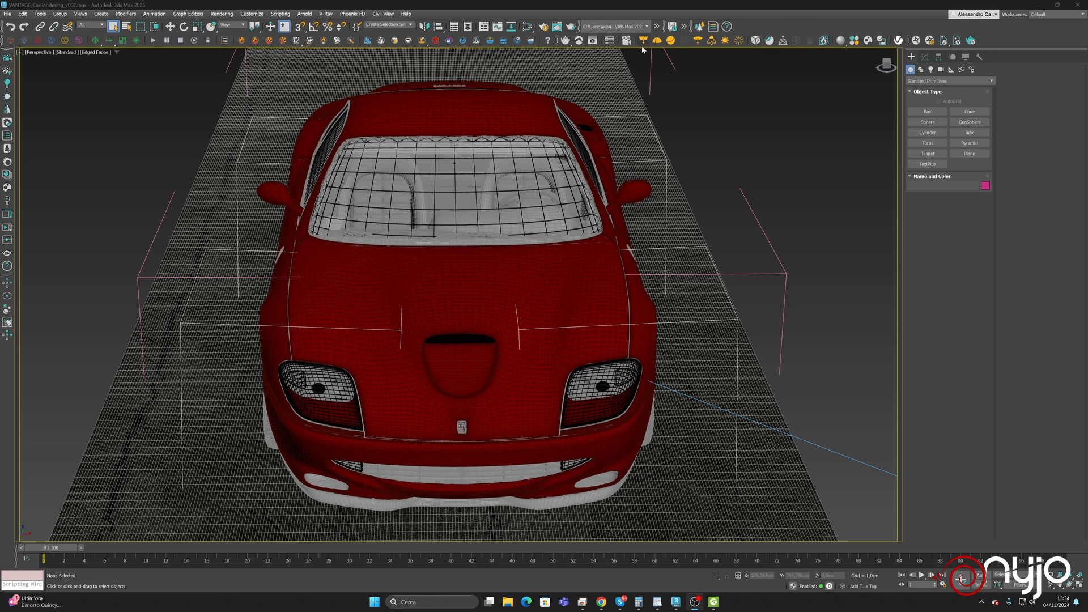
Save the scene under the new file name VANTAGE_CarRendering_v003
click(8, 13)
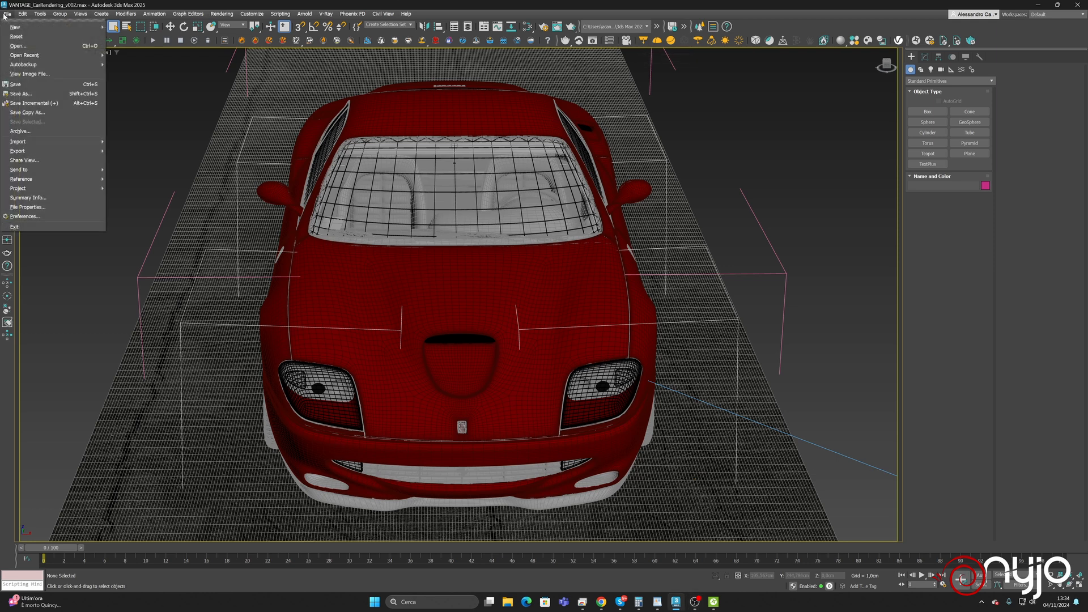
click(34, 94)
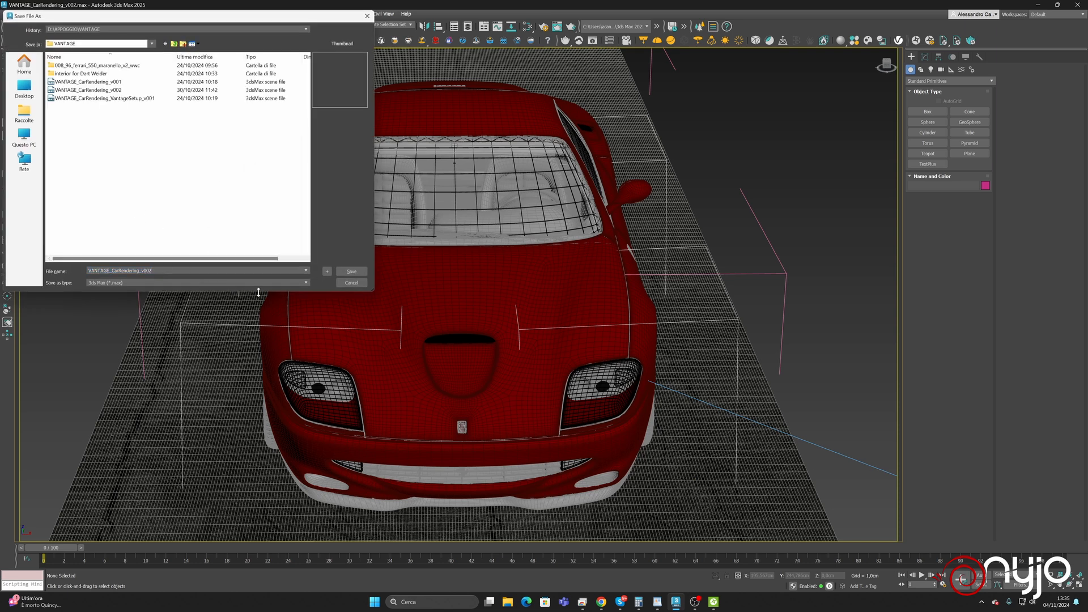
key(BackSpace)
text(3)
click(351, 272)
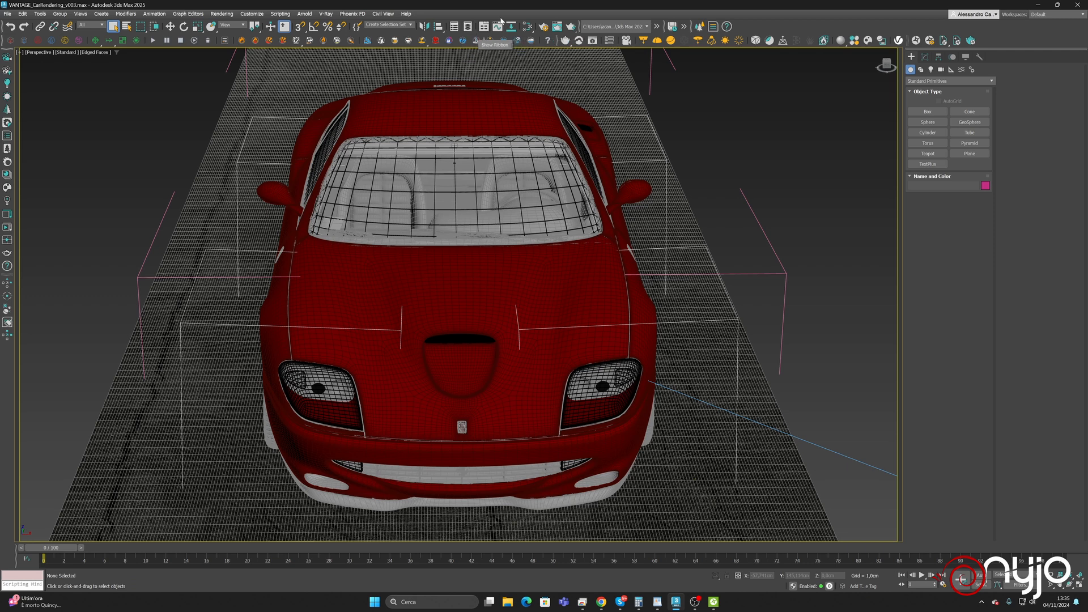
Show the Layer Explorer and start a live link to Chaos Vantage, keeping its window pinned on top
click(468, 27)
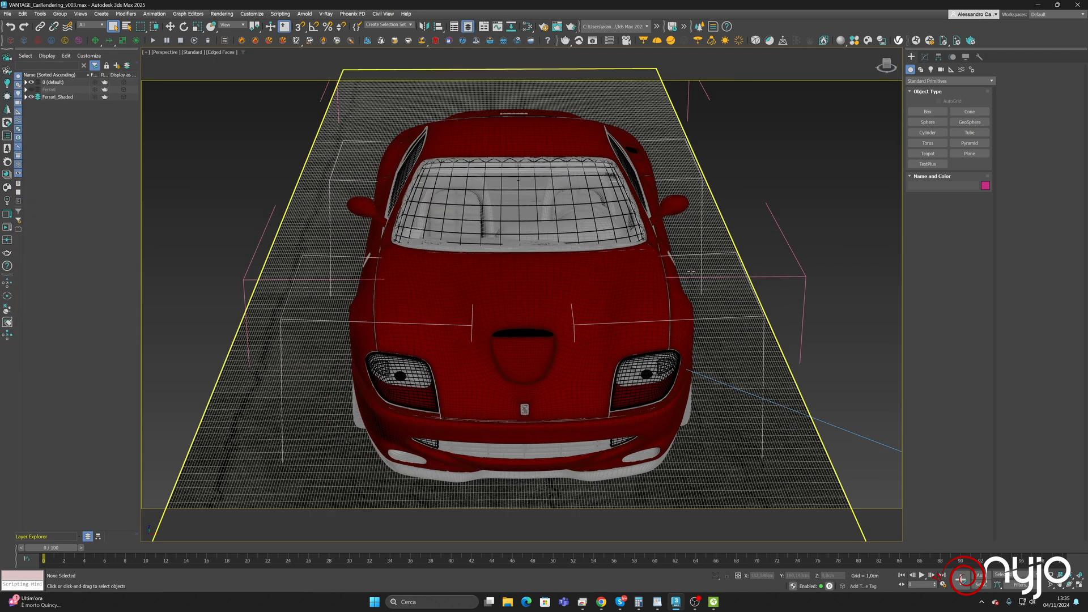
click(714, 603)
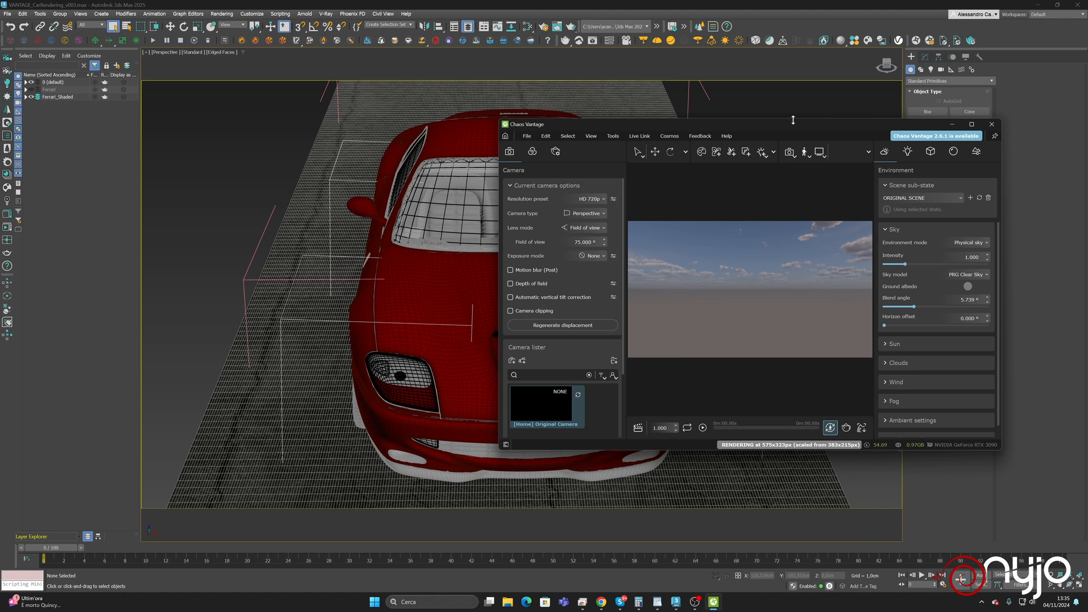
drag(794, 125, 316, 193)
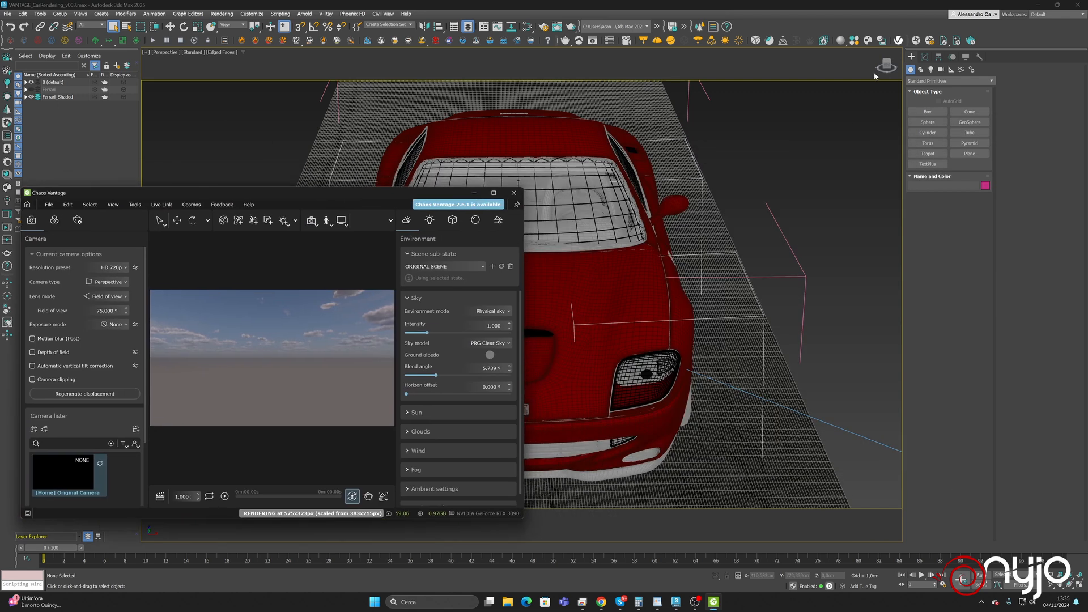
click(516, 205)
click(917, 41)
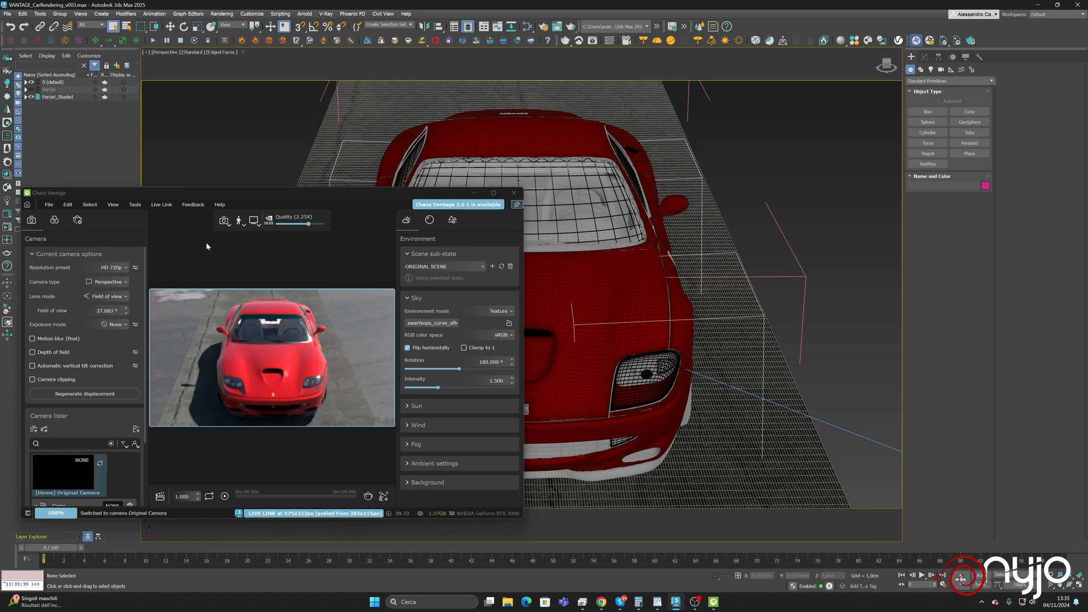
Load VANTAGE_CarRendering_VantageSetup_v001 as a configuration-only scene in Chaos Vantage
click(49, 205)
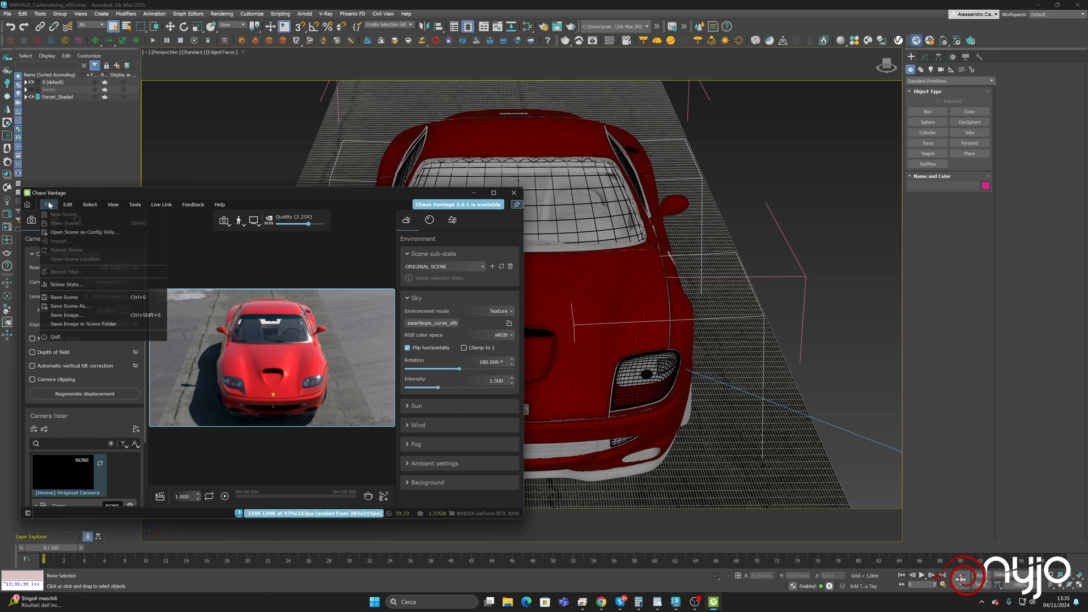
click(63, 232)
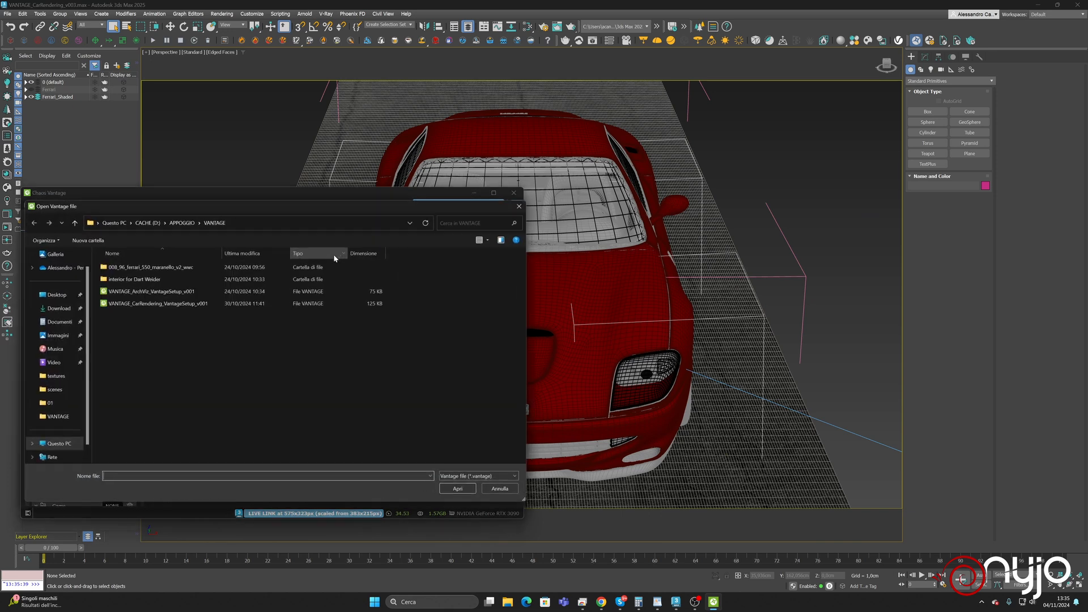
double_click(172, 304)
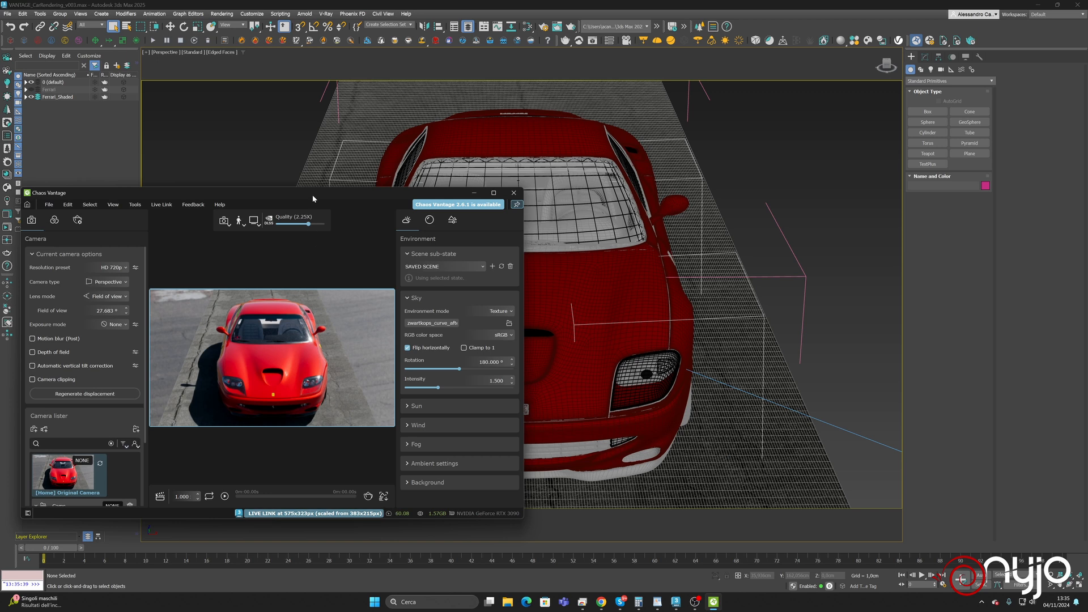
Enlarge the Chaos Vantage window, hide its interface so only the render shows, and place it beside the car in the viewport
drag(312, 195, 321, 232)
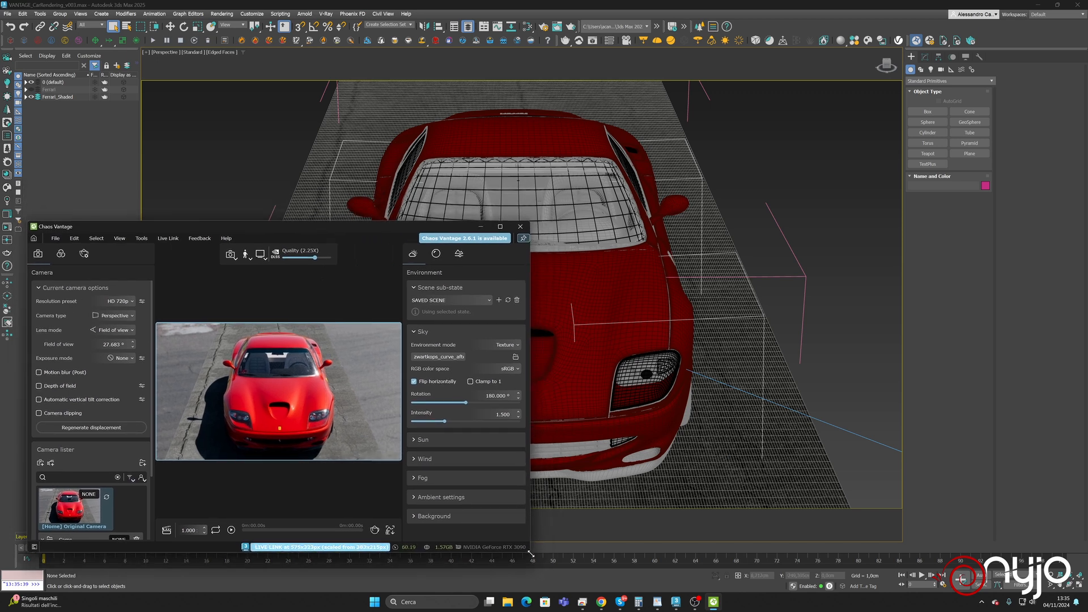
drag(534, 553, 570, 573)
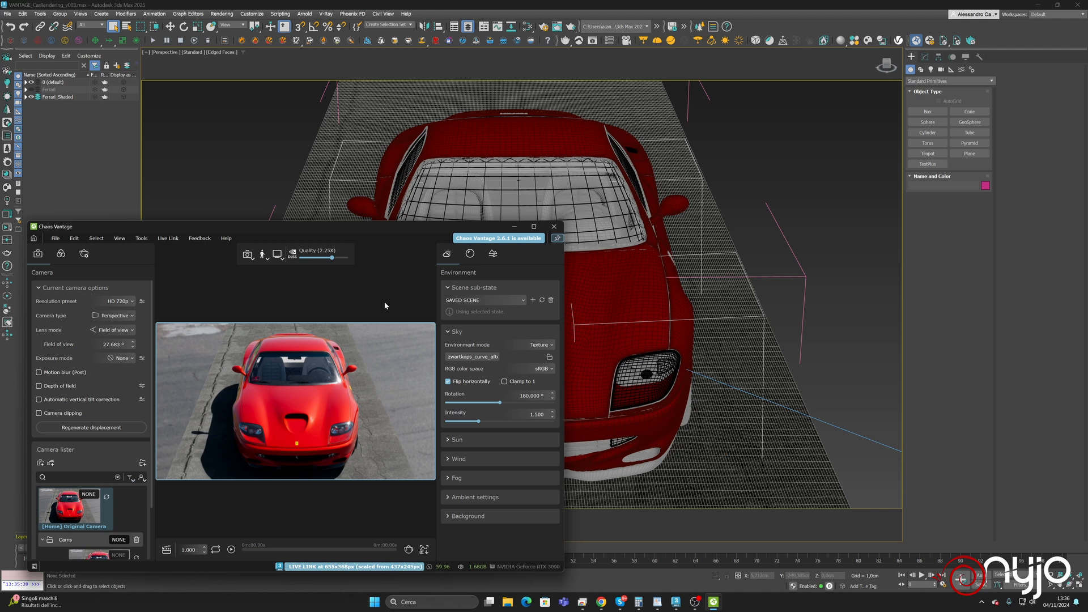
key(Tab)
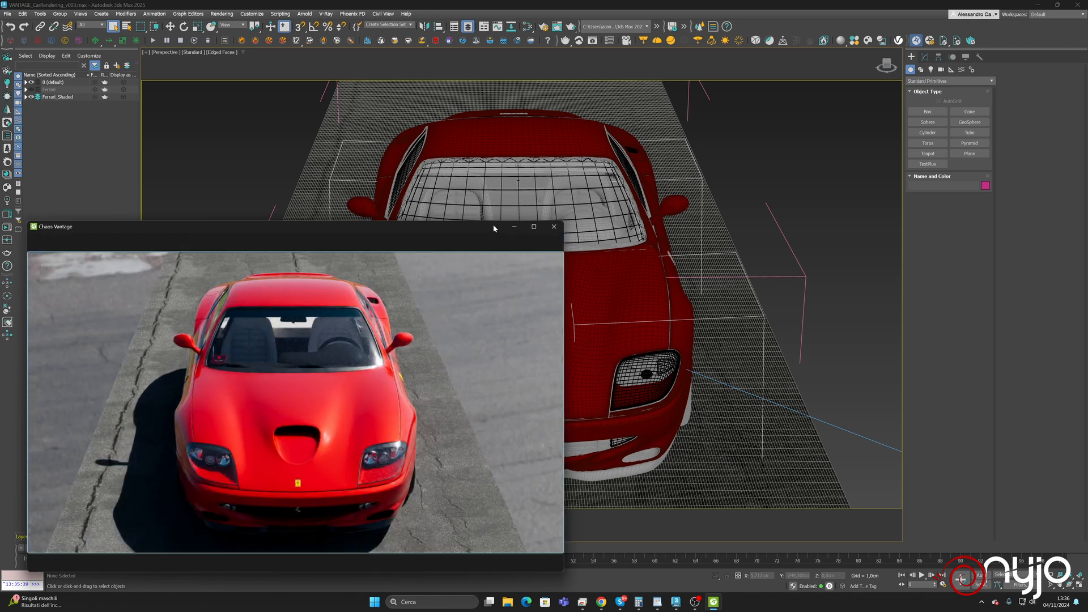
drag(493, 227, 464, 242)
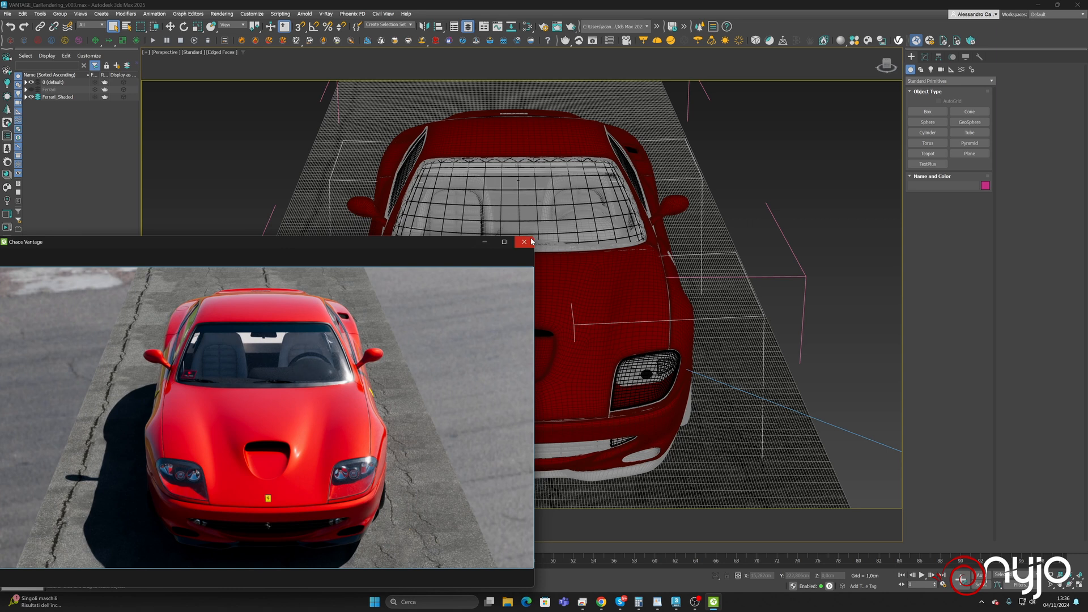
drag(407, 245, 412, 244)
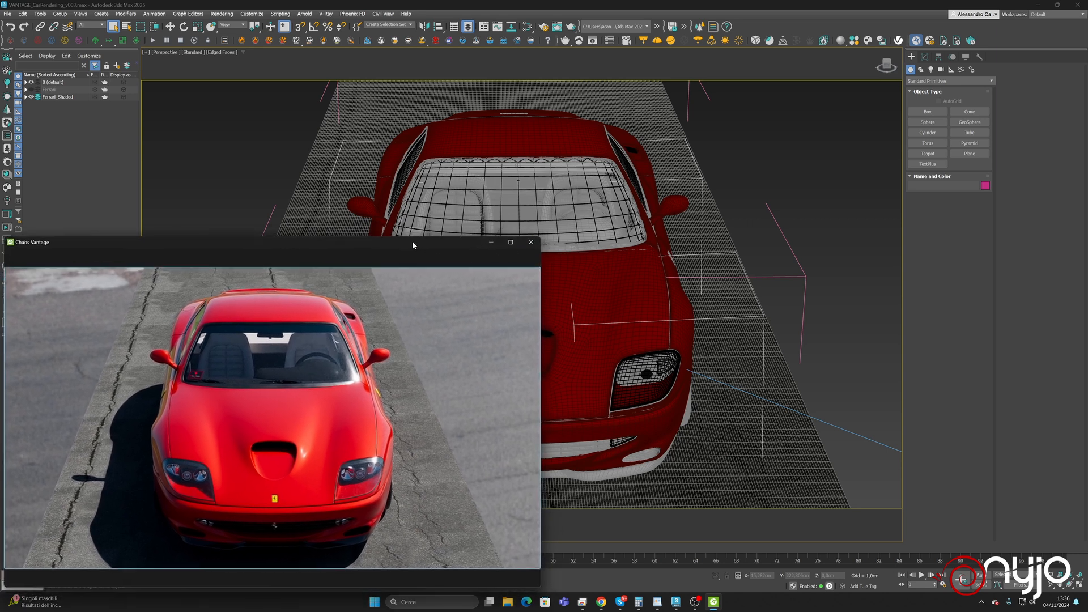
Isolate the front-left wheel's tyre, rim and brake parts together with the asphalt ground in the 3ds Max viewport
click(685, 413)
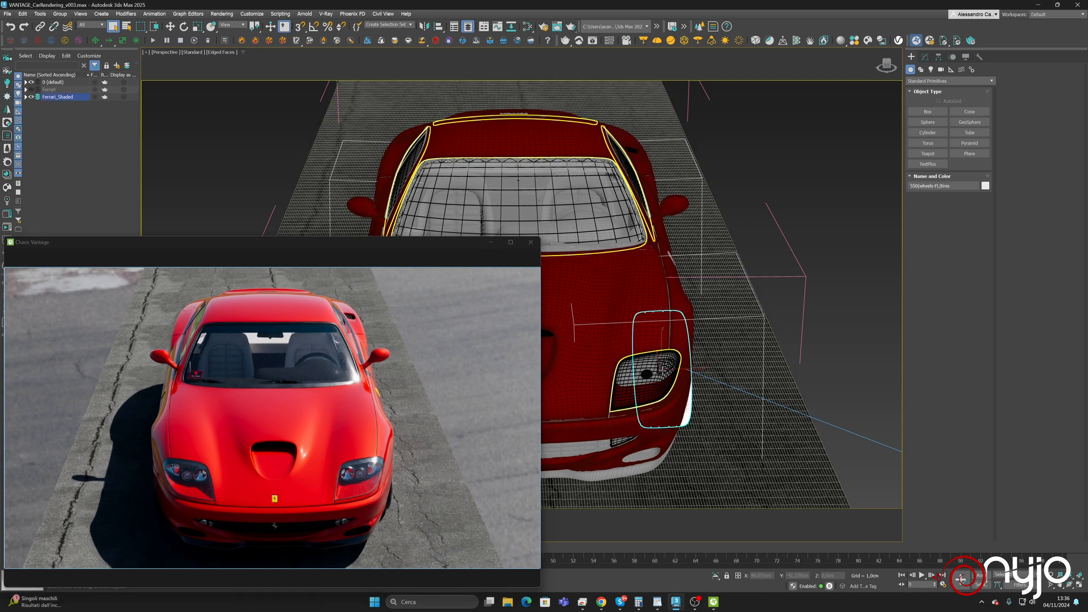
alt+middle_drag(662, 368, 626, 372)
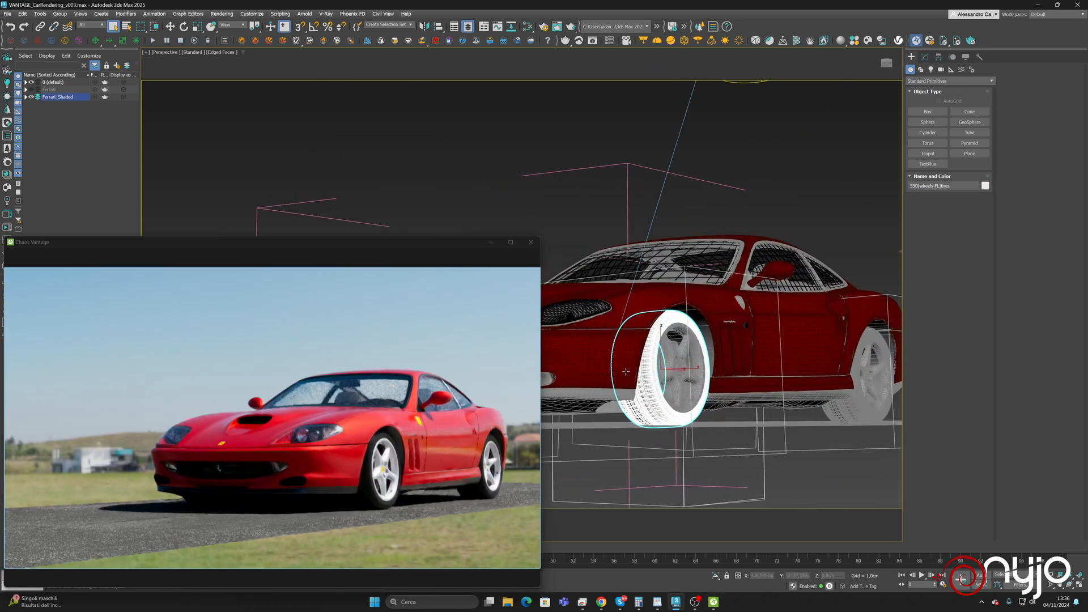
scroll(626, 371, up, 3)
scroll(669, 381, up, 3)
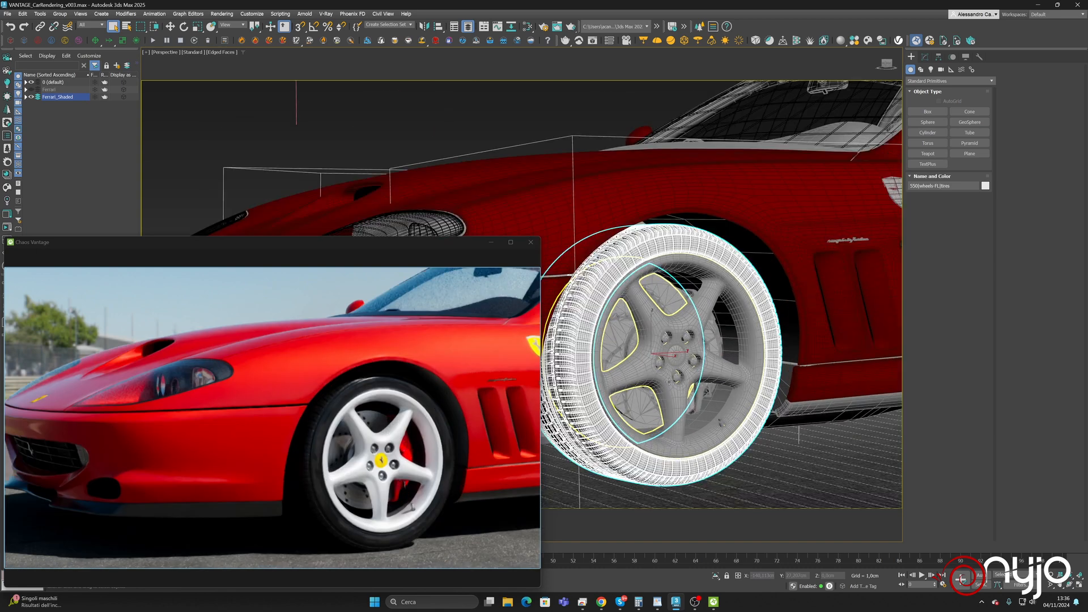
alt+middle_drag(670, 381, 672, 339)
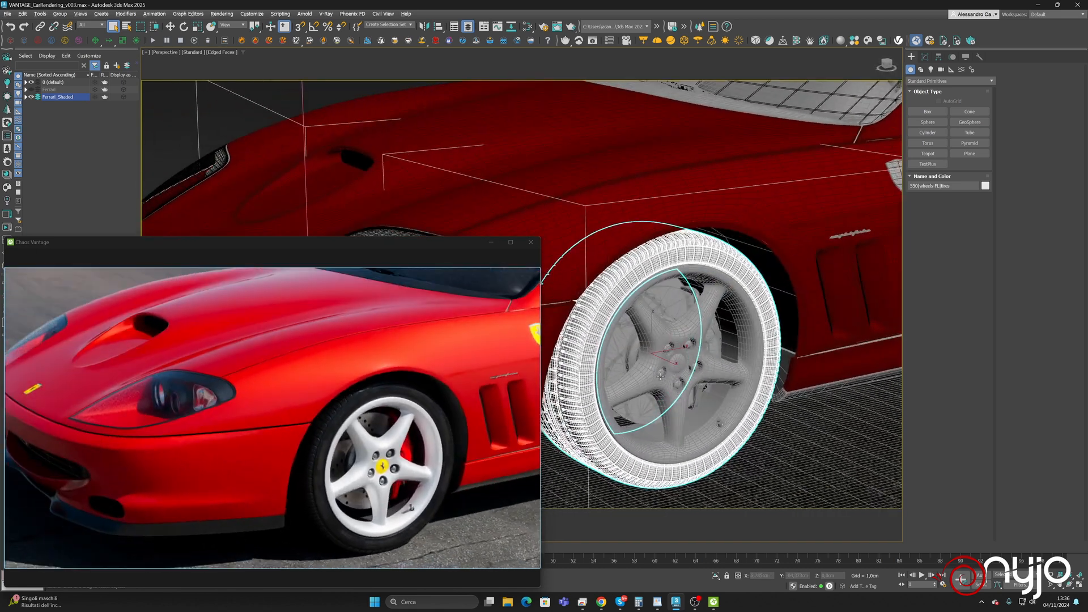
ctrl+click(643, 312)
ctrl+click(672, 302)
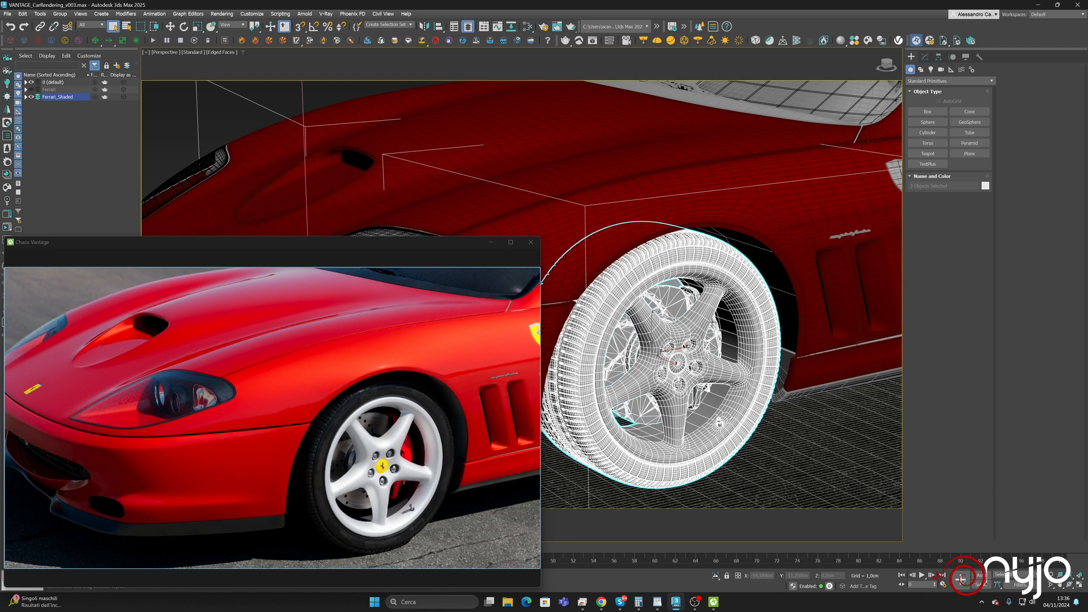
ctrl+click(806, 429)
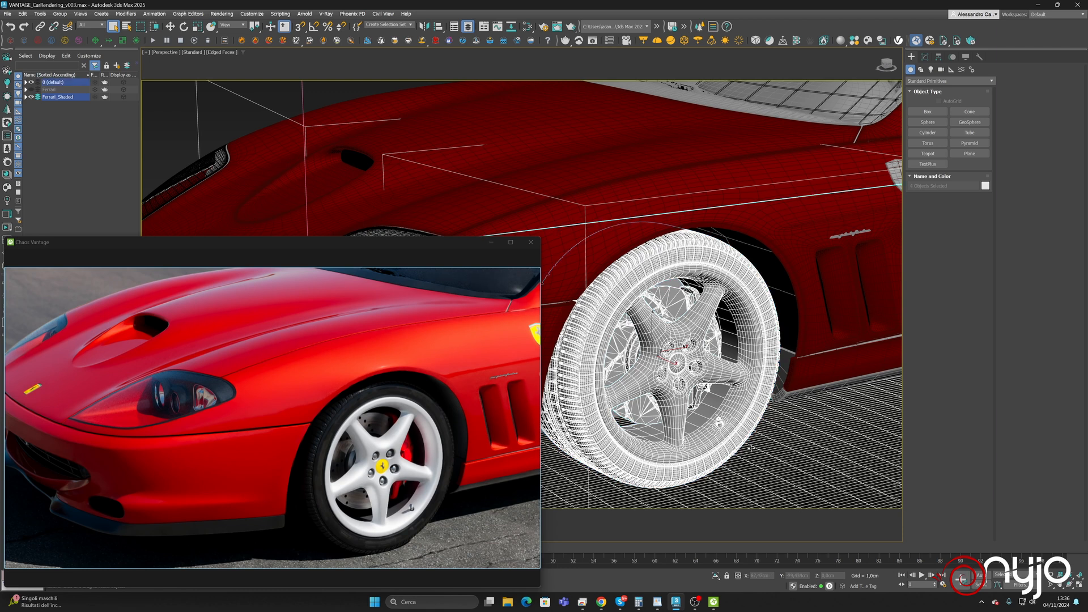
click(715, 576)
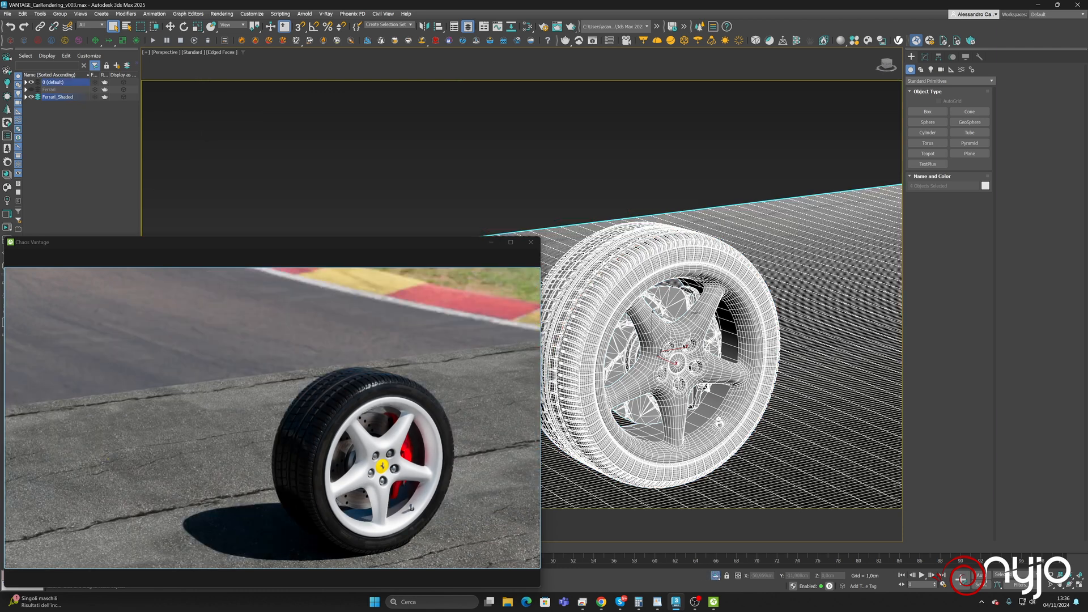
Examine the isolated wheel up close and review the rim, brake, tyre and badge material graphs in the Slate Material Editor
scroll(694, 311, up, 4)
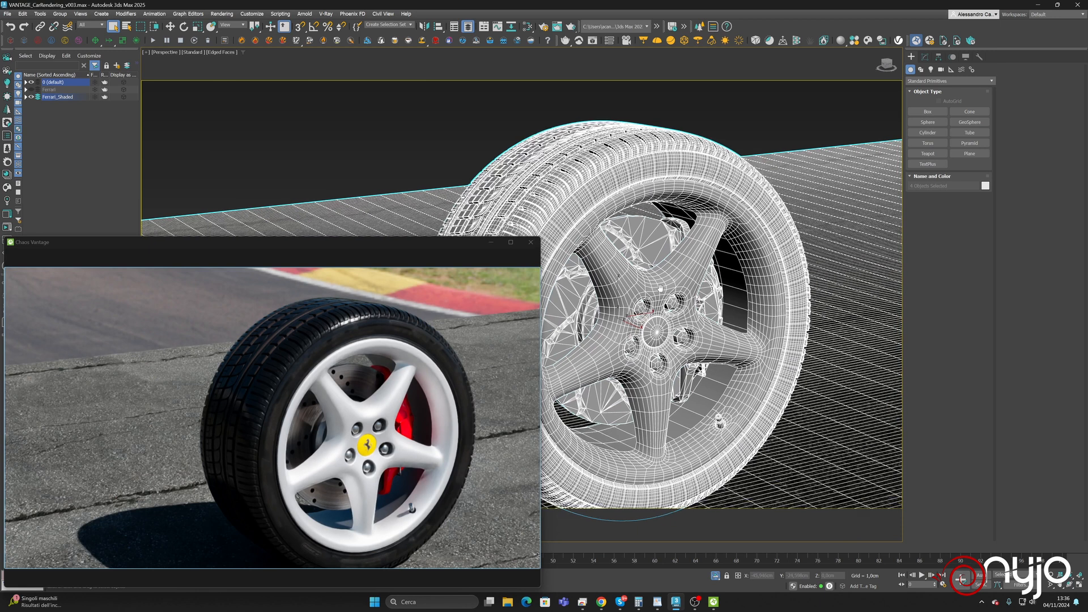
scroll(660, 289, up, 4)
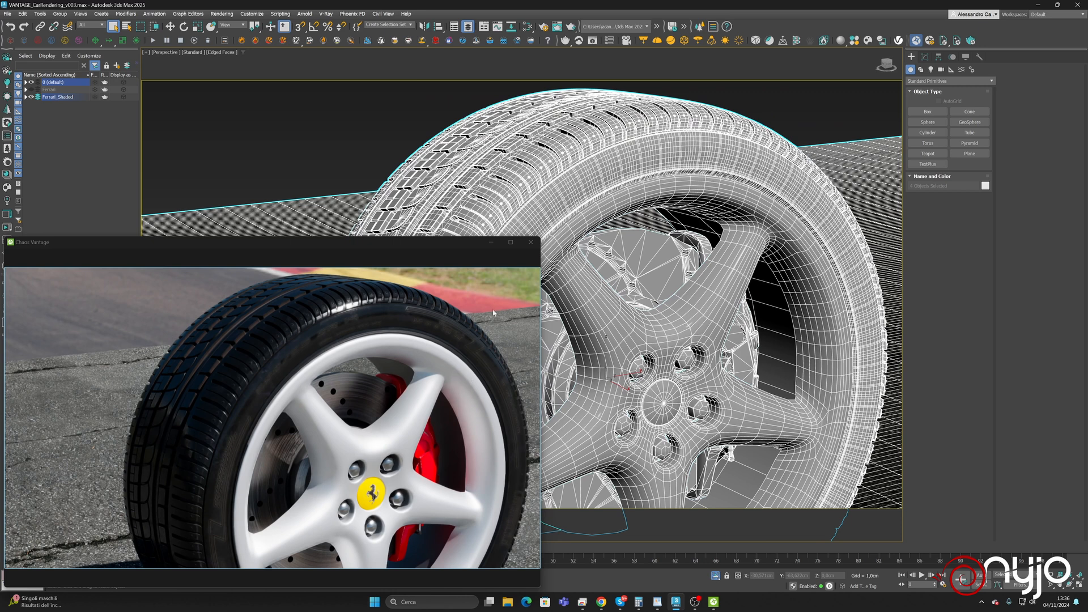
click(528, 27)
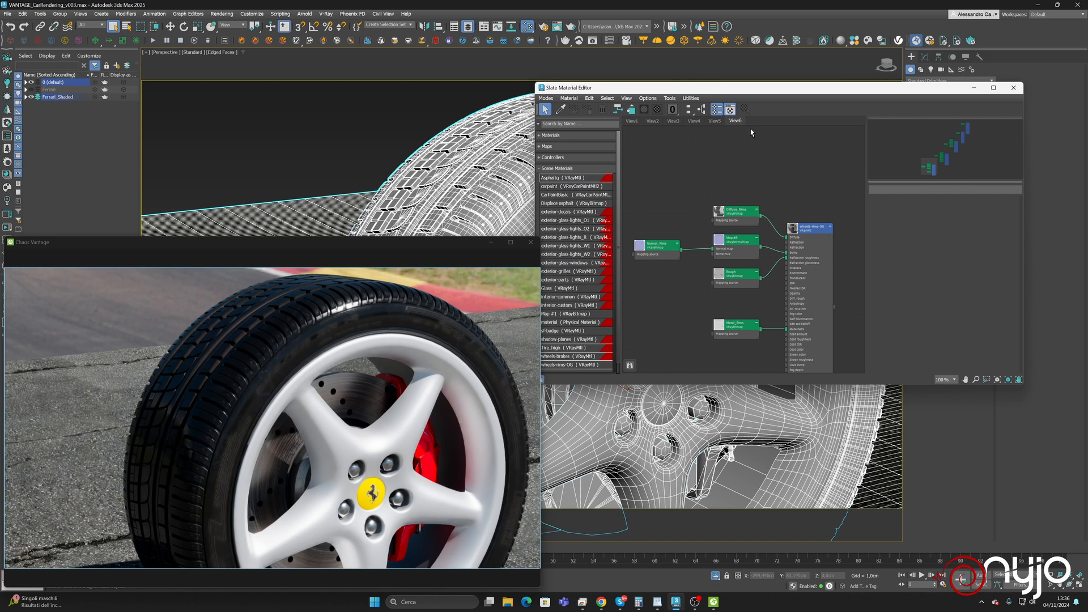
double_click(808, 227)
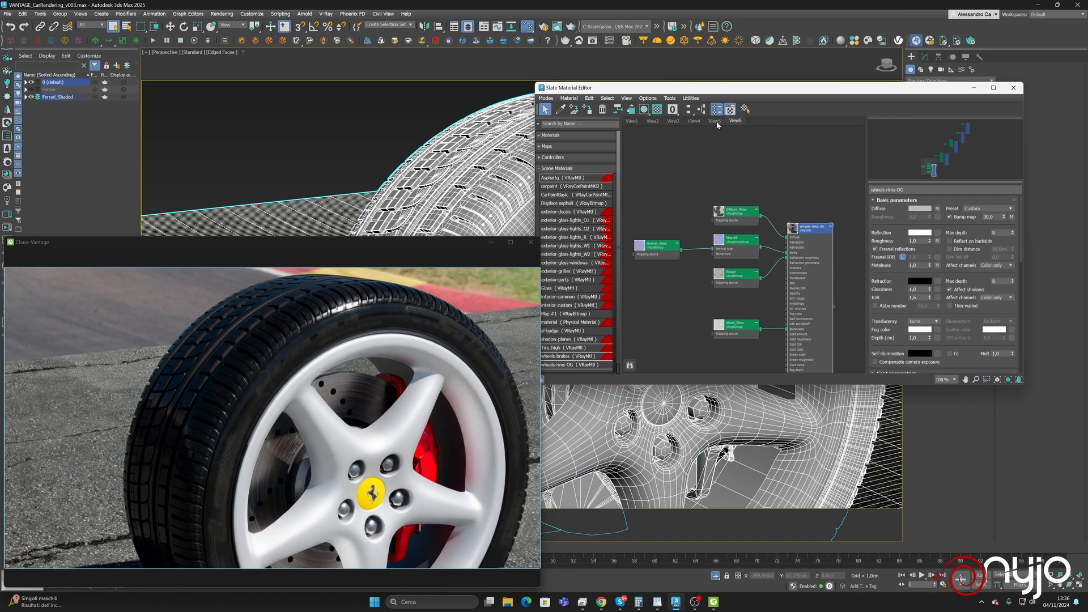
middle_drag(785, 177, 615, 314)
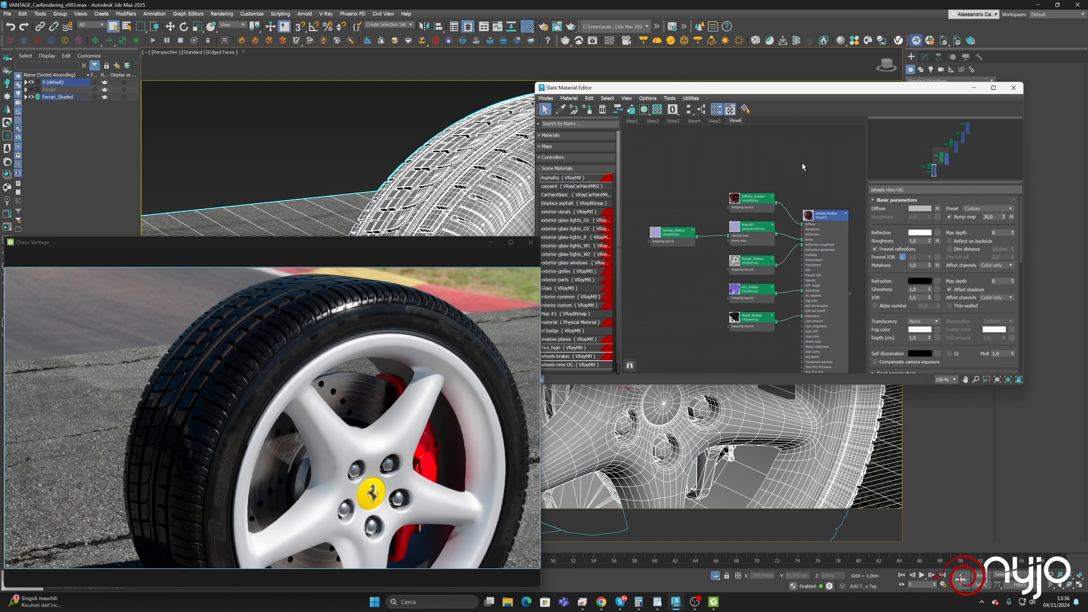
middle_drag(802, 166, 615, 309)
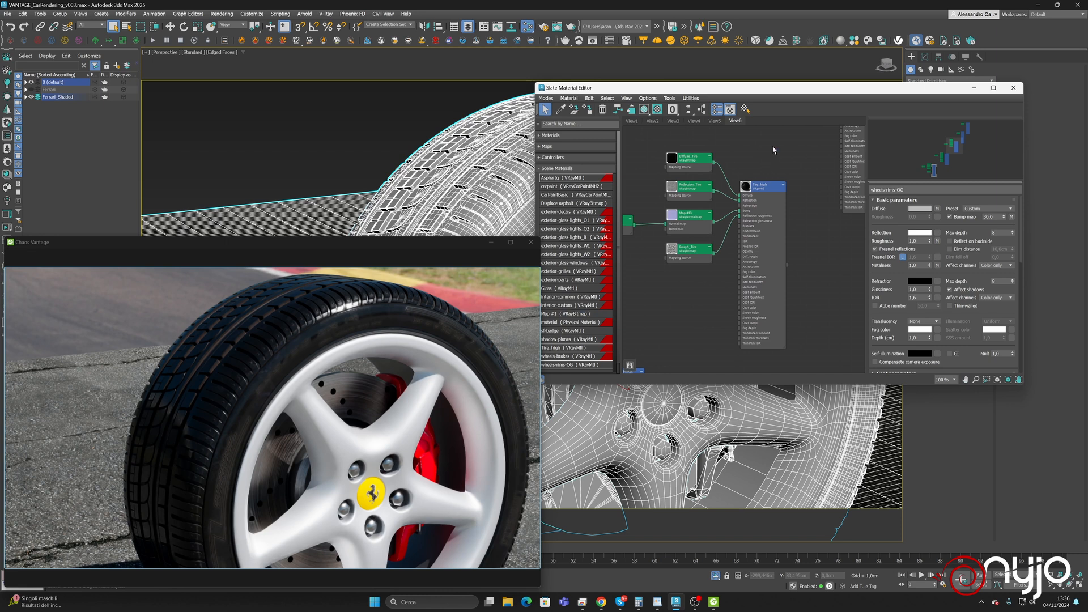
middle_drag(774, 150, 624, 365)
middle_drag(707, 156, 659, 309)
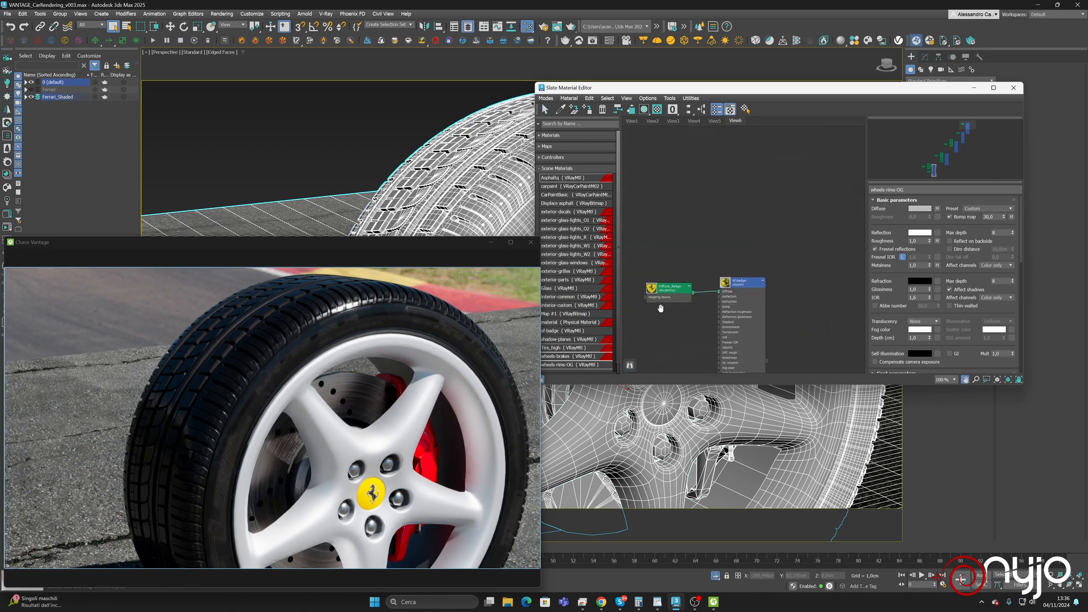
middle_drag(702, 240, 724, 186)
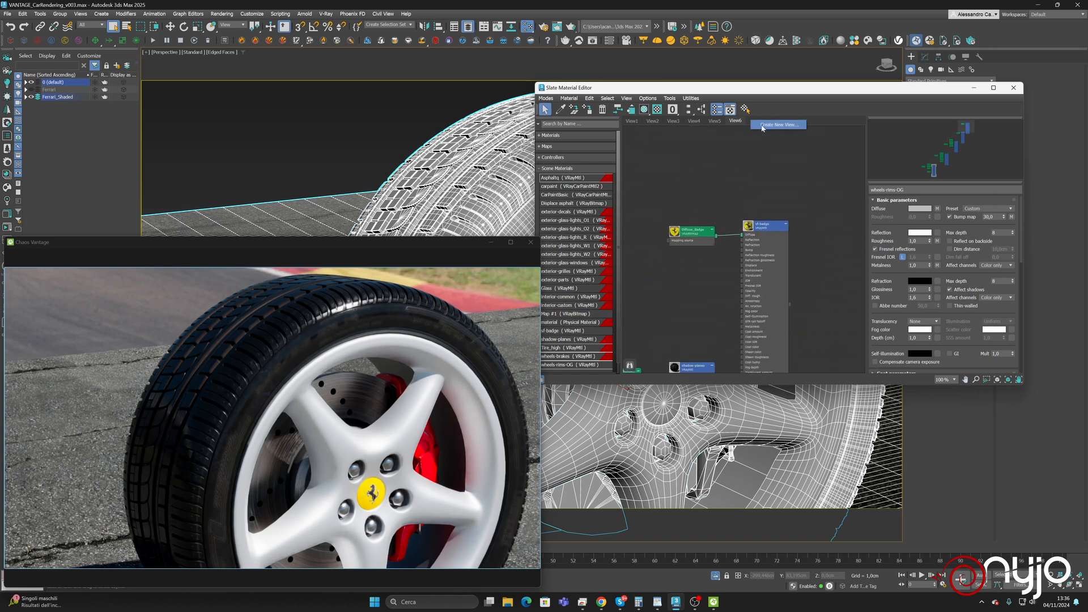
Create a new material editor view and sample the Tire_high material from the tyre into it
double_click(765, 122)
click(774, 247)
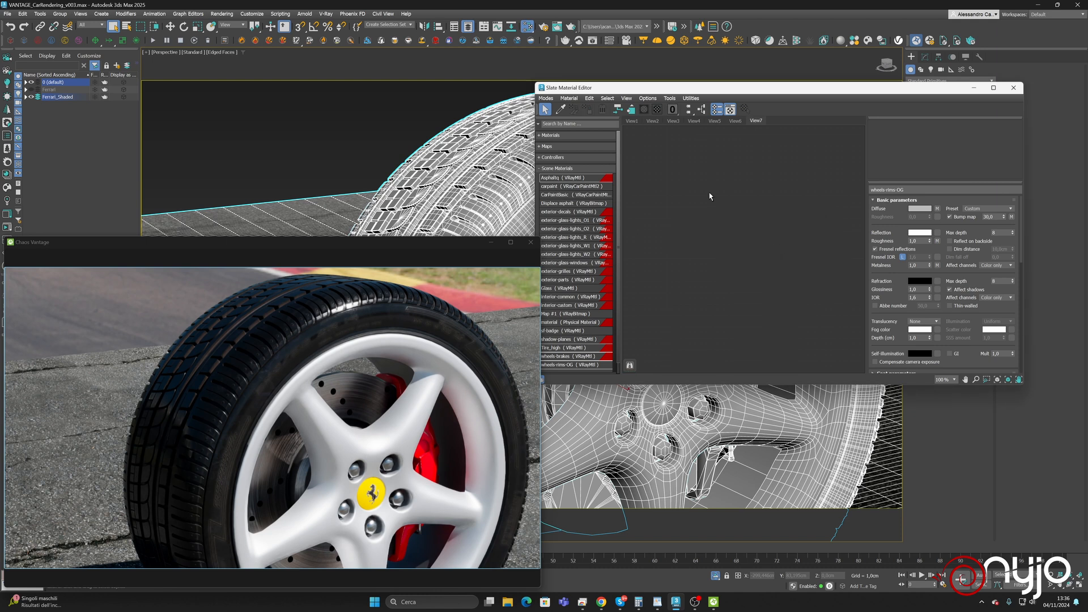
click(561, 110)
click(499, 155)
scroll(714, 148, up, 3)
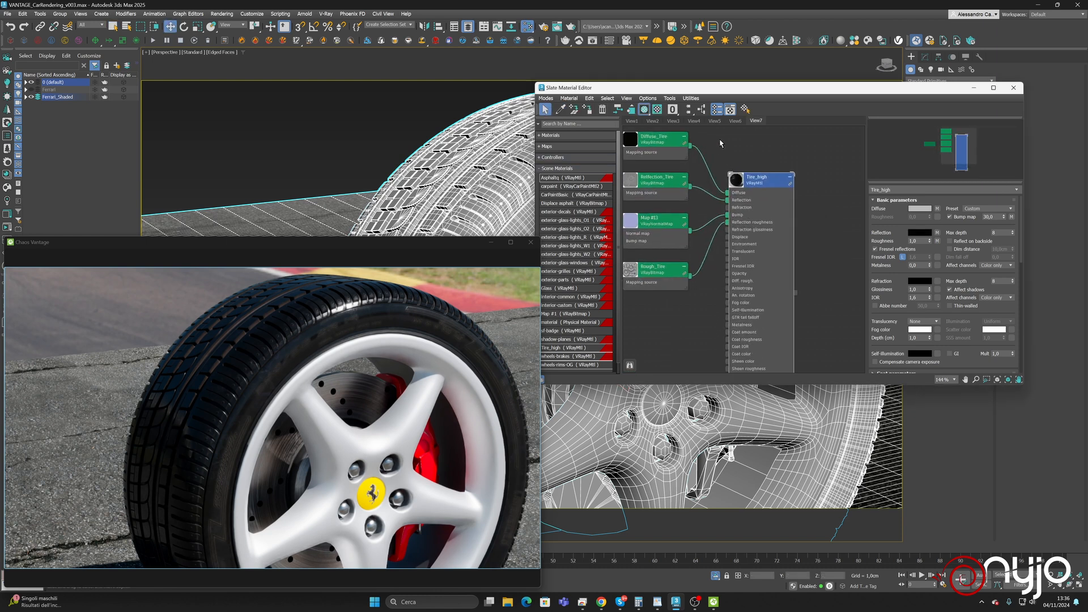
middle_drag(818, 148, 785, 139)
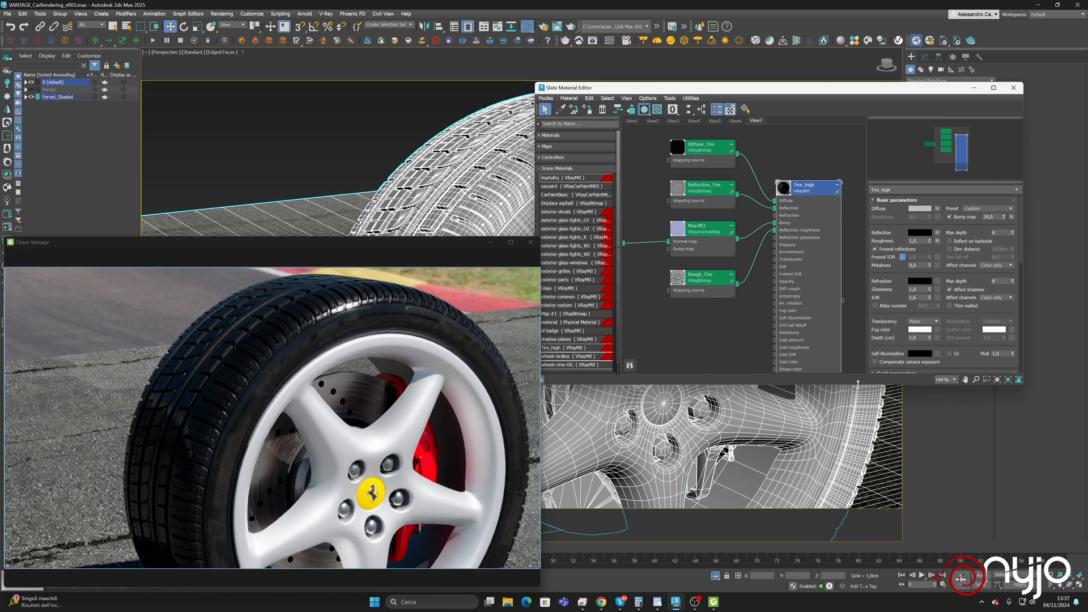
Make the material editor taller and open the parameters of the Rough_Tire bitmap
drag(857, 385, 857, 448)
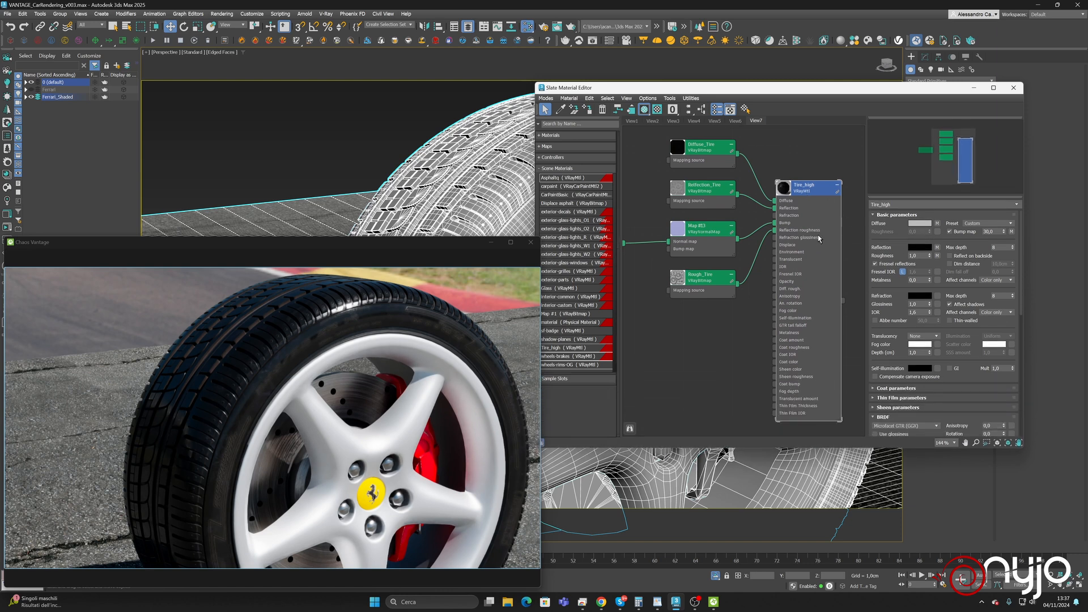
double_click(730, 274)
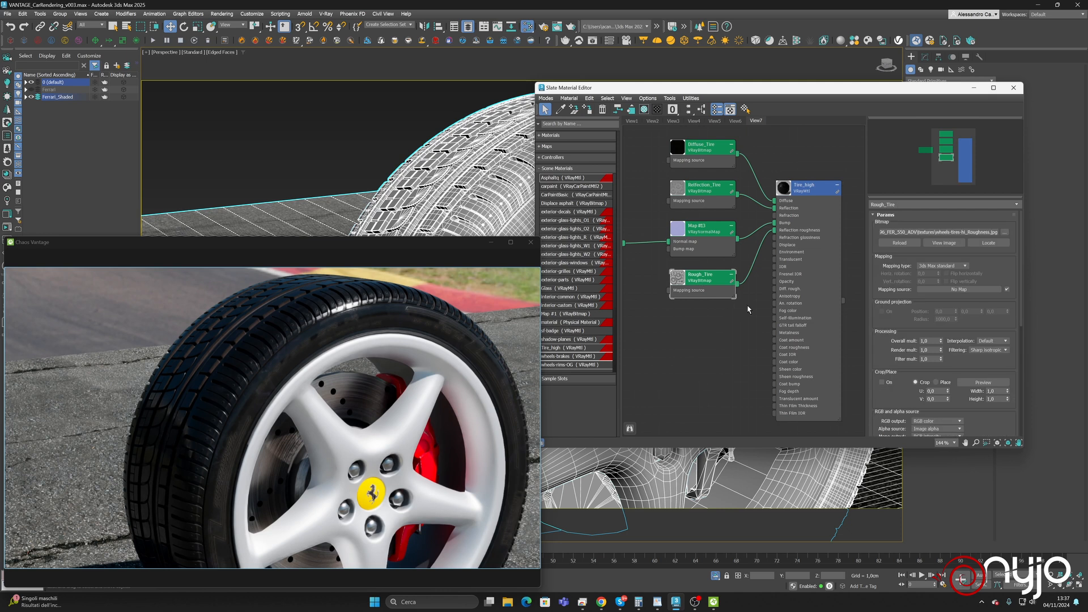
Review the Tire_high material's basic parameters and the Rough_Tire bitmap assigned to its reflection roughness
drag(707, 283, 683, 291)
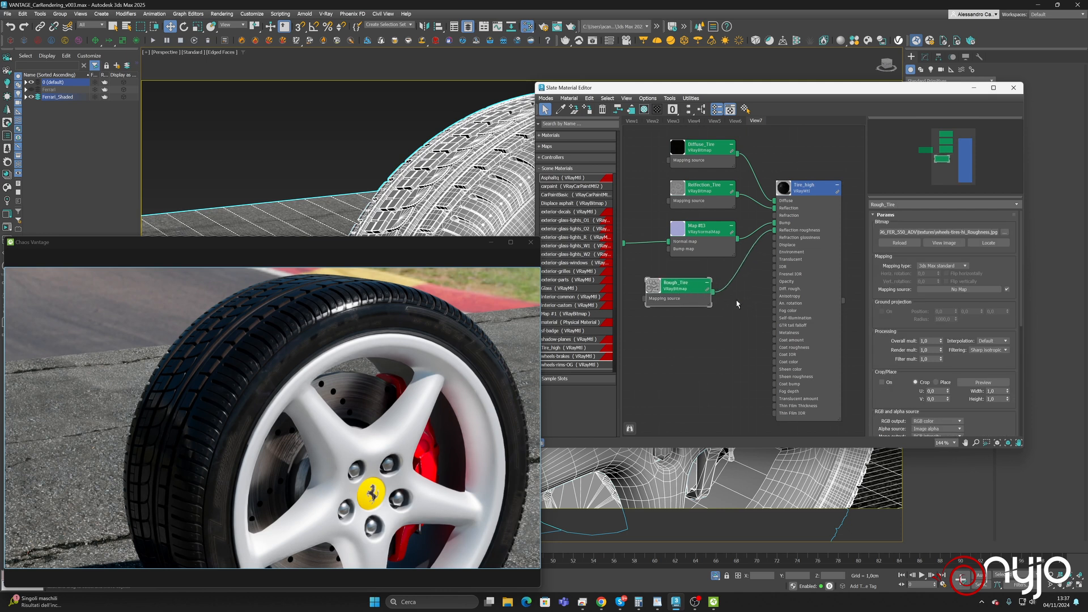
double_click(822, 185)
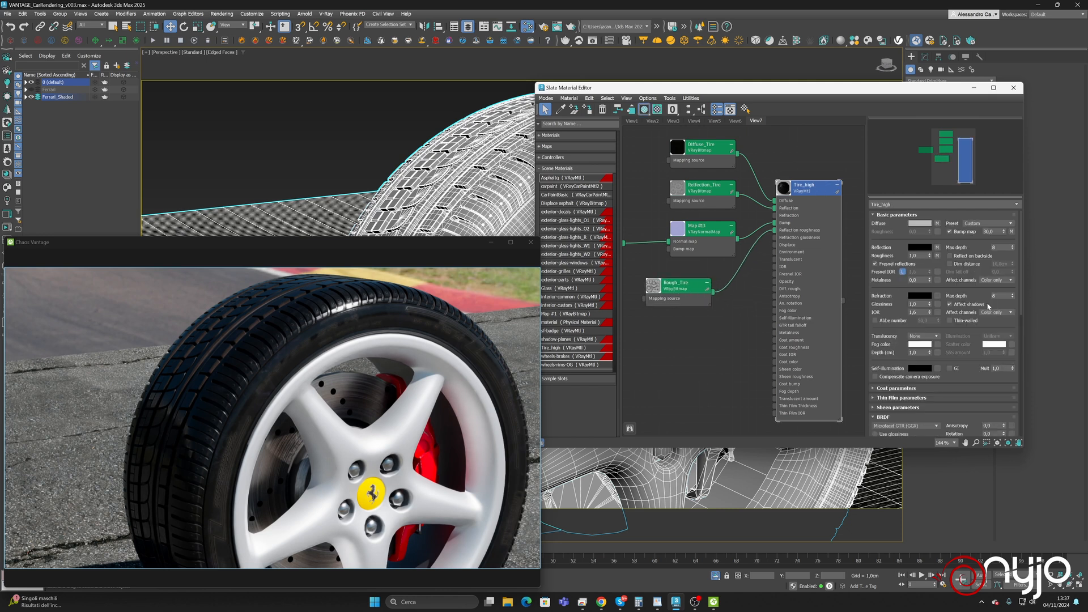
click(937, 255)
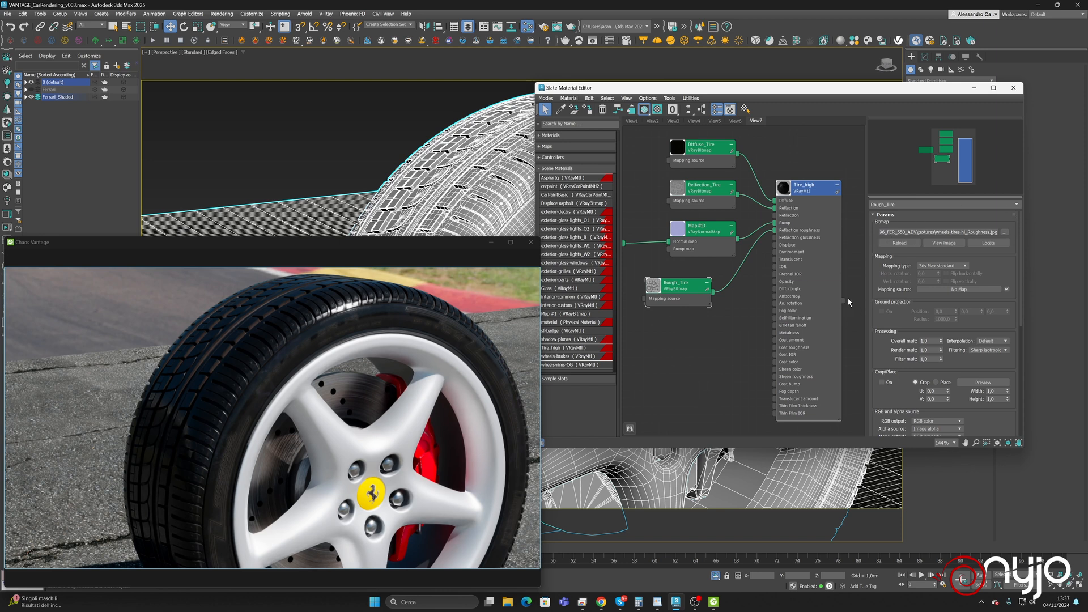
Add a two-layer Composite map to the graph and connect it to Tire_high's Reflection roughness
right_click(689, 342)
mouse_move(730, 353)
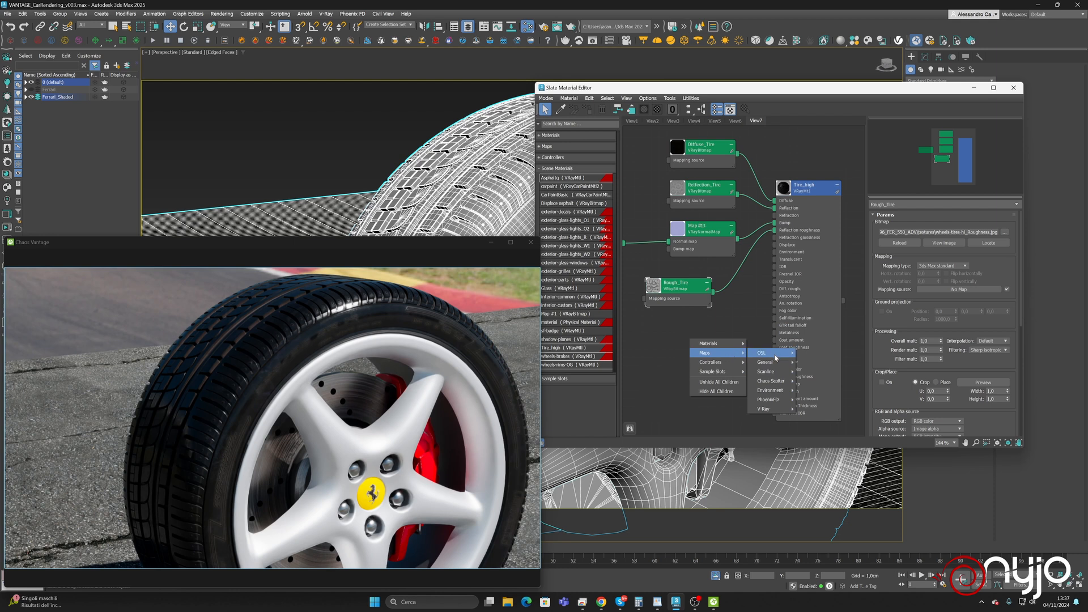
mouse_move(782, 362)
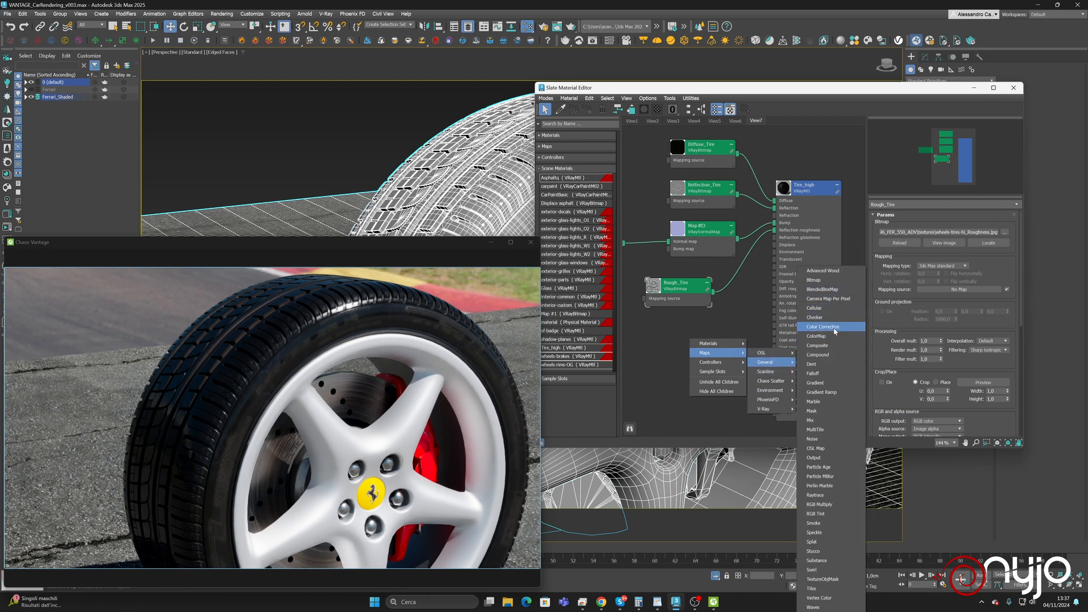
click(829, 346)
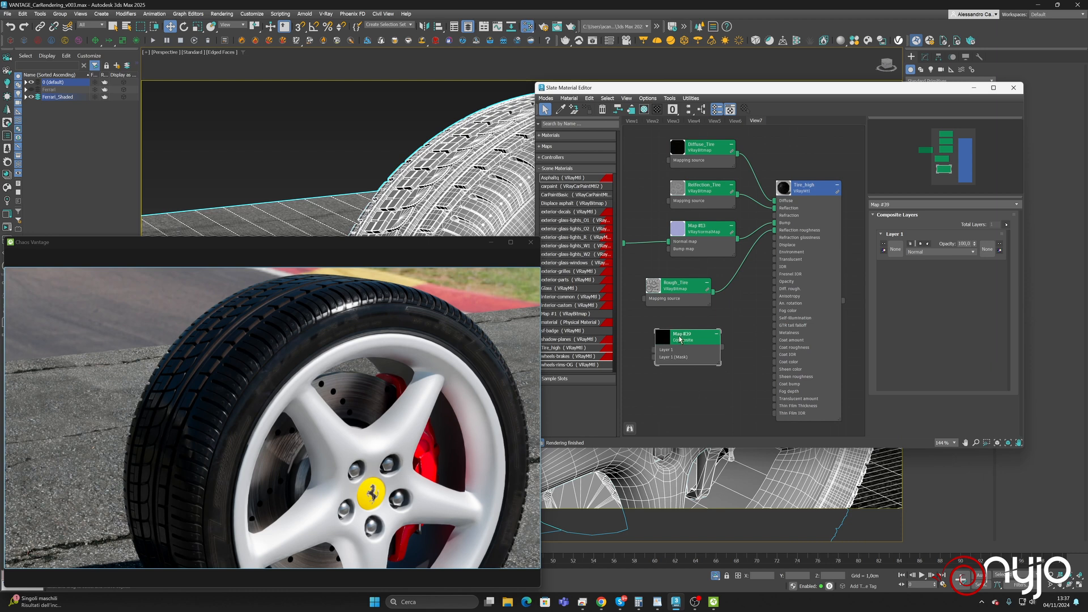
drag(721, 344, 776, 233)
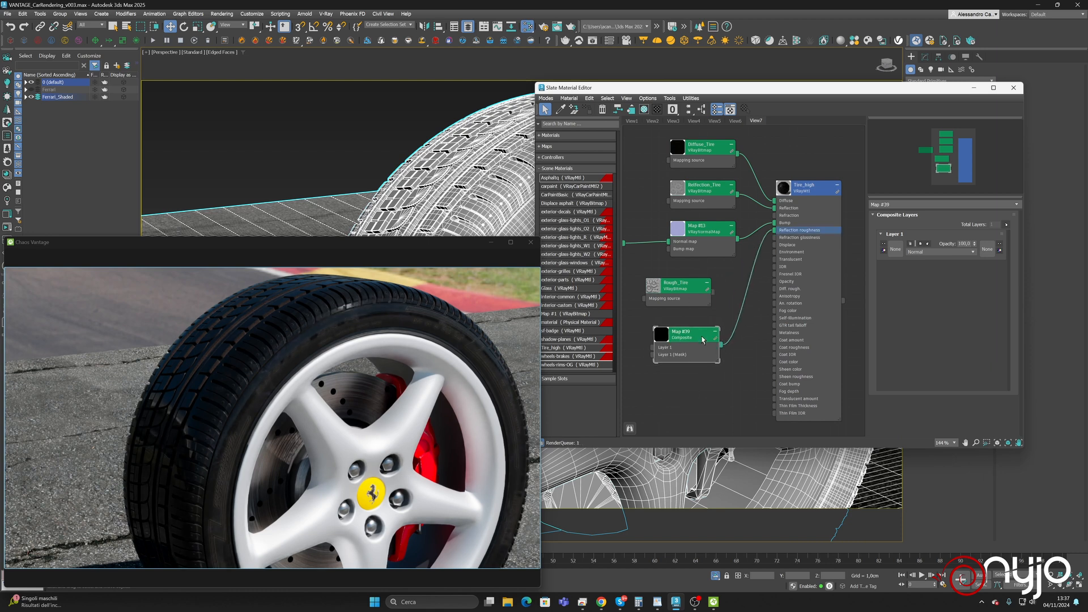
drag(680, 332, 688, 323)
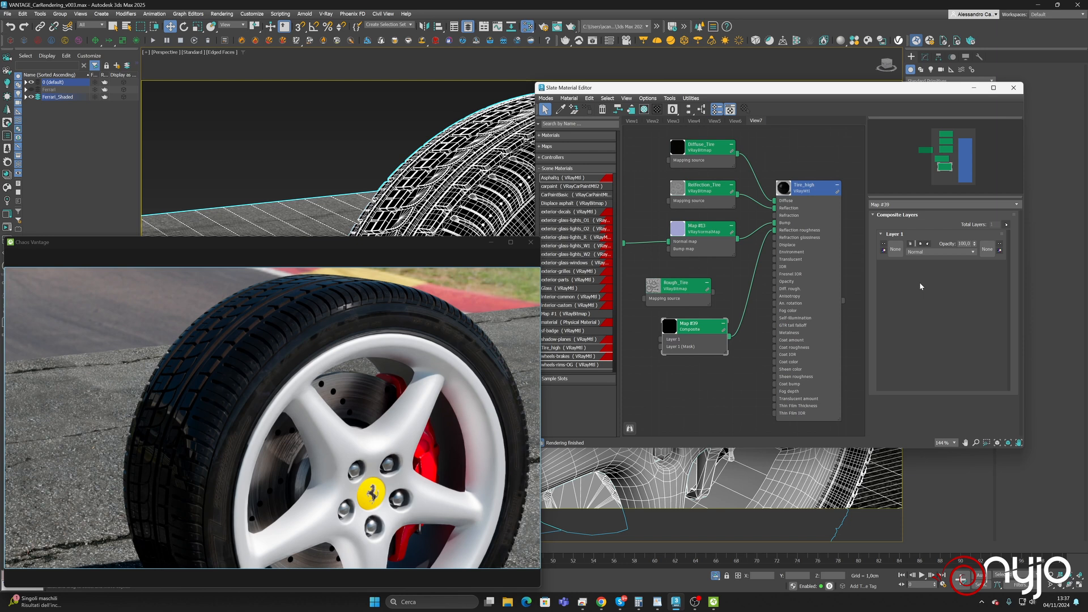
click(1006, 225)
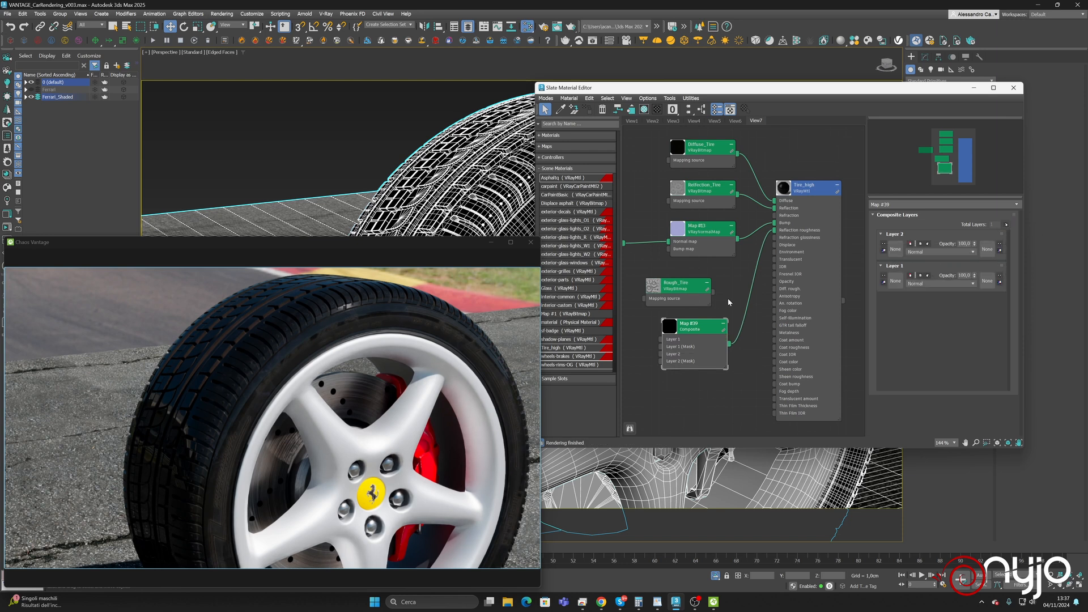
Connect the Rough_Tire bitmap to Layer 1 of the Composite map and open the bitmap's parameters
middle_drag(729, 302, 791, 263)
drag(752, 258, 722, 301)
drag(659, 319, 659, 286)
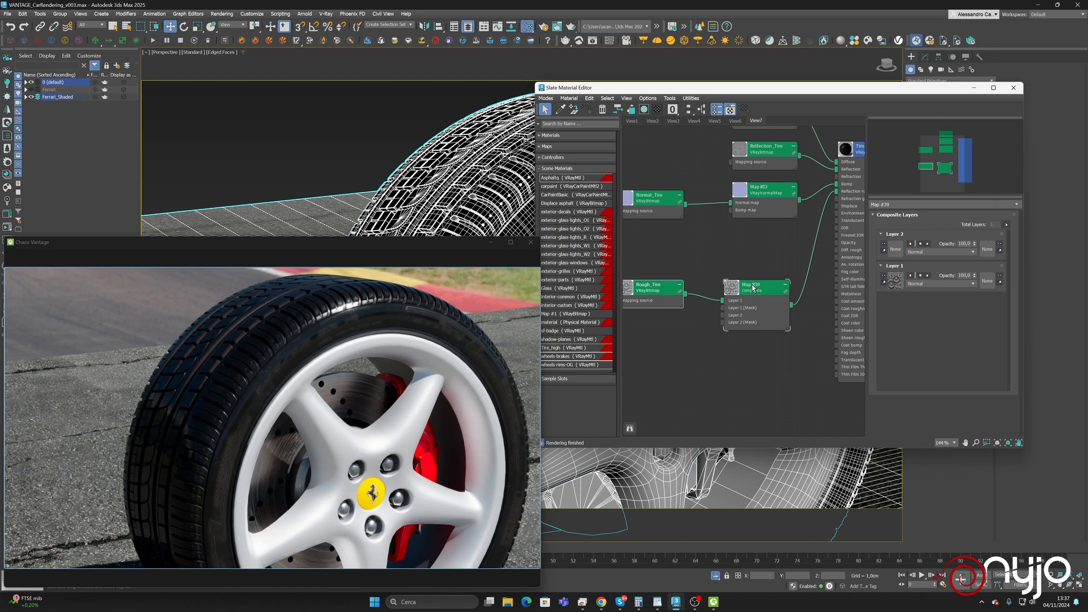
double_click(661, 289)
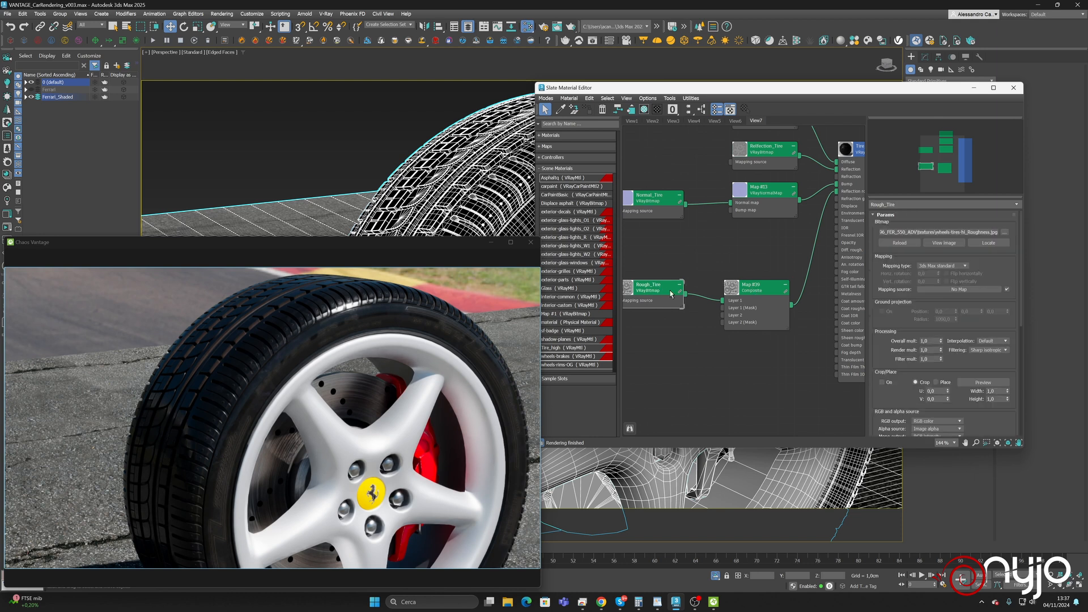
click(710, 299)
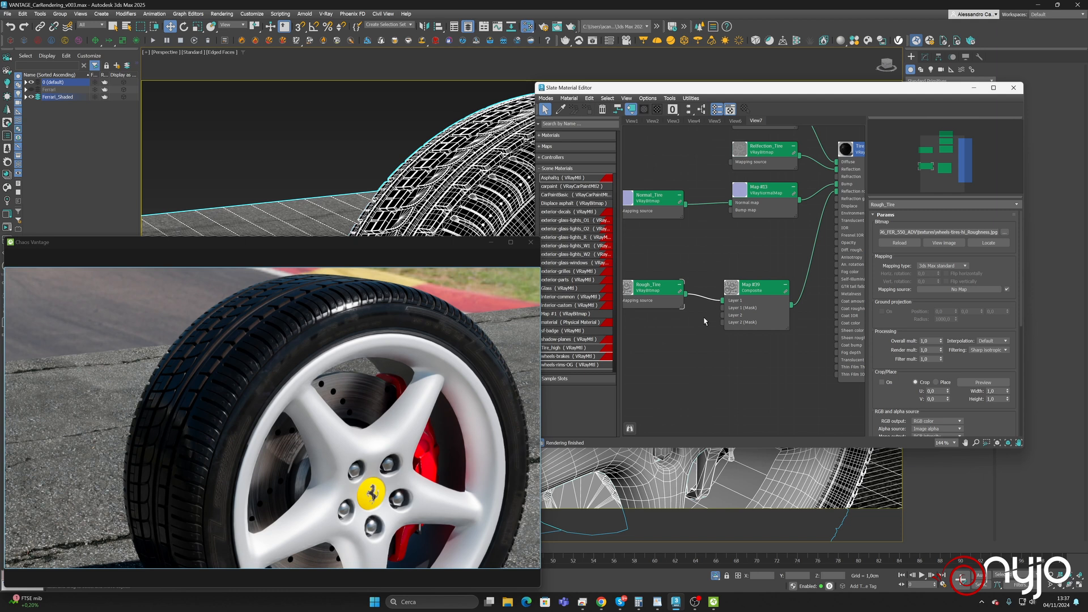
Move Rough_Tire out of the way and connect a new RGB Tint map to the Composite's Layer 1 in its place
drag(657, 289, 656, 362)
right_click(626, 259)
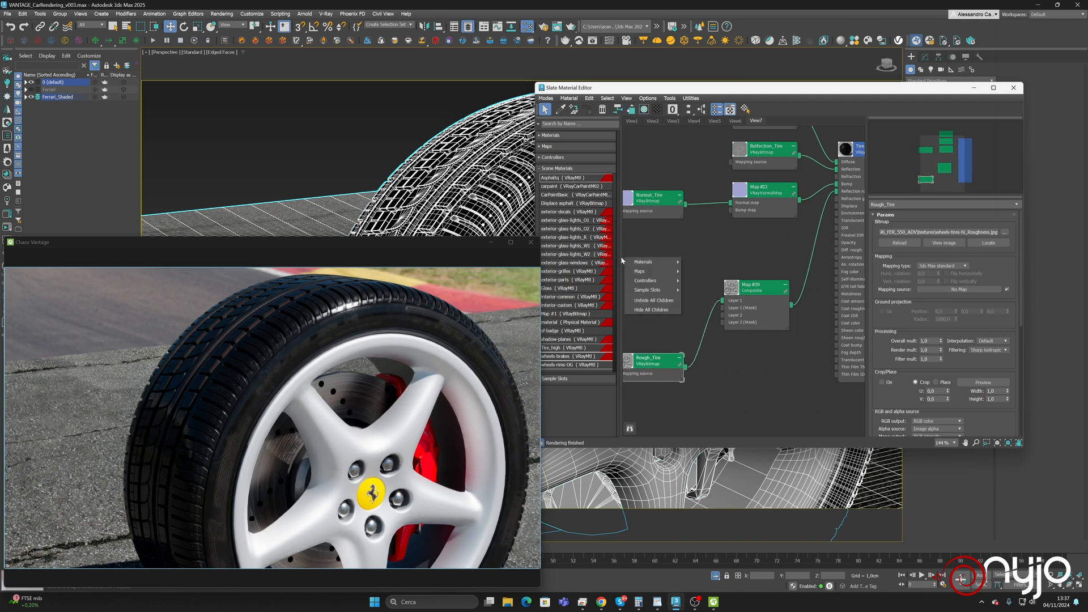
mouse_move(665, 274)
mouse_move(708, 280)
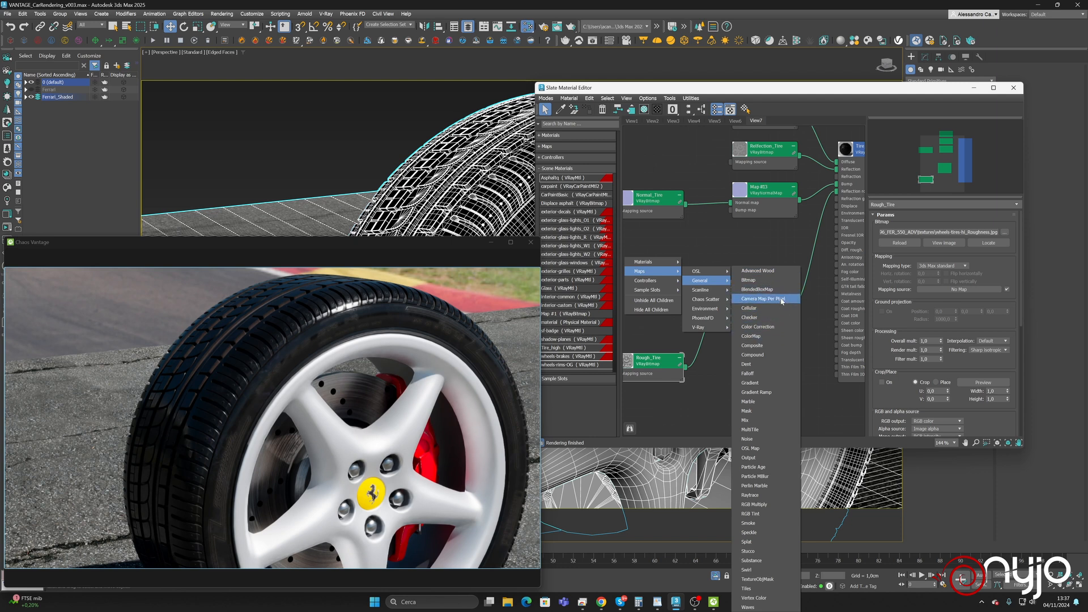
click(774, 515)
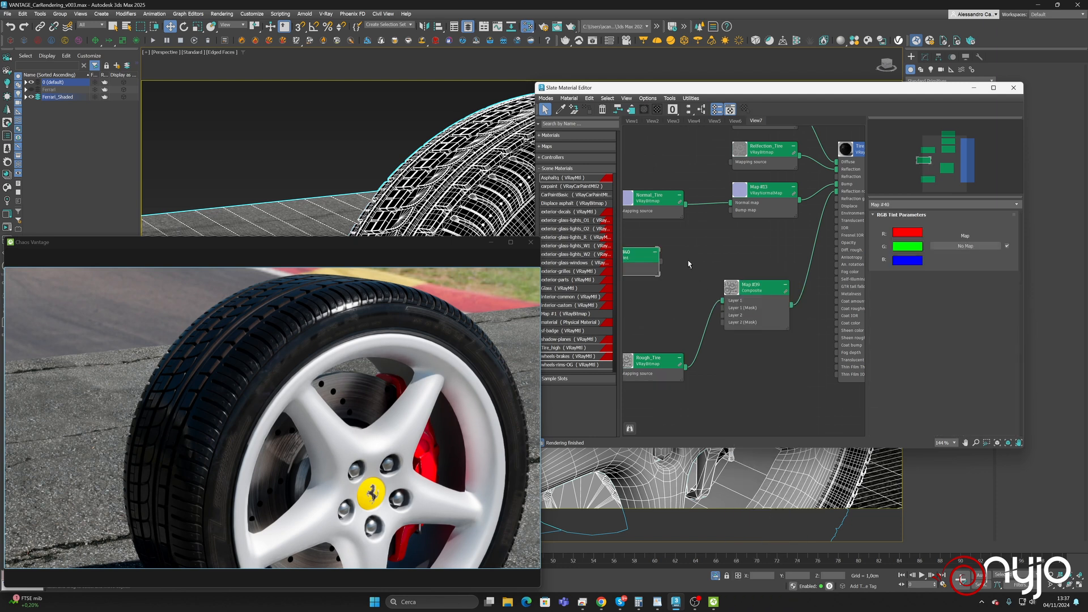
drag(642, 258, 676, 283)
Set the RGB Tint map's green colour to black and copy it to the blue colour
click(908, 247)
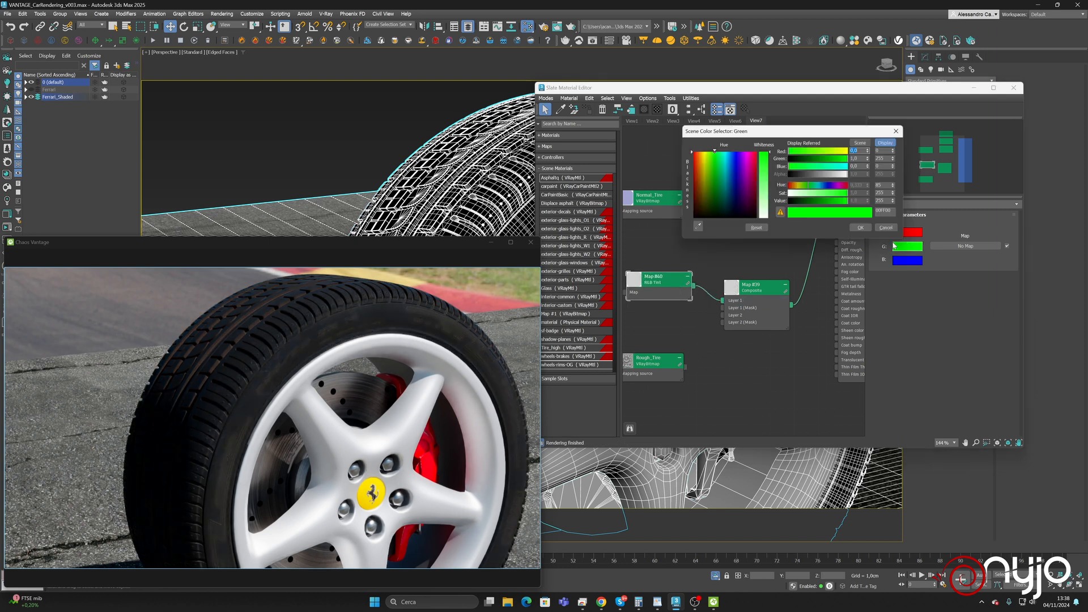
click(790, 202)
click(862, 229)
drag(908, 245, 912, 264)
click(927, 278)
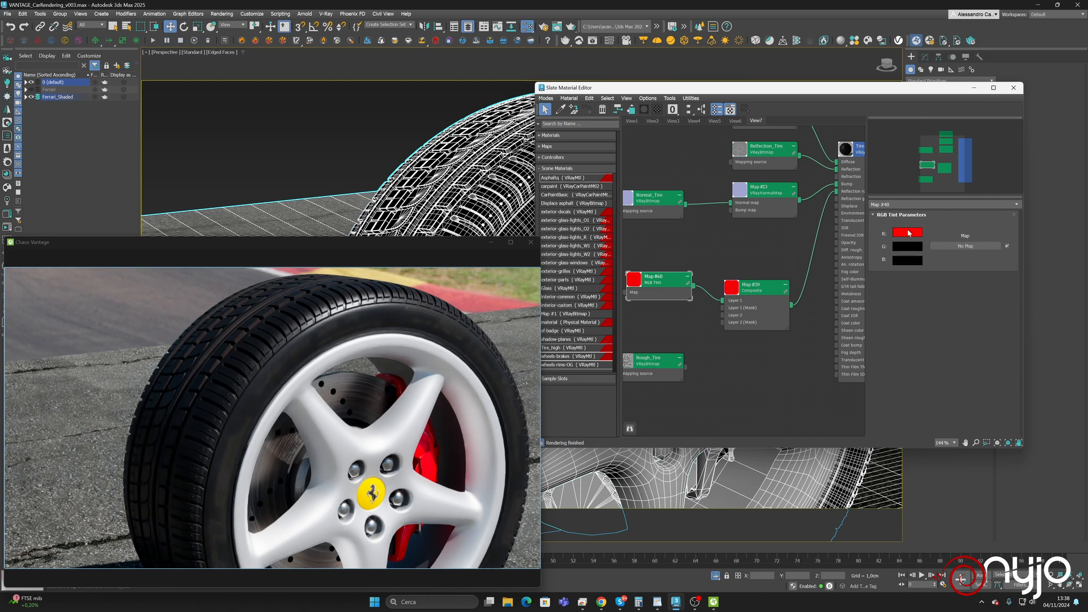
Set the RGB Tint map's red colour to a neutral light grey with a display value of 194
click(893, 234)
drag(730, 186, 726, 205)
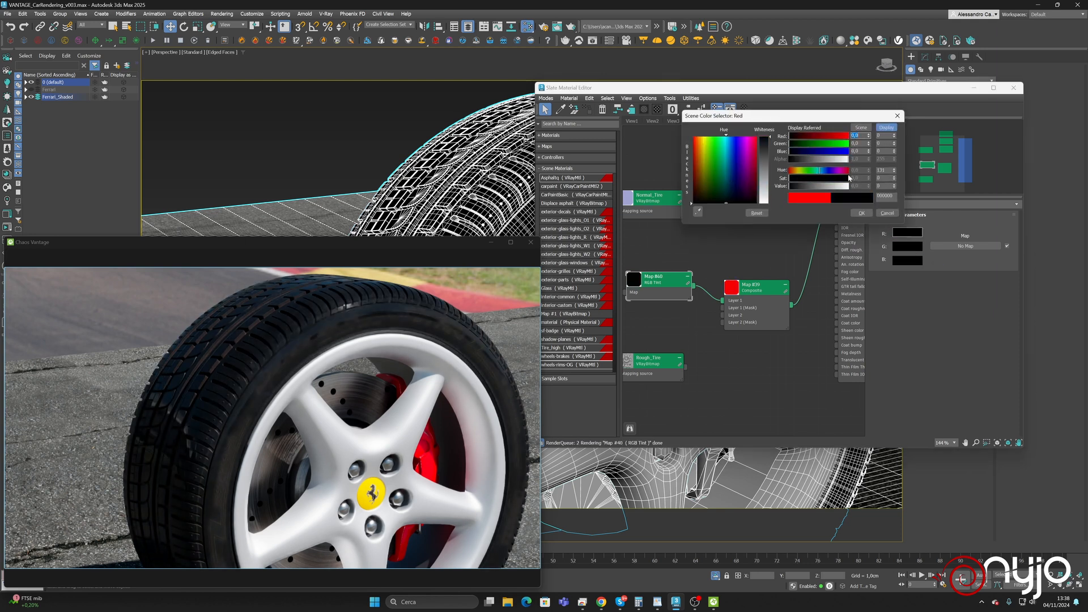
drag(830, 187, 776, 191)
drag(854, 194, 700, 195)
drag(834, 187, 861, 188)
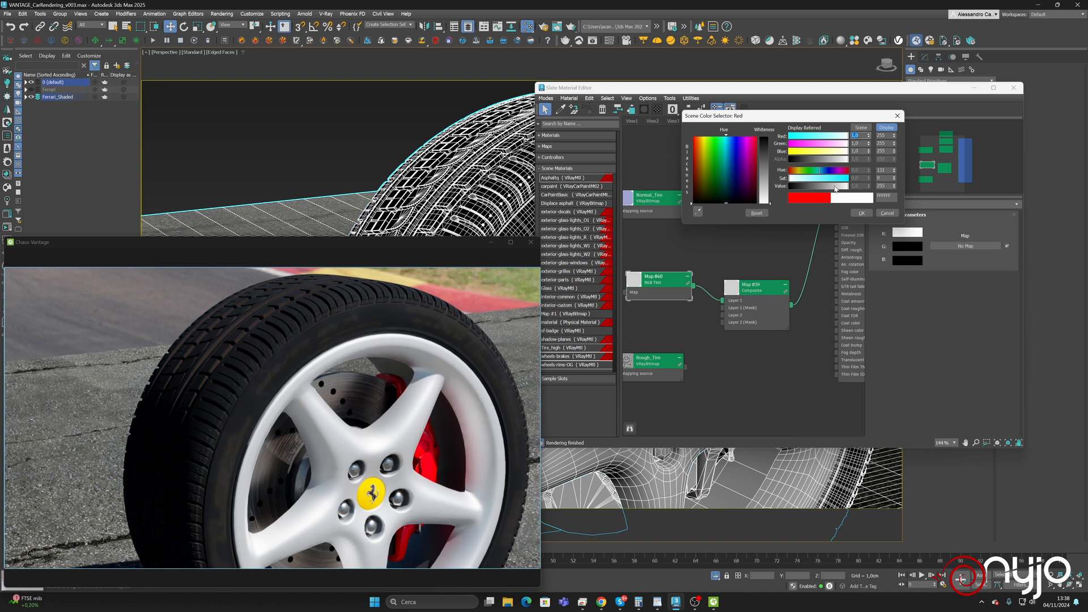
mouse_move(834, 187)
mouse_down()
mouse_move(786, 186)
mouse_move(835, 187)
mouse_up()
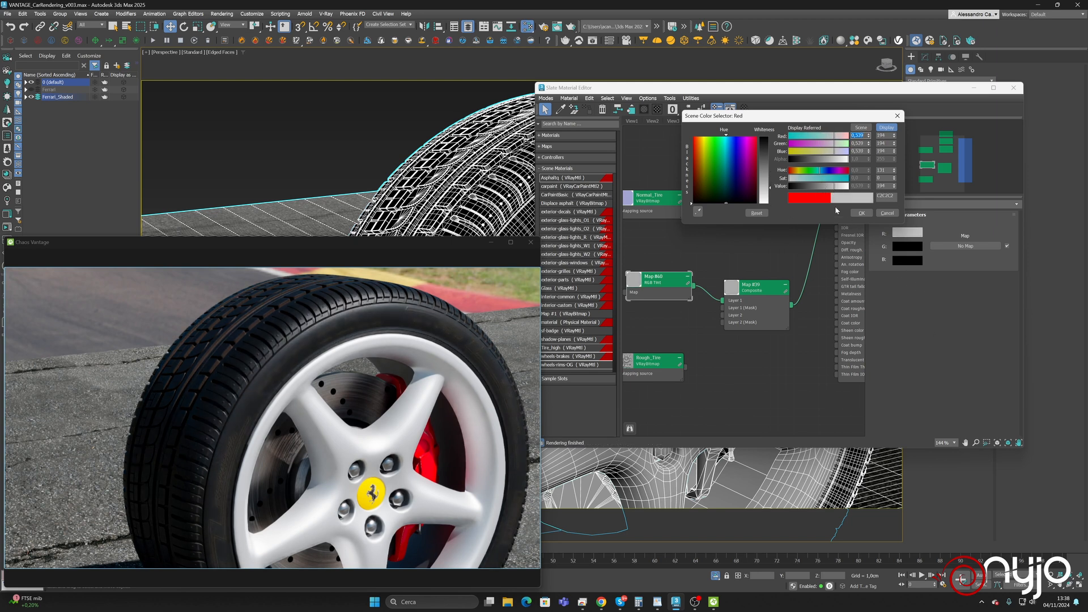
click(861, 213)
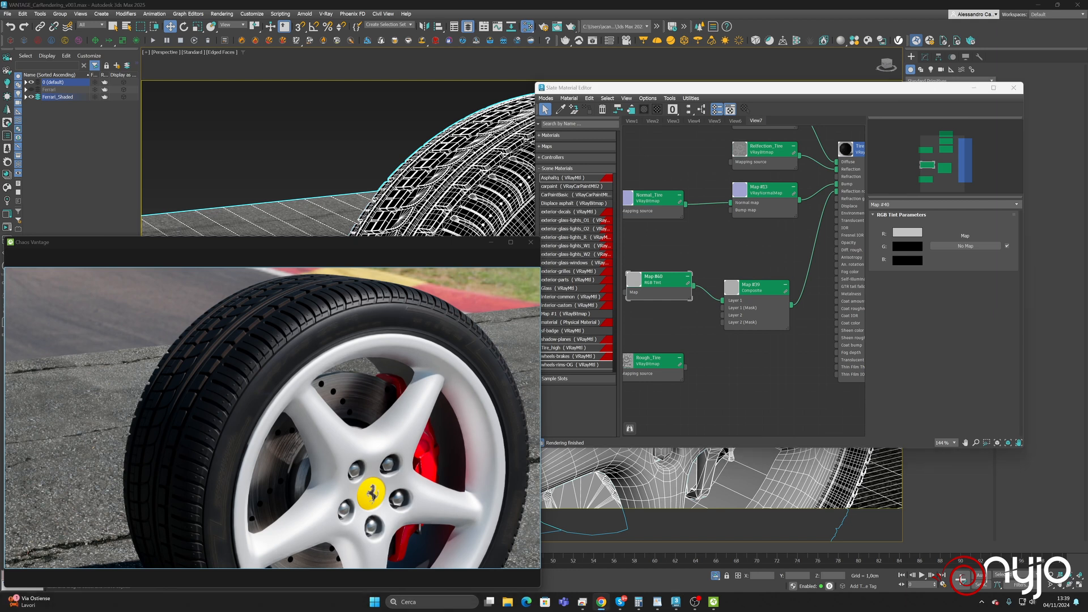
Add a Noise map below the RGB Tint, connect it to the Composite's Layer 2 and open the Composite's layers
middle_drag(745, 257, 779, 241)
drag(687, 348, 688, 373)
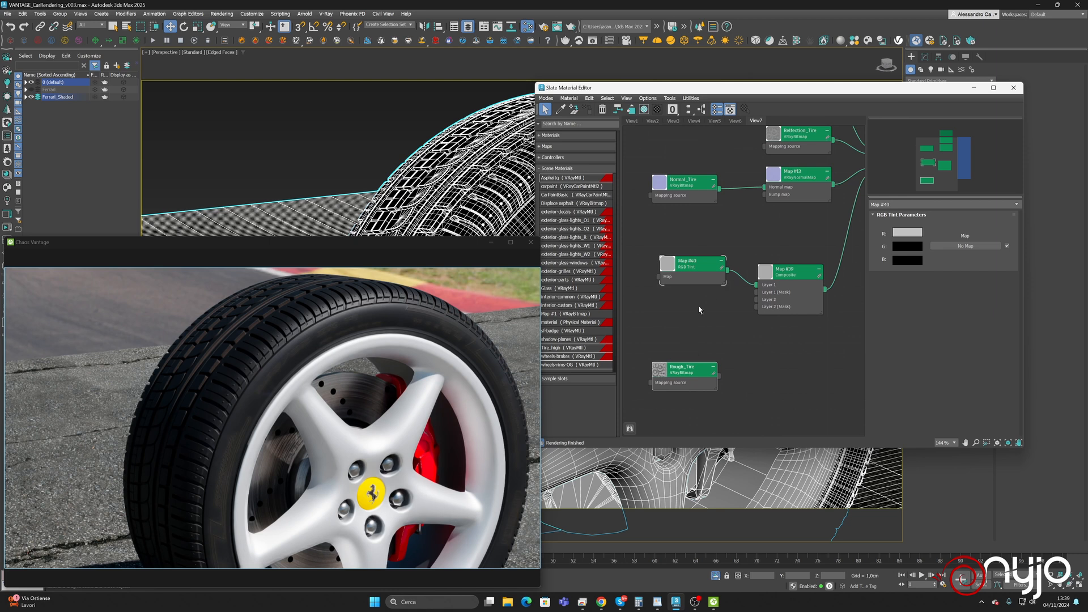
right_click(679, 313)
mouse_move(717, 327)
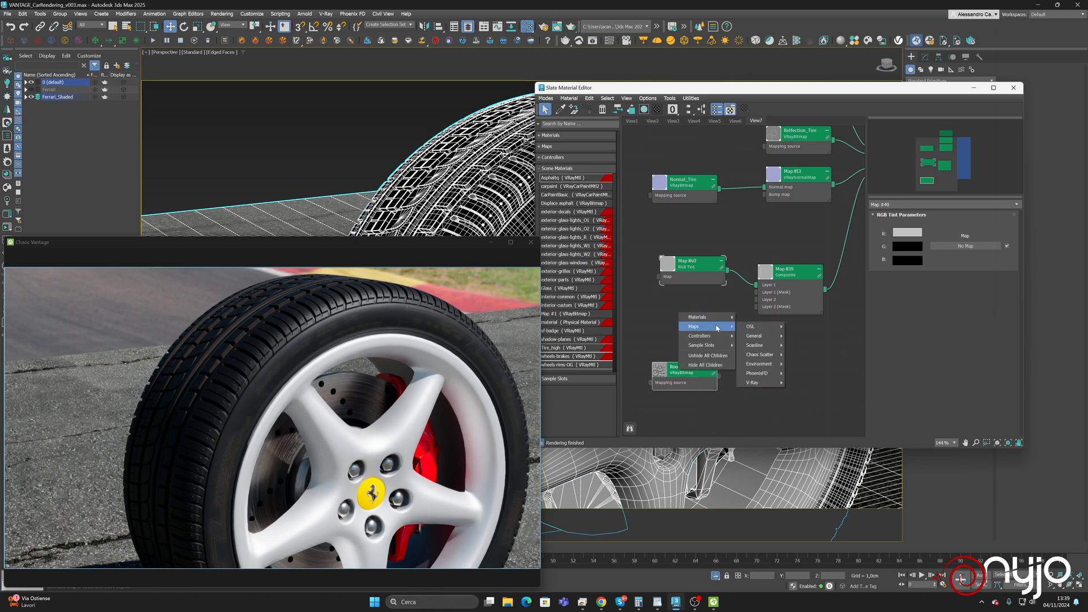
mouse_move(758, 336)
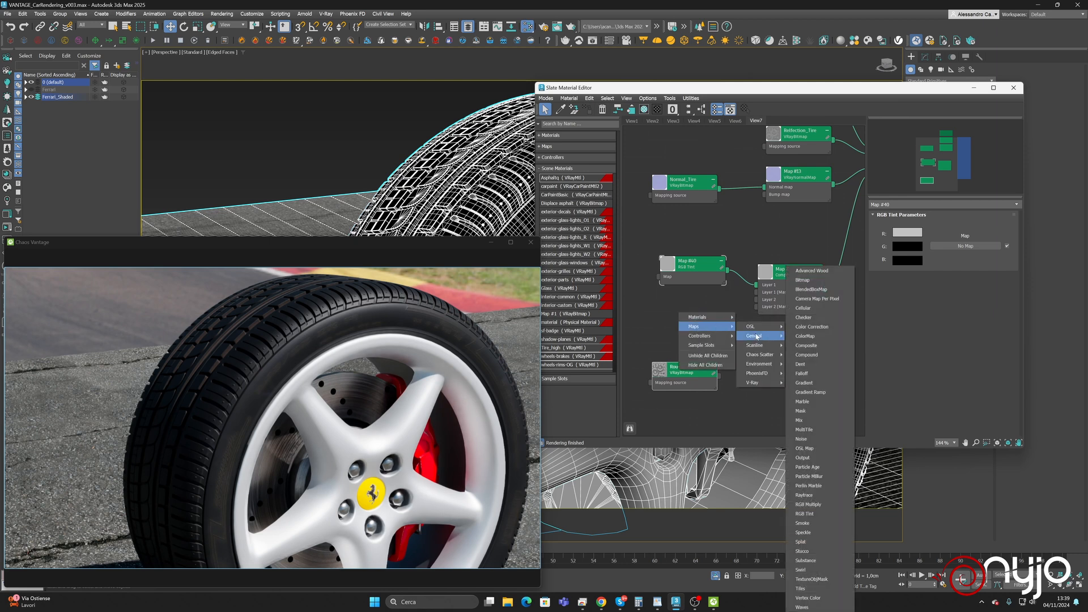
click(813, 440)
drag(691, 316, 700, 309)
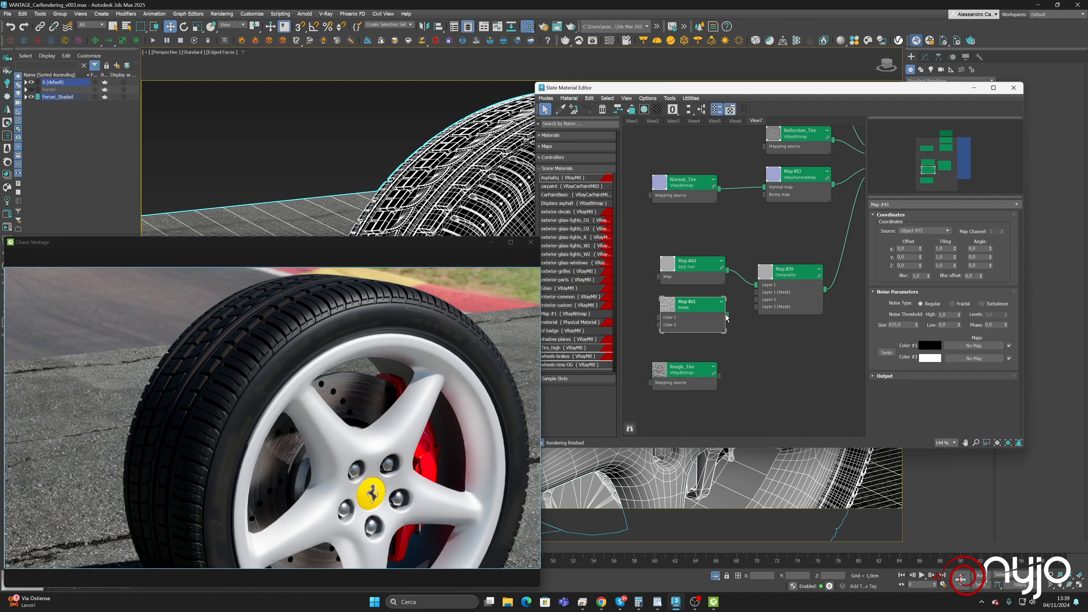
drag(726, 318, 757, 299)
double_click(781, 272)
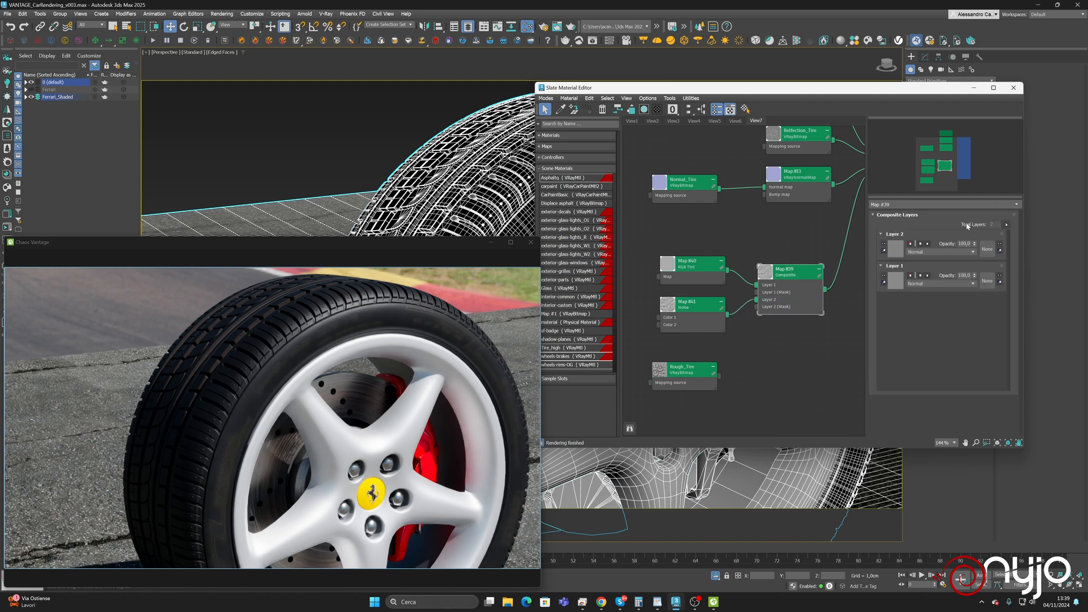
Set the Noise map's size to 0.6, with a high threshold of 0.615 and a low threshold of 0.36
double_click(699, 314)
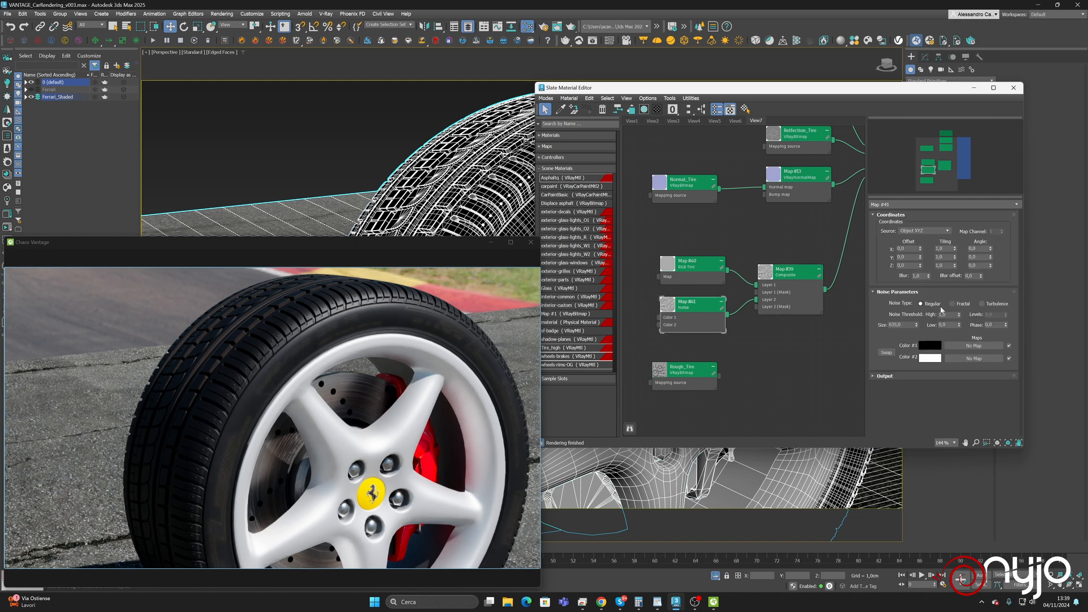
double_click(901, 325)
text(6)
key(Return)
drag(958, 325, 958, 320)
click(902, 324)
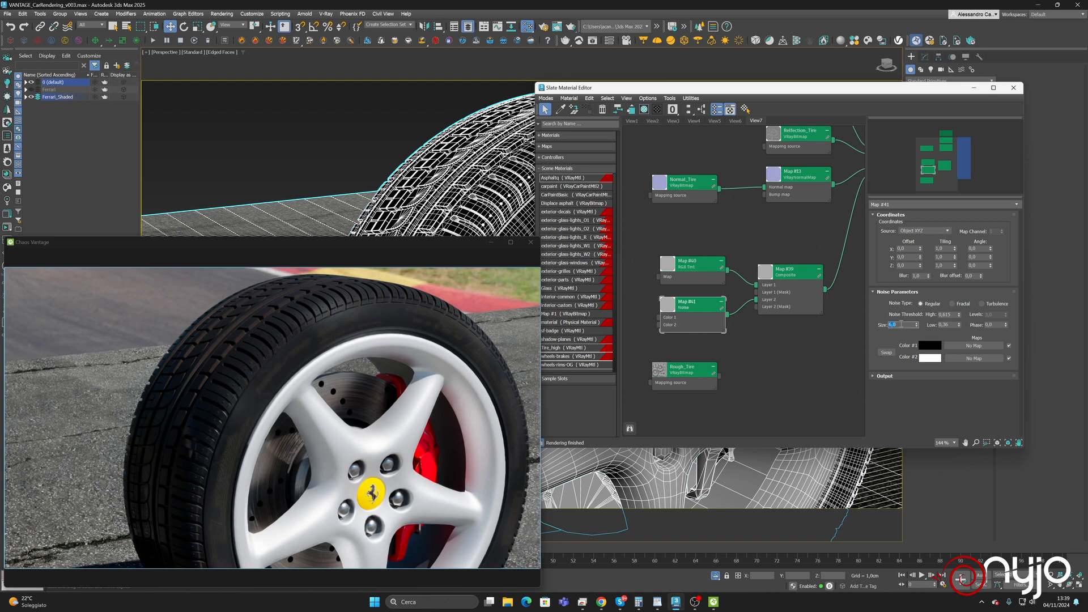
text(0,6)
key(Return)
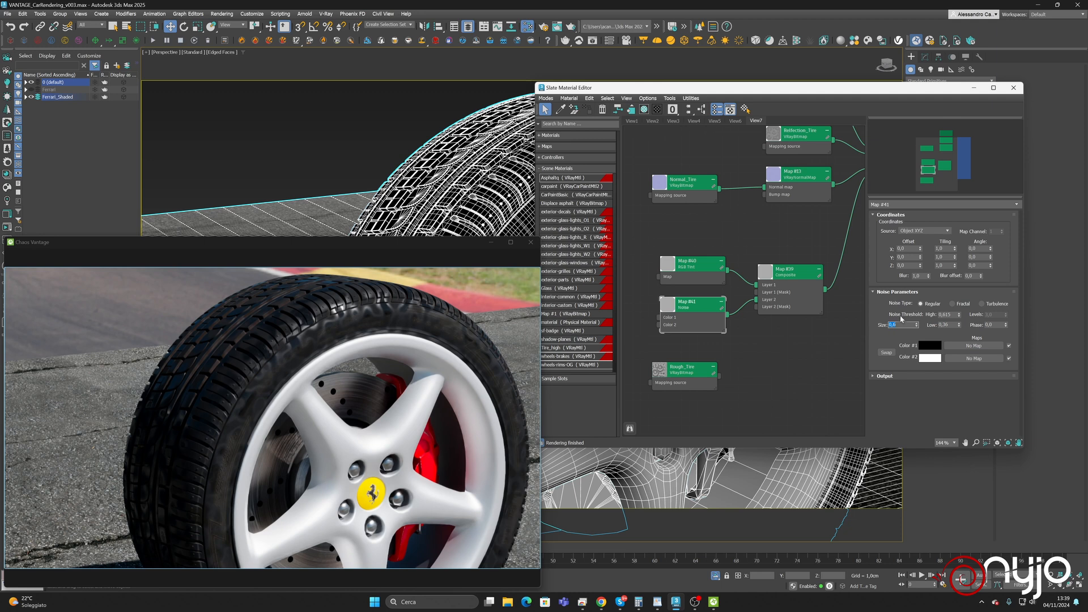
Change the Noise type to Fractal and set its levels to 6
click(961, 304)
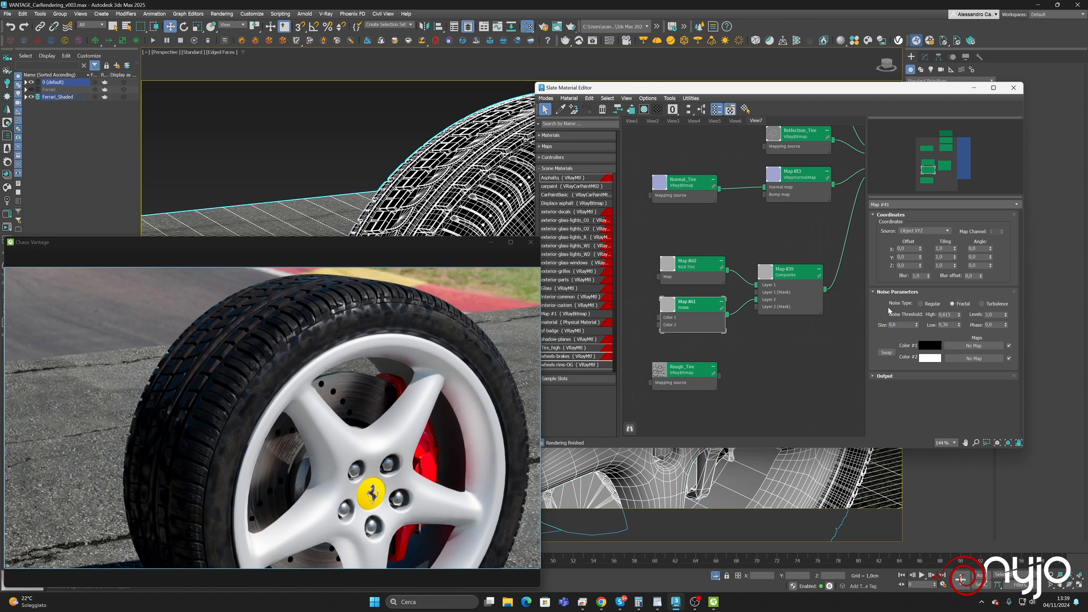
click(996, 316)
text(6)
key(Return)
Set the Noise map's Color 2 to a light grey and Color 1 to a grey with a display value of 175
click(930, 358)
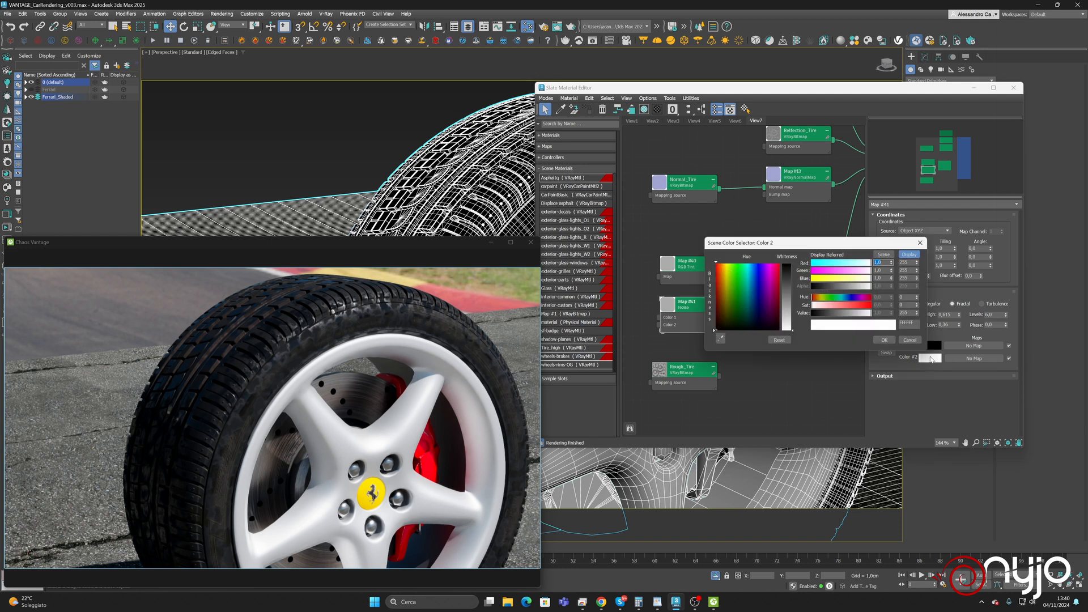
mouse_move(867, 312)
mouse_down()
mouse_move(850, 317)
mouse_move(859, 318)
mouse_move(834, 302)
mouse_move(851, 305)
mouse_up()
click(884, 340)
click(933, 346)
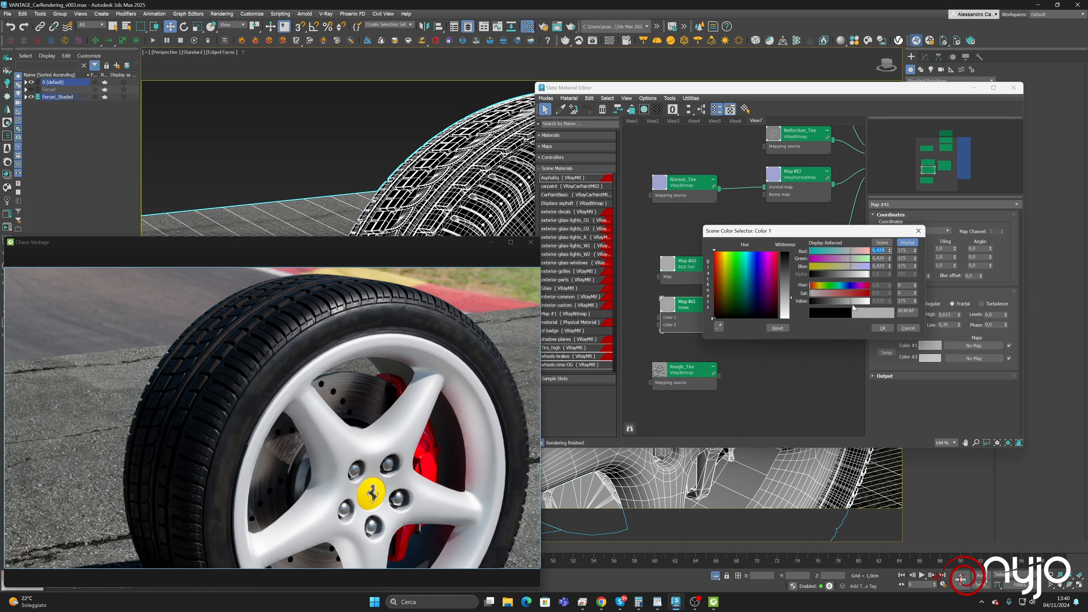
click(882, 328)
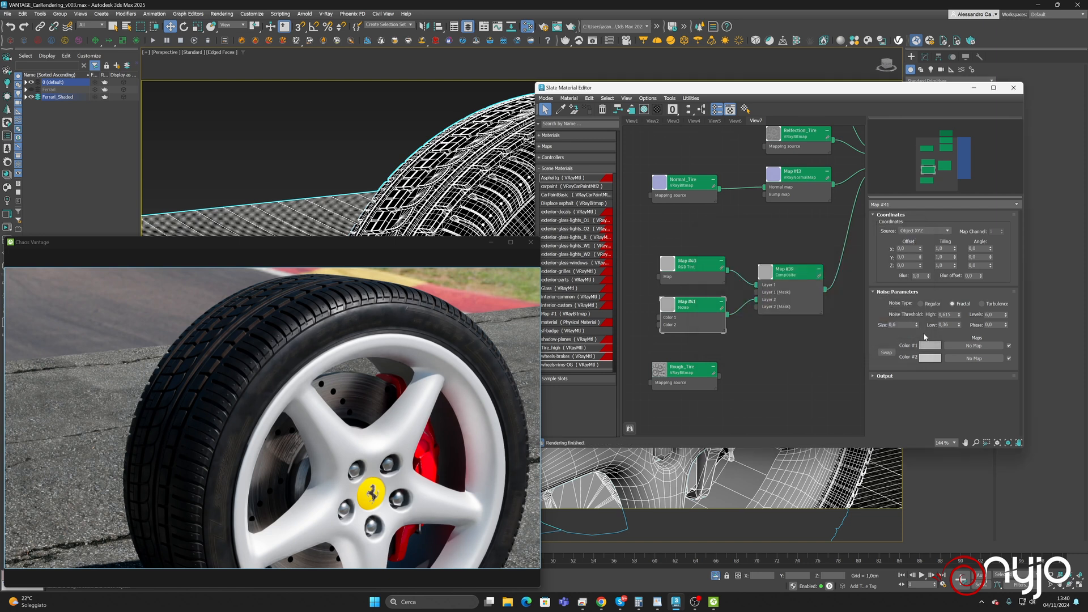
Change the Noise map's type to Turbulence and readjust the grey of its Color 1
click(984, 305)
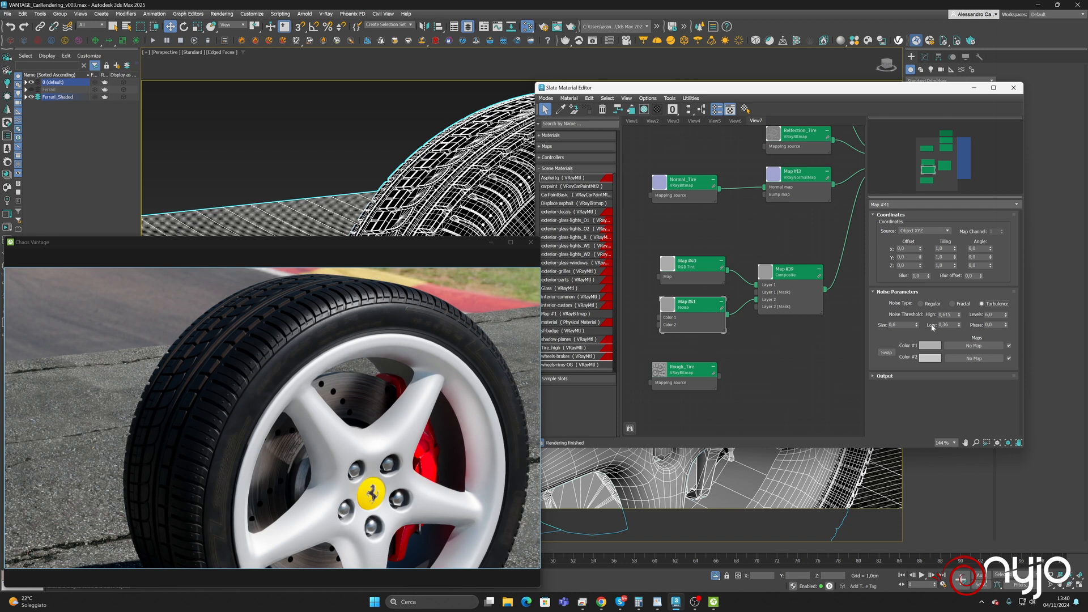
click(929, 346)
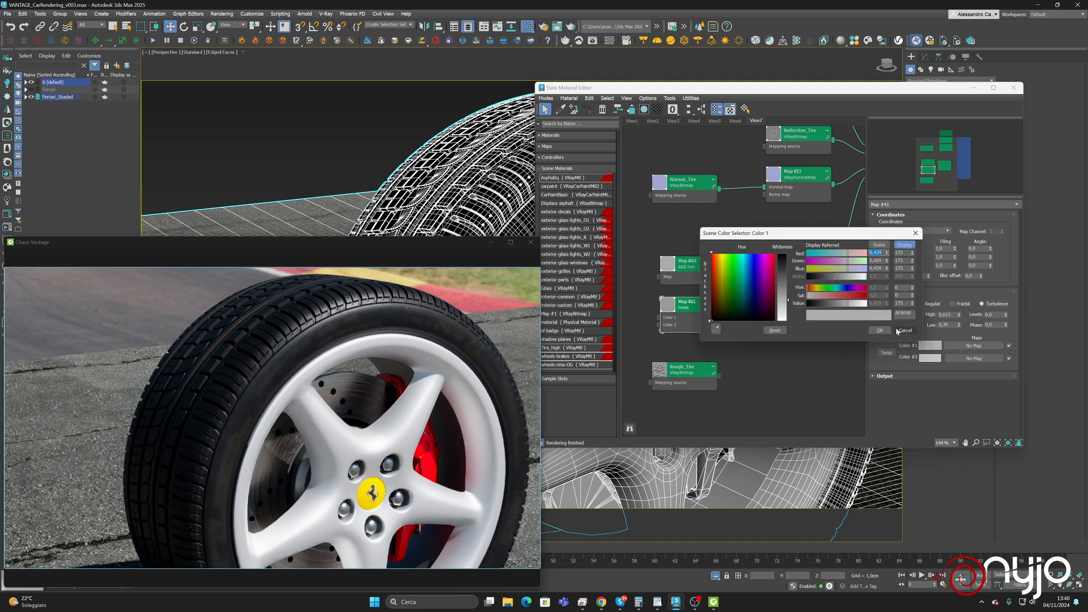
drag(852, 307, 847, 304)
click(880, 331)
Set the Noise map's Color 2 to a light grey with a display value of 198, inspecting the tyre up close
click(931, 359)
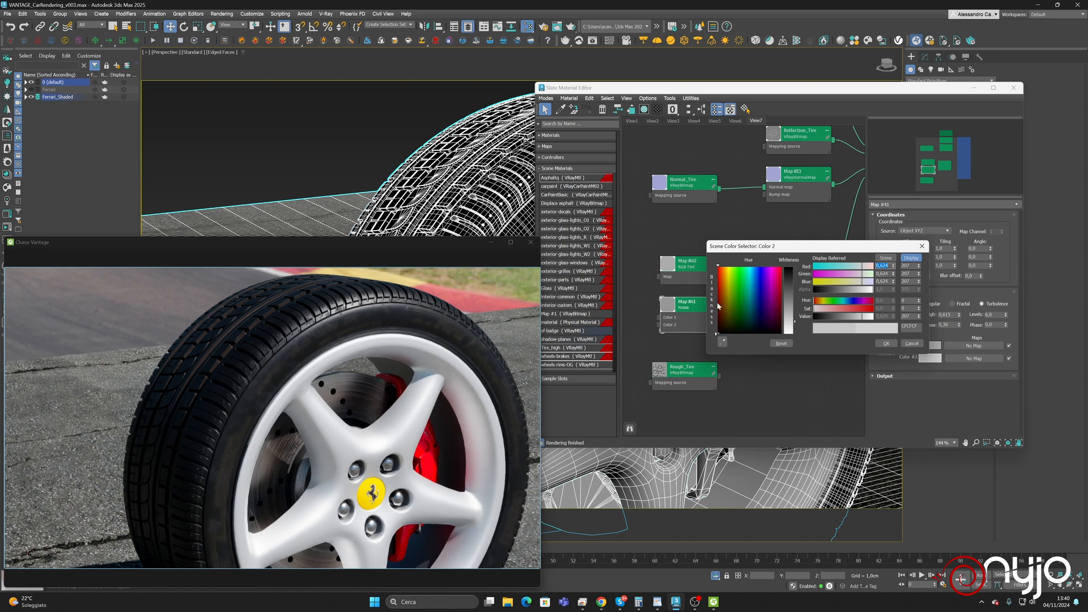
drag(861, 319, 859, 319)
scroll(493, 169, up, 3)
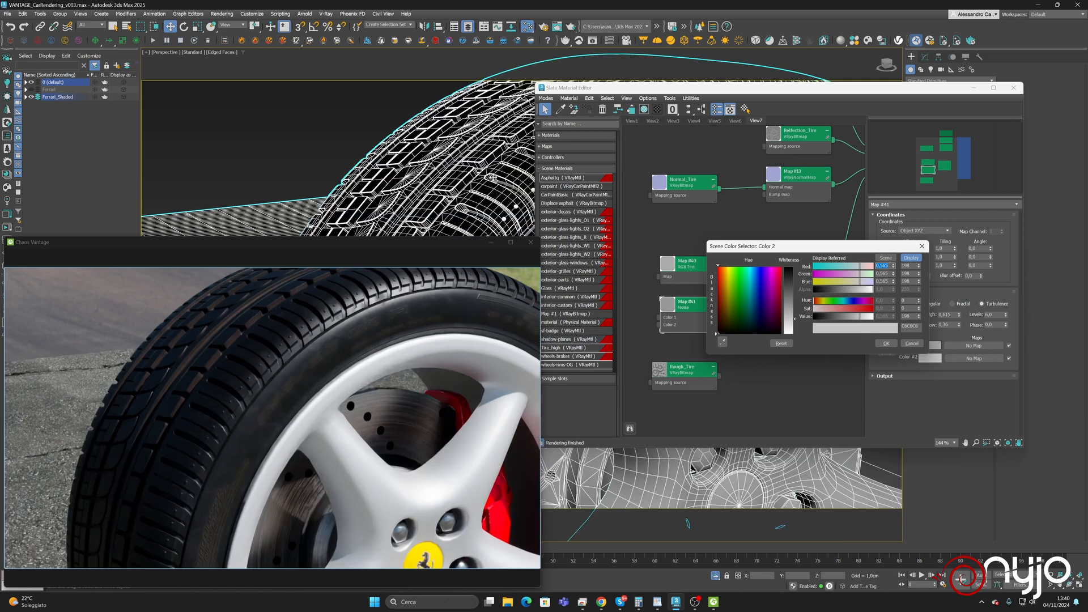
middle_drag(489, 174, 506, 200)
scroll(506, 201, up, 3)
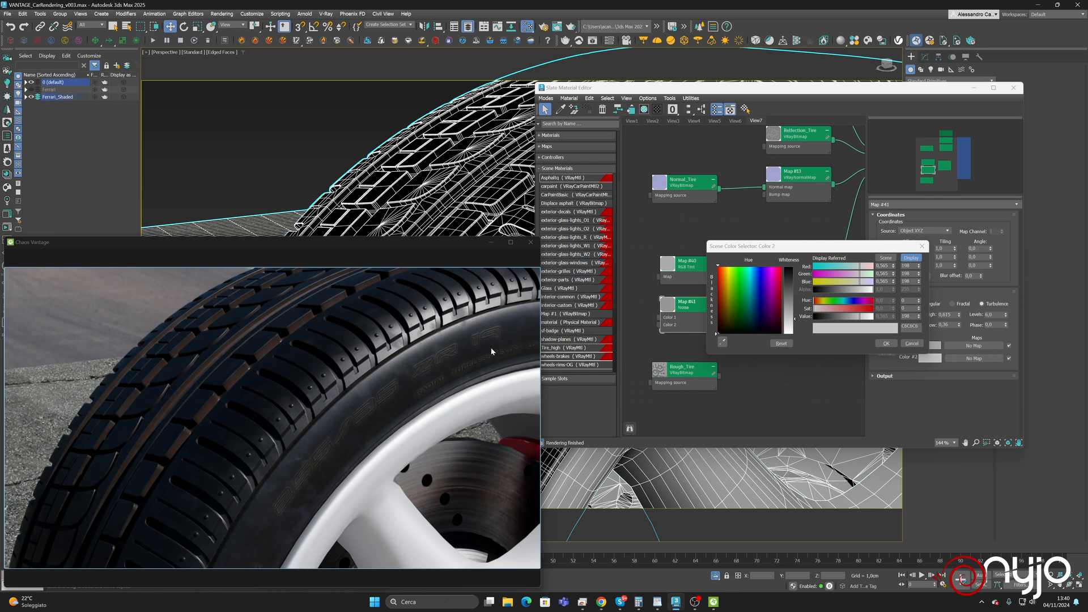
click(885, 340)
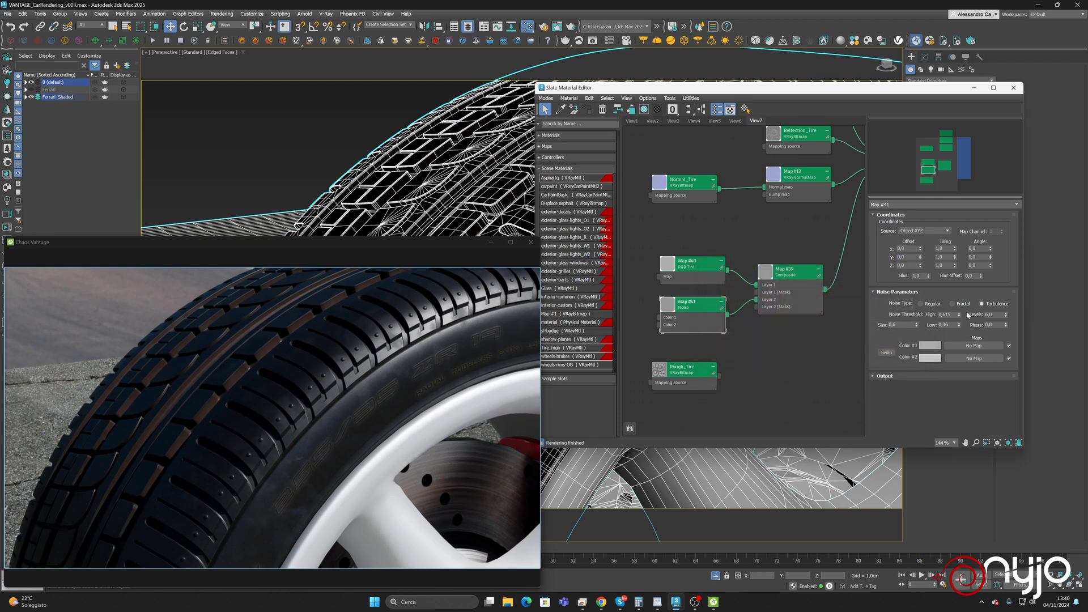
Move the RGB Tint and Noise nodes upward to free space below them and add a third layer to the Composite map
drag(687, 309, 687, 316)
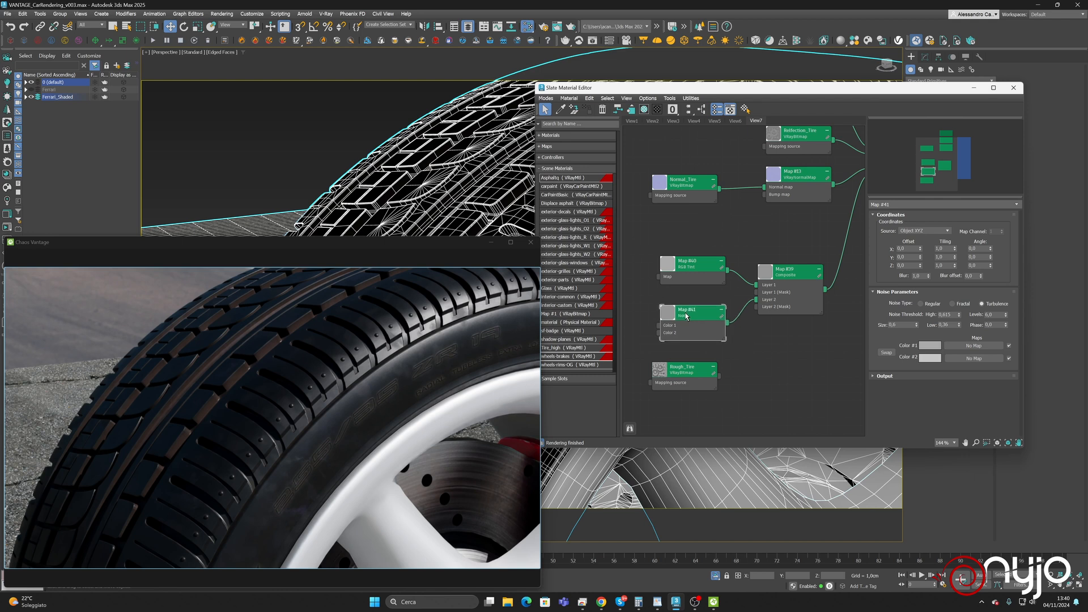
drag(693, 262, 693, 245)
drag(698, 318, 698, 301)
click(790, 272)
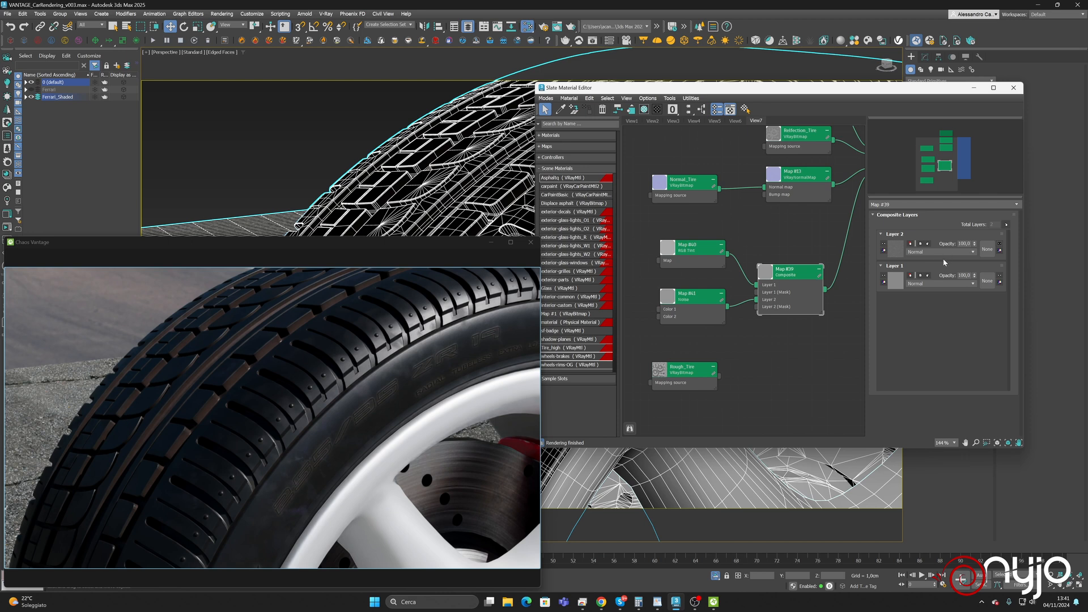
click(1006, 224)
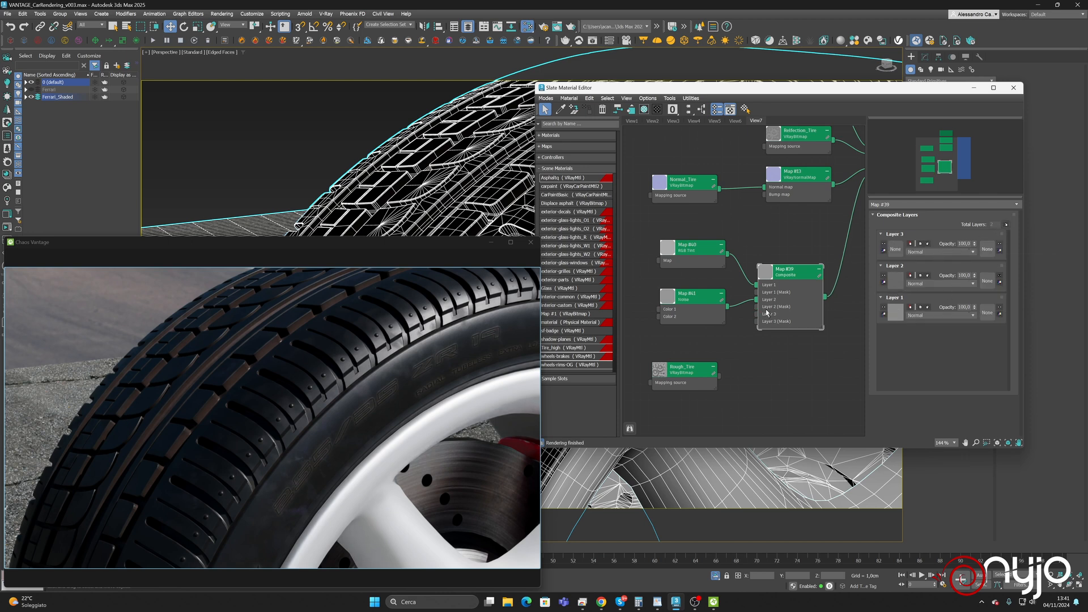
drag(691, 296, 690, 288)
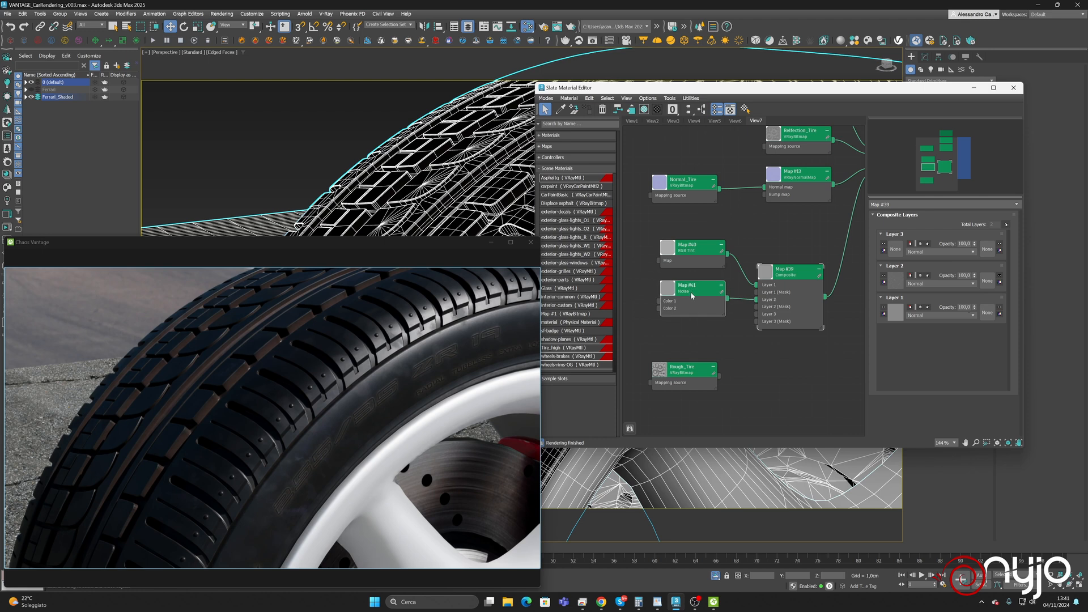
double_click(690, 288)
key(ctrl+v)
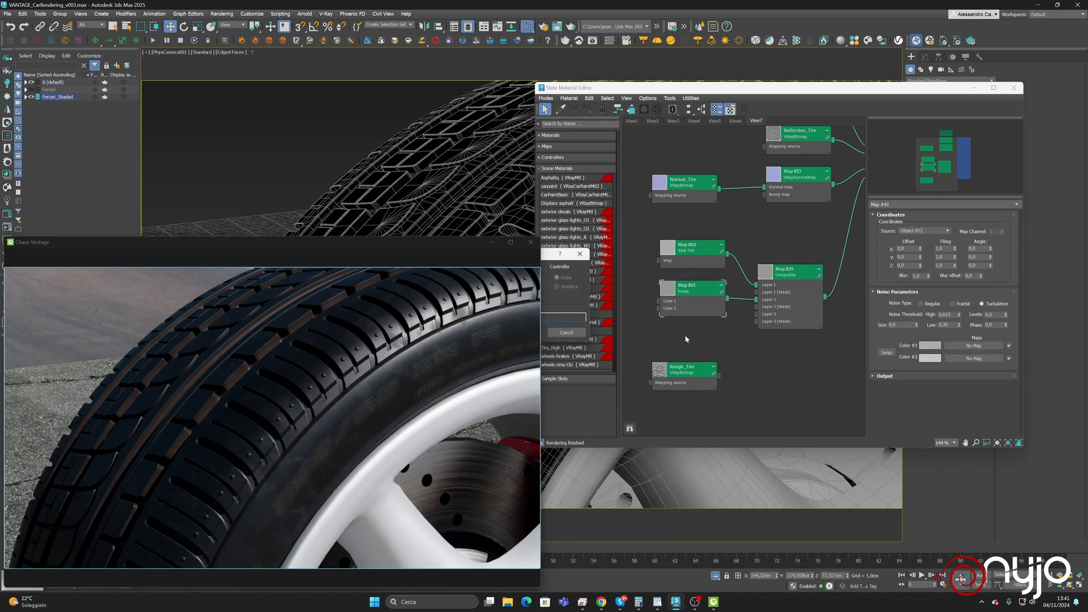
click(553, 333)
right_click(691, 289)
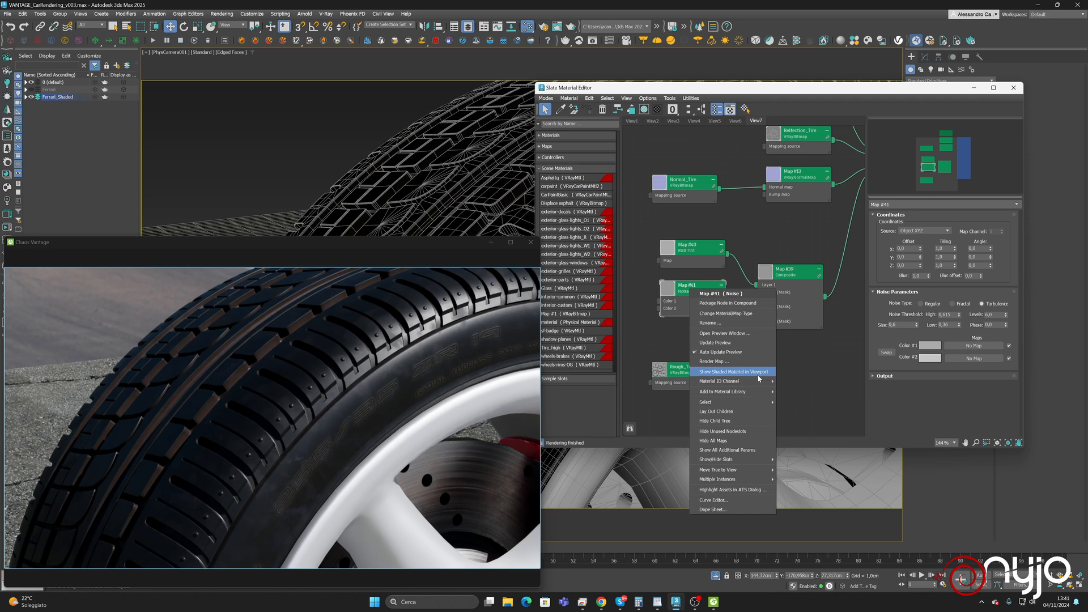
click(822, 362)
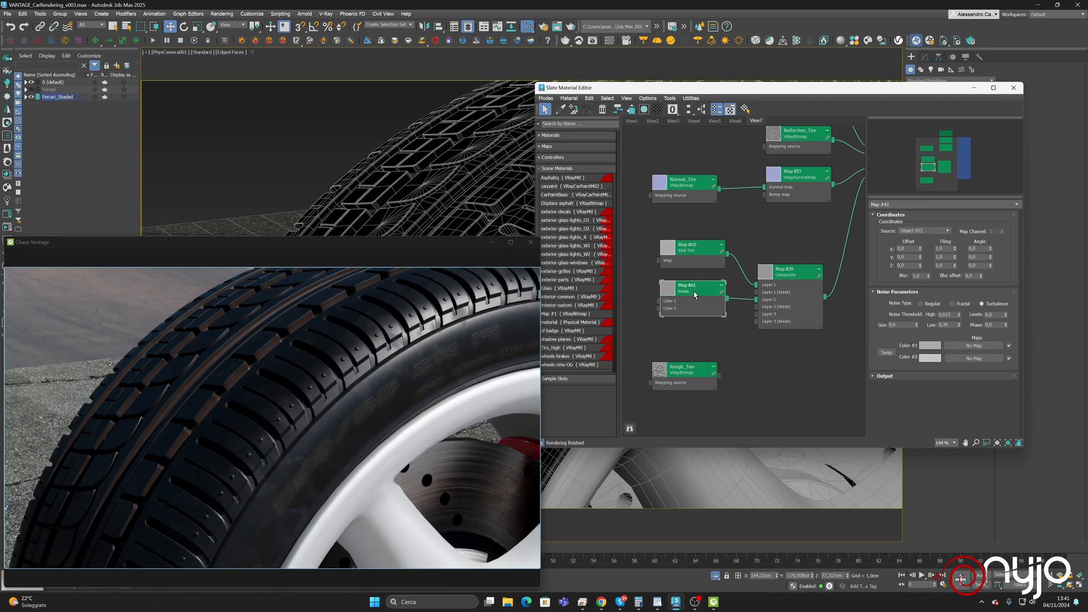
Add a Smoke map below the Noise map and connect it to the Composite's Layer 3
right_click(653, 335)
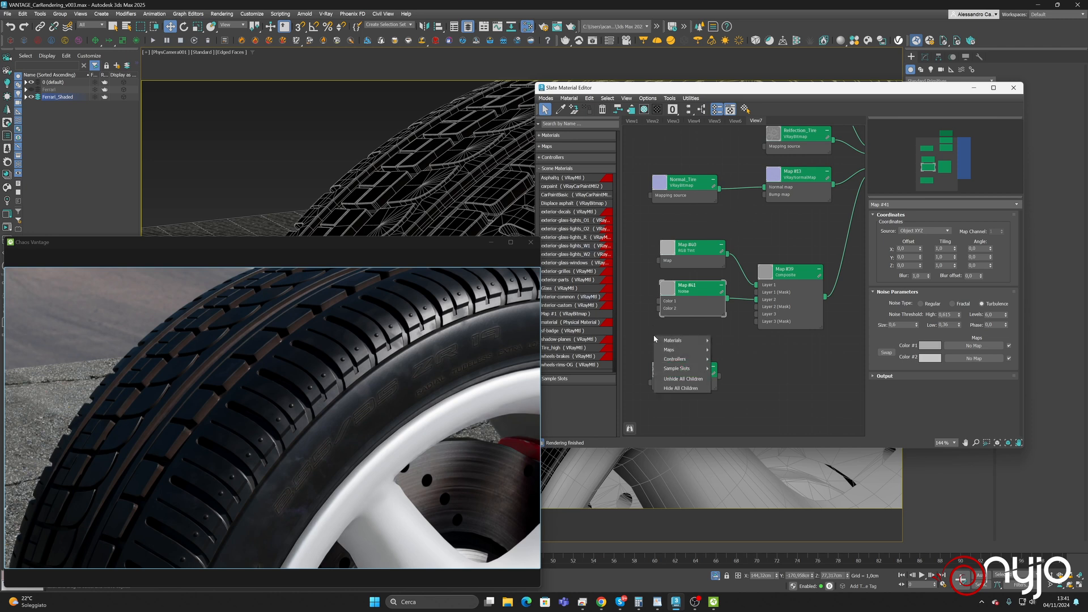
mouse_move(671, 350)
mouse_move(745, 364)
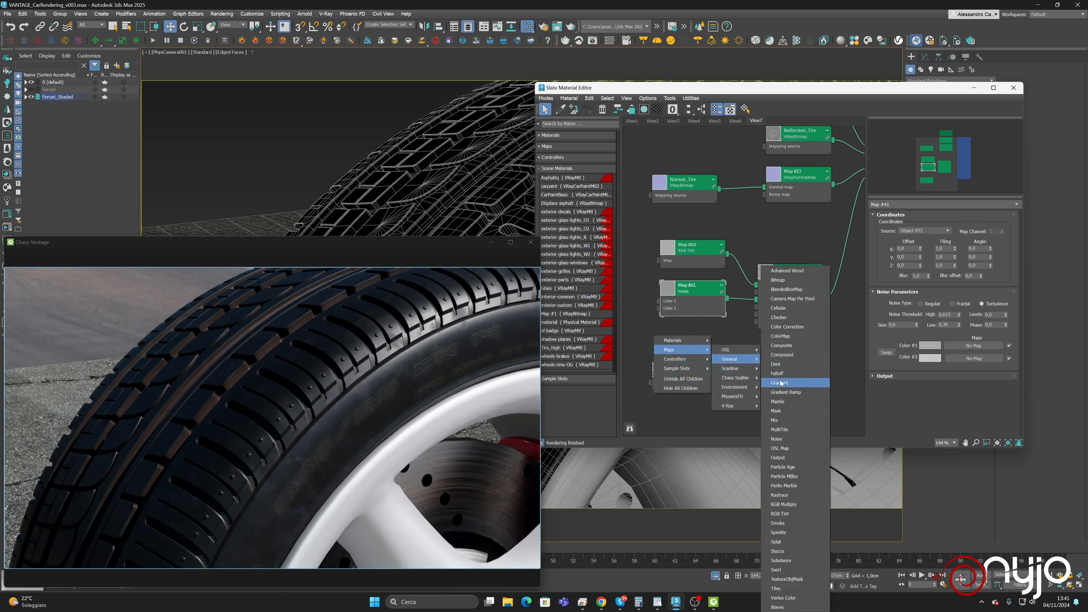
click(792, 524)
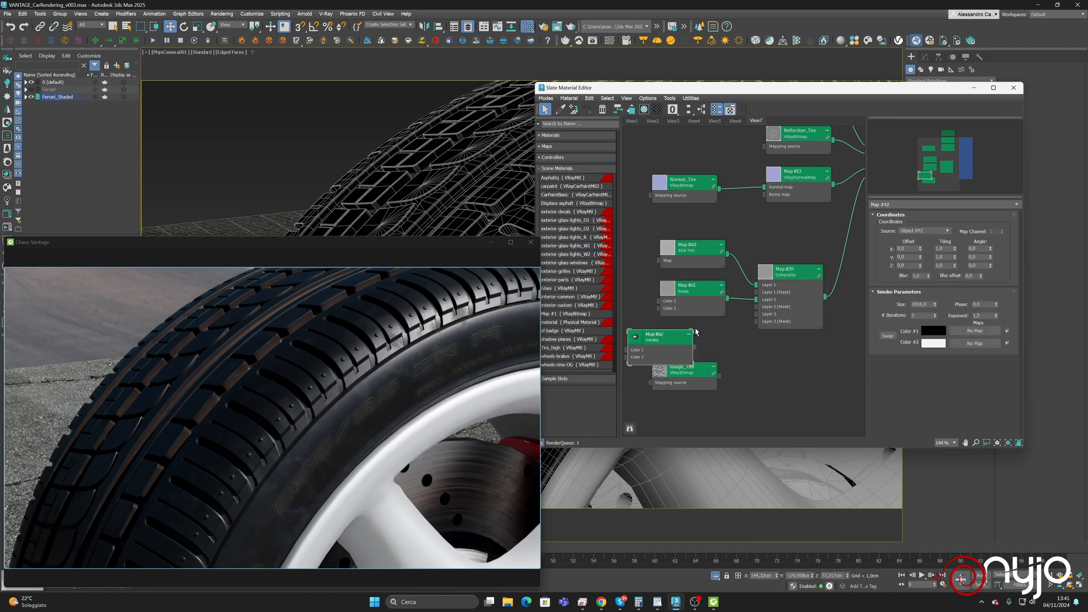
drag(718, 339, 756, 307)
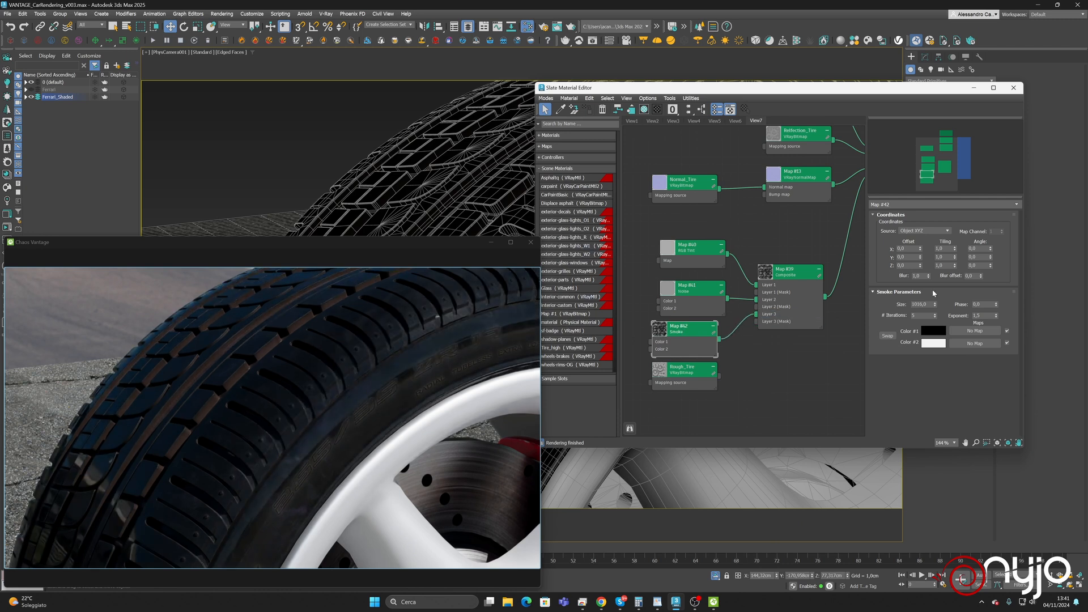
Set the Smoke map's Color 1 to a grey with display value 132 and Color 2 to a light grey with display value 203
click(924, 304)
click(936, 332)
drag(816, 286, 845, 287)
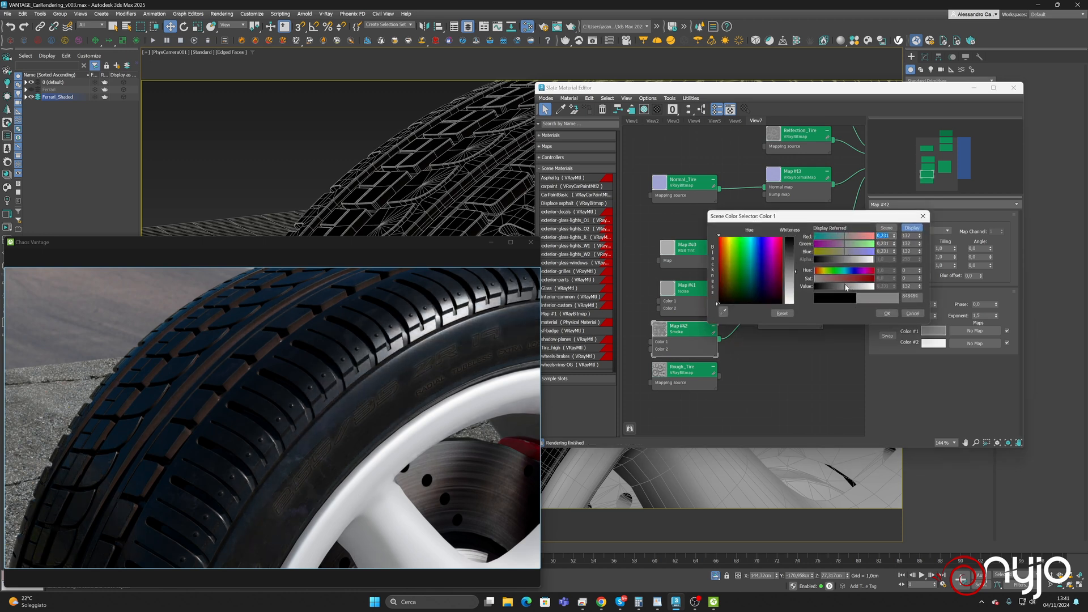
click(912, 313)
click(933, 343)
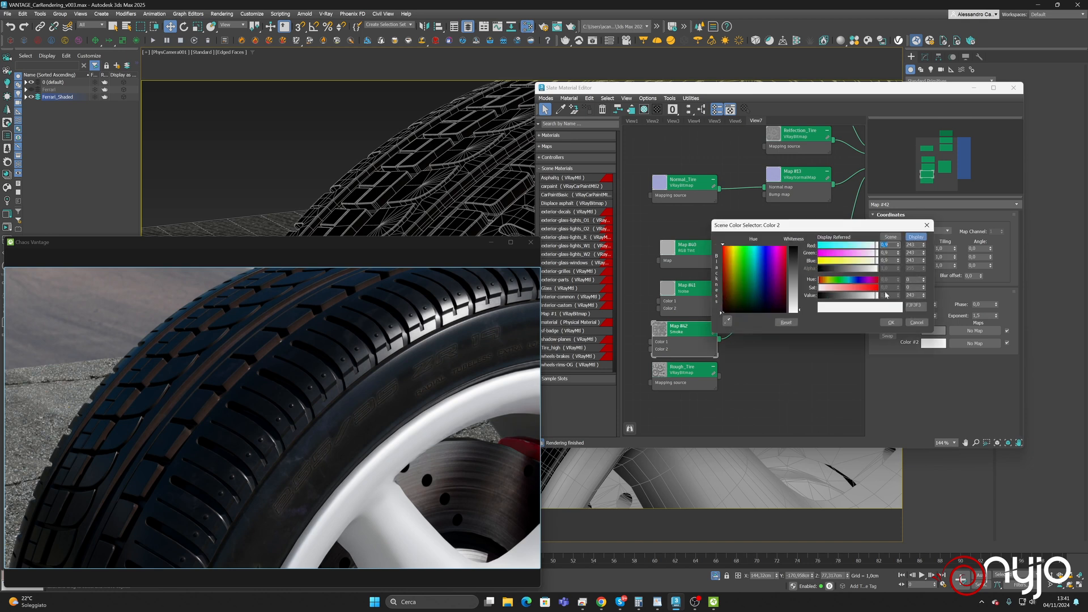
drag(878, 295, 872, 297)
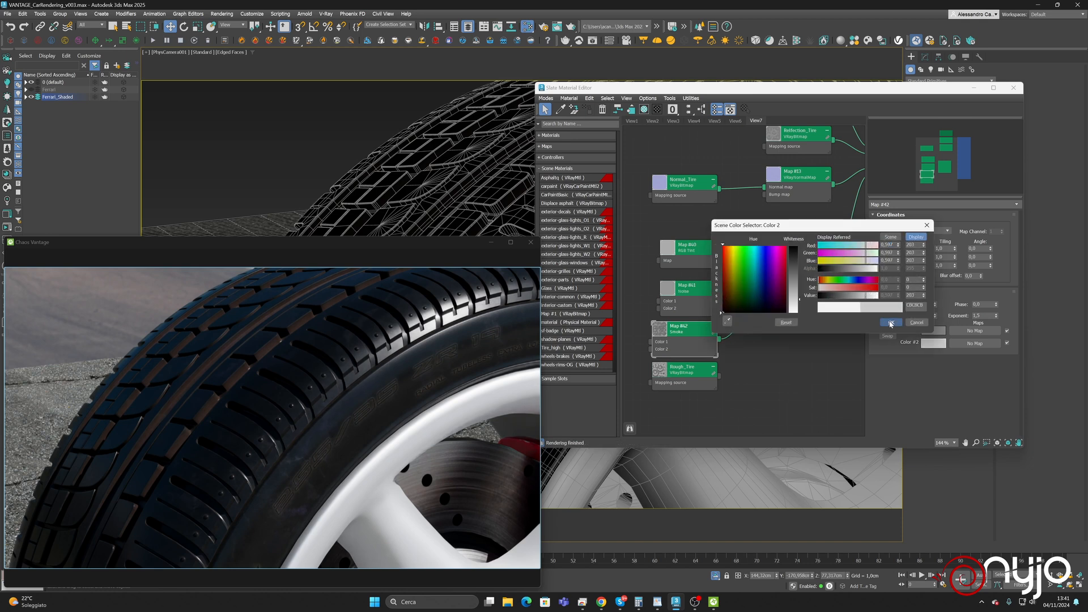
click(891, 322)
Try sizes of 10, 1, 0.2 and 0.3 for the Smoke map
double_click(923, 305)
text(10)
key(Return)
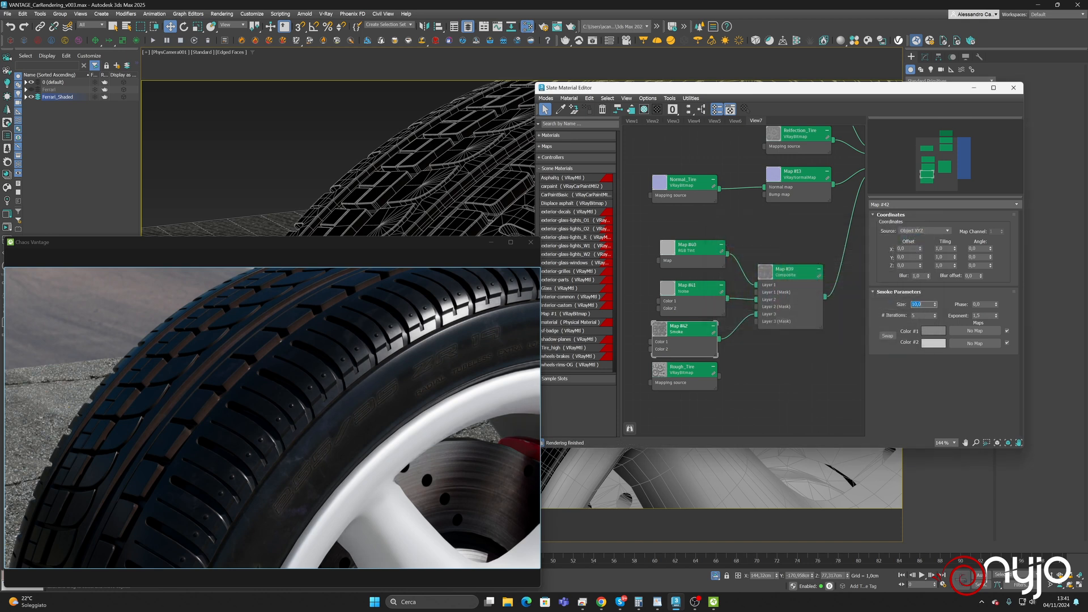
text(1)
key(Return)
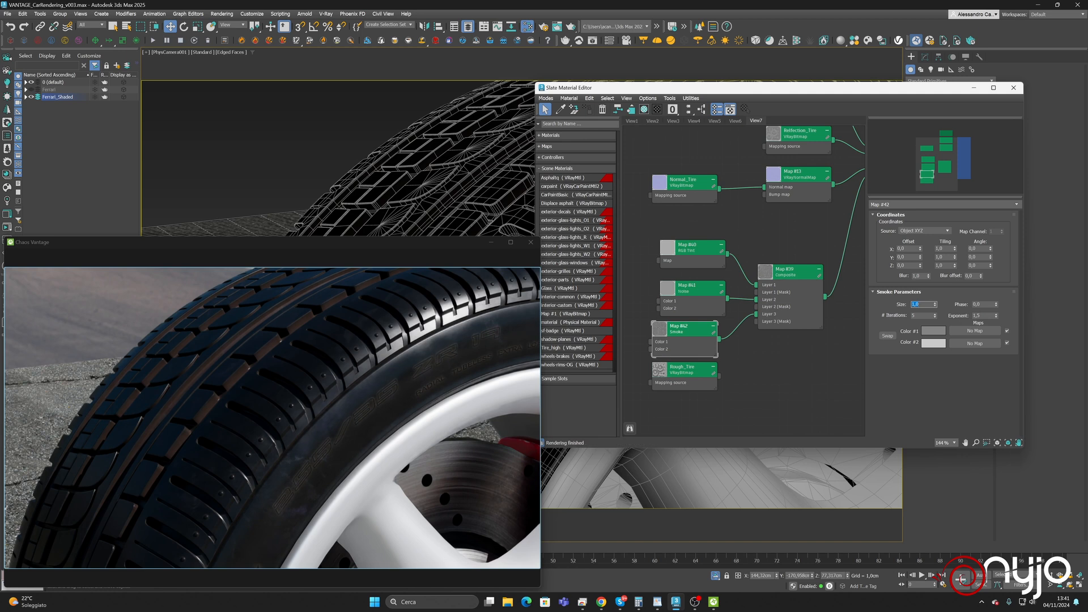
key(Return)
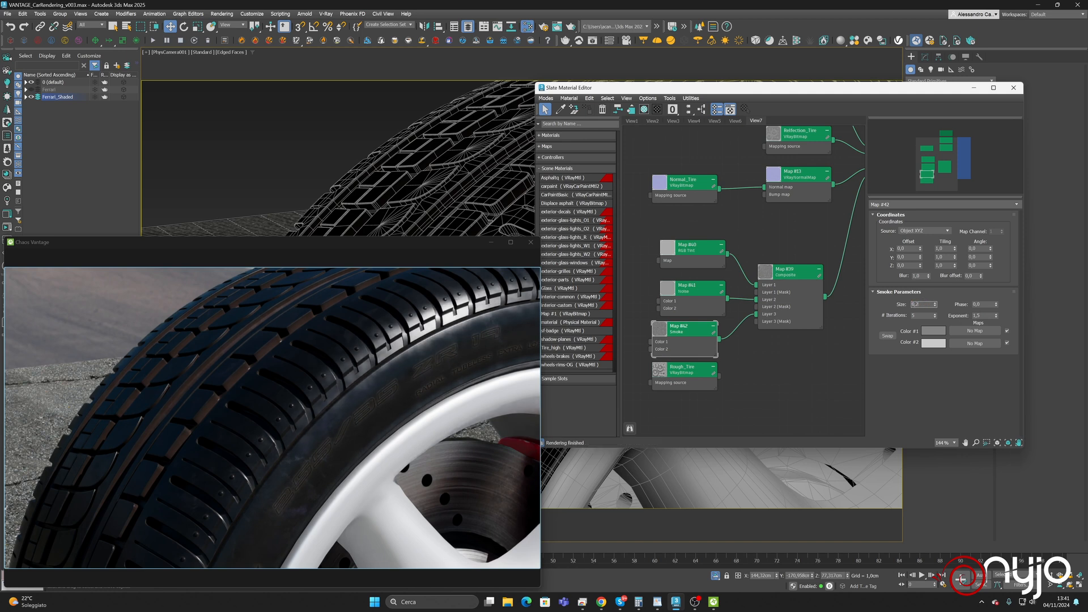
text(0,2)
key(Return)
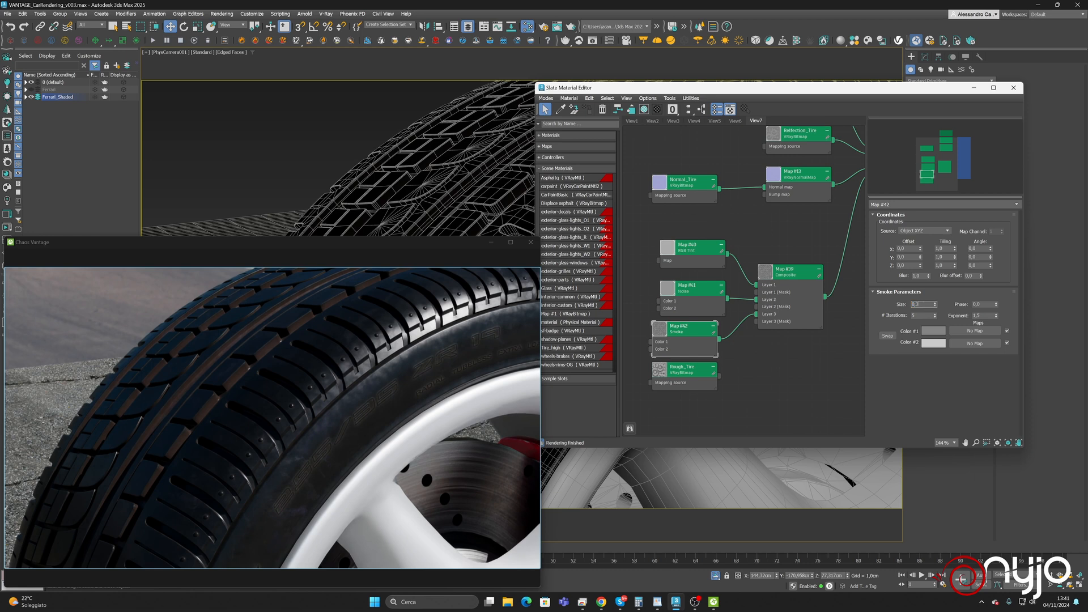
text(0,3)
key(Return)
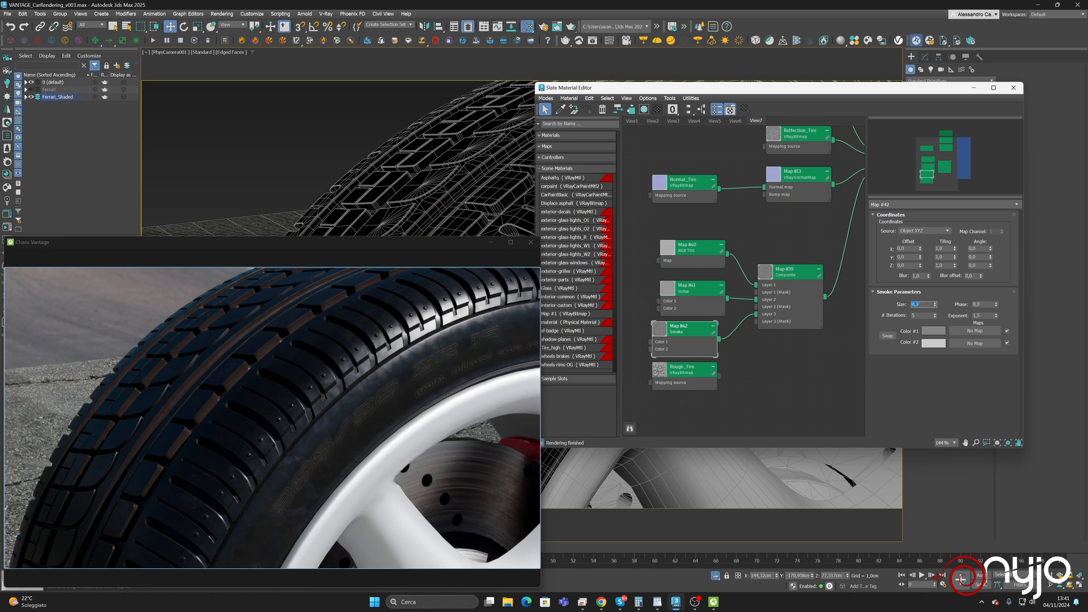
Darken the Smoke map's Color 2 to a grey with display value 183 and fine-tune the grey of its Color 1
click(933, 343)
drag(871, 299, 861, 304)
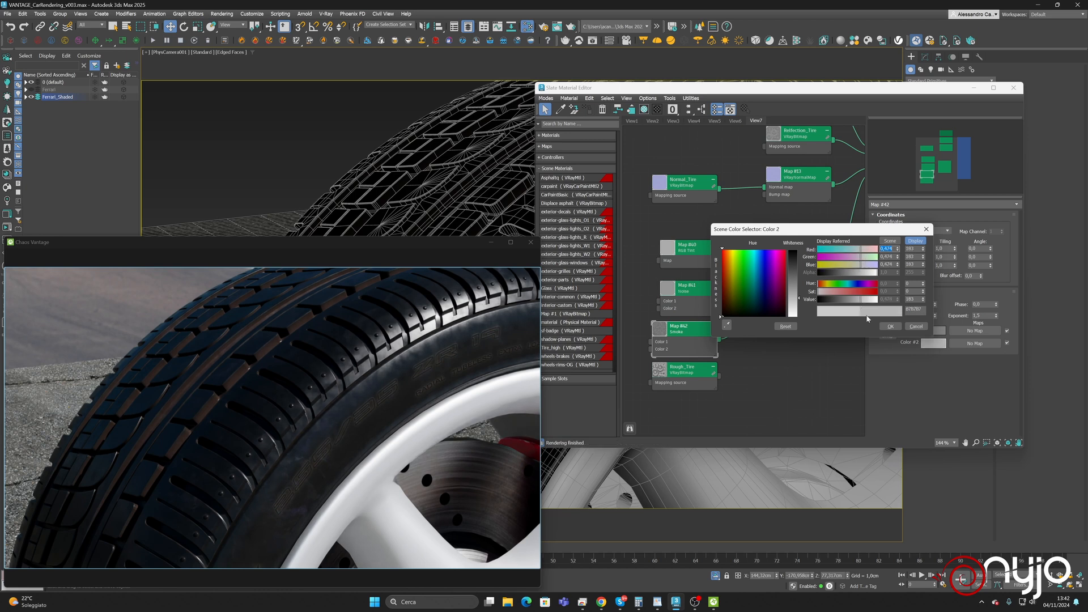
click(889, 327)
click(934, 330)
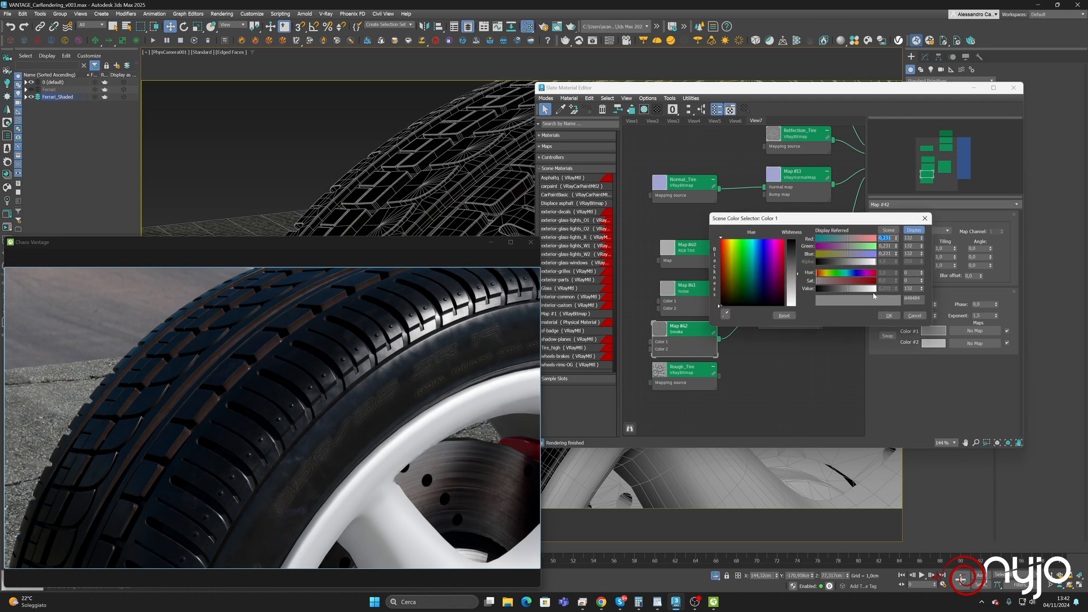
drag(848, 293, 846, 291)
click(889, 316)
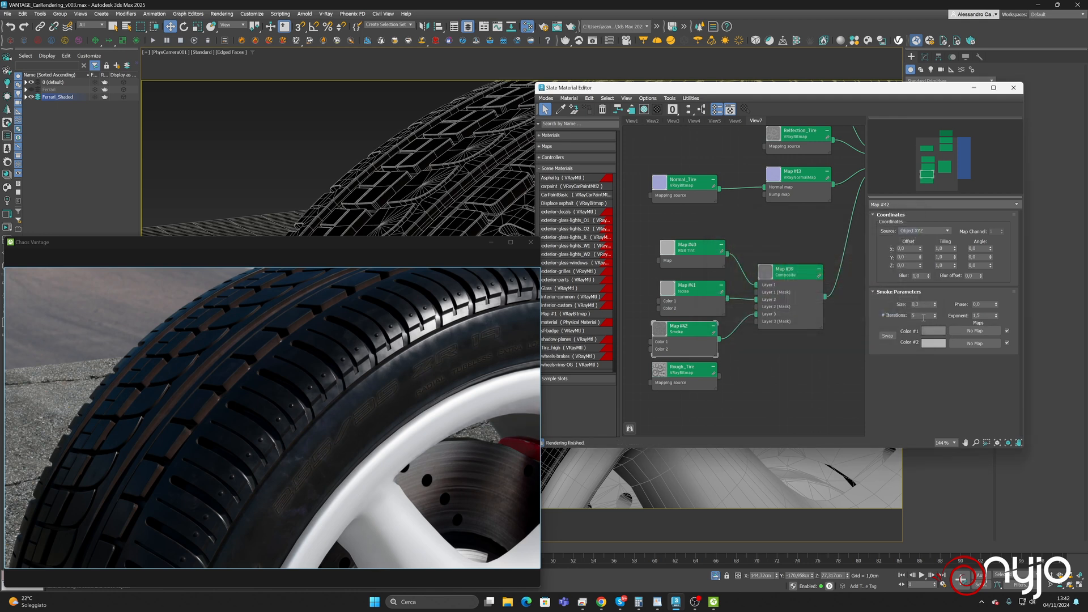
Set the Smoke map's size to 0.7
click(924, 304)
text(0,7)
key(Return)
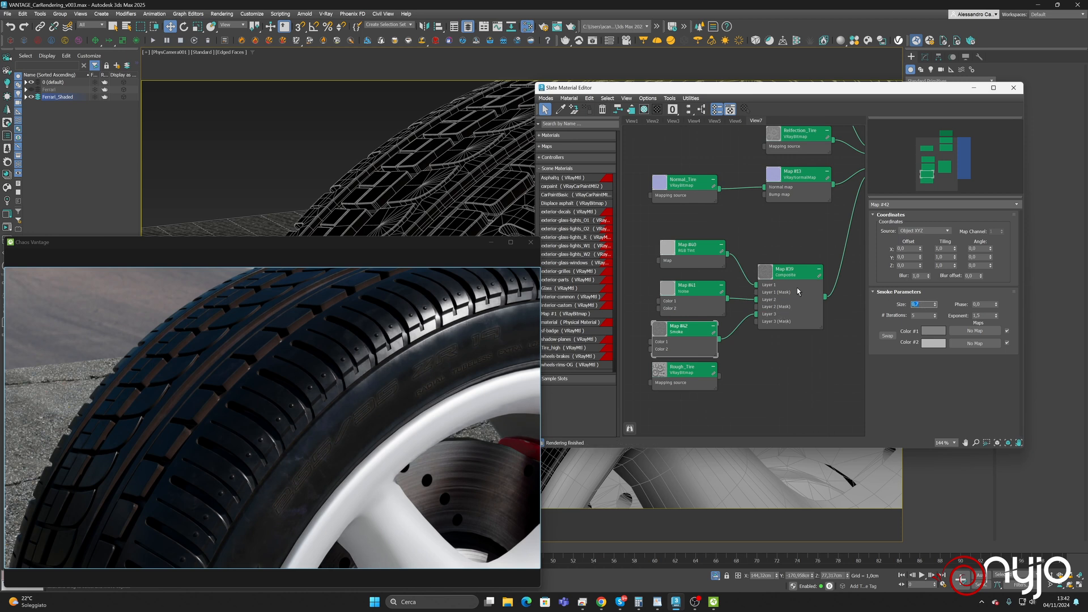
Try the Average blending mode on the Composite's Layer 3 and check the tyre from a different distance
click(798, 290)
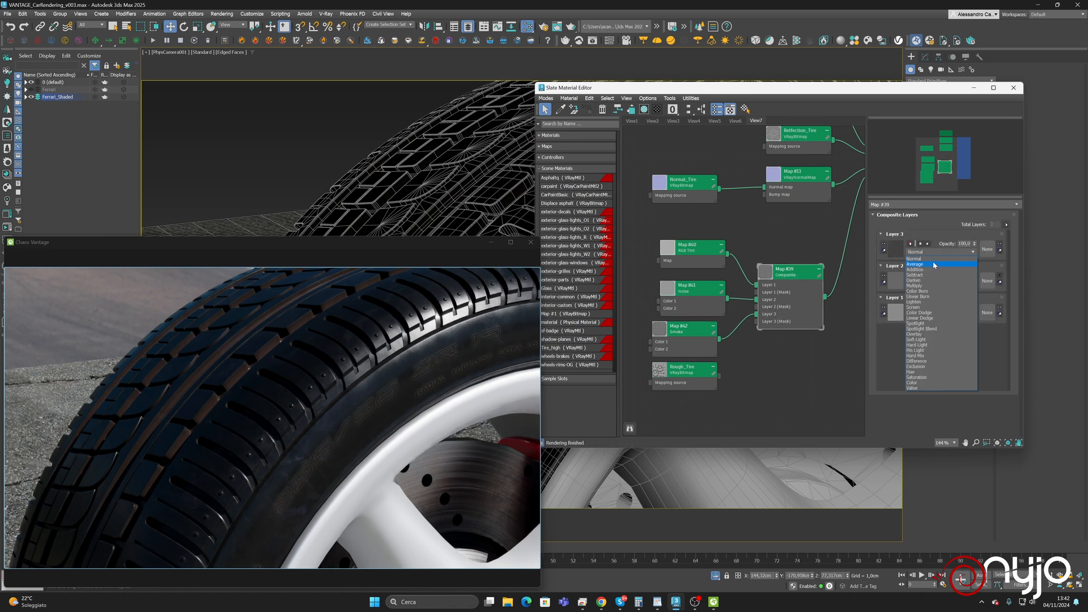
click(934, 264)
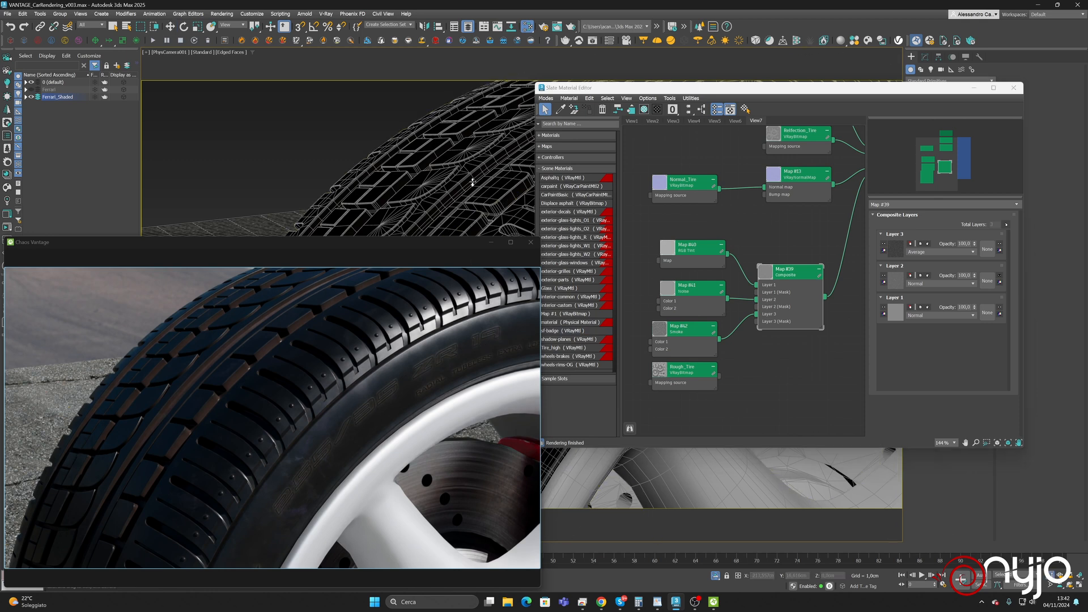
scroll(451, 174, down, 4)
scroll(451, 174, up, 4)
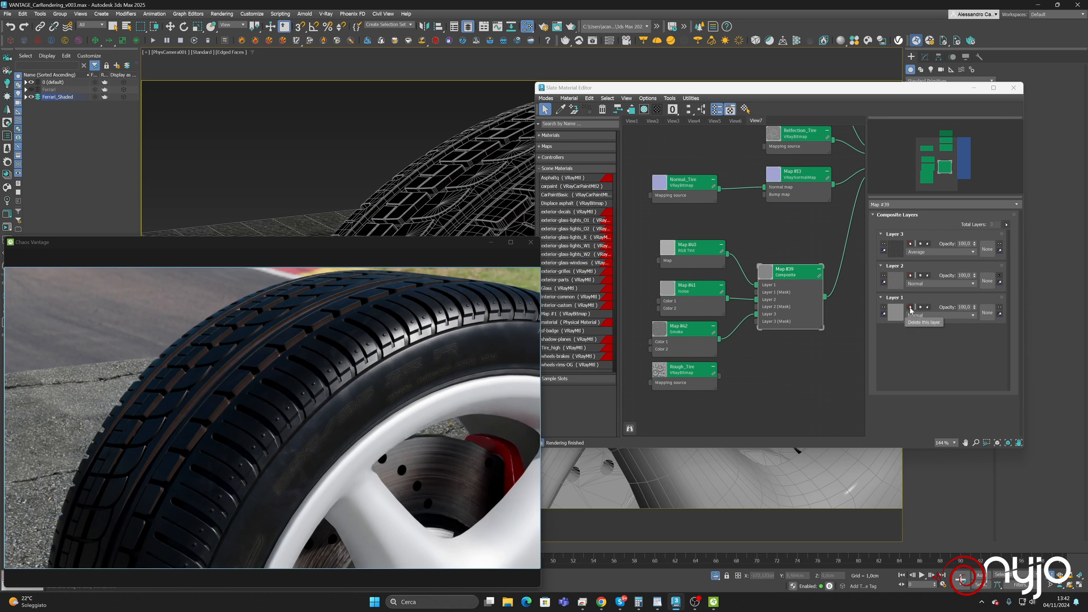
Reopen the Composite's layers from the Noise map and change Layer 3's blending mode to Addition
click(895, 281)
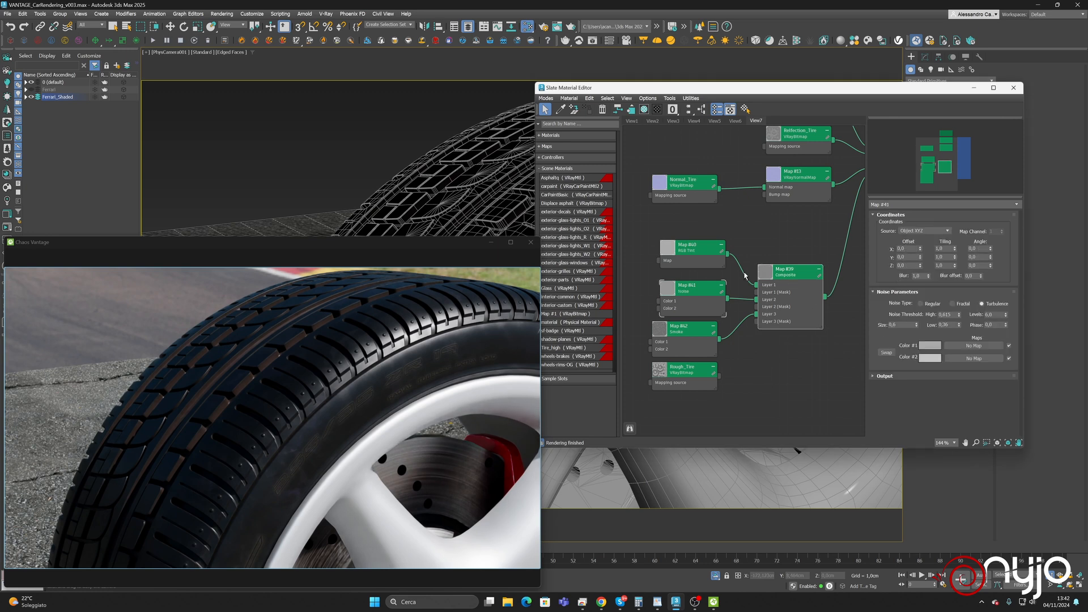
click(786, 272)
click(941, 251)
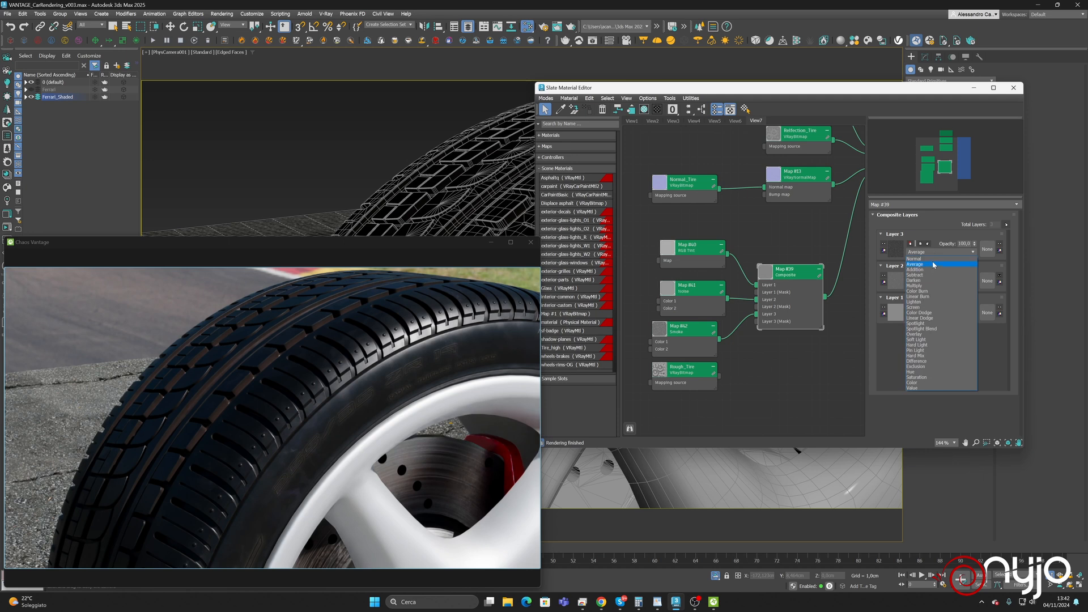
click(931, 271)
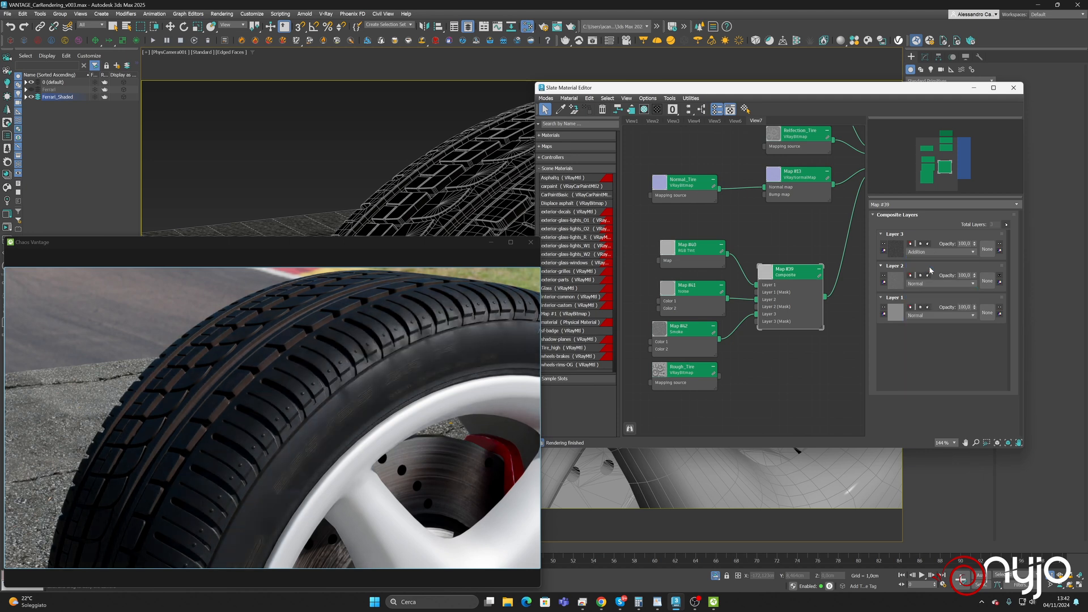
Try the Subtract blending mode on the Composite's Layer 3 and lower the layer's opacity to about 28
click(931, 252)
click(930, 275)
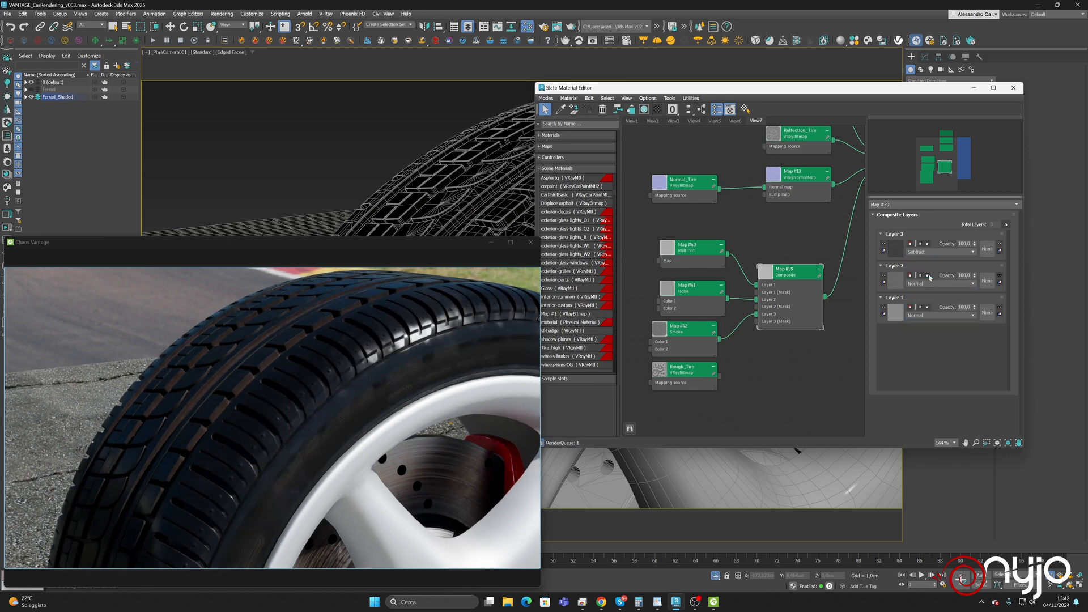
drag(974, 244, 976, 266)
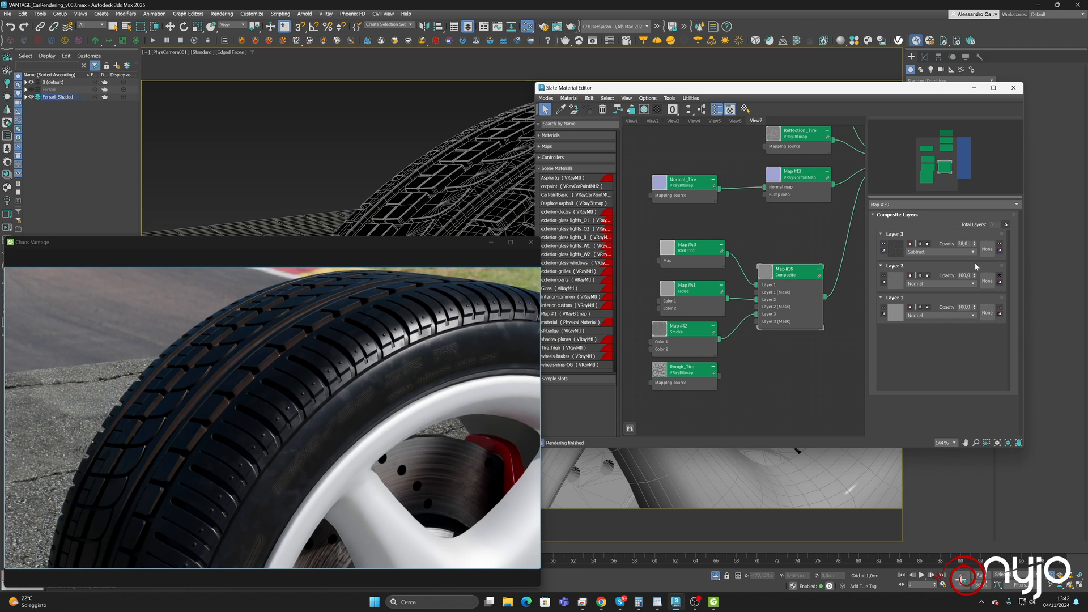
Return Layer 3's blending mode to Addition and fine-tune its opacity to about 27
click(940, 250)
click(936, 270)
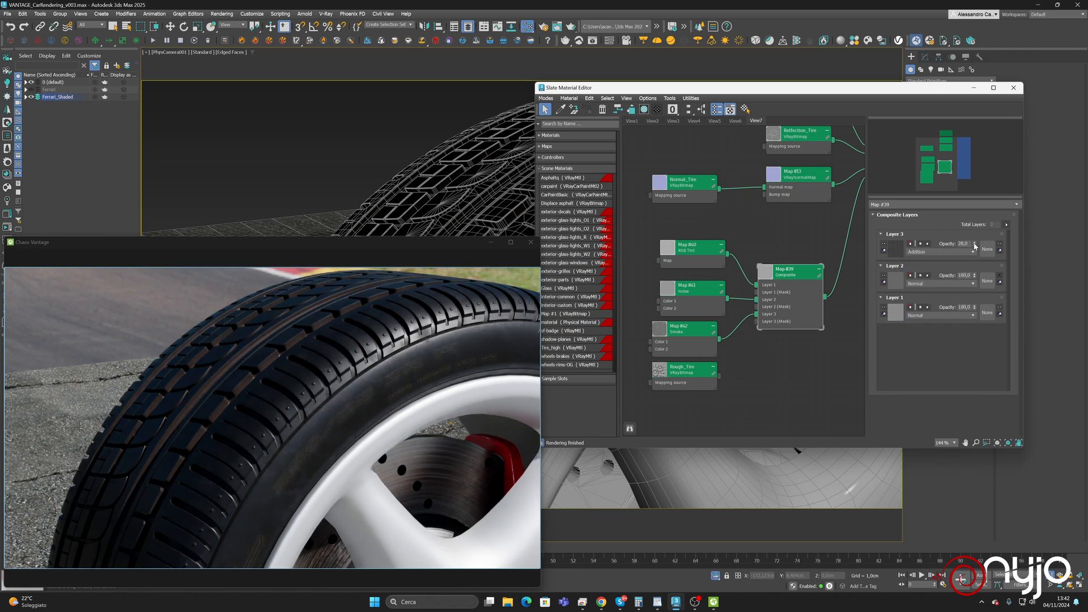
mouse_move(974, 245)
mouse_down()
mouse_move(974, 275)
mouse_move(973, 244)
mouse_up()
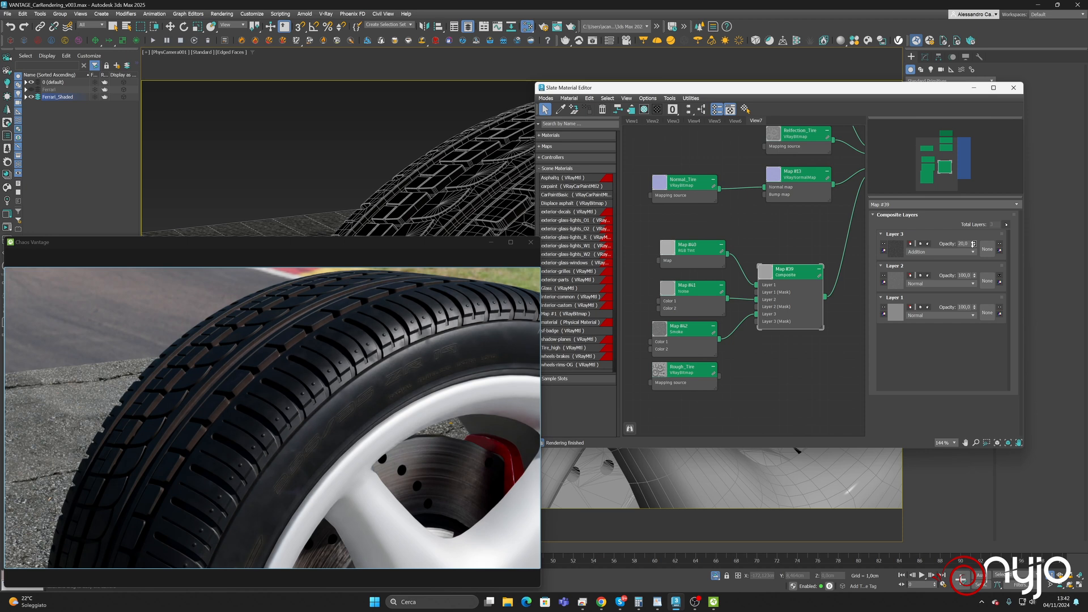
mouse_move(973, 244)
mouse_down()
mouse_move(972, 259)
mouse_move(974, 243)
mouse_up()
Try darker and lighter greys, up to display value 182, for Color 1 of the Composite's Noise map
double_click(709, 295)
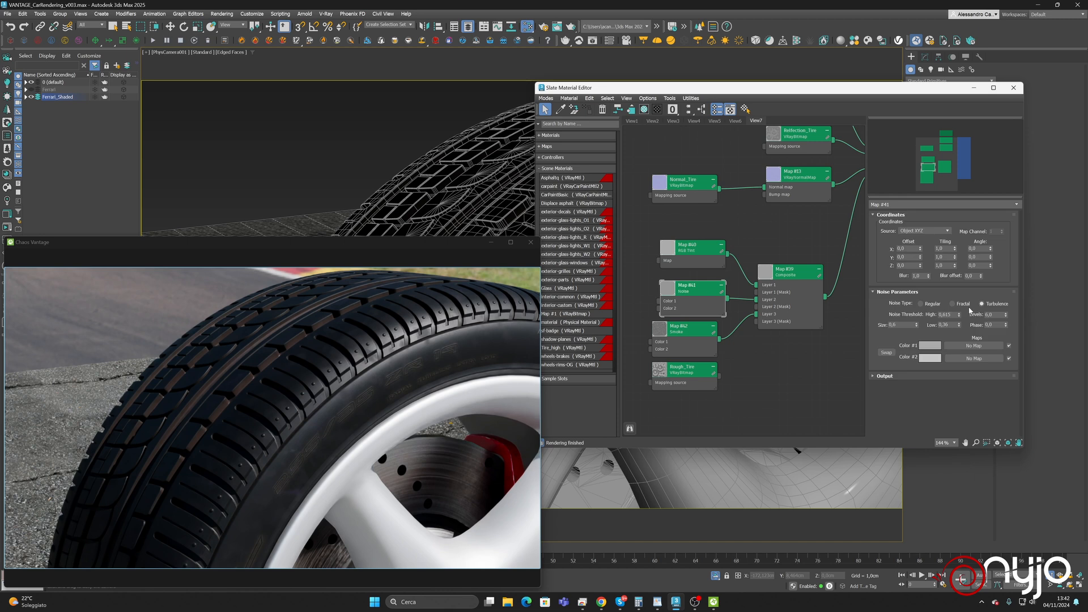
click(930, 358)
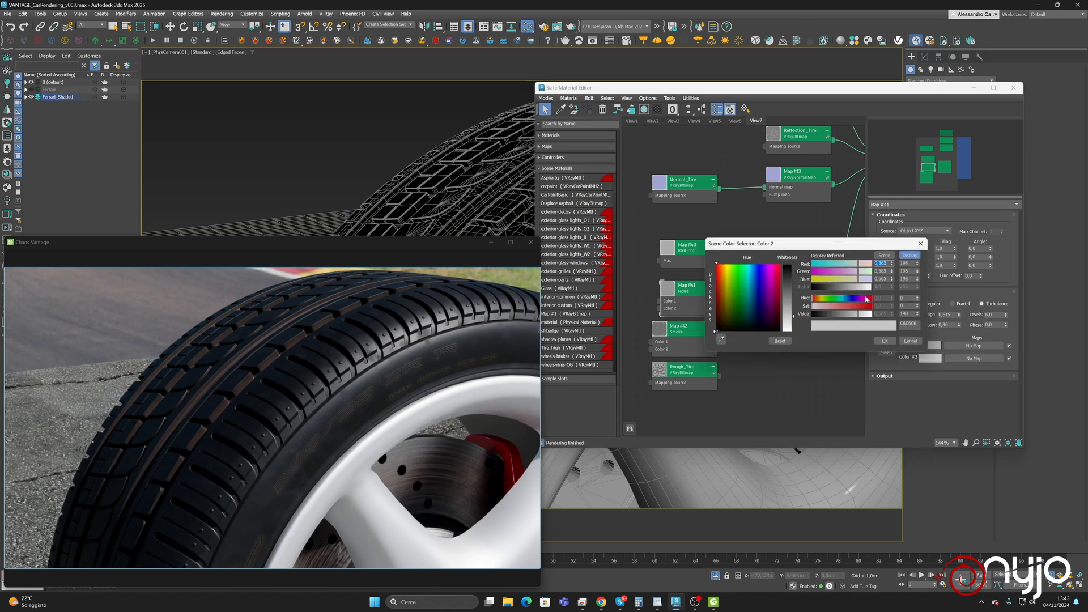
click(910, 341)
click(930, 346)
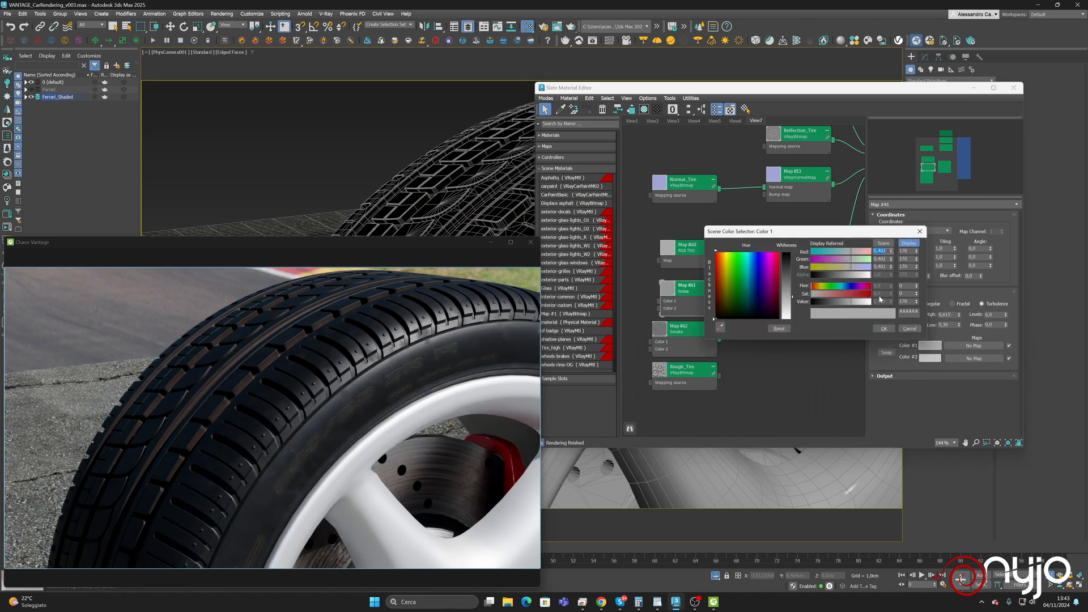
click(848, 304)
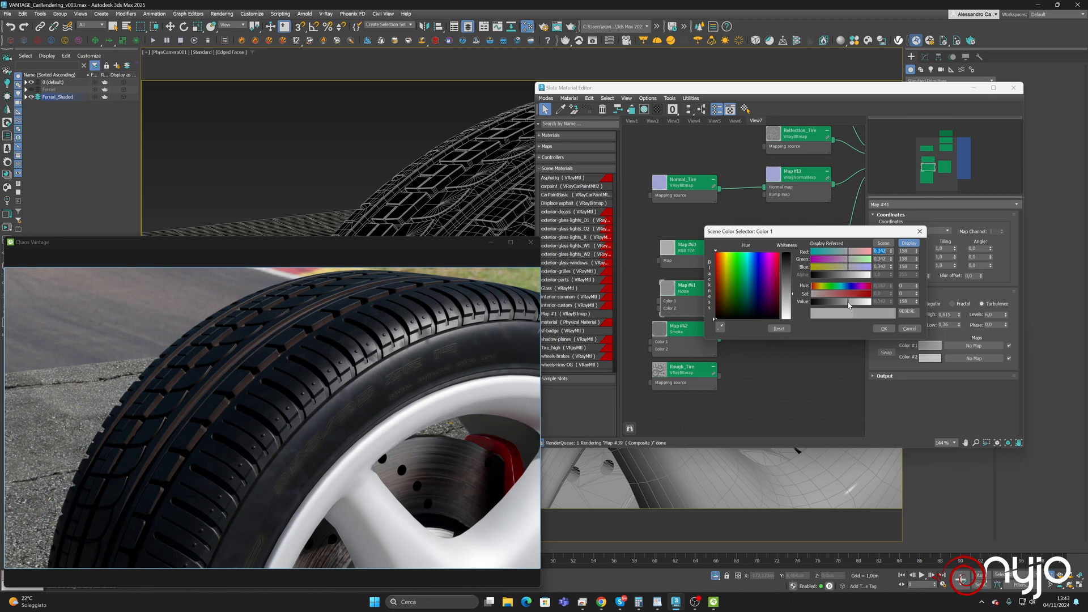
drag(848, 304, 855, 302)
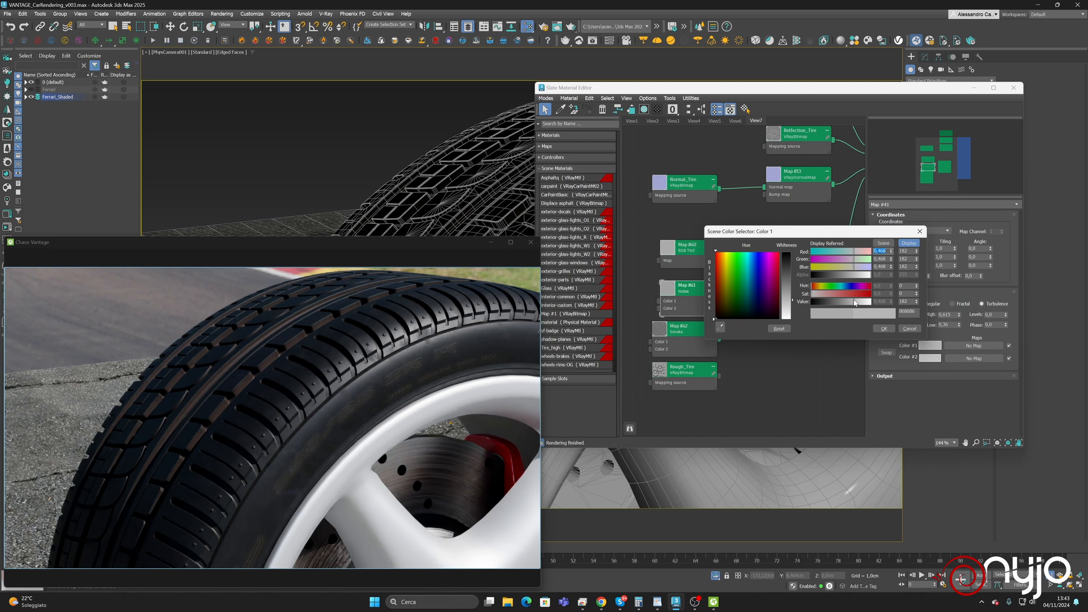
click(906, 329)
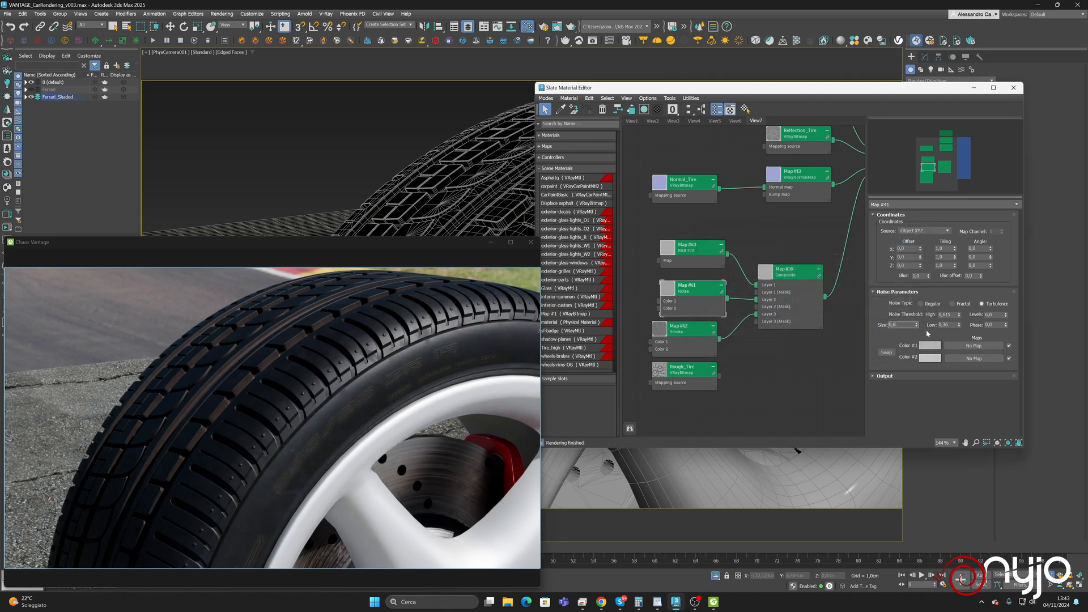
Try a size of 0.4 for the Composite's Noise map, and settle on 0.7
text(0,4)
key(Return)
drag(901, 325, 885, 322)
click(904, 325)
text(7)
key(Return)
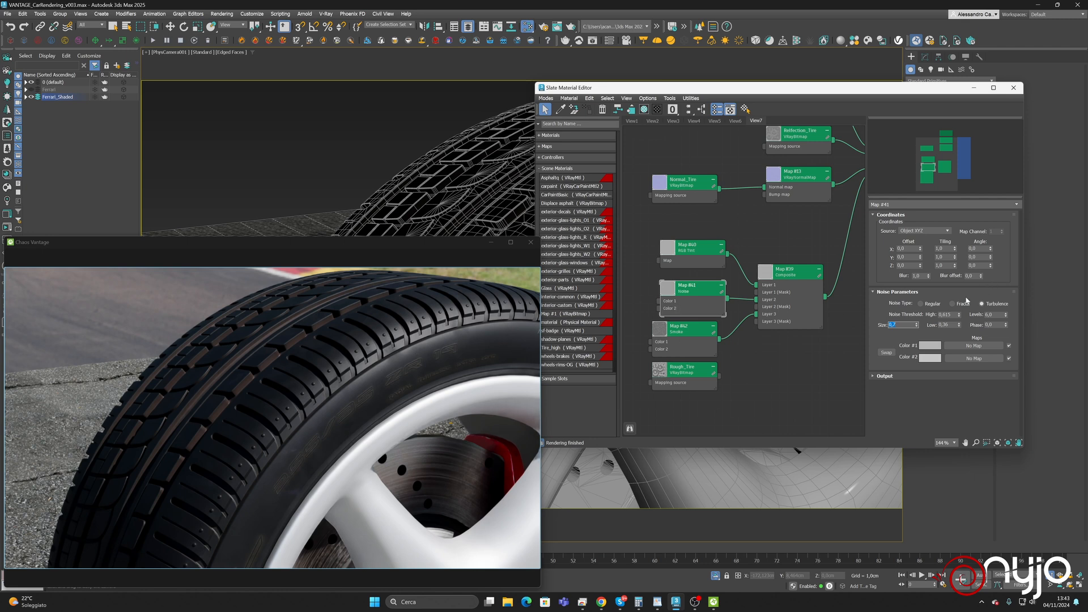
Make room in the node graph by moving the Rough_Tire node down and the Normal_Tire node up
double_click(788, 271)
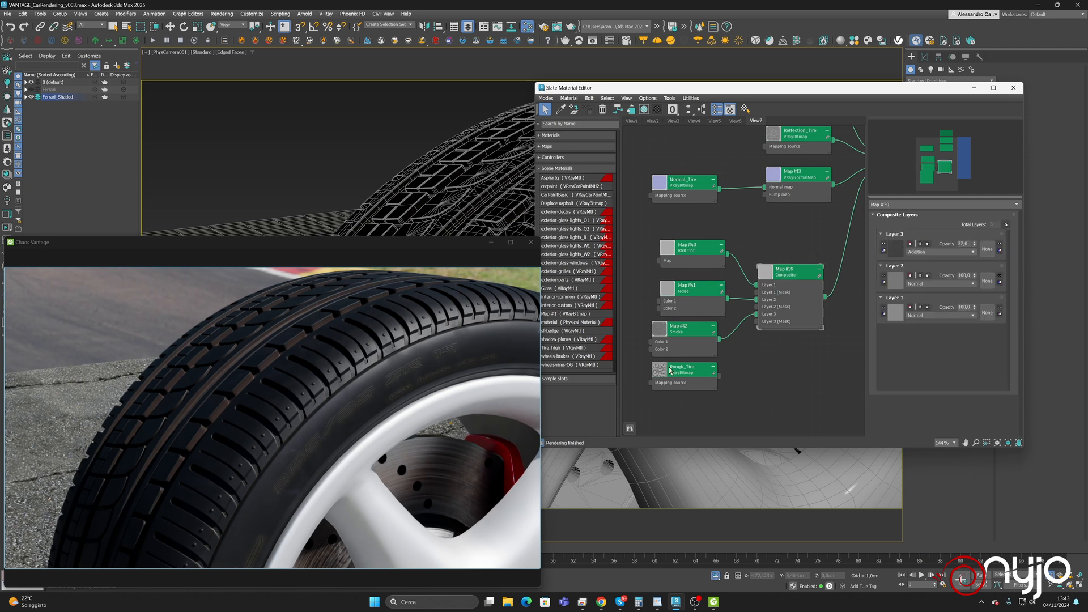
drag(670, 375, 670, 383)
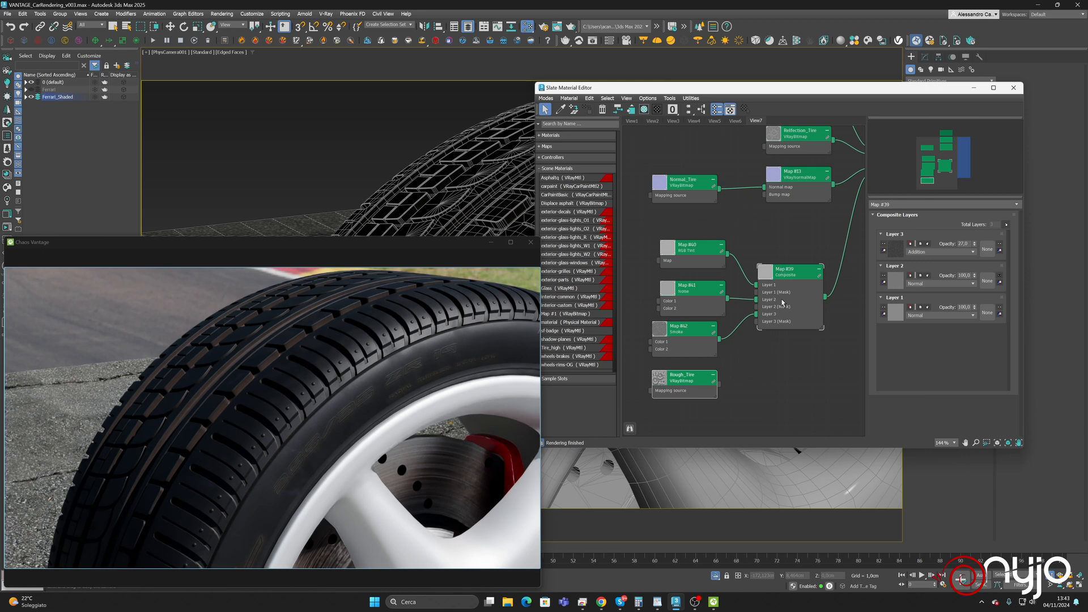
double_click(676, 185)
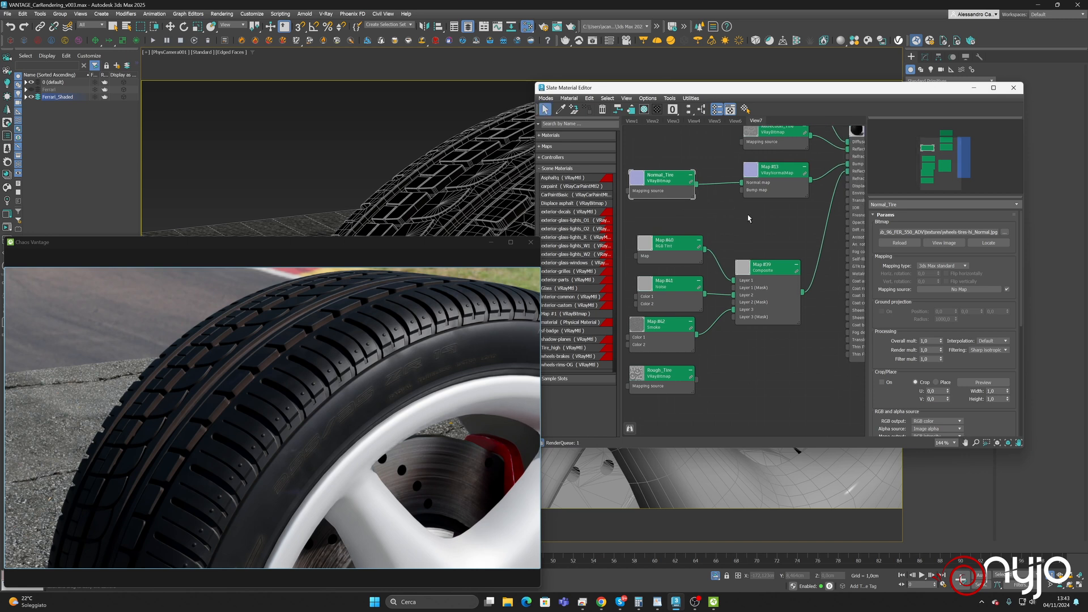
middle_drag(771, 223, 748, 218)
drag(672, 173, 680, 140)
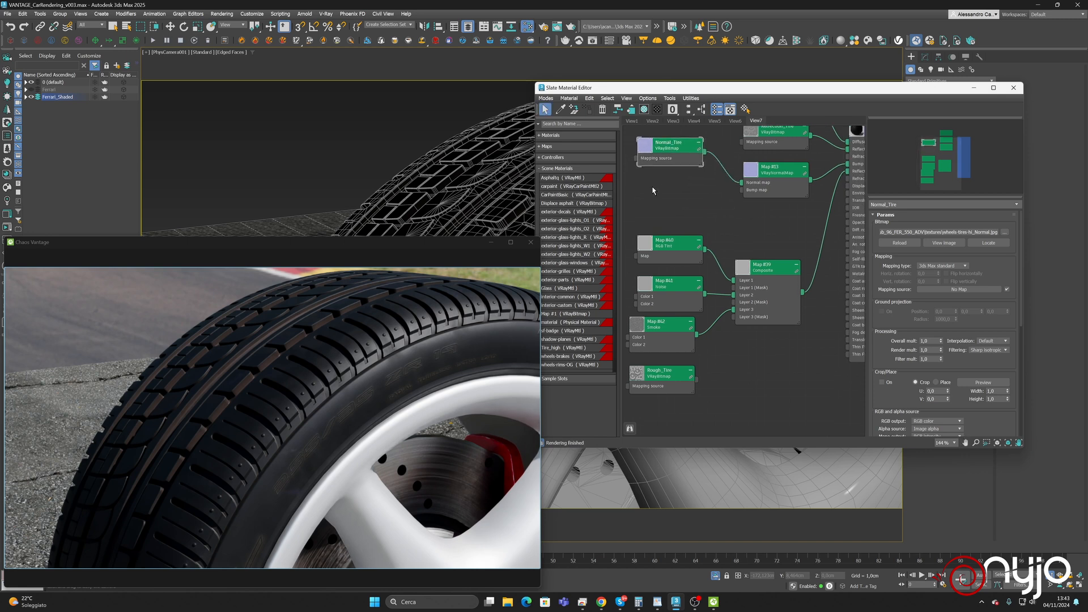
Add a new Smoke map below Normal_Tire and connect it to the Bump map input of the VRayNormalMap
double_click(671, 332)
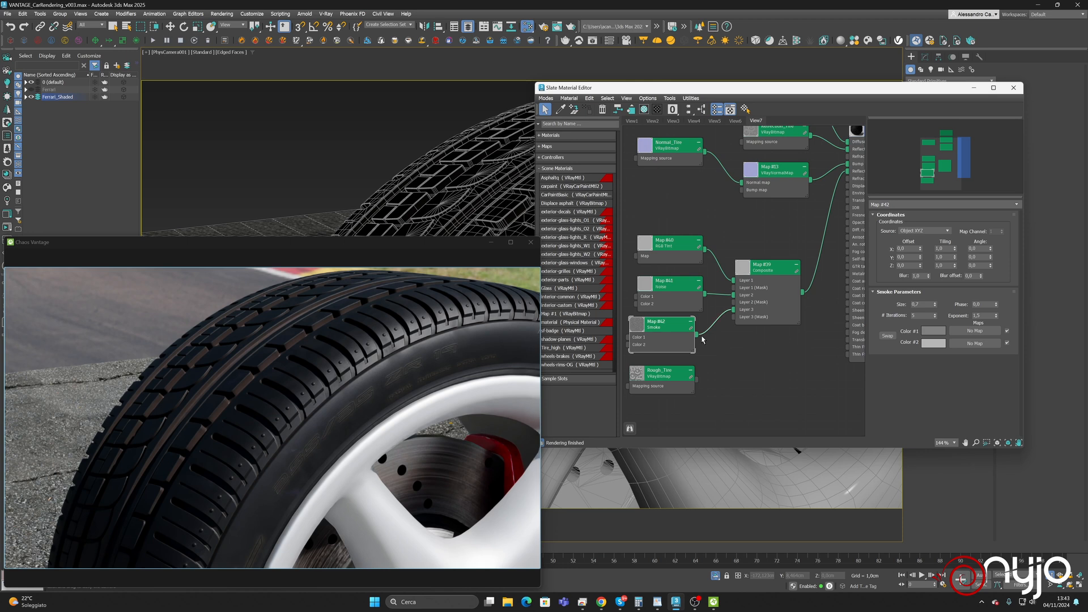
right_click(652, 188)
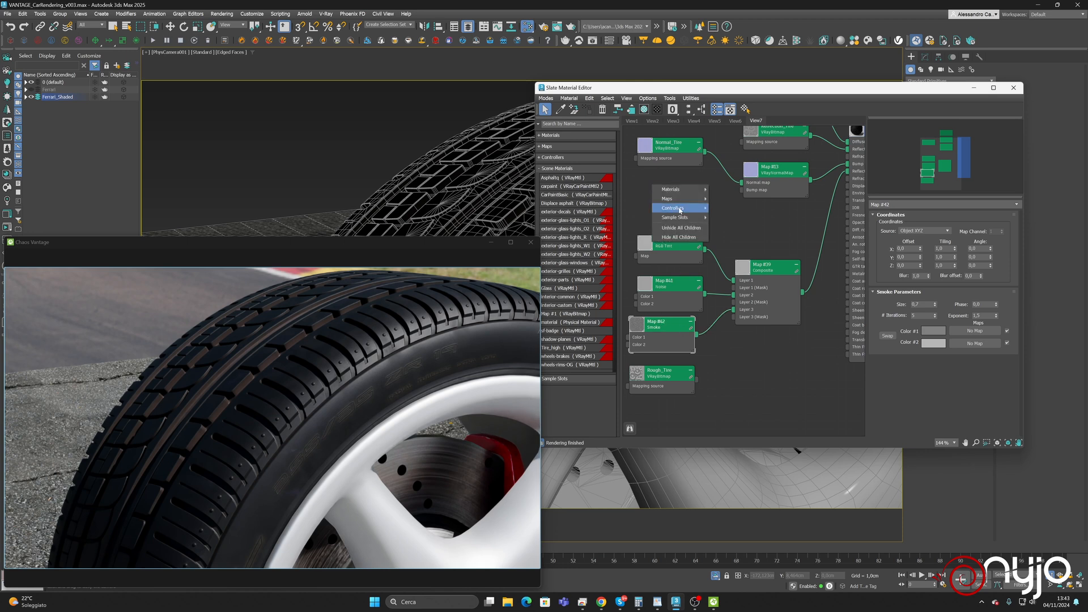
mouse_move(680, 199)
mouse_move(747, 209)
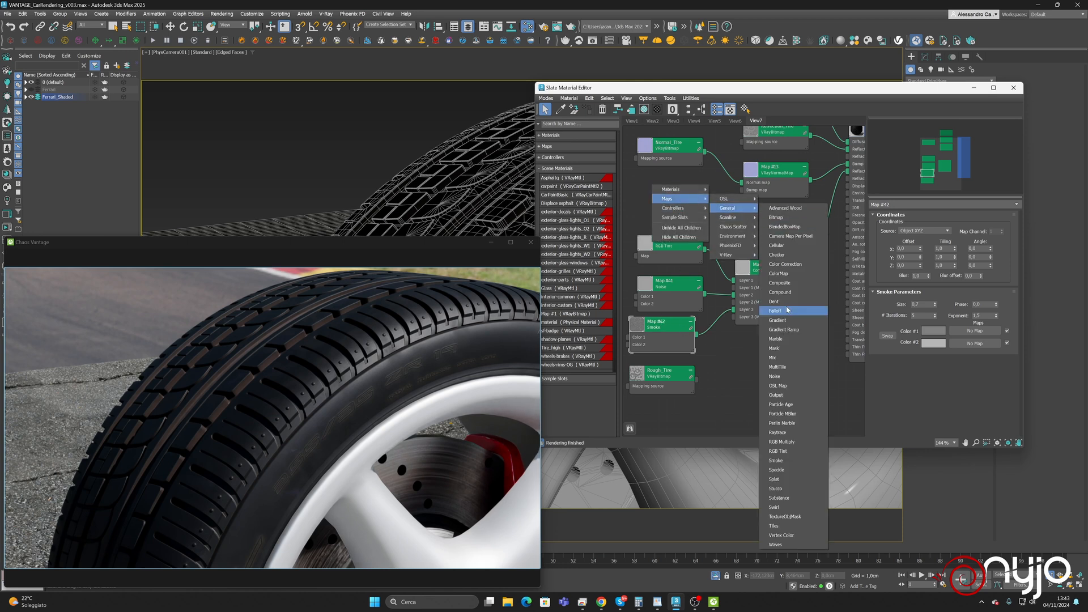
click(777, 460)
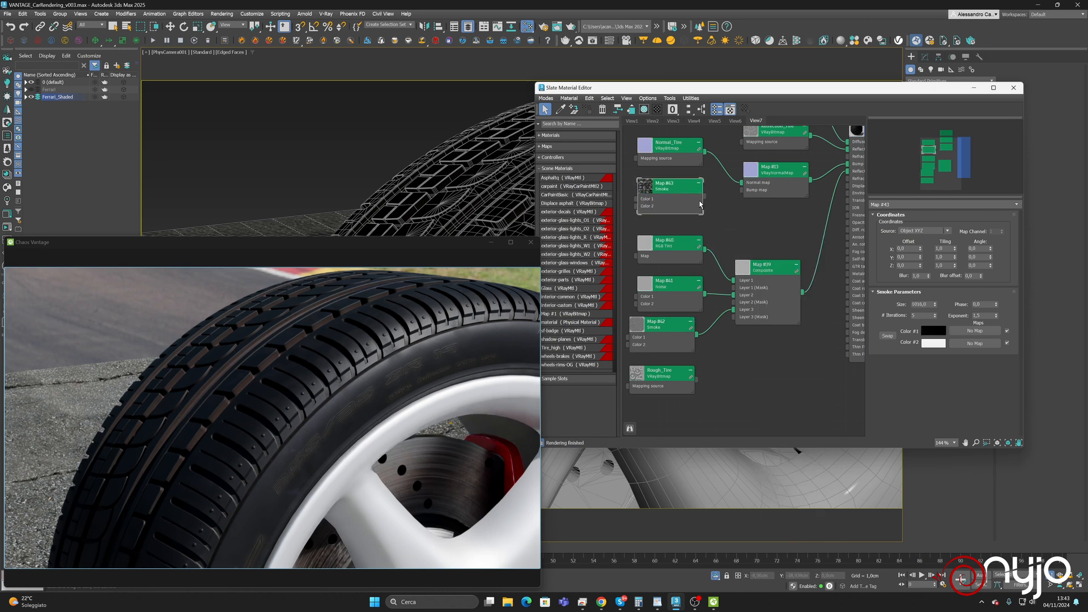
drag(704, 195, 743, 190)
click(768, 169)
double_click(950, 232)
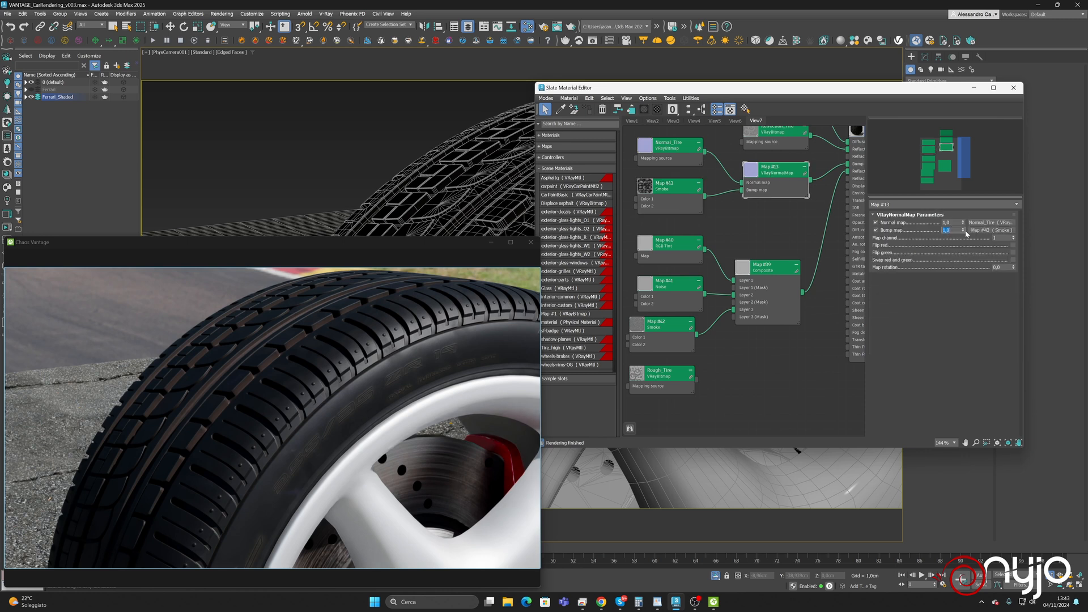
Set the size of the Smoke map feeding the bump input to 0.2
click(675, 184)
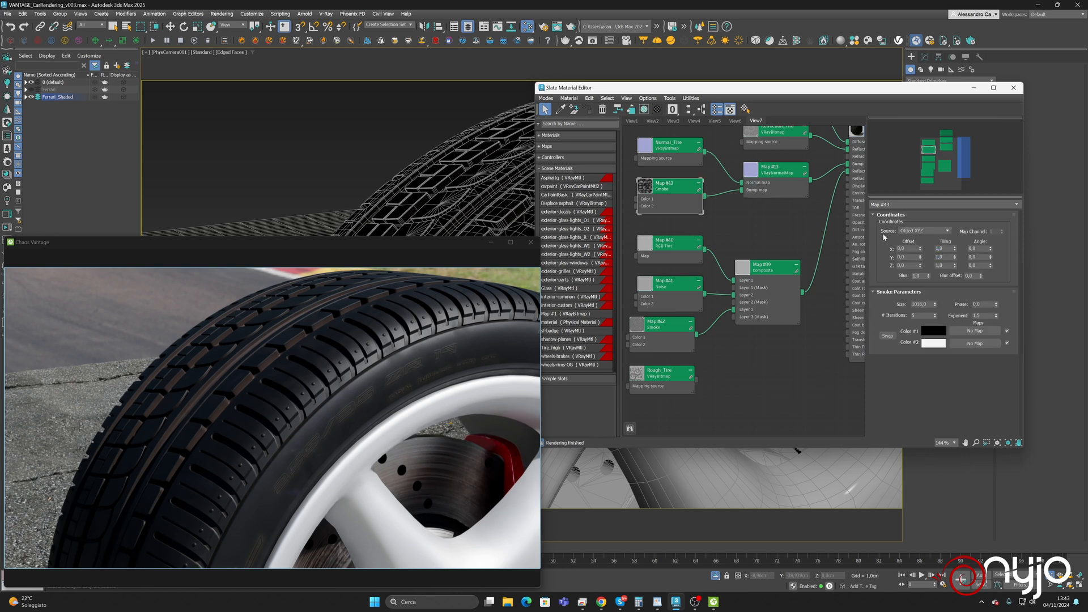
click(927, 305)
text(0,2)
key(Return)
Set the VRayNormalMap's bump map multiplier to 10
click(767, 170)
click(950, 230)
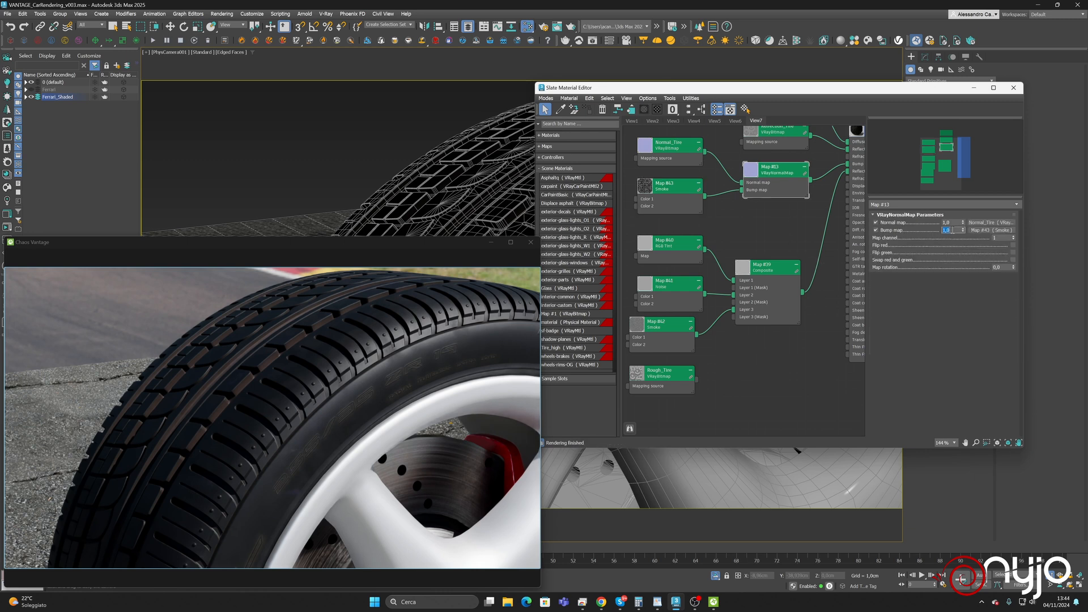
text(10)
key(Return)
Set the size of the bump Smoke map to 1
click(674, 186)
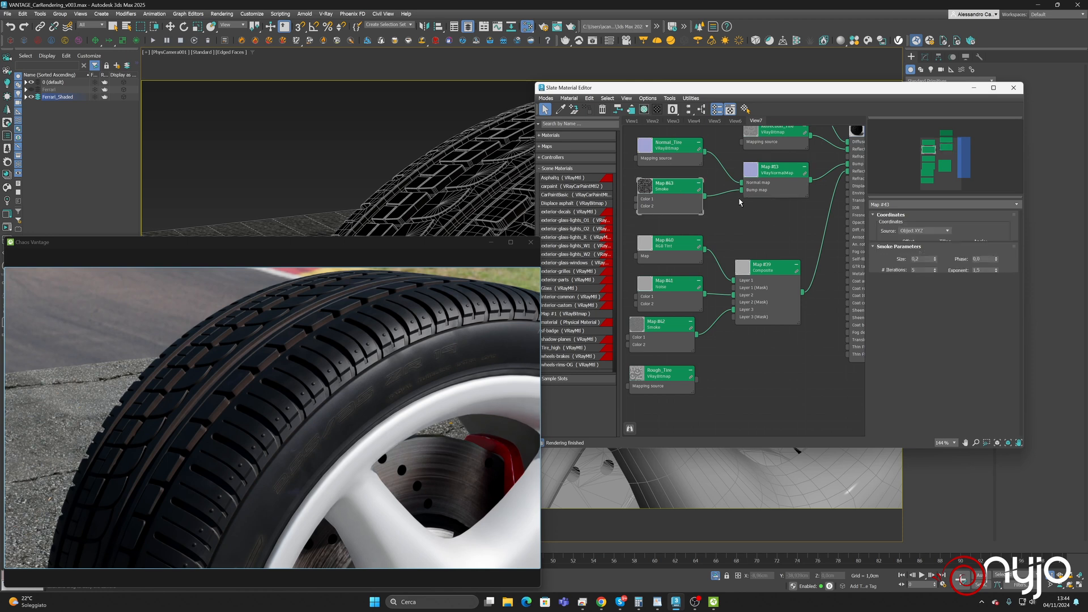
click(924, 304)
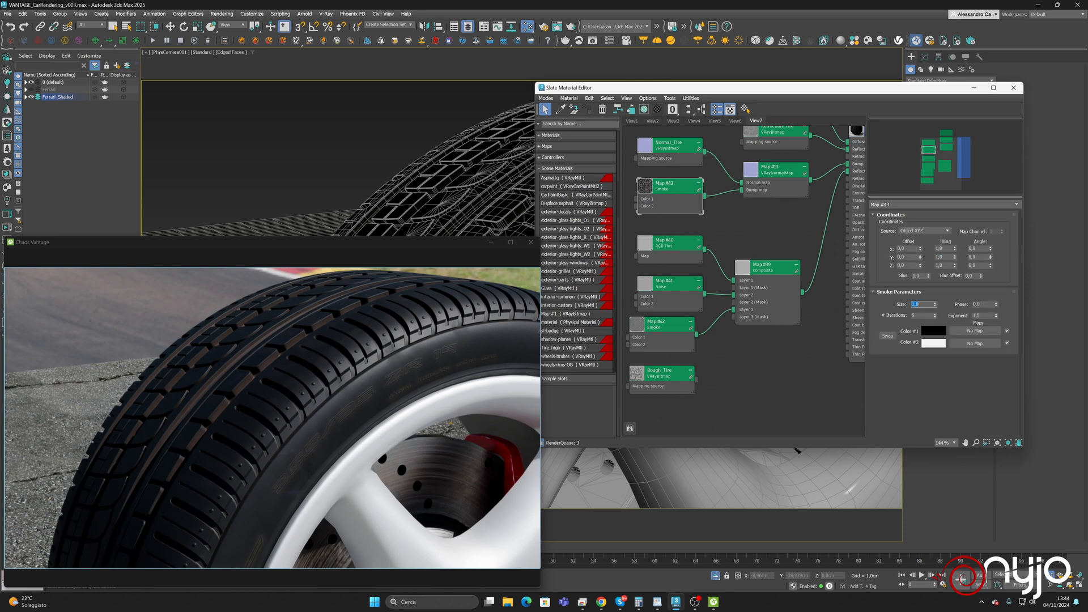
text(1)
key(Return)
Replace the bump Smoke map with a new Noise map connected to the VRayNormalMap's Bump map input
scroll(924, 302, up, 2)
key(Delete)
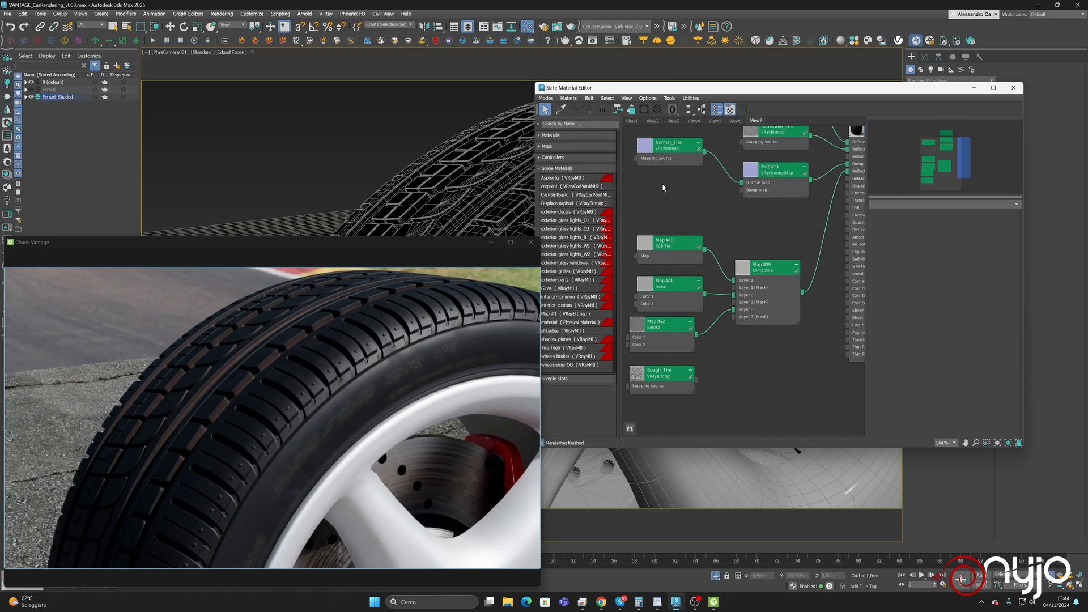
right_click(663, 185)
mouse_move(674, 199)
mouse_move(741, 208)
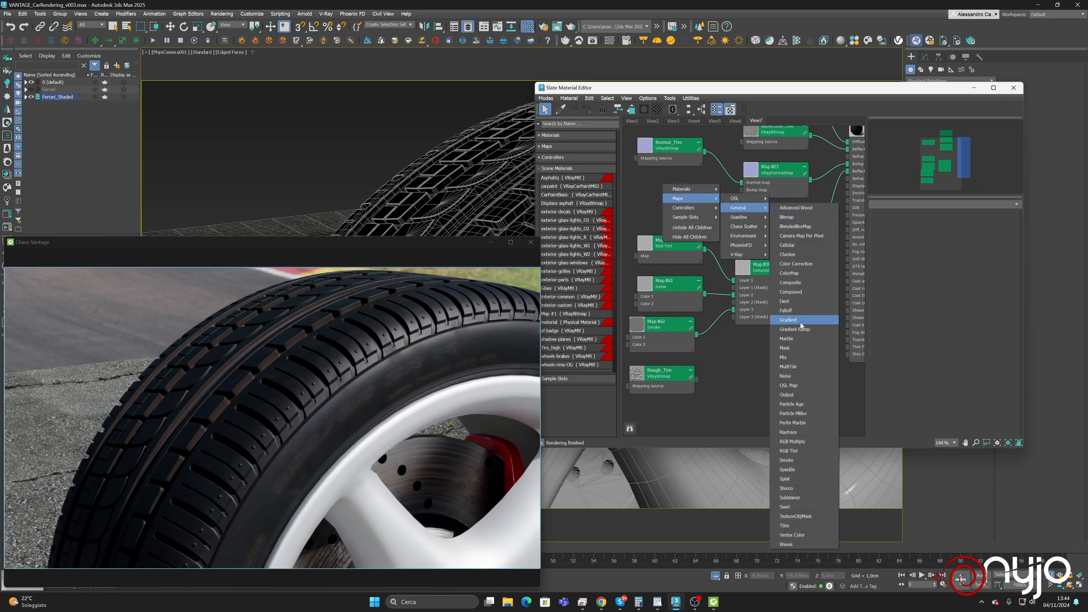
click(790, 377)
drag(696, 196, 740, 197)
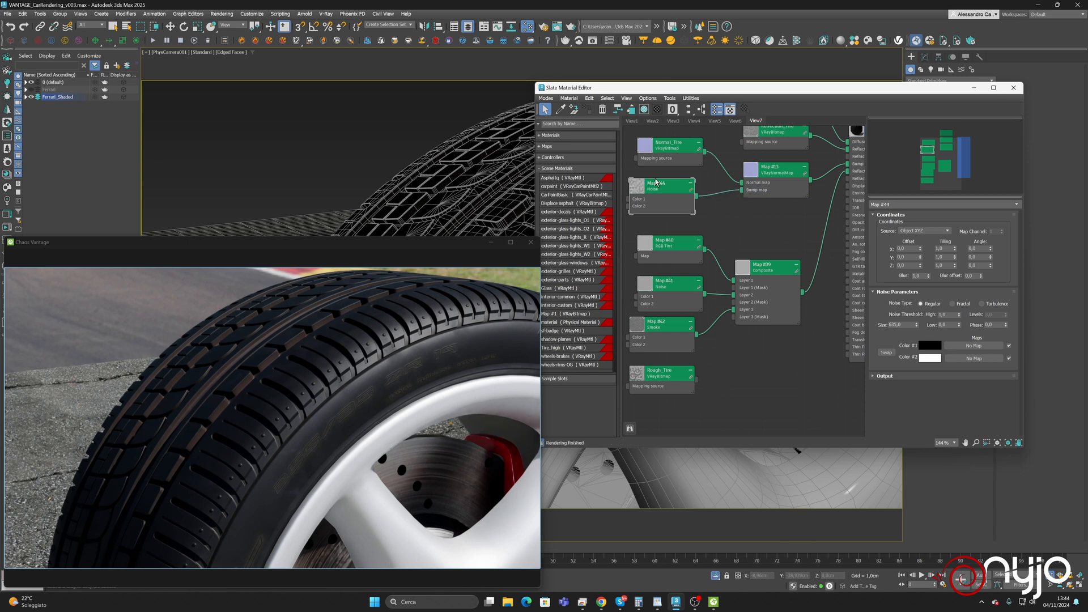
drag(661, 190, 677, 190)
Set the bump Noise map to the Fractal type with a size of 1, and check the tyre preview
click(952, 304)
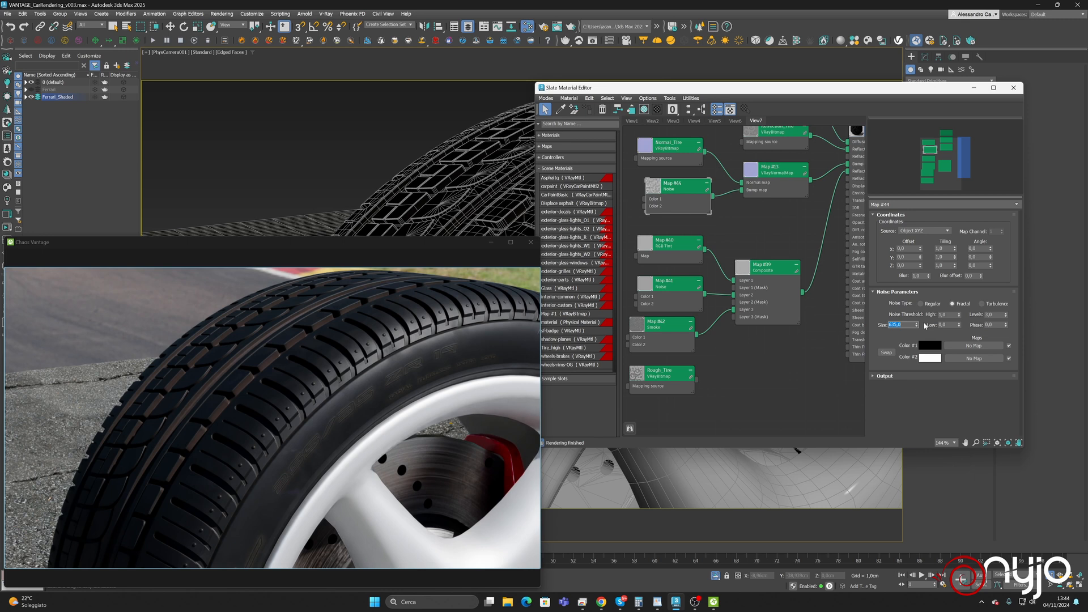
text(1)
key(Return)
scroll(470, 196, up, 3)
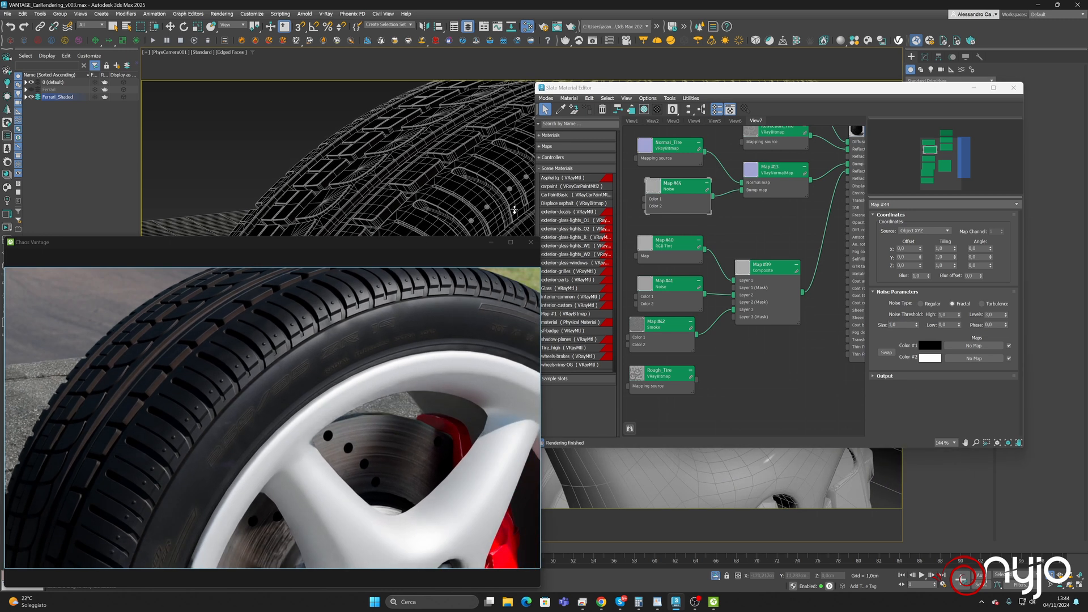
Set the Tire_high material's bump map amount to 300
double_click(859, 150)
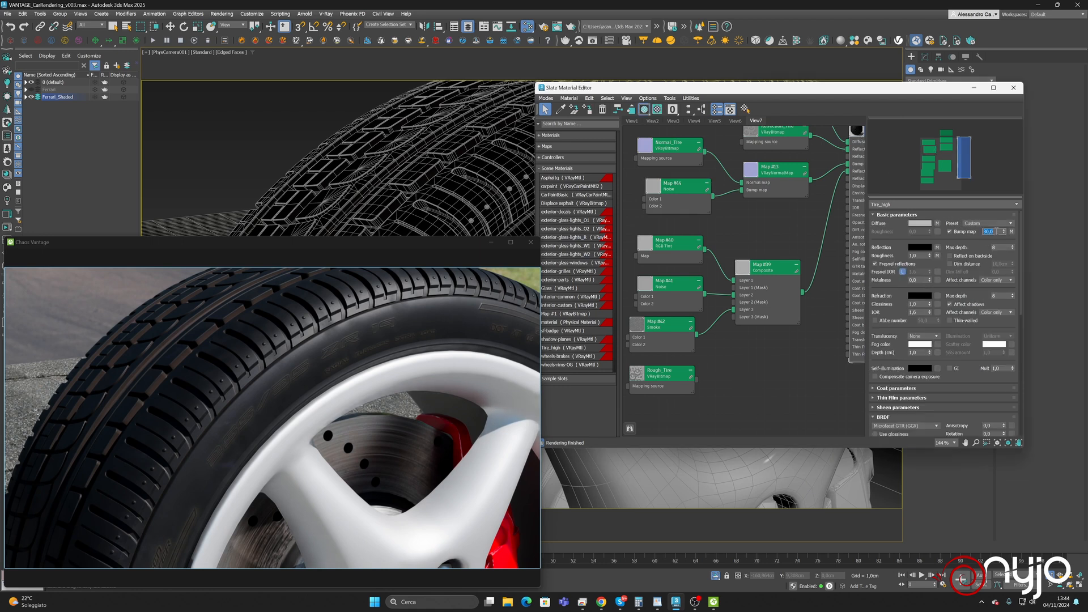
click(996, 231)
text(300)
key(Return)
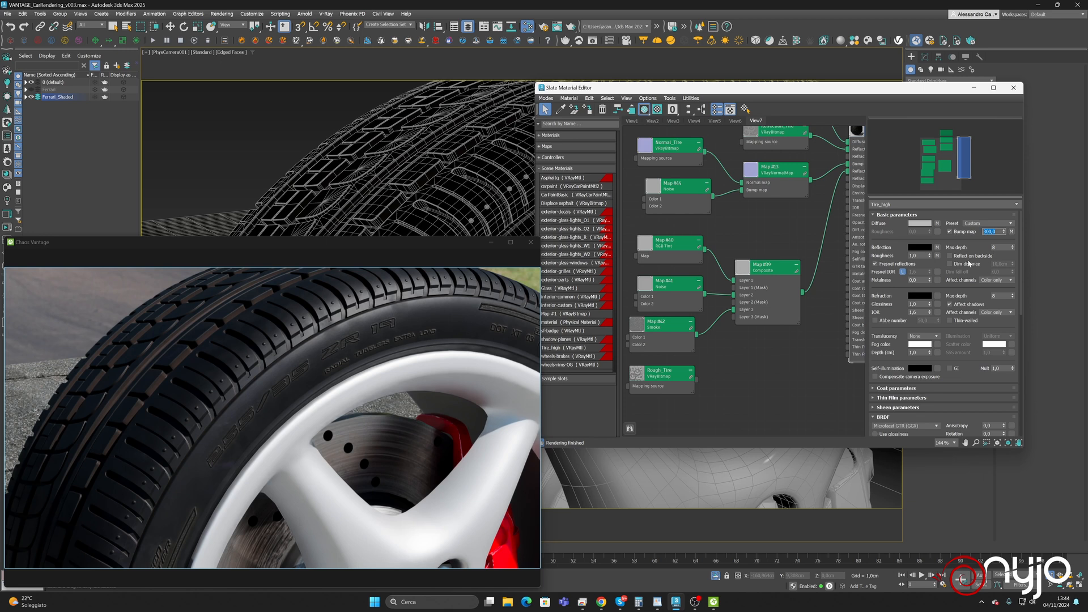
Set the VRayNormalMap's bump map multiplier to 1
double_click(773, 177)
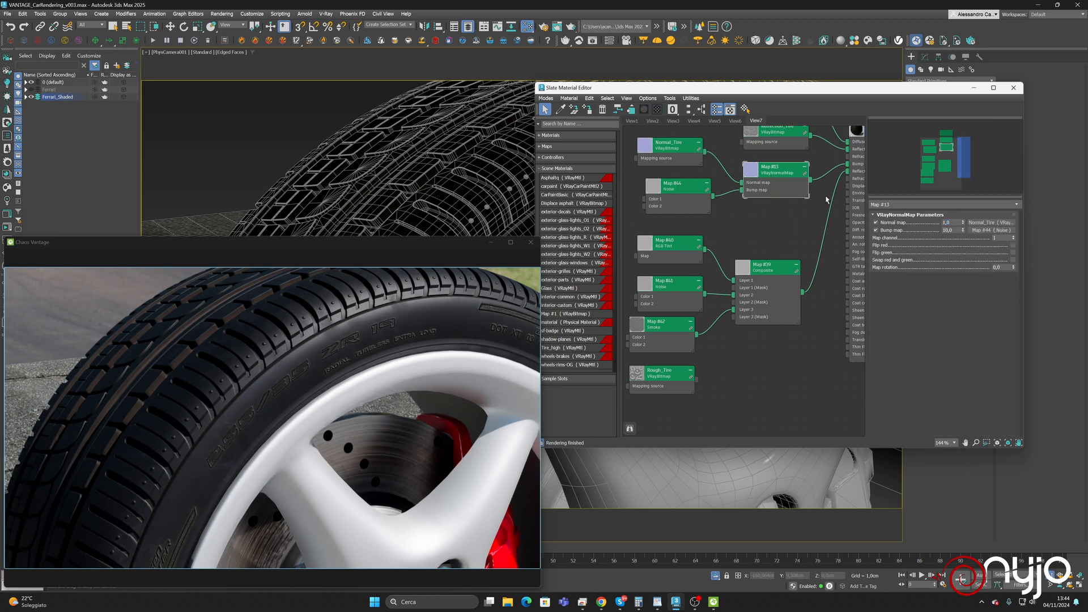
double_click(950, 231)
key(Return)
Switch to Chrome, open polyhaven.com/textures/wood, and move the Chaos Vantage preview window clear of the category list
key(alt+Tab)
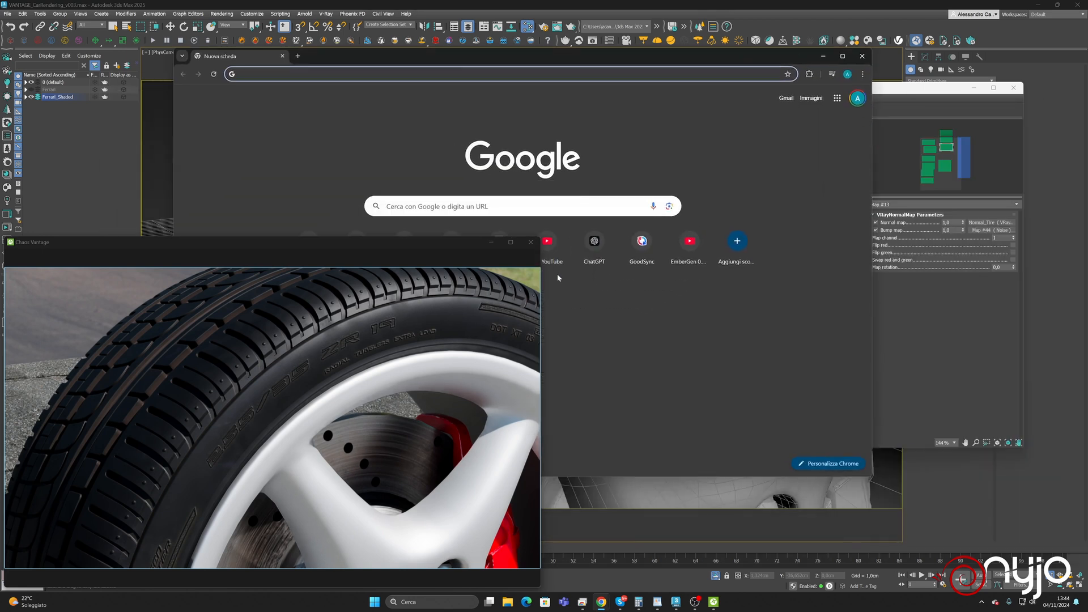
drag(610, 58, 752, 46)
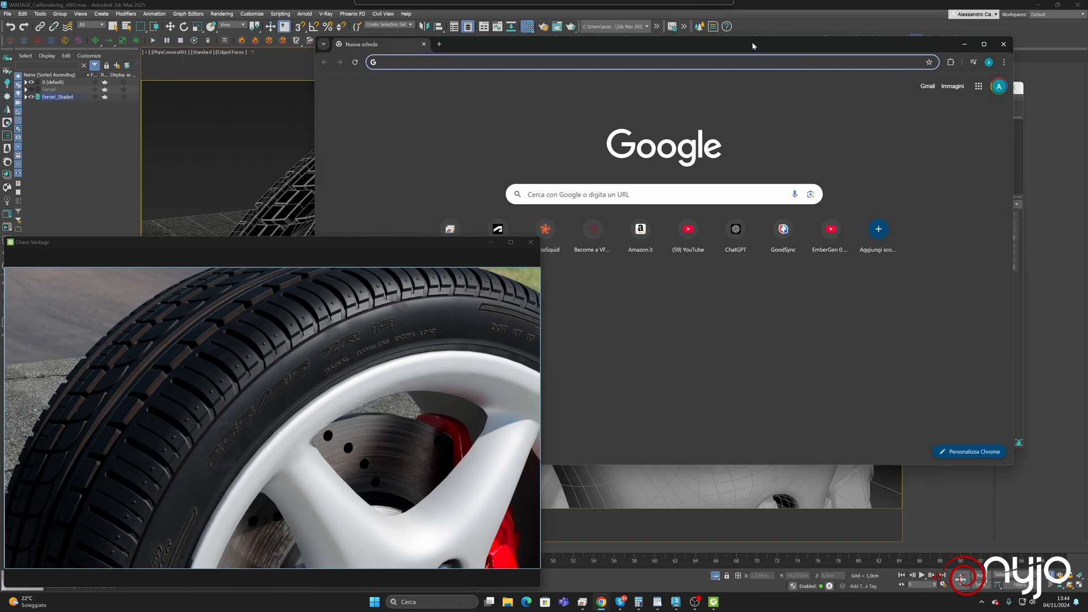
text(polyhaven.com/textures/wood)
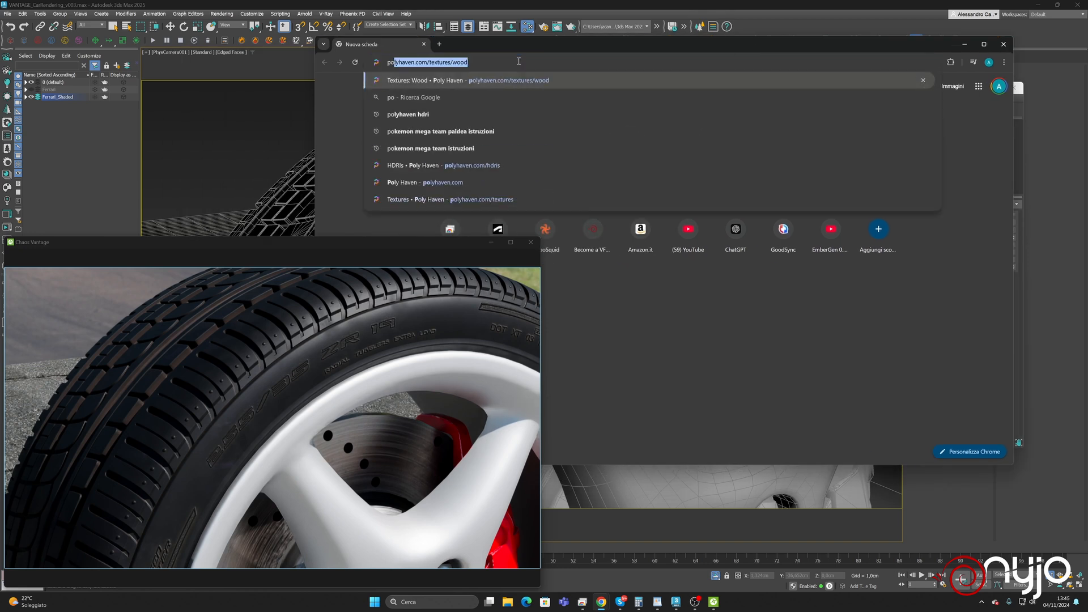
key(Return)
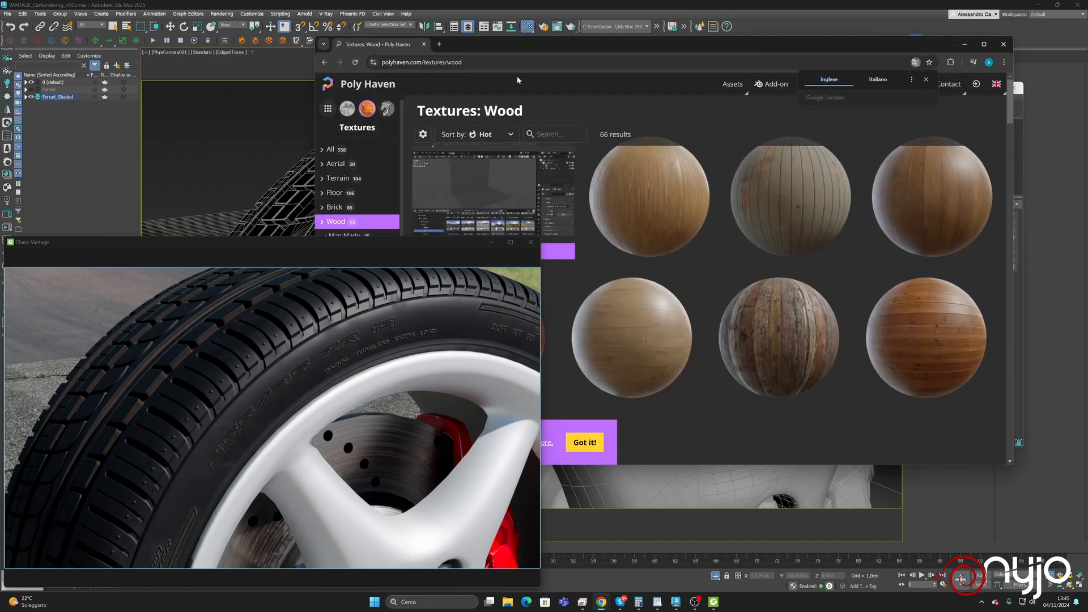
drag(375, 242, 361, 376)
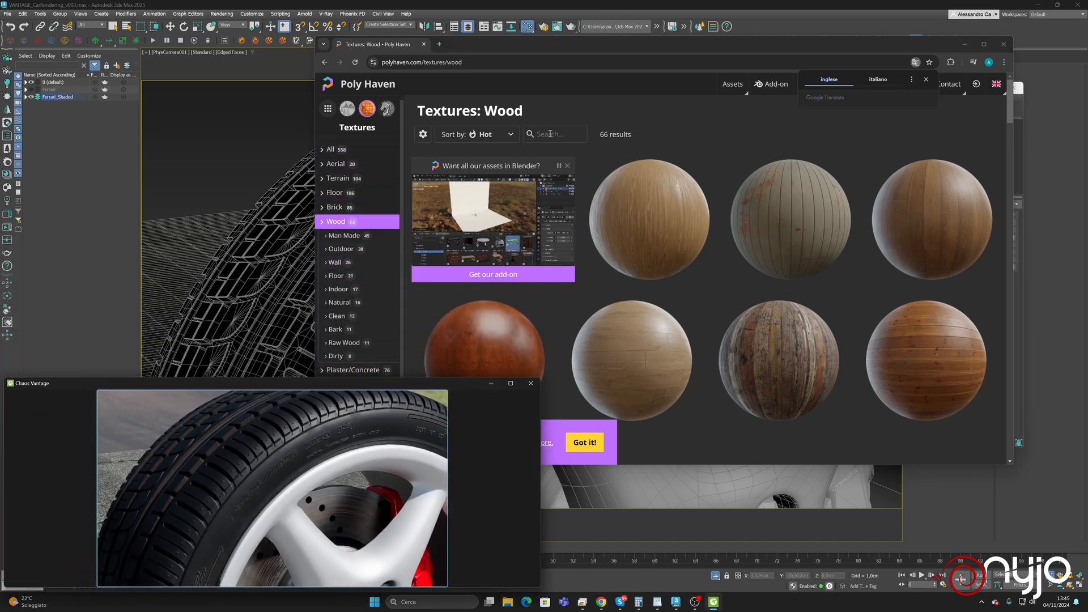
Search Poly Haven's textures for "dirt" and widen the search from Wood to all texture categories
click(570, 140)
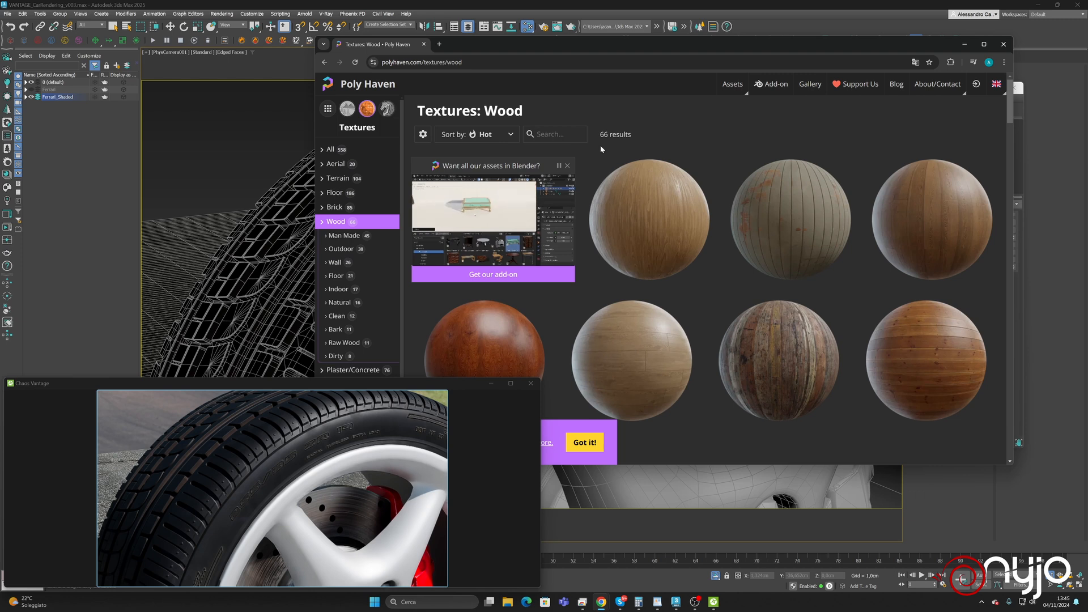
text(dirt)
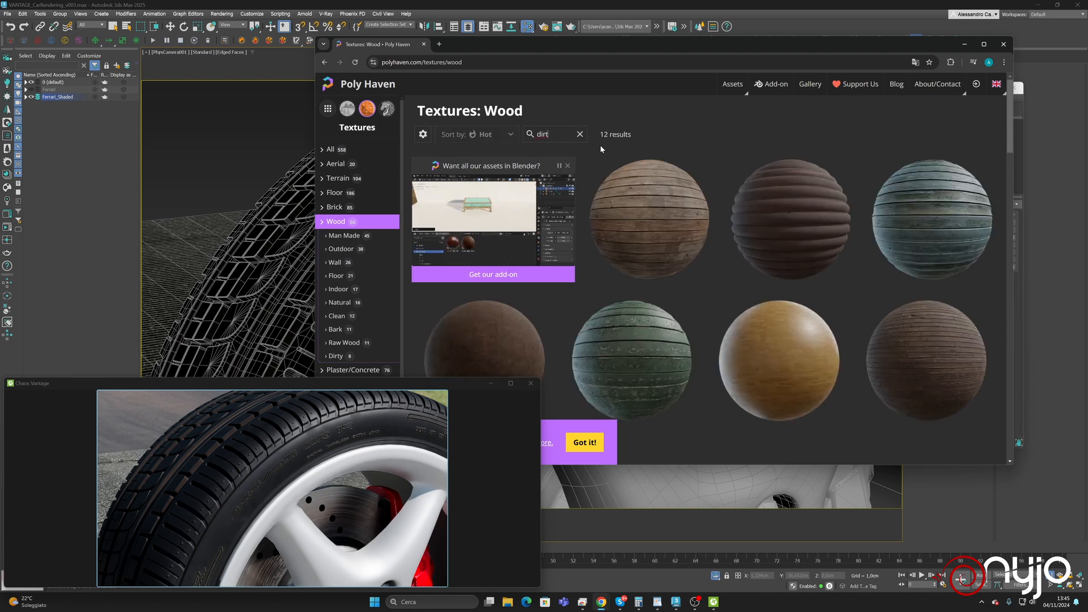
scroll(801, 280, down, 3)
scroll(801, 280, down, 7)
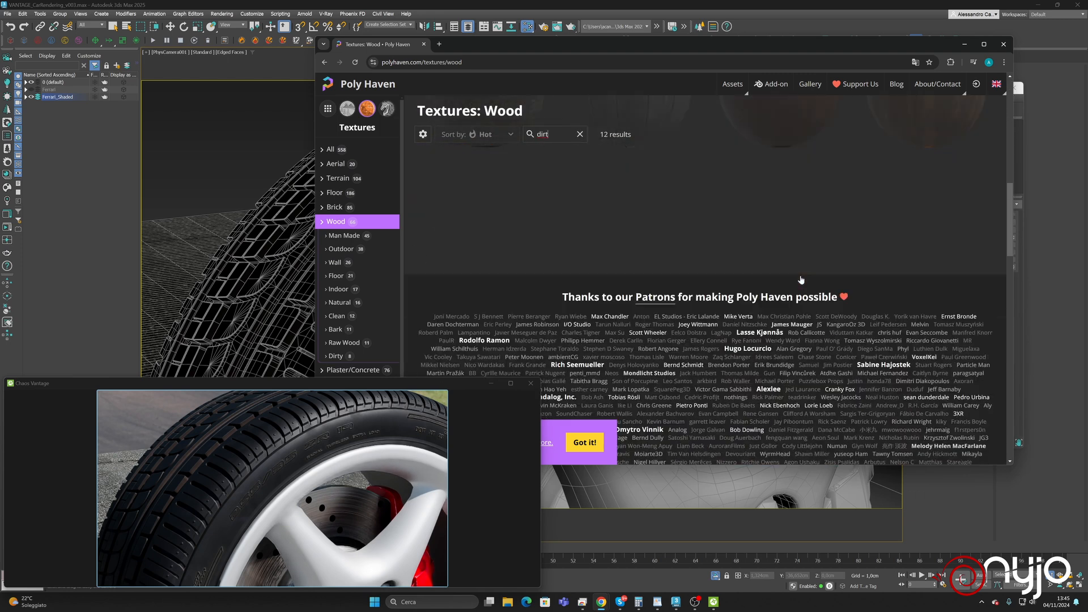
scroll(801, 280, up, 7)
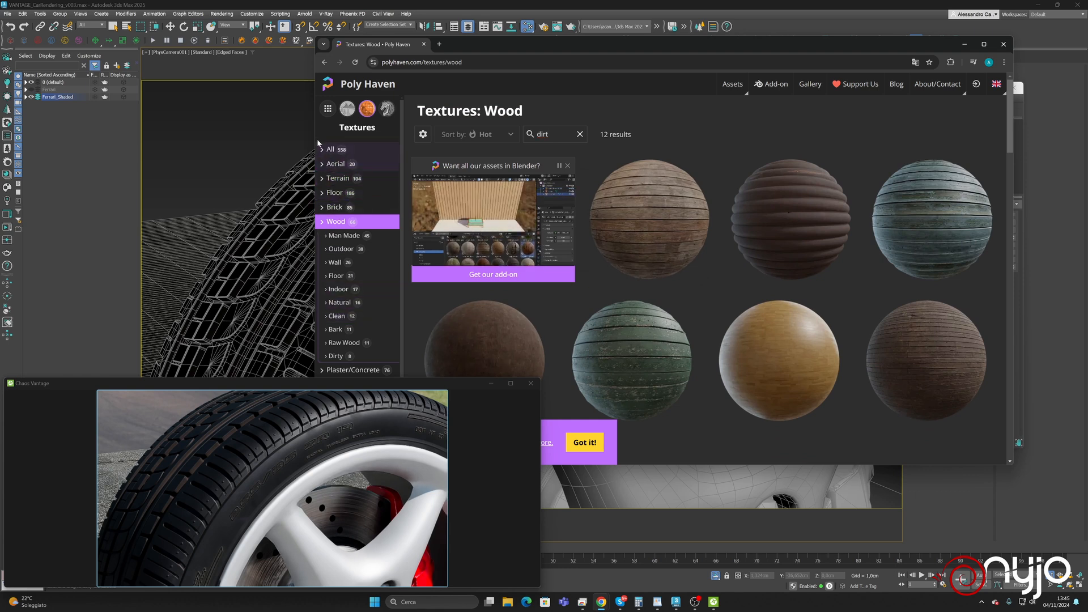
click(334, 149)
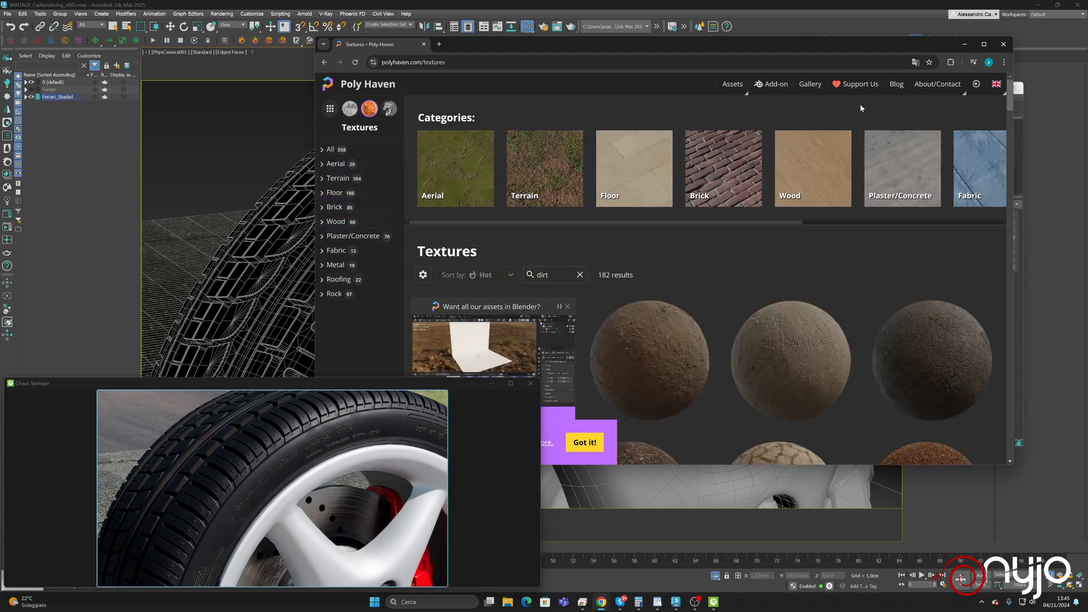
Look through the dirt texture results across all categories for a map suited to the tyre's surface detail
scroll(724, 269, down, 2)
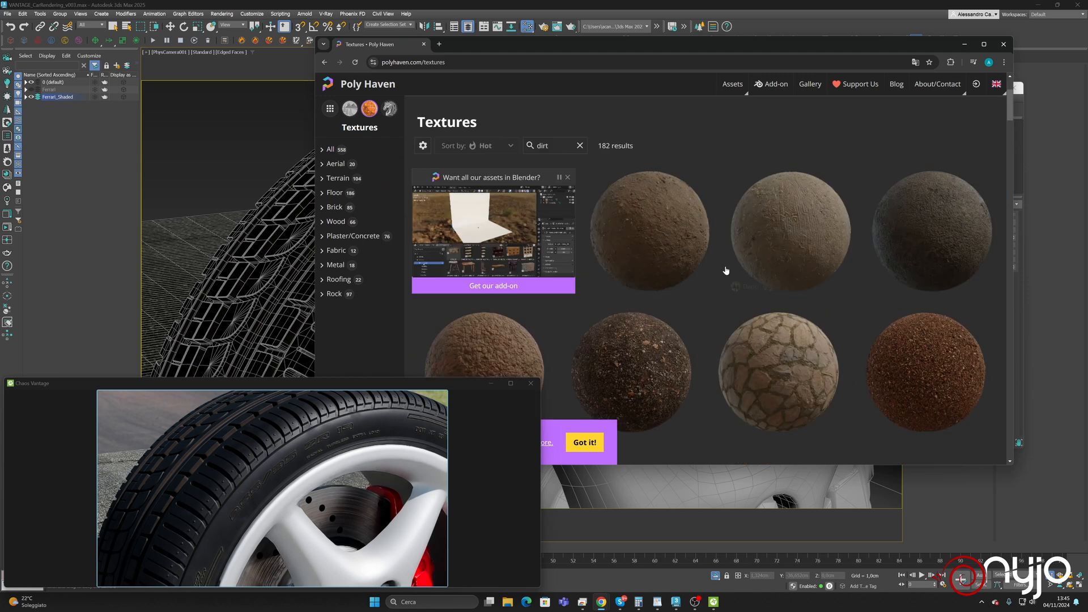
scroll(736, 259, down, 6)
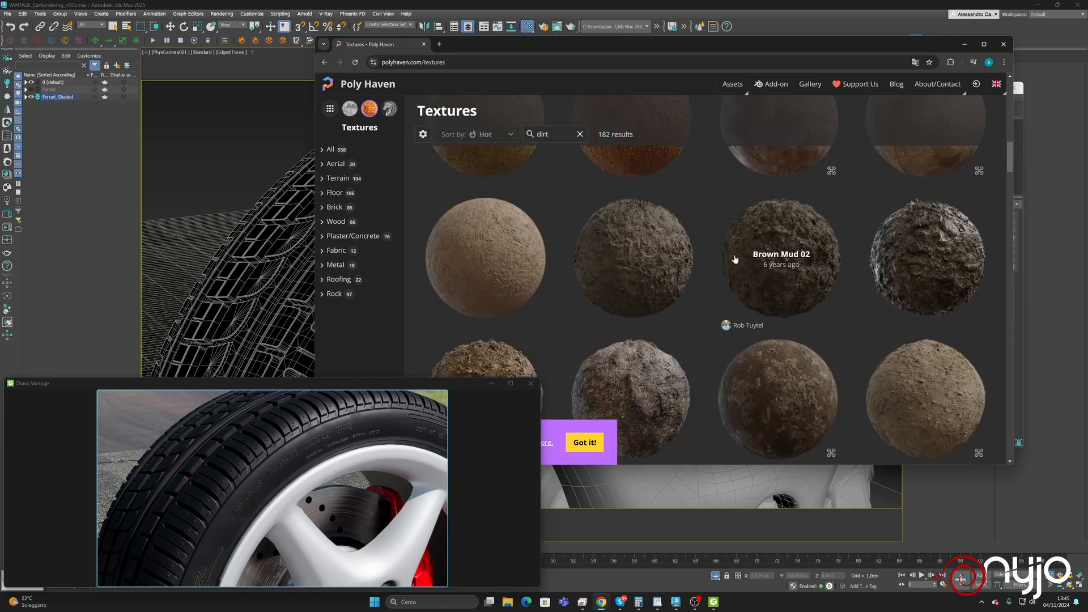
scroll(734, 258, down, 5)
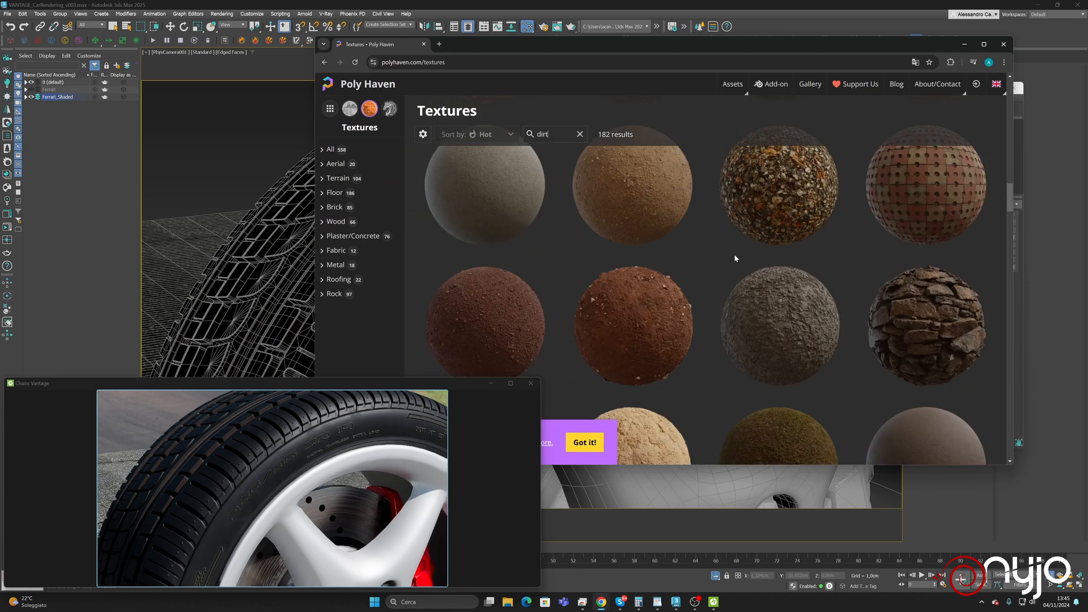
scroll(488, 182, down, 4)
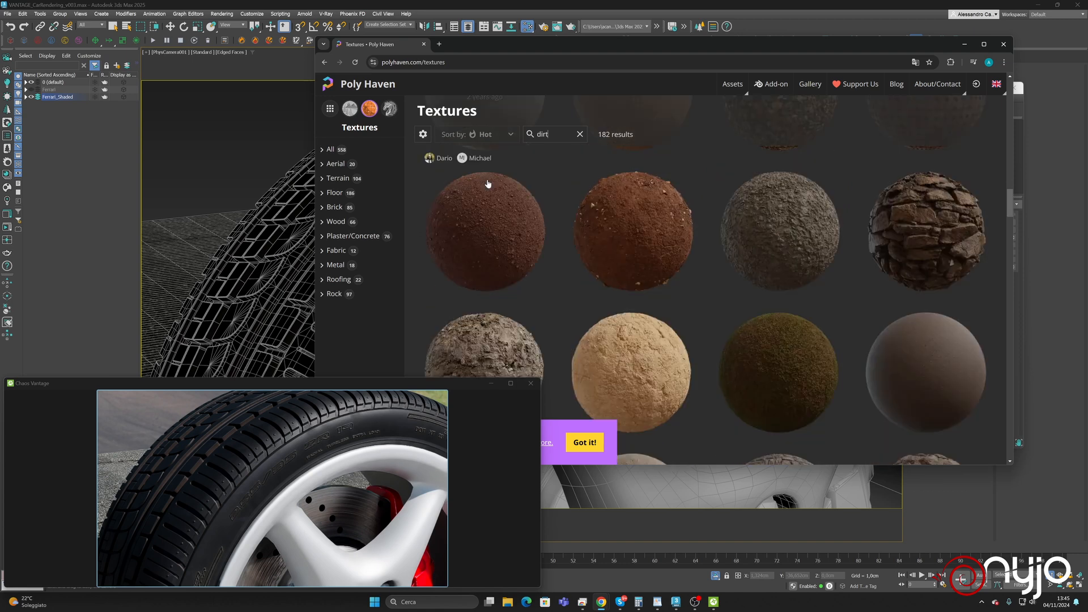
scroll(488, 182, down, 3)
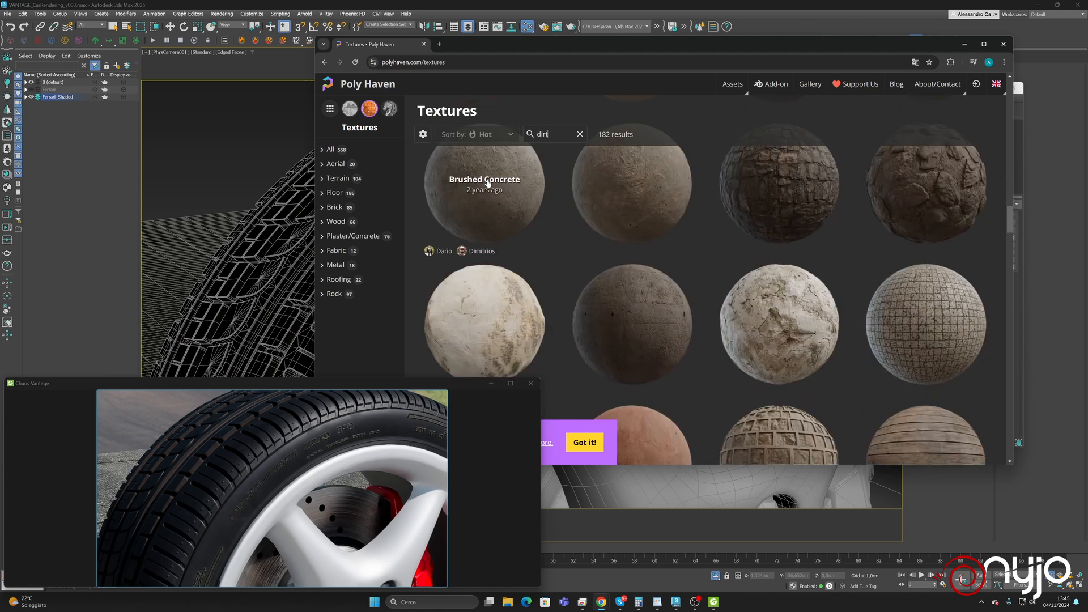
scroll(488, 181, down, 3)
scroll(488, 181, down, 6)
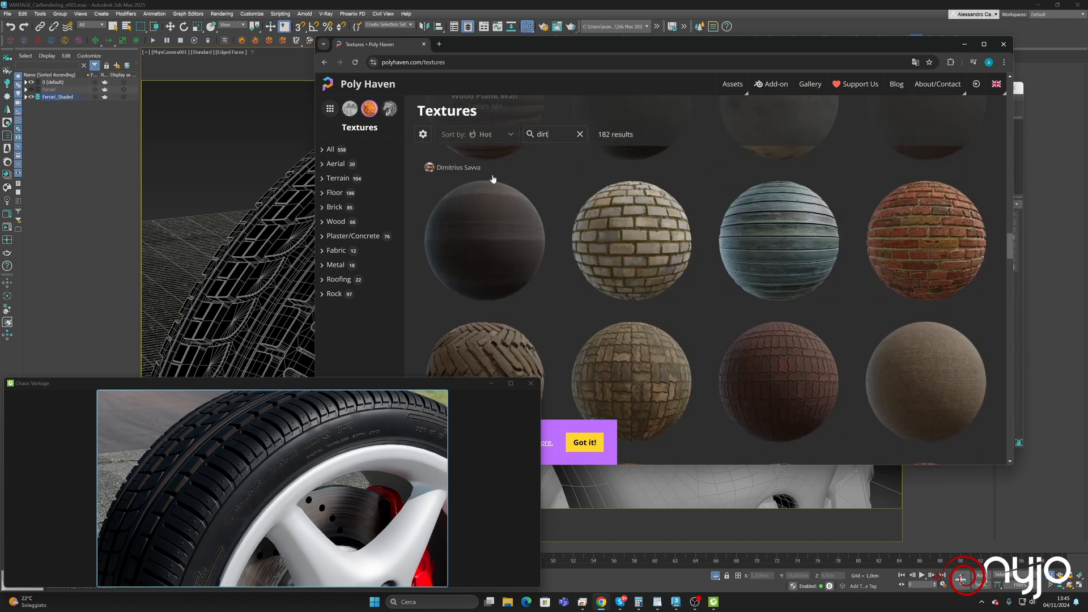
scroll(492, 181, down, 10)
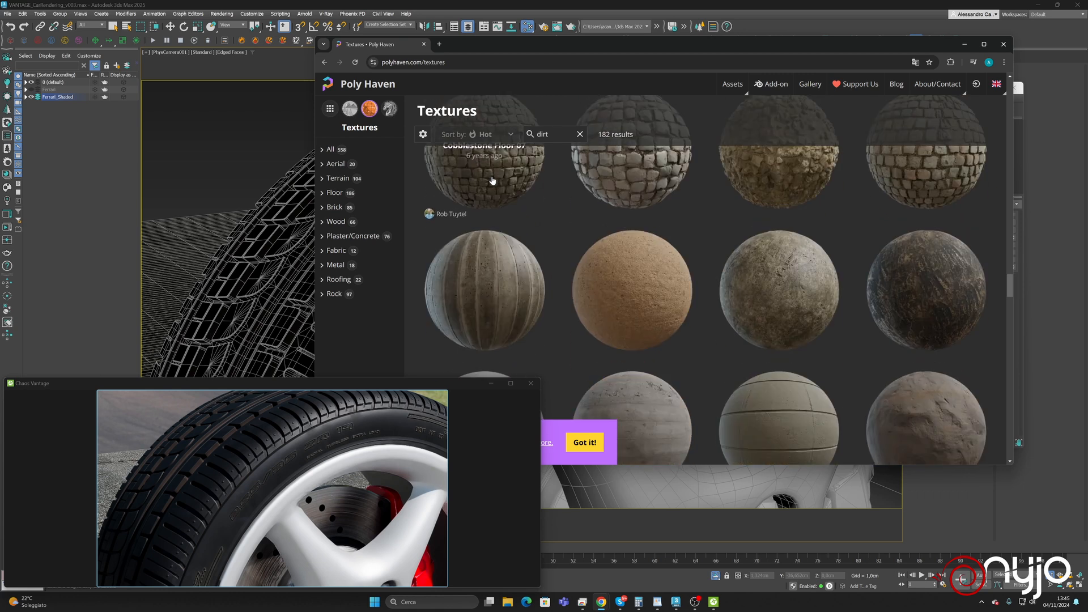
scroll(492, 181, down, 3)
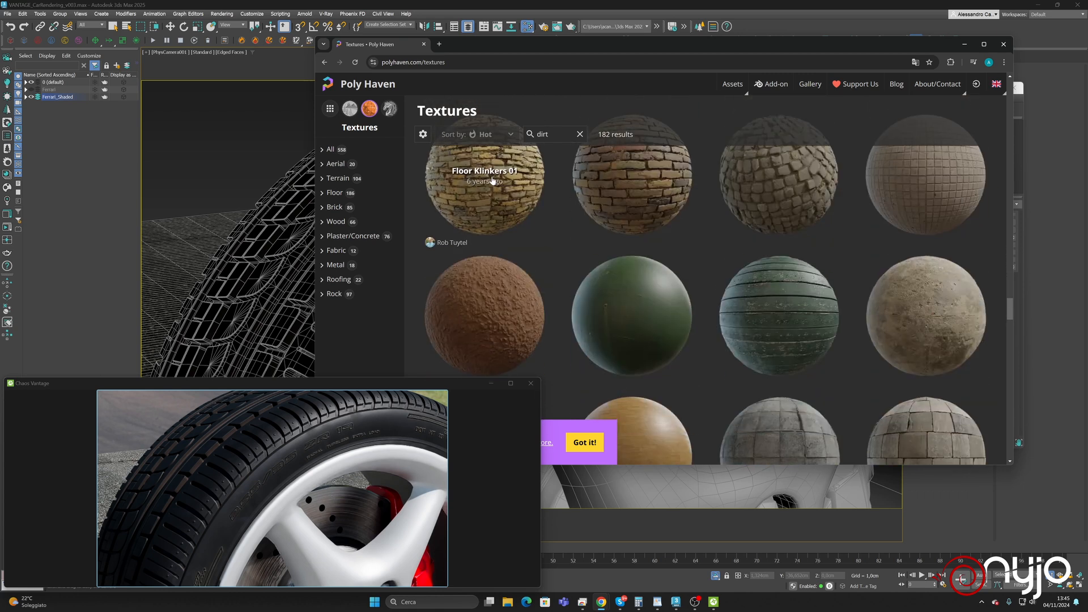
scroll(492, 180, down, 3)
scroll(492, 180, down, 6)
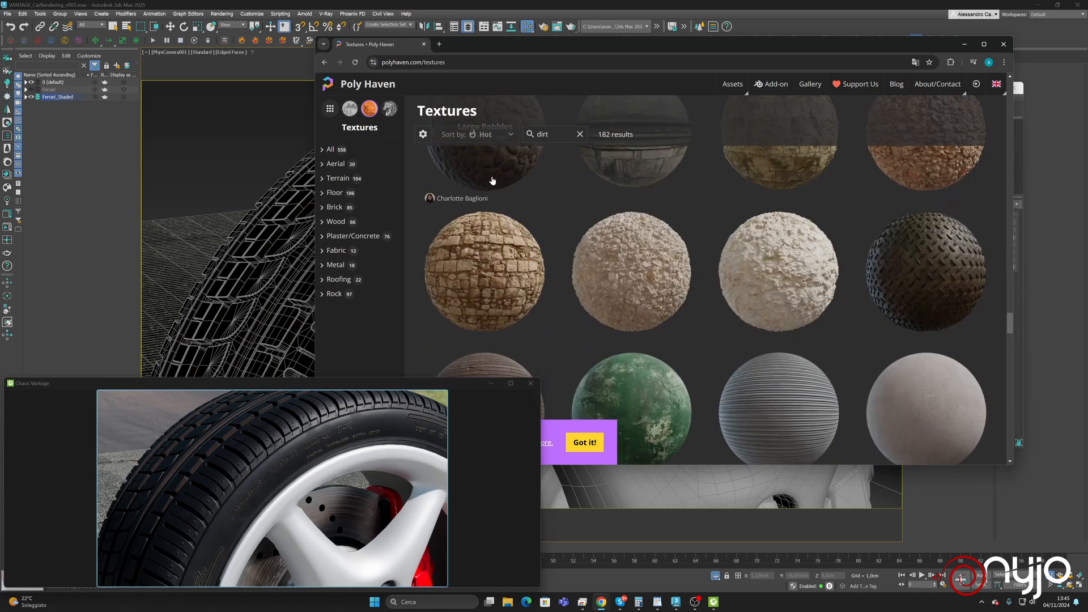
scroll(492, 180, down, 3)
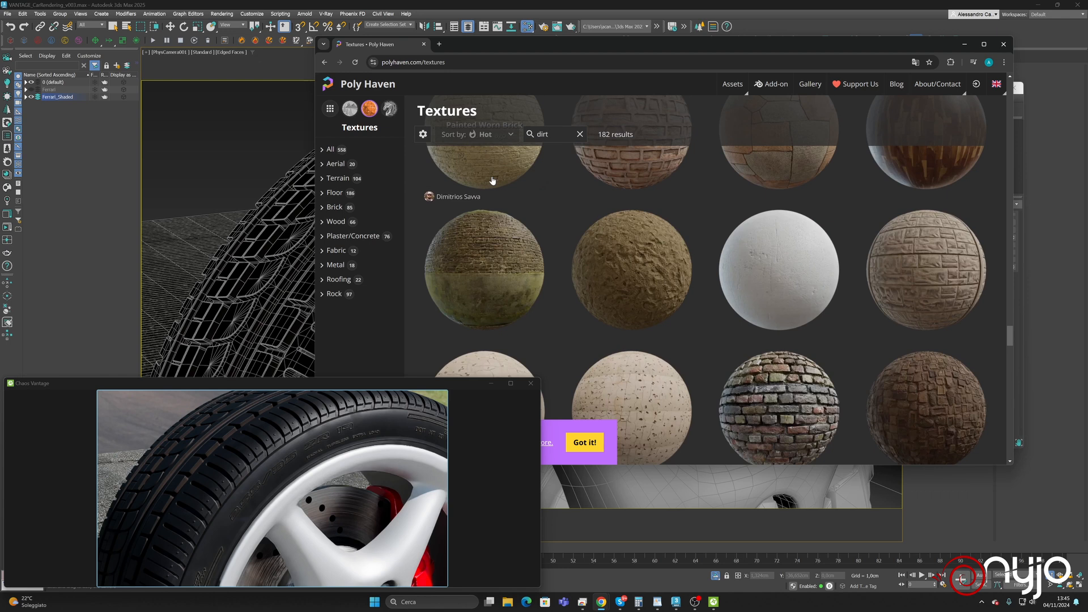
scroll(492, 180, down, 8)
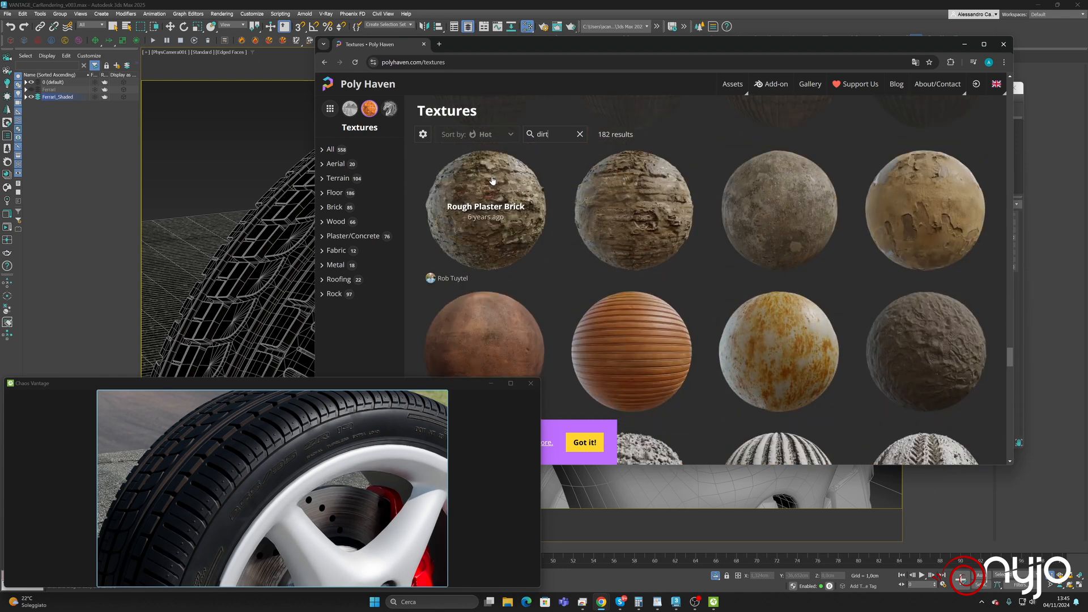
scroll(493, 180, down, 3)
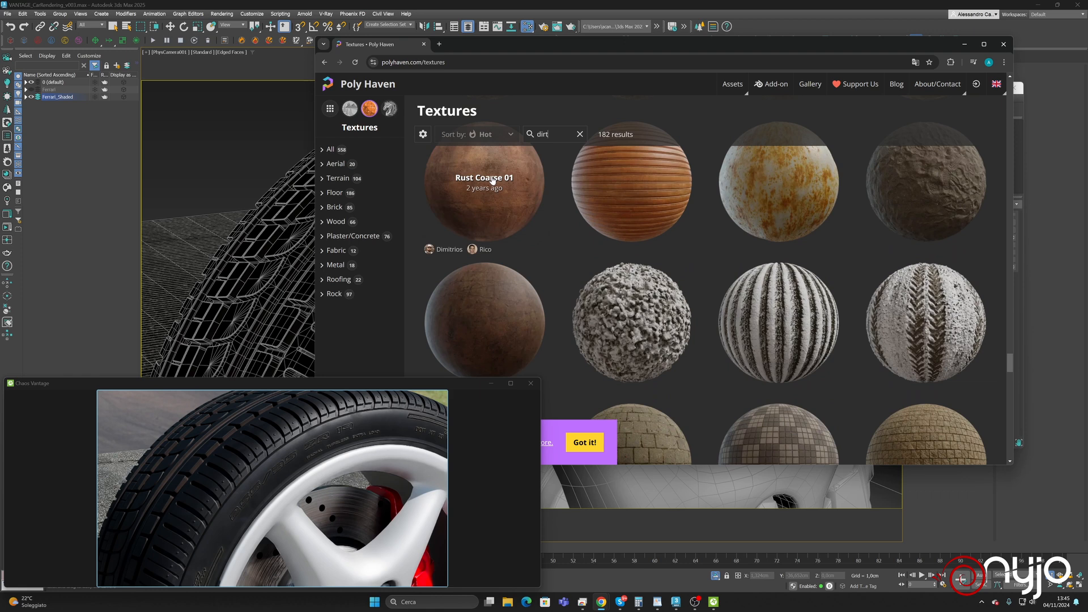
scroll(492, 180, up, 5)
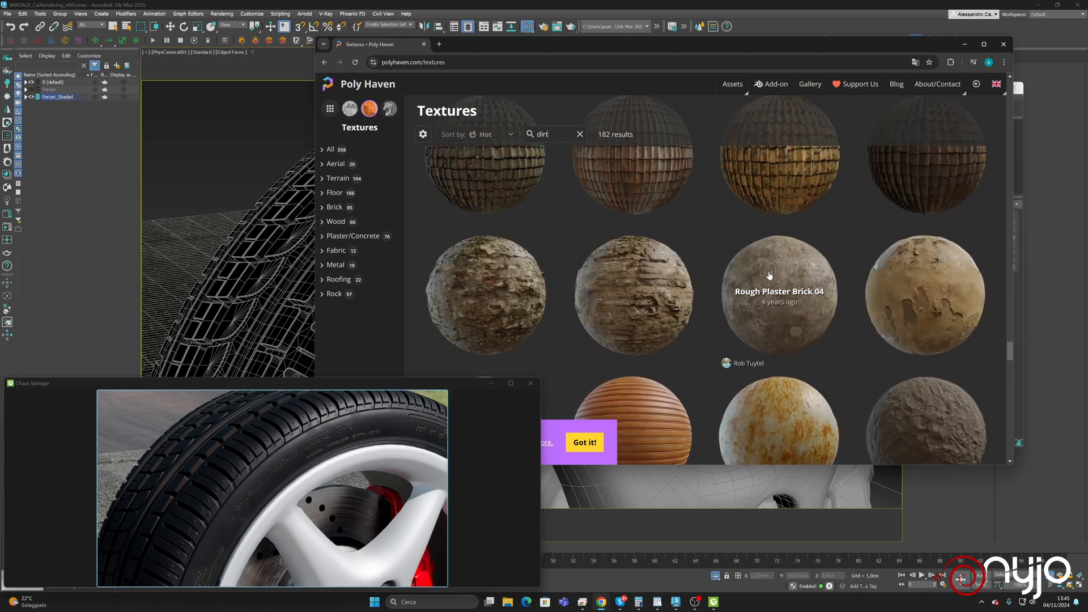
scroll(769, 276, down, 3)
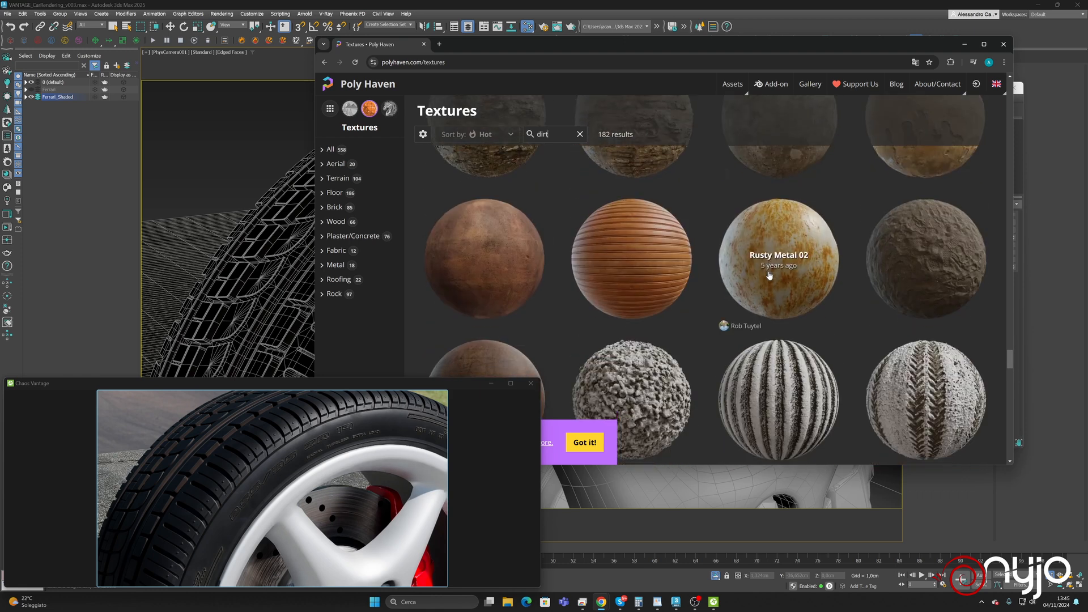
scroll(768, 273, down, 4)
scroll(544, 231, down, 2)
scroll(544, 231, down, 3)
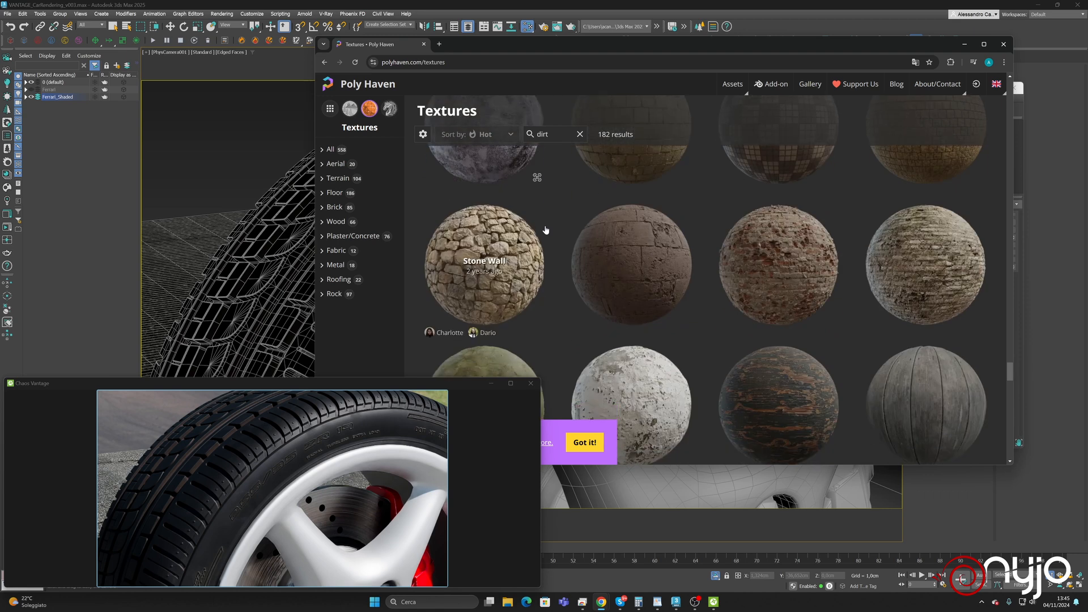
scroll(544, 230, up, 3)
scroll(593, 262, down, 5)
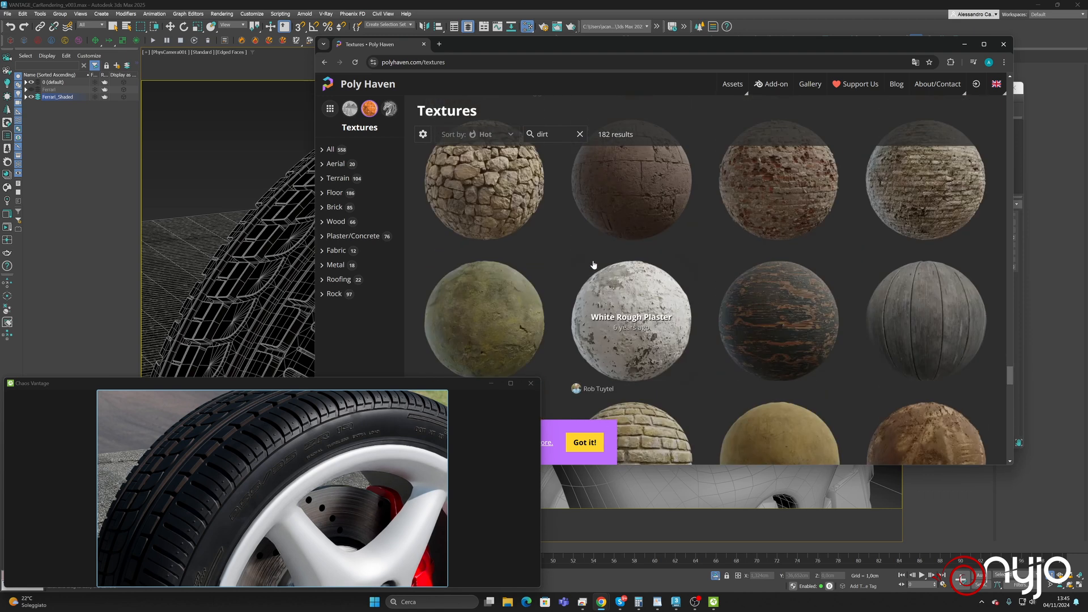
scroll(592, 260, down, 2)
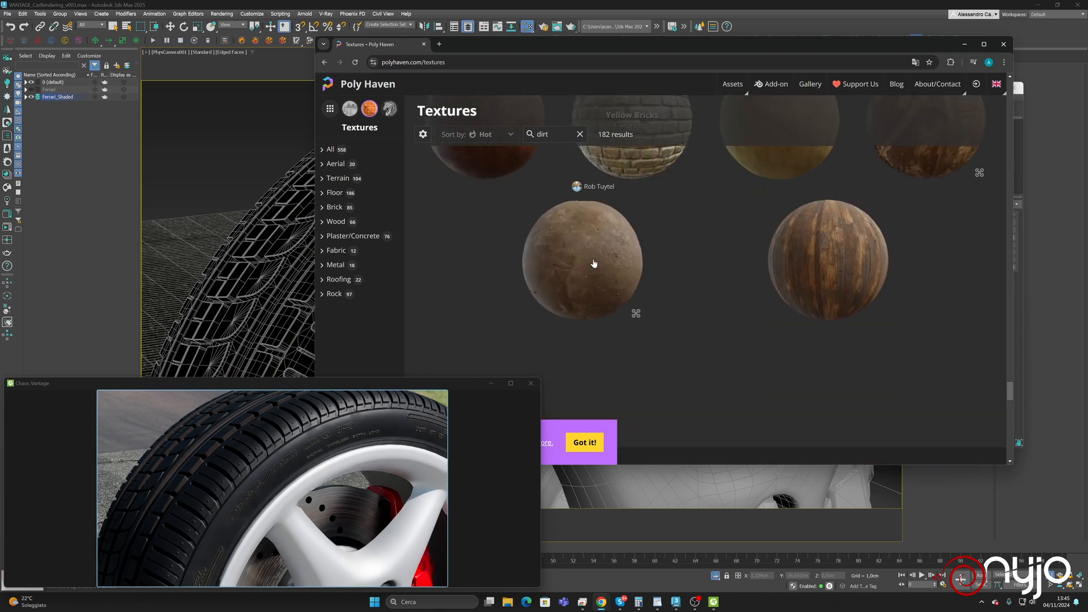
scroll(590, 255, up, 2)
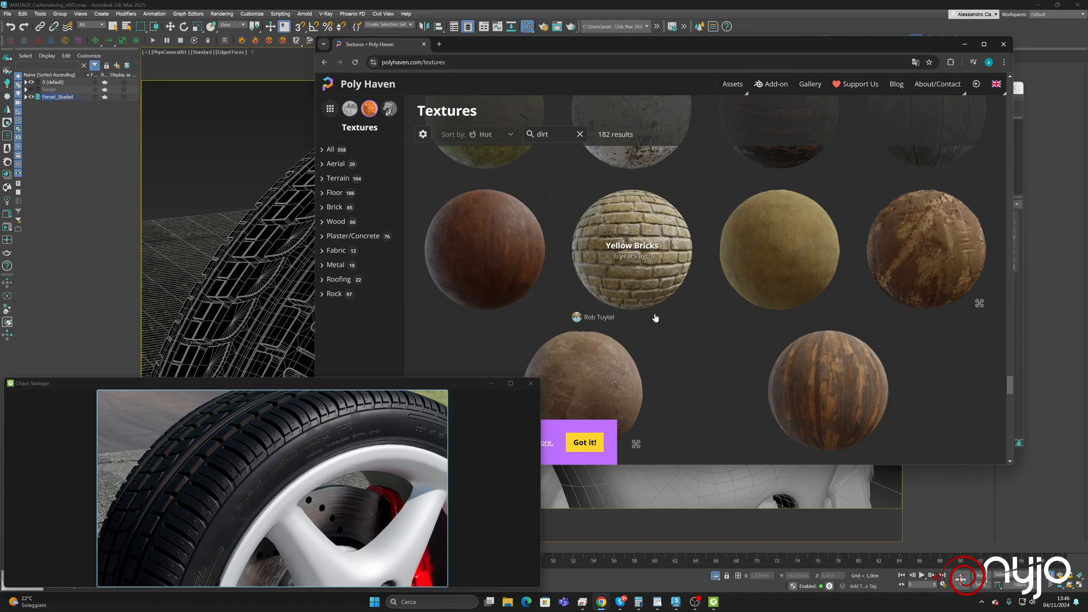
scroll(656, 318, down, 5)
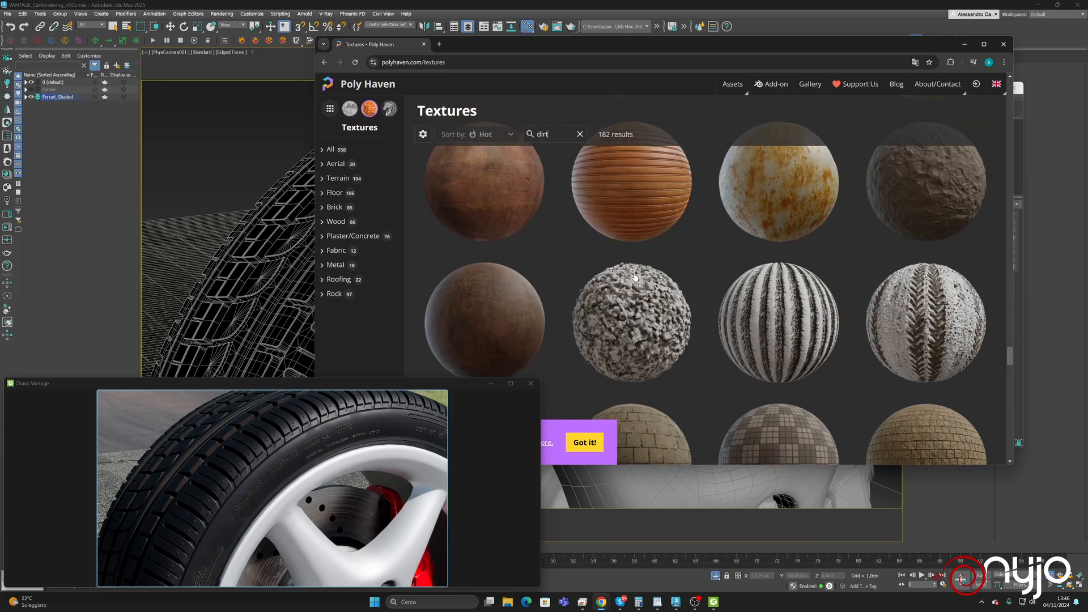
scroll(635, 277, up, 10)
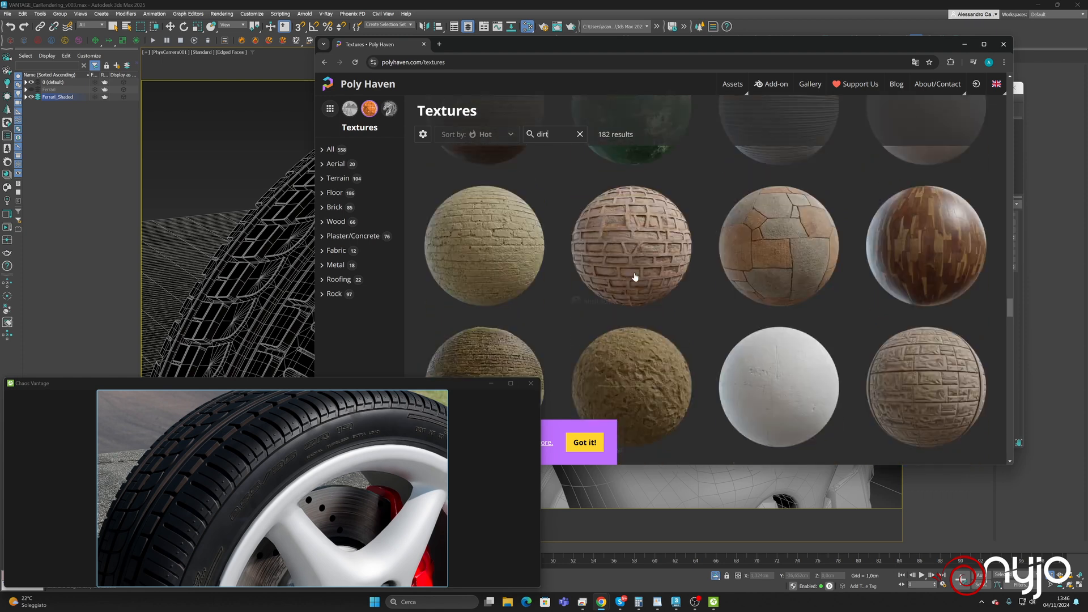
scroll(634, 276, up, 6)
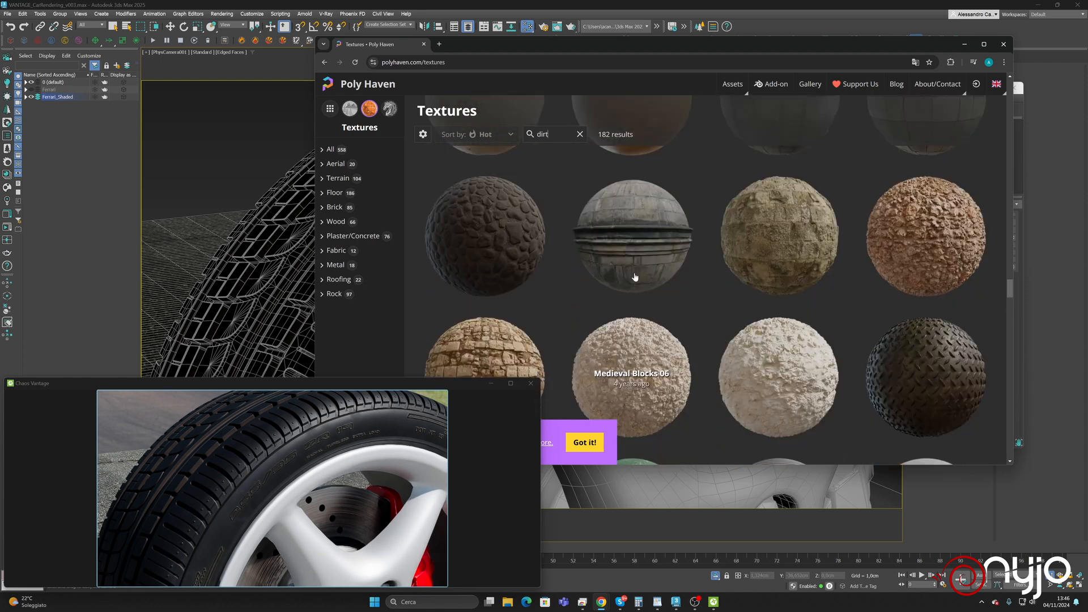
scroll(635, 276, up, 6)
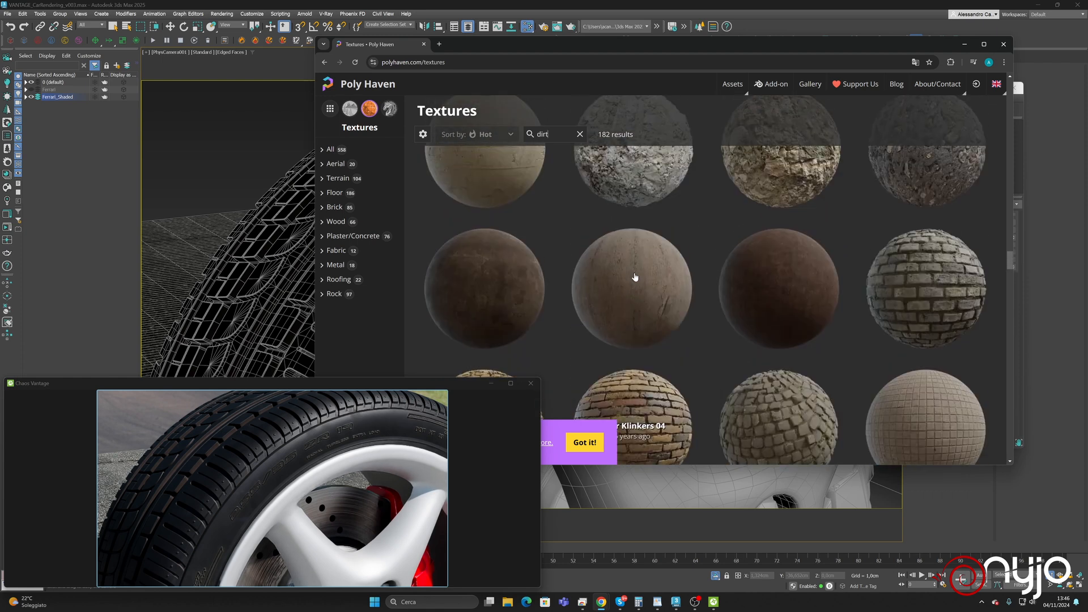
scroll(687, 259, up, 3)
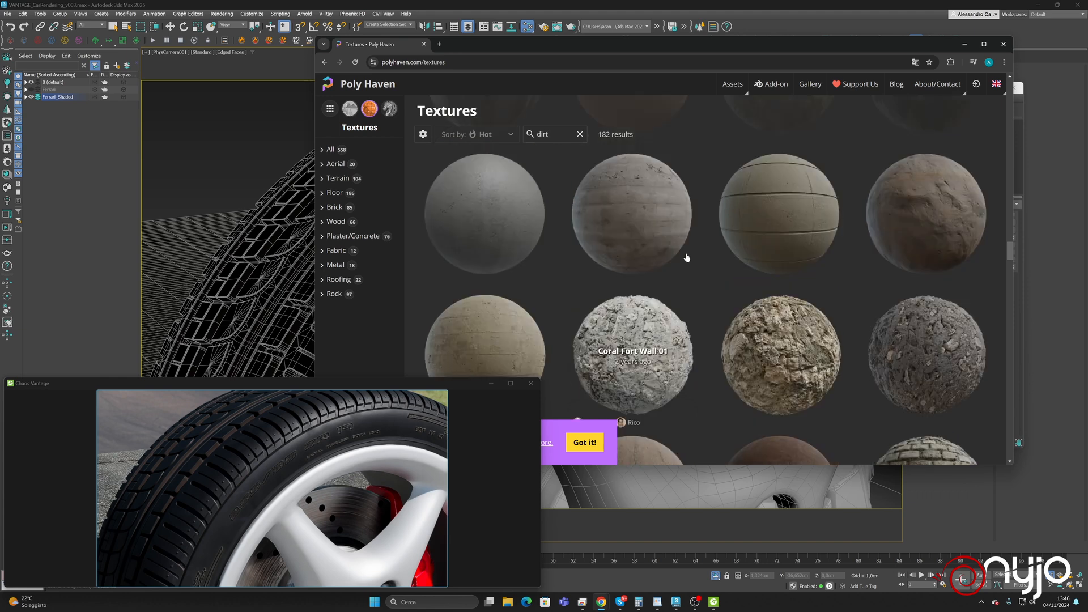
scroll(687, 258, up, 5)
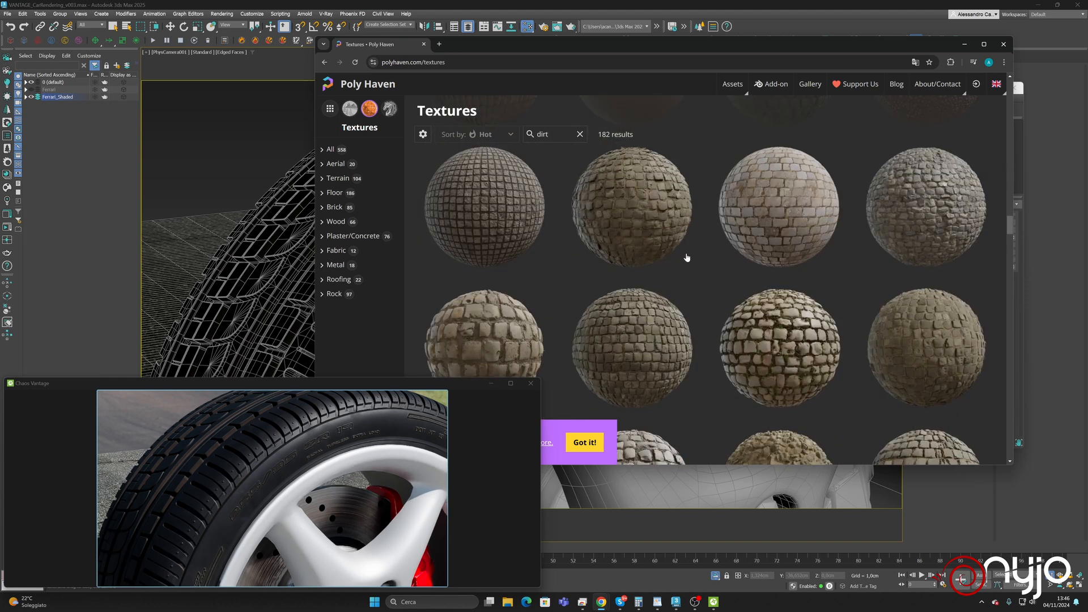
scroll(687, 258, up, 8)
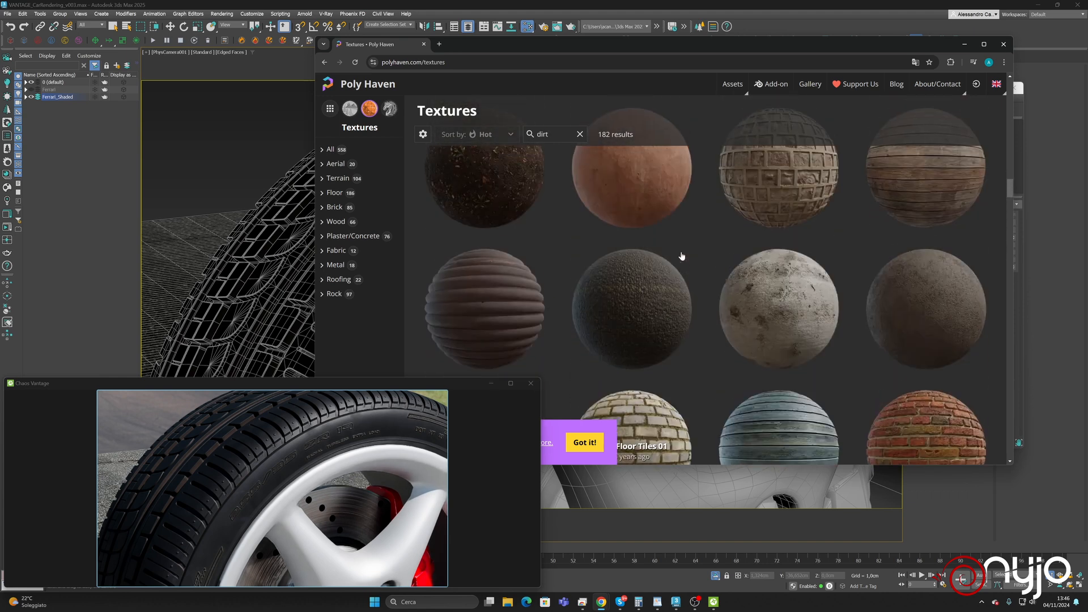
Open the Granular Concrete texture from the dirt results and preview its greyscale detail, diffuse and nor_gl maps
scroll(682, 256, up, 5)
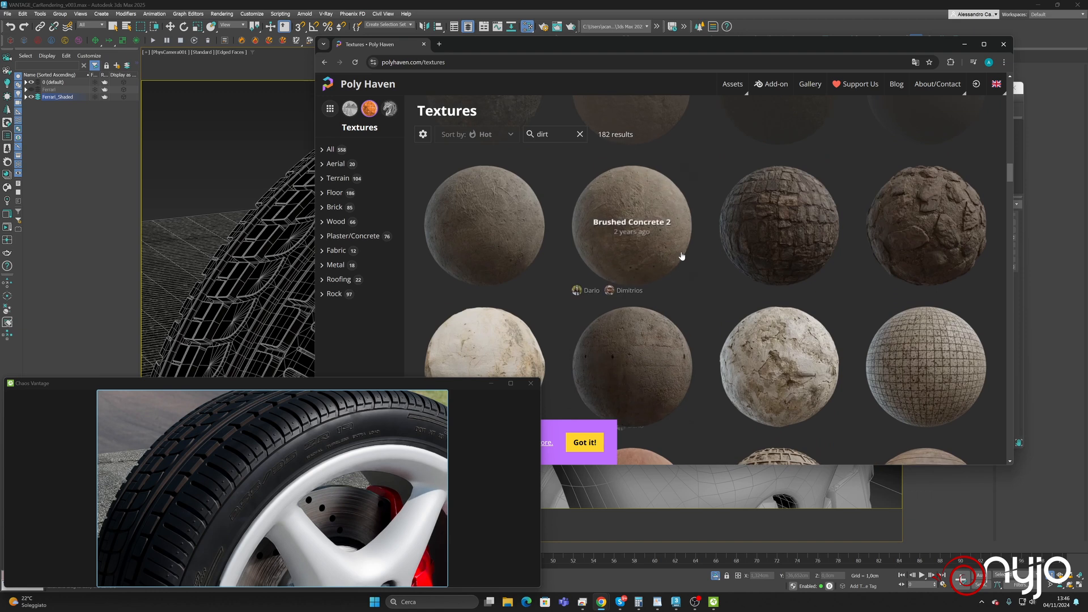
scroll(682, 256, up, 6)
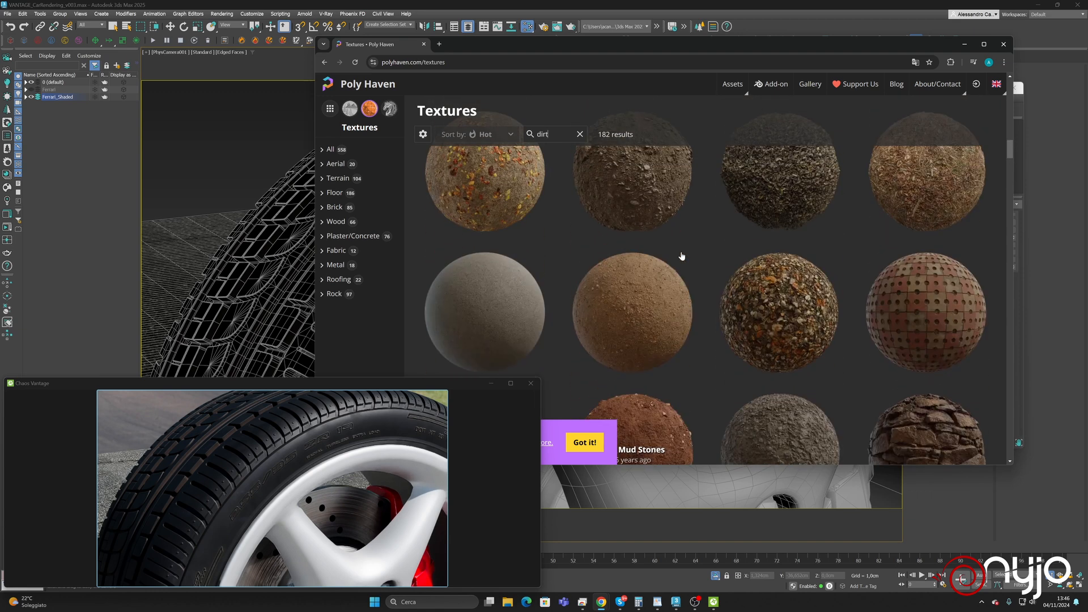
click(485, 284)
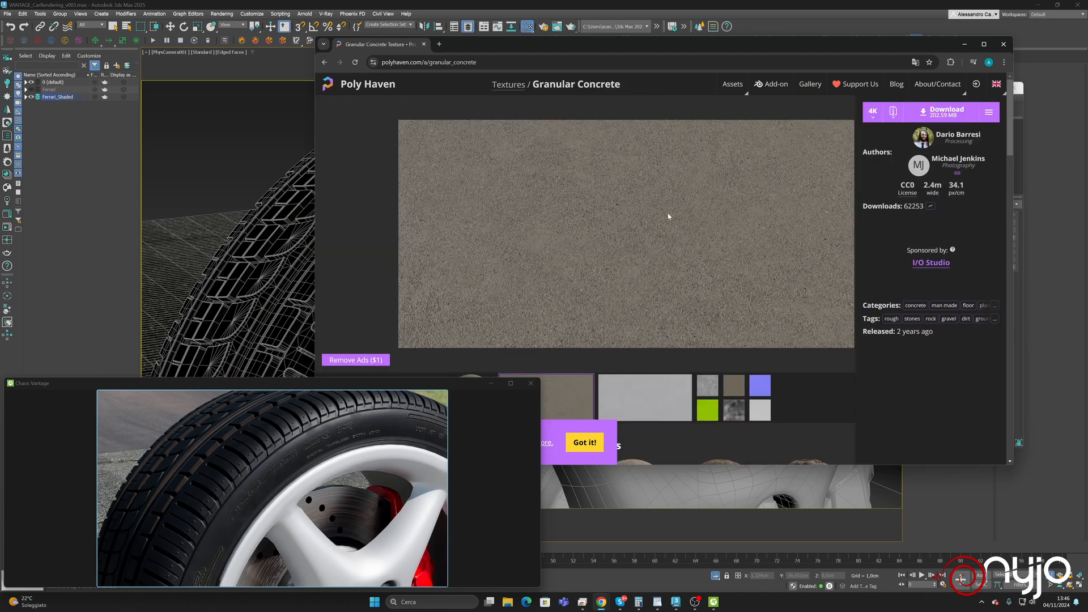
scroll(675, 291, down, 2)
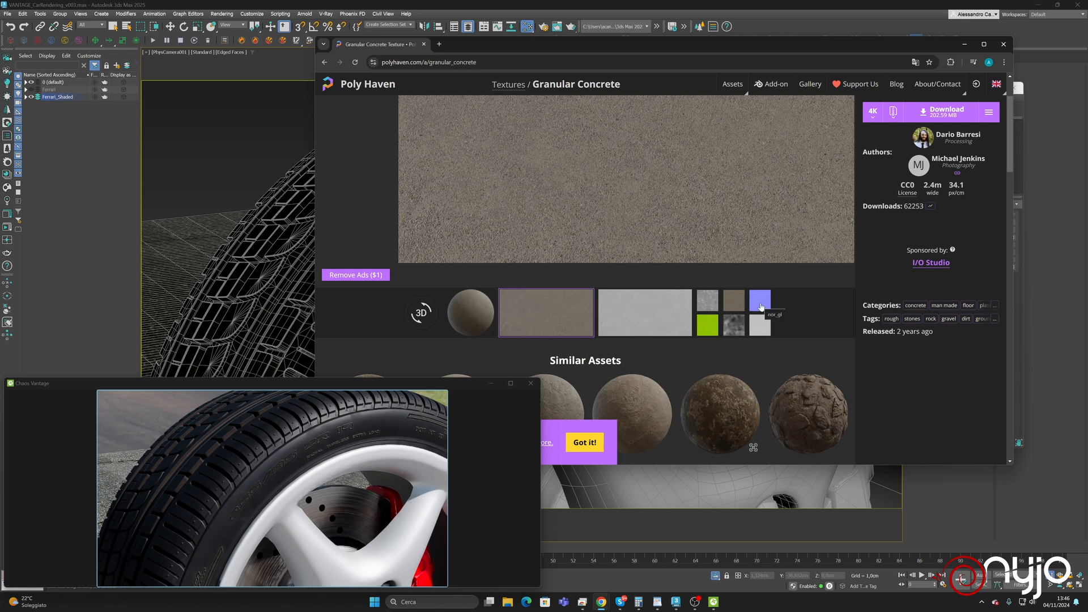
click(707, 300)
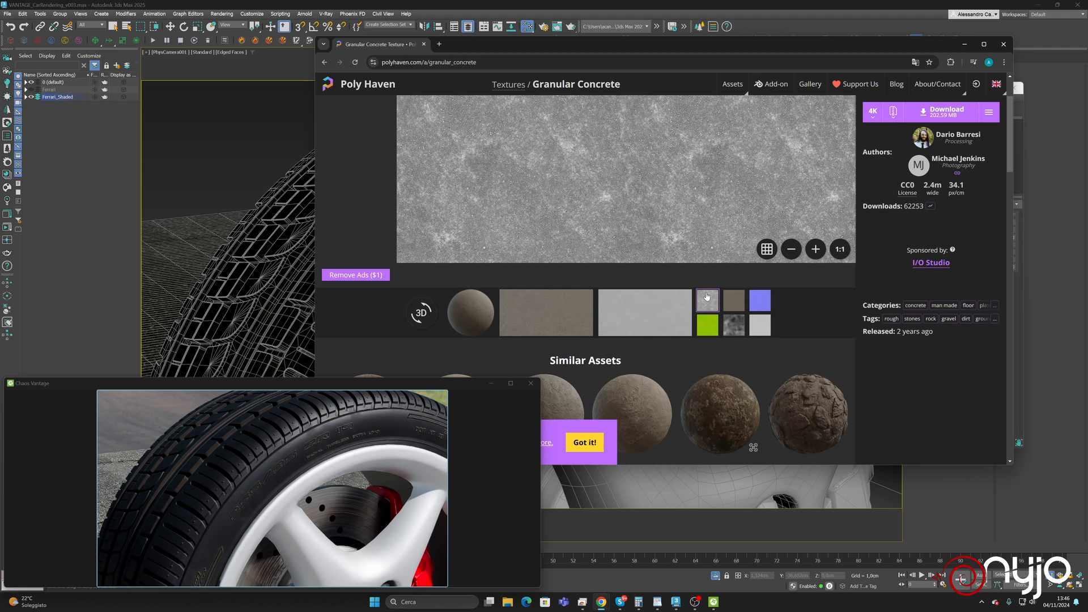
click(734, 300)
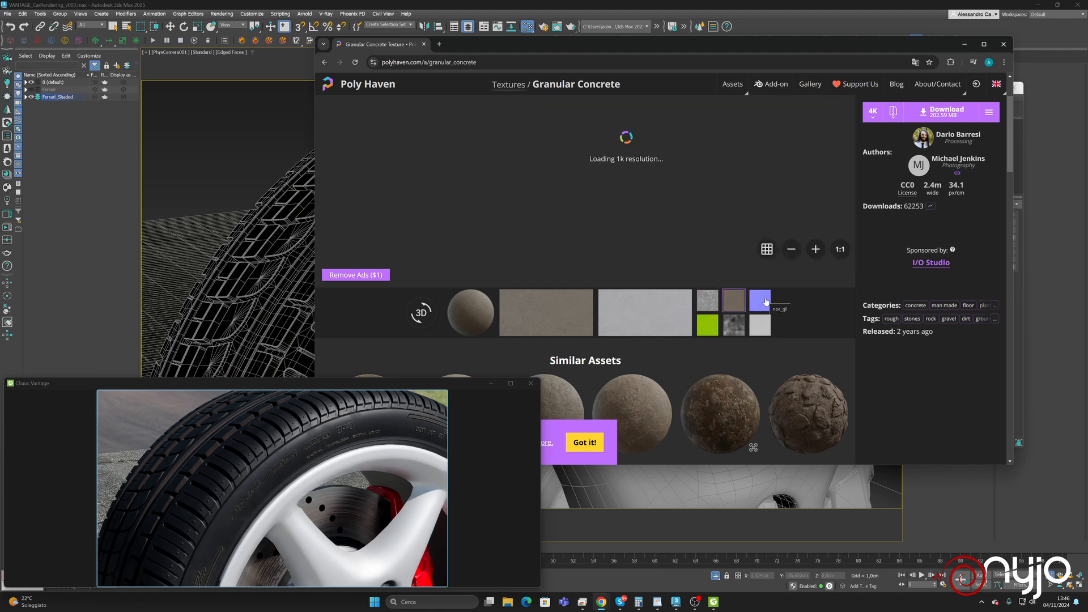
click(760, 300)
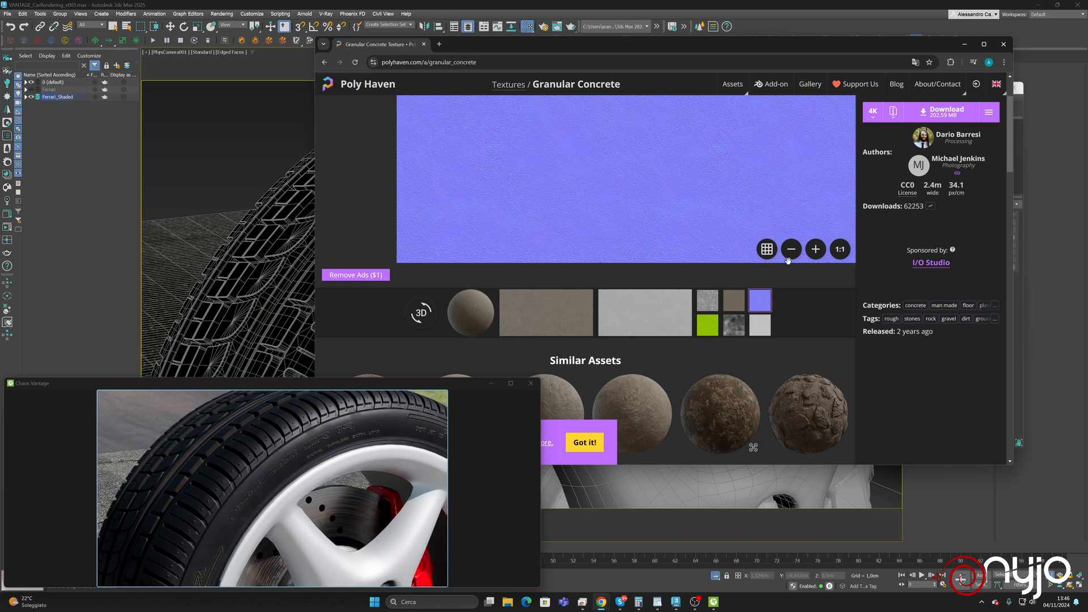
Download the Granular Concrete texture at 4K and switch back to 3ds Max
click(927, 115)
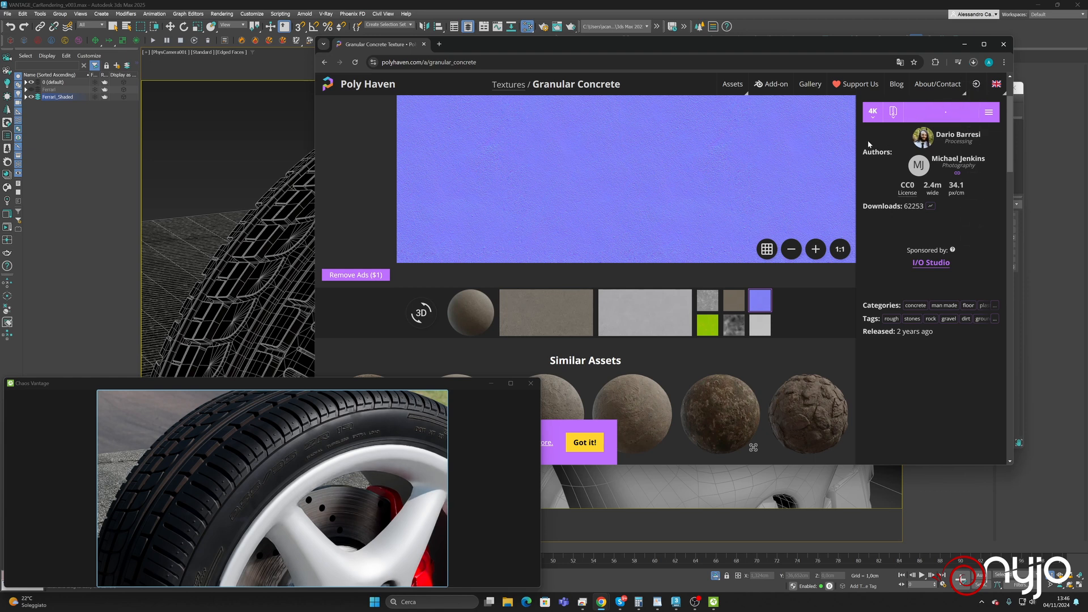
click(379, 3)
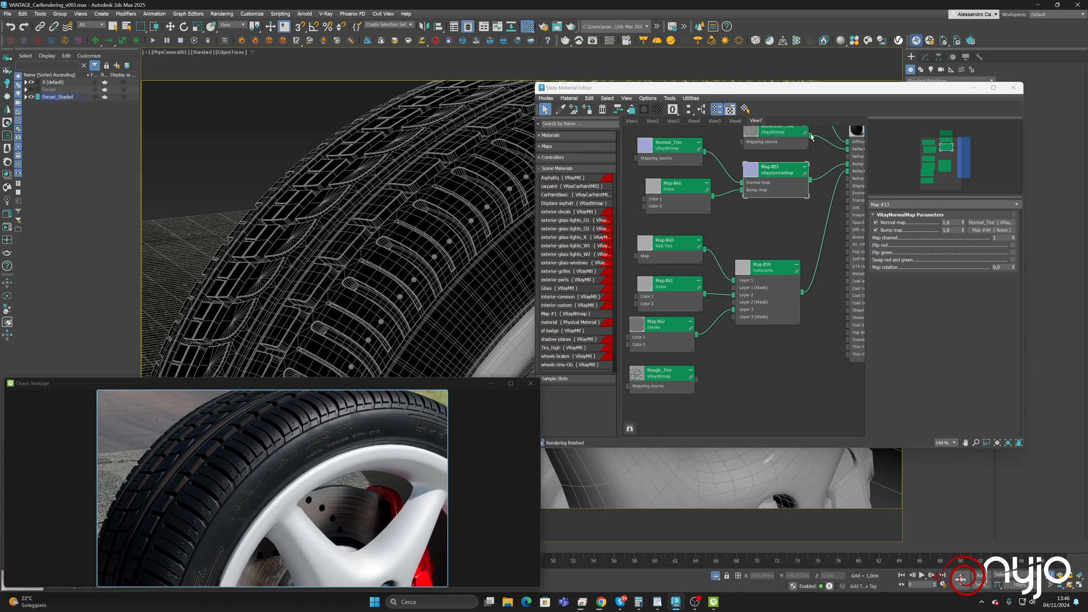
In the composite's Noise map, set the threshold to High 0.605 and Low 0.47, and Color 1 to grey value 170
click(693, 306)
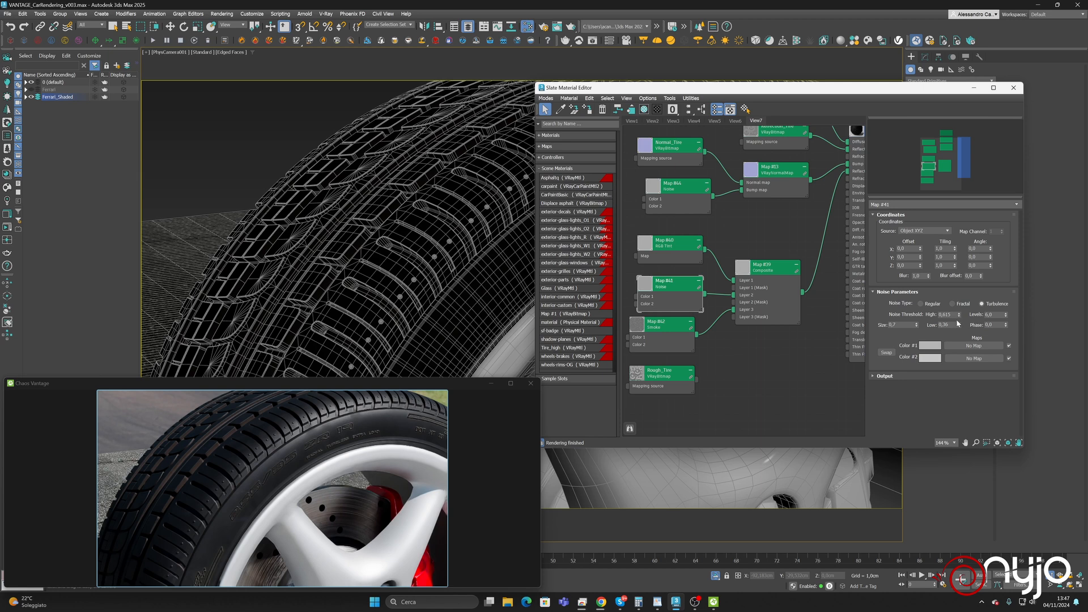
drag(960, 317, 960, 320)
click(930, 345)
click(847, 301)
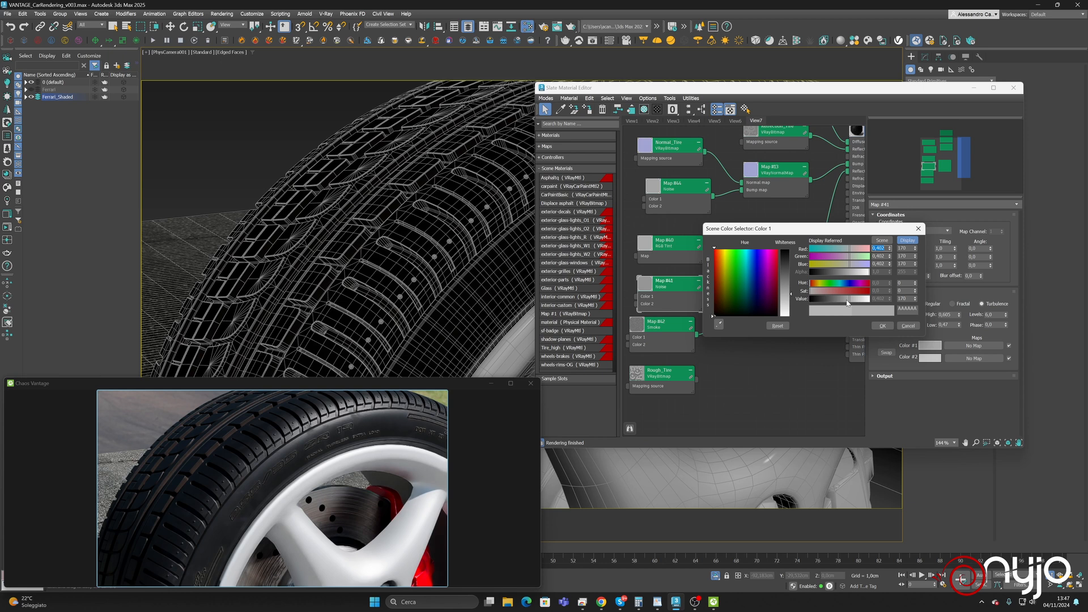
click(883, 326)
Toggle Layer 3's visibility in the Composite map and set Color 2 of the Layer 2 Noise map to pure white
double_click(764, 267)
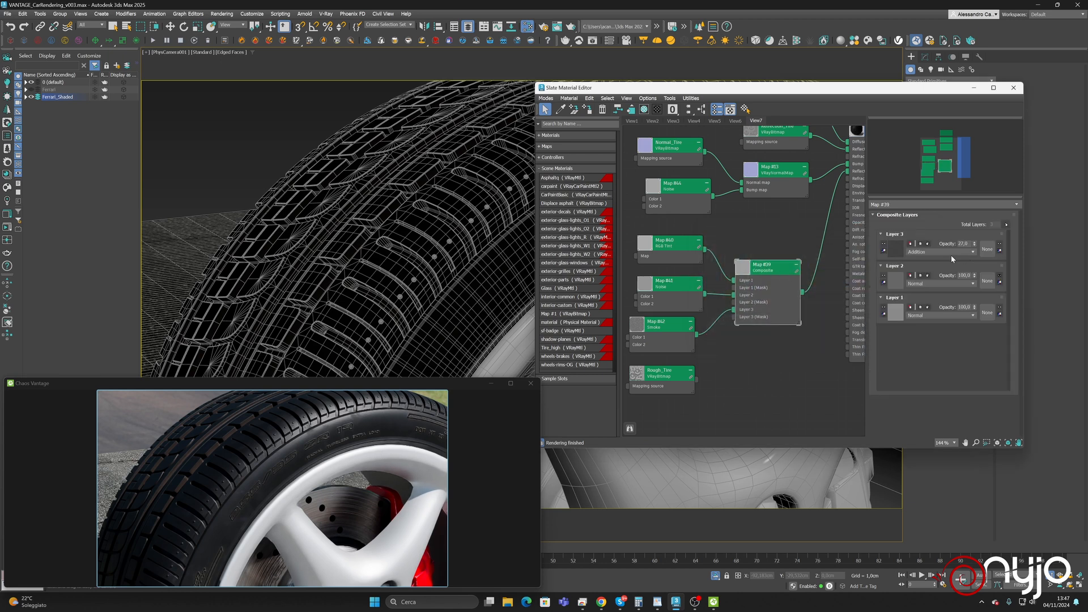
click(885, 245)
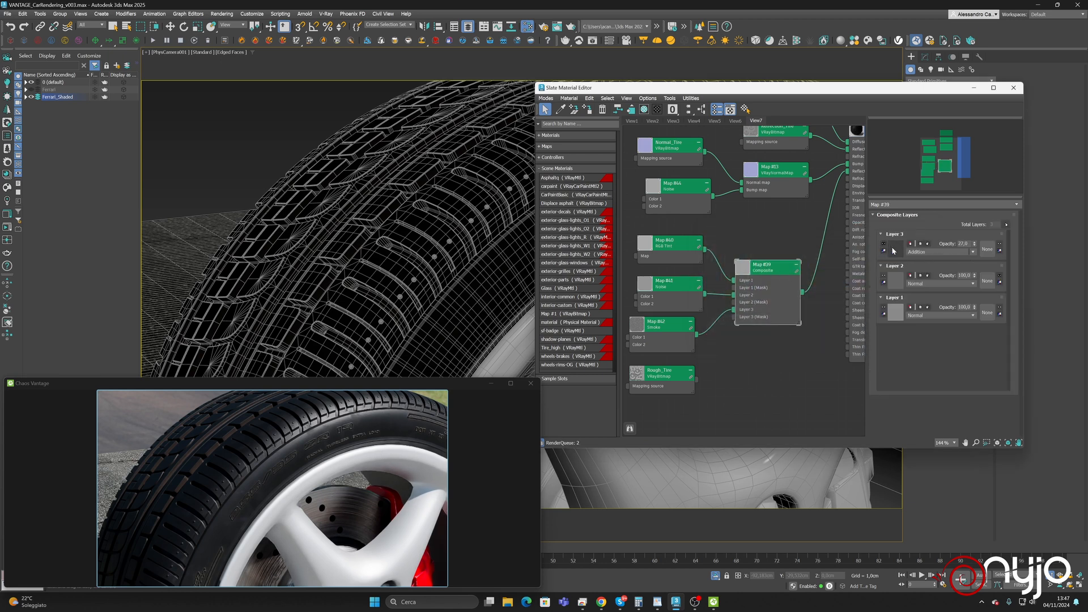
click(903, 283)
click(930, 357)
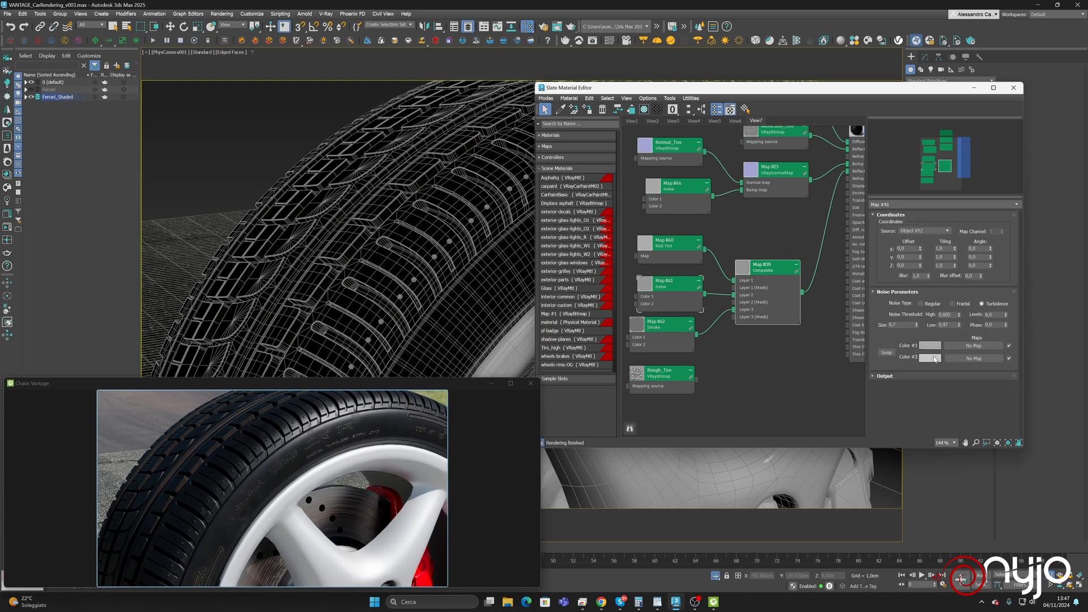
drag(863, 315, 885, 321)
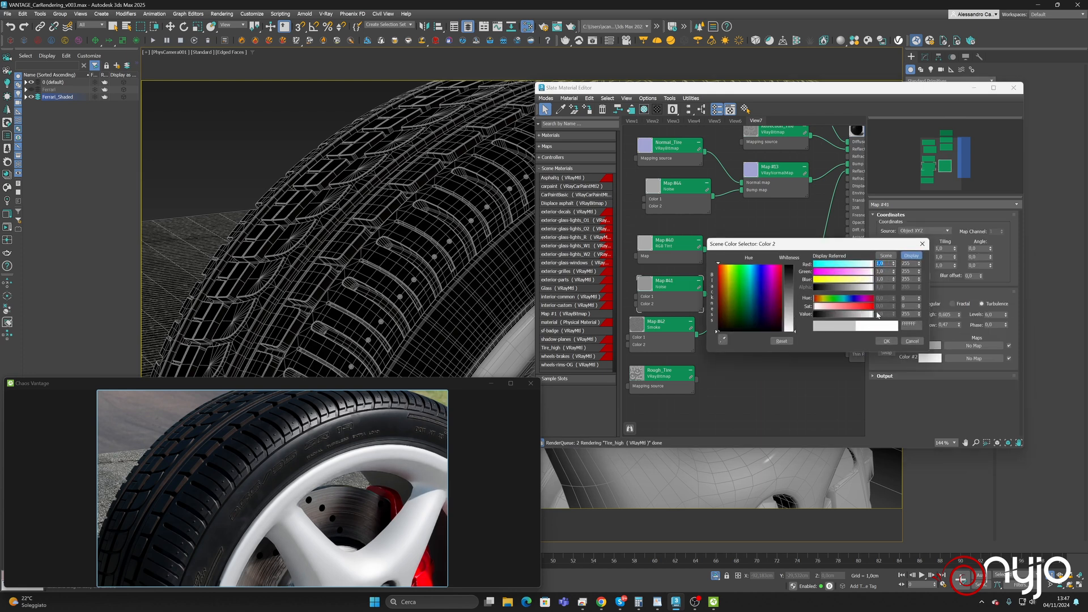
click(886, 342)
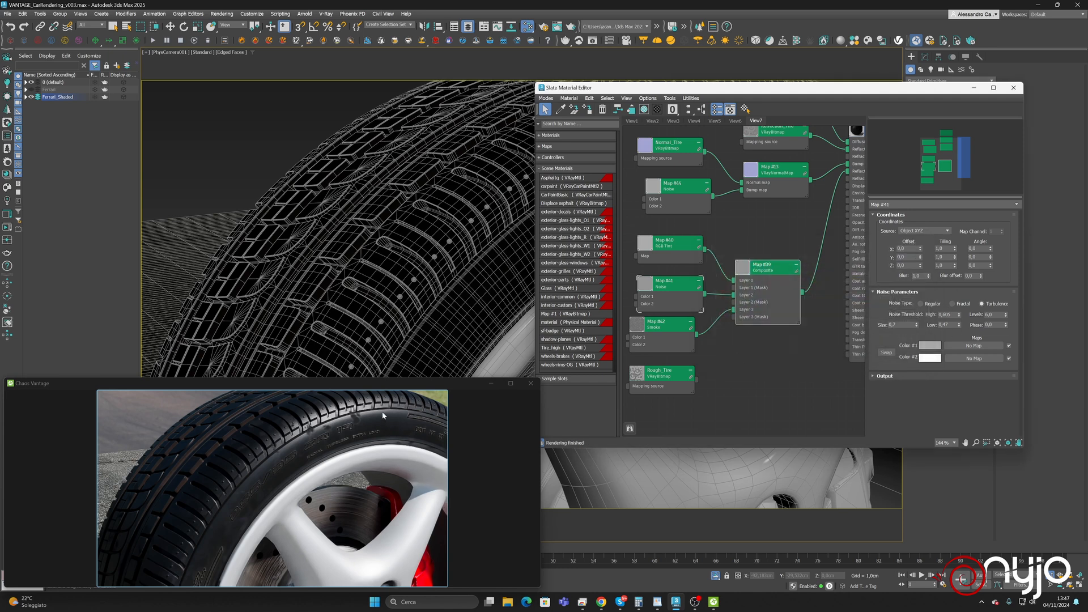
Set the Layer 2 Noise map's threshold to Low 0.0 and High 0.71, leaving its Color 1 as it is
click(932, 347)
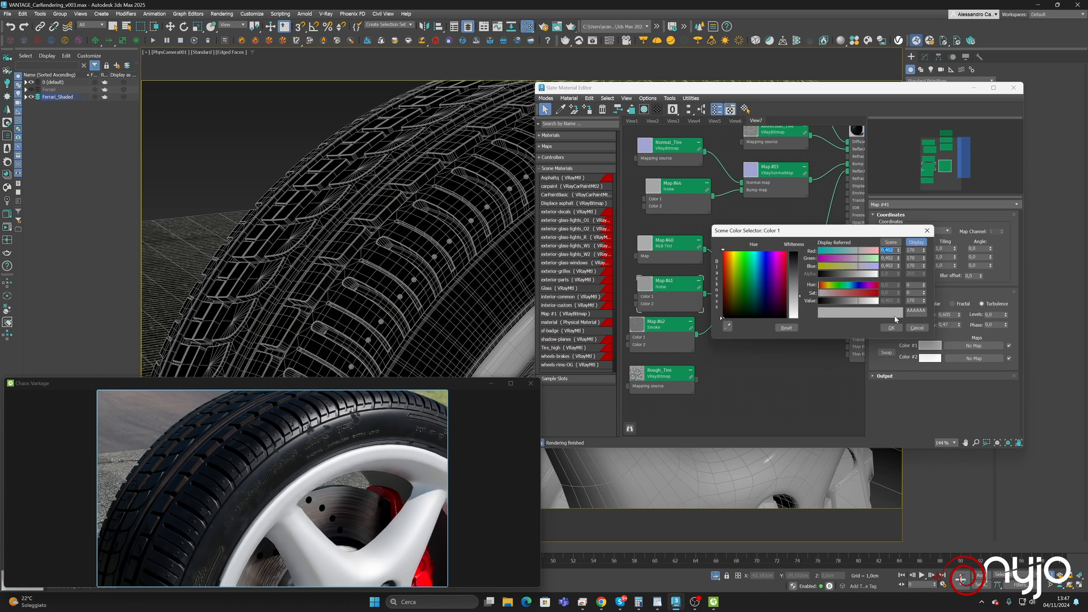
click(923, 330)
drag(960, 326, 958, 351)
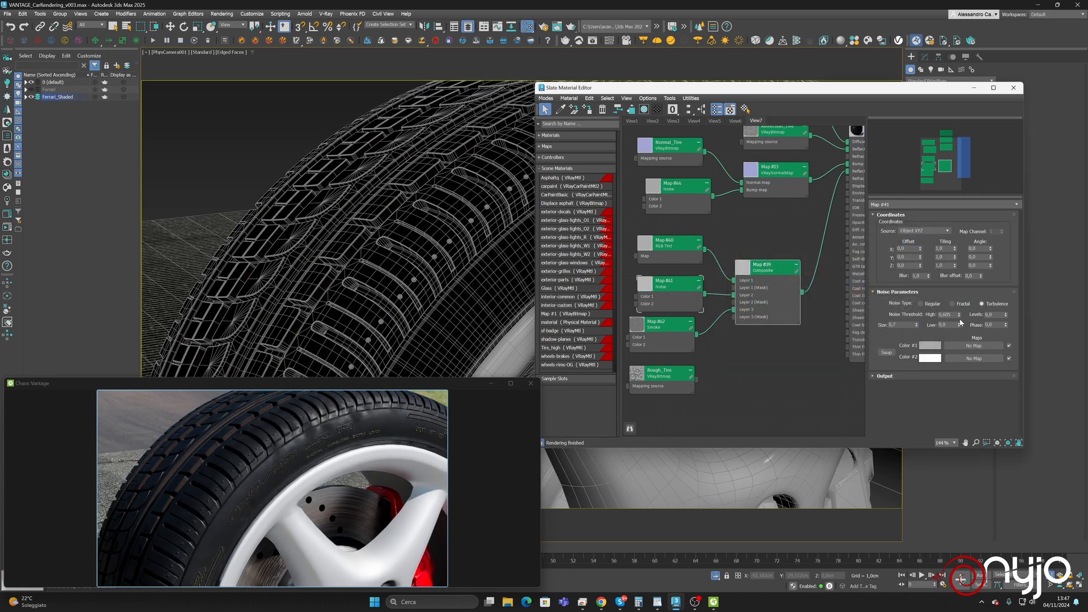
drag(959, 315, 962, 337)
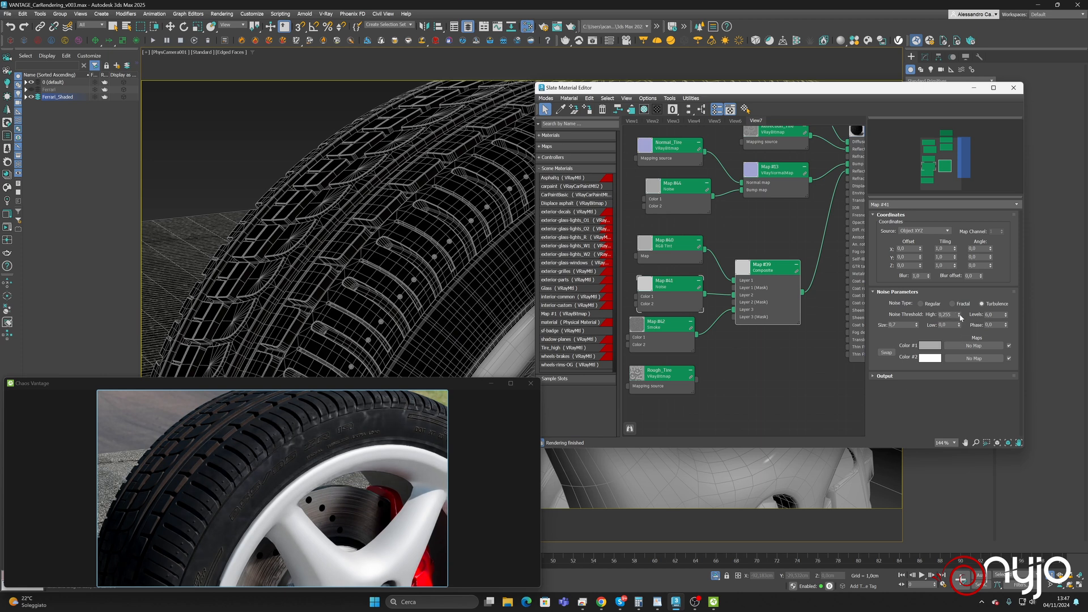
drag(960, 318, 961, 319)
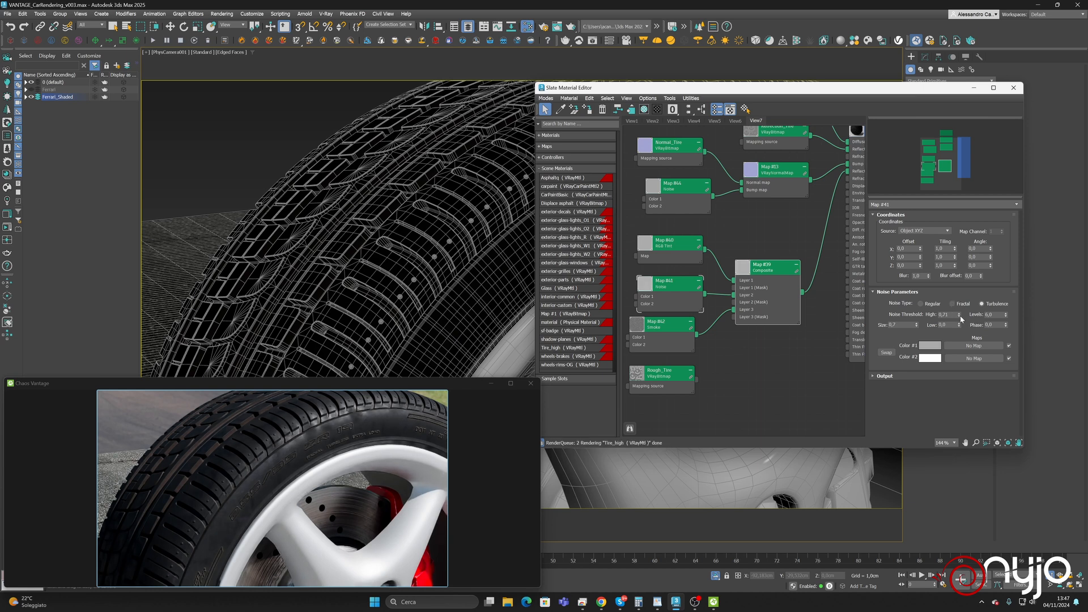
Darken the Layer 2 Noise map's Color 2 to a light grey with value 215
click(941, 360)
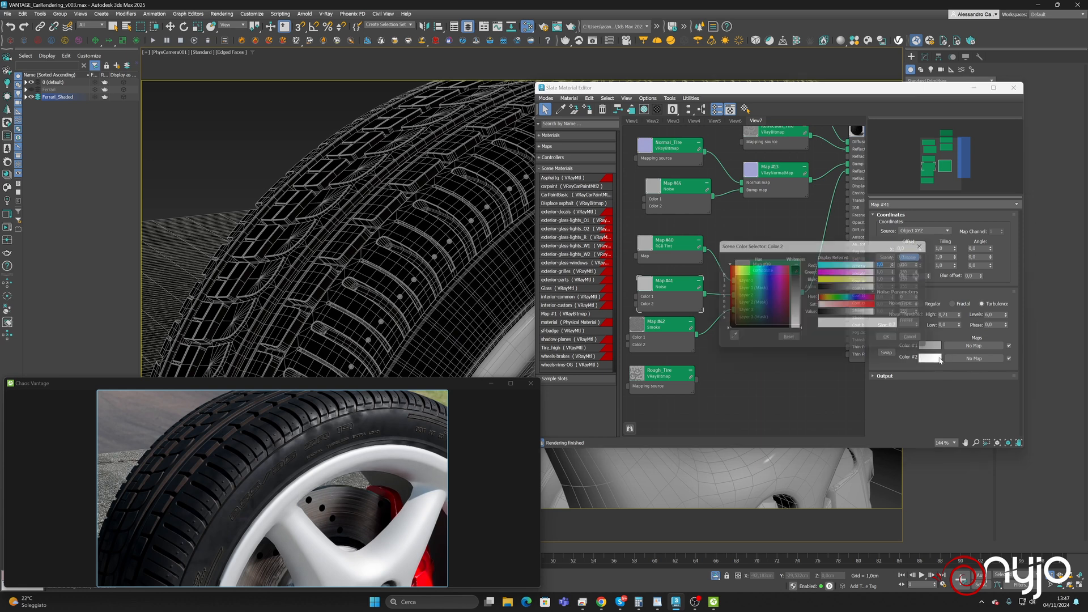
click(874, 315)
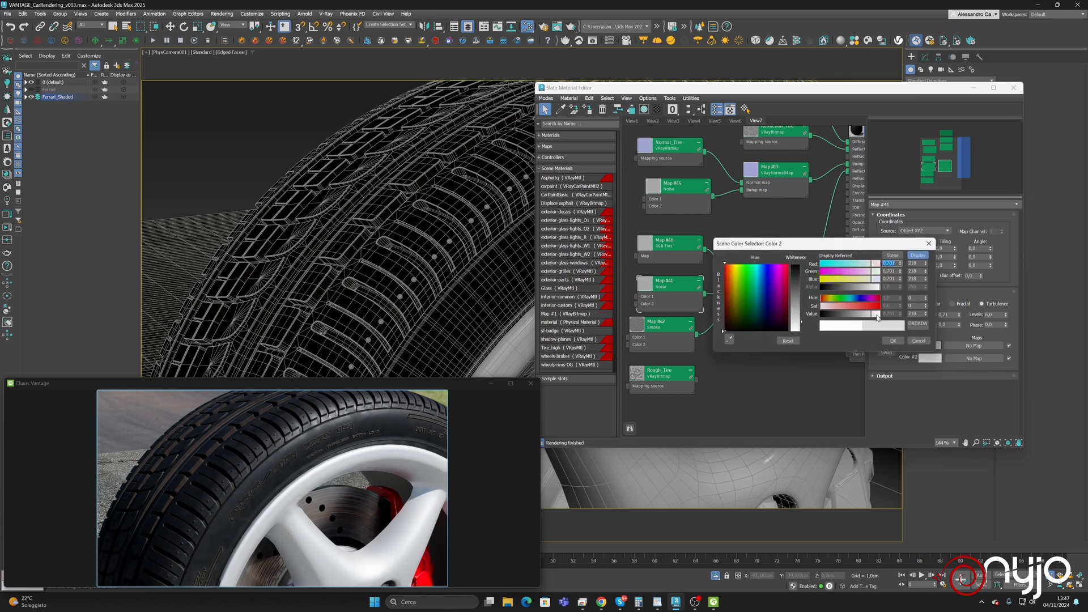
click(877, 315)
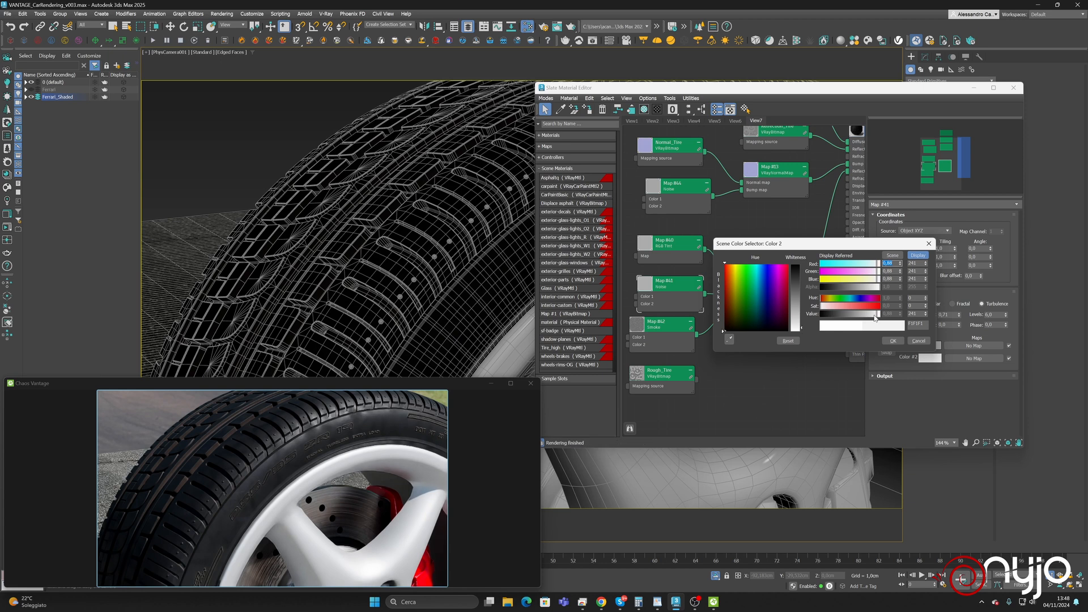
click(876, 316)
click(874, 315)
click(872, 317)
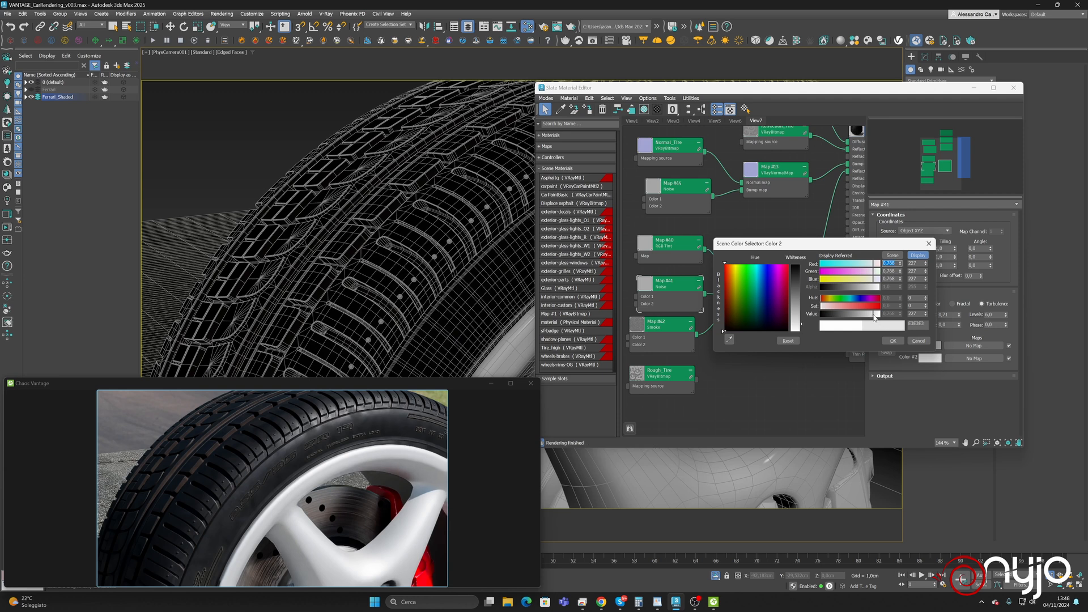
click(871, 317)
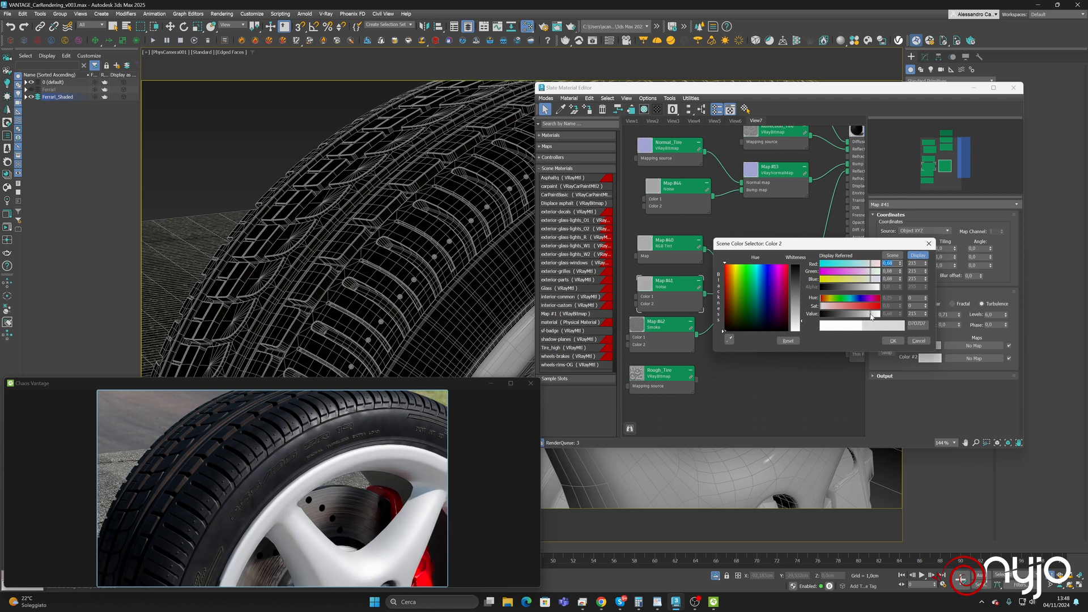
click(891, 340)
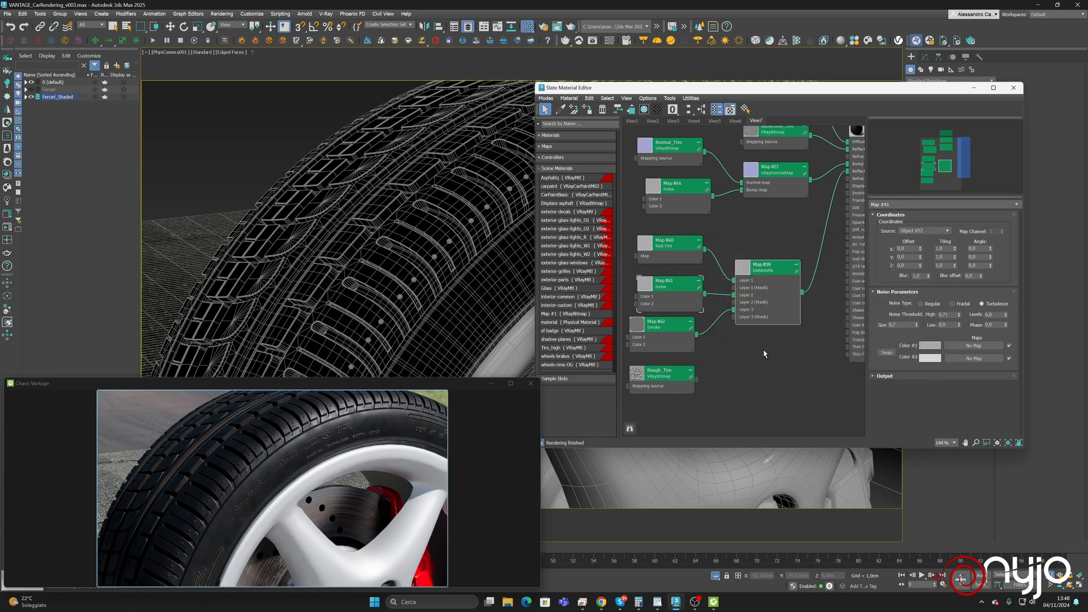
Set Layer 3 of the Composite map to Normal blending at 100 opacity
double_click(778, 278)
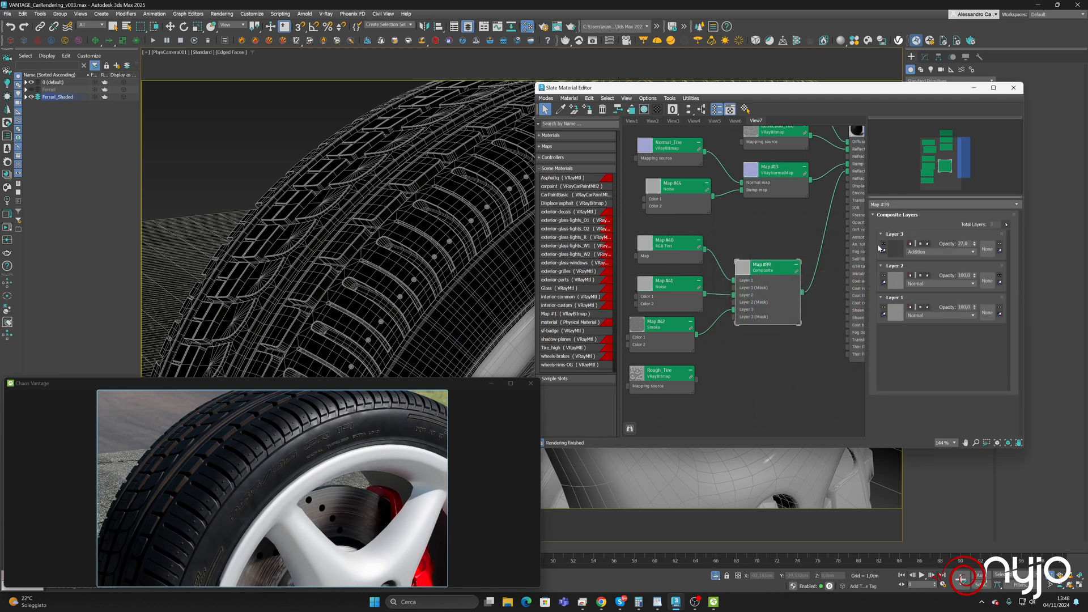
click(910, 252)
click(924, 258)
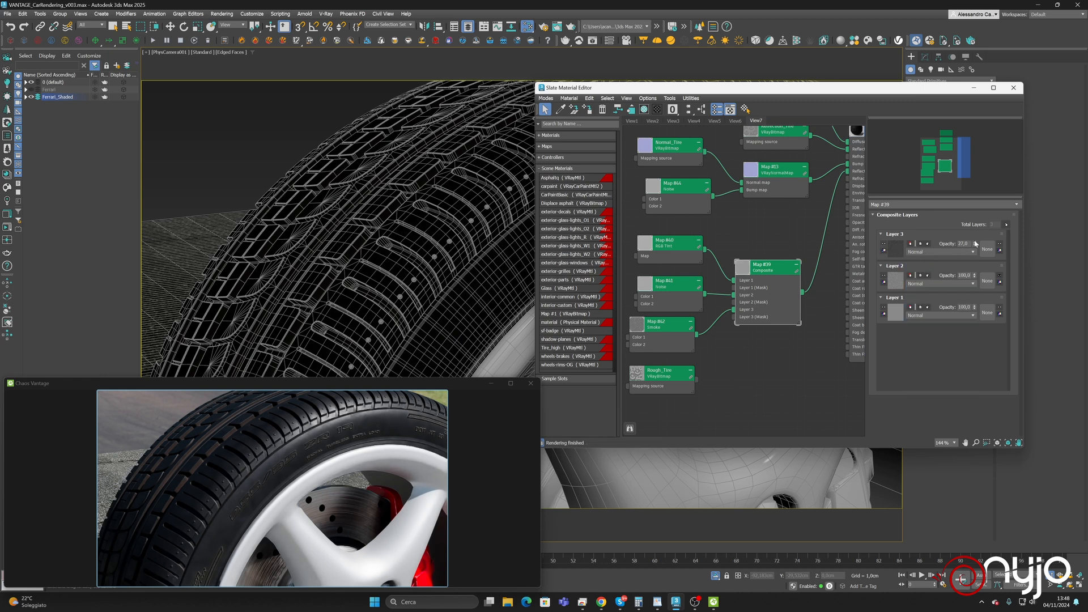
drag(975, 243, 970, 190)
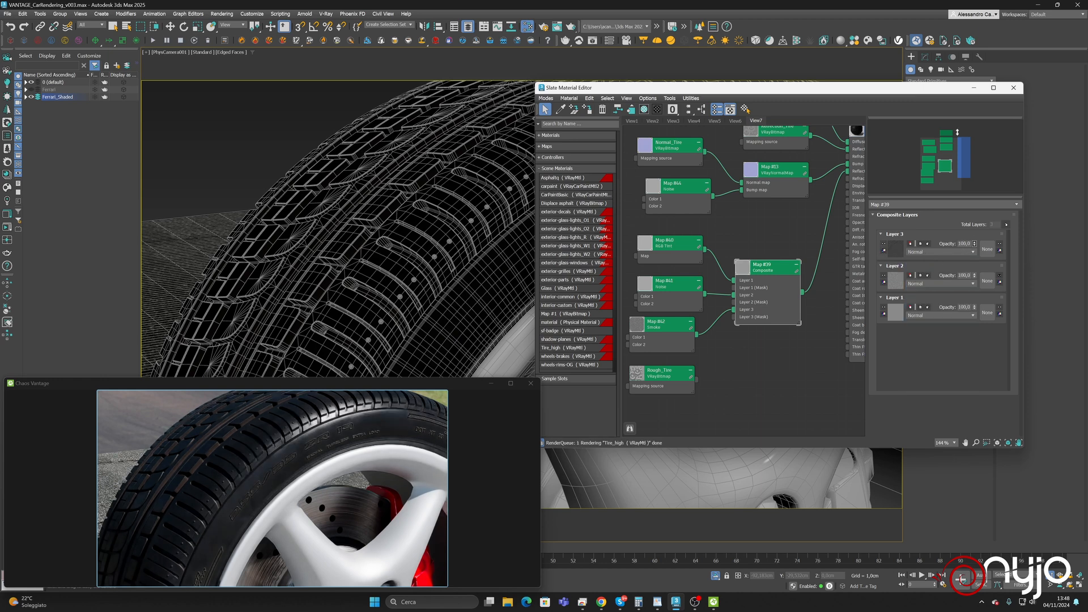
In the Layer 3 Smoke map, set Color 1 to dark grey value 50 and Color 2 to light grey value 229
click(898, 250)
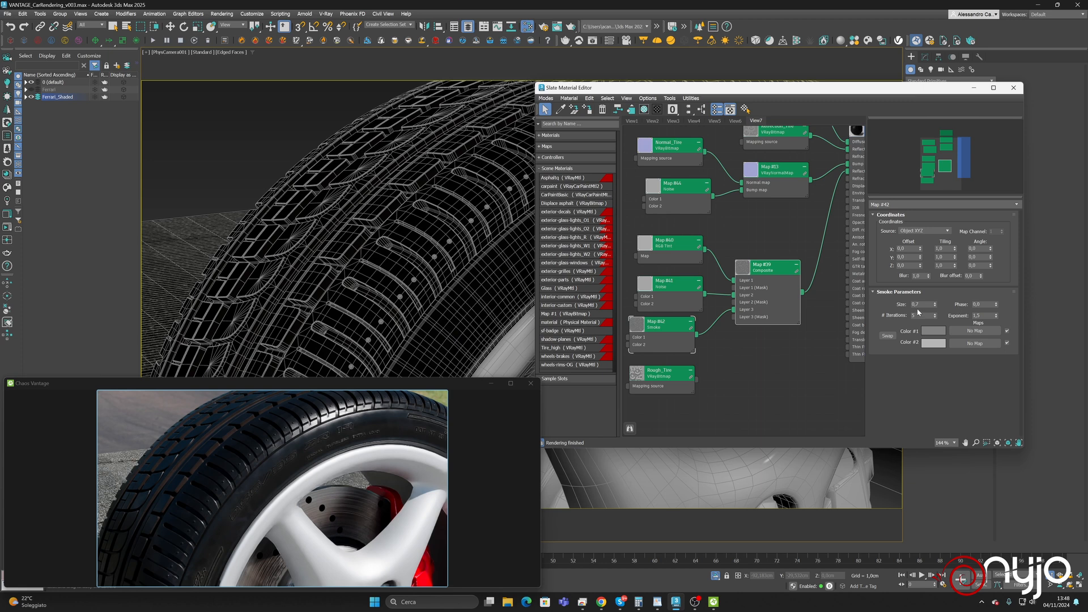
click(931, 333)
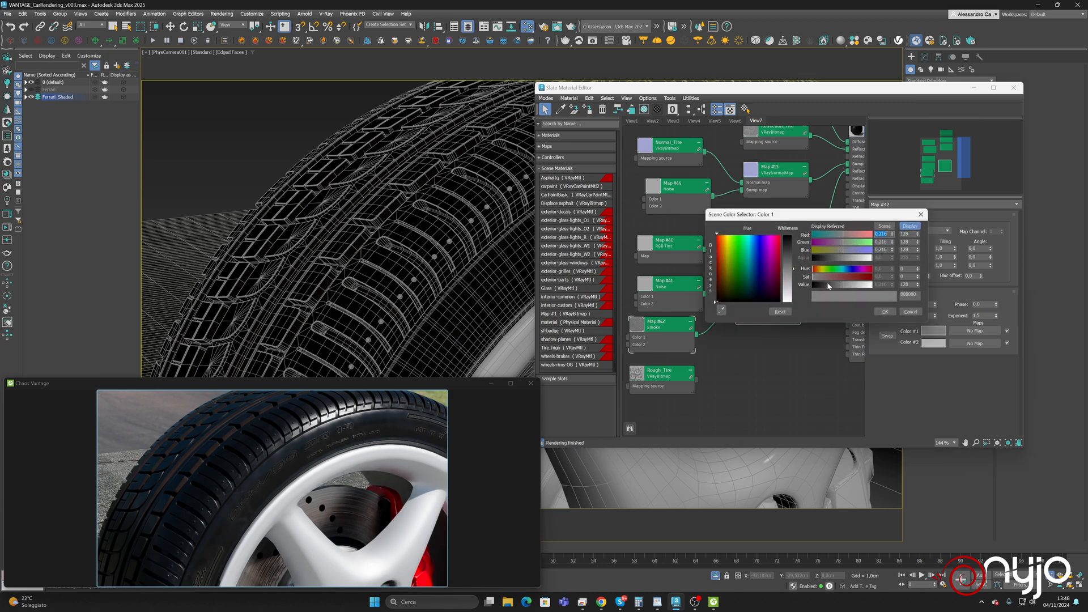
drag(828, 286, 824, 285)
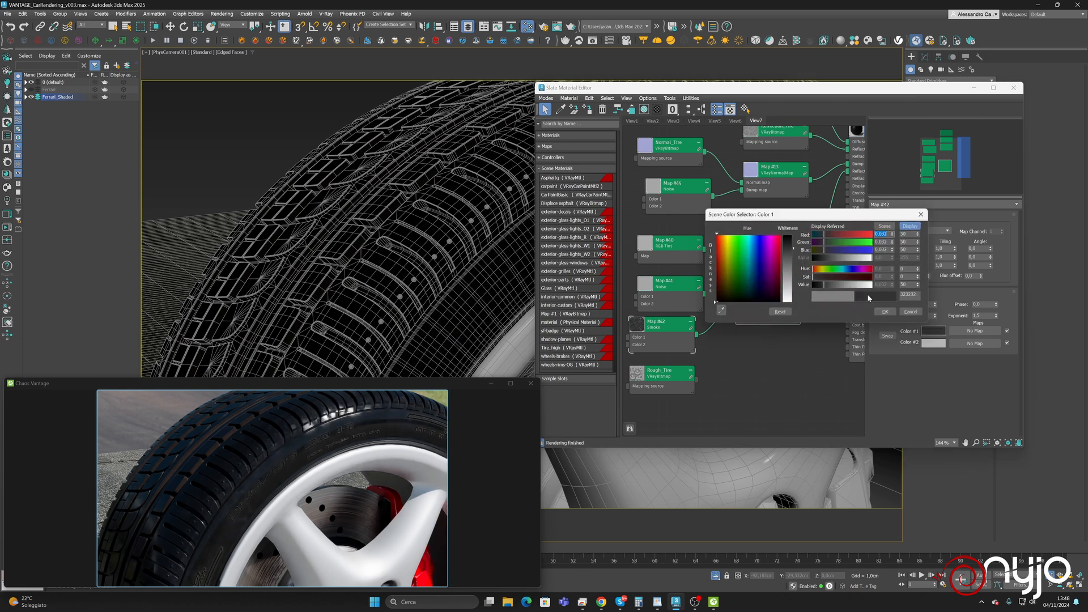
click(885, 311)
click(933, 342)
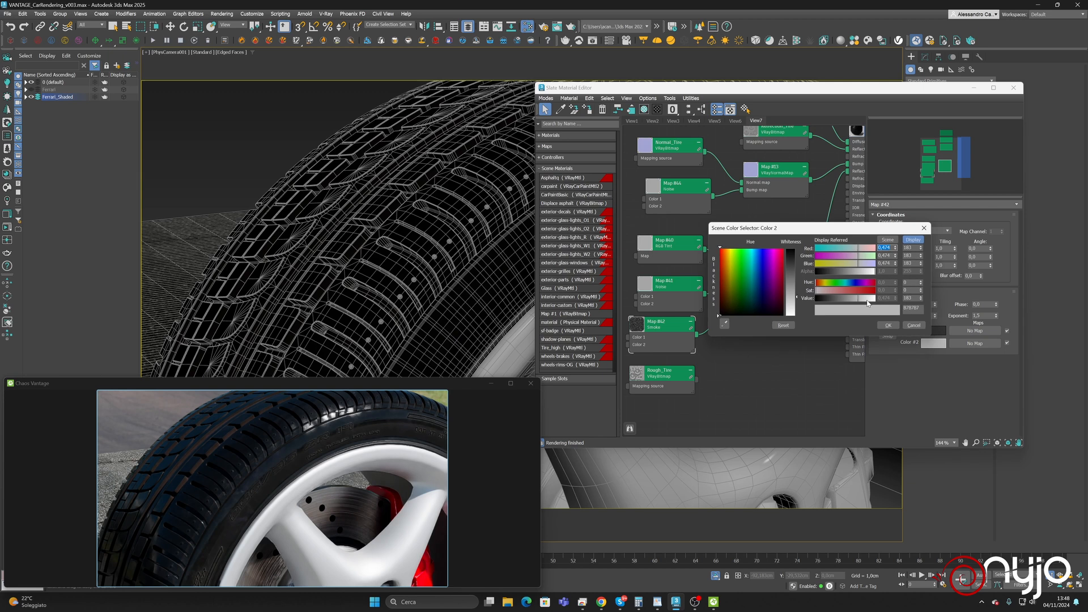
drag(868, 302, 871, 300)
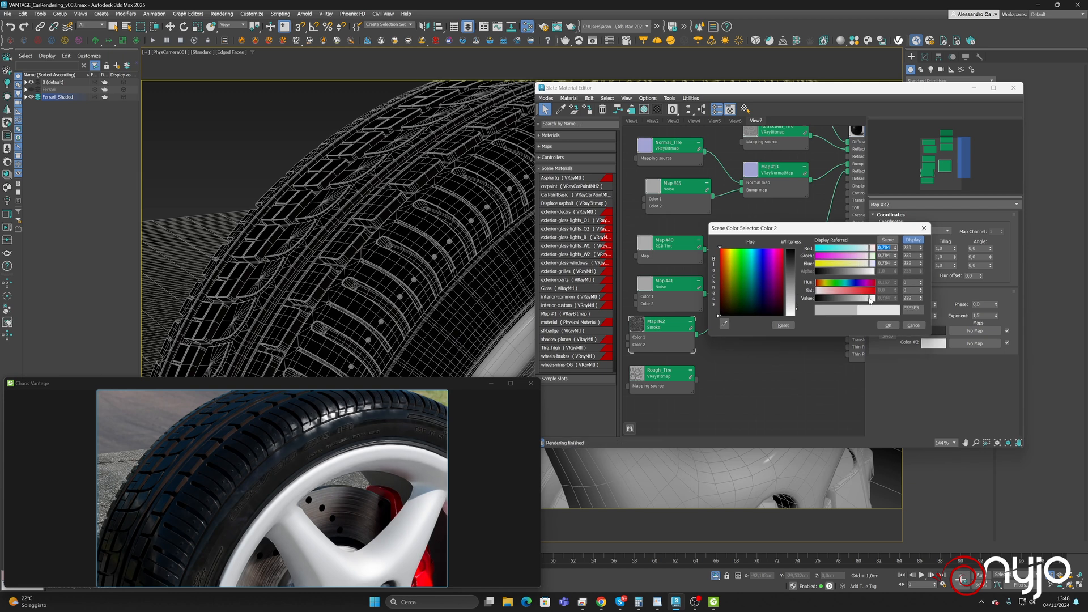
click(889, 326)
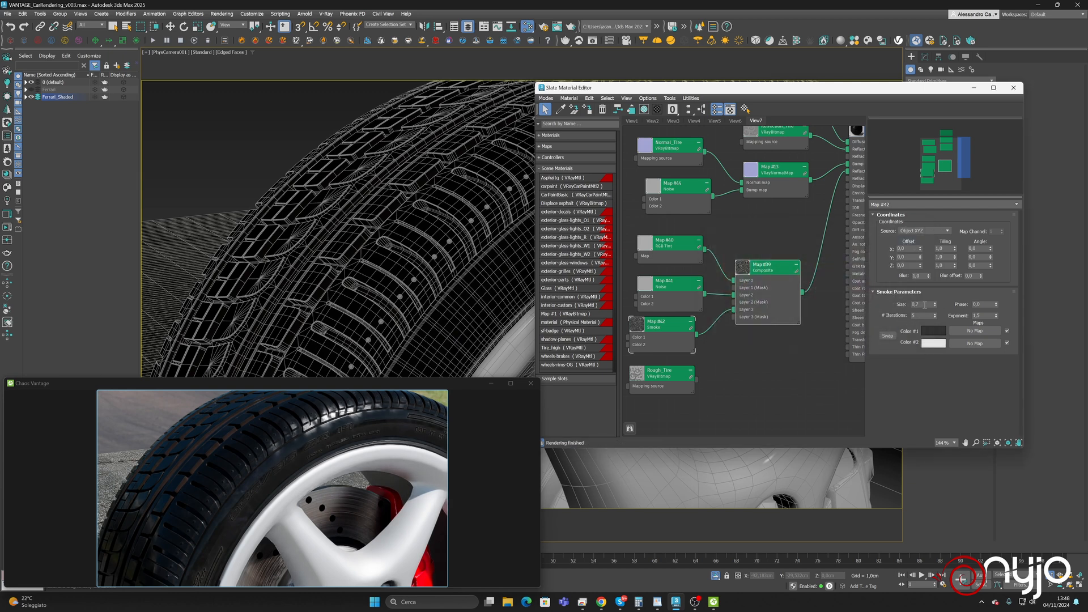
Set the Layer 3 Smoke map's size to 0.2 after trying 0.3
double_click(924, 304)
text(0,3)
key(Return)
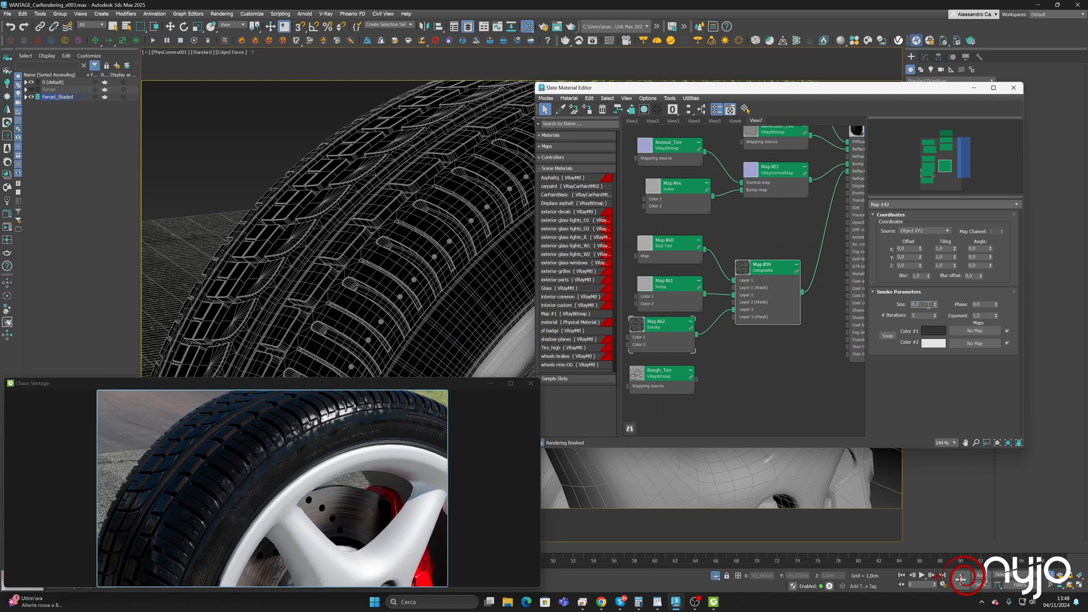
text(0,2)
key(Return)
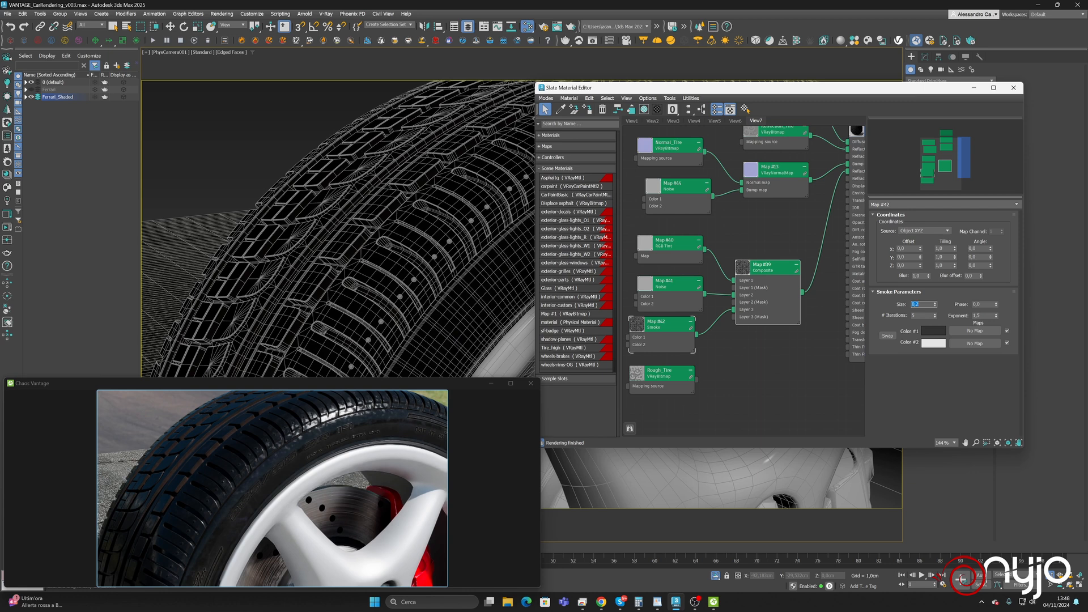
Try Layer 3 opacities of 10, 30 and 50 in the Composite map and settle on 20
double_click(775, 266)
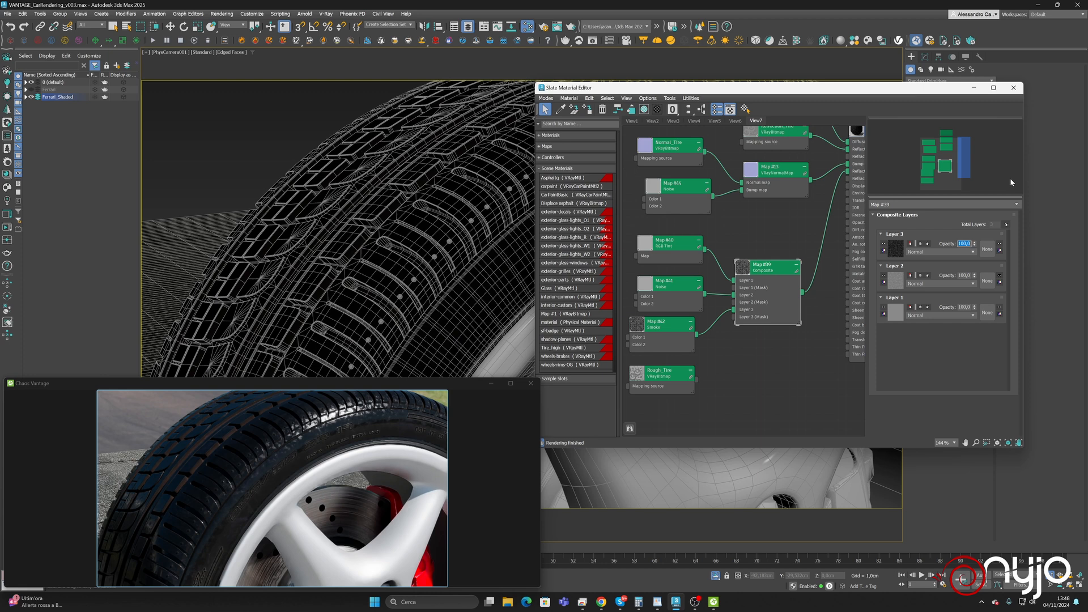
text(10)
key(Return)
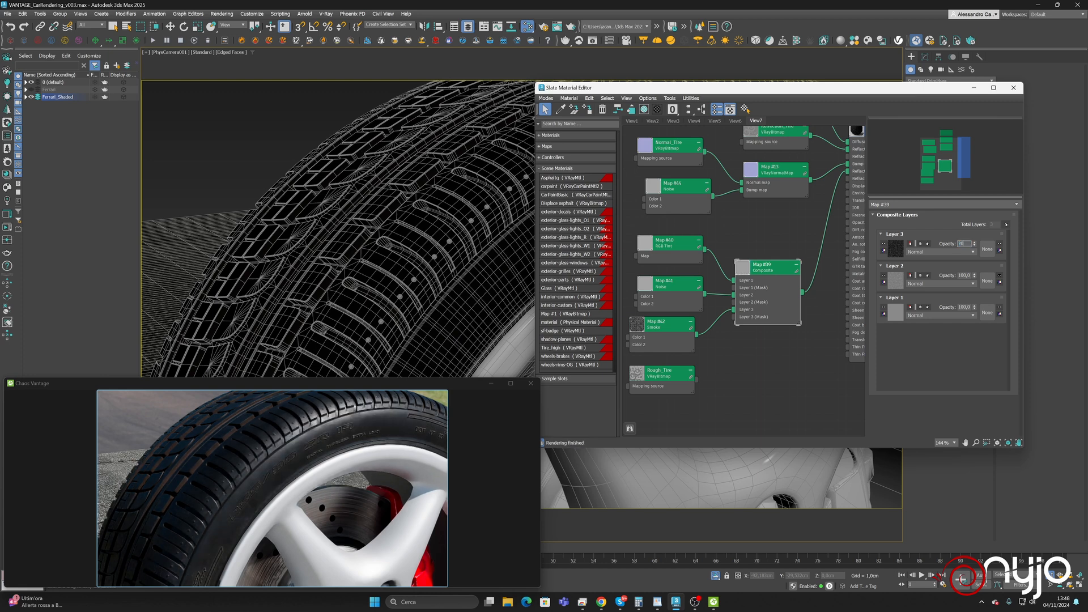
key(Return)
text(30)
key(Return)
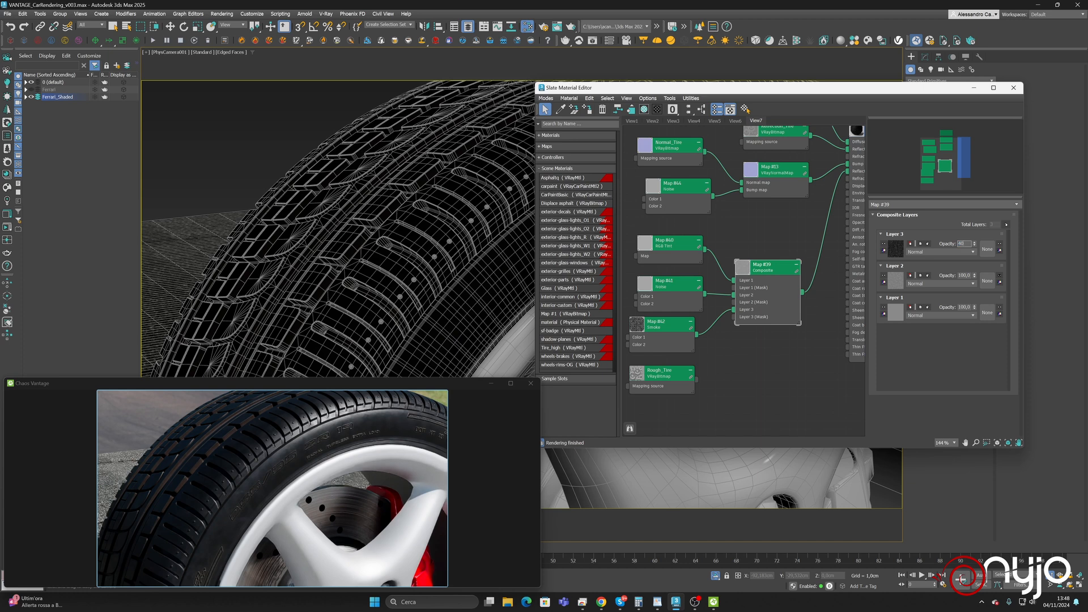
key(Return)
text(50)
key(Return)
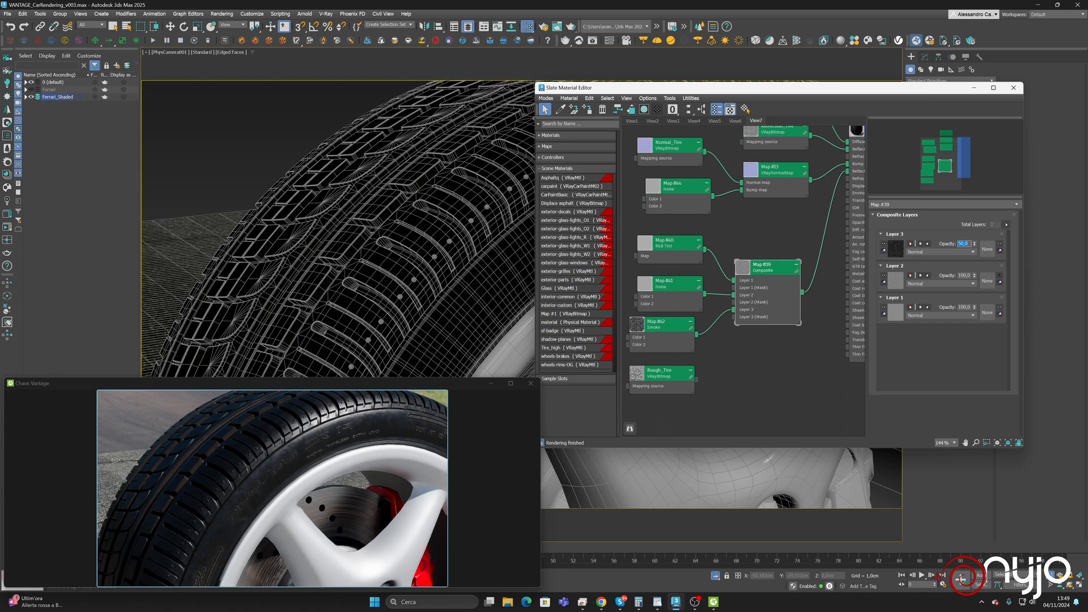
text(20)
key(Return)
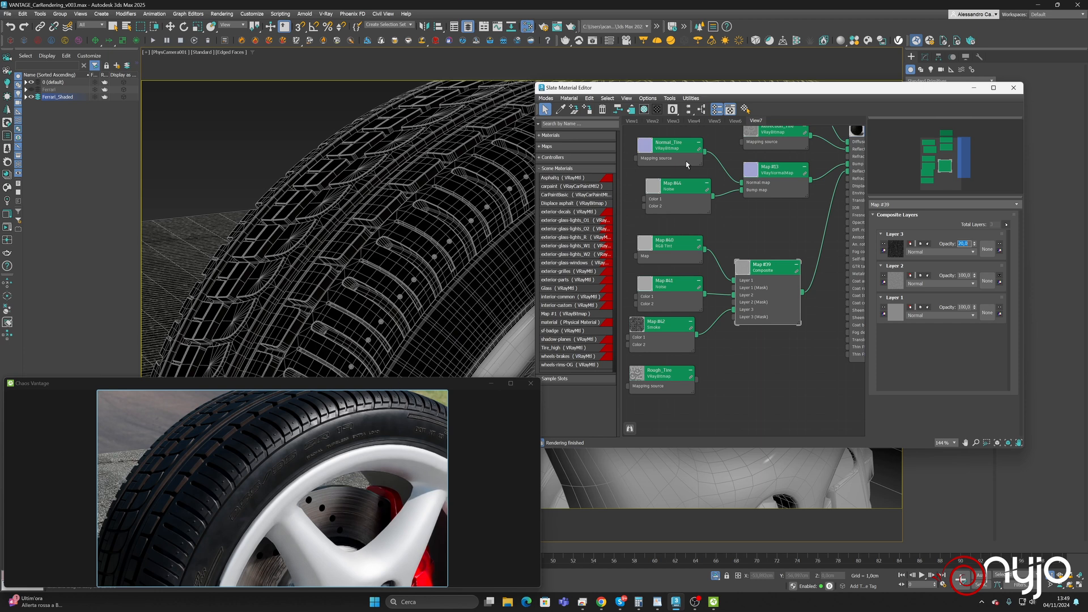
Add a fourth layer to the Composite map and connect the Rough_Tire bitmap to it
click(767, 272)
click(1006, 225)
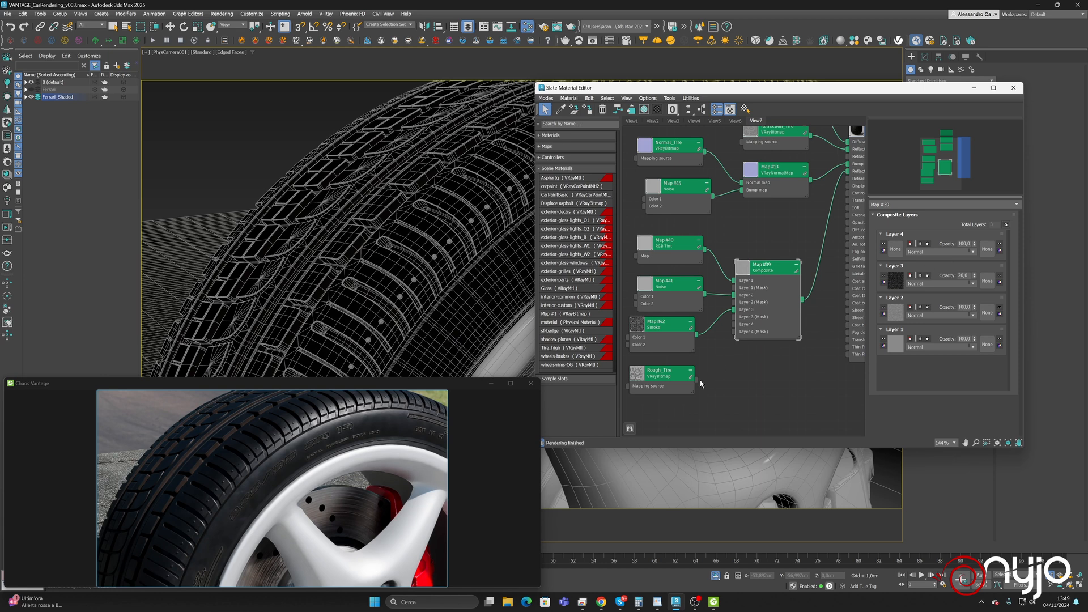
drag(697, 377, 736, 324)
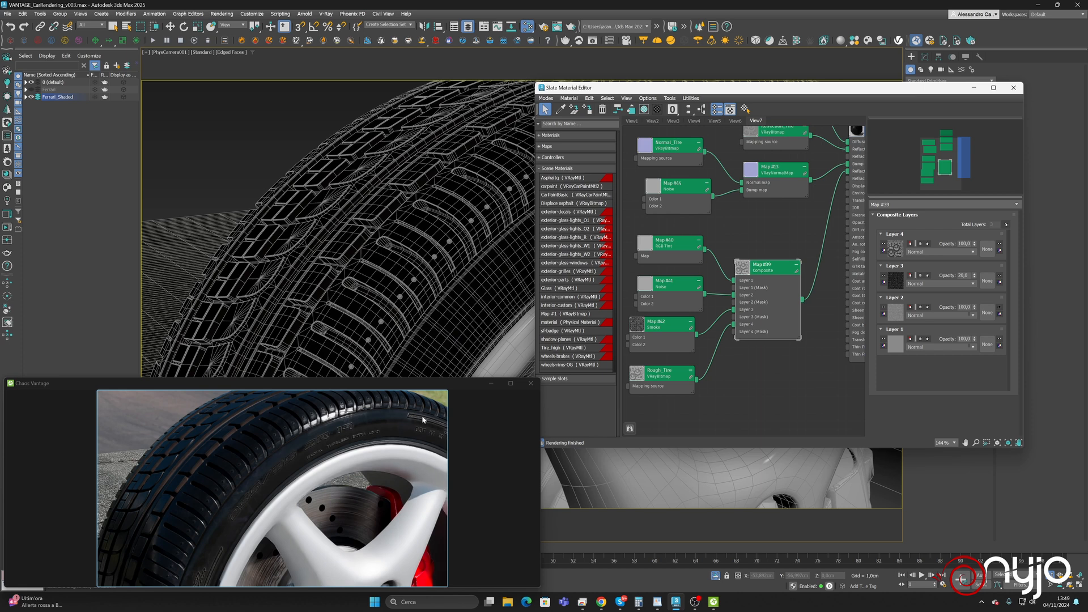
Set the Rough_Tire layer's opacity to 30 in the Composite map after trying lower values
click(963, 244)
text(10)
key(Return)
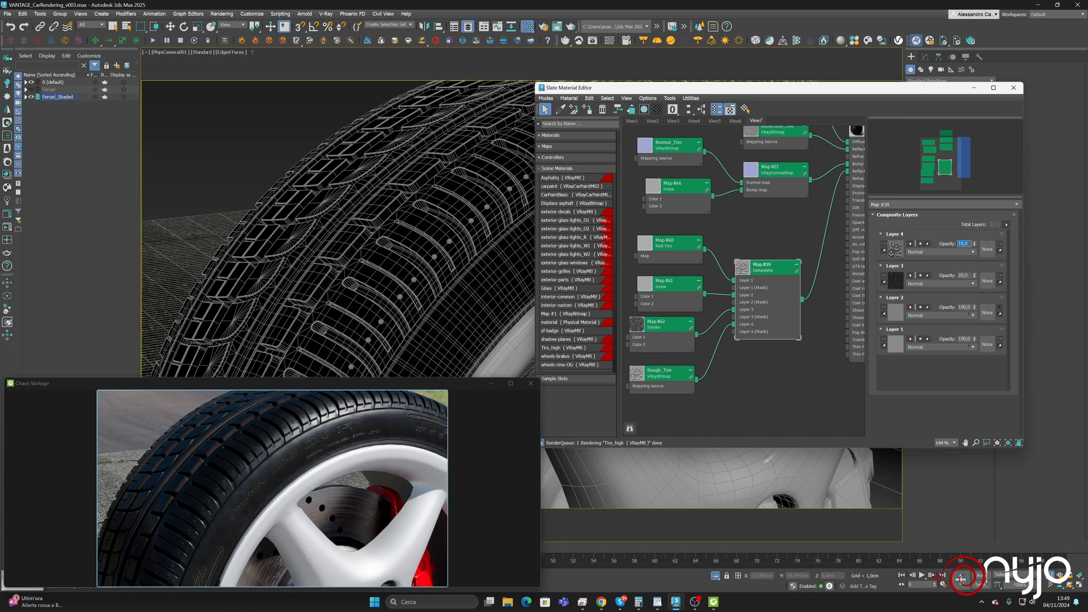
text(2)
key(Return)
text(30)
key(Return)
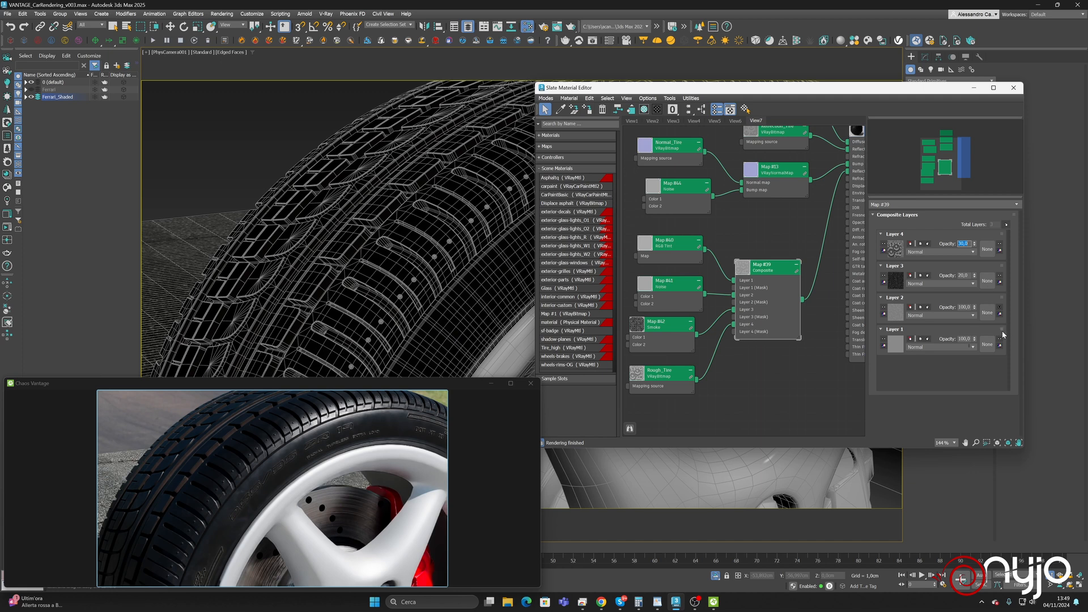
Move the RGB Tint layer from Layer 1 to the top of the Composite map and set its blending to Addition
drag(1001, 330, 1001, 234)
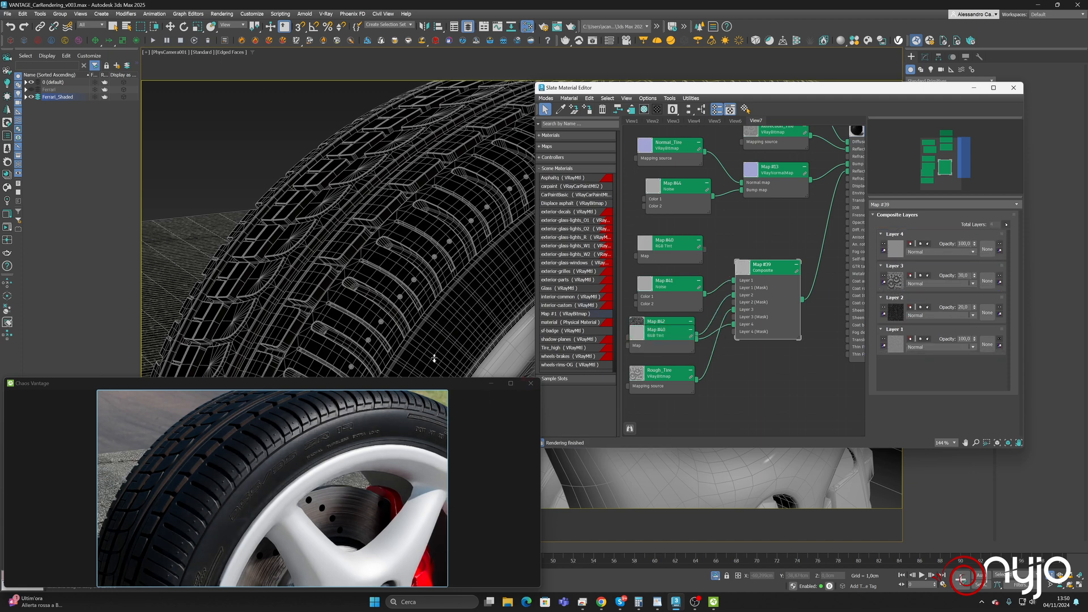
click(908, 251)
click(924, 273)
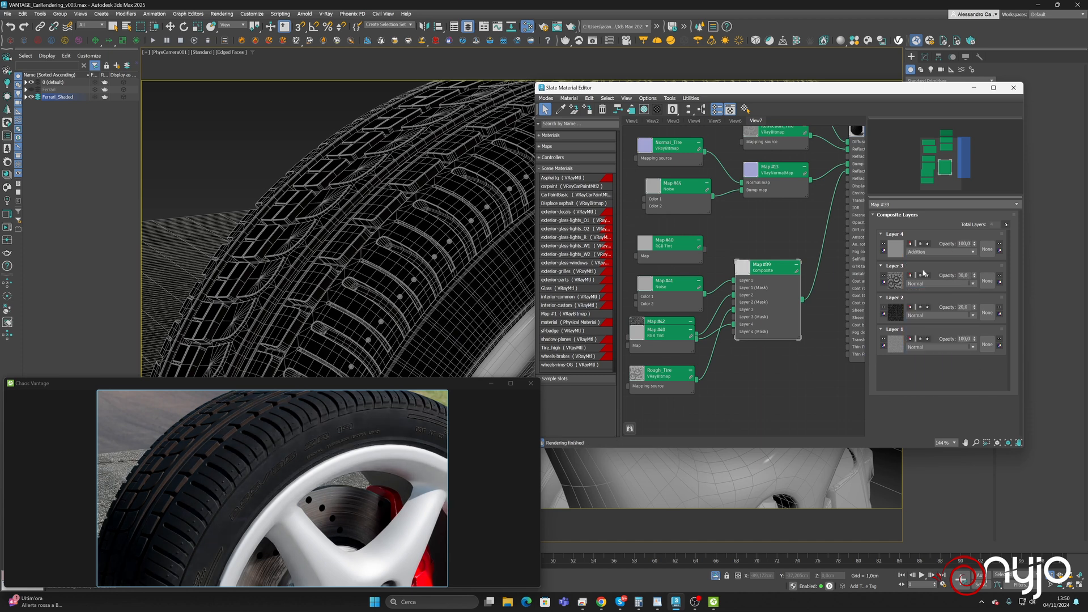
Set the RGB Tint layer's opacity to 45 after trying 50 and 40
double_click(965, 244)
text(50)
key(Return)
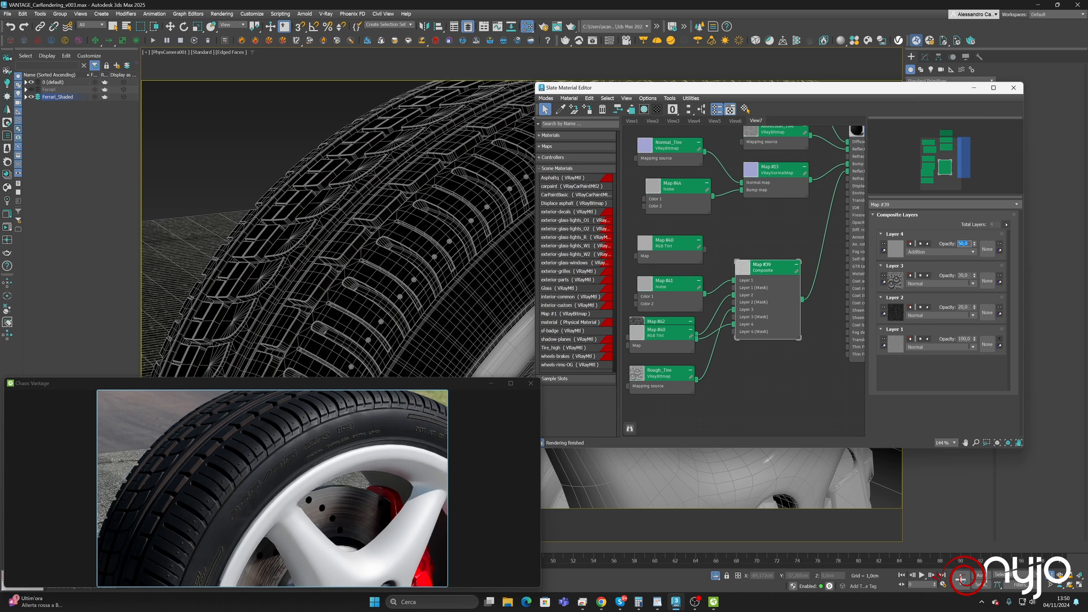
key(Return)
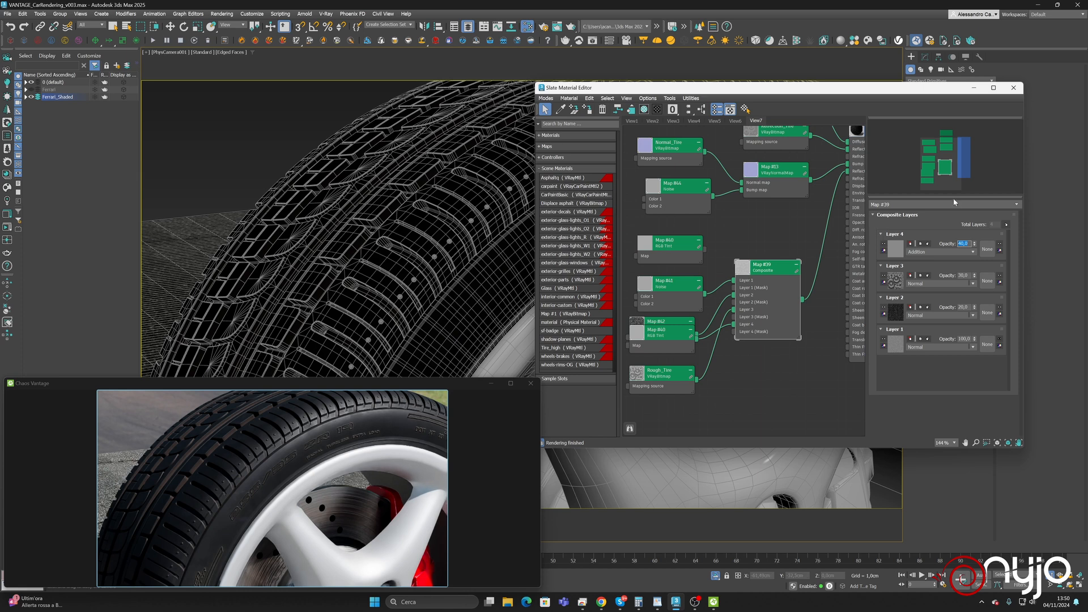
key(Return)
Switch to the Poly Haven Granular Concrete page in Chrome and show the downloaded granular_concrete_4k.zip in its folder
click(602, 602)
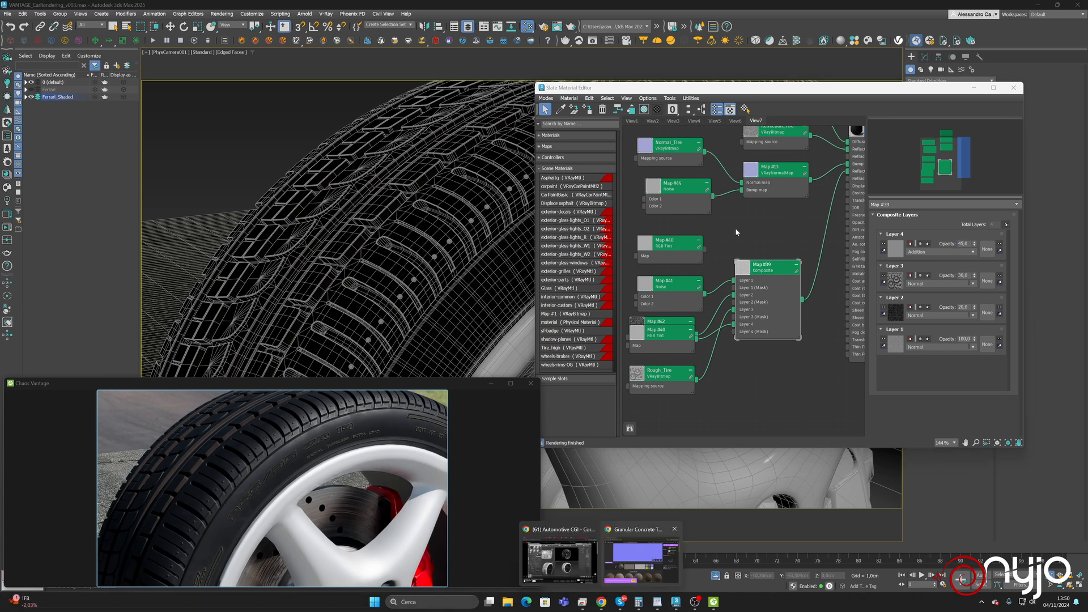
click(658, 542)
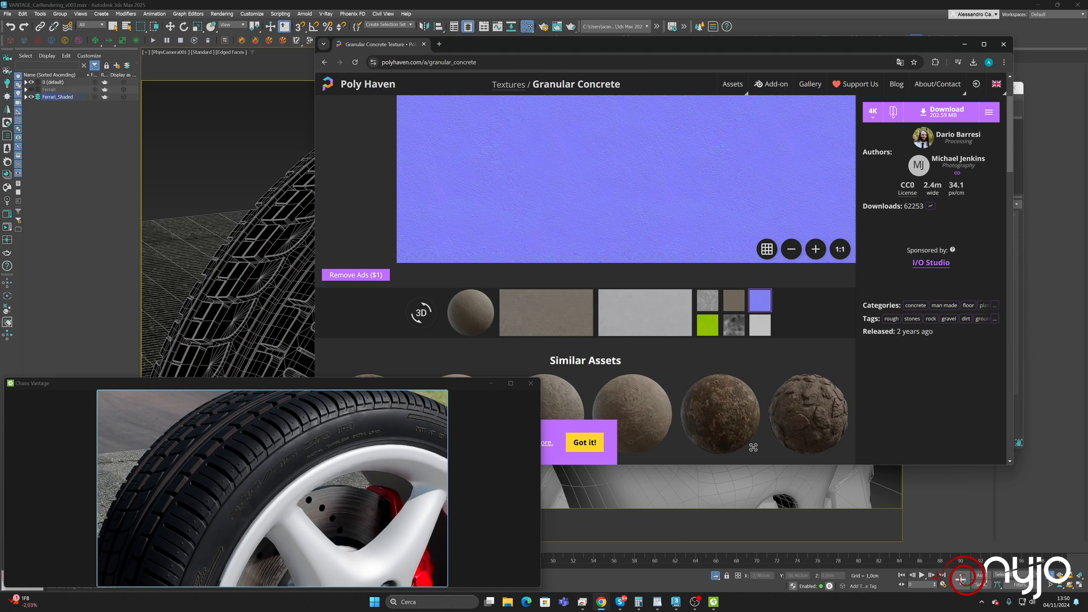
click(712, 45)
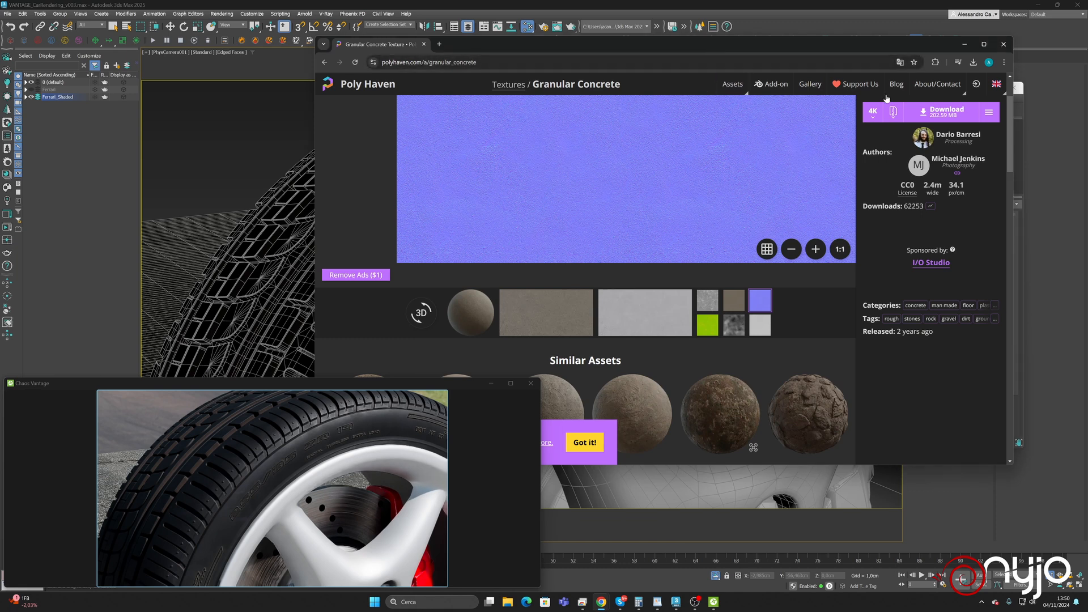
click(973, 62)
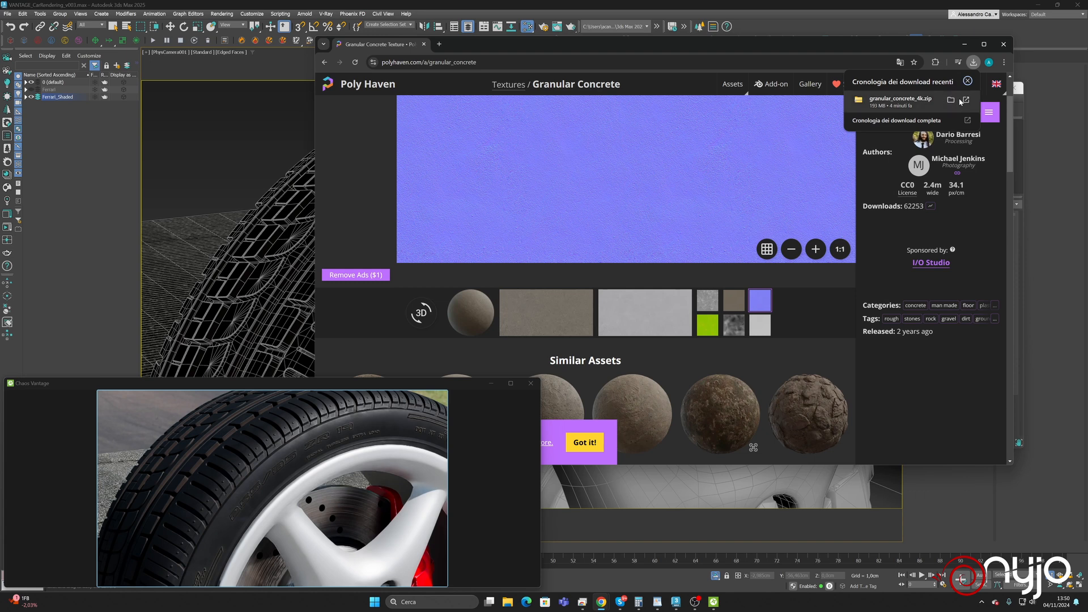
click(951, 100)
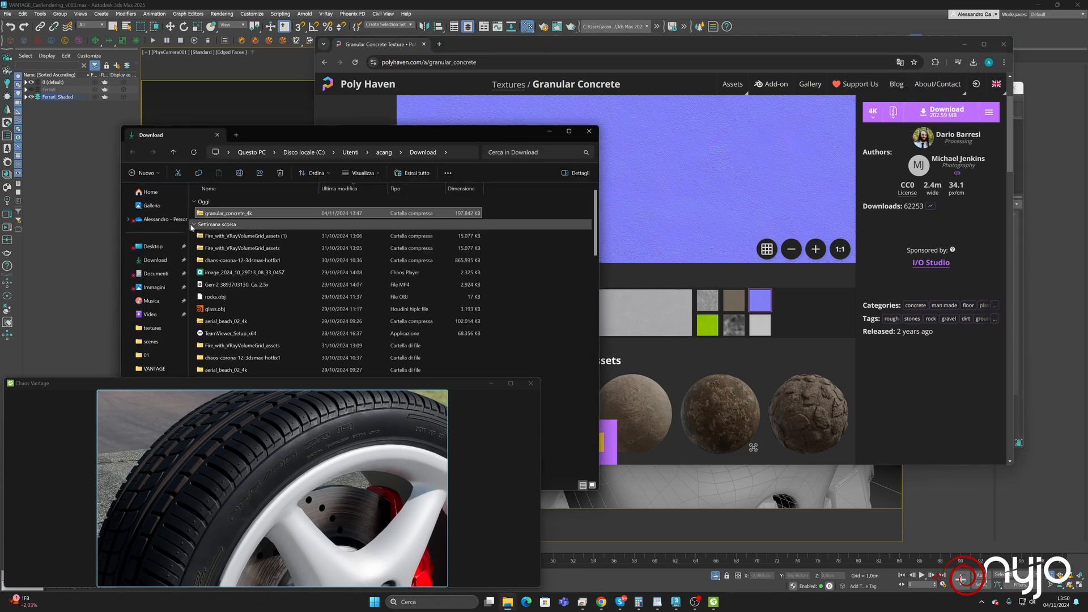
Extract the granular_concrete_4k archive into its own folder in Downloads using WinRAR
right_click(216, 214)
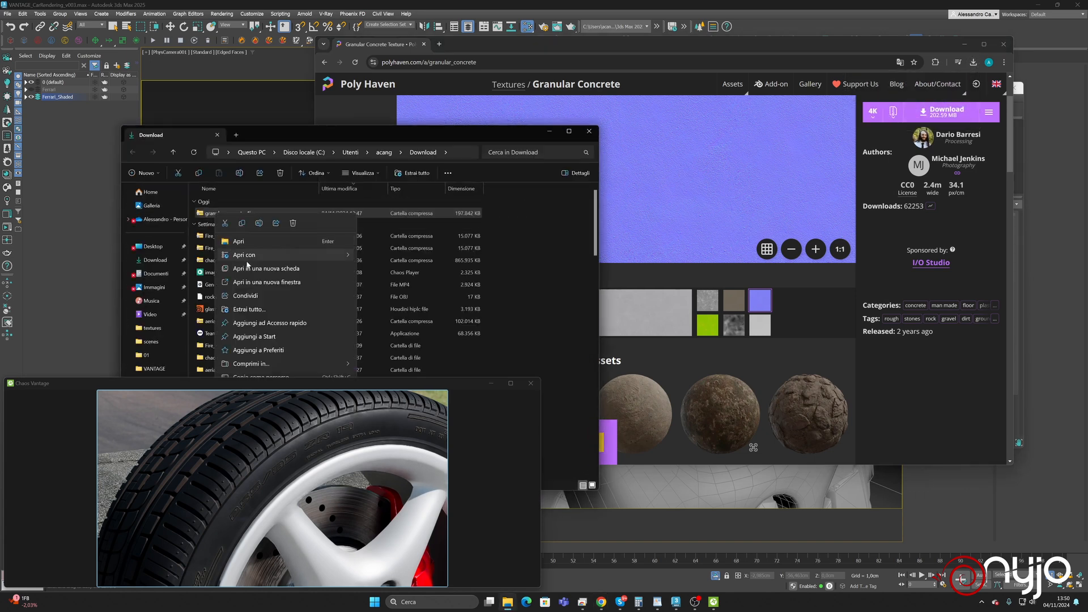
drag(363, 138, 762, 72)
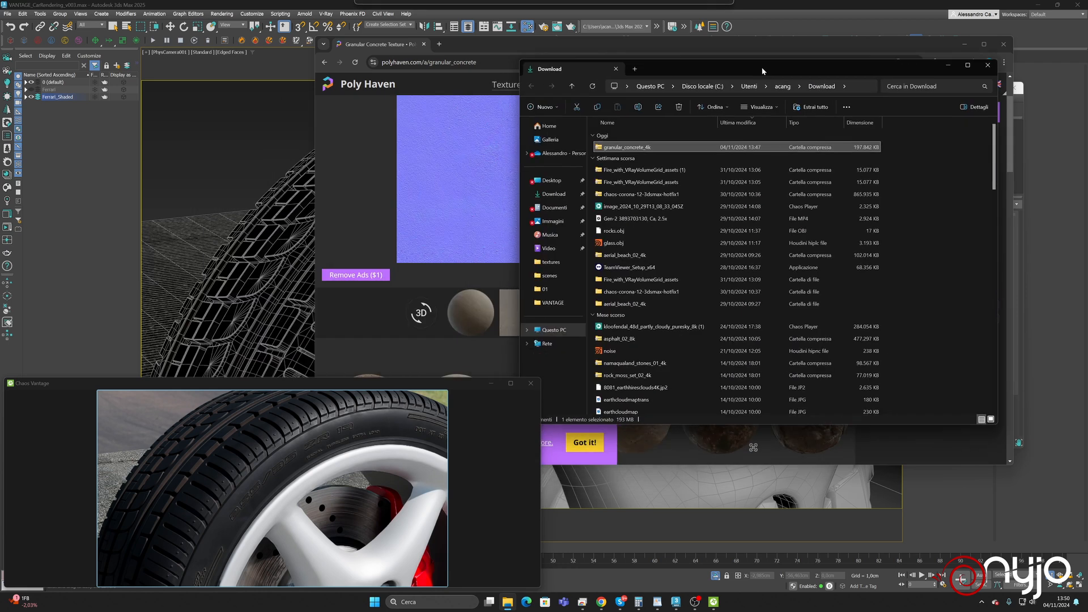
right_click(640, 148)
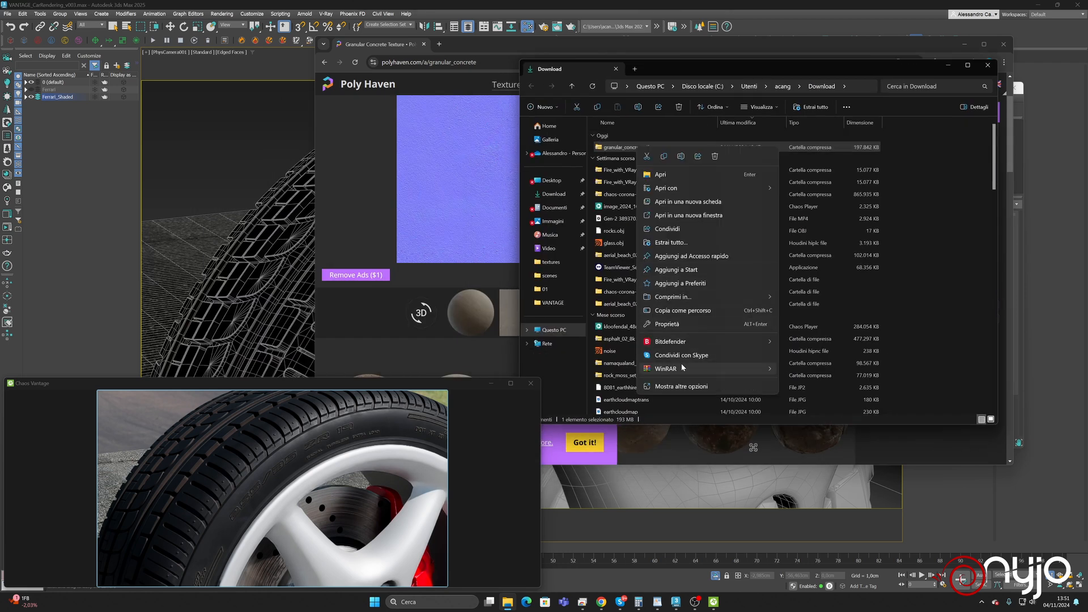
mouse_move(666, 368)
click(831, 396)
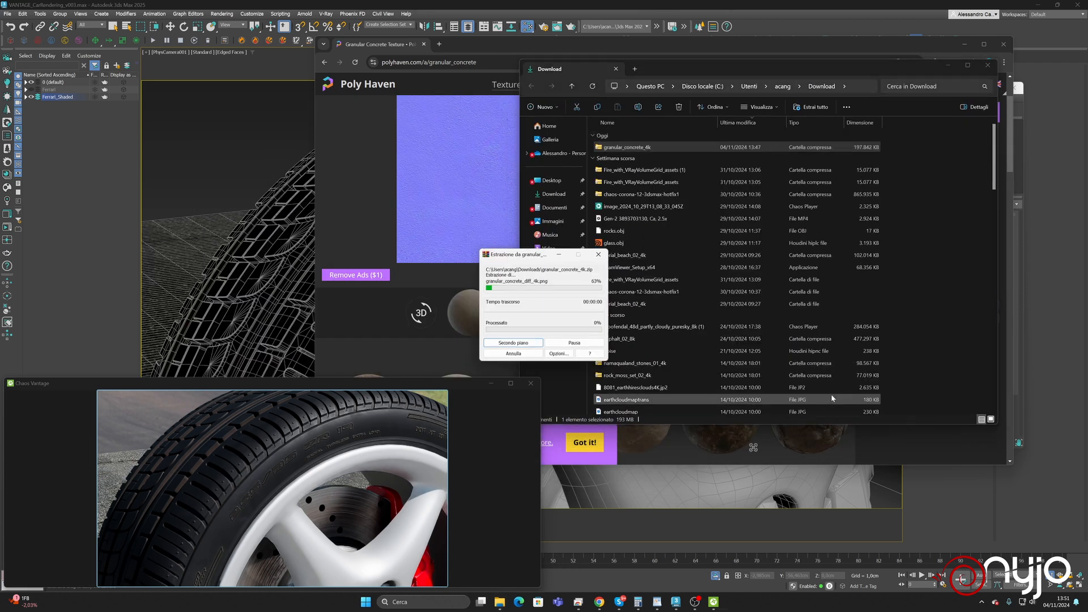
Copy the granular_concrete_rough_4k file from the extracted granular_concrete_4k textures folder
double_click(630, 159)
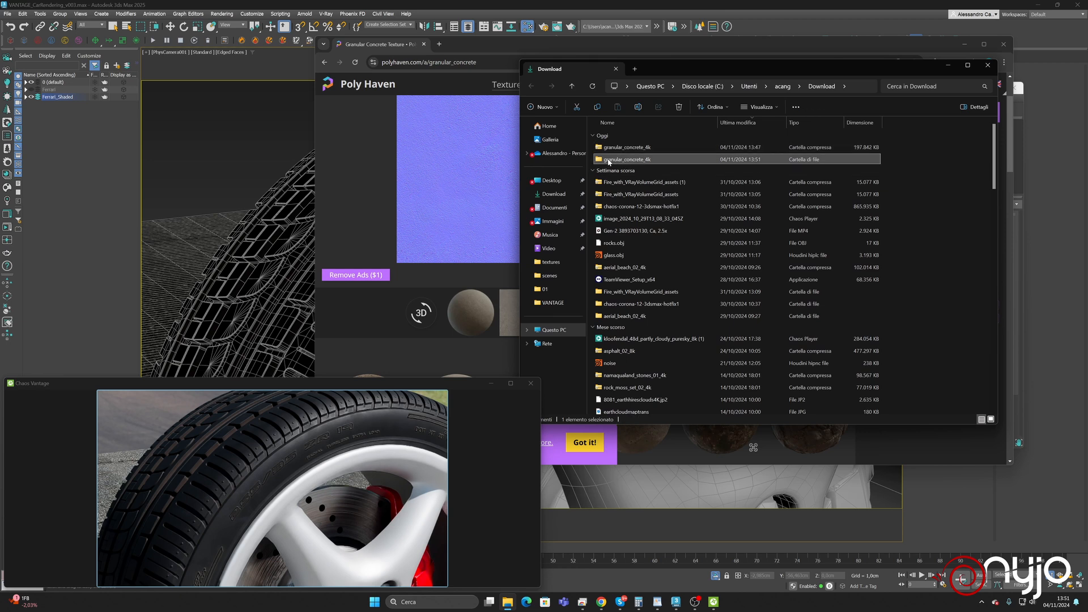
double_click(627, 151)
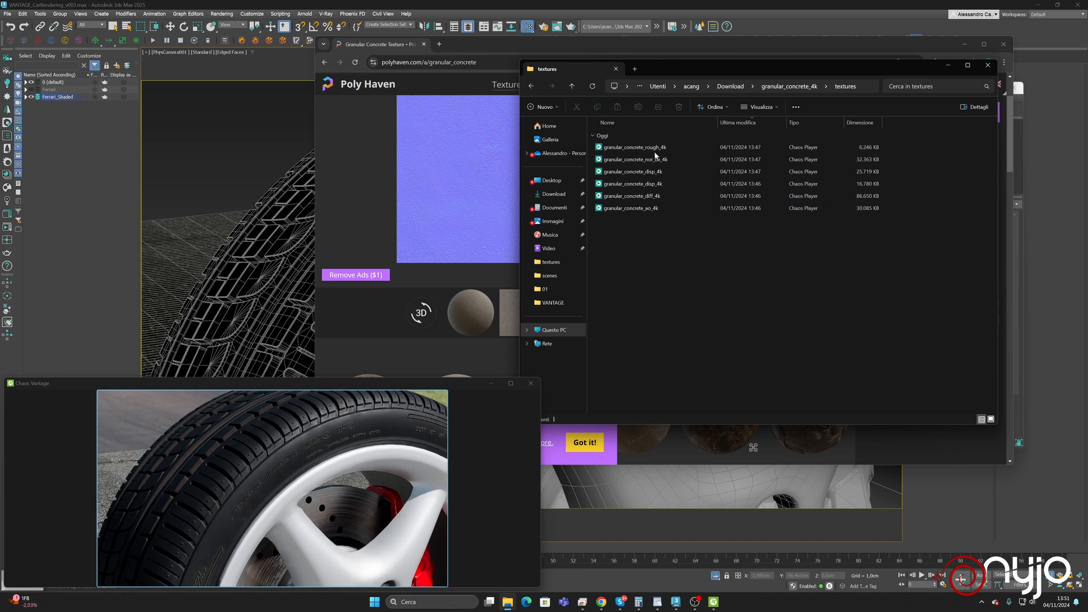
right_click(655, 149)
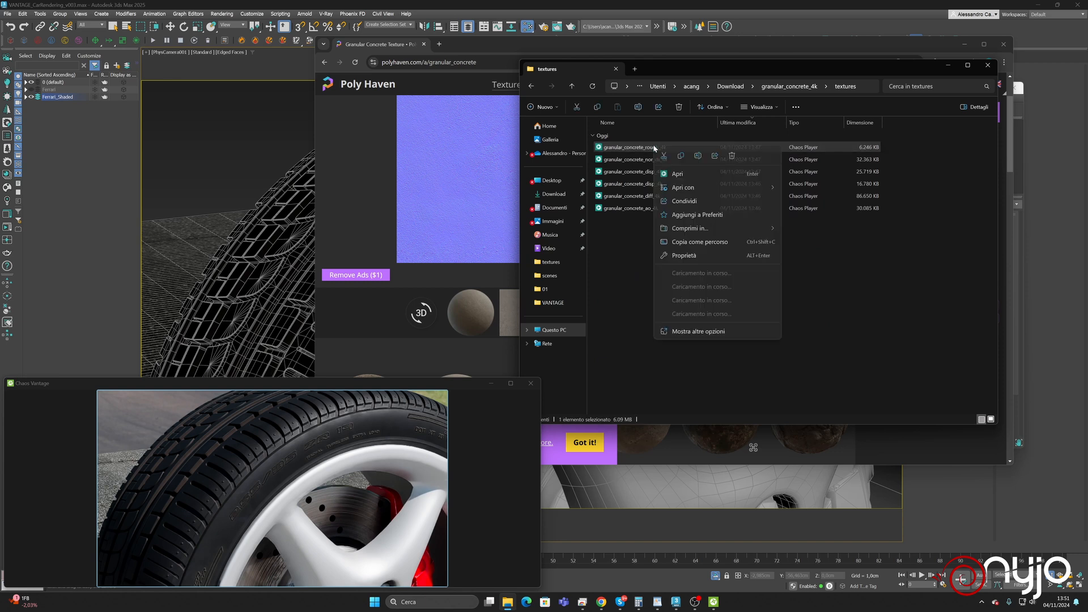
click(682, 156)
Paste the copied roughness map into the textures folder of WireWheelsClub_96_FER_550_ADV, under VantageSeries_2 in the ALPHA network share's October 2024 content
click(547, 343)
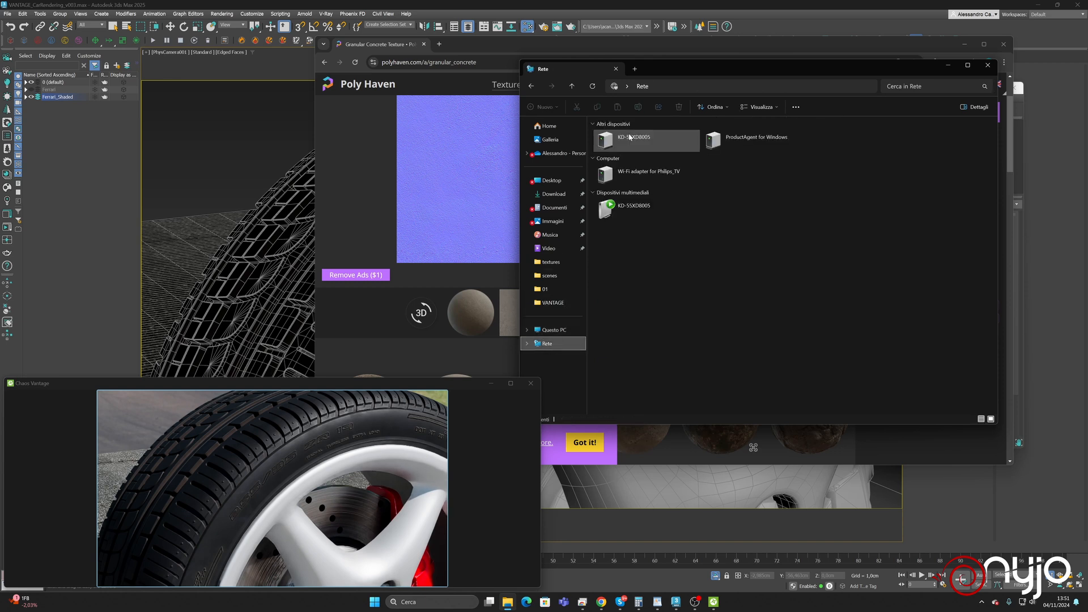
double_click(737, 199)
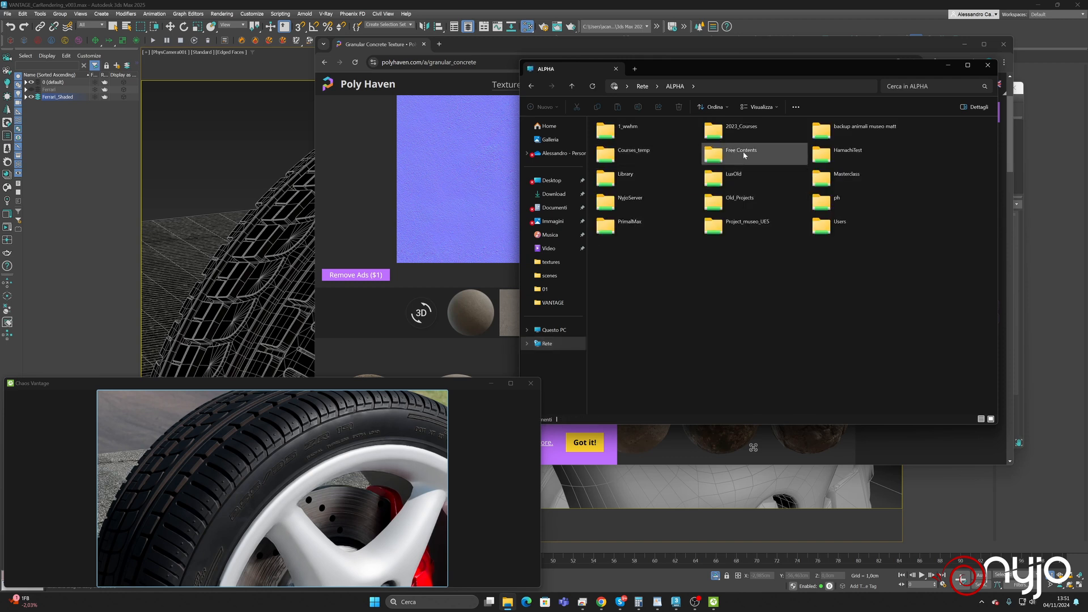
double_click(744, 156)
click(612, 149)
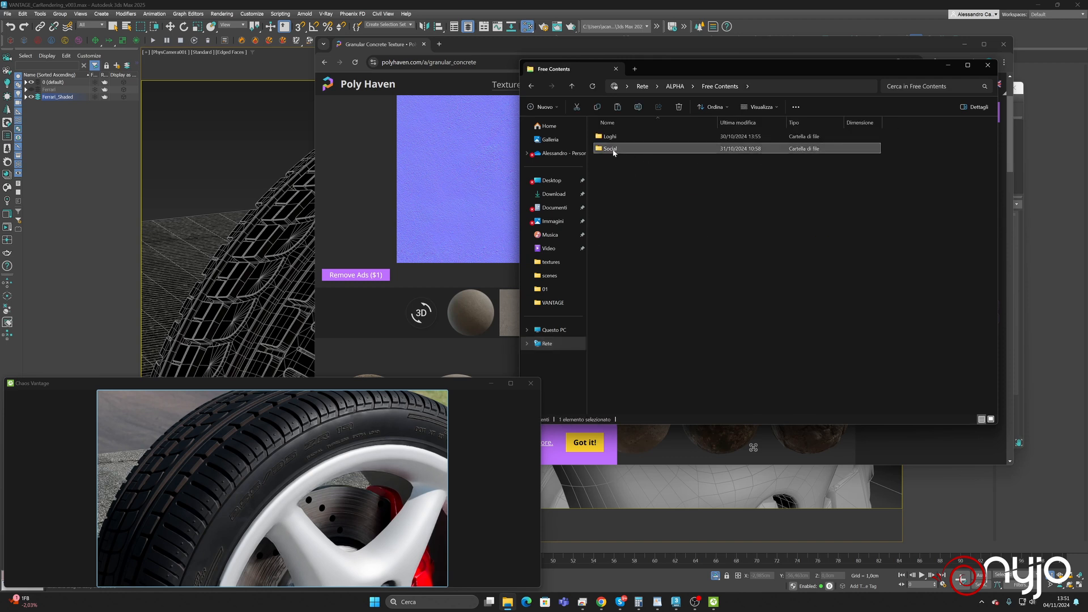
double_click(612, 150)
double_click(611, 137)
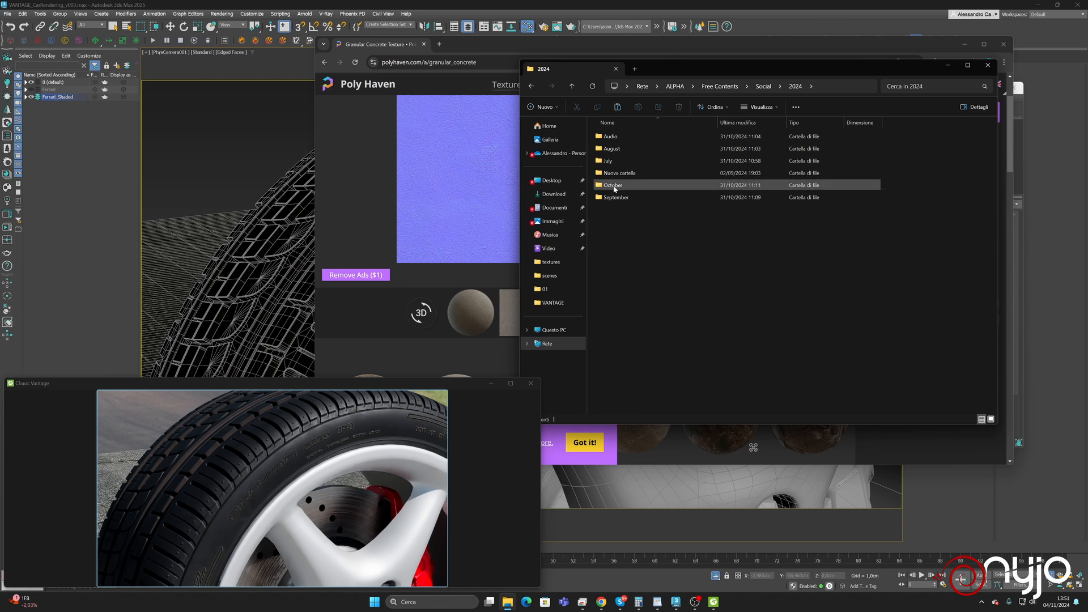
double_click(614, 187)
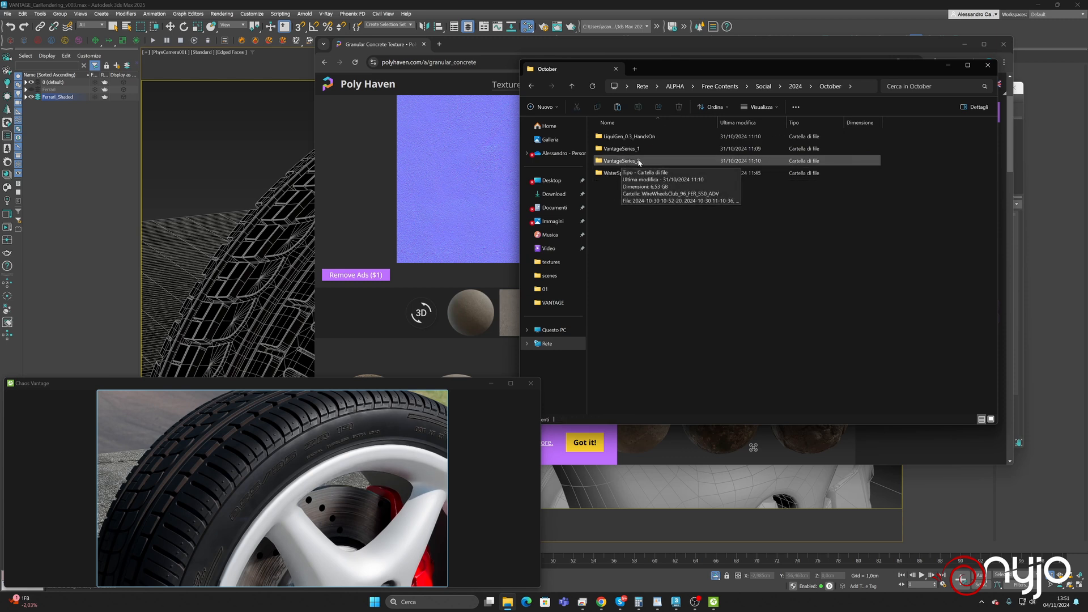
double_click(637, 162)
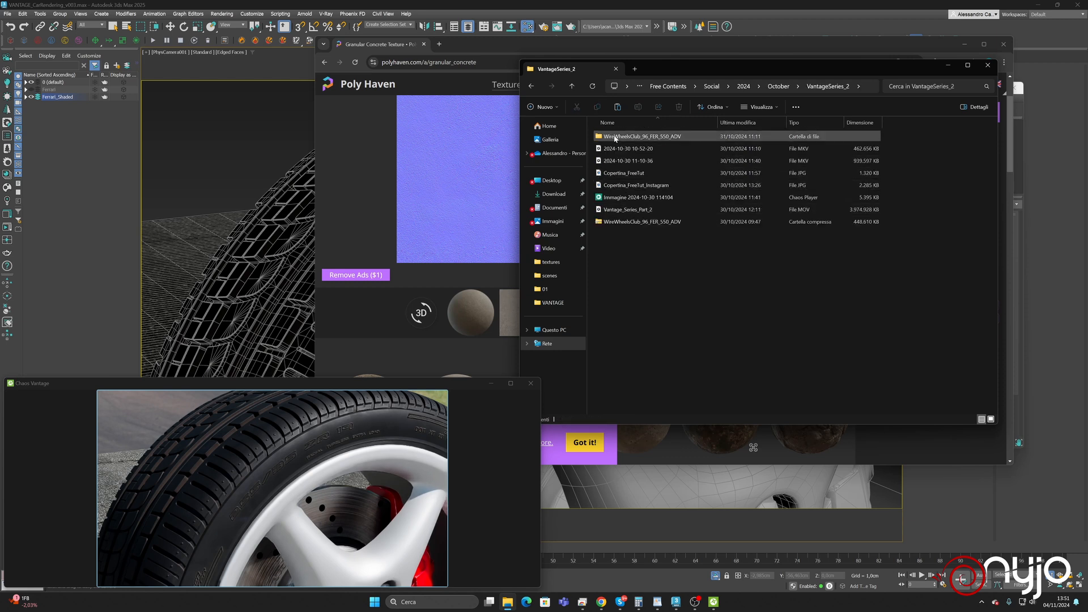
double_click(615, 137)
double_click(615, 185)
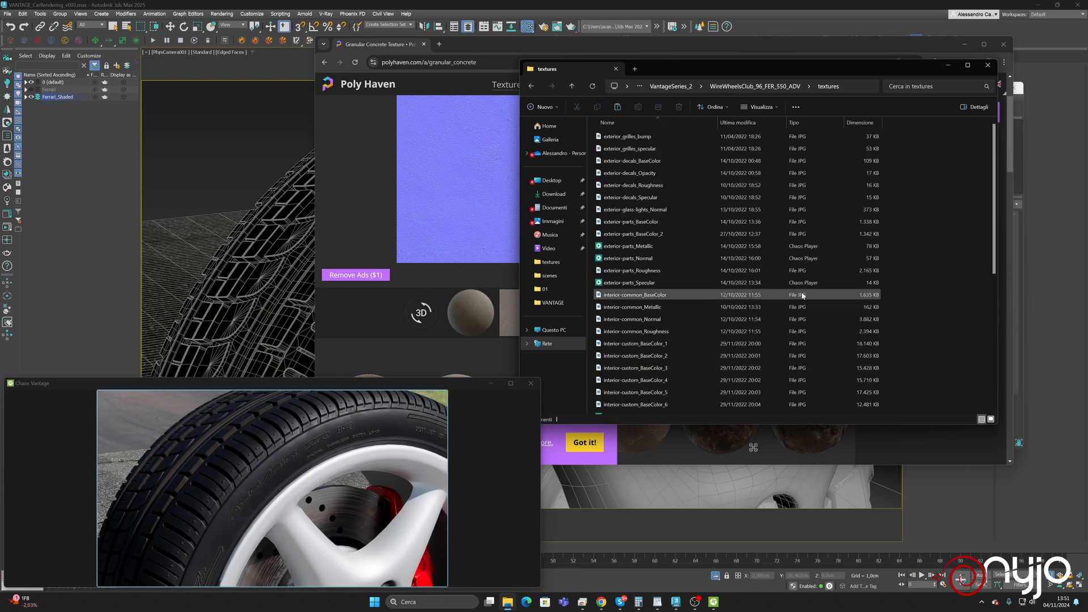
right_click(930, 331)
click(948, 320)
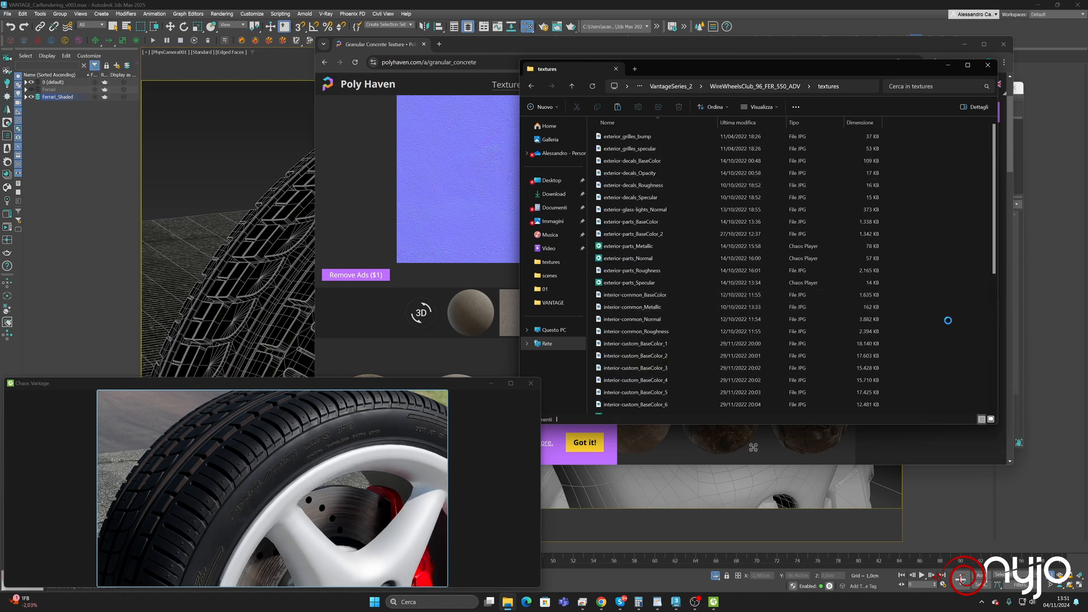
Return to 3ds Max, delete the Noise map feeding the VRayNormalMap's bump input, and reposition the Normal_Tire node
click(400, 29)
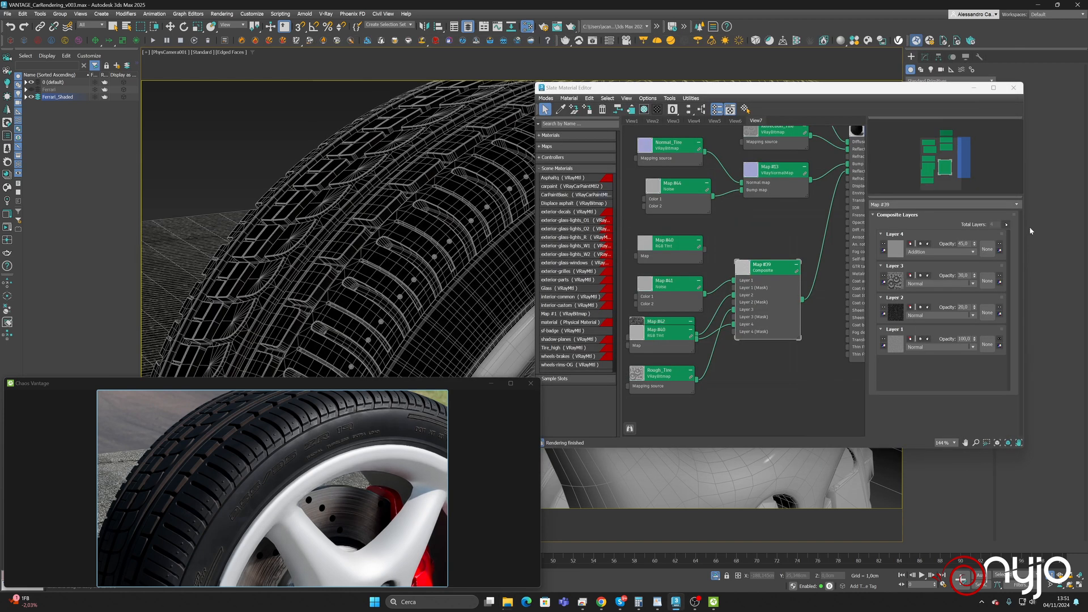
click(703, 204)
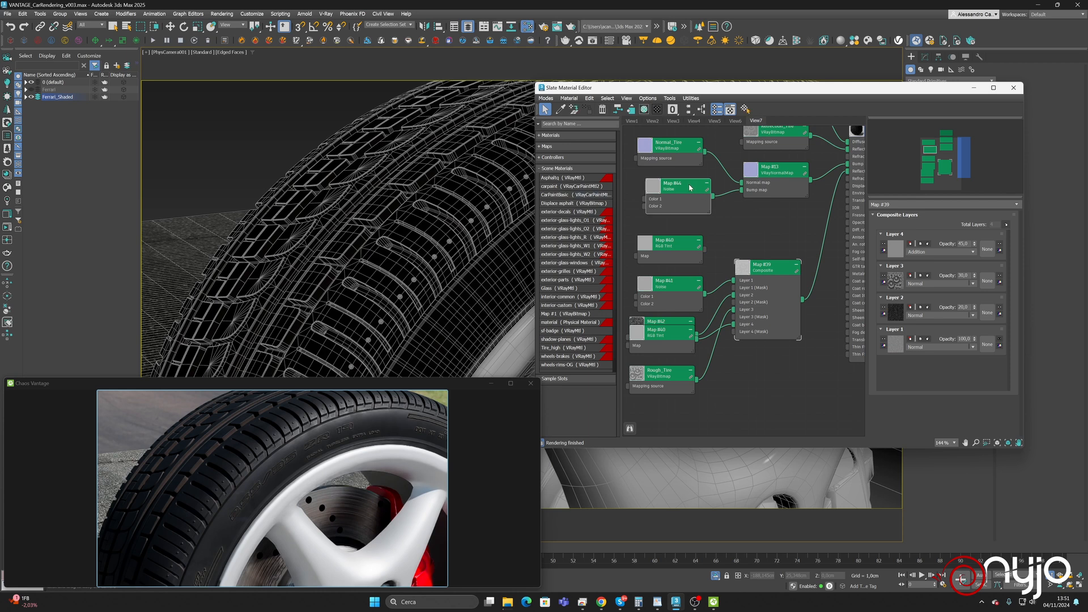
key(Delete)
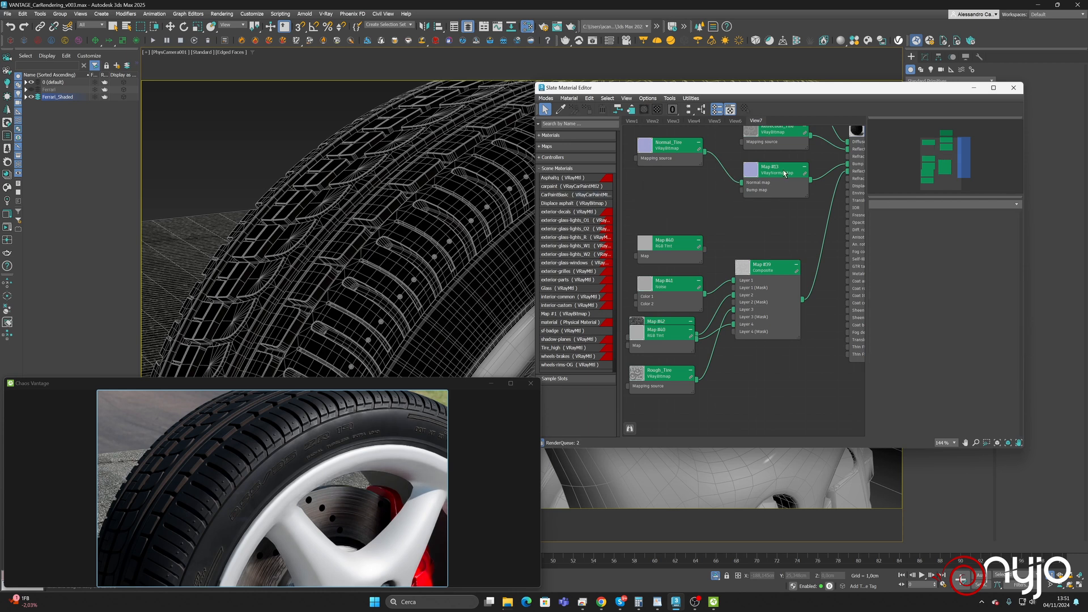
drag(675, 153, 667, 169)
click(771, 169)
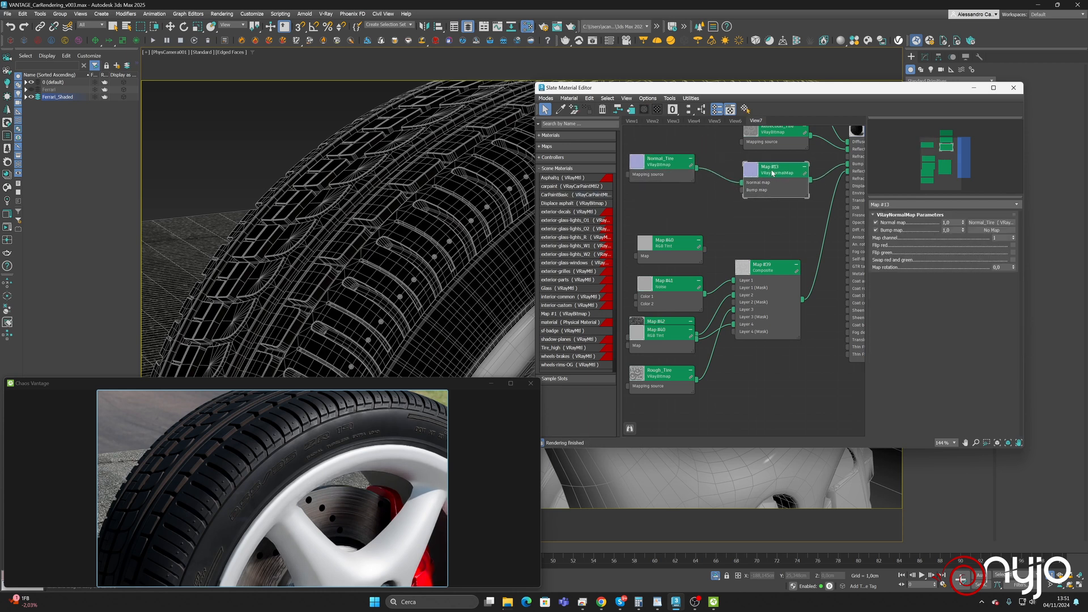
Add a Composite map beneath the Normal_Tire node and connect its output to the VRayNormalMap's Normal map input
right_click(667, 202)
mouse_move(702, 212)
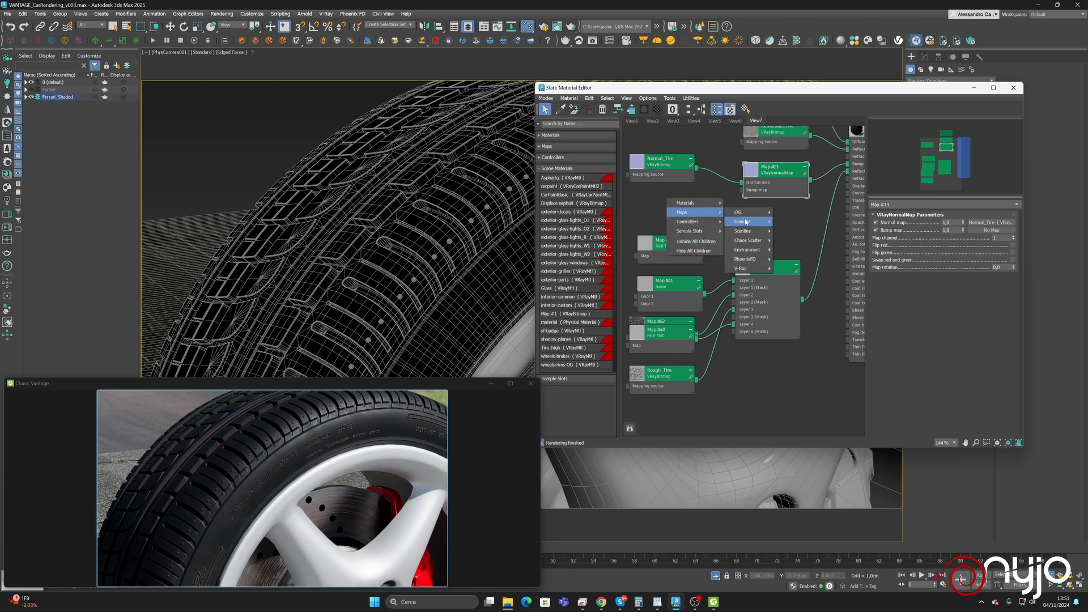
mouse_move(747, 222)
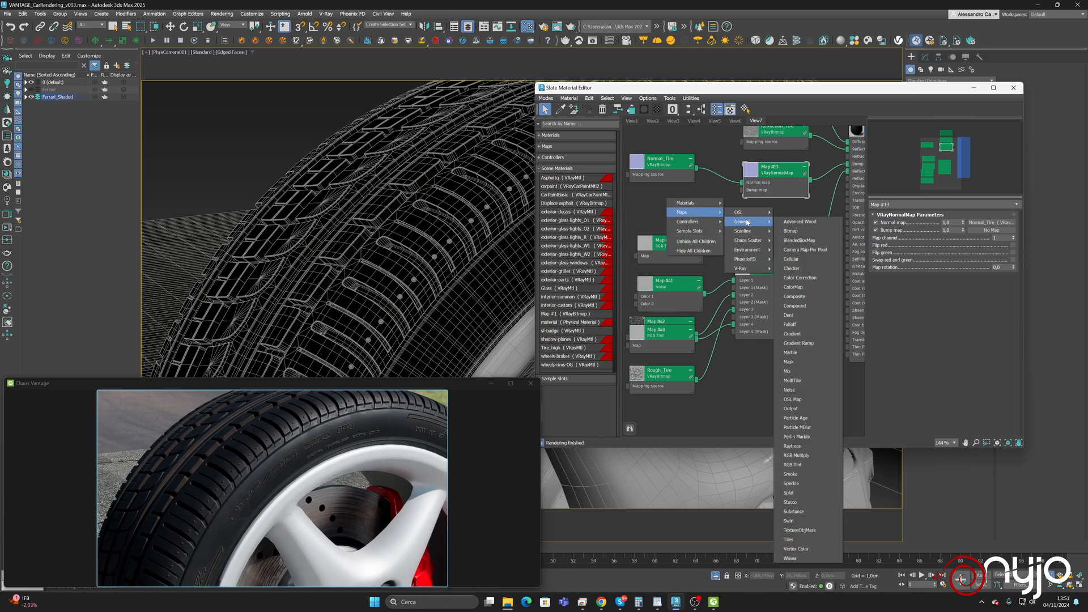
click(805, 296)
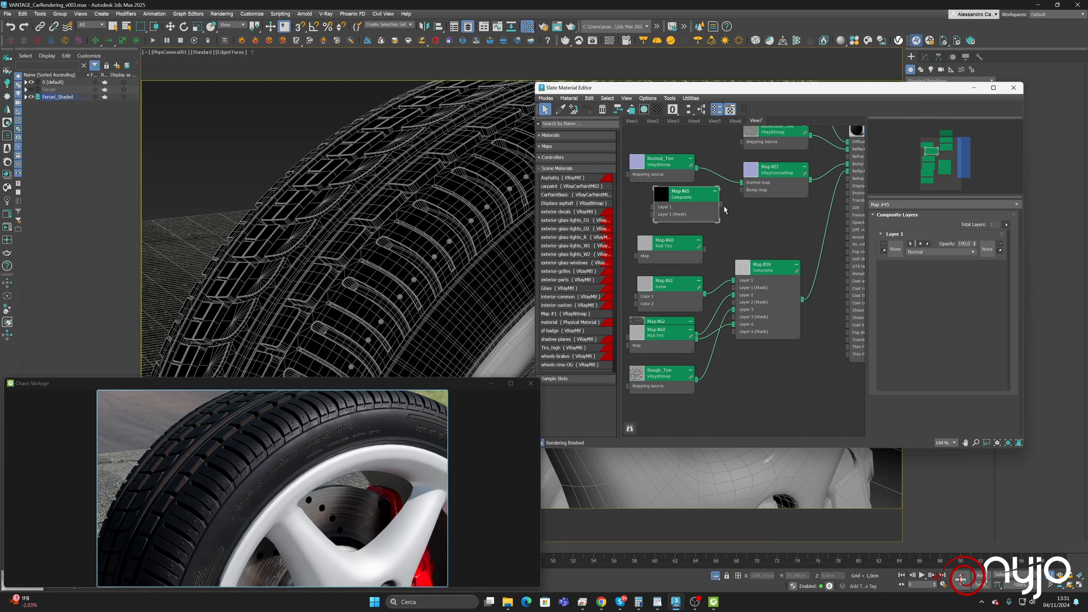
drag(719, 204, 742, 183)
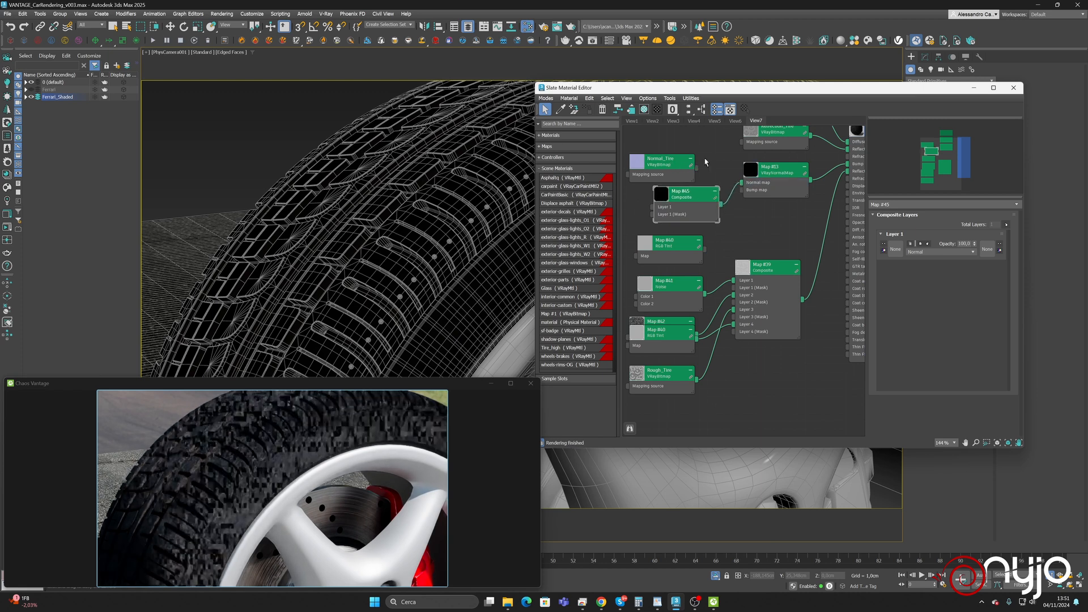
Connect Normal_Tire to Layer 1 of the new Composite map and add a second layer to it
middle_drag(718, 164, 779, 162)
drag(730, 163, 715, 205)
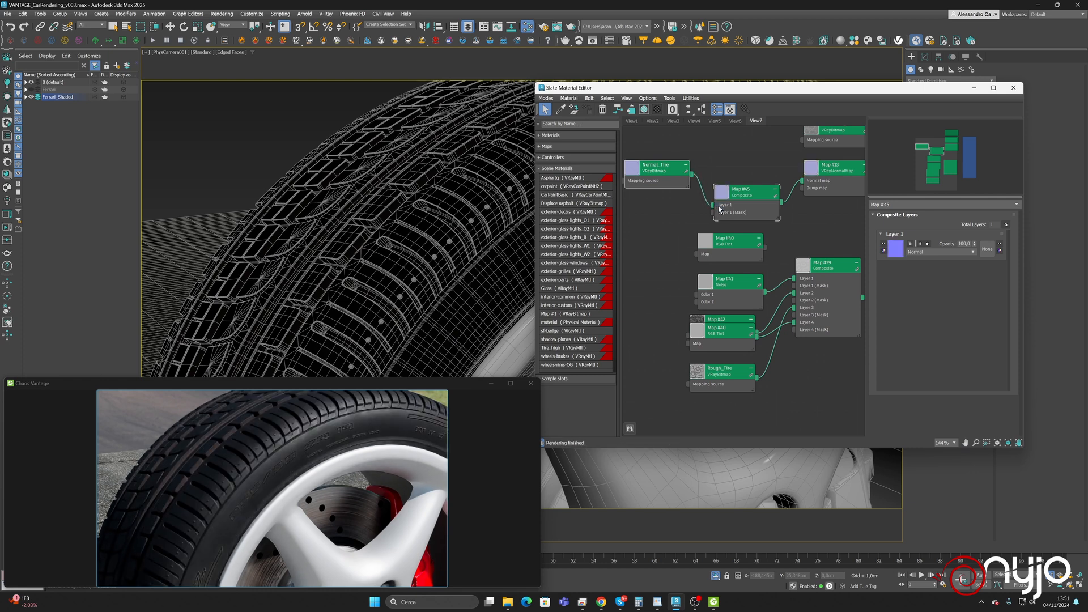
click(749, 192)
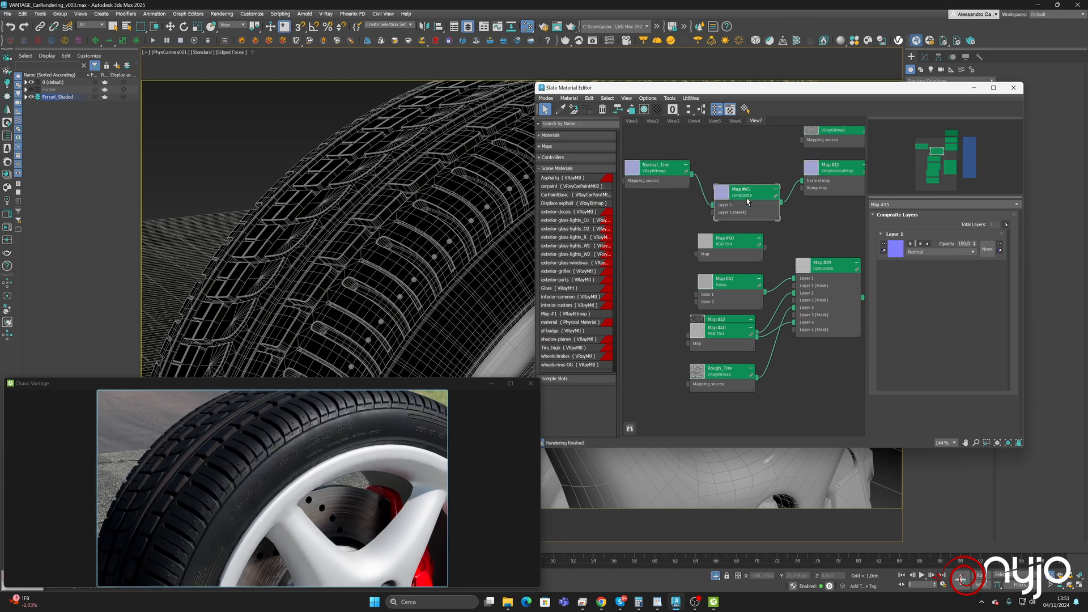
drag(748, 201, 749, 178)
click(1007, 224)
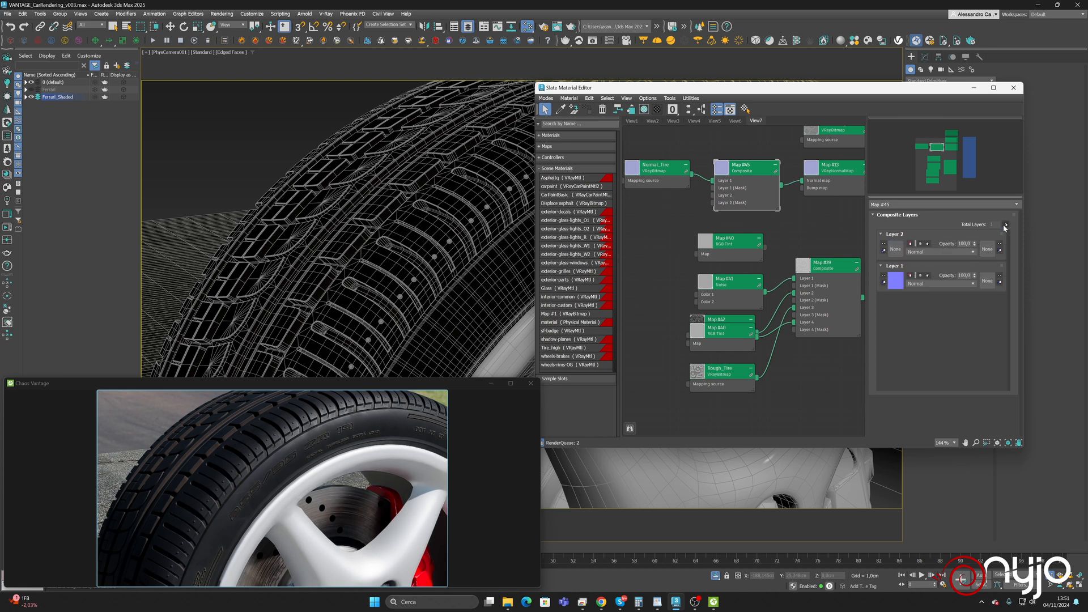
Create a VRayBitmap map below the Normal_Tire node, bringing up its image file selection
right_click(653, 207)
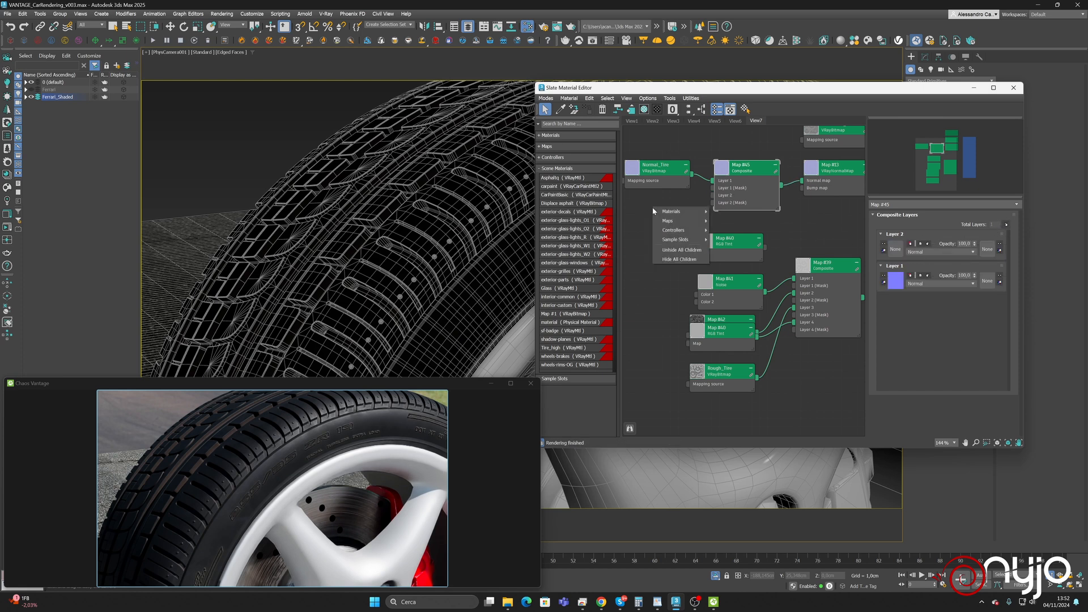
mouse_move(688, 213)
double_click(660, 169)
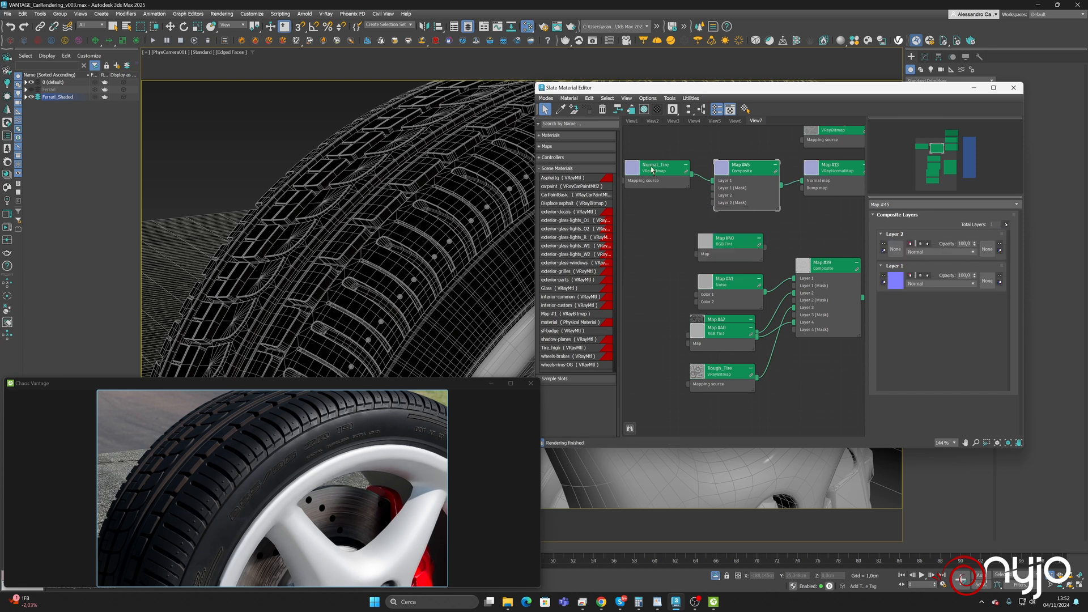
right_click(647, 207)
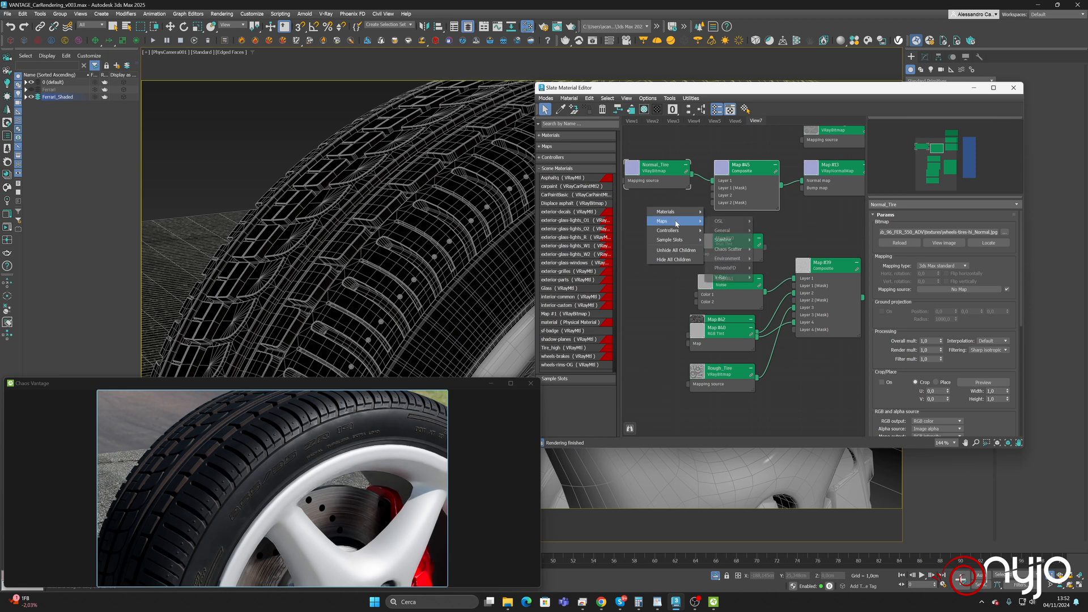
mouse_move(693, 245)
mouse_move(680, 221)
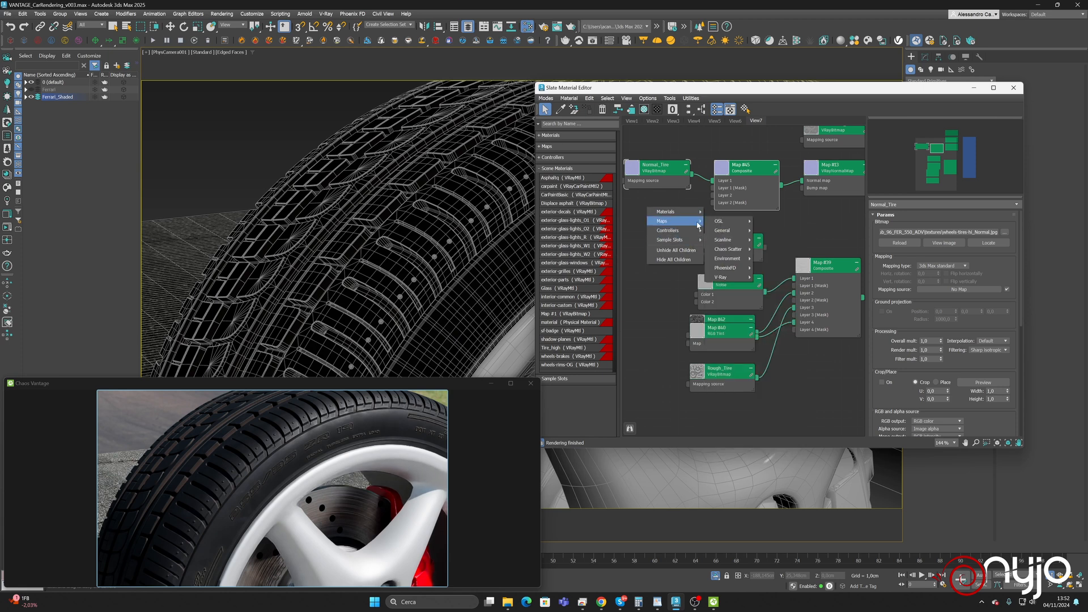
mouse_move(737, 277)
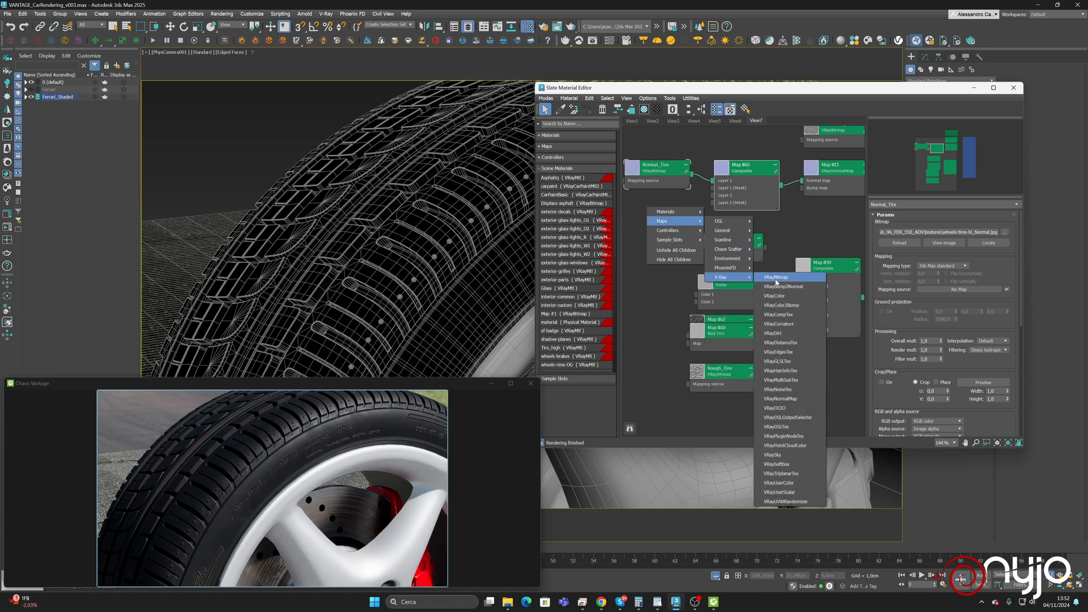
click(776, 278)
double_click(85, 62)
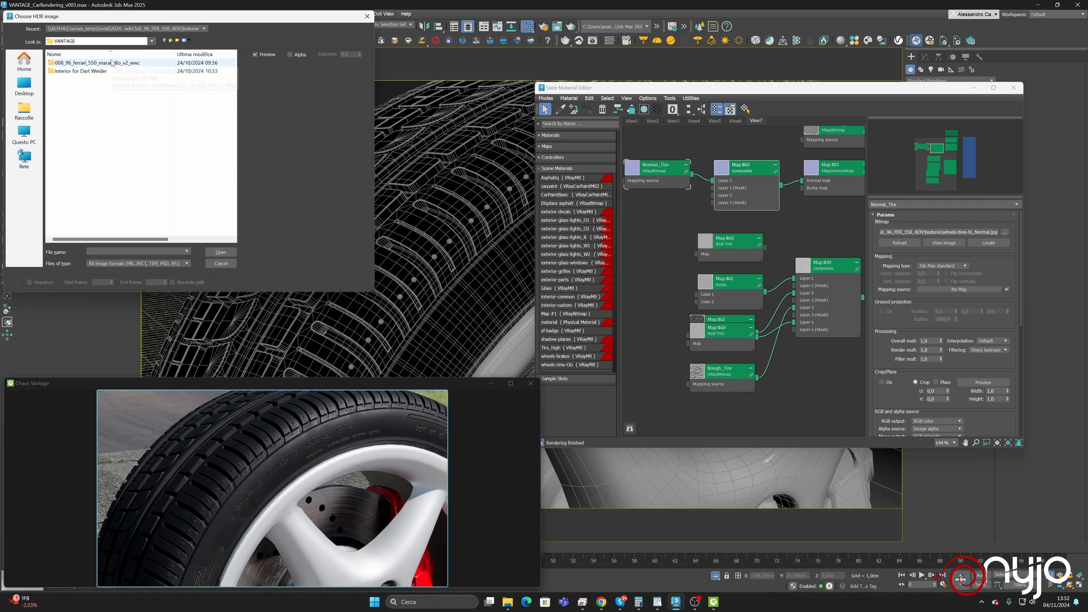
double_click(68, 62)
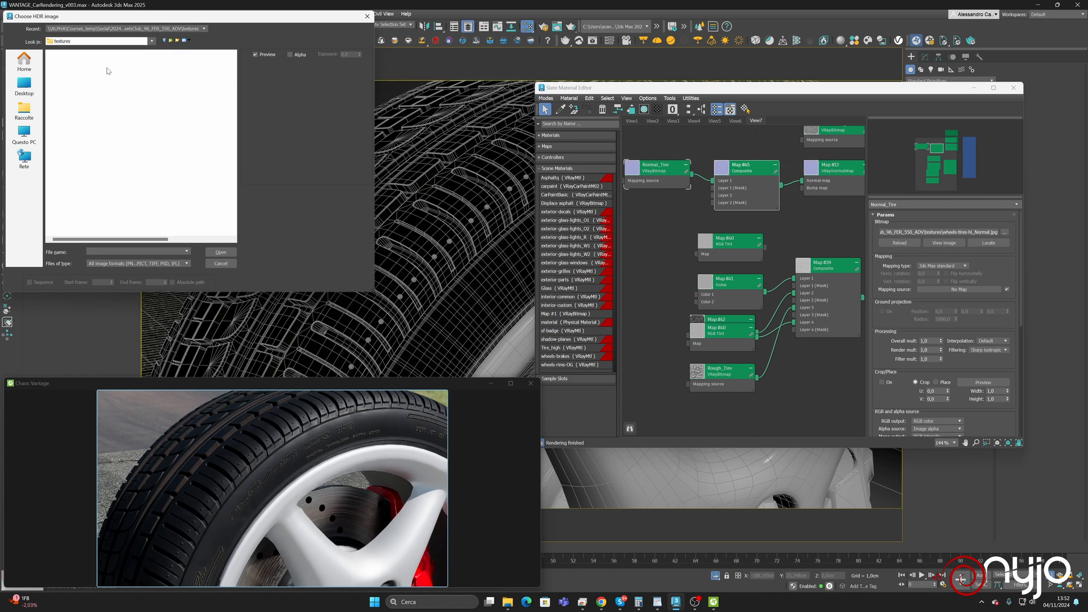
click(170, 40)
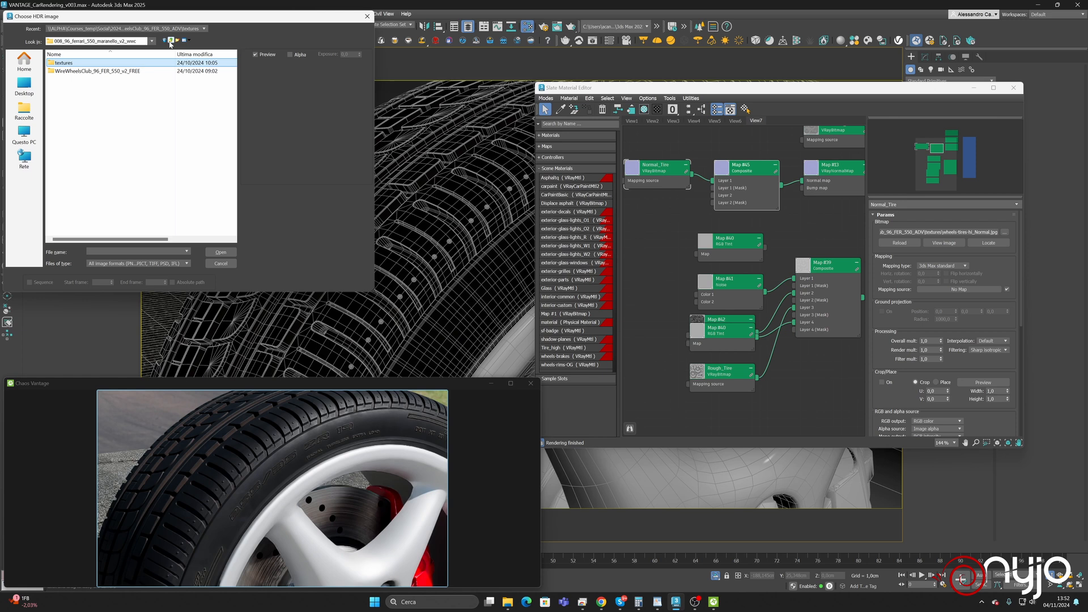
double_click(116, 71)
click(171, 40)
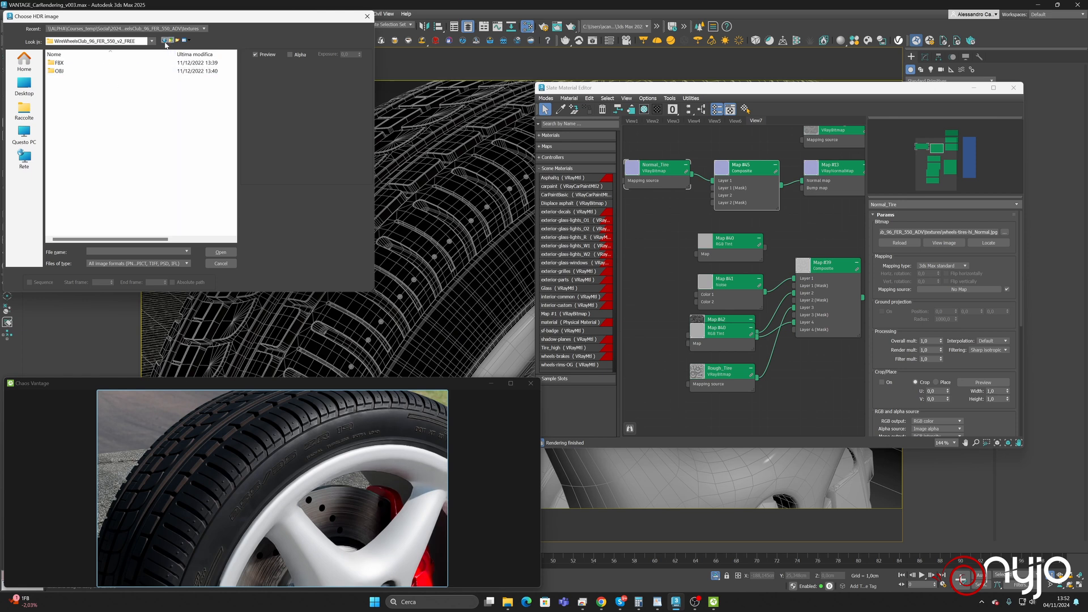
click(171, 40)
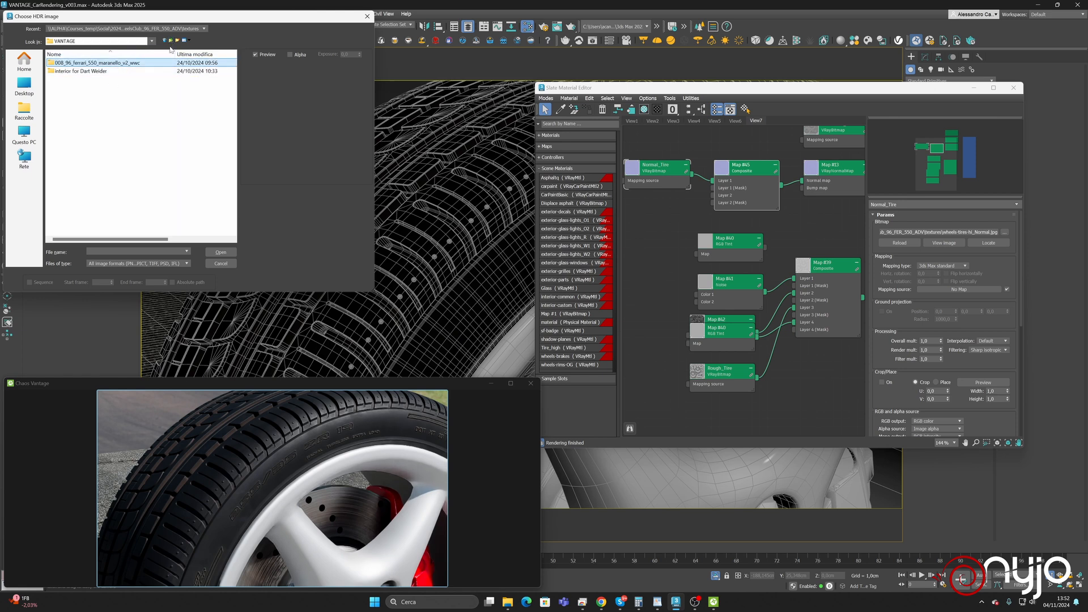
click(170, 40)
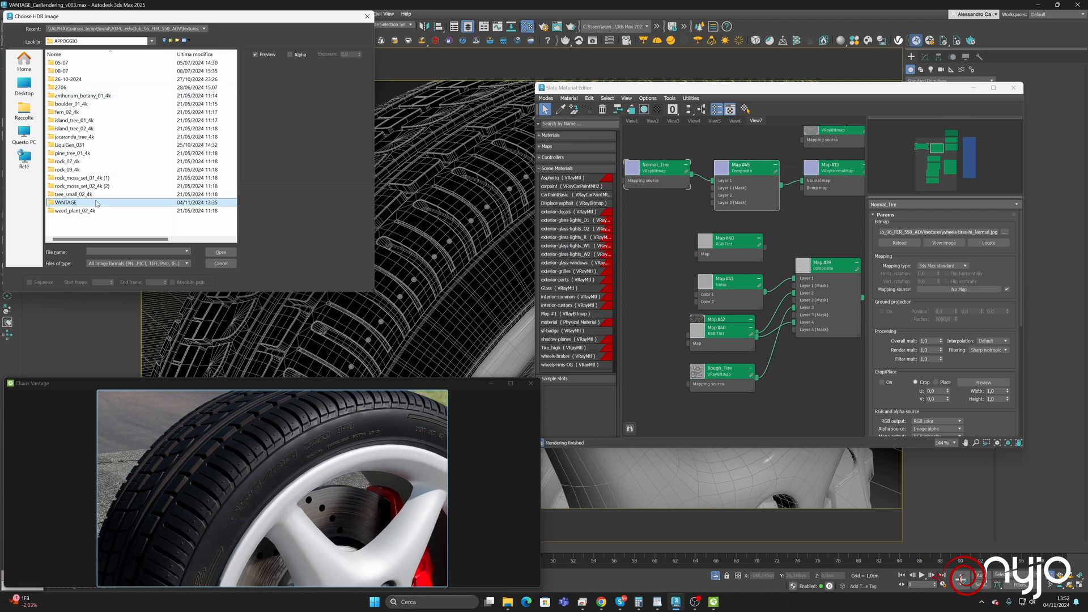
Browse the ALPHA share to Free Contents, Social, 2024, October, VantageSeries_2, WireWheelsClub_96_FER_550_ADV, textures, and select granular_concrete_rough_4k
click(24, 159)
double_click(76, 73)
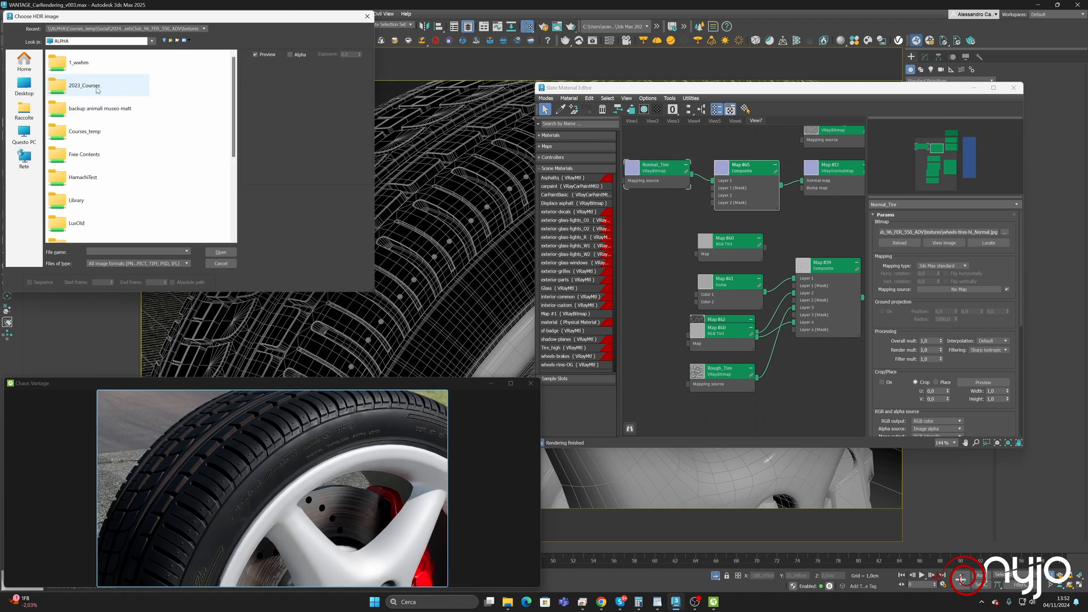
double_click(95, 152)
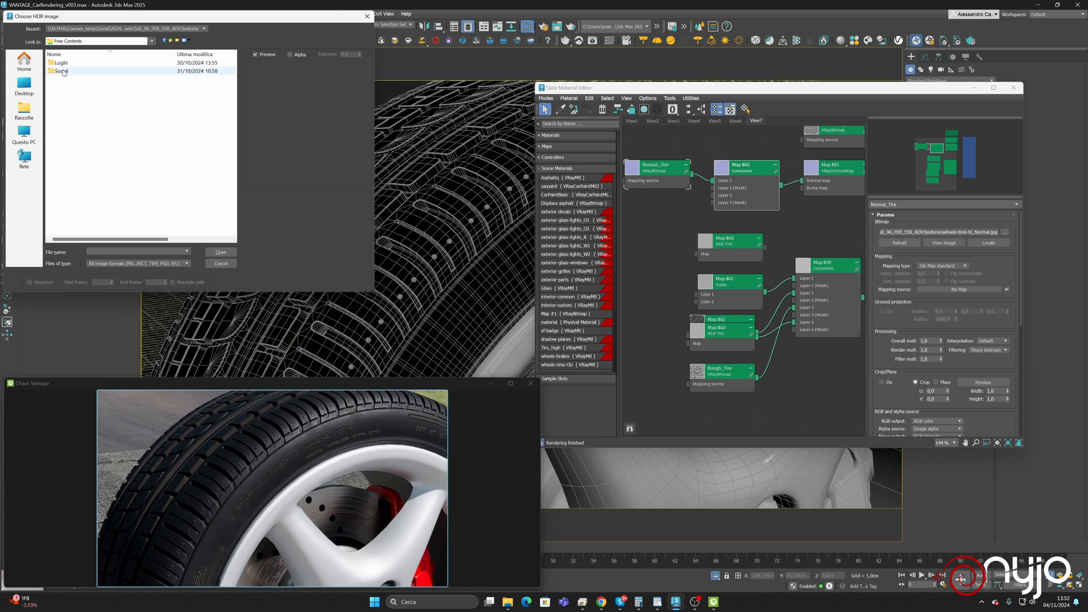
double_click(64, 72)
double_click(65, 63)
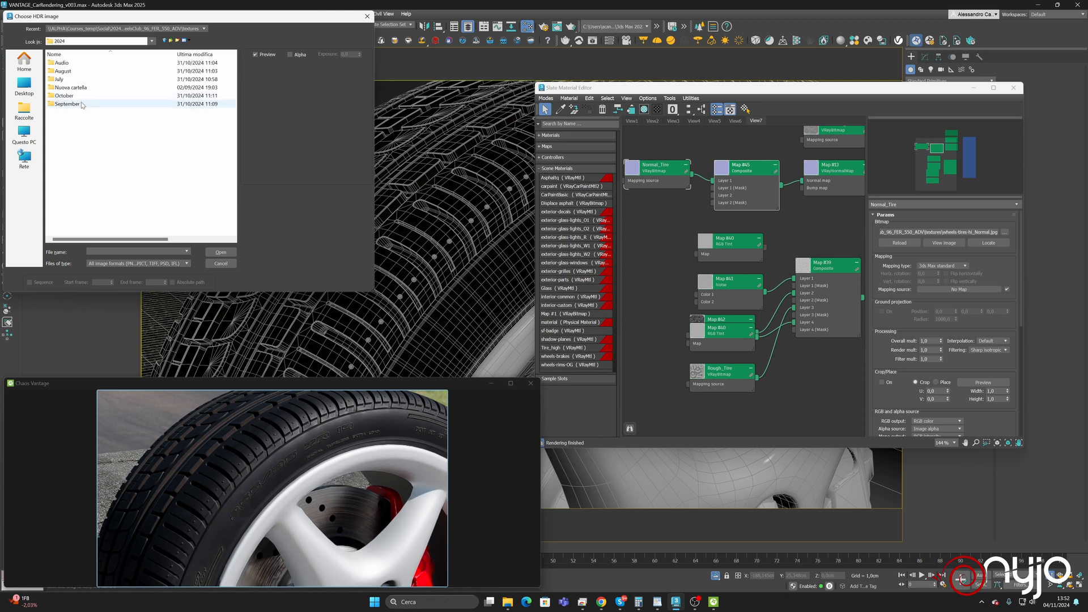
double_click(75, 96)
double_click(75, 80)
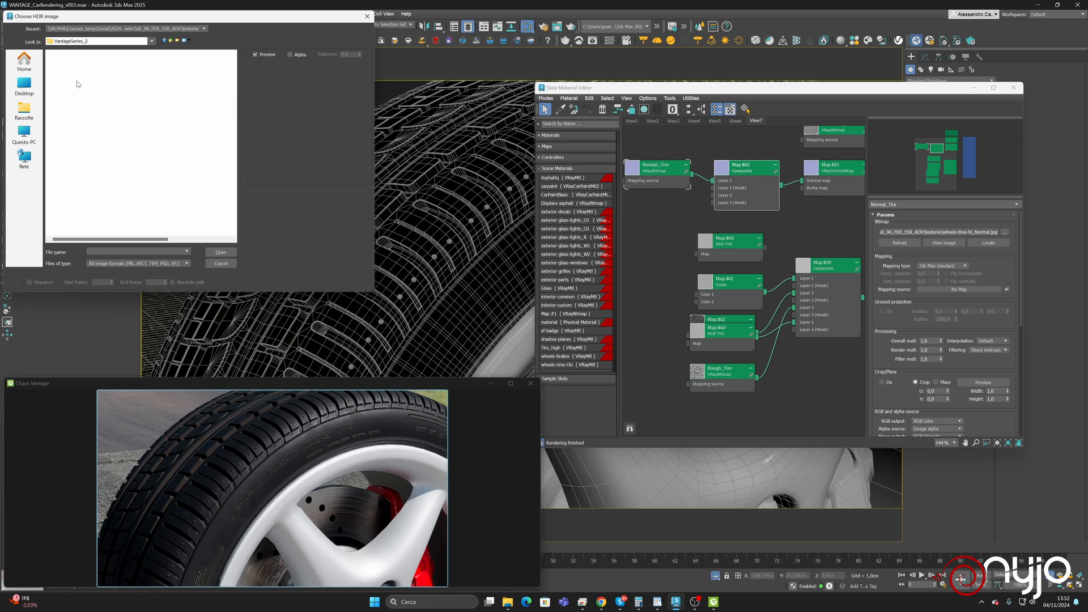
double_click(85, 63)
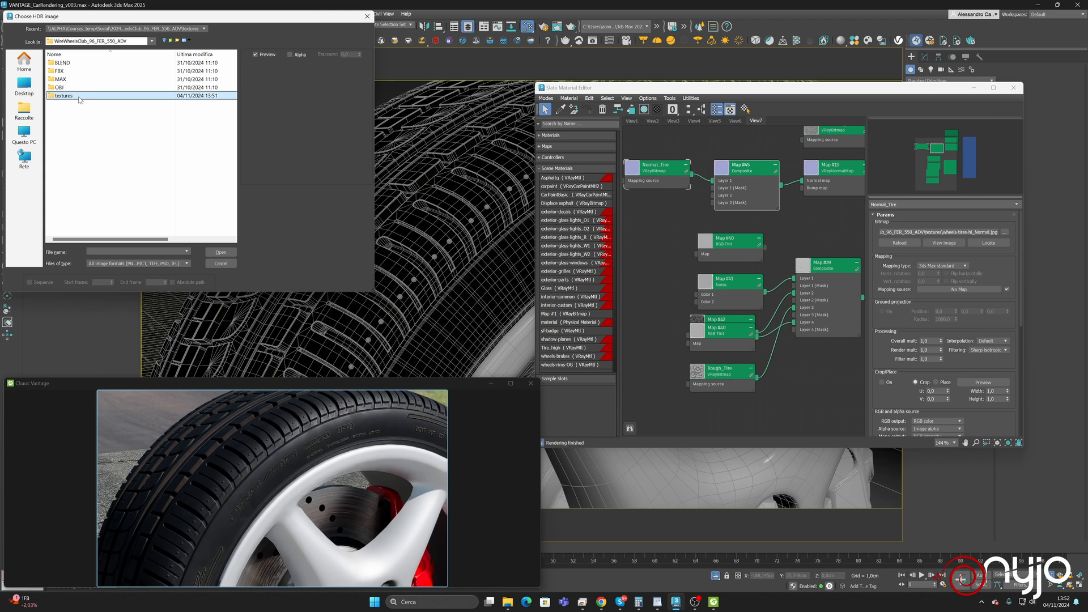
double_click(79, 95)
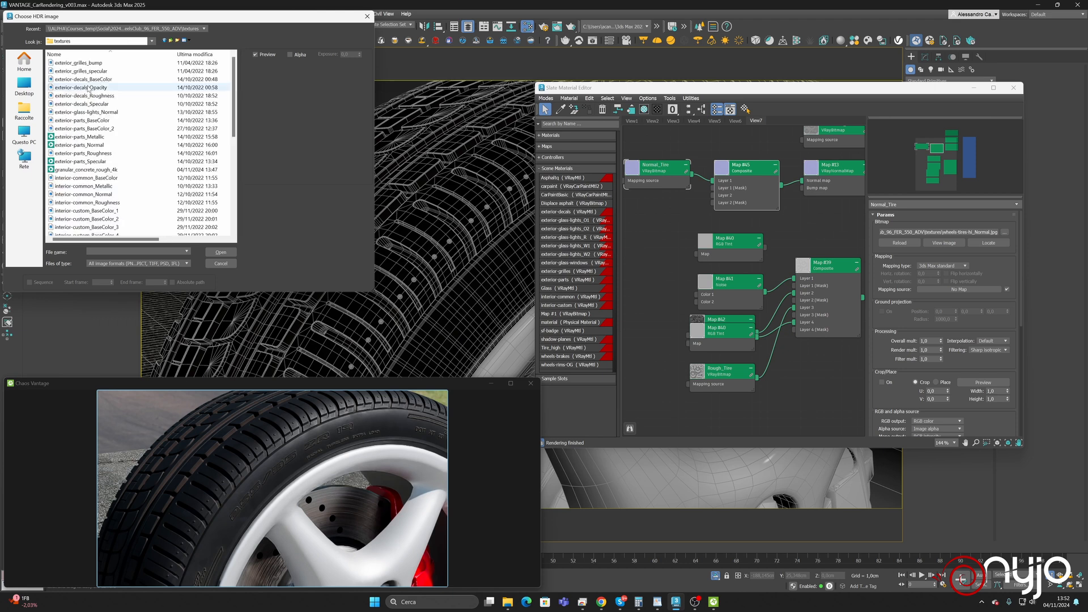
click(88, 170)
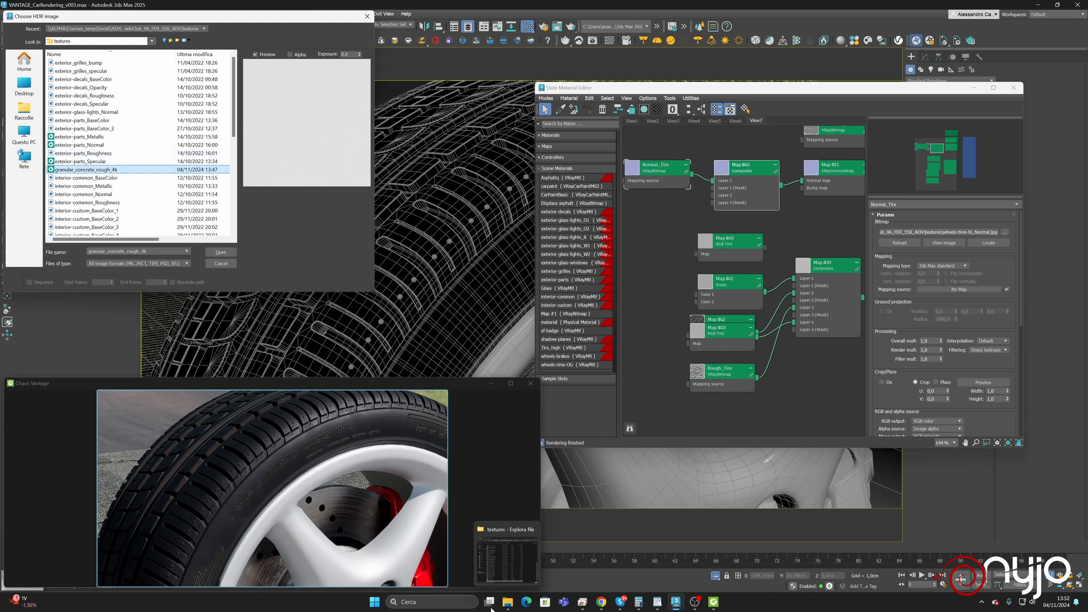
Copy granular_concrete_nor_dx_4k from the Download granular_concrete_4k textures folder into the WireWheelsClub_96_FER_550_ADV textures folder
click(508, 602)
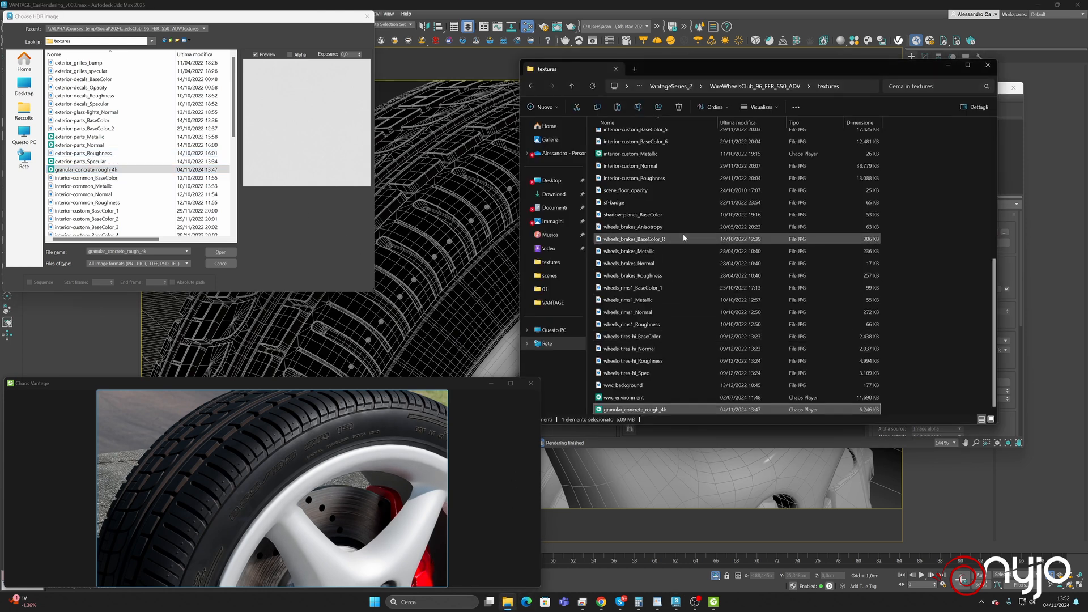
right_click(510, 605)
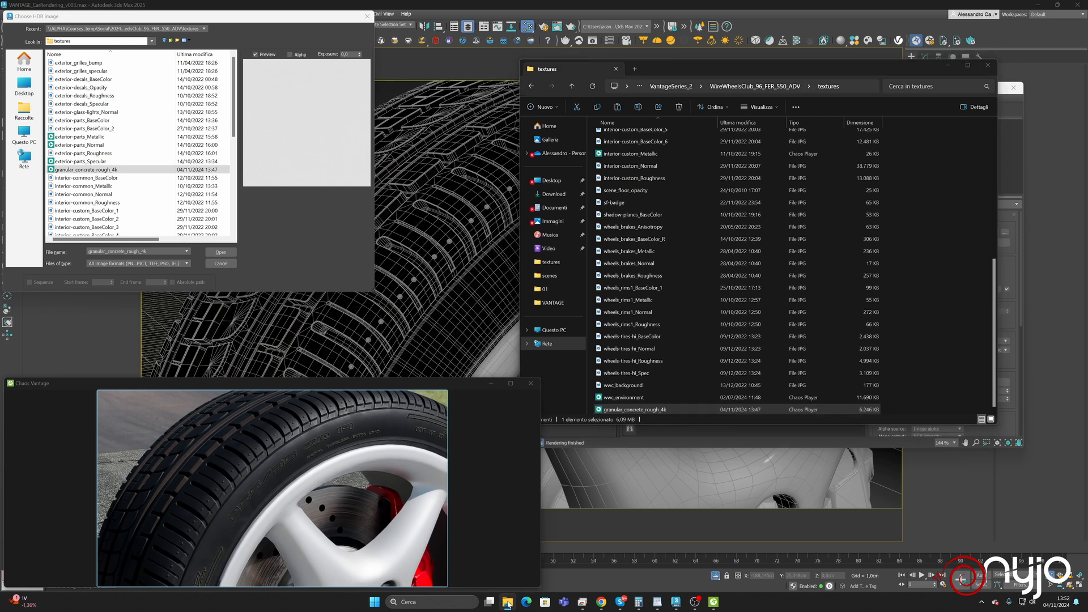
click(476, 544)
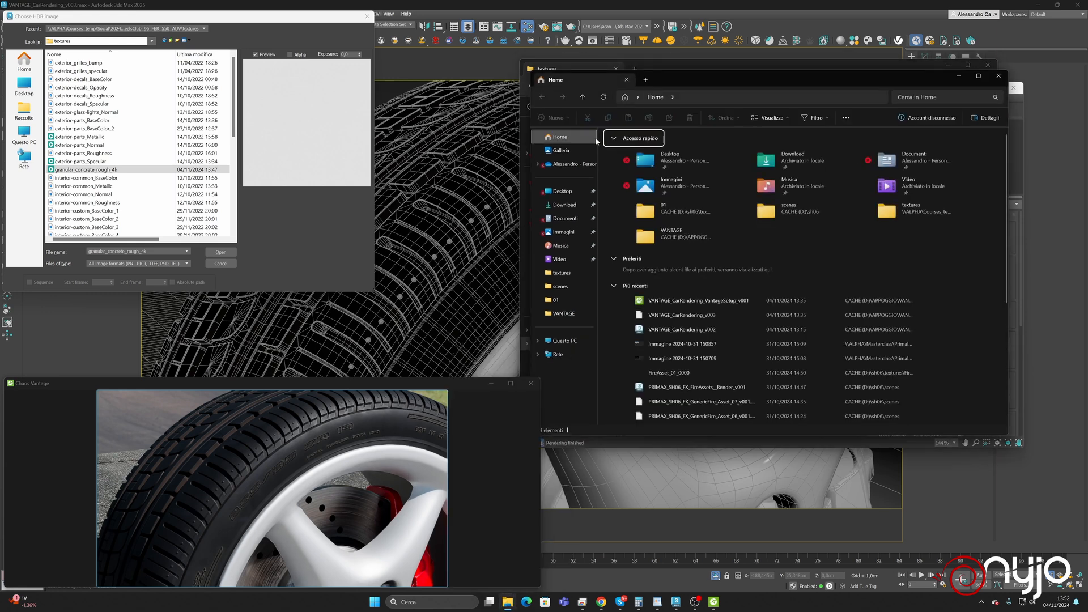
click(565, 204)
double_click(692, 169)
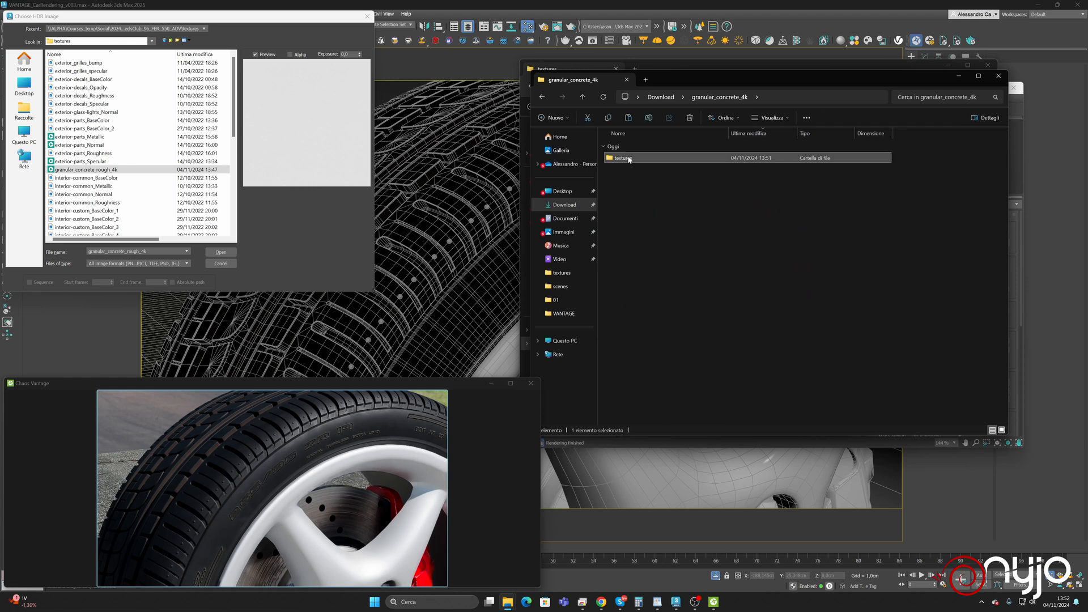
double_click(615, 157)
click(674, 171)
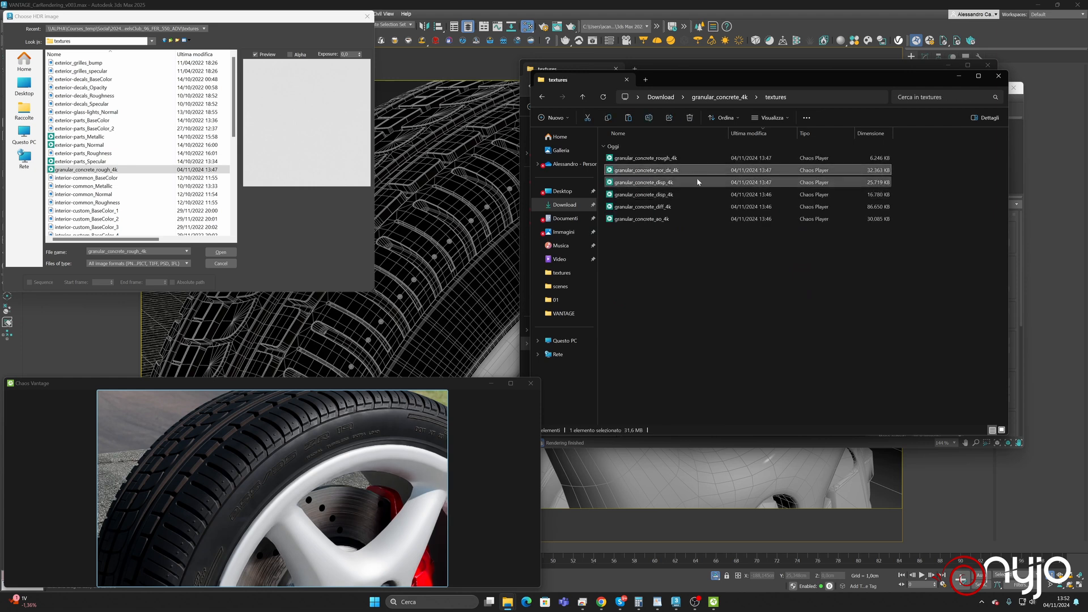
drag(848, 71, 848, 144)
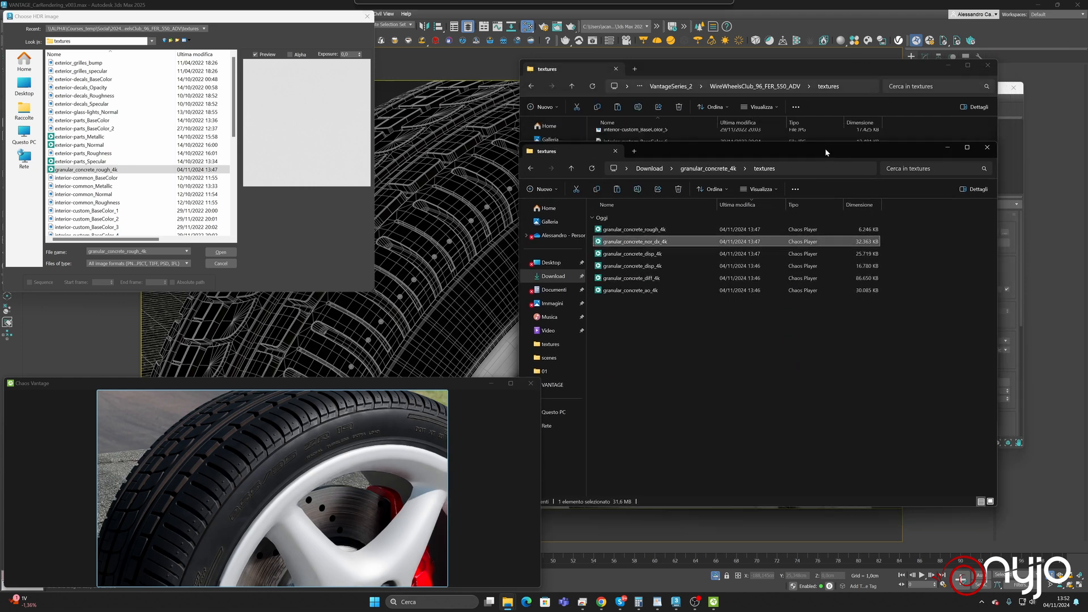
click(788, 67)
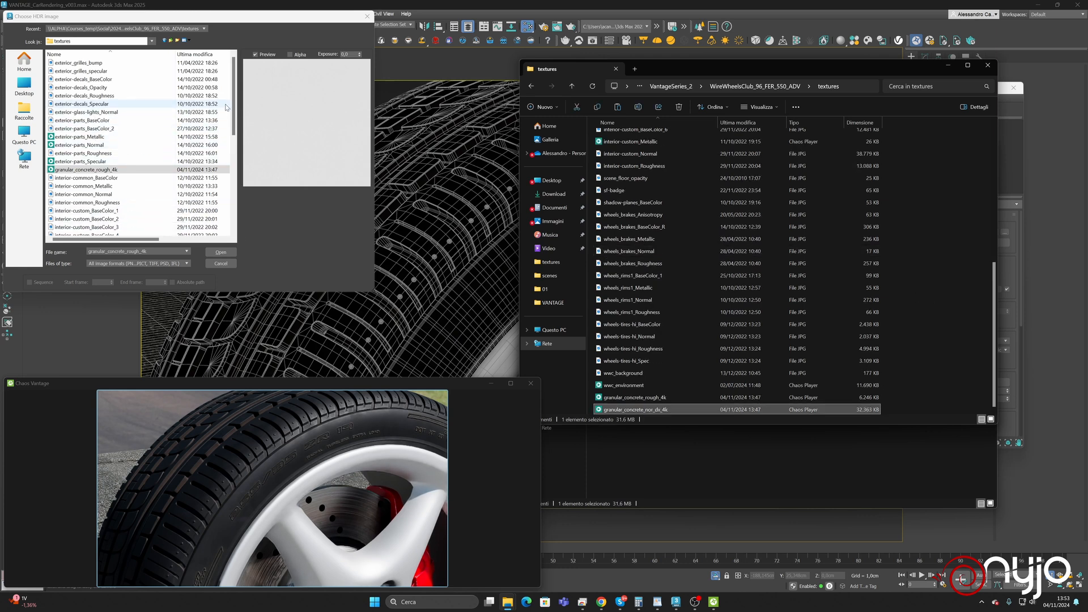
Load granular_concrete_nor_dx_4k into the new VRayBitmap and connect it to Layer 2 of the tyre normal Composite map
drag(233, 108, 228, 219)
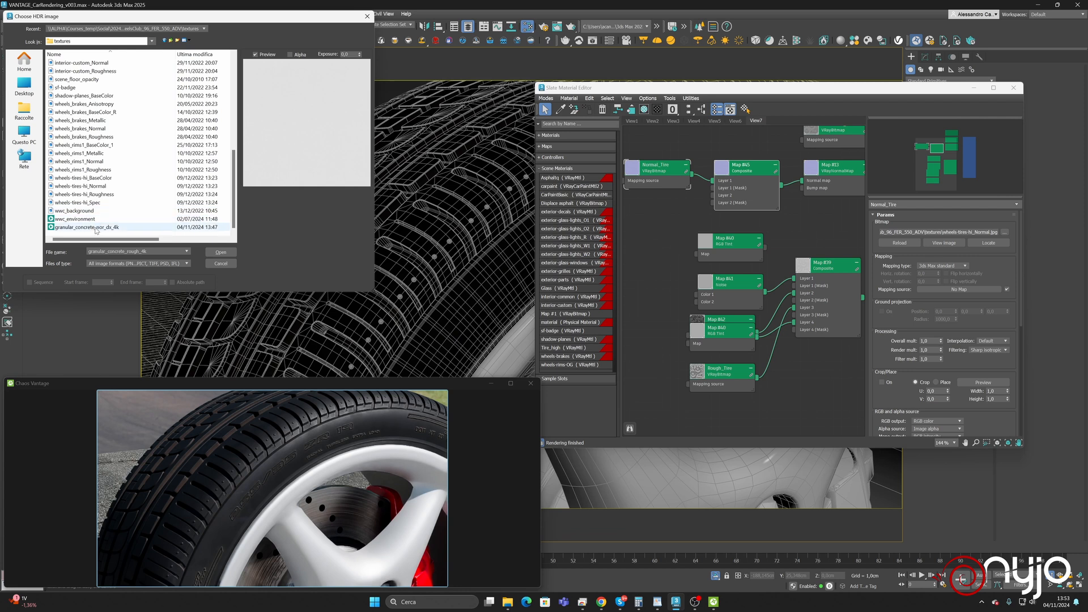
click(221, 254)
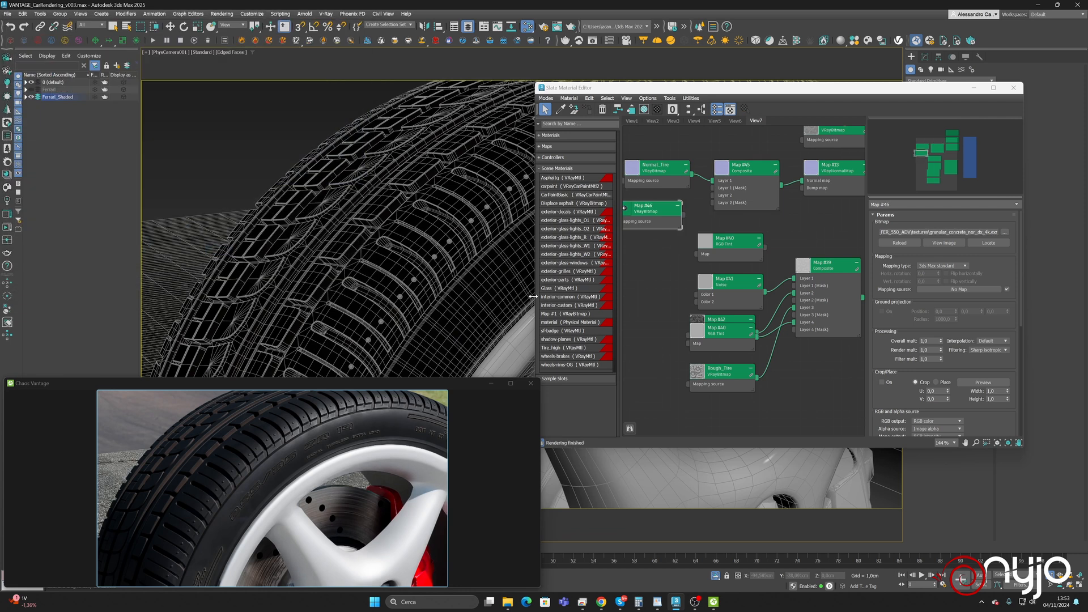
drag(683, 215, 712, 195)
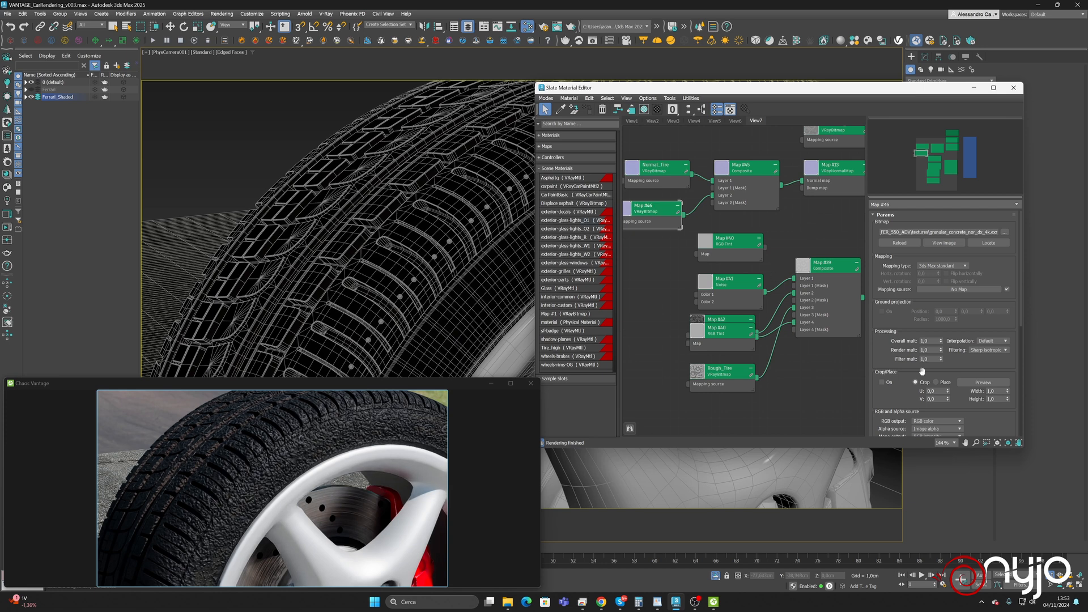
Try U and V tiling values of 2 and 4 on the granular concrete normal bitmap
drag(908, 327, 896, 130)
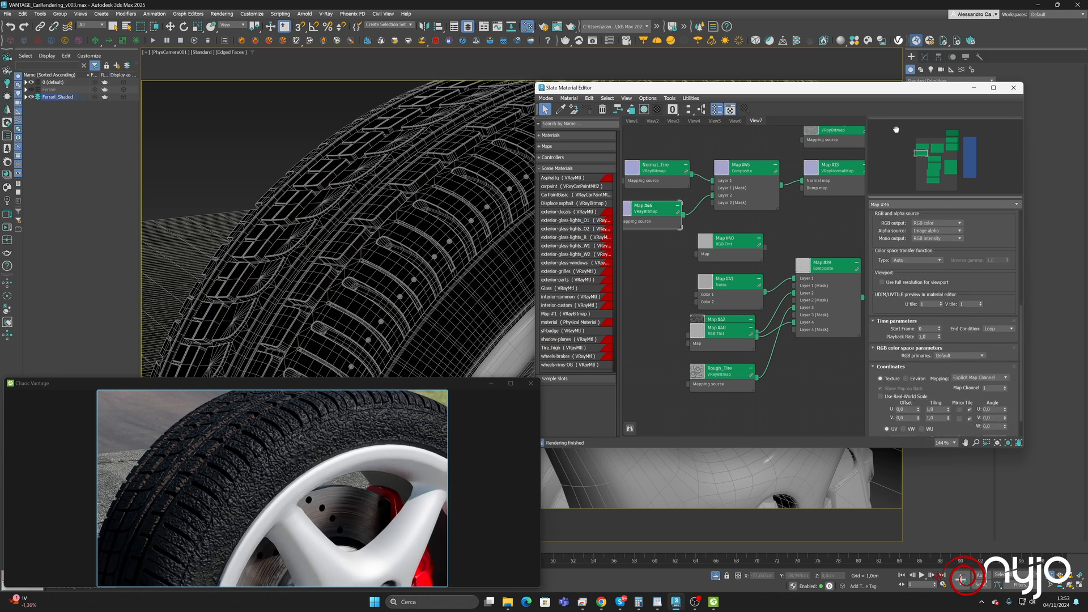
click(939, 411)
text(2)
key(Tab)
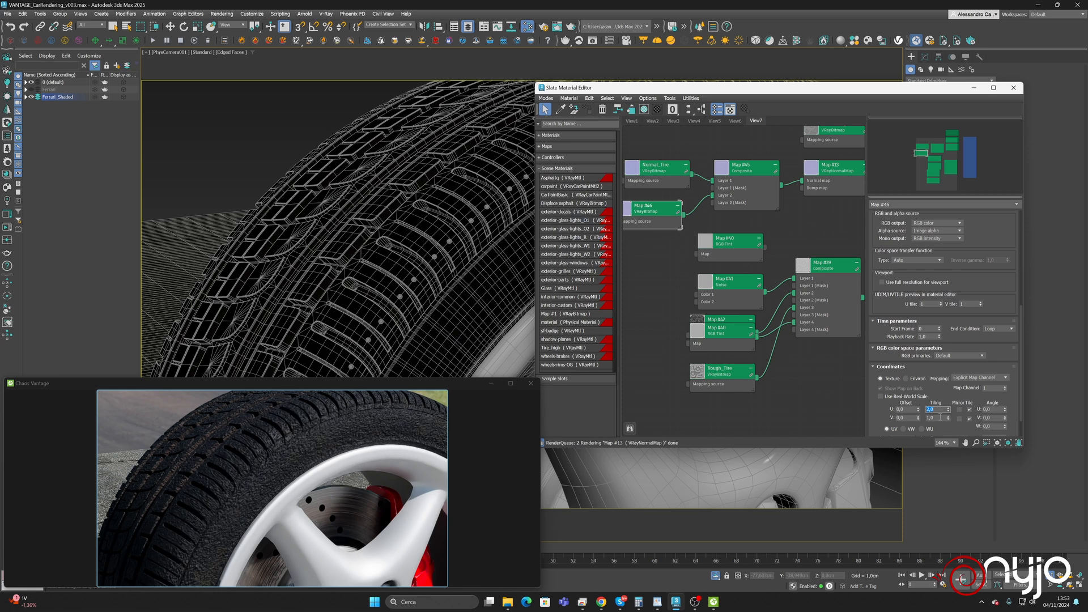
text(2)
key(Return)
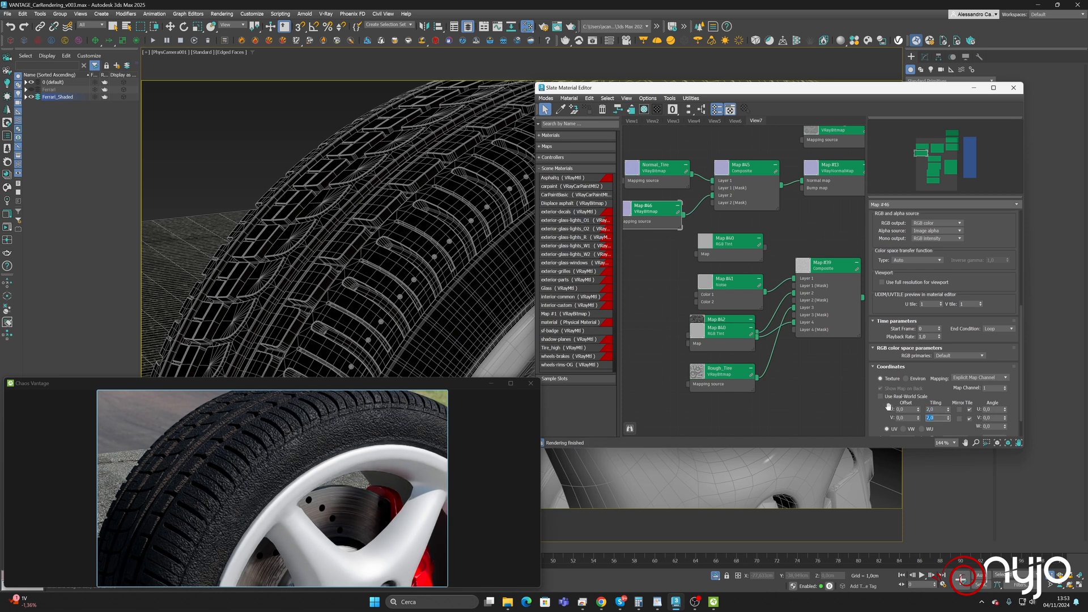
click(937, 408)
text(4)
key(Tab)
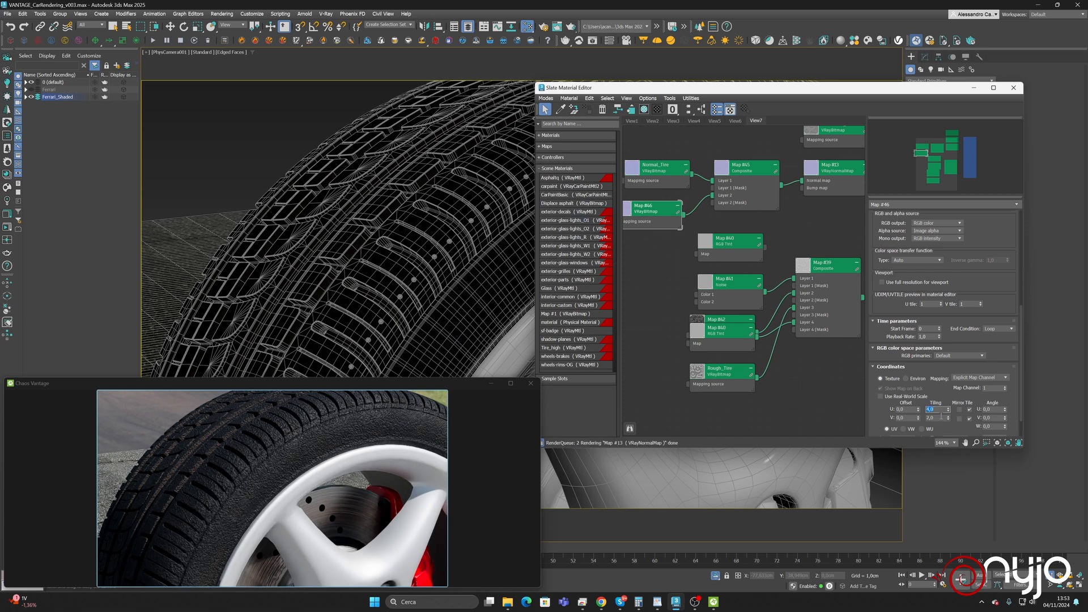
text(4)
key(Return)
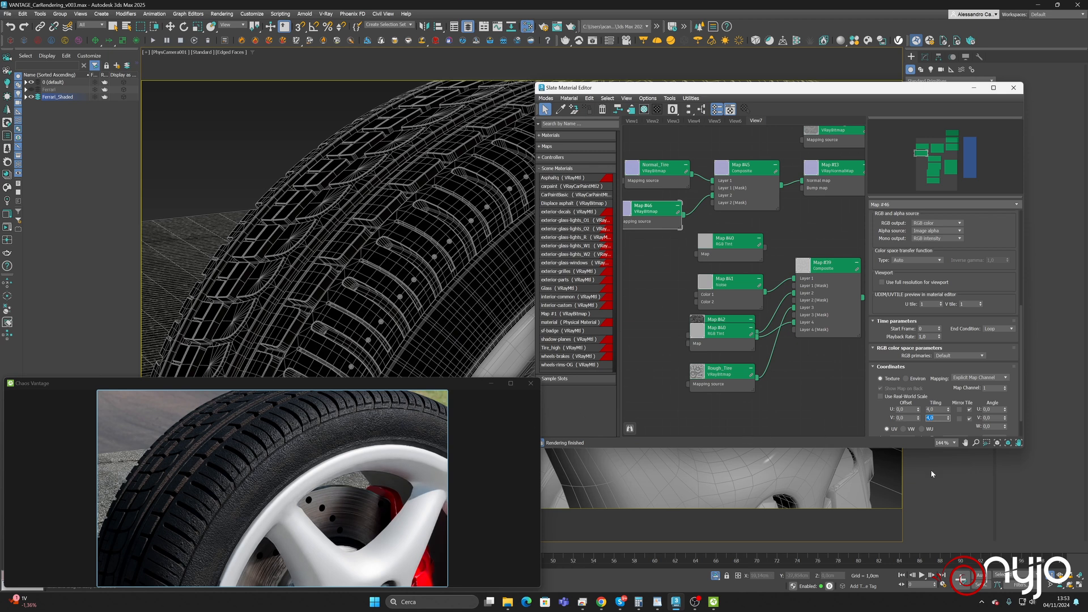
Set both the U and V tiling of the granular concrete normal bitmap to 8
click(930, 410)
text(8)
key(Tab)
text(8)
key(Return)
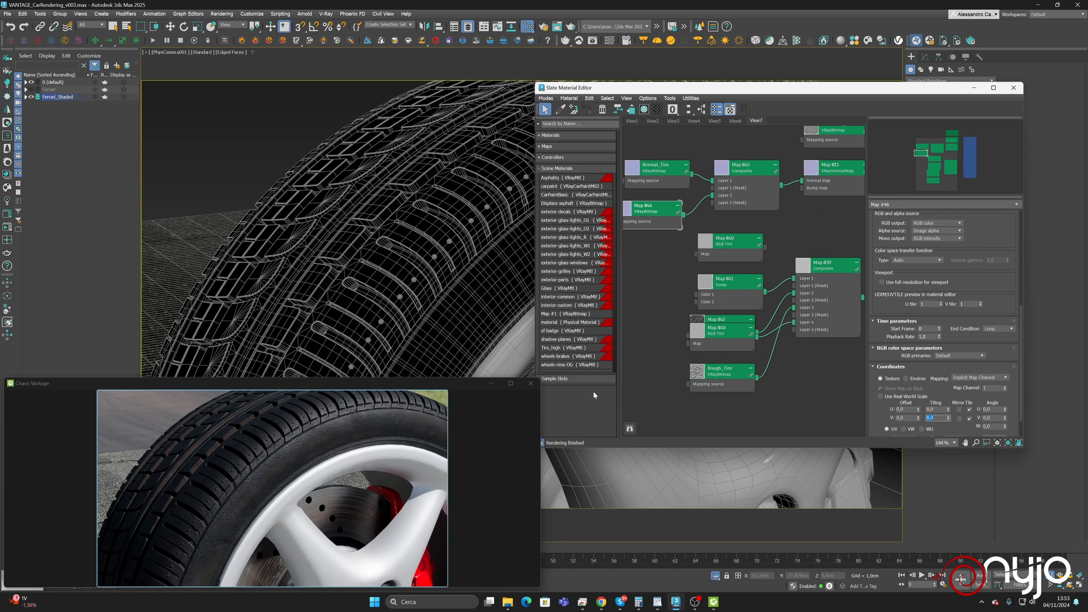
Try the Addition blend mode on Layer 2 of the tyre normal Composite map and restore it to Normal
double_click(737, 170)
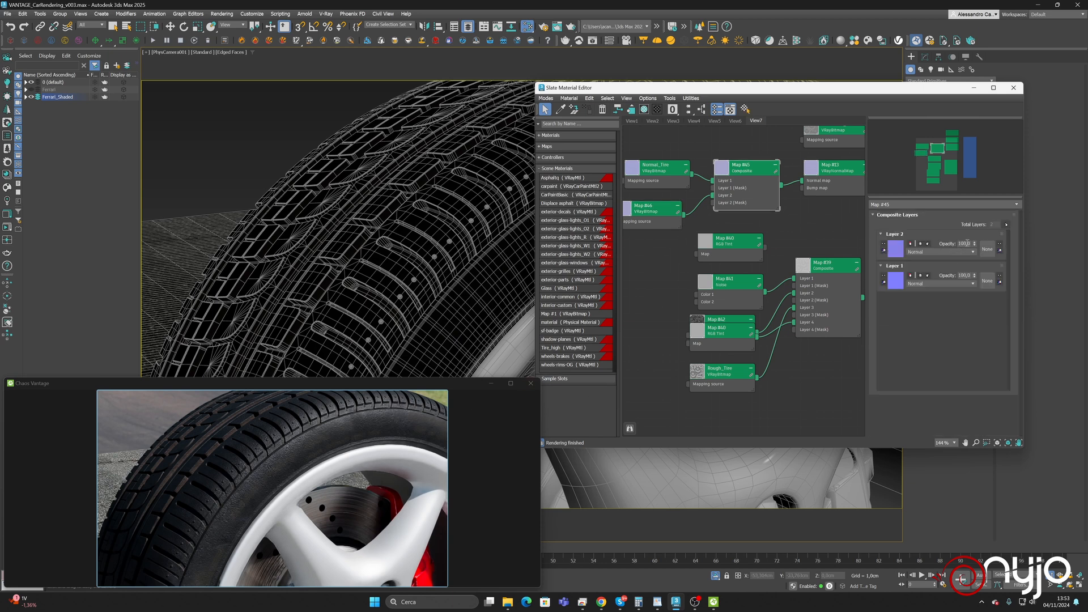
click(949, 253)
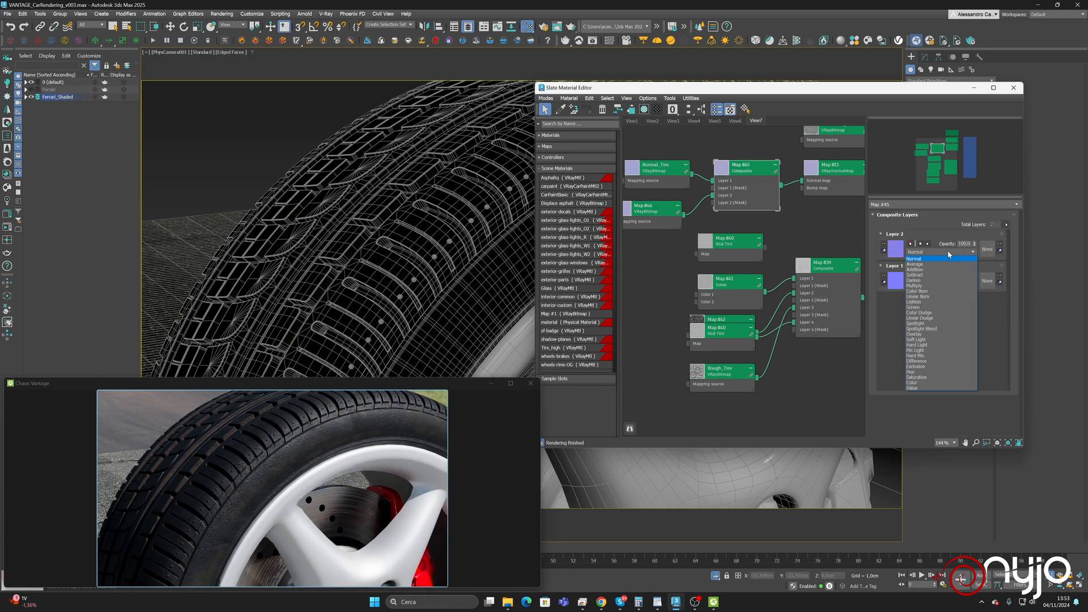
click(921, 270)
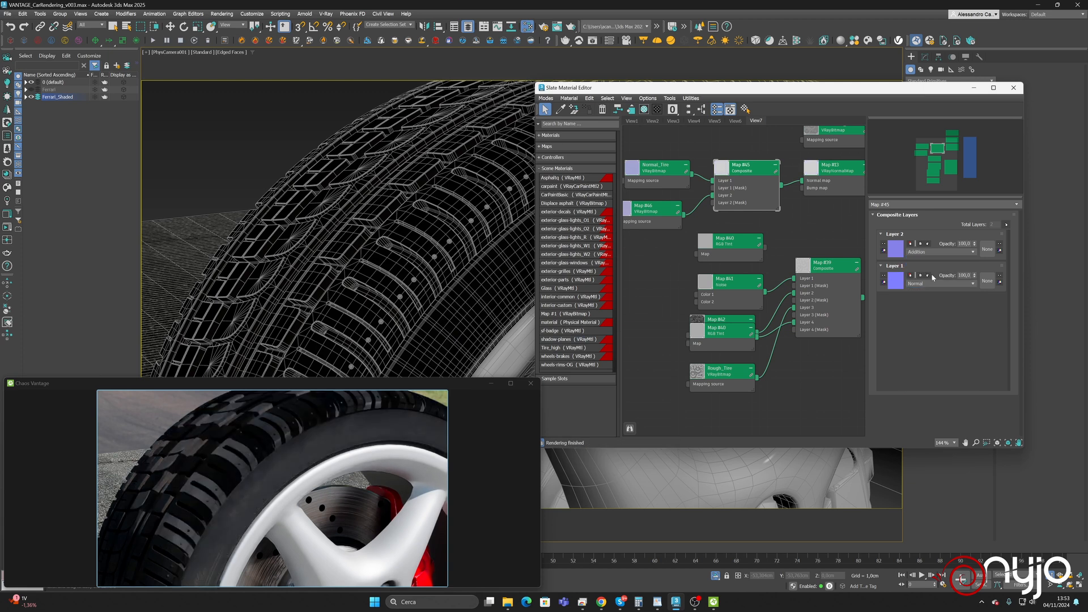
click(952, 252)
click(957, 258)
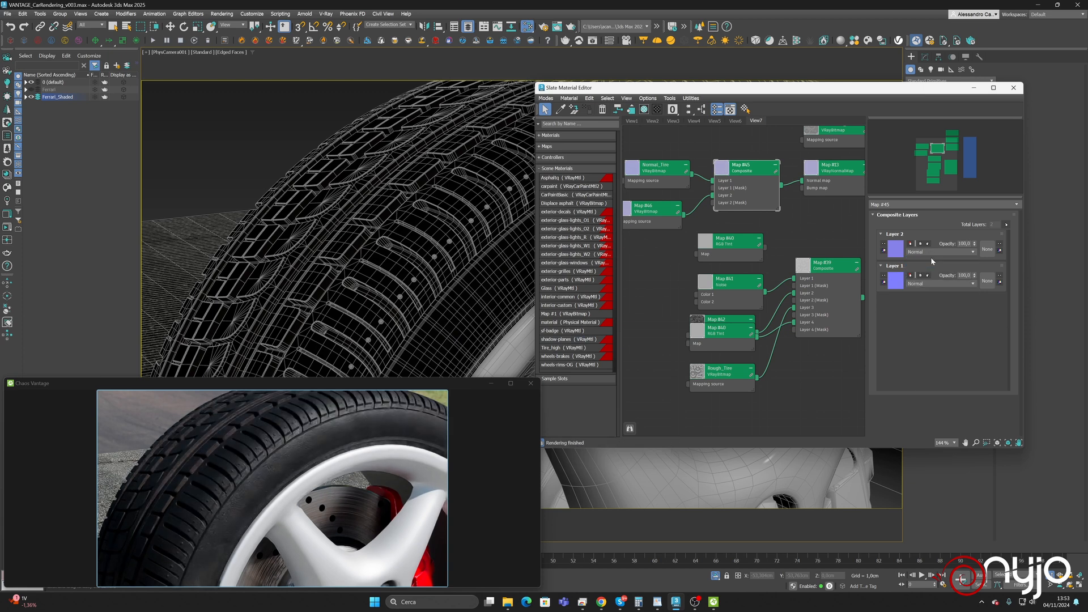
Try opacities of 50 and 10 on Layer 2 of the tyre normal Composite map
double_click(965, 244)
text(50)
key(Return)
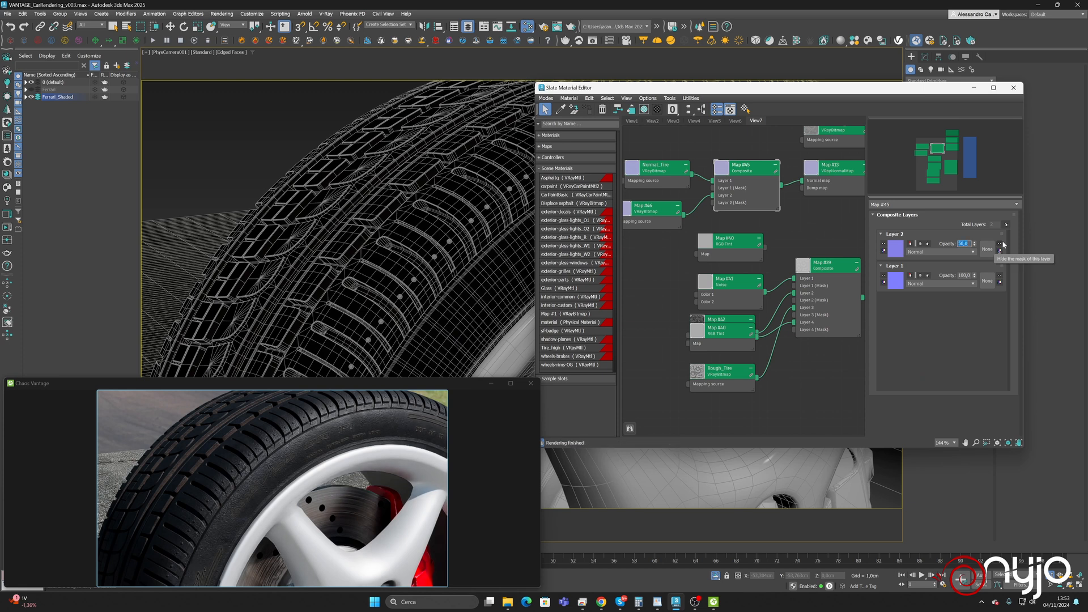
text(10)
key(Return)
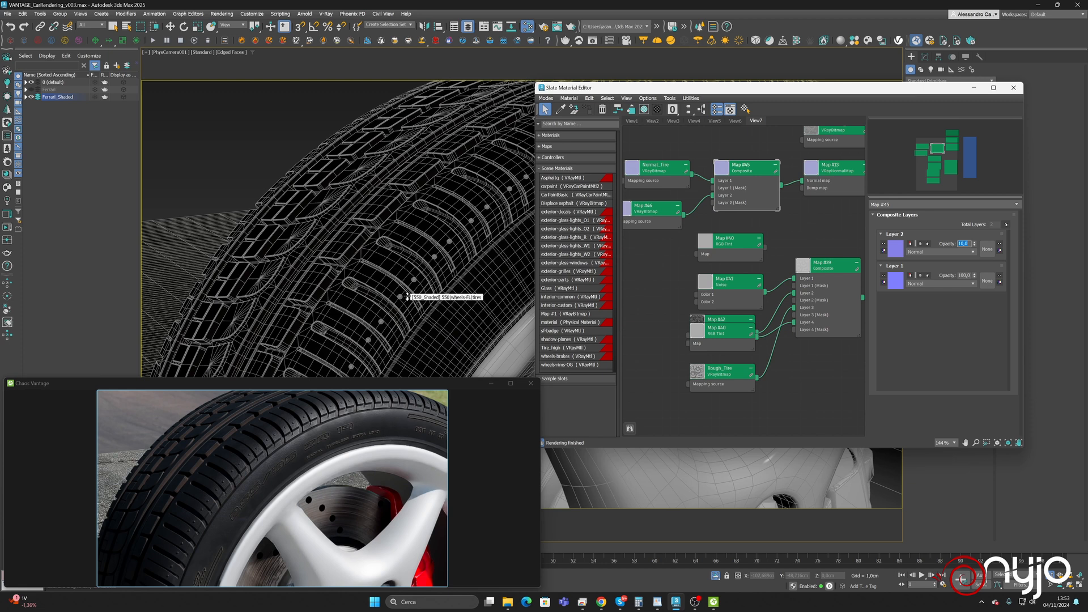
Set the Layer 2 opacity of the tyre normal Composite map to 30 and check the tyre surface in the live preview
scroll(406, 296, up, 5)
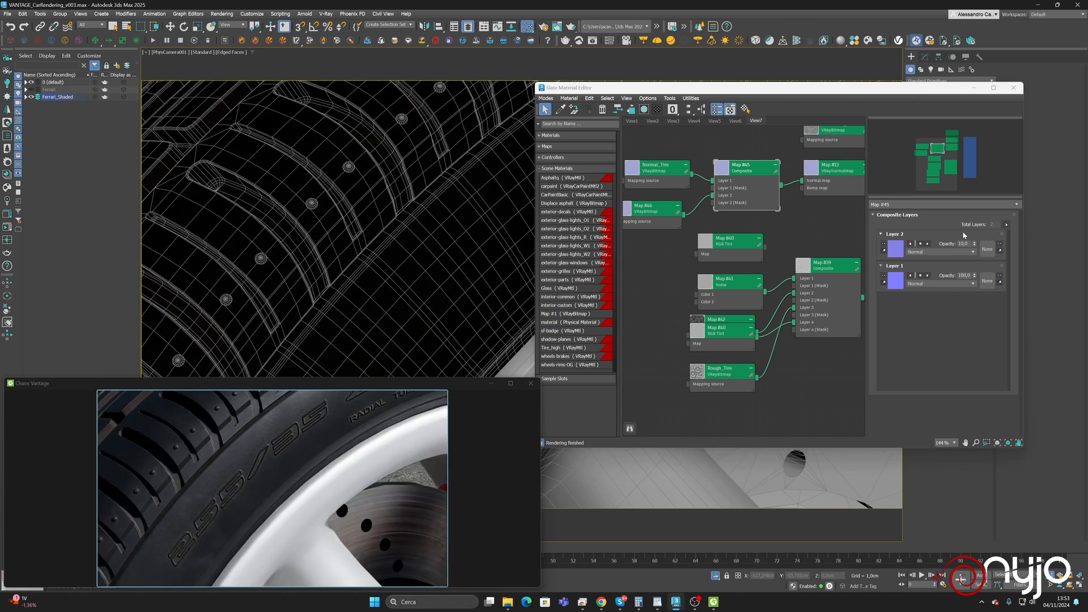
click(967, 243)
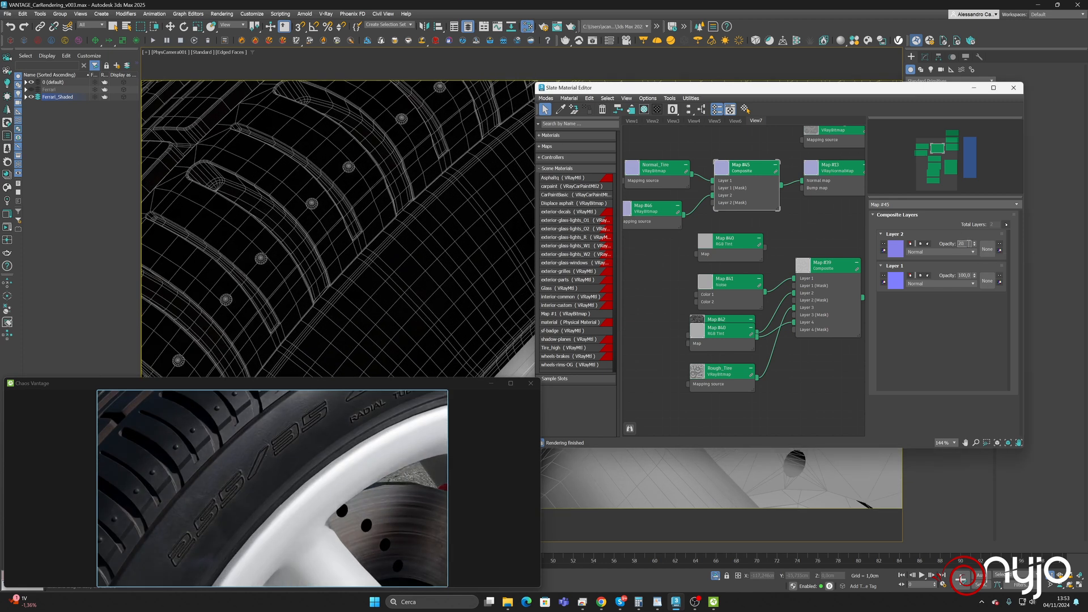
key(Return)
scroll(361, 183, down, 5)
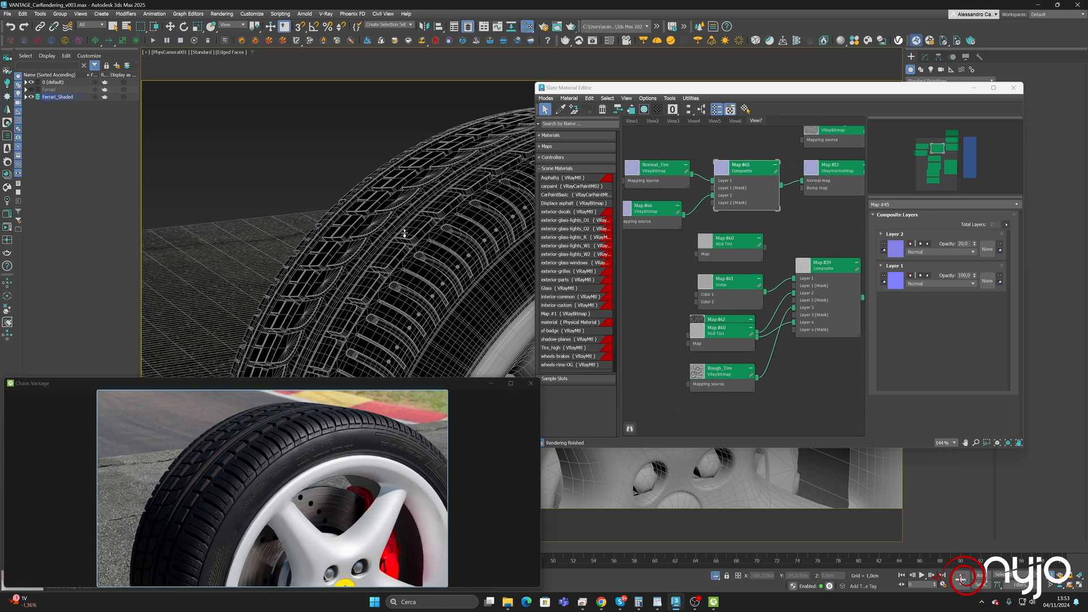
scroll(404, 233, up, 5)
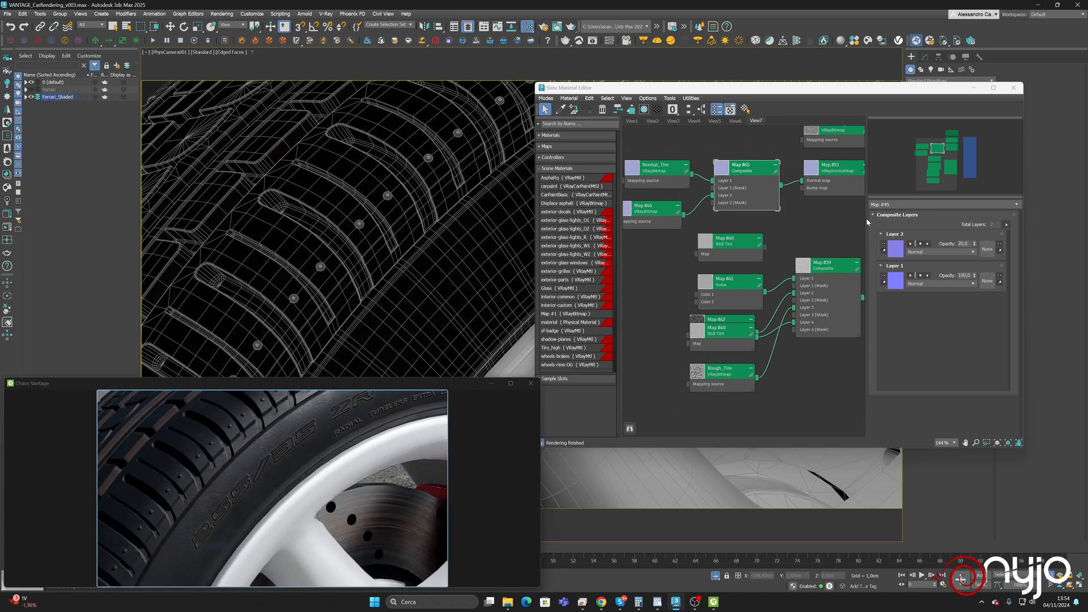
Set the bump map amount of the Tire_high material to 400 and inspect the tyre sidewall from near and far
double_click(846, 261)
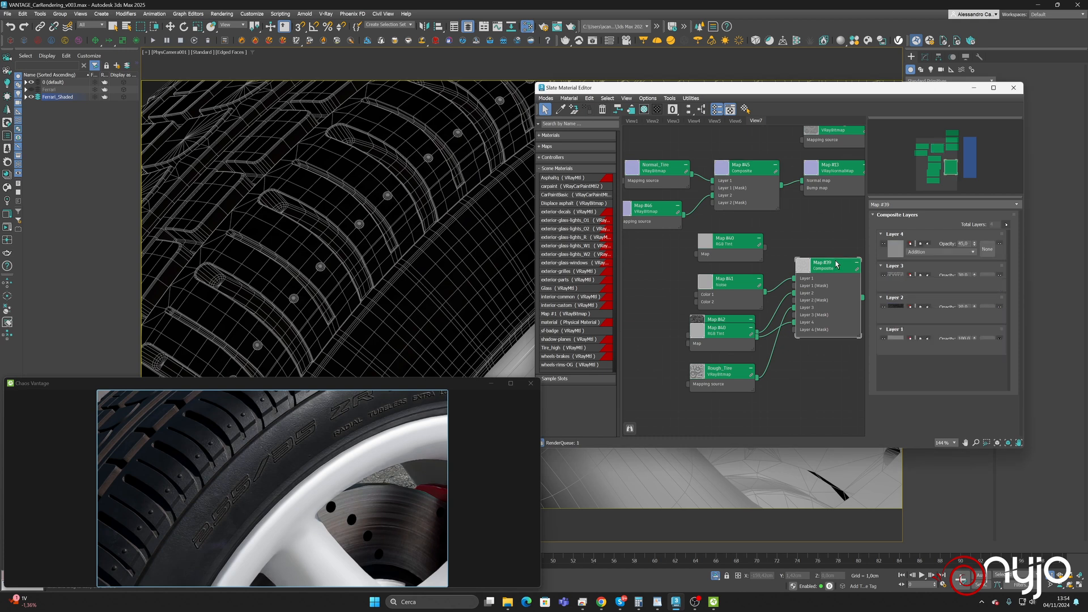
middle_drag(787, 235, 585, 297)
double_click(752, 194)
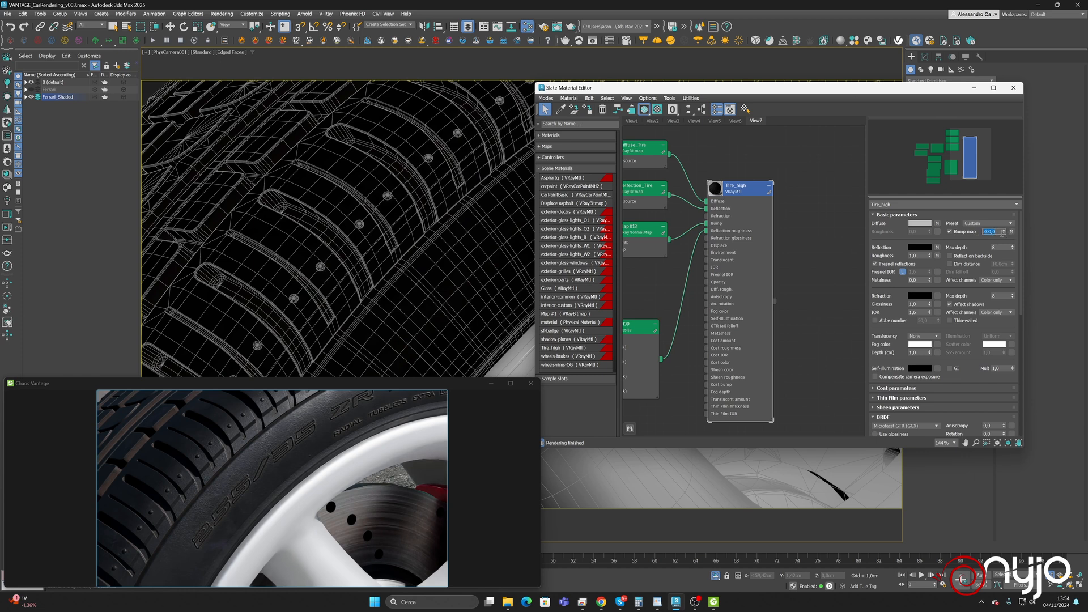
key(Return)
scroll(383, 241, down, 5)
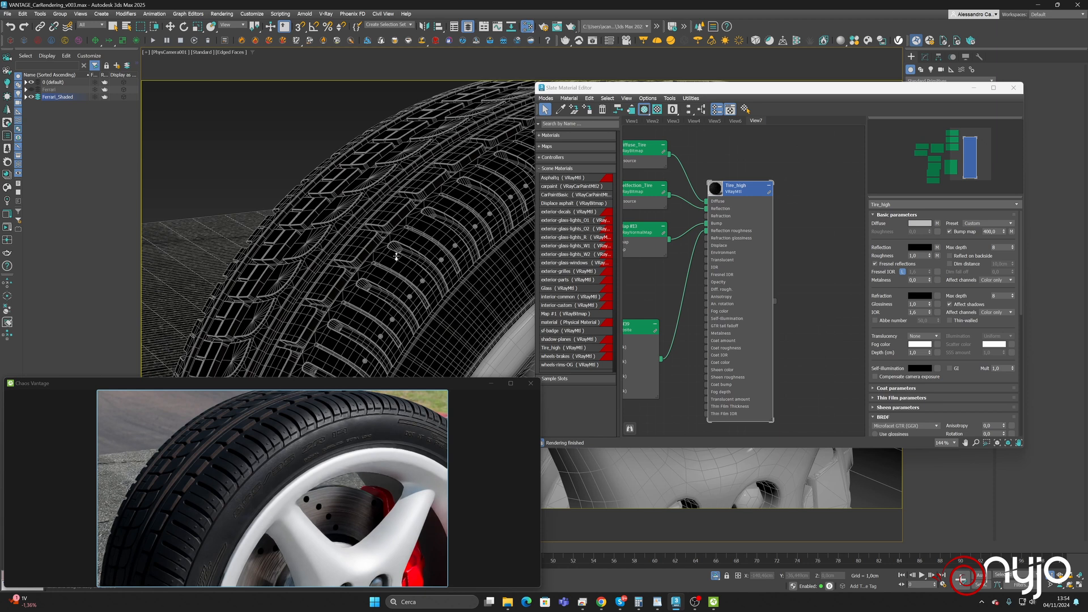
scroll(397, 257, up, 10)
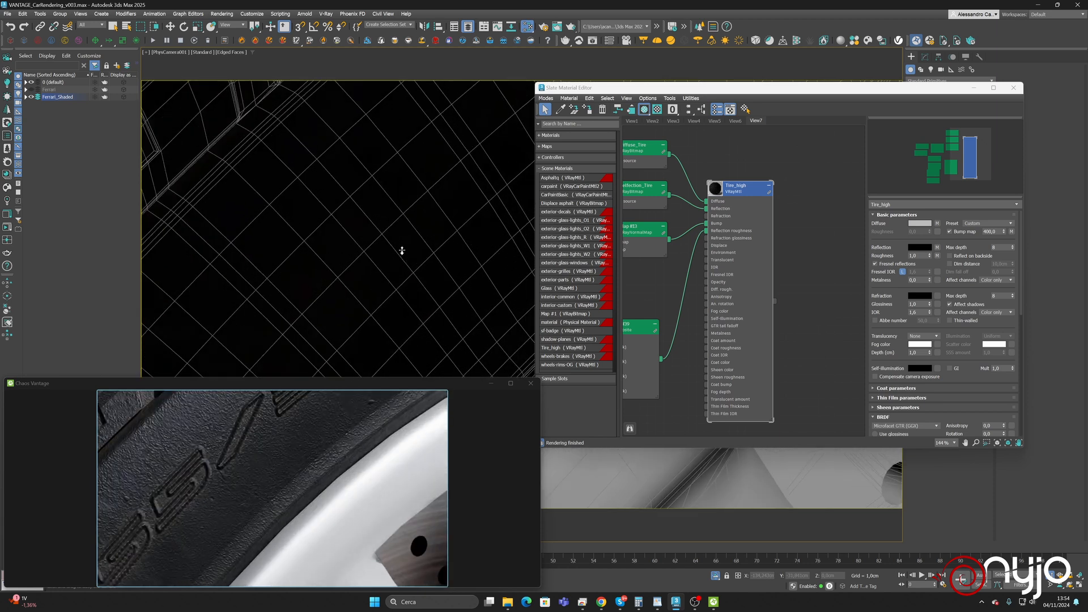
scroll(402, 250, down, 8)
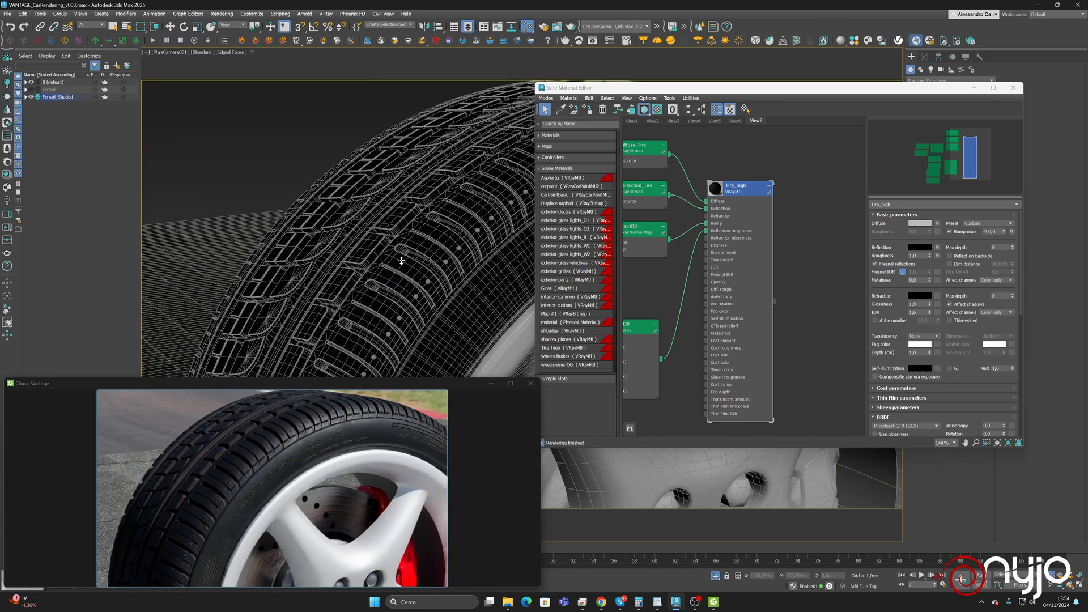
scroll(402, 261, up, 6)
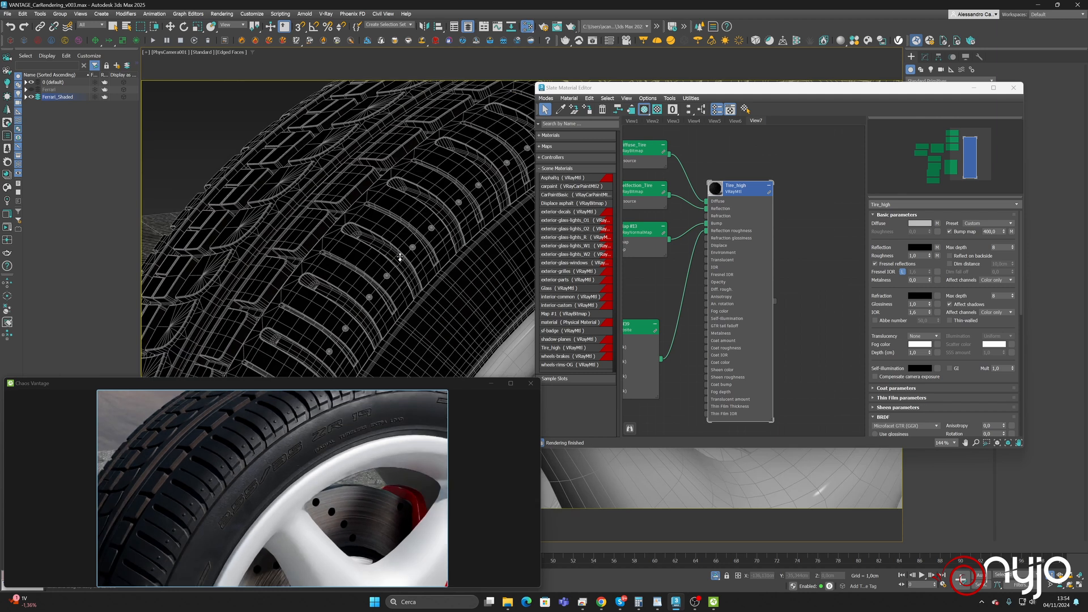
Move the Reflection_Tire bitmap node farther from the Tire_high material and open its parameters
middle_drag(666, 268, 765, 243)
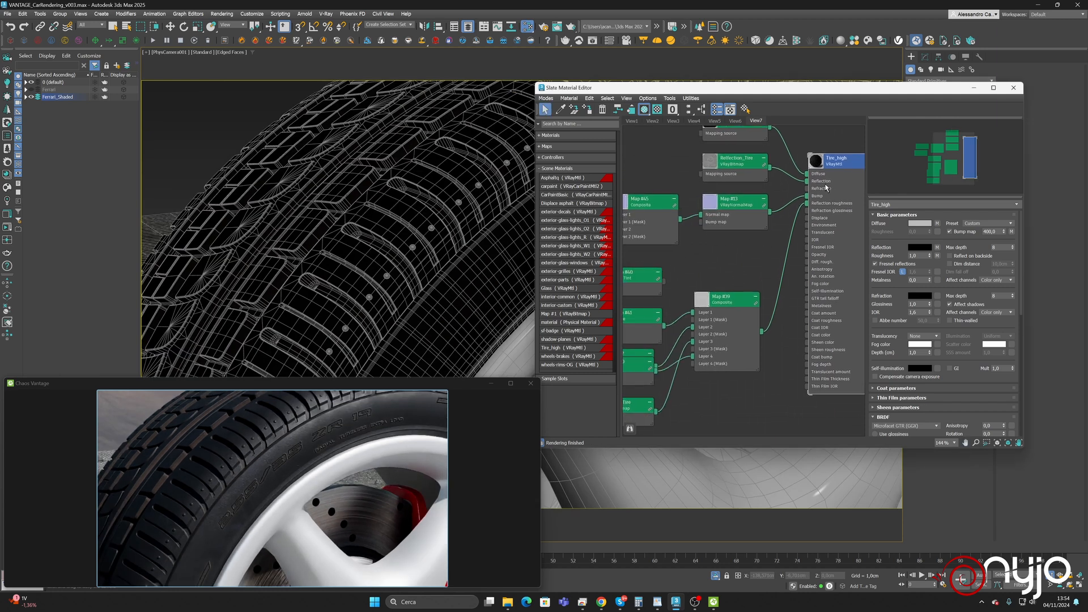
drag(736, 163, 671, 167)
click(748, 161)
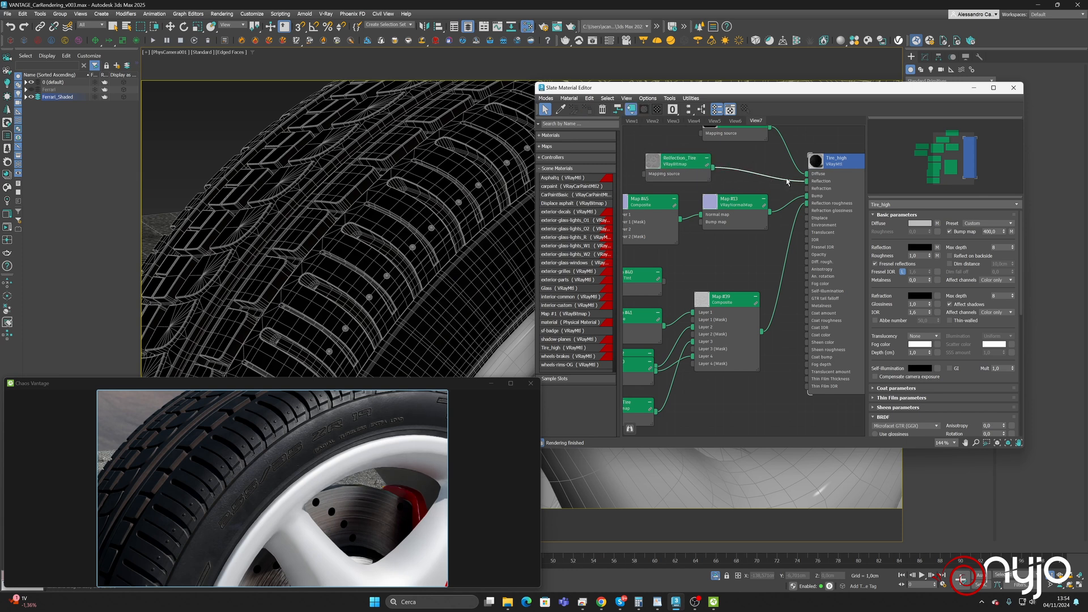
double_click(708, 162)
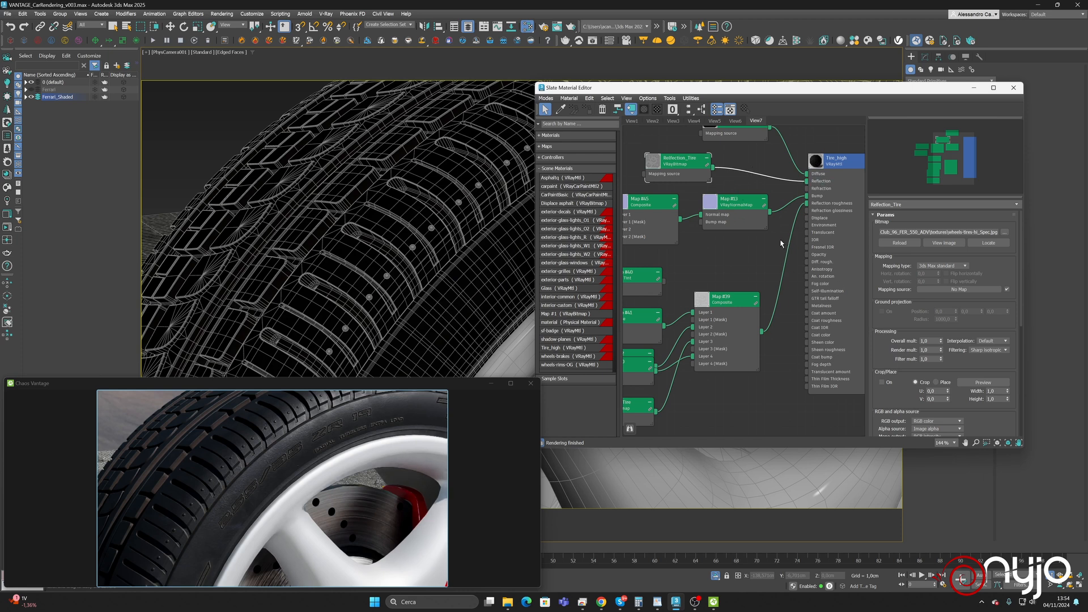
Paste the copied reflection roughness Composite map into the Reflection slot of the Tire_high material
double_click(832, 162)
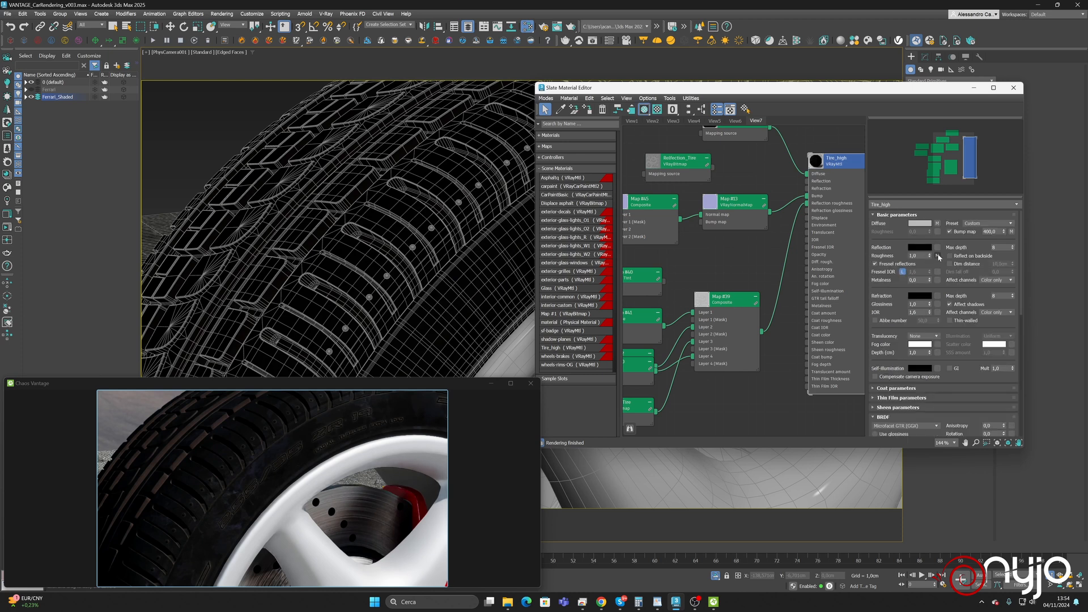
right_click(939, 256)
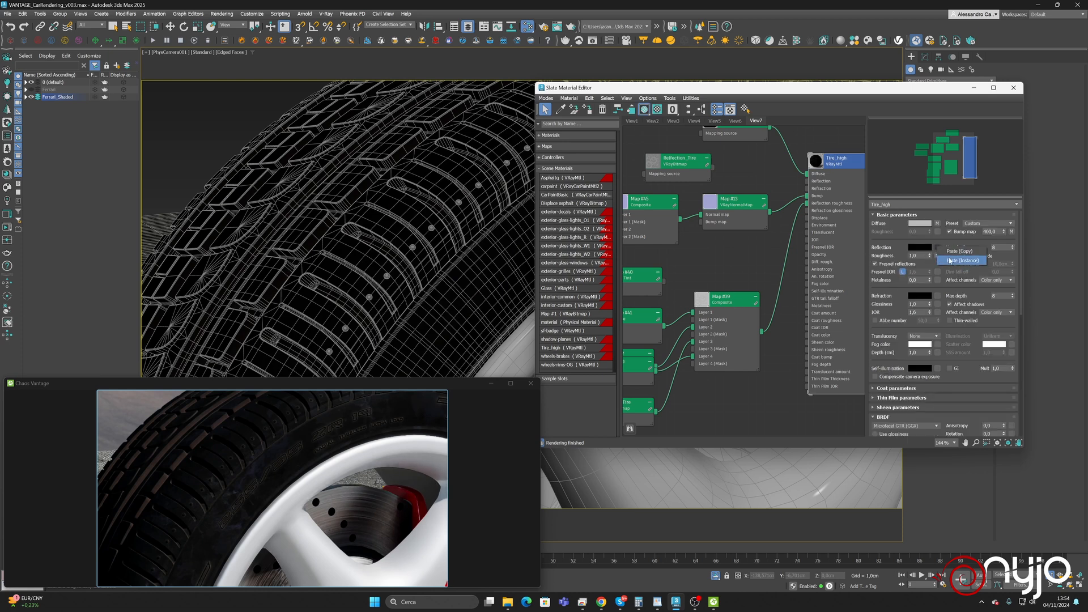
click(950, 260)
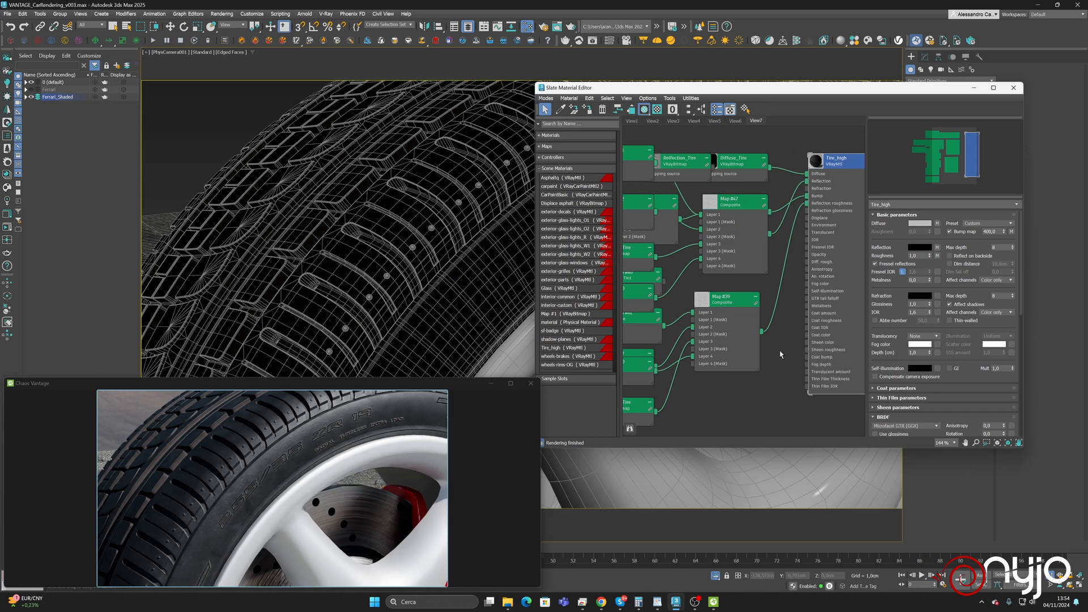
Widen the Slate Material Editor window and automatically lay out all nodes of the Tire_high graph
middle_drag(756, 247, 750, 289)
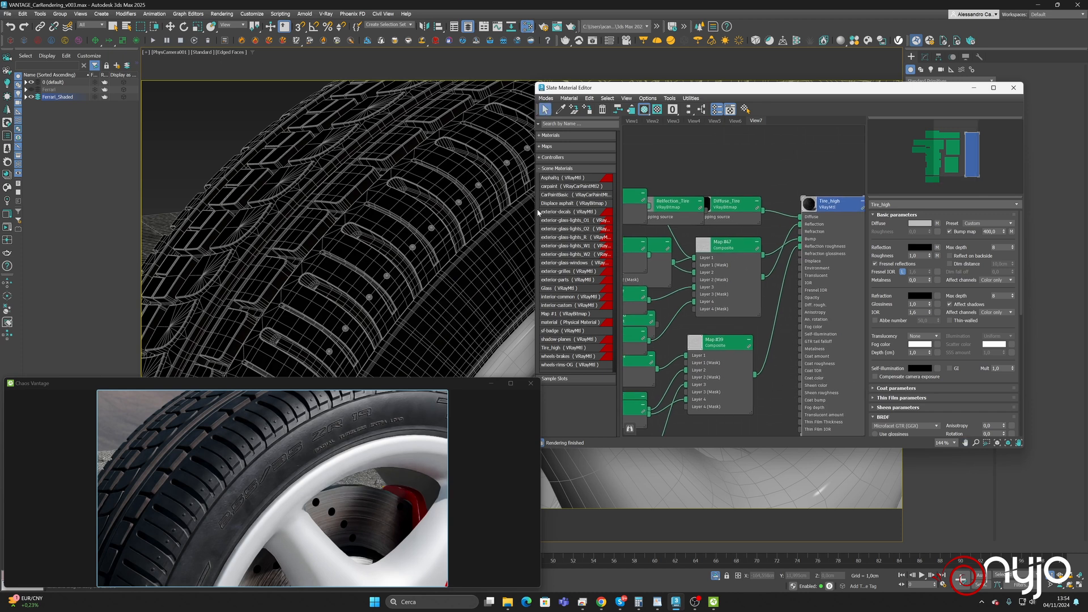
drag(534, 210, 404, 209)
middle_drag(599, 260, 834, 182)
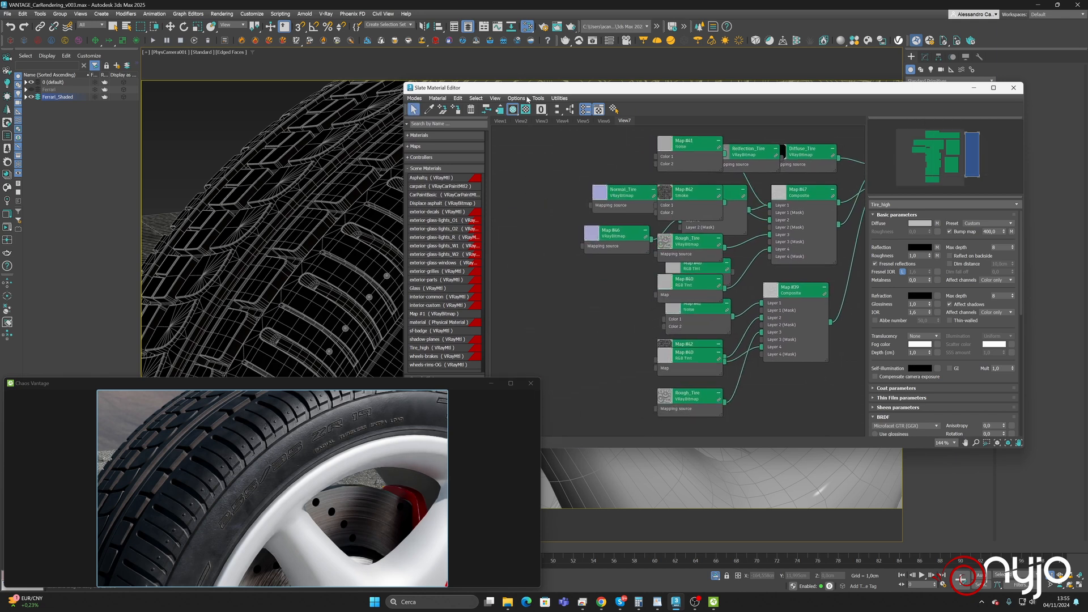
click(494, 99)
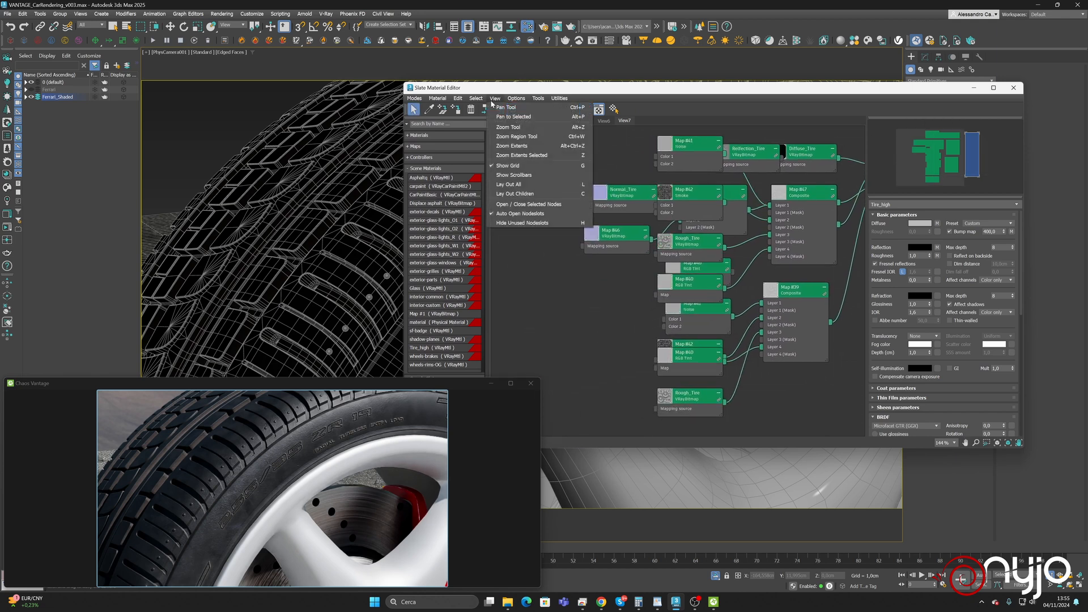
click(510, 185)
scroll(737, 209, up, 2)
scroll(737, 209, up, 1)
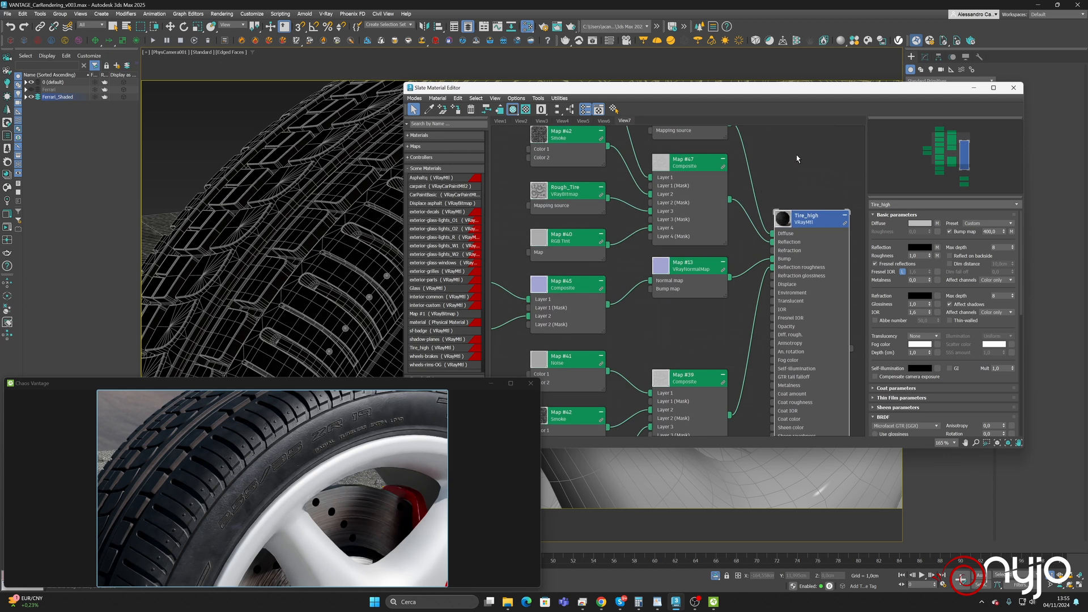
Move the two unconnected nodes to the input side of the tyre graph and place the stray roughness-branch node back below its neighbours
middle_drag(795, 154, 857, 176)
middle_drag(529, 184, 634, 77)
middle_drag(622, 314, 576, 380)
scroll(578, 379, down, 5)
scroll(583, 373, down, 6)
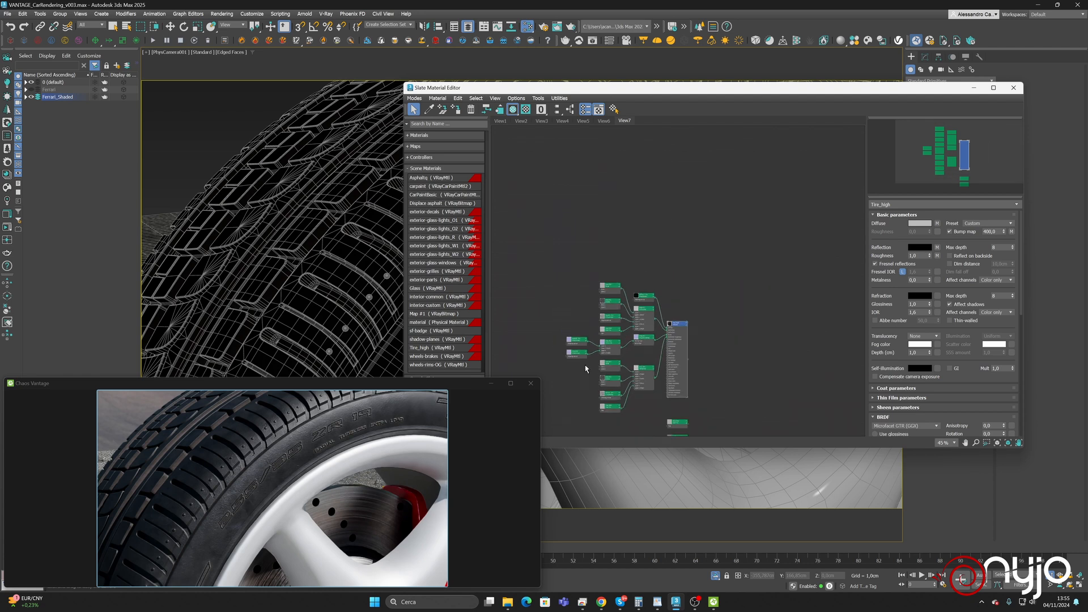
middle_drag(654, 354, 699, 251)
drag(779, 305, 675, 361)
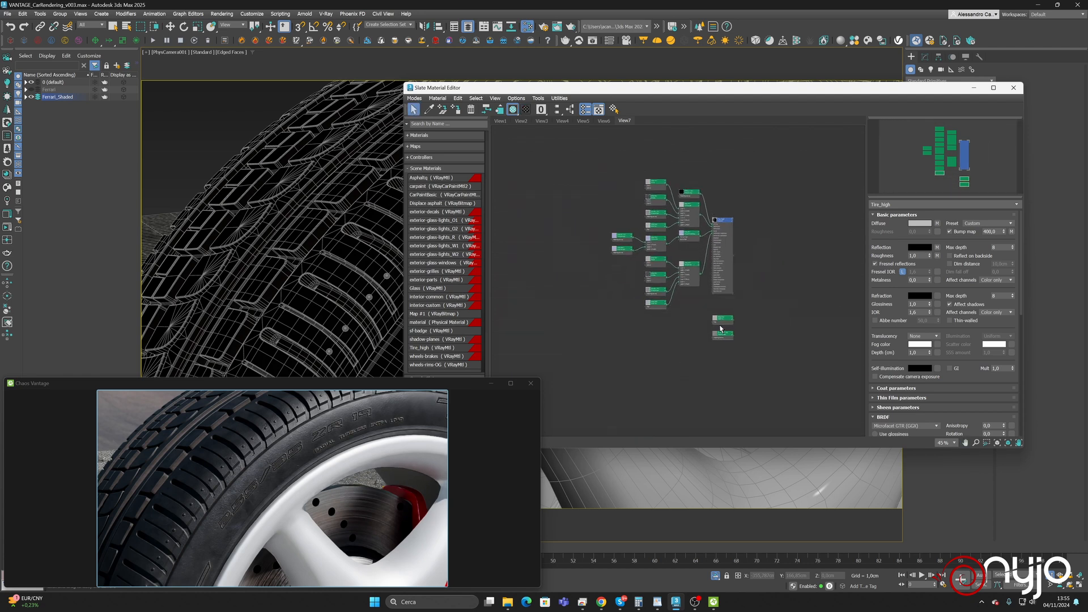
drag(722, 316, 605, 185)
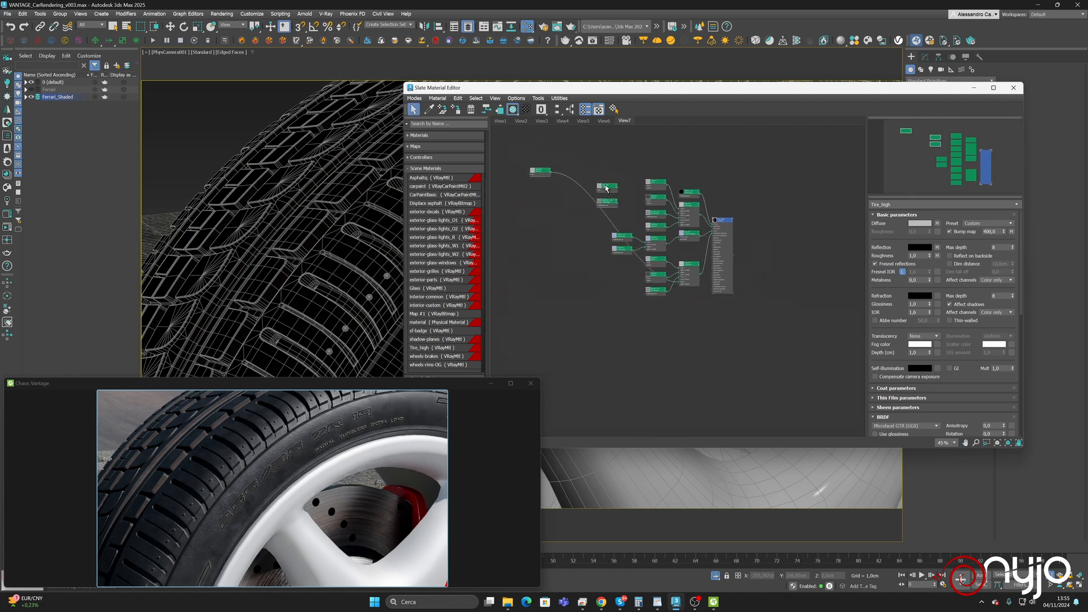
click(573, 184)
drag(539, 182, 646, 315)
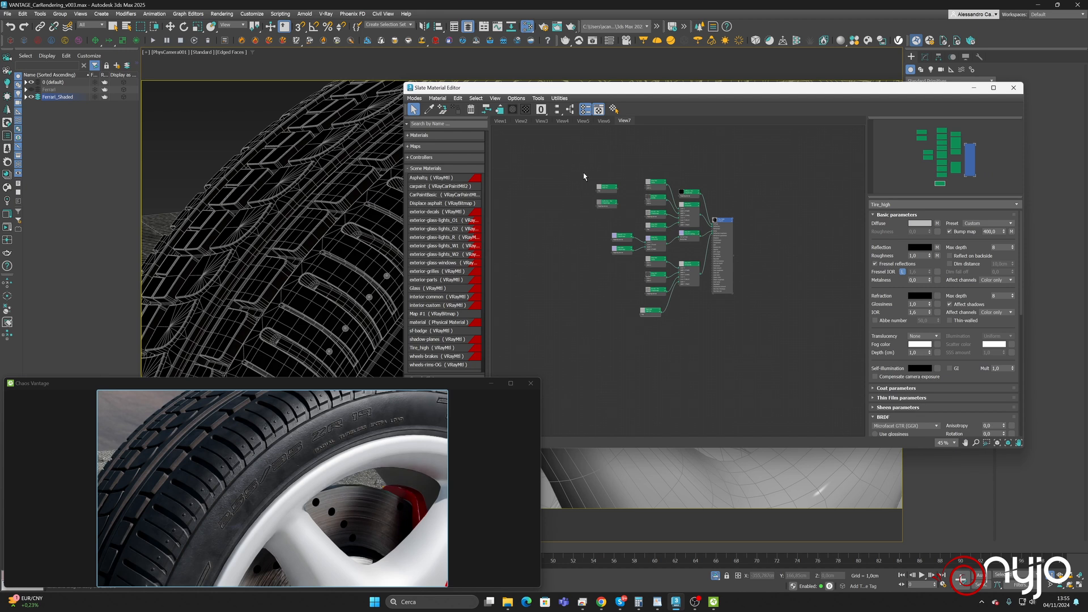
Open the Reflection_Tire bitmap's parameters and move the unconnected RGB Tint node away from it
scroll(584, 176, up, 5)
middle_drag(644, 237, 627, 245)
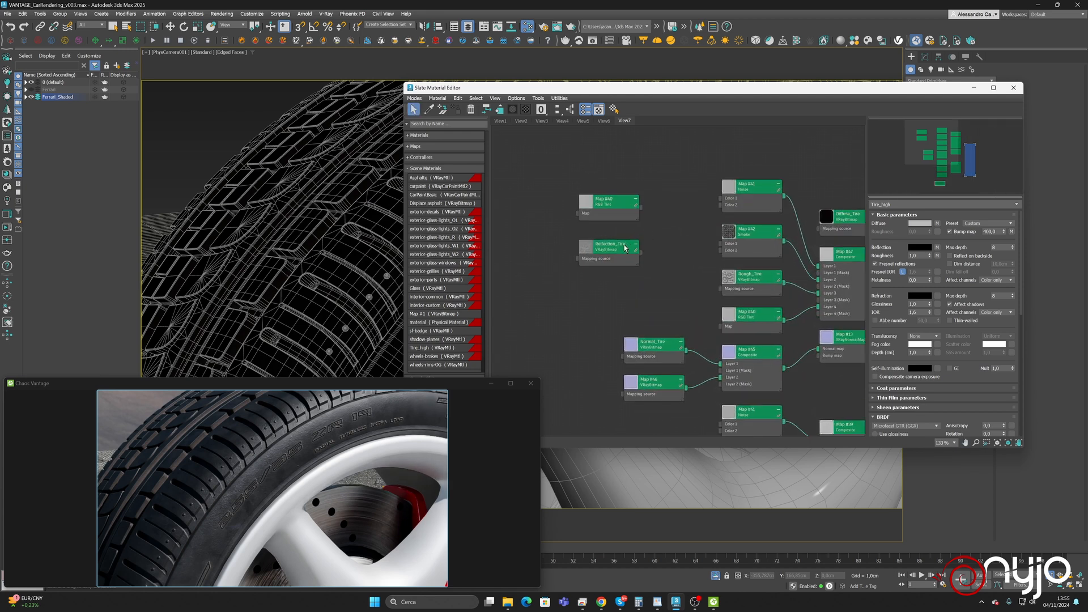
double_click(625, 247)
click(619, 212)
drag(619, 212, 586, 188)
Replace Rough_Tire with Reflection_Tire as the Layer 3 source of the reflection Composite map and position the node beside it
middle_drag(661, 236, 589, 226)
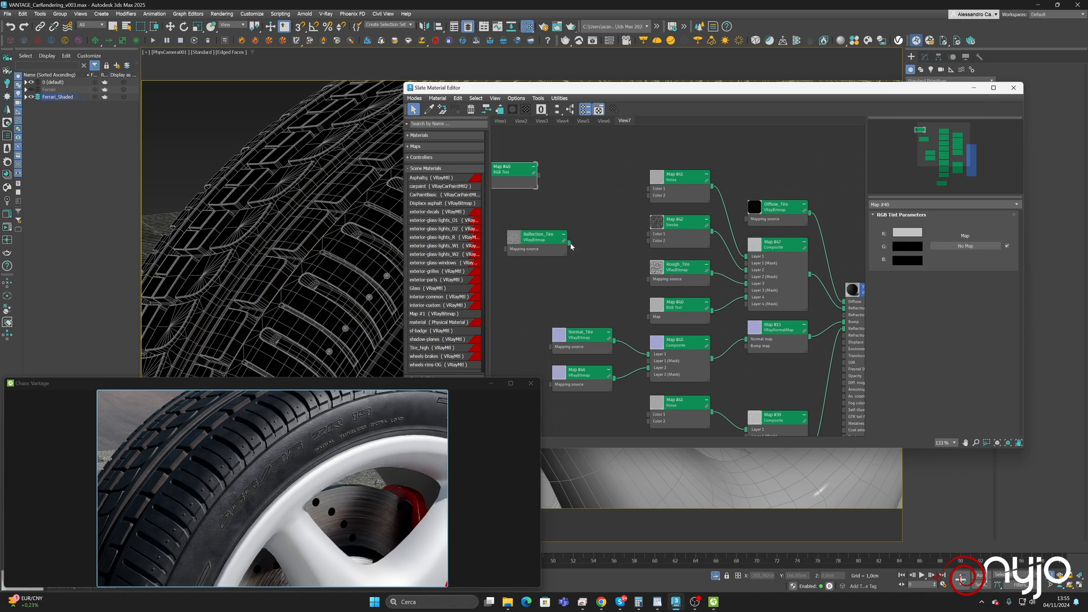
drag(569, 243, 745, 283)
drag(676, 267, 558, 147)
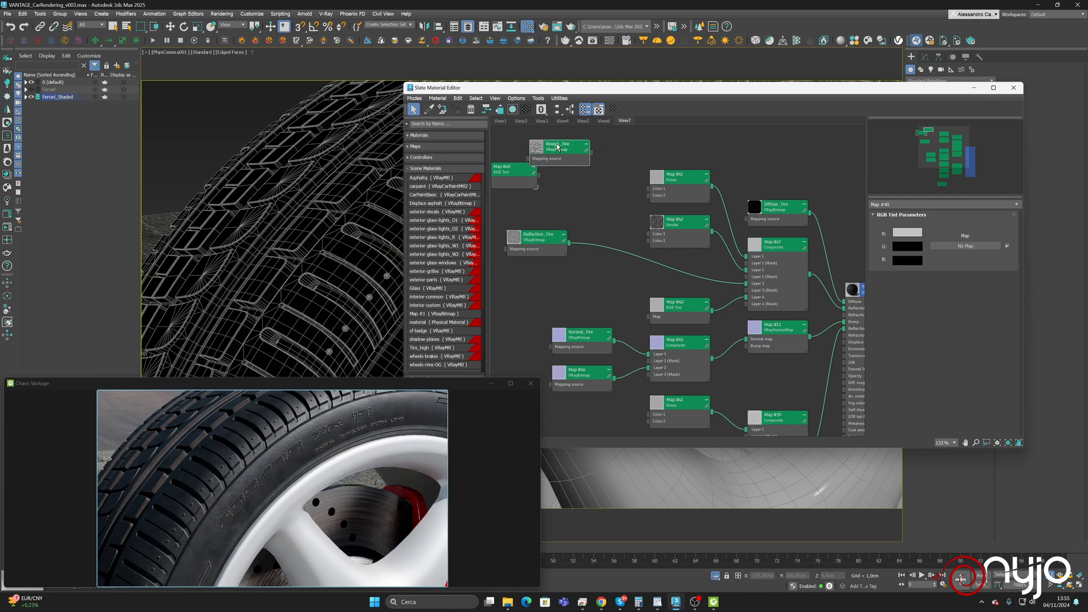
double_click(774, 243)
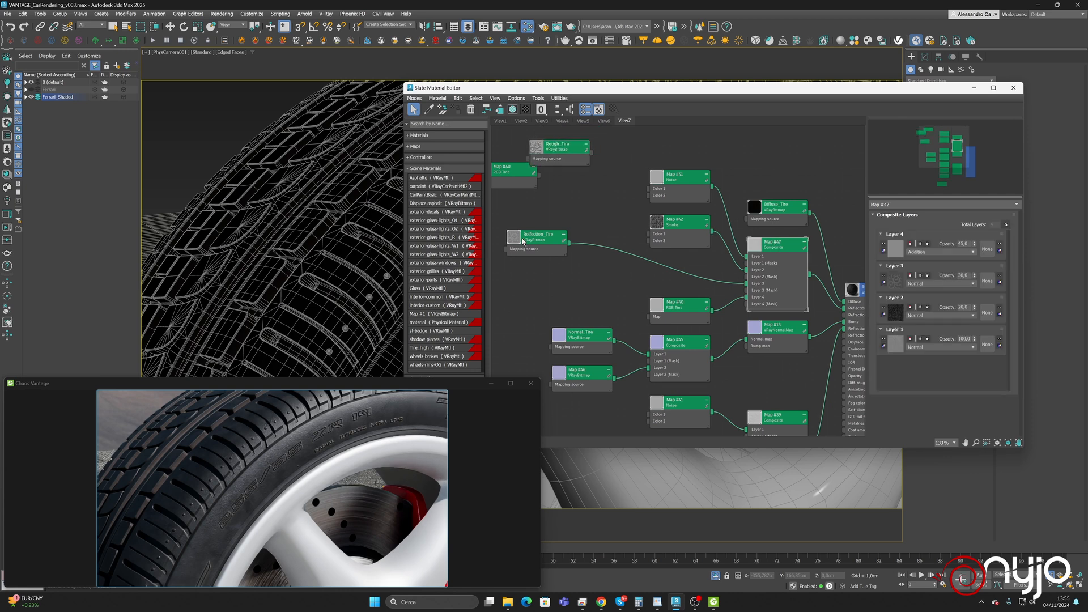
drag(536, 235, 671, 266)
Set the Layer 4 opacity of the reflection Composite map to 0
double_click(687, 179)
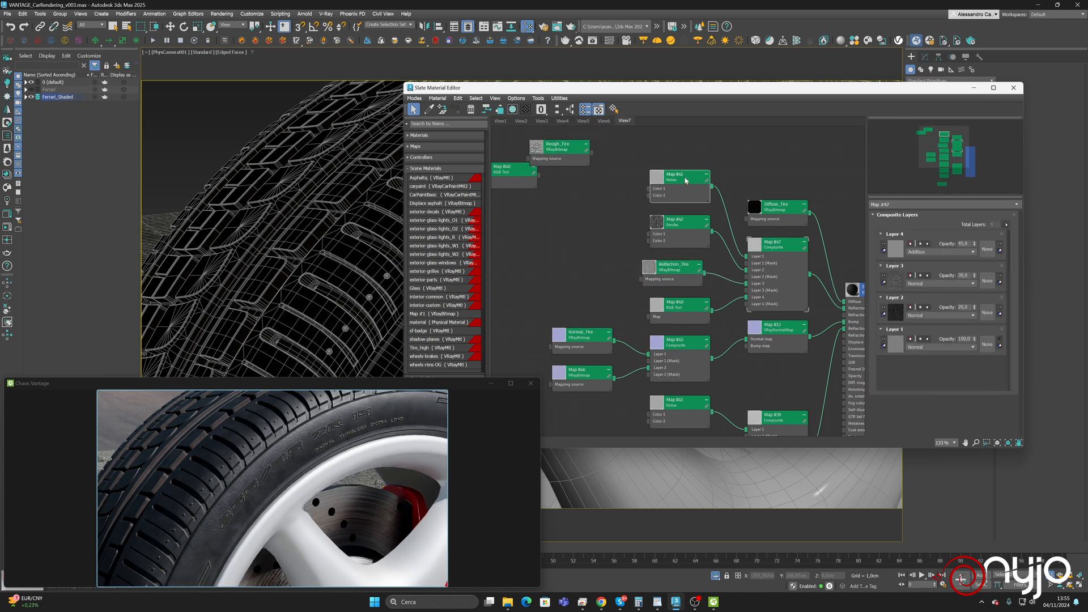
double_click(774, 244)
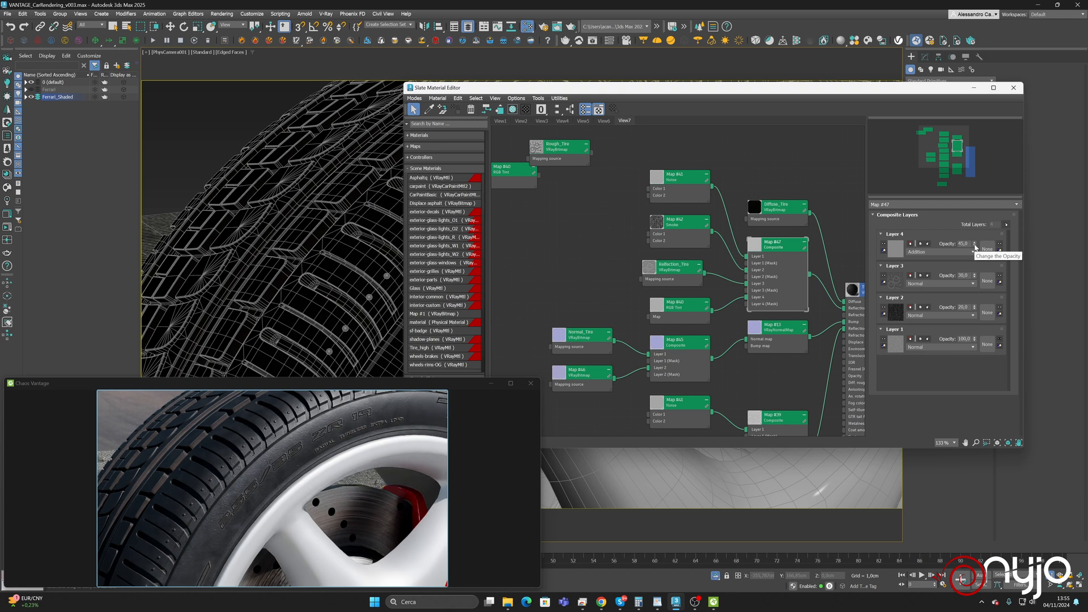
mouse_move(975, 248)
mouse_down()
mouse_move(974, 237)
mouse_move(976, 264)
mouse_up()
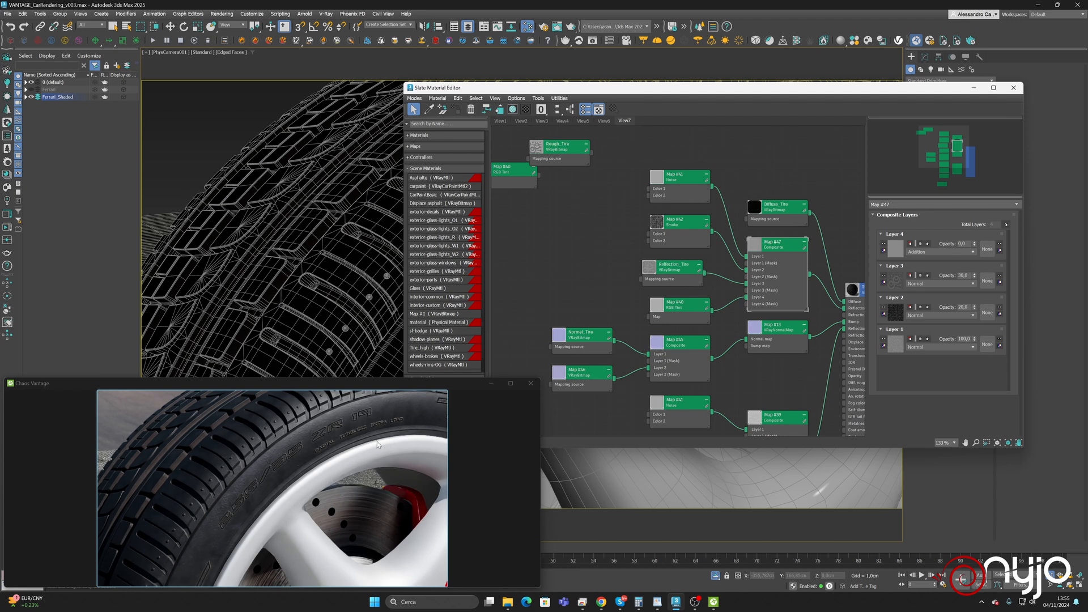
Inspect the tyre tread, sidewall and rim from near and far in the live preview
scroll(325, 242, down, 5)
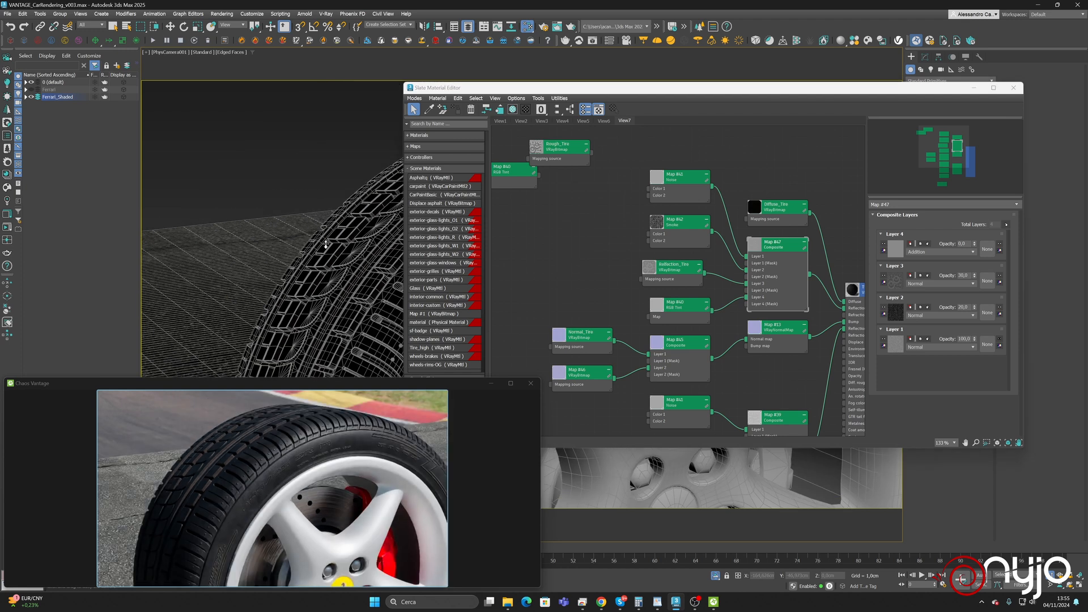
scroll(326, 243, up, 8)
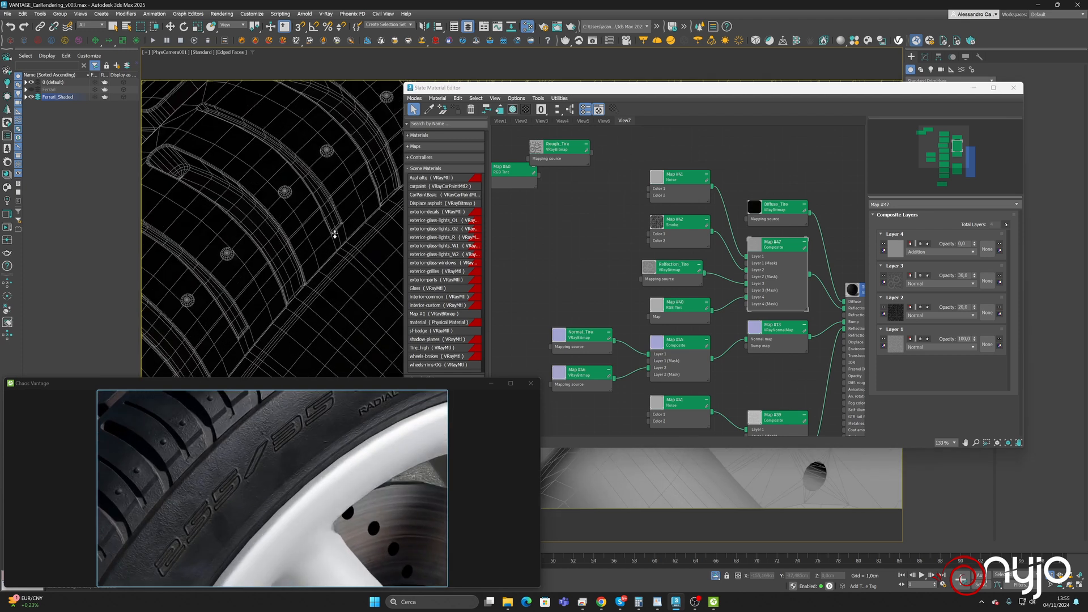
scroll(334, 234, down, 8)
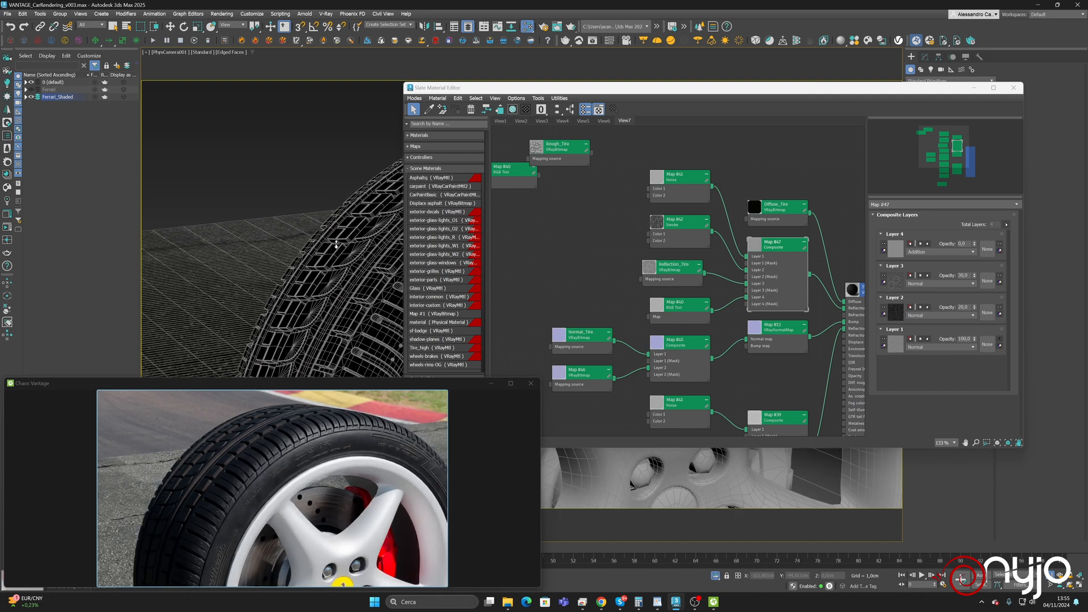
scroll(336, 244, up, 3)
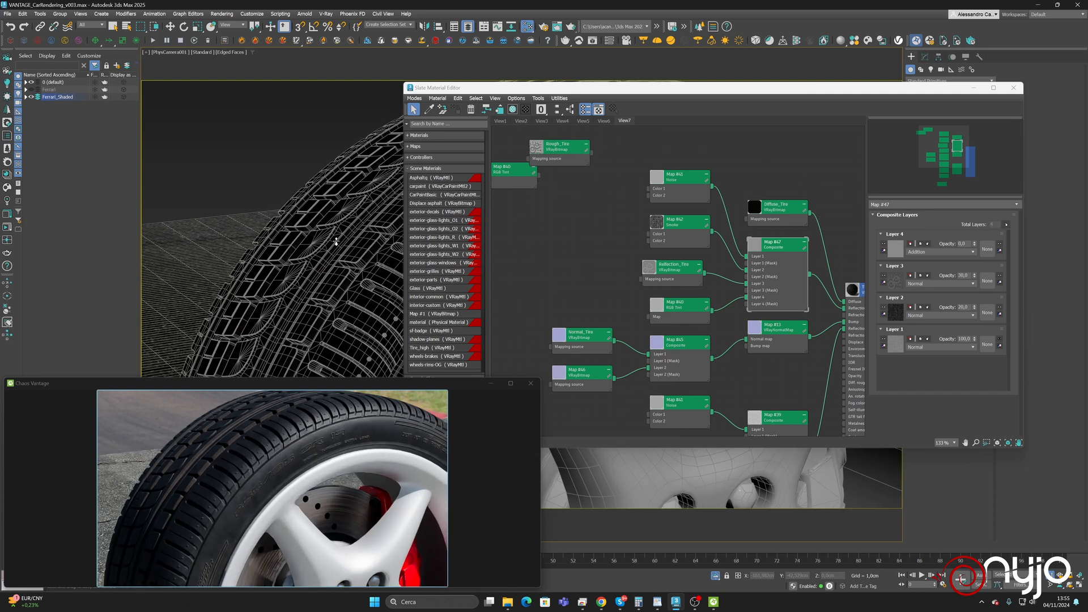
scroll(336, 241, down, 3)
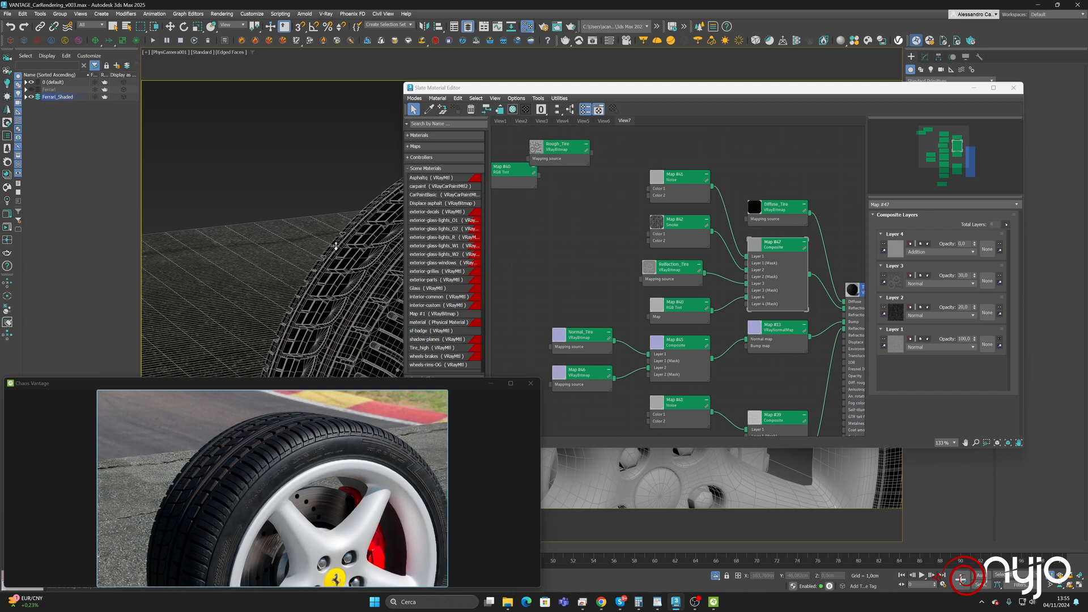
scroll(336, 246, up, 2)
scroll(299, 214, up, 3)
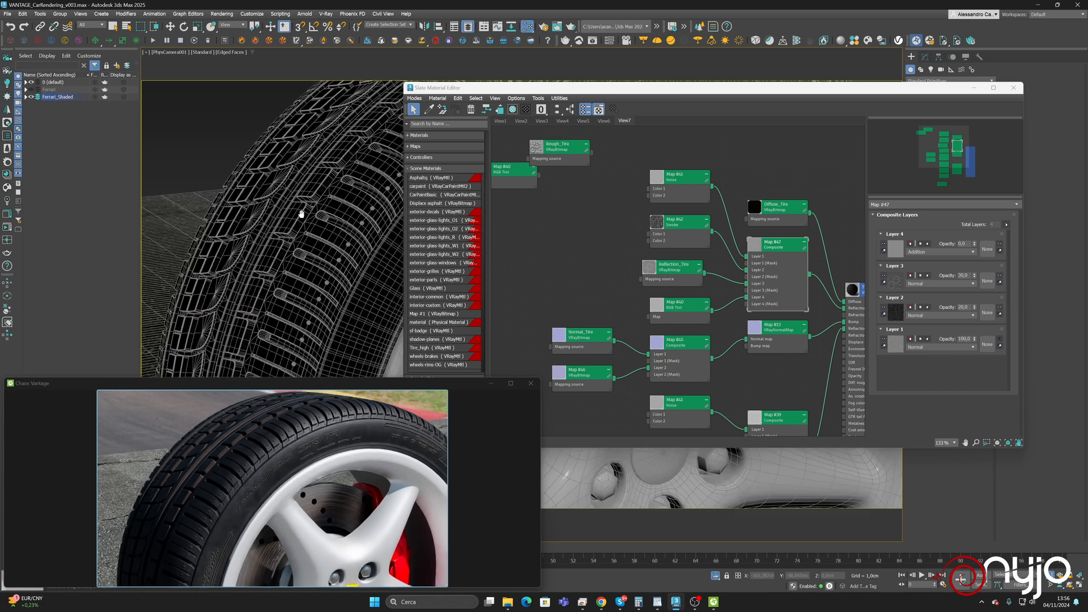
scroll(304, 237, down, 1)
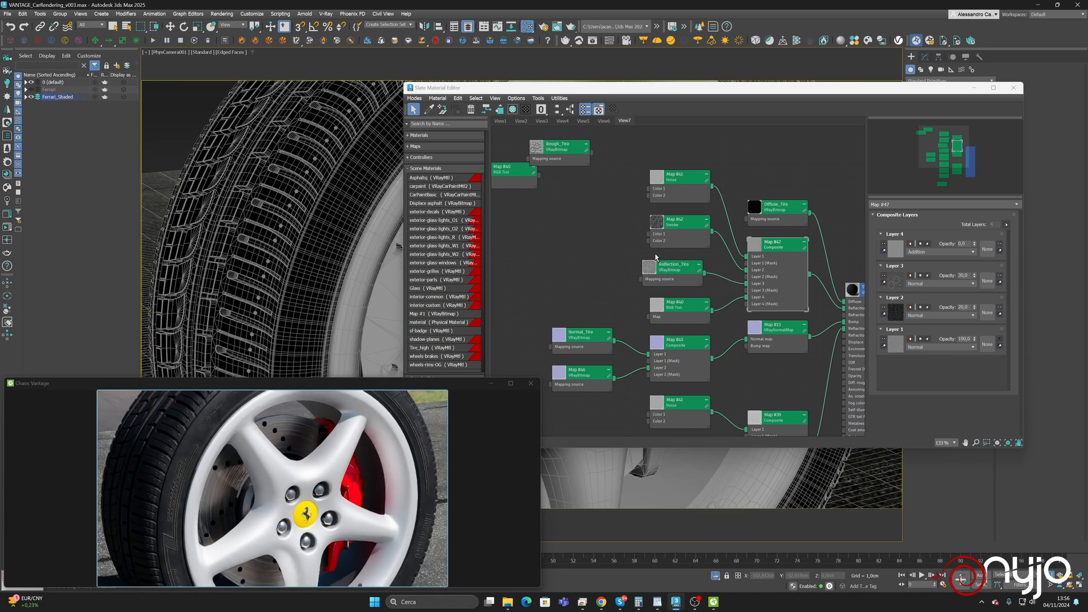
Create a new material editor view and load the wheels-rims-OG material by picking it from the wheel rim
right_click(655, 121)
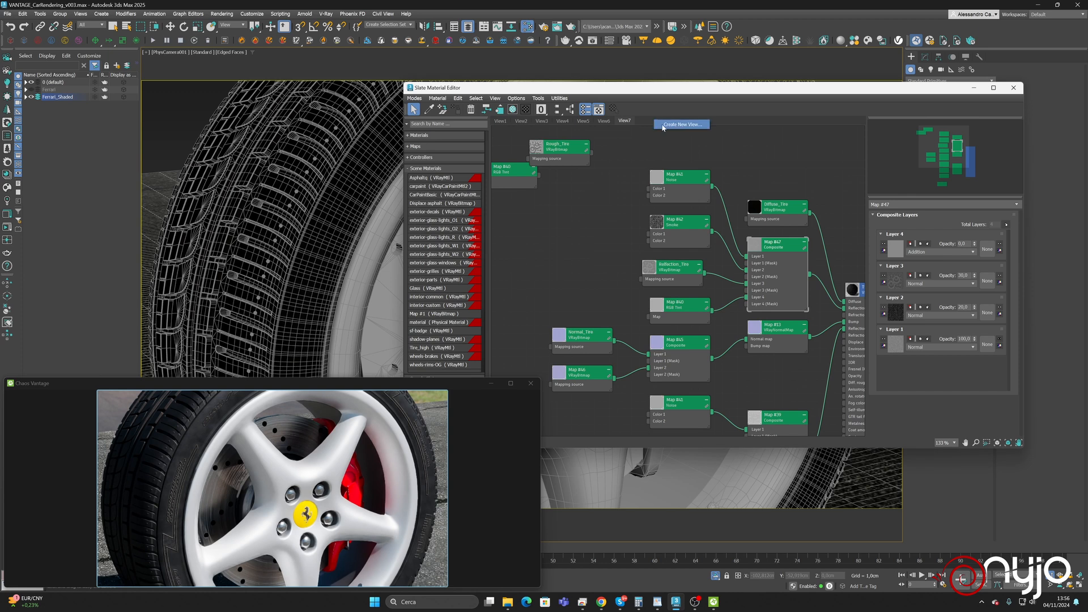
click(667, 125)
click(707, 280)
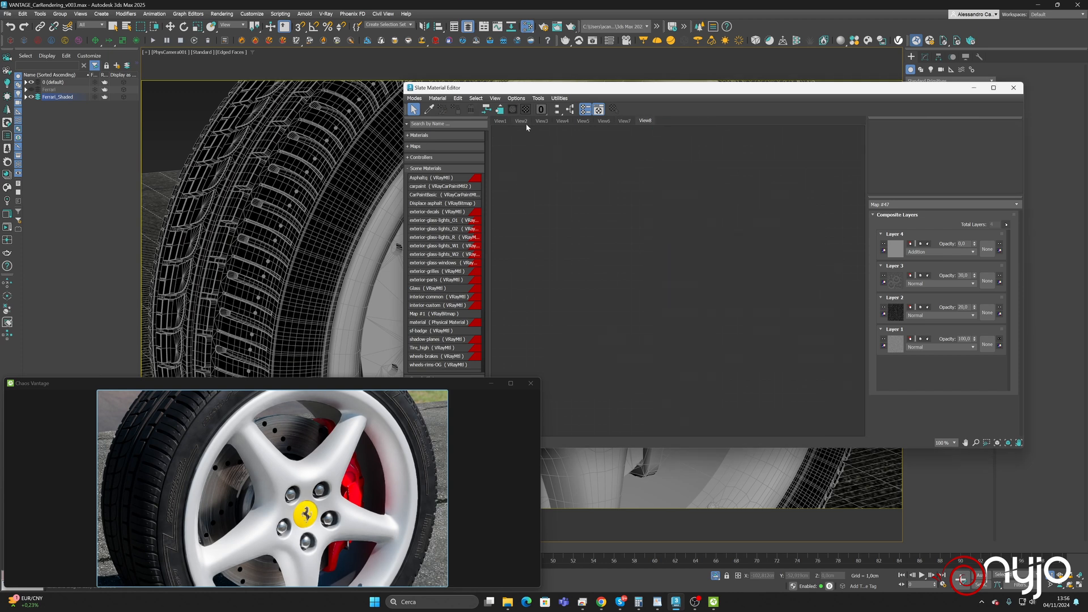
click(429, 109)
click(711, 523)
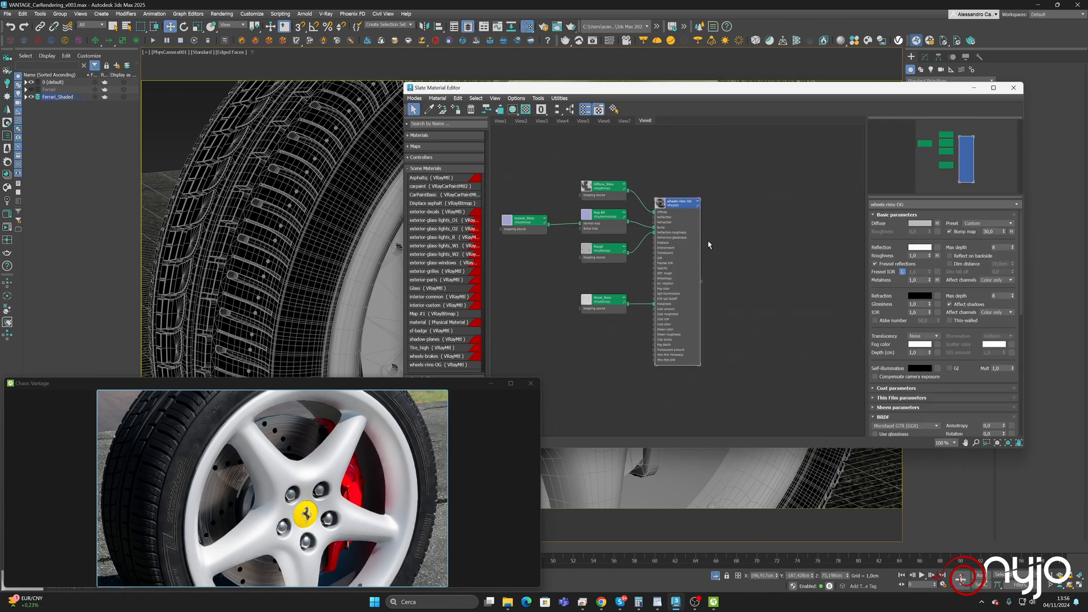
Space out the wheels-rims-OG graph, open Diffuse_Rims and move the Normal_Rims node closer to its VRayNormalMap
scroll(701, 201, up, 4)
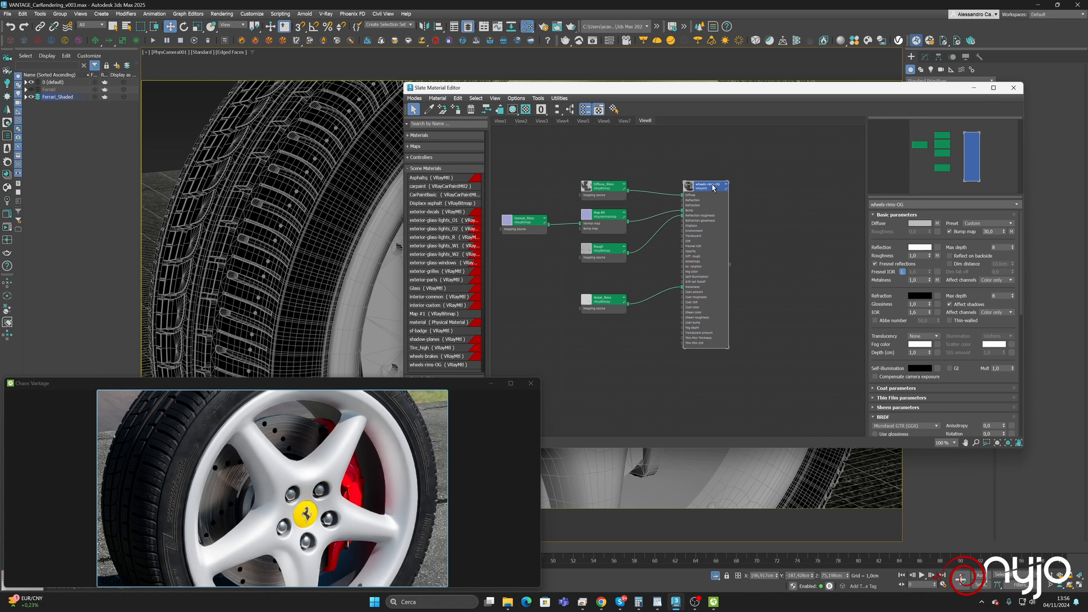
middle_drag(645, 152, 748, 145)
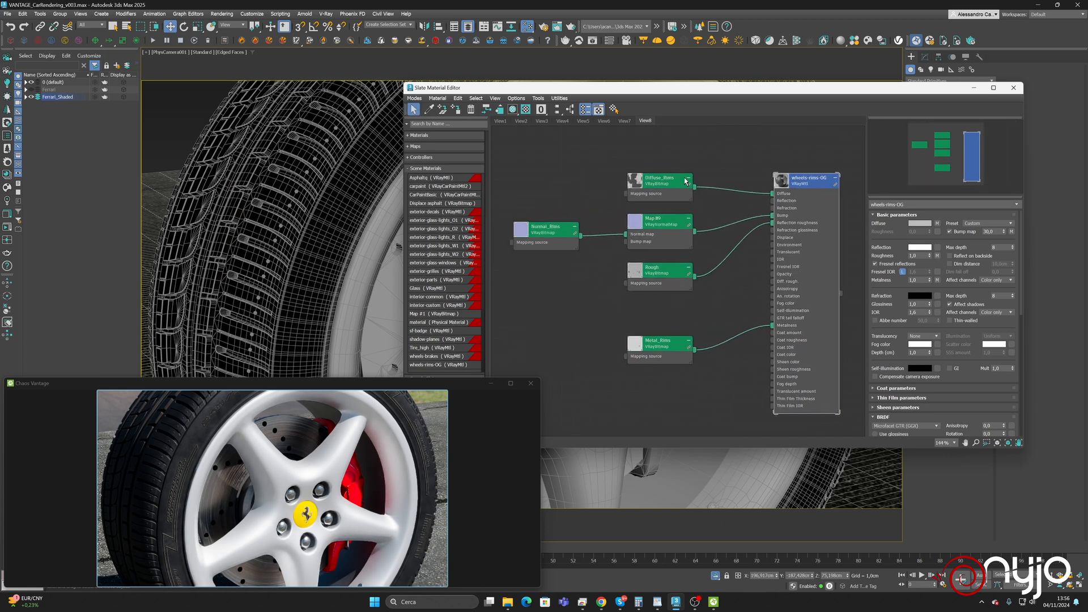
double_click(685, 179)
click(560, 225)
drag(560, 224, 571, 234)
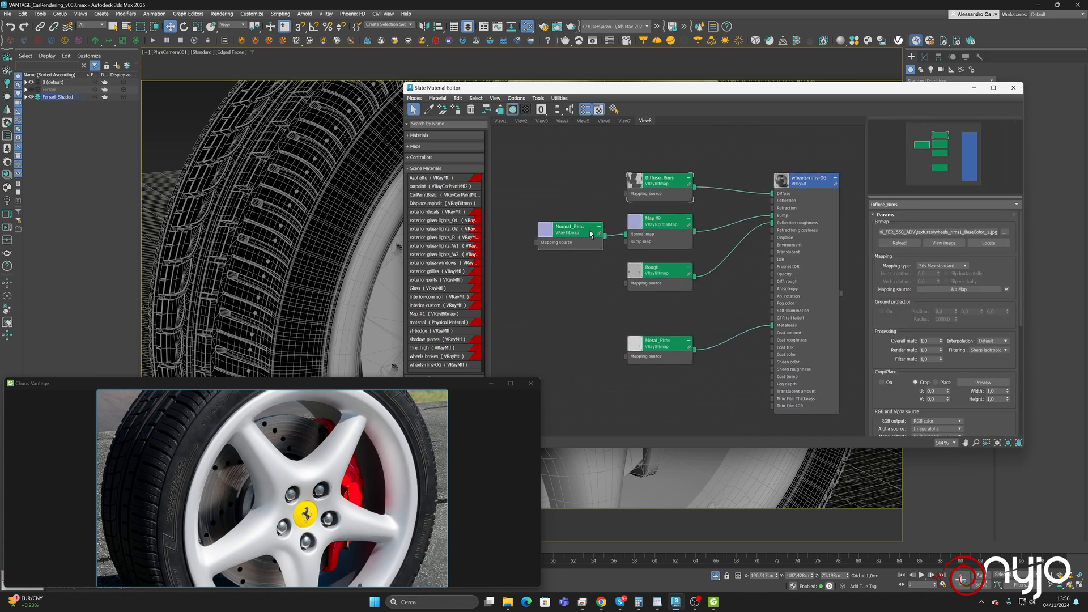
Review the basic parameters of the wheels-rims-OG material and the settings of its Rough bitmap
double_click(804, 185)
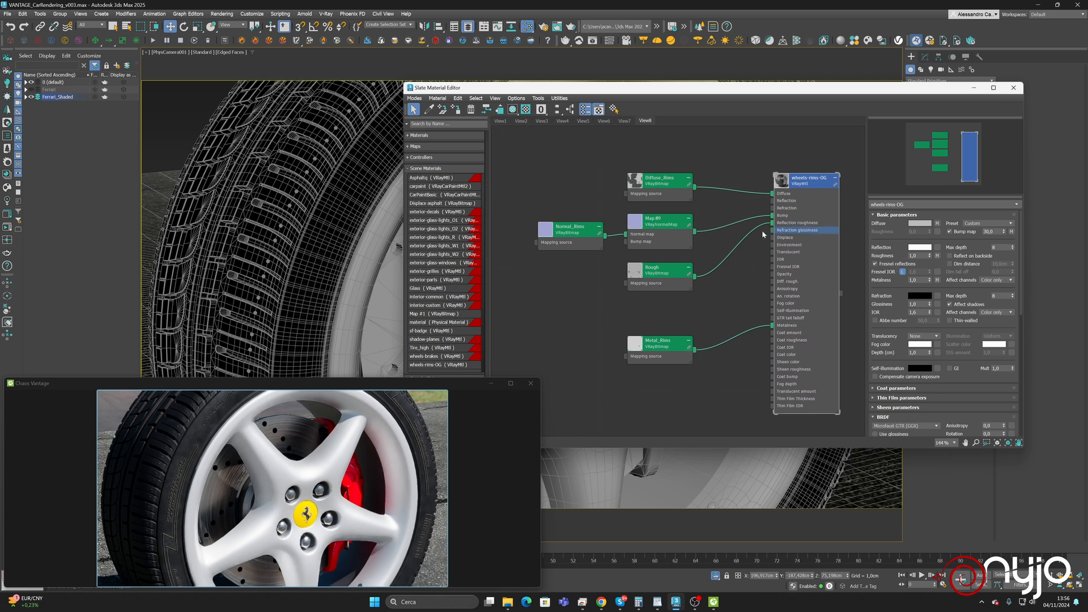
double_click(670, 271)
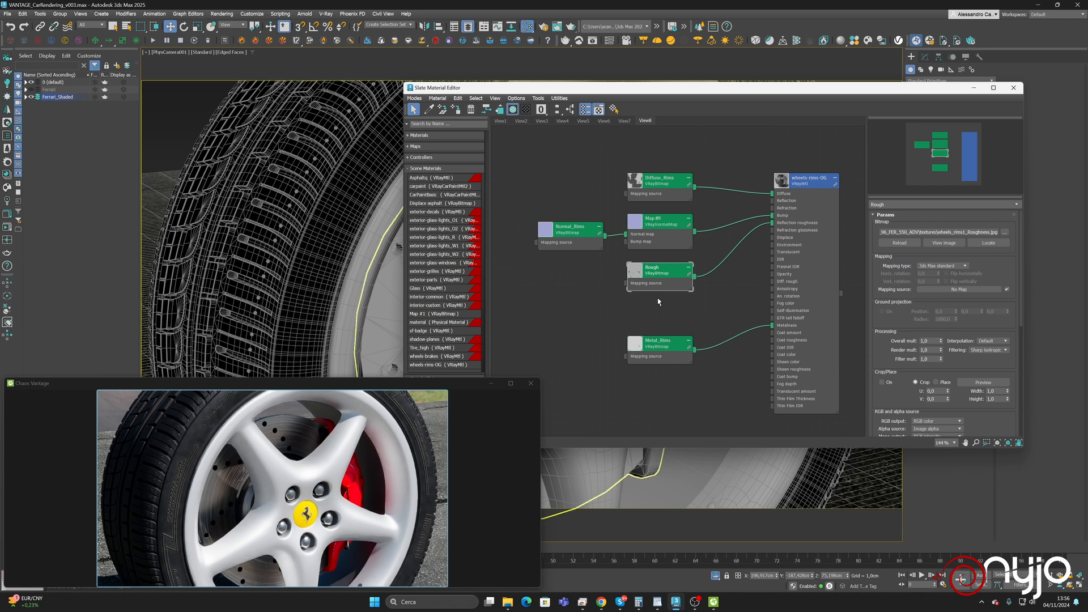
double_click(810, 180)
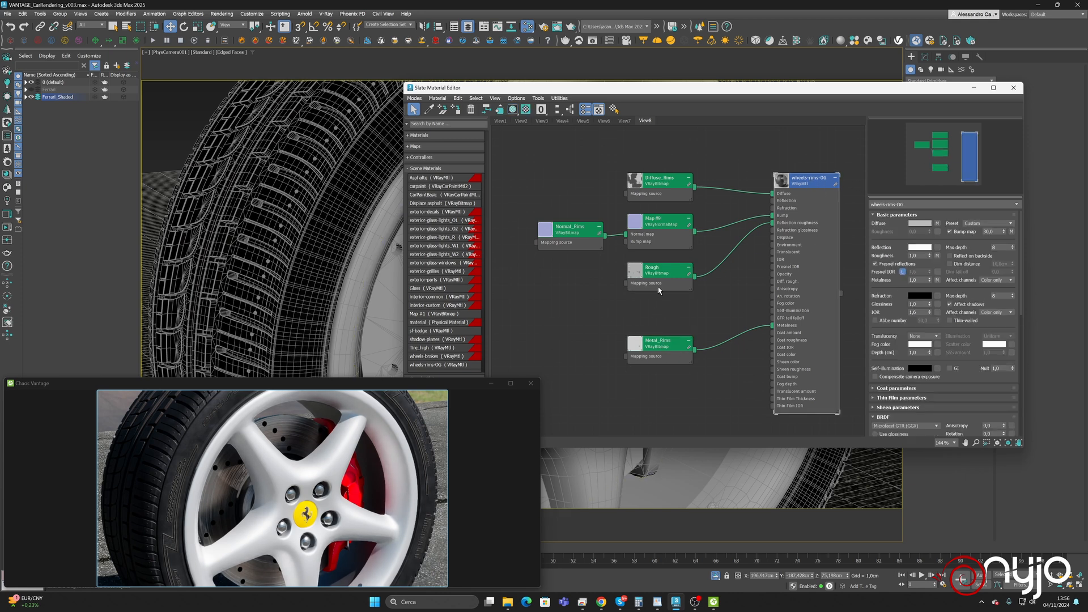
double_click(659, 289)
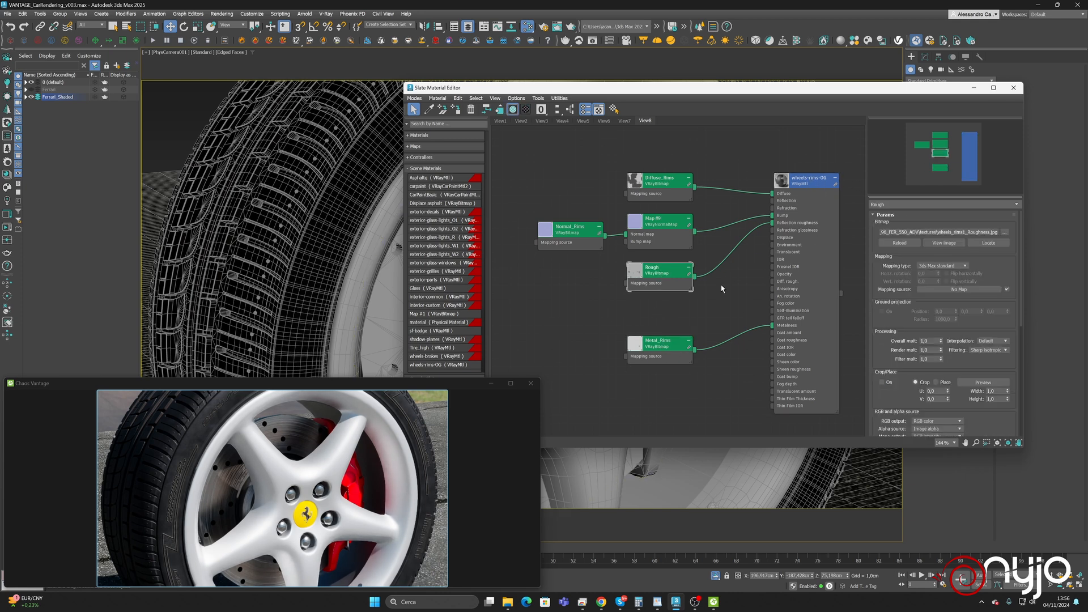
Disconnect the Rough bitmap from the reflection roughness of the wheels-rims-OG material and turn off its bump map
click(757, 232)
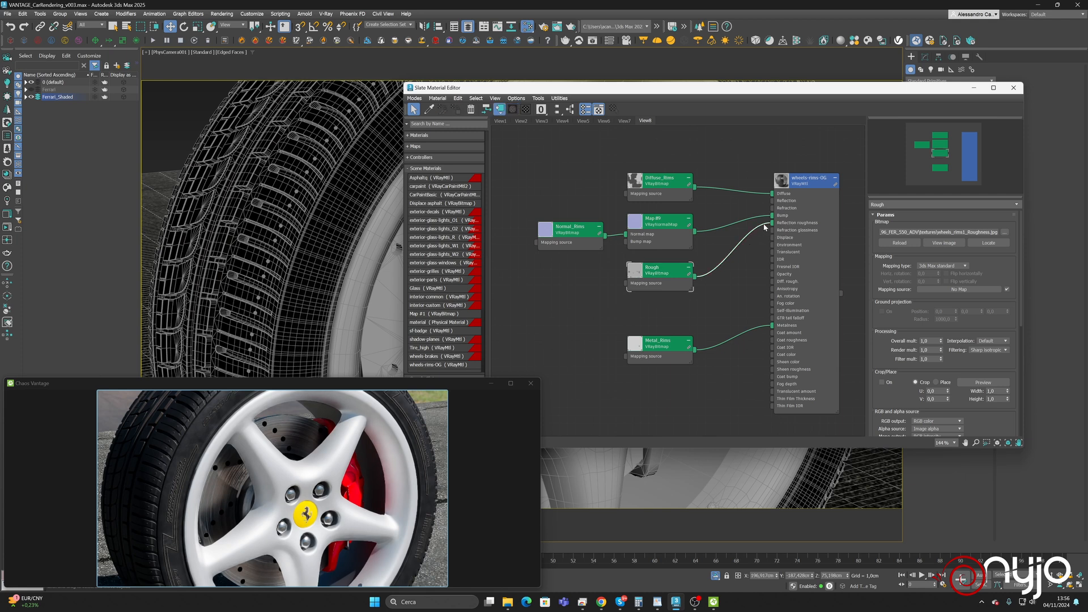
key(Delete)
double_click(808, 181)
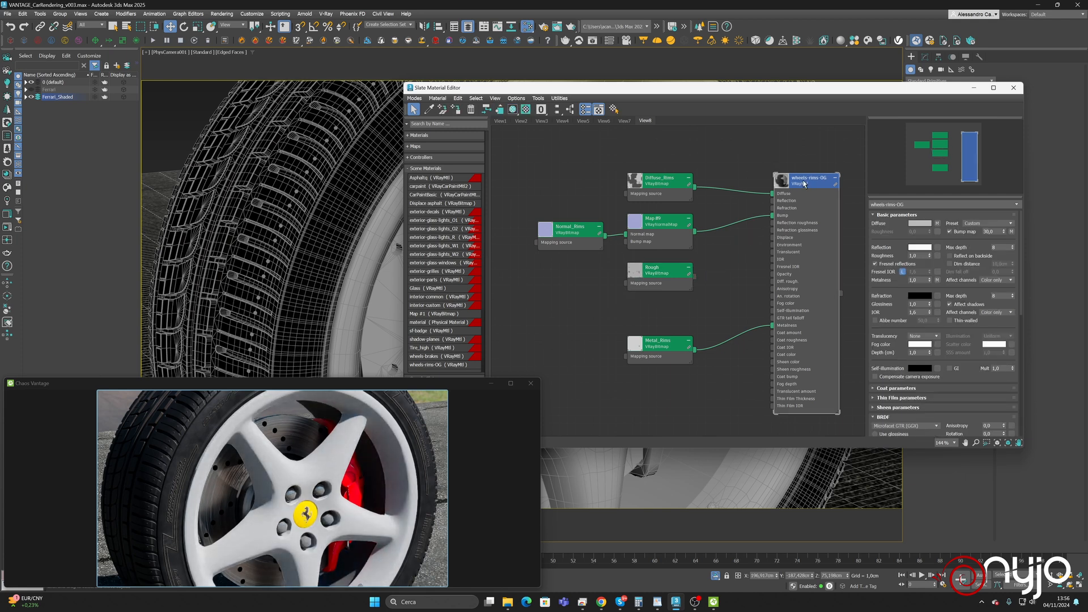
click(951, 232)
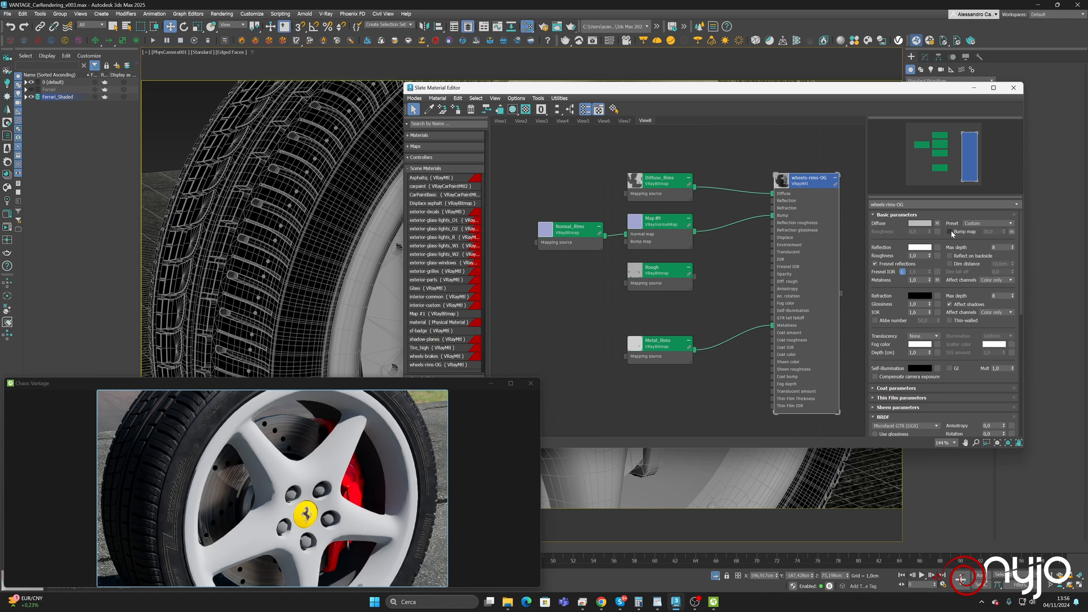
Set the metalness of the wheels-rims-OG material to 0 and disconnect the Metal_Rims bitmap from its Metalness input
right_click(930, 282)
drag(772, 326, 764, 327)
click(764, 327)
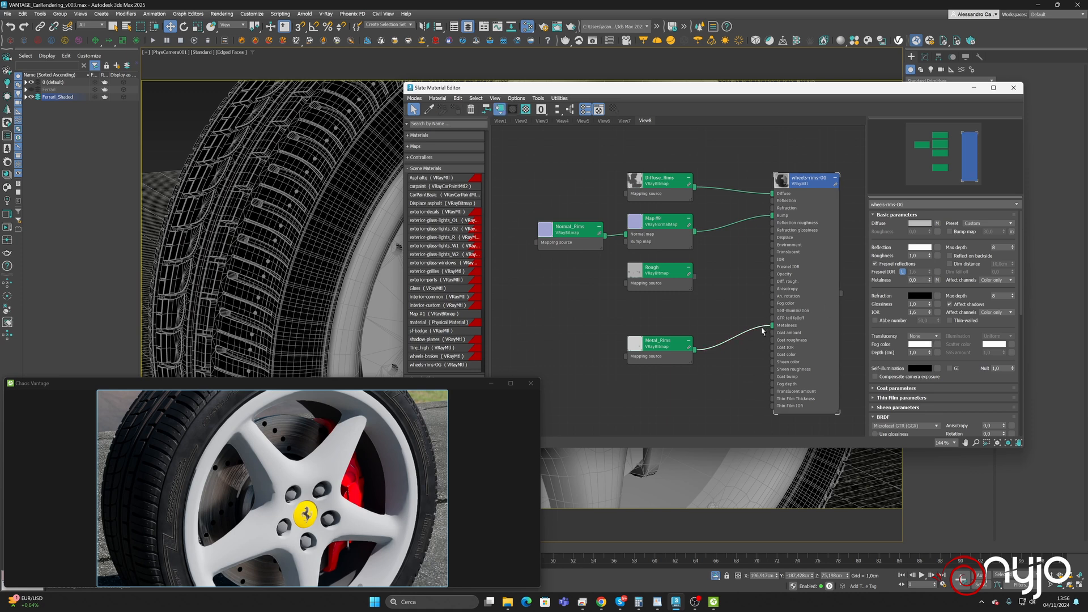
key(Delete)
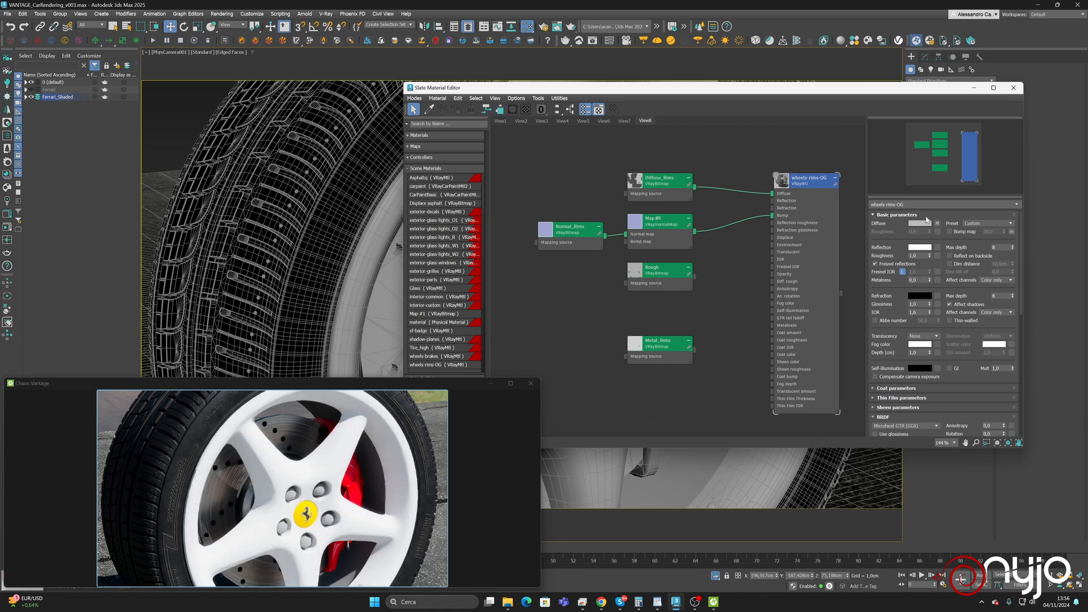
Try a black reflection colour on the wheels-rims-OG material and restore it to pure white
click(924, 249)
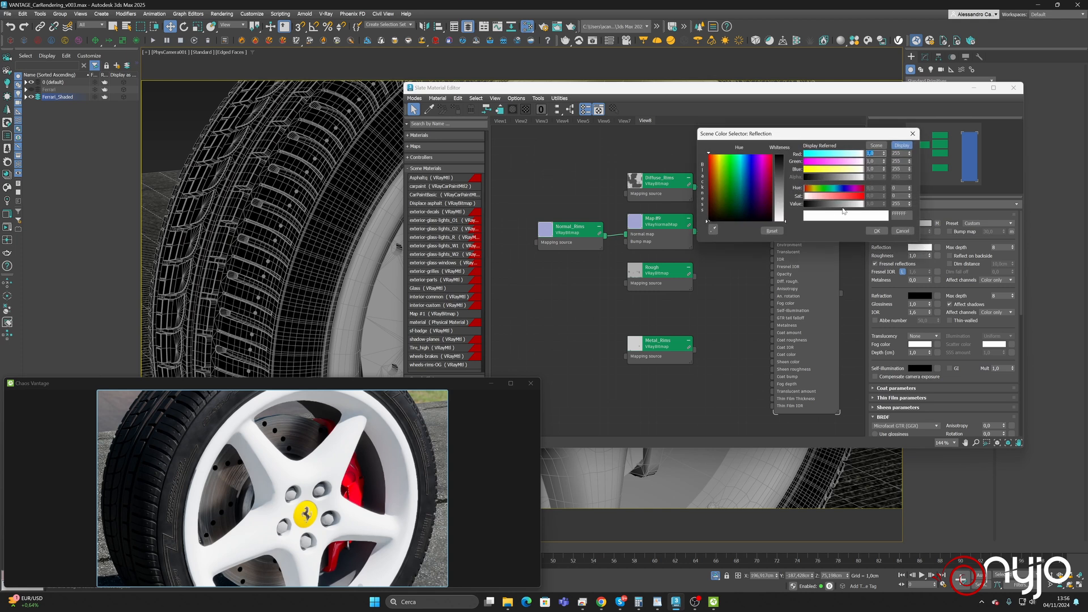
drag(833, 205, 727, 209)
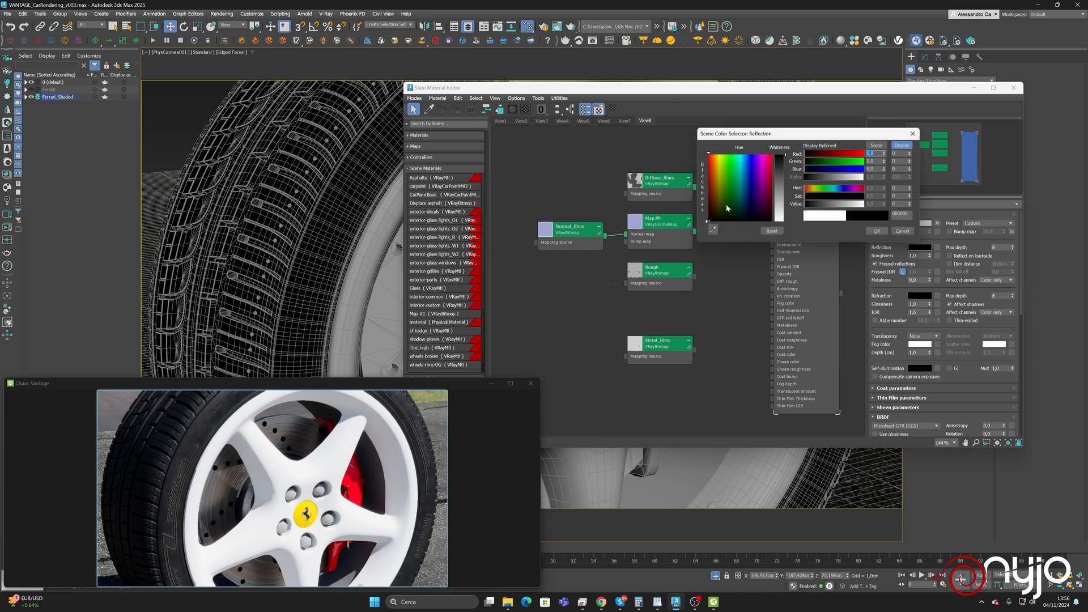
click(877, 231)
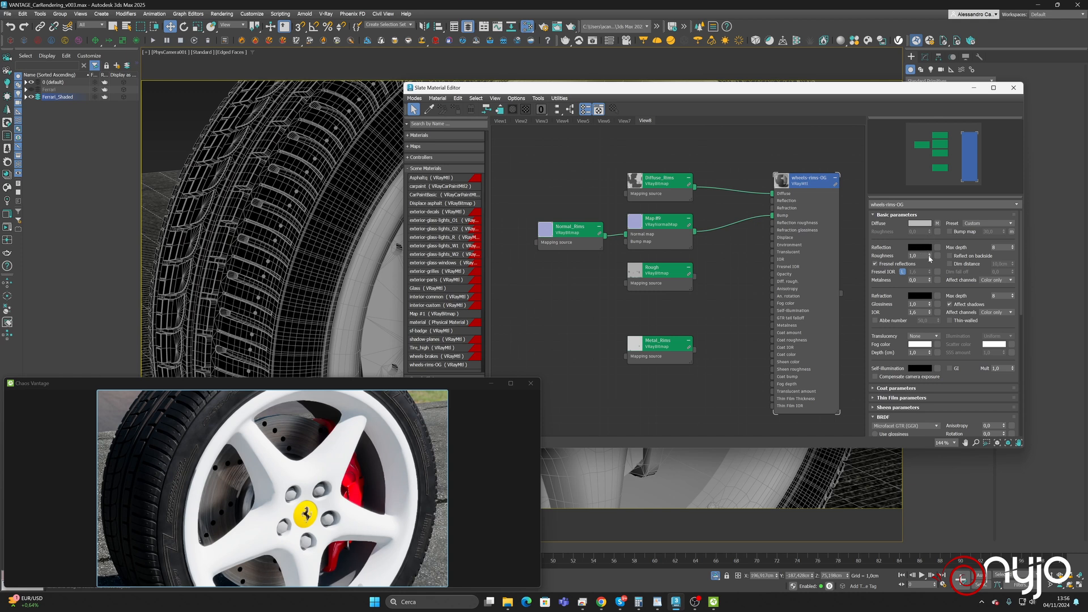
click(920, 248)
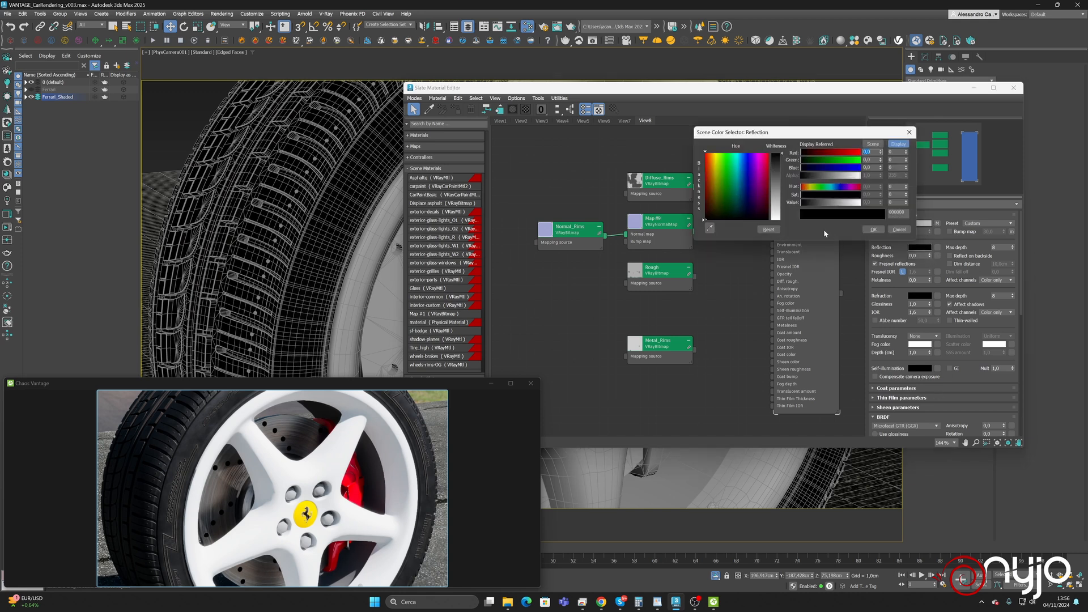
drag(805, 203, 872, 203)
click(869, 229)
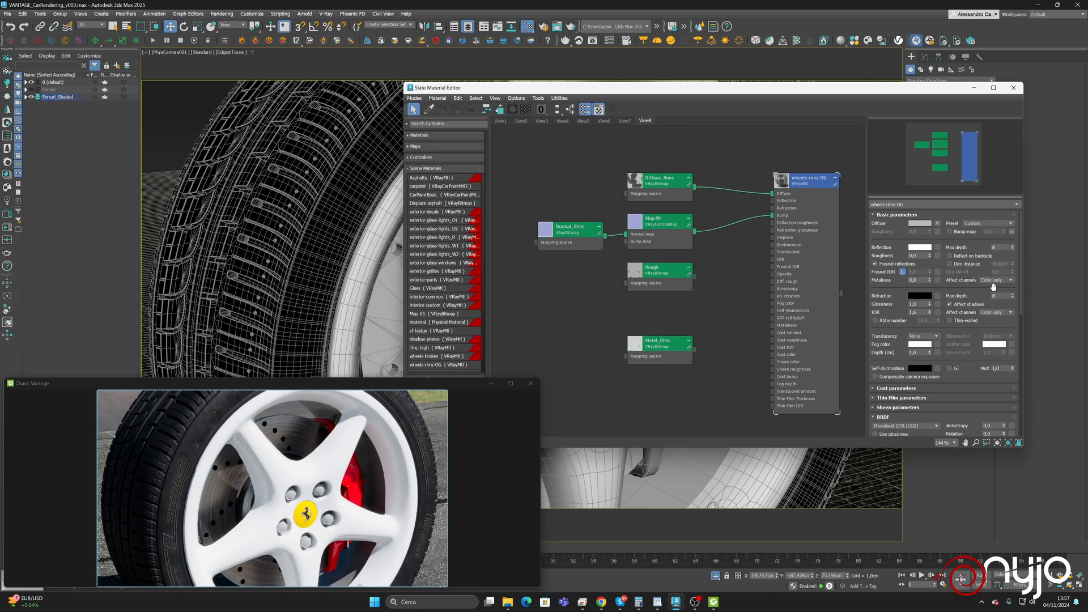
Make the diffuse colour of the wheels-rims-OG material black and disable its diffuse map
click(918, 224)
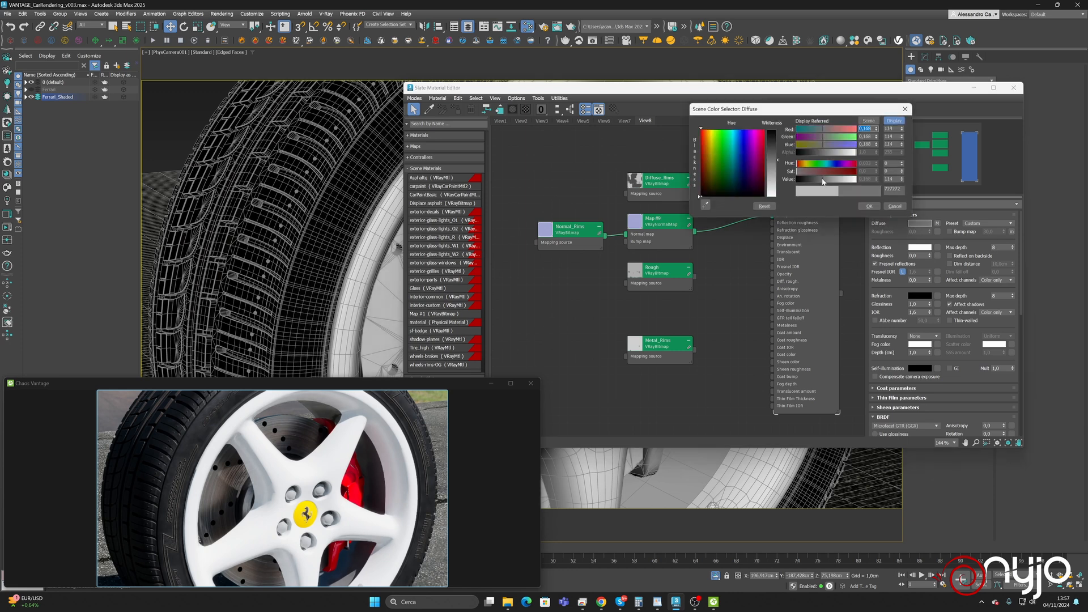
scroll(932, 272, down, 5)
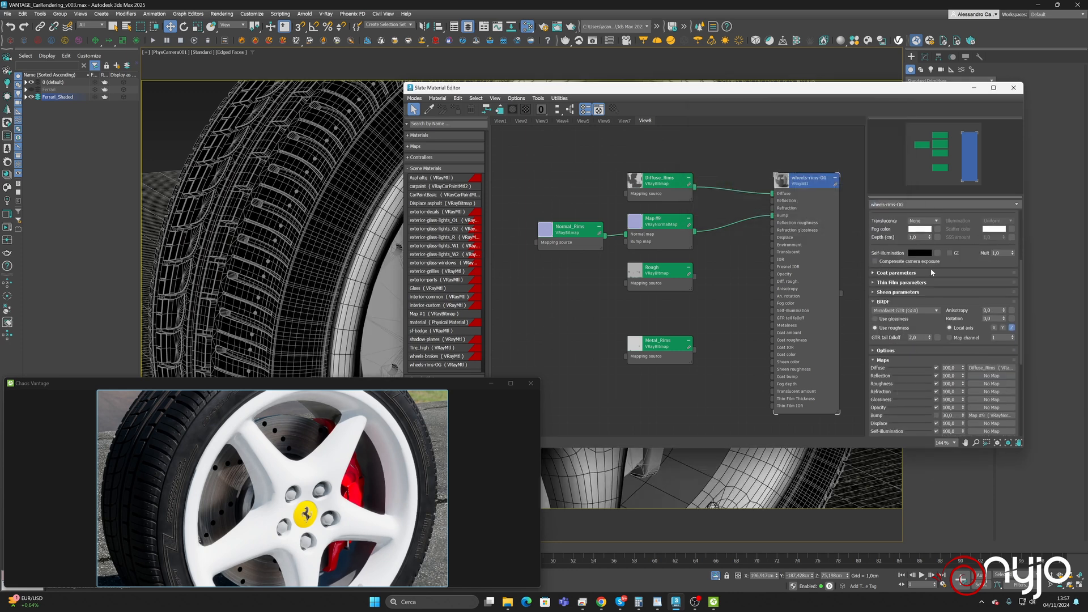
click(937, 367)
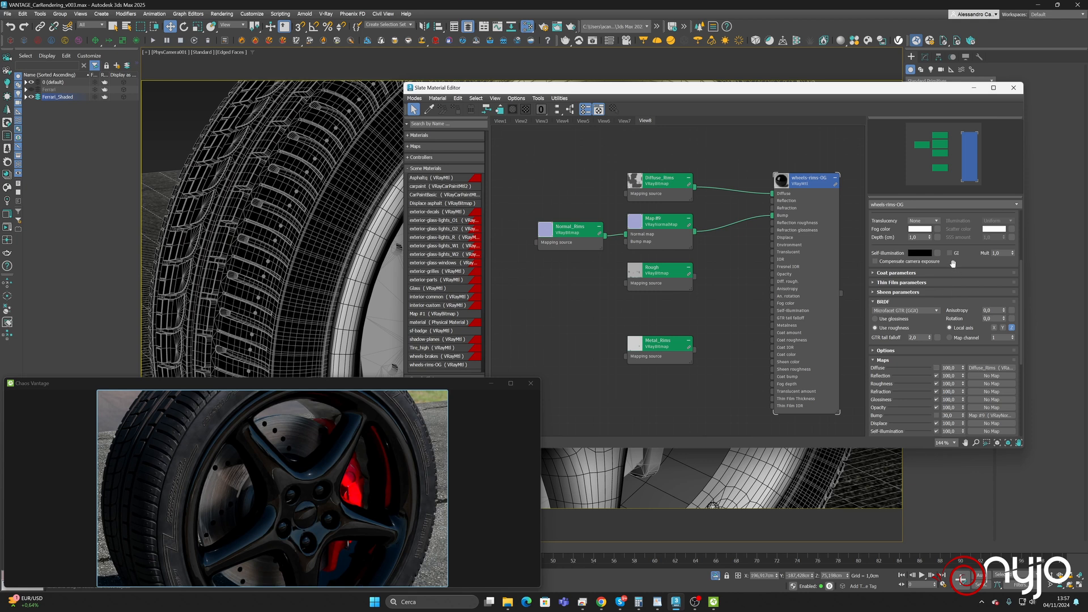
scroll(959, 286, up, 1)
scroll(929, 280, up, 4)
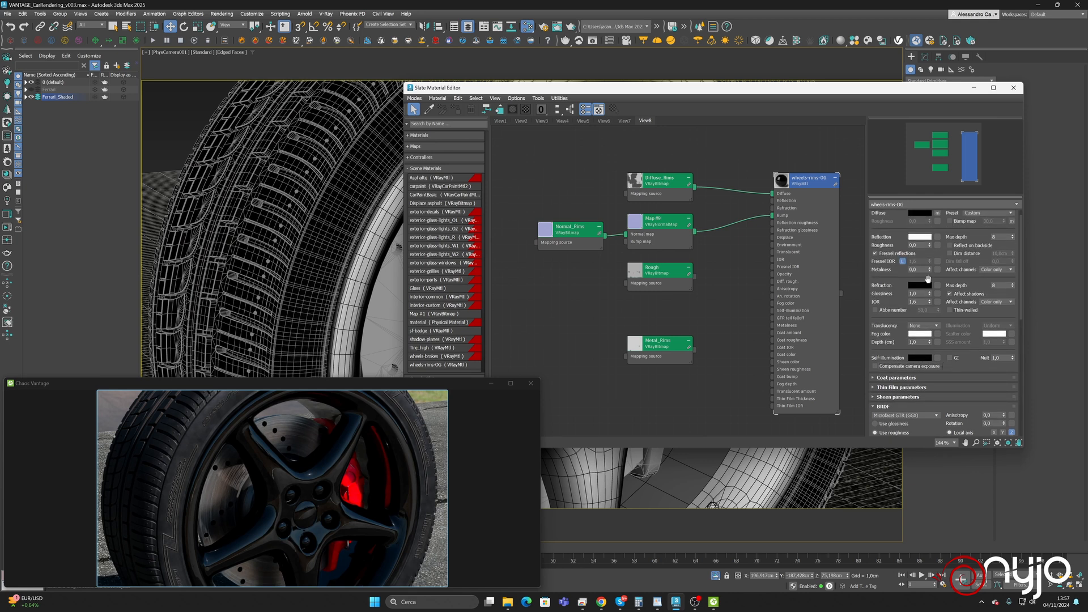
Check the white reflection colour and toggle Fresnel reflections off and on to compare the glossy rim in the live preview
click(920, 247)
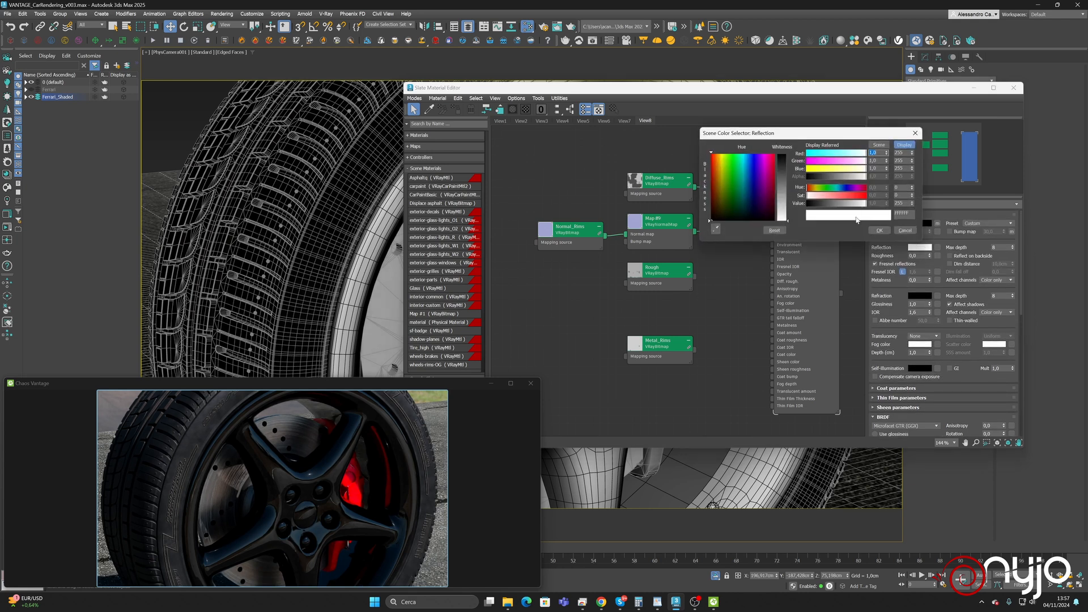
click(880, 230)
click(902, 264)
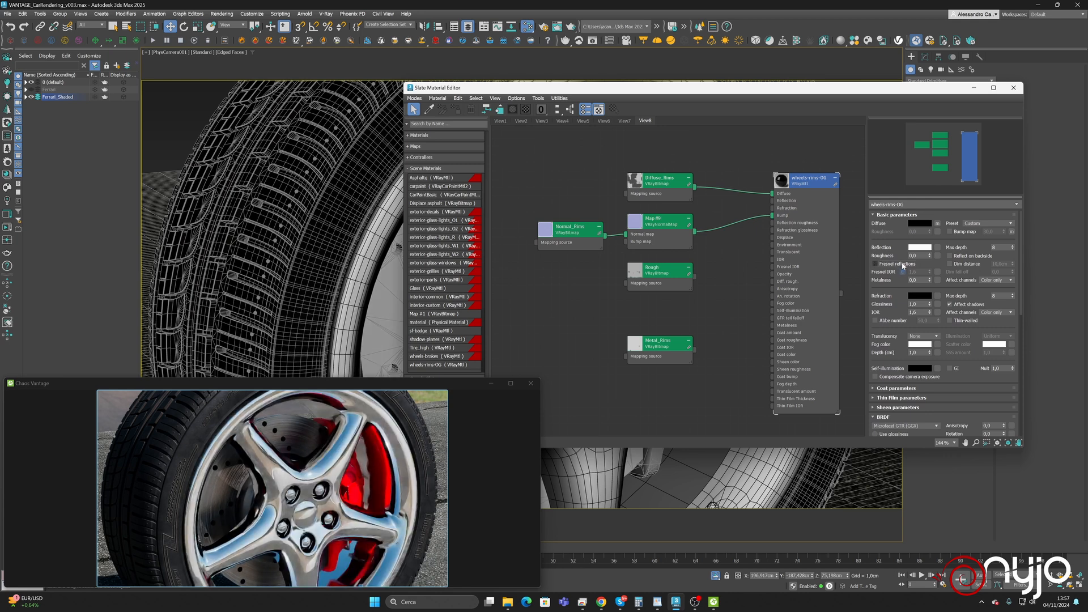
click(902, 264)
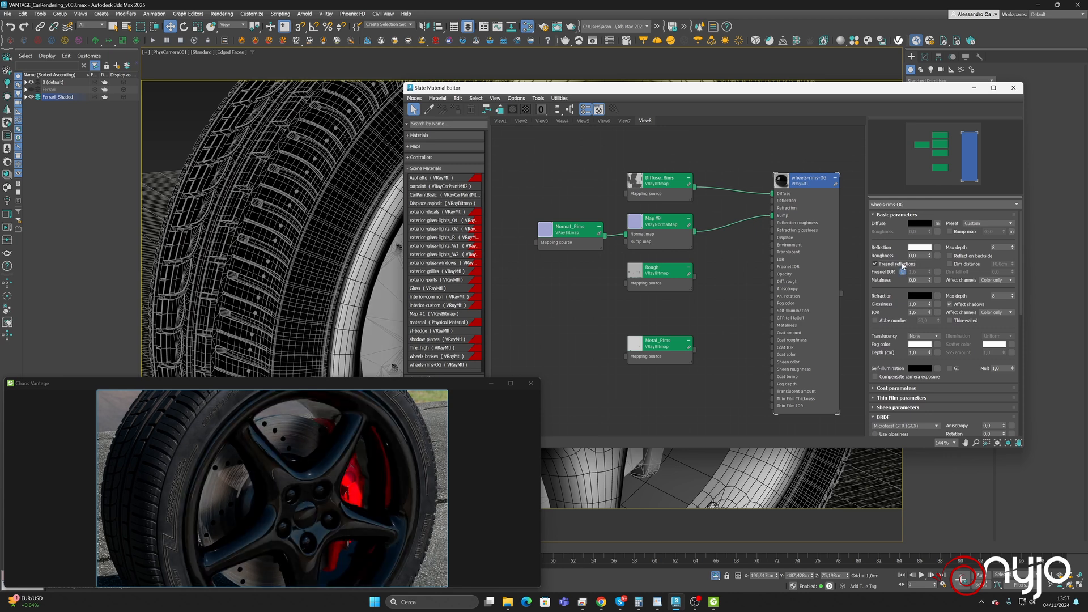
click(903, 265)
click(904, 265)
Reconnect the Metal_Rims bitmap to the Metalness input, setting metalness to 1.0 and roughness to 0.29
drag(695, 350, 773, 326)
drag(929, 280, 919, 131)
drag(929, 259, 933, 252)
Toggle Fresnel reflections repeatedly to compare the rougher metallic rim, leaving the option enabled
click(911, 265)
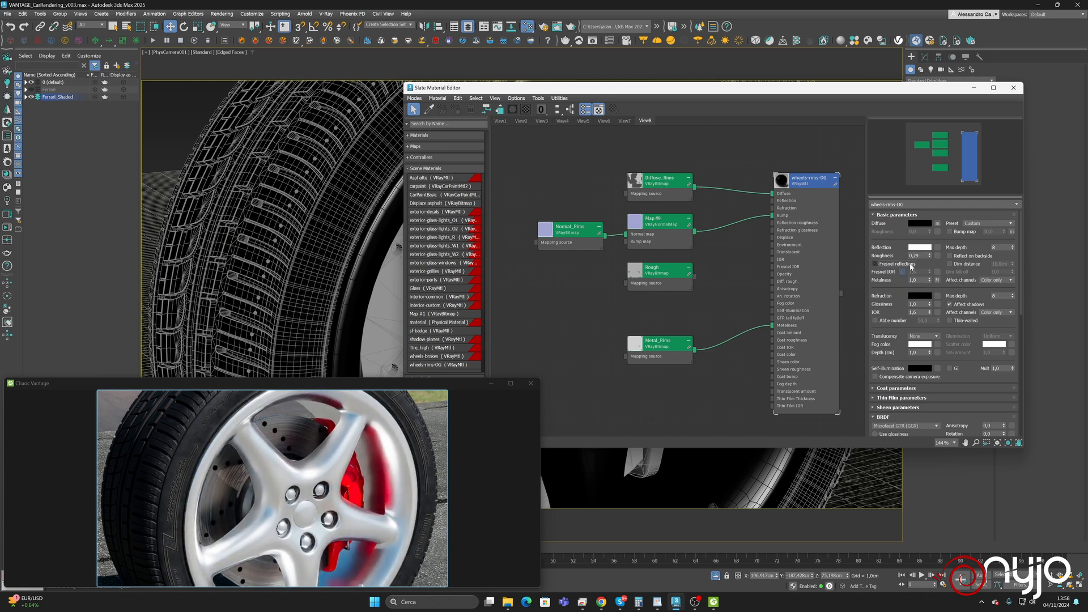
click(911, 265)
click(910, 265)
click(911, 265)
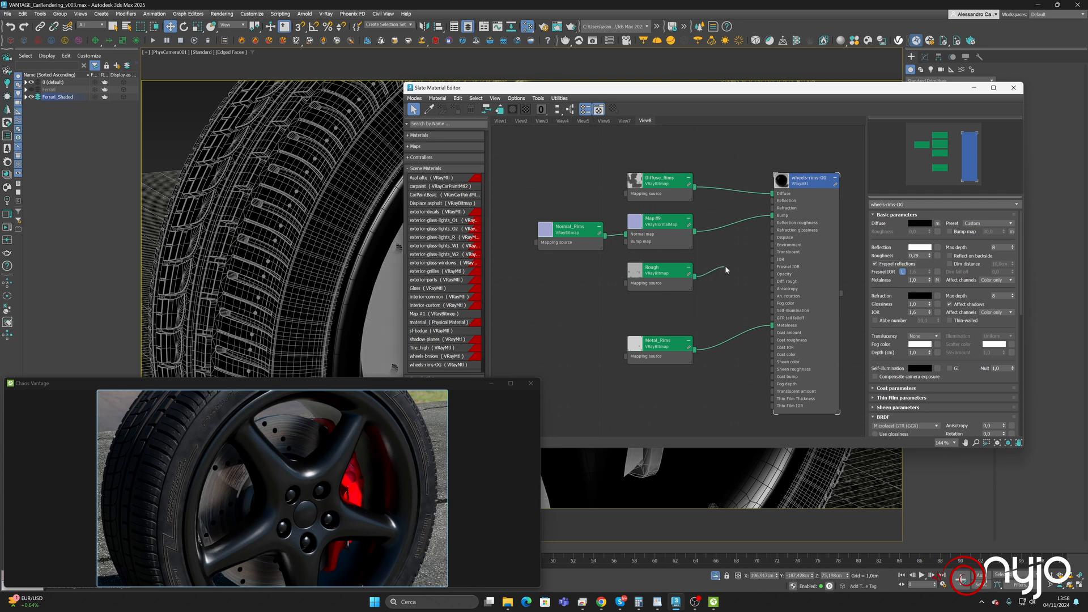
Reconnect the Rough bitmap to the Reflection roughness input and re-enable the rim material's bump and diffuse maps
drag(726, 269, 774, 223)
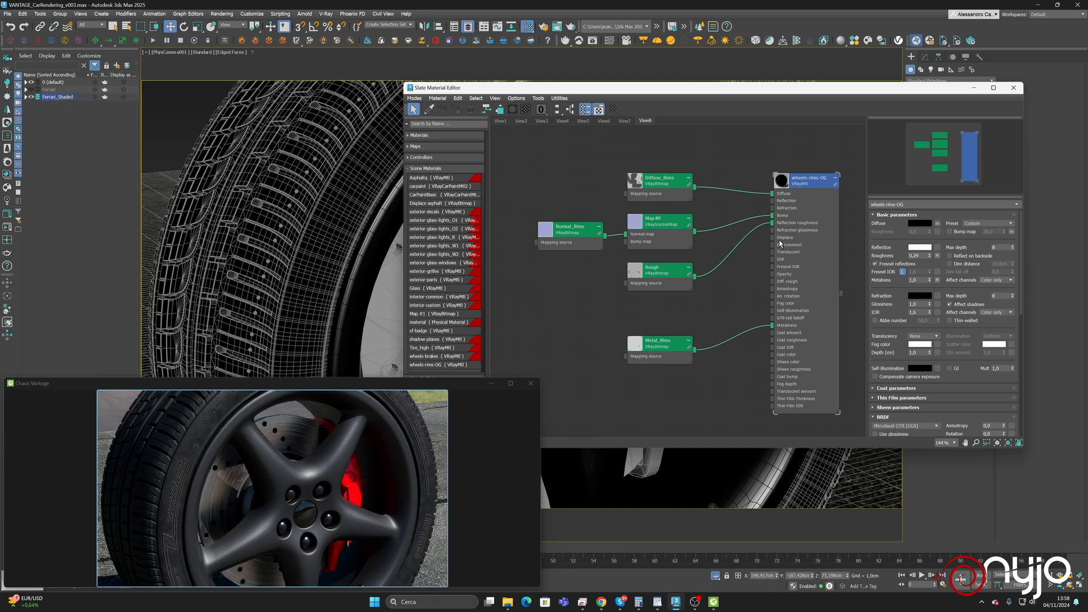
drag(914, 237, 909, 89)
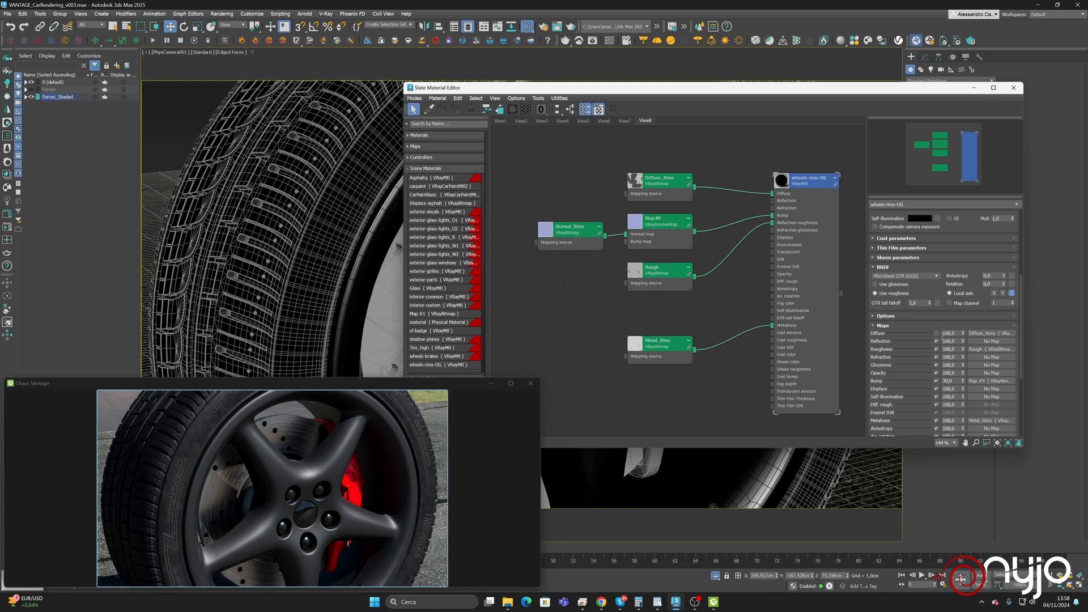
click(936, 334)
Open the Diffuse_Rims bitmap, view its image and examine the yellow logo area up close
click(972, 337)
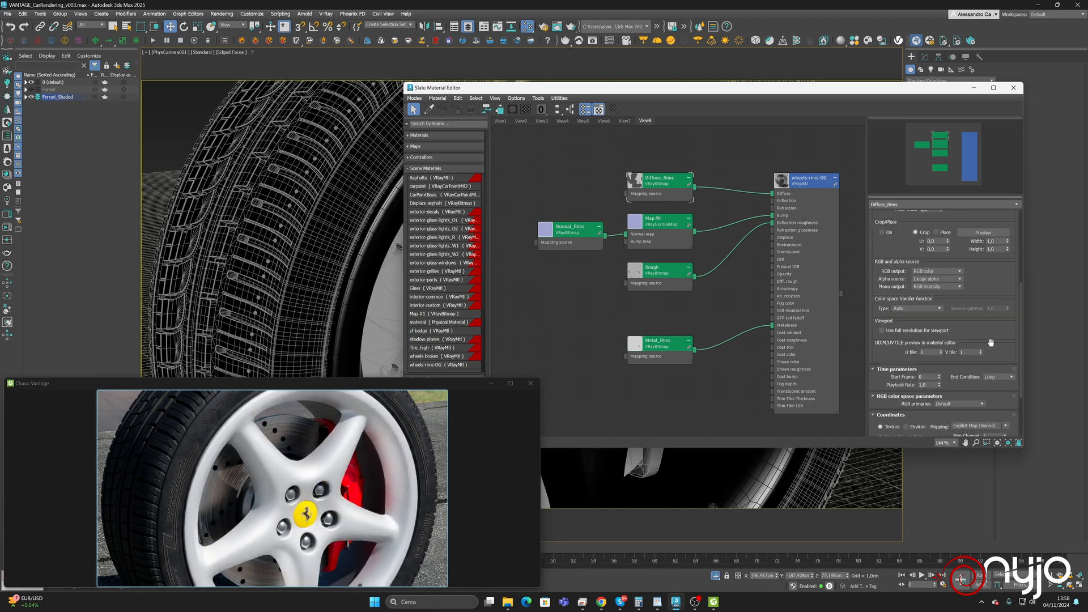
scroll(990, 268, up, 2)
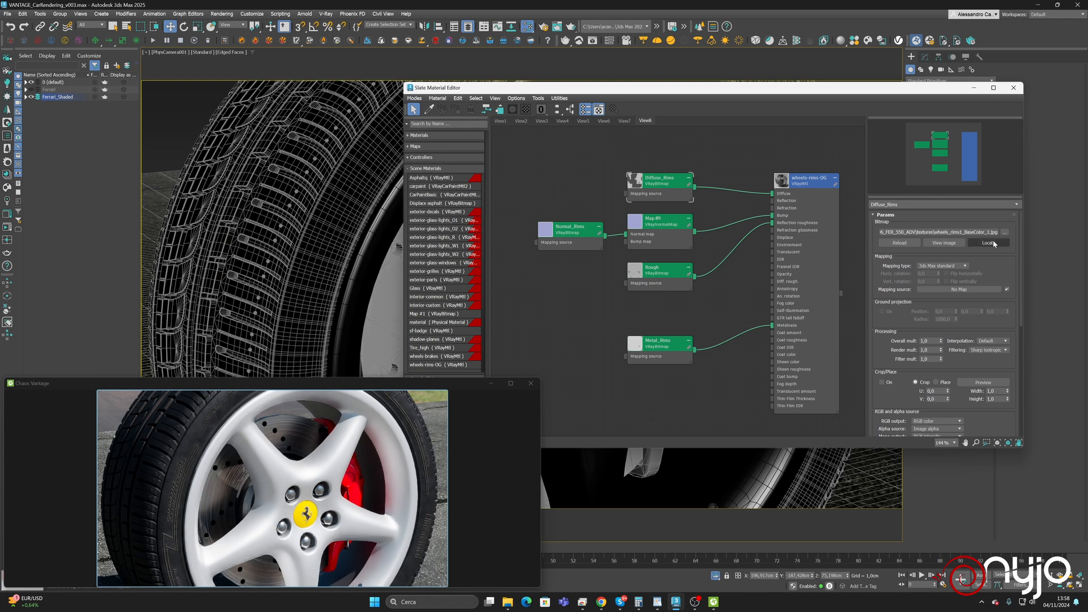
click(961, 241)
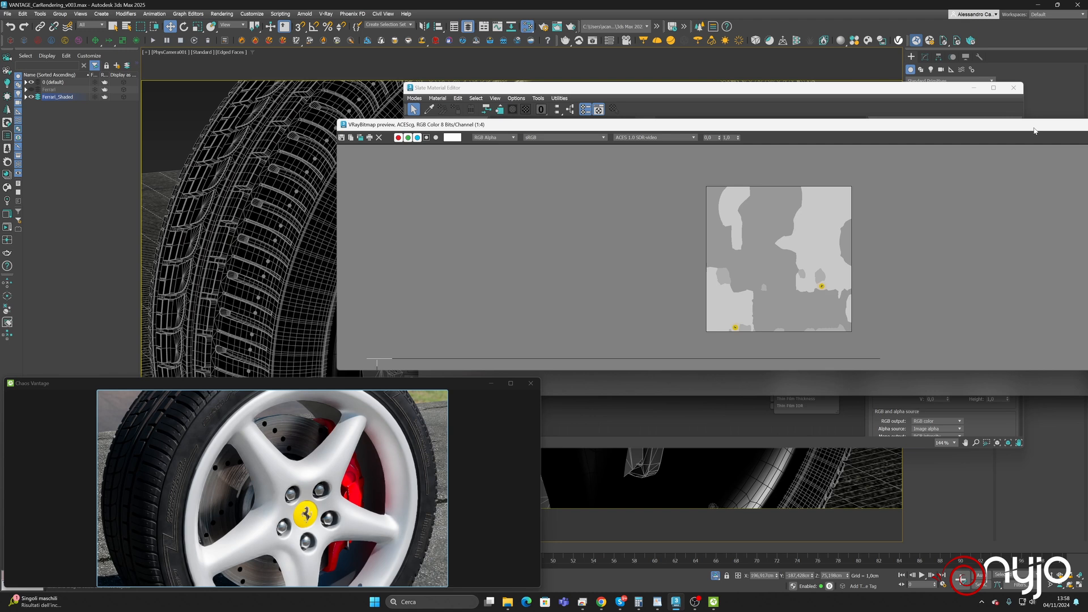
drag(1035, 130, 847, 143)
scroll(638, 308, up, 2)
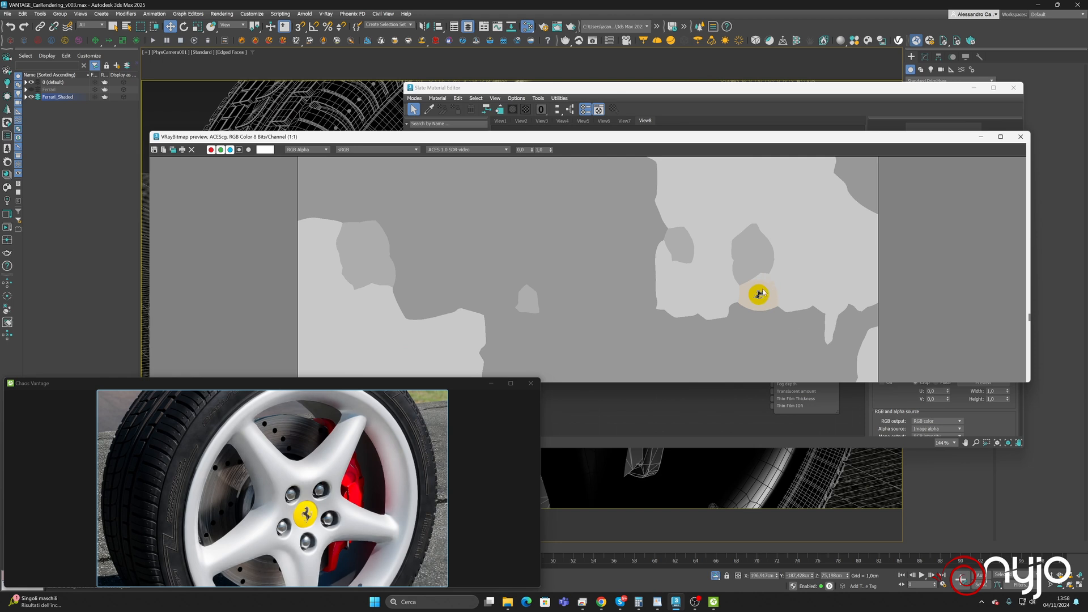
click(1020, 137)
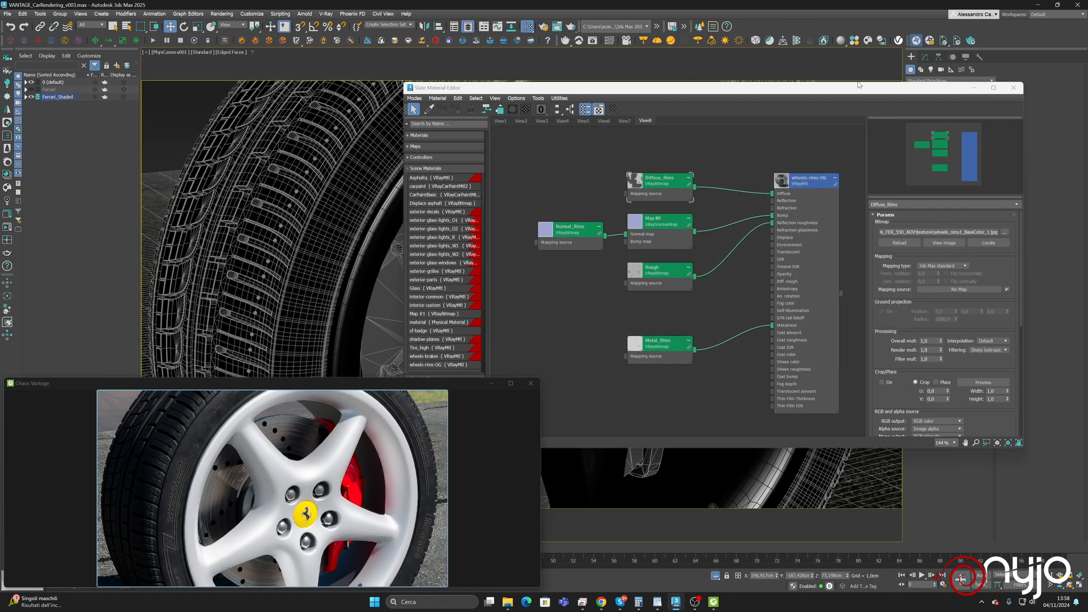
Select the round centre cap element of the wheel rim mesh and detach it as a separate object
drag(844, 92, 713, 87)
click(881, 82)
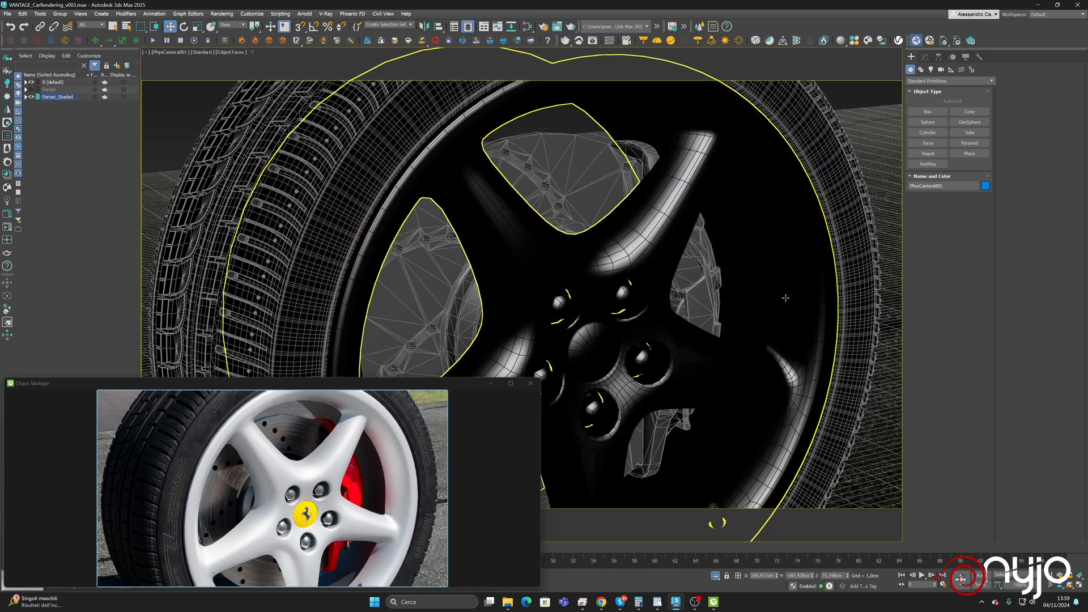
click(610, 361)
click(925, 57)
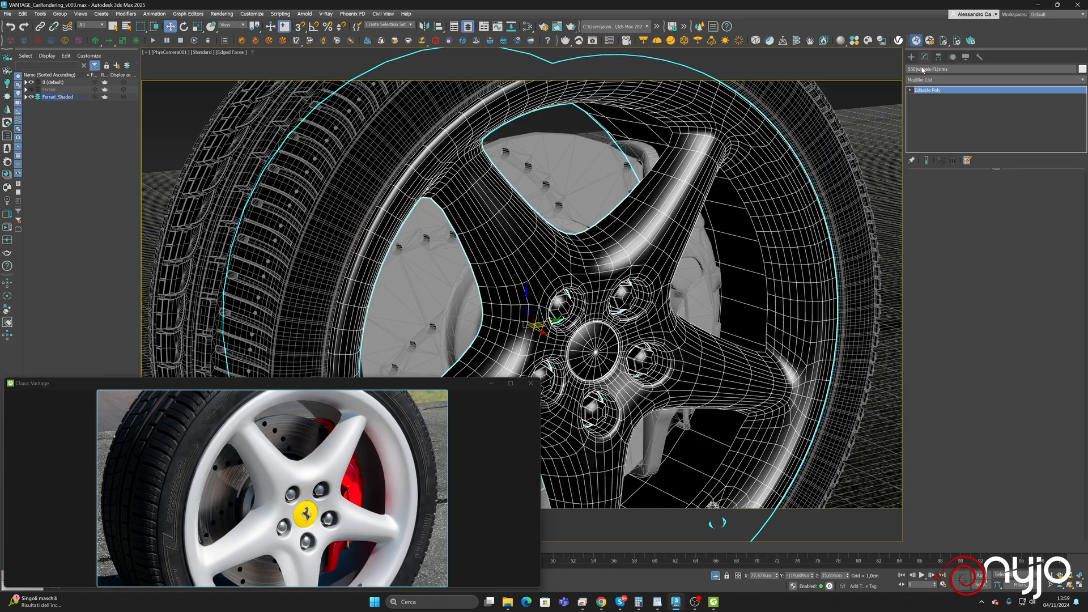
click(968, 187)
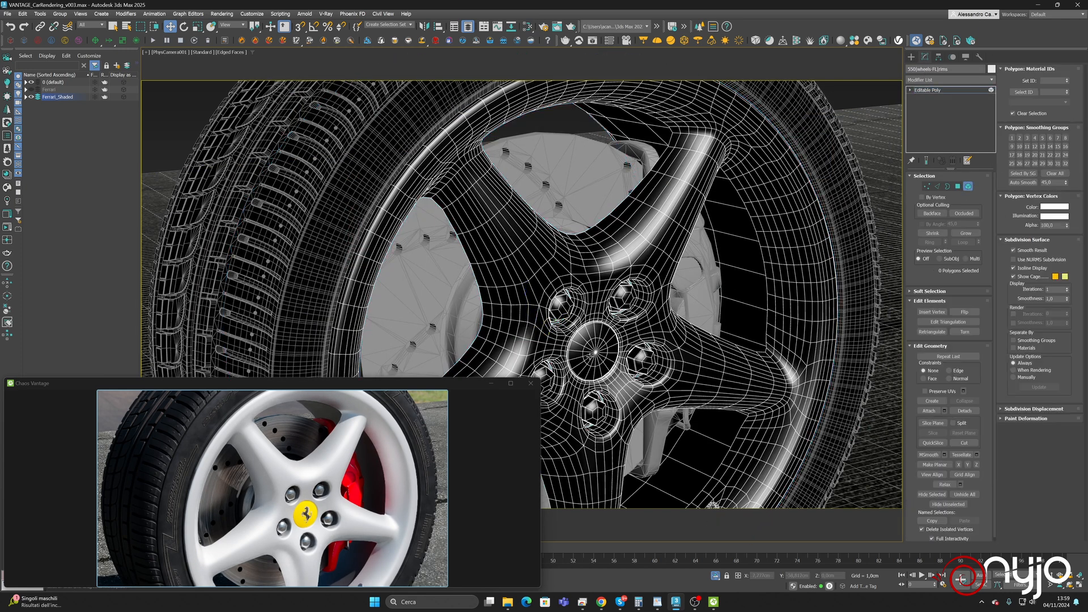
double_click(589, 356)
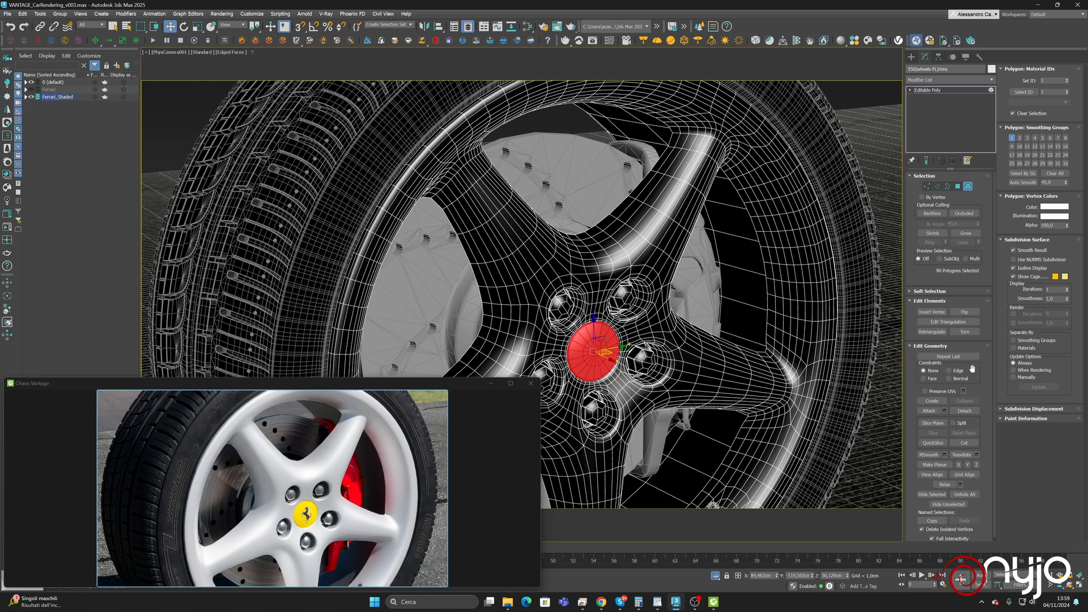
click(965, 410)
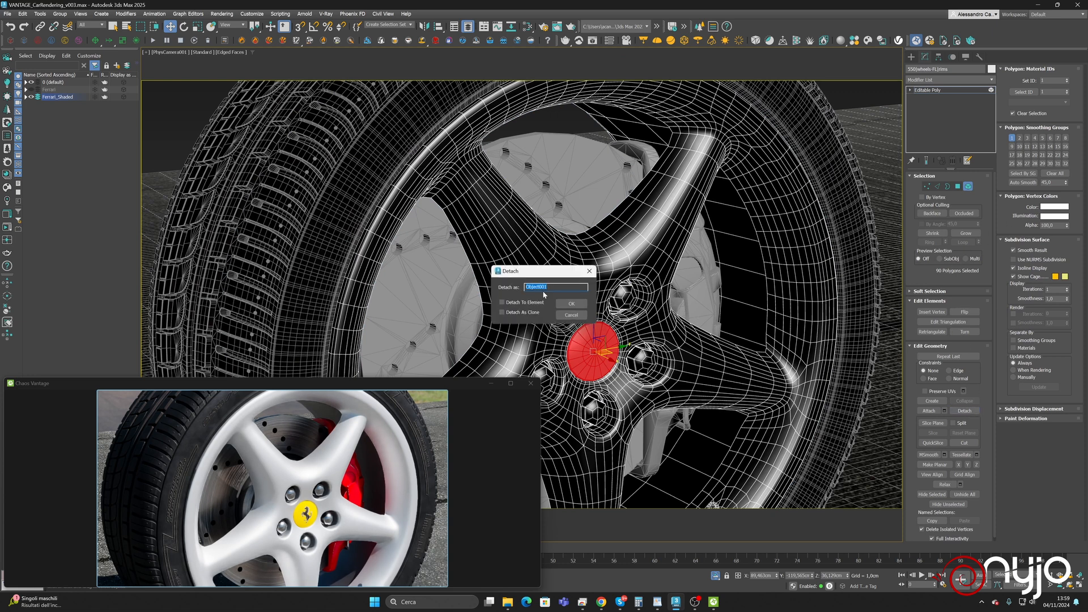
text(Tir)
click(571, 303)
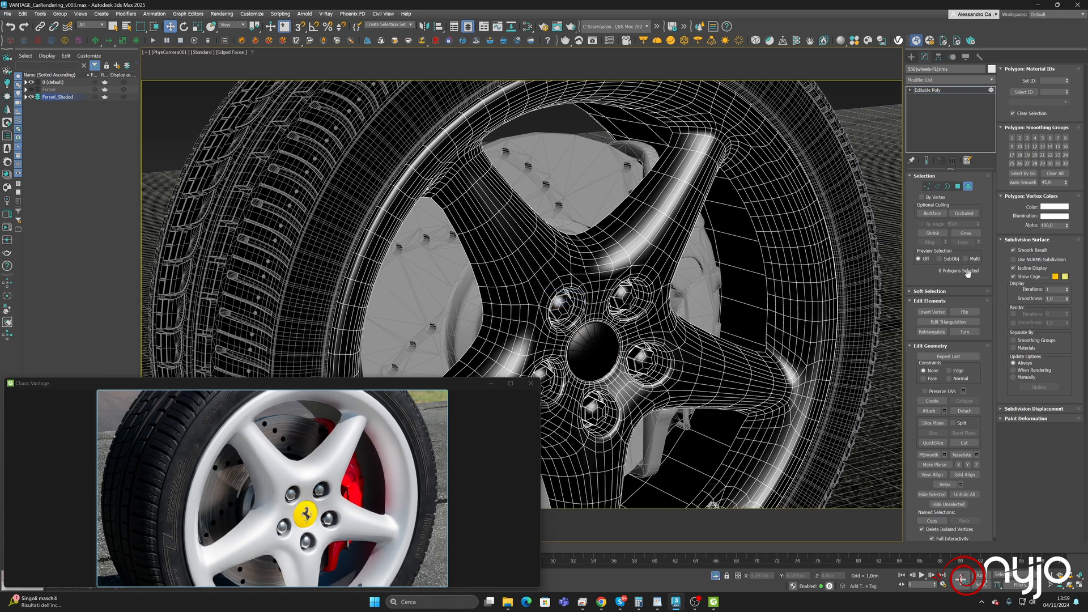
click(967, 186)
Reopen the Slate Material Editor on the wheels-rims-OG graph and place it lower over the viewport
click(654, 245)
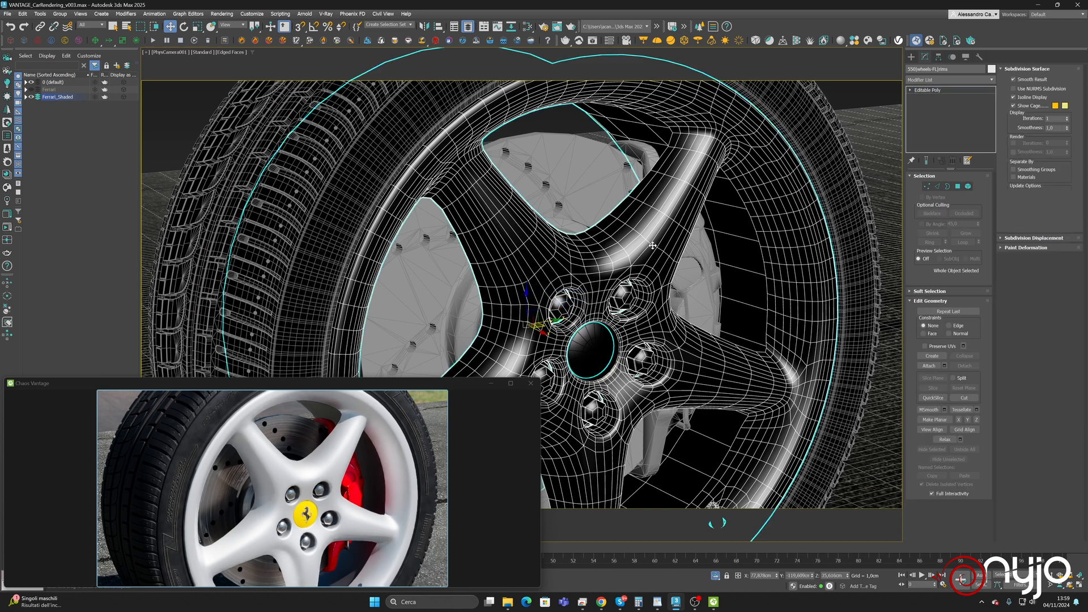
click(528, 26)
drag(605, 85, 766, 154)
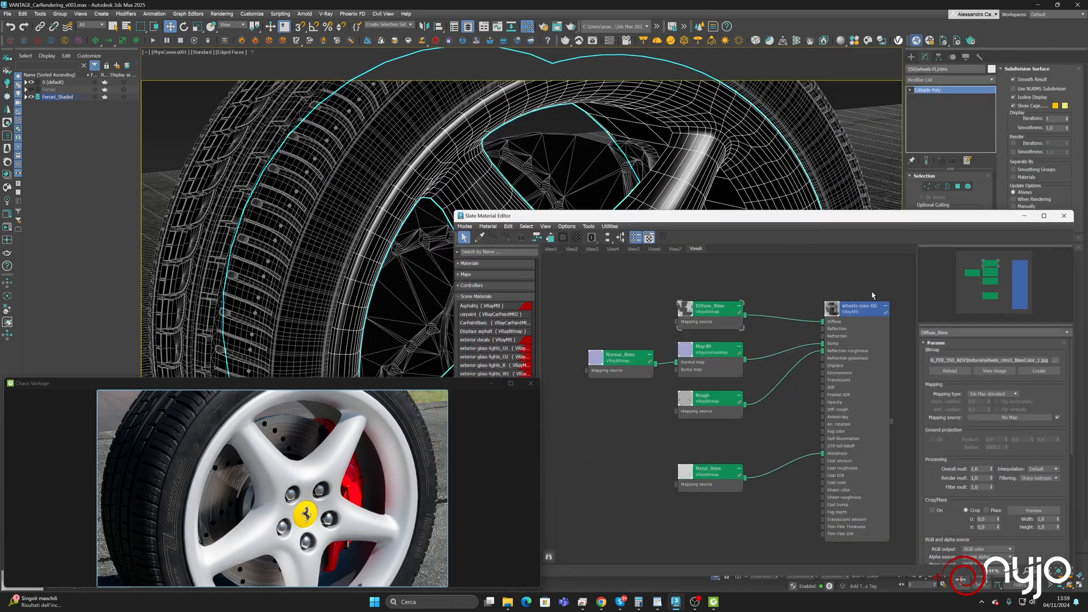
Open the wheels-rims-OG material's parameters and disable its diffuse map
double_click(872, 314)
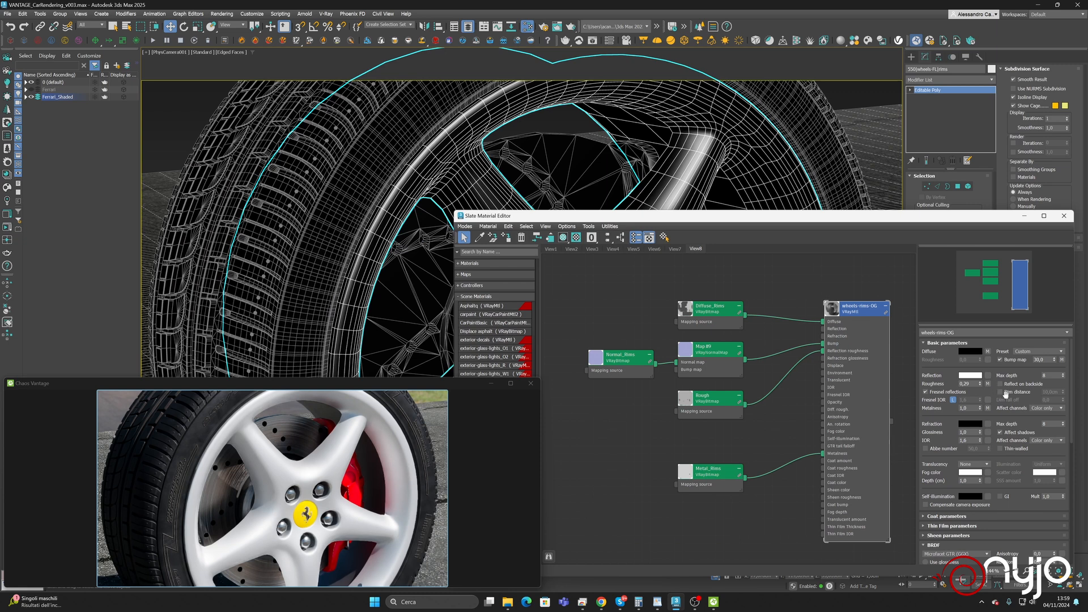
drag(993, 366, 992, 237)
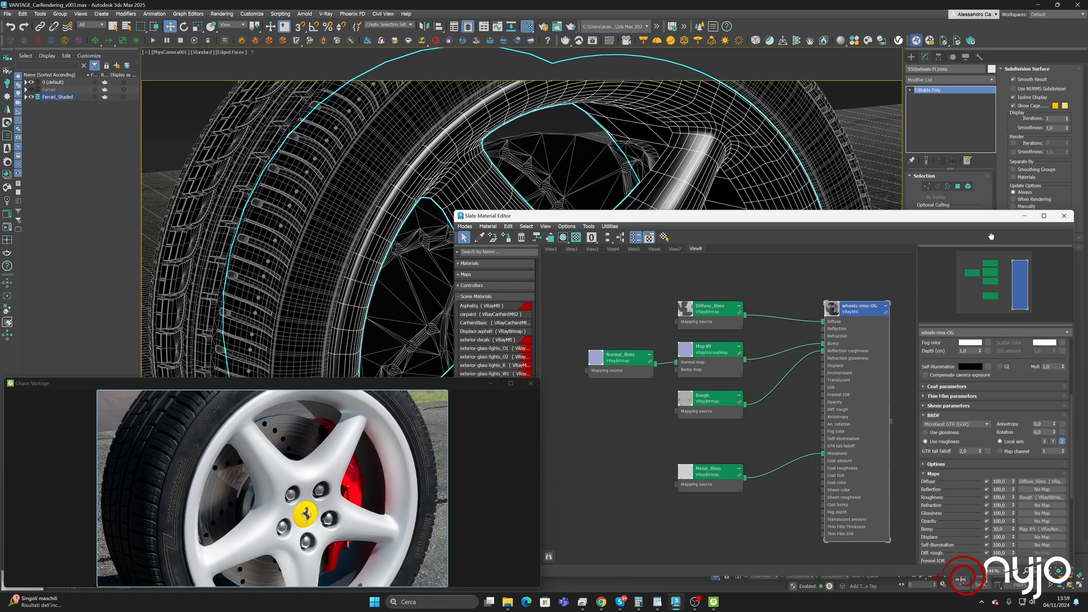
click(988, 481)
scroll(1022, 367, up, 5)
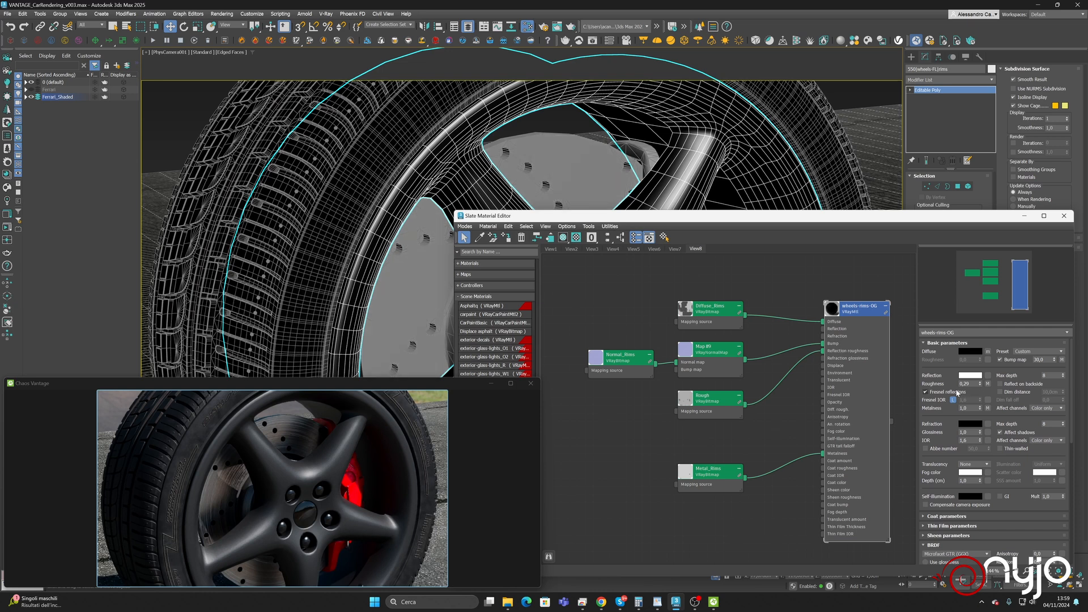
Disconnect the Metal_Rims map from the wheels-rims-OG material and set its metalness to 0
click(957, 392)
click(957, 392)
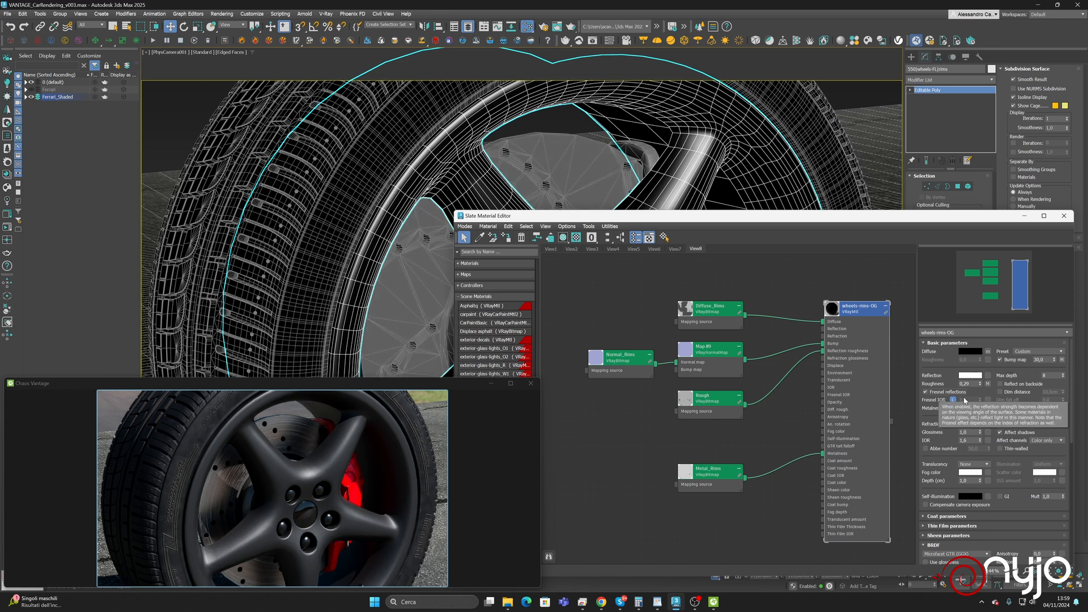
drag(989, 401, 989, 408)
right_click(979, 408)
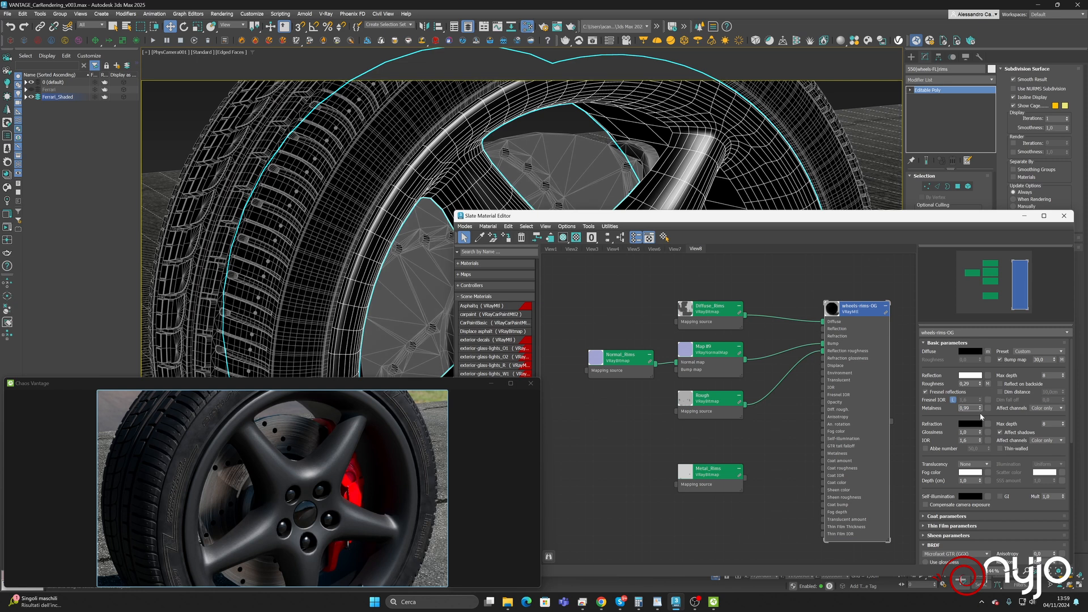
Unlock the Fresnel IOR of the wheels-rims-OG material and set it to 4
click(955, 393)
click(954, 393)
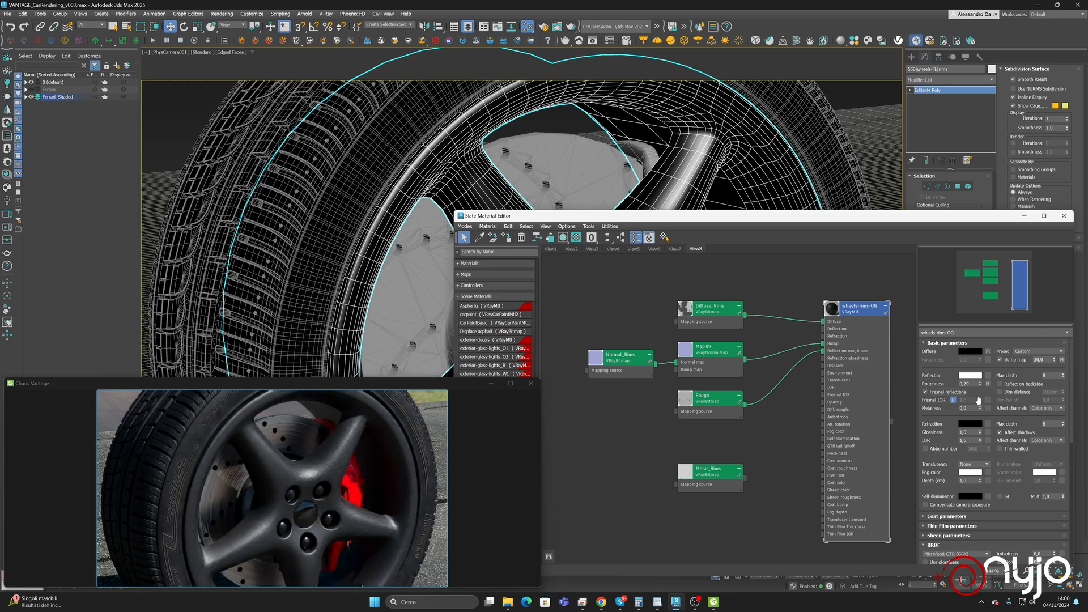
double_click(973, 400)
text(4)
key(Return)
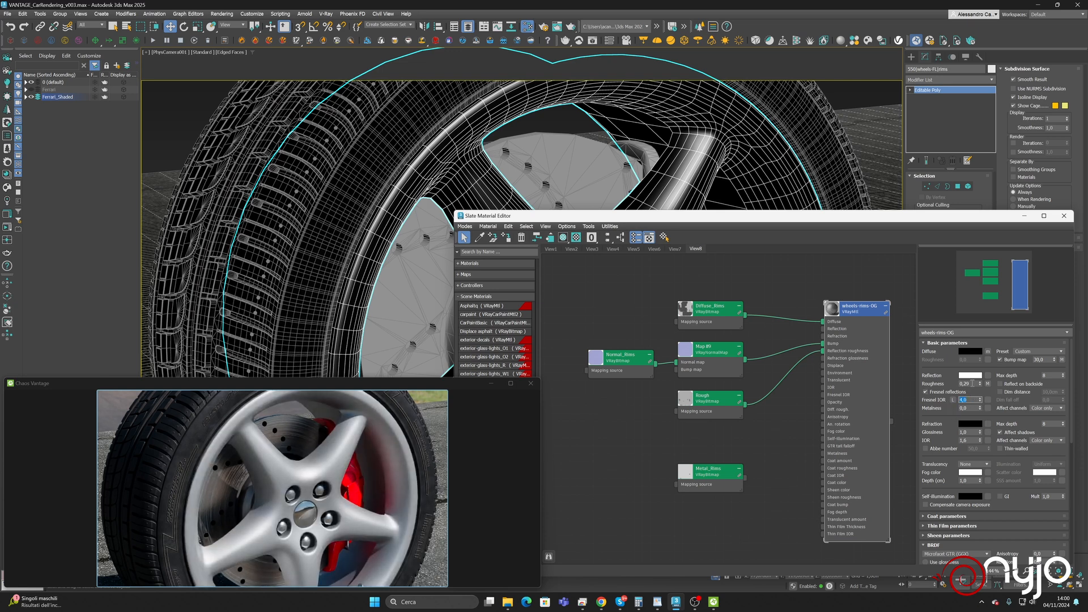
Disconnect the Rough map from the wheels-rims-OG material, try a reflection roughness of 0.1, and settle on 0.4
click(710, 400)
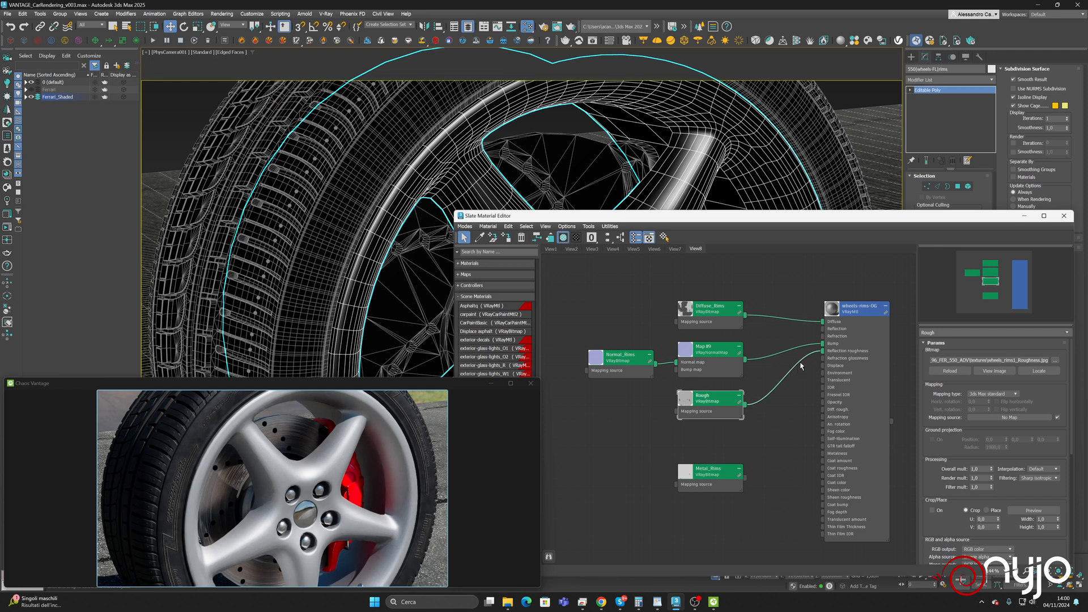
click(856, 340)
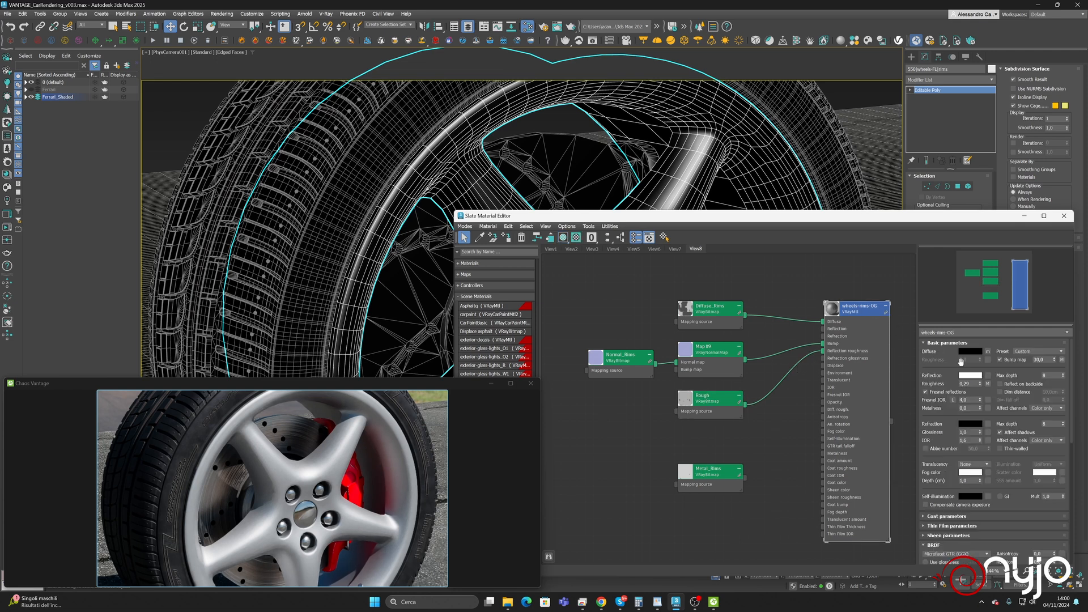
click(989, 384)
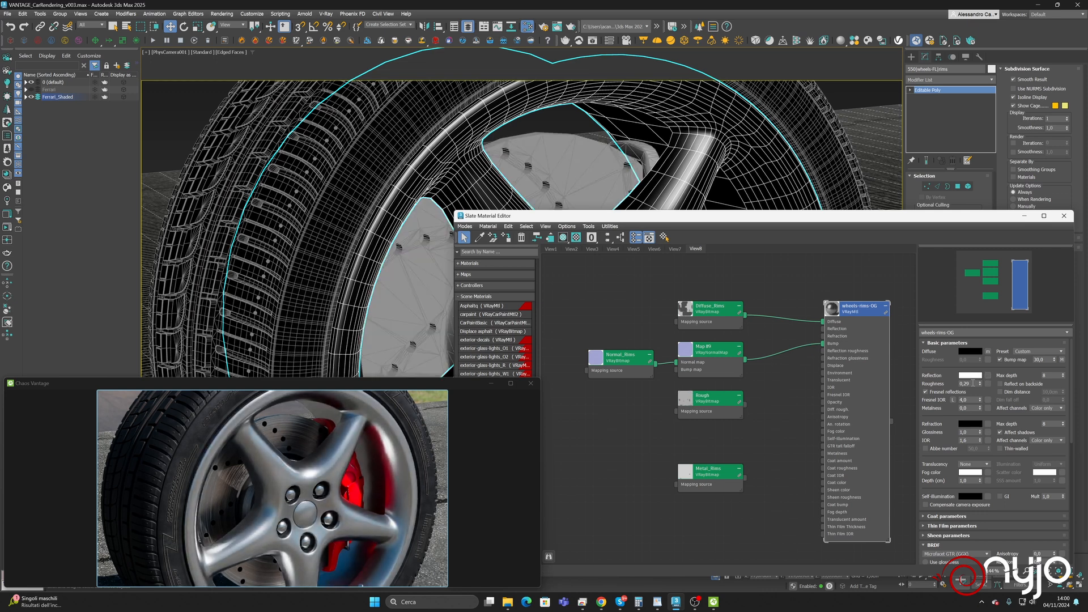
click(971, 383)
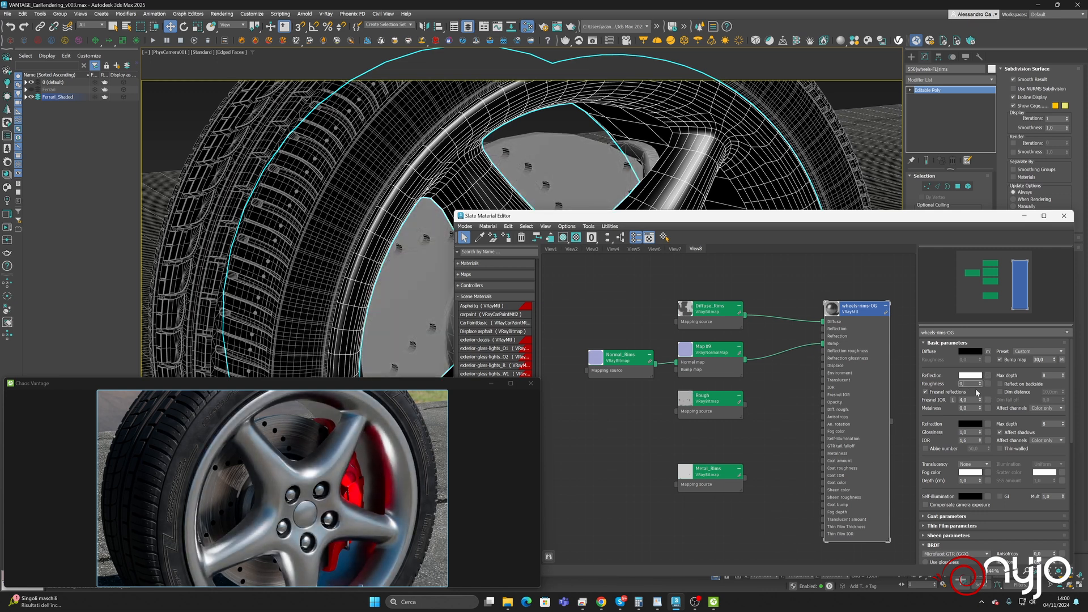
key(Return)
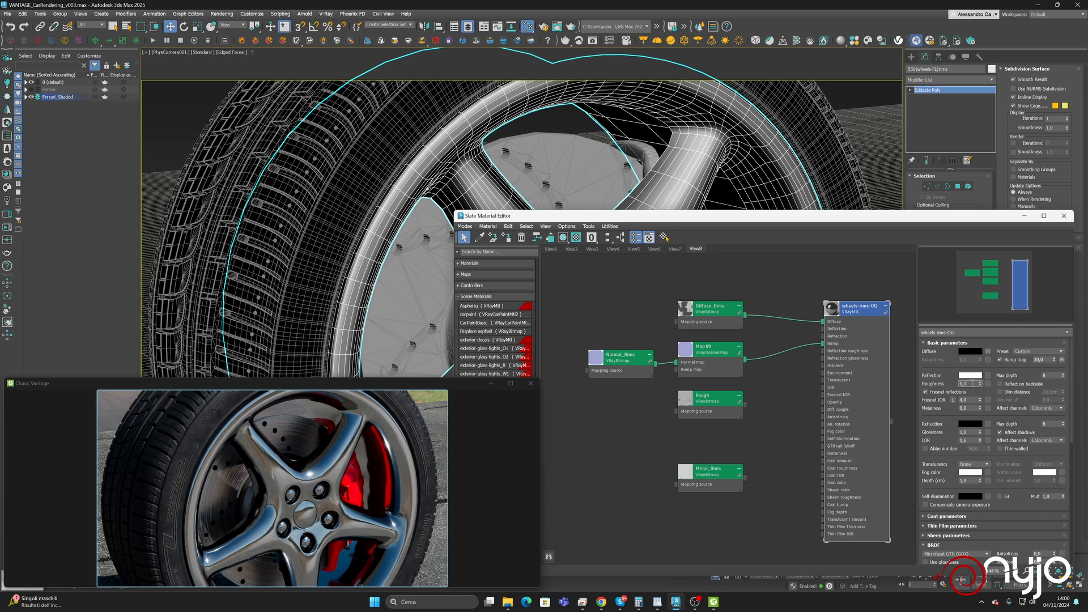
key(Return)
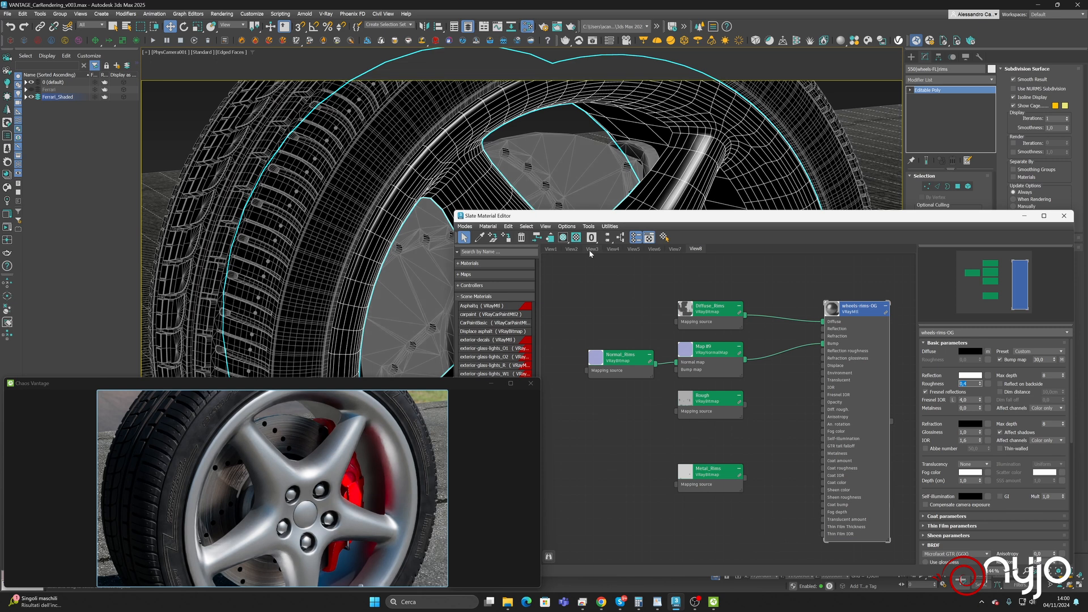
Create a new material view with its default name and add a VRayMtl material to it
right_click(713, 246)
click(756, 251)
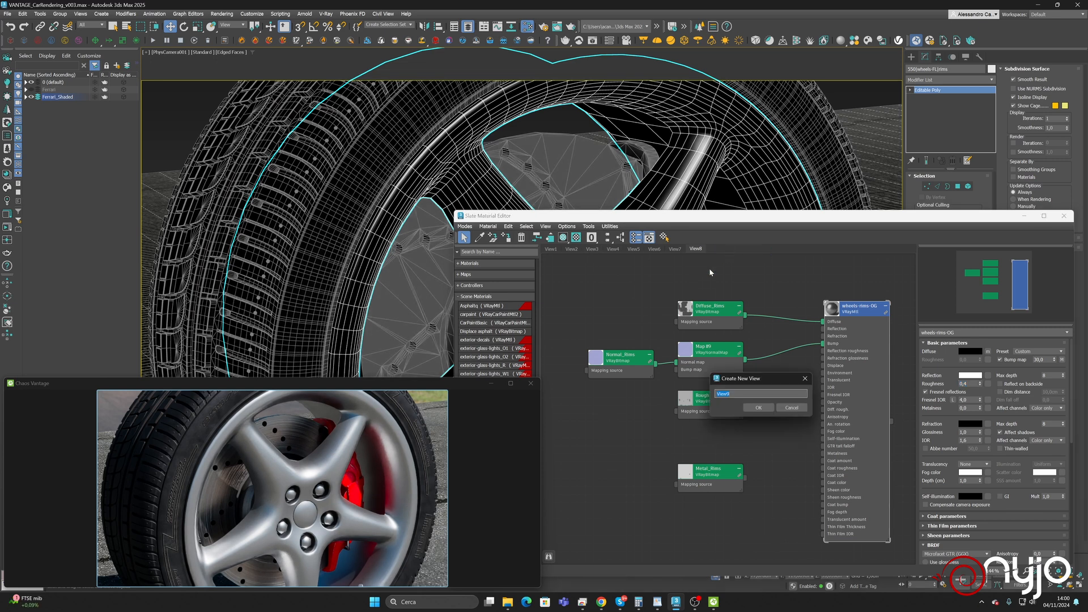
click(760, 407)
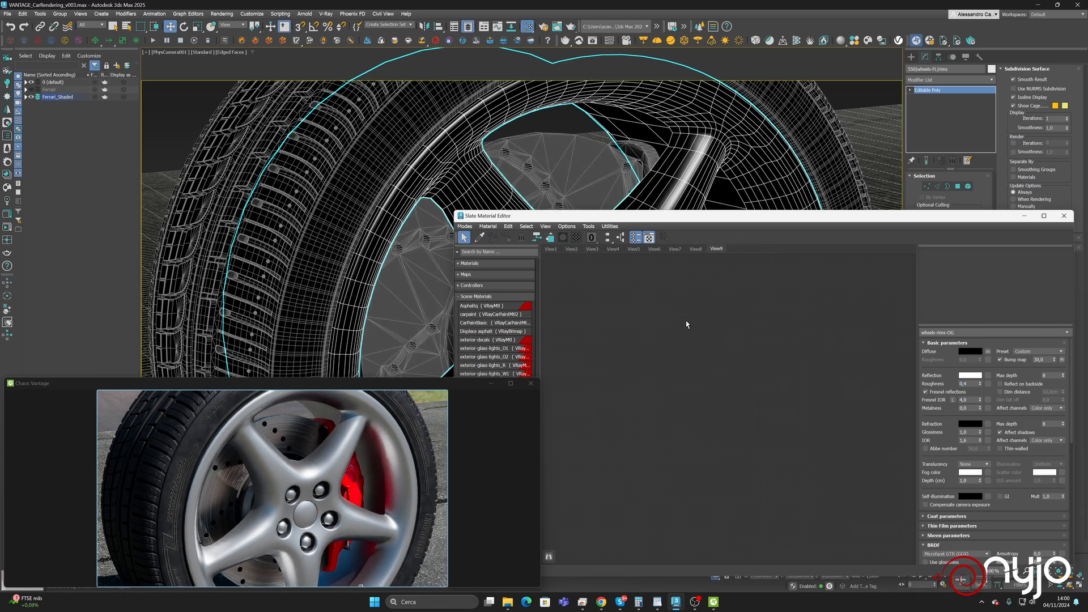
right_click(629, 346)
mouse_move(652, 345)
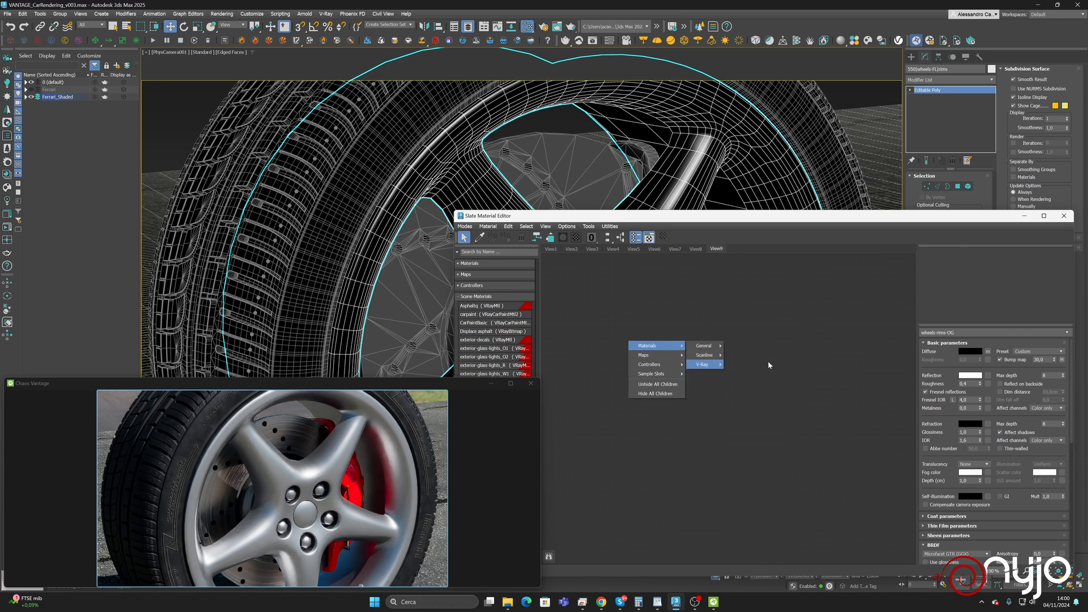
click(757, 489)
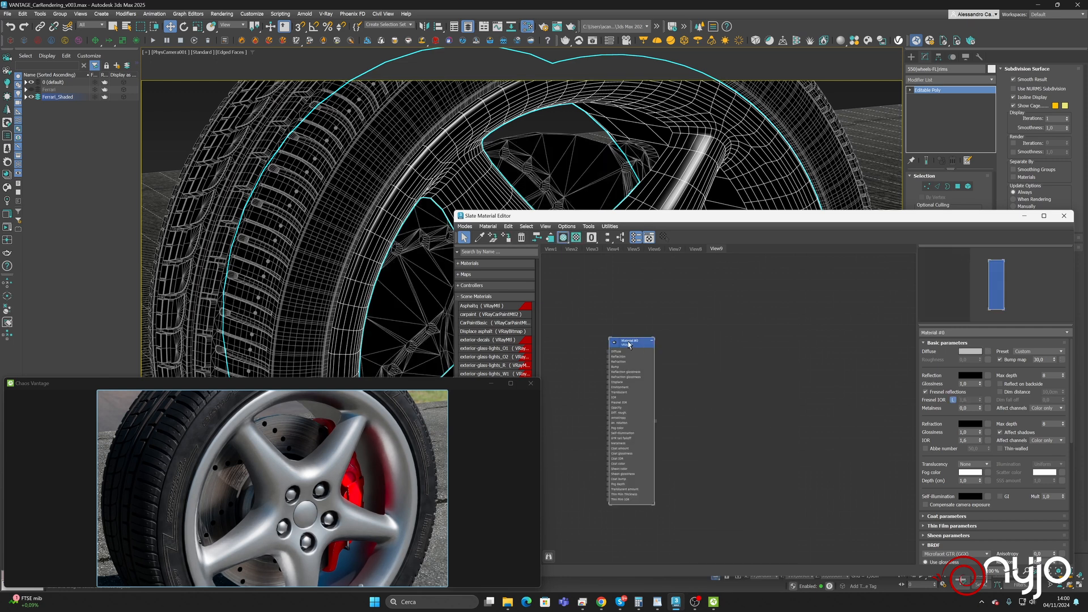
drag(629, 344, 747, 324)
Assign the new VRayMtl material to the Rims_Logo object at the wheel's centre
drag(654, 219, 776, 302)
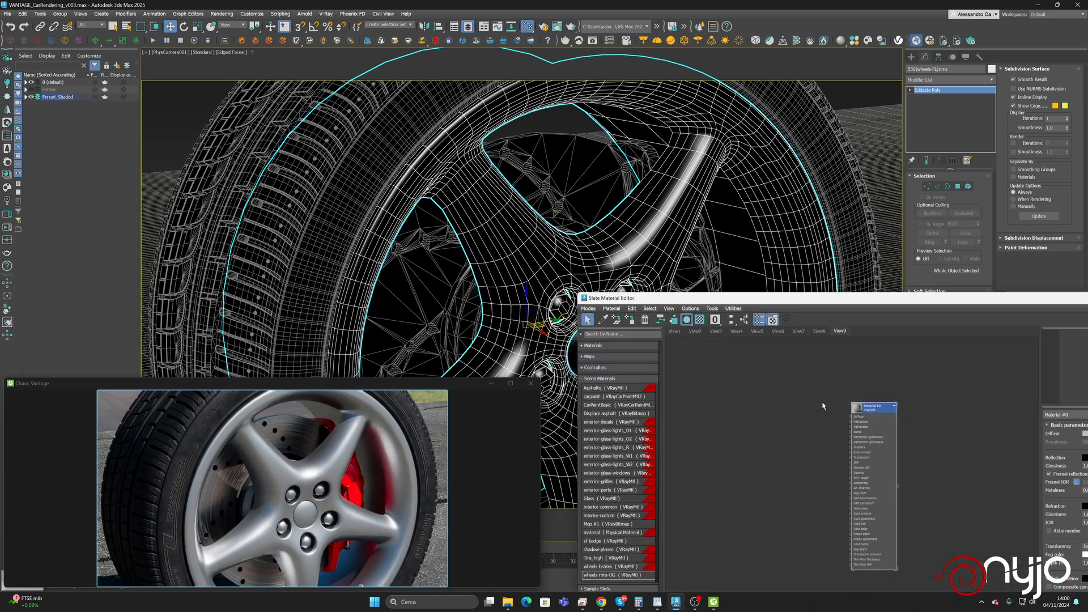
click(569, 349)
right_click(871, 409)
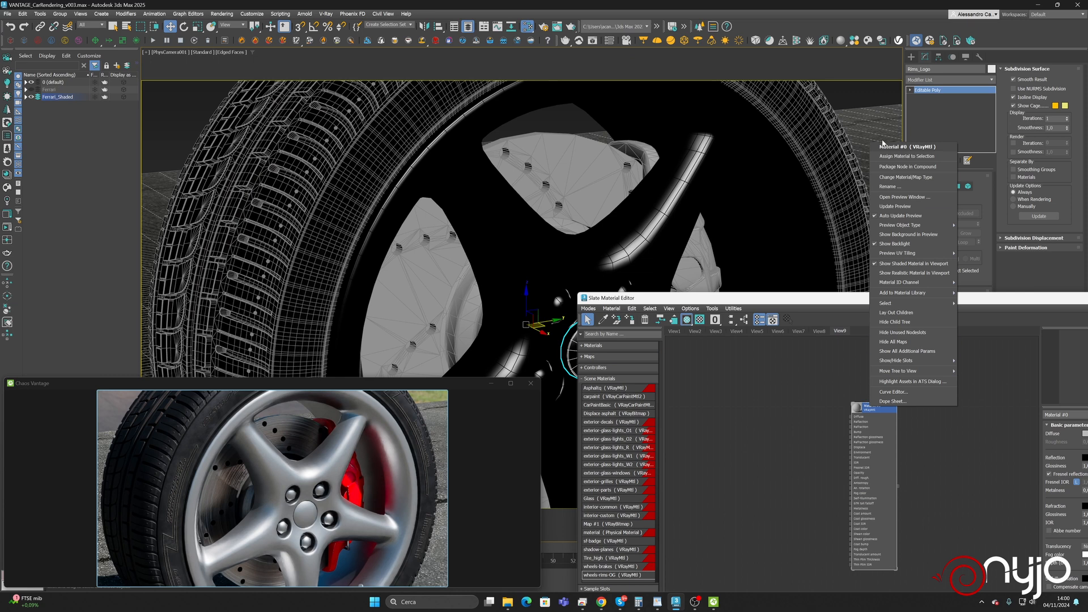
click(888, 157)
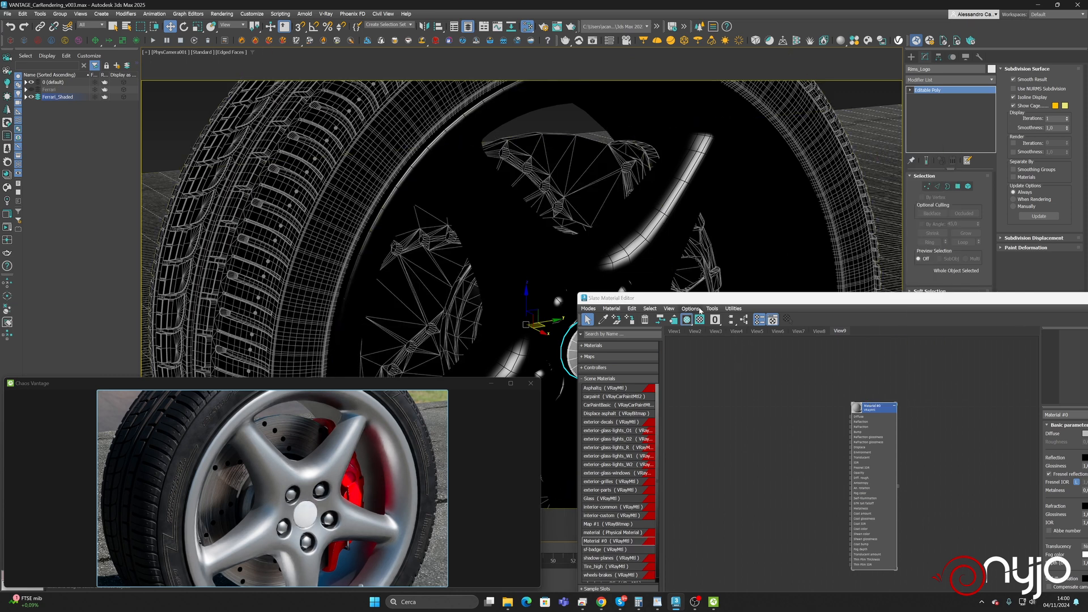
Copy the Diffuse_Rims bitmap from the wheels-rims-OG material into the logo material's diffuse slot
drag(821, 297, 826, 177)
click(824, 211)
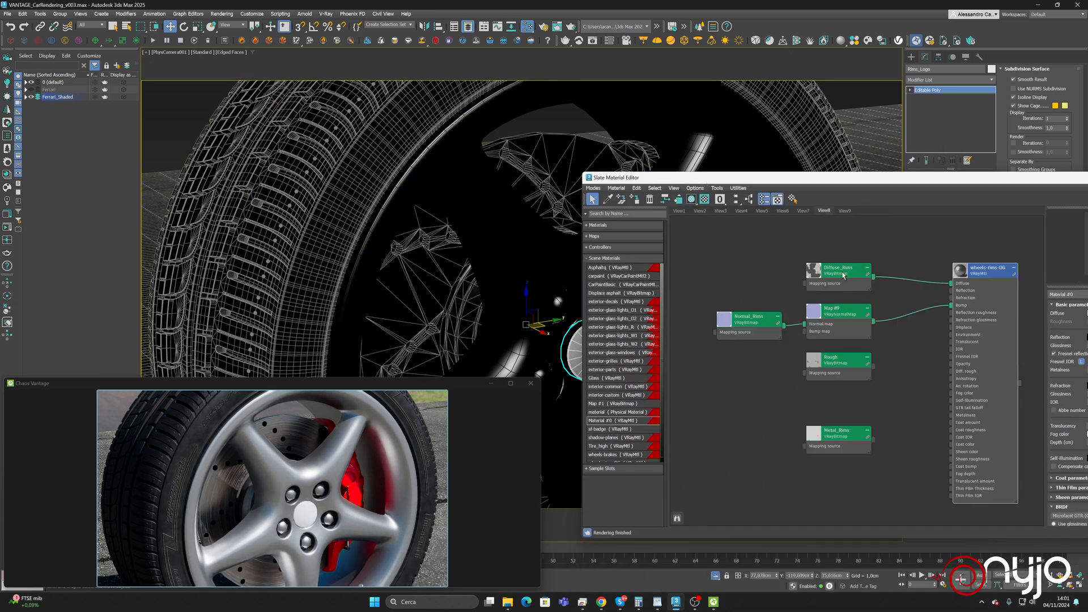
double_click(840, 276)
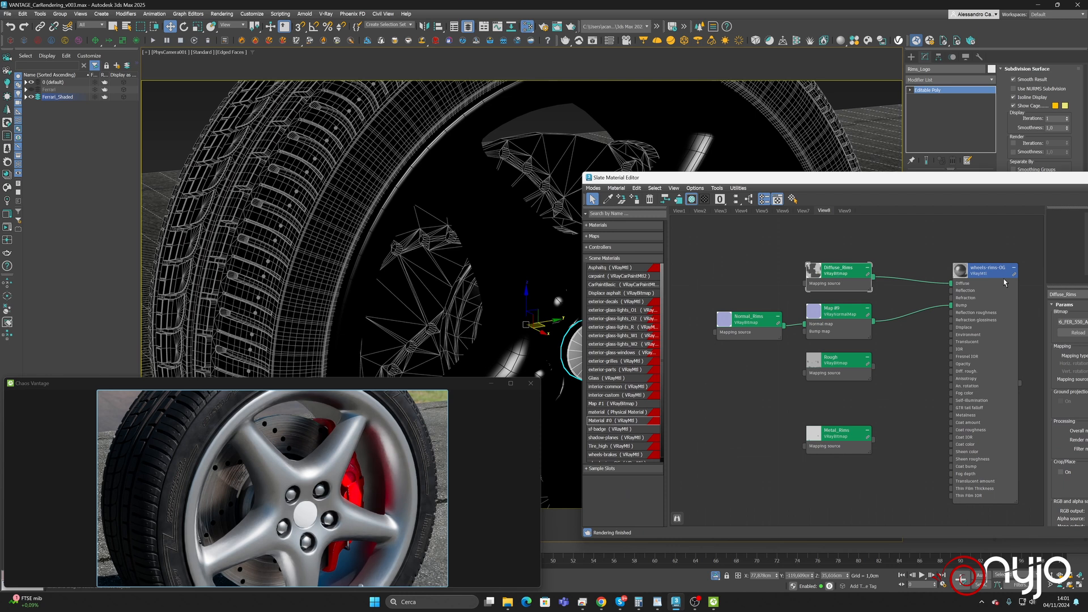
double_click(980, 269)
drag(997, 180, 766, 190)
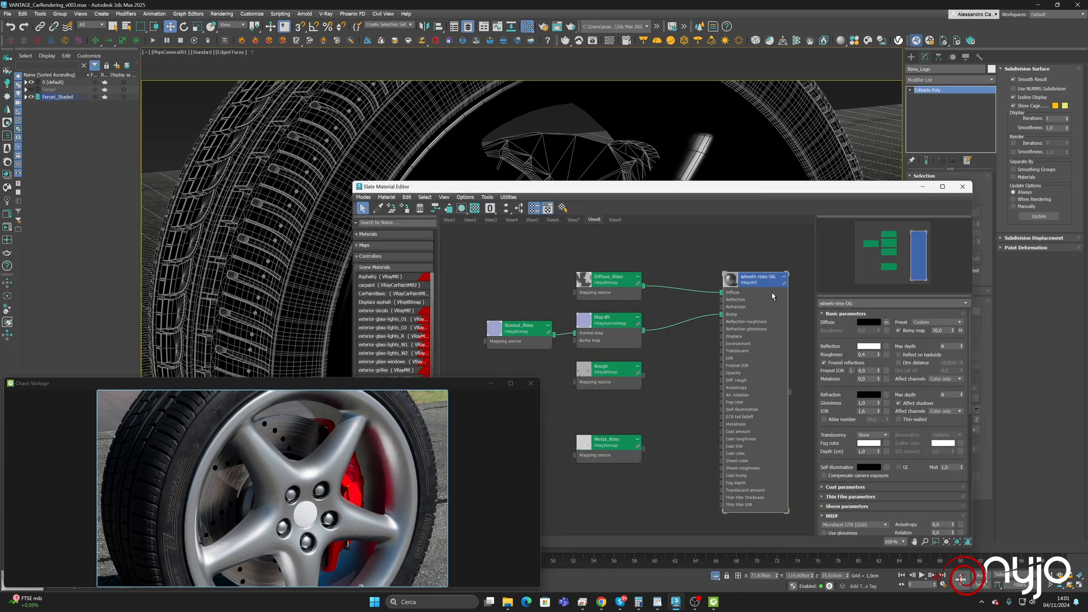
click(613, 219)
right_click(572, 256)
mouse_move(595, 268)
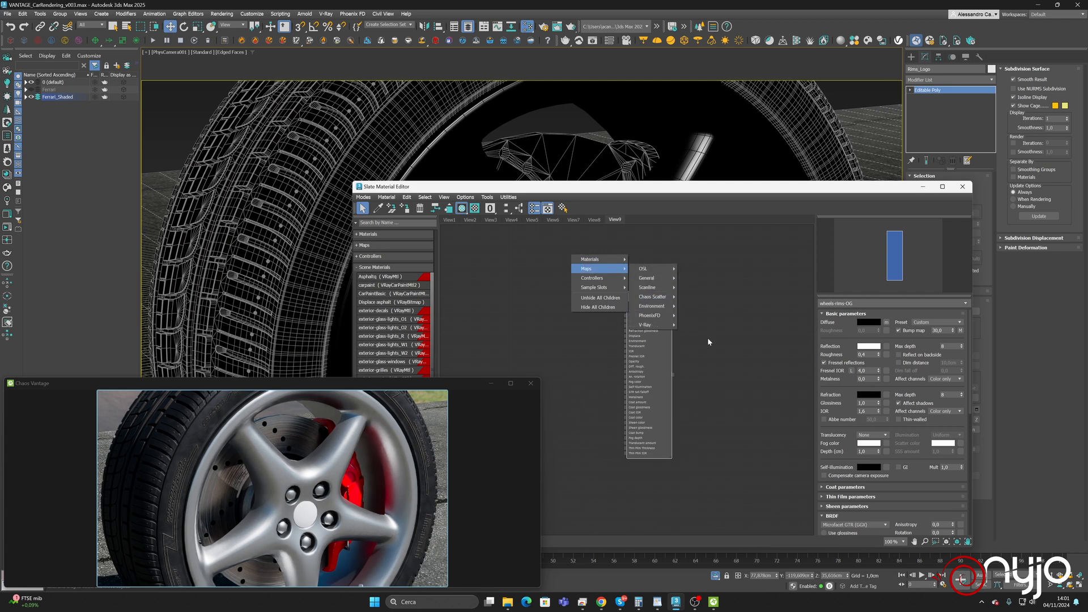
click(613, 299)
double_click(647, 297)
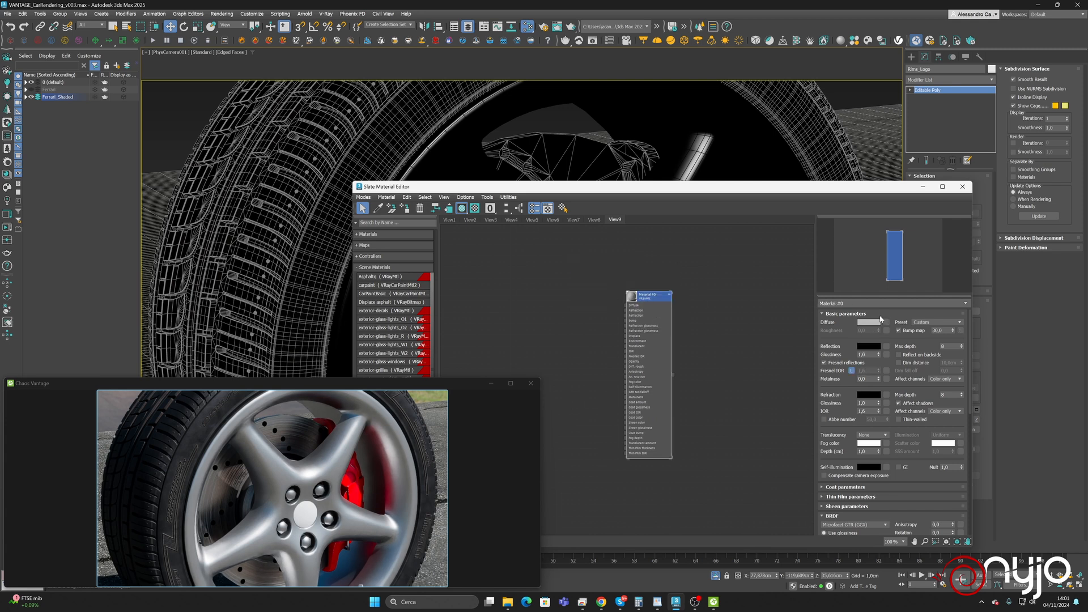
right_click(886, 322)
click(893, 325)
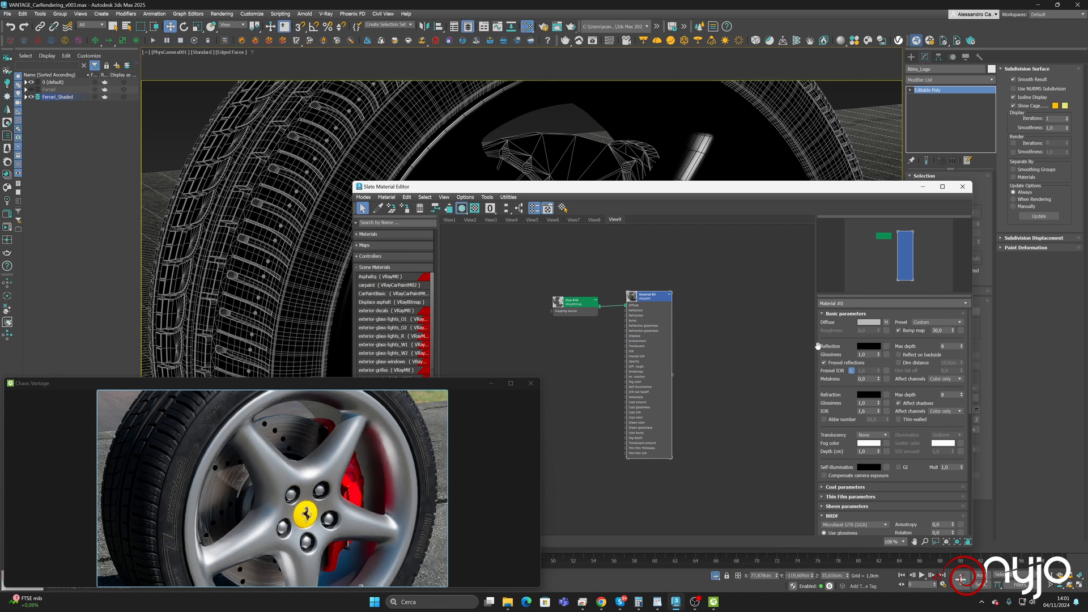
Set the logo material's reflection color to white and reduce its reflection glossiness slightly
click(875, 347)
drag(762, 301, 842, 302)
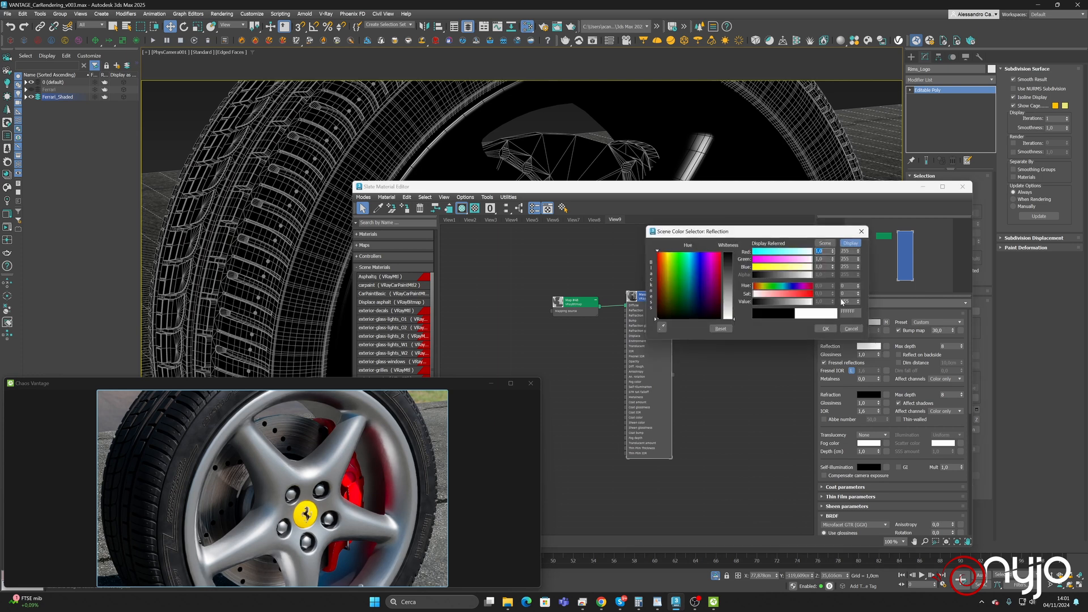
click(825, 329)
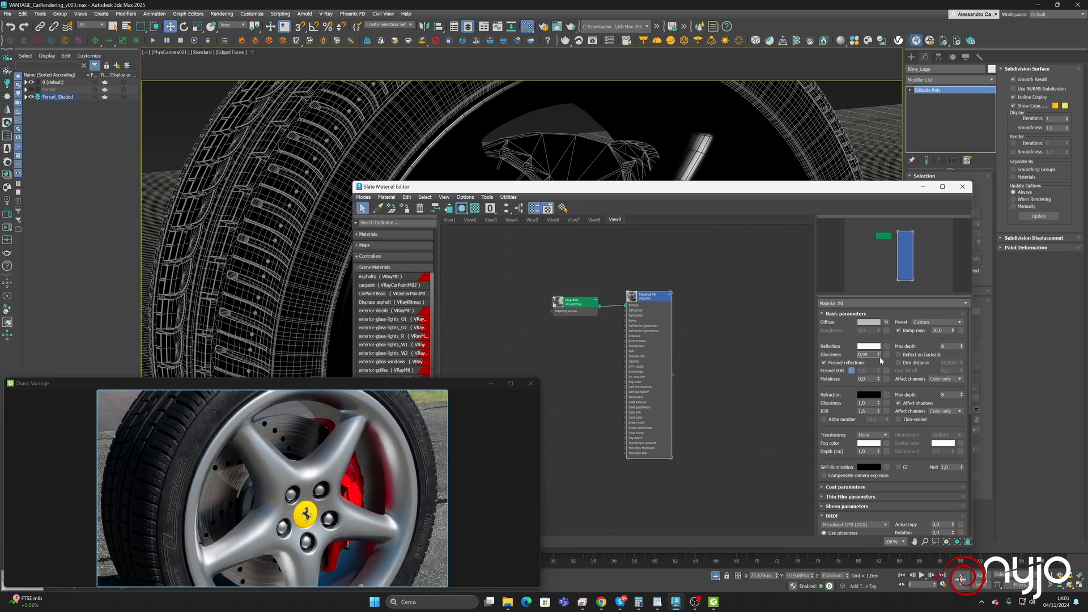
drag(878, 356, 879, 361)
Insert a Color Correction map between the copied bitmap and the logo material's diffuse input
click(886, 322)
drag(586, 305, 529, 305)
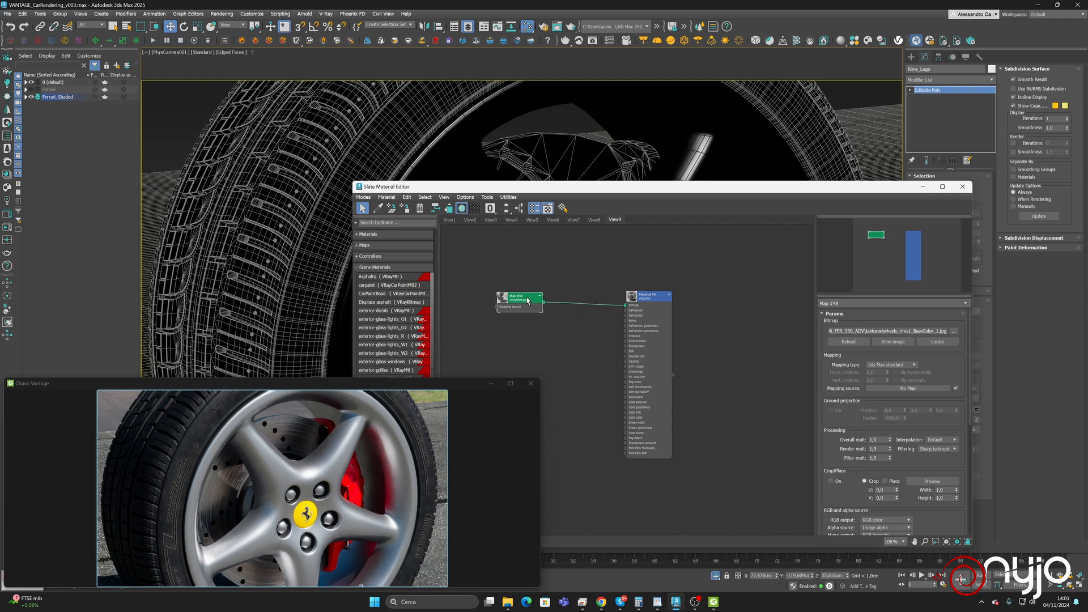
right_click(555, 287)
mouse_move(573, 300)
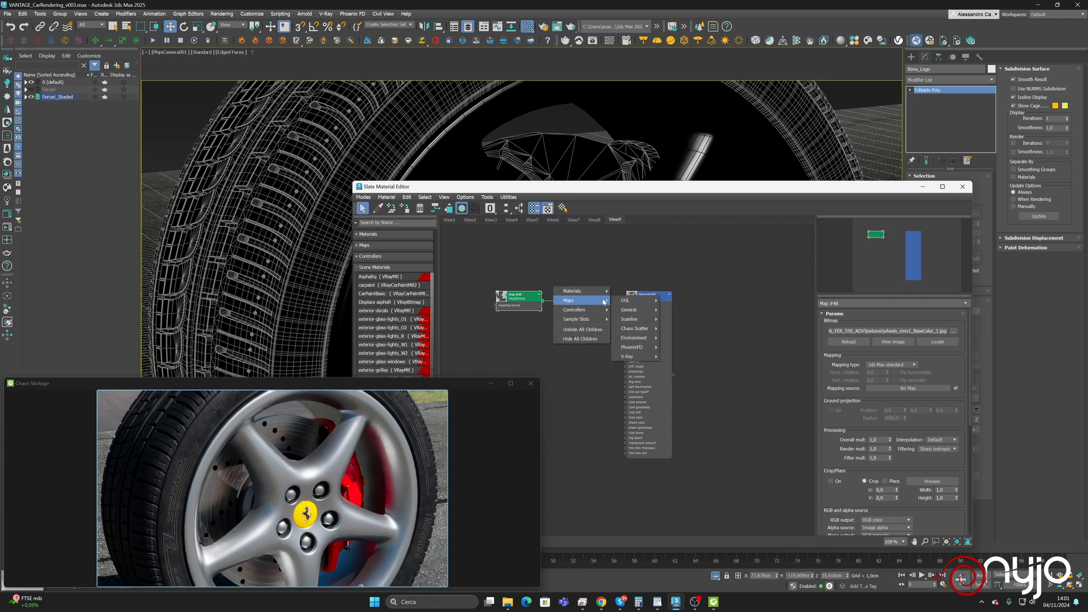
mouse_move(635, 309)
click(679, 327)
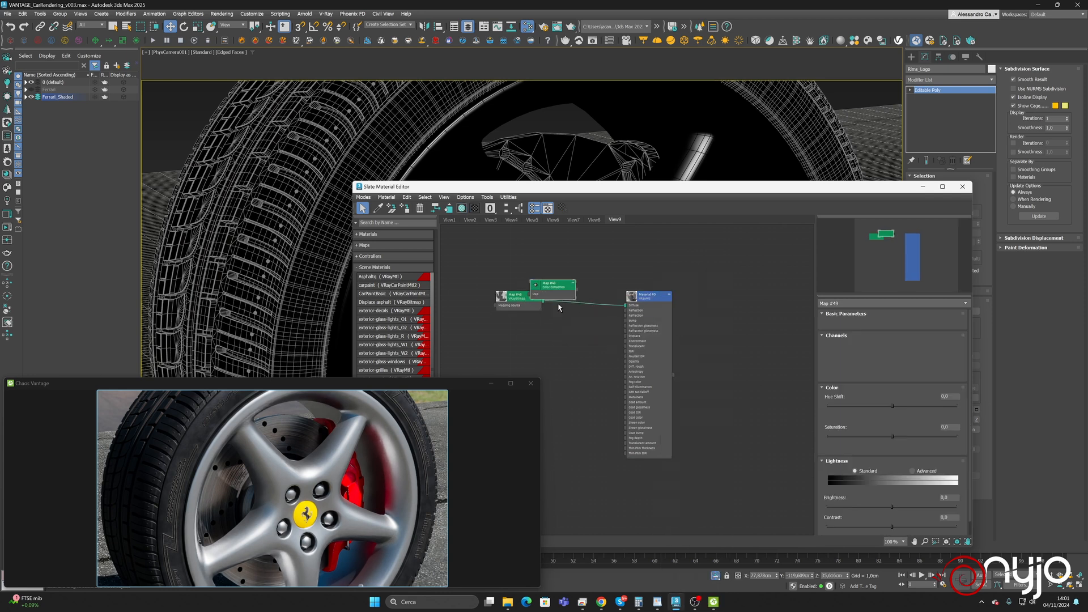
drag(558, 292, 577, 272)
drag(544, 304, 624, 305)
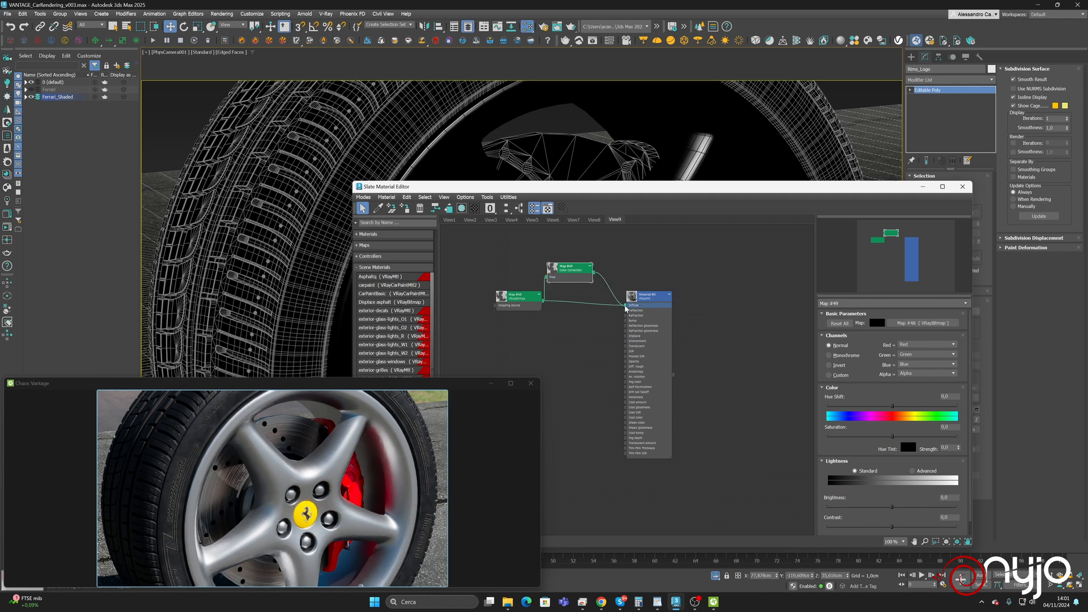
drag(573, 267, 584, 285)
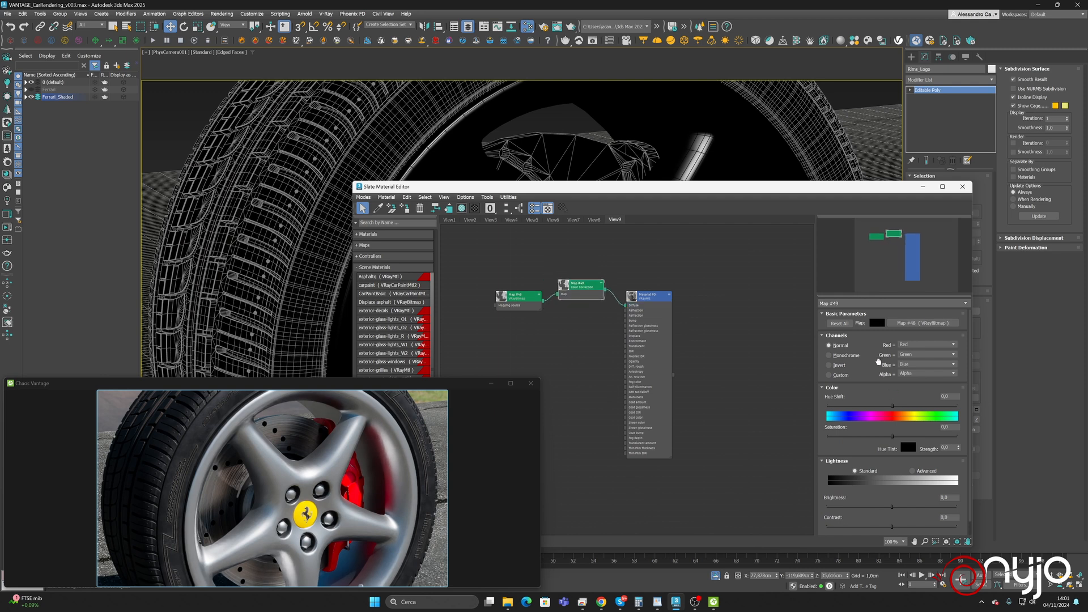
Switch the Color Correction's lightness to Advanced and lower the RGB gamma to about 0.57
scroll(879, 362, down, 1)
click(912, 456)
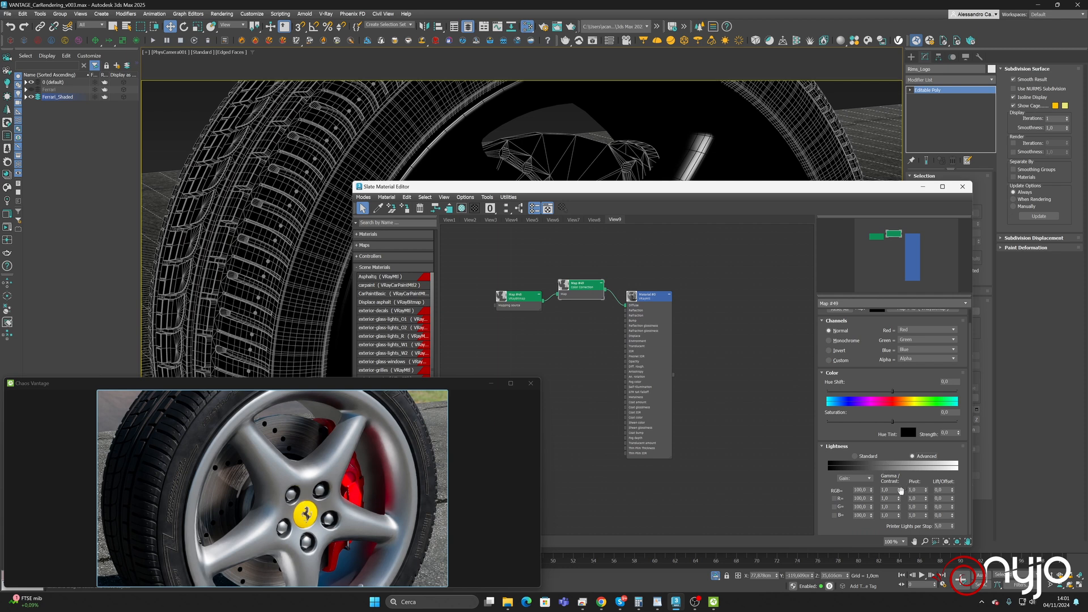
mouse_move(898, 490)
mouse_down()
mouse_move(896, 527)
mouse_move(900, 492)
mouse_up()
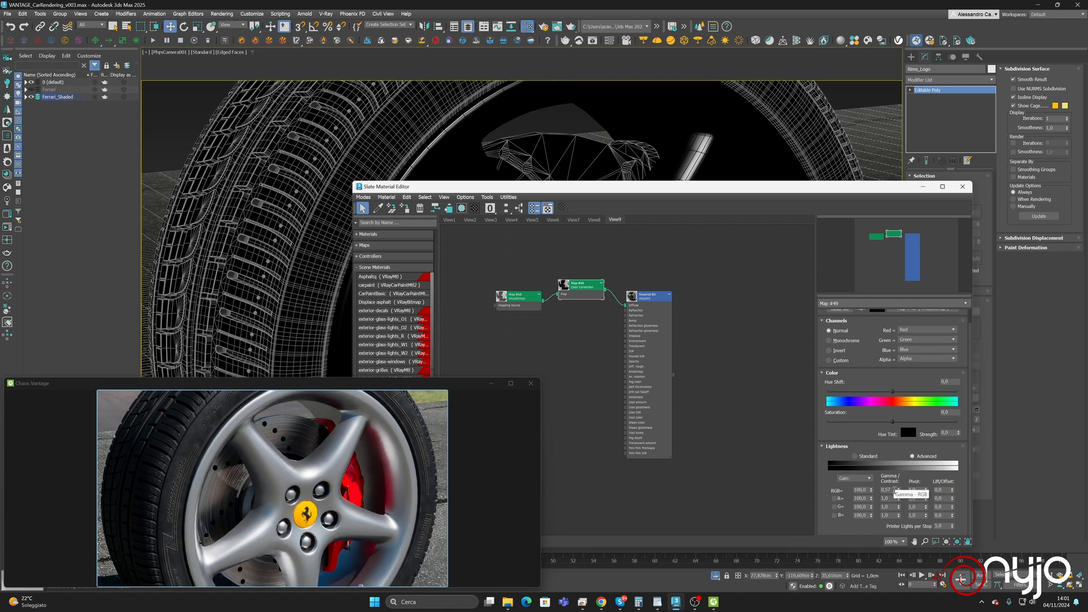
Unlock the logo material's Fresnel IOR and raise its value, leaving Fresnel reflections enabled
click(894, 490)
double_click(654, 309)
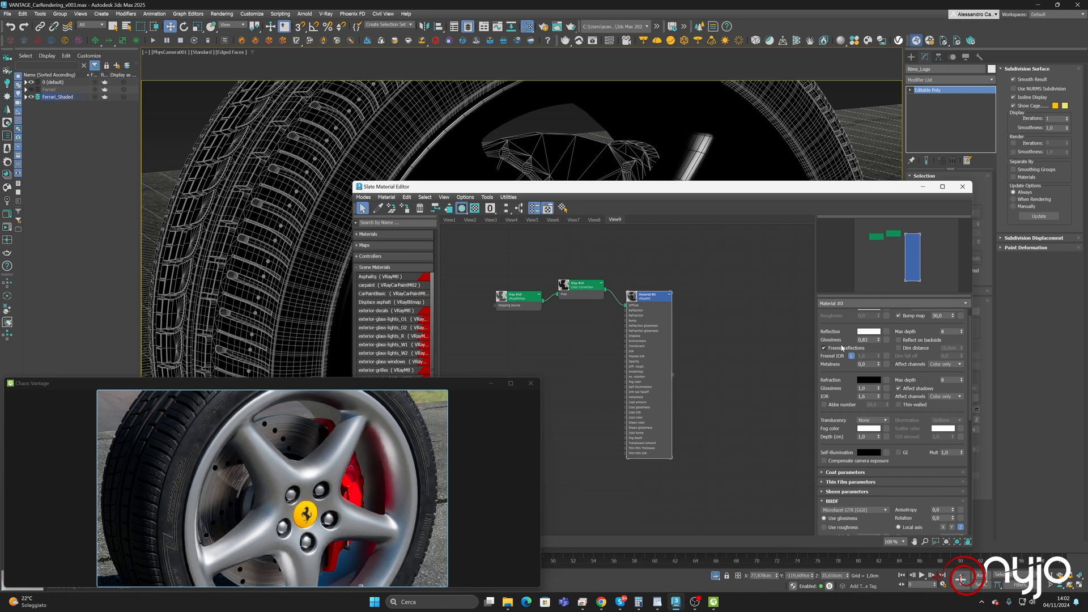
mouse_move(845, 349)
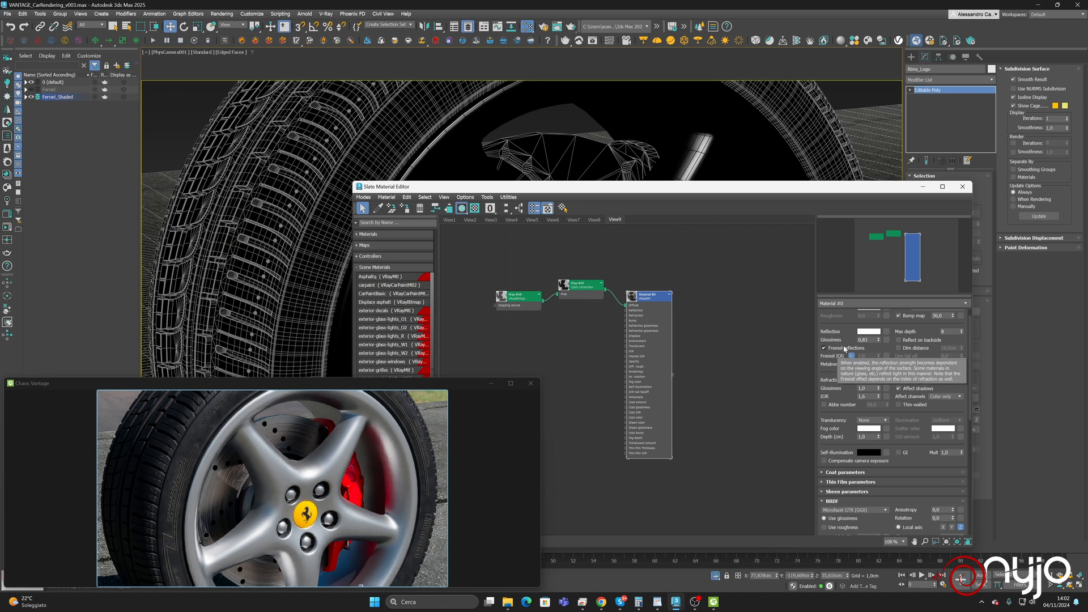
click(845, 348)
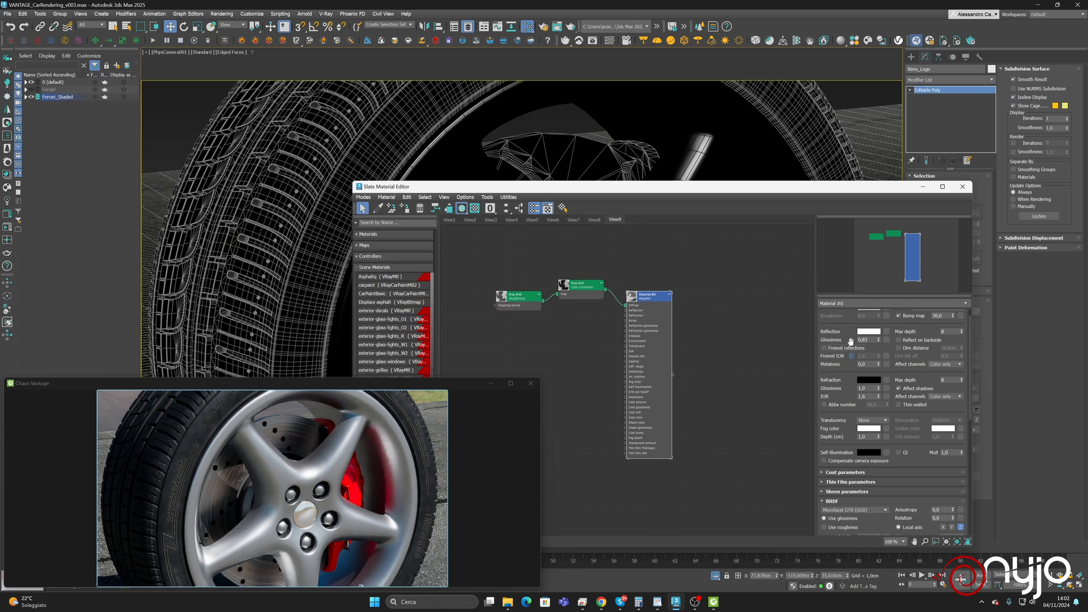
click(824, 348)
double_click(867, 356)
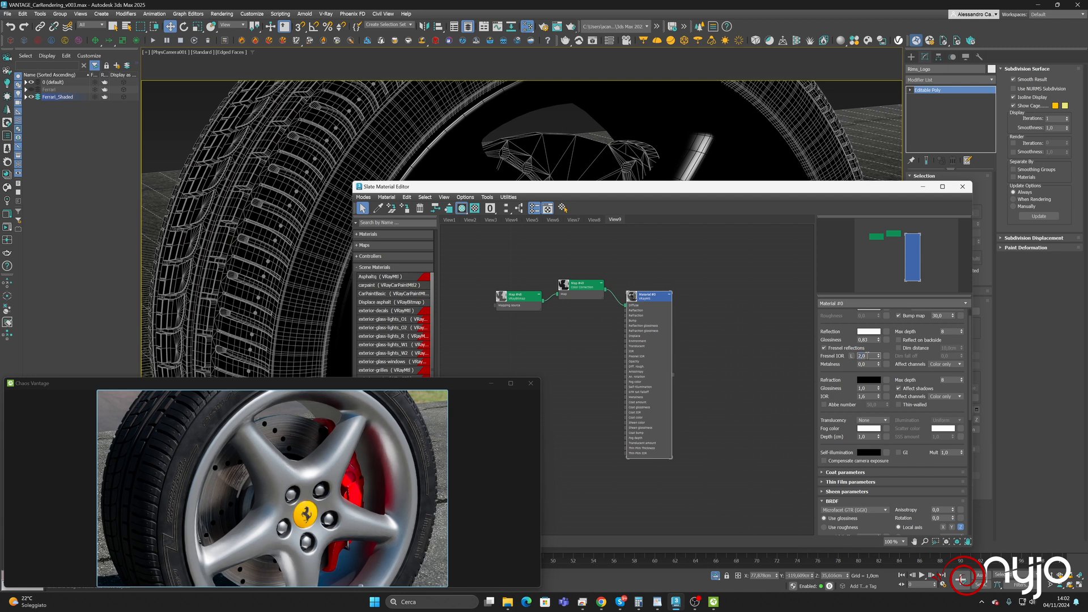
key(Return)
Exit object isolation so the wheel is shown together with the whole car
scroll(580, 141, down, 5)
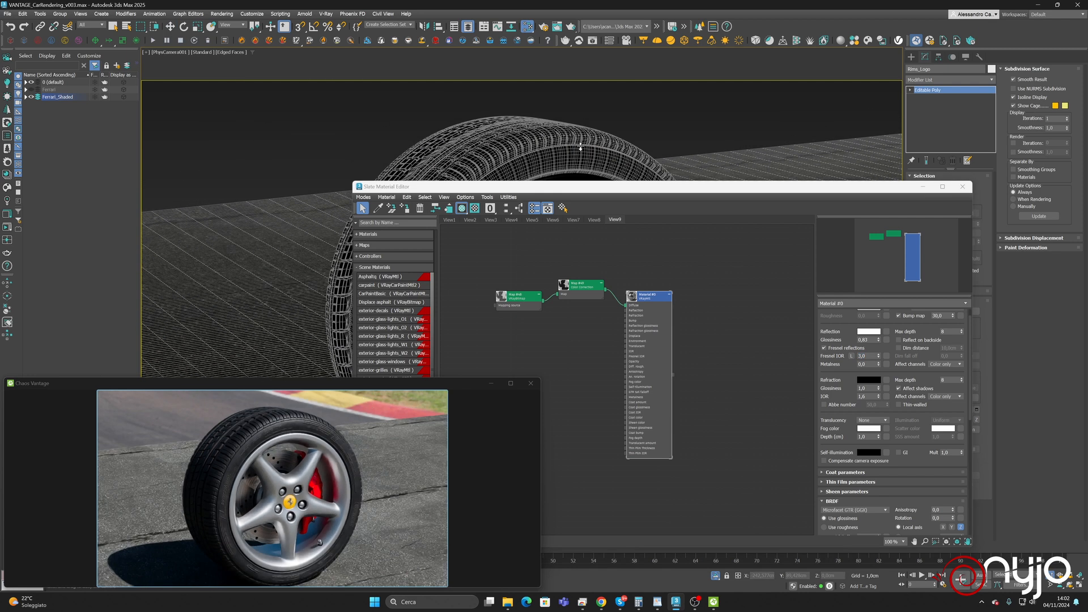
scroll(581, 148, down, 3)
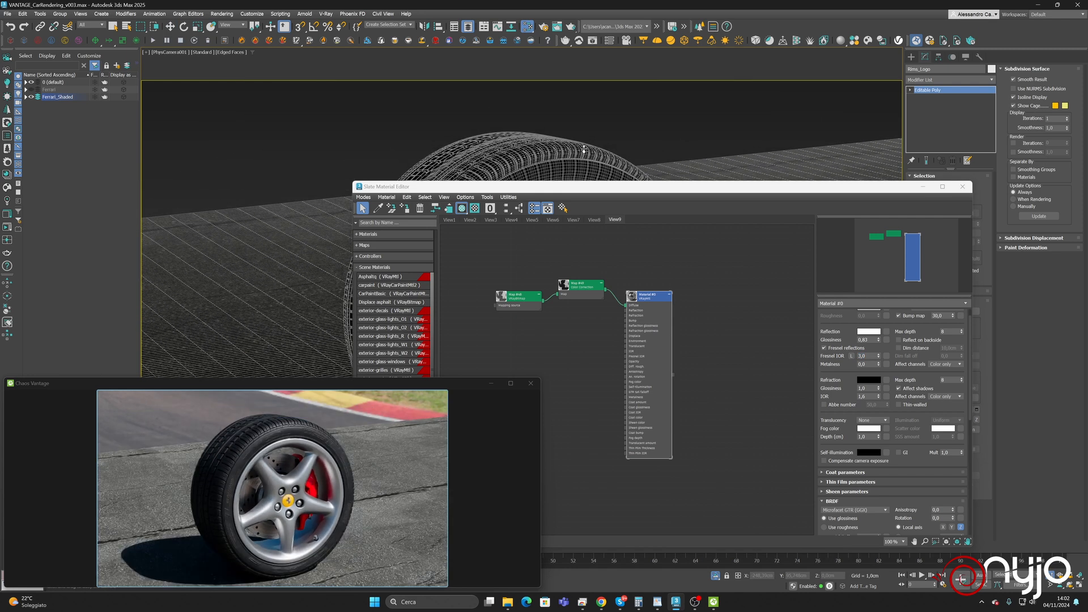
click(715, 576)
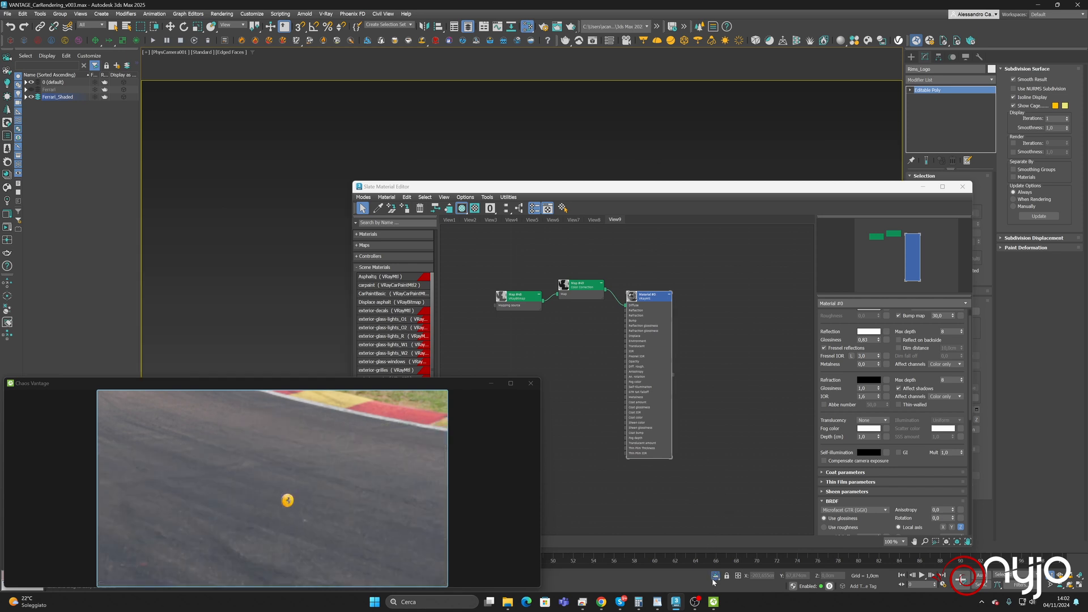
click(715, 575)
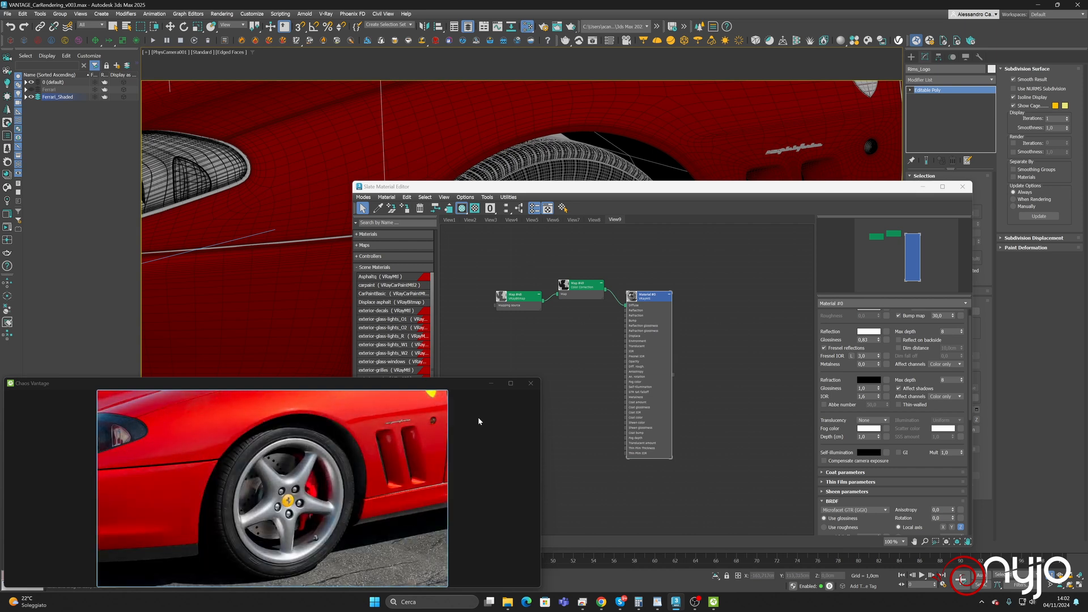
Set the logo material's Fresnel IOR to 2.2 and close the material editor
click(654, 294)
double_click(870, 357)
click(963, 187)
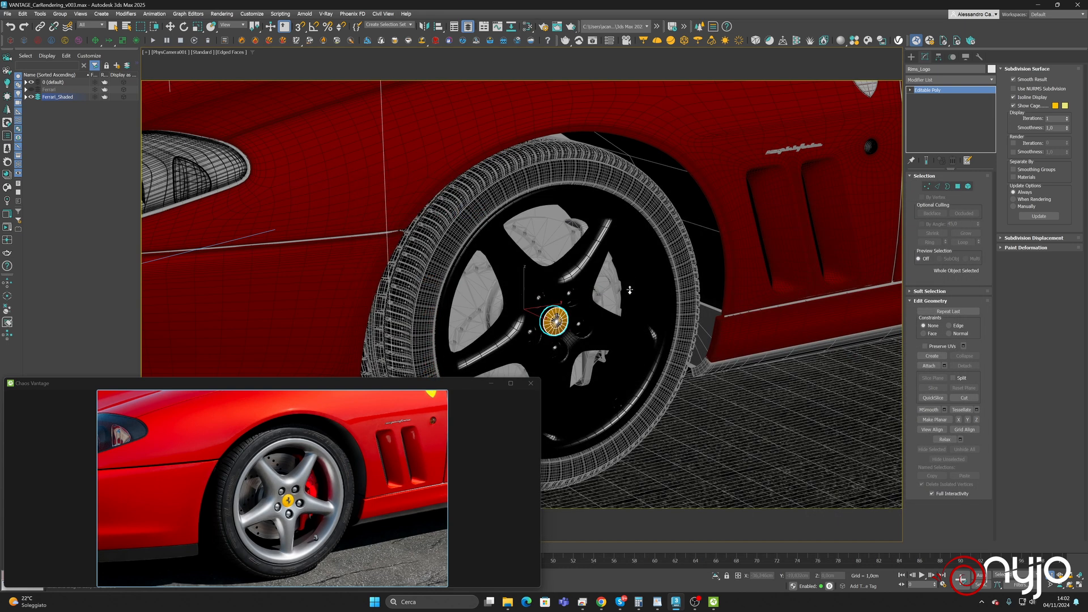
Select the centre cap element of the rear left rim and detach it as Rims_Logo_Back_SX
scroll(630, 290, up, 2)
middle_drag(664, 291, 609, 311)
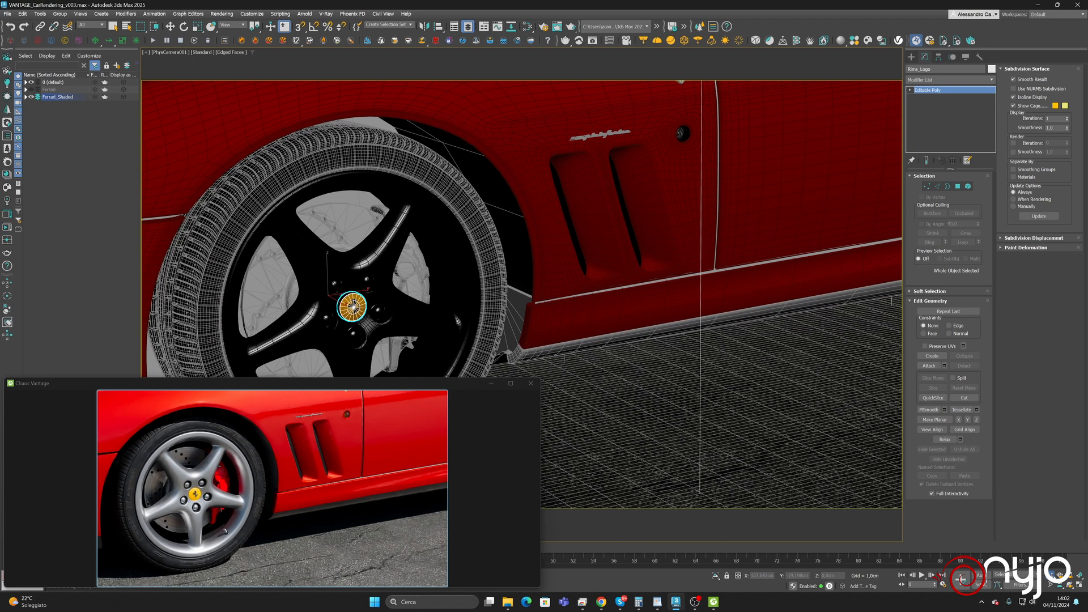
click(1069, 585)
drag(696, 333, 652, 332)
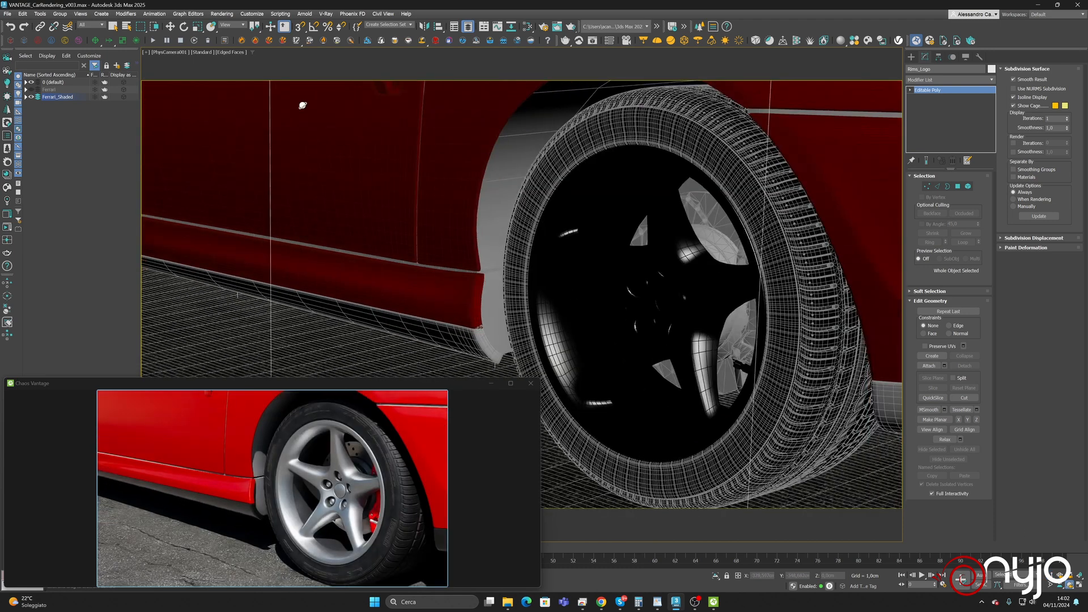
click(113, 26)
click(642, 306)
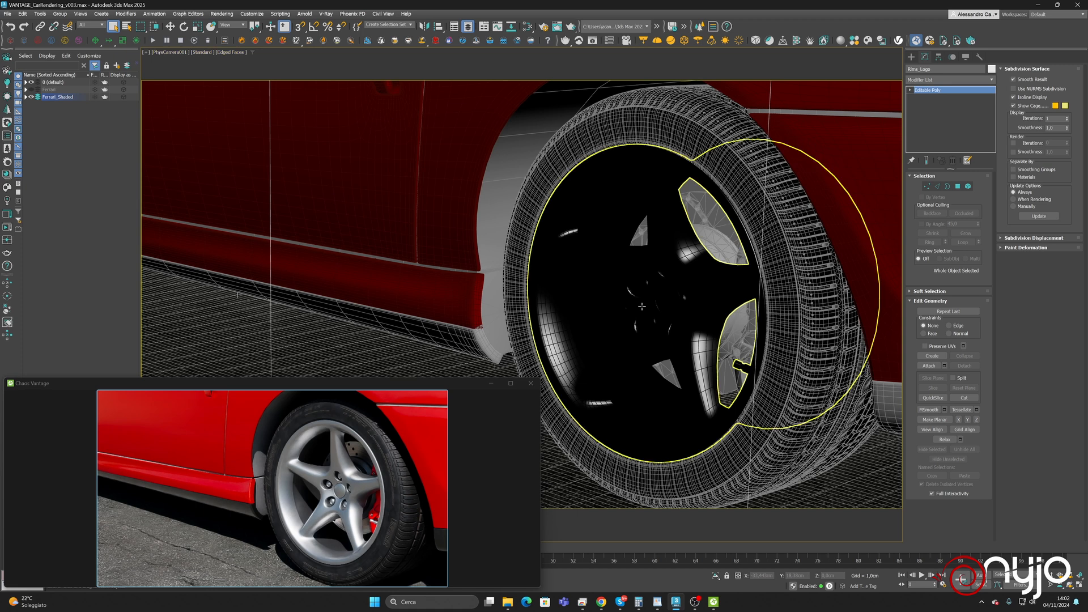
click(688, 300)
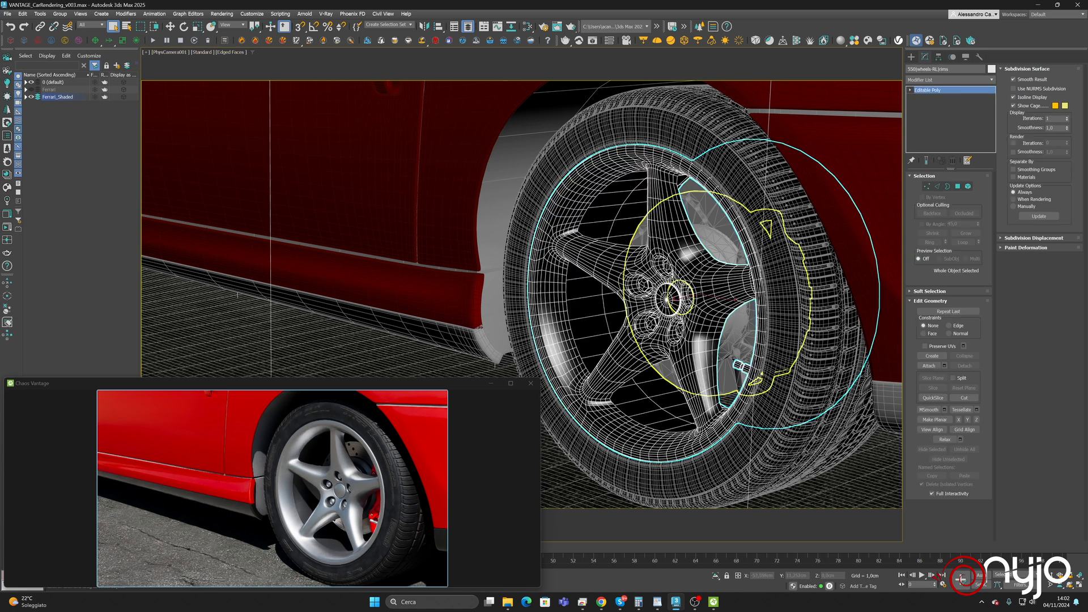
click(967, 187)
click(669, 299)
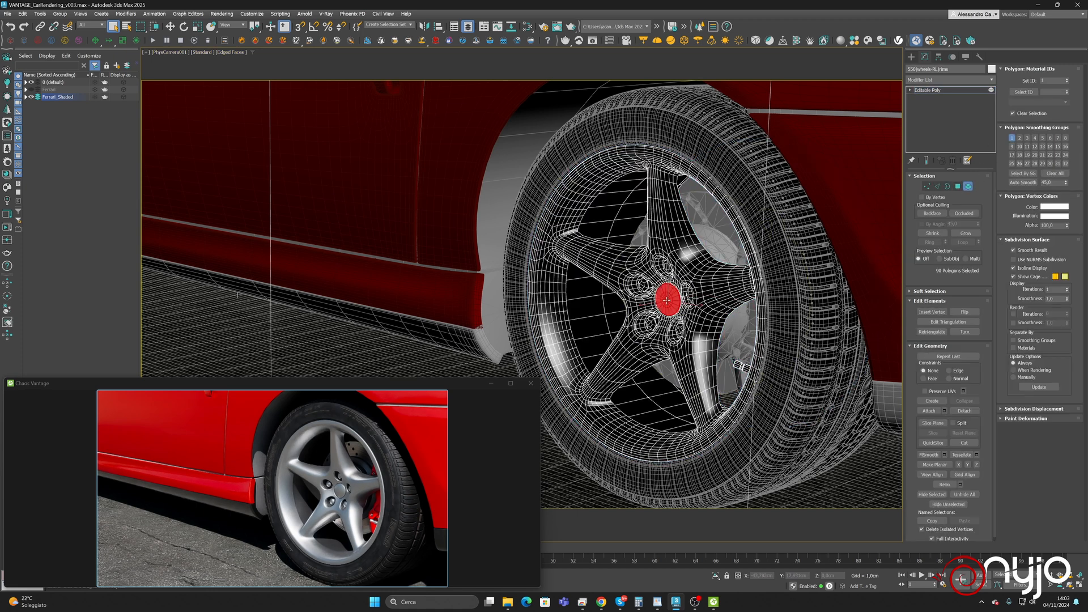
click(965, 411)
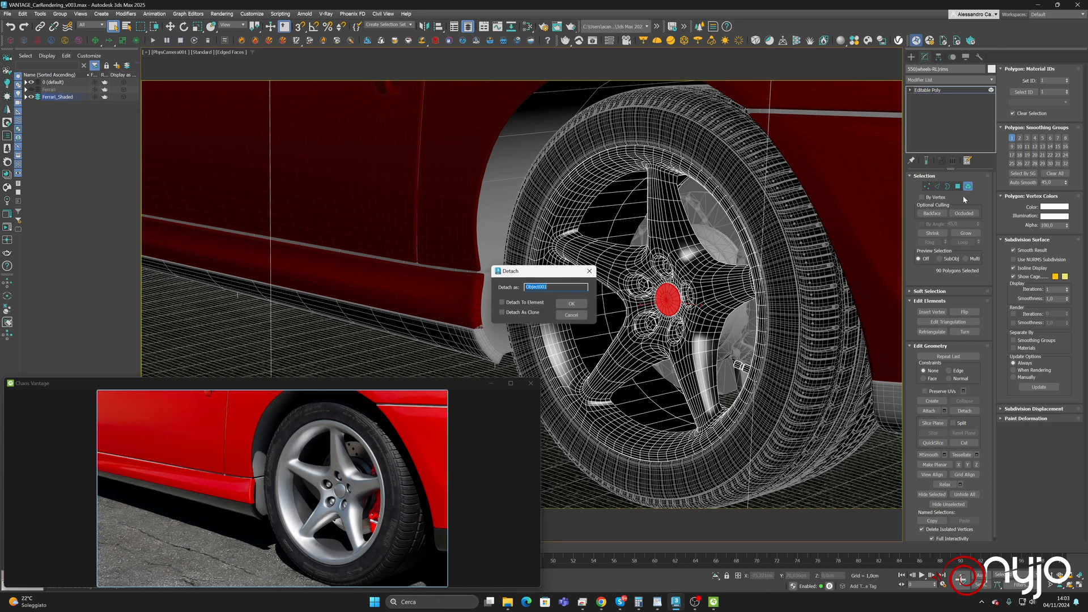
text(Rims_Logo_Back_SX)
key(Return)
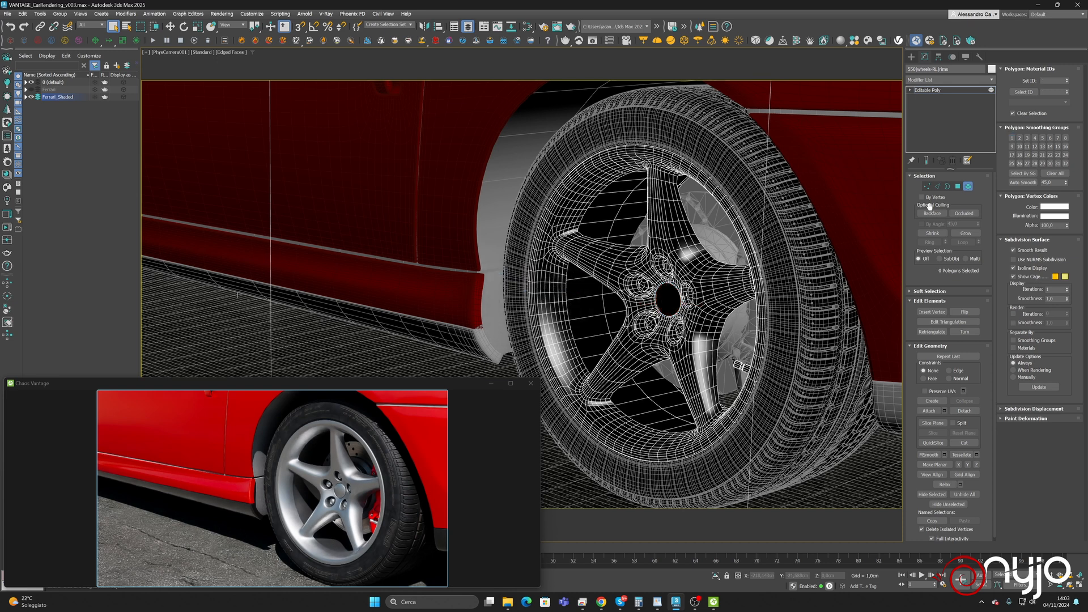
click(968, 186)
Assign the logo material to the detached rear left centre cap
click(664, 297)
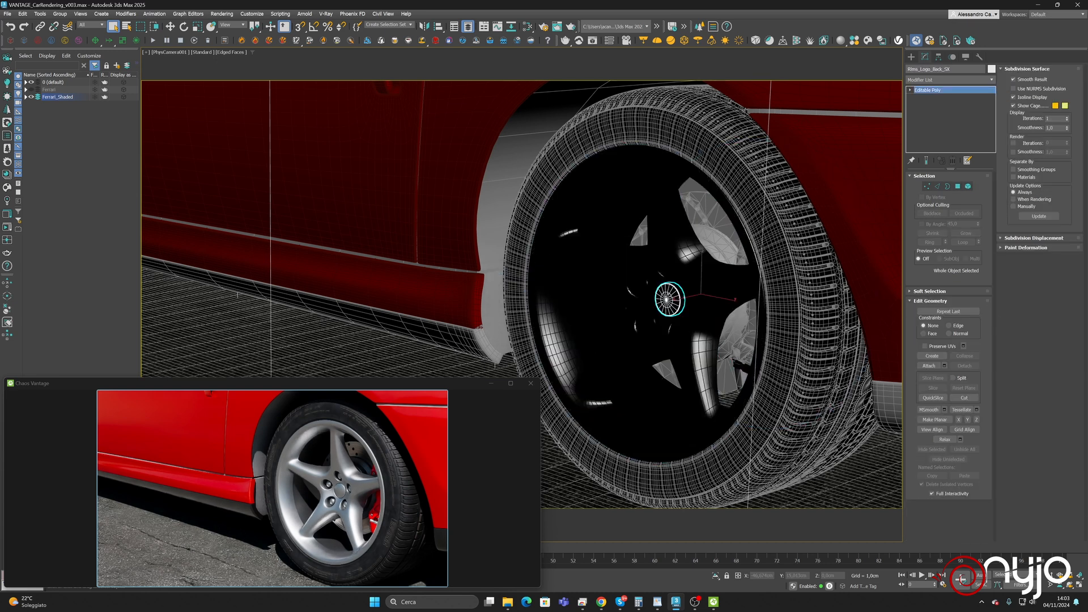
click(533, 31)
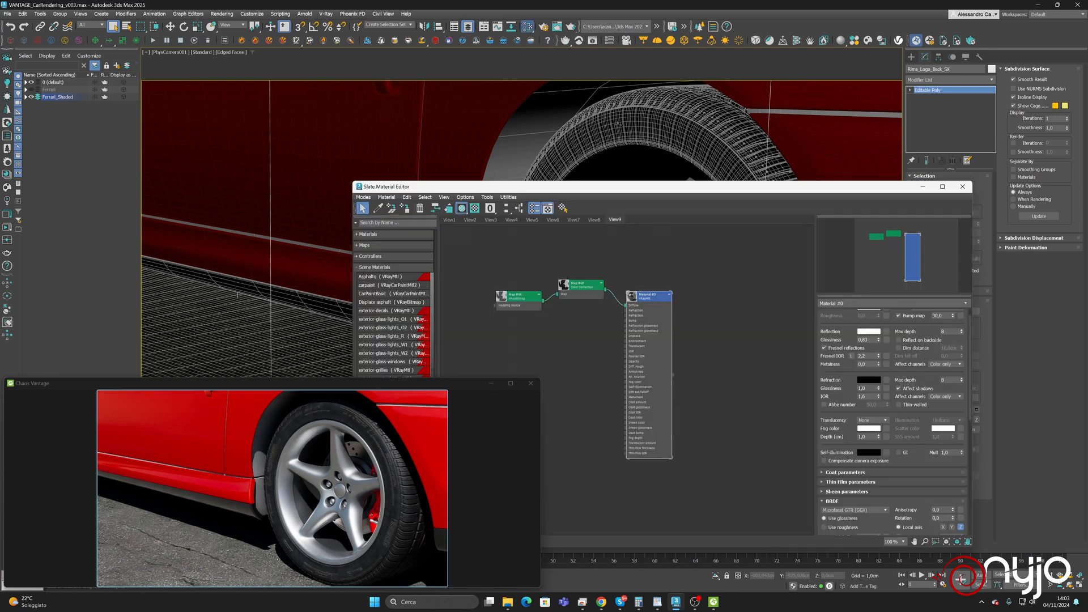
right_click(653, 297)
click(661, 310)
click(925, 189)
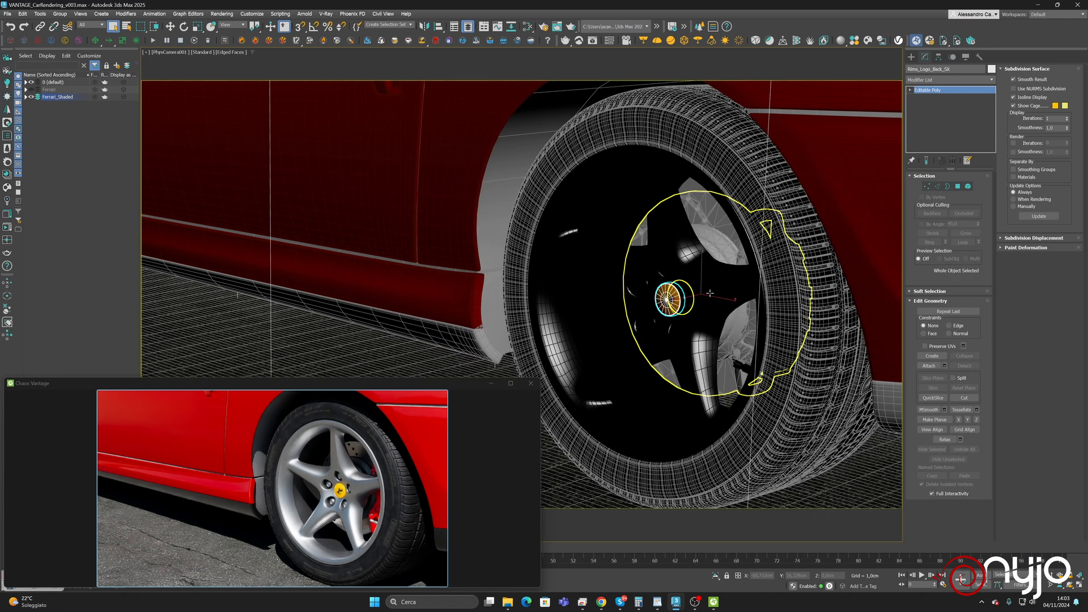
Detach the centre cap element of the rear right rim as a new object named Rims_Logo_Back_DX
middle_drag(718, 313, 717, 287)
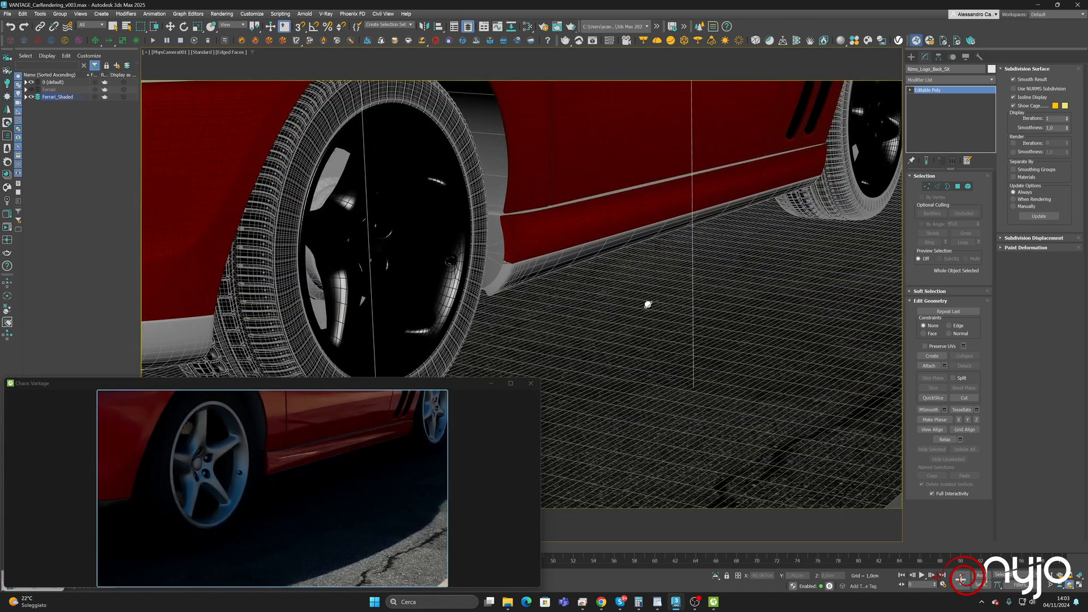
middle_drag(629, 303, 597, 322)
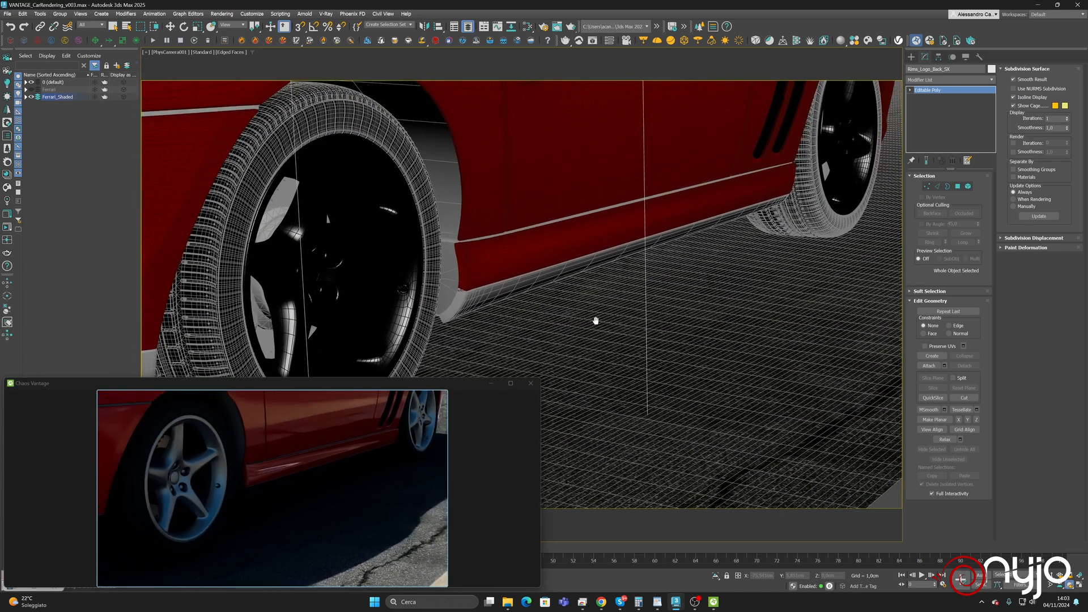
click(113, 26)
click(318, 238)
click(967, 186)
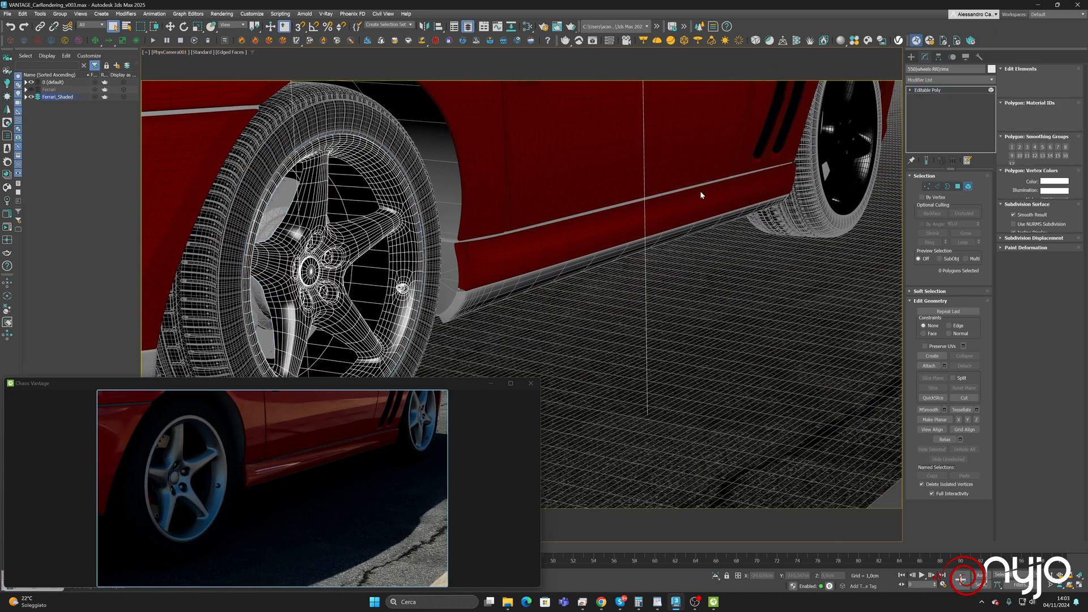
double_click(309, 271)
click(963, 411)
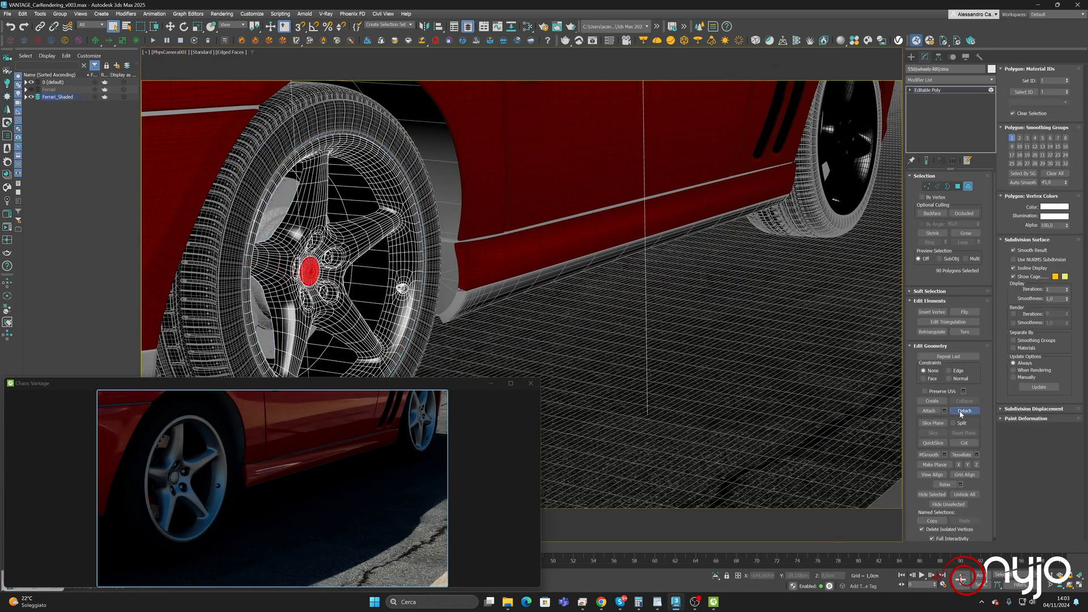
text(Rims_Logo_Back_DX)
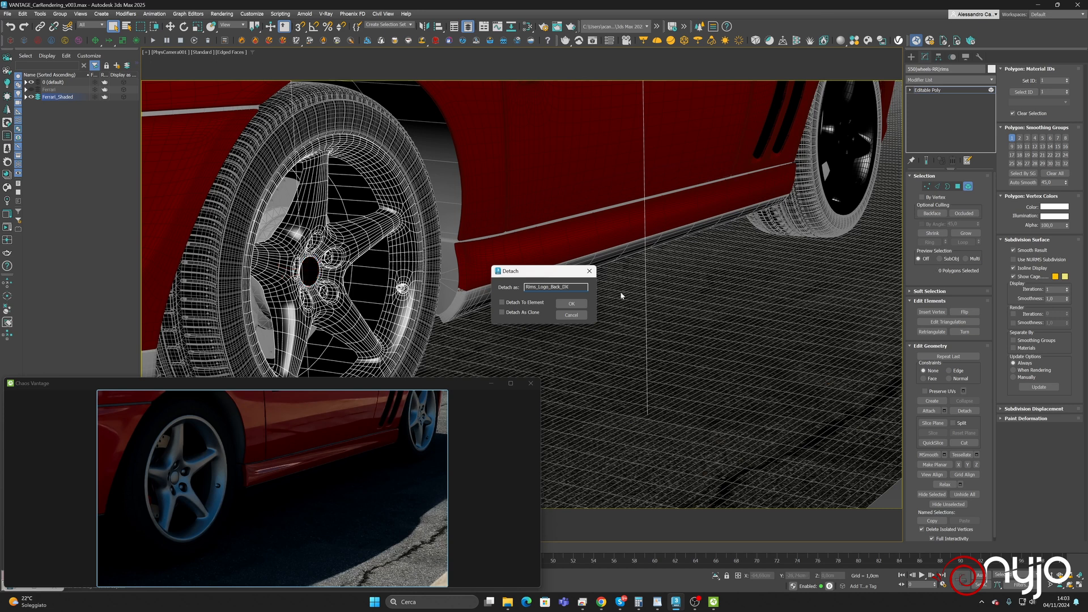
key(Return)
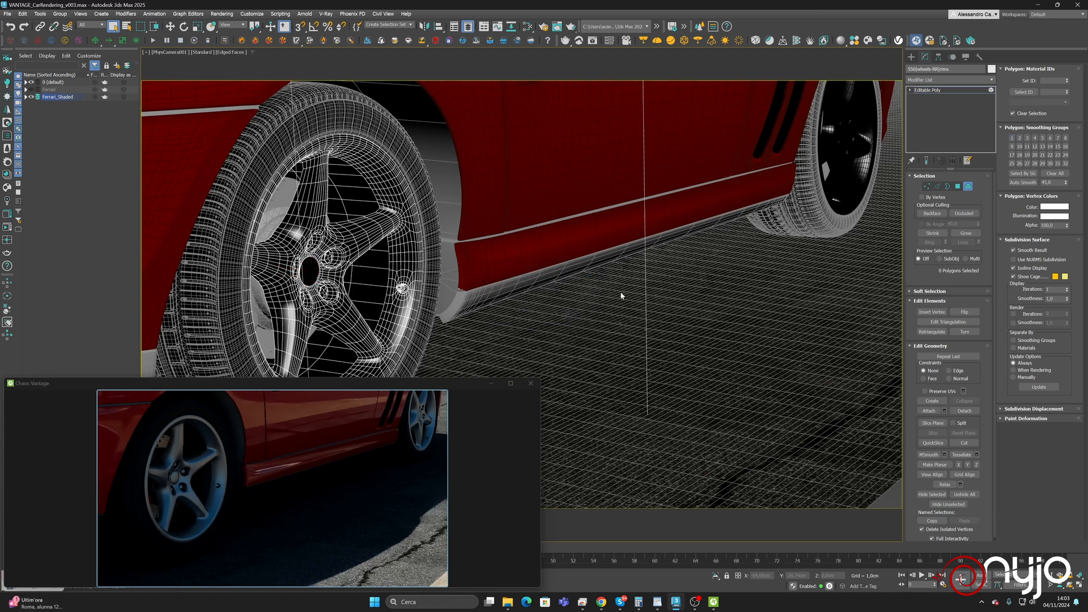
click(968, 186)
Detach the centre cap element of the front right rim as a new object named Rims_Logo_Front_DX
click(876, 149)
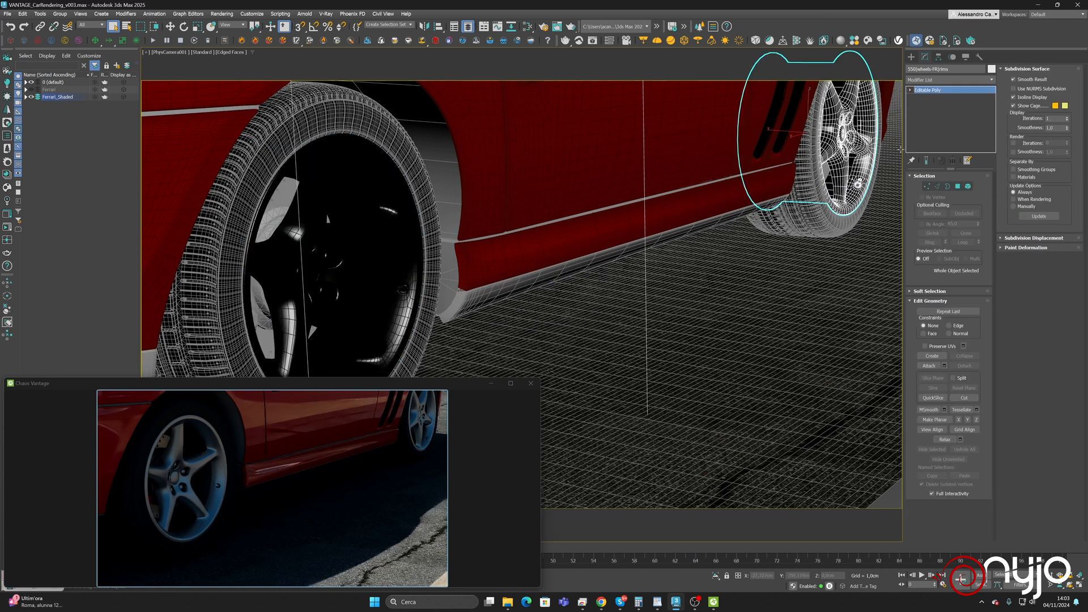
click(967, 186)
click(842, 134)
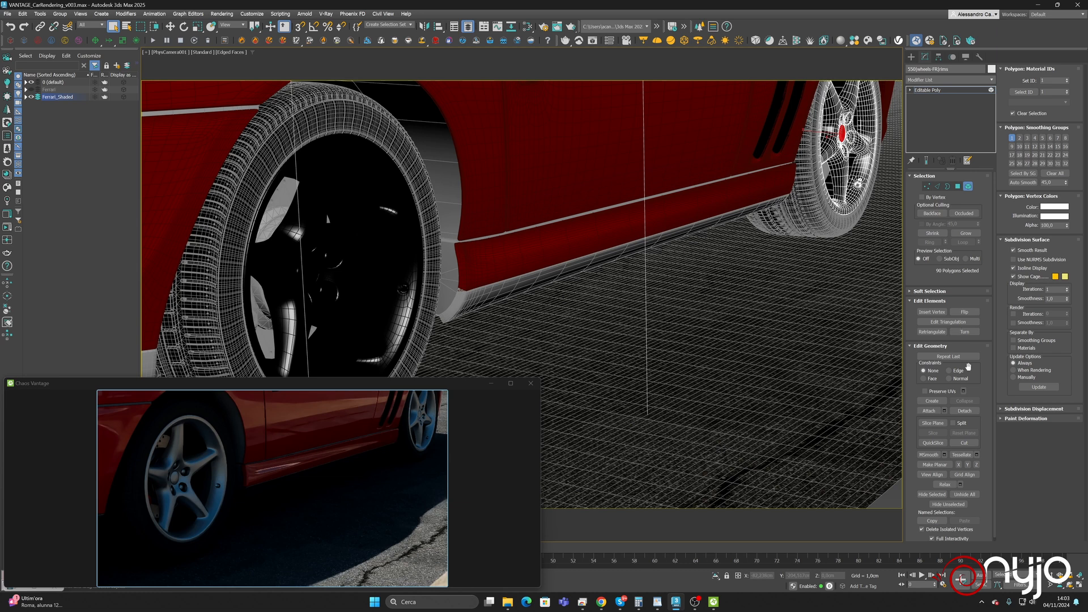
click(964, 411)
text(Rims_Logo_Front_DX)
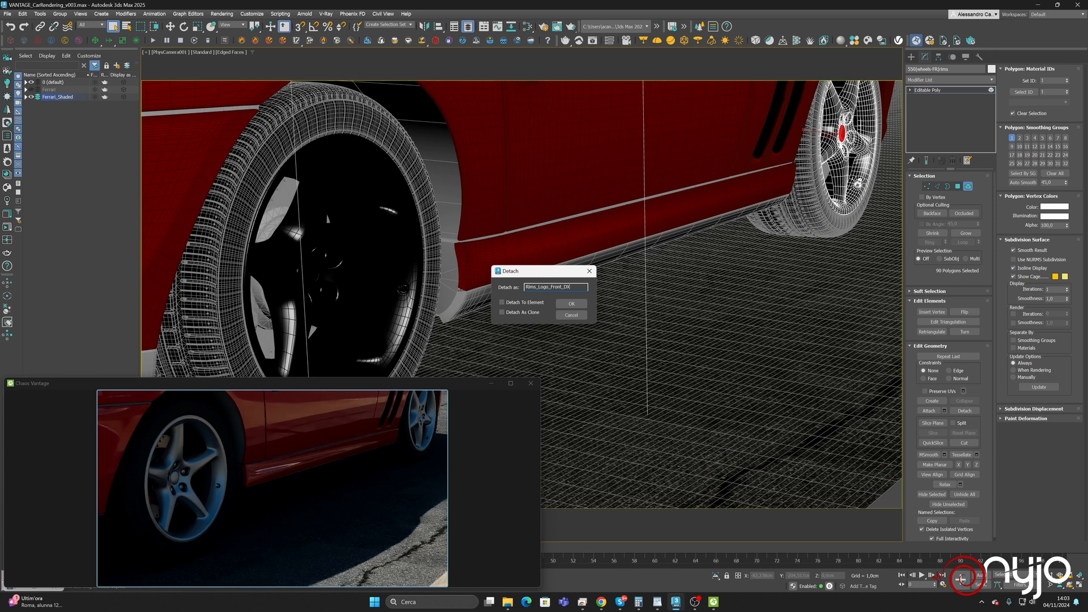
key(Return)
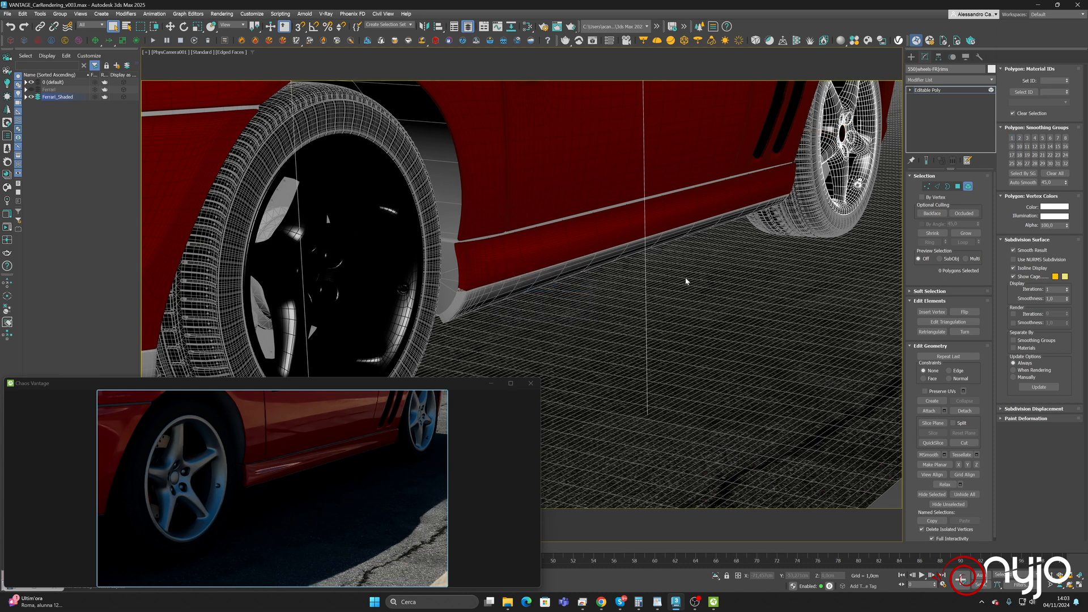
click(968, 186)
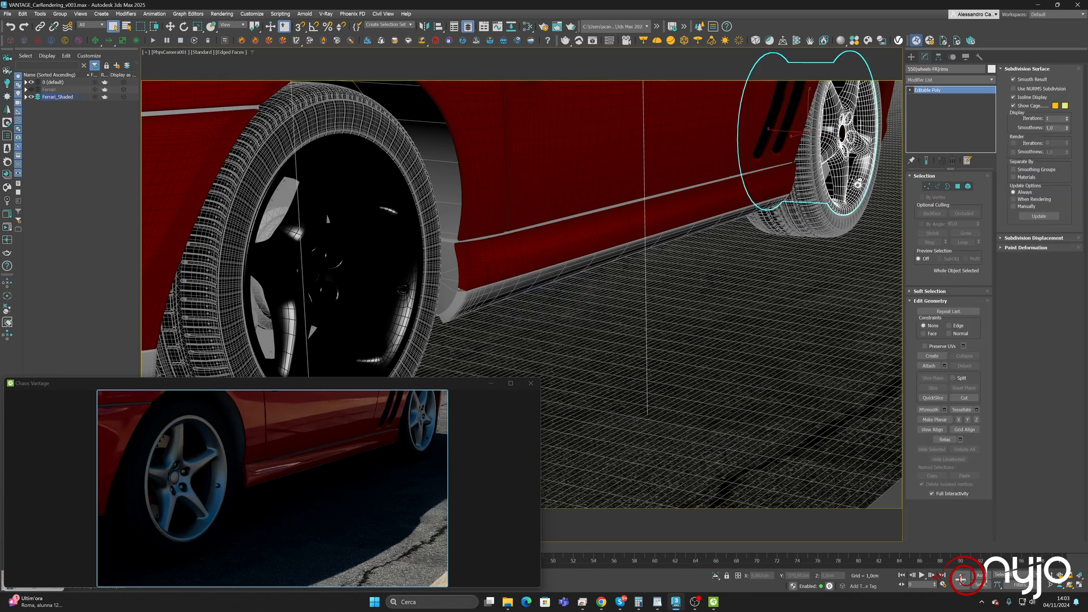
Assign the logo material to both detached right-side centre caps and save the scene
click(841, 134)
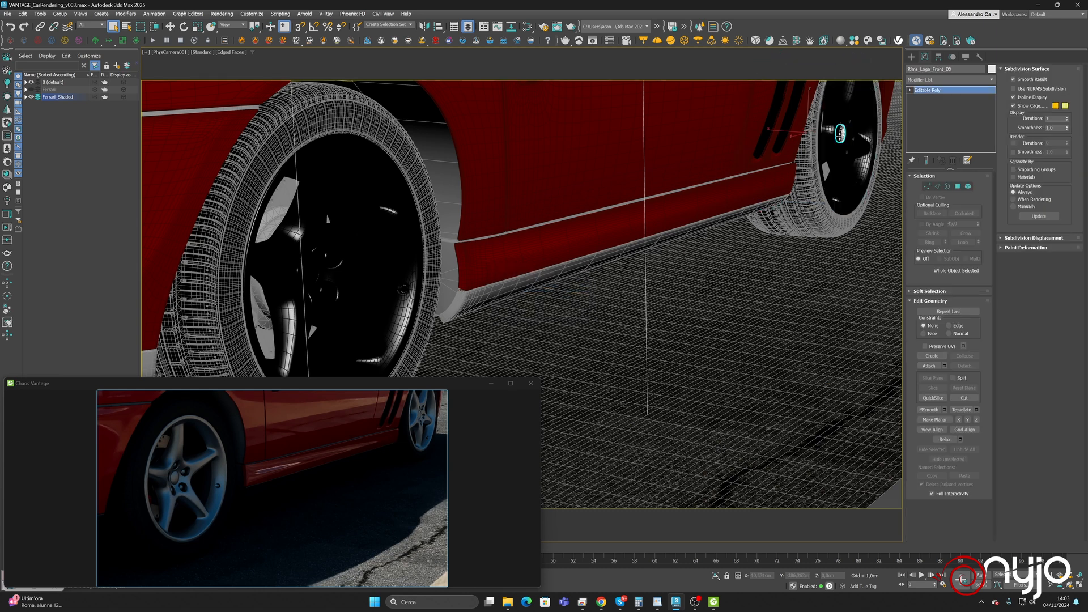
ctrl+click(310, 271)
click(527, 26)
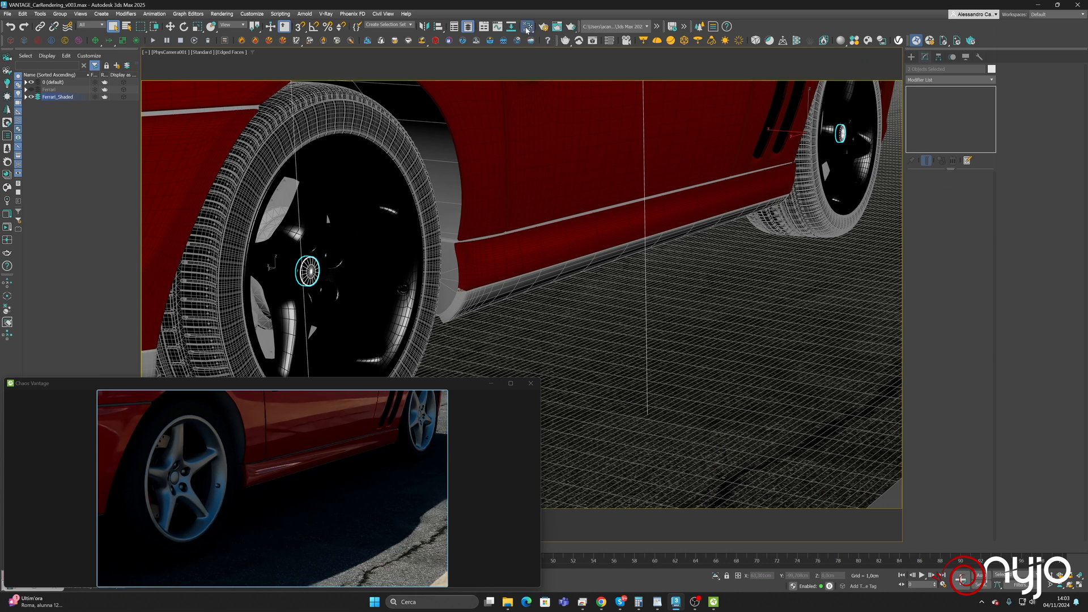
right_click(651, 299)
click(674, 312)
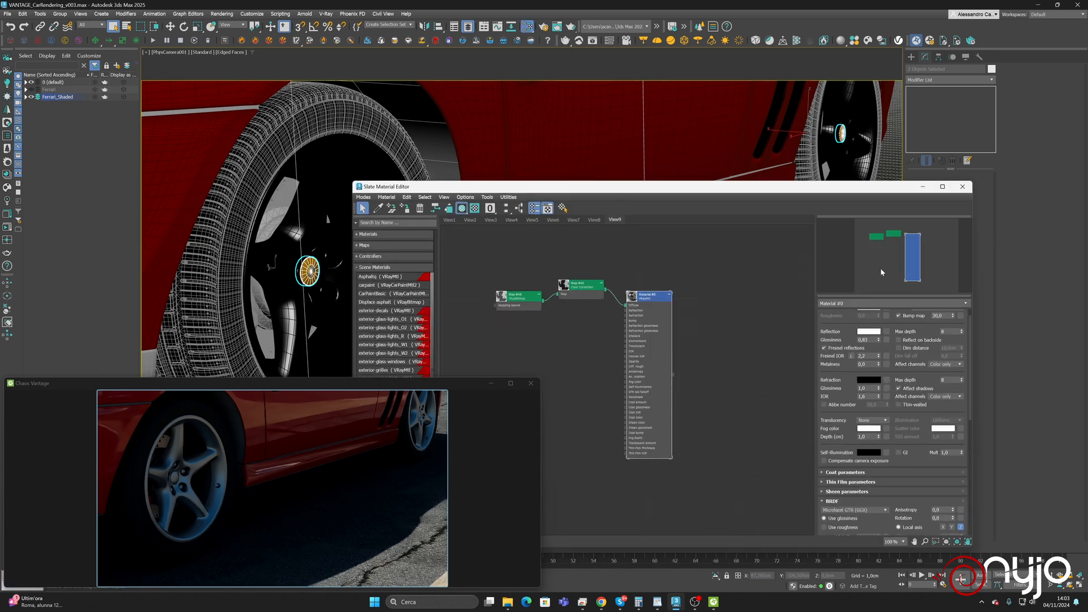
click(962, 186)
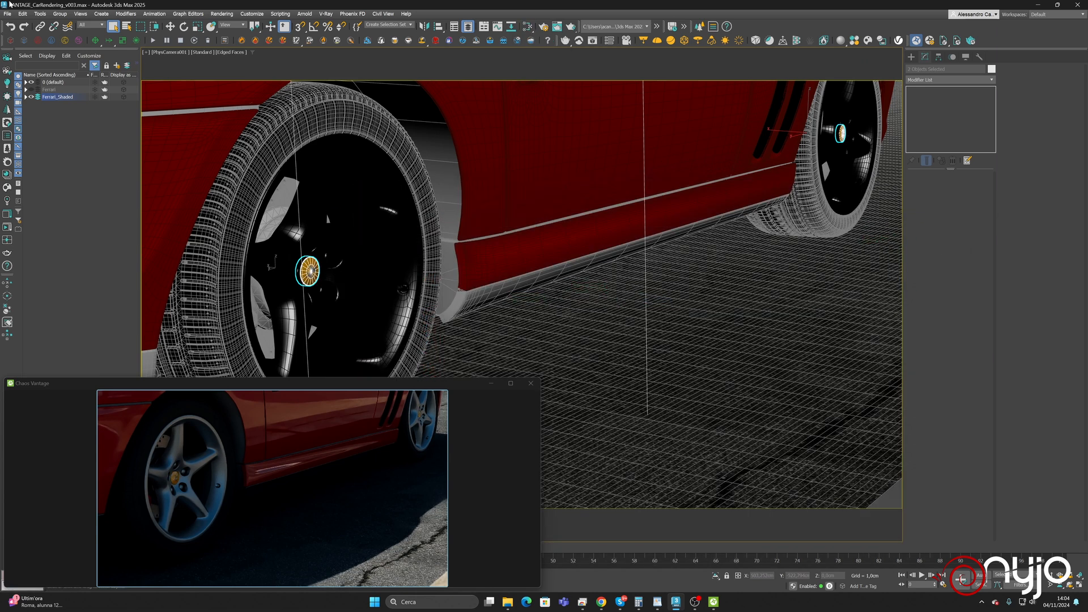
click(8, 14)
click(28, 85)
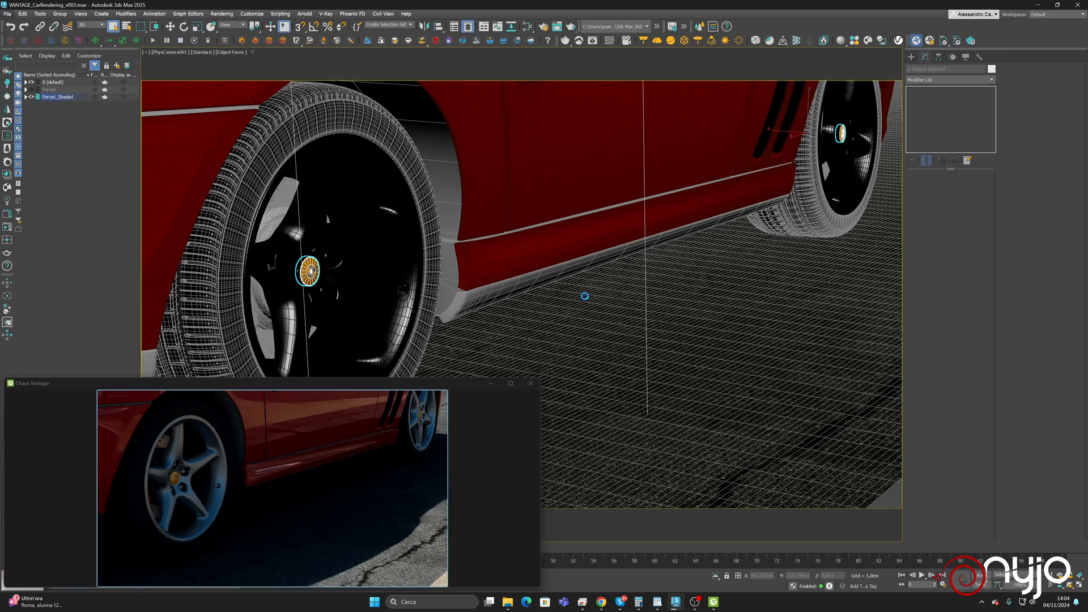
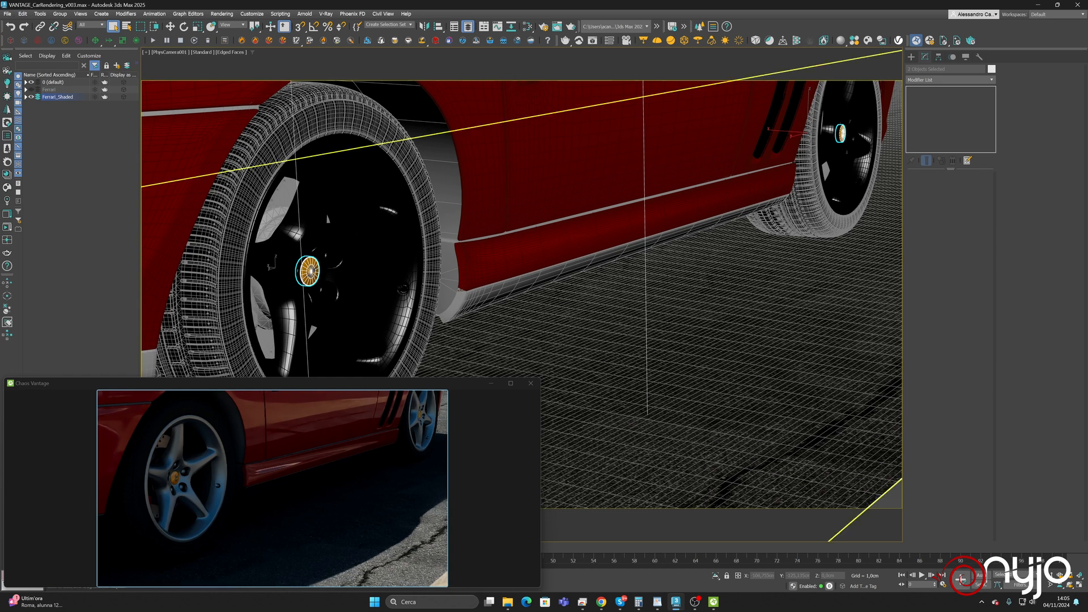
Select the tyre of the rear left wheel in a close-up view
middle_drag(636, 229, 642, 268)
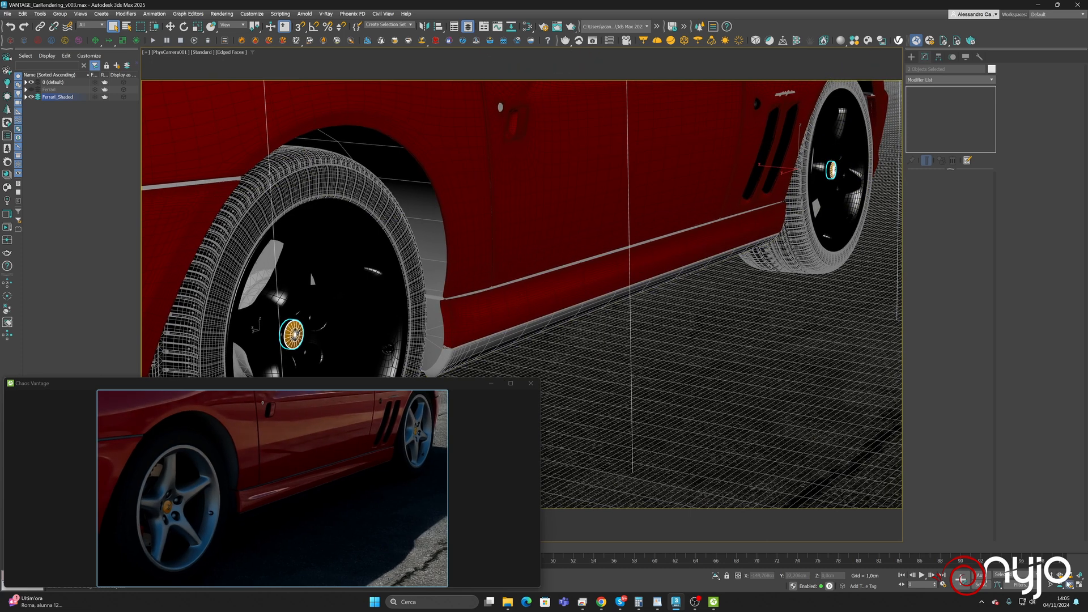
scroll(647, 277, up, 5)
alt+middle_drag(622, 274, 485, 273)
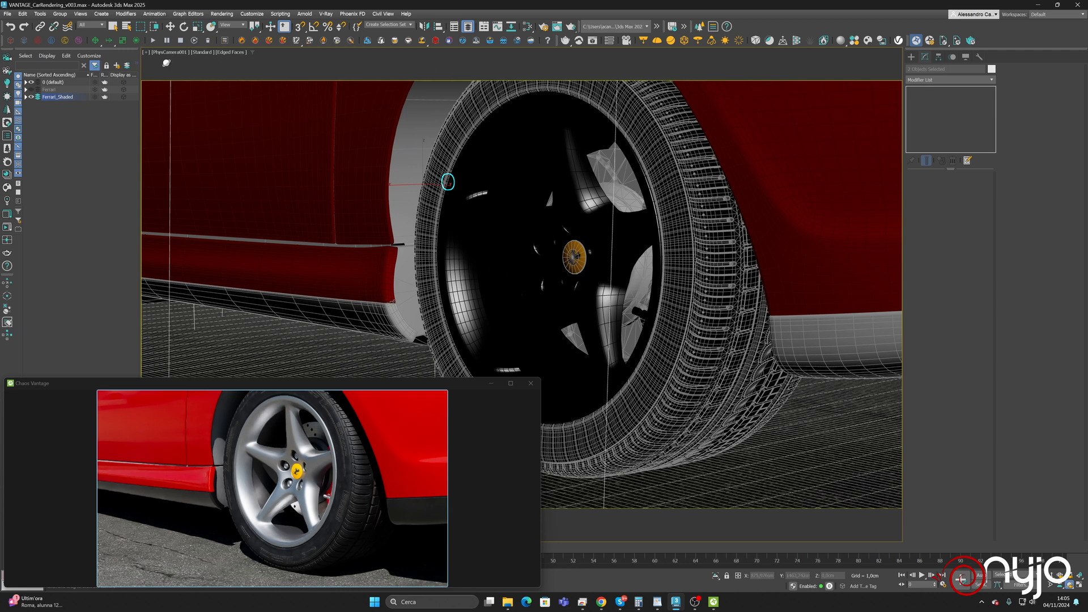
click(170, 26)
click(730, 291)
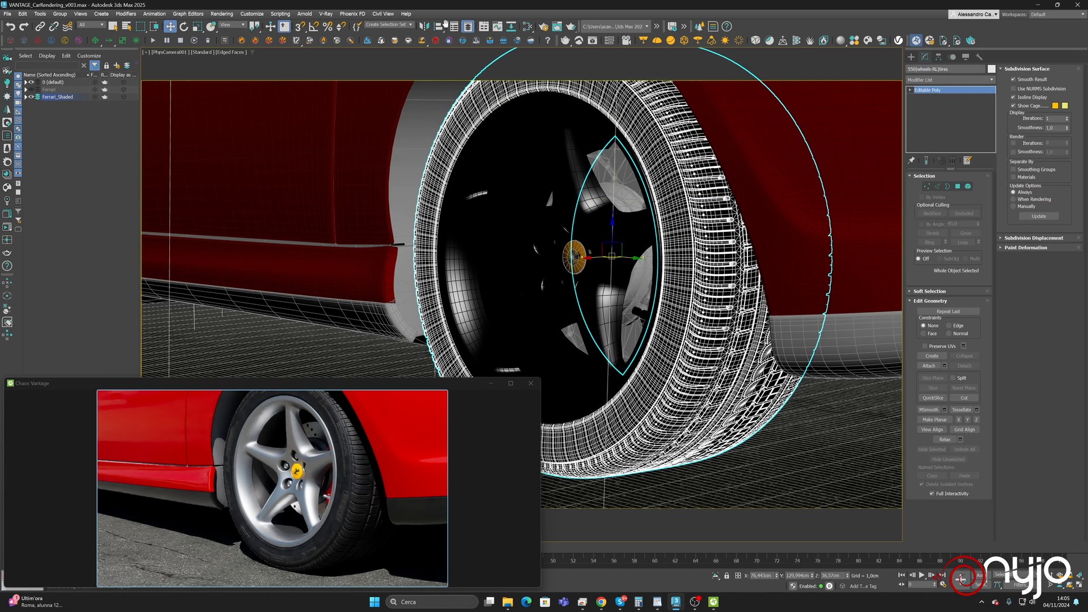
Find the tyre material Tire_high in the Slate Material Editor and view its parameters
click(527, 26)
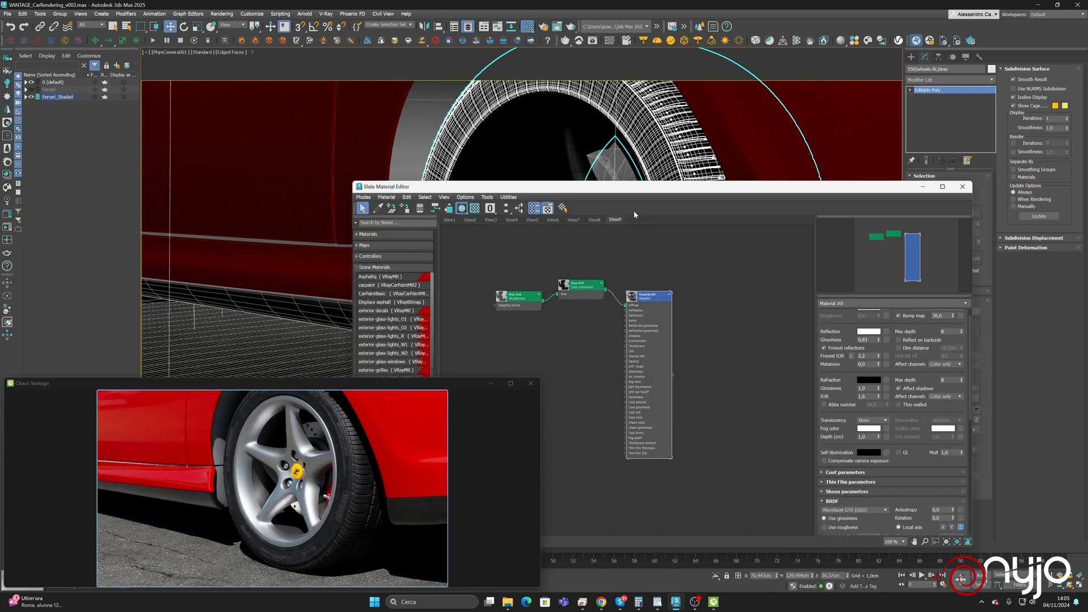
click(594, 221)
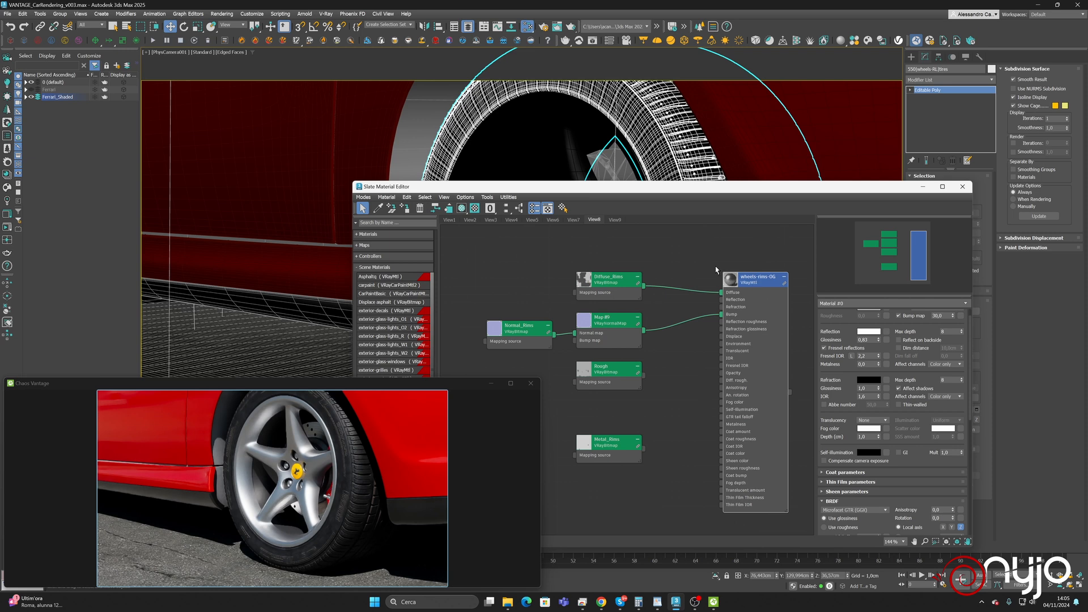
click(573, 220)
middle_drag(760, 278, 678, 232)
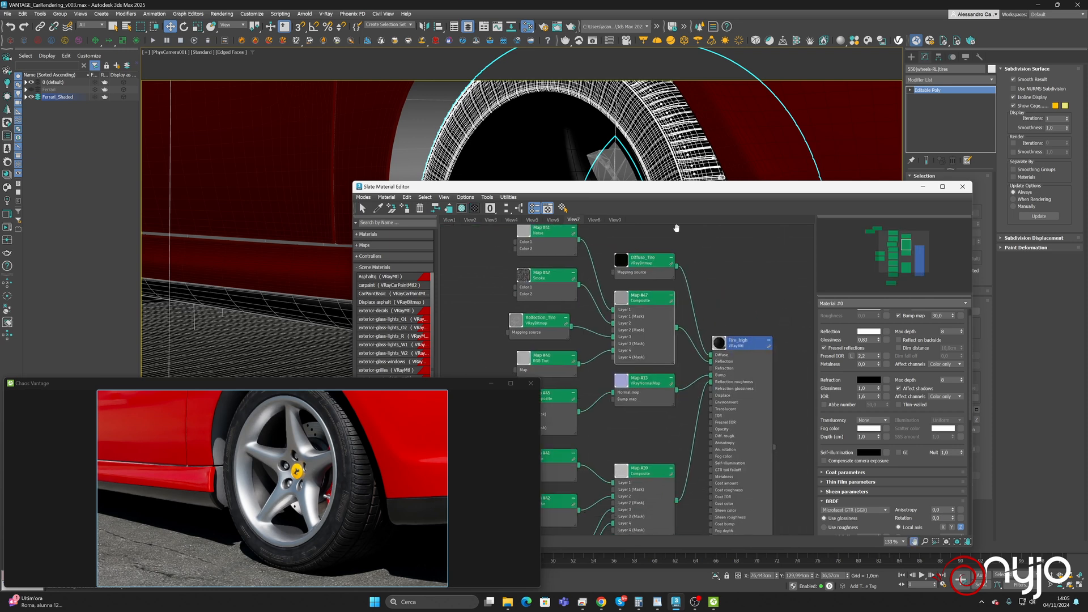
click(739, 345)
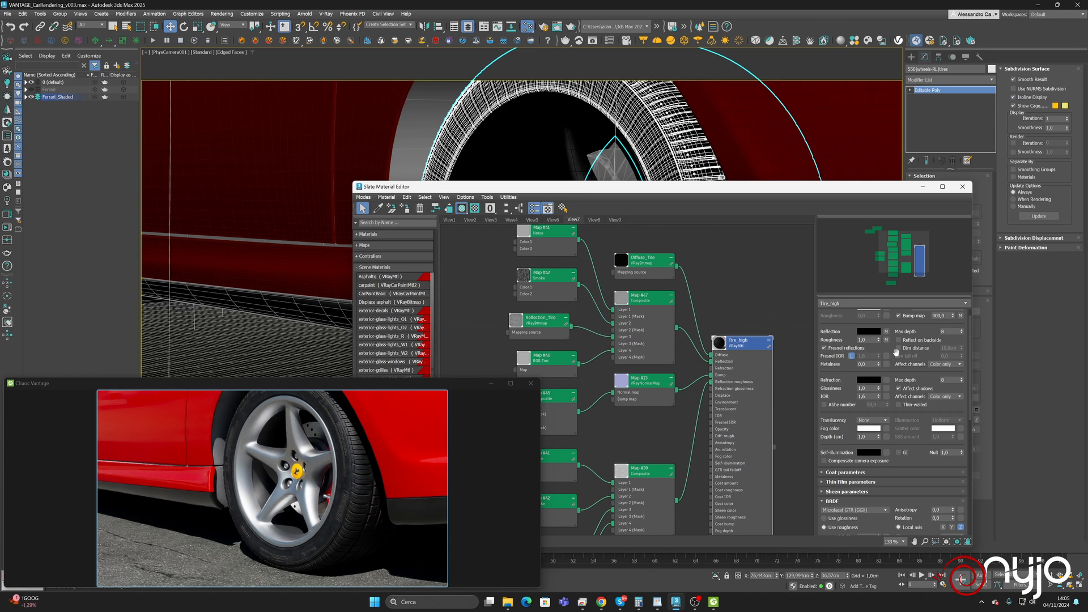
click(923, 186)
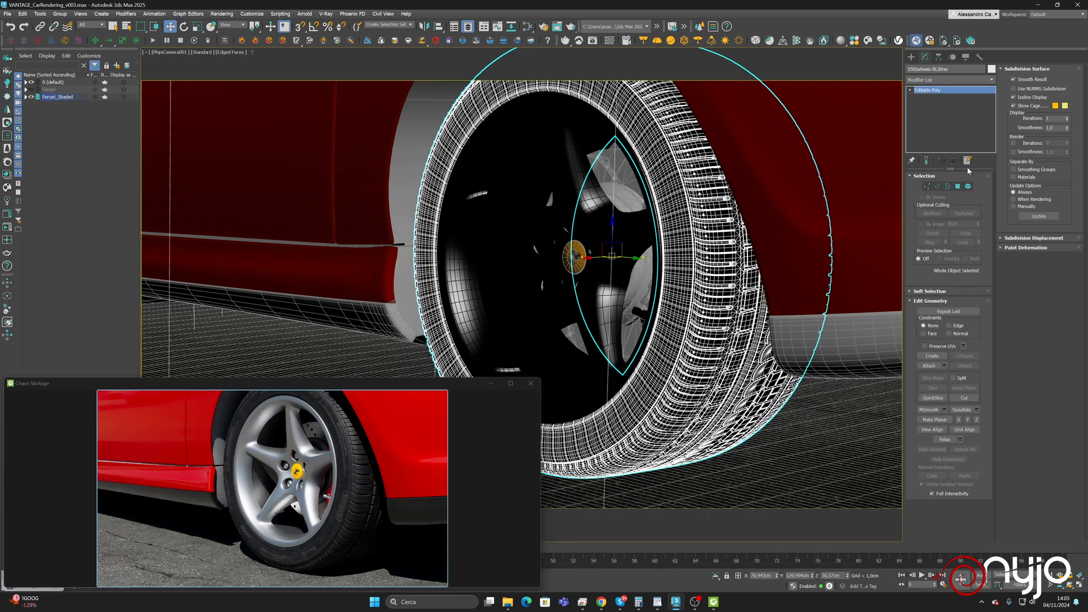
Add a UVW Map modifier with cylindrical mapping to the selected tyre
click(991, 84)
scroll(955, 554, down, 18)
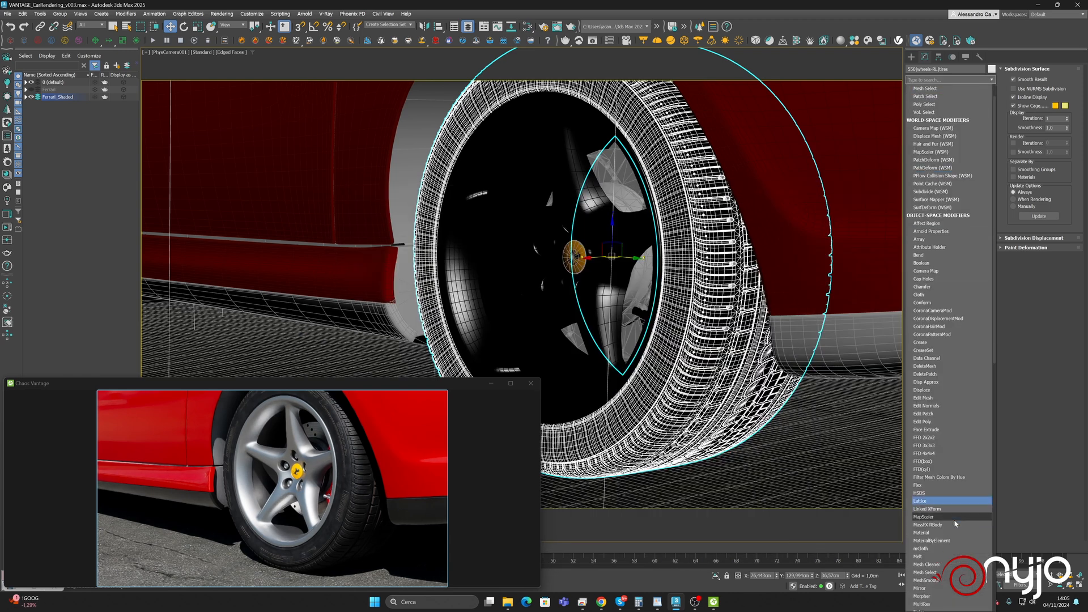
scroll(954, 554, down, 1)
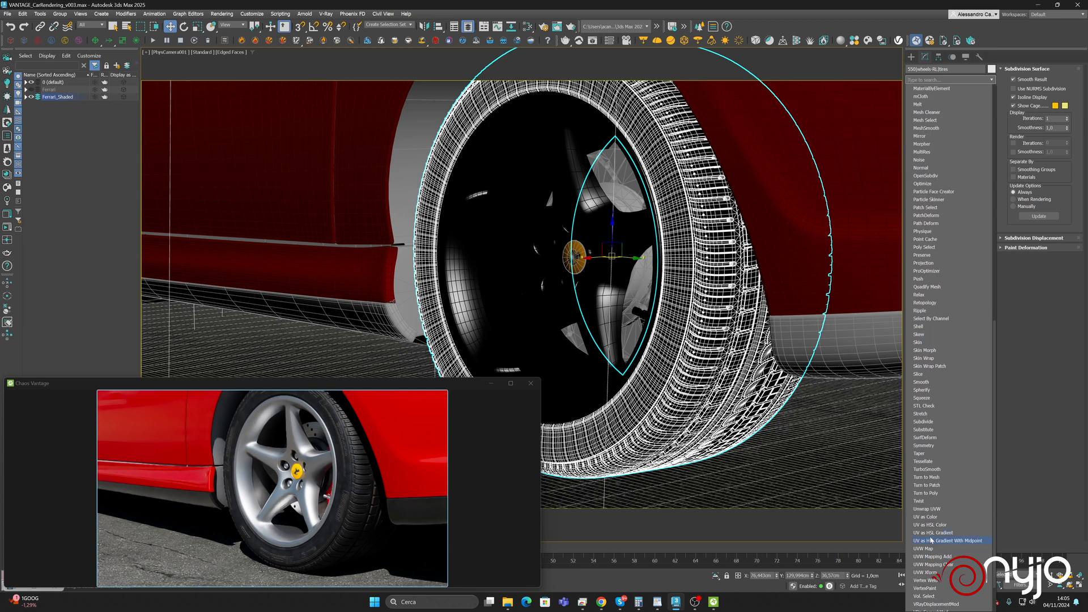
click(923, 548)
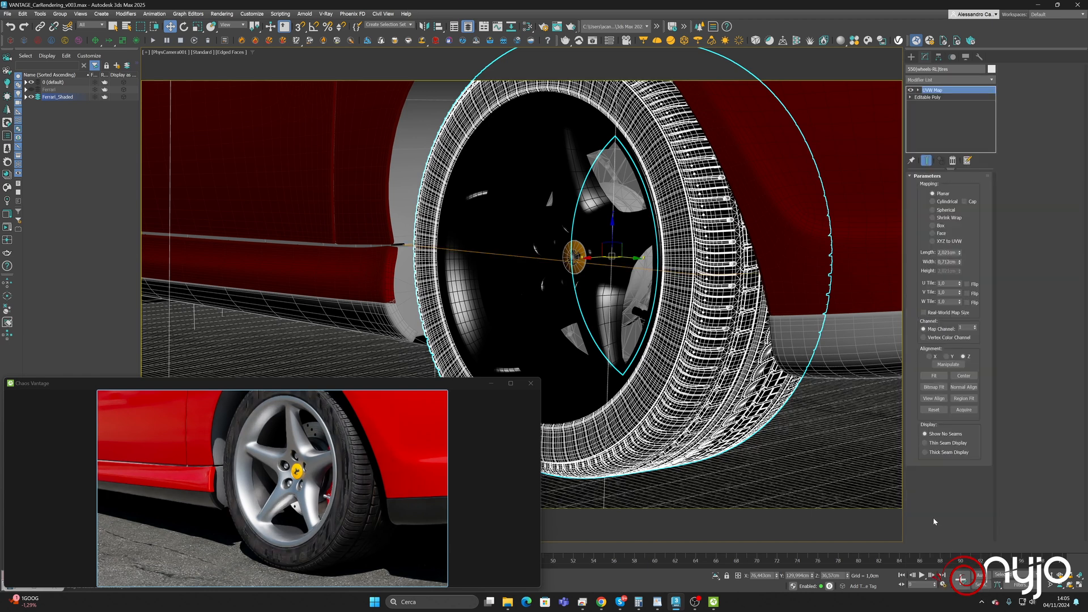
click(943, 202)
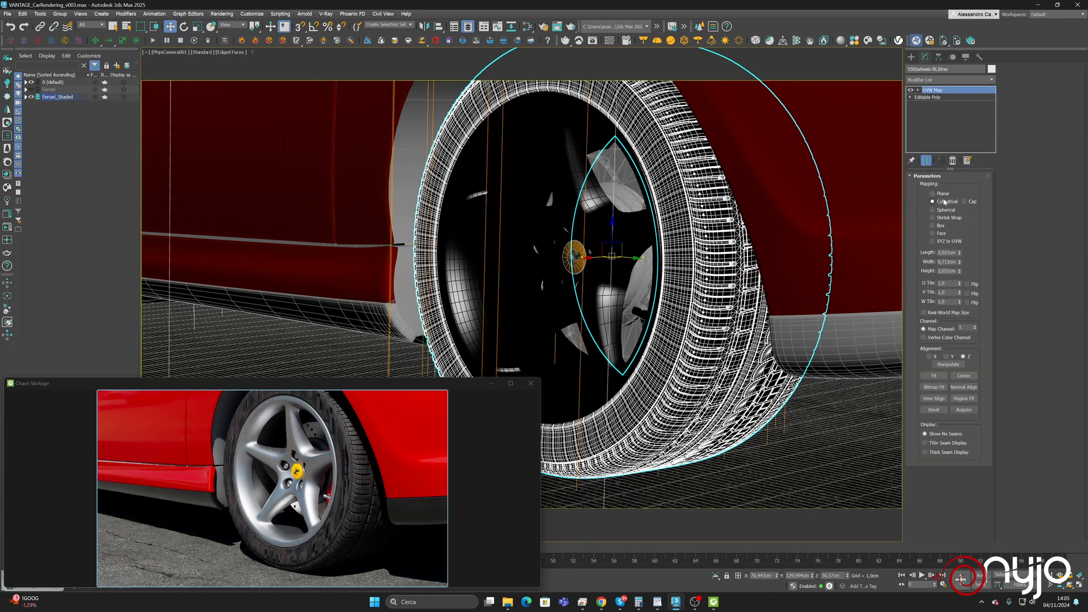
Align the tyre's cylindrical mapping to the Y axis, fit it to the object and set its map channel to 2
click(930, 357)
click(947, 357)
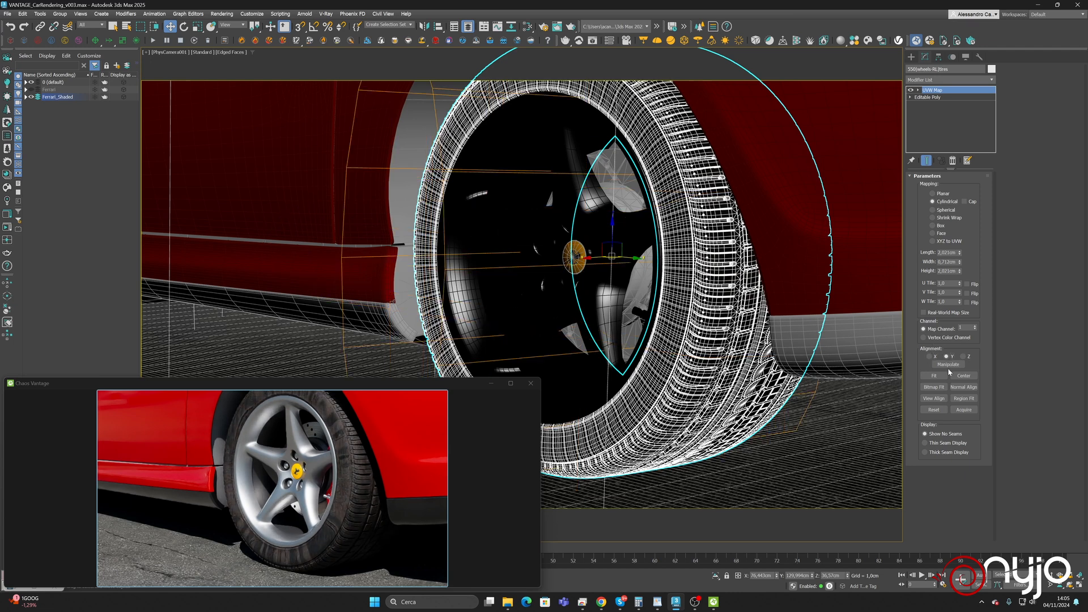
click(934, 376)
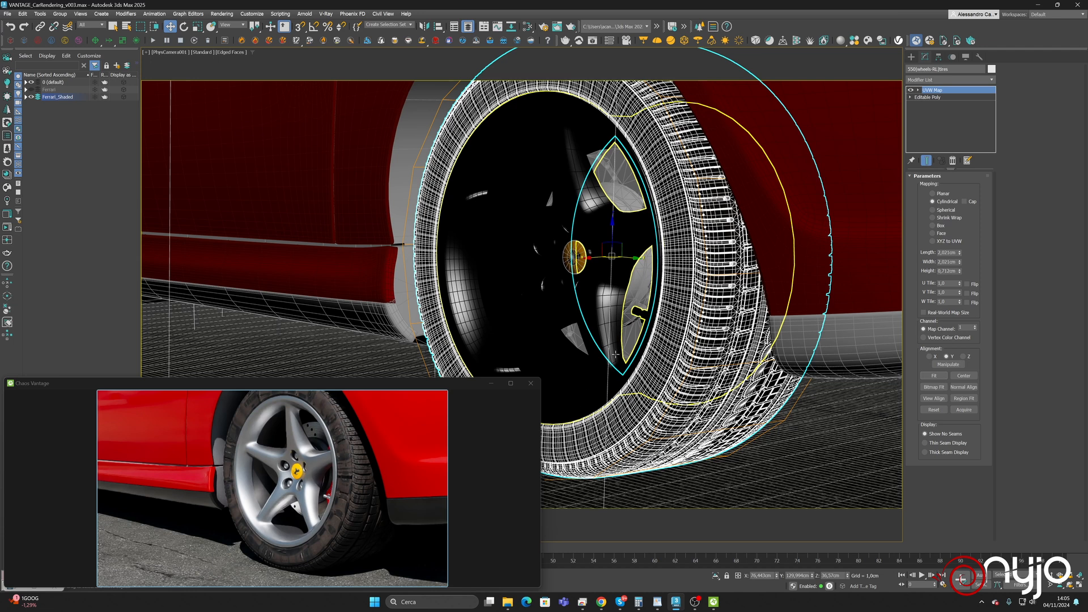
click(975, 326)
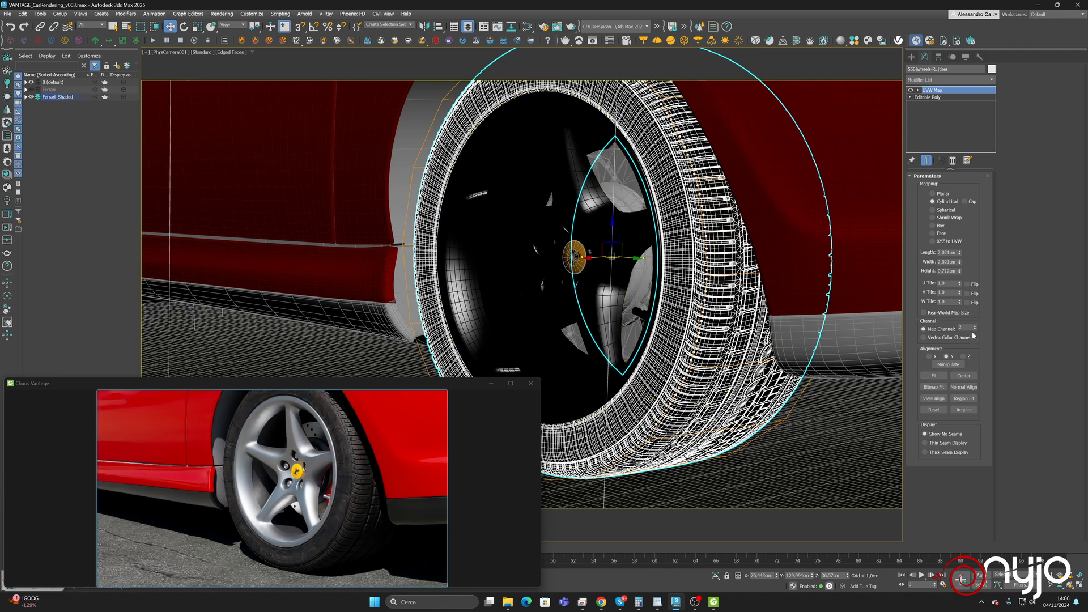
Reopen the Slate Material Editor and turn off the Edged Faces display in the camera viewport
click(527, 27)
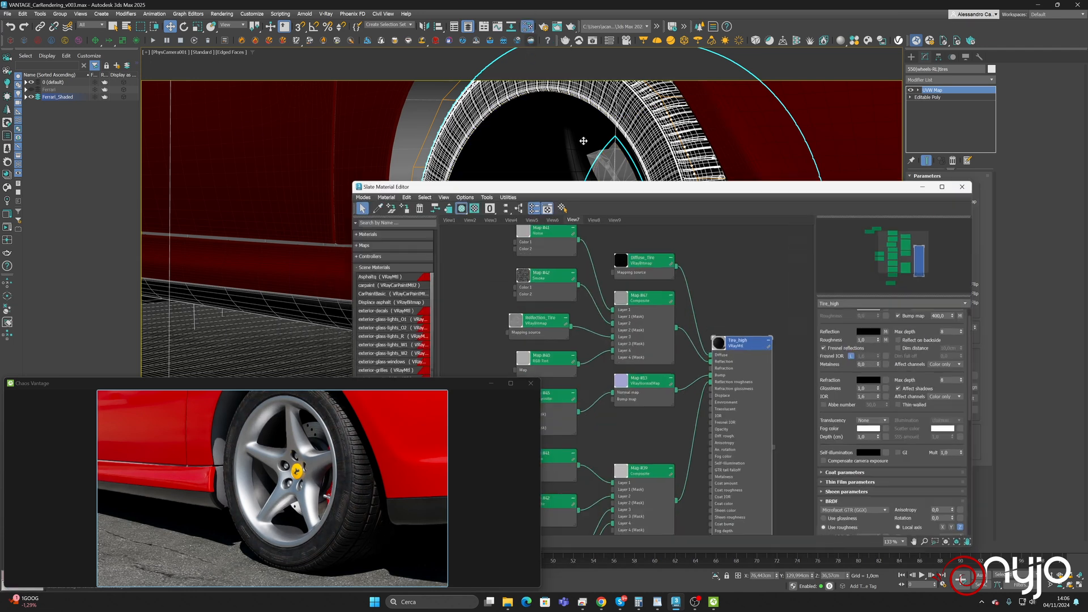
drag(578, 192, 519, 213)
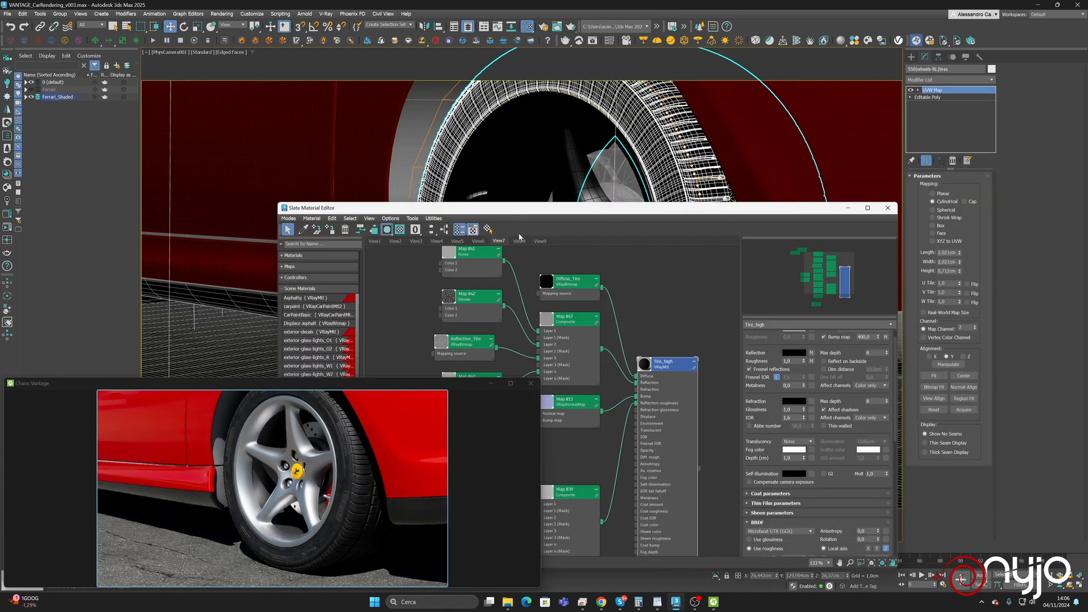
click(232, 53)
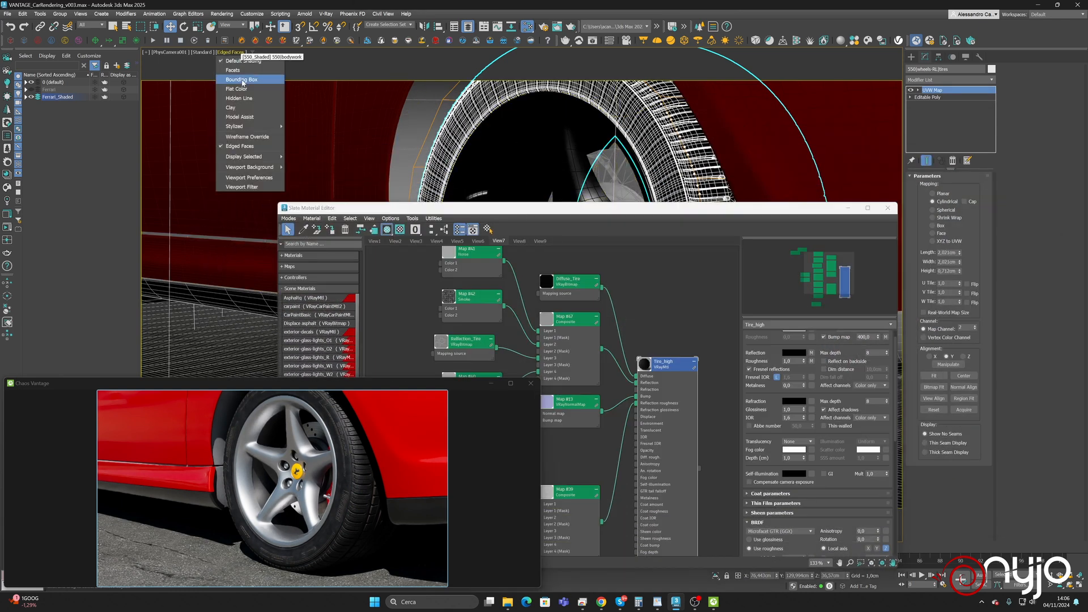
click(256, 148)
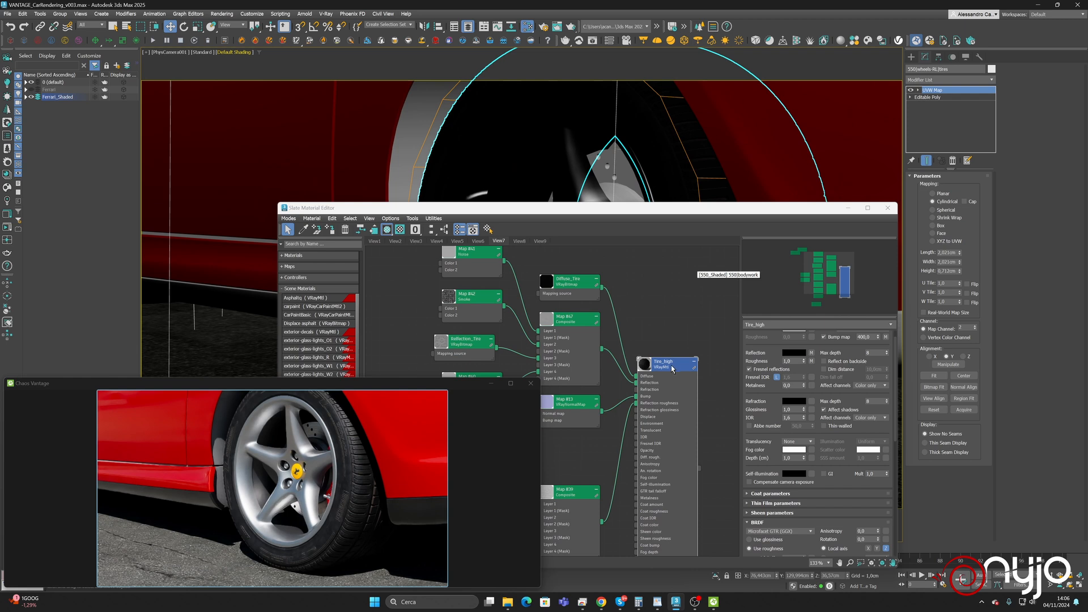
Insert a Composite map between the Diffuse_Tire bitmap and the diffuse input of Tire_high, and add a second layer to it
drag(675, 369, 712, 346)
double_click(561, 282)
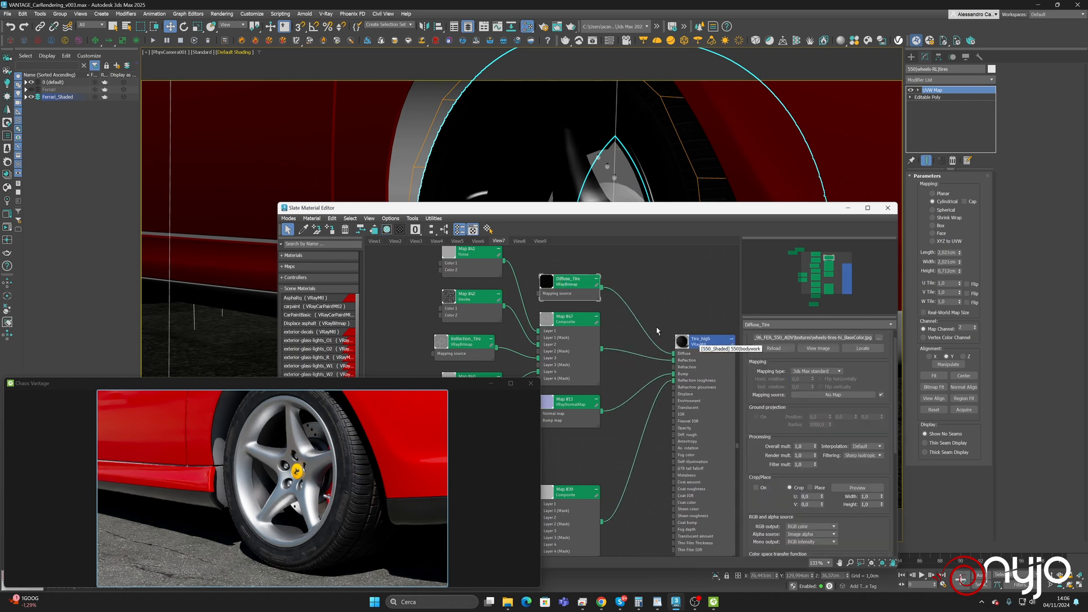
double_click(708, 346)
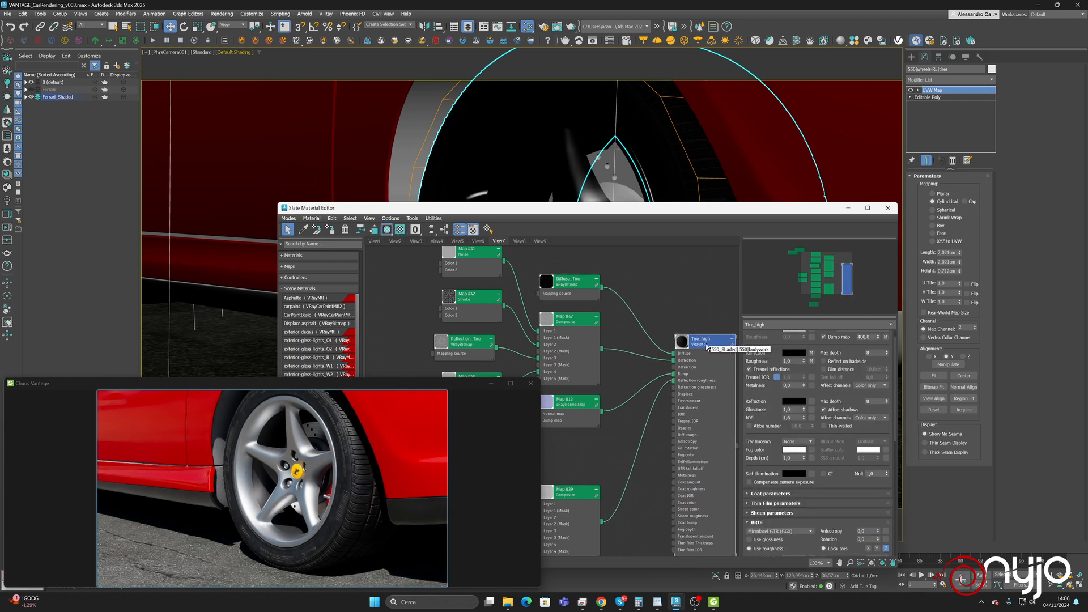
right_click(623, 262)
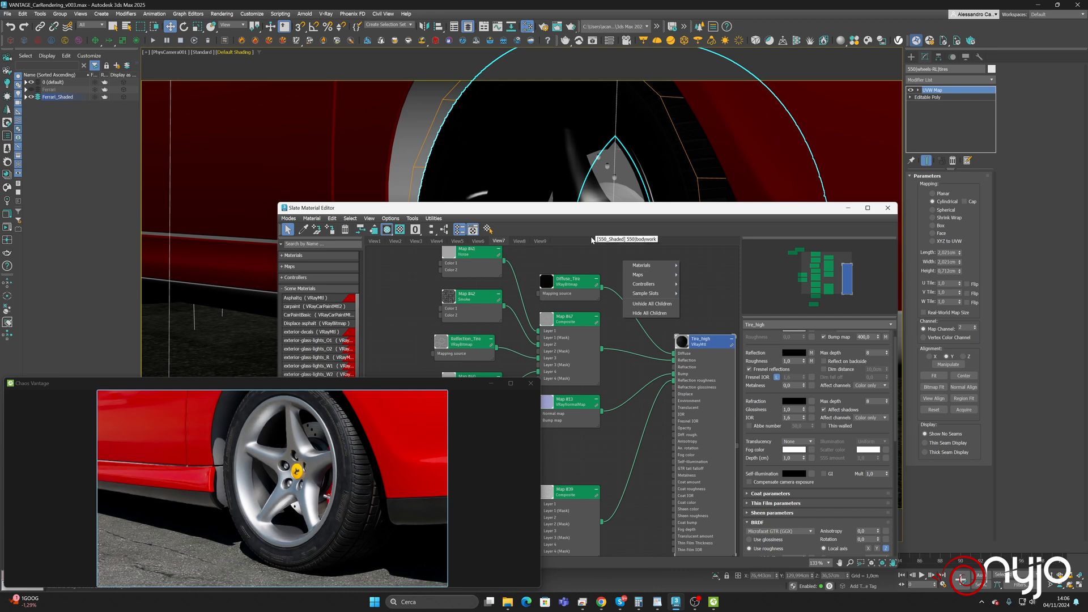
mouse_move(638, 274)
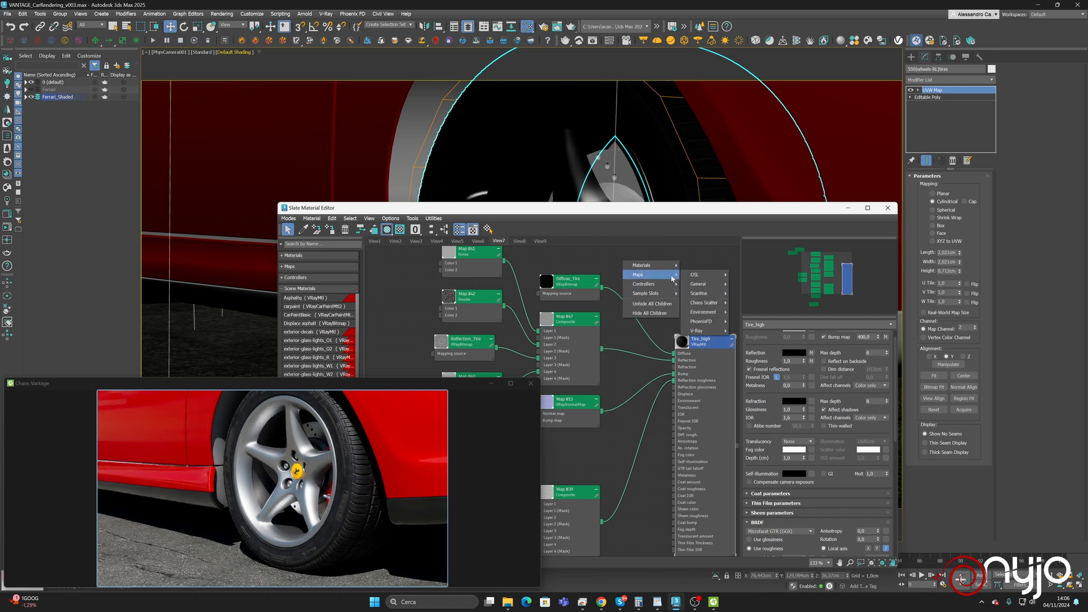
mouse_move(698, 284)
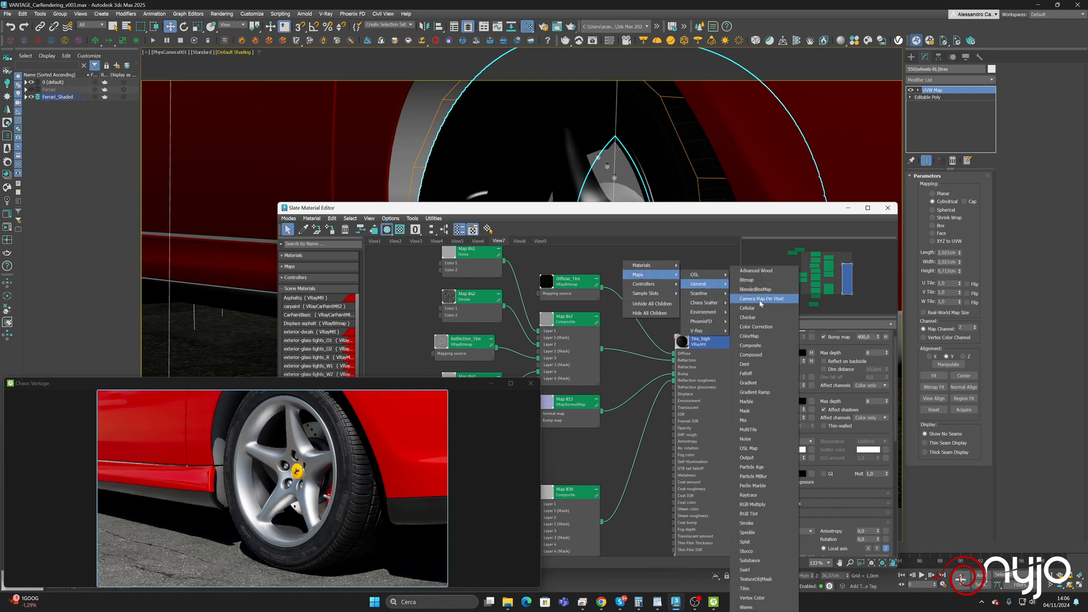
click(752, 345)
drag(596, 281, 672, 353)
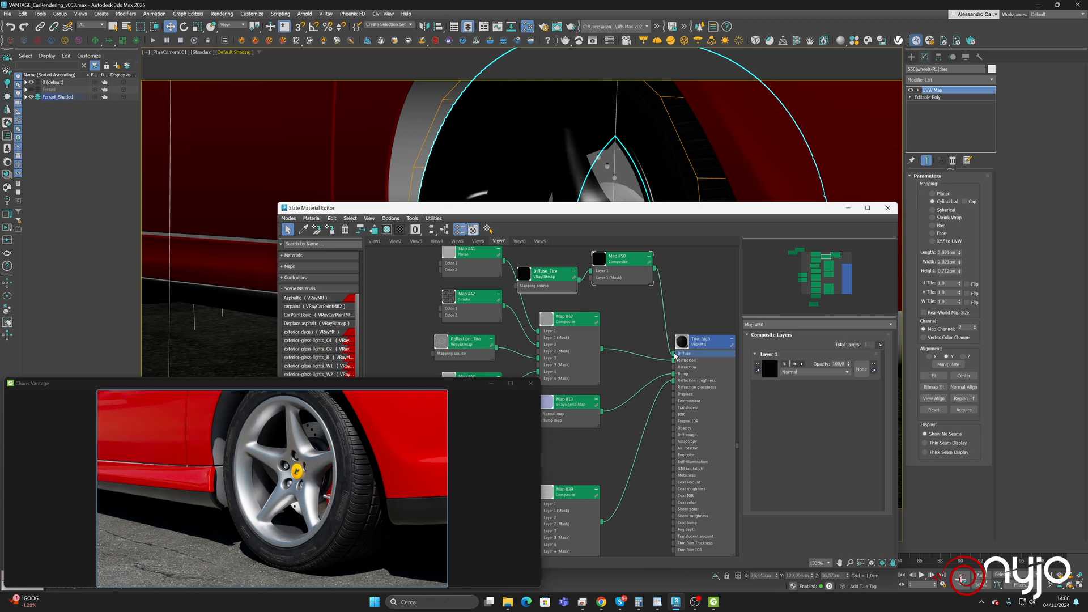
drag(546, 272, 547, 257)
click(880, 345)
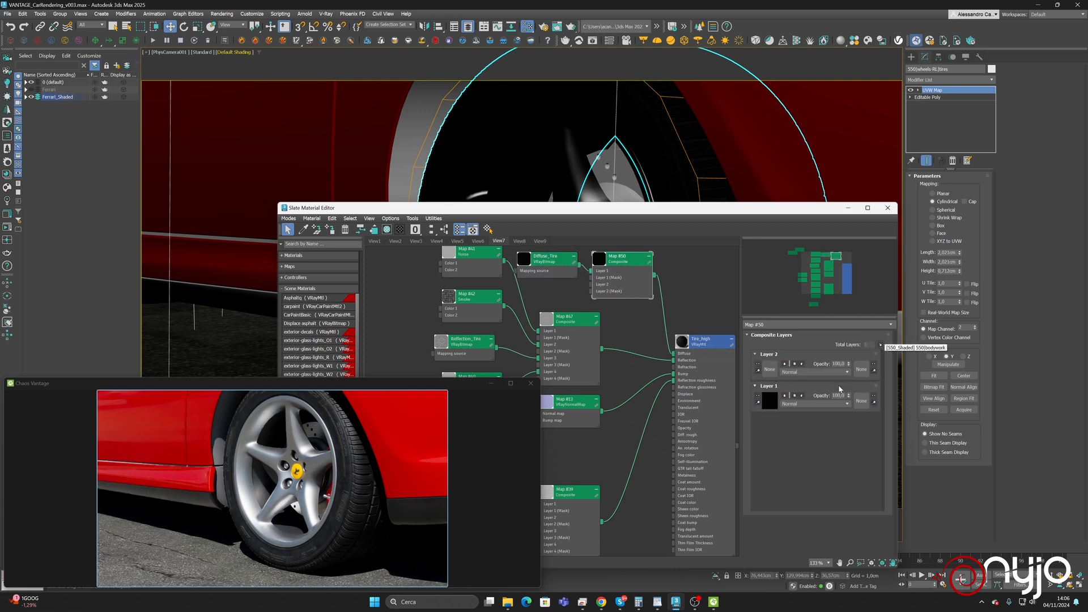
Switch to the Poly Haven page in Chrome and open the full texture library
mouse_move(601, 602)
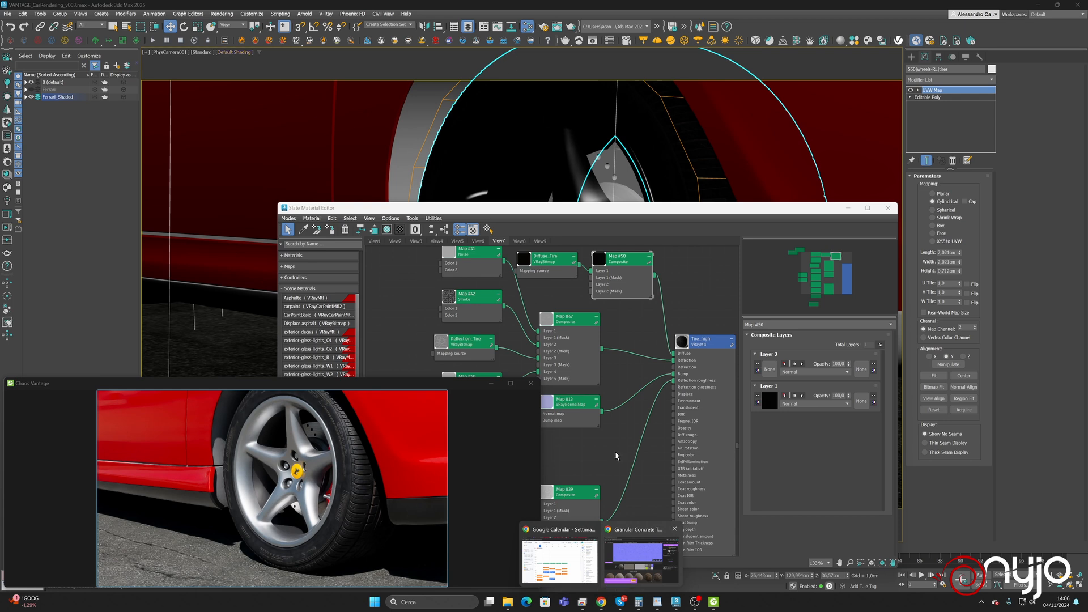
click(652, 558)
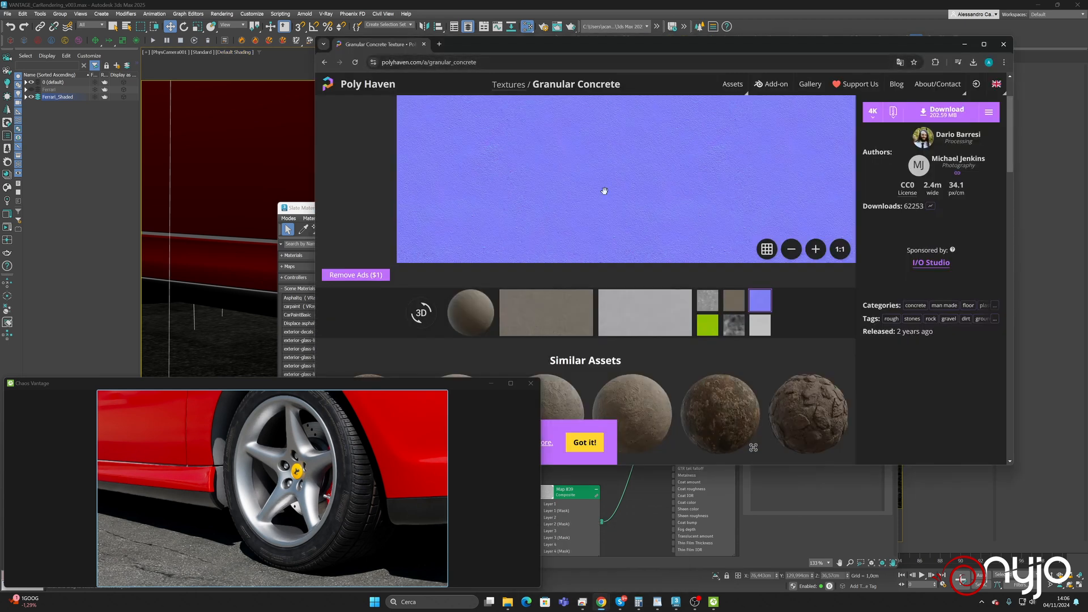
click(509, 85)
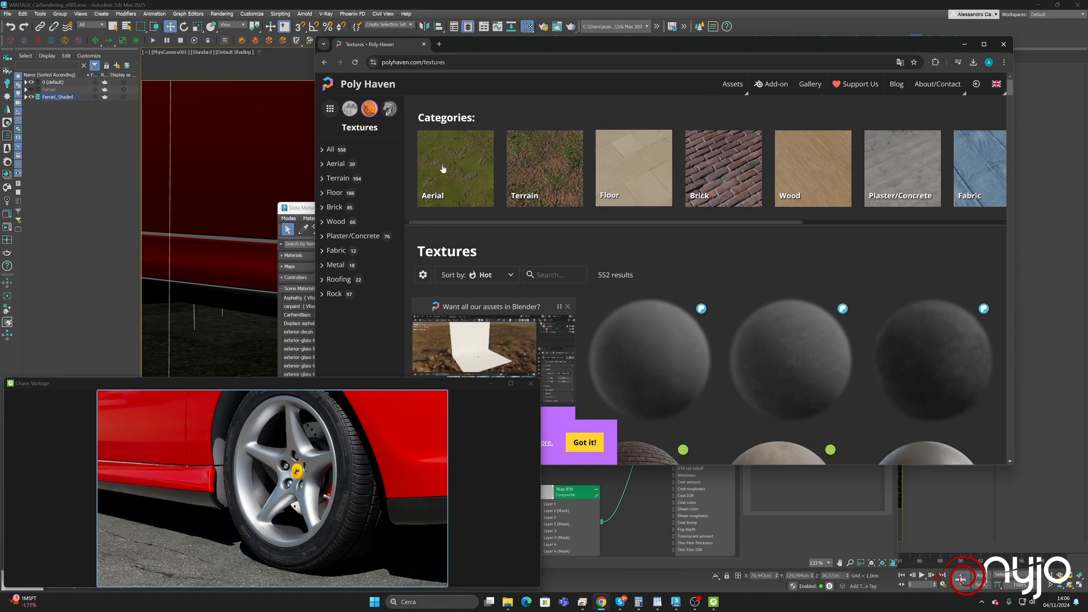
Search the Poly Haven texture library for "sand"
click(560, 277)
text(s)
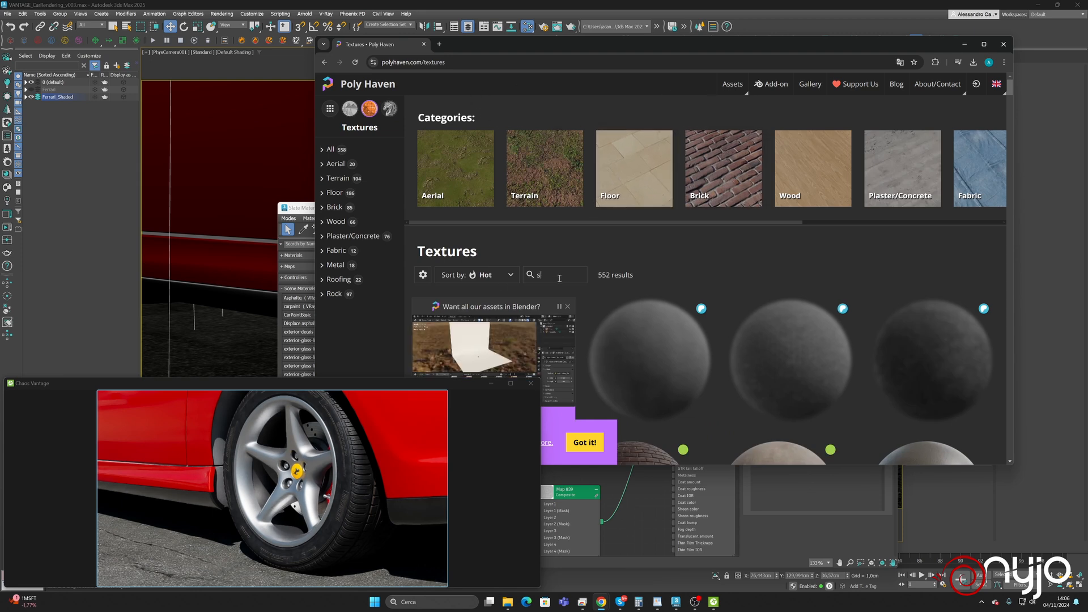
text(nad)
key(BackSpace)
key(BackSpace)
key(BackSpace)
text(and)
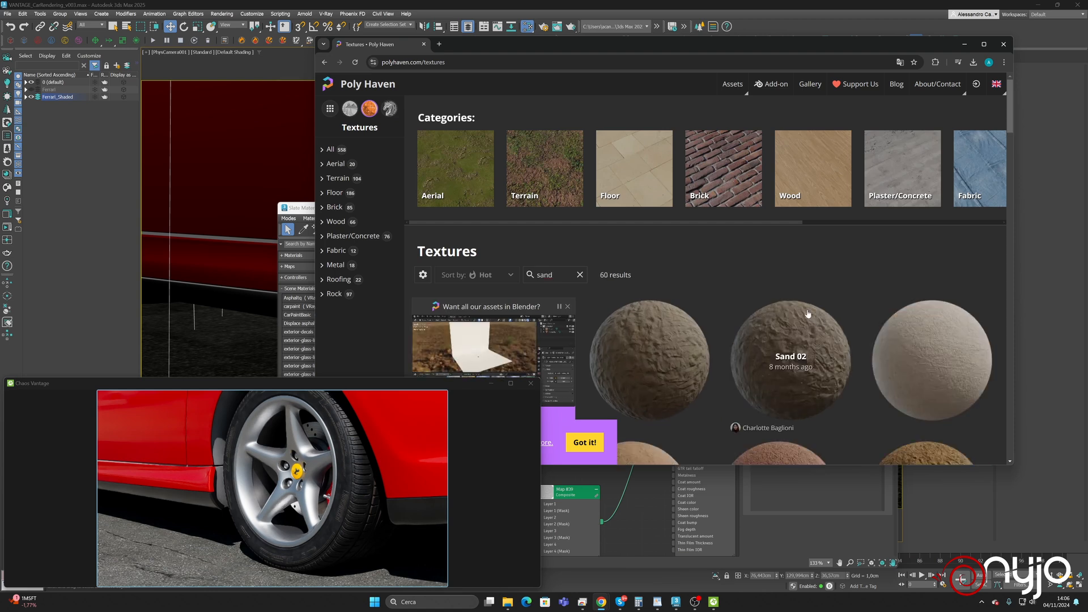
Browse the sand search results for a texture suitable as dirt on the tyre
scroll(810, 315, down, 2)
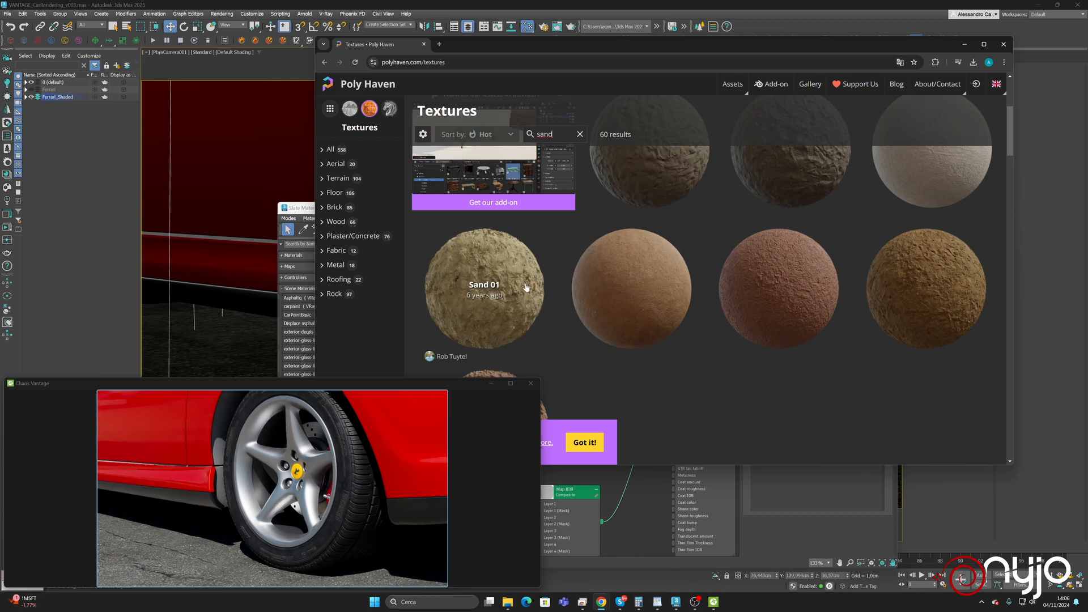
scroll(526, 283, up, 3)
scroll(525, 283, down, 6)
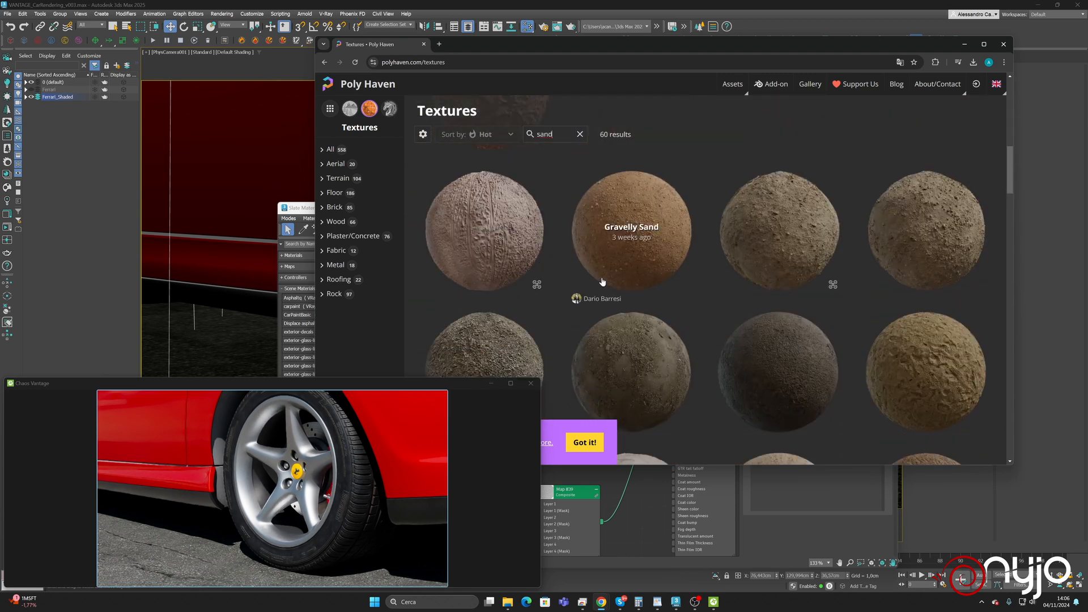
scroll(801, 229, down, 5)
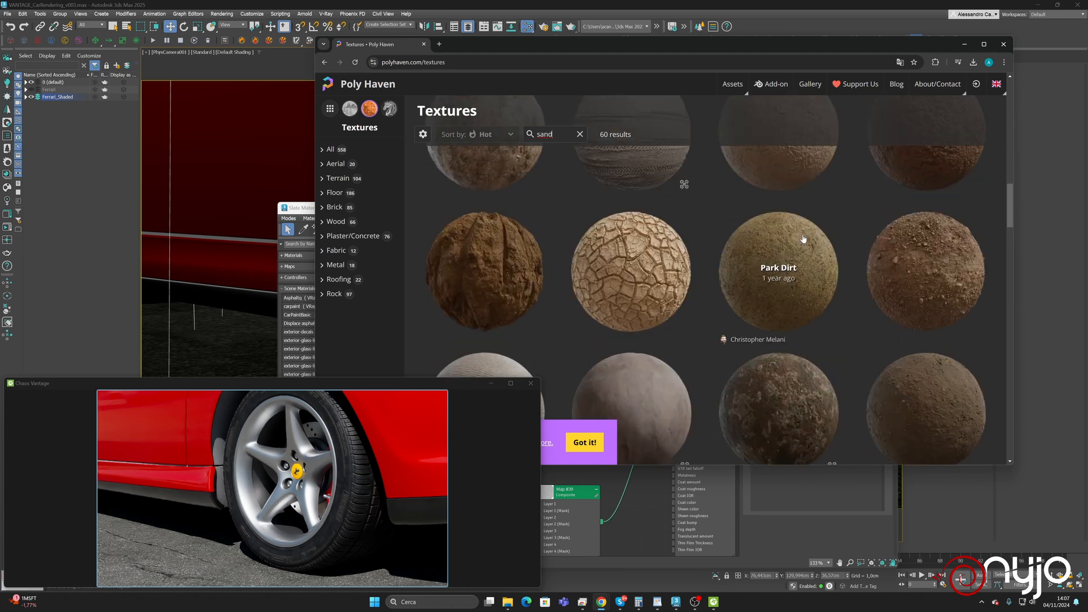
scroll(805, 231, up, 3)
scroll(809, 235, down, 5)
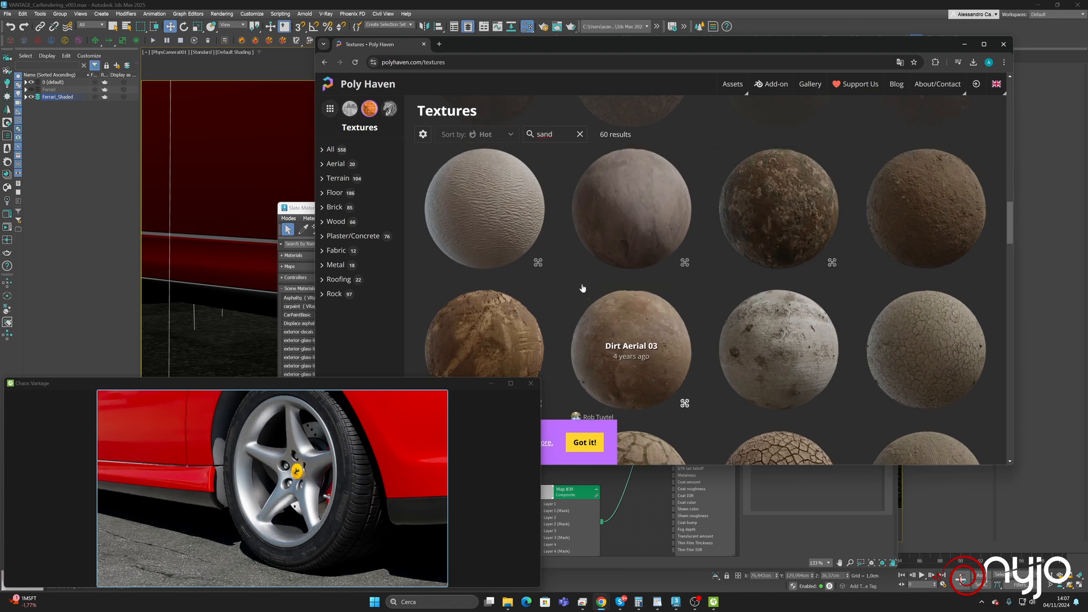
scroll(580, 289, up, 3)
scroll(582, 287, down, 5)
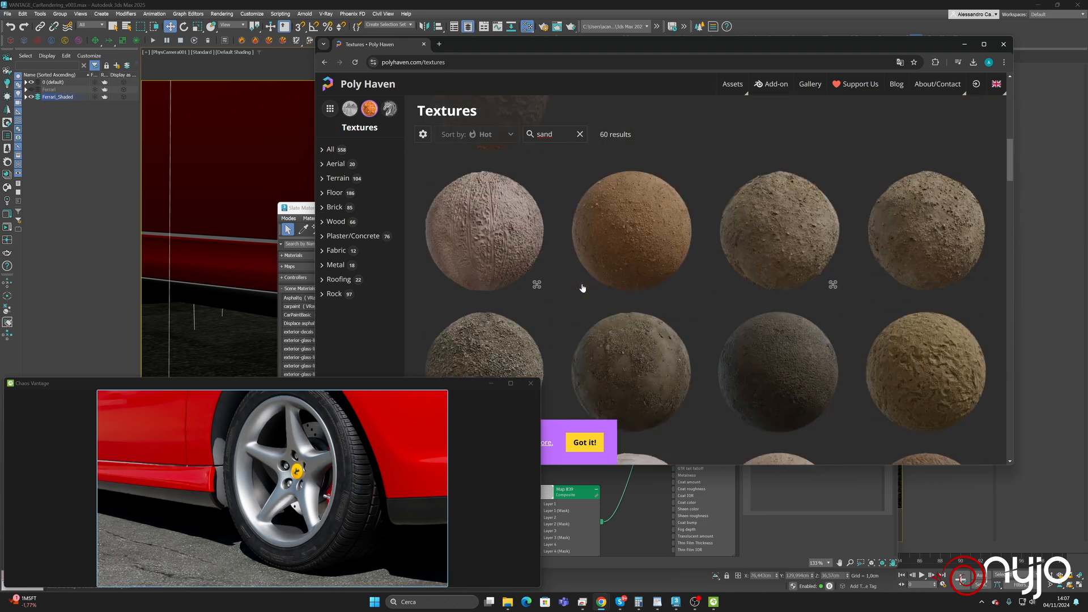
scroll(582, 288, up, 5)
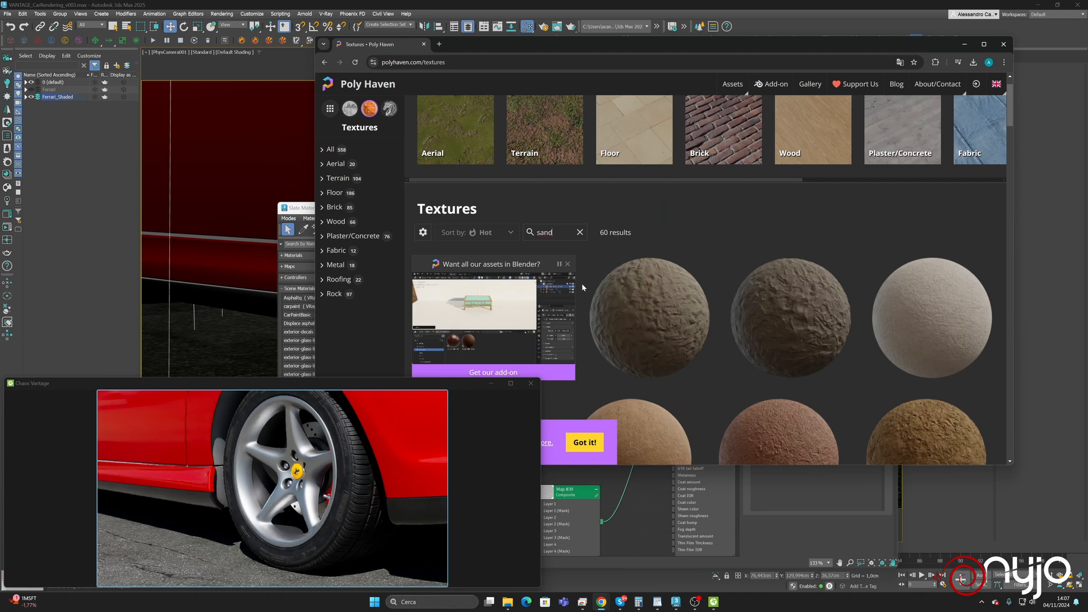
scroll(663, 320, down, 6)
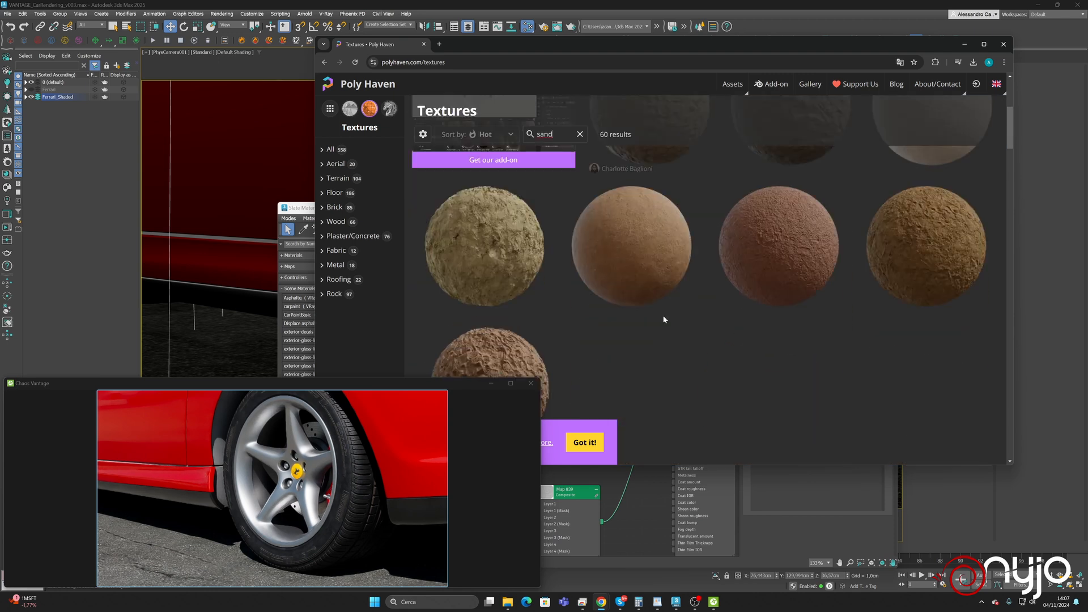
scroll(664, 315, down, 2)
scroll(658, 311, up, 3)
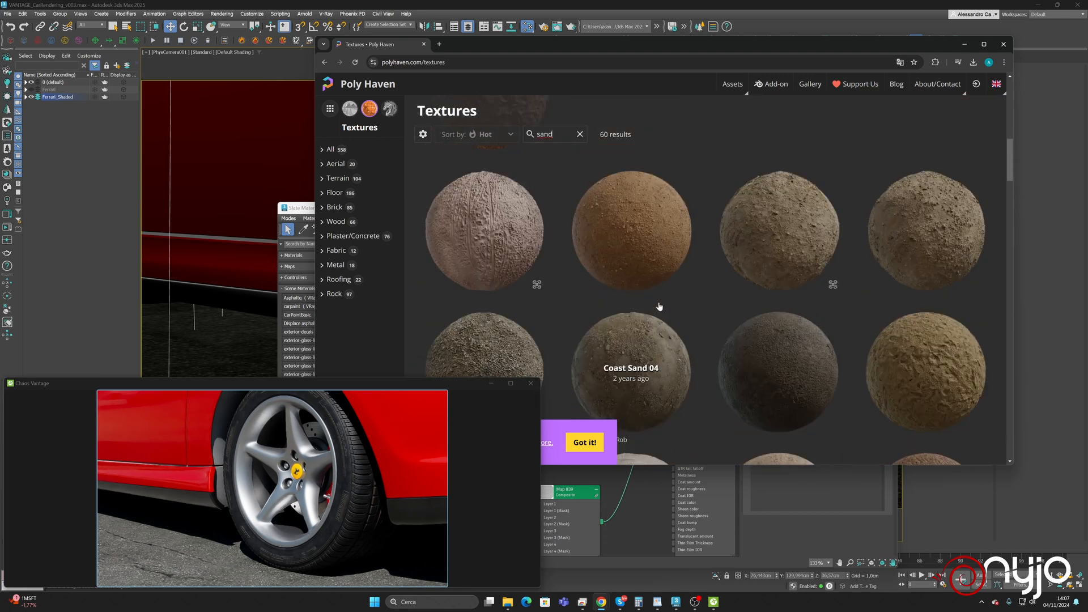
scroll(772, 238, up, 3)
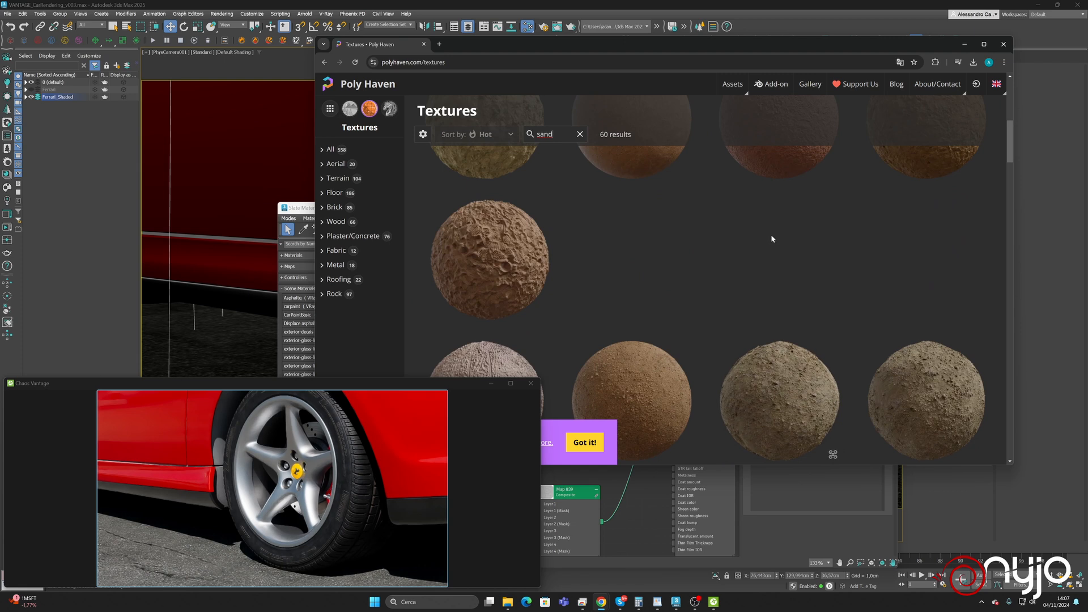
Open the Coast Sand 01 texture, preview its diffuse map and download it at 4K
click(809, 393)
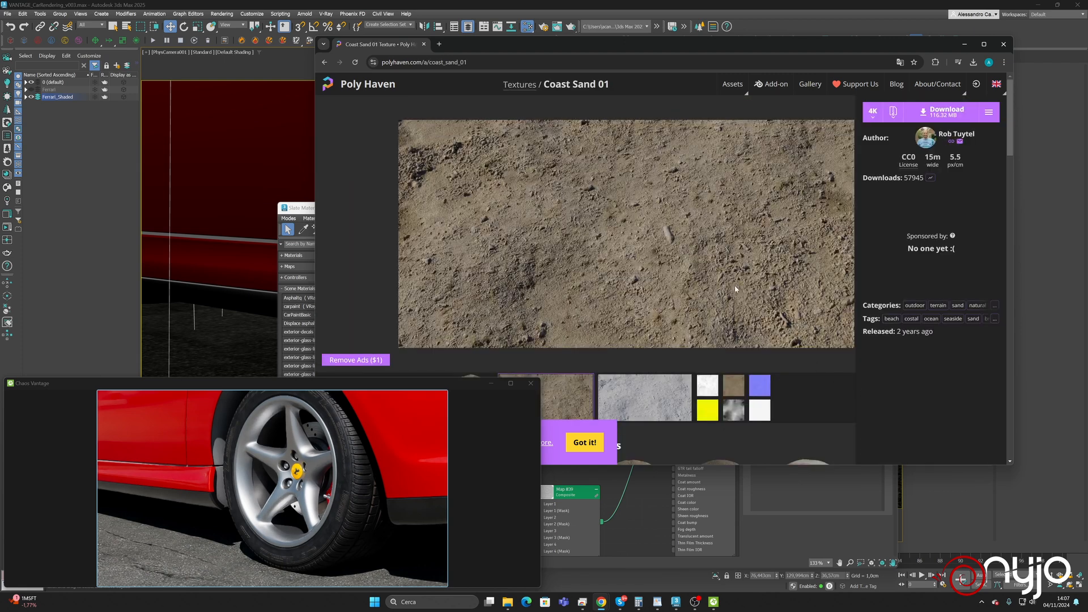
click(734, 385)
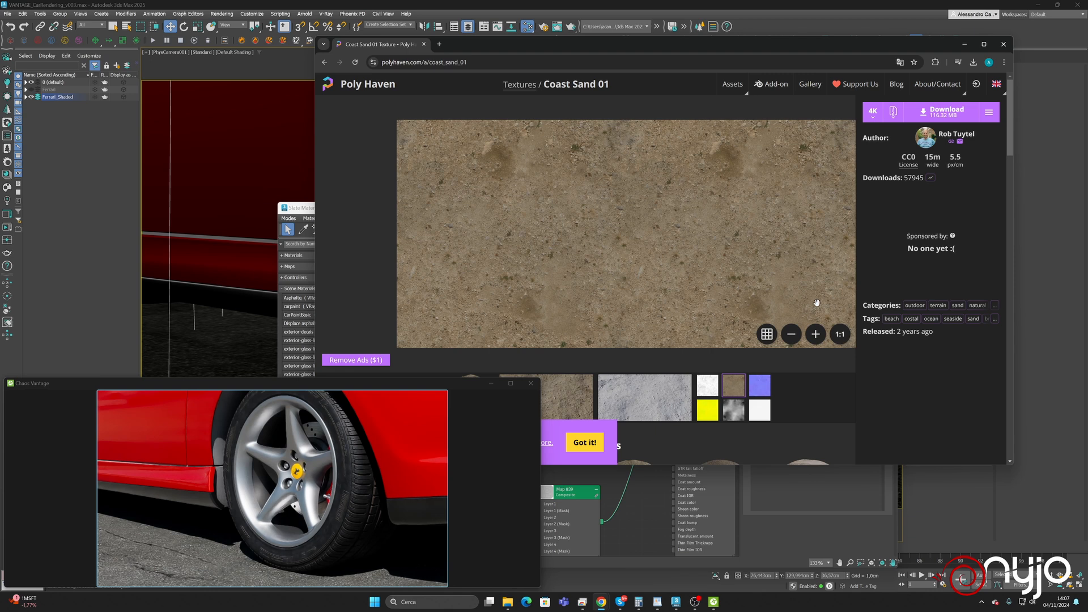
click(941, 115)
Switch to 3ds Max, load coast_sand_01_diff_4k in a new VRayBitmap and connect it to Layer 2 of the tyre's diffuse Composite map
click(807, 9)
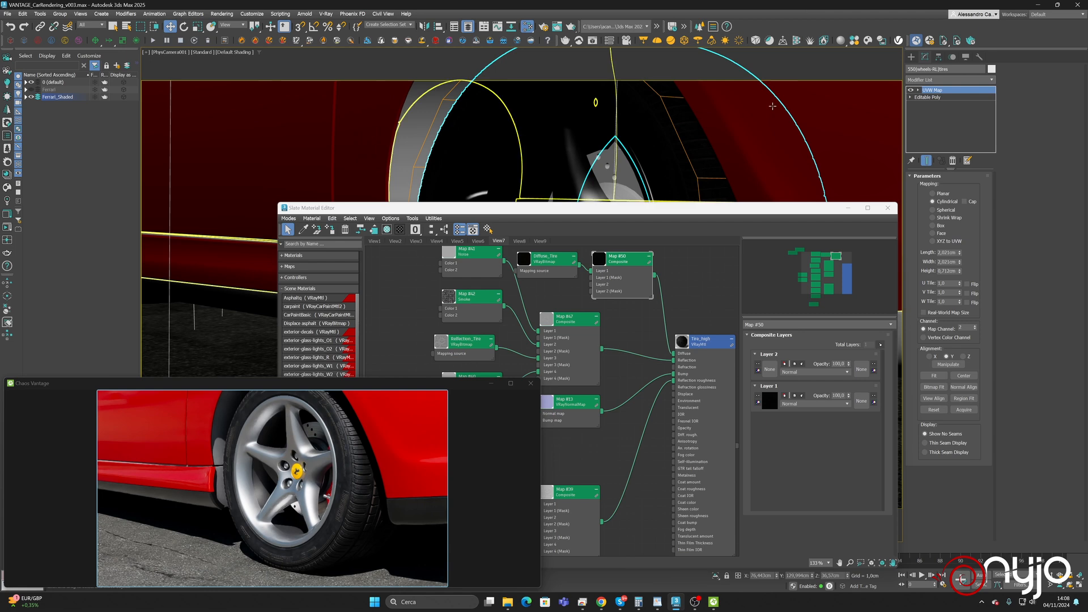
drag(591, 285, 546, 293)
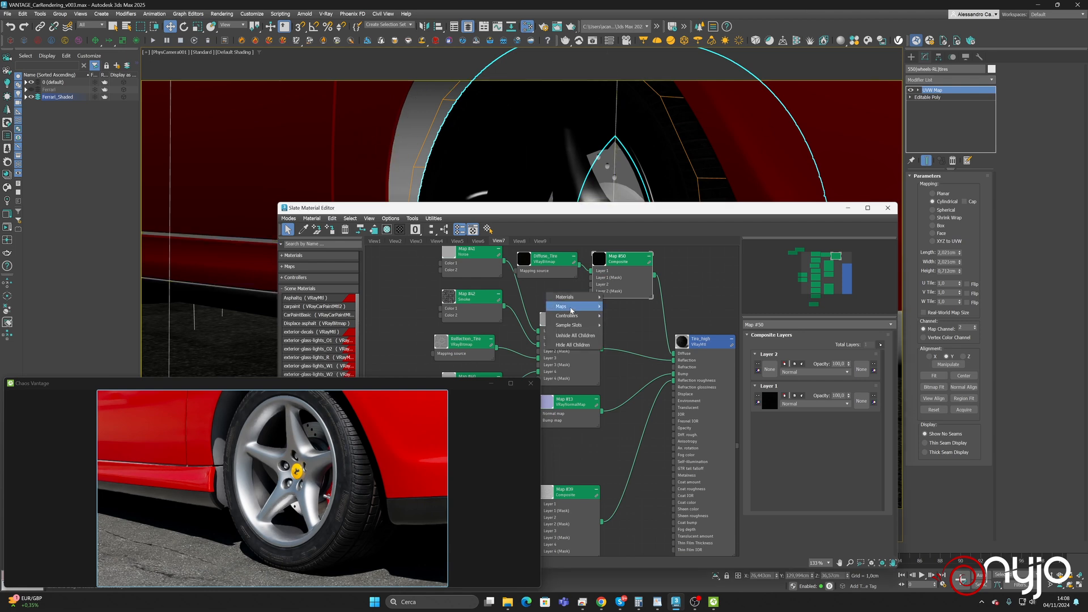
mouse_move(570, 307)
mouse_move(627, 326)
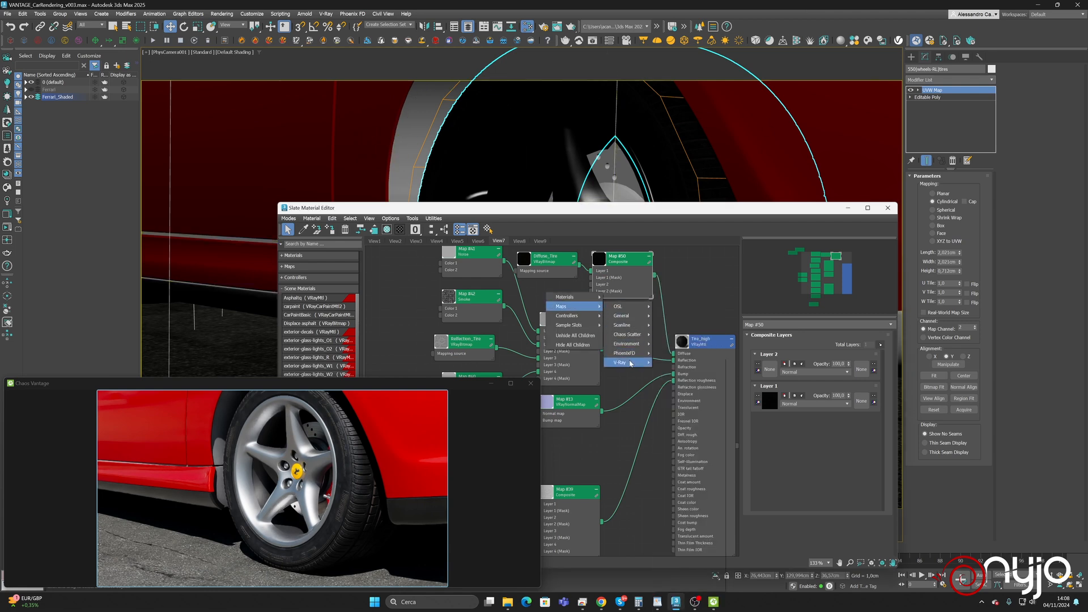
mouse_move(623, 362)
click(674, 363)
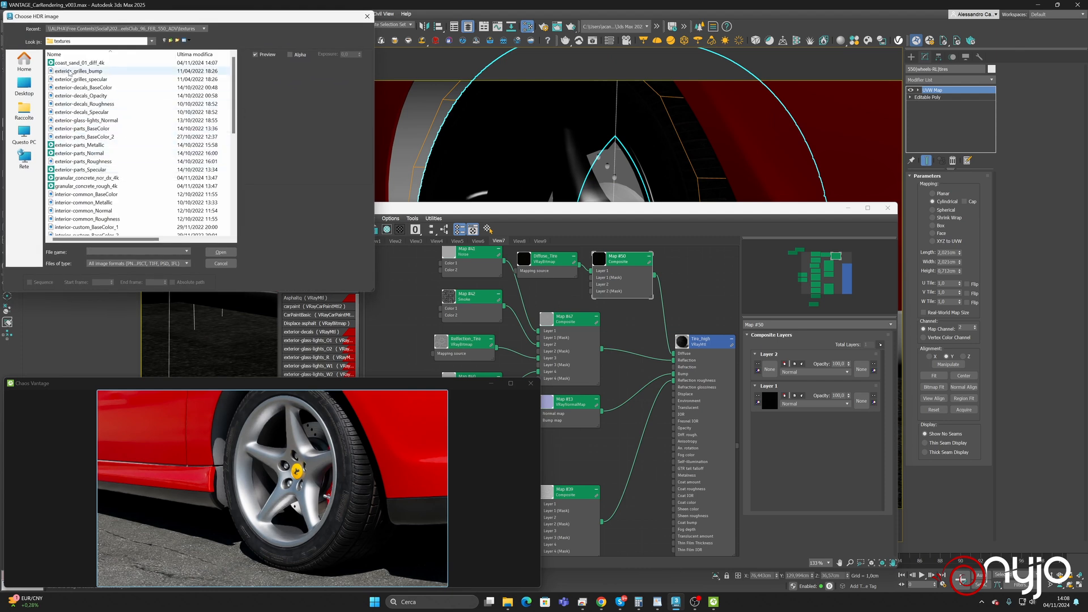
click(91, 63)
click(229, 250)
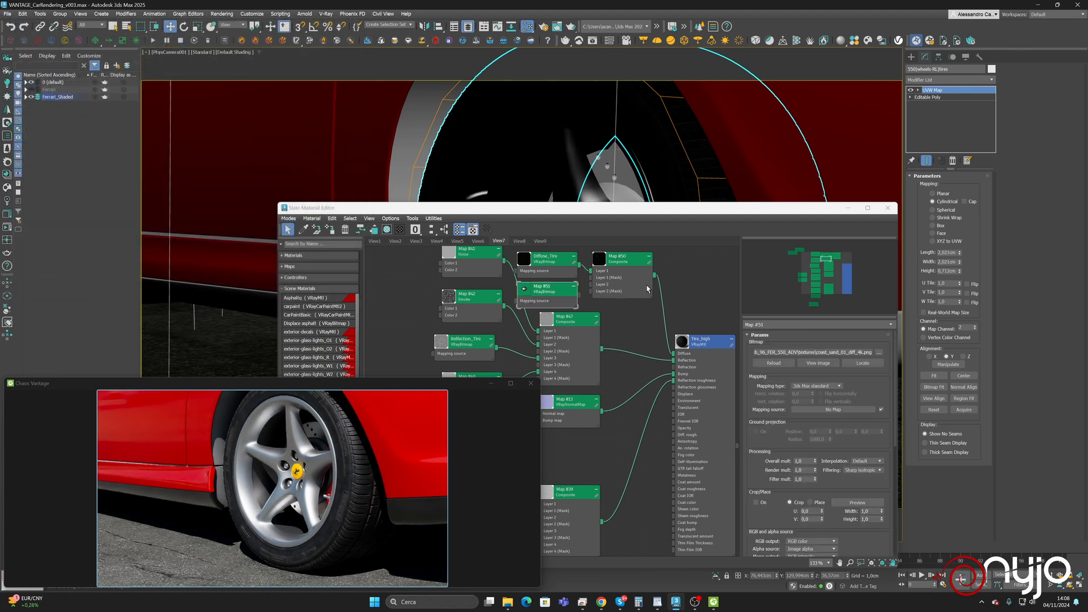
click(592, 285)
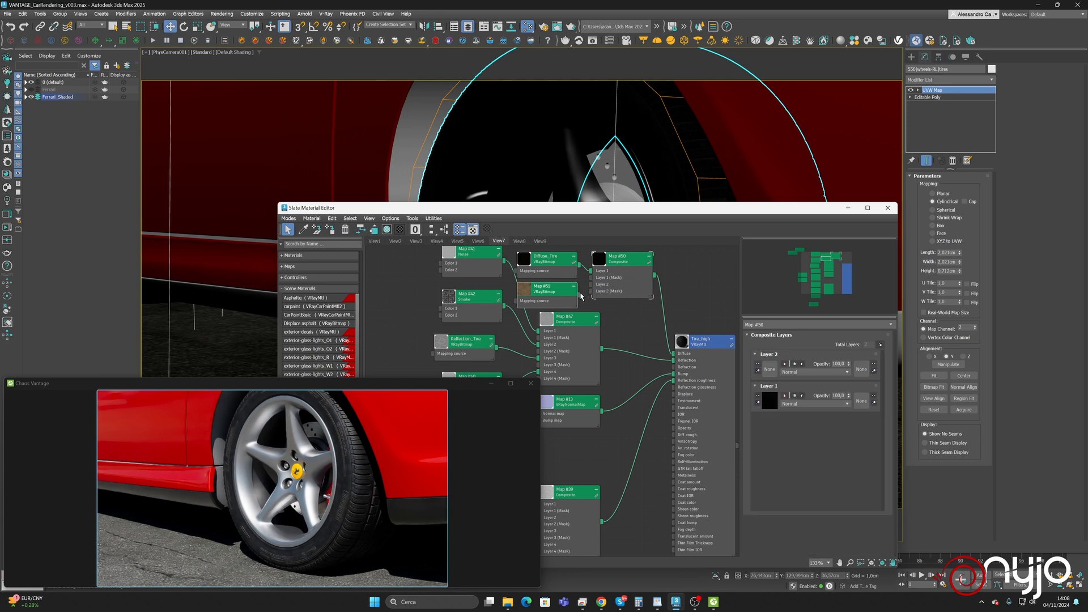
drag(591, 288, 592, 285)
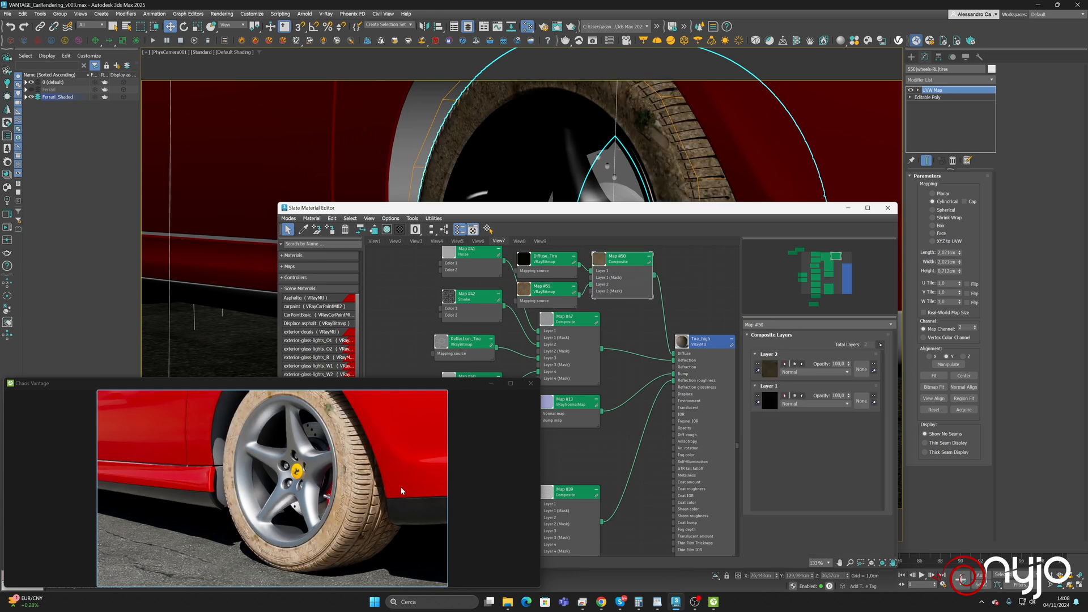
Set the sand bitmap's U and V tiling to 5, with the camera view closer on the tyre
click(770, 369)
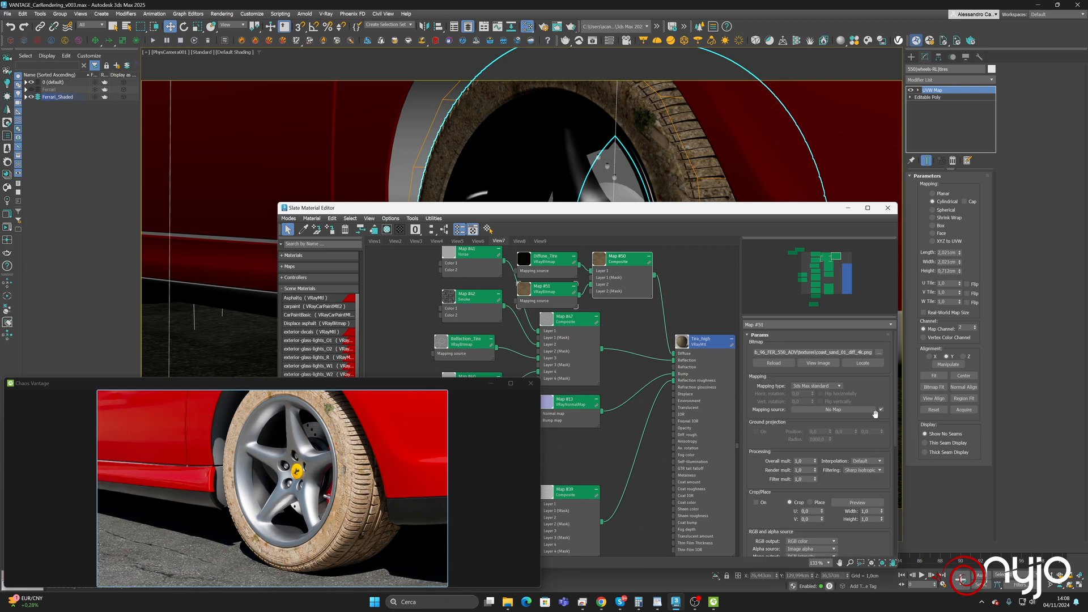
drag(869, 388, 867, 345)
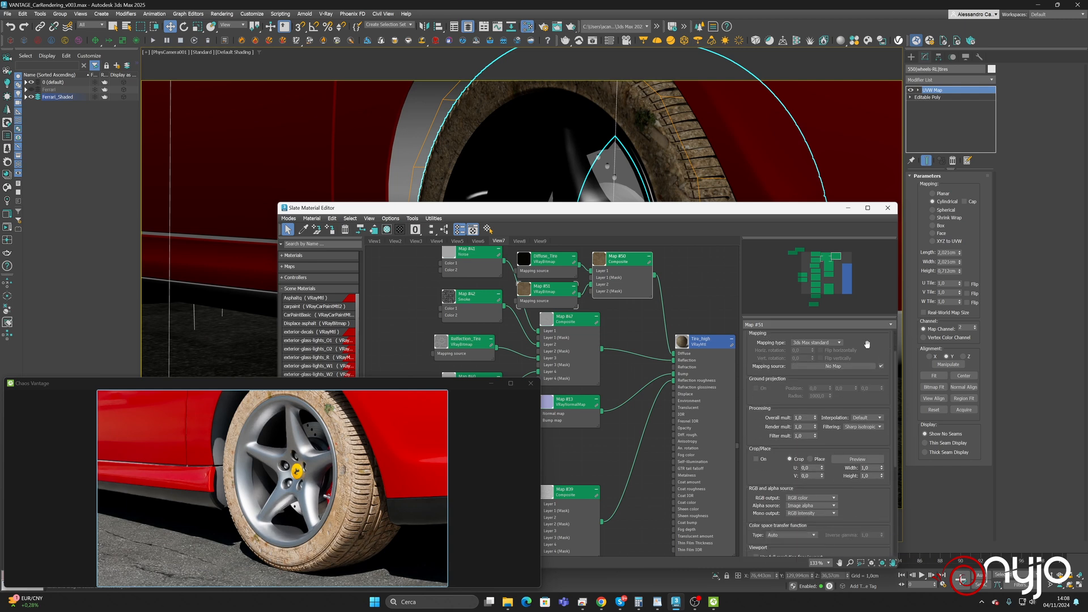
middle_drag(677, 152, 648, 155)
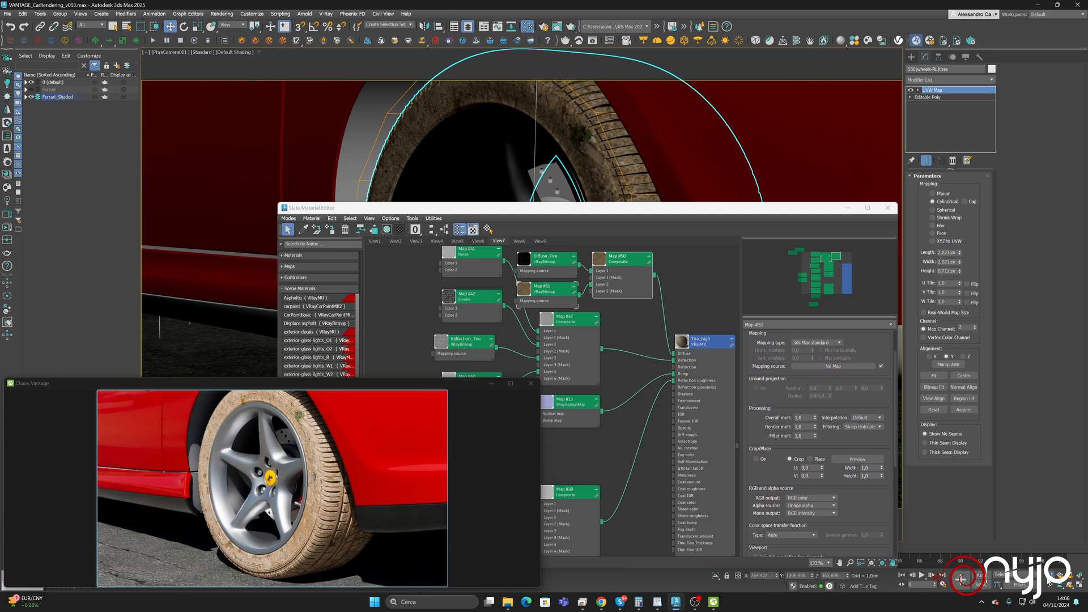
scroll(615, 162, up, 3)
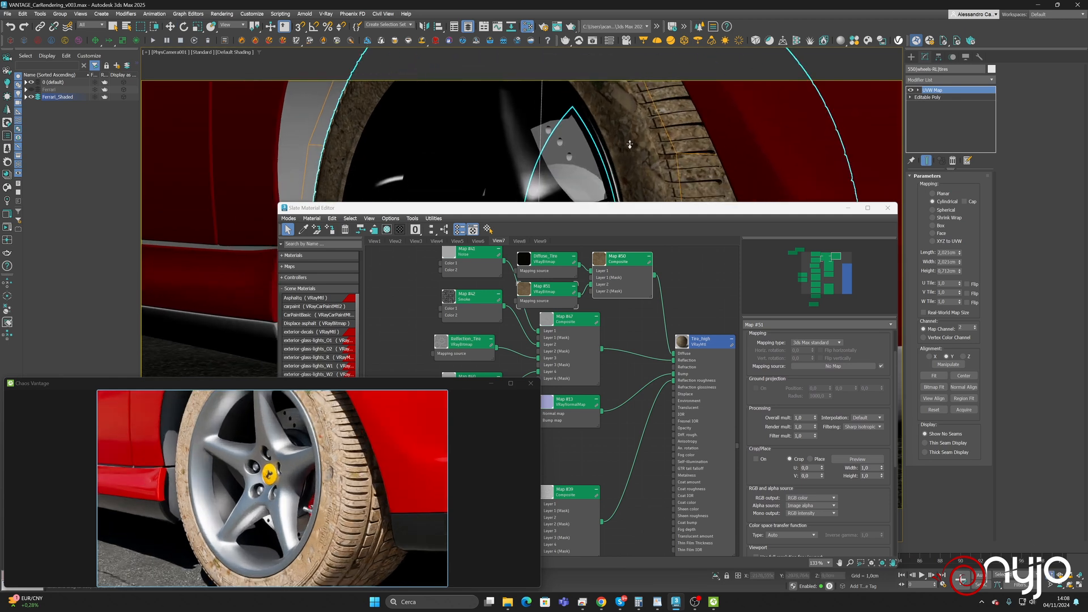
scroll(630, 145, up, 4)
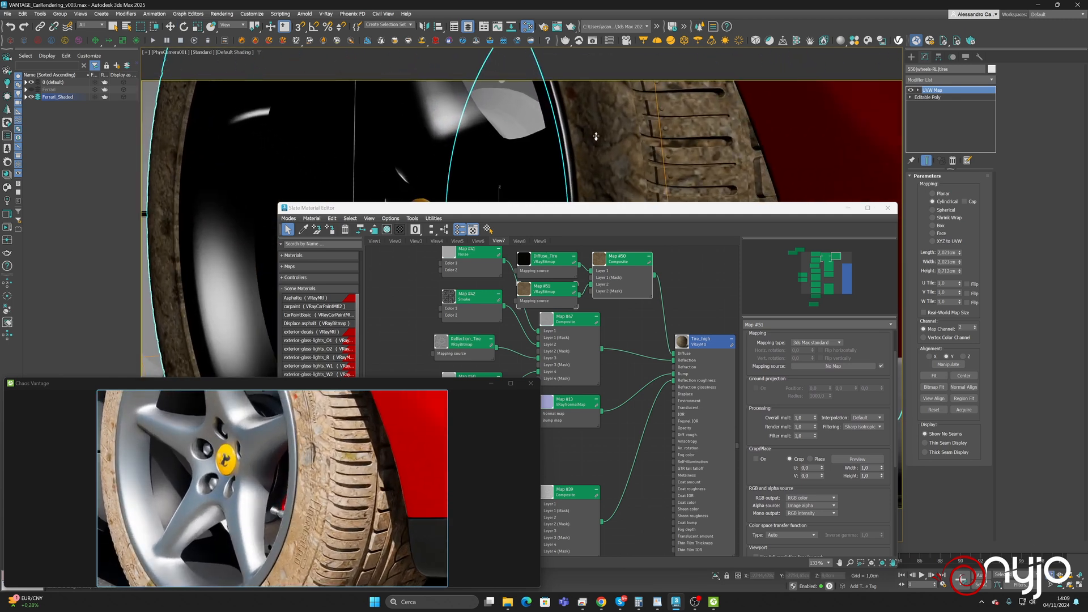
click(546, 289)
scroll(844, 422, down, 1)
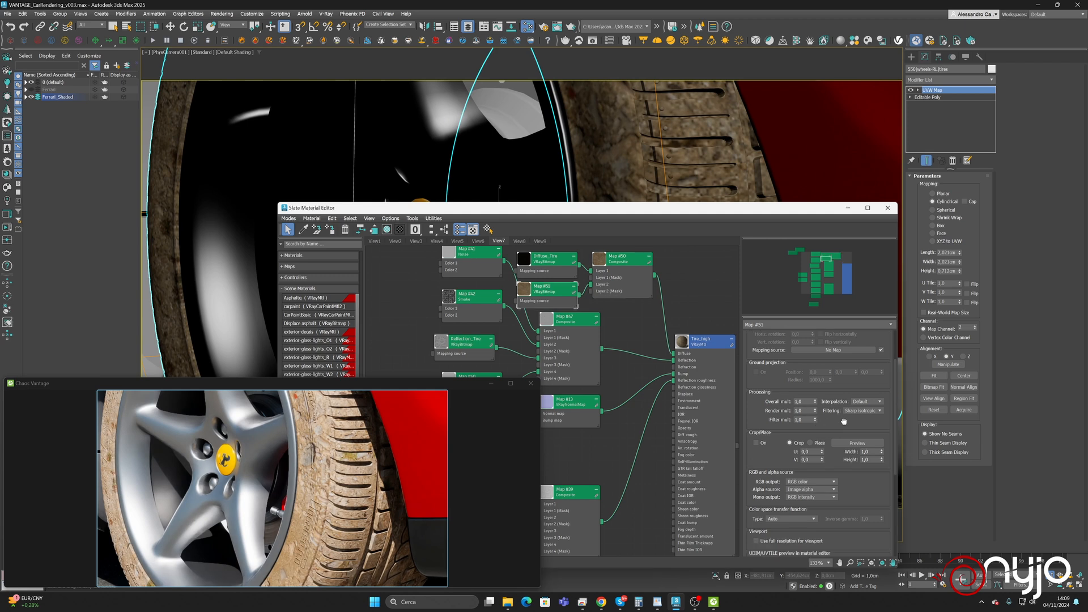
scroll(844, 422, down, 5)
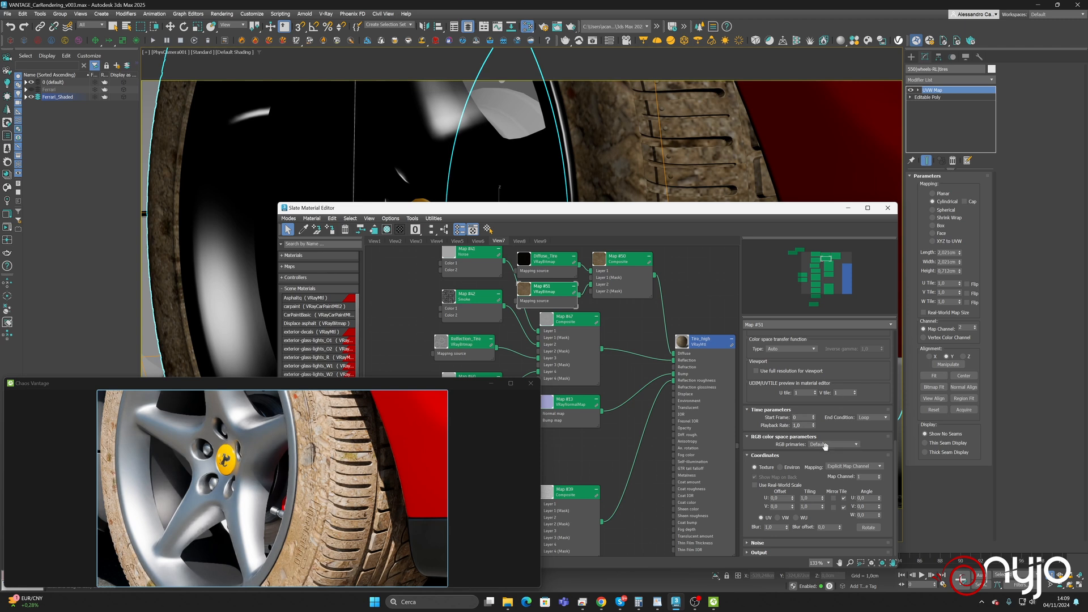
double_click(811, 498)
text(5)
key(Return)
key(Tab)
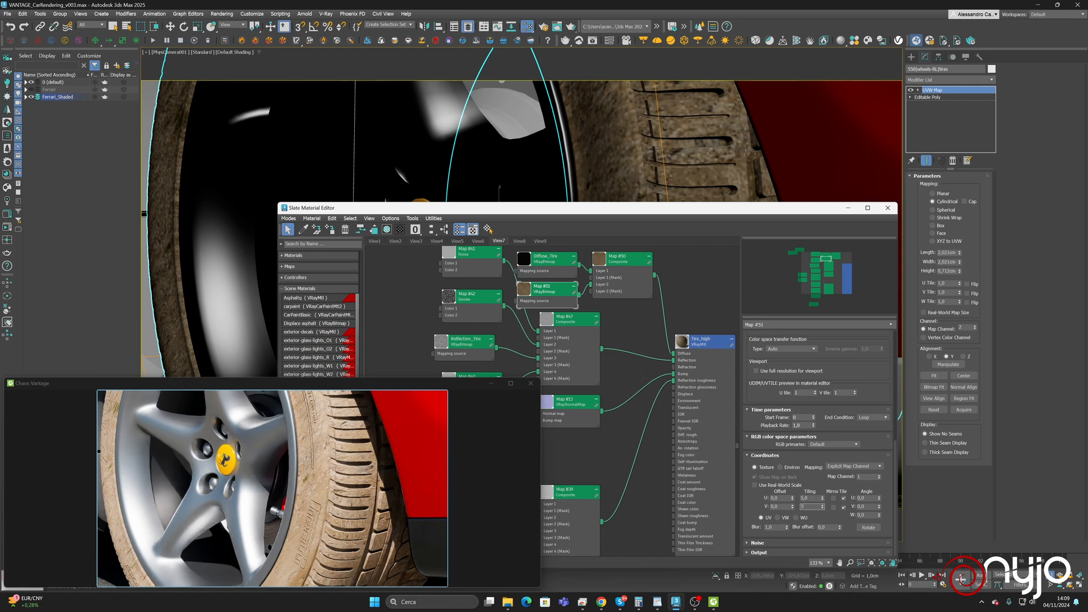
text(5)
key(Return)
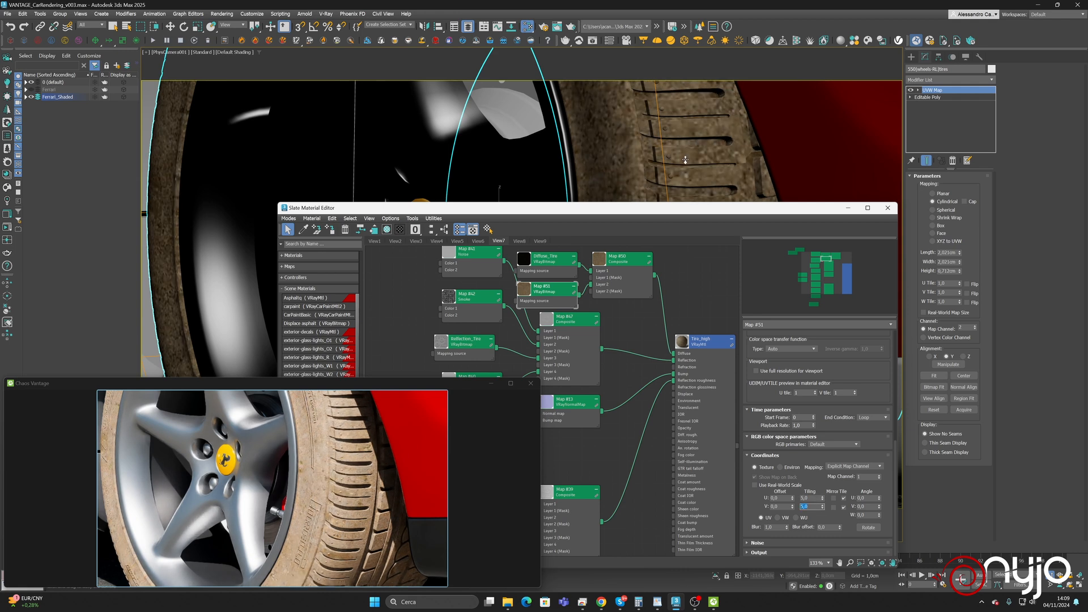
Set the sand bitmap's U and V tiling to 10
double_click(811, 498)
key(Return)
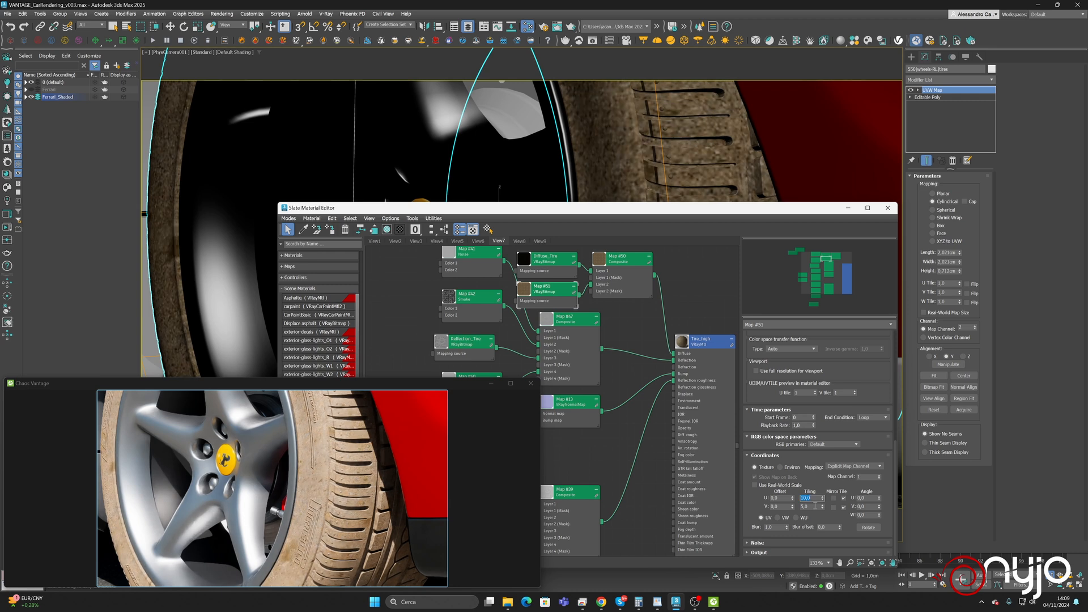
double_click(815, 506)
text(10)
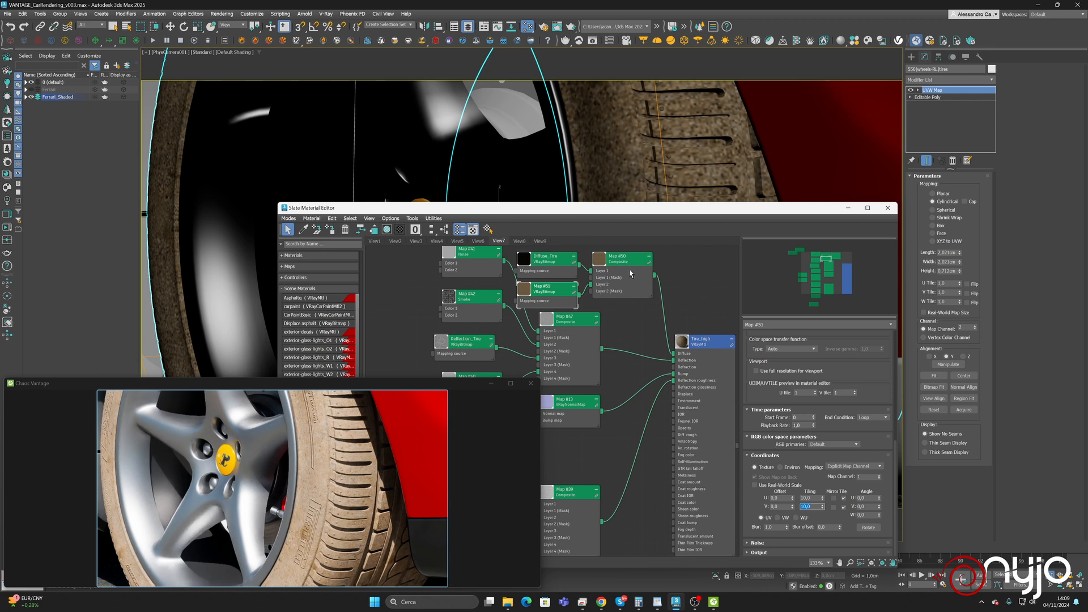
Make room beside the diffuse Composite node, add a Gradient Ramp map and connect it as the mask of Layer 2
drag(632, 261, 685, 261)
right_click(612, 309)
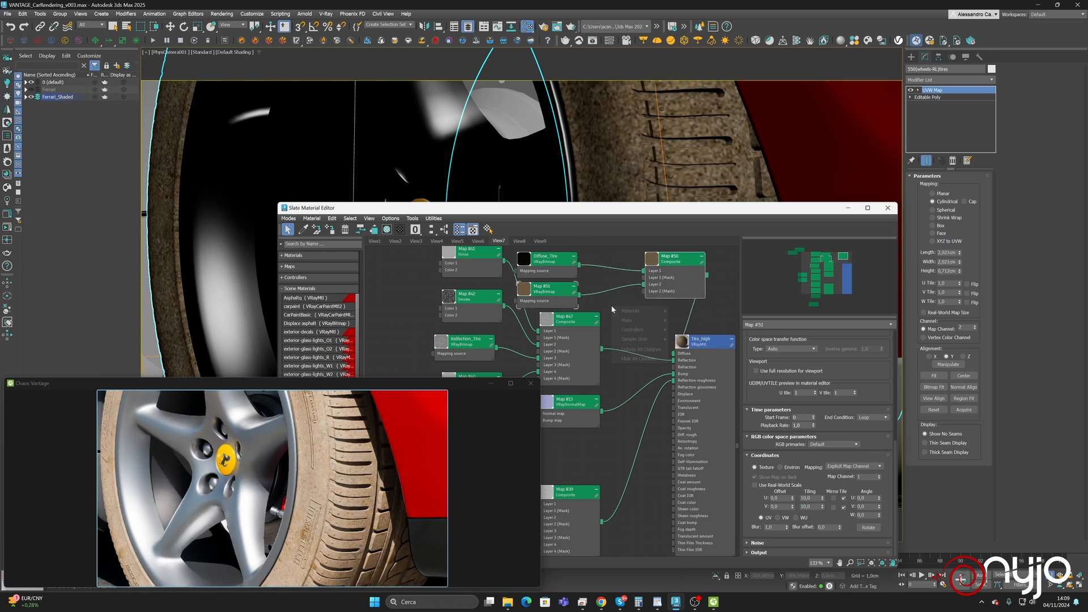
mouse_move(636, 321)
mouse_move(698, 328)
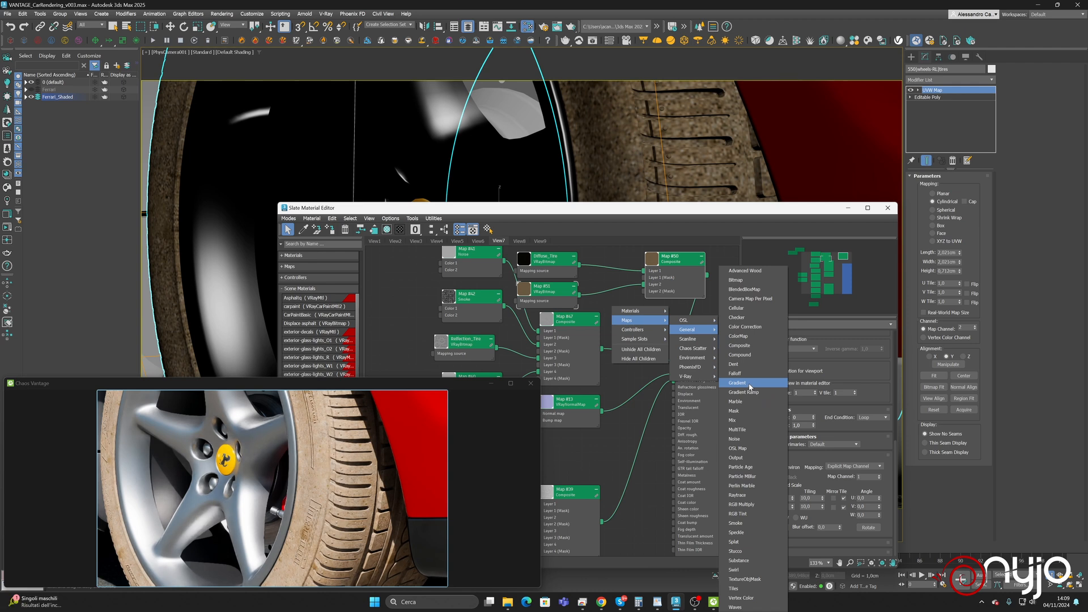
click(748, 393)
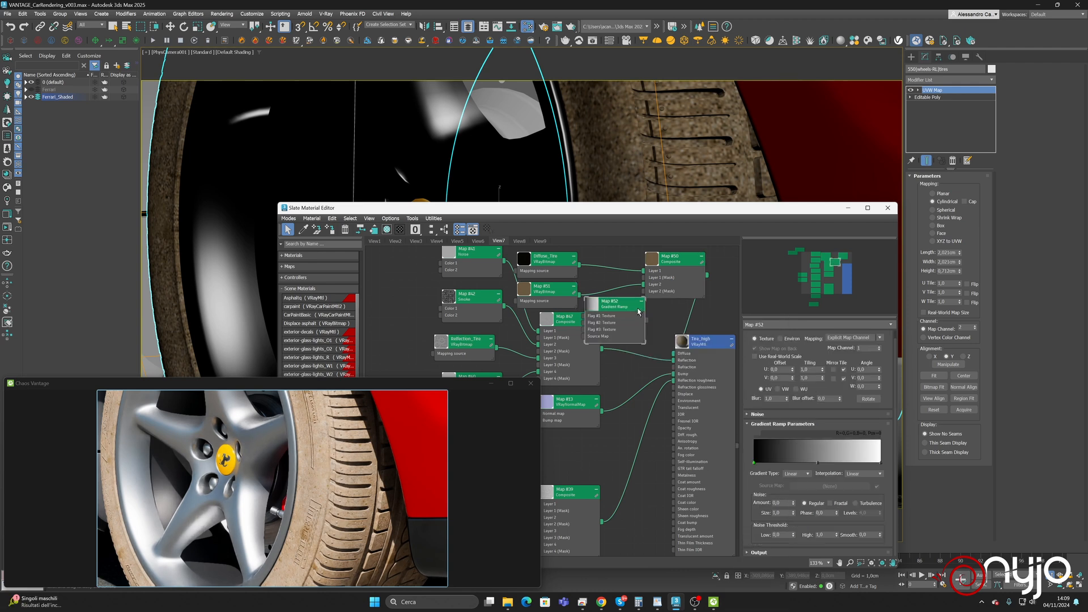
drag(629, 309, 621, 309)
click(674, 273)
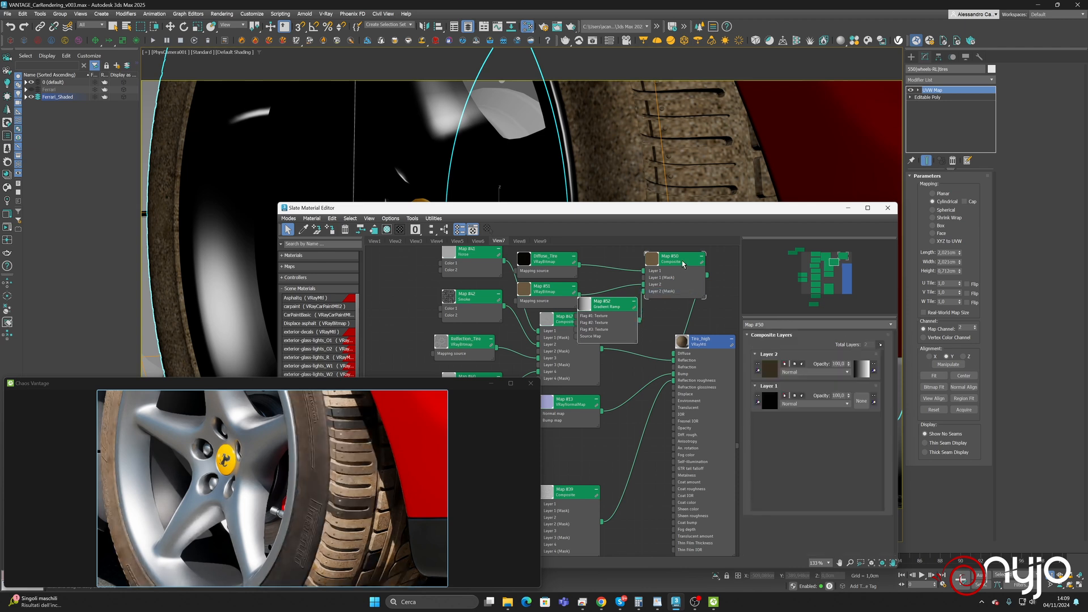
Open the Gradient Ramp masking Layer 2 and set its map channel to 2 and W angle to 90
drag(674, 273, 681, 273)
click(862, 371)
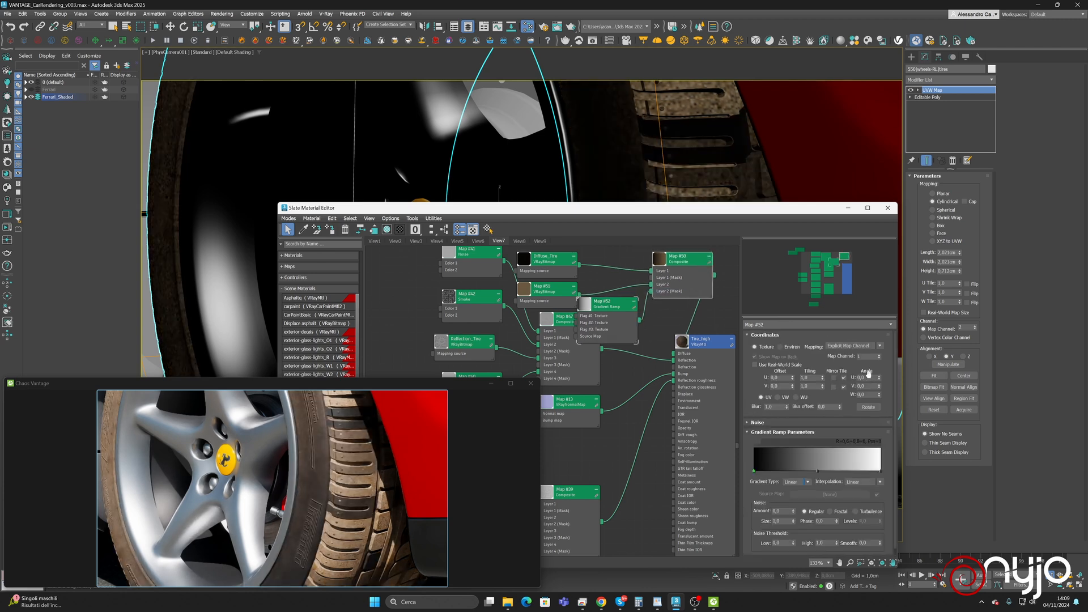
click(879, 355)
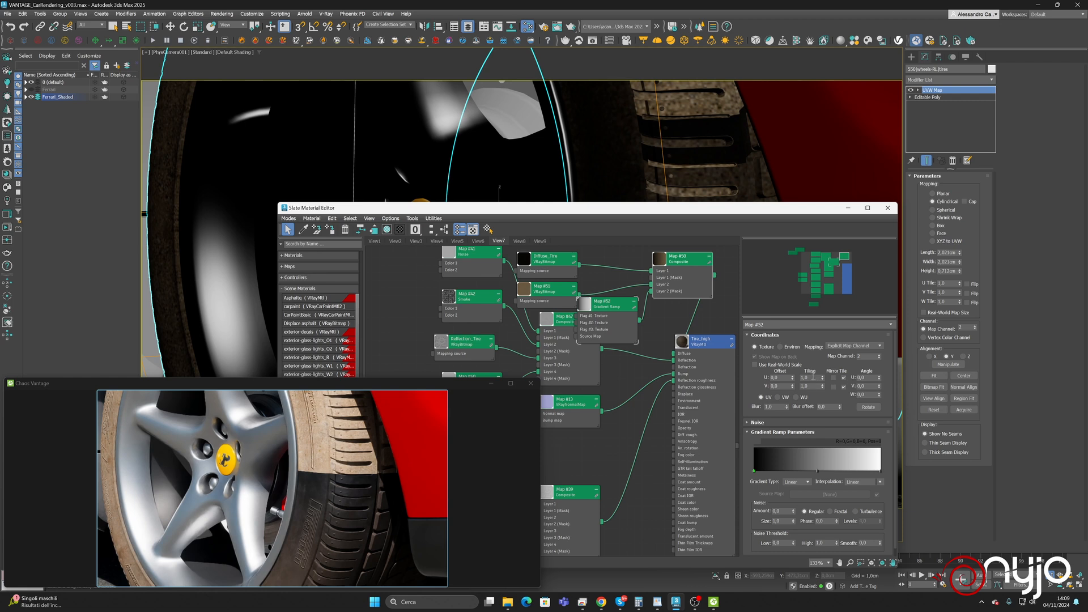
click(867, 394)
text(90)
key(Return)
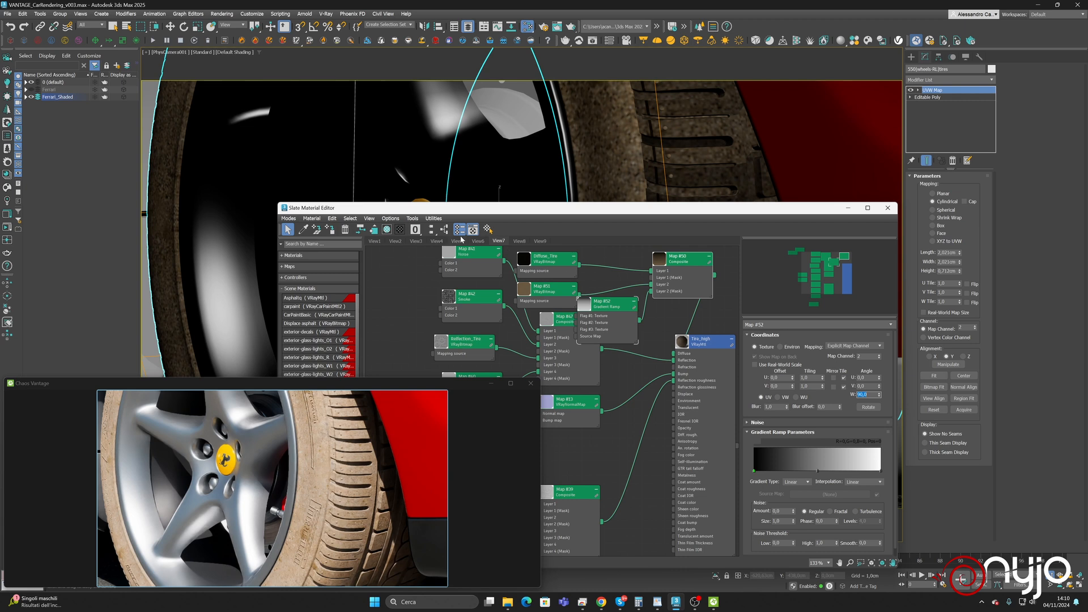
Show the tyre's map shading in the viewport and isolate the tyre, viewed at an angle showing tread and sidewall
click(387, 229)
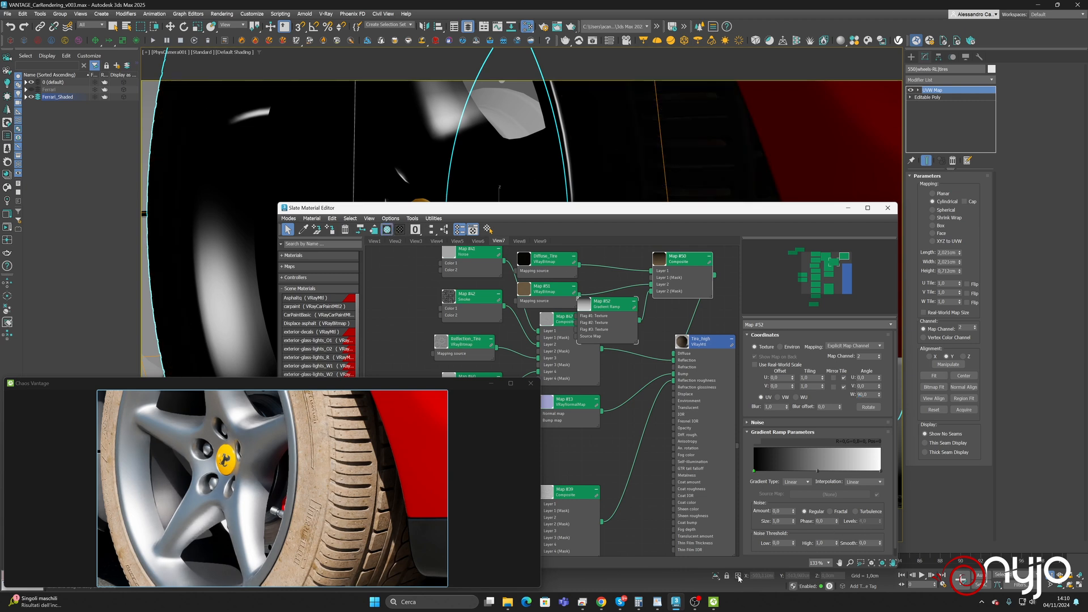
click(717, 576)
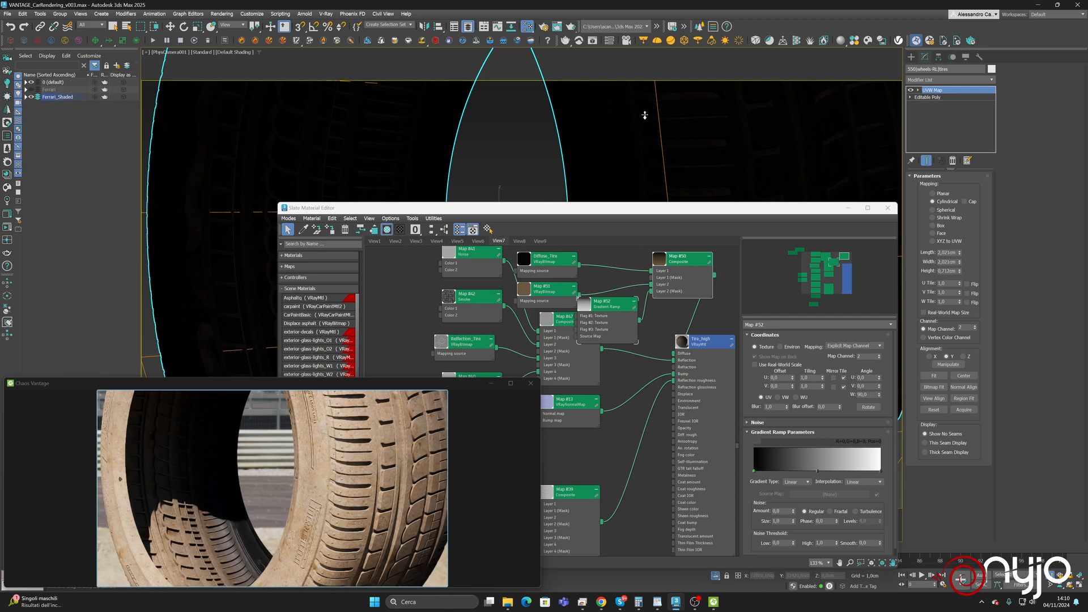
ctrl+alt+middle_drag(645, 112, 649, 120)
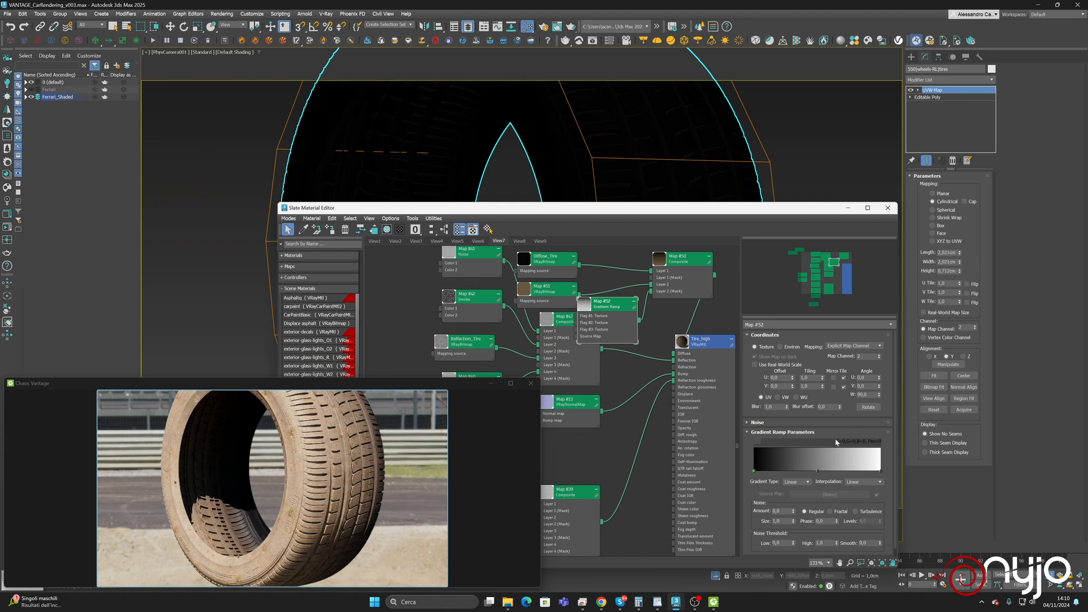
Change the end flag of the Gradient Ramp from white to black
click(881, 472)
double_click(881, 472)
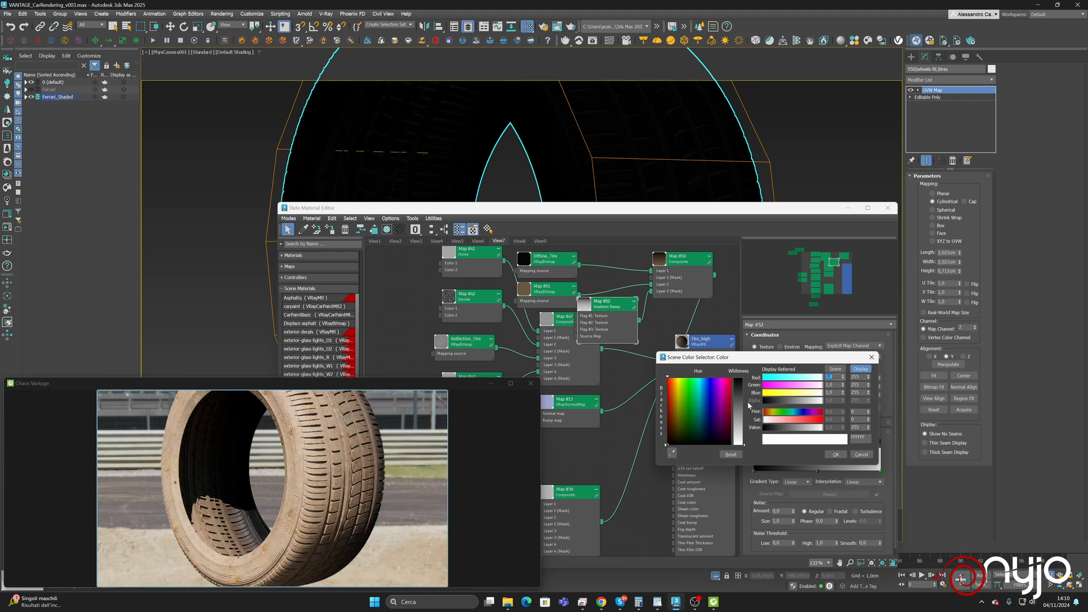
drag(738, 376, 738, 445)
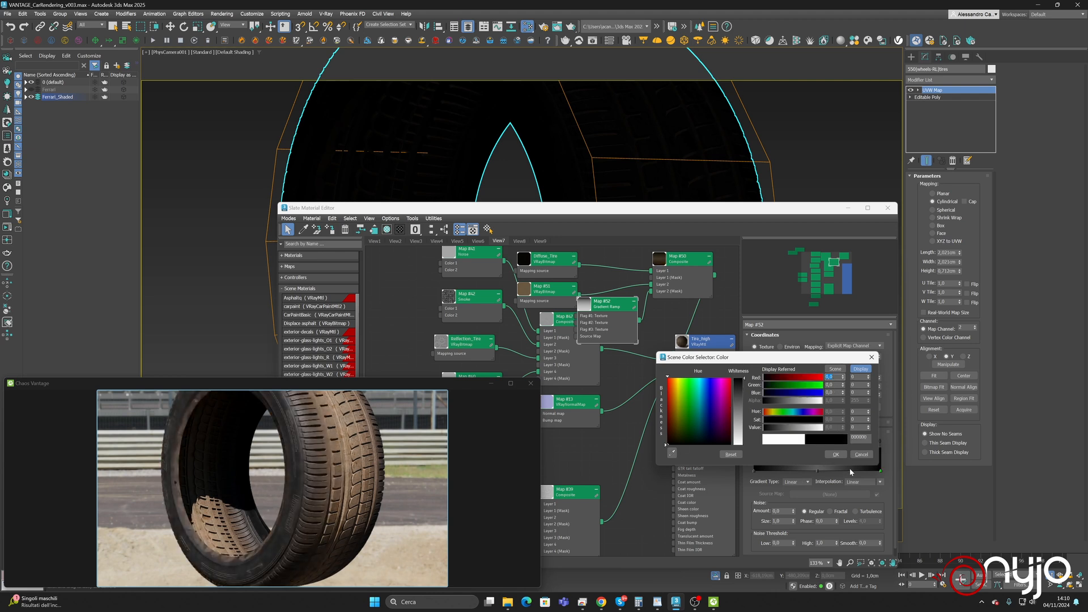
click(835, 454)
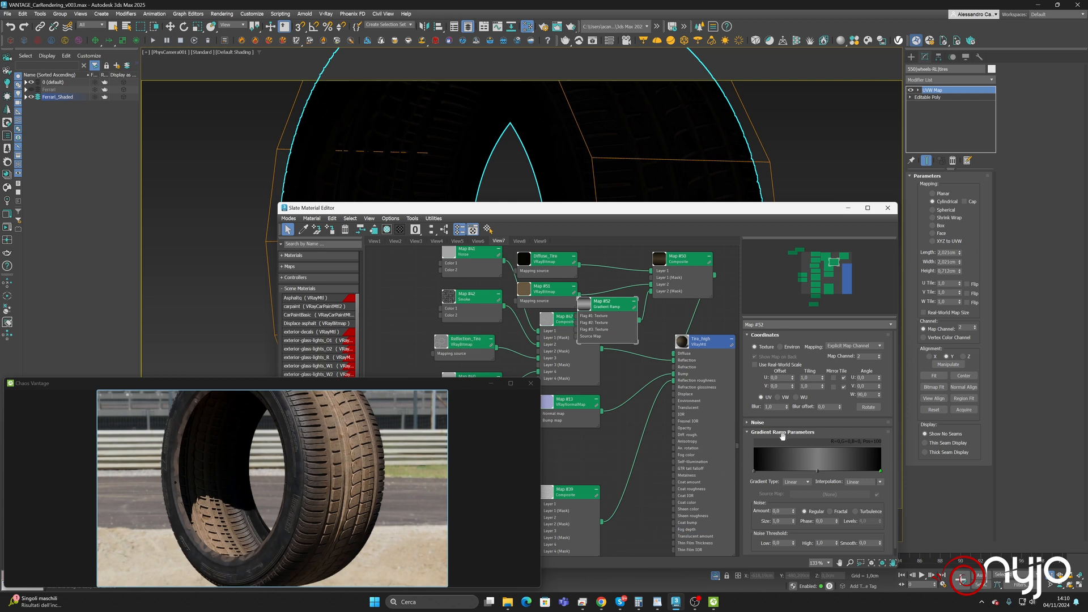
Add a flag close to the start of the gradient and set its colour to black
click(760, 472)
drag(760, 471, 763, 472)
double_click(763, 472)
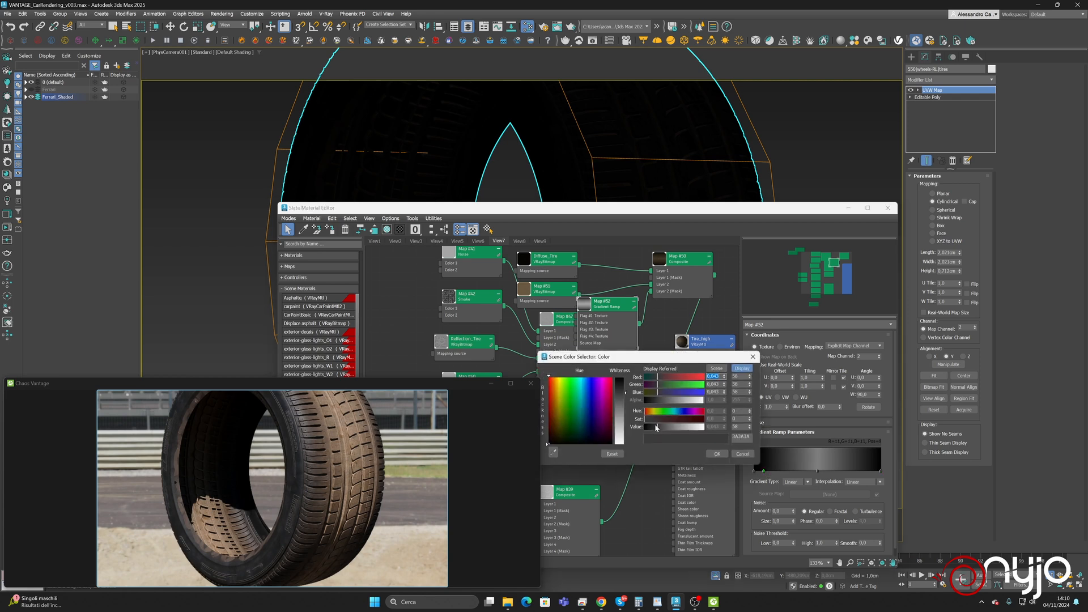
drag(656, 427, 644, 427)
click(717, 453)
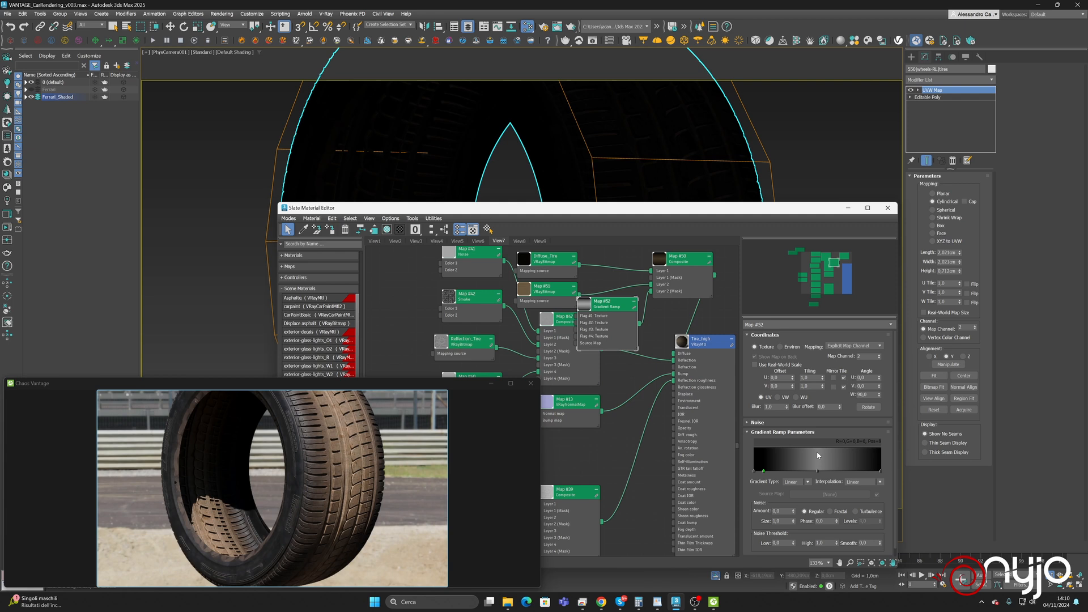
Add a flag close to the end of the gradient, set its colour to black and fine-tune its position
click(872, 472)
double_click(872, 472)
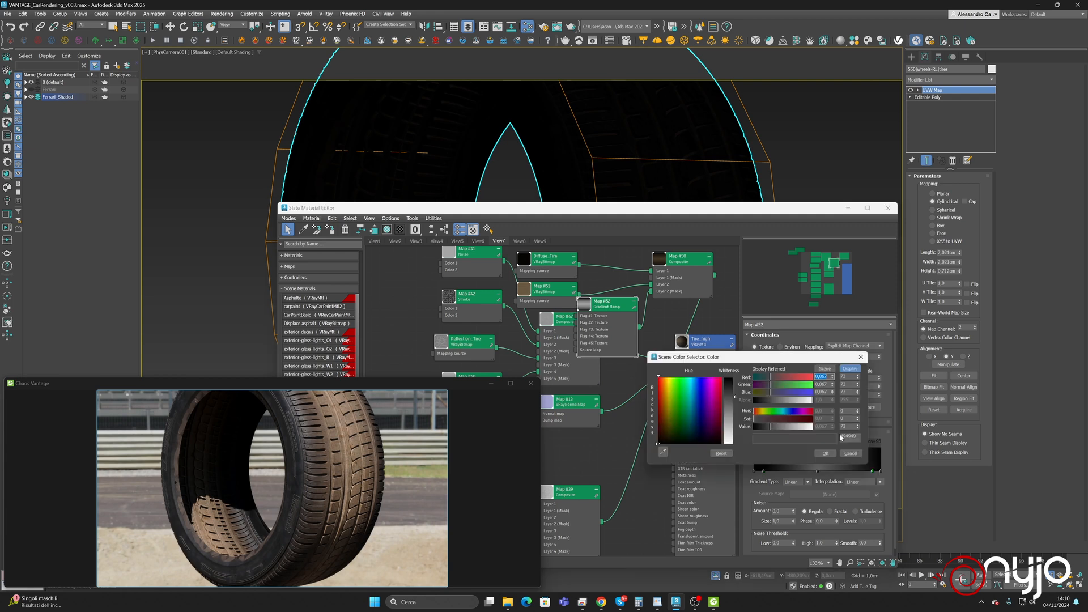
drag(770, 426, 702, 424)
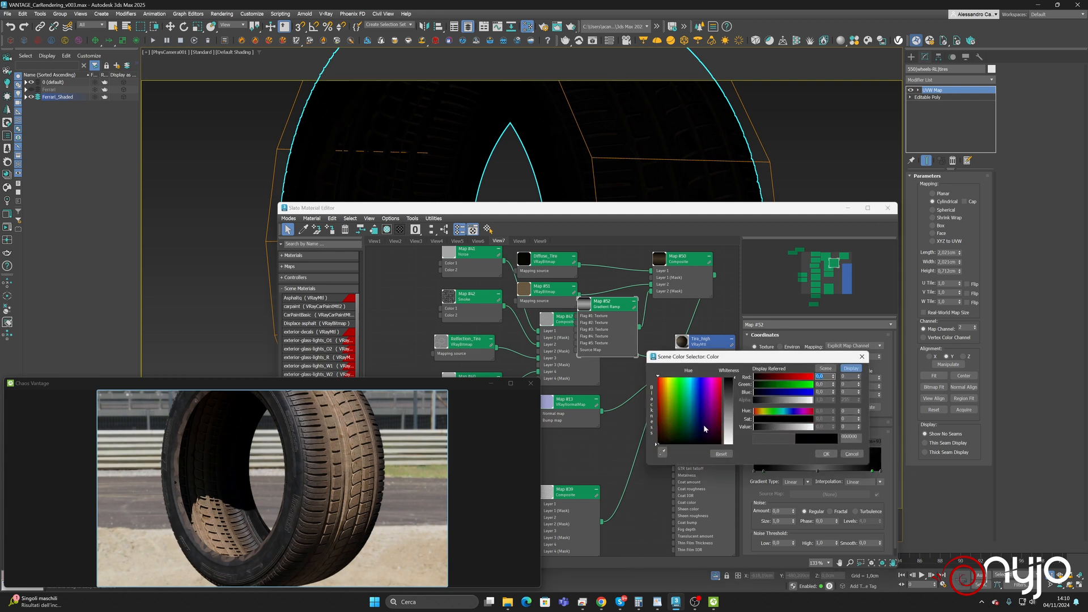
click(825, 453)
click(761, 471)
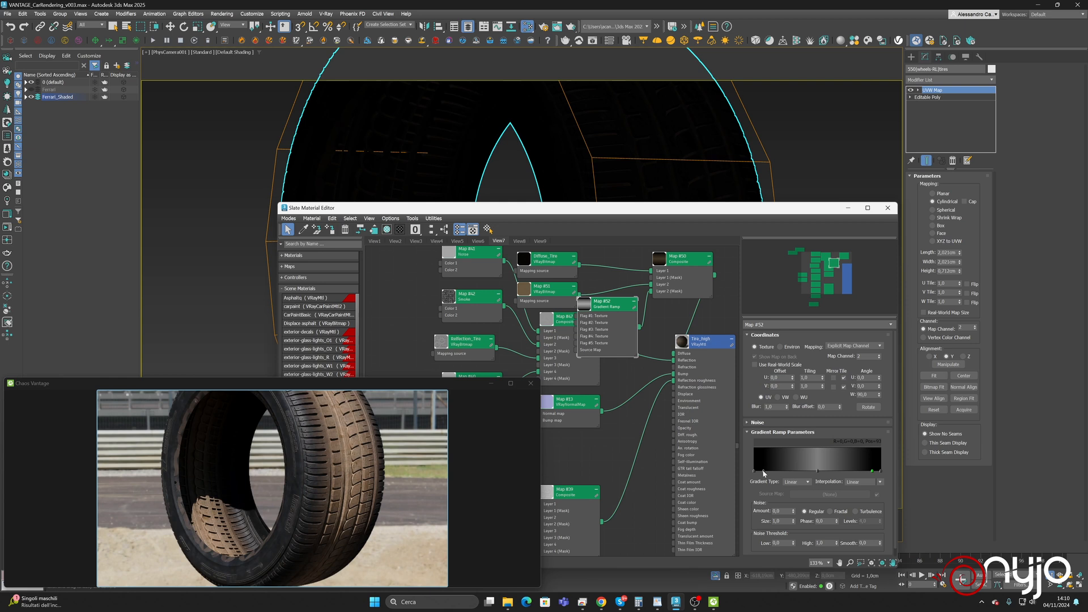
click(873, 471)
Try the Cap option on the tyre's cylindrical UVW mapping and switch it off again
click(964, 201)
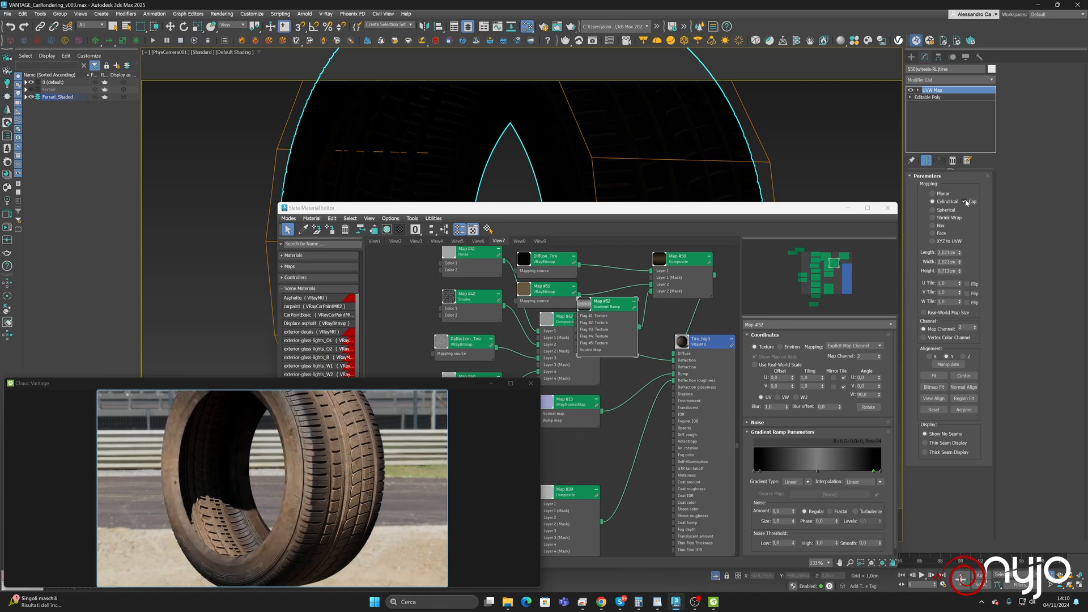
click(965, 201)
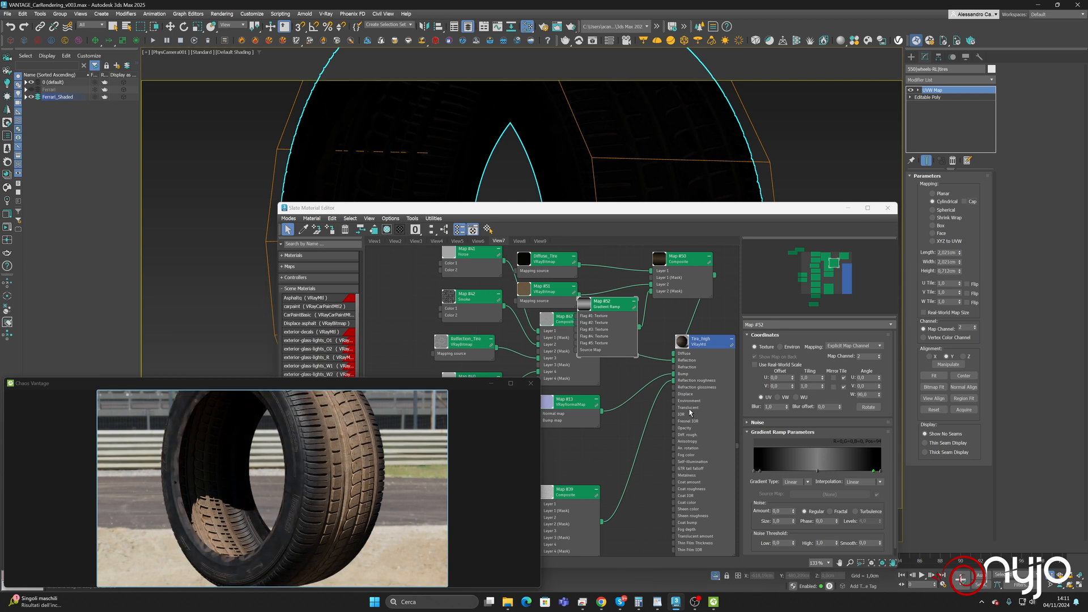
Add two more grey flags and slide them outward beside the black end flags to sharpen the gradient's falloff at both edges
click(790, 471)
drag(790, 471, 778, 471)
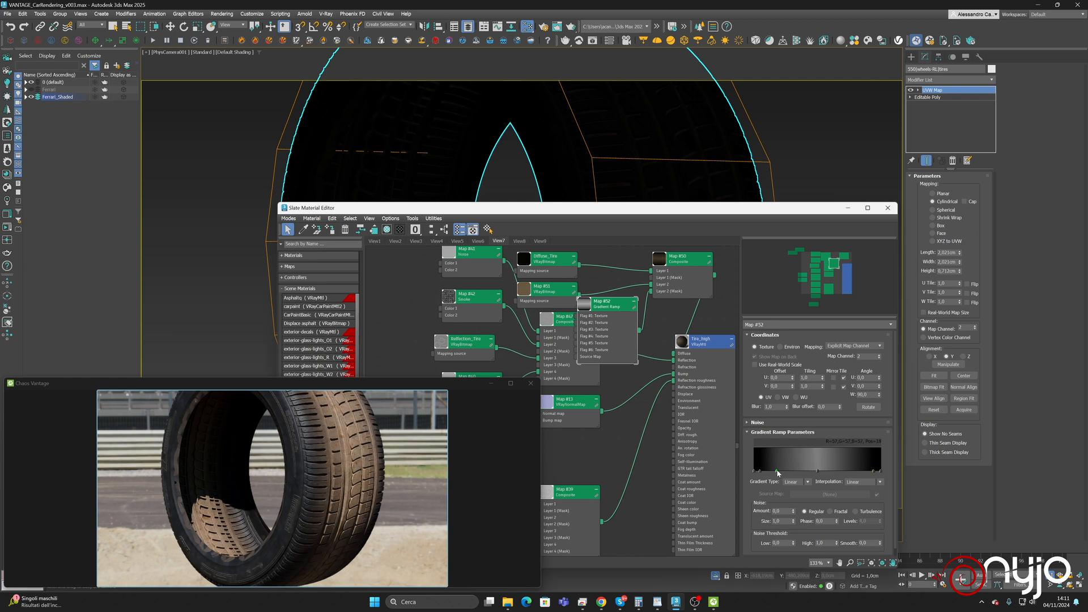
click(846, 471)
drag(847, 471, 873, 474)
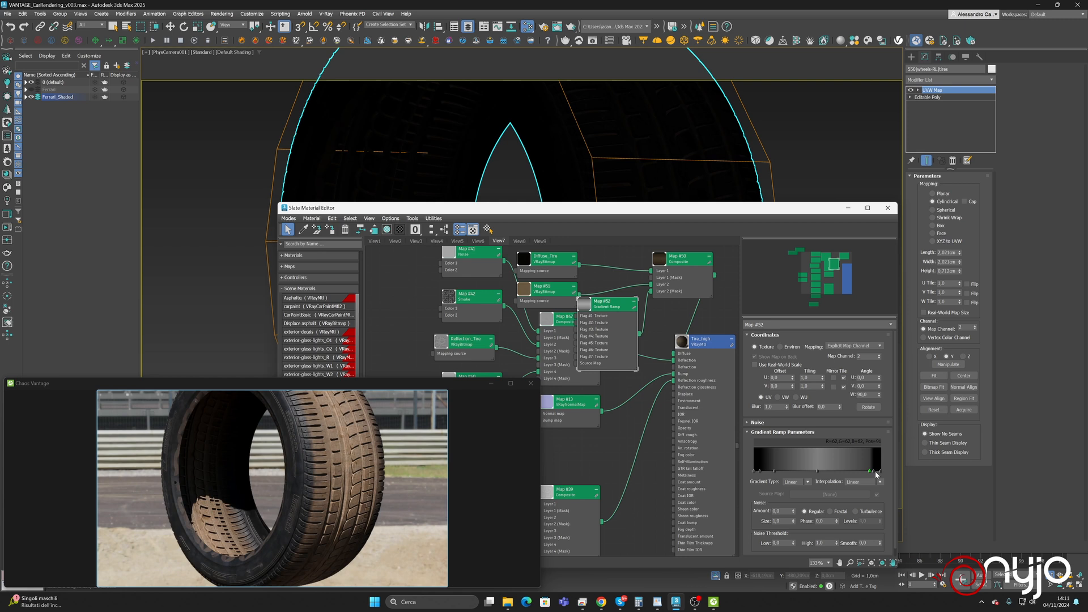
click(878, 471)
drag(879, 474, 876, 476)
Switch the gradient's noise to Fractal with an amount of 0,34 and a size of 0,1
click(831, 511)
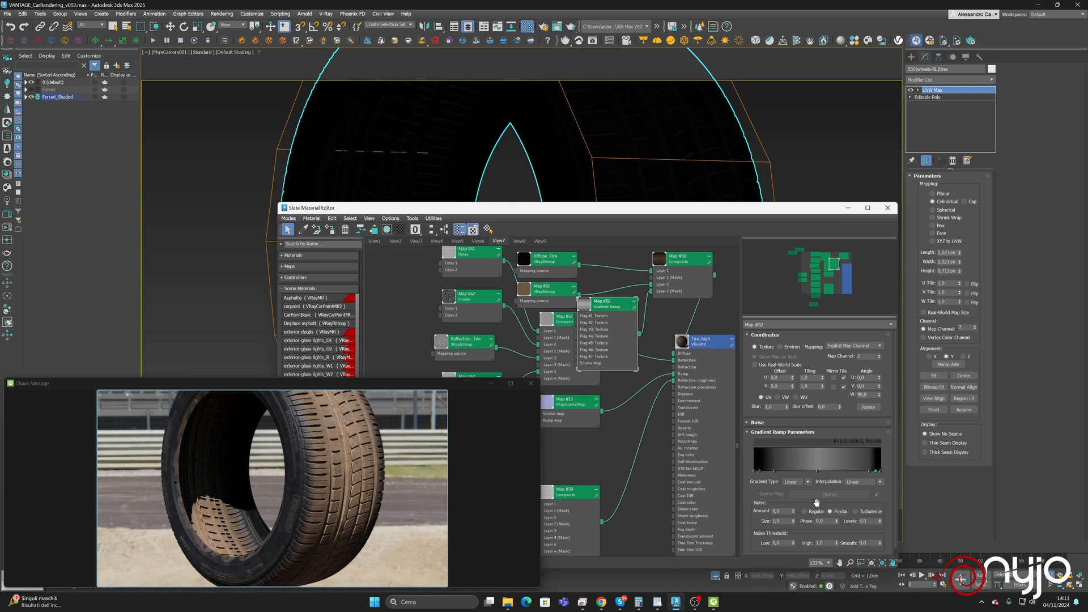
drag(793, 510, 792, 500)
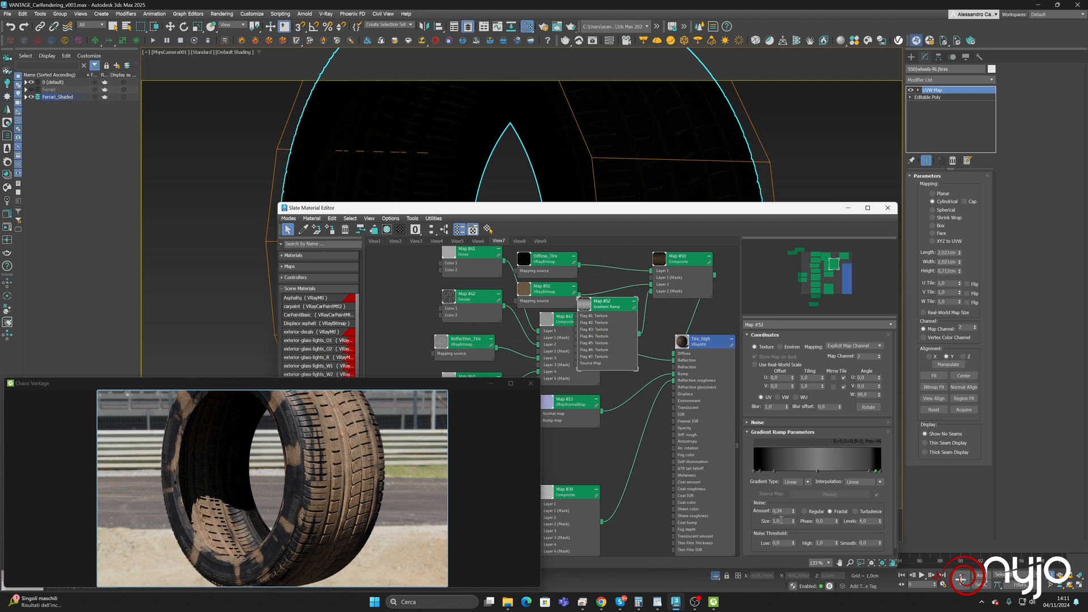
double_click(780, 519)
text(0,1)
key(Return)
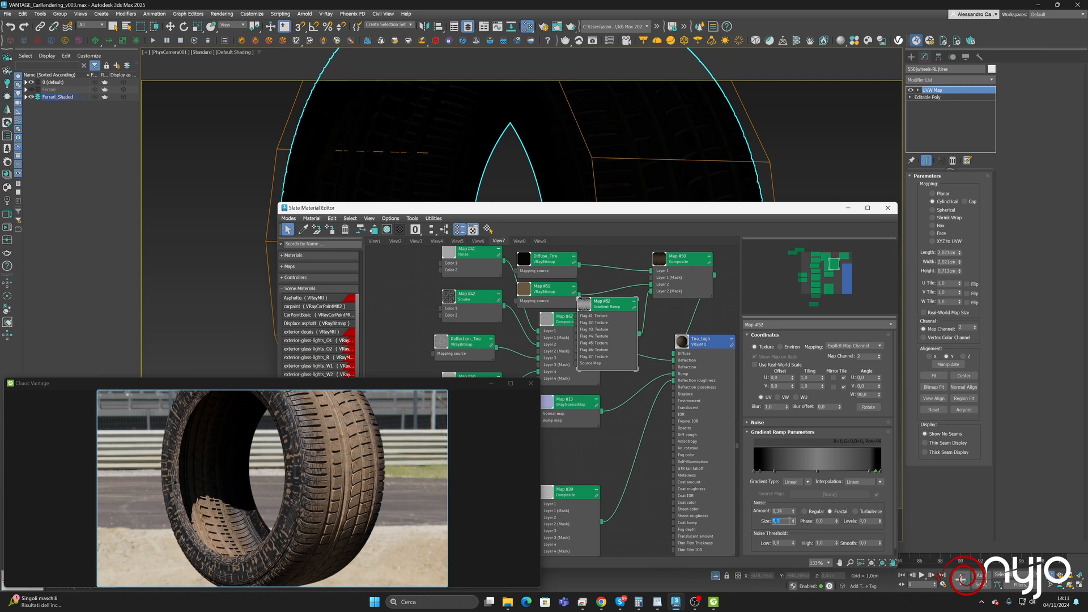
Reduce the gradient's noise amount to 0,1
click(789, 511)
key(BackSpace)
key(Return)
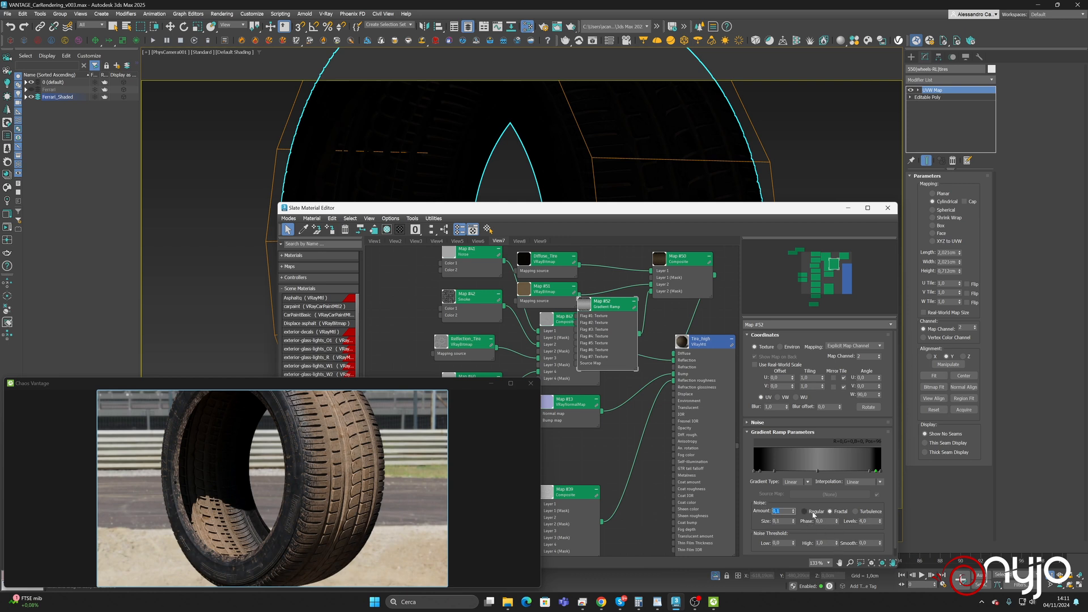
Try a gradient noise size of 0,2 with an amount of 0,07, checking the tyre up close
click(783, 520)
click(783, 511)
key(BackSpace)
click(788, 510)
key(BackSpace)
text(2)
key(Return)
click(786, 520)
key(BackSpace)
text(2)
key(Return)
click(785, 512)
scroll(589, 152, up, 3)
scroll(589, 152, up, 3)
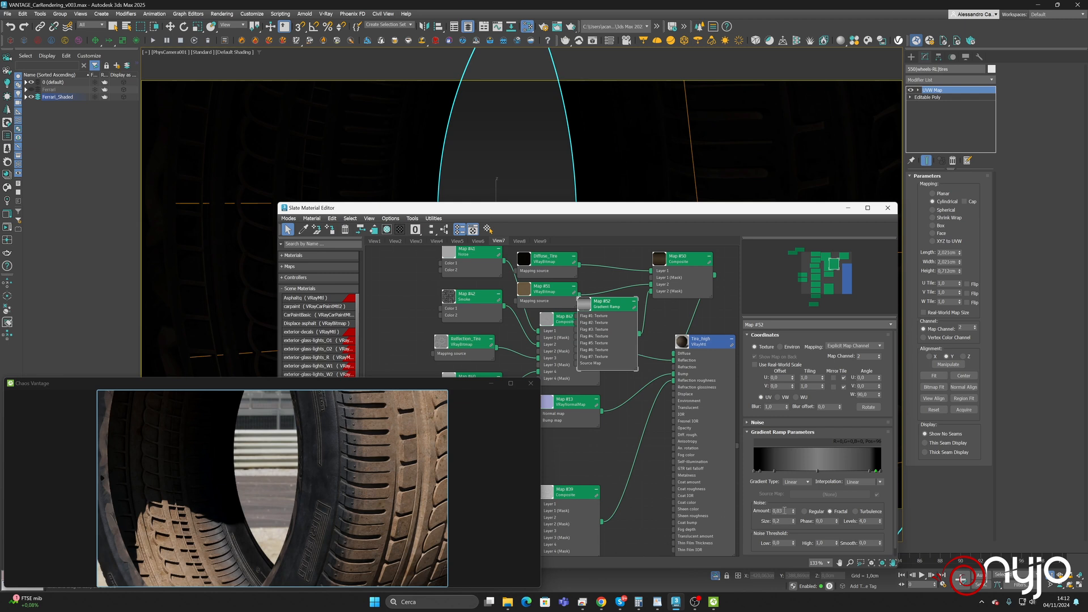
Set the gradient's noise size to 0,1 and its amount to 0,09, checking the whole tyre
double_click(786, 521)
text(0,)
click(784, 511)
scroll(590, 144, down, 4)
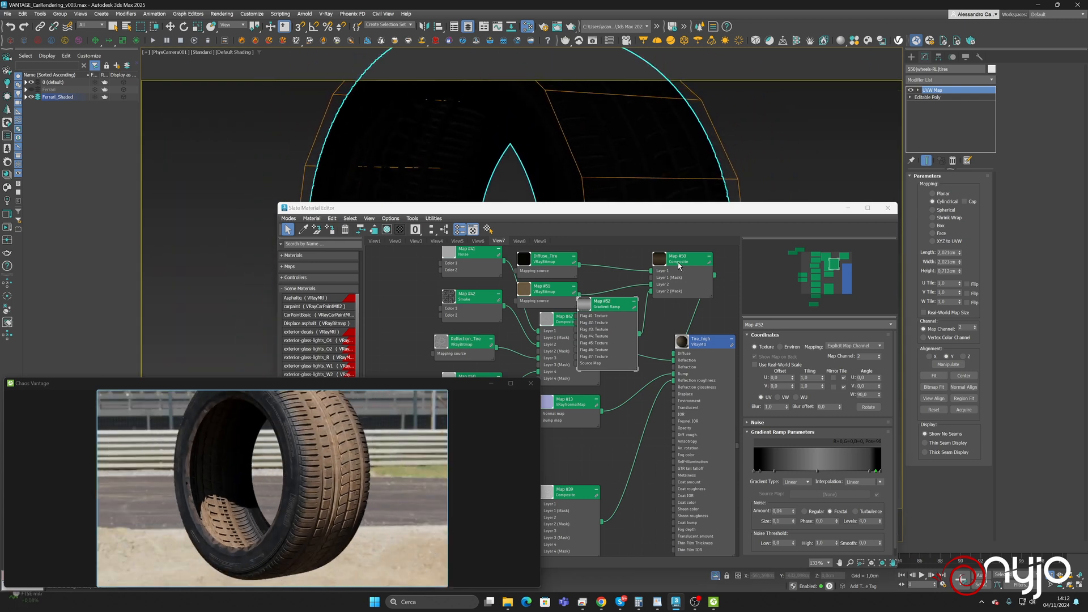
Add a new Composite map beside the Gradient Ramp and move the diffuse Composite and tyre material away to make room
drag(680, 258, 695, 258)
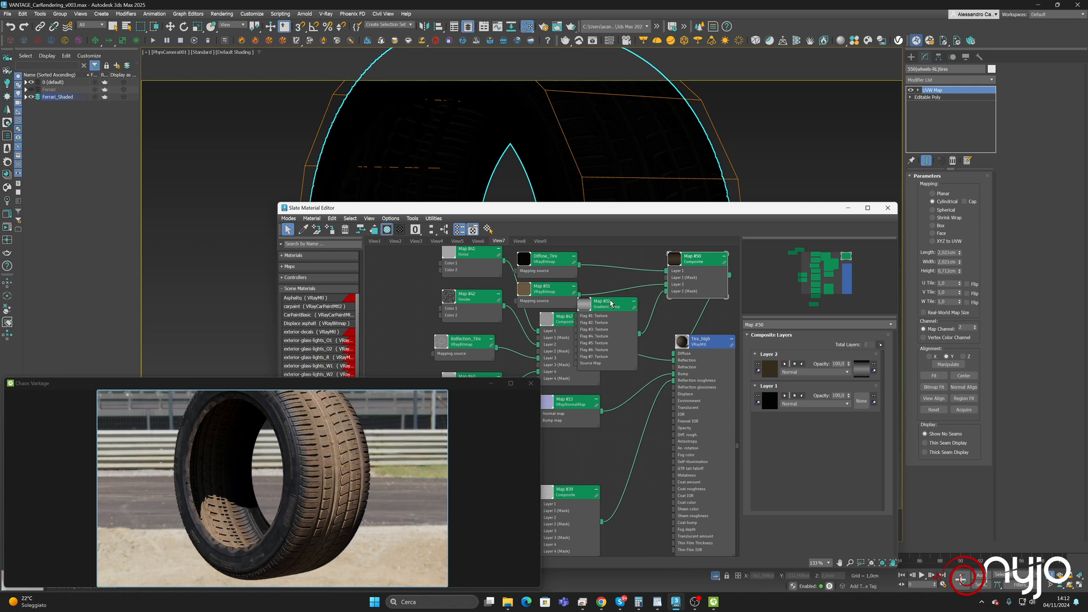
right_click(659, 315)
mouse_move(680, 330)
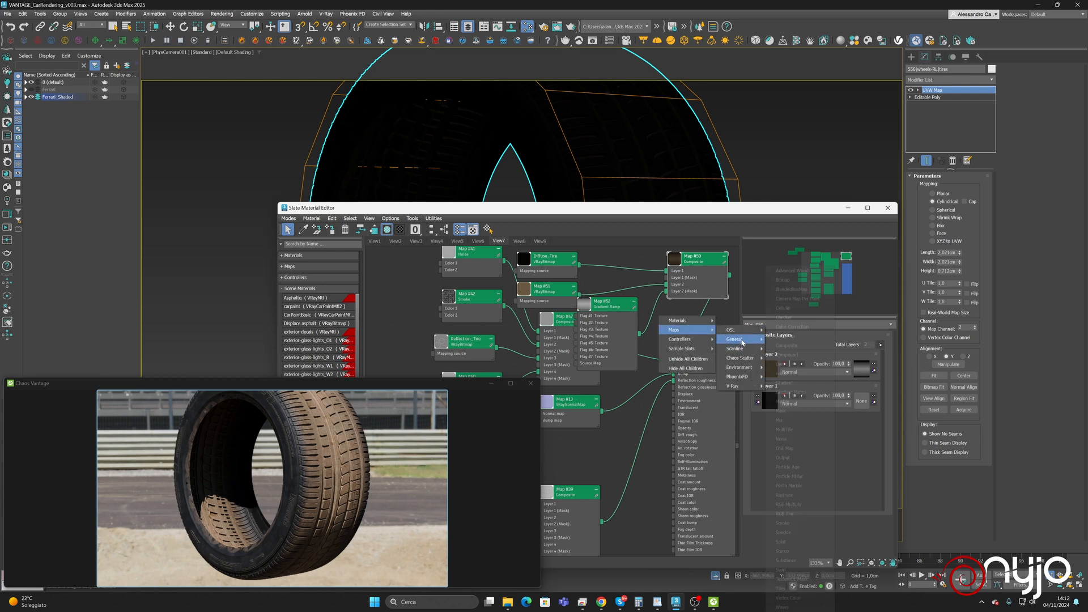
mouse_move(726, 343)
click(791, 345)
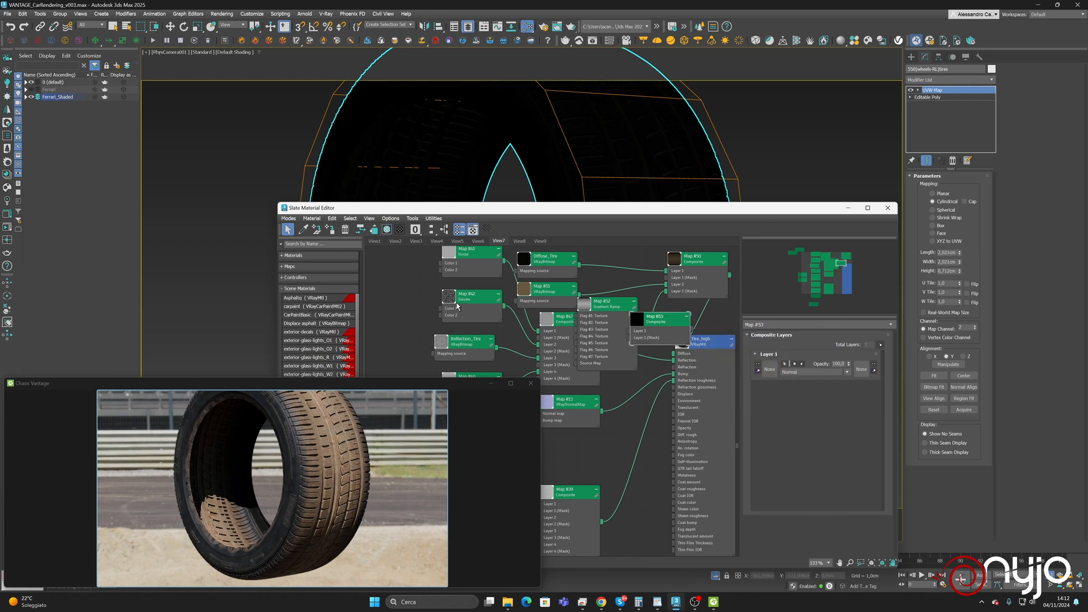
middle_drag(402, 287, 290, 272)
drag(610, 328, 773, 336)
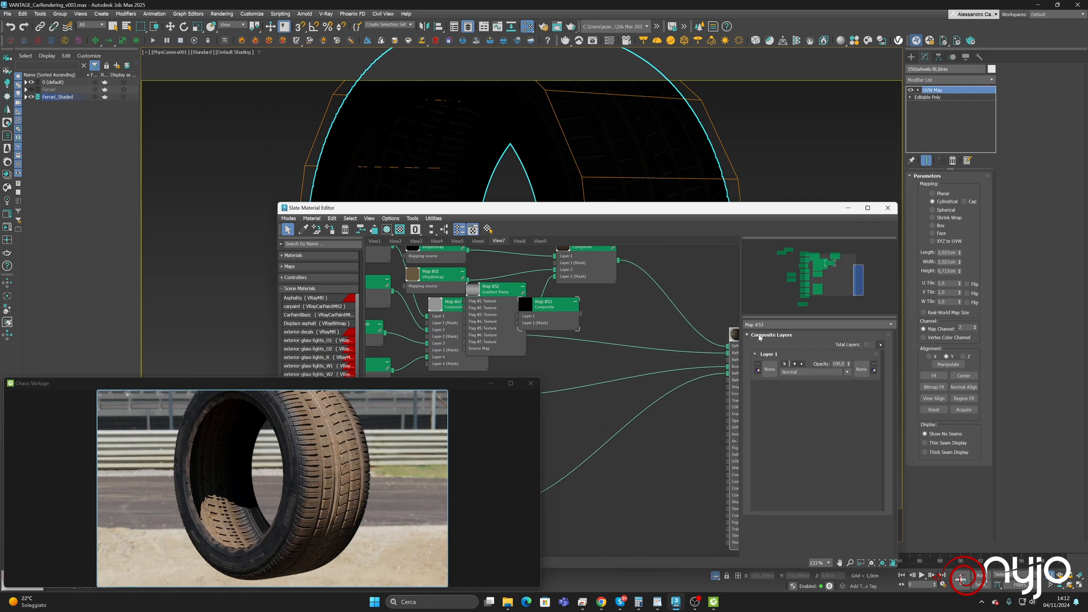
drag(599, 255, 700, 264)
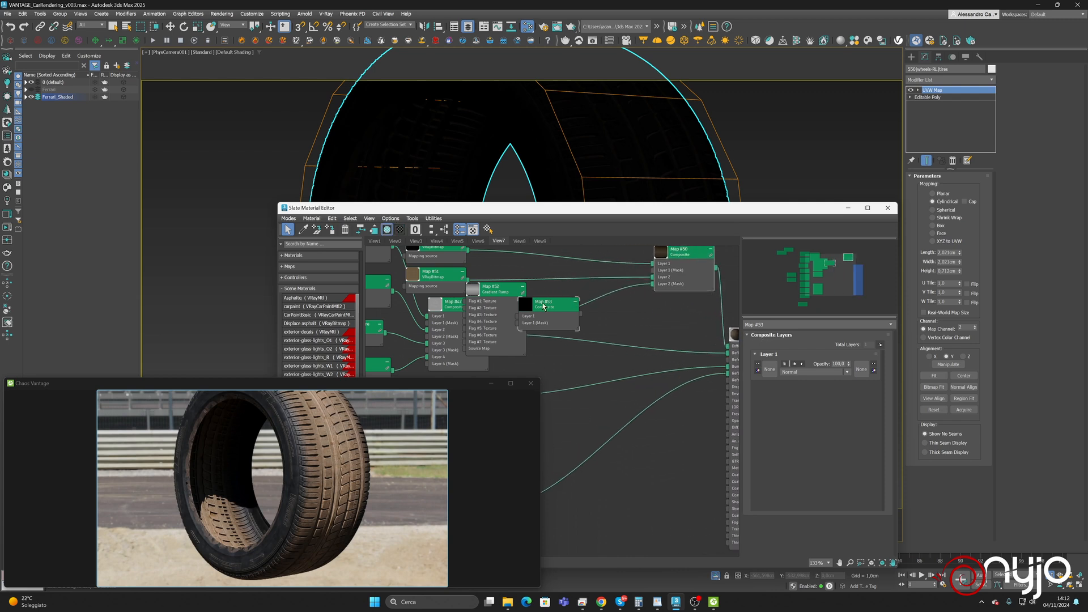
Insert the new Composite between the Gradient Ramp and the diffuse Composite's Layer 2 mask, and add a second layer to it
drag(544, 305, 653, 284)
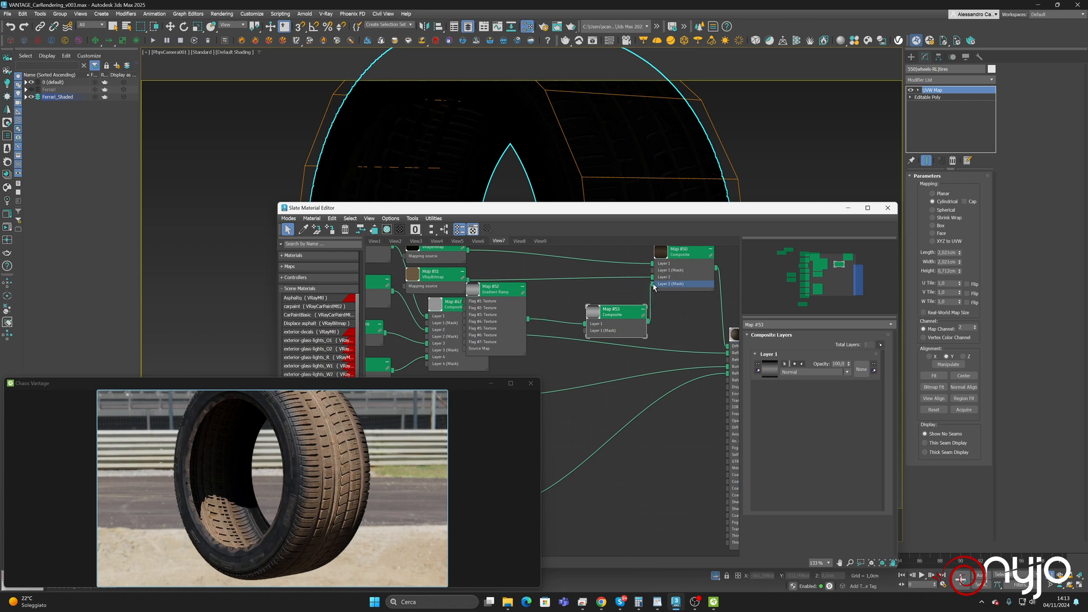
drag(618, 316, 602, 294)
click(880, 345)
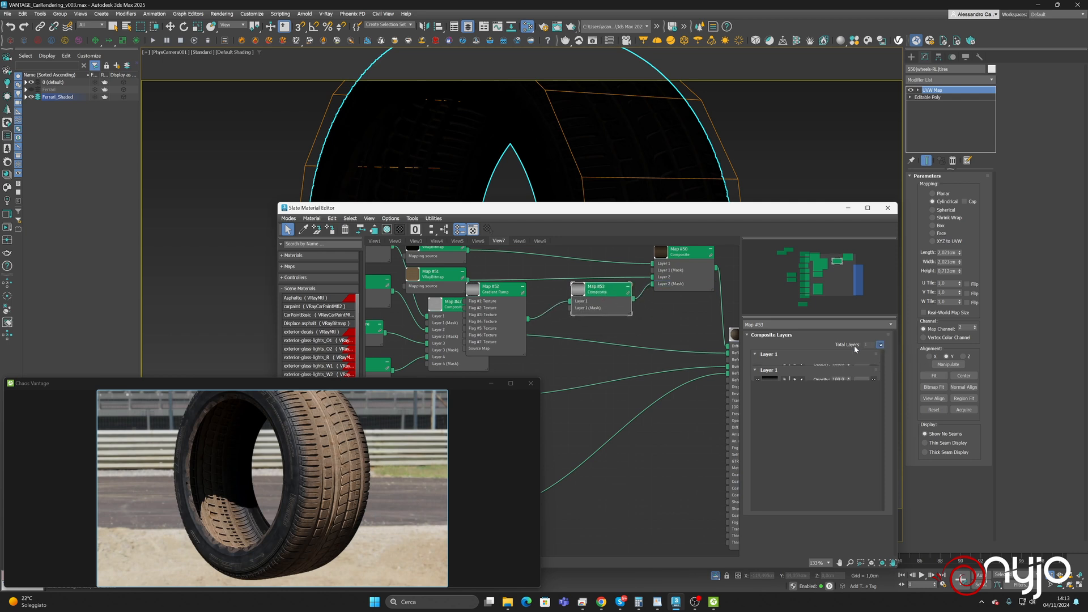
Add a Smoke map below the mask Composite and connect it to that Composite's Layer 2
right_click(644, 332)
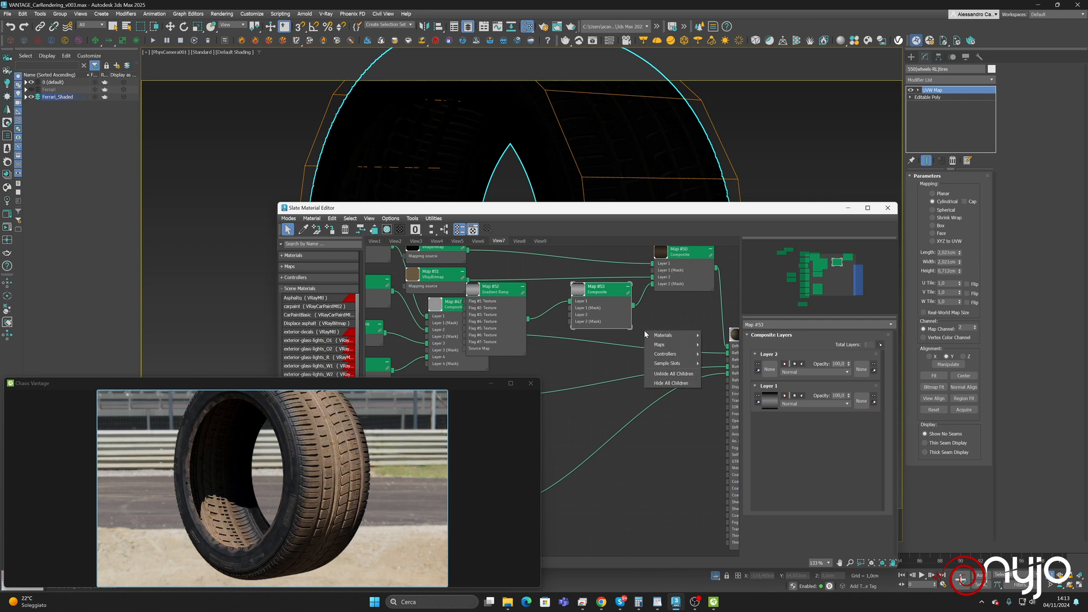
mouse_move(672, 335)
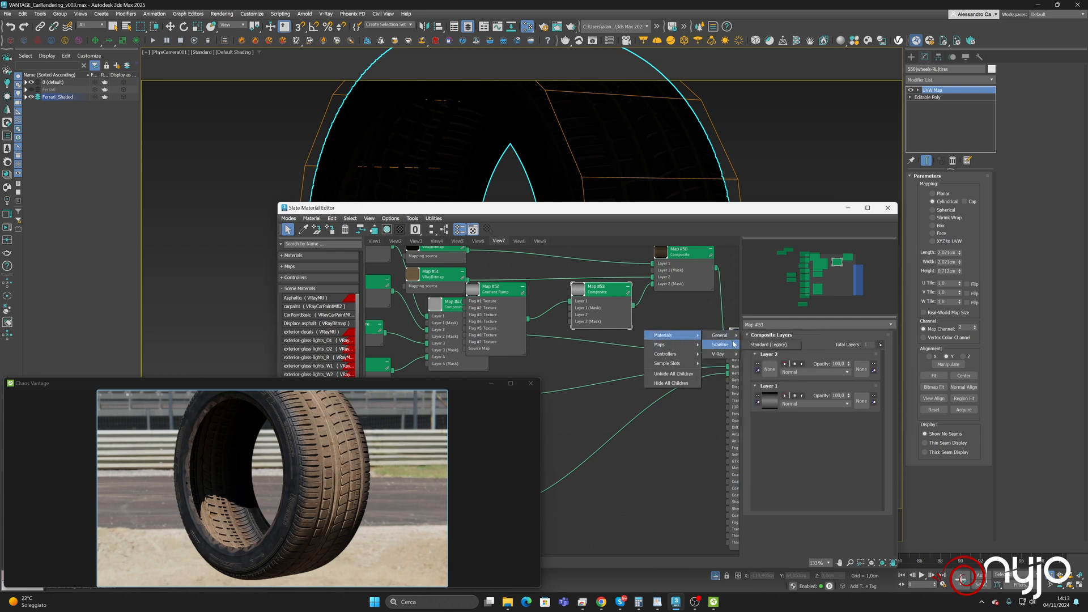
mouse_move(737, 339)
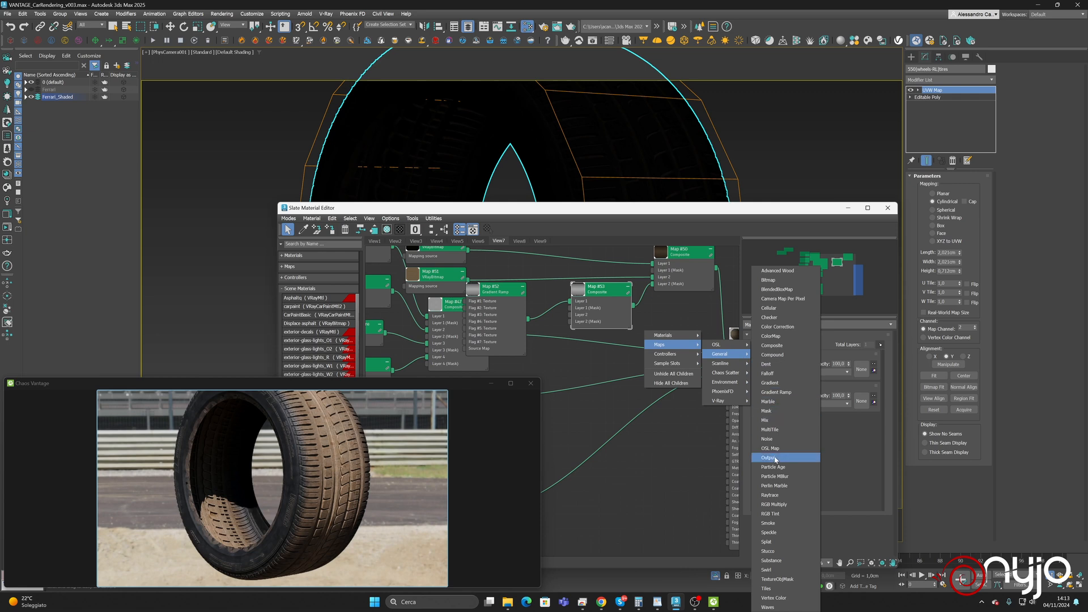
click(769, 523)
drag(672, 340, 570, 317)
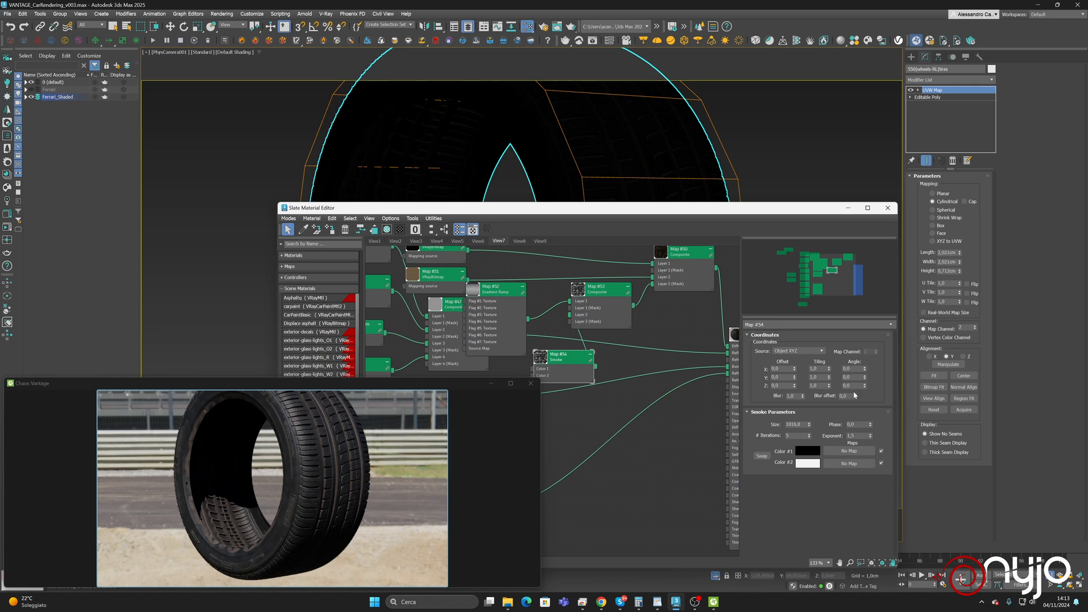
Try progressively smaller sizes for the Smoke map, from 2 and 1 down to 0,25
double_click(797, 424)
text(2)
key(Return)
text(1)
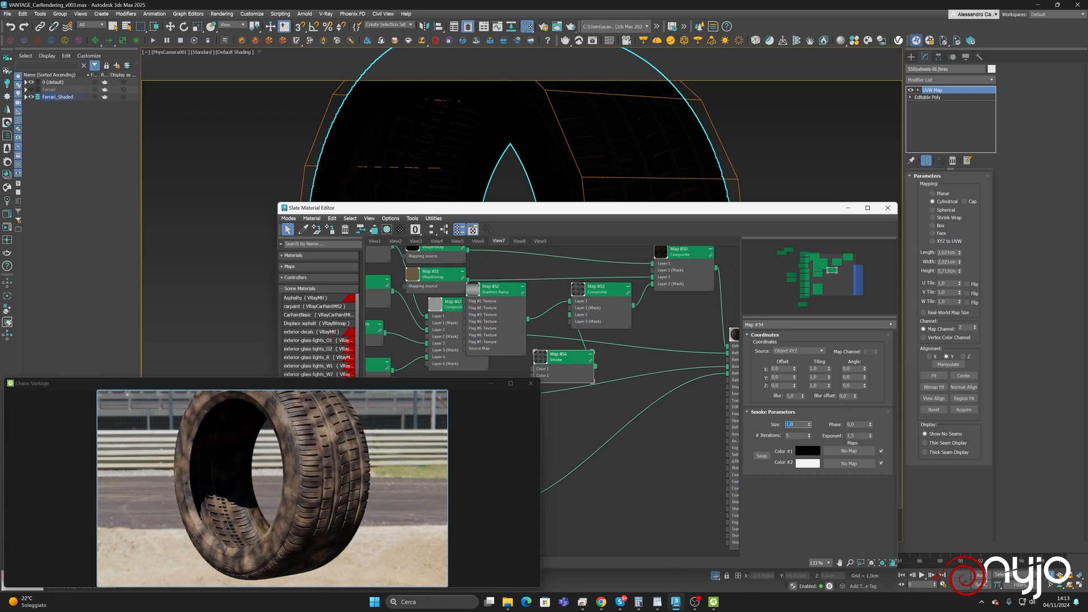
key(Return)
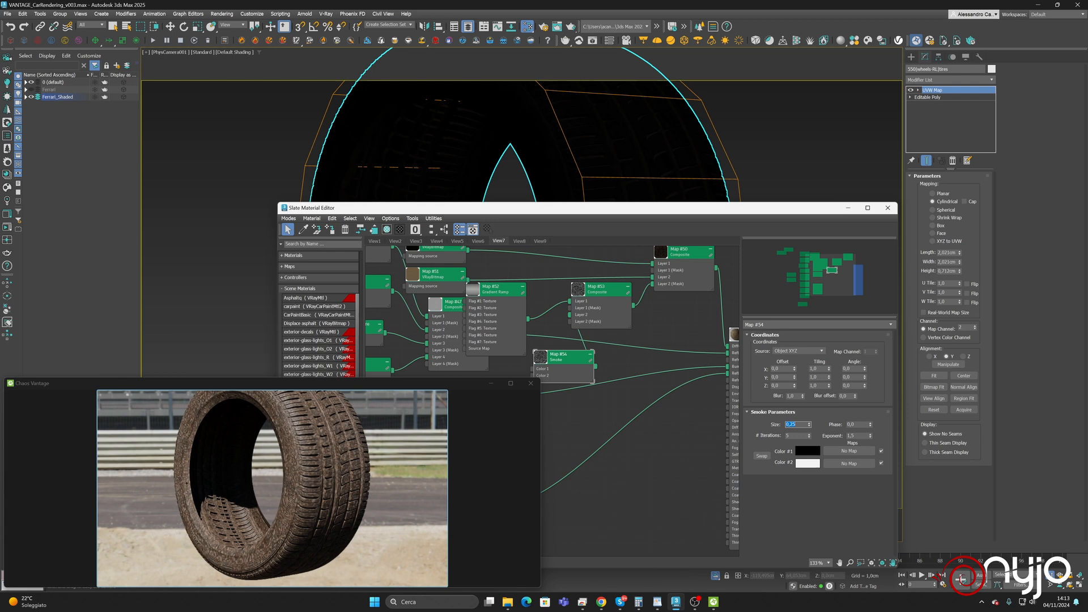
Set the blending mode of Layer 2 in the mask Composite to Multiply
click(610, 292)
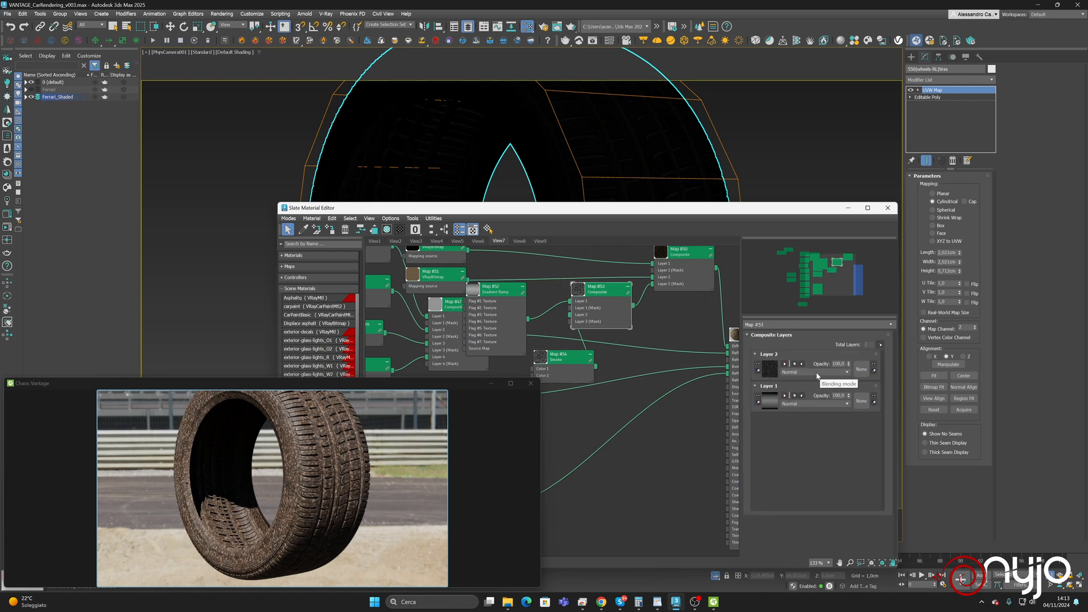
click(817, 372)
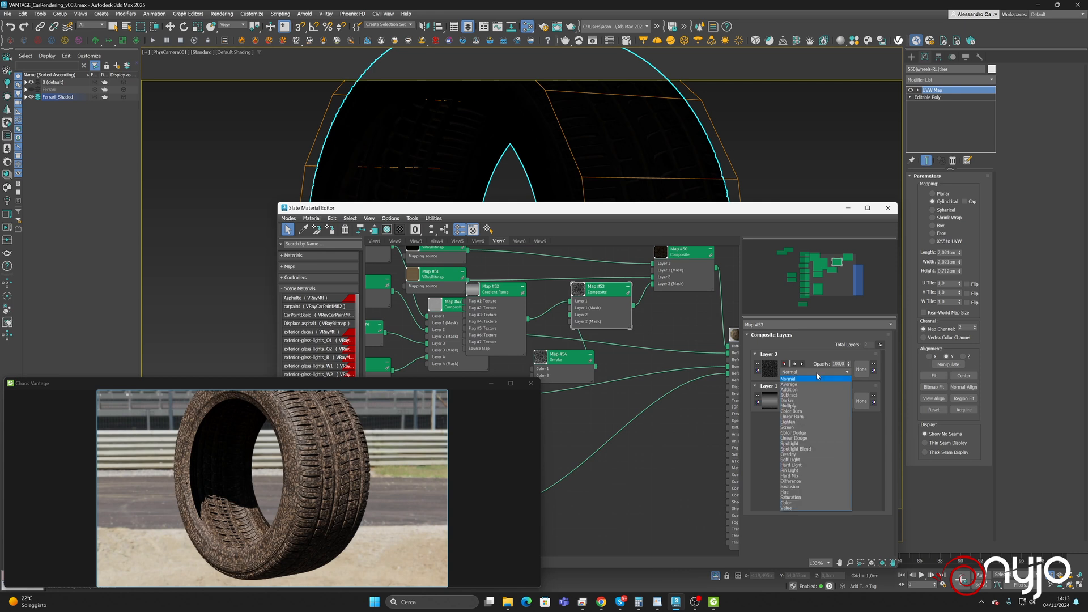
click(802, 406)
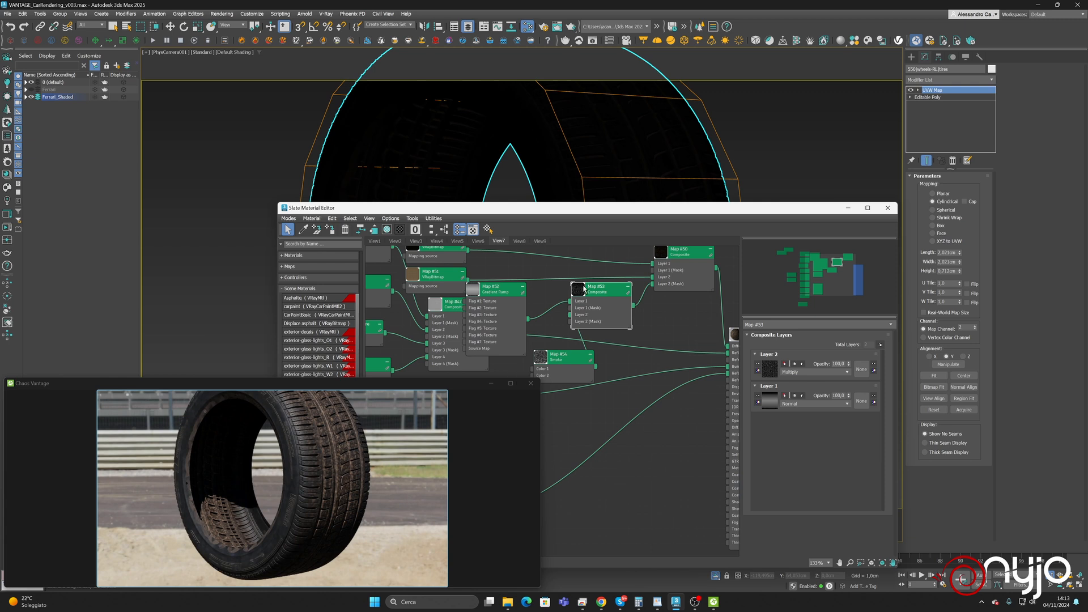
Set the Smoke map's size to 0,8 and lighten its Color #1 to a mid grey with value 132
double_click(558, 362)
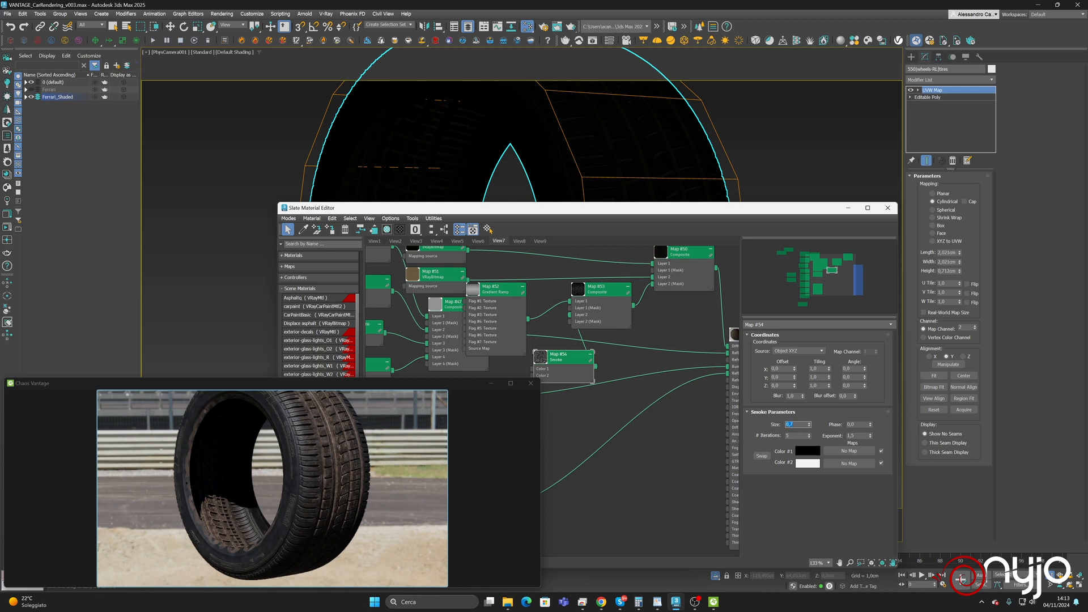
click(799, 424)
click(807, 451)
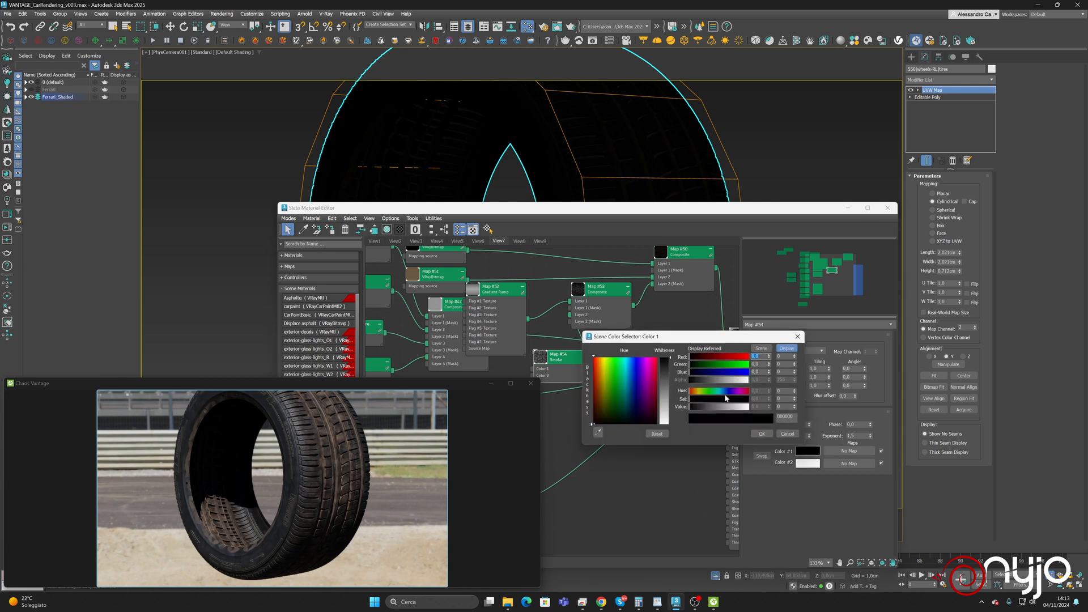
drag(719, 407, 723, 409)
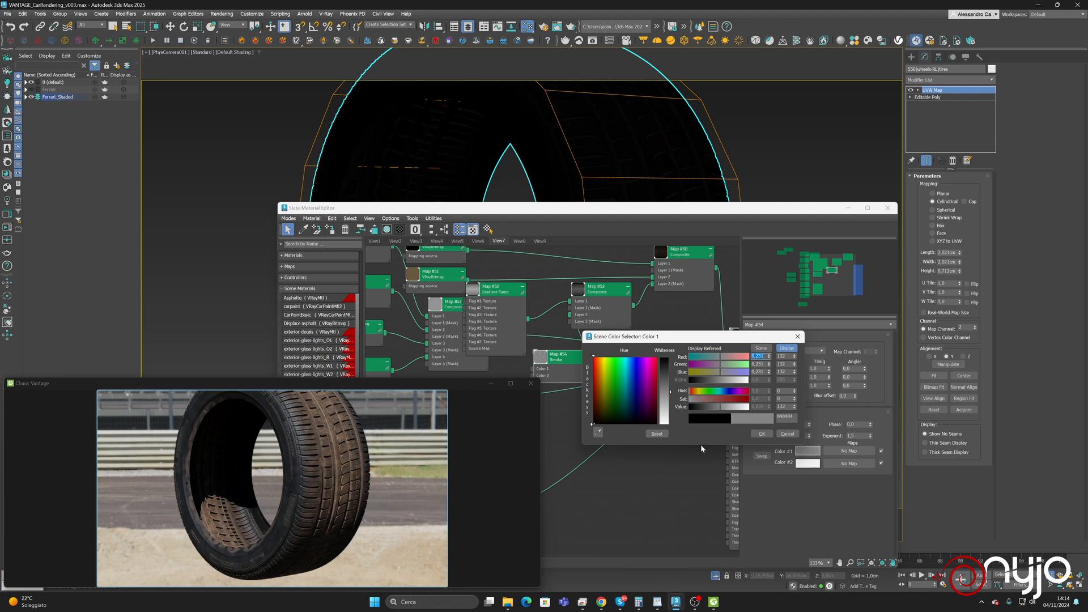
click(762, 434)
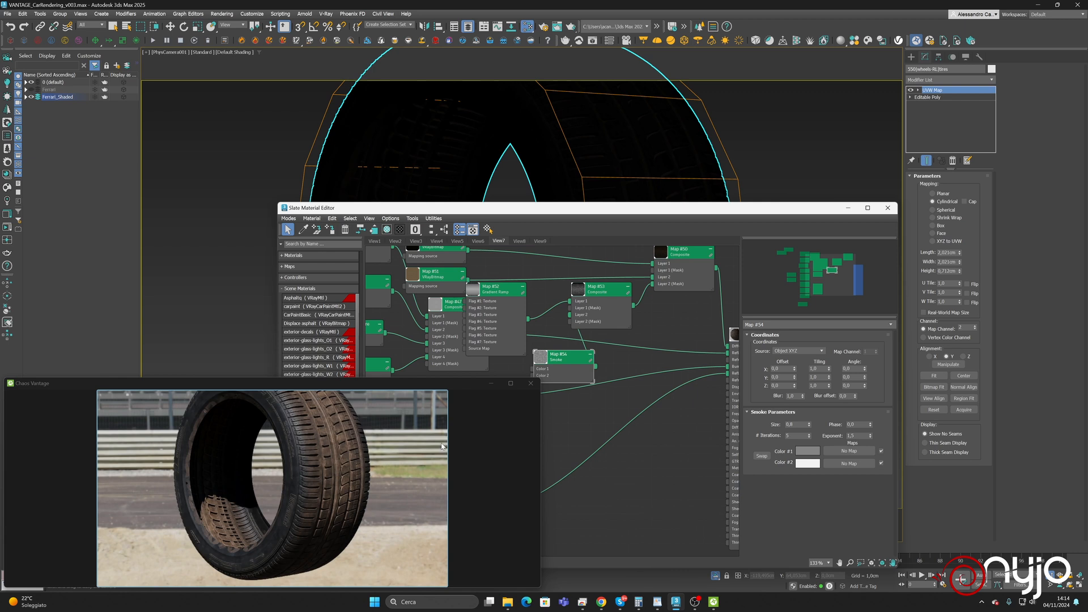
Review the diffuse Composite and Gradient Ramp settings, and add a Color Correction map between the Gradient Ramp and the mask Composite
double_click(680, 252)
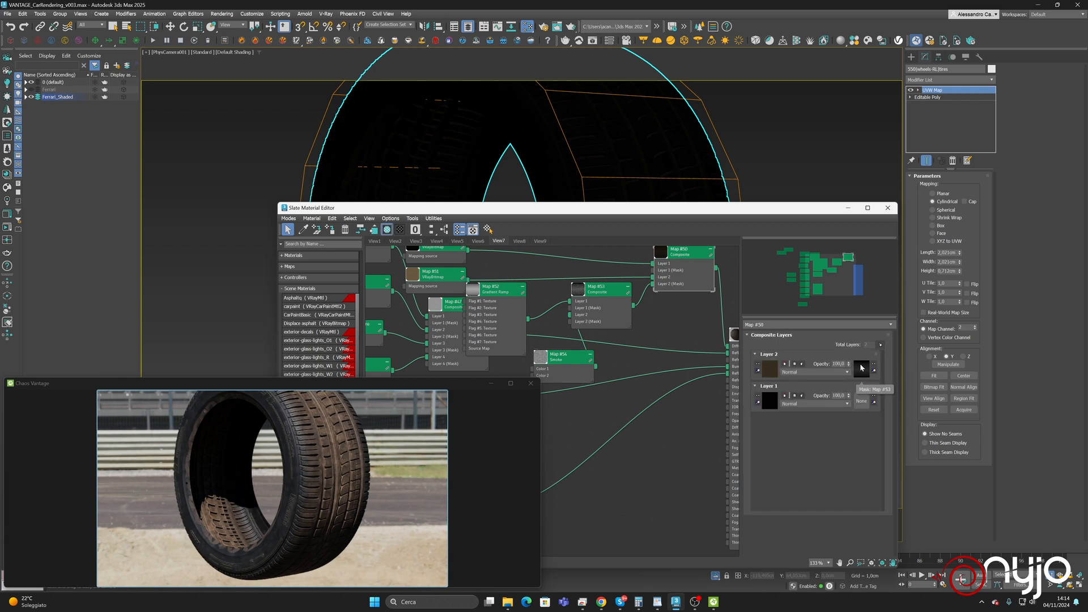
double_click(494, 289)
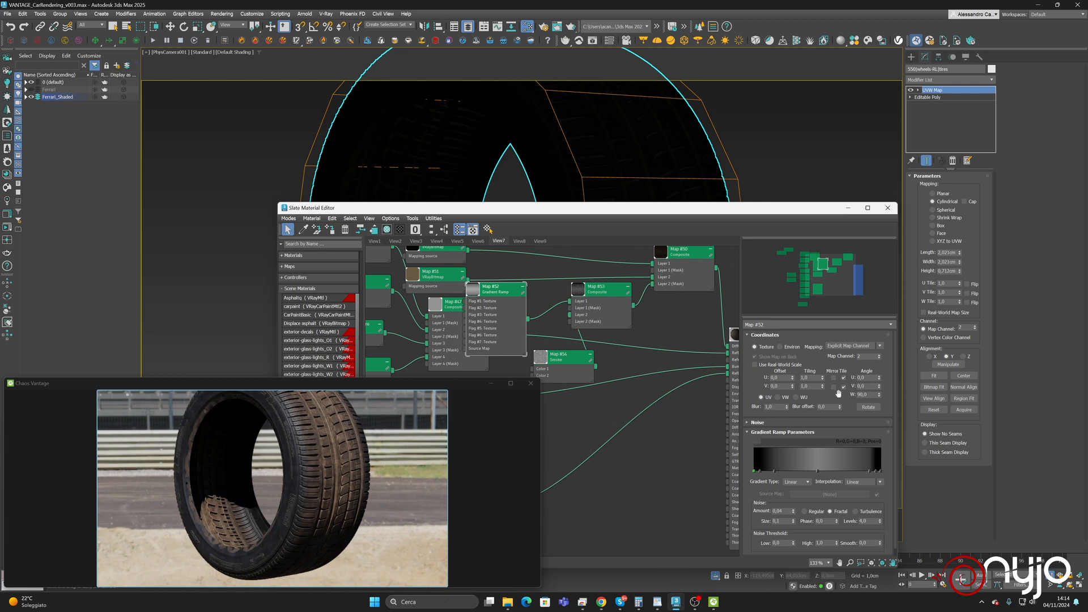
scroll(837, 394, down, 1)
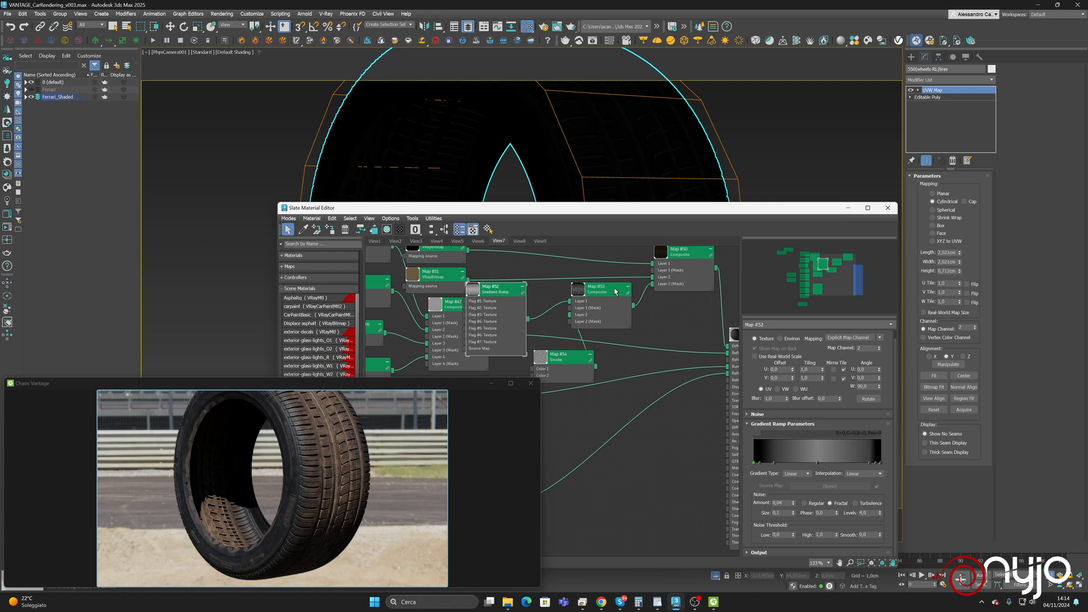
drag(617, 291, 632, 291)
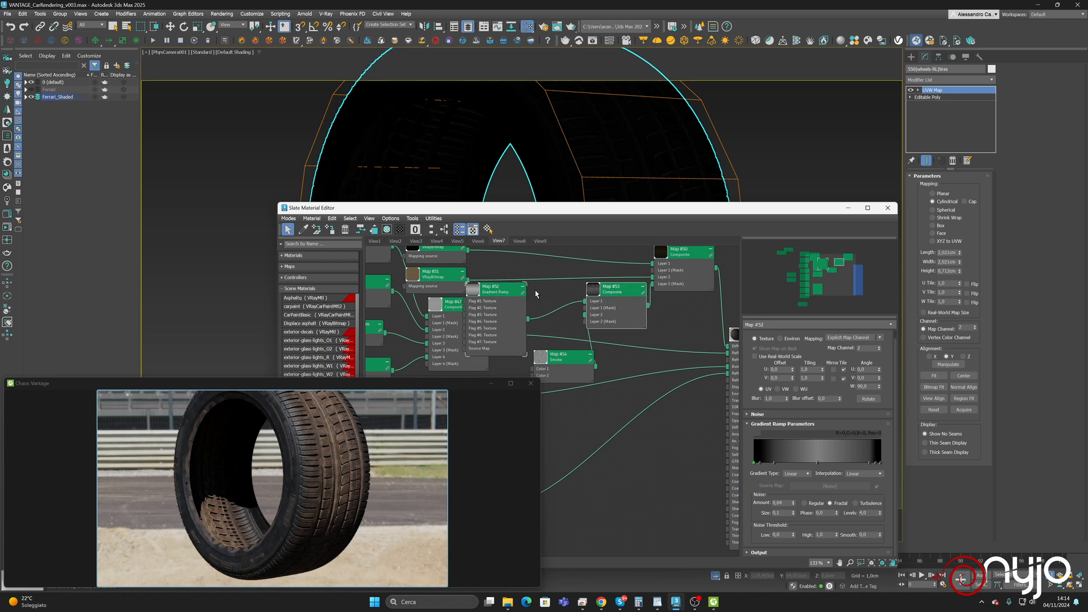
right_click(546, 291)
mouse_move(569, 306)
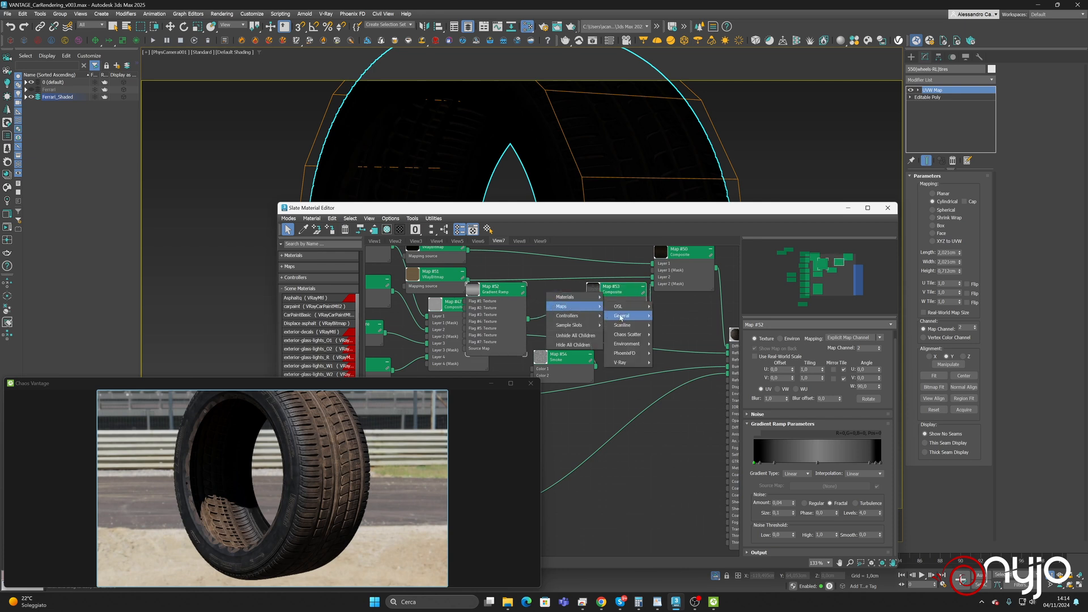
mouse_move(624, 315)
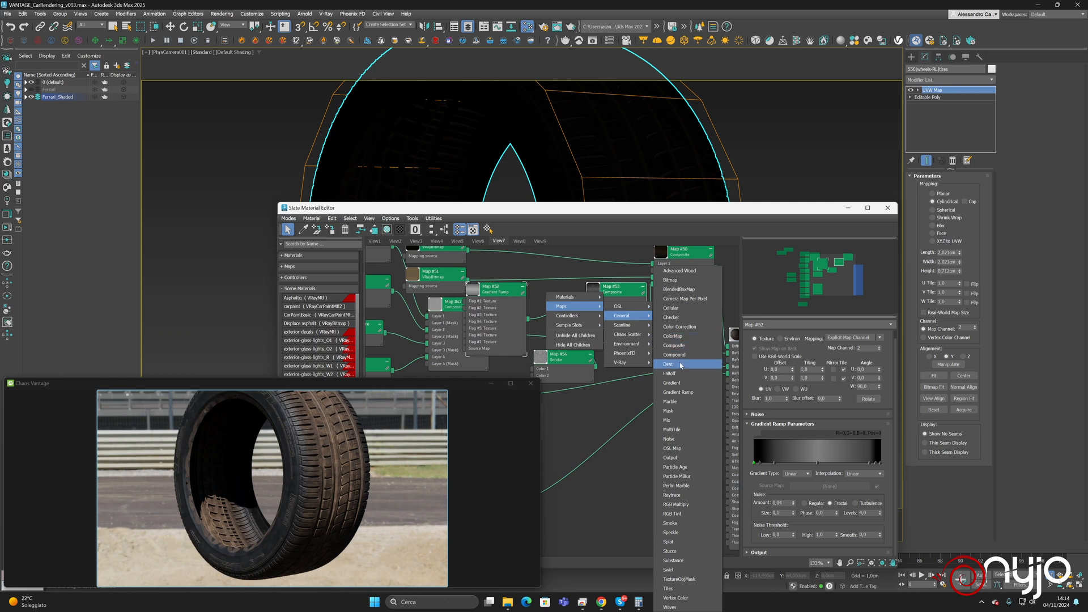
click(684, 327)
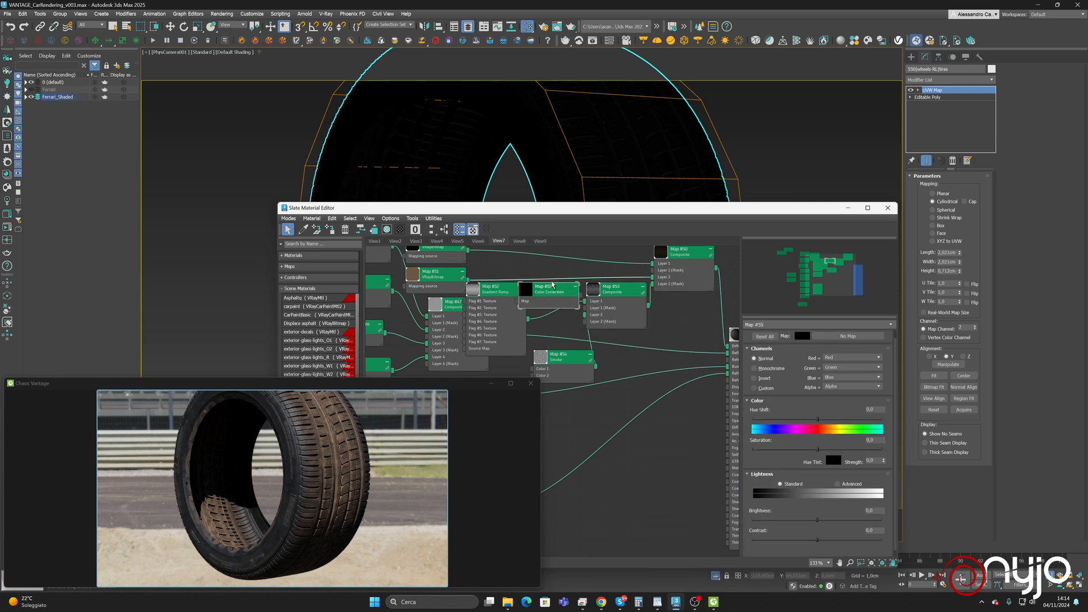
Spread out the tyre material, diffuse Composite, mask Composite and Color Correction nodes to make room for the new connection
middle_drag(633, 346, 472, 360)
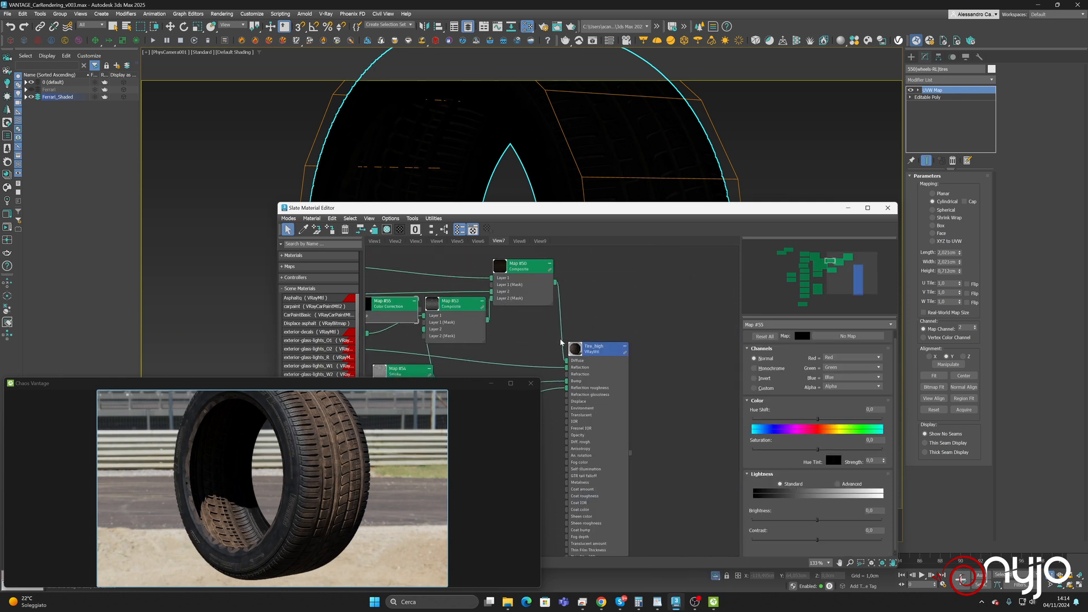
drag(603, 349, 738, 342)
drag(526, 271, 684, 281)
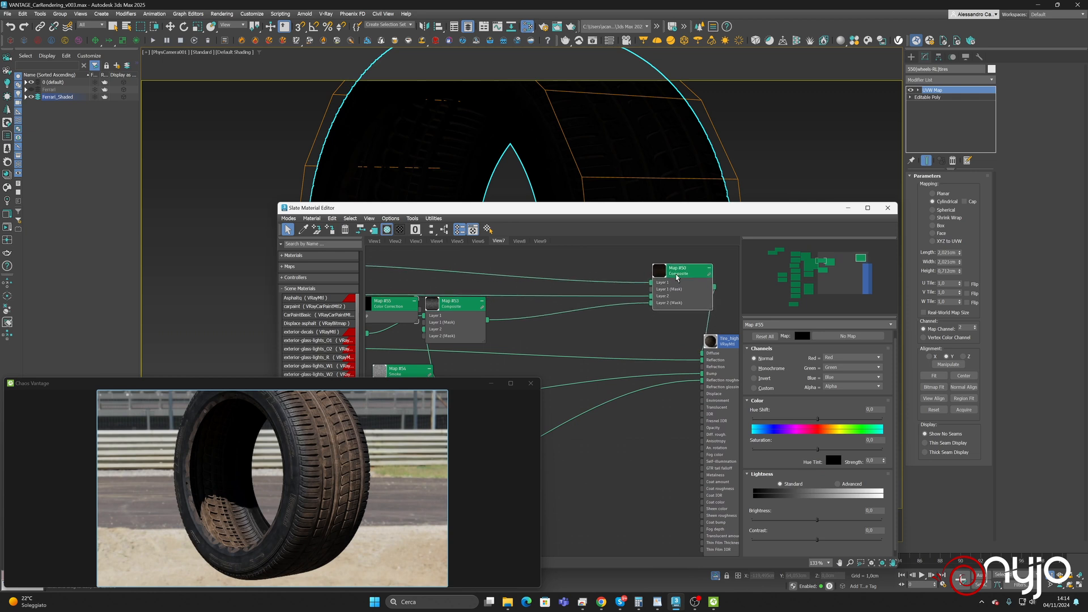
drag(450, 301, 585, 308)
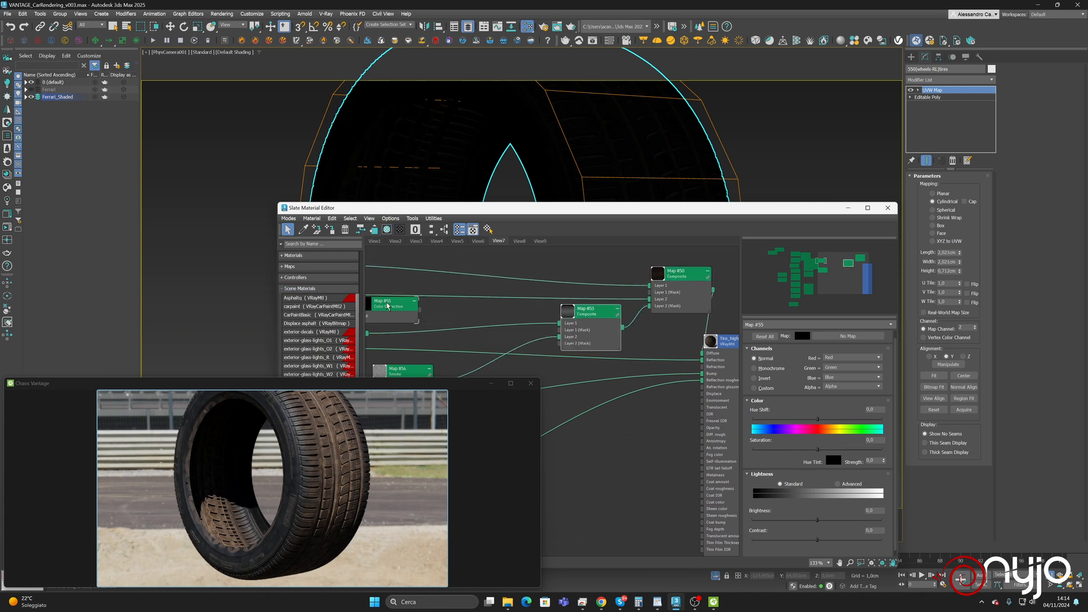
drag(397, 301, 453, 301)
Route the Gradient Ramp through the Color Correction into the mask Composite's Layer 1, with brightness about -34,7 and contrast about -12,5
middle_drag(559, 332, 645, 314)
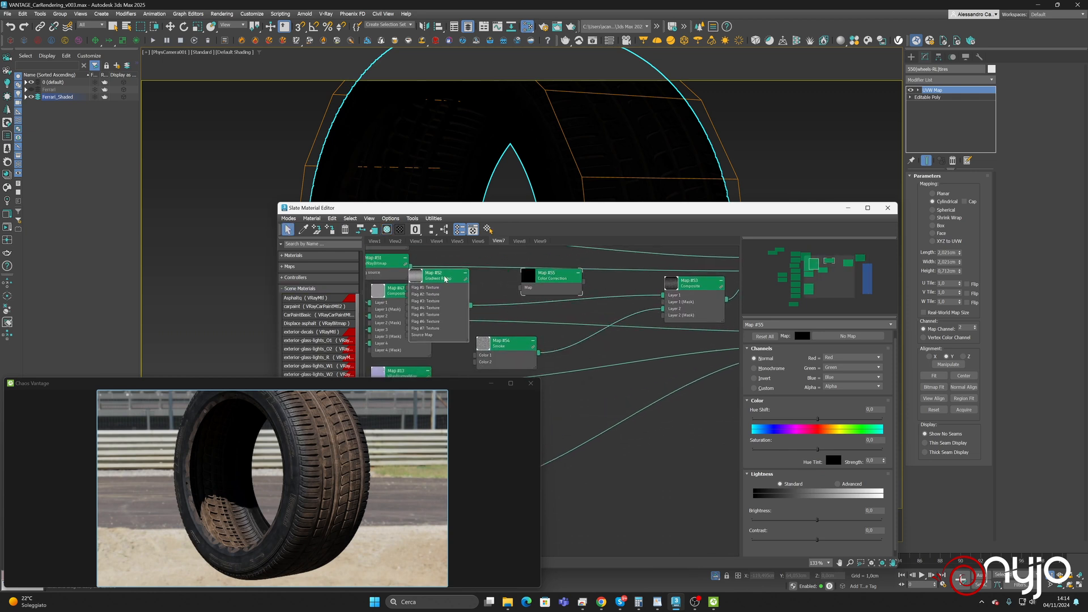
drag(455, 285, 663, 296)
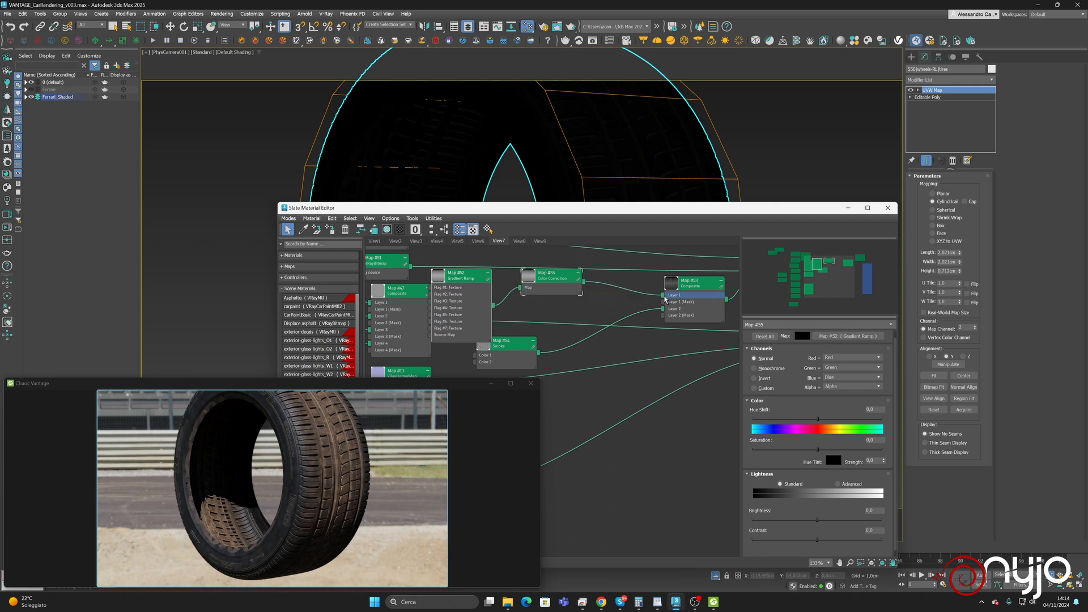
drag(552, 273, 560, 280)
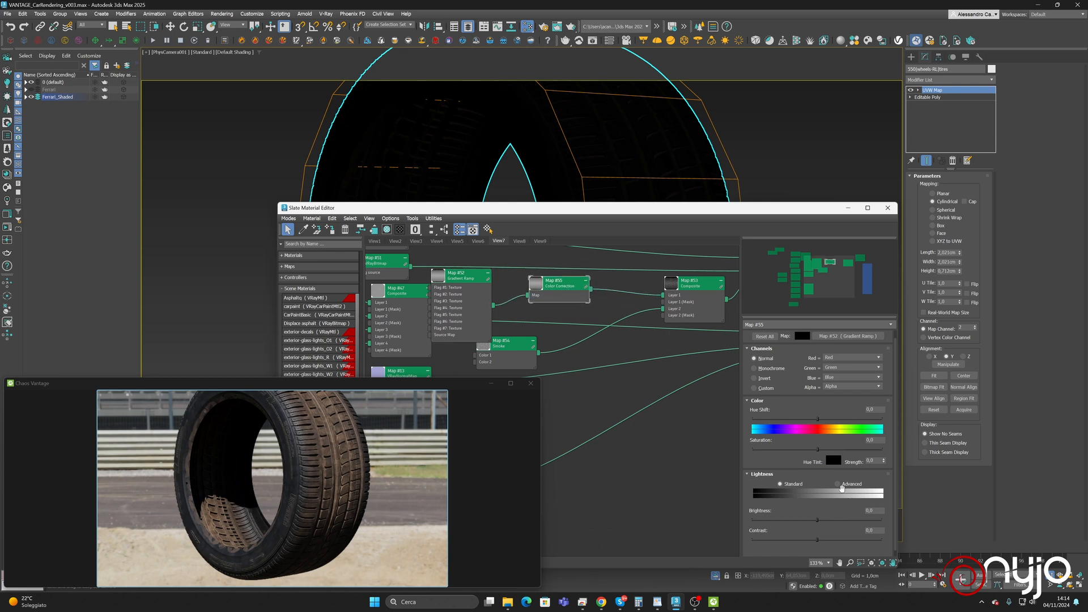
drag(817, 520, 813, 542)
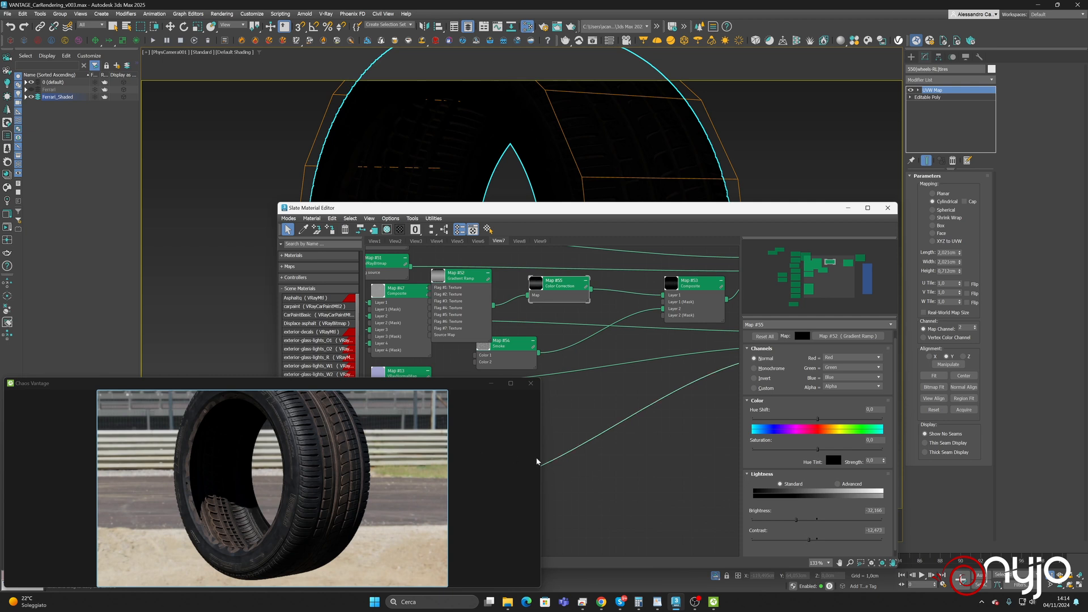
drag(796, 521, 794, 519)
Flatten the Gradient Ramp's centre by pasting the middle flag's grey onto the inner flags near both ends and deleting the middle flag
double_click(469, 283)
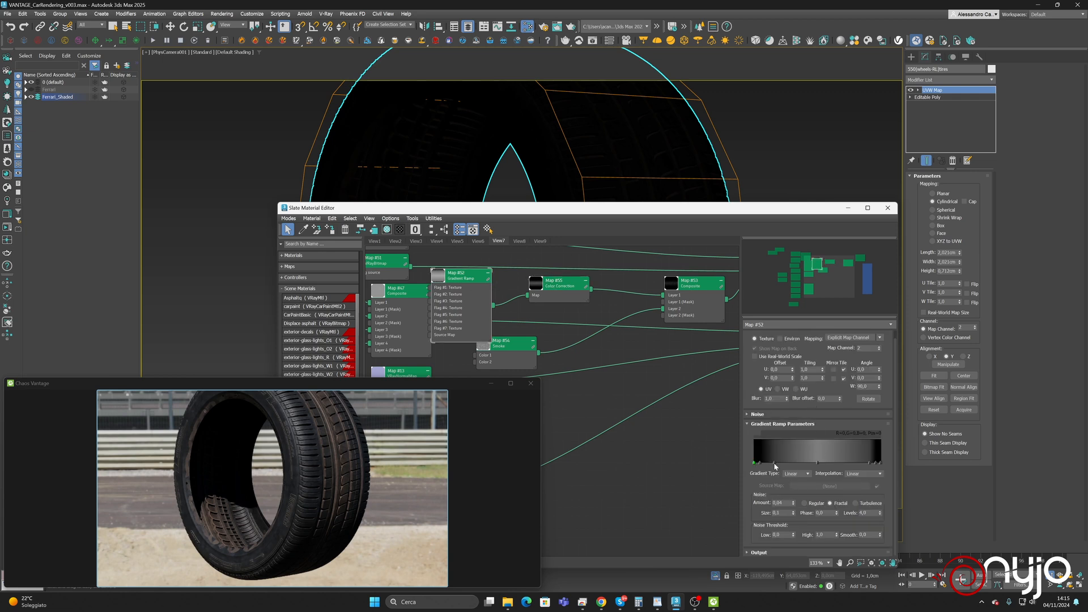
drag(775, 466, 769, 465)
right_click(818, 464)
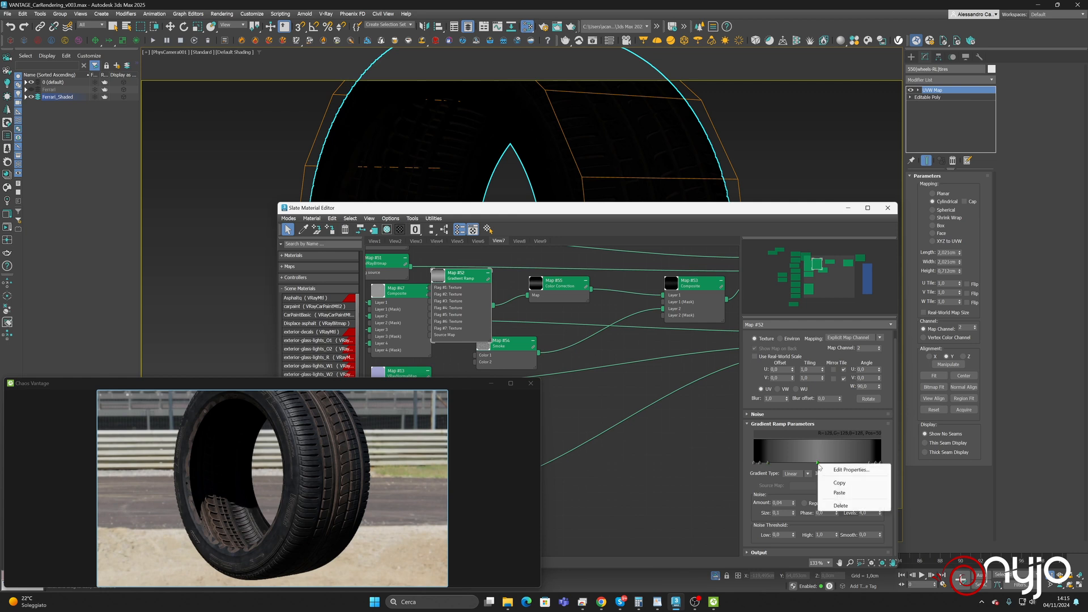
click(838, 480)
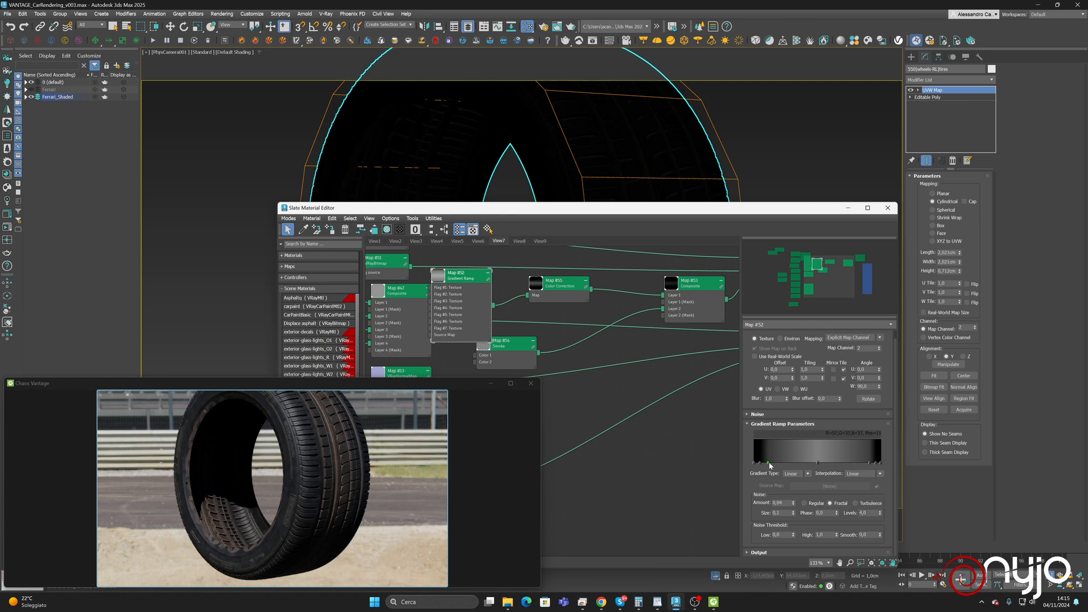
right_click(769, 465)
click(788, 492)
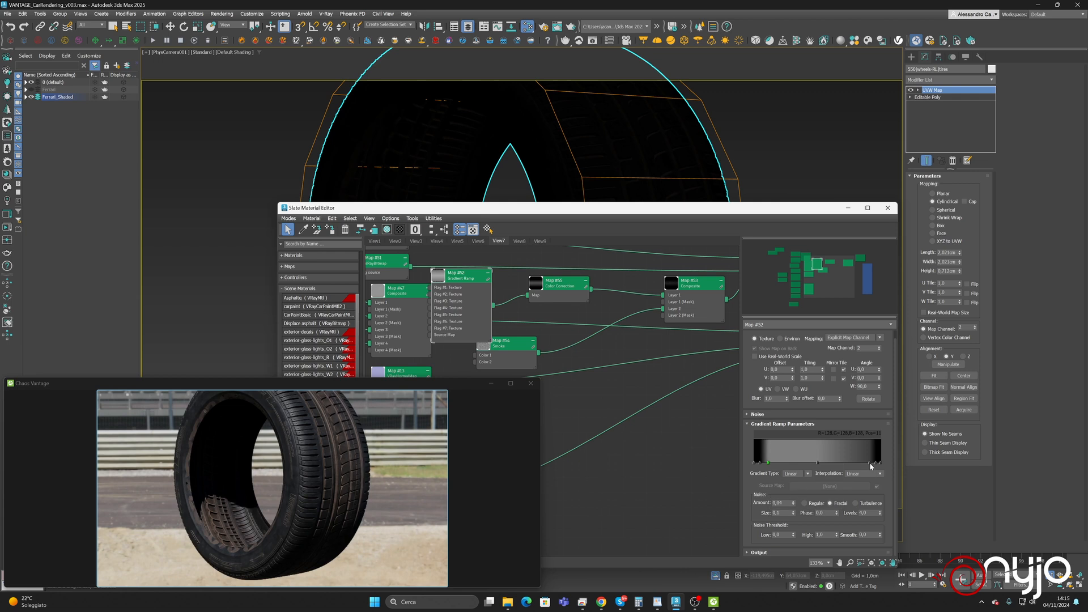
right_click(871, 464)
click(885, 493)
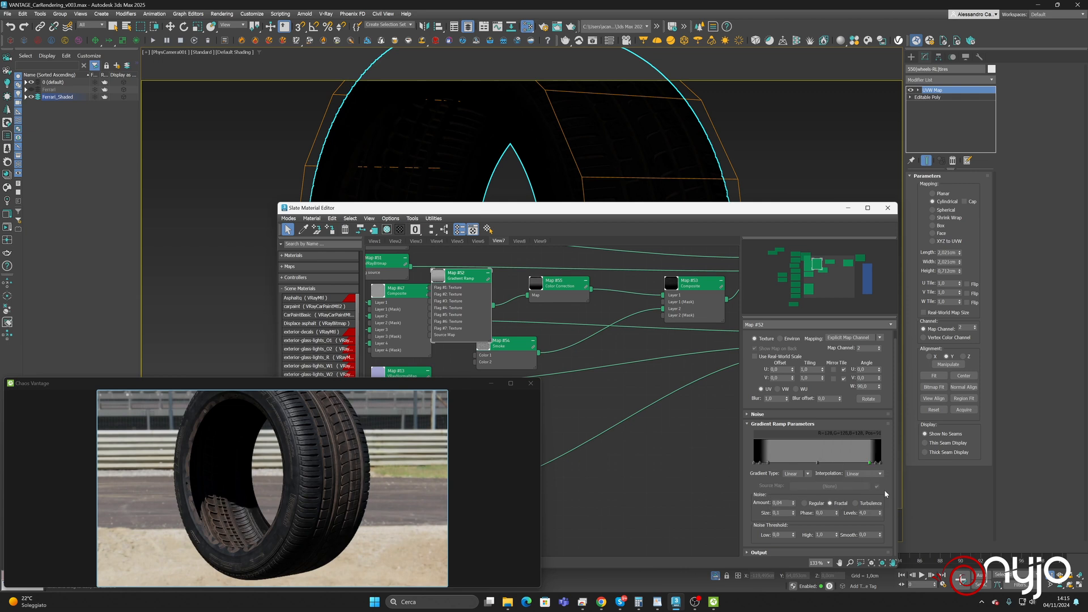
right_click(817, 465)
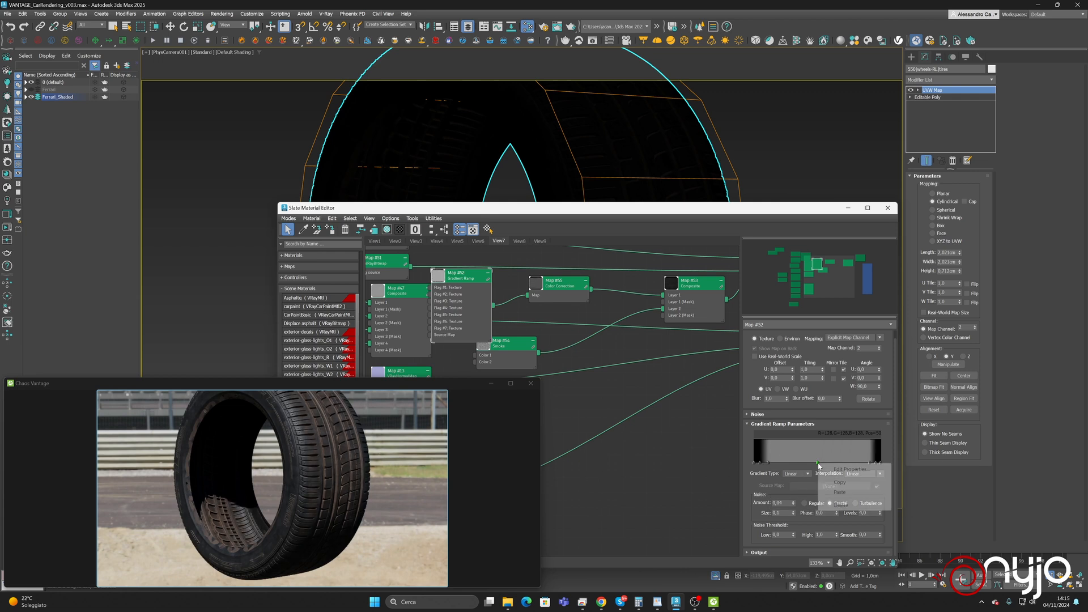
click(850, 502)
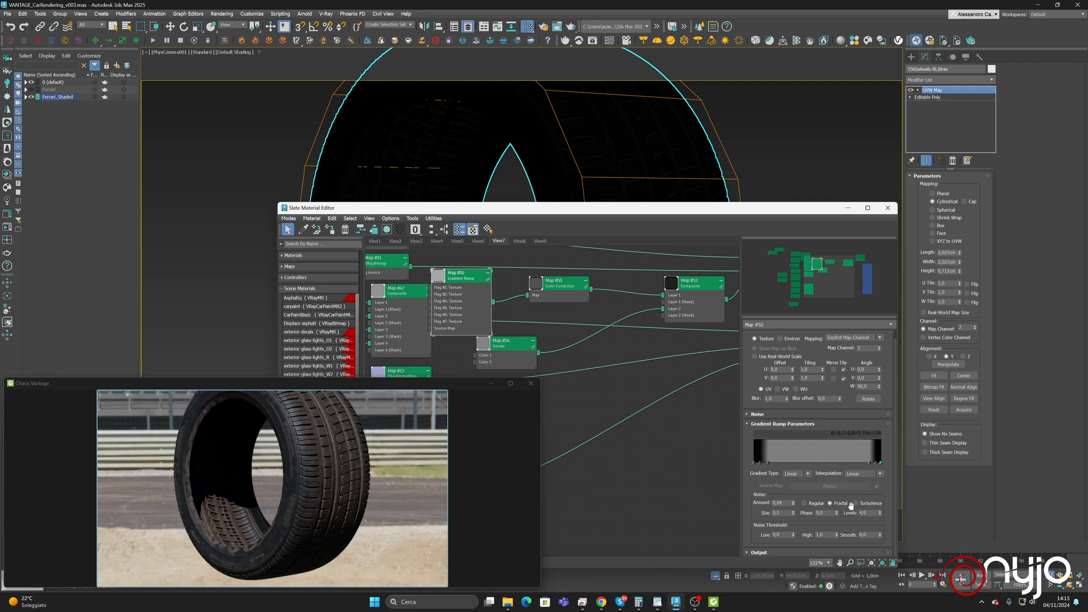
Lower the Color Correction's brightness to about -38,7 and end the tyre's isolation to show the whole car
double_click(558, 281)
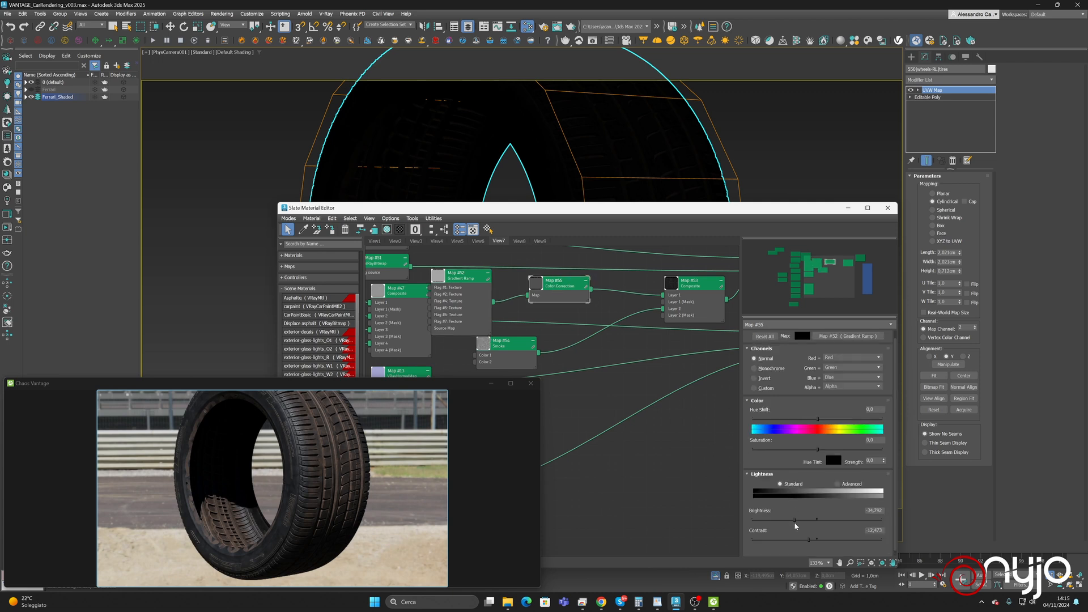
drag(794, 521, 792, 521)
click(715, 576)
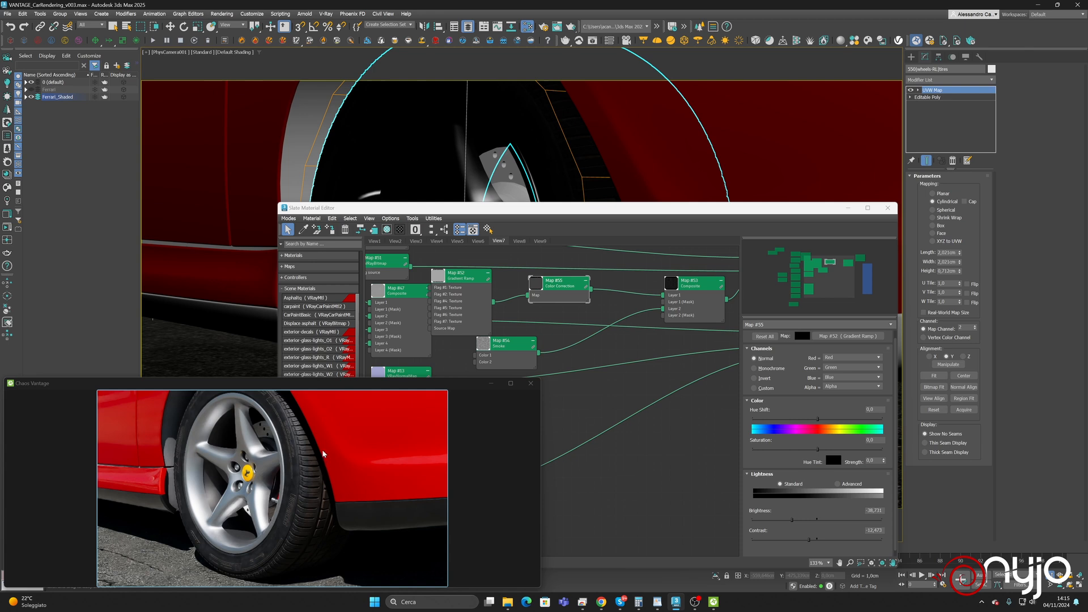
Fine-tune the Color Correction's brightness against the whole car, trying about -26 before lowering it again
click(543, 283)
drag(800, 522, 800, 522)
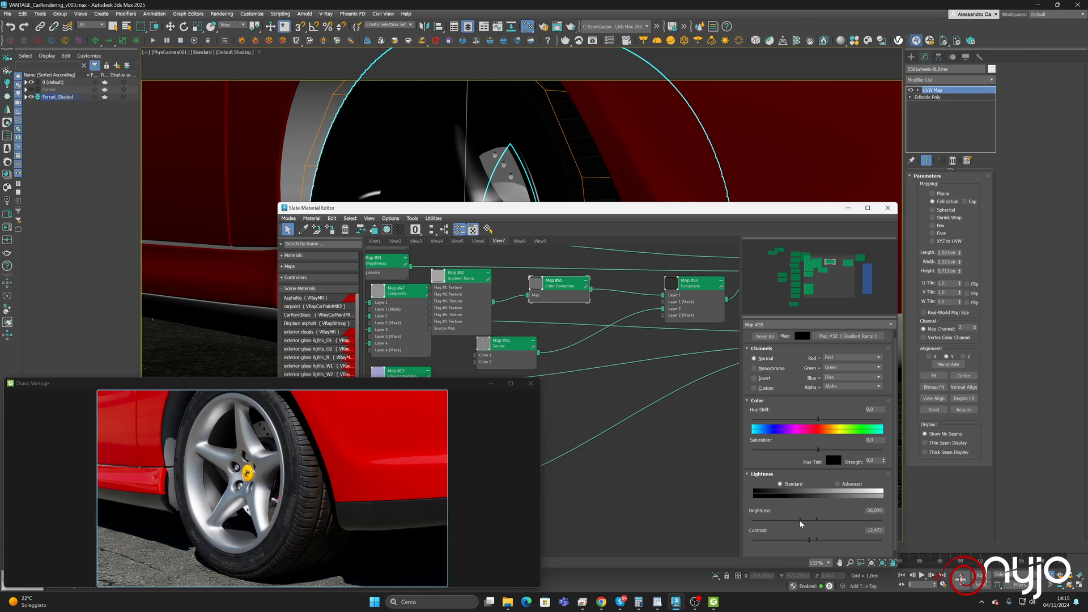
drag(797, 520, 793, 523)
Add a second Color Correction map and feed it with the Coast Sand bitmap
middle_drag(376, 264, 455, 274)
click(598, 285)
drag(394, 286, 478, 277)
right_click(536, 293)
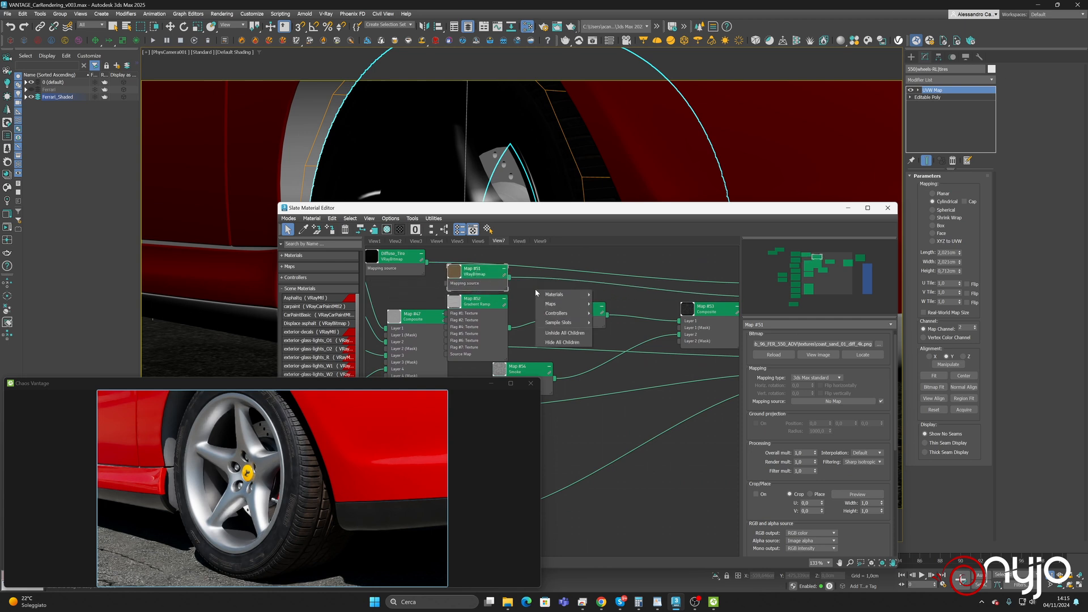
mouse_move(550, 303)
mouse_move(611, 313)
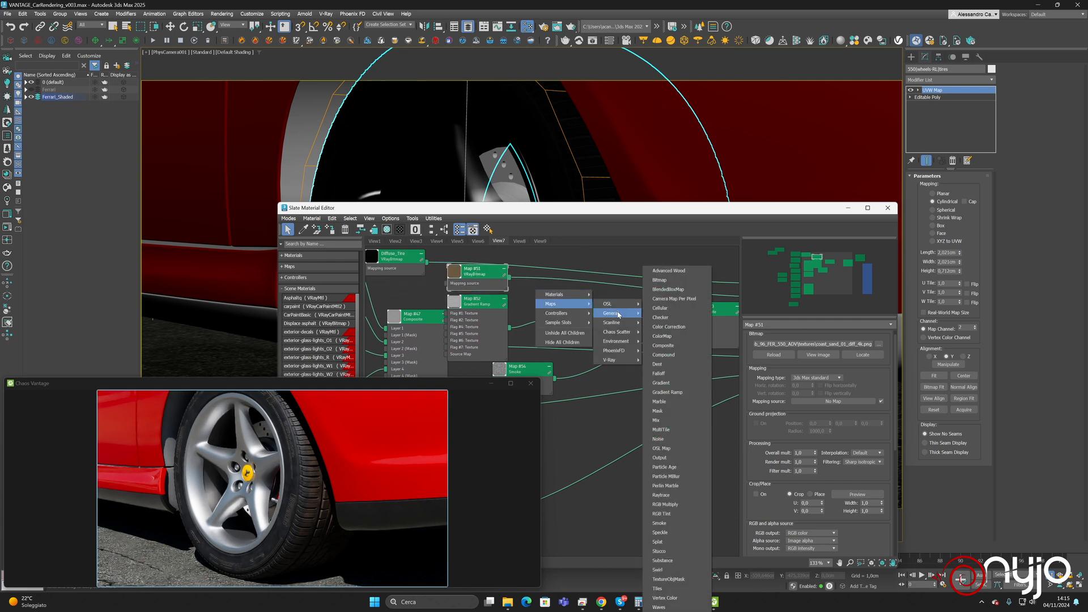
click(671, 326)
drag(546, 296, 605, 271)
drag(509, 278, 575, 261)
Connect the sand's Color Correction to Layer 2 of the diffuse Composite and reduce its saturation
middle_drag(655, 258, 543, 279)
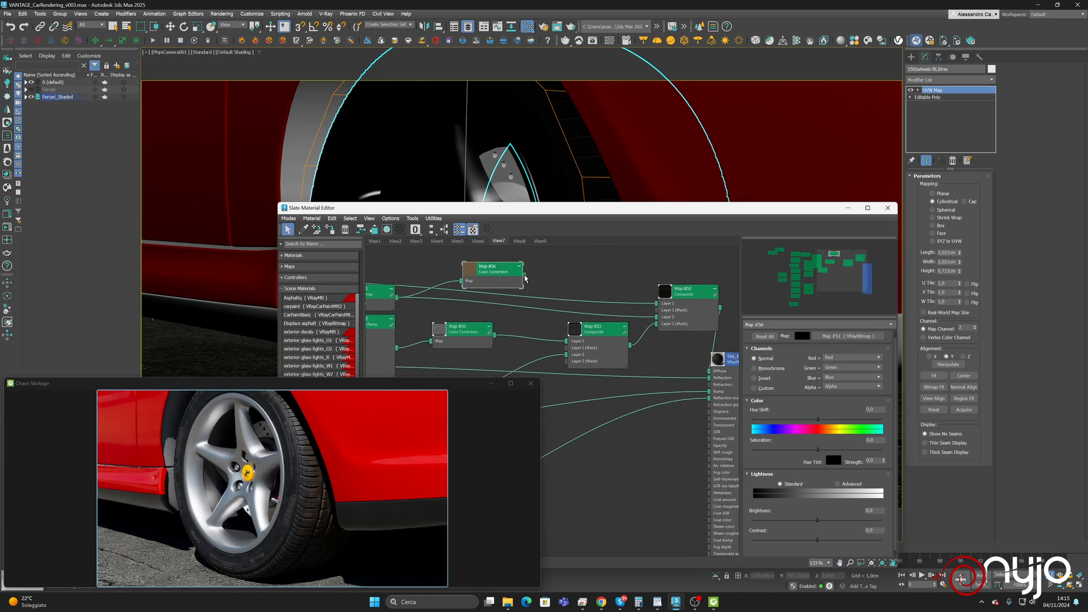
drag(543, 283, 656, 317)
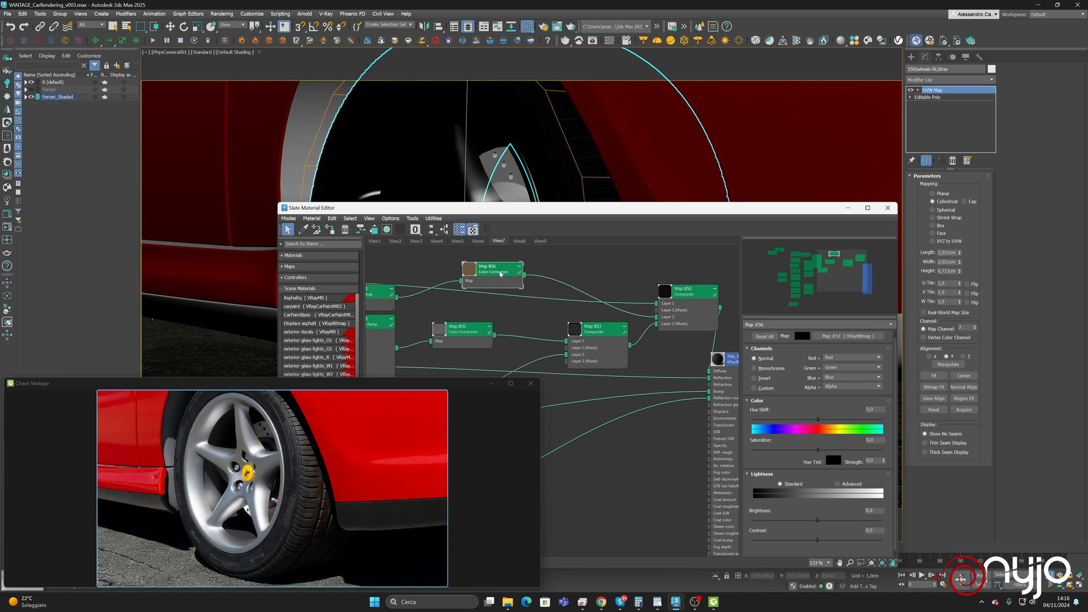
drag(816, 453, 790, 454)
Raise the brightness of the Gradient Ramp's Color Correction to about -25,2
double_click(471, 335)
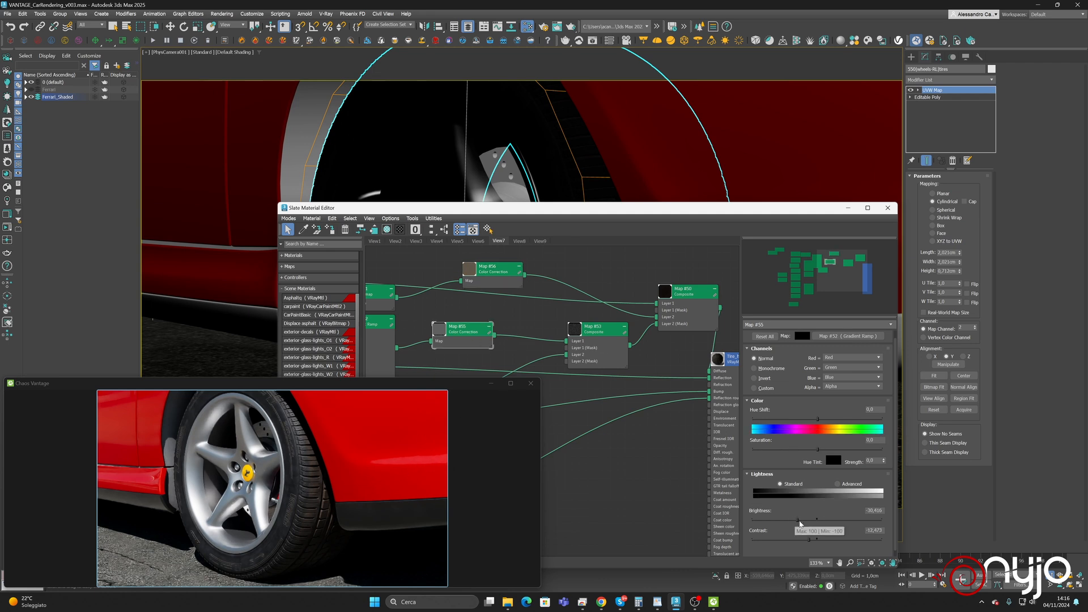
drag(797, 520, 800, 520)
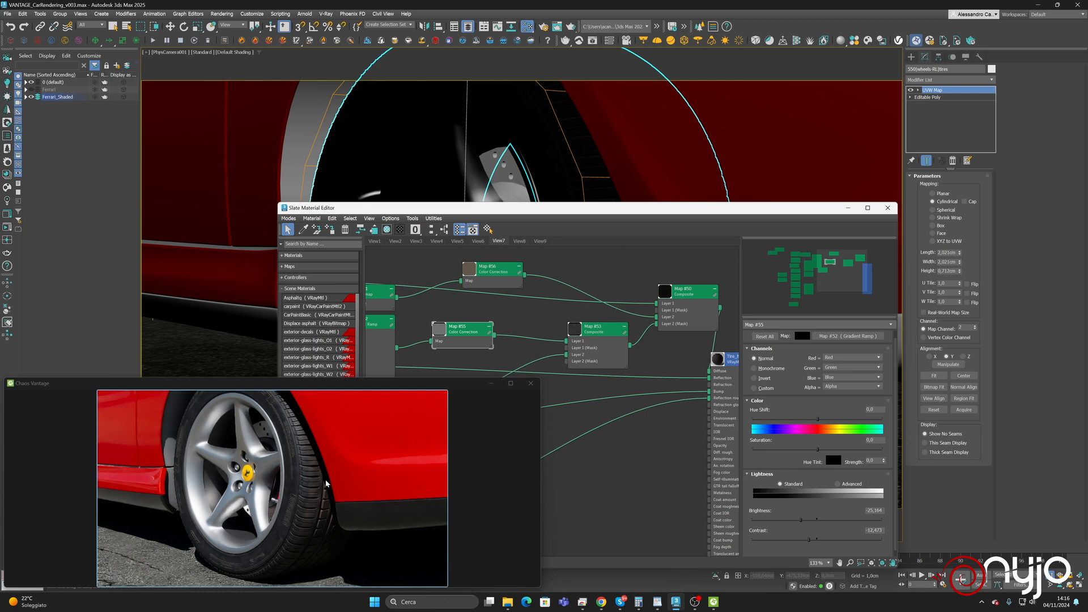
scroll(576, 117, down, 3)
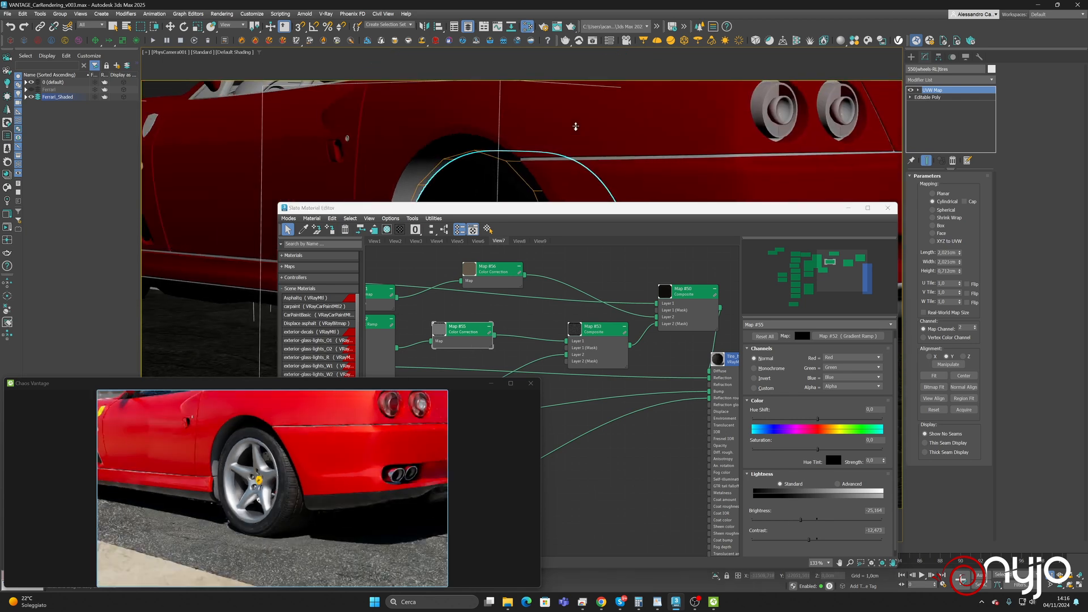
Copy the rear-left tyre's UVW Map modifier and select the front-left tyre
middle_drag(574, 140, 587, 120)
middle_drag(520, 130, 563, 130)
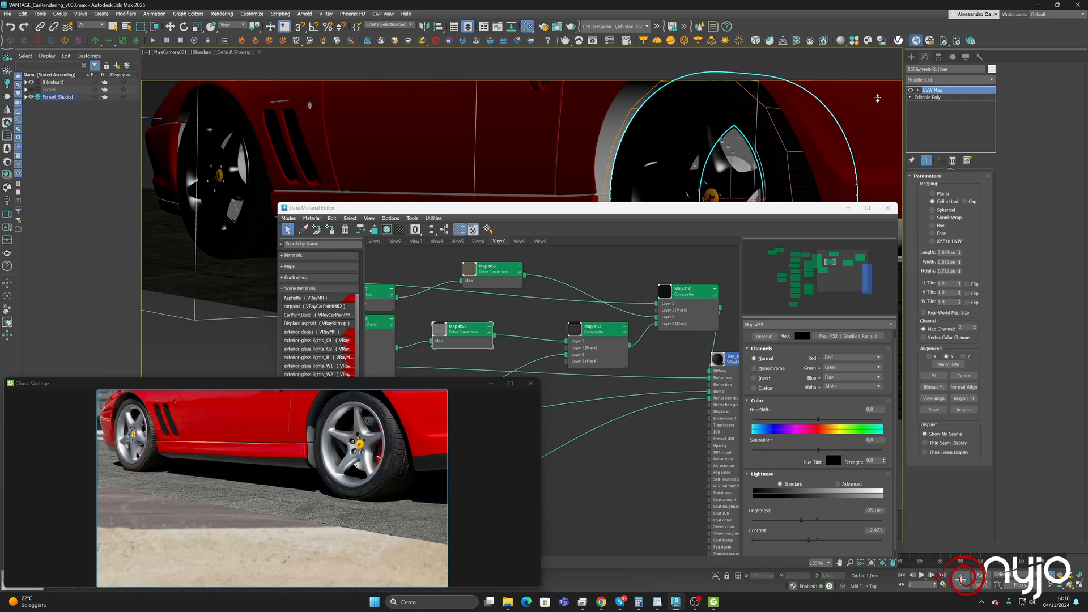
right_click(935, 90)
click(956, 128)
click(115, 27)
click(264, 209)
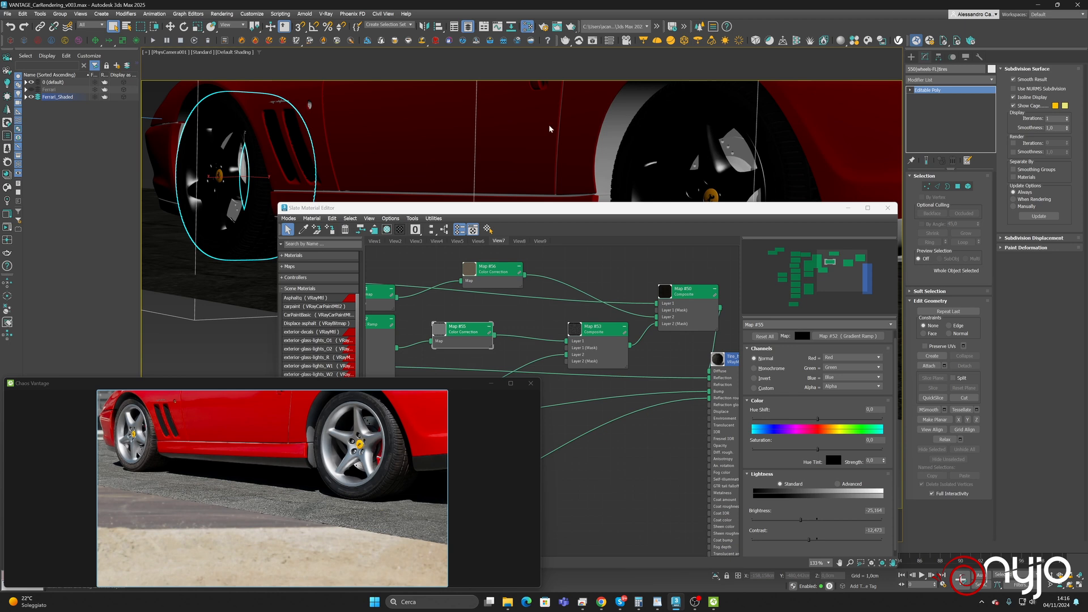
Switch the viewport from the physical camera to Perspective and frame the front-left tyre
middle_drag(493, 128, 623, 174)
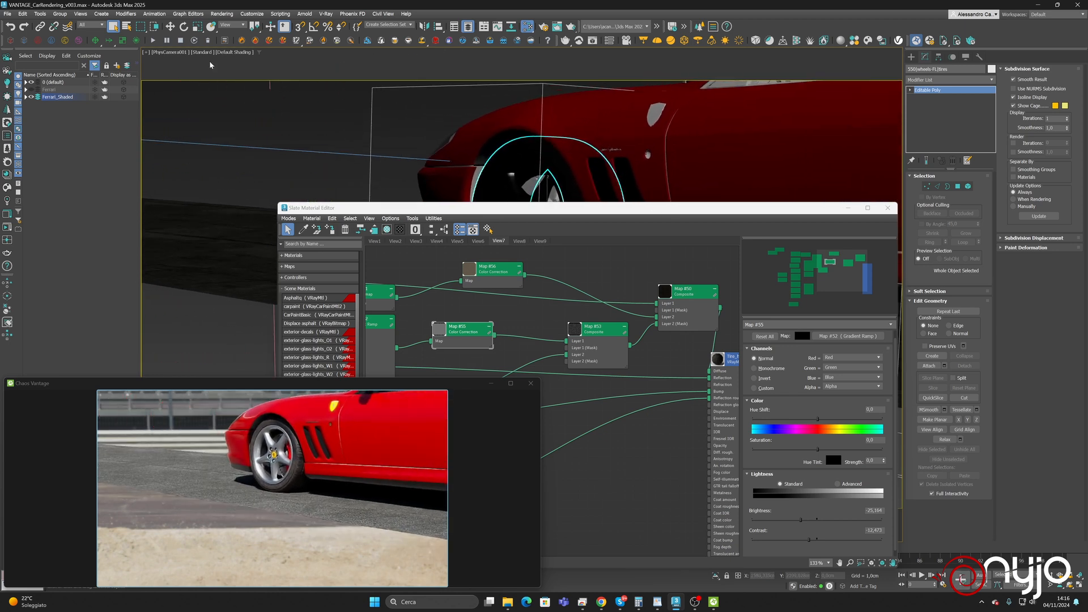
click(177, 71)
click(170, 53)
click(175, 80)
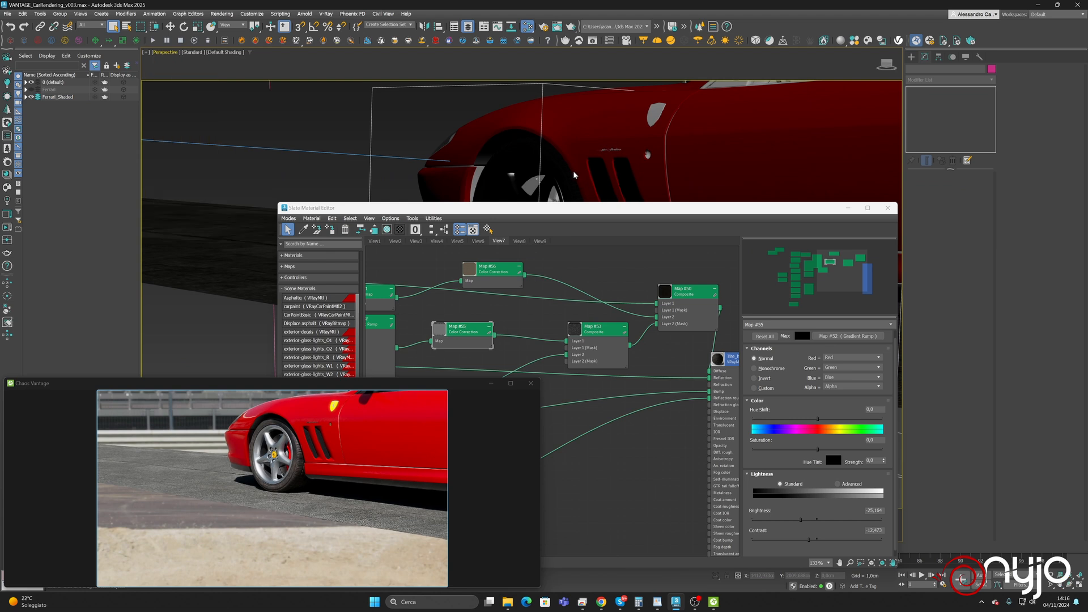
click(574, 175)
key(z)
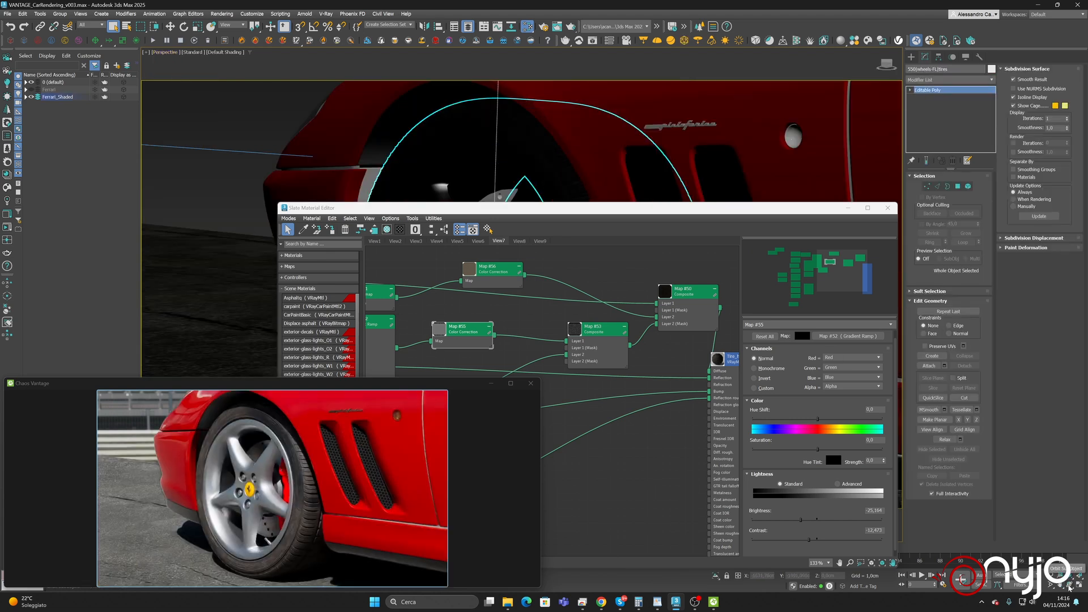
Paste the copied UVW Map modifier onto the front-left tyre
scroll(542, 163, up, 3)
alt+middle_drag(541, 163, 530, 152)
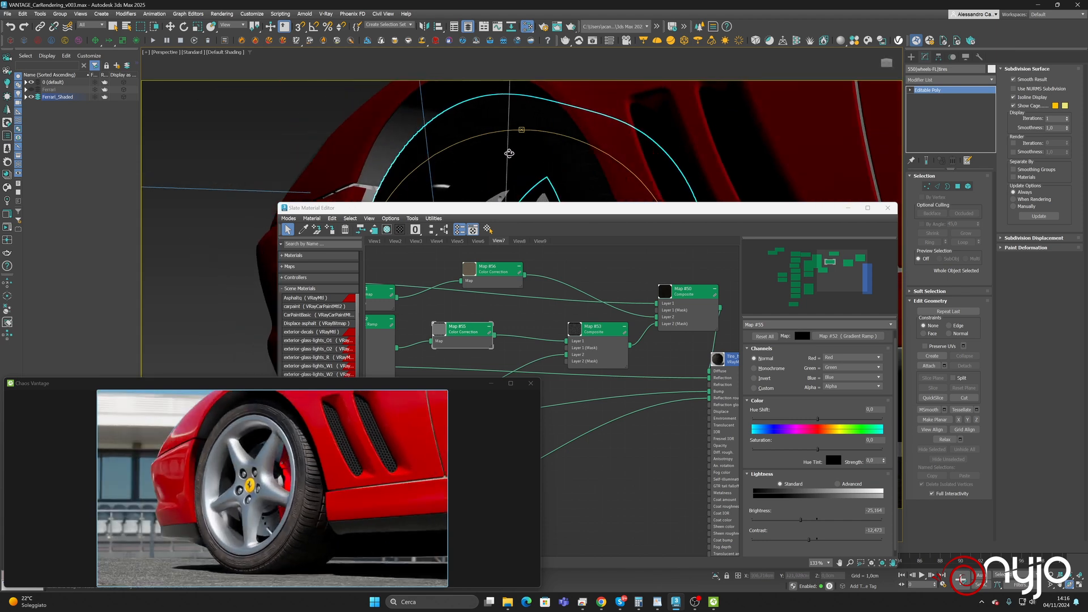
right_click(921, 90)
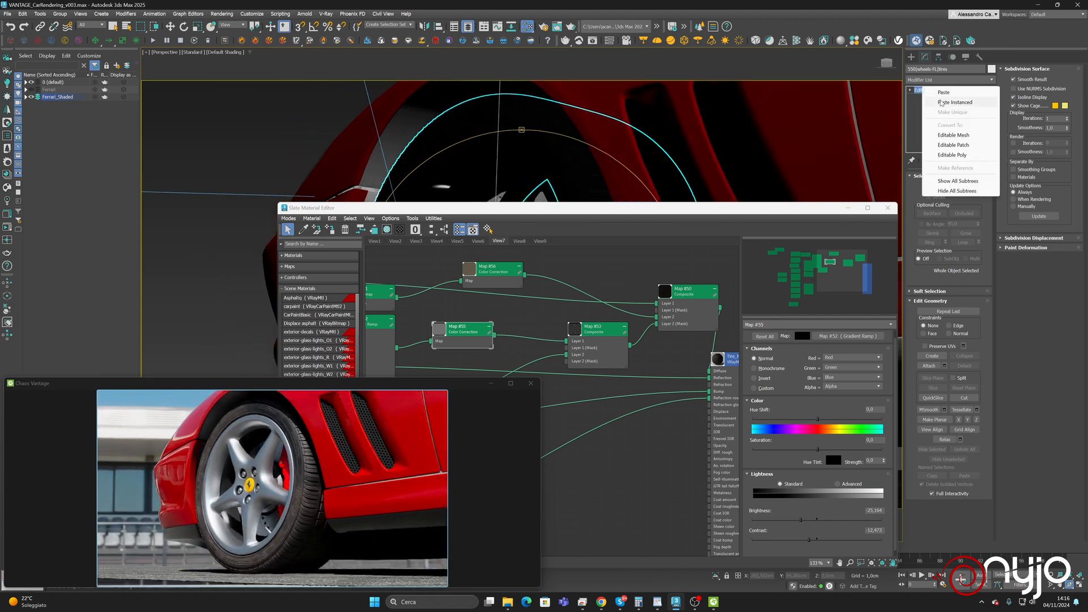
click(943, 91)
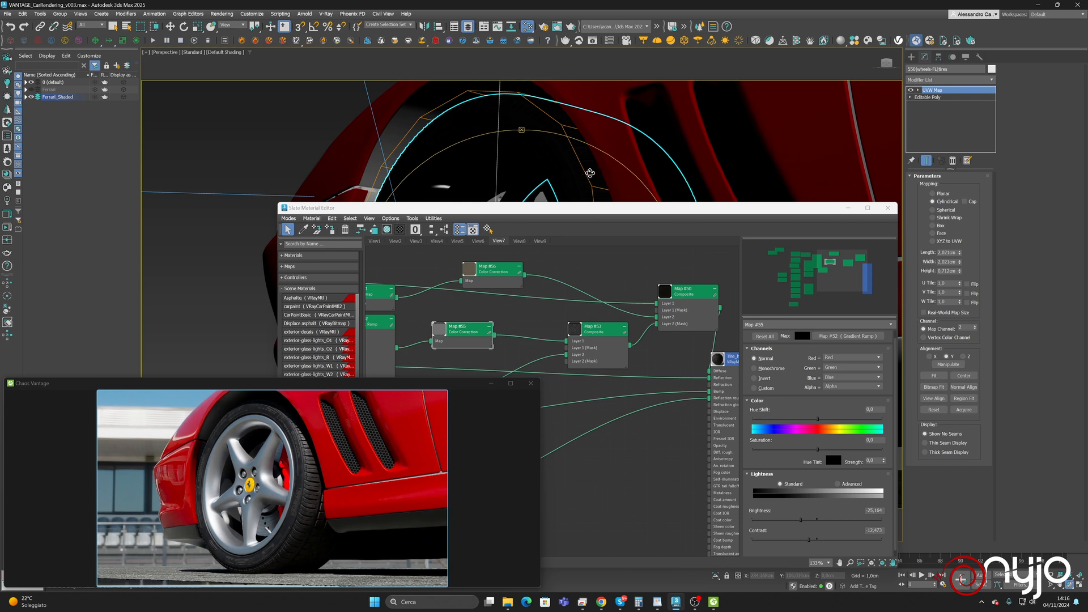
Select the front-right tyre on the car's other side and paste the UVW Map modifier onto it
alt+middle_drag(521, 191, 705, 133)
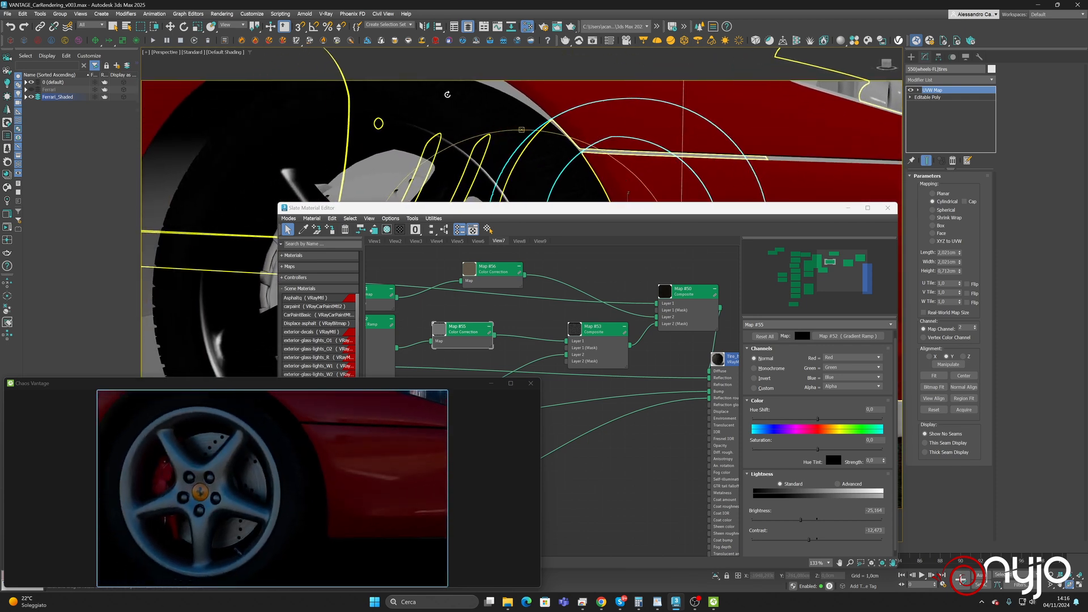
click(113, 26)
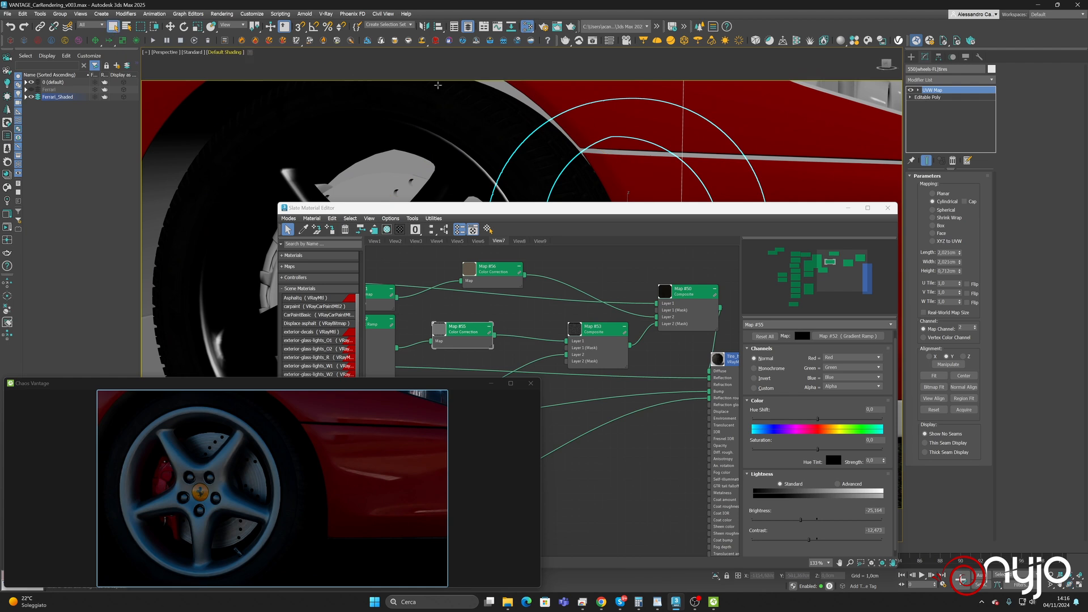
click(317, 114)
right_click(938, 95)
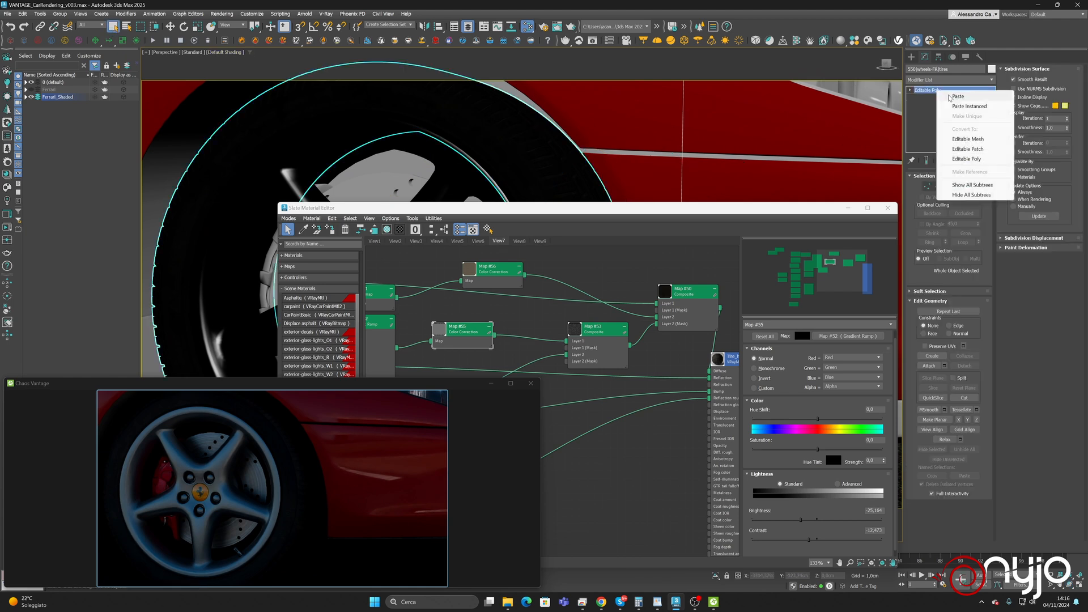
click(950, 97)
Select the rear-right tyre and paste the UVW Map modifier onto it
scroll(445, 147, down, 2)
middle_drag(445, 147, 635, 147)
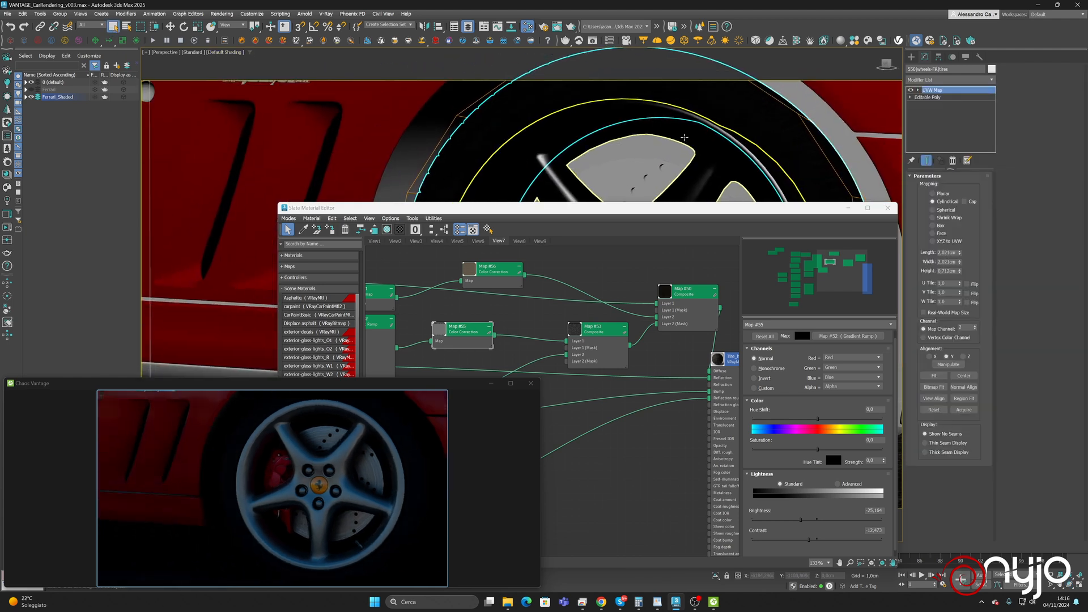
middle_drag(352, 145, 609, 147)
middle_drag(207, 143, 618, 159)
scroll(387, 165, down, 8)
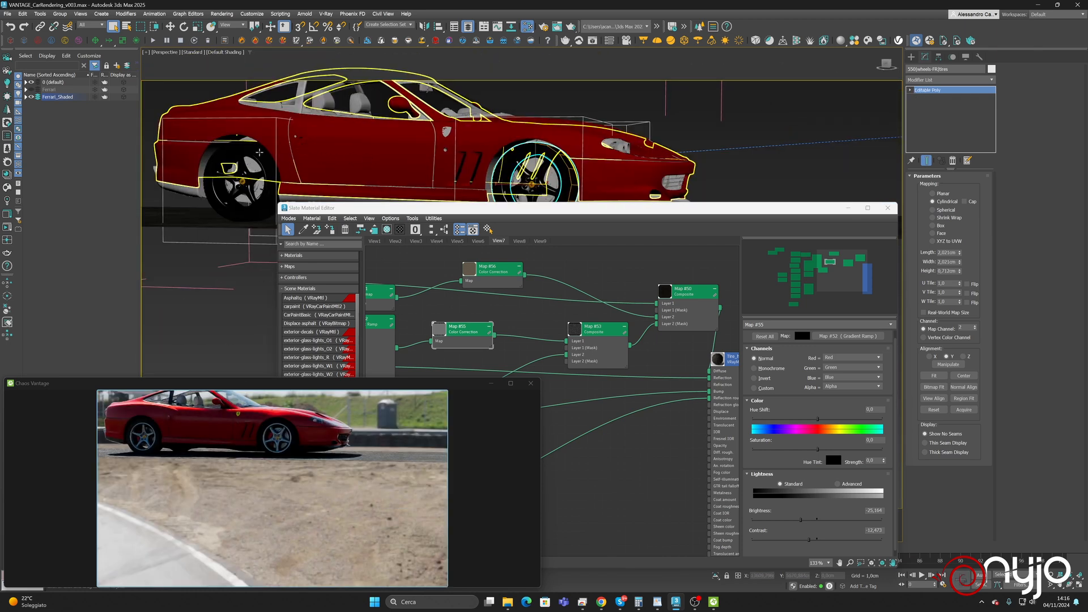
click(259, 152)
right_click(925, 94)
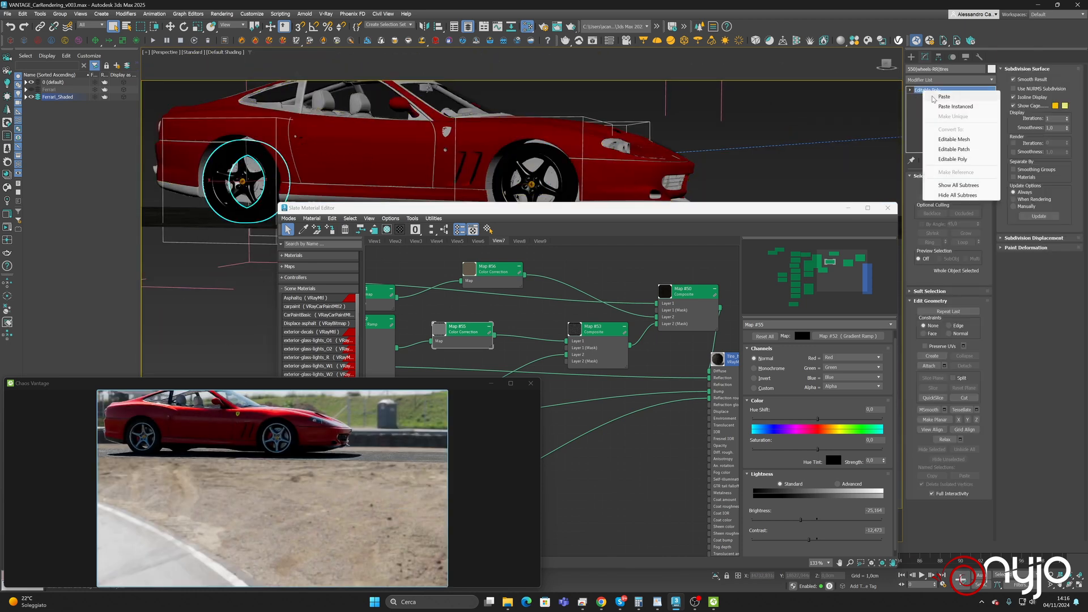
click(932, 97)
Close the Slate Material Editor to free the view of the whole car
middle_drag(381, 169, 476, 204)
right_click(477, 204)
click(888, 209)
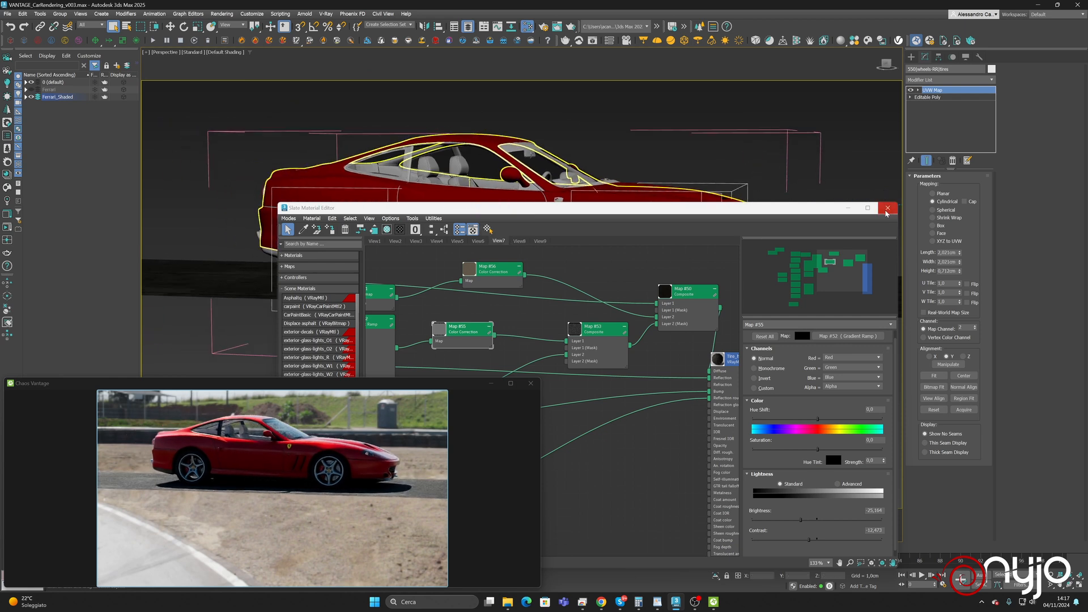
click(888, 208)
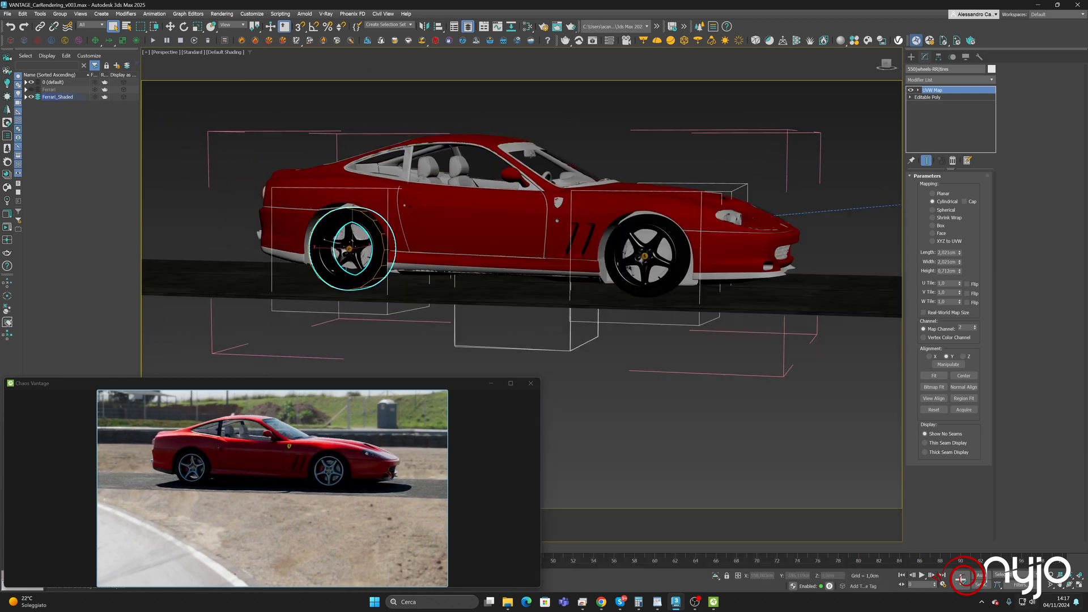
Examine the dirt on the car's tyres from several angles, ending close on a tyre's tread and sidewall
click(1076, 587)
drag(502, 241, 650, 243)
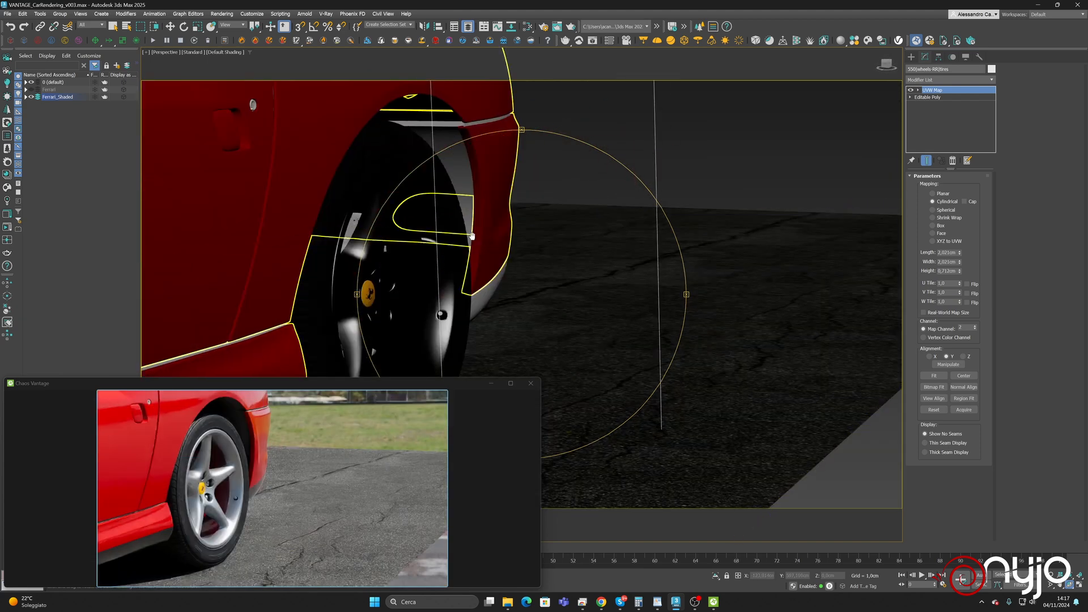
middle_drag(472, 236, 798, 157)
scroll(635, 220, down, 2)
middle_drag(594, 245, 782, 232)
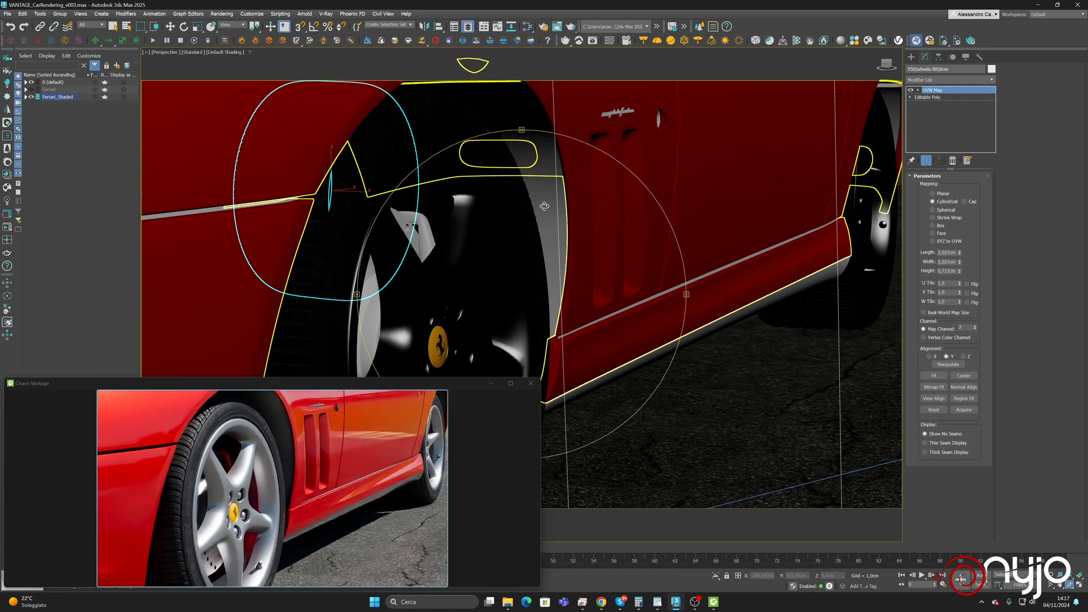
scroll(441, 173, up, 1)
middle_drag(466, 194, 500, 247)
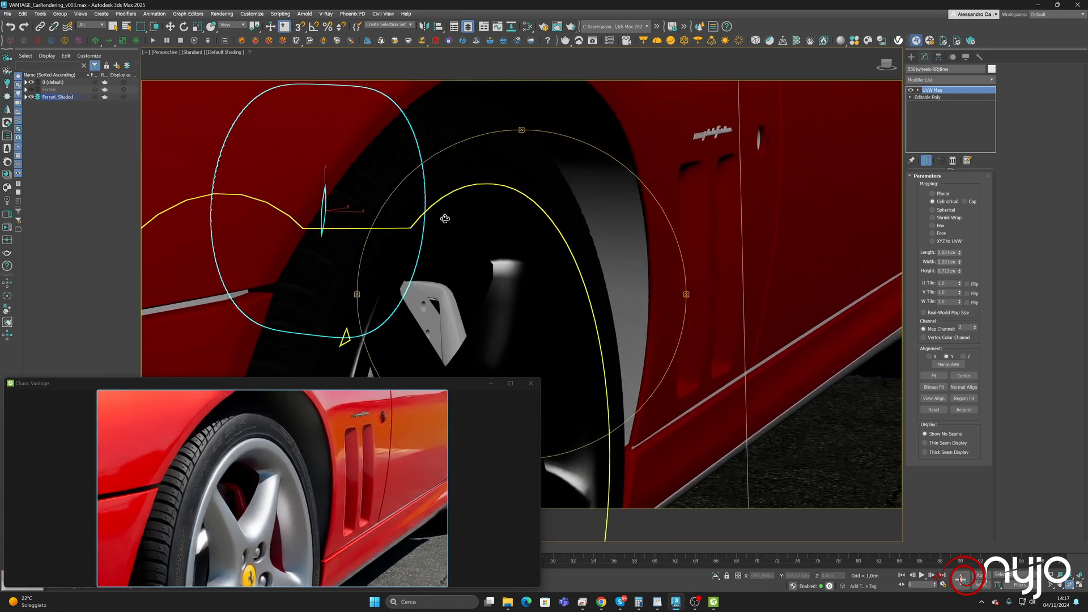
scroll(445, 219, up, 1)
middle_drag(445, 219, 495, 244)
scroll(449, 228, up, 1)
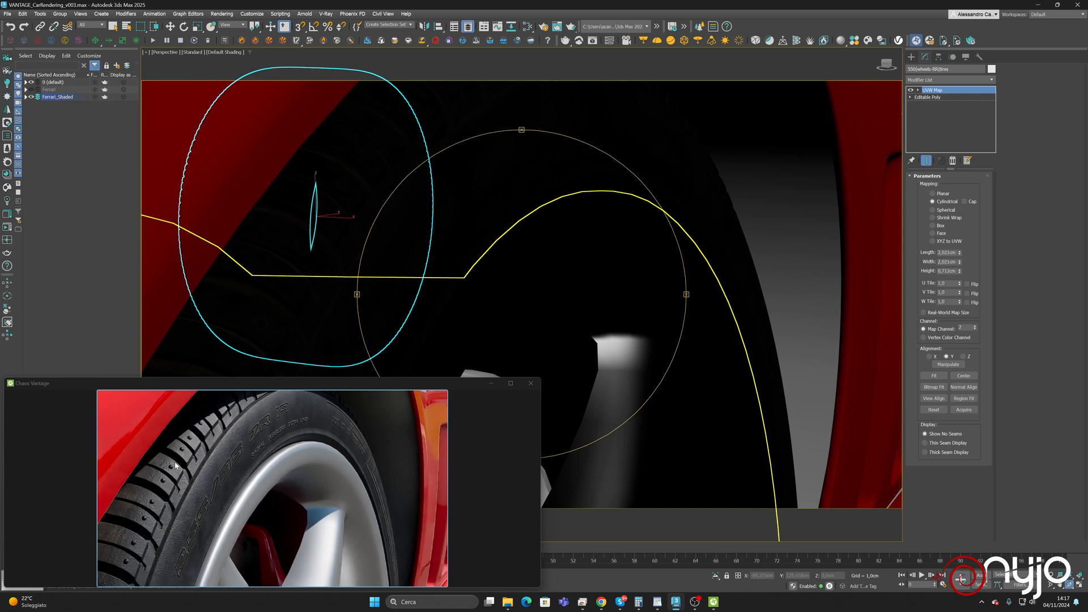
End the view navigation and save the scene
click(113, 27)
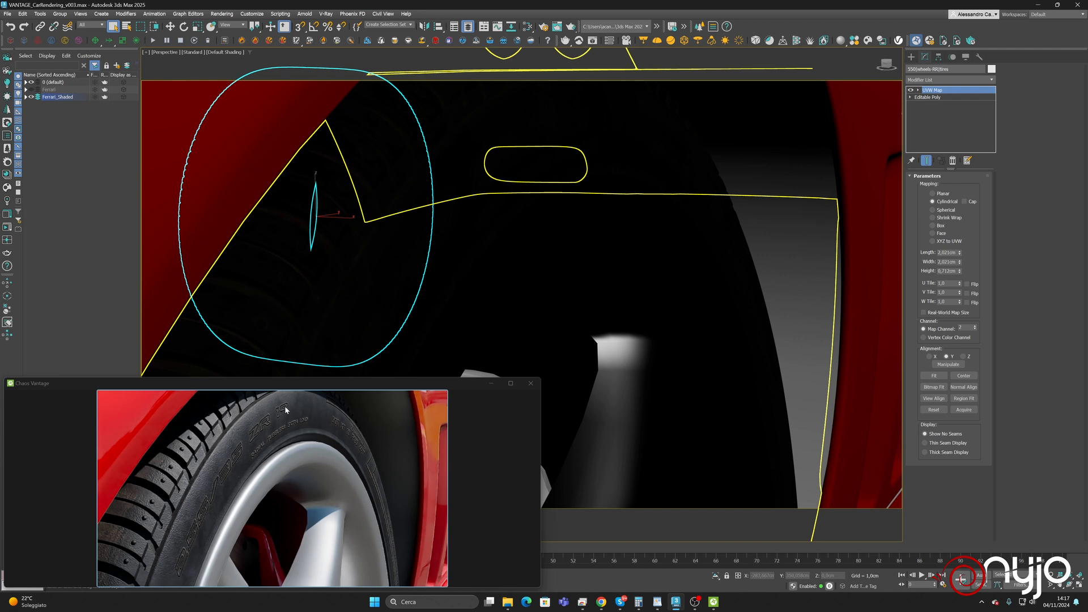
click(8, 14)
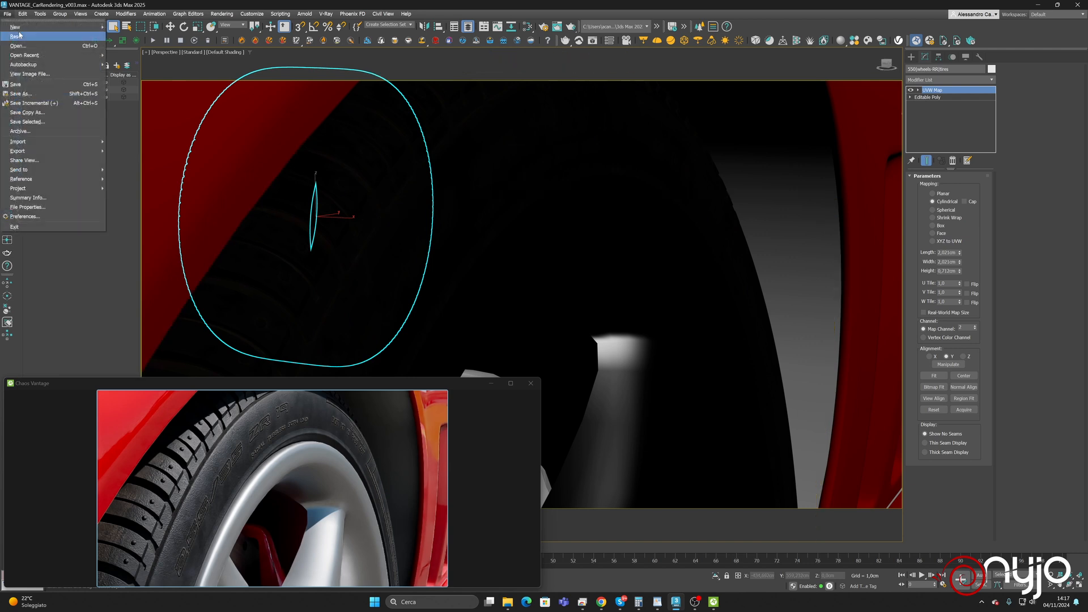
click(23, 84)
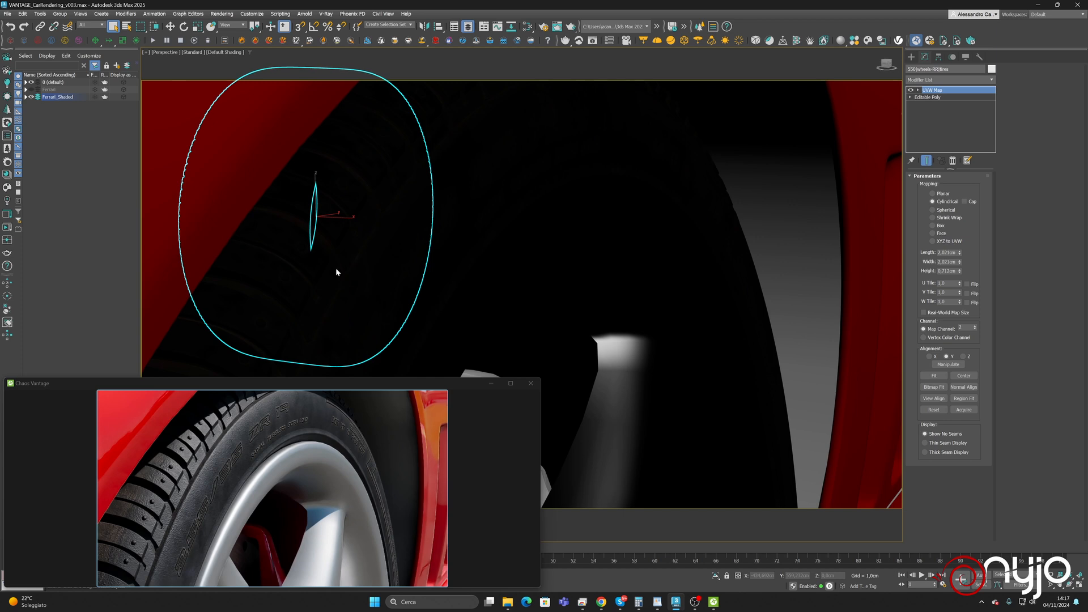
Reopen the Slate Material Editor, move it clear of the Vantage preview, and place the Tire_high node farther from its Composite
click(605, 133)
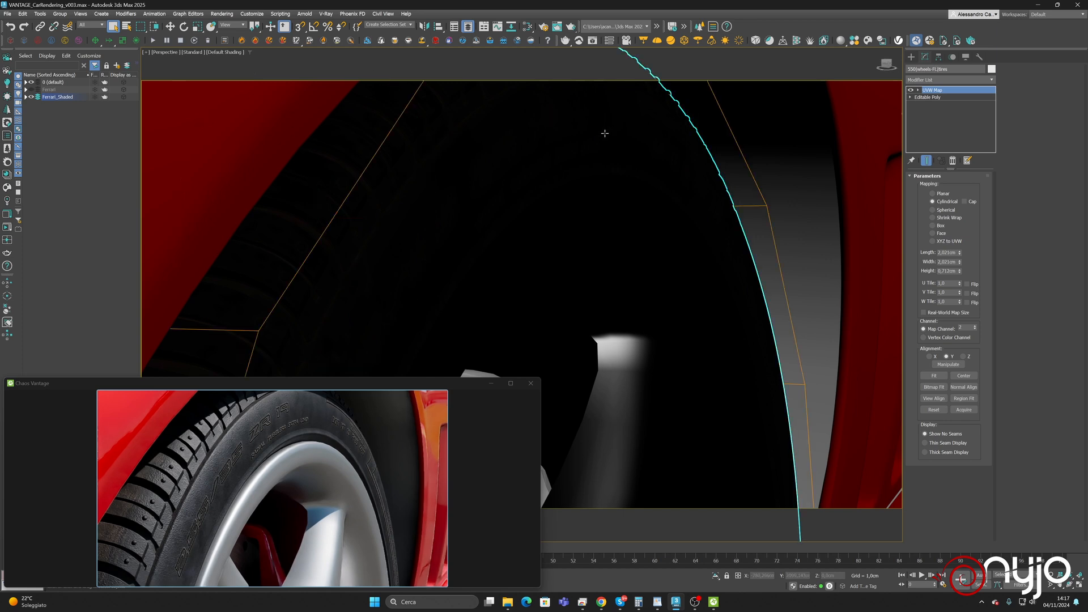
click(527, 26)
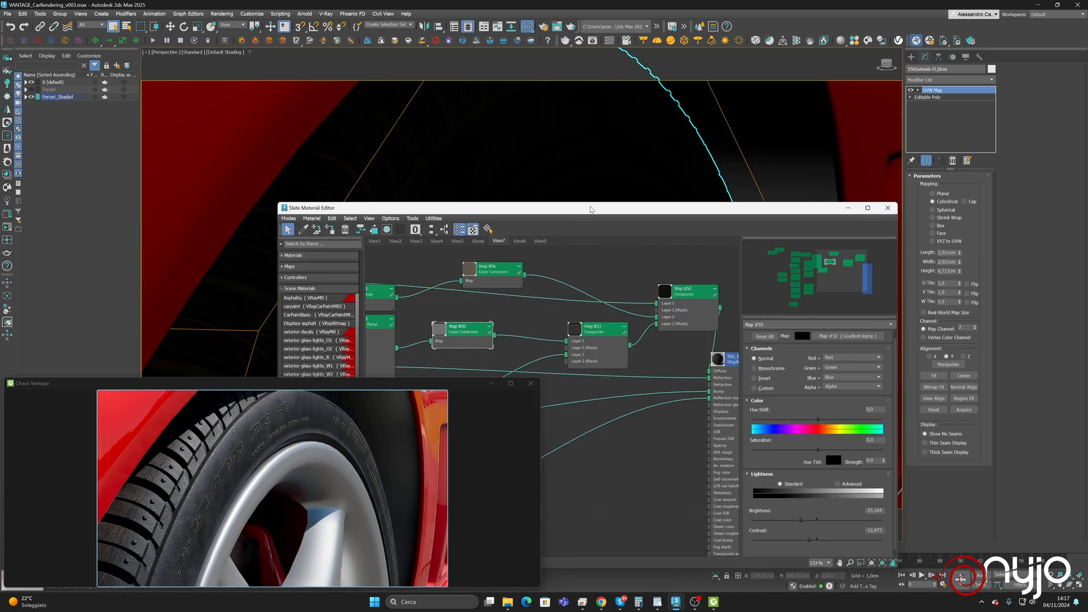
drag(590, 209, 744, 103)
middle_drag(768, 169, 563, 176)
drag(697, 258, 818, 203)
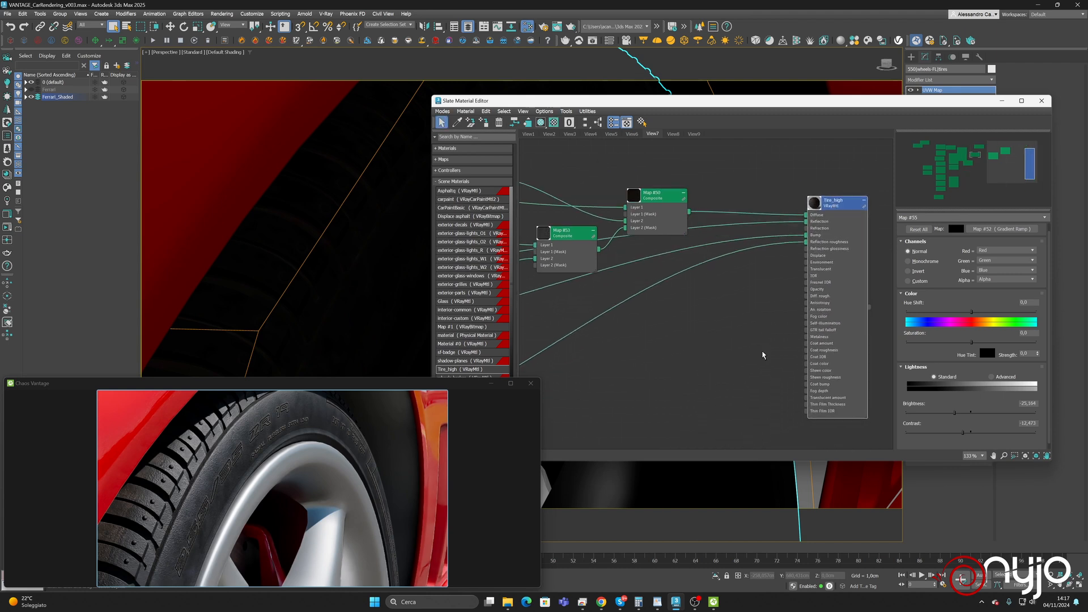
Lay out all nodes of the Tire_high material graph automatically
click(522, 111)
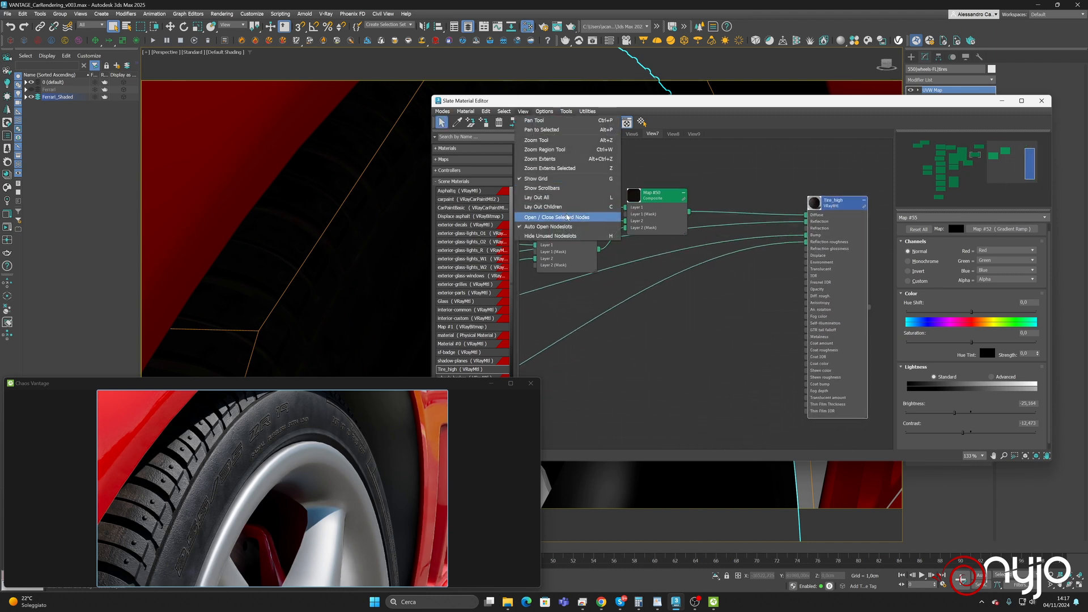
click(566, 191)
scroll(786, 302, up, 8)
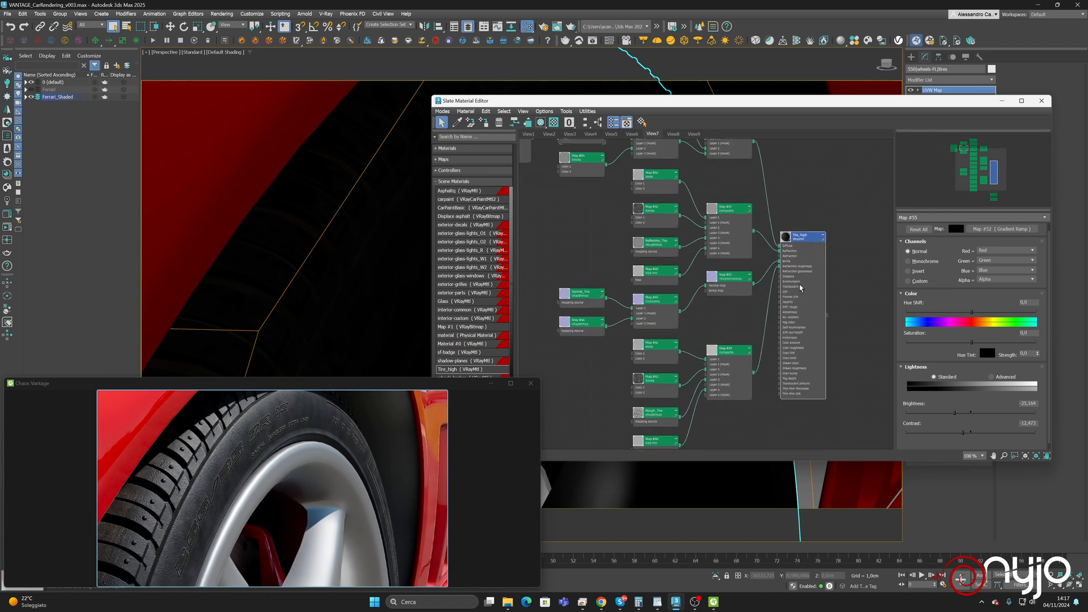
double_click(711, 287)
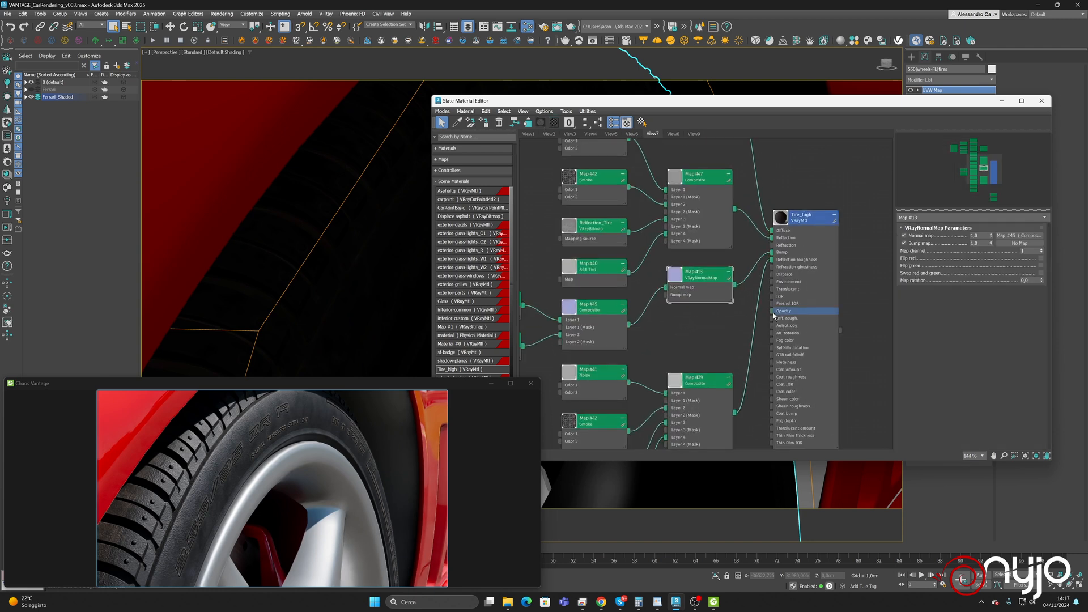
click(1033, 236)
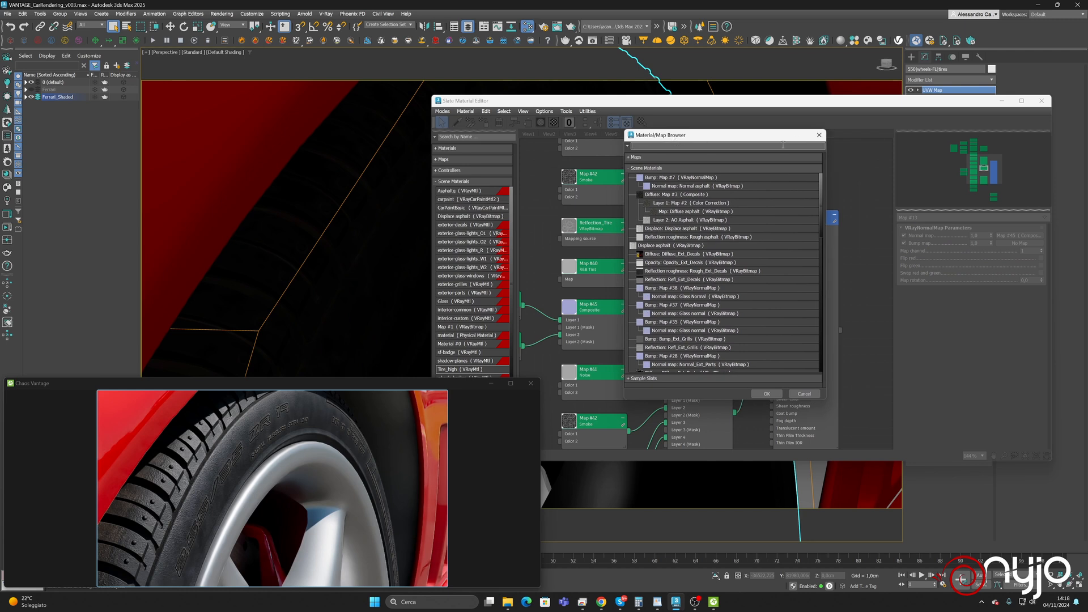
click(815, 136)
Add a VRayEdgesTex map to the Tire_high graph and connect it to the Bump map input of the VRayNormalMap
right_click(790, 161)
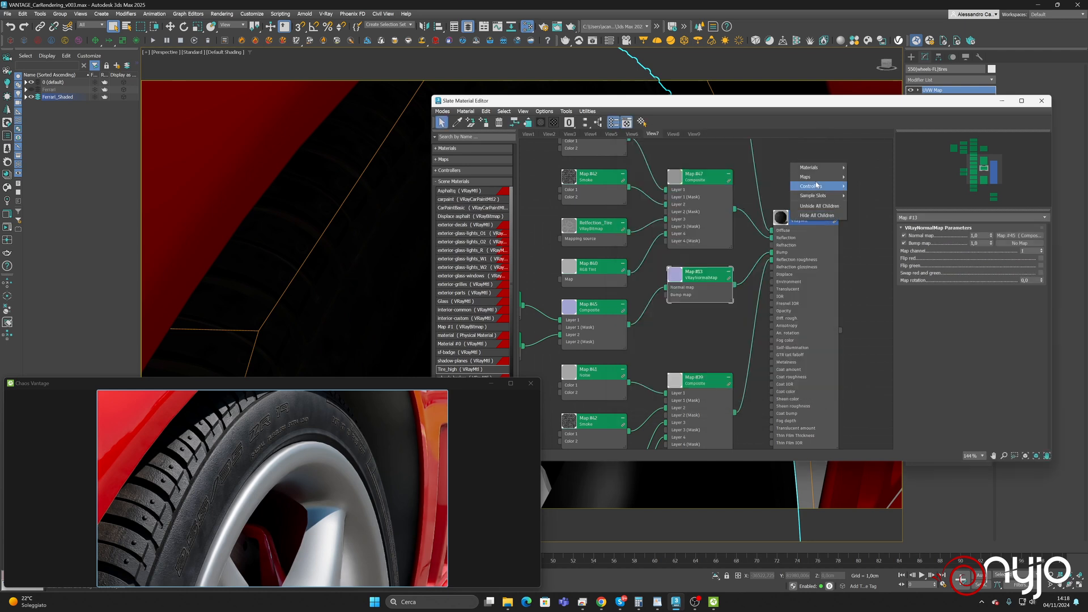
mouse_move(816, 177)
mouse_move(882, 234)
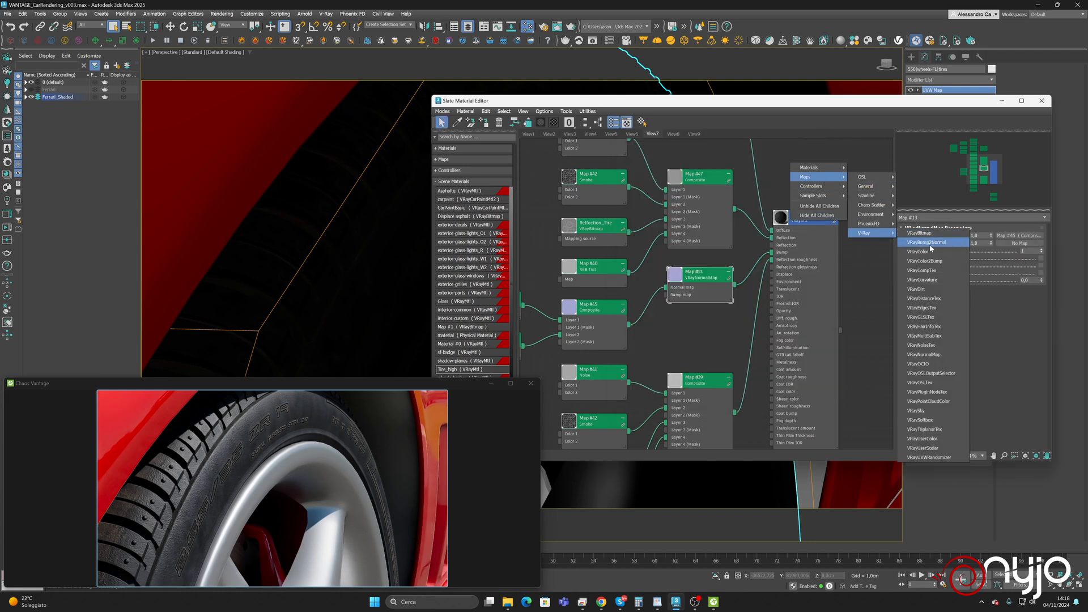
click(928, 308)
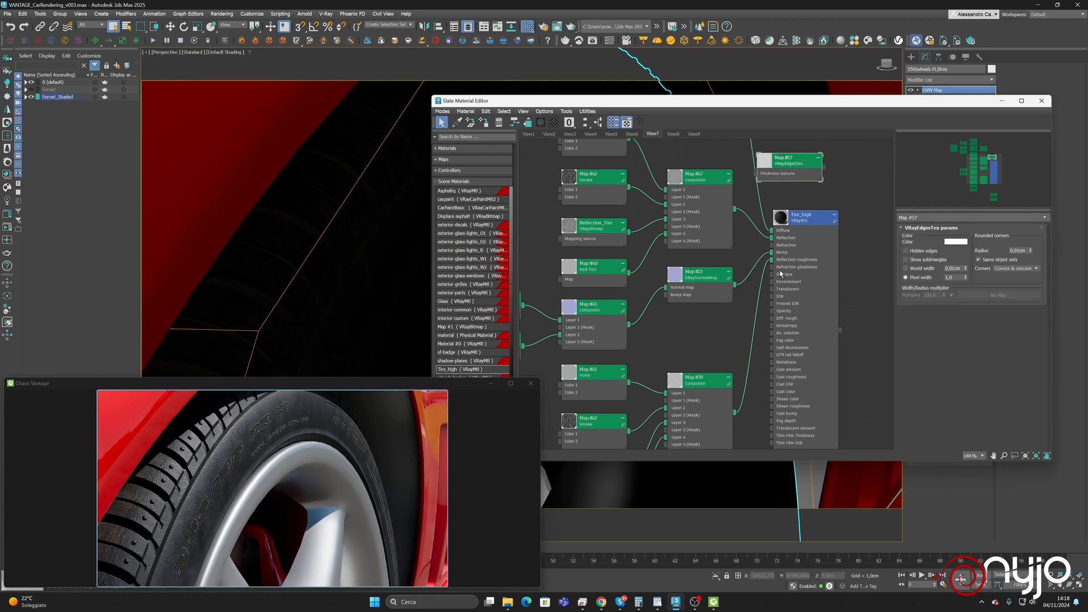
drag(792, 163, 677, 340)
drag(710, 277, 717, 278)
drag(703, 345, 678, 294)
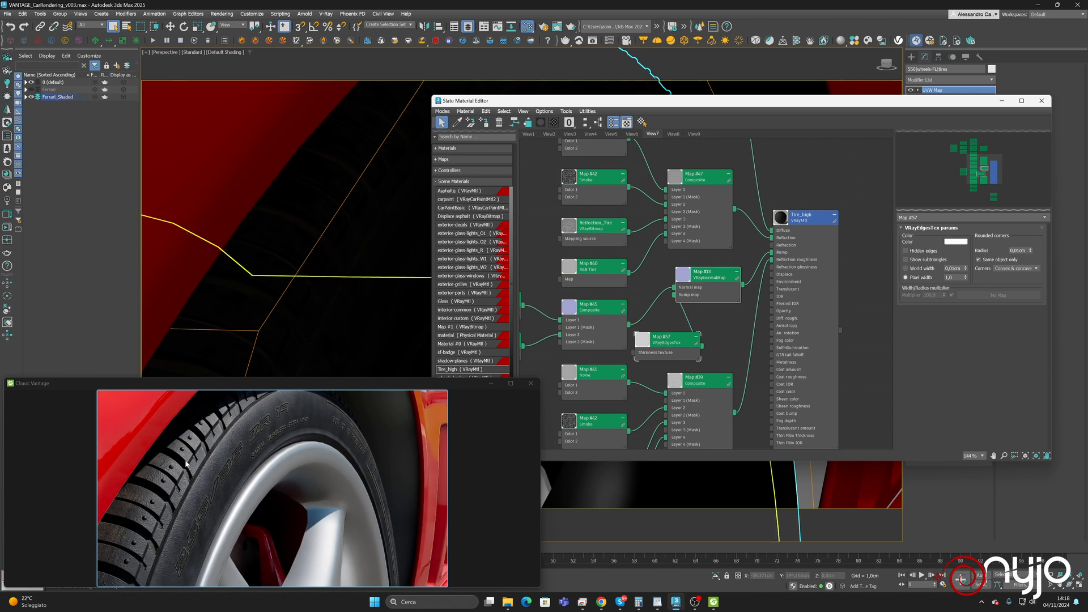
drag(676, 344, 669, 344)
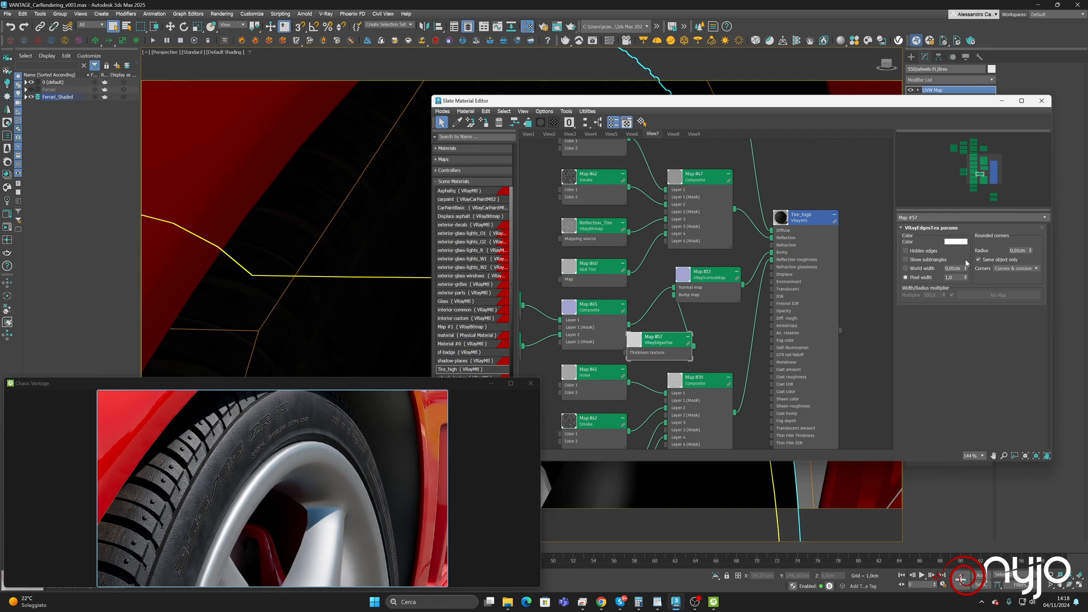
Set the VRayEdgesTex rounded-corner radius to 0,05 cm and check the tyre and car side in the Vantage preview
click(1023, 250)
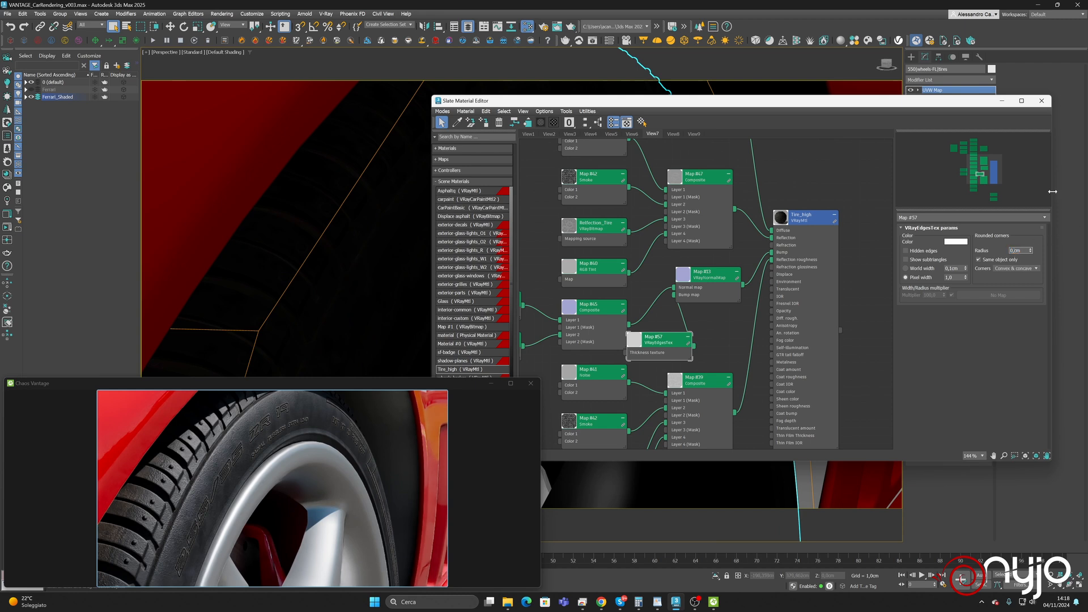
key(Return)
scroll(252, 265, down, 2)
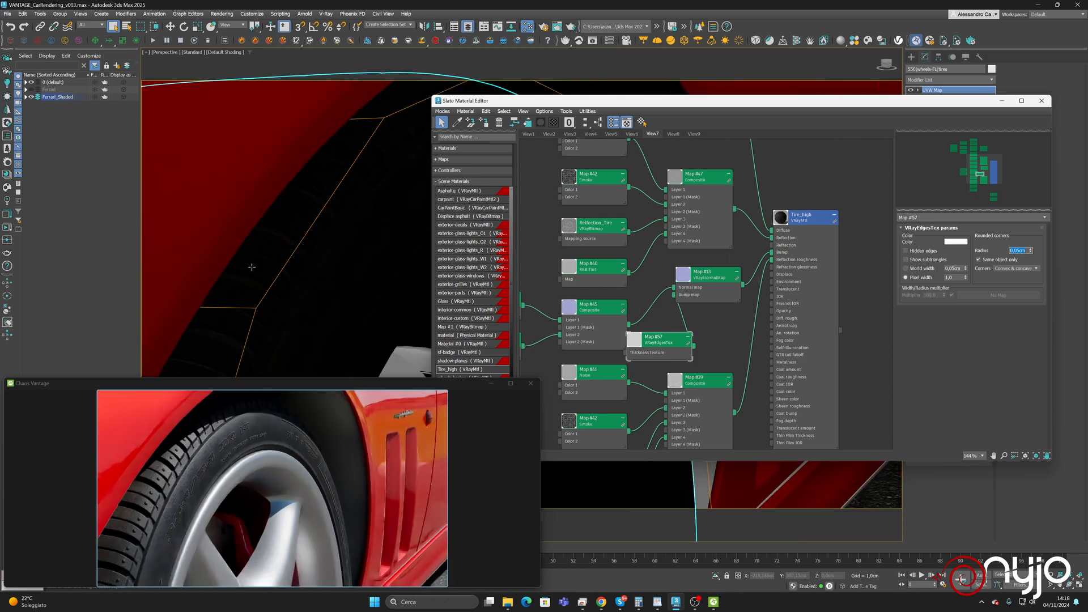
scroll(251, 266, down, 2)
middle_drag(251, 266, 335, 237)
scroll(330, 254, down, 2)
scroll(321, 279, down, 2)
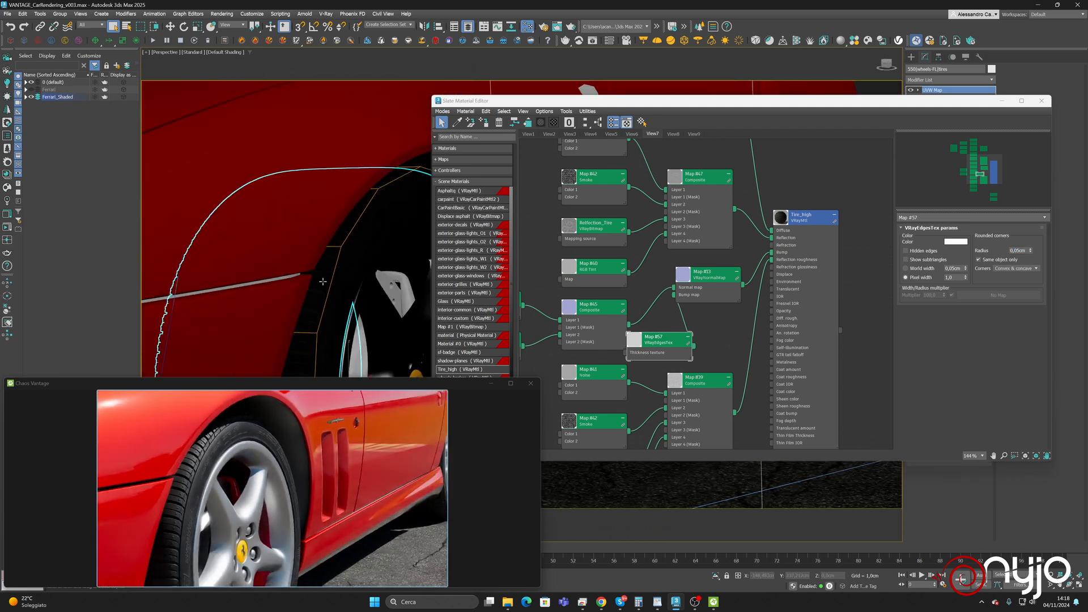
scroll(319, 274, down, 2)
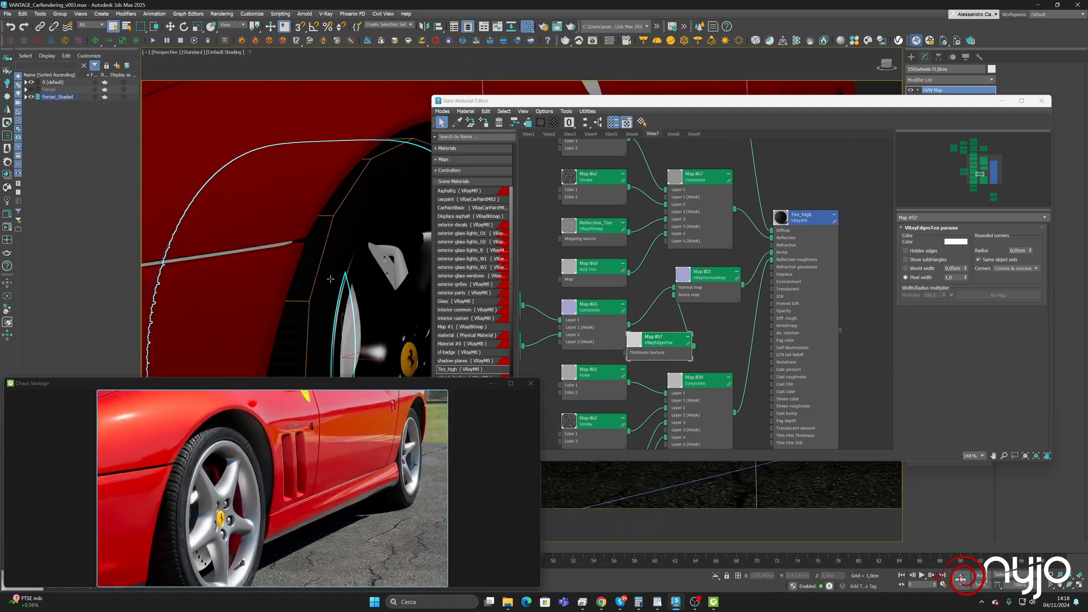
Open the wheels-rims-OG material graph and set the material's reflection roughness to 0,3
click(672, 134)
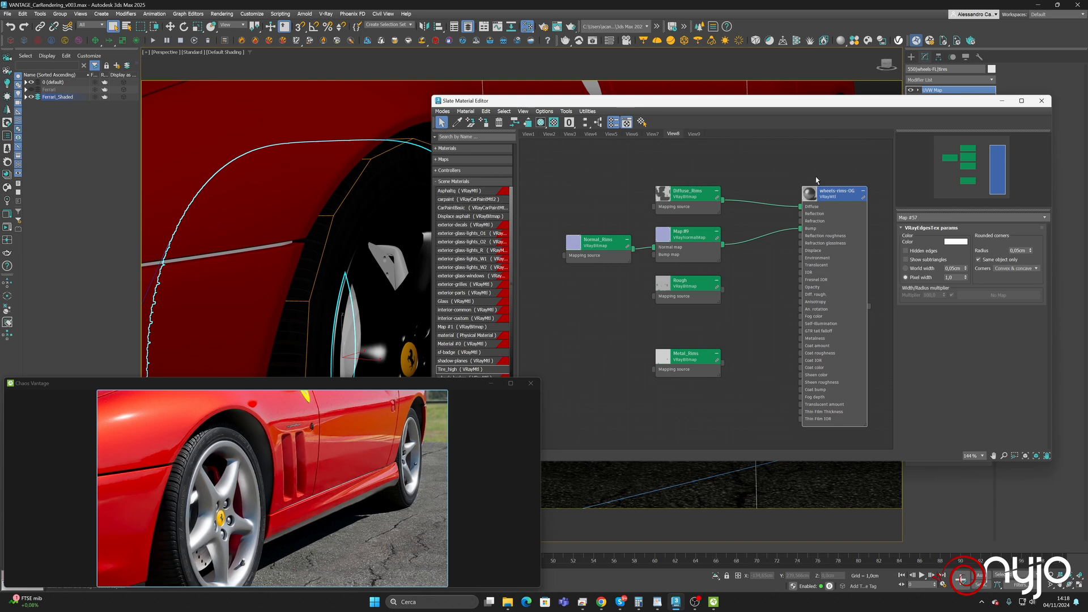
double_click(825, 192)
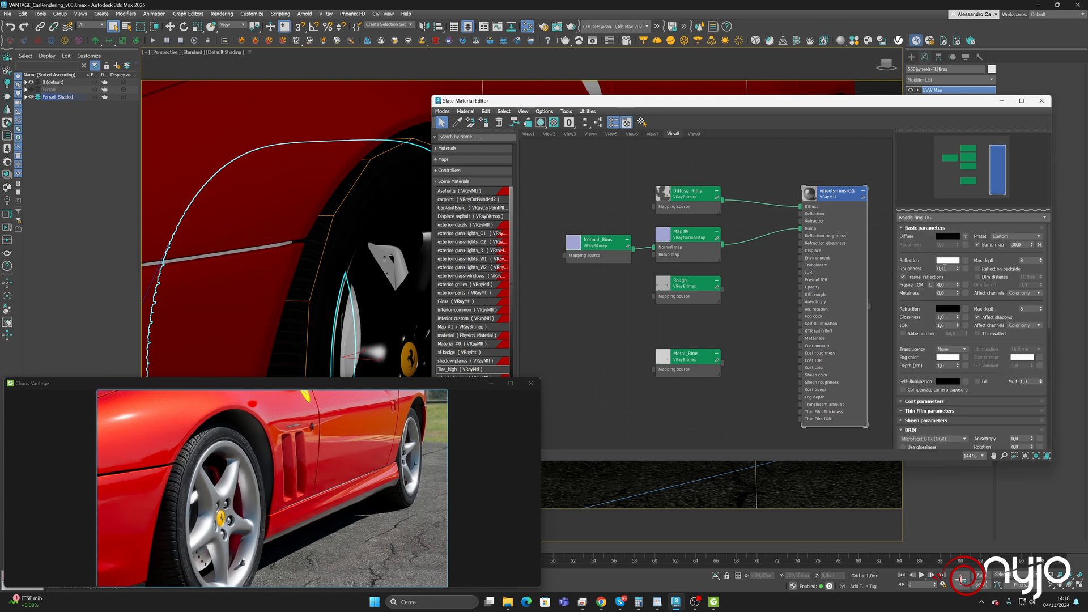
text(5)
key(Return)
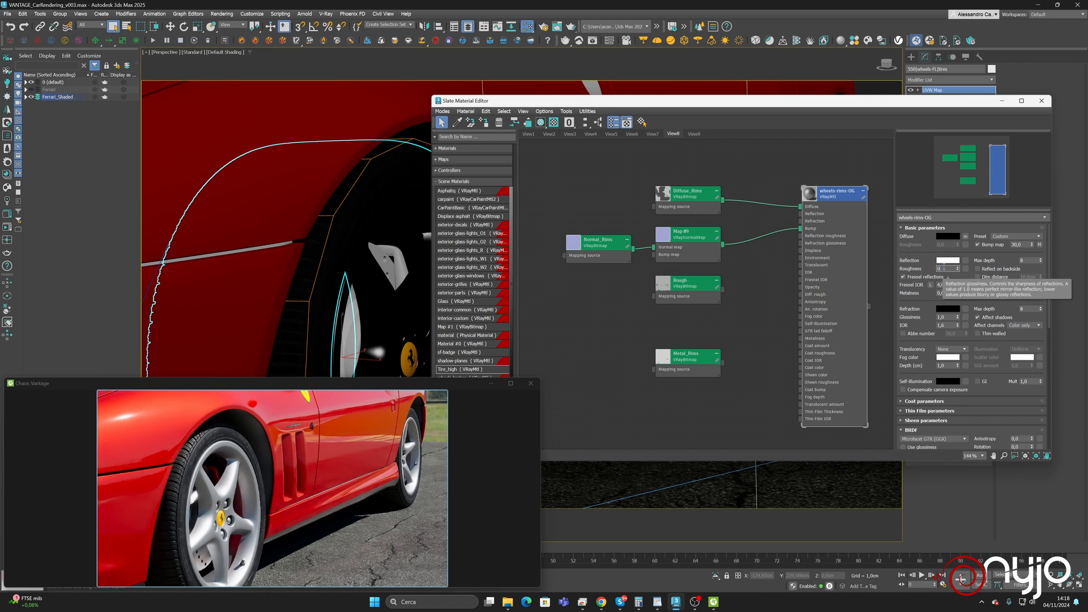
text(5)
key(Return)
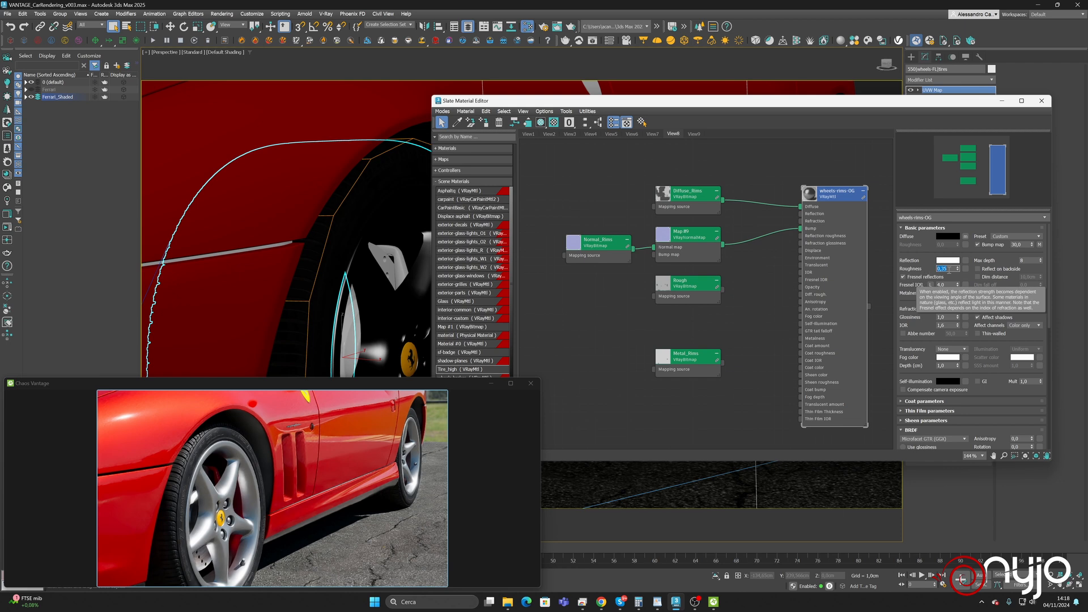
text(0,3)
key(Return)
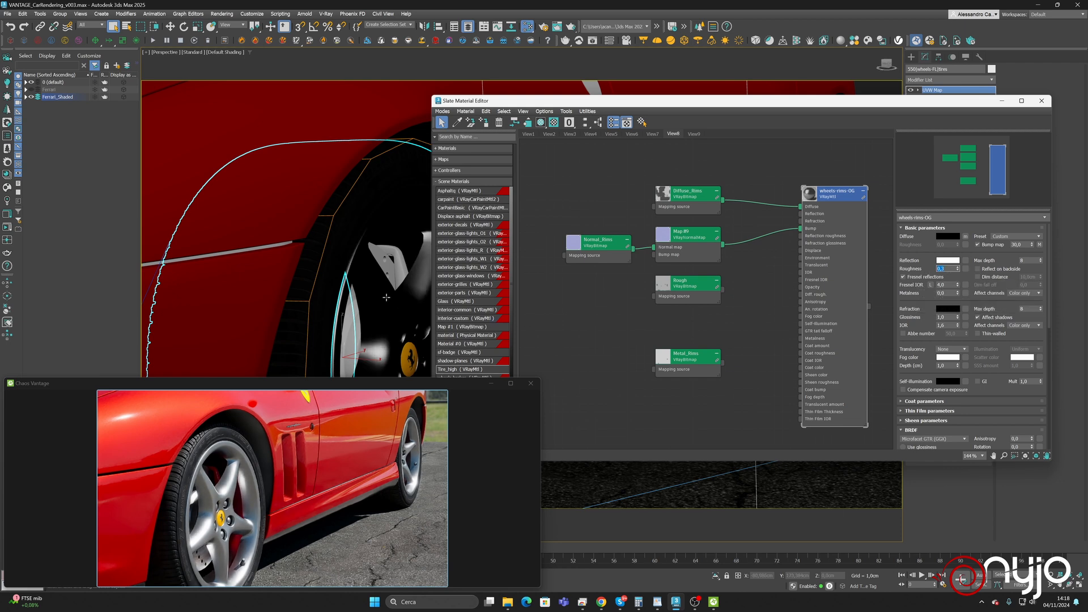
Try smoothing the front-left brakes mesh with an OpenSubdiv modifier at increased iterations, and remove the modifier
middle_drag(378, 312, 333, 244)
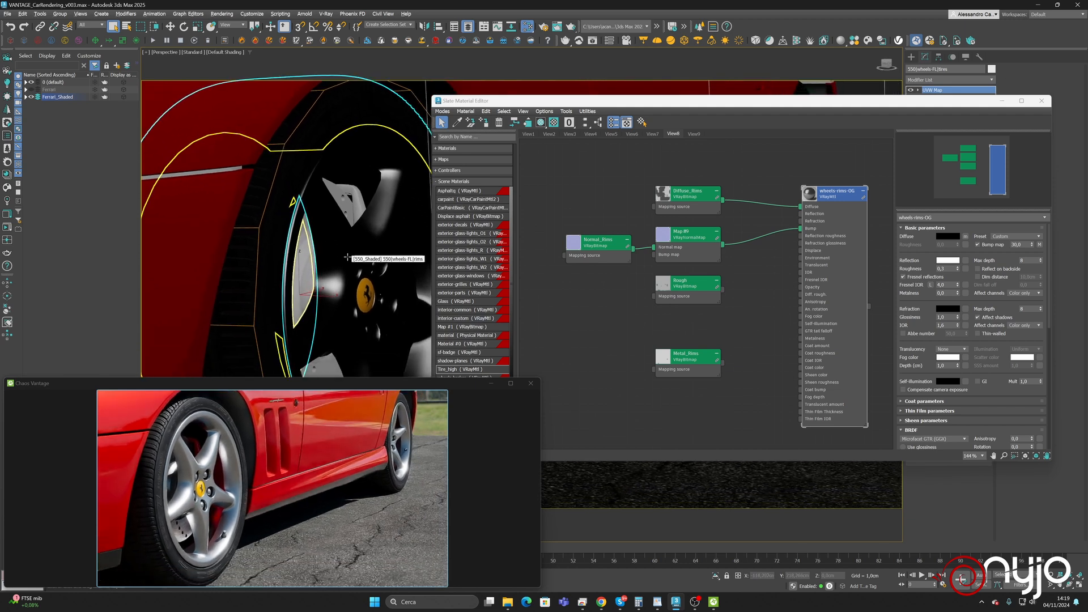
scroll(347, 257, up, 5)
scroll(345, 274, up, 5)
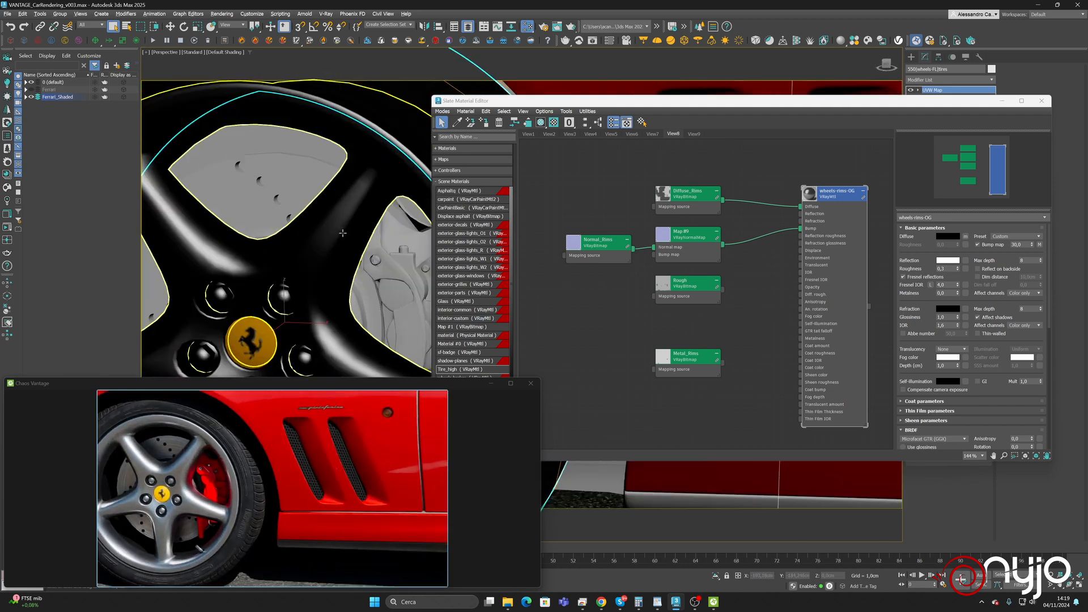
scroll(400, 288, up, 3)
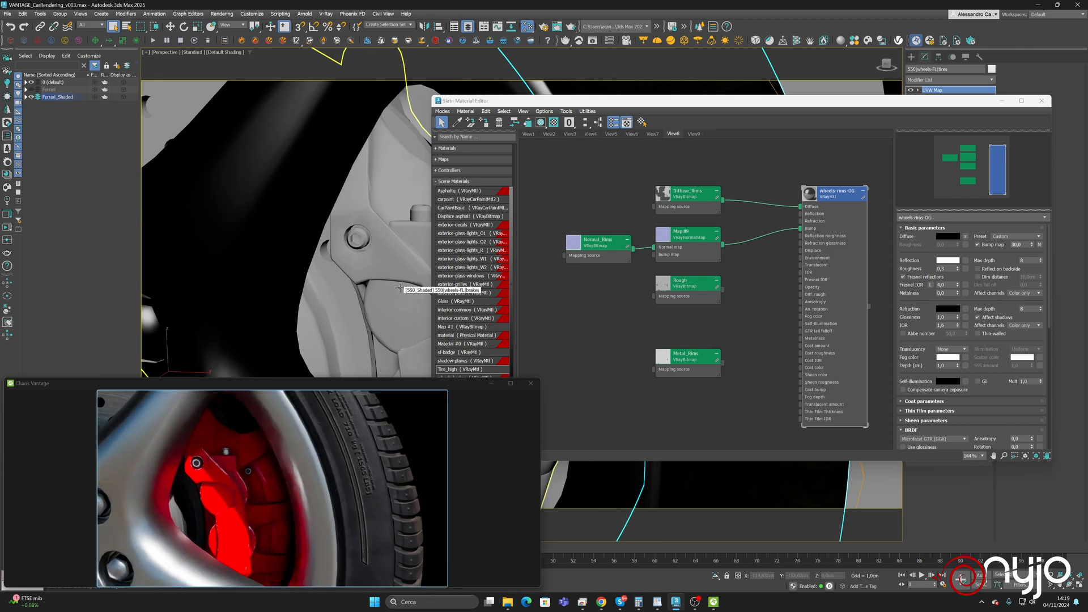
scroll(389, 295, down, 4)
click(389, 295)
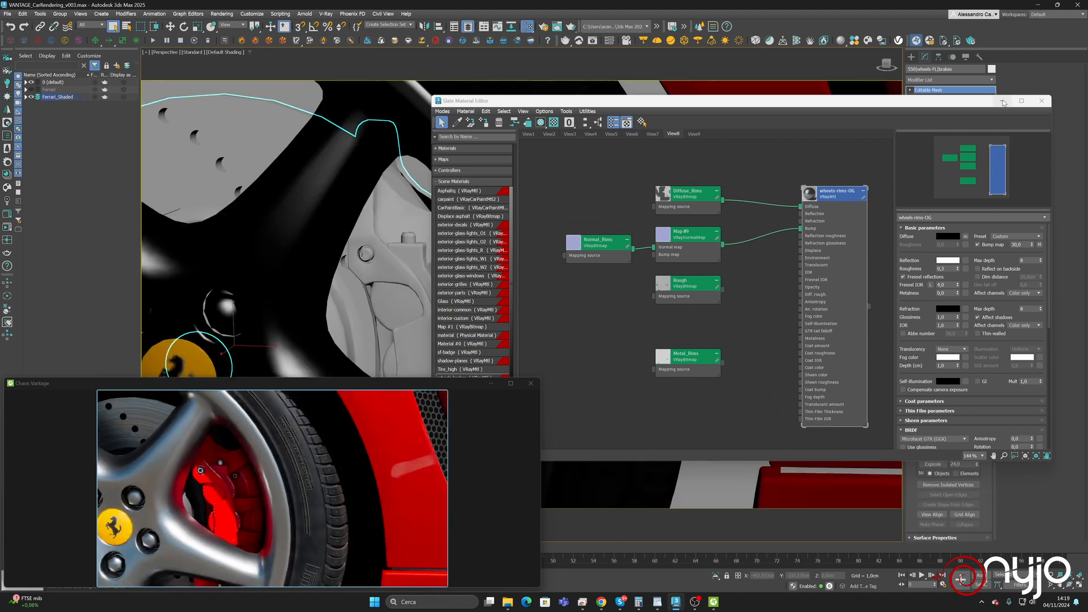
click(1002, 101)
click(991, 80)
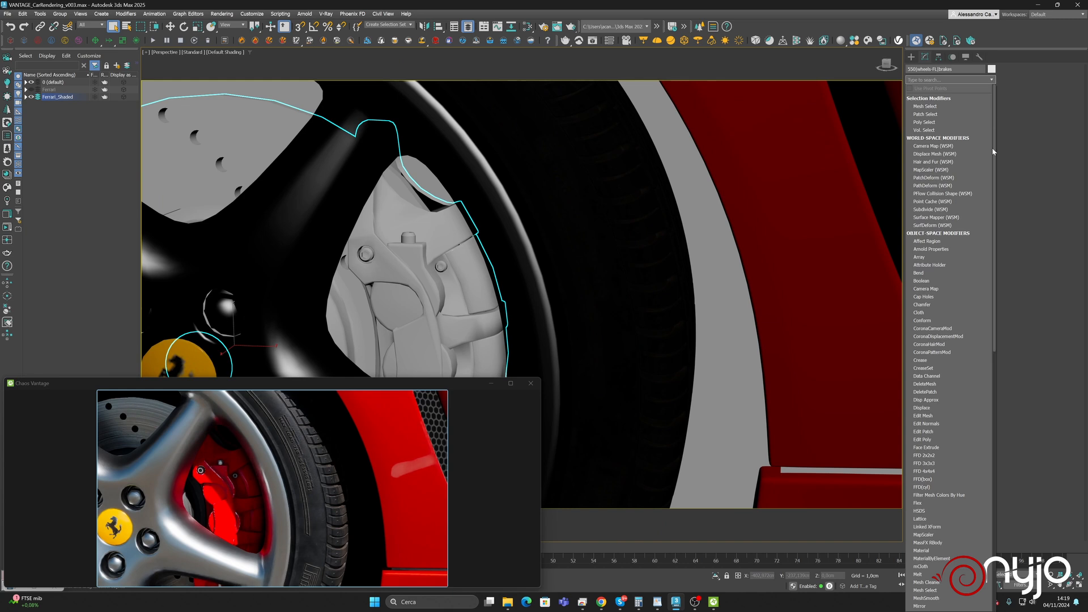
scroll(946, 566, down, 5)
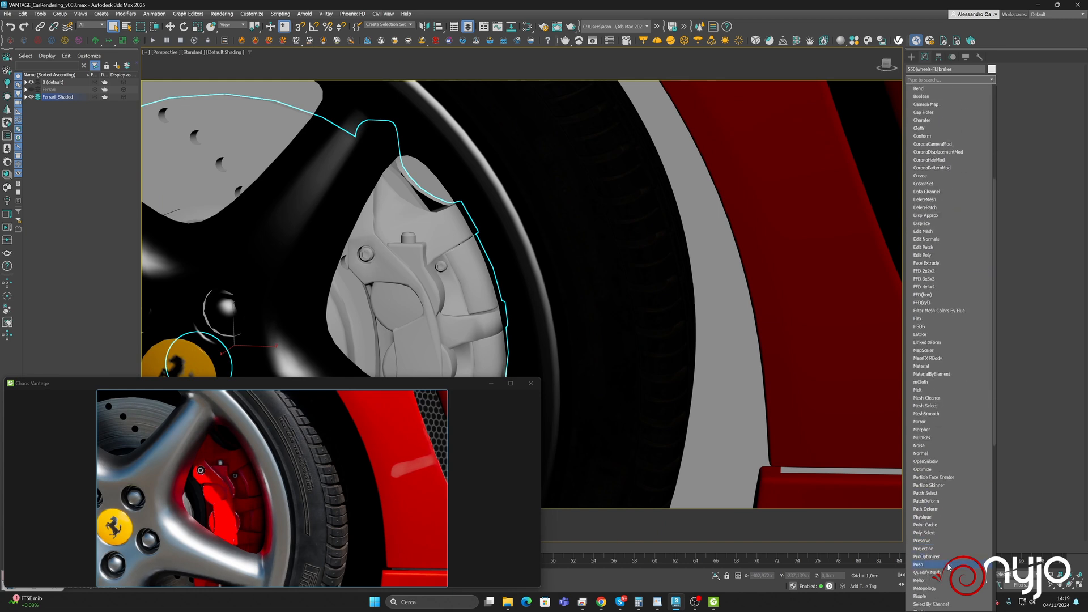
click(929, 461)
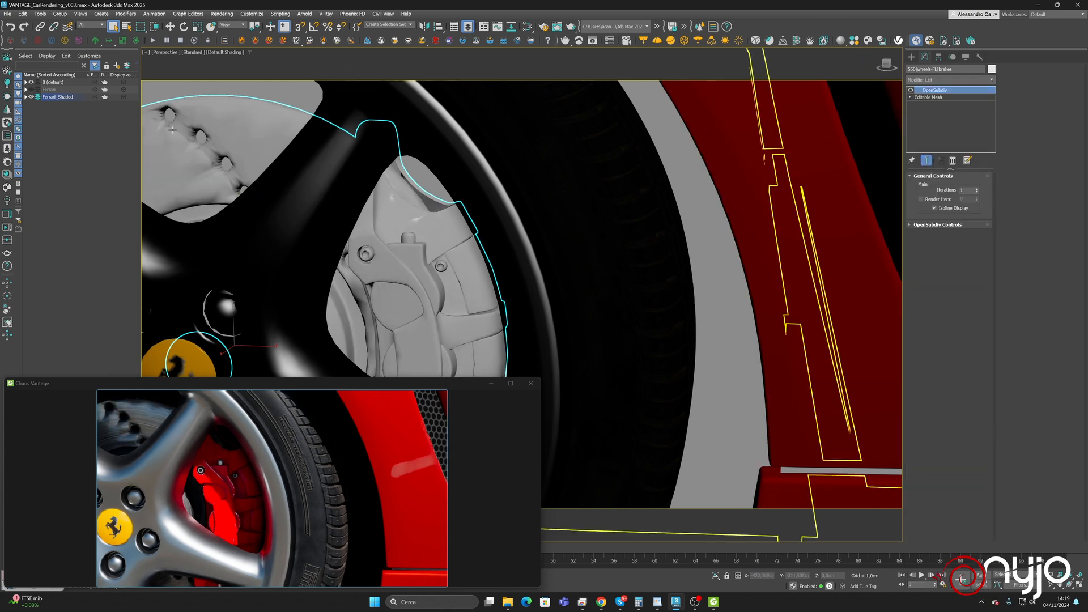
click(977, 189)
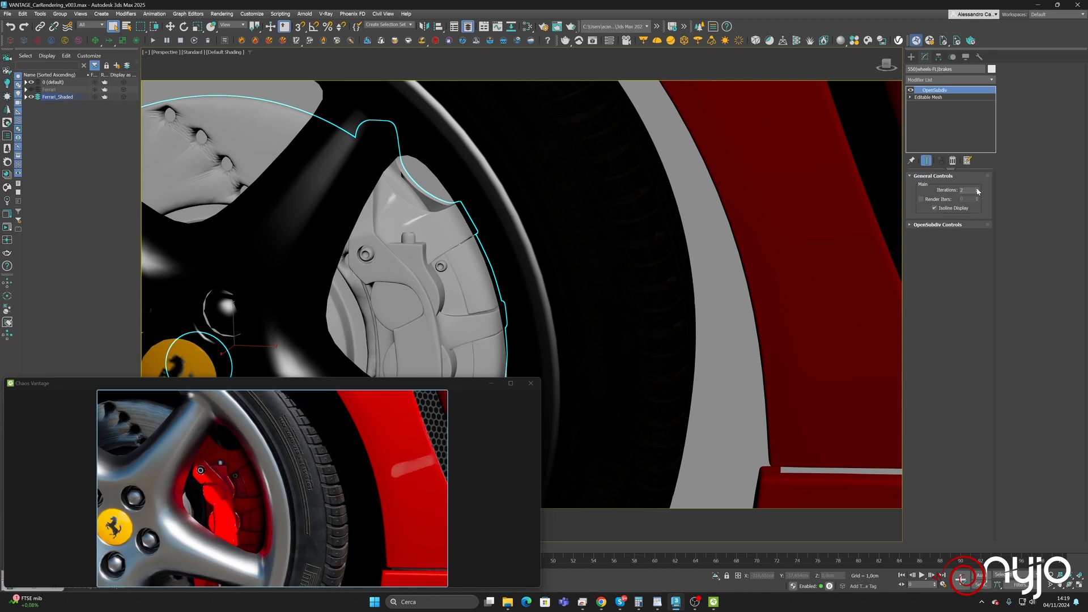
click(952, 161)
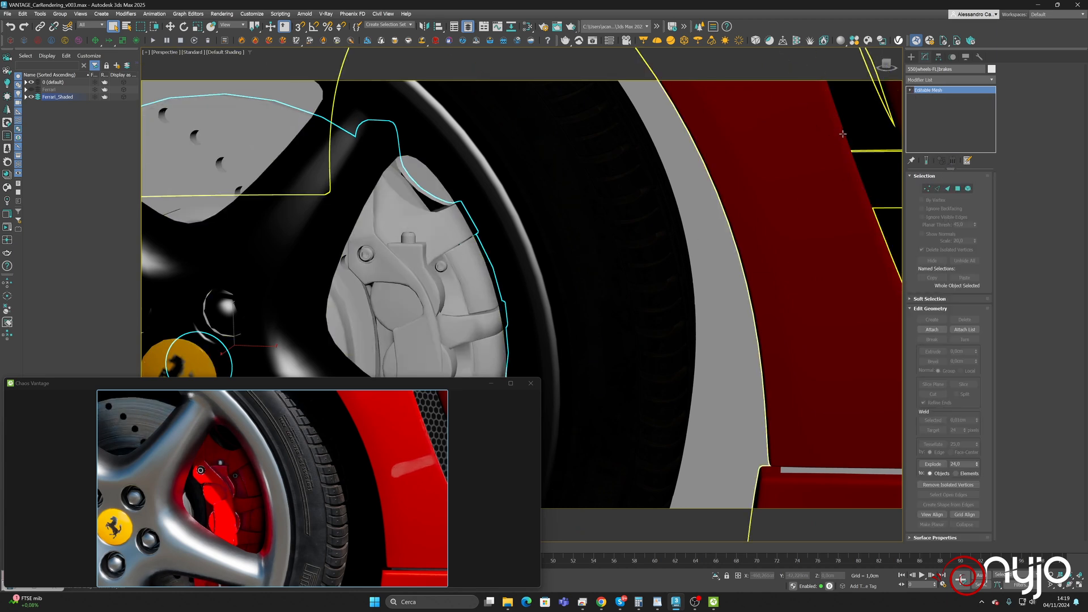
Try a TurboSmooth modifier on the front-left brakes mesh and remove it
click(991, 80)
scroll(918, 524, down, 15)
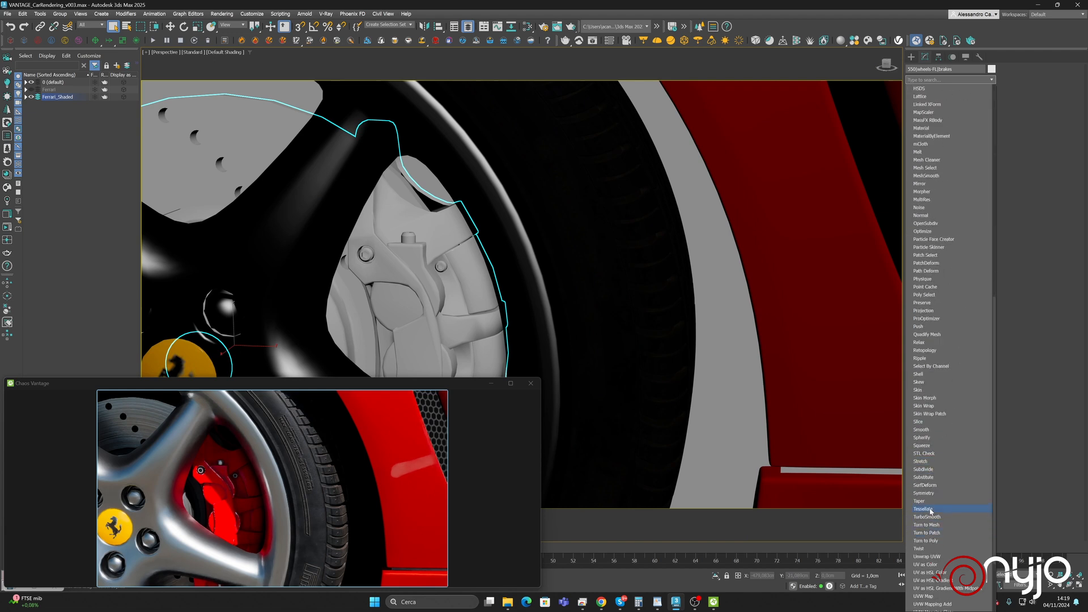
click(927, 517)
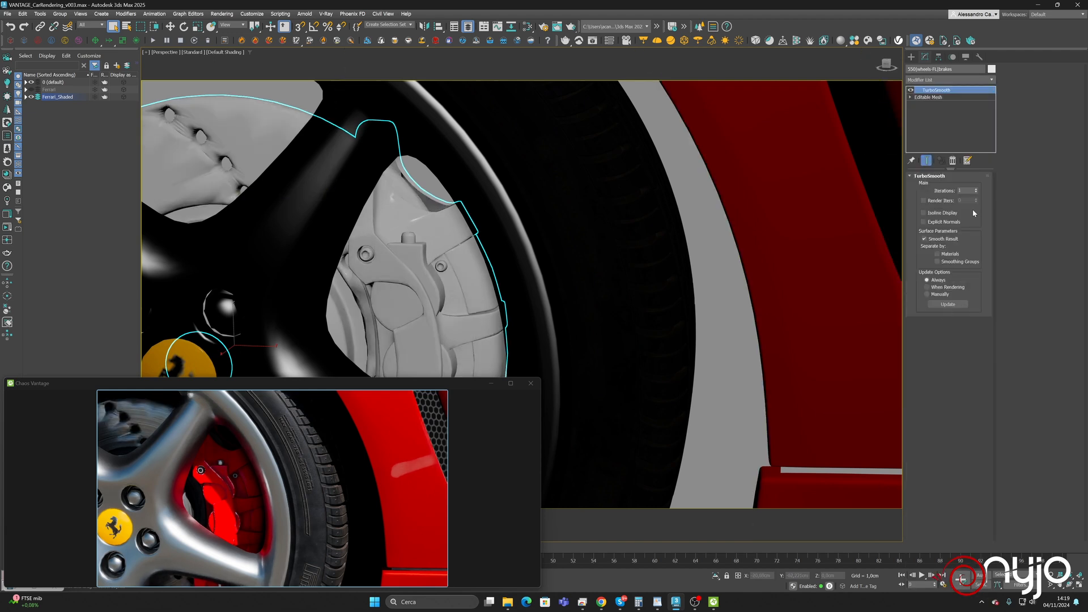
click(953, 161)
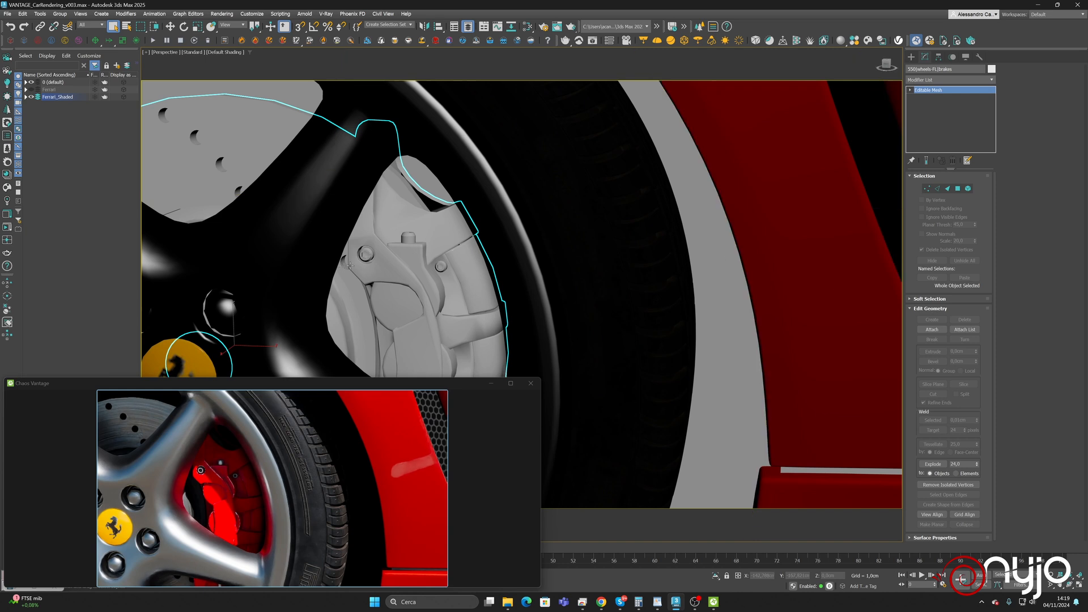
Select the Ferrari shield badge on the front fender
scroll(367, 254, down, 6)
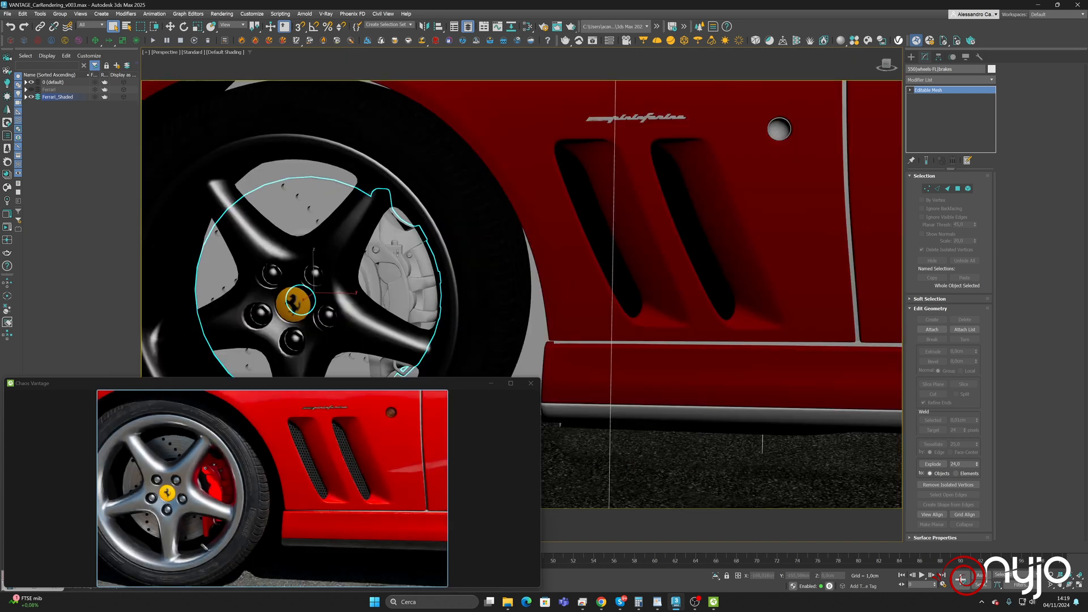
scroll(471, 259, down, 2)
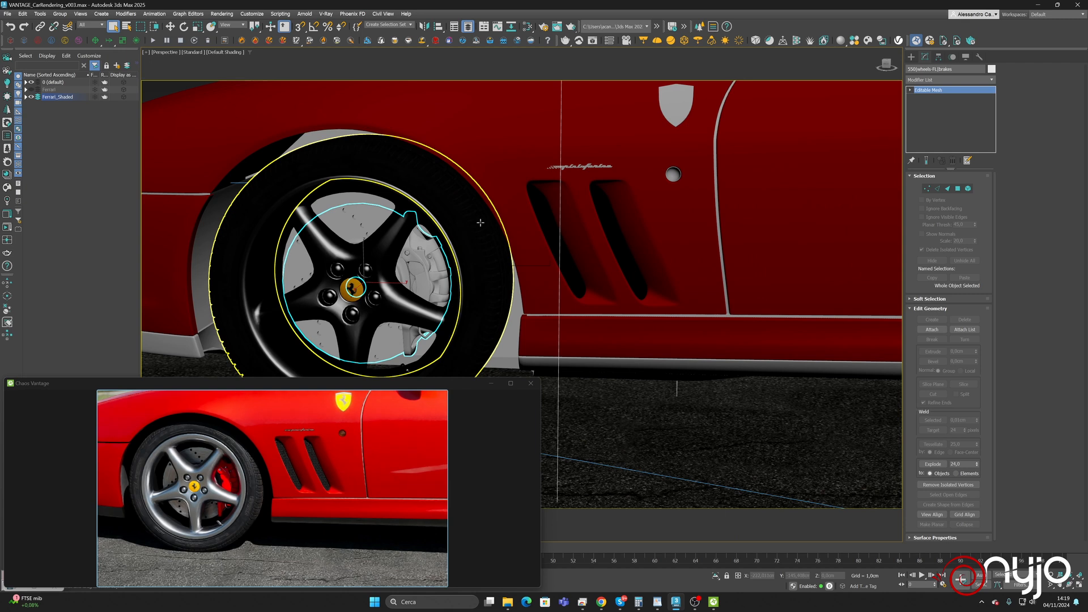
middle_drag(563, 213, 529, 262)
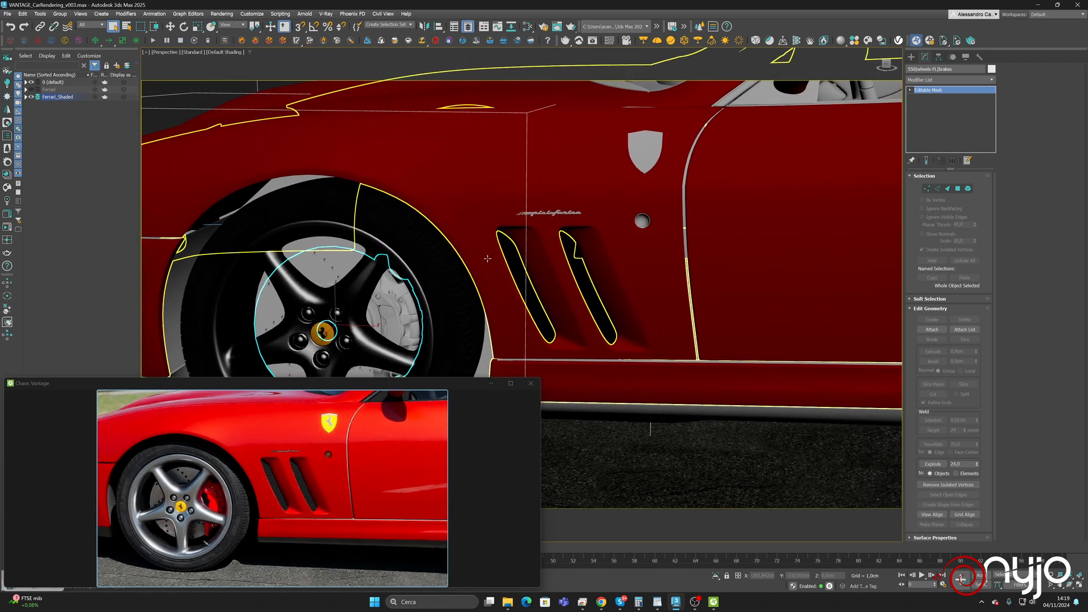
click(648, 153)
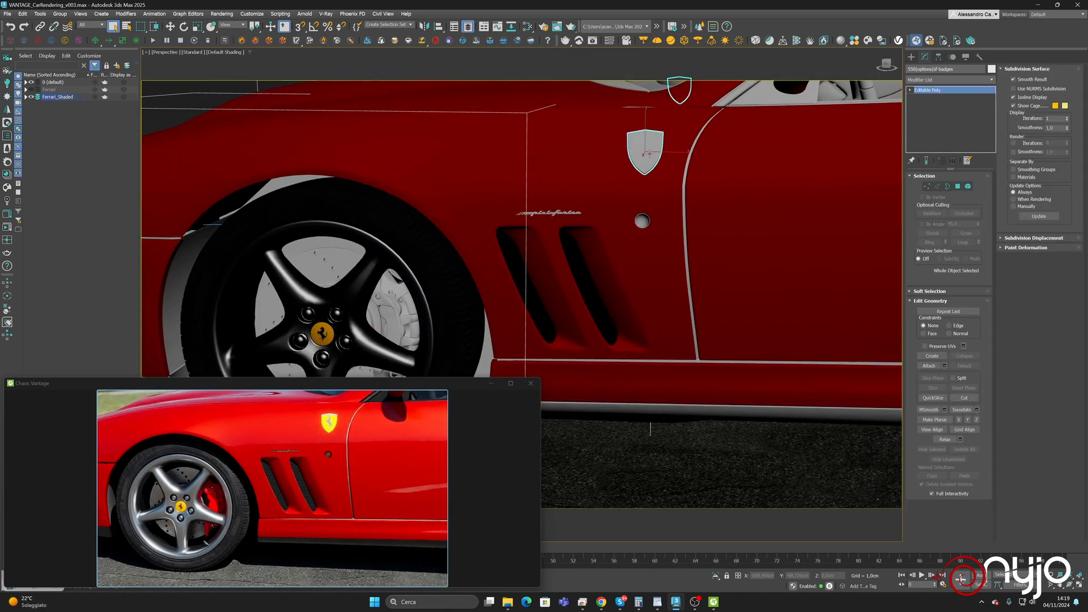
Load the fender shield's sf-badge material into the Slate Material Editor by sampling the badge, and arrange its nodes beside wheels-rims-OG
click(527, 27)
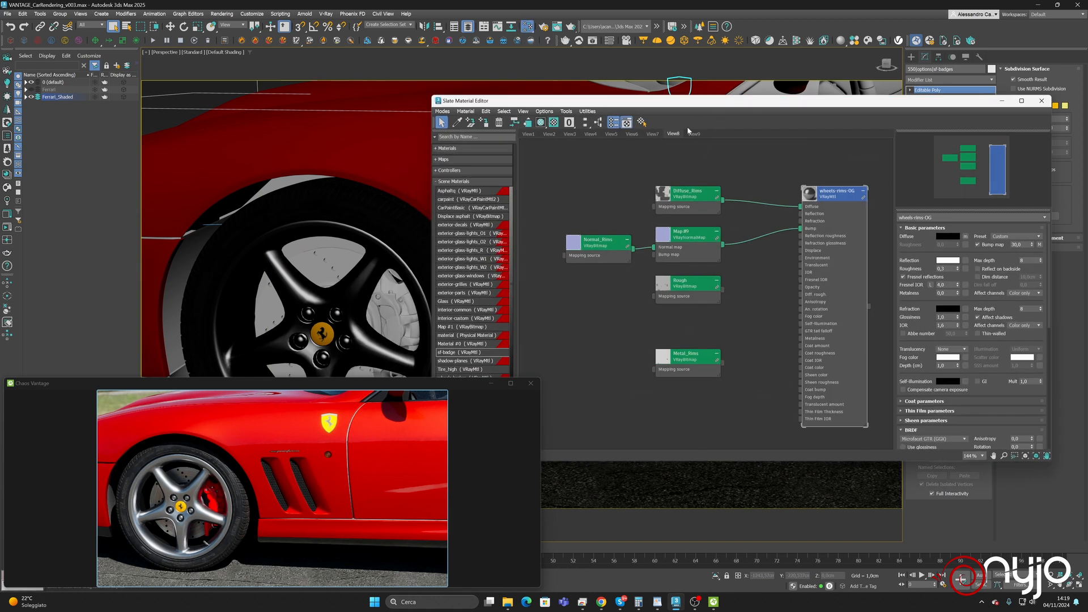
middle_drag(780, 142, 469, 134)
drag(748, 102, 773, 190)
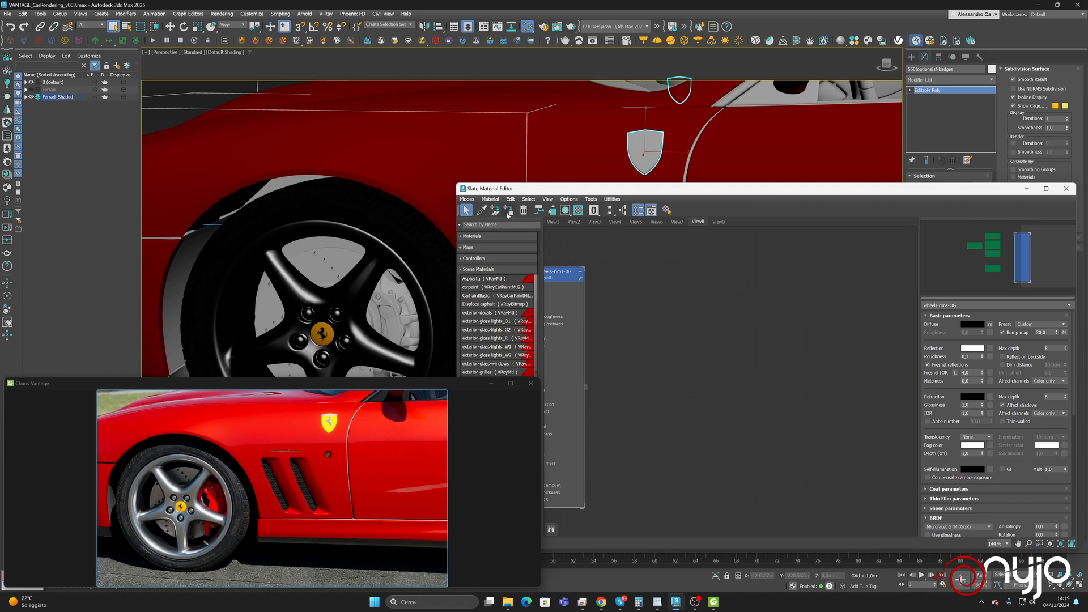
click(481, 210)
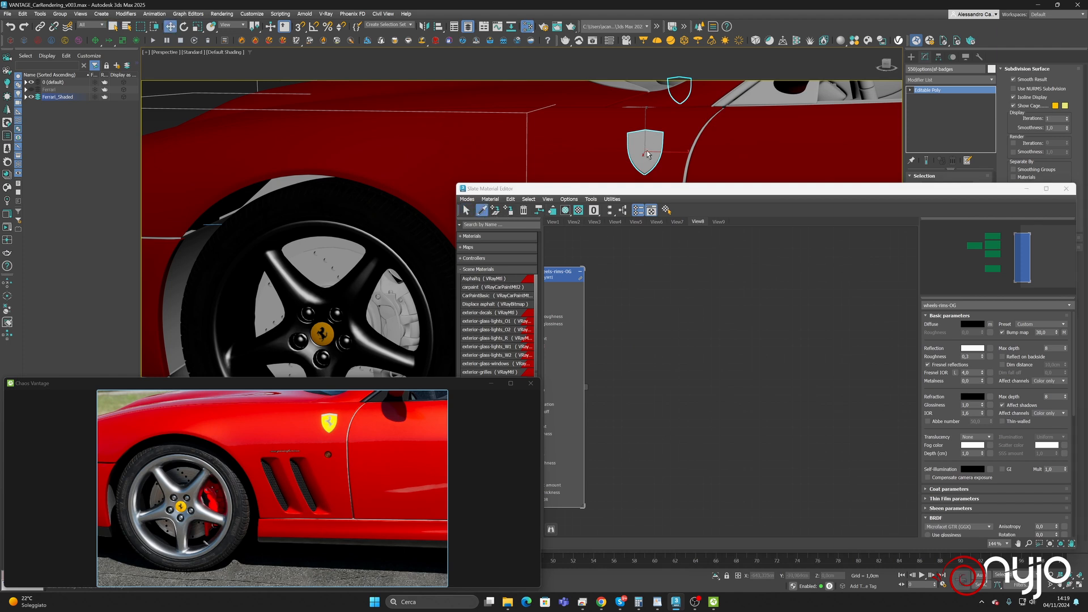
click(644, 150)
drag(731, 268, 753, 280)
drag(637, 275, 654, 276)
middle_drag(608, 143, 351, 231)
scroll(351, 231, up, 10)
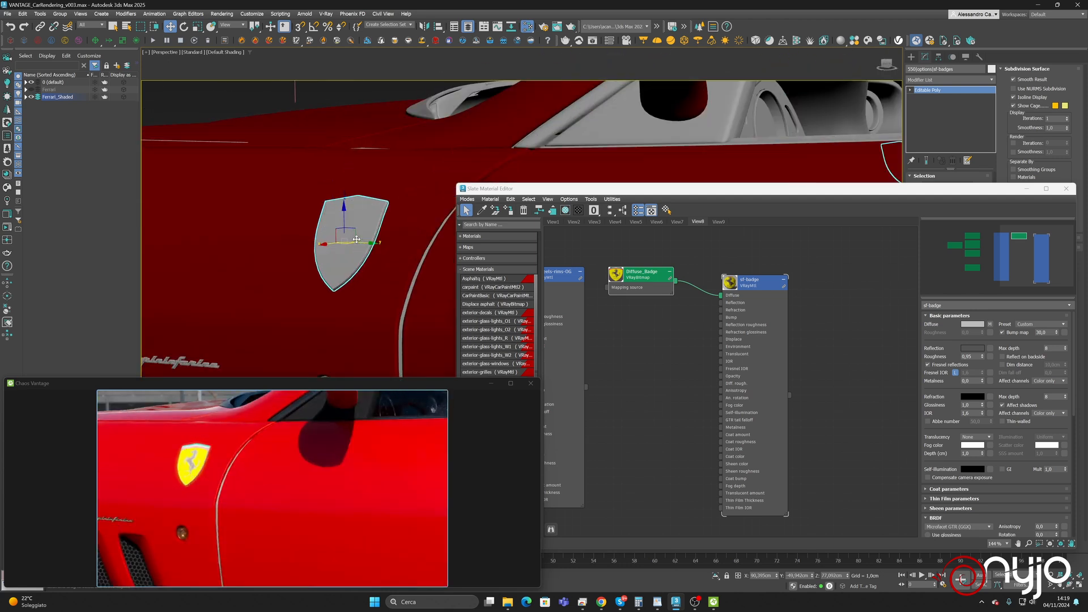
Try a black reflection colour on the sf-badge material
click(755, 285)
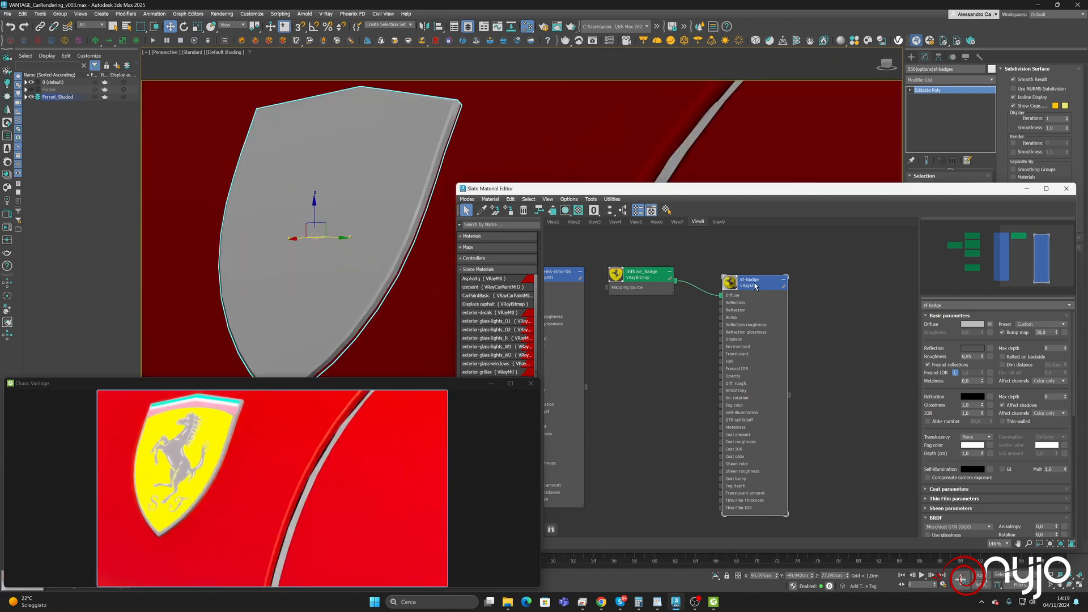
click(973, 349)
drag(869, 304, 852, 305)
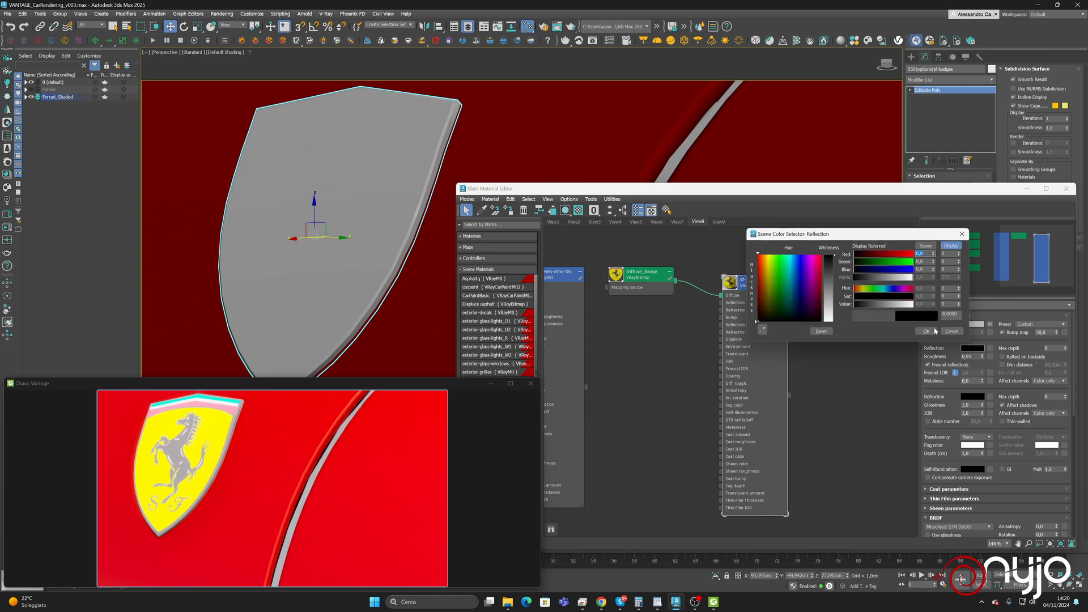
click(926, 331)
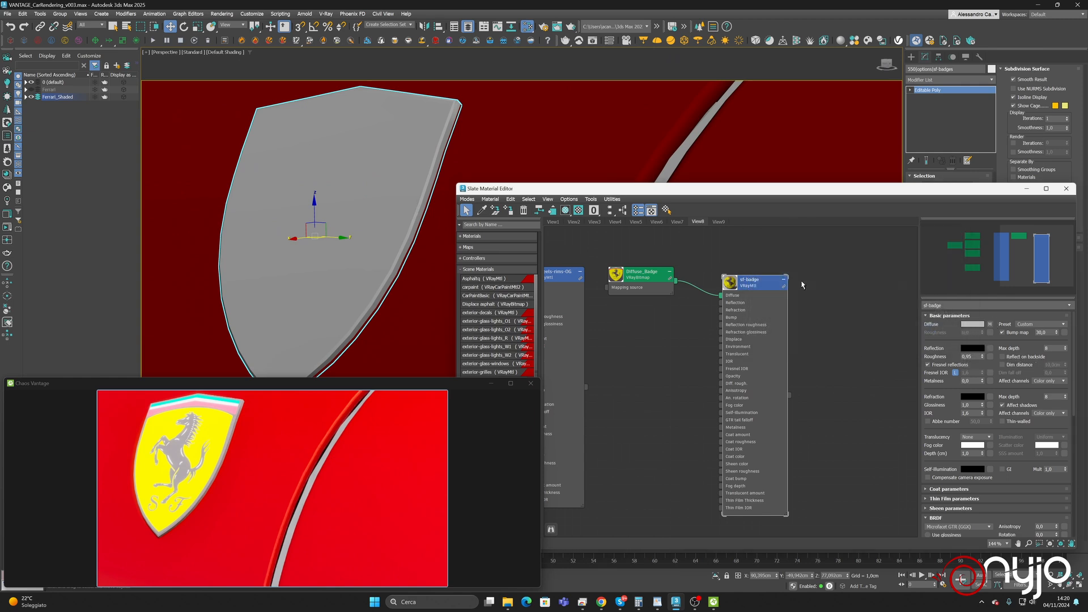
Insert a Color Correction map between the Diffuse_Badge bitmap and the sf-badge material's diffuse input
drag(746, 284, 820, 276)
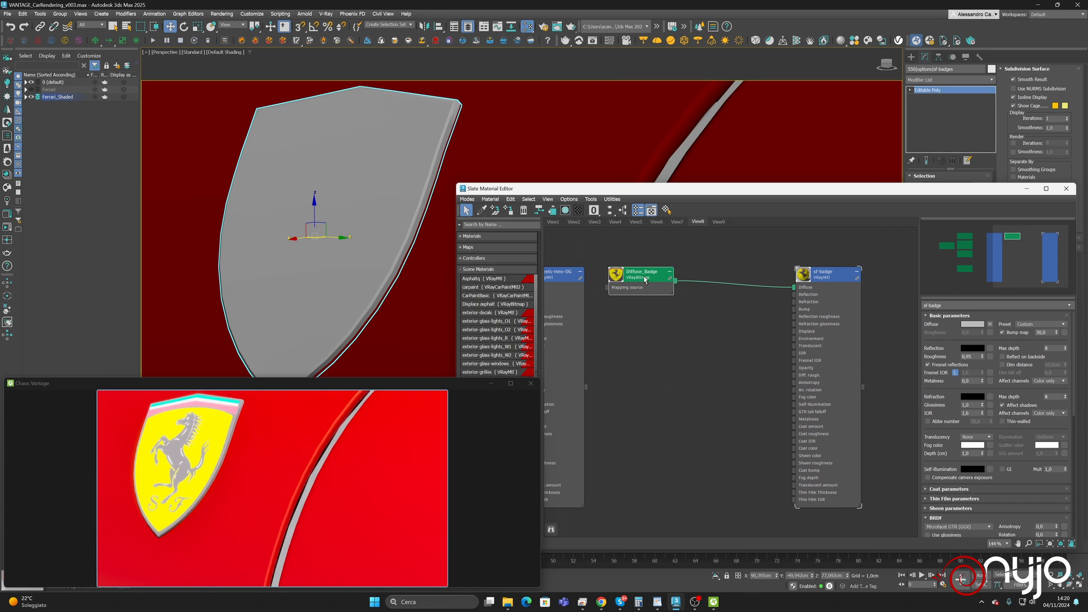
right_click(667, 315)
mouse_move(694, 328)
mouse_move(758, 339)
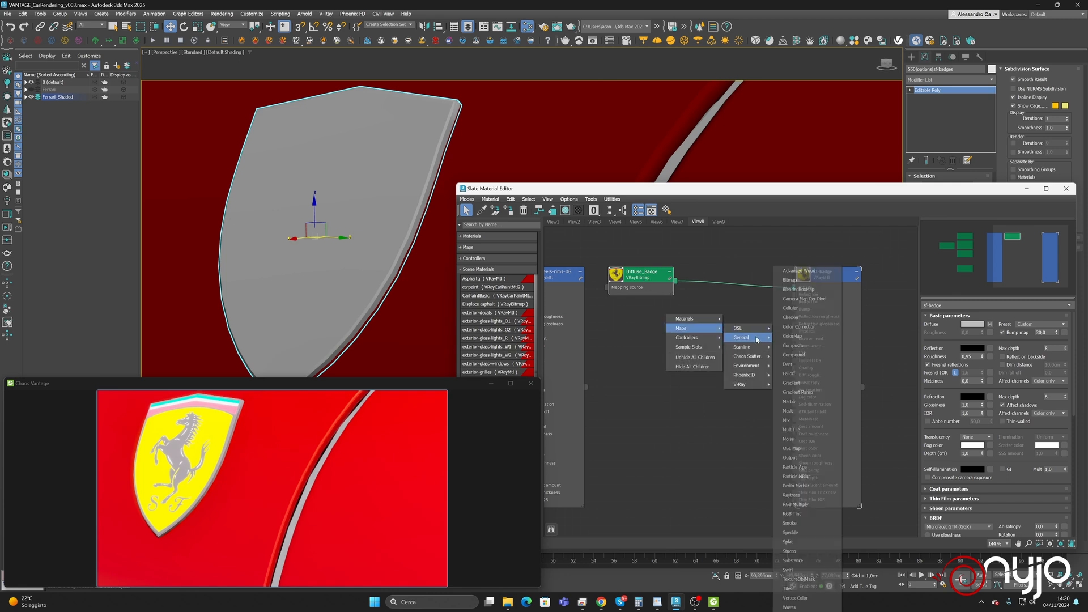
click(799, 327)
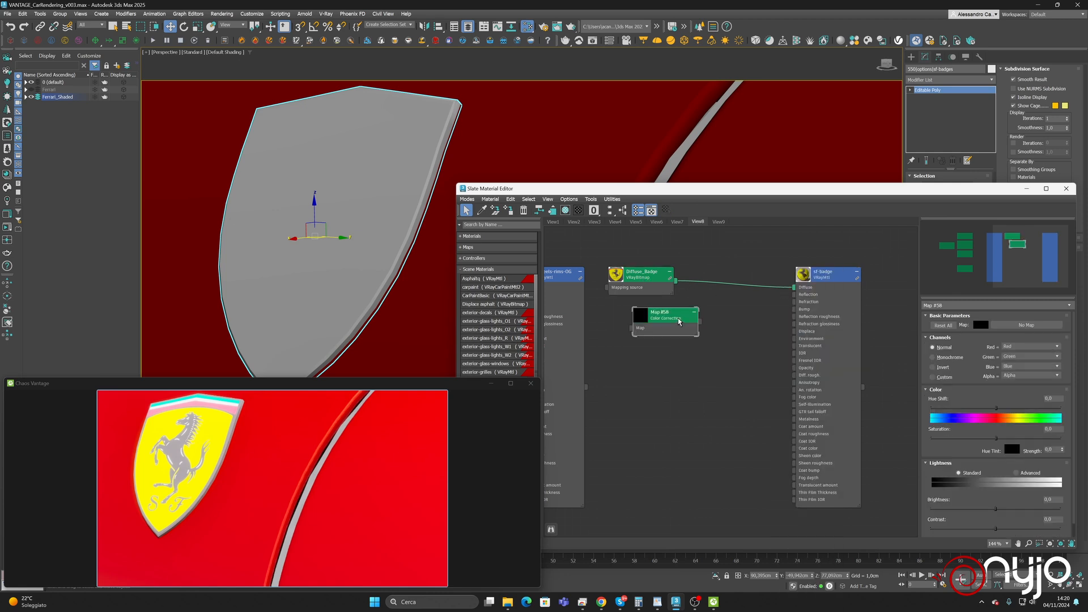
drag(679, 321, 736, 257)
drag(676, 280, 688, 265)
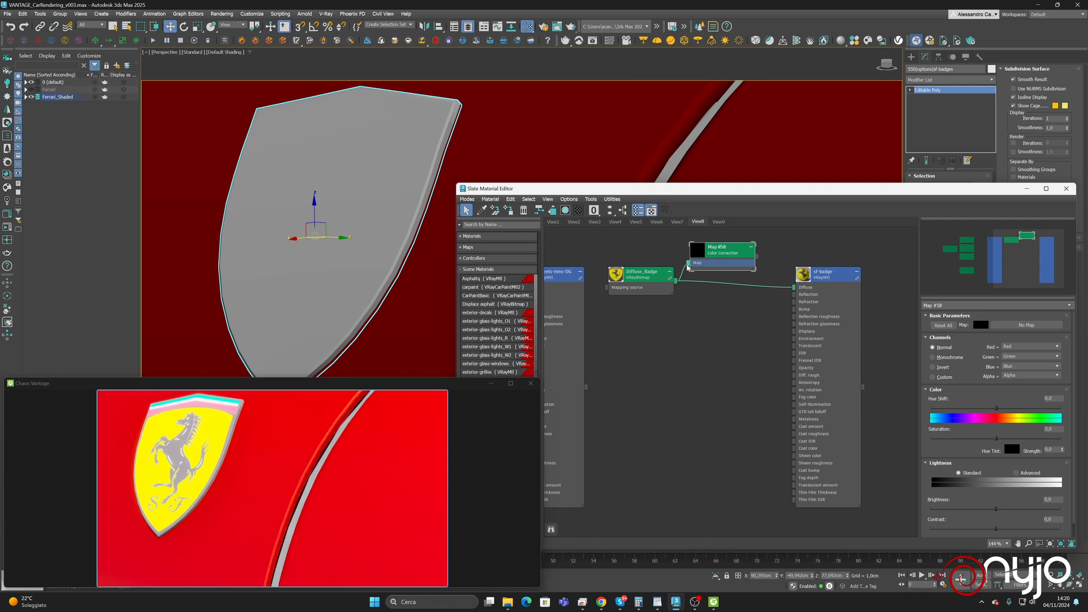
drag(756, 256, 794, 287)
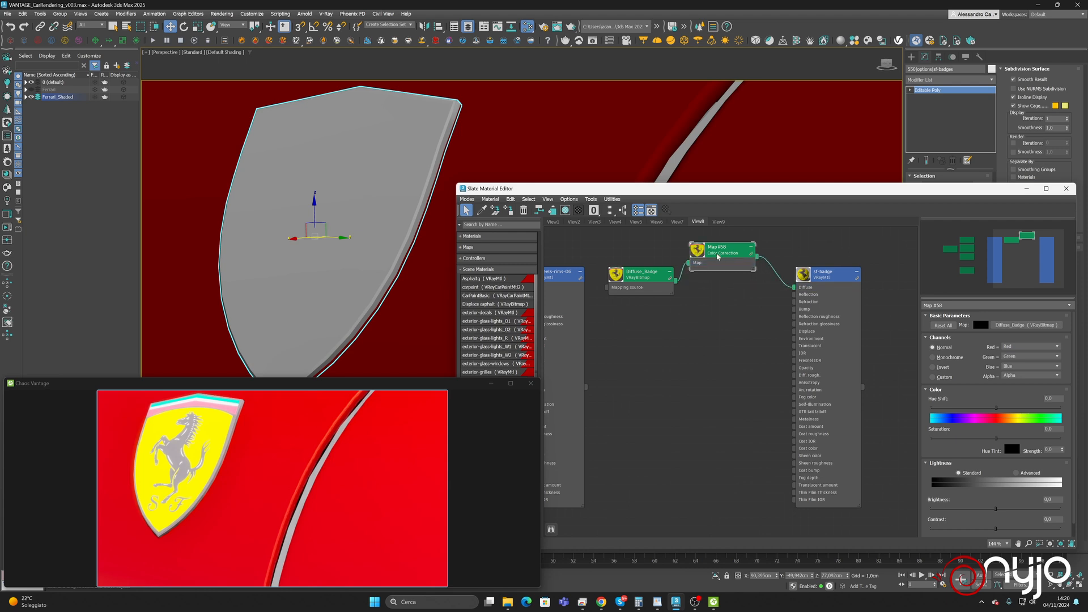
drag(717, 257, 725, 273)
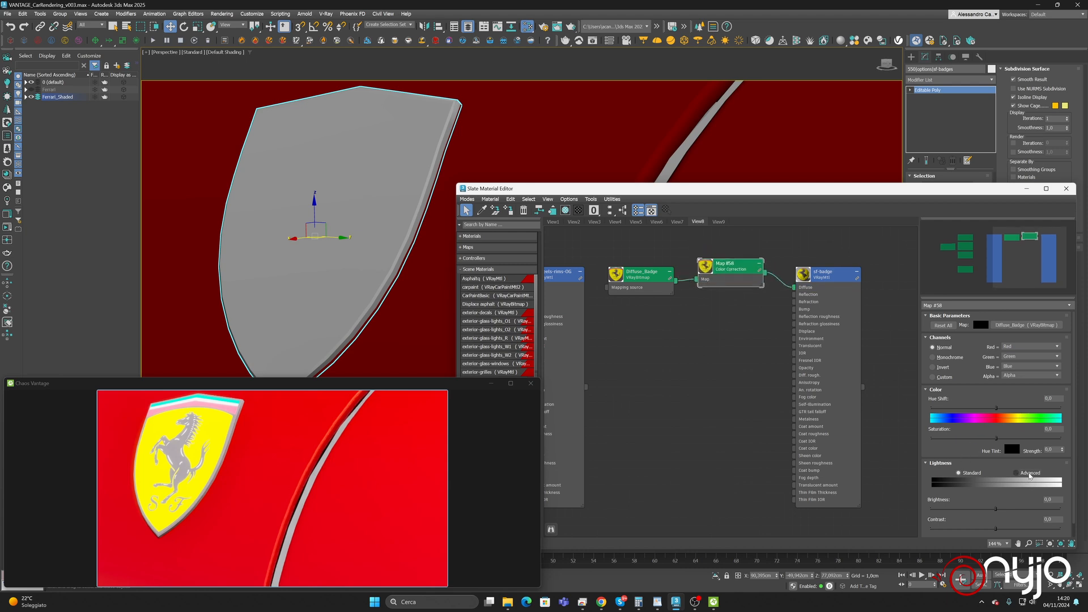
Set the badge Color Correction's advanced RGB gamma to 0,55 and reduce its saturation to about -10,7
click(1030, 474)
click(993, 507)
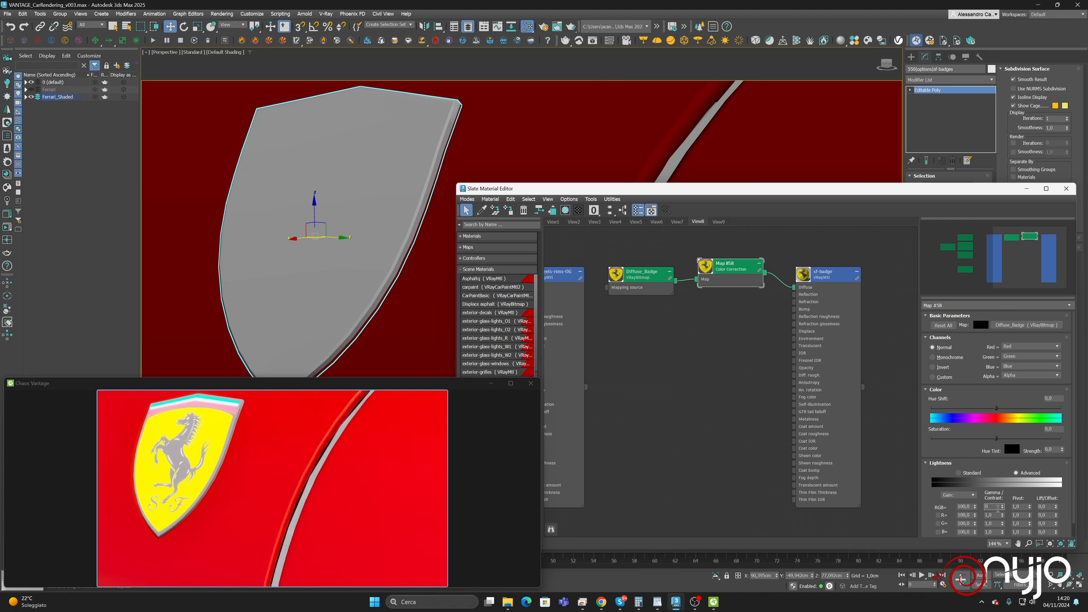
text(0,65)
key(Return)
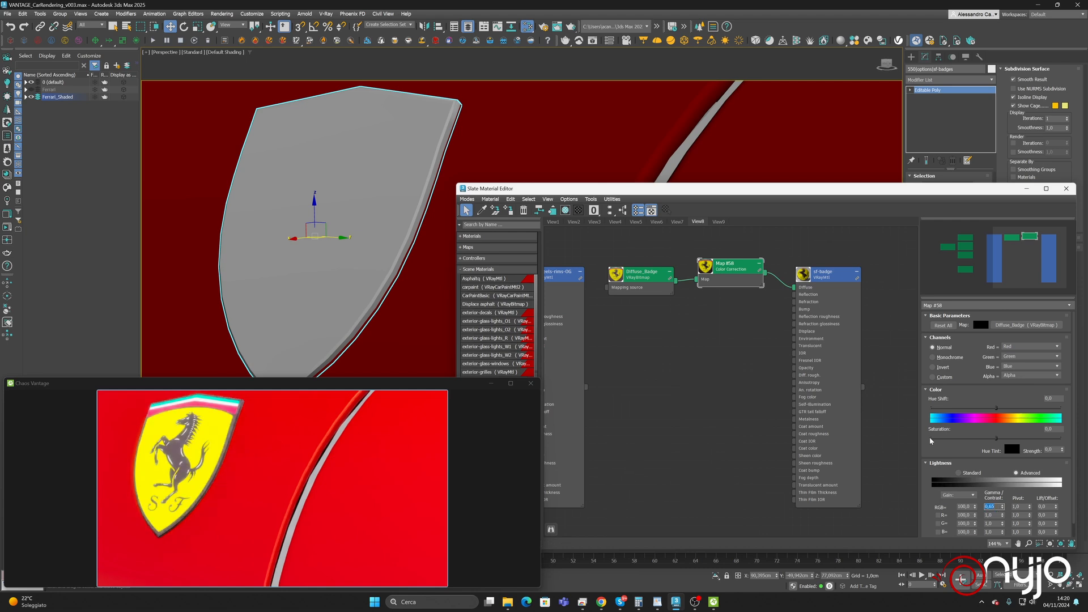
text(0,55)
key(Return)
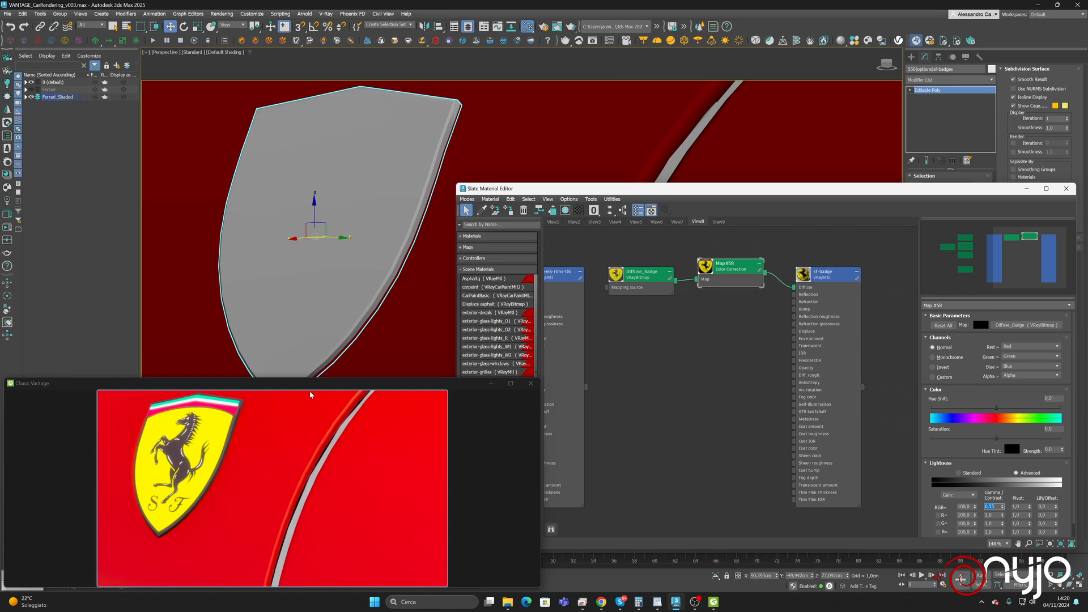
mouse_move(993, 440)
mouse_down()
mouse_move(939, 445)
mouse_move(990, 442)
mouse_up()
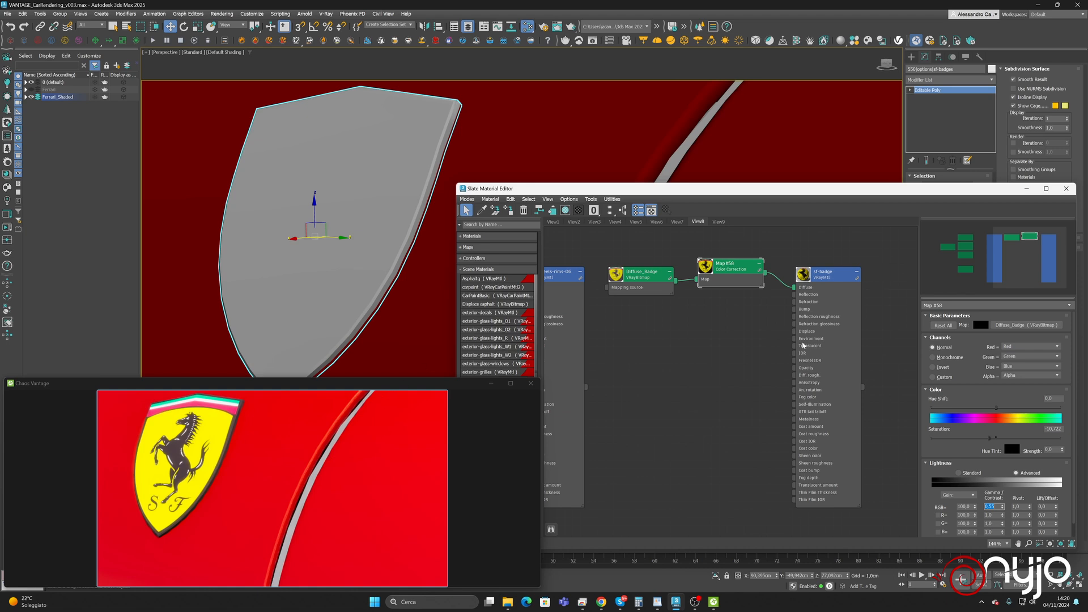
Try a dark grey reflection colour on the sf-badge material
double_click(818, 278)
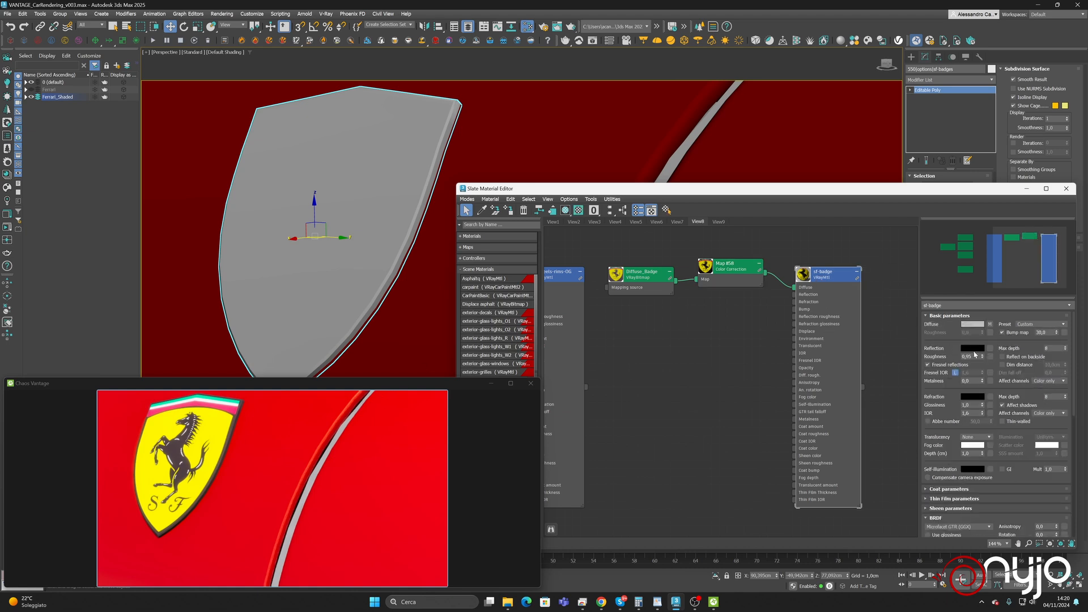
click(972, 348)
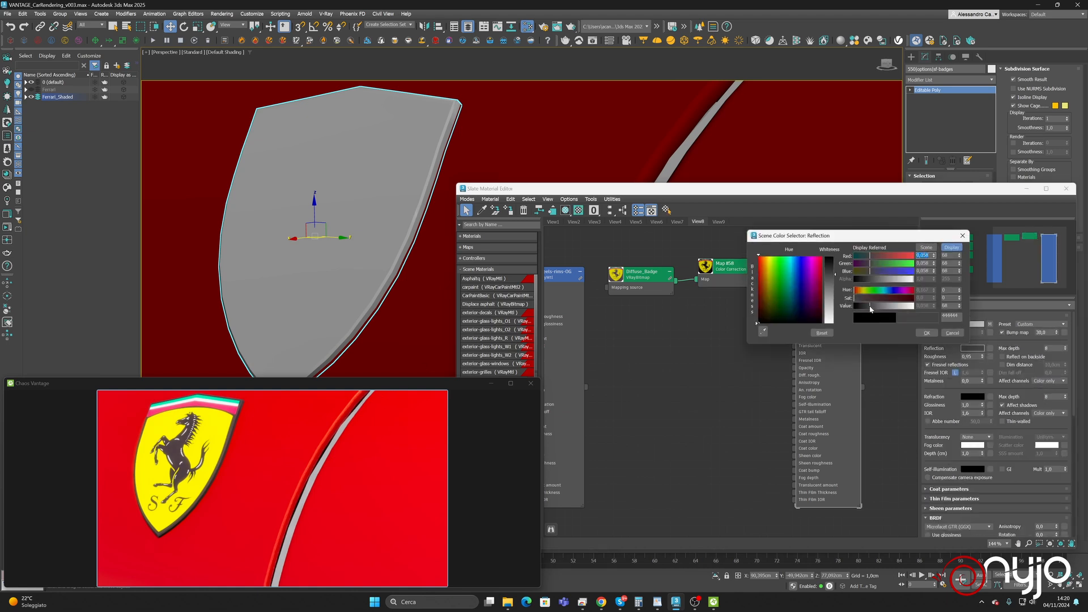
mouse_move(871, 309)
mouse_down()
mouse_move(884, 307)
mouse_move(870, 309)
mouse_up()
click(927, 333)
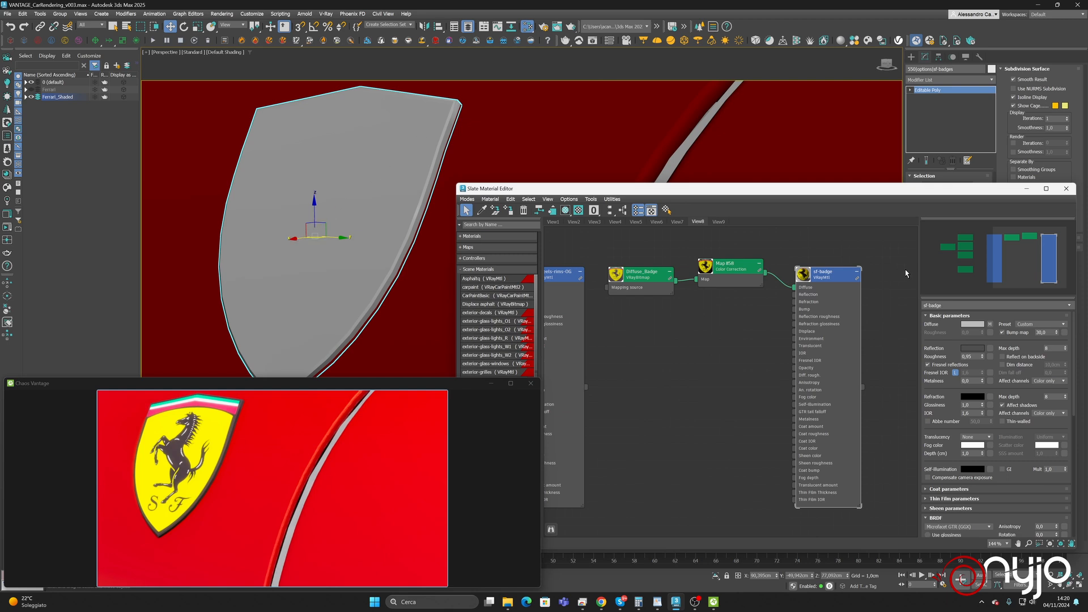
Set the sf-badge material's reflection colour to pure white, value 255
click(972, 348)
drag(876, 301, 949, 303)
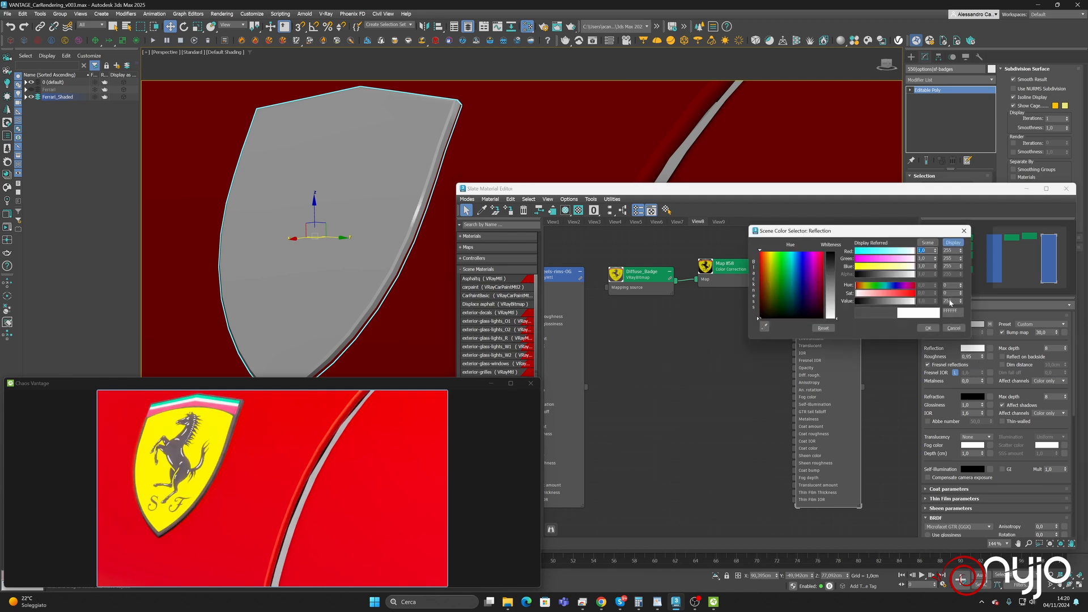
click(928, 328)
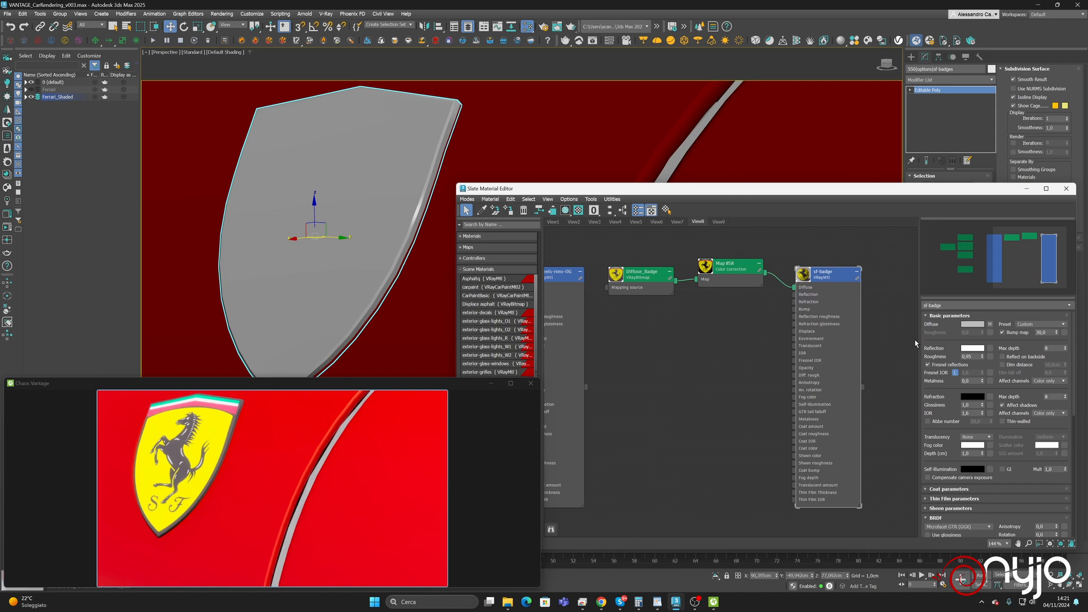
Examine the shield badge and the car's front end from several angles in the live render, closing the material editor
middle_drag(366, 209, 395, 221)
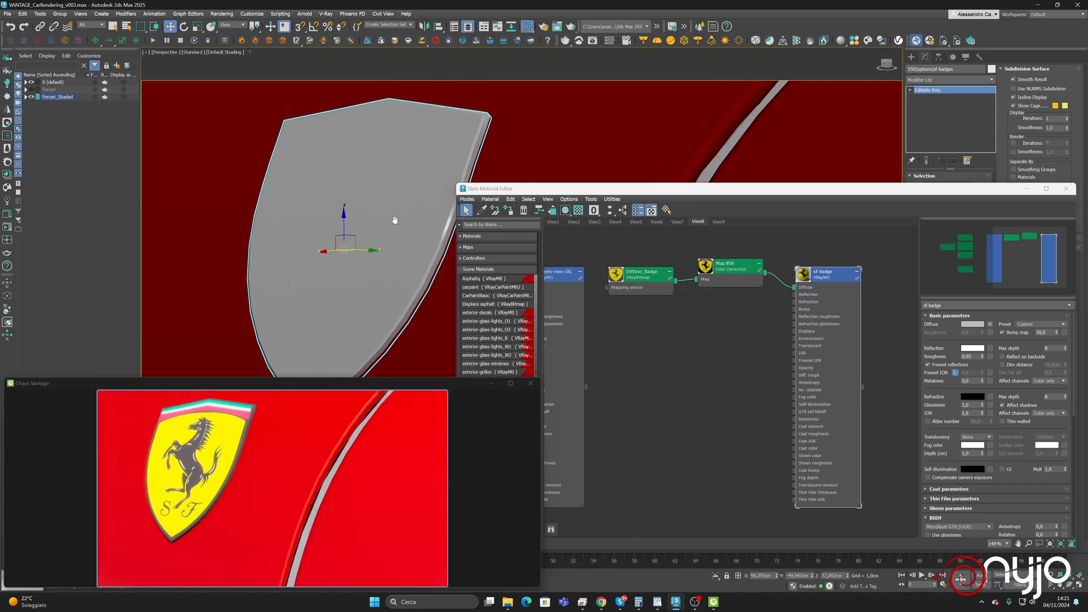
scroll(383, 218, up, 1)
scroll(385, 218, down, 1)
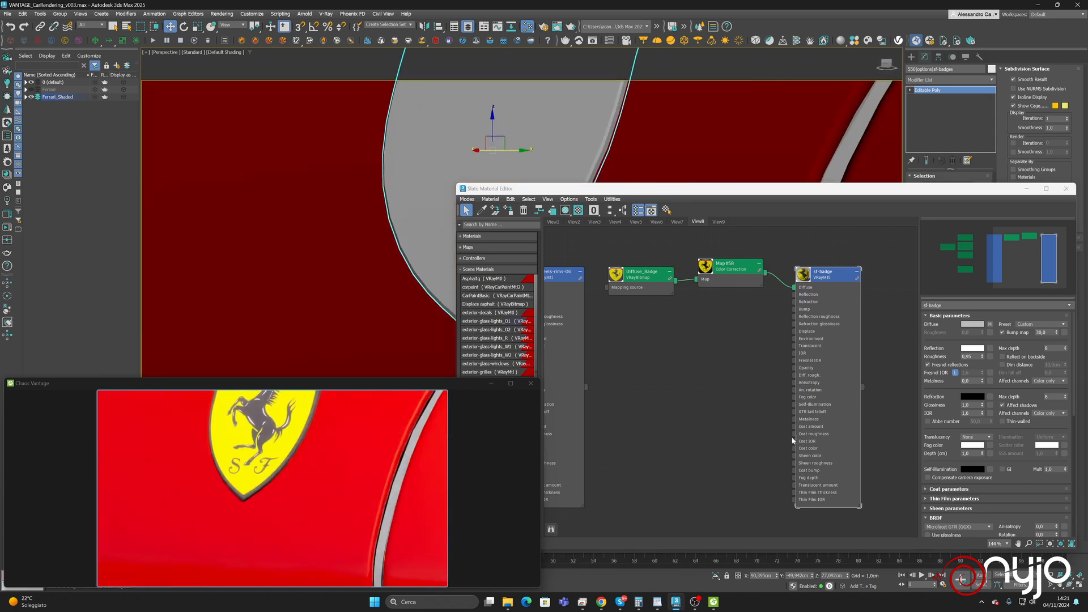
click(1070, 584)
drag(491, 165, 477, 136)
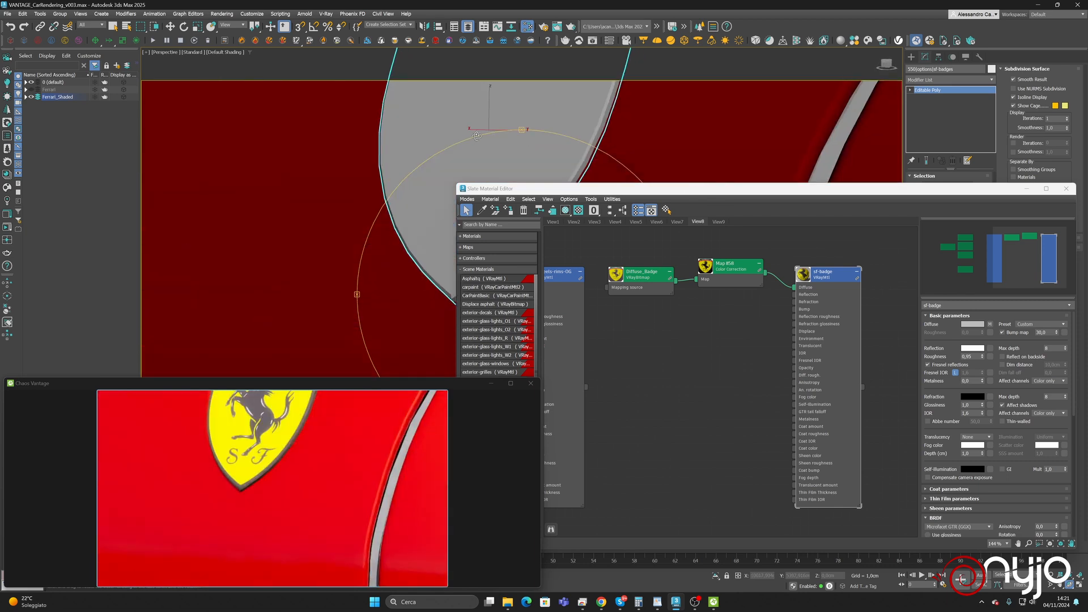
click(786, 236)
scroll(419, 295, down, 8)
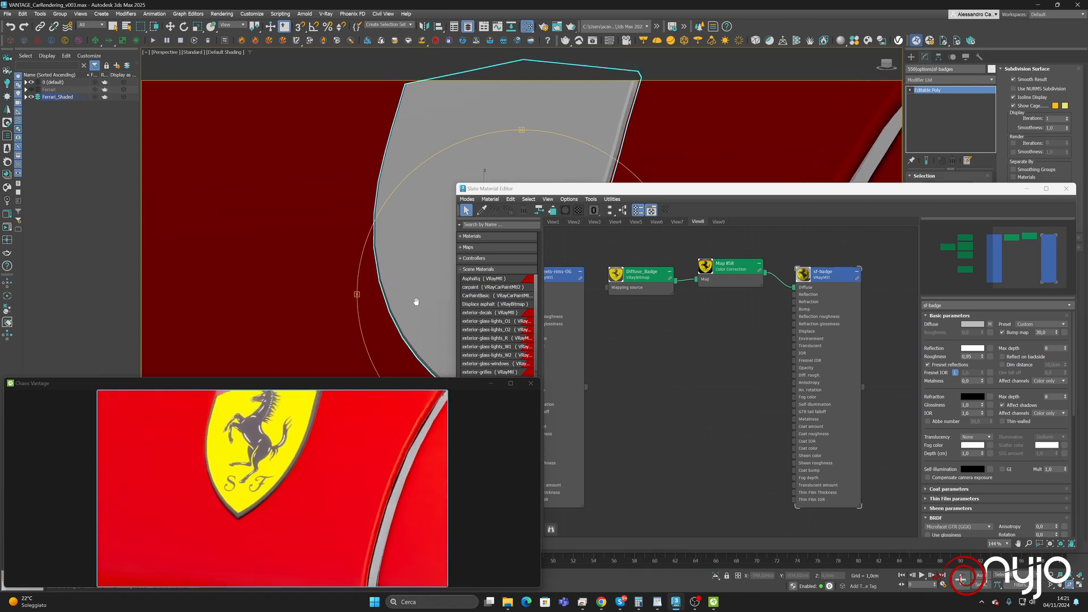
scroll(424, 289, down, 5)
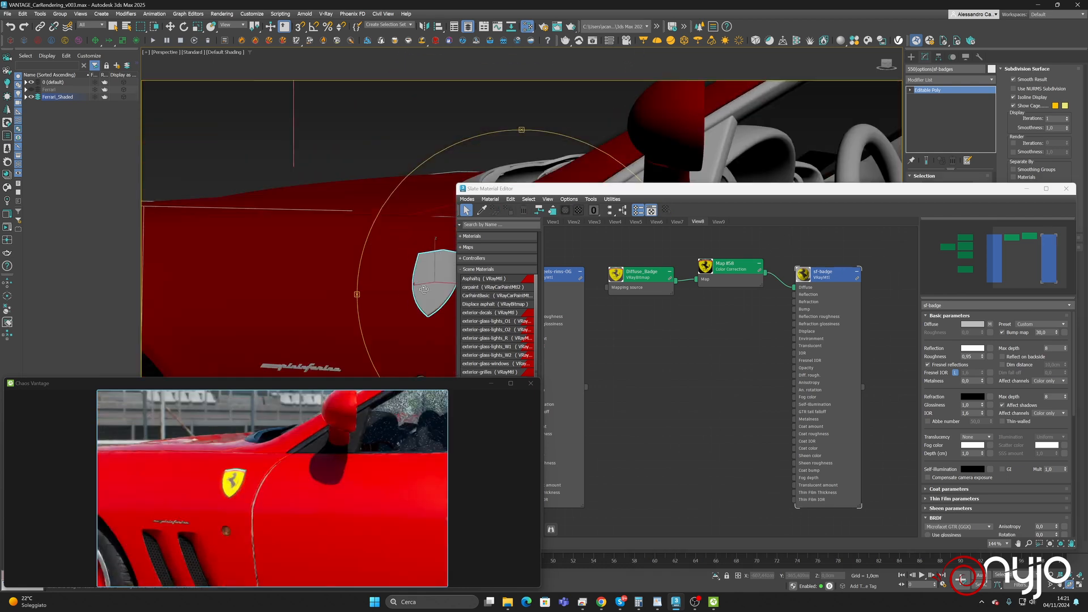
drag(435, 285, 284, 282)
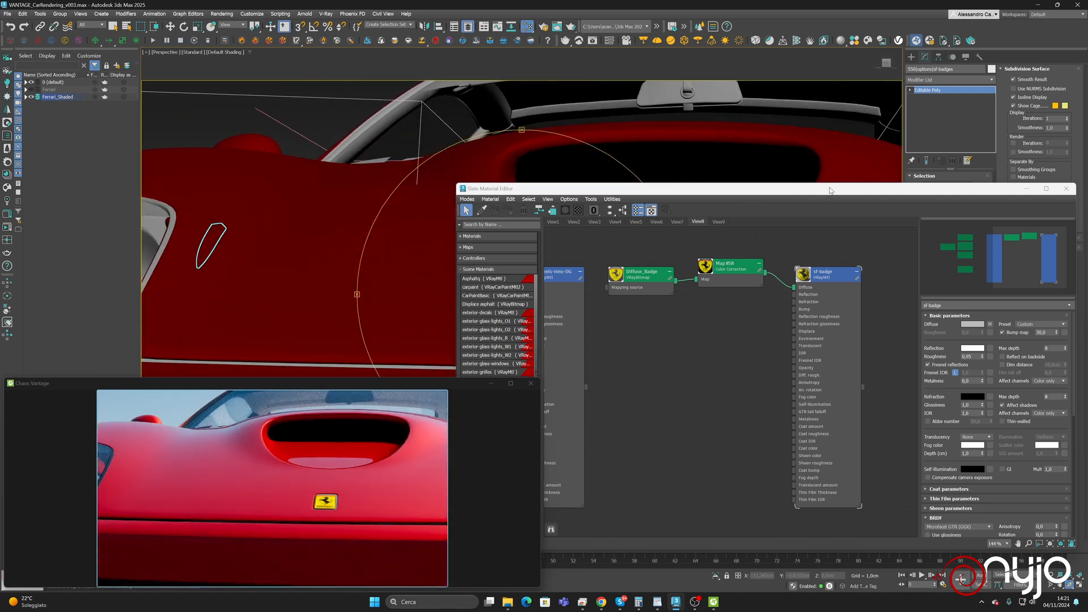
click(1066, 189)
scroll(549, 208, down, 6)
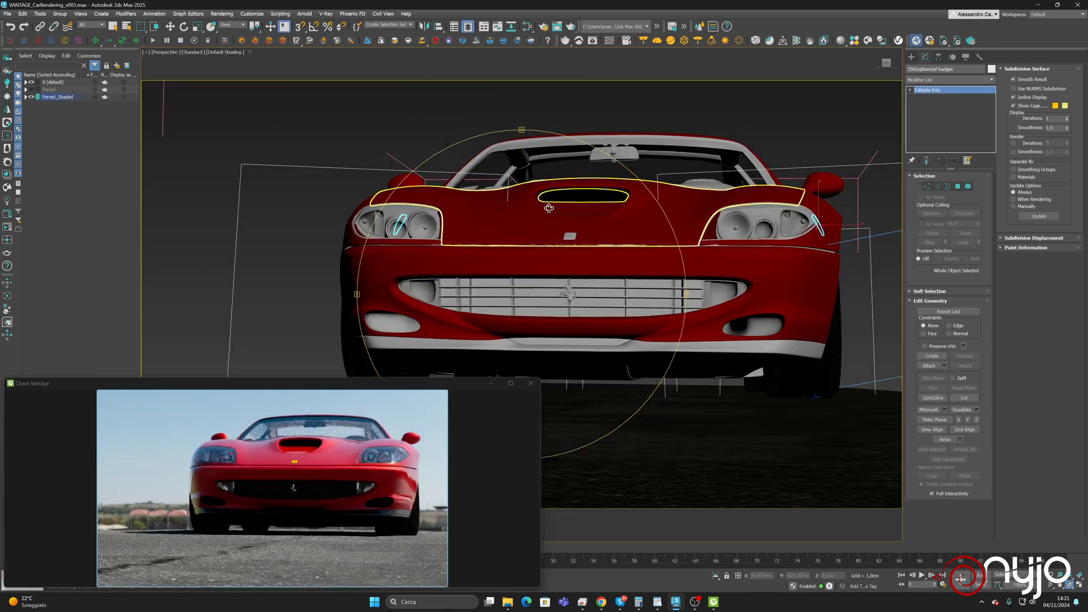
drag(570, 260, 522, 295)
Switch to Chaos Vantage, show its interface, enlarge its window, and bring the car's front and wheel into a three-quarter view
click(456, 381)
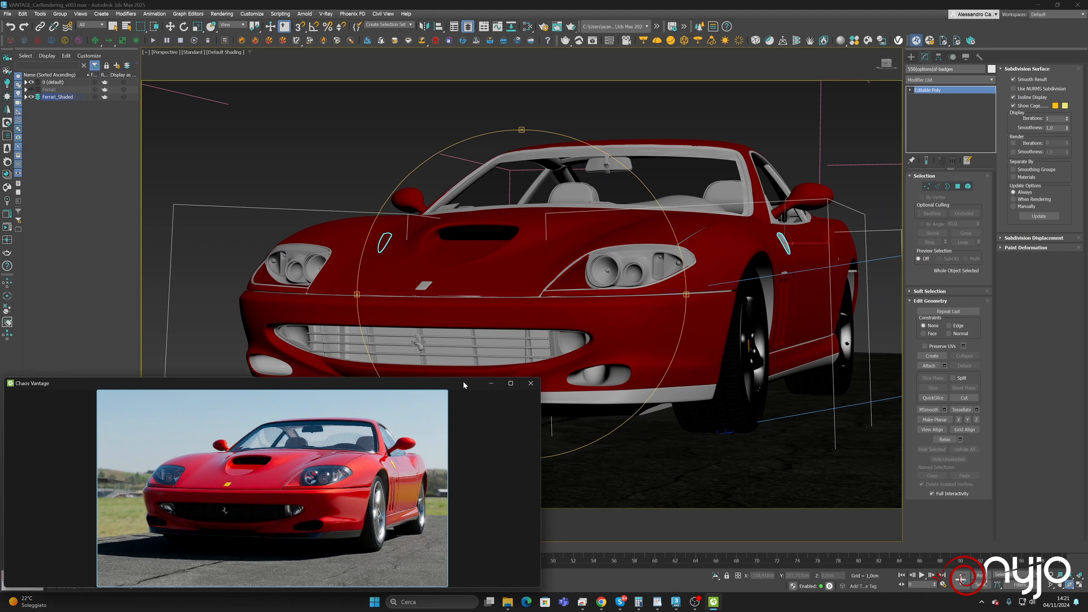
key(h)
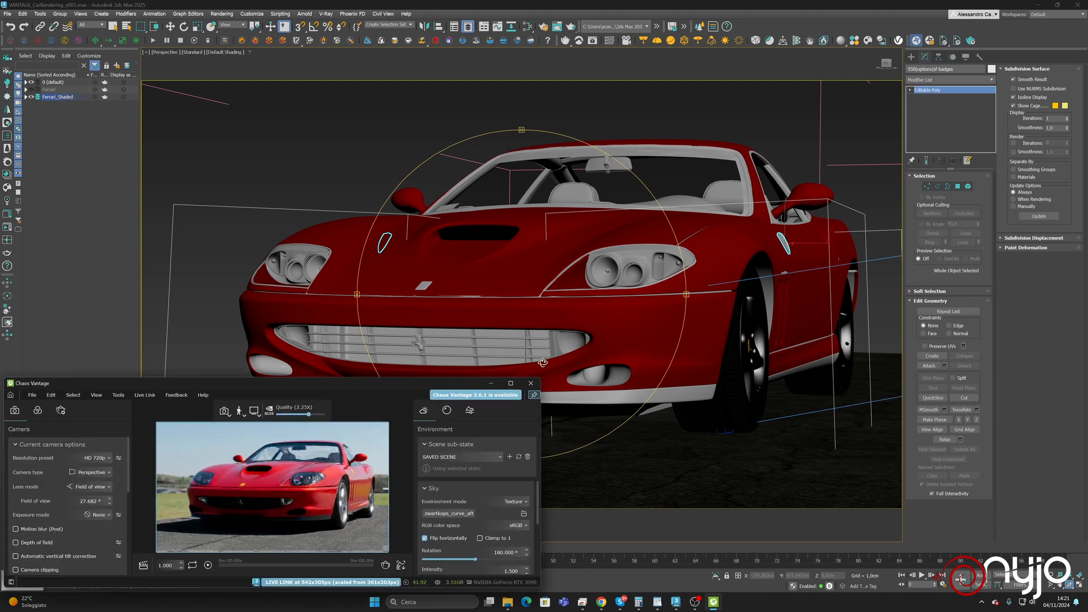
drag(476, 384, 544, 88)
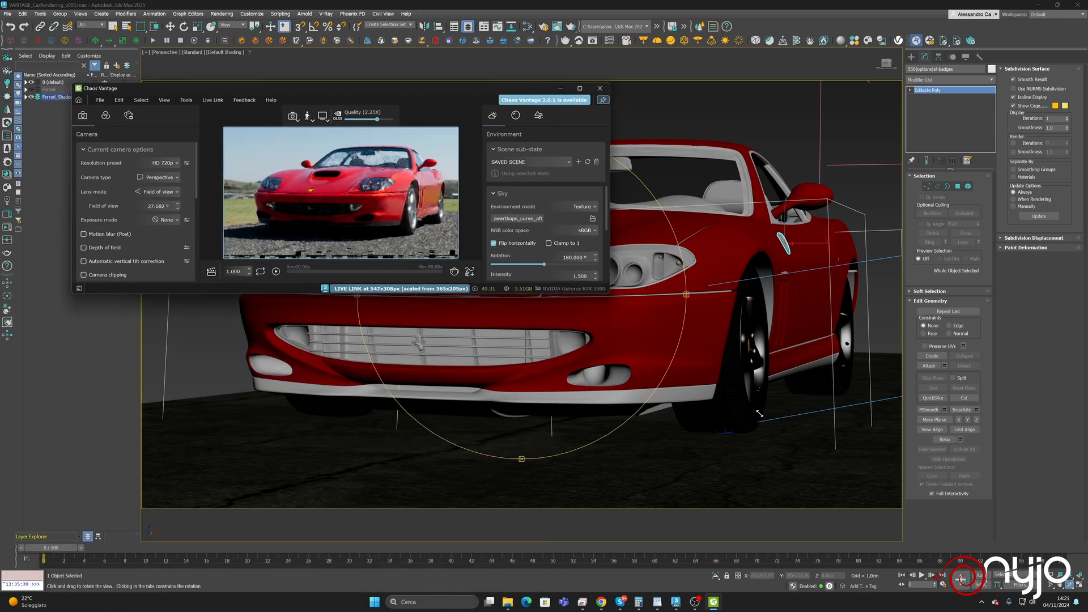
drag(608, 292, 984, 551)
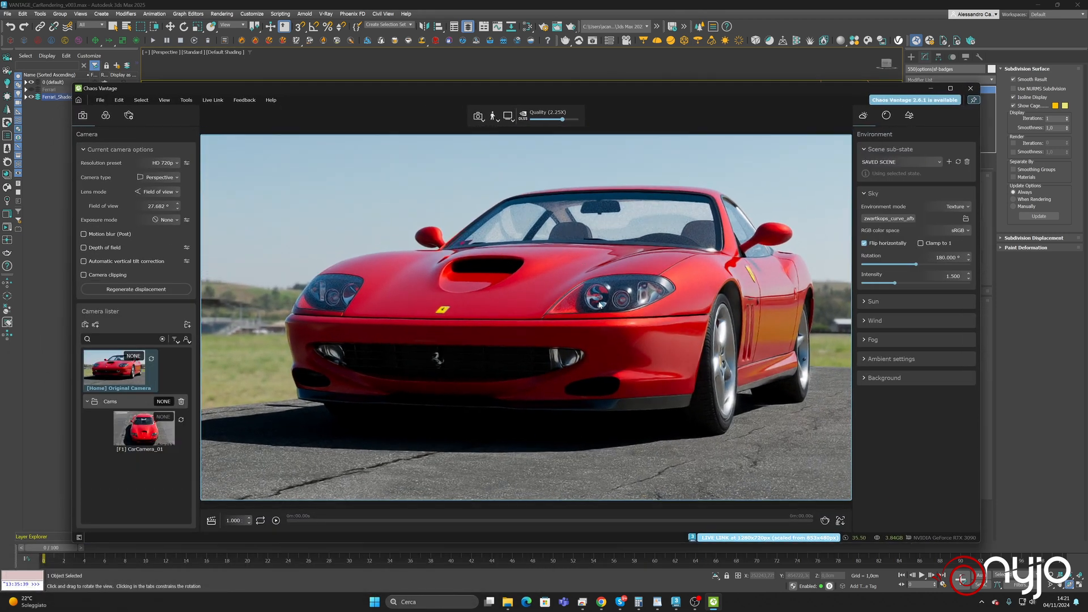
drag(618, 331, 532, 273)
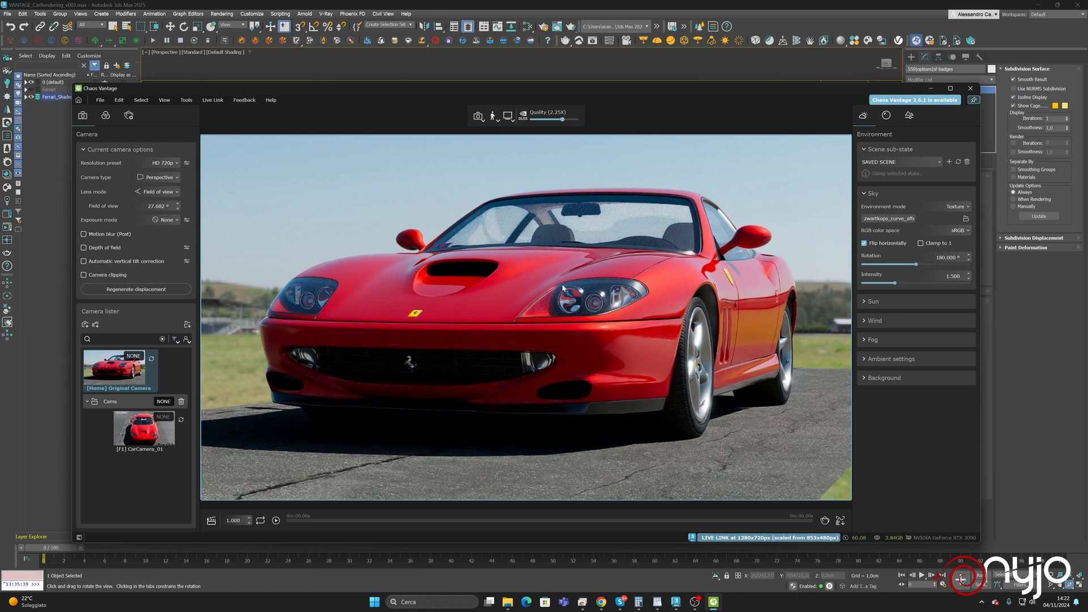
mouse_move(528, 270)
right_down()
mouse_move(492, 271)
mouse_move(528, 284)
mouse_move(618, 255)
mouse_move(616, 241)
mouse_move(553, 269)
mouse_move(505, 255)
mouse_move(499, 233)
right_up()
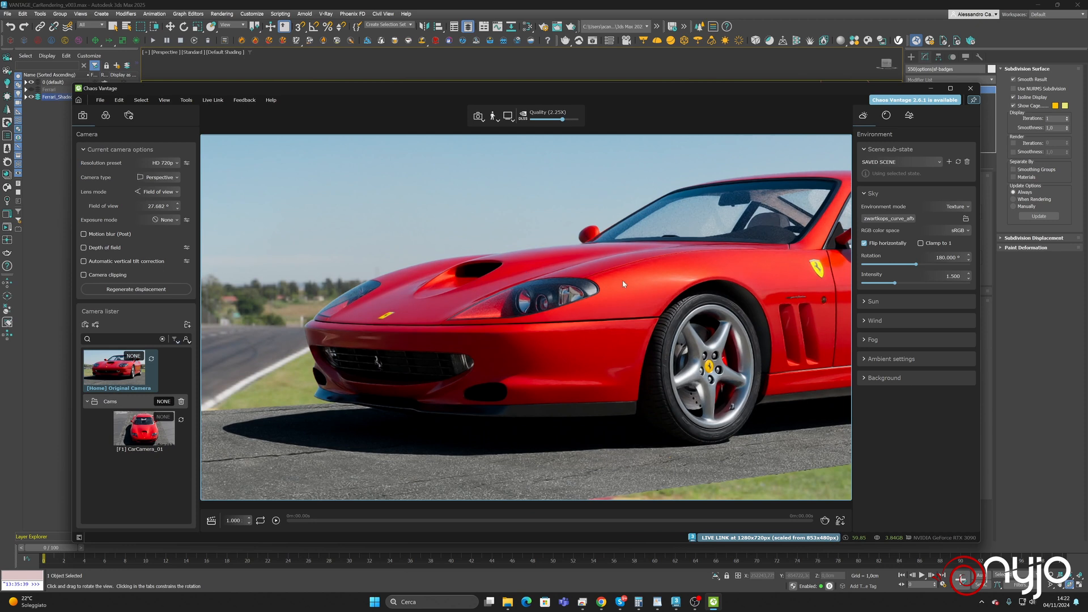
Raise the exposure bias to about 0.714 in the color corrections and check the car's paint from the other side
middle_drag(528, 270, 482, 280)
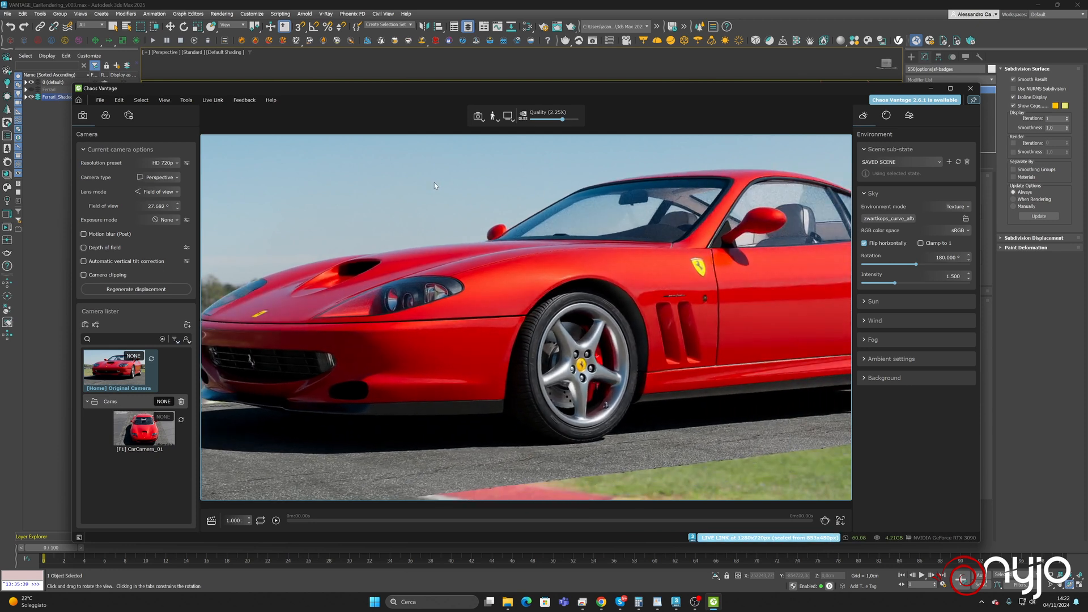
click(105, 117)
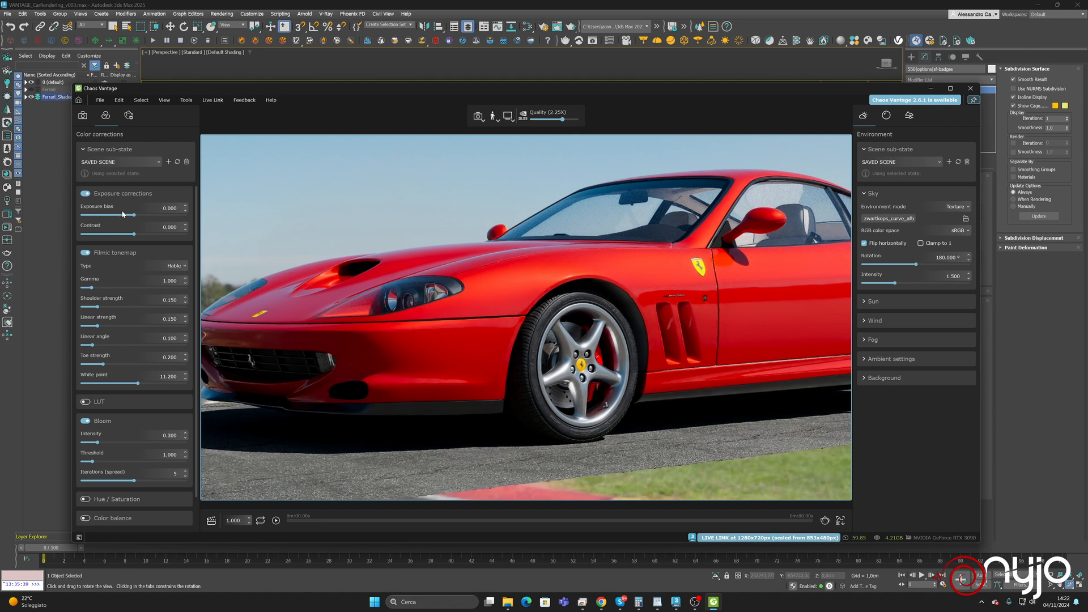
drag(134, 217, 144, 217)
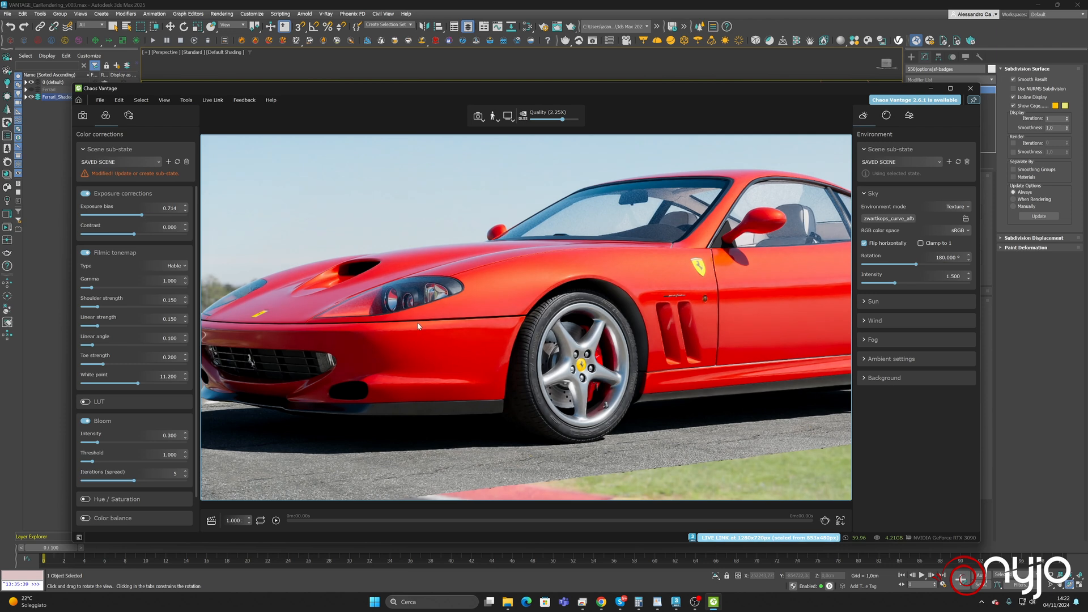
drag(509, 324, 804, 328)
right_drag(677, 349, 676, 350)
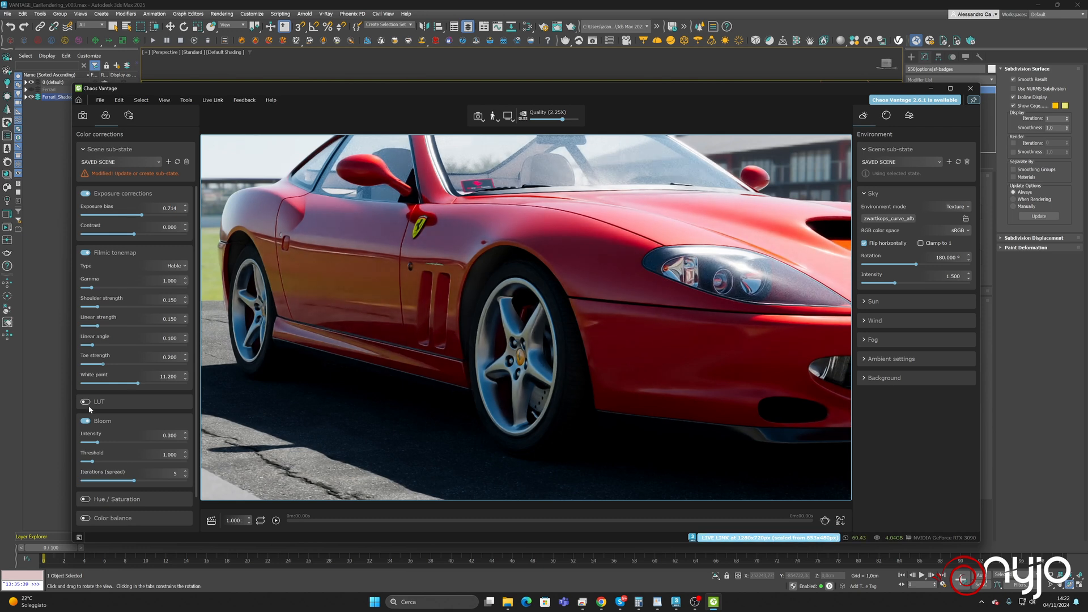
Set the GI lighting to 3 bounces in the render settings
click(129, 117)
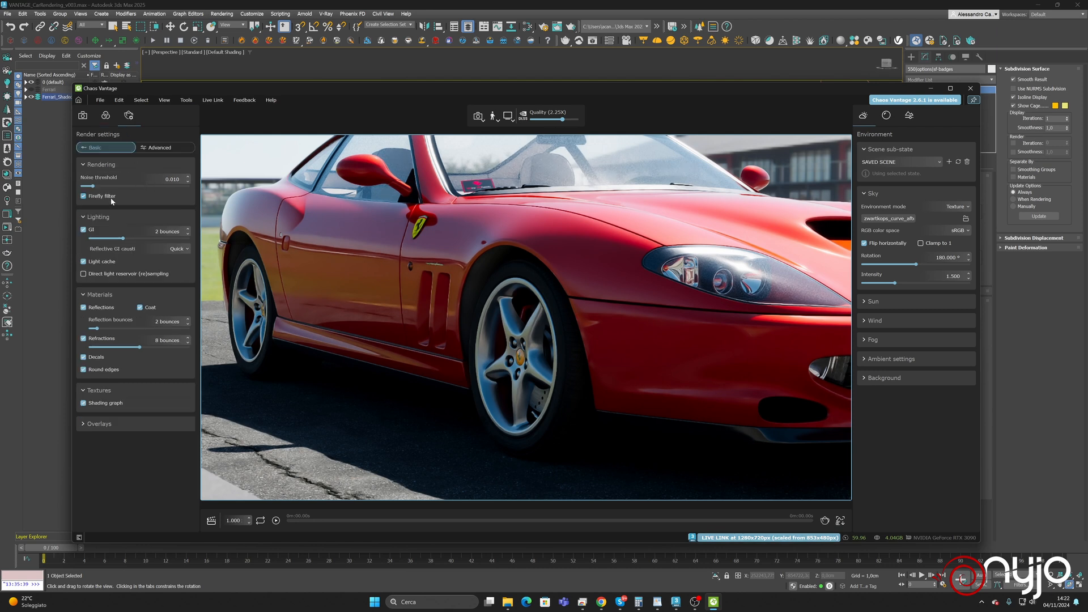
mouse_move(138, 242)
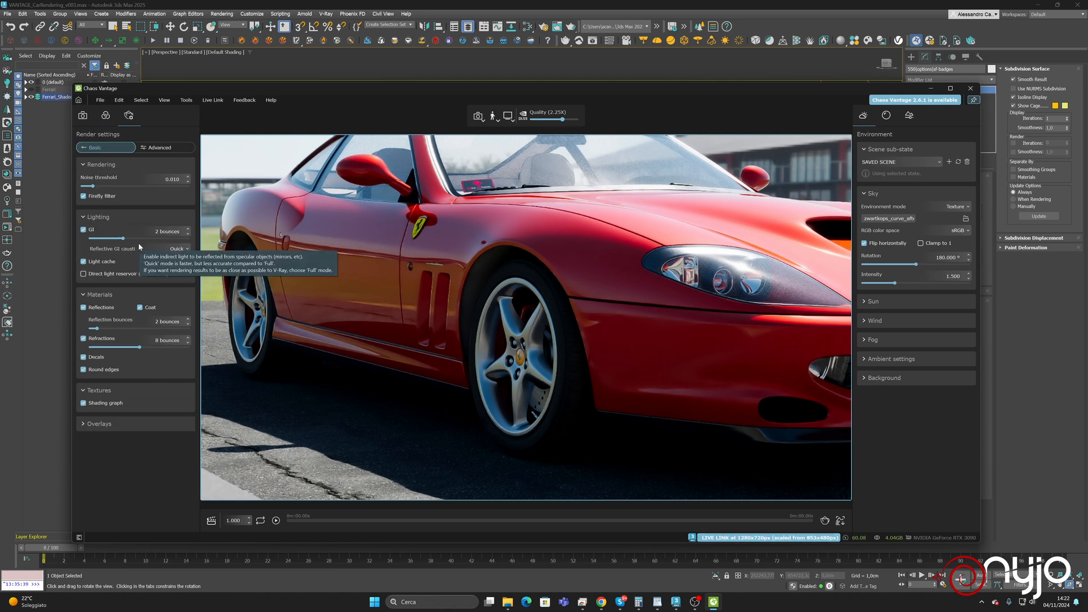
click(188, 229)
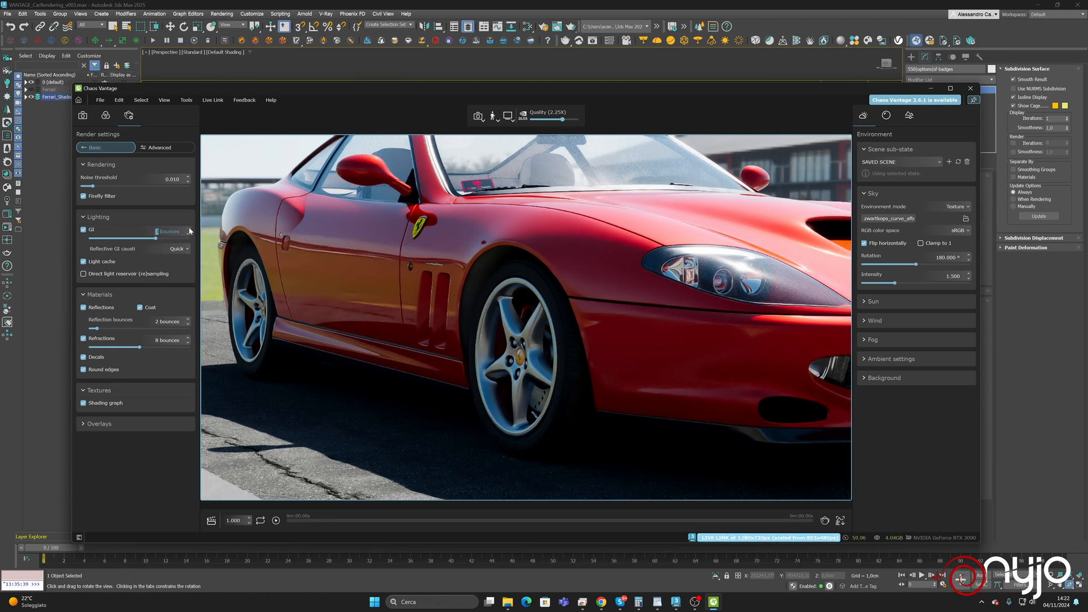
click(189, 228)
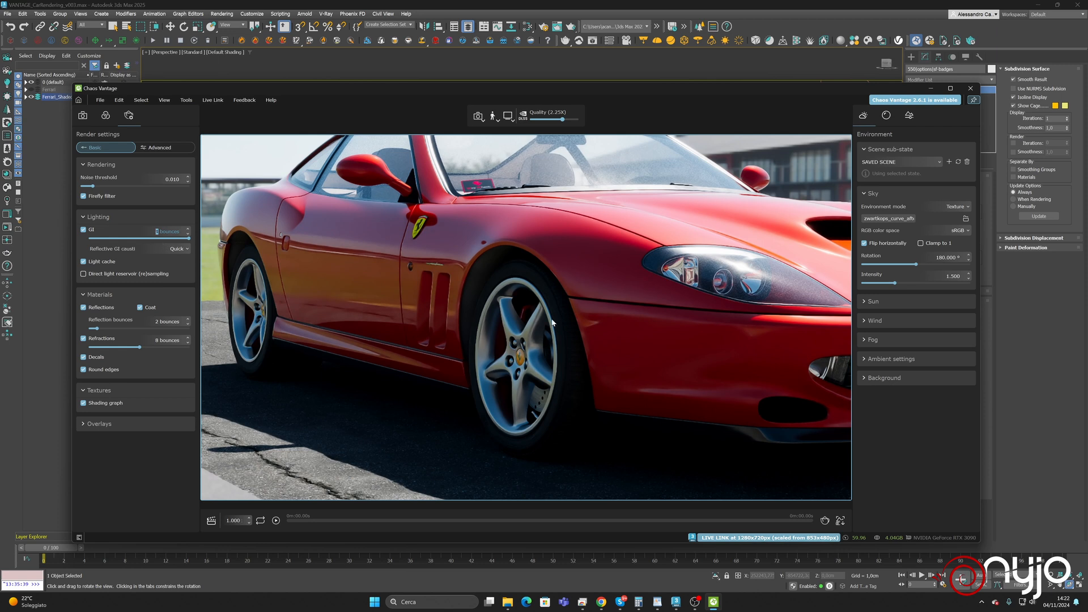
click(190, 234)
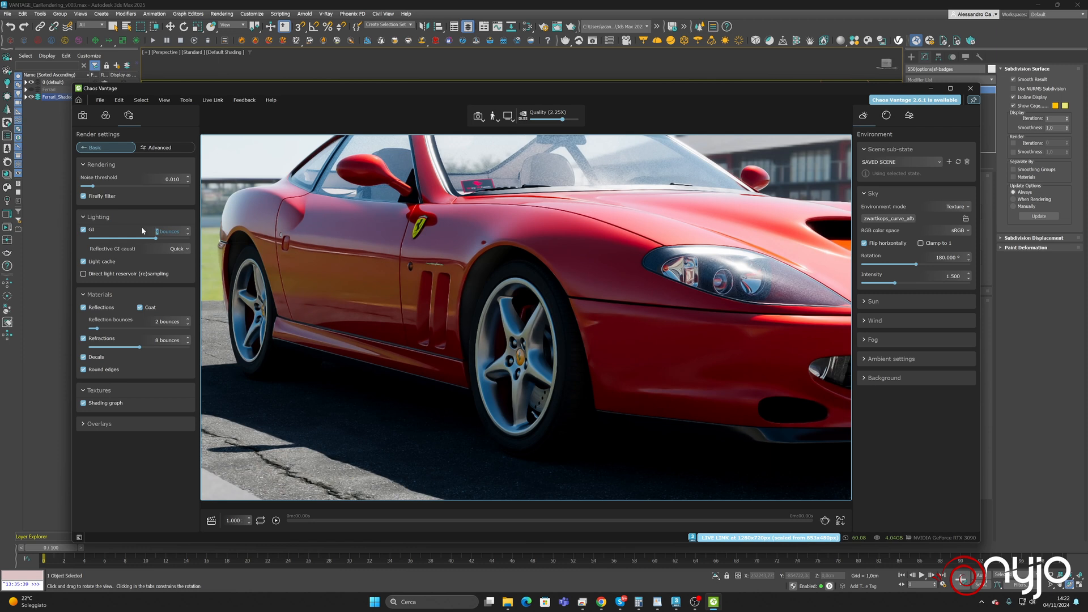
In the advanced render settings, enable clip-mode opacity maps and set the reflection bounces to 4
click(168, 148)
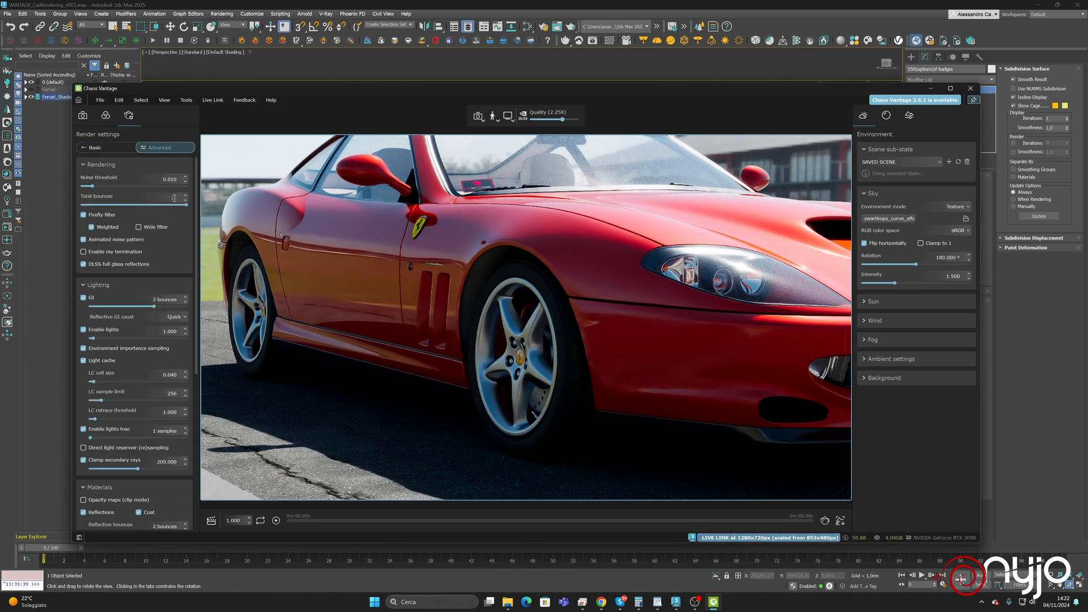
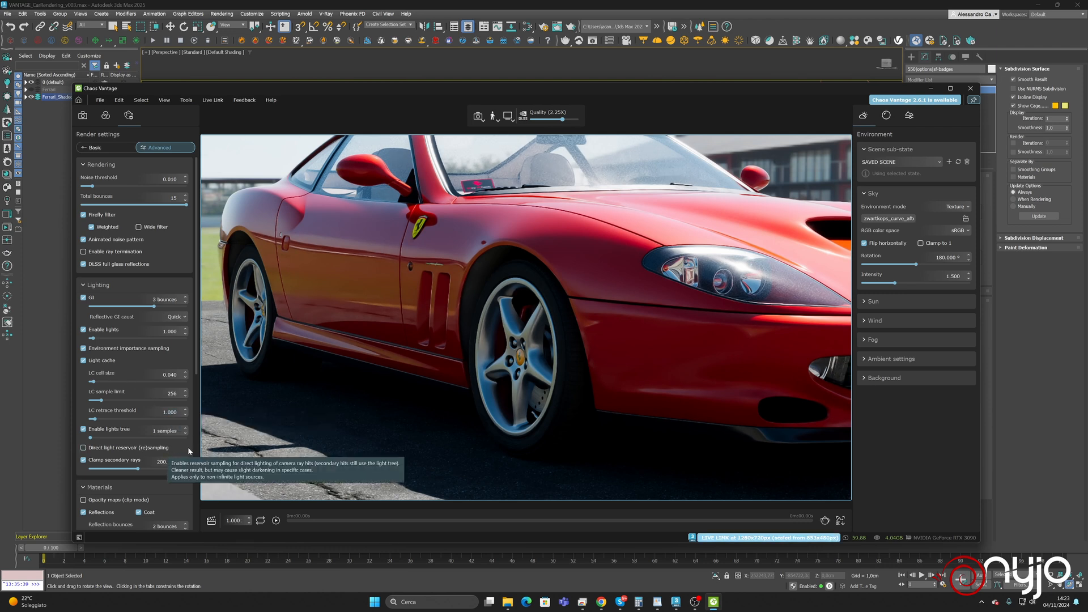
scroll(188, 447, down, 2)
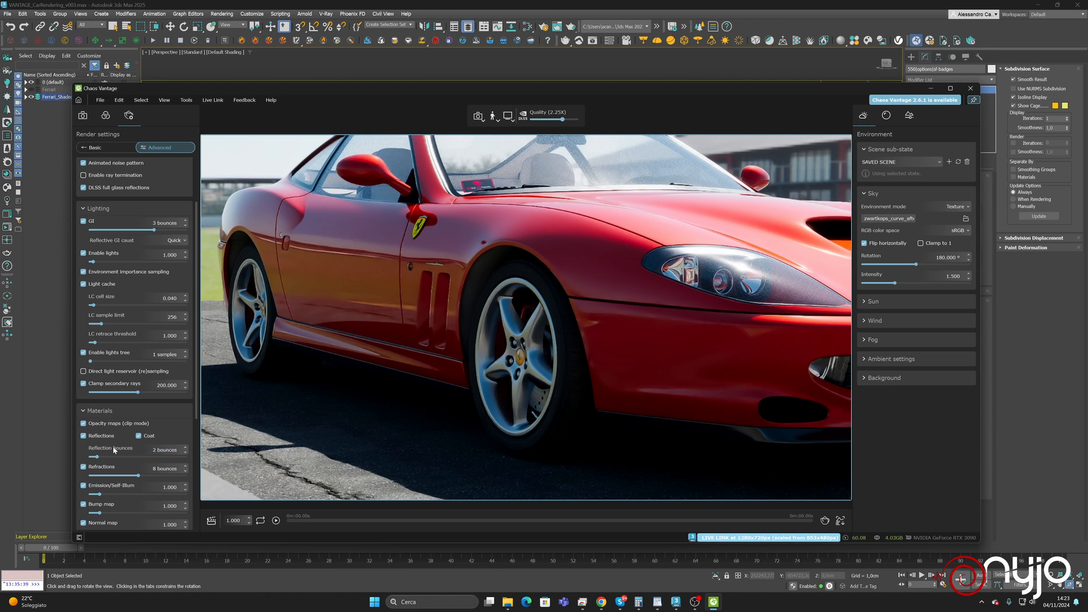
click(187, 450)
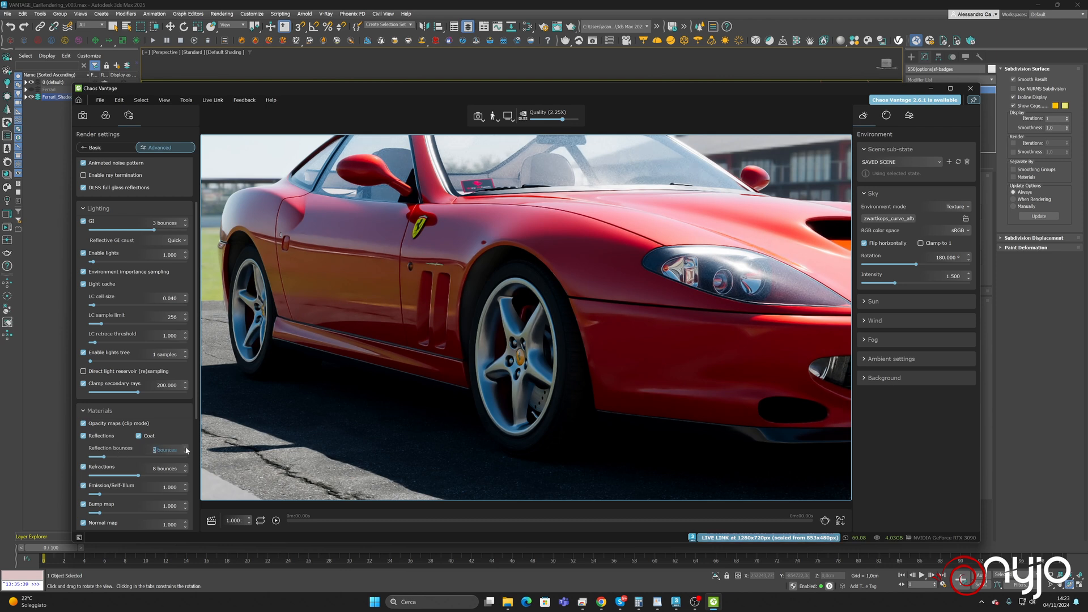
click(187, 449)
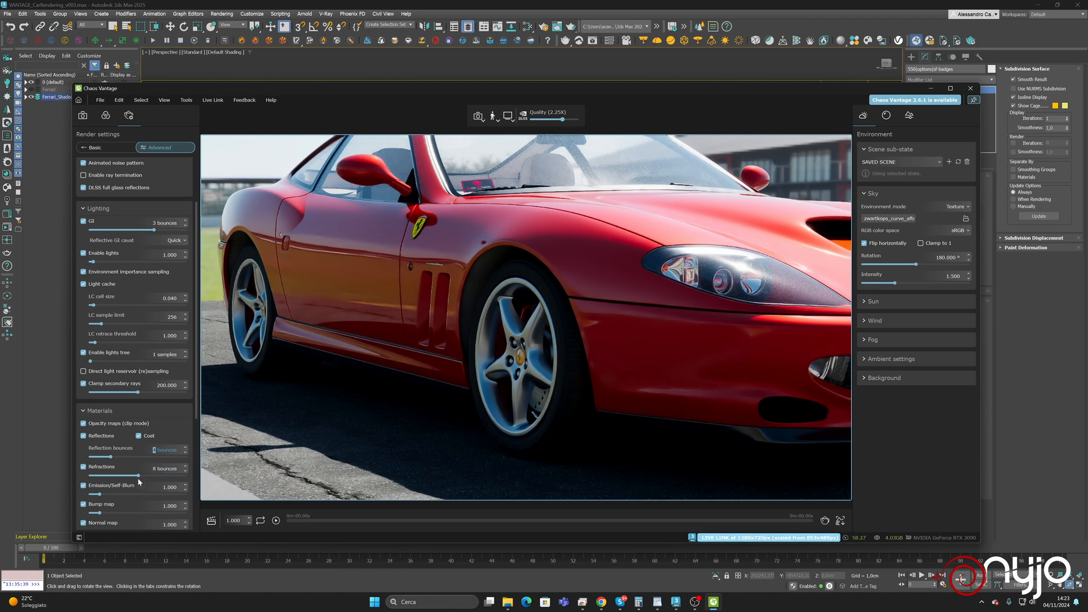
Enable the shading graph for glossy/GI in the advanced texture settings
scroll(139, 479, down, 3)
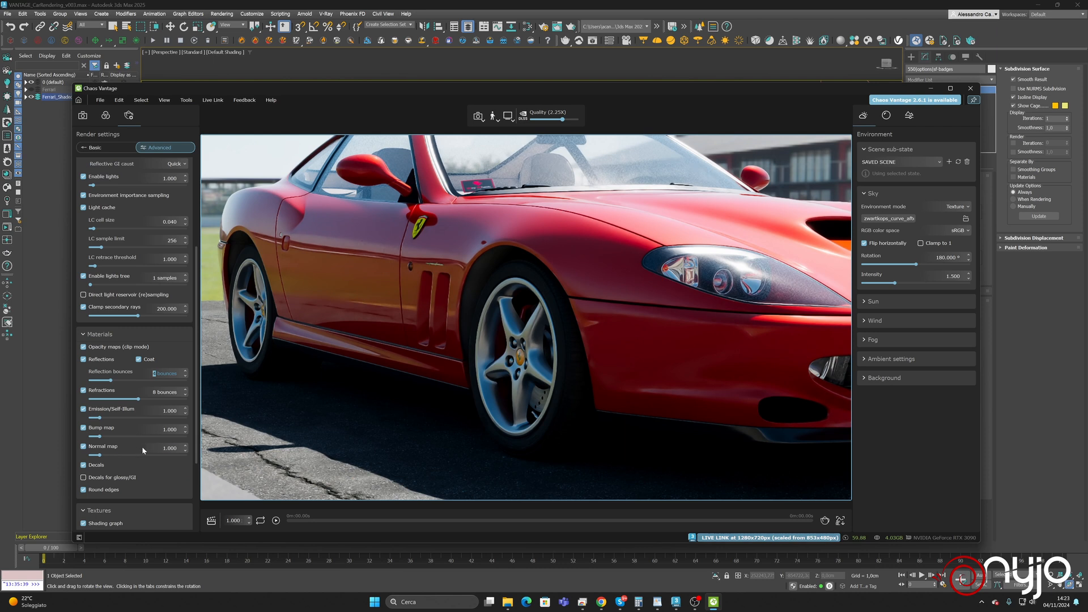
click(82, 489)
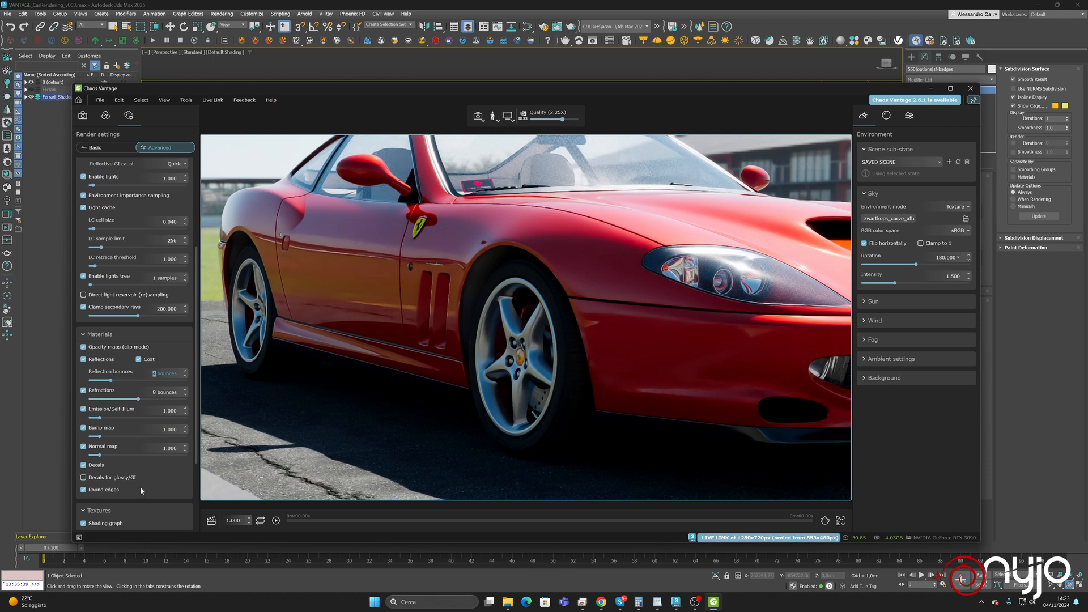
scroll(141, 486, down, 3)
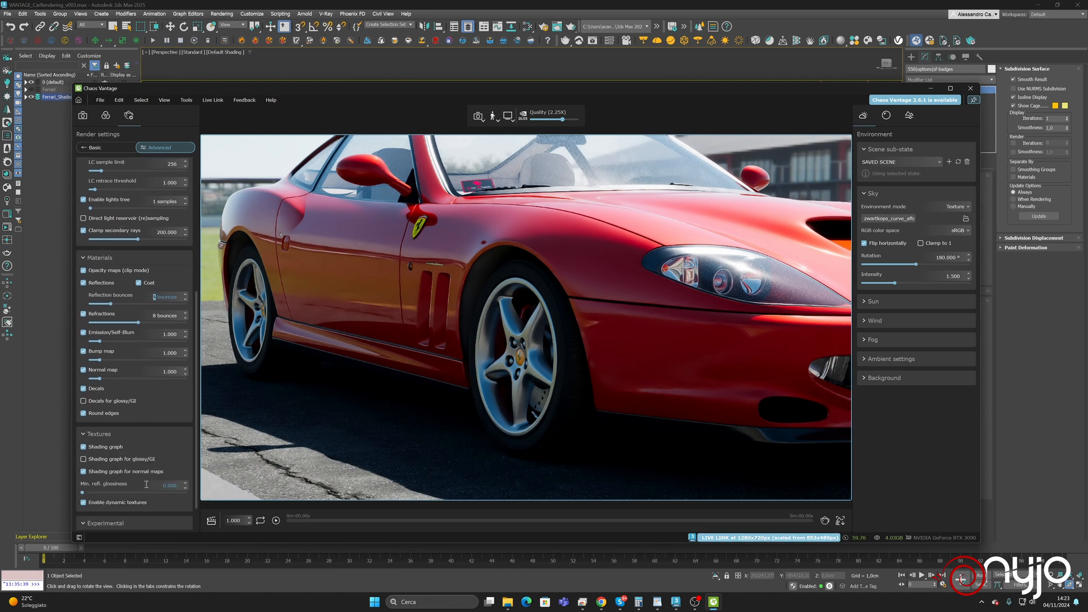
click(104, 462)
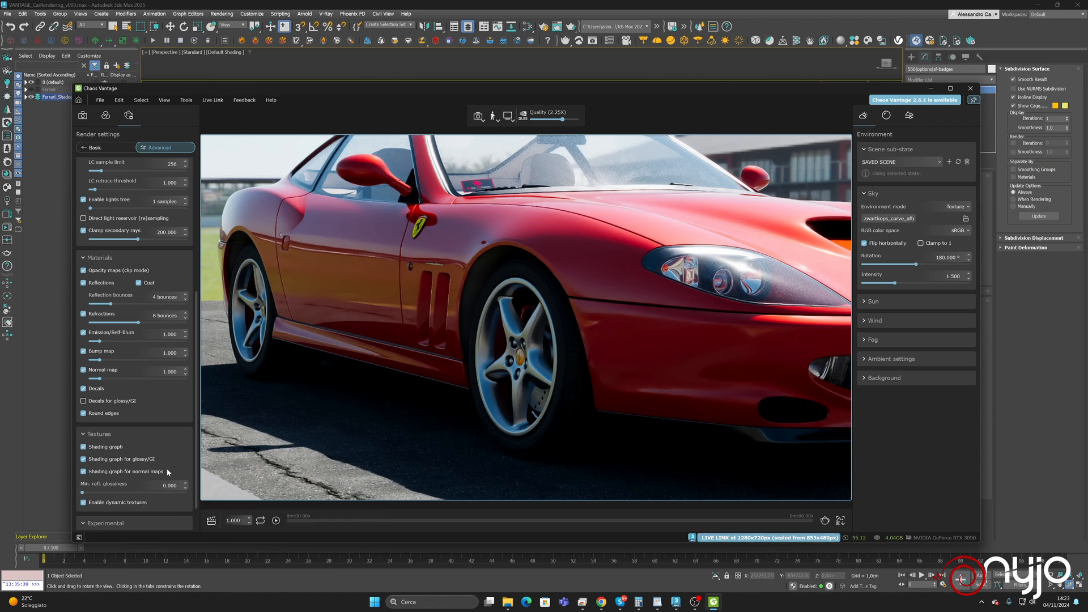
scroll(177, 437, down, 1)
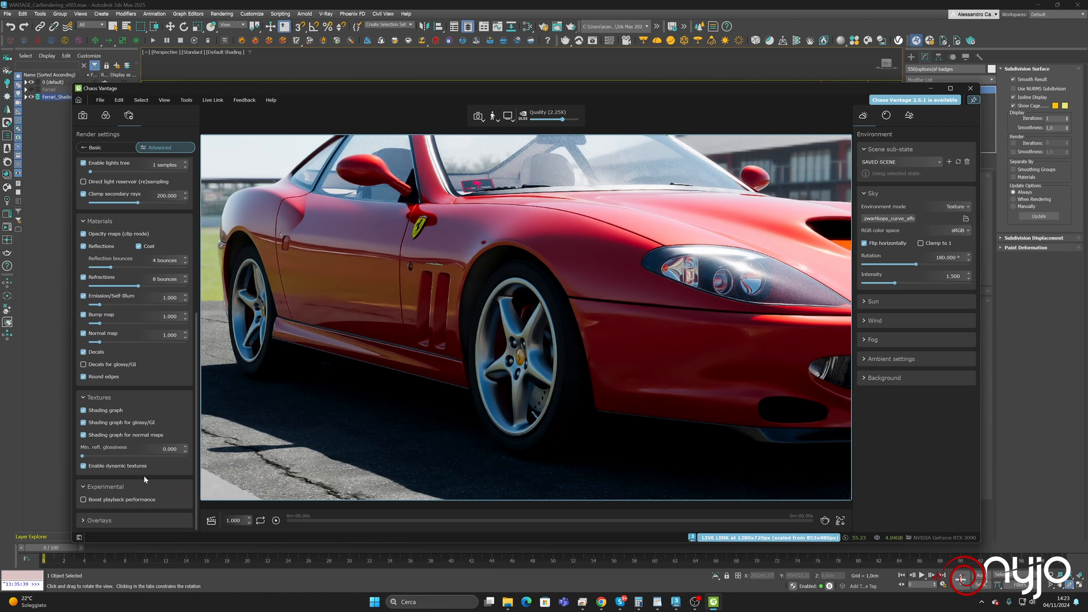
scroll(154, 426, up, 7)
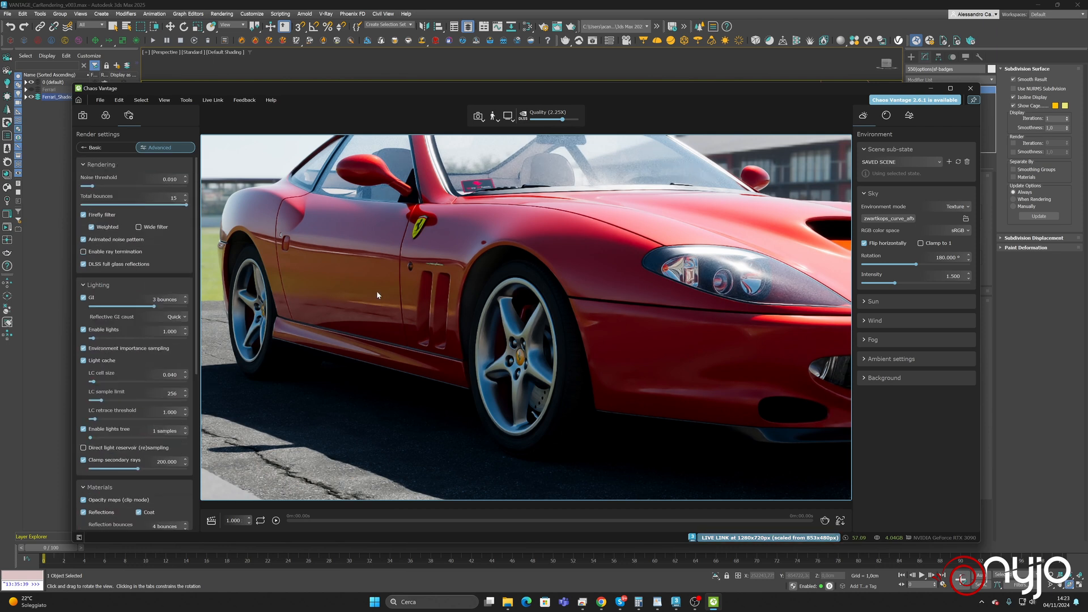
Hide the Chaos Vantage interface, shrink its window over the 3ds Max viewport's corner, and frame the whole car in the render
drag(530, 264, 454, 286)
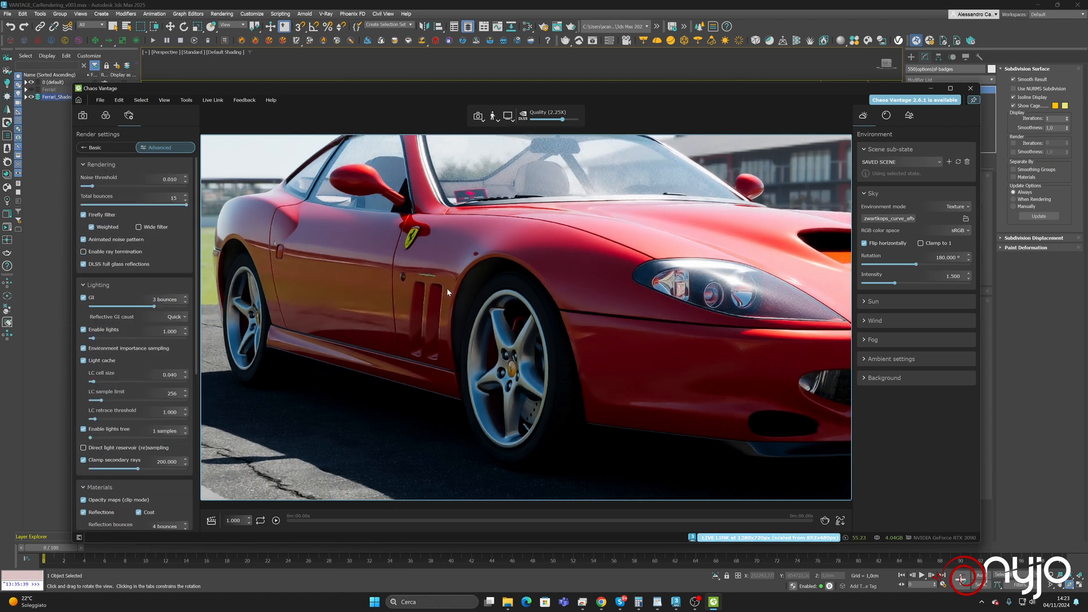
right_drag(452, 292, 453, 292)
middle_drag(452, 292, 585, 277)
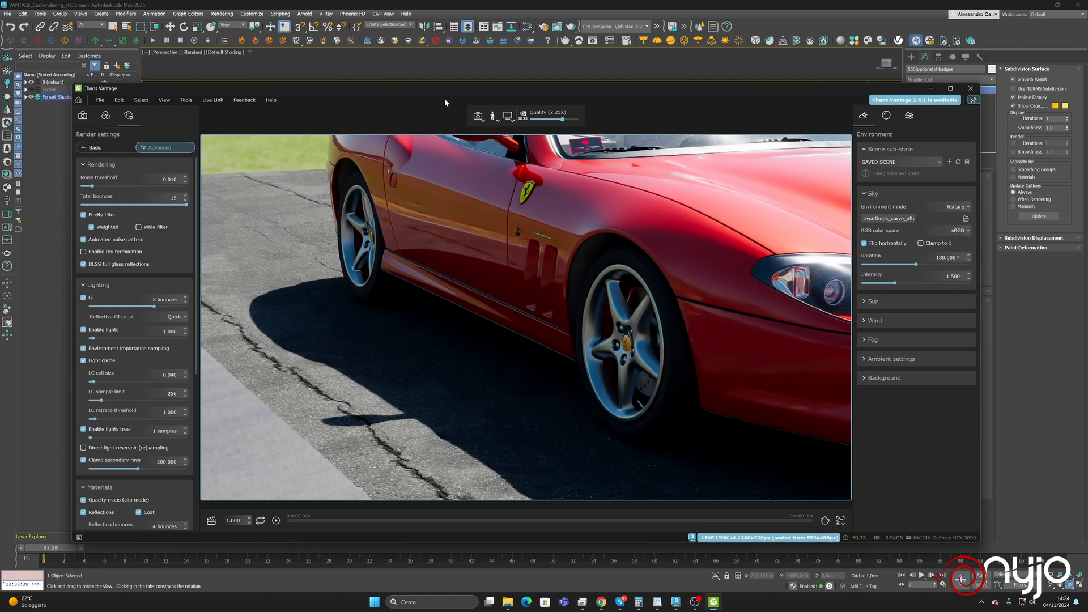
key(h)
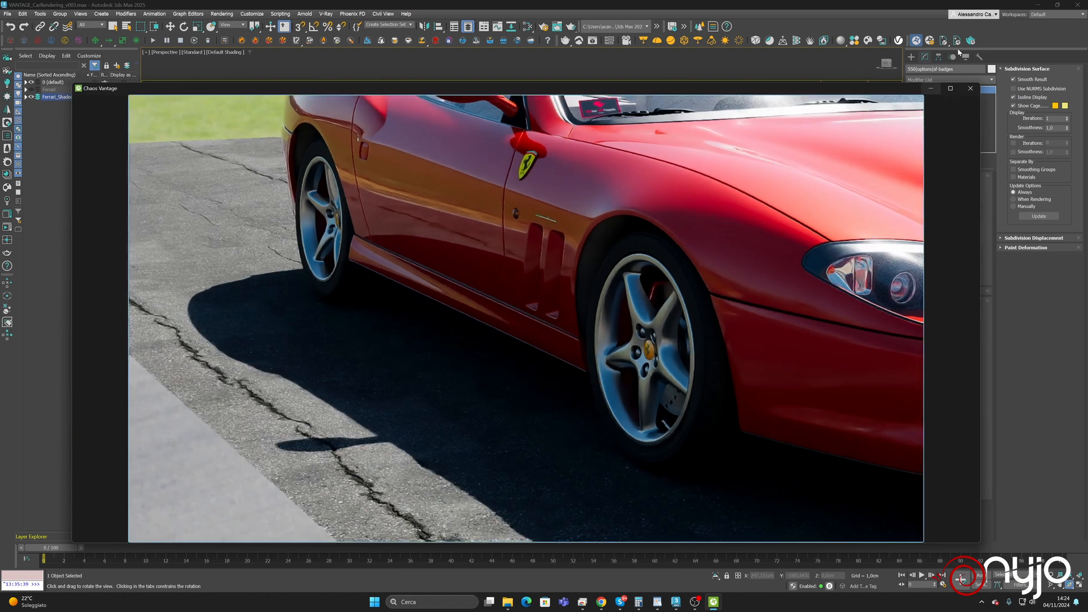
drag(981, 83, 992, 294)
drag(429, 263, 438, 283)
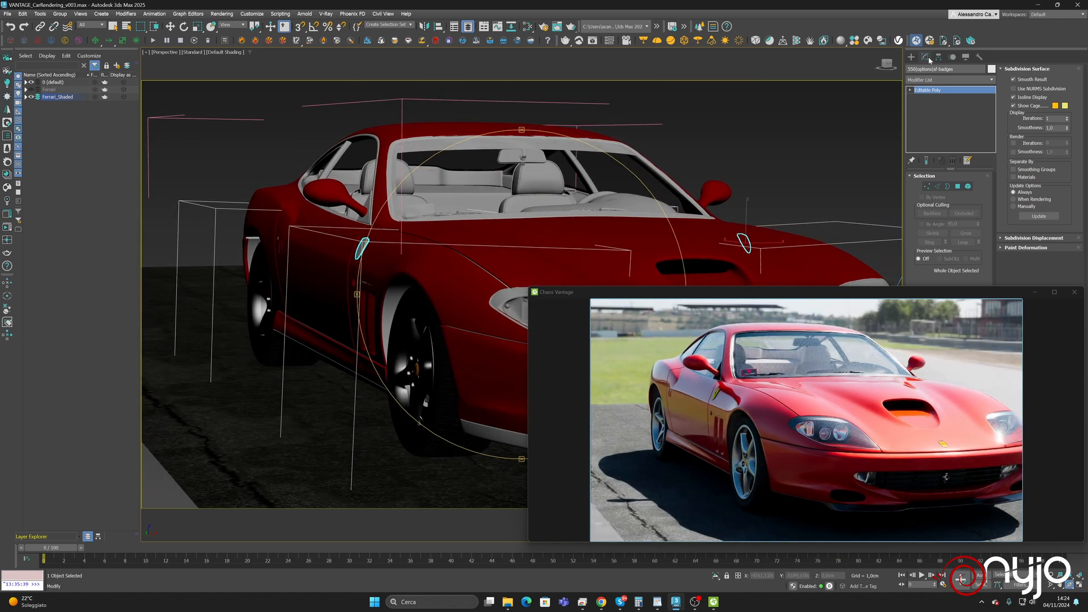
In 3ds Max, create a V-Ray plane light about 20.7 cm long and 173.8 cm wide on the ground beside the car
click(911, 56)
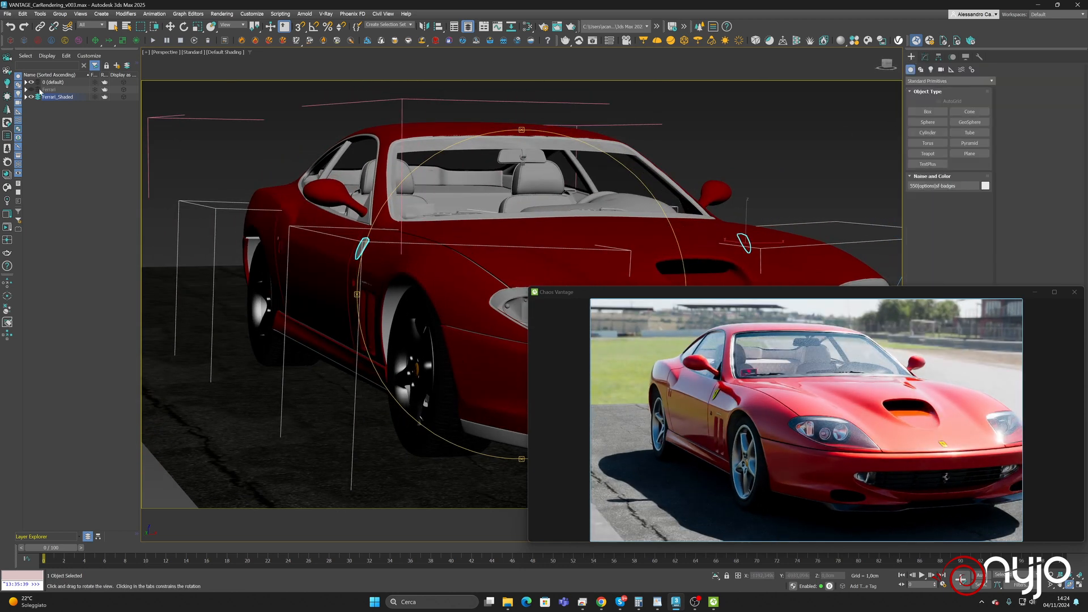
double_click(41, 83)
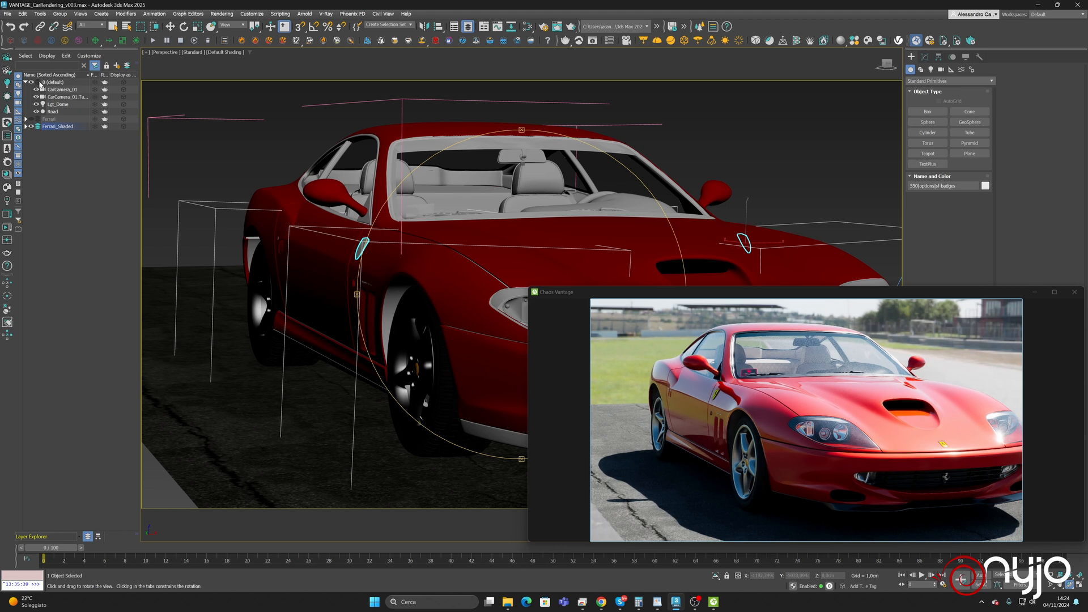
click(932, 70)
click(935, 81)
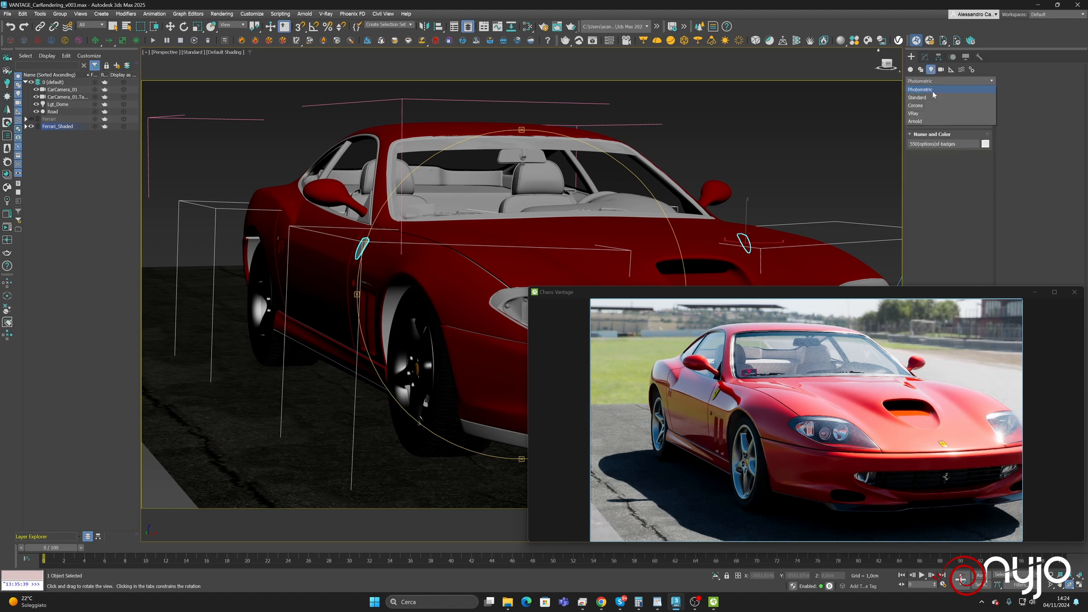
click(915, 114)
click(928, 112)
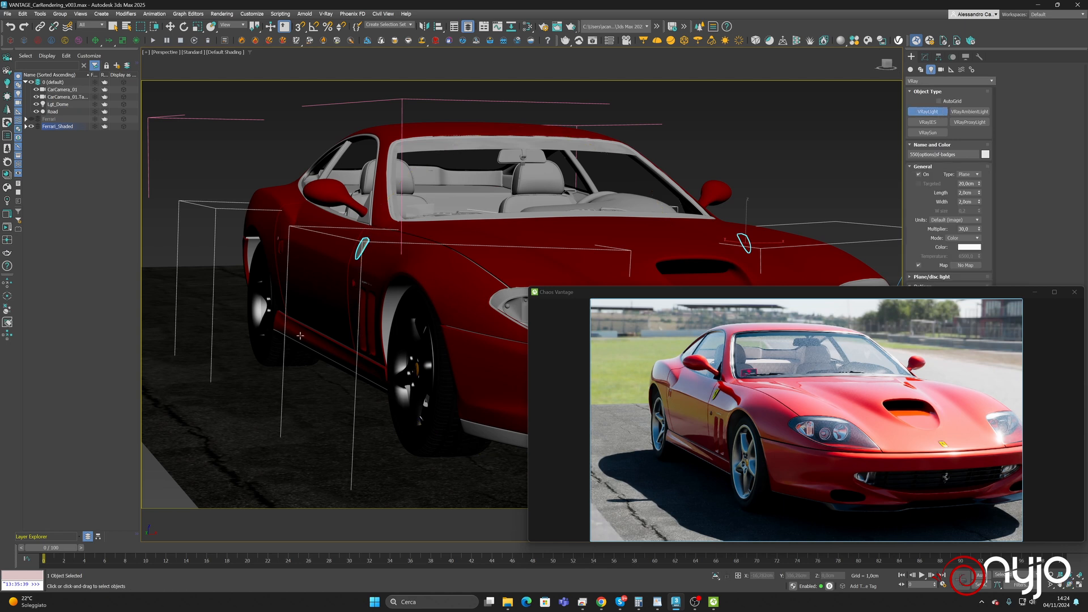
drag(199, 386, 232, 459)
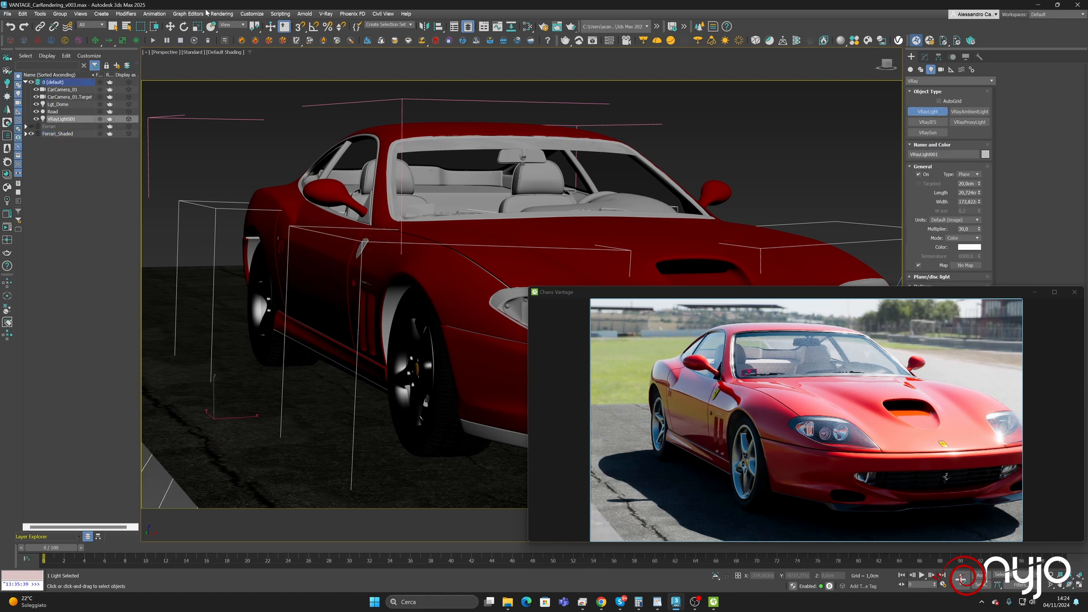
Raise the plane light to about Z 88.9 cm and enlarge it to about 54.3 cm length and 496.7 cm width
key(w)
drag(214, 394, 214, 201)
click(925, 57)
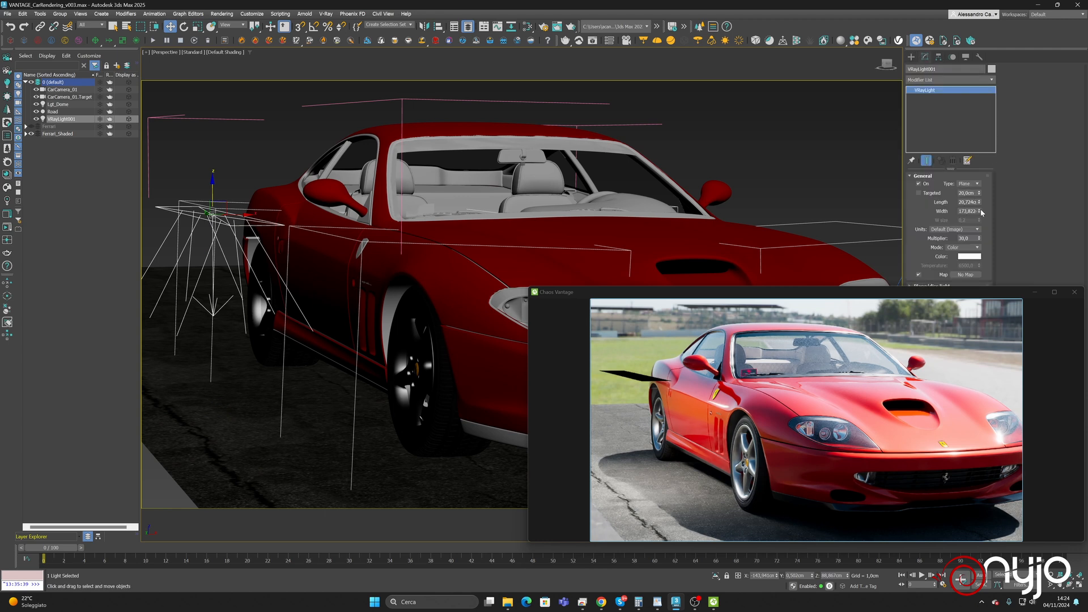
drag(980, 211, 973, 125)
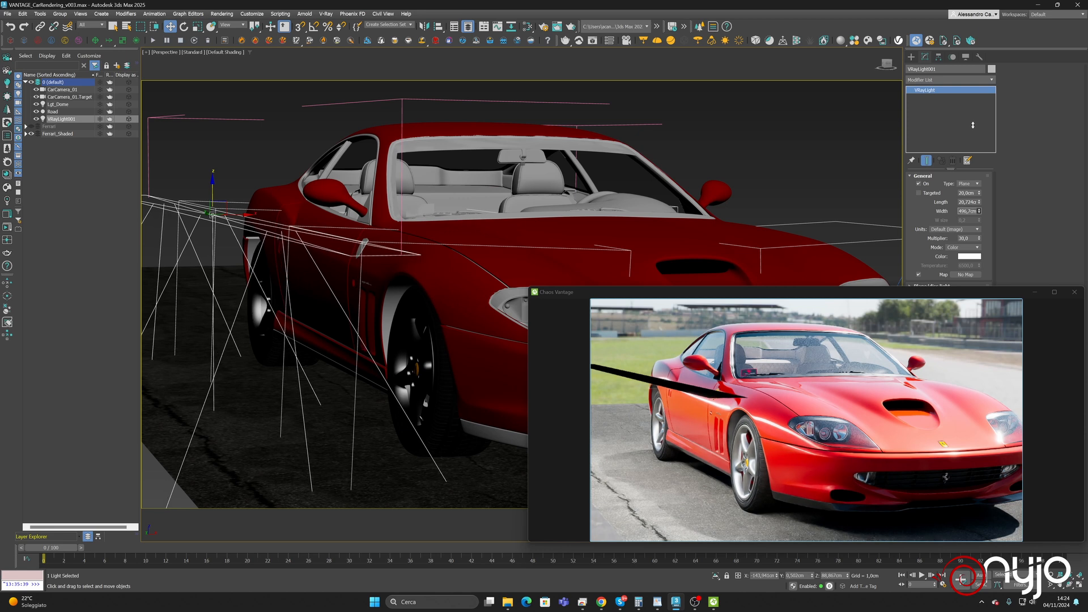
drag(980, 206, 989, 125)
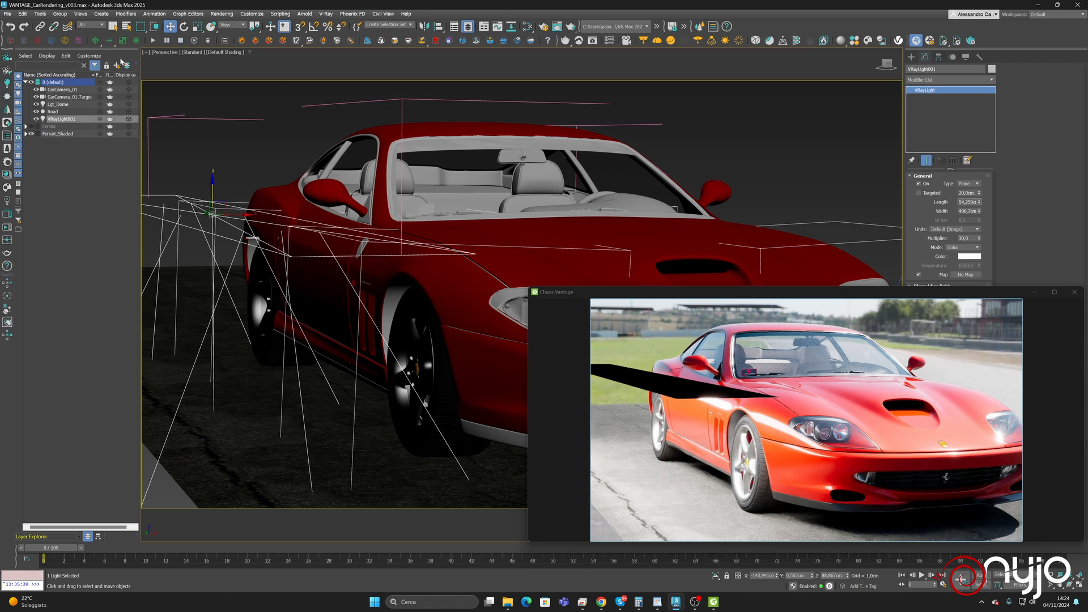
Rotate the plane light upright to face the car's side, move it to about X -223 cm, Z 22.7 cm, and uncover its options
click(183, 26)
drag(199, 191, 158, 222)
key(w)
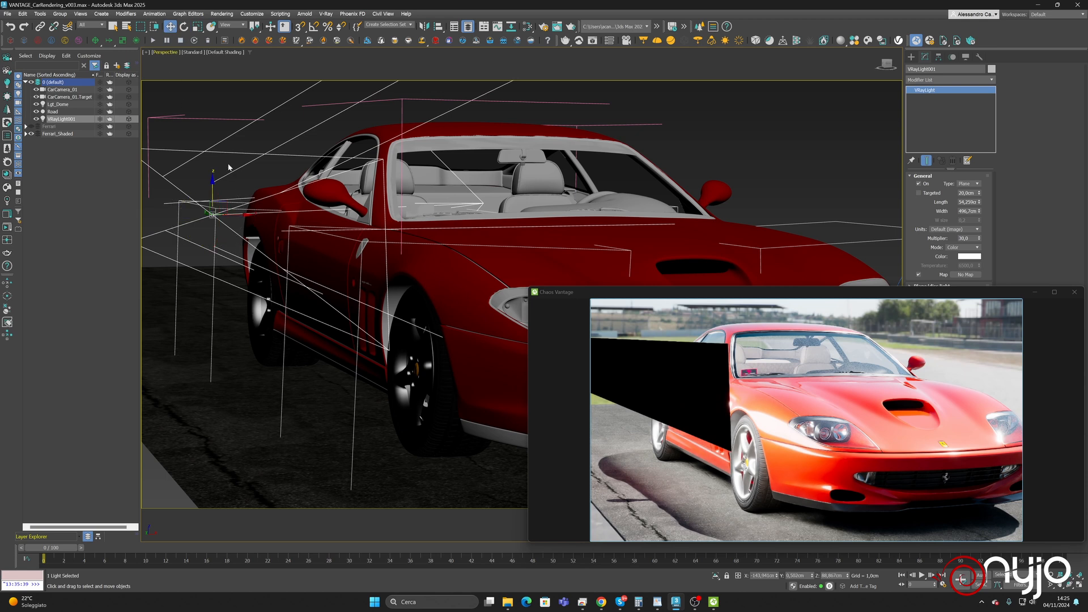
drag(223, 200, 32, 338)
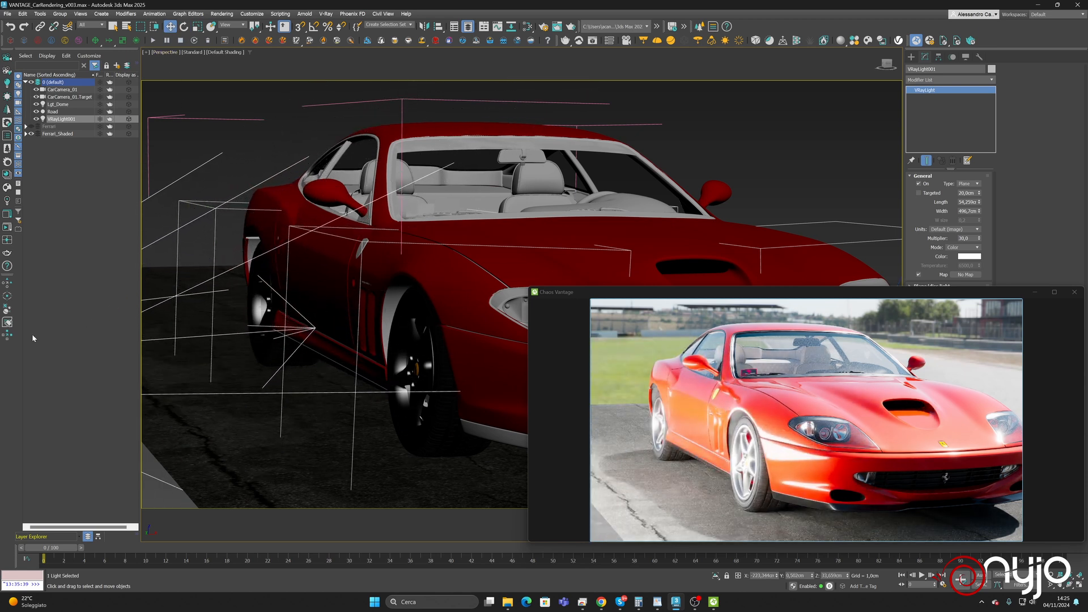
drag(894, 297, 722, 310)
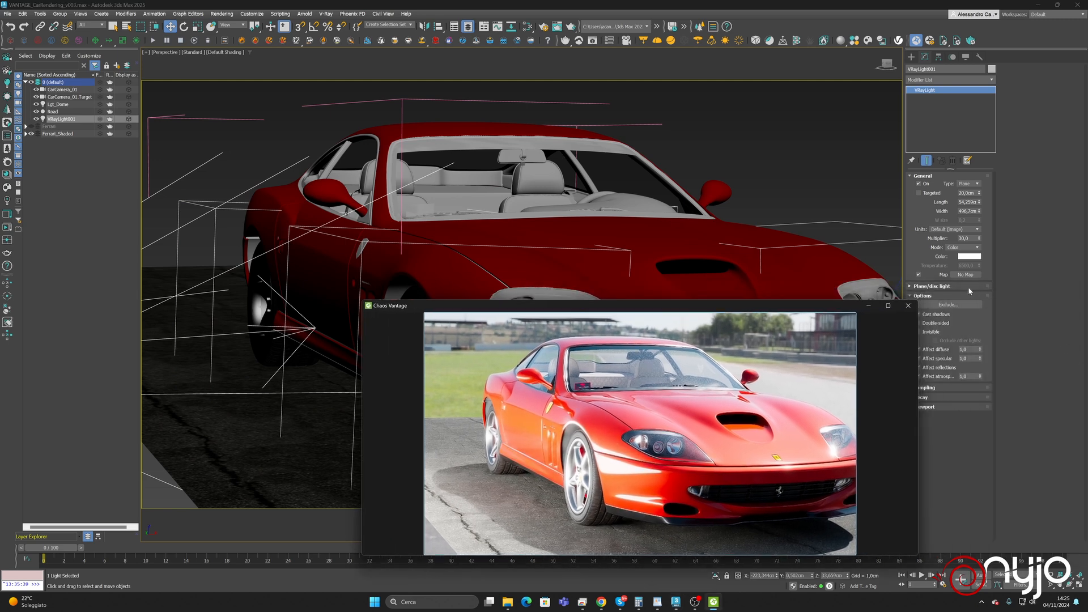
Make the plane light invisible and stop it from affecting reflections and diffuse
drag(797, 307, 782, 310)
click(925, 334)
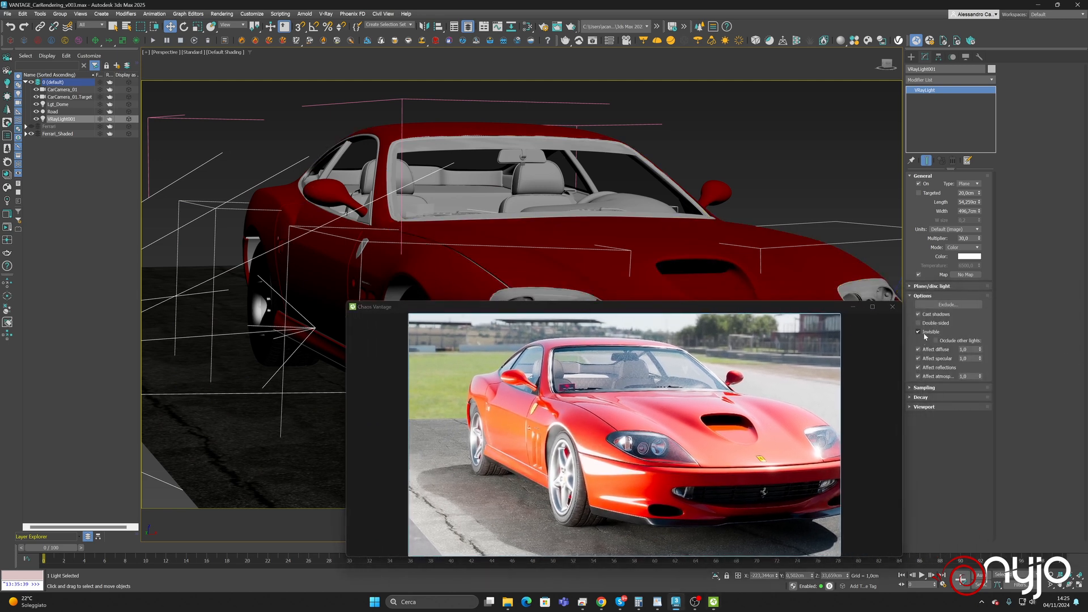
click(919, 368)
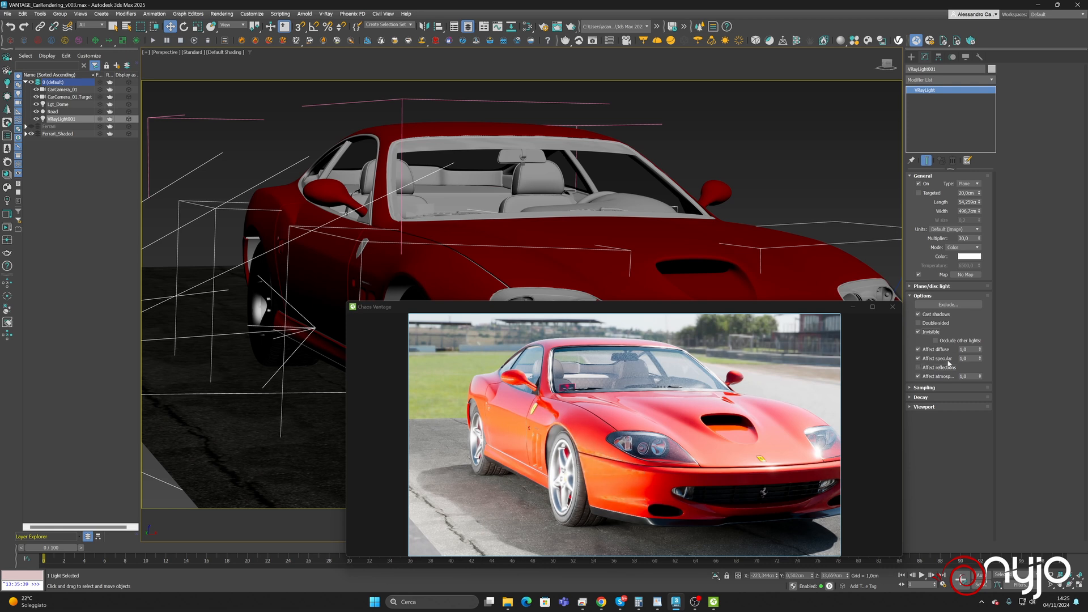
click(941, 350)
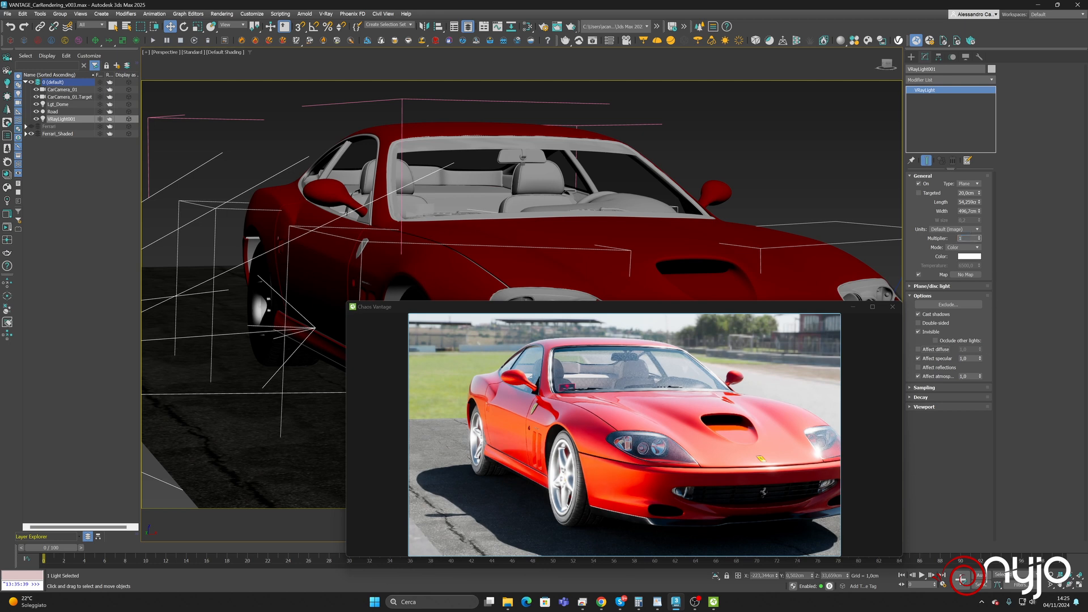
Try the plane light's multiplier at 1 and 2, check the front wheel up close, and set the multiplier to 0,5
key(Return)
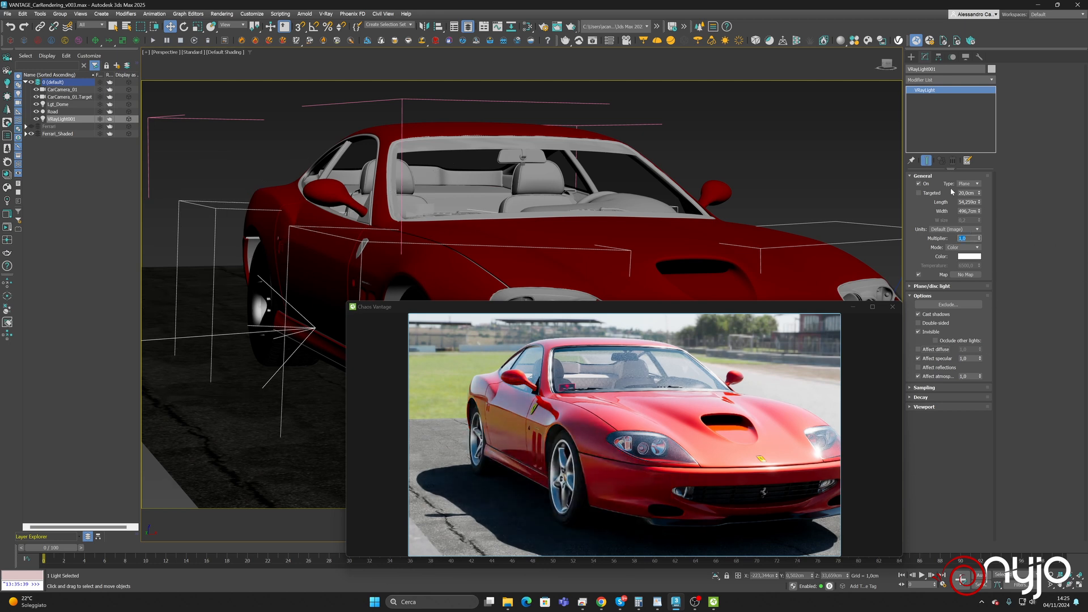
text(2)
key(Return)
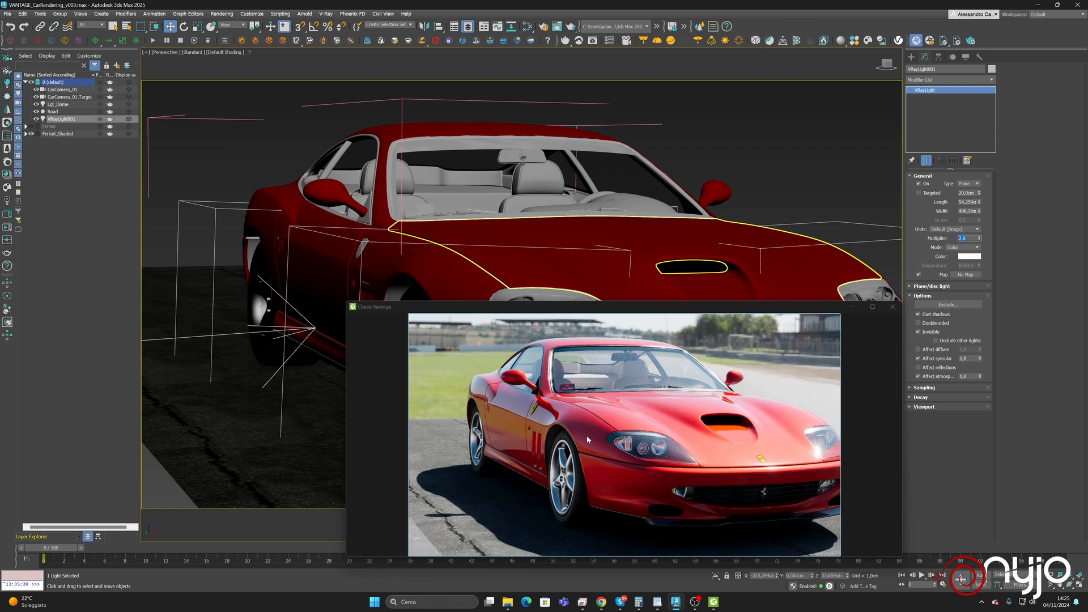
alt+middle_drag(486, 248, 612, 231)
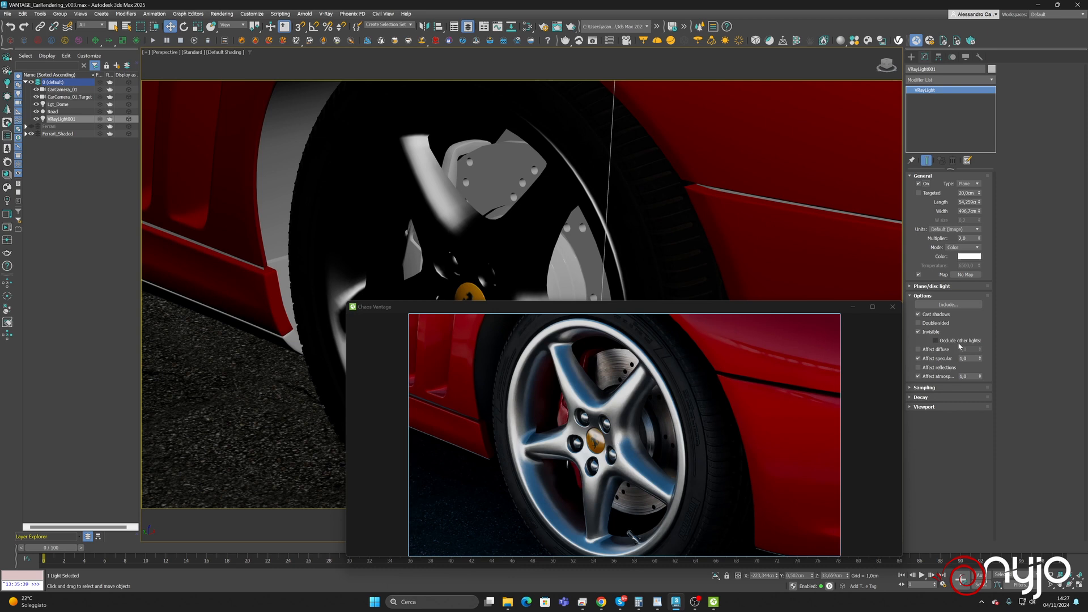
double_click(968, 238)
text(0,5)
key(Return)
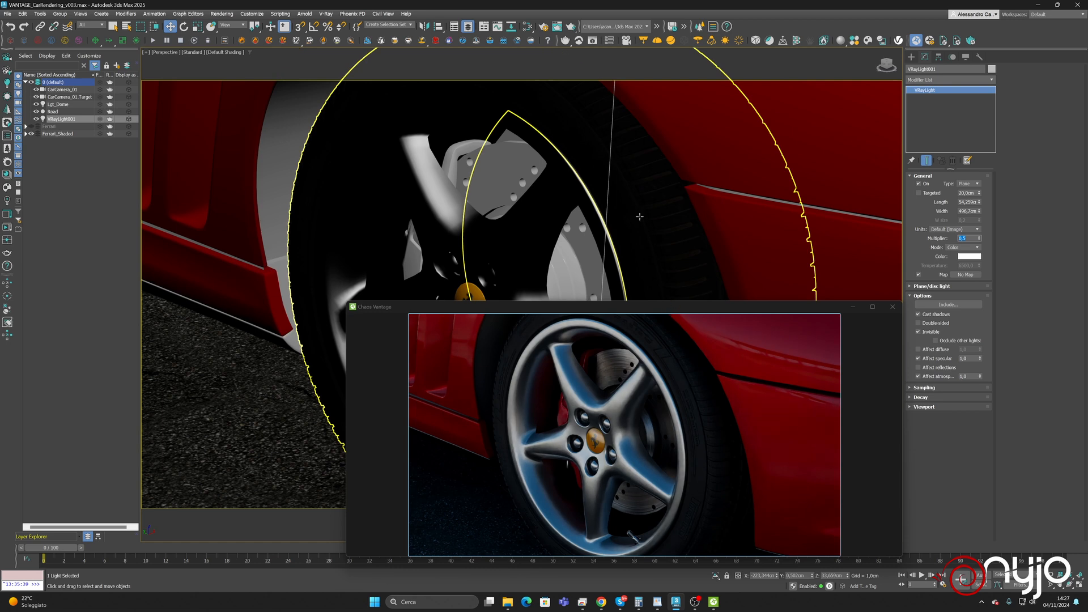
Inspect the lit car from both sides, and examine the front bumper's air intake and lower lip up close
scroll(612, 189, down, 2)
scroll(612, 189, down, 4)
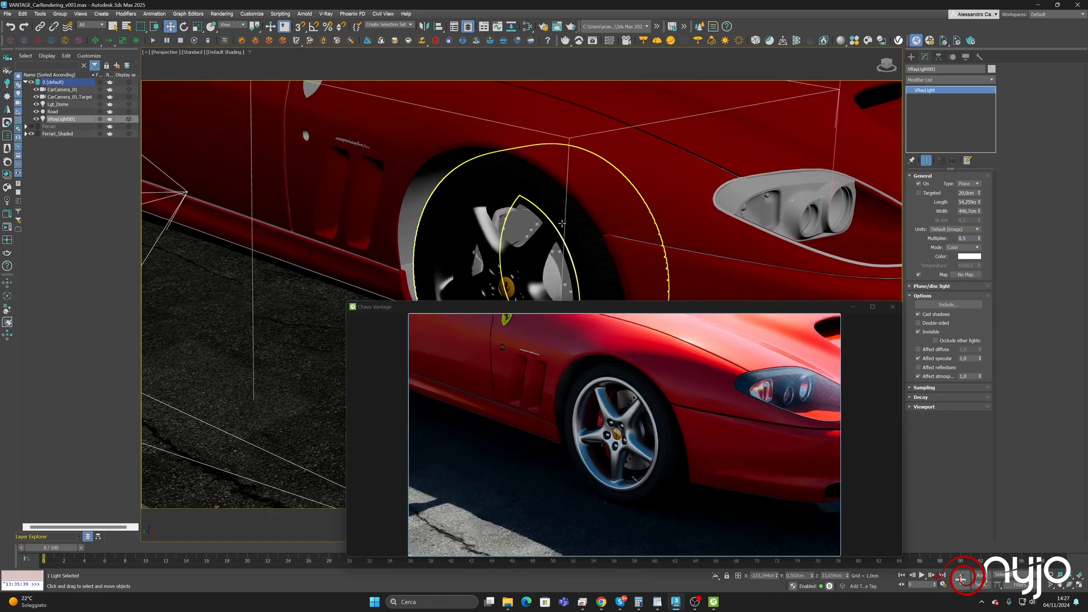
middle_drag(562, 195, 624, 201)
scroll(612, 224, down, 3)
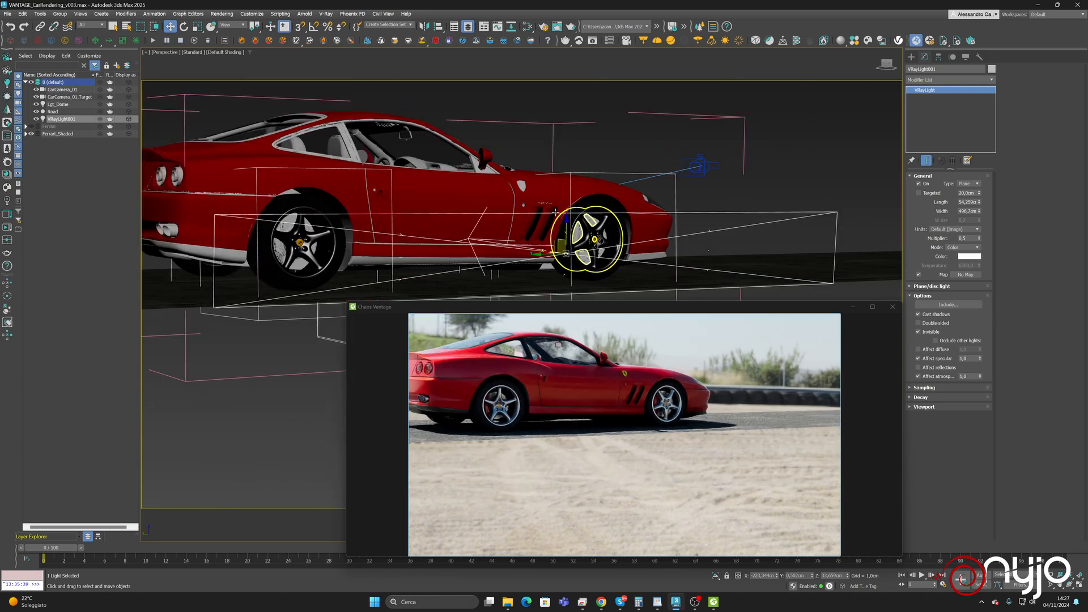
alt+middle_drag(555, 212, 741, 249)
alt+middle_drag(599, 239, 293, 225)
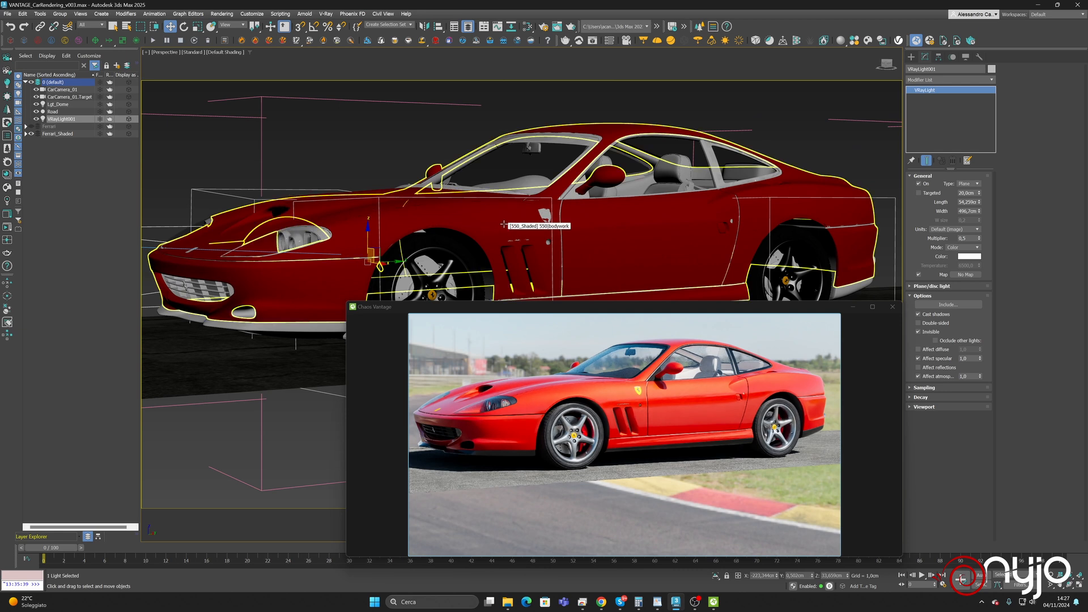
middle_drag(506, 225, 744, 158)
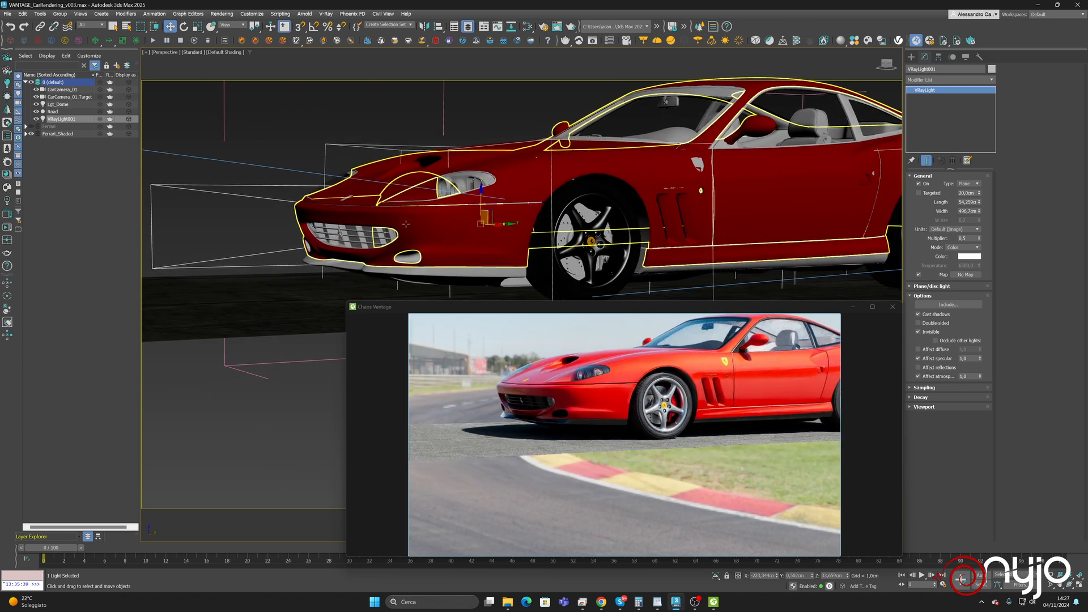
alt+middle_drag(406, 223, 398, 163)
scroll(496, 224, up, 3)
scroll(550, 260, up, 5)
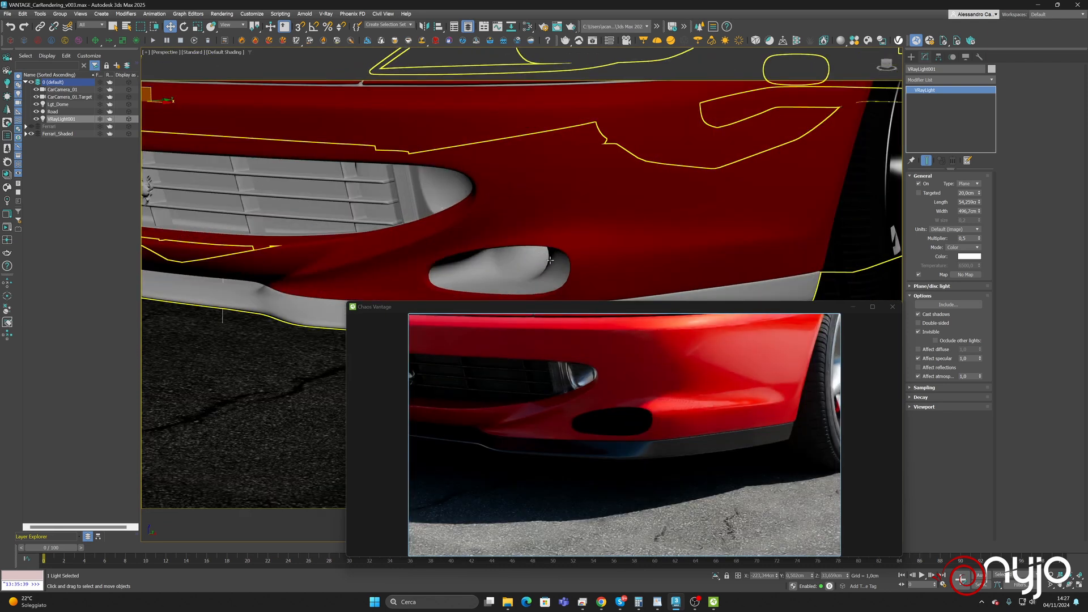
scroll(553, 256, up, 6)
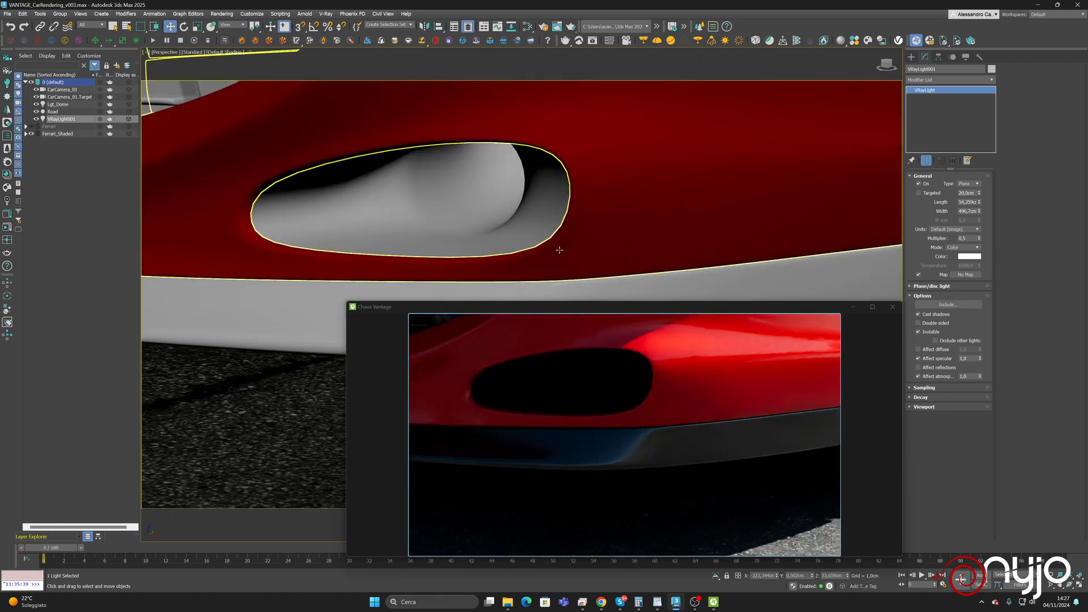
middle_drag(559, 250, 557, 163)
scroll(567, 197, up, 3)
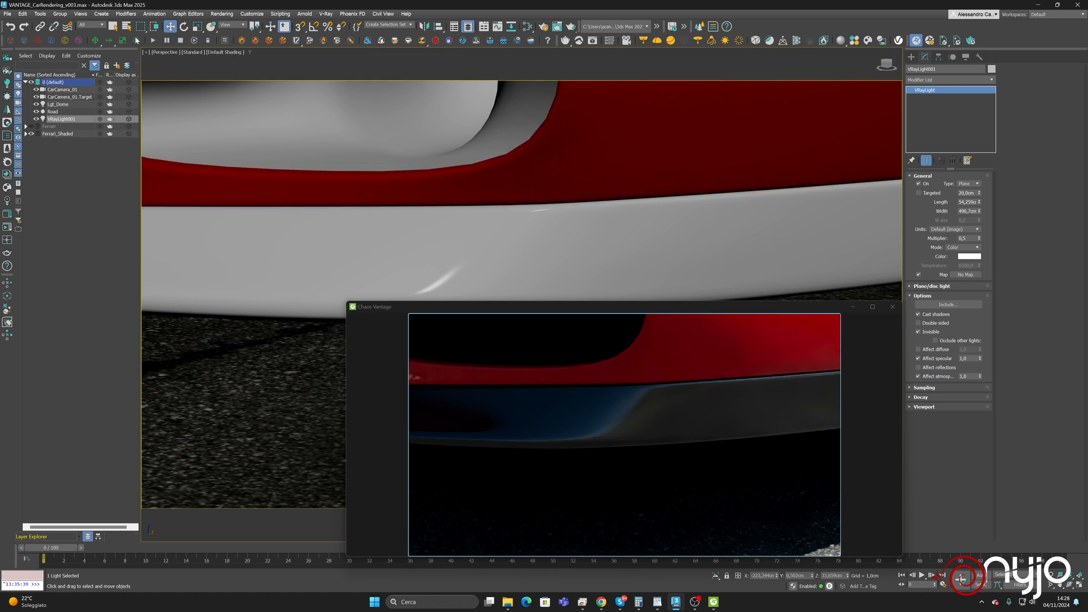
Open the Slate Material Editor, shrink it beside the Chaos Vantage window below the bumper, and show its View9 graph
key(q)
click(527, 27)
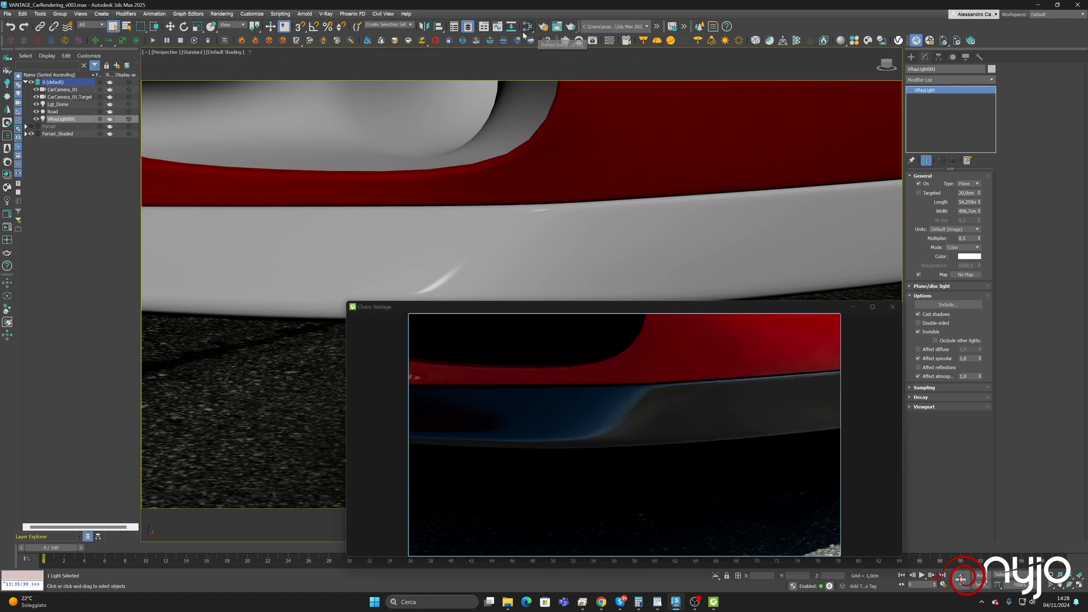
drag(715, 194, 265, 211)
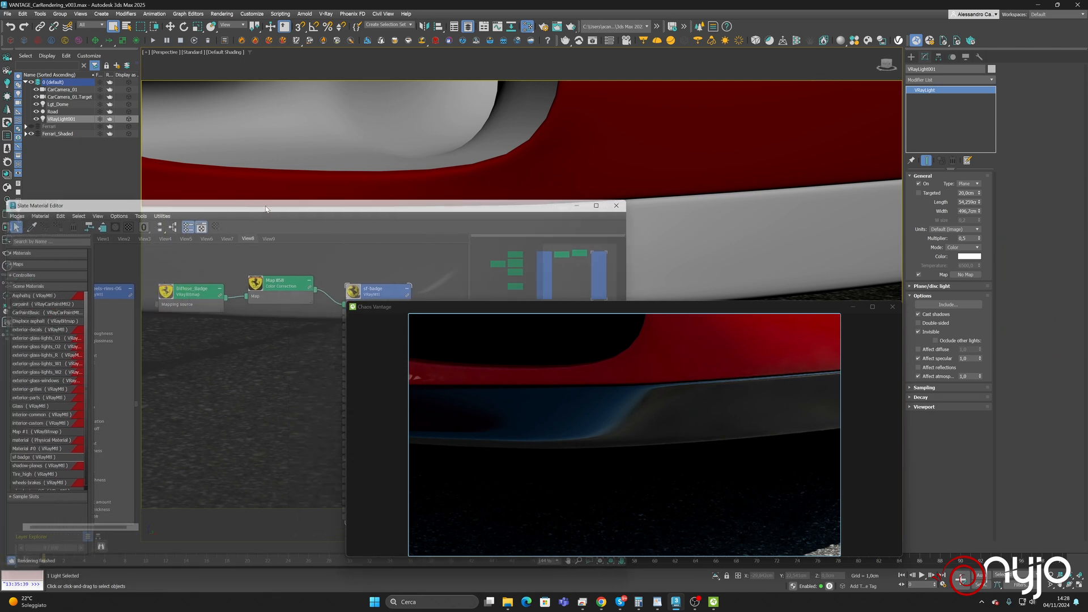
drag(626, 200, 572, 234)
drag(661, 307, 839, 323)
click(274, 272)
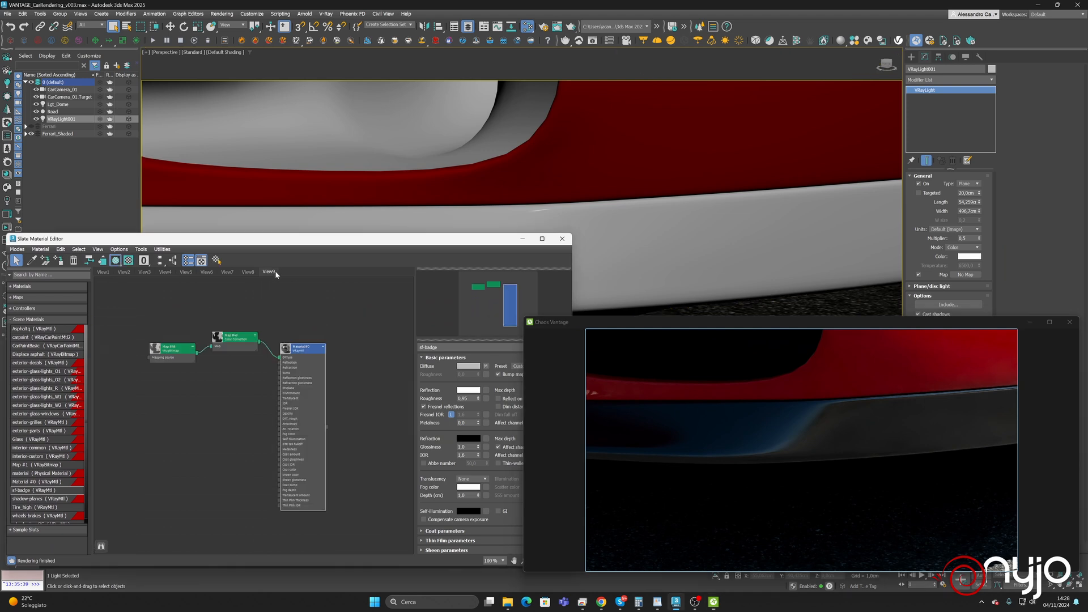
Make room in the View9 graph and pick the material of the bumper's lower lip from the viewport
middle_drag(318, 311, 189, 303)
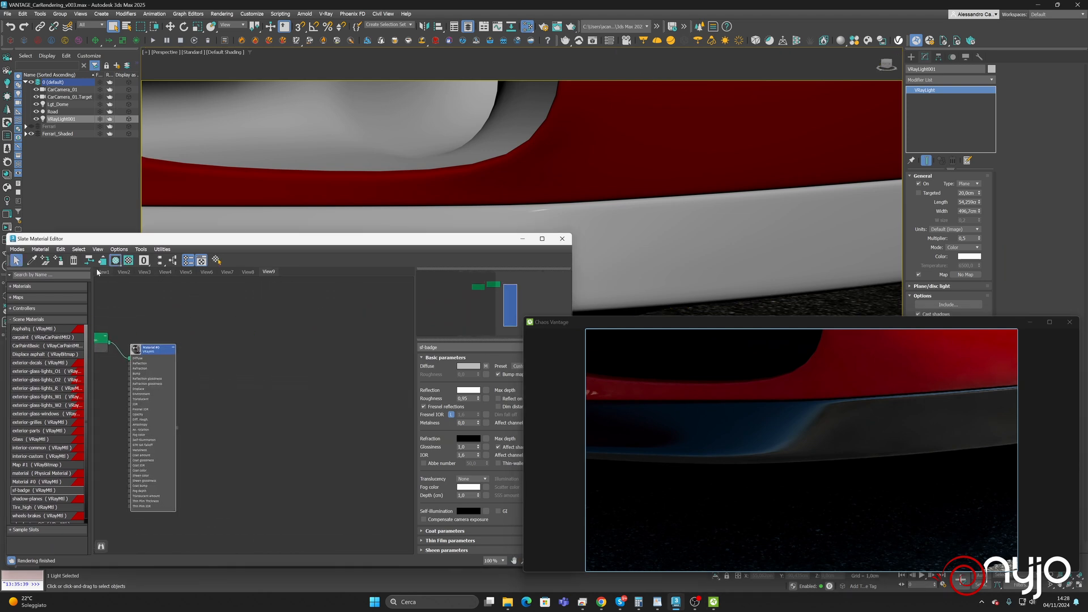
click(31, 262)
click(709, 207)
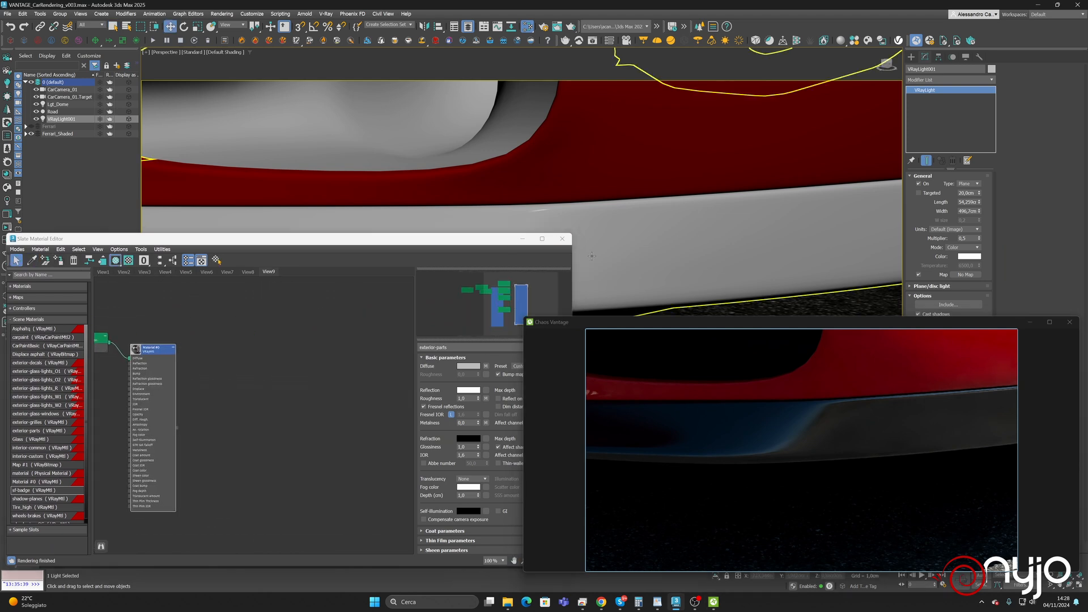
Arrange the exterior parts material and its bitmap and normal map nodes so they sit clear of the existing Material #0 node
drag(254, 345, 367, 334)
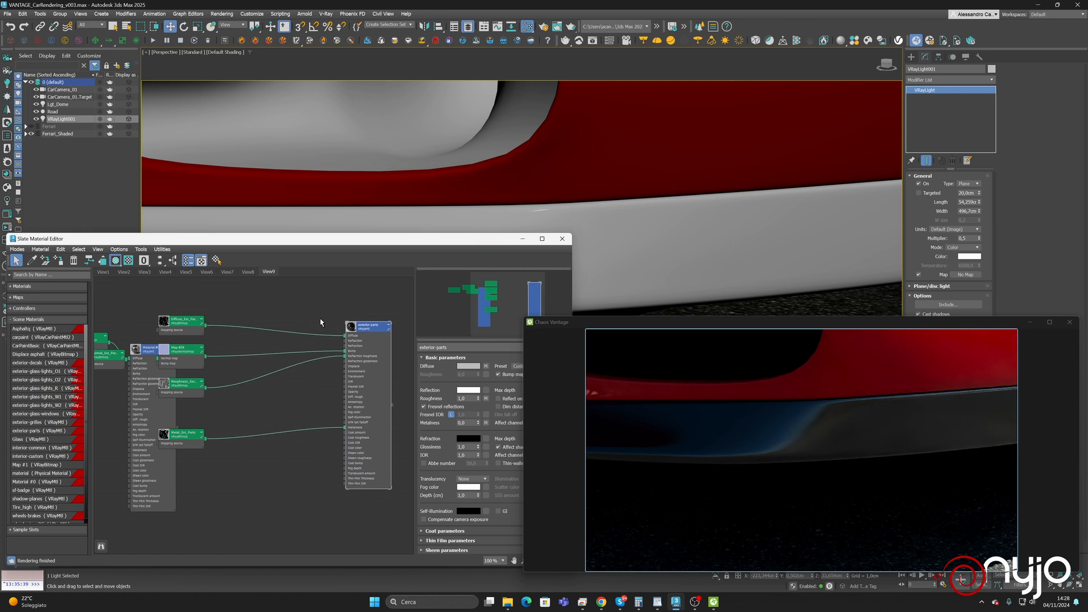
click(192, 461)
drag(191, 388, 281, 377)
click(192, 320)
drag(103, 357, 190, 323)
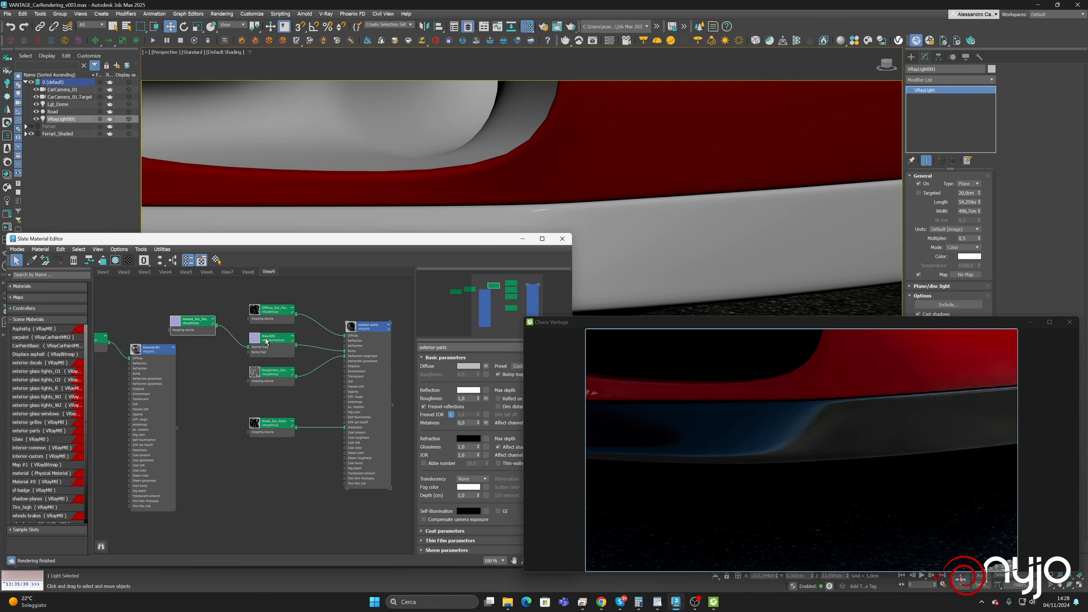
mouse_move(172, 294)
middle_down()
mouse_move(333, 295)
mouse_move(191, 299)
middle_up()
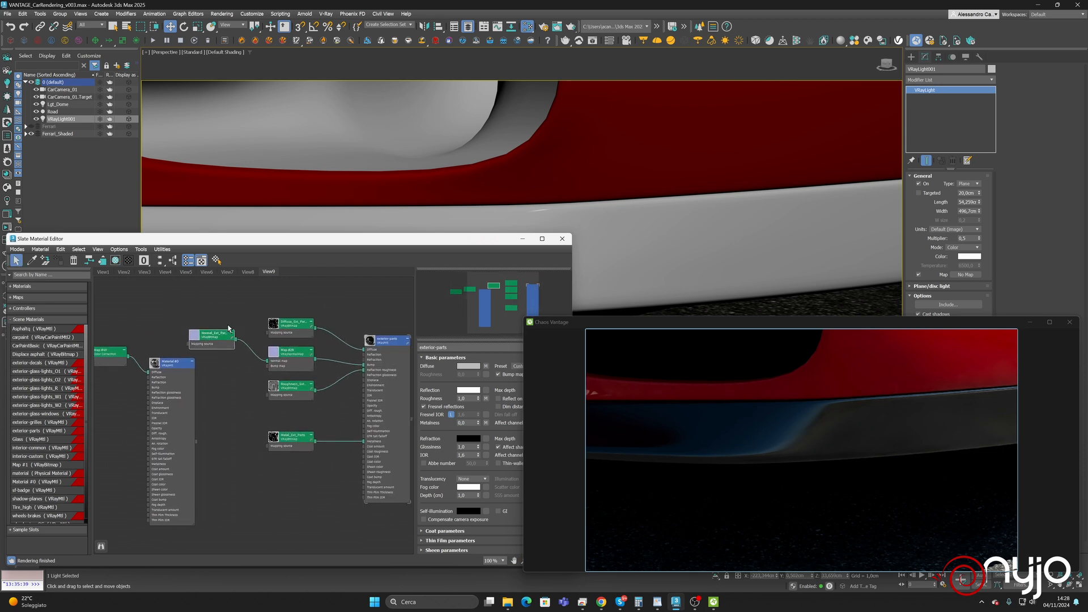
click(224, 329)
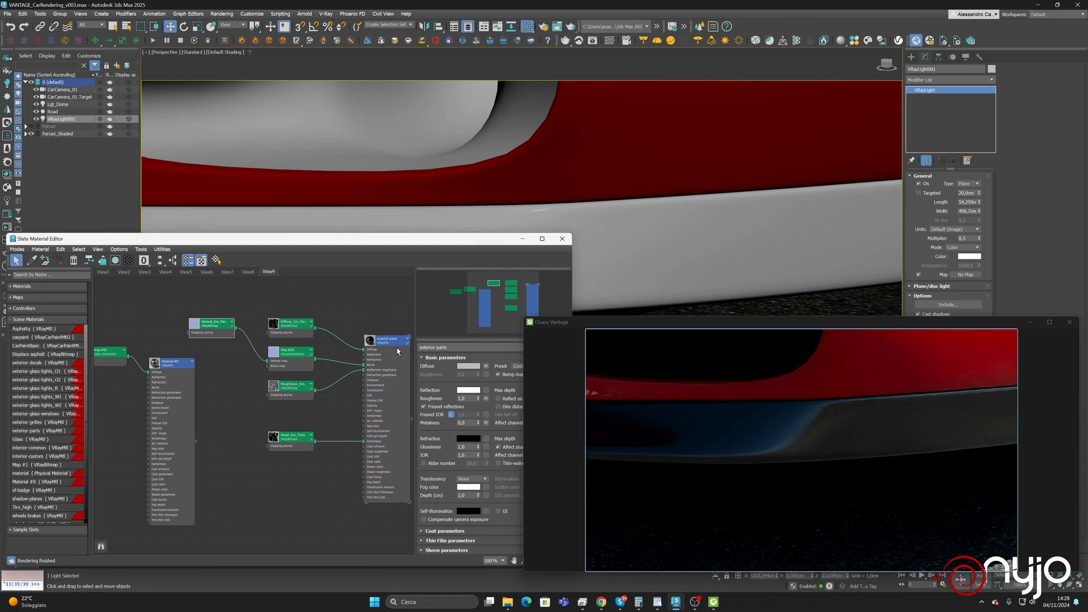
Examine the wheel rim material's diffuse, normal, roughness and metalness maps in View8
click(248, 272)
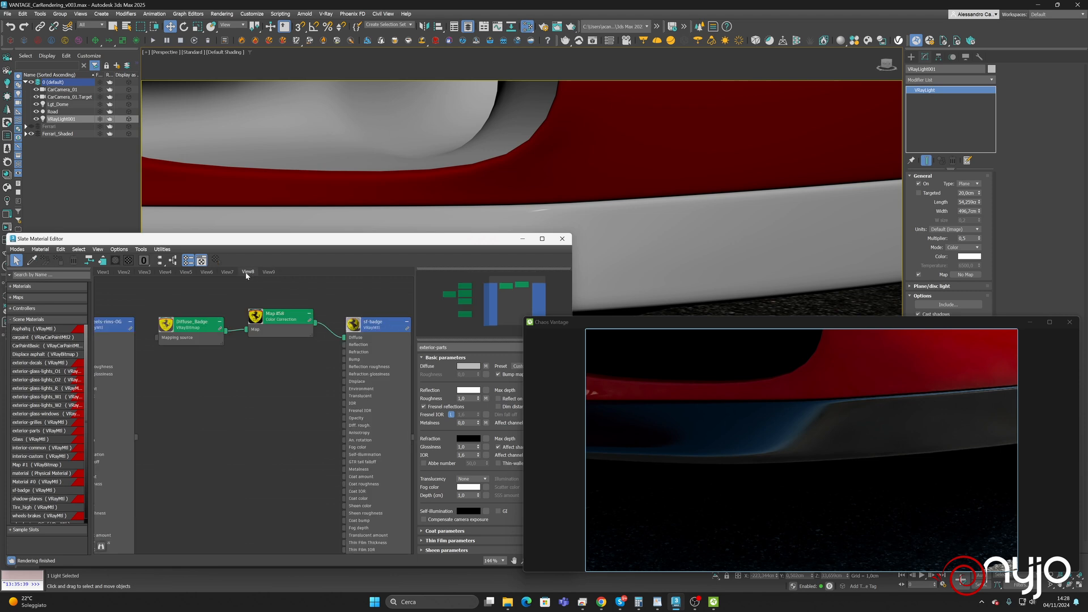
middle_drag(165, 397, 299, 391)
middle_drag(166, 339, 411, 349)
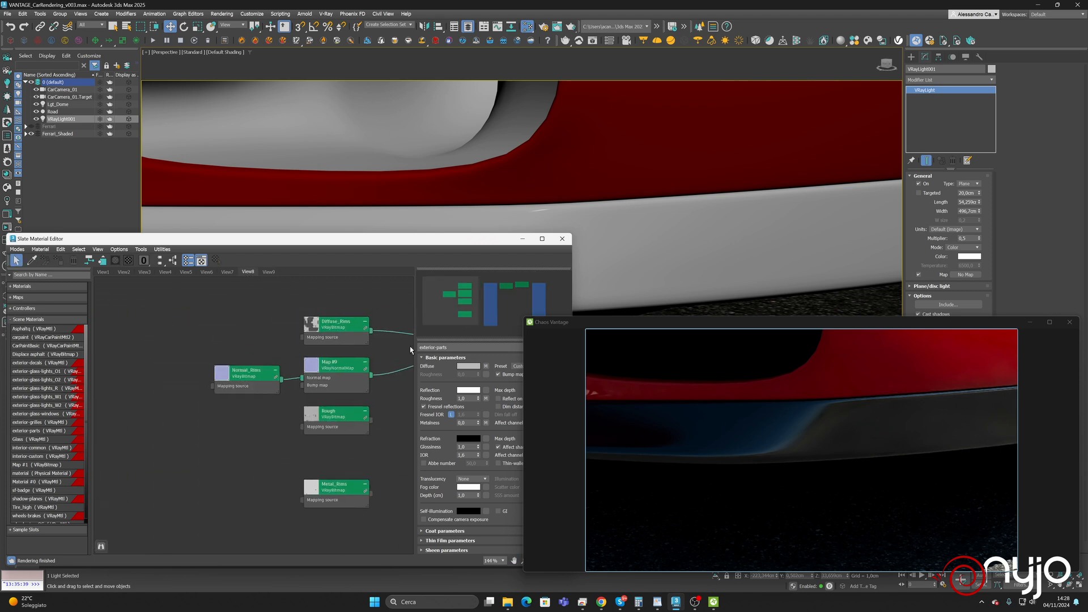
In View7's tire material graph, move the VRayEdgesTex node away from the VRayNormalMap node to below the two normal bitmaps
click(227, 272)
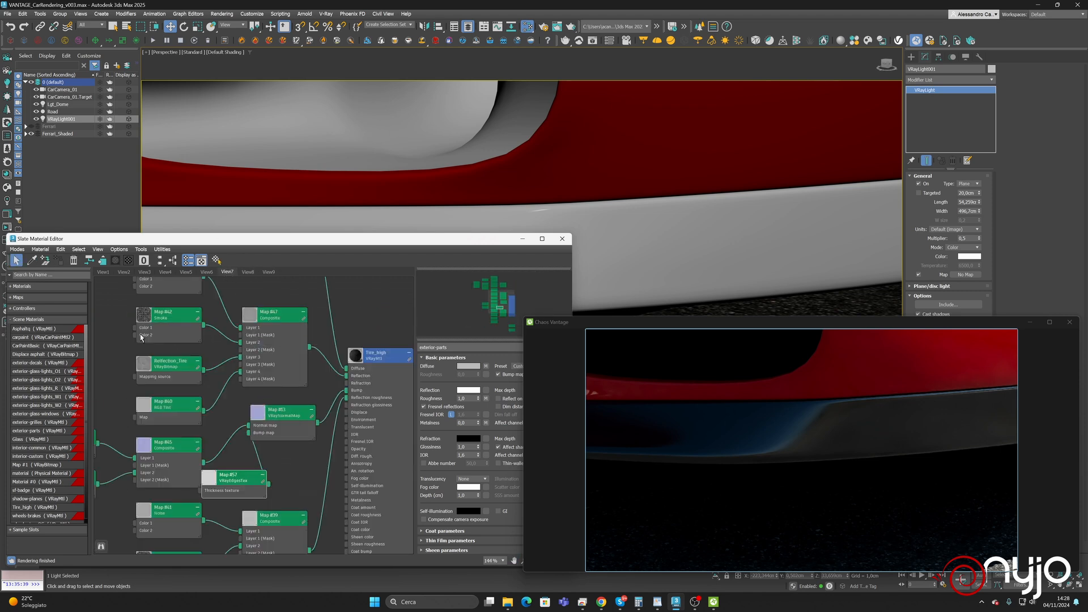
middle_drag(304, 444, 410, 324)
drag(342, 363, 180, 412)
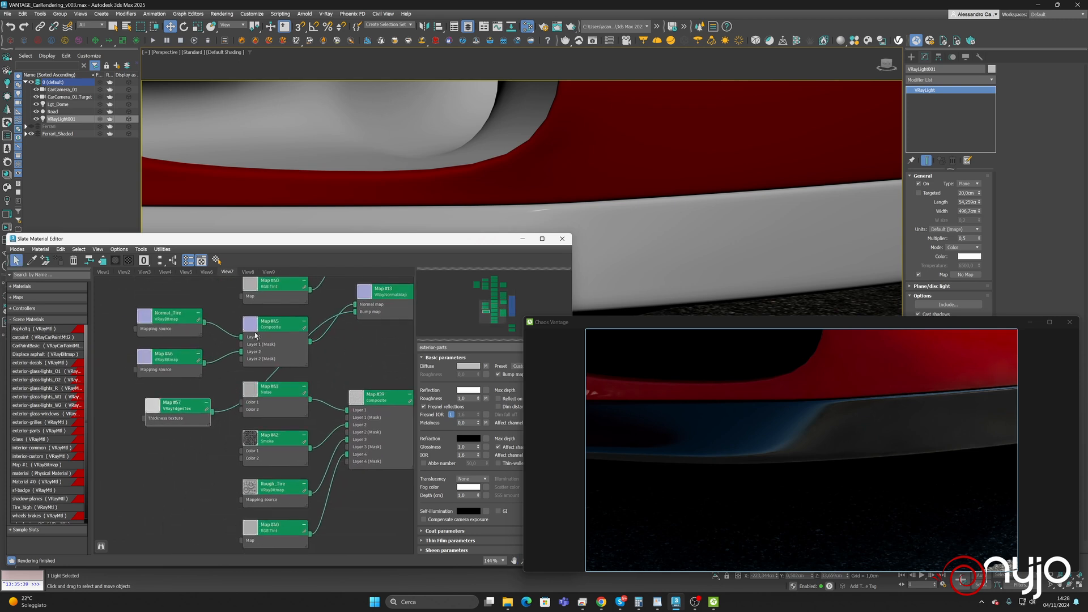
Examine the parameters of the tire's VRayNormalMap, the Composite map feeding it, and the concrete normal bitmap in Layer 2
middle_drag(344, 376, 309, 524)
click(272, 348)
mouse_move(348, 300)
middle_down()
mouse_move(221, 318)
mouse_move(356, 315)
middle_up()
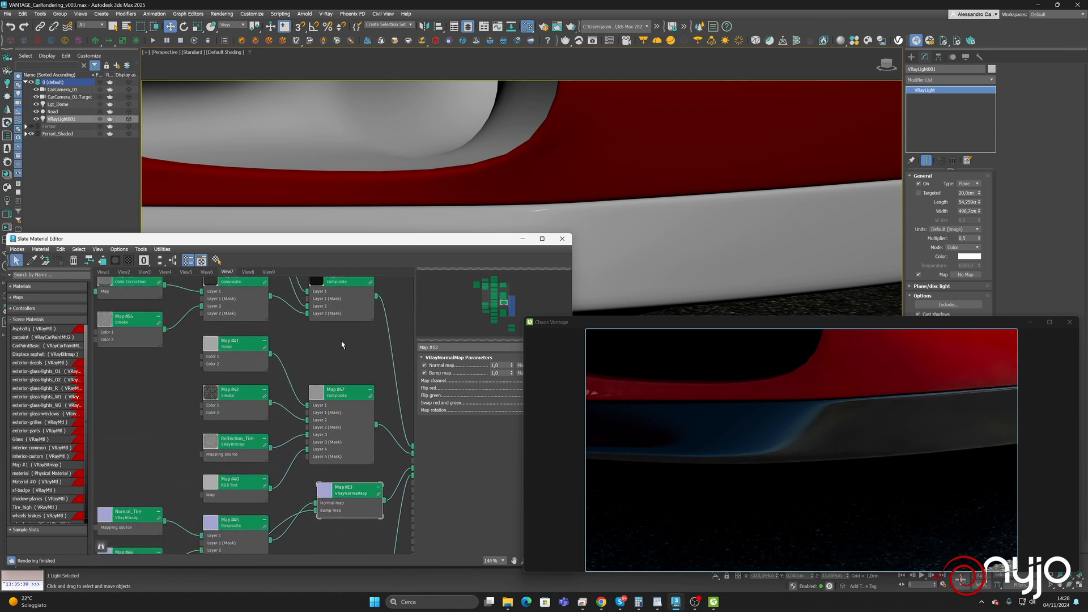
middle_drag(339, 350, 310, 182)
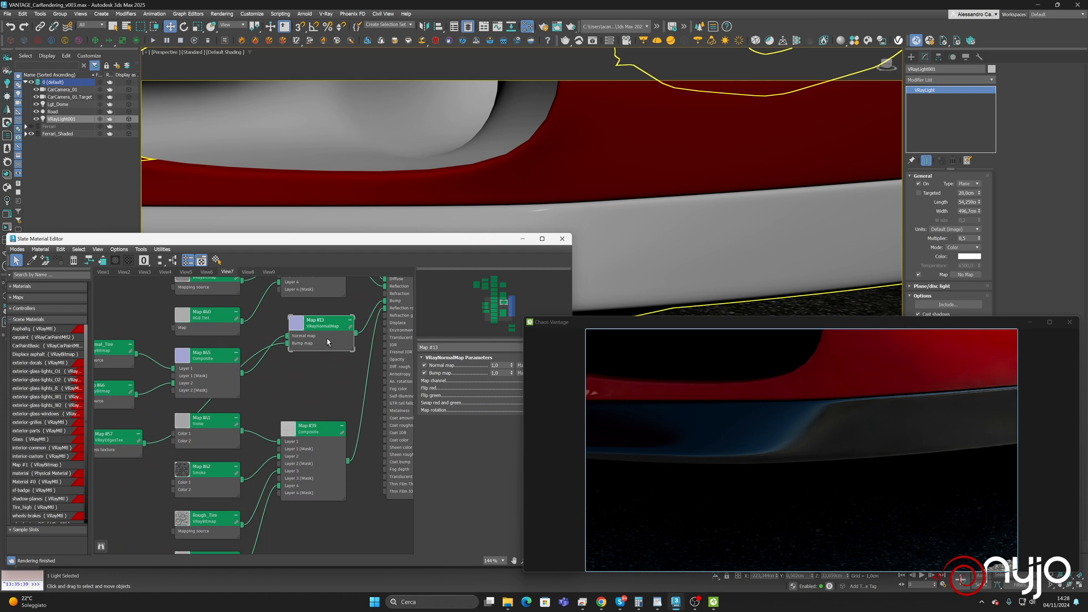
middle_drag(310, 335, 381, 330)
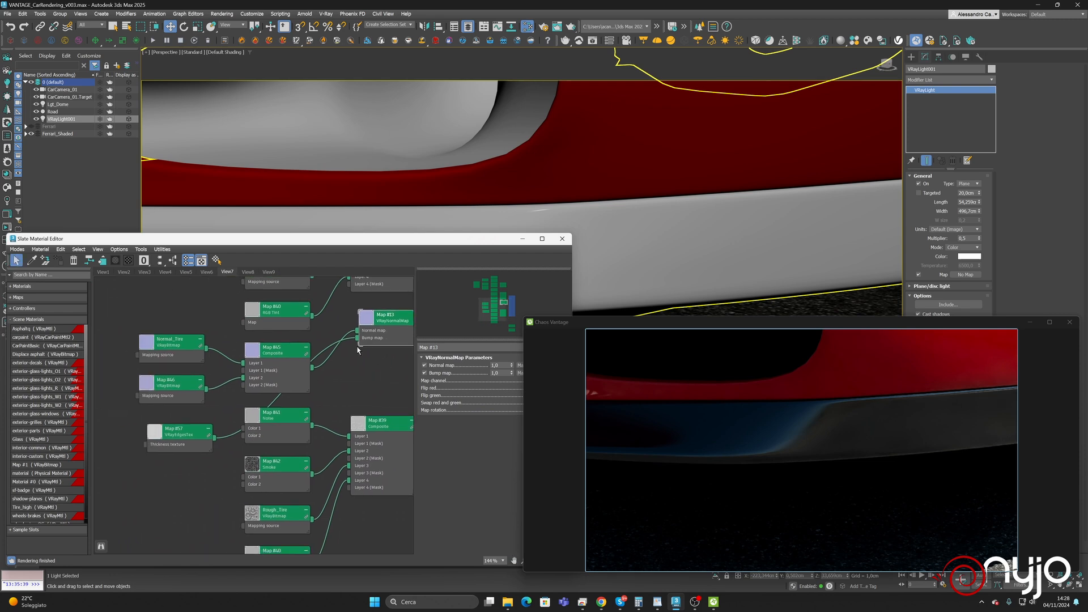
double_click(290, 357)
double_click(183, 387)
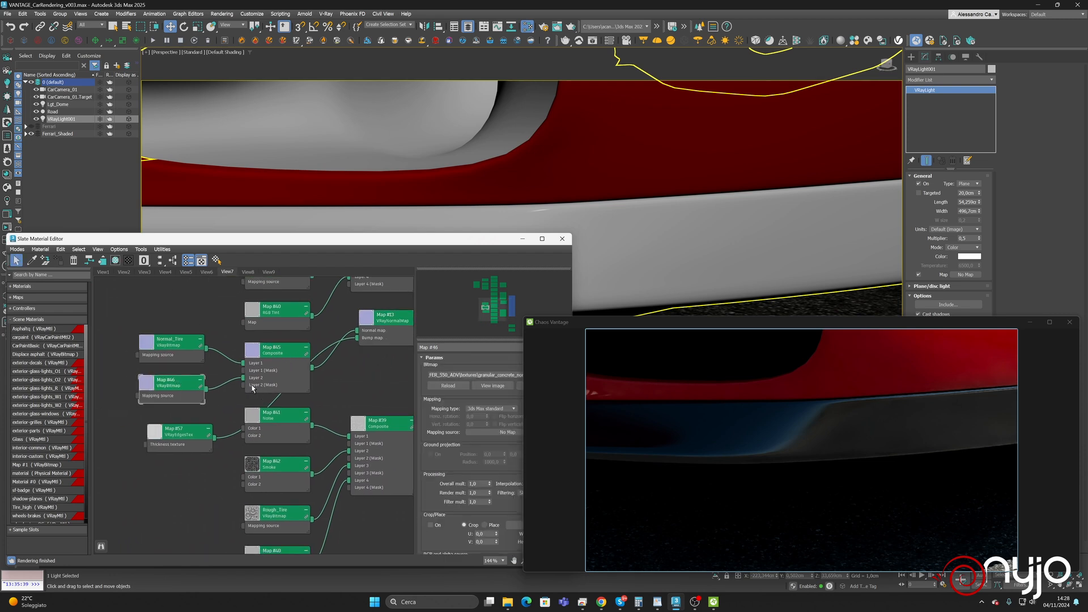
double_click(290, 357)
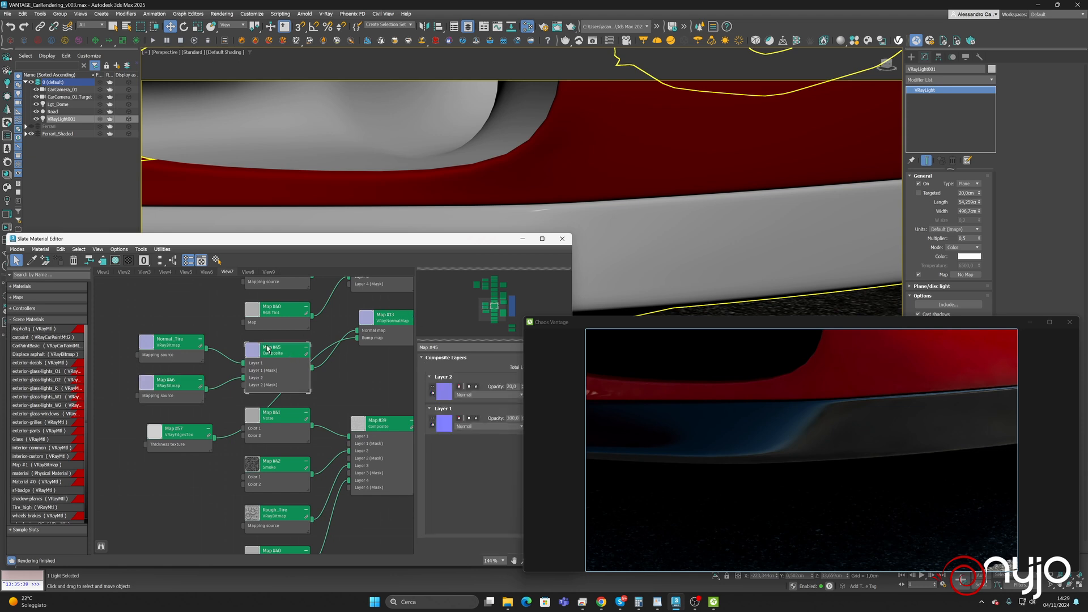
double_click(378, 321)
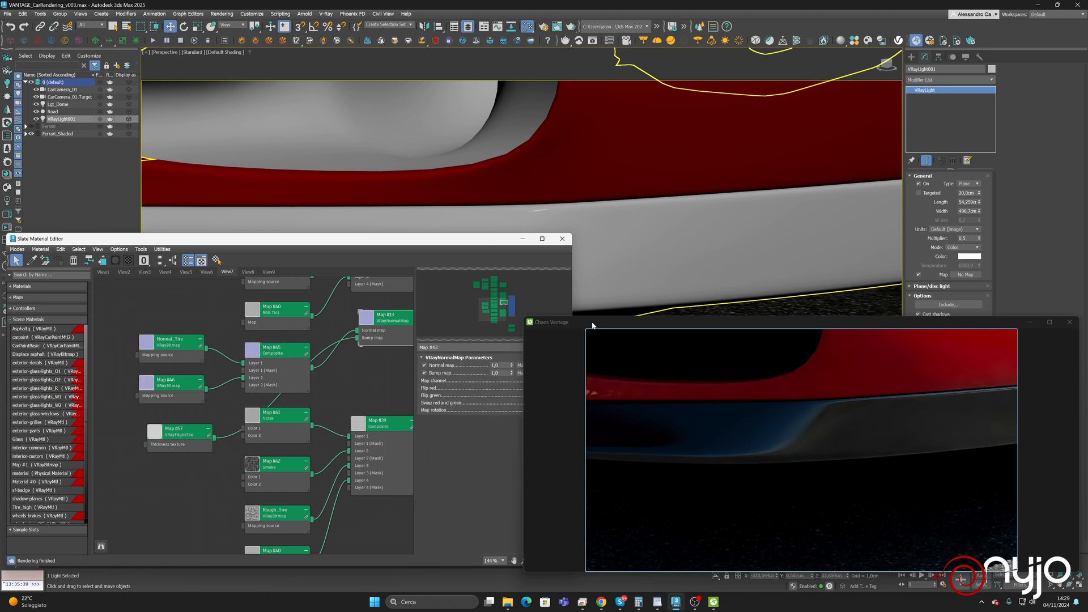
Move the Vantage preview clear of the material parameters, open the exterior parts material's graph and inspect its VRayNormalMap
drag(592, 325, 639, 330)
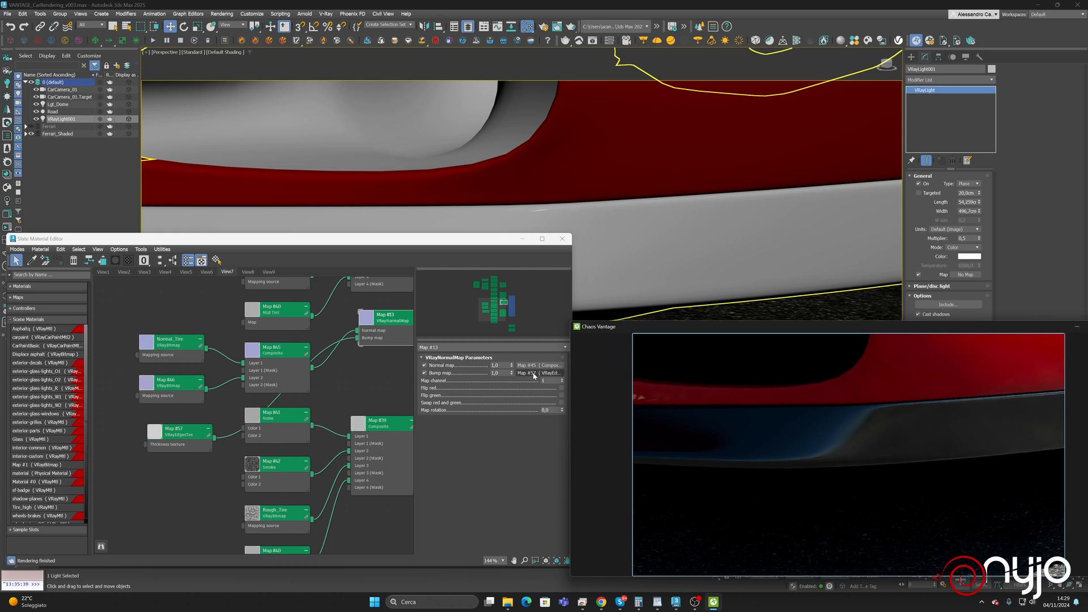
click(244, 273)
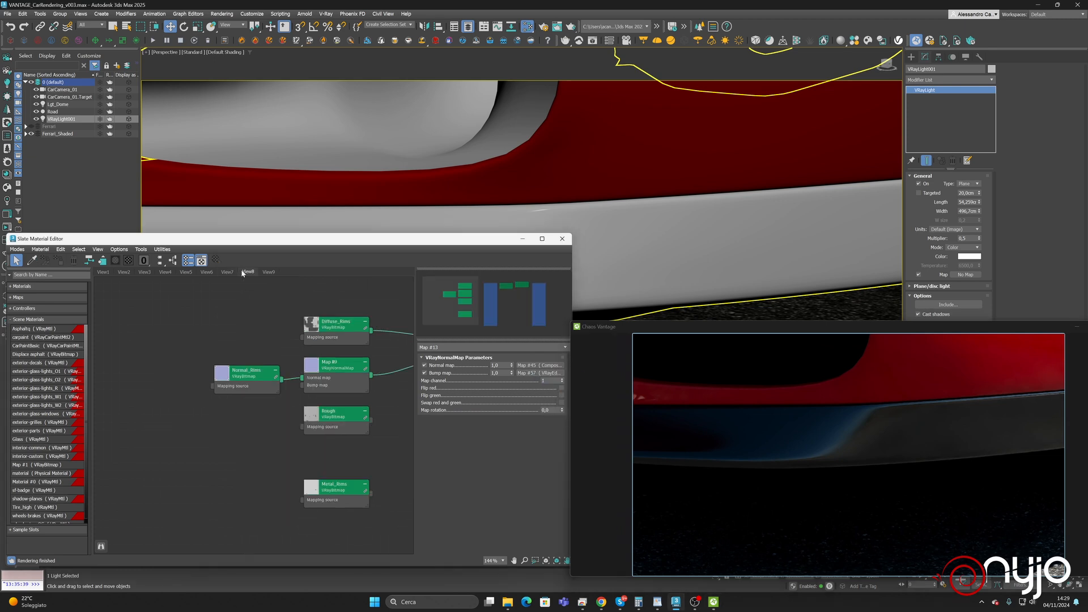
click(269, 272)
scroll(331, 306, down, 2)
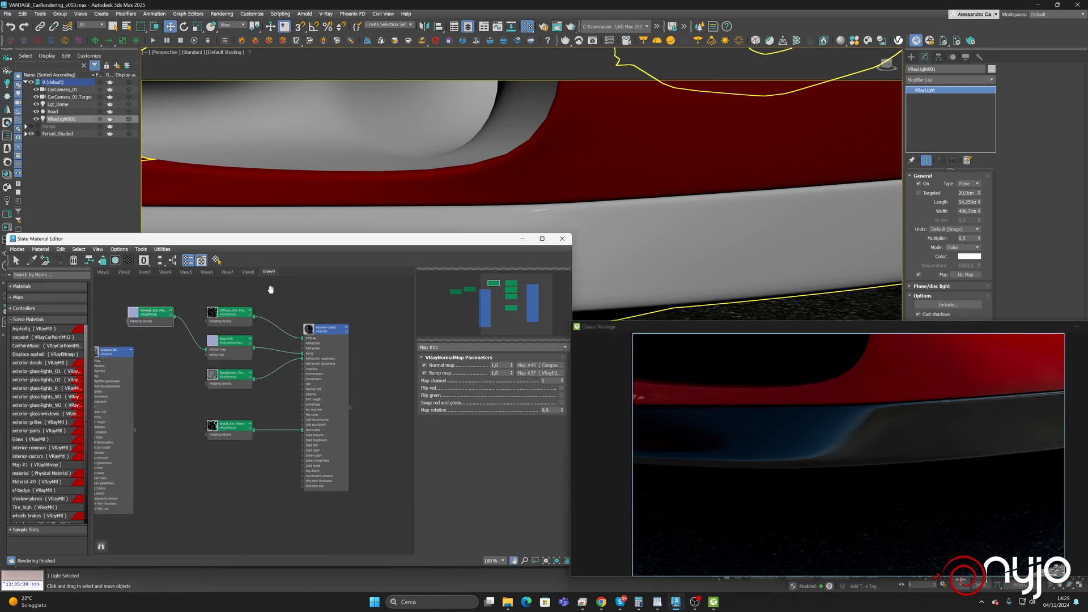
click(322, 330)
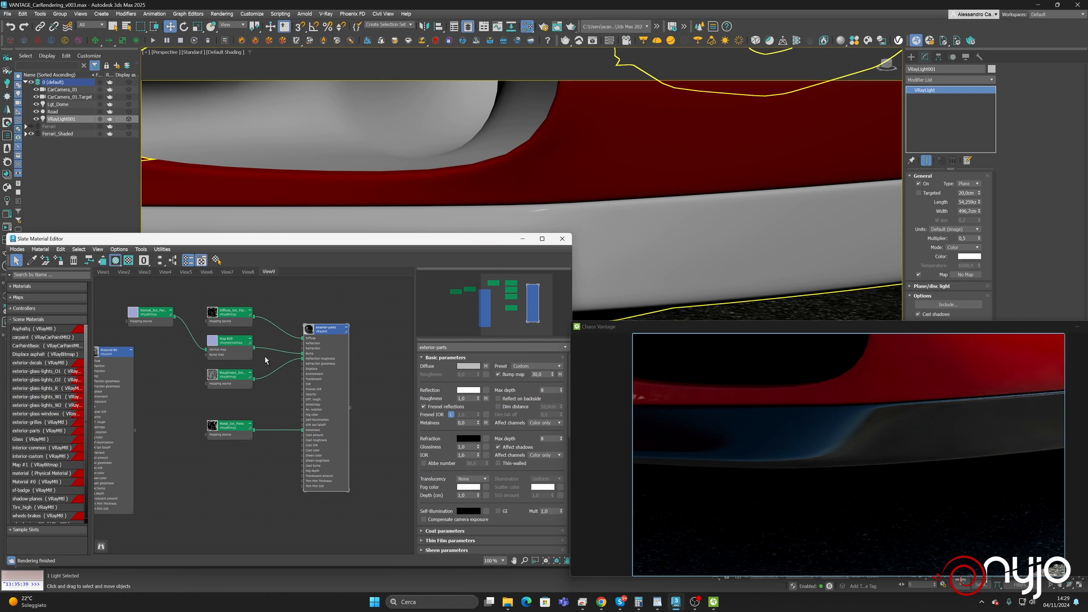
click(233, 342)
Insert a Composite map between the exterior parts normal bitmap and its VRayNormalMap, and add a second layer to it
right_click(171, 344)
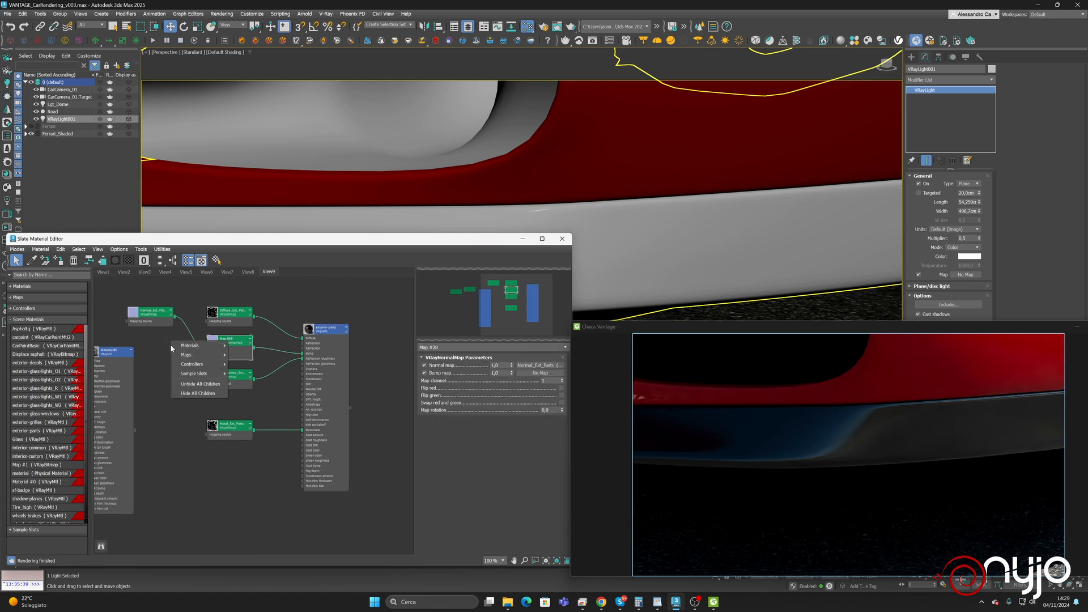
mouse_move(187, 354)
mouse_move(280, 366)
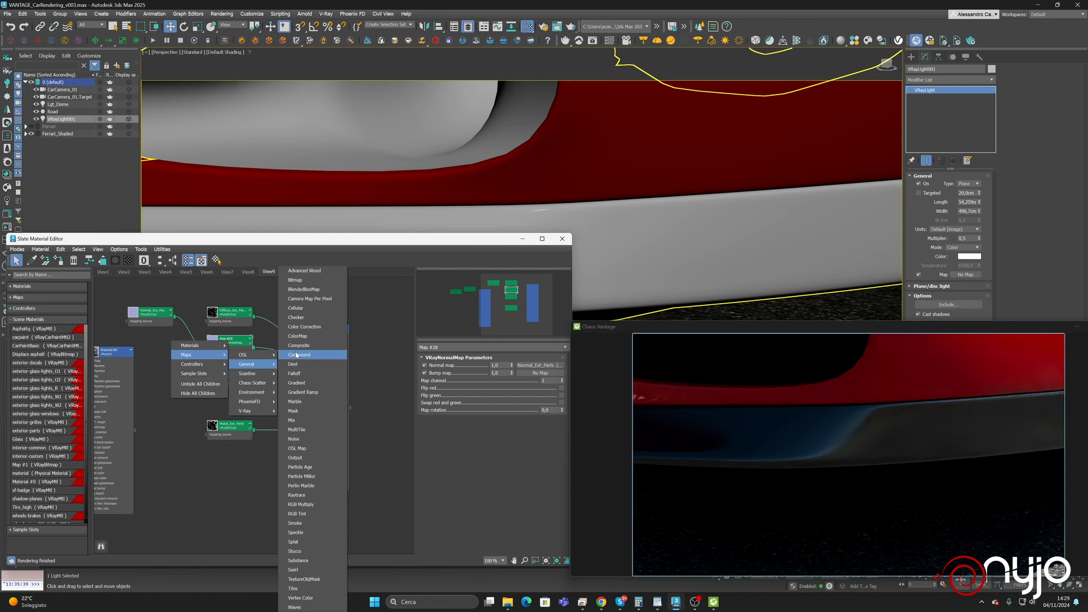
click(299, 346)
drag(253, 329, 225, 318)
drag(250, 373, 294, 341)
click(278, 341)
click(555, 367)
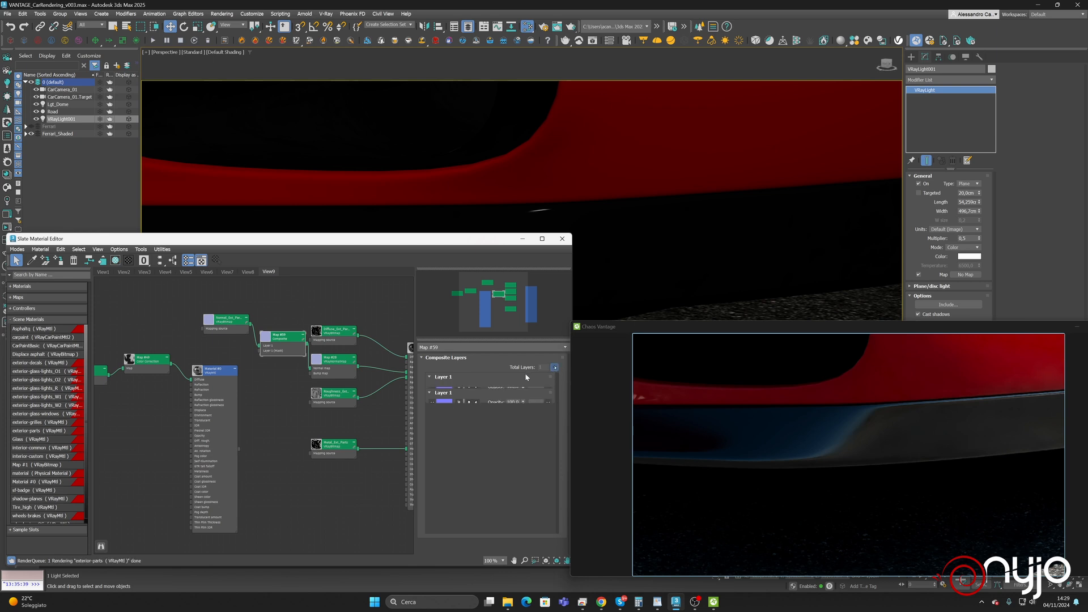
right_click(447, 396)
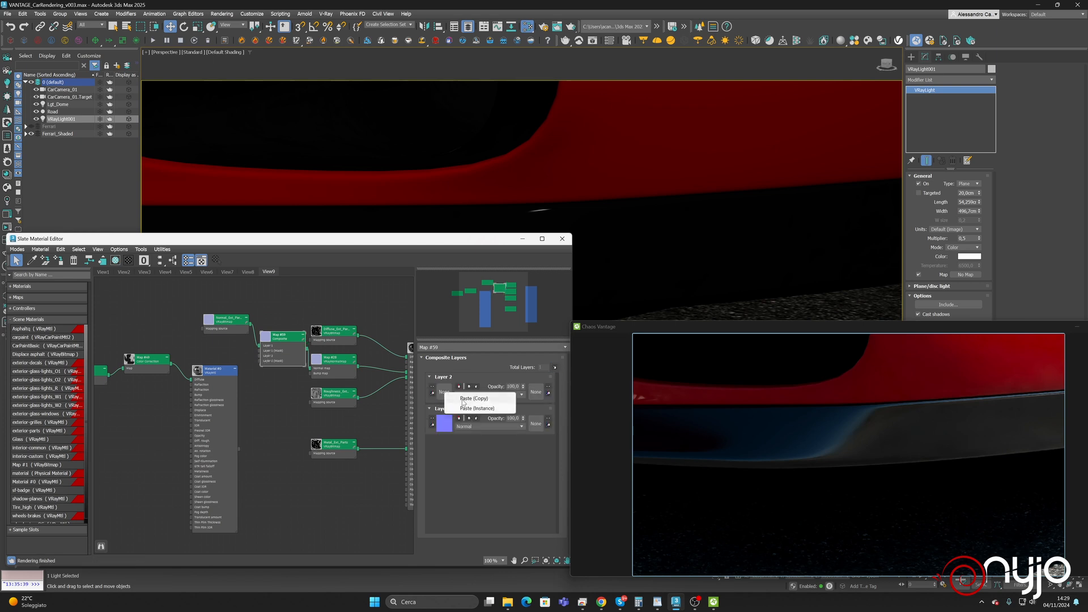
click(472, 398)
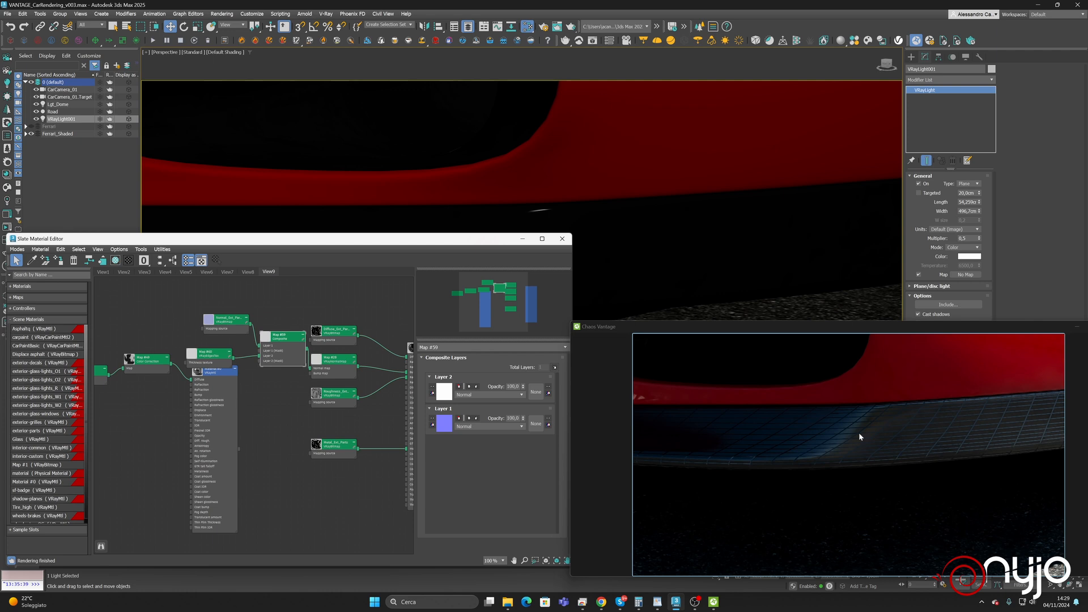
click(450, 395)
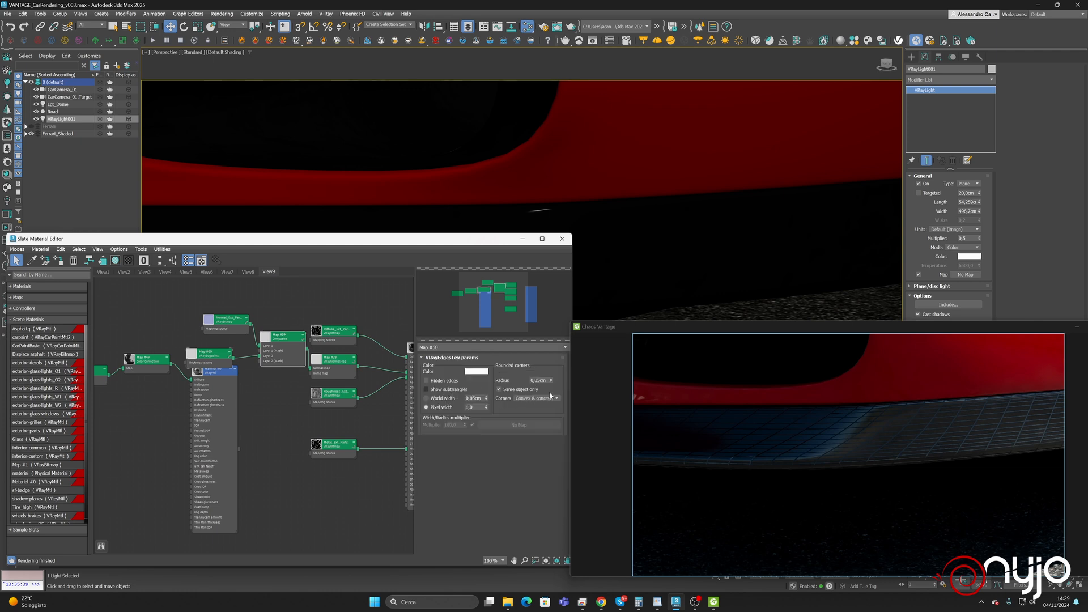
click(215, 357)
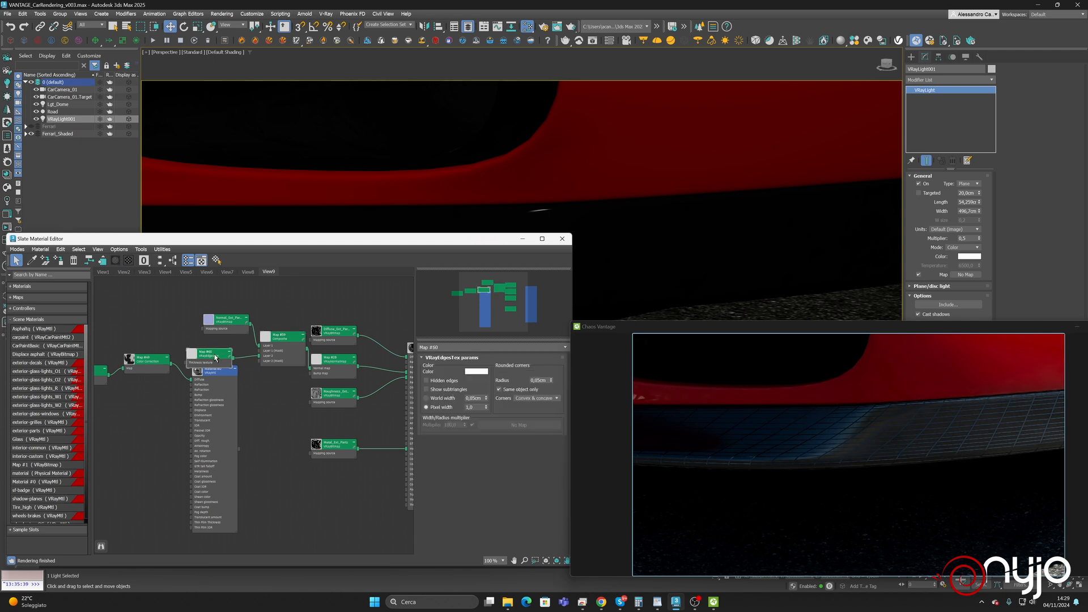
click(240, 364)
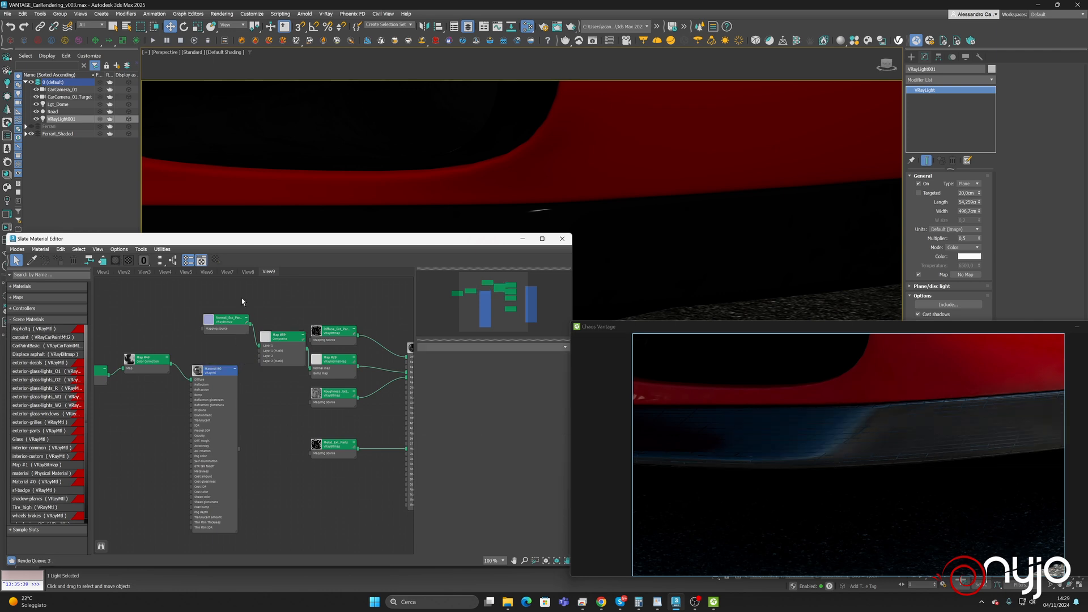
Copy the granular concrete normal bitmap from Layer 2 of the tire material's normal Composite map
click(207, 272)
click(187, 272)
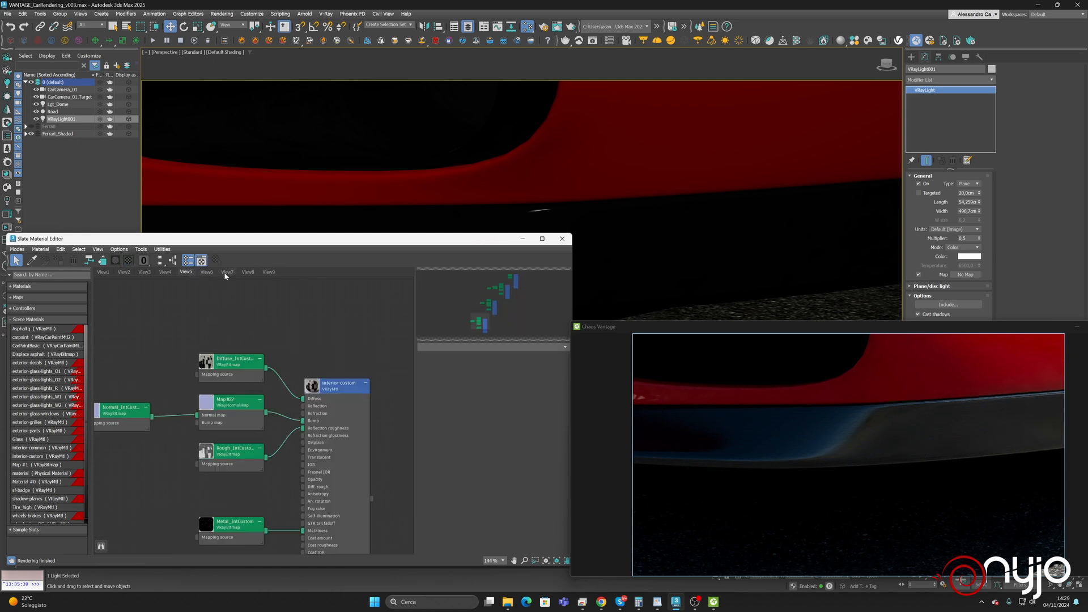
click(225, 274)
double_click(179, 385)
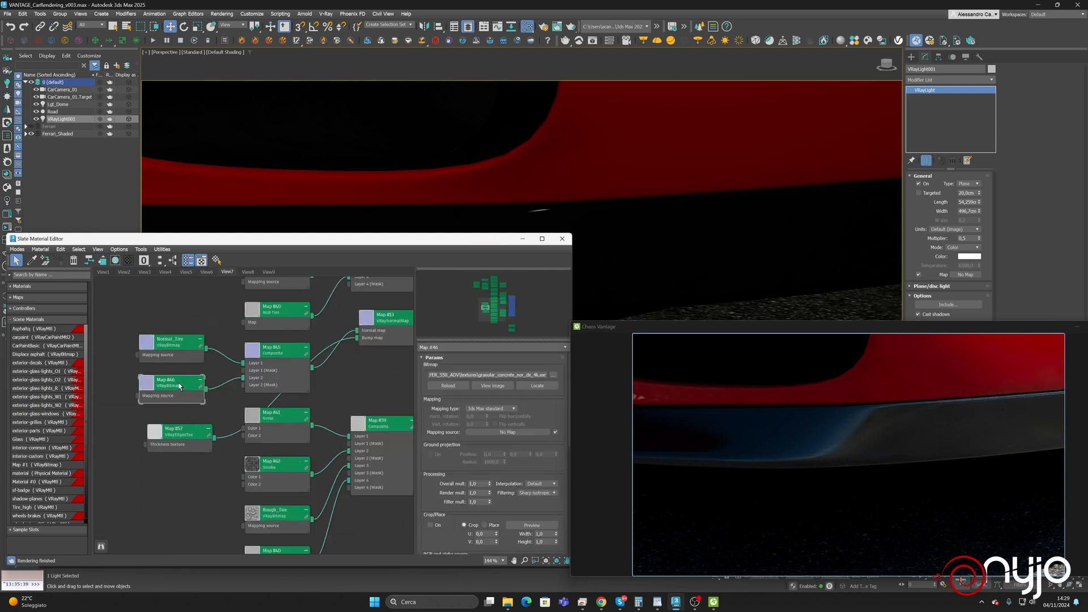
double_click(286, 356)
right_click(447, 393)
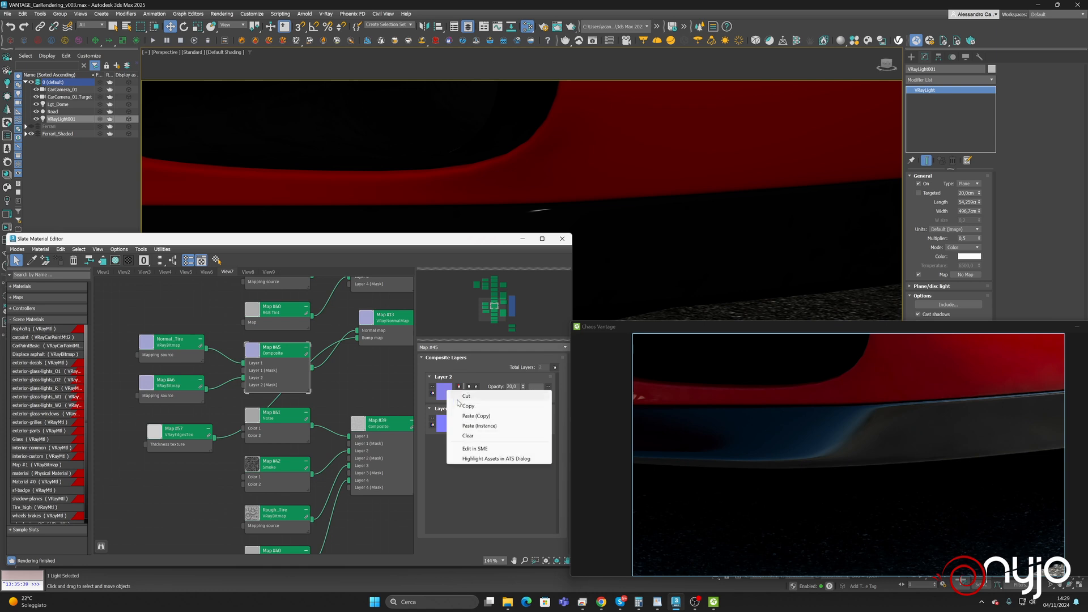
click(469, 406)
Paste the granular concrete normal bitmap as a copy into Layer 2 of the exterior parts Composite map
click(268, 273)
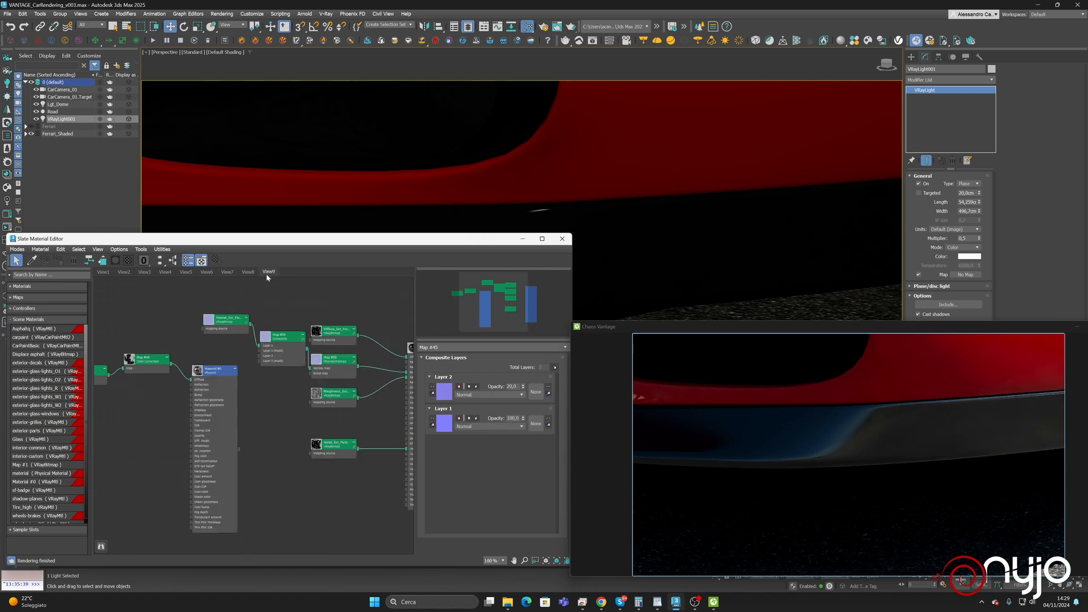
double_click(304, 334)
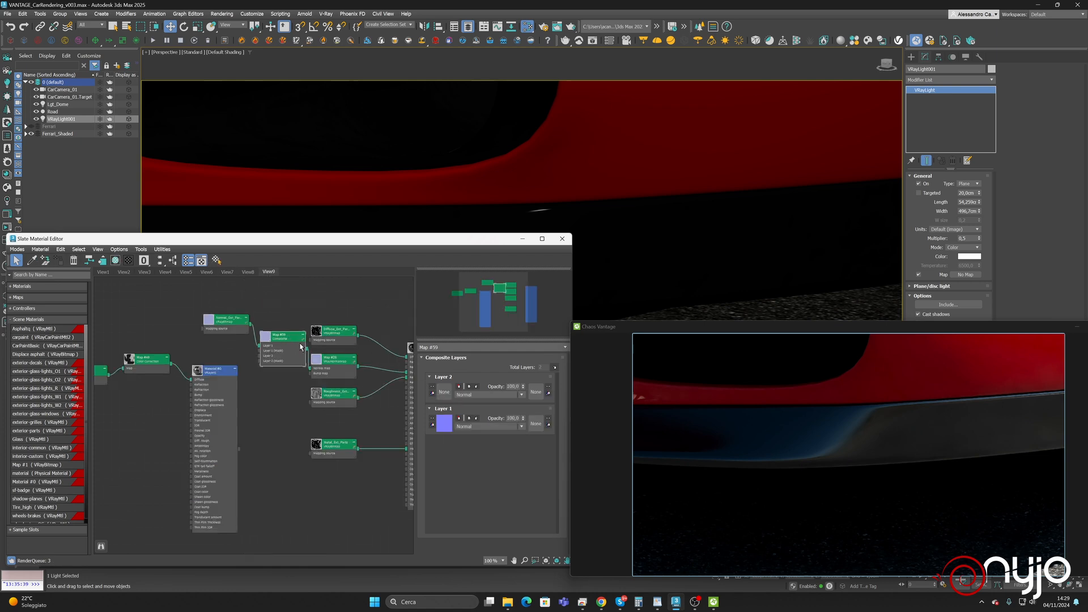
right_click(445, 391)
click(467, 395)
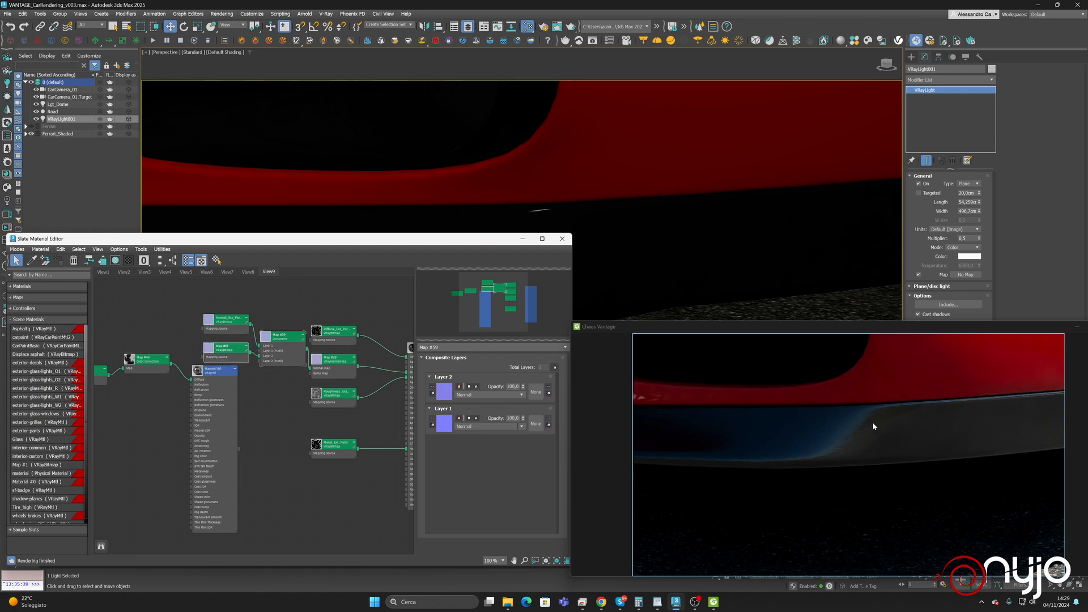
Check the pasted bitmap's effect on the bumper trim and set Layer 2's blend mode to Average in the Composite map
double_click(230, 352)
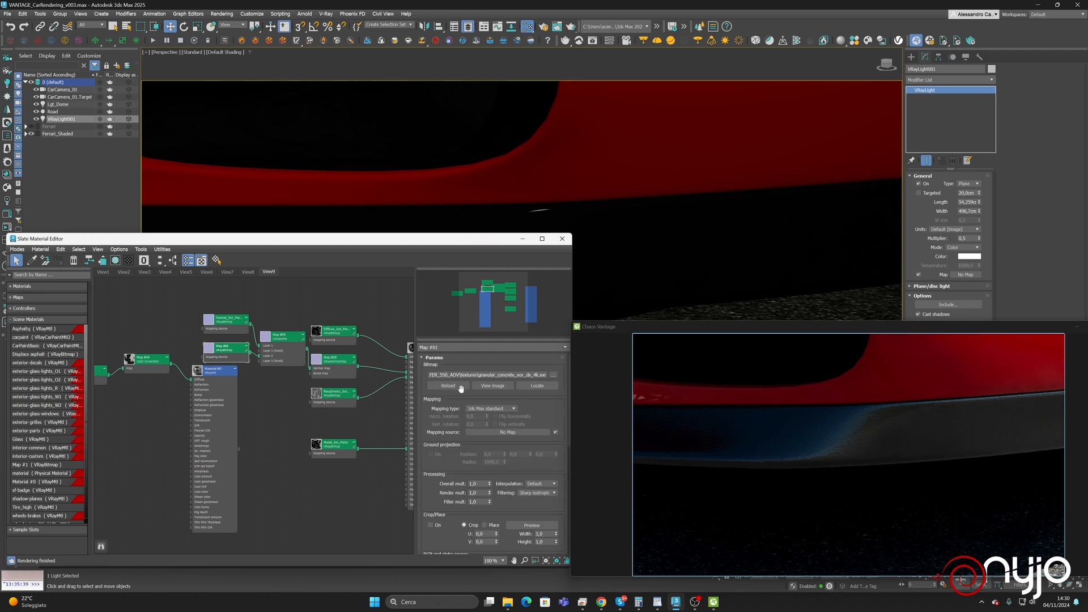
scroll(499, 396, down, 5)
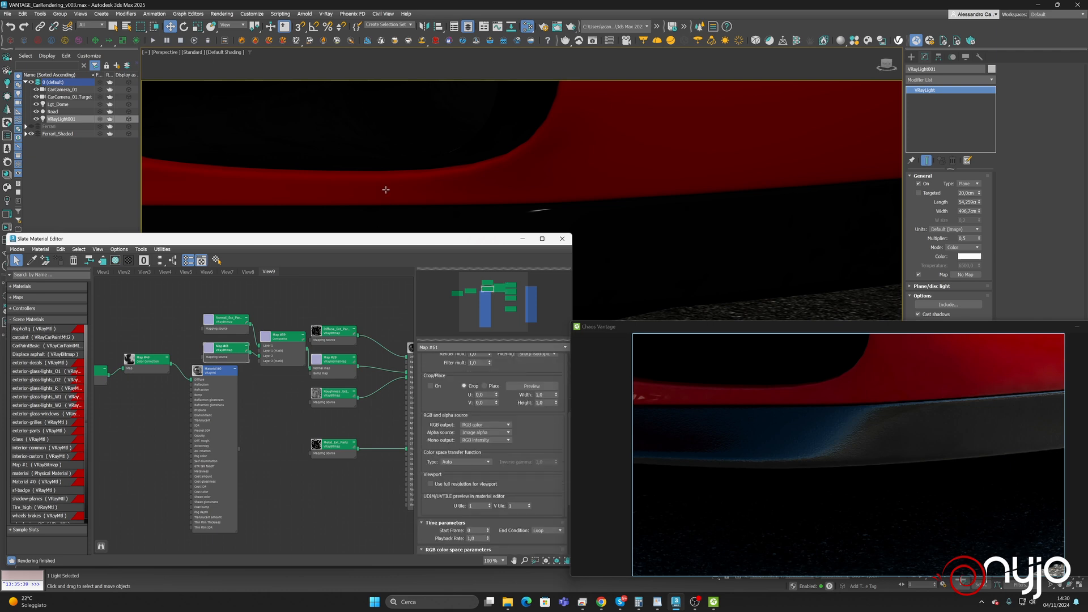
scroll(387, 191, down, 2)
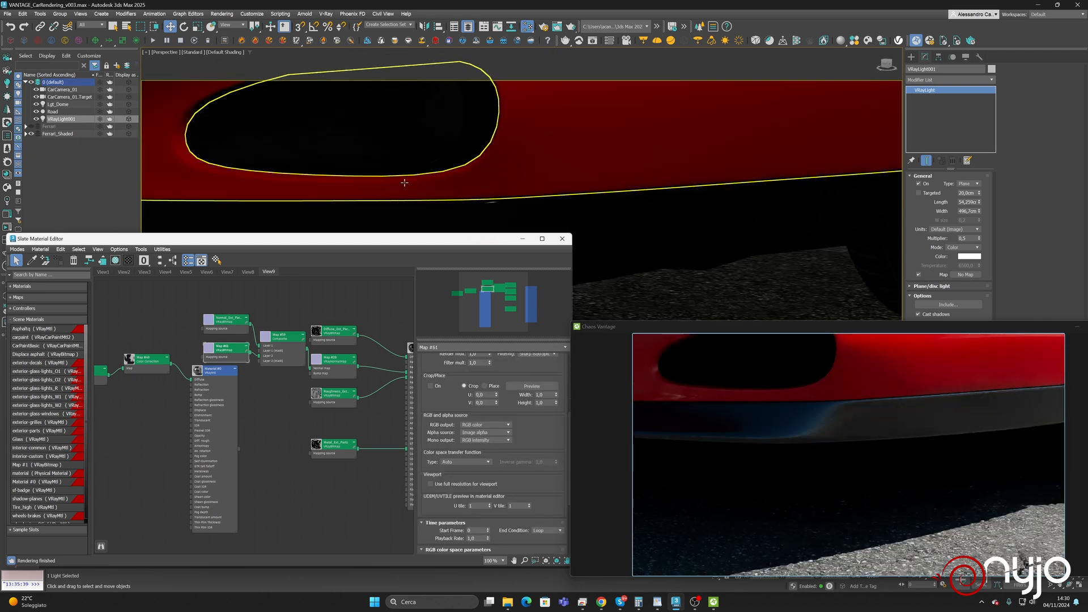
scroll(404, 182, up, 3)
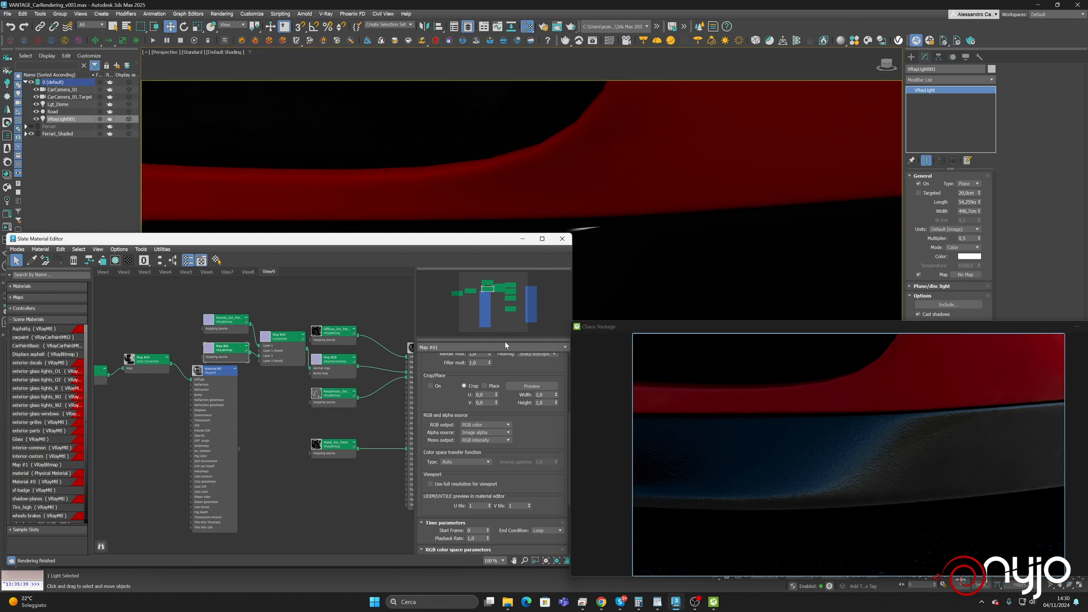
double_click(286, 344)
click(499, 394)
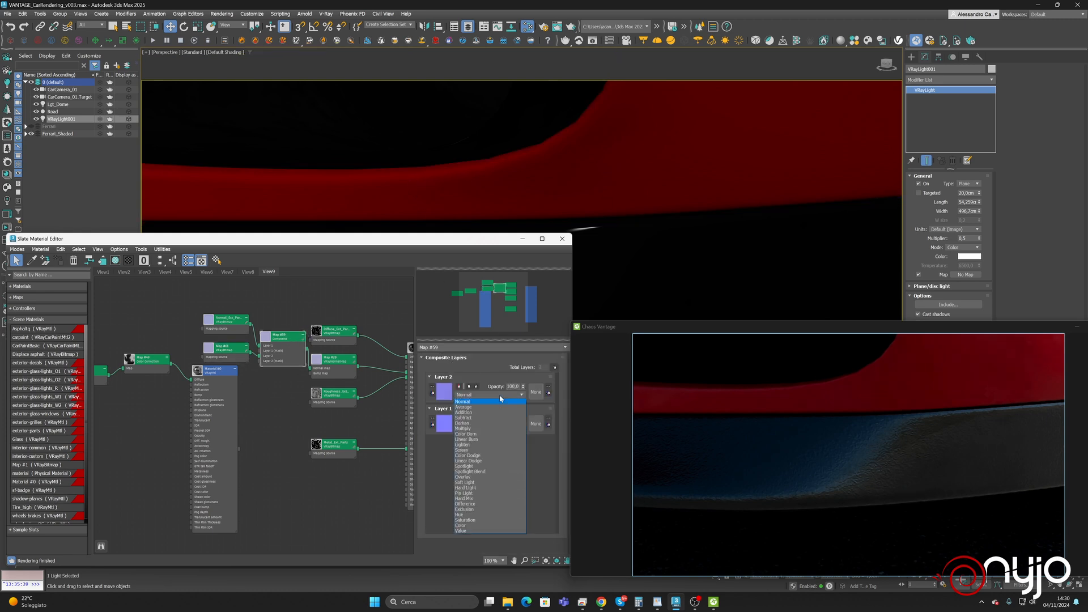
click(492, 406)
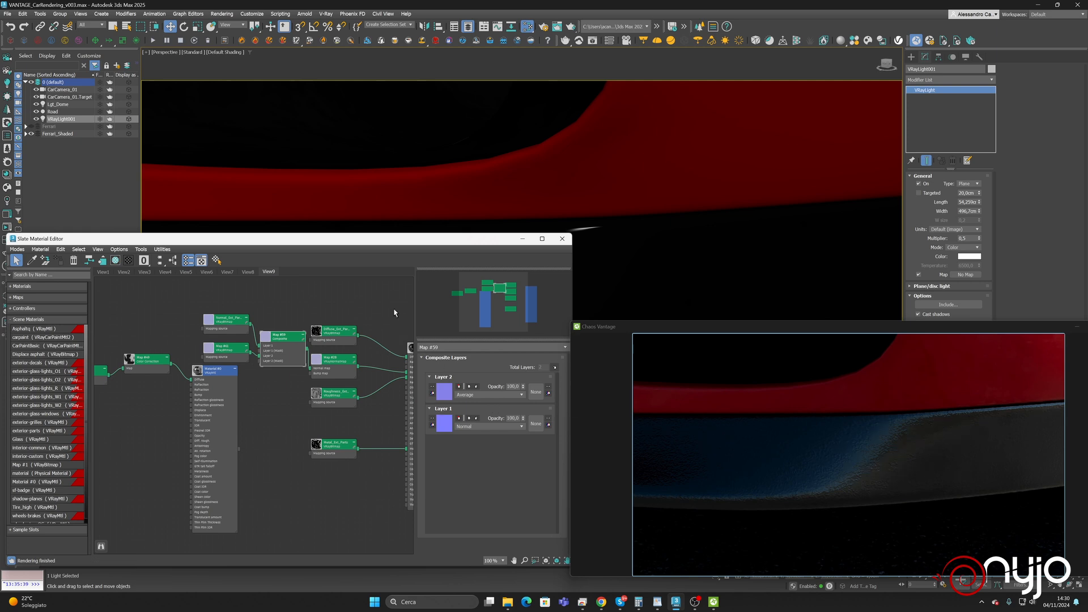
Open the exterior parts material's roughness bitmap and view its image
middle_drag(395, 313, 287, 306)
double_click(324, 339)
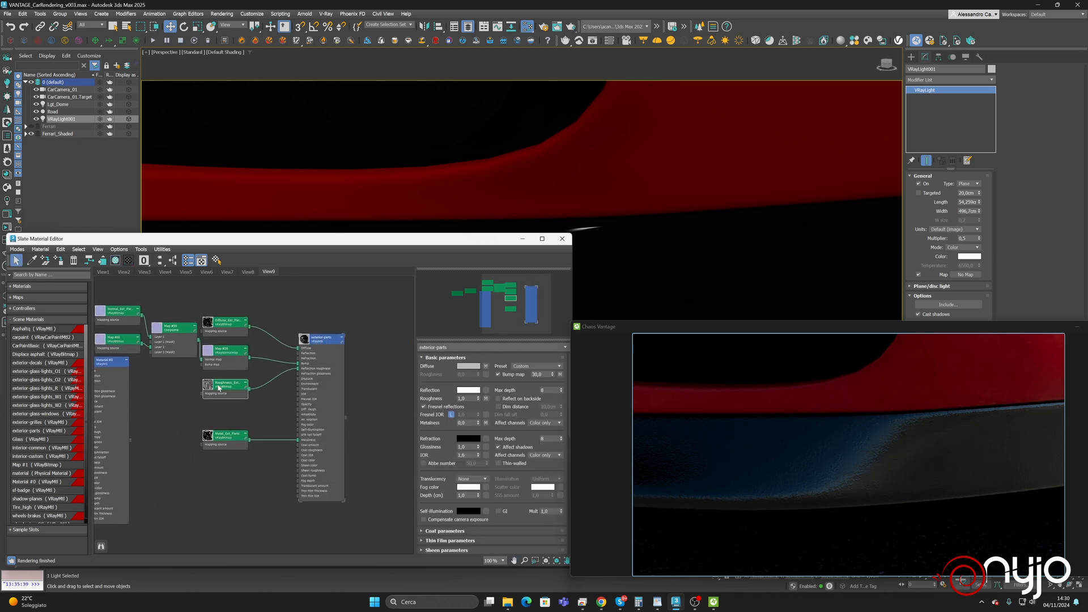
double_click(219, 388)
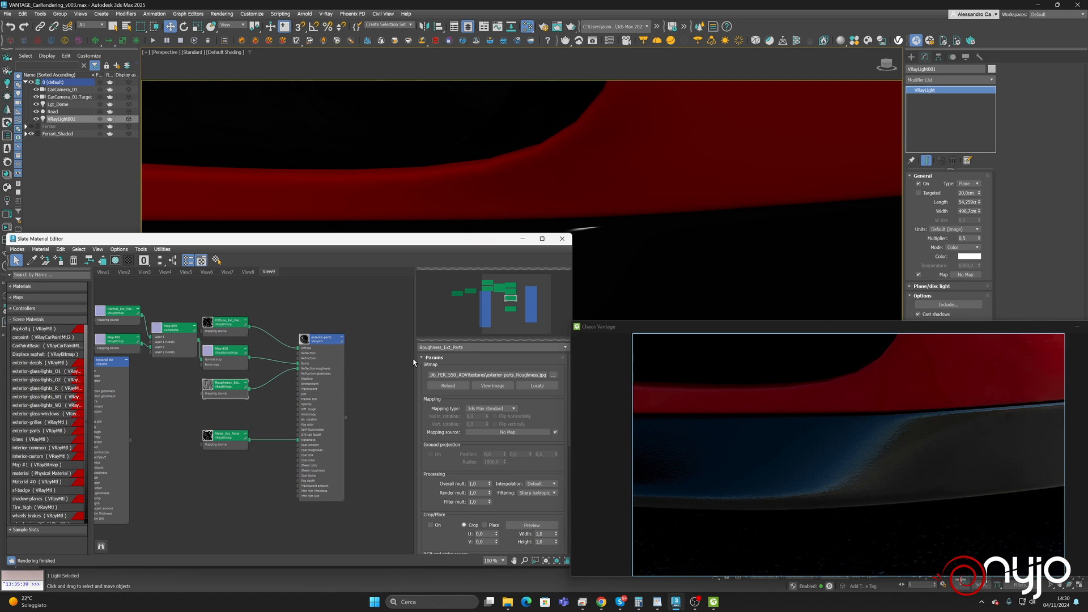
click(491, 386)
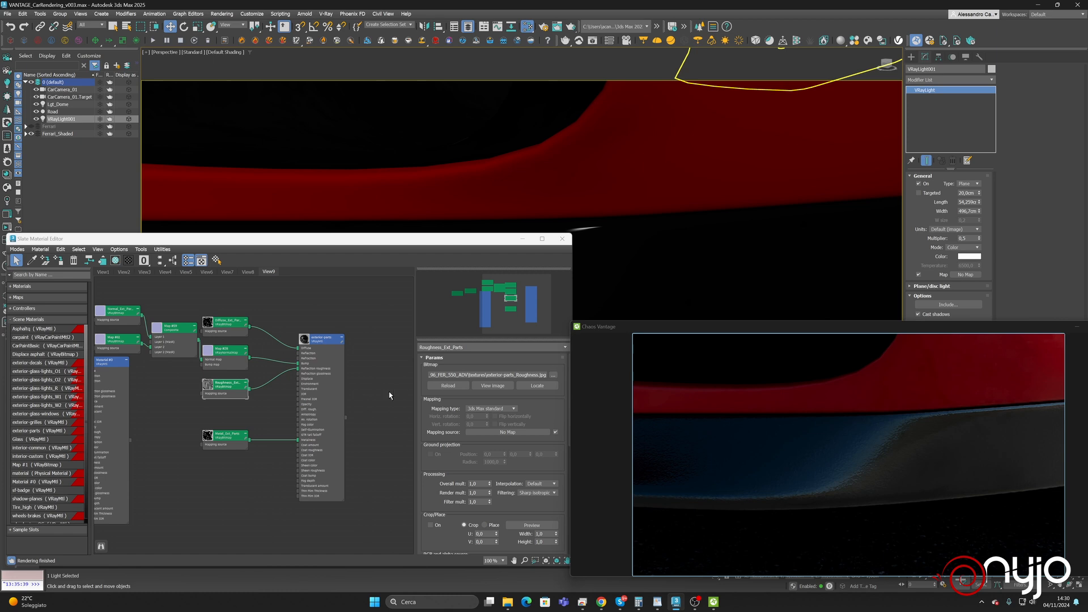
Insert a Color Correction map between the Roughness_Ext_Parts bitmap and the material's reflection roughness, and tidy the nodes
drag(230, 391, 191, 403)
right_click(210, 387)
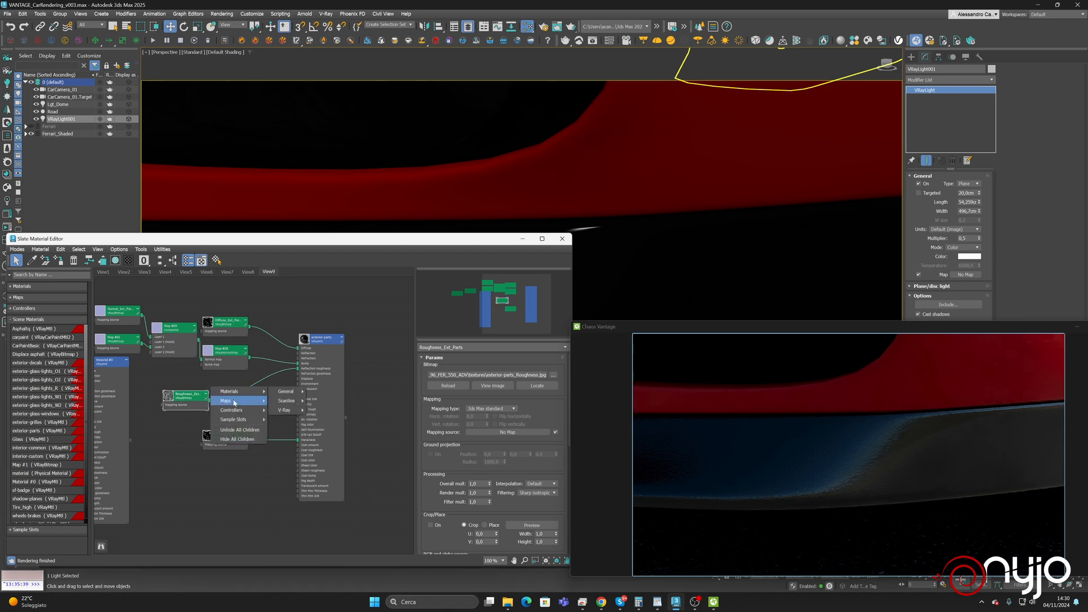
mouse_move(268, 403)
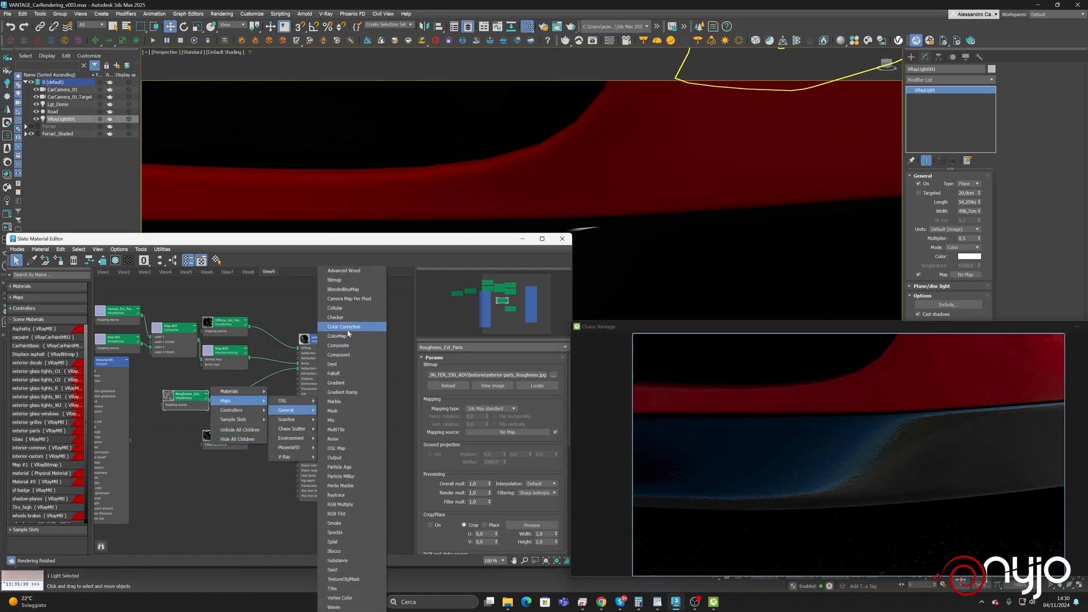
click(348, 328)
drag(177, 399, 298, 368)
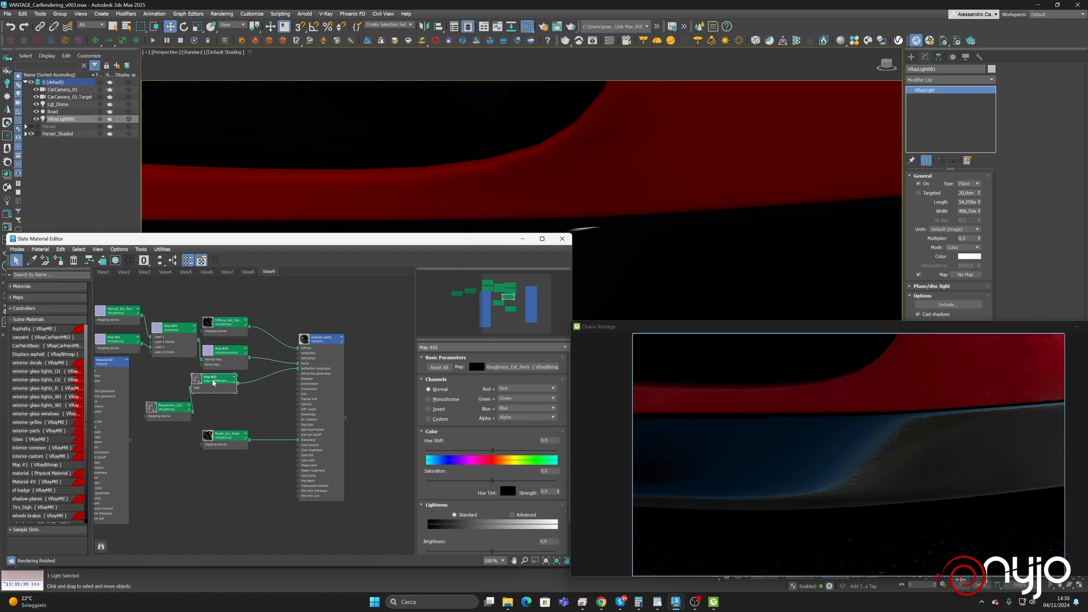
drag(214, 383, 232, 396)
Raise the roughness Color Correction's brightness to about 6 and check the result on the car's front bumper
drag(438, 485, 436, 442)
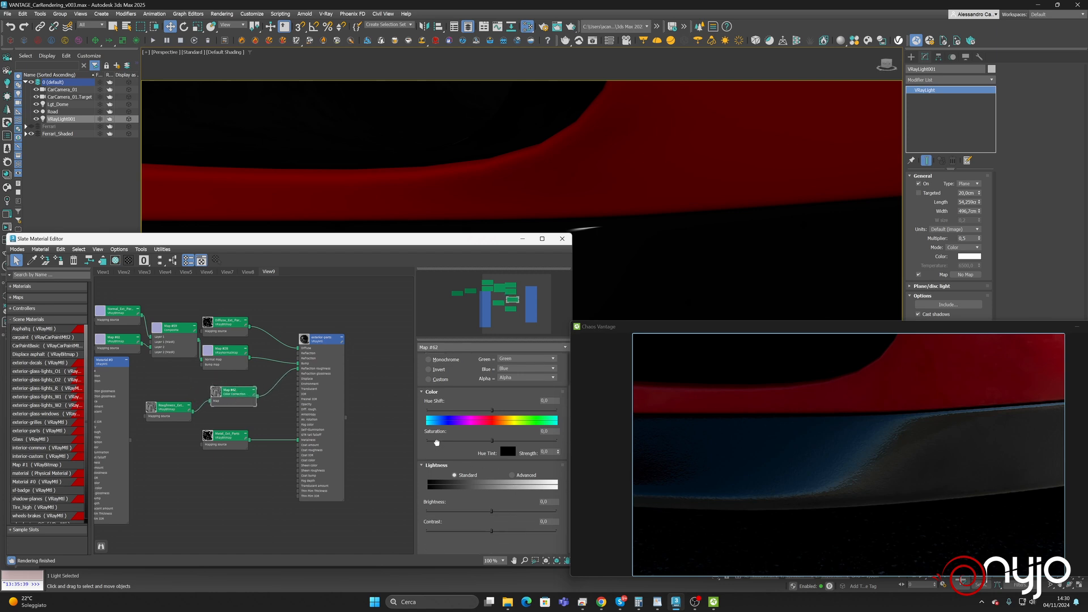
mouse_move(492, 511)
mouse_down()
mouse_move(514, 512)
mouse_move(497, 510)
mouse_up()
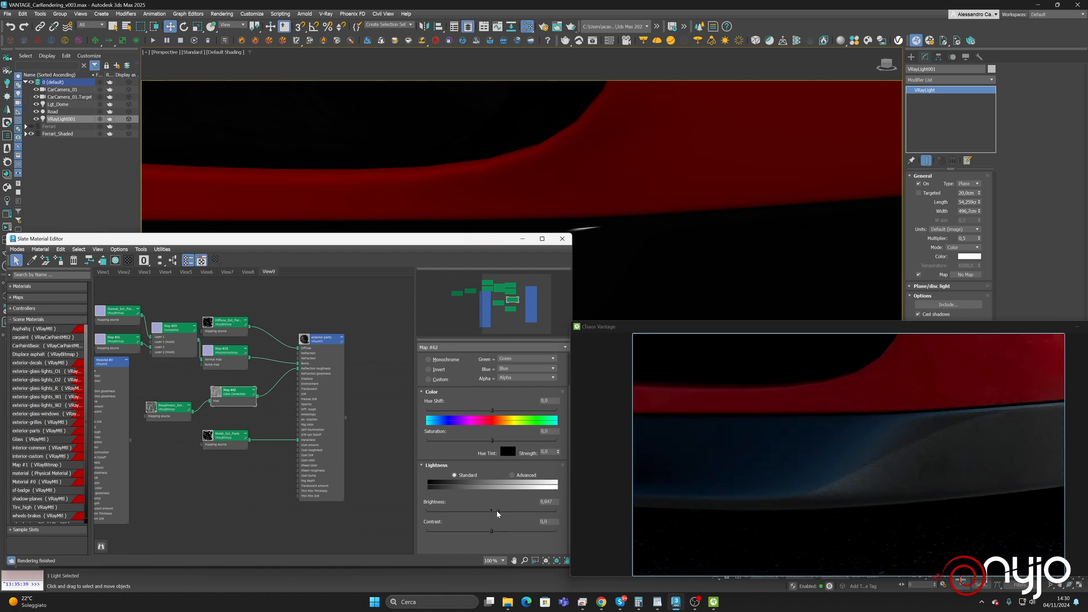
scroll(676, 200, down, 6)
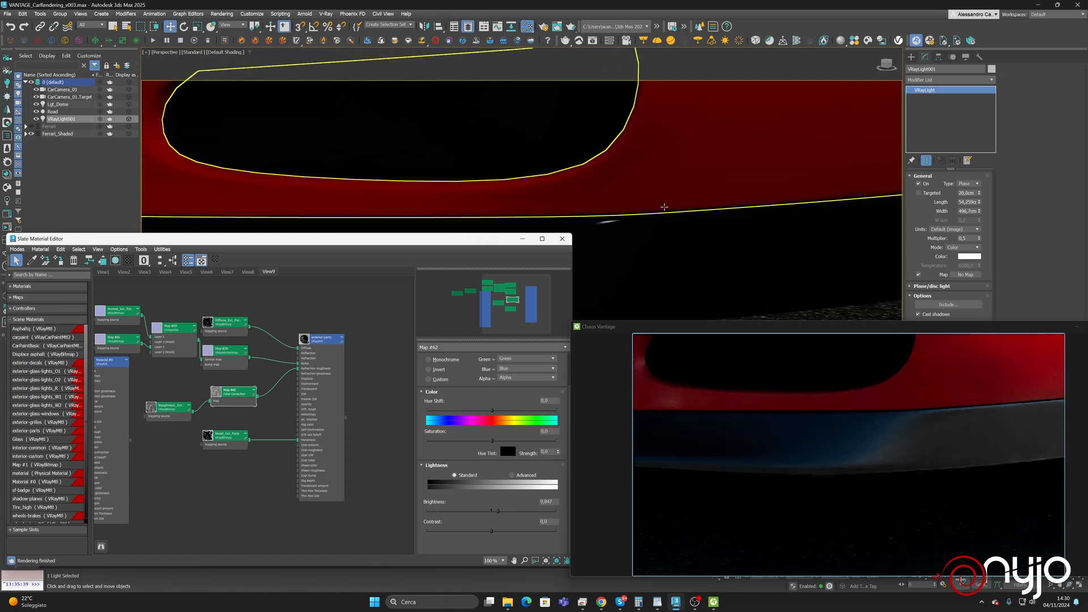
scroll(676, 200, down, 5)
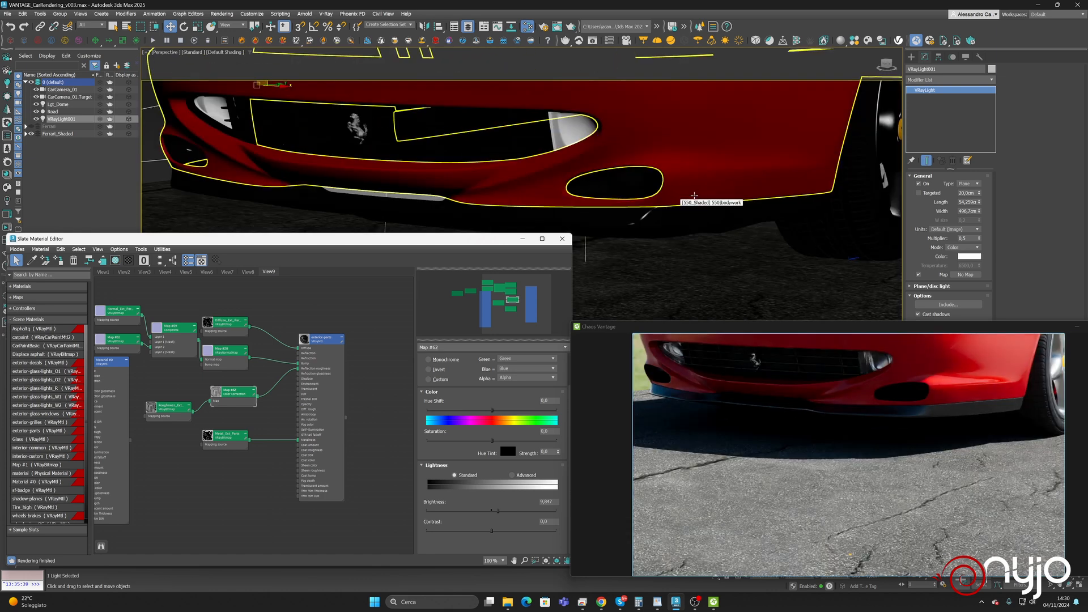
scroll(702, 193, up, 3)
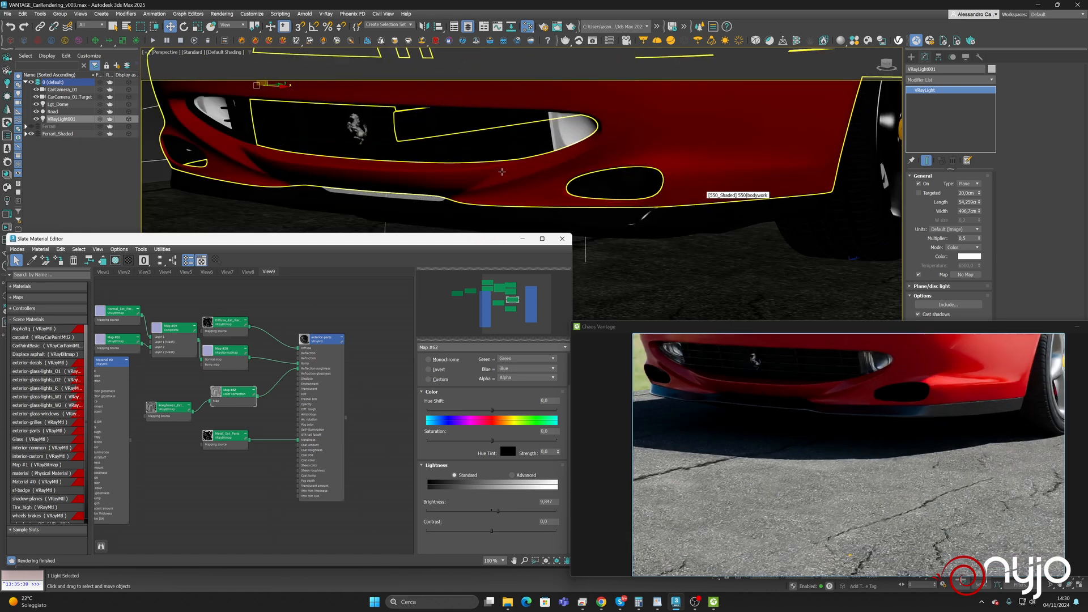
Raise the roughness Color Correction's brightness to about 36 while checking the front bumper from the front
click(501, 511)
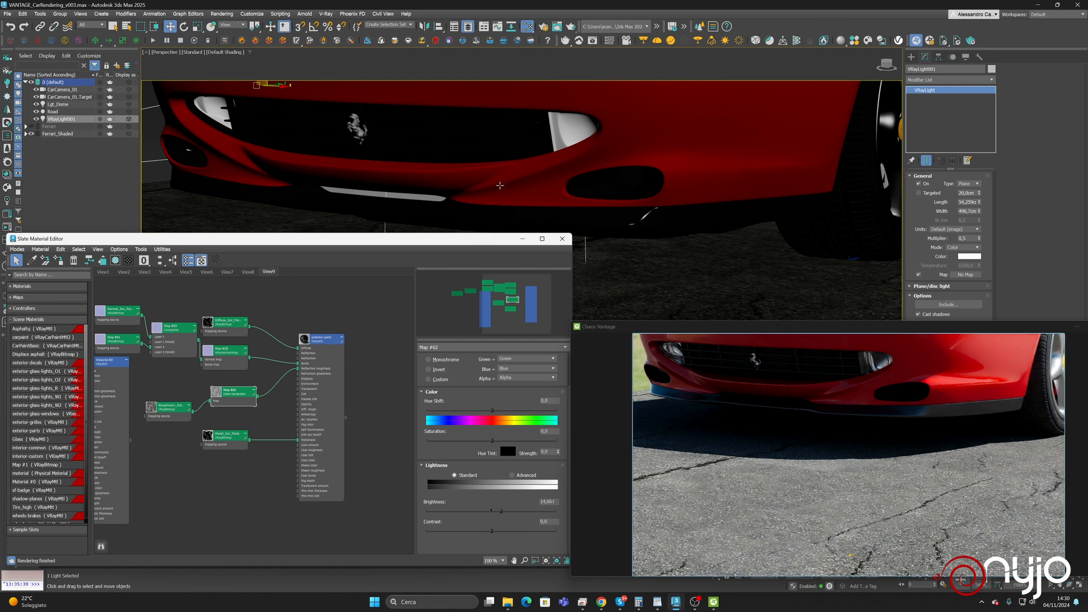
middle_drag(498, 166, 521, 189)
alt+middle_drag(460, 163, 343, 154)
middle_drag(465, 143, 369, 158)
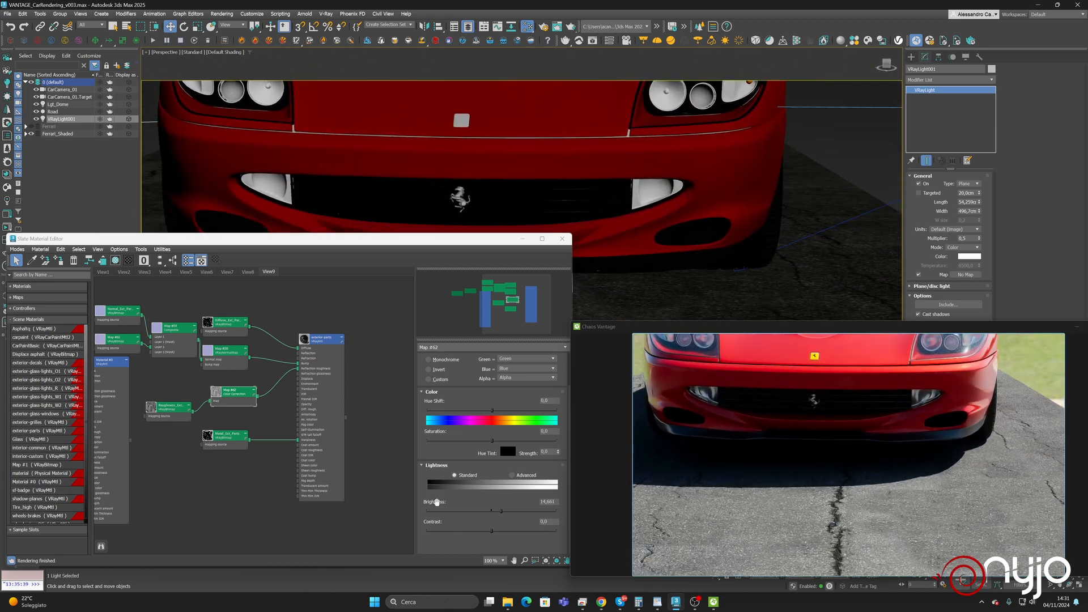
drag(501, 510, 516, 514)
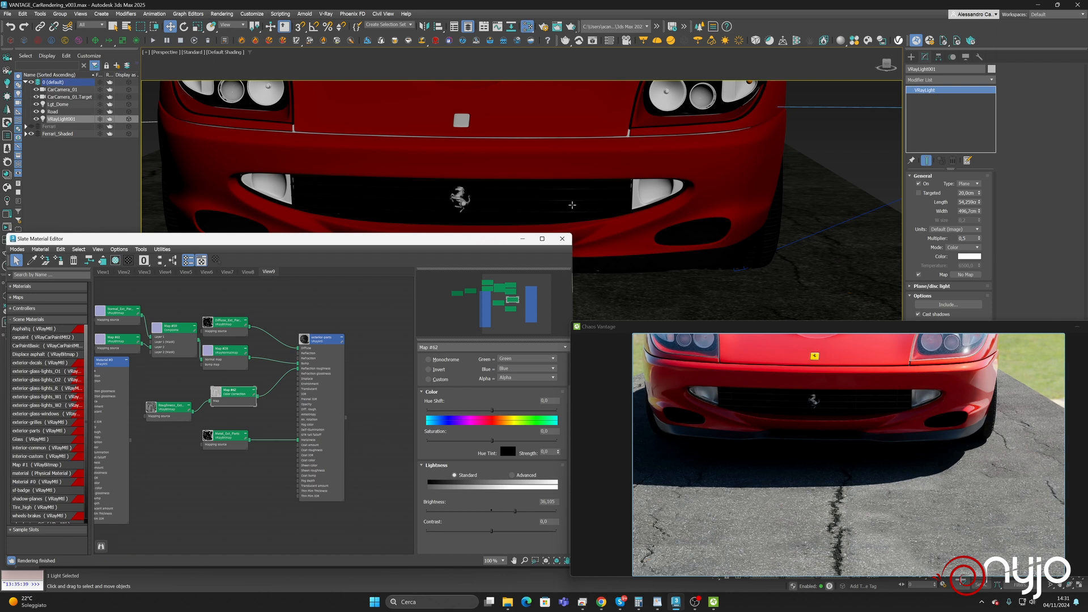
Examine the exterior parts' finish around the car's front bumper, hood and headlight at close range
middle_drag(572, 205, 534, 219)
alt+middle_drag(601, 218, 560, 208)
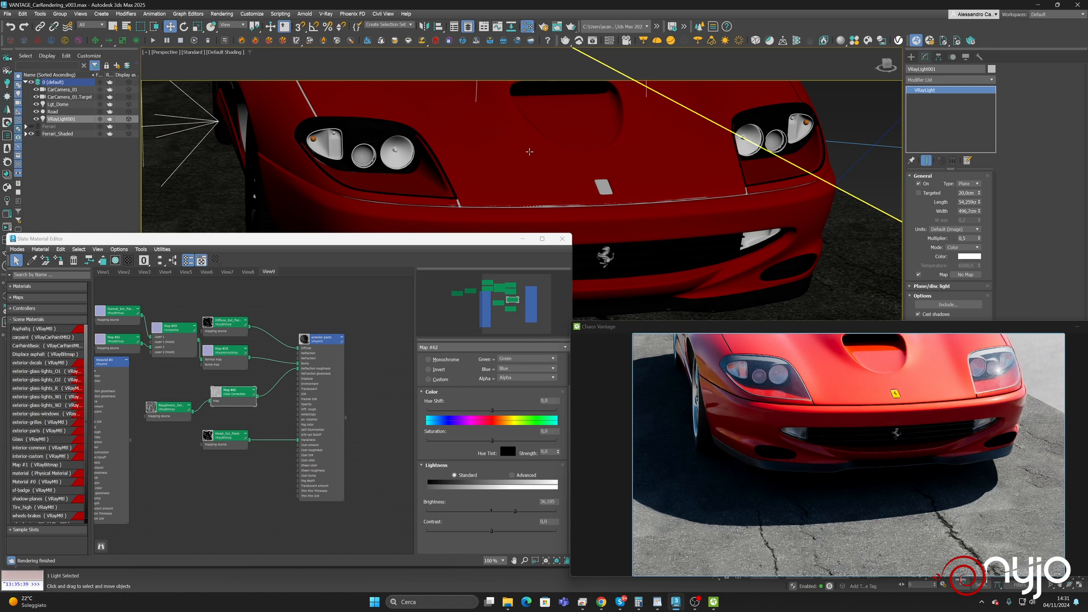
middle_drag(529, 152, 452, 209)
scroll(653, 197, up, 3)
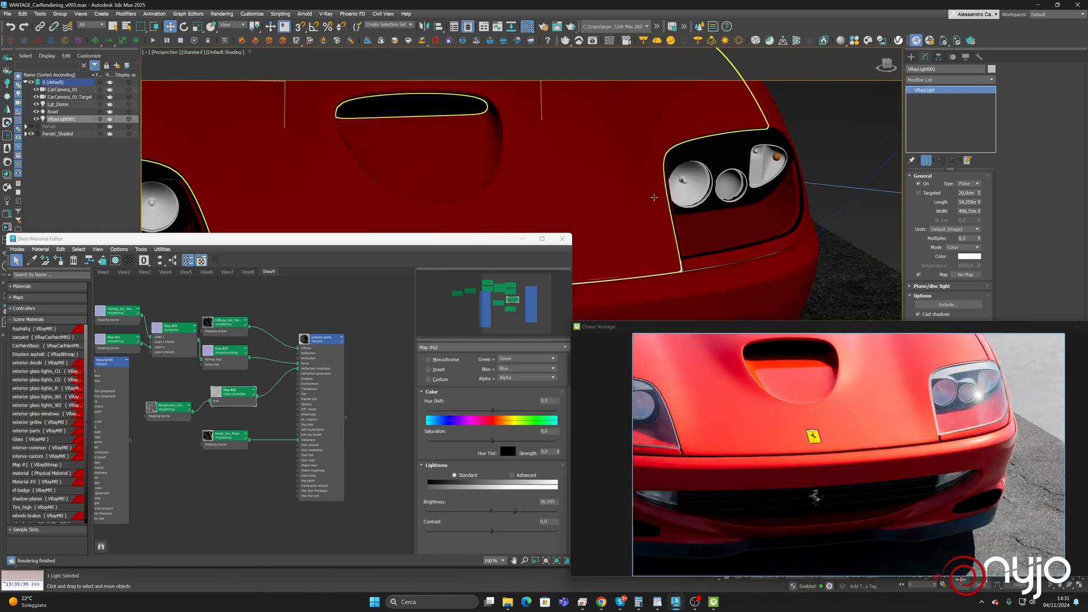
click(723, 219)
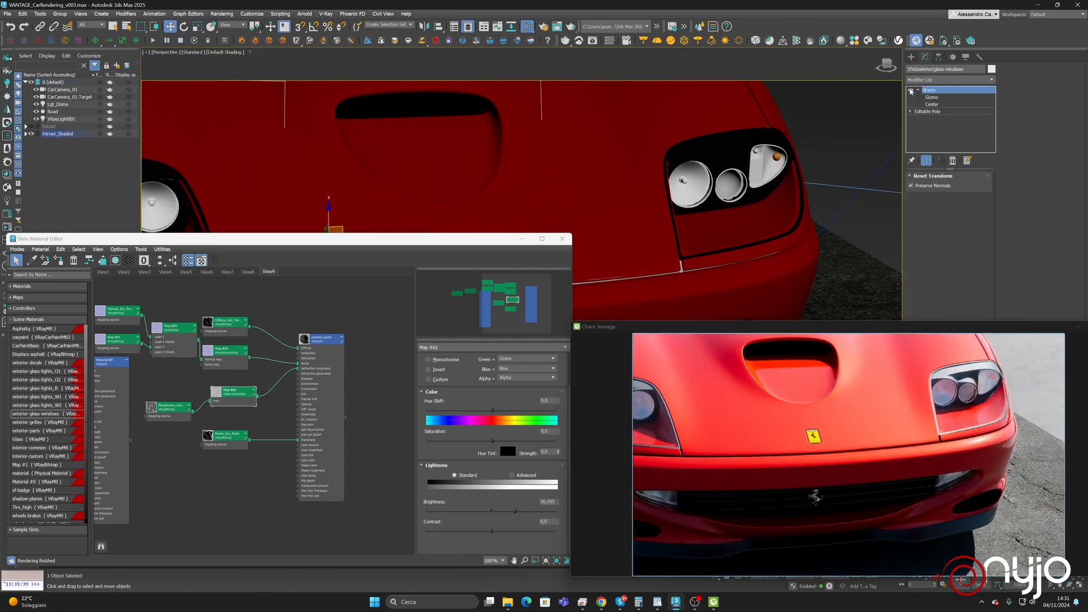
middle_drag(747, 210, 708, 231)
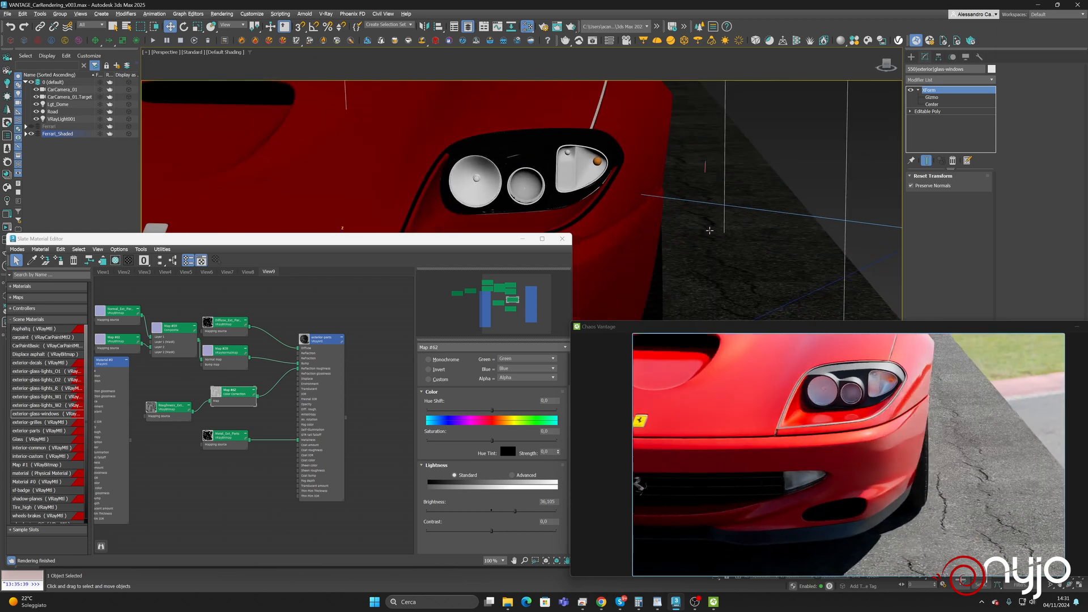
middle_drag(643, 194, 666, 227)
scroll(666, 226, up, 5)
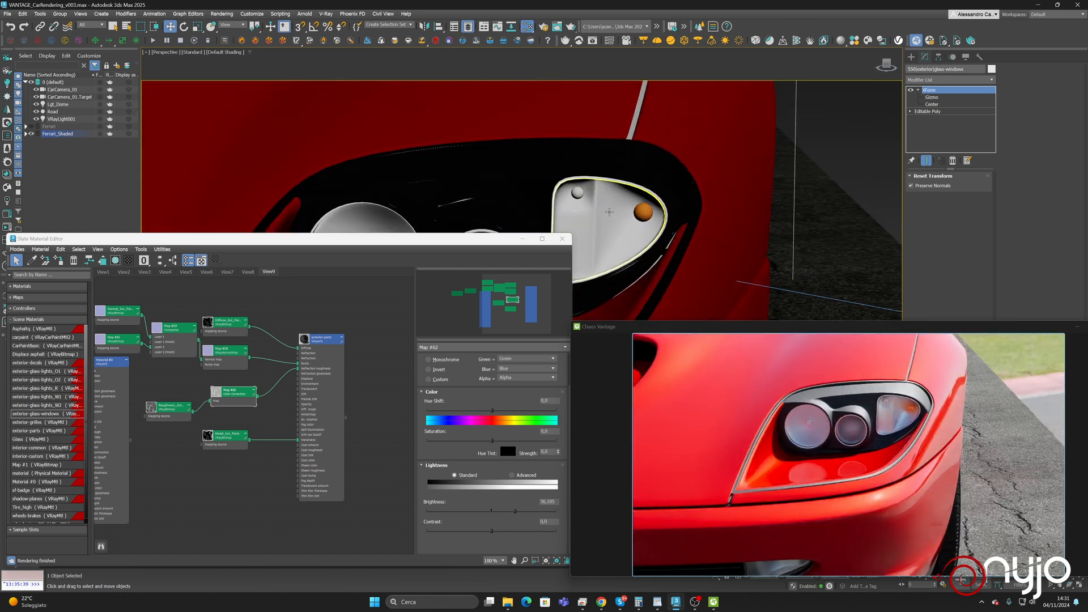
scroll(633, 212, down, 2)
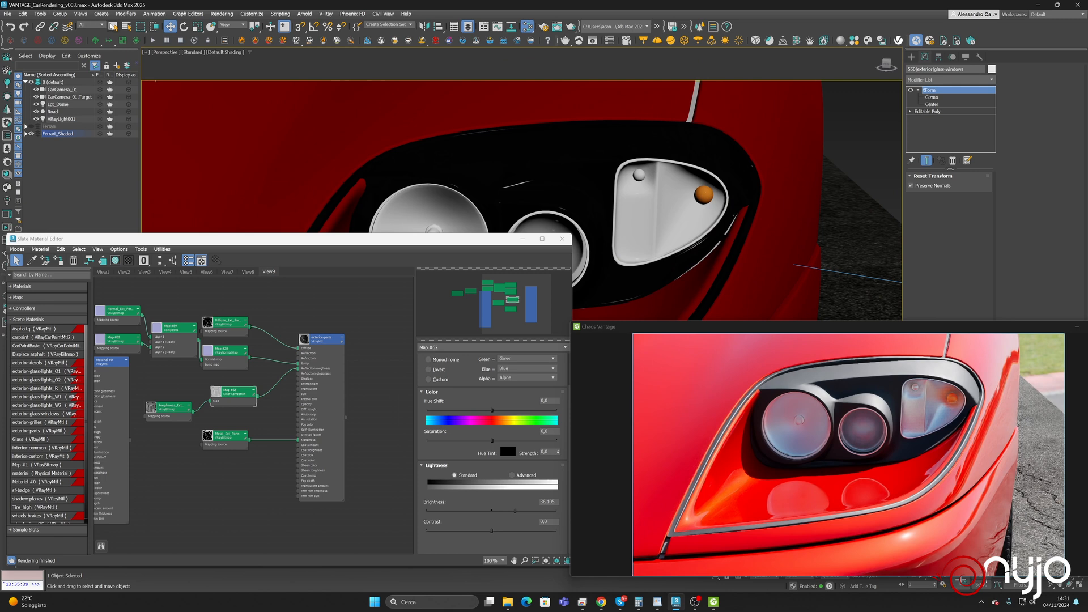
Select the black headlight surround, check its assigned material in the object properties, and inspect its surface up close
click(113, 26)
click(631, 140)
right_click(630, 139)
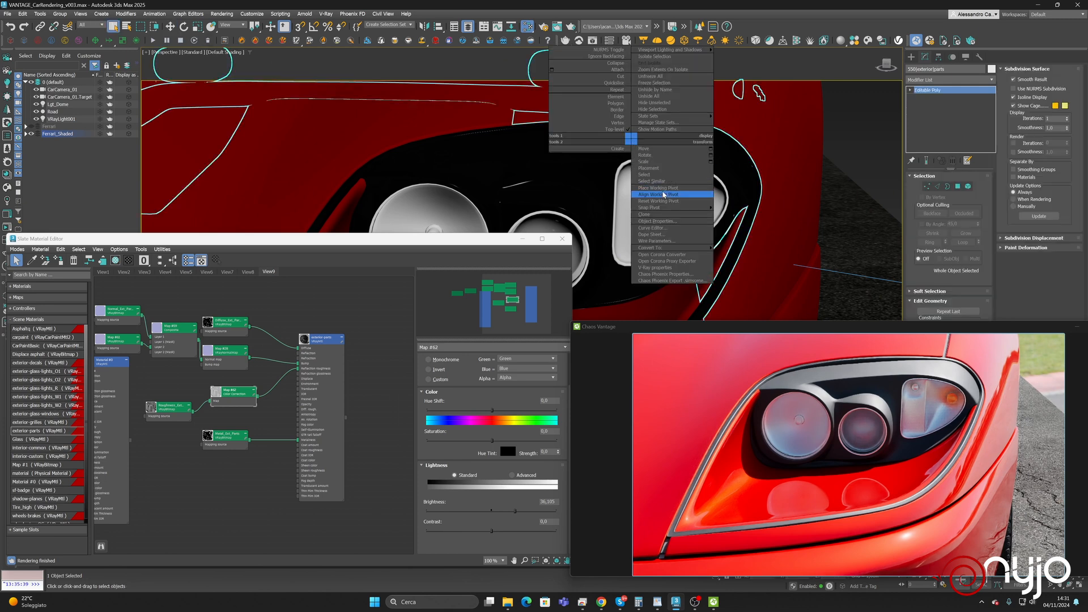
click(658, 221)
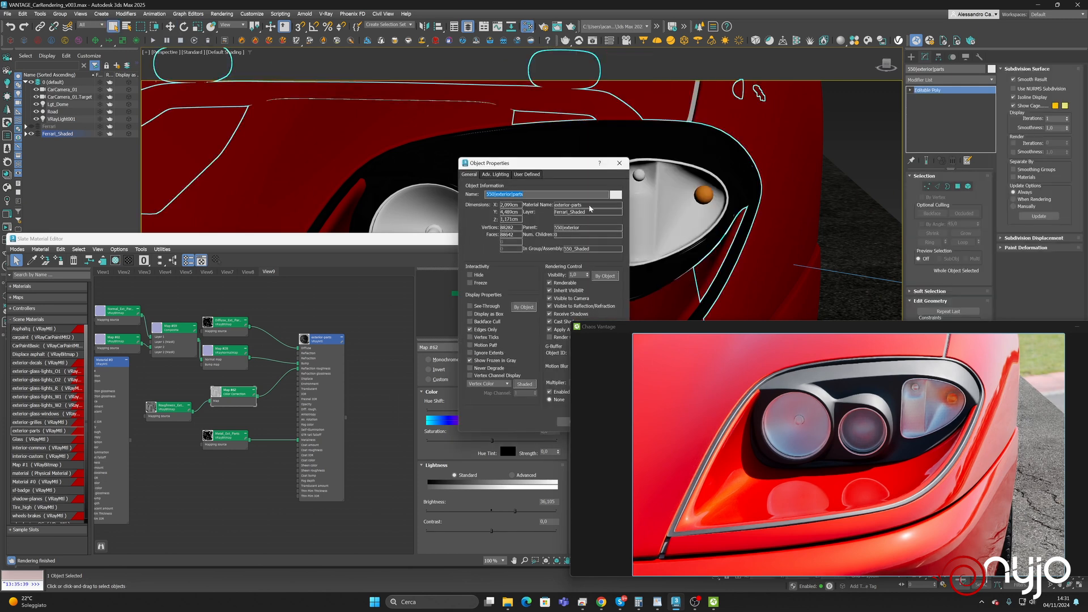
click(619, 163)
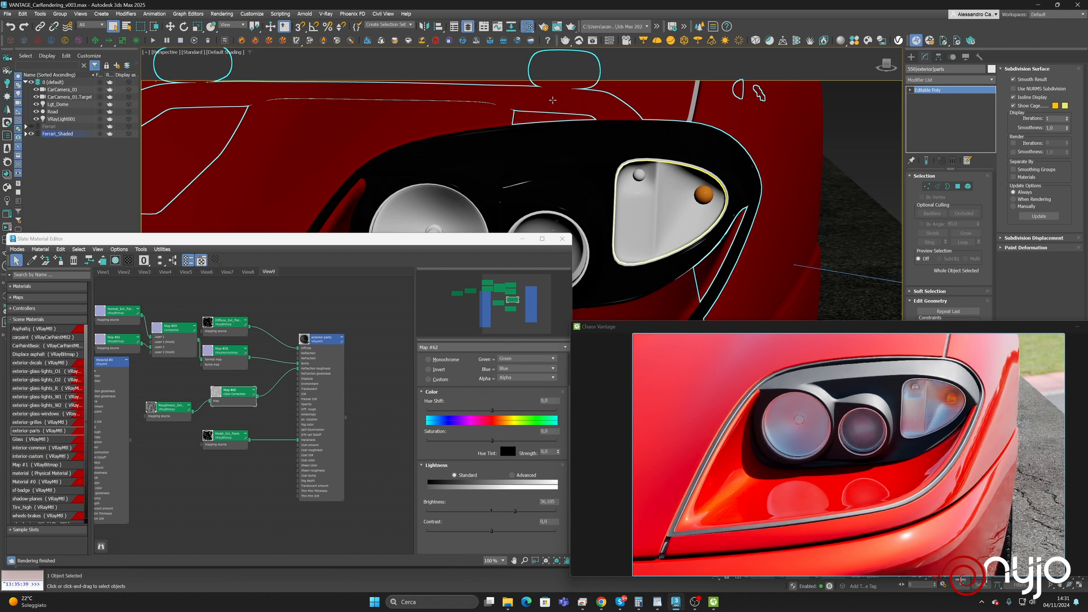
scroll(553, 100, up, 6)
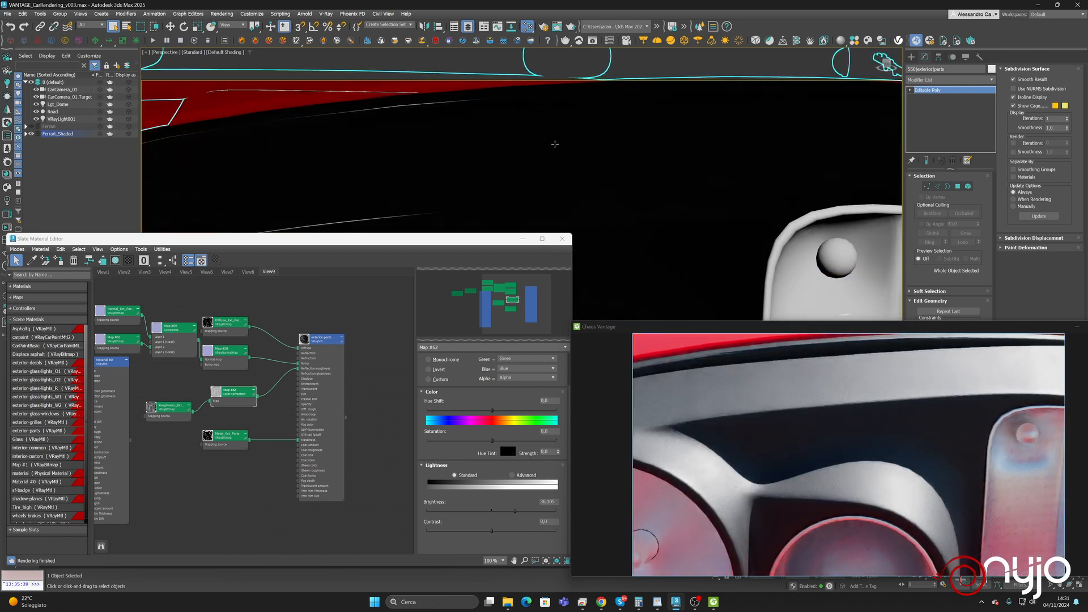
scroll(561, 149, down, 4)
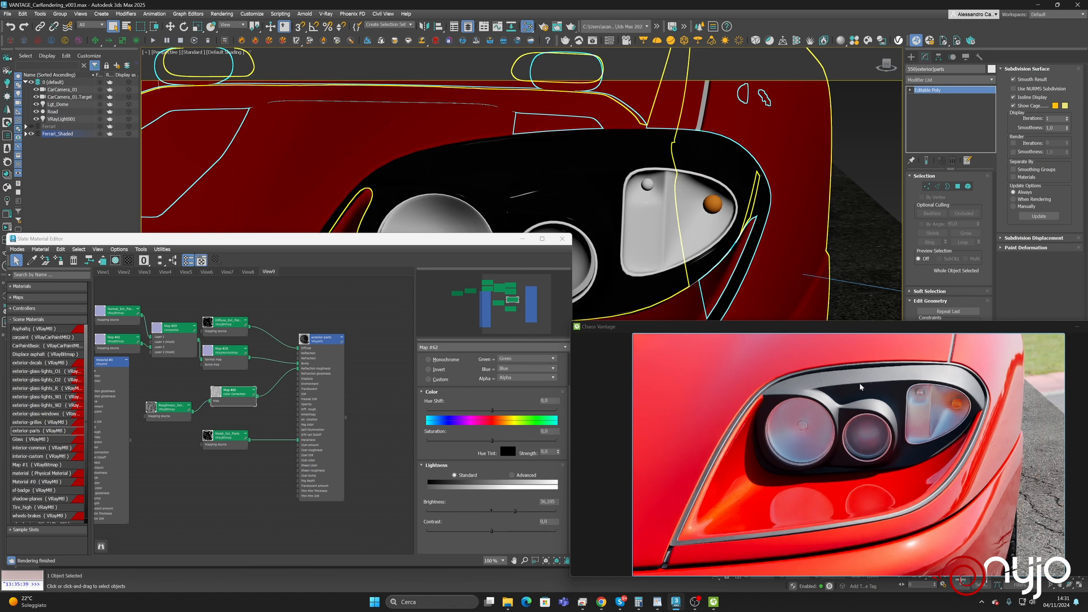
Add a Smoke map to the exterior parts node graph and connect it to the material's Reflection input
scroll(264, 395, up, 3)
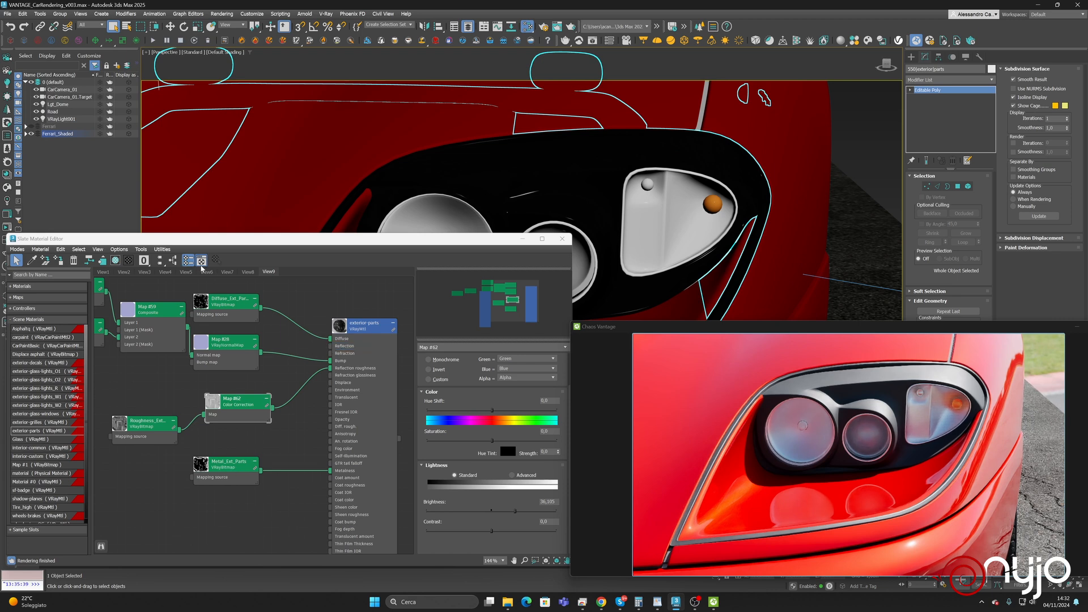
click(248, 272)
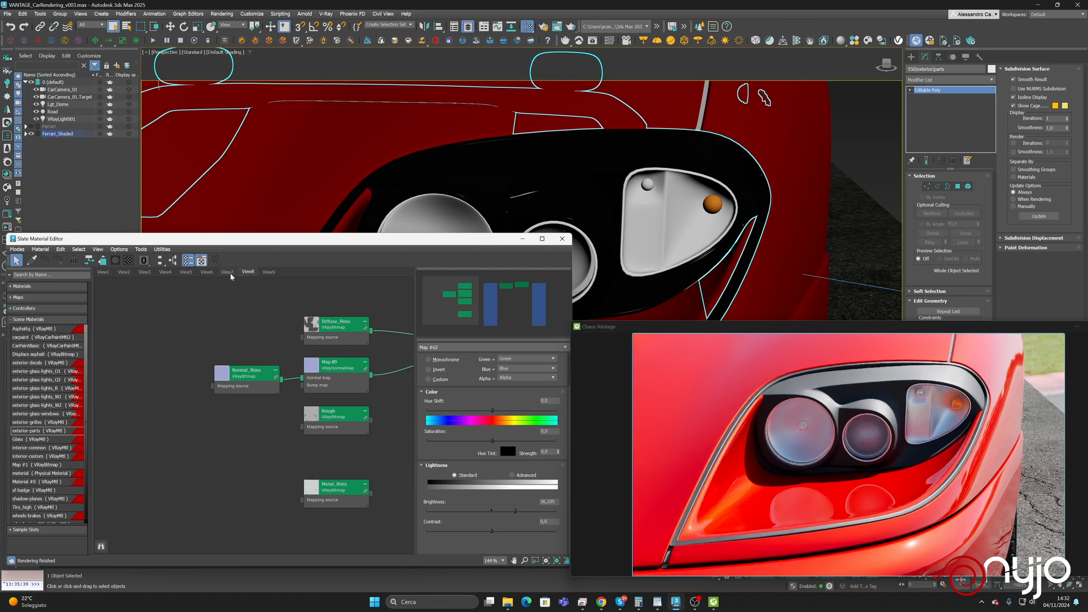
click(268, 272)
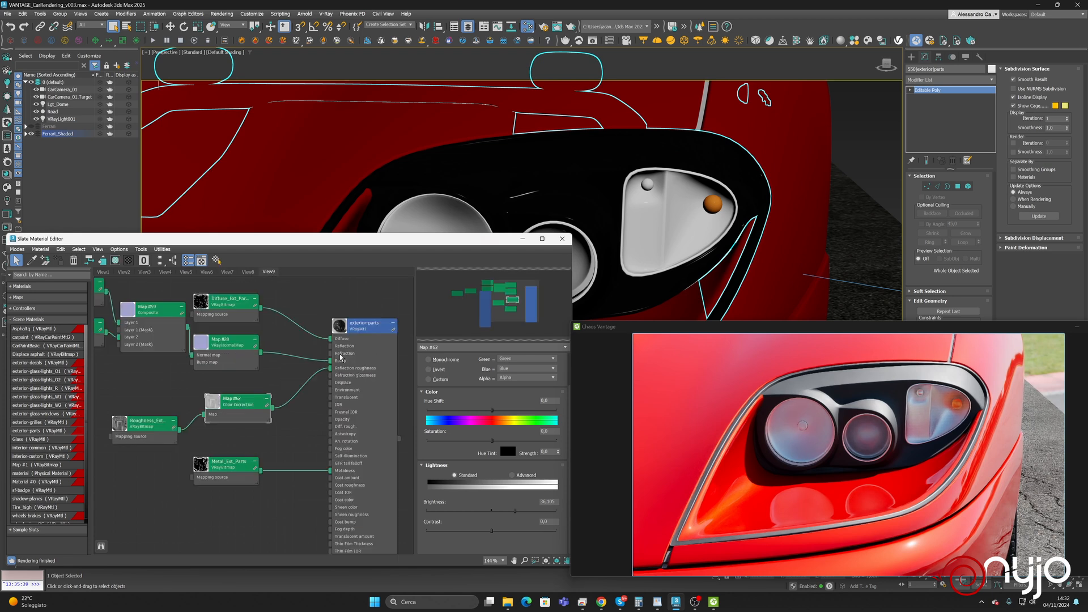
right_click(288, 341)
mouse_move(306, 354)
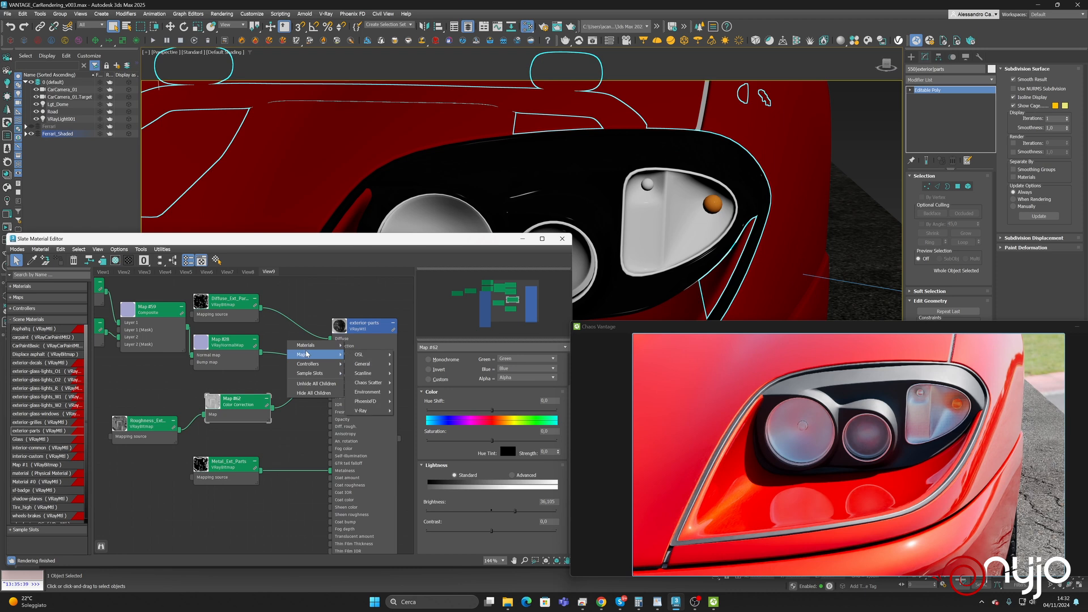
mouse_move(363, 364)
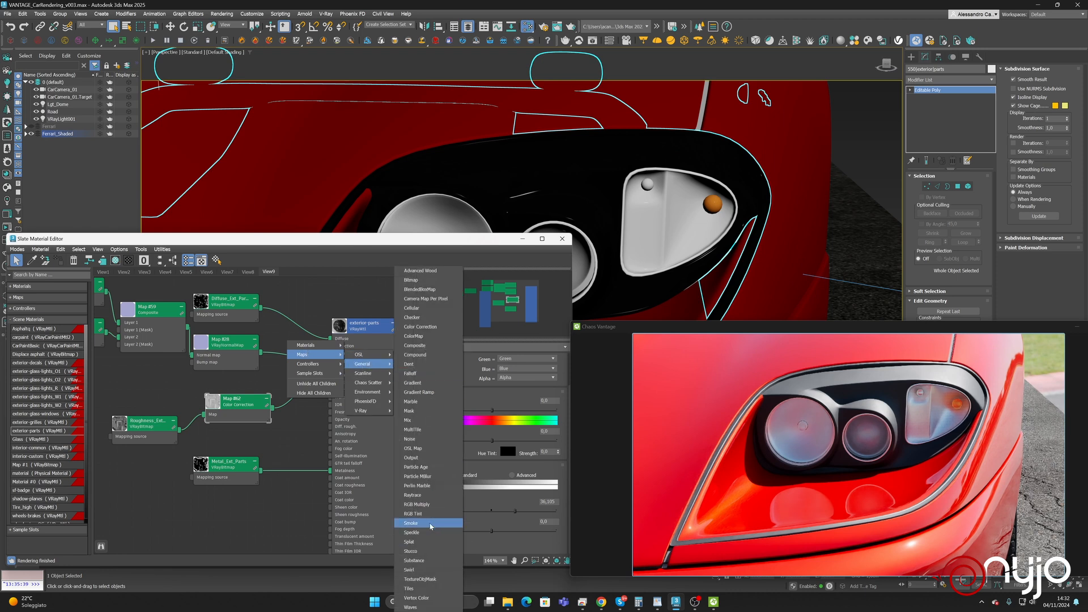
click(430, 523)
mouse_move(327, 352)
mouse_down()
mouse_move(329, 295)
mouse_move(337, 346)
mouse_up()
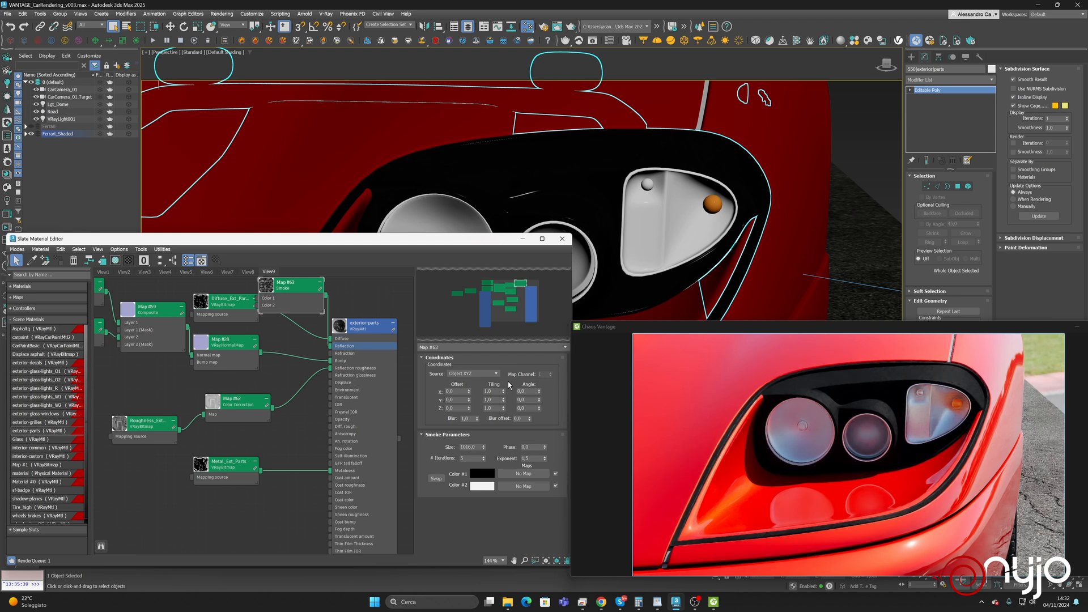
Set the Smoke map's size to 2 and check the reflection on the headlight surround
double_click(473, 448)
text(2)
key(Return)
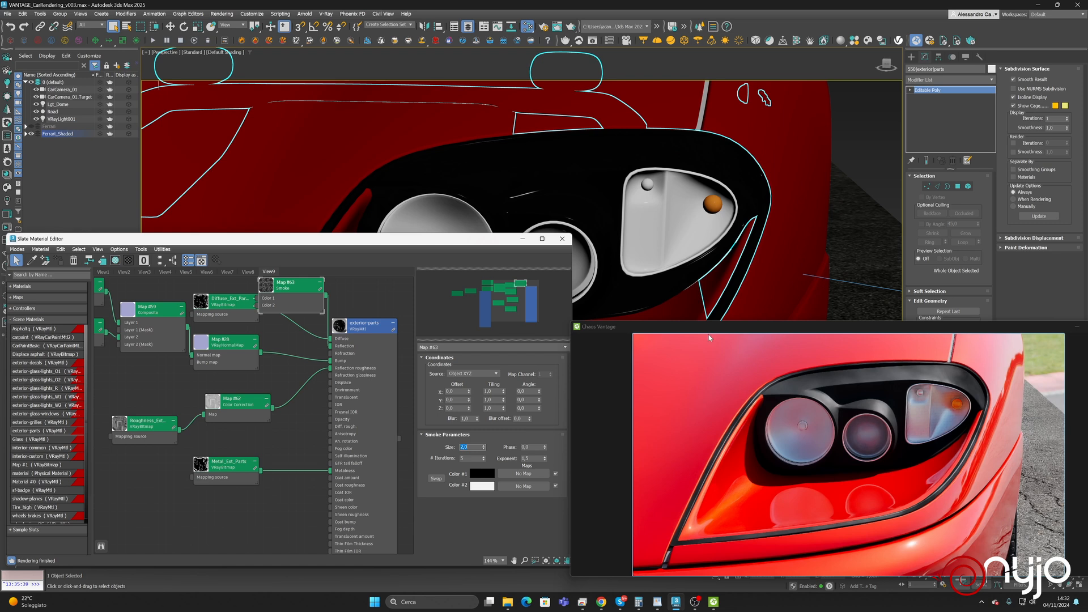
scroll(605, 176, up, 5)
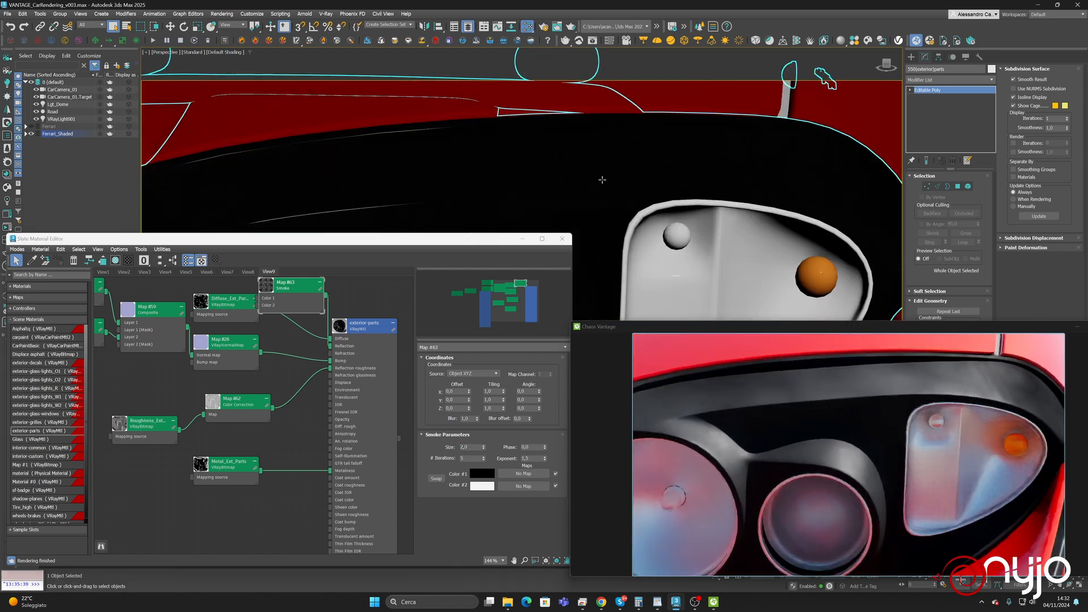
Change the Smoke map's Color #1 to a mid grey with a value of about 126 and check the surround
double_click(357, 326)
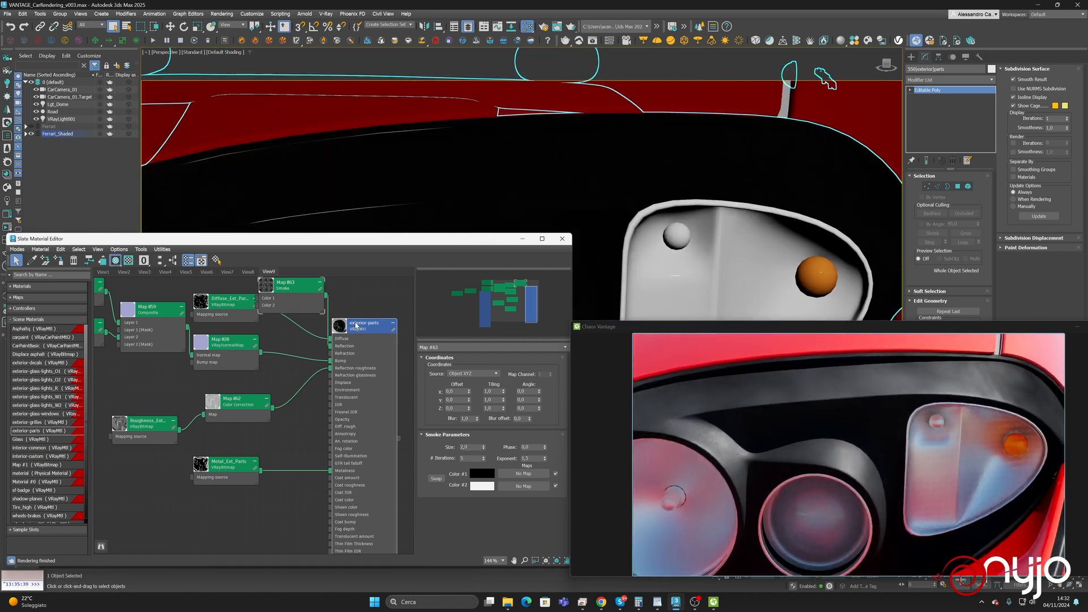
double_click(290, 286)
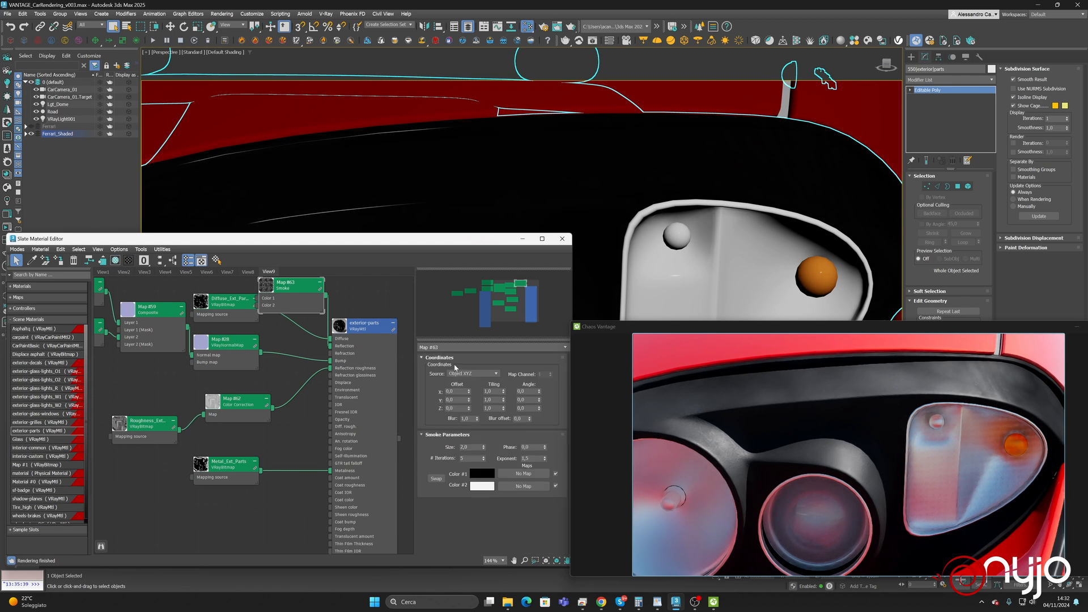
click(483, 475)
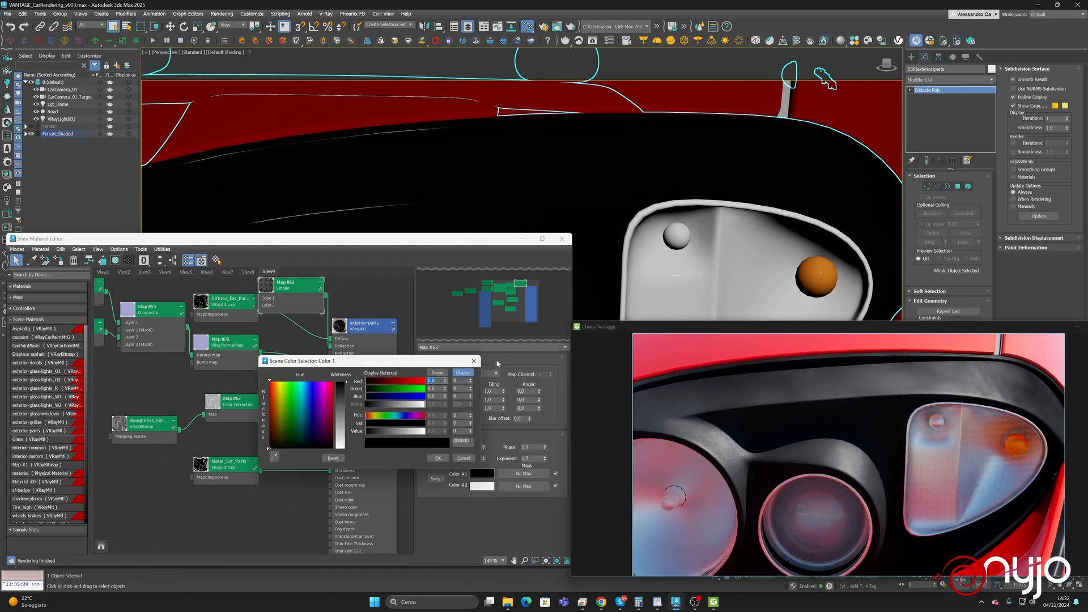
click(400, 435)
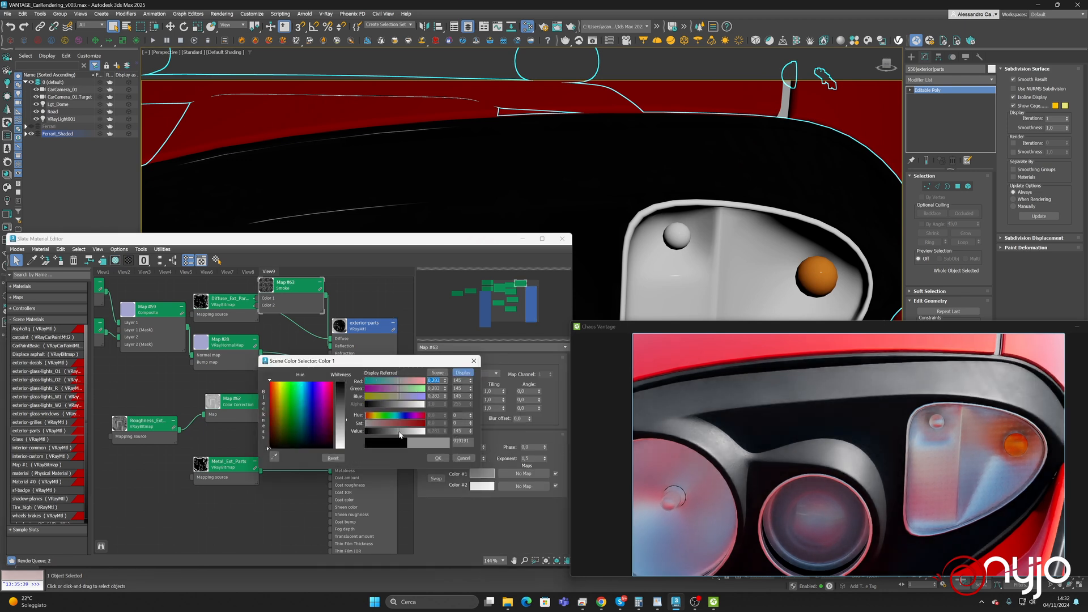
drag(399, 435, 395, 433)
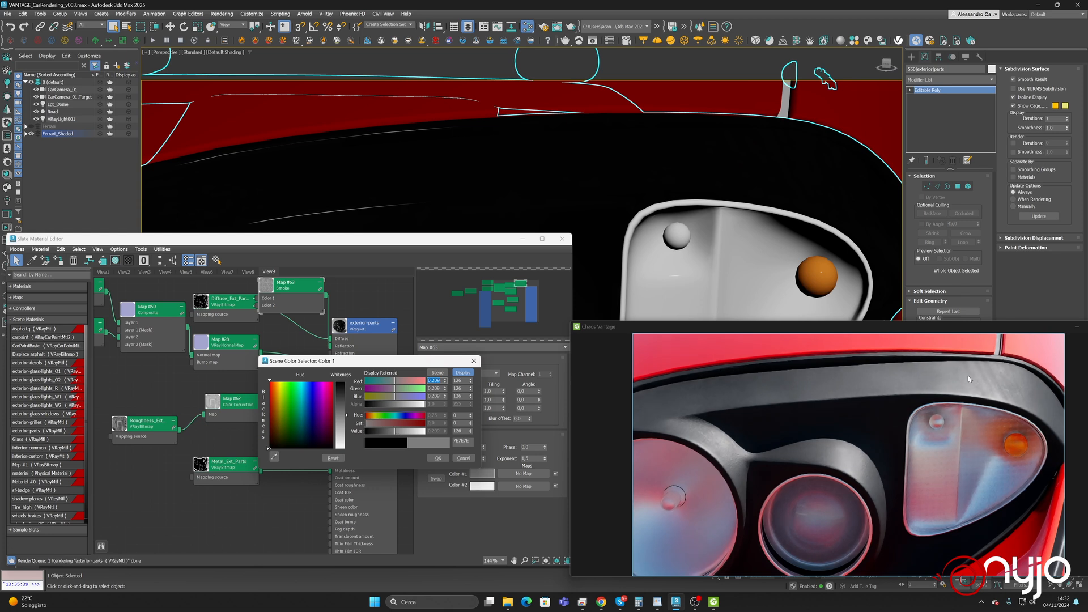
click(435, 458)
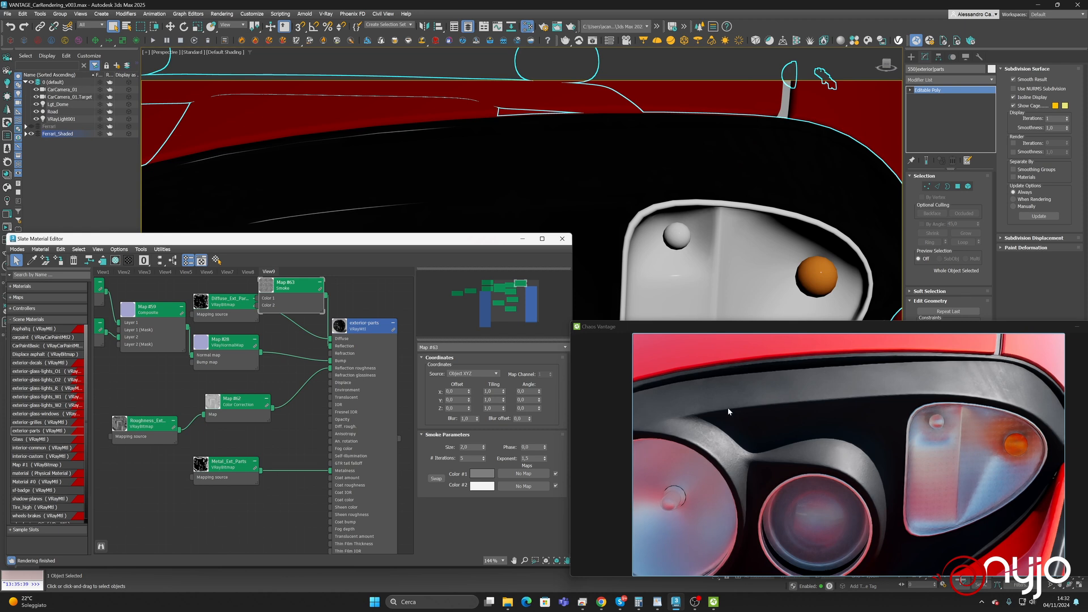
scroll(729, 411, up, 2)
Set the exterior parts material's bump map amount to 100 and check the headlight surround
click(369, 331)
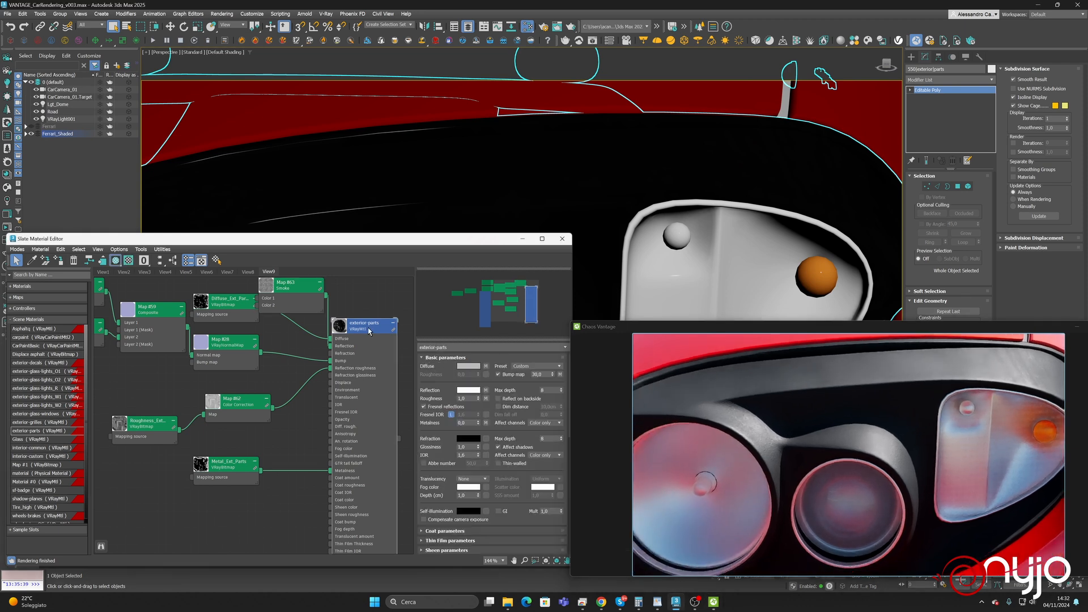
click(540, 375)
key(Return)
scroll(785, 198, down, 2)
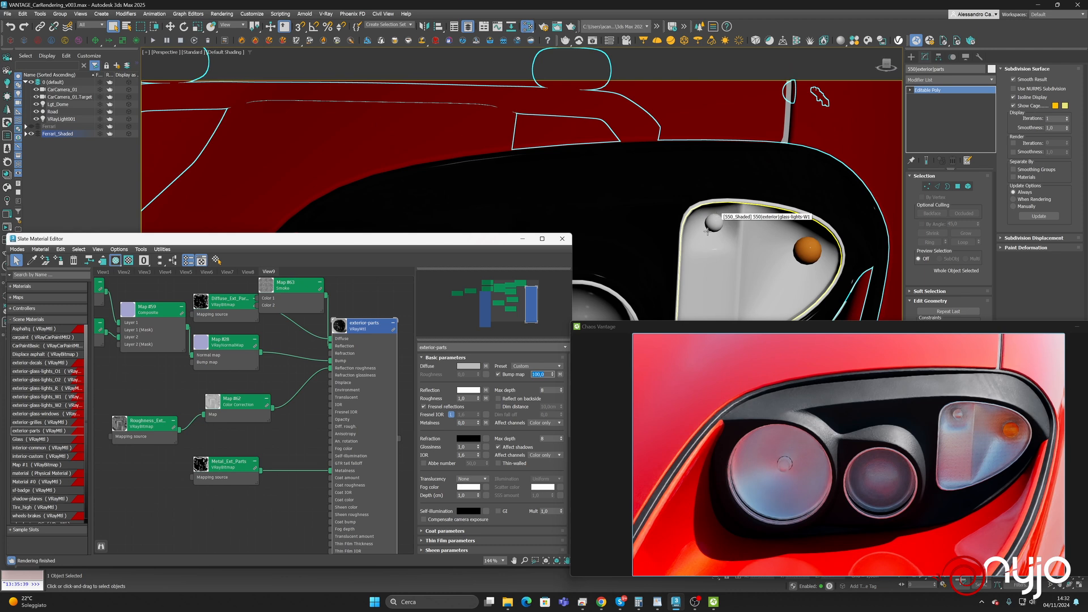
click(360, 329)
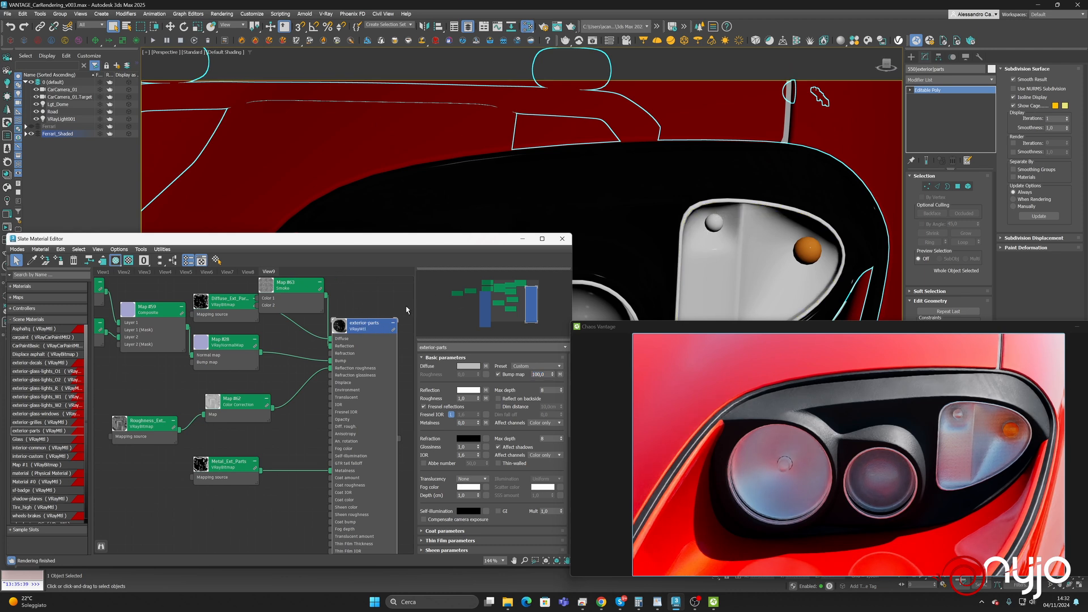
Create a new material view named View10 and sample the headlight's exterior-glass-lights_W1 material into it
right_click(297, 271)
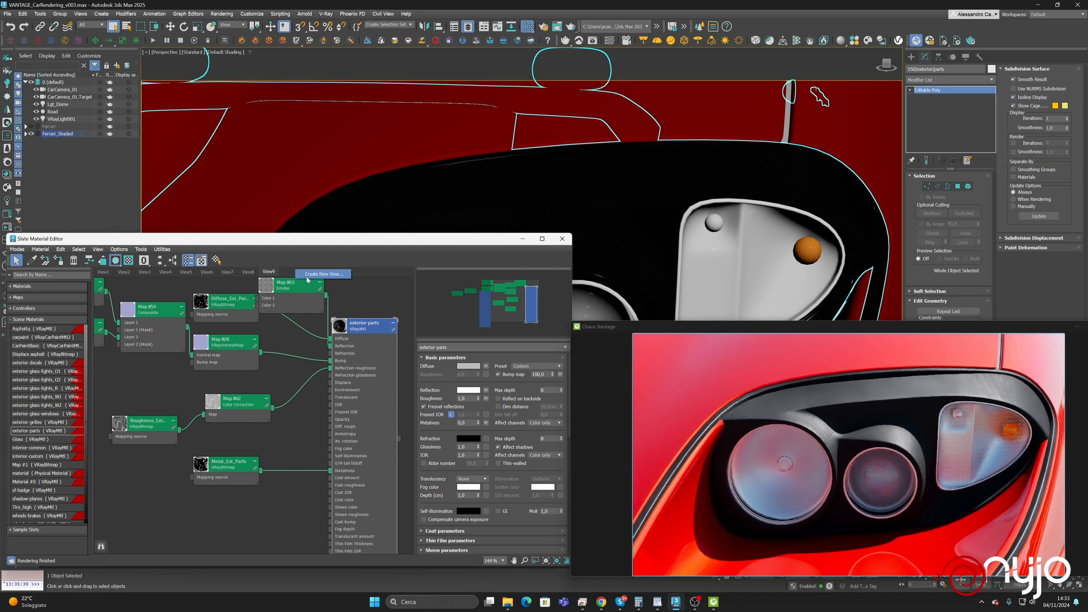
click(310, 276)
click(283, 414)
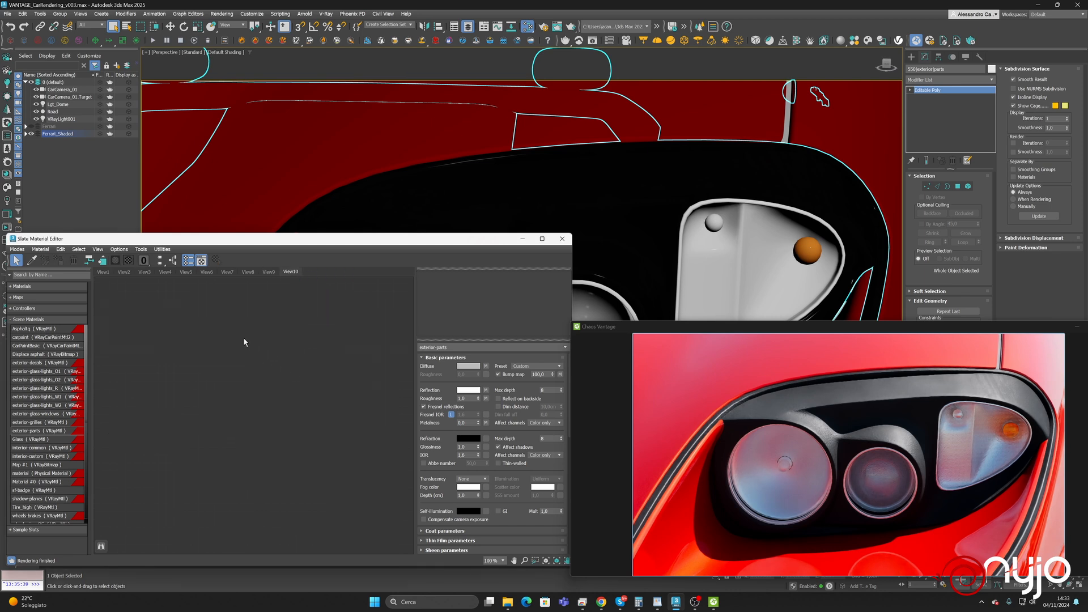
click(31, 259)
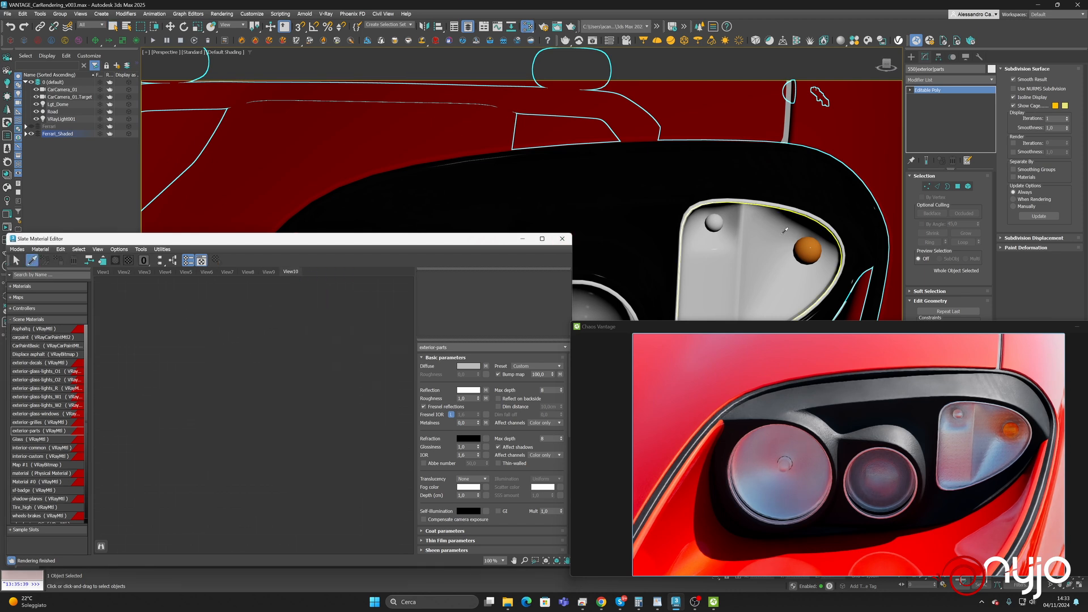
click(777, 243)
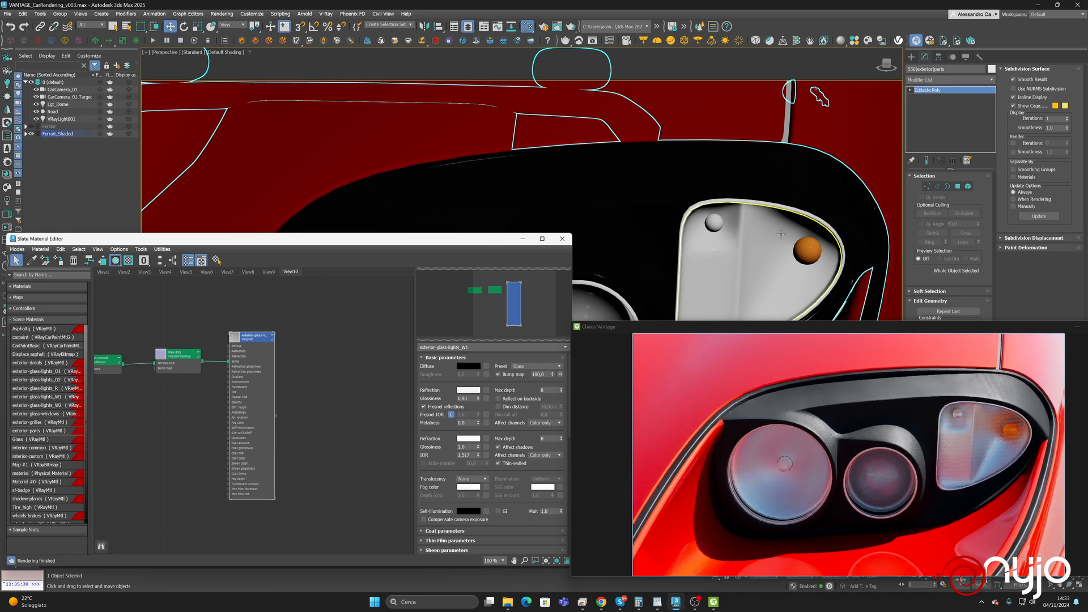
Select the headlight's outer glass and sample the material of the part beneath its edge into View10
click(781, 229)
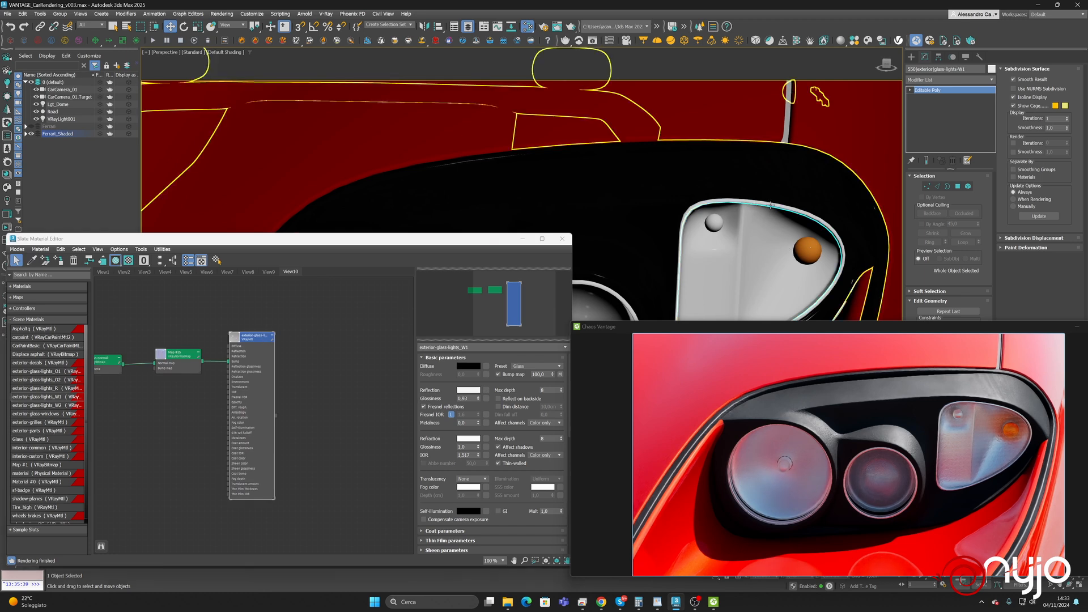
click(305, 324)
click(31, 261)
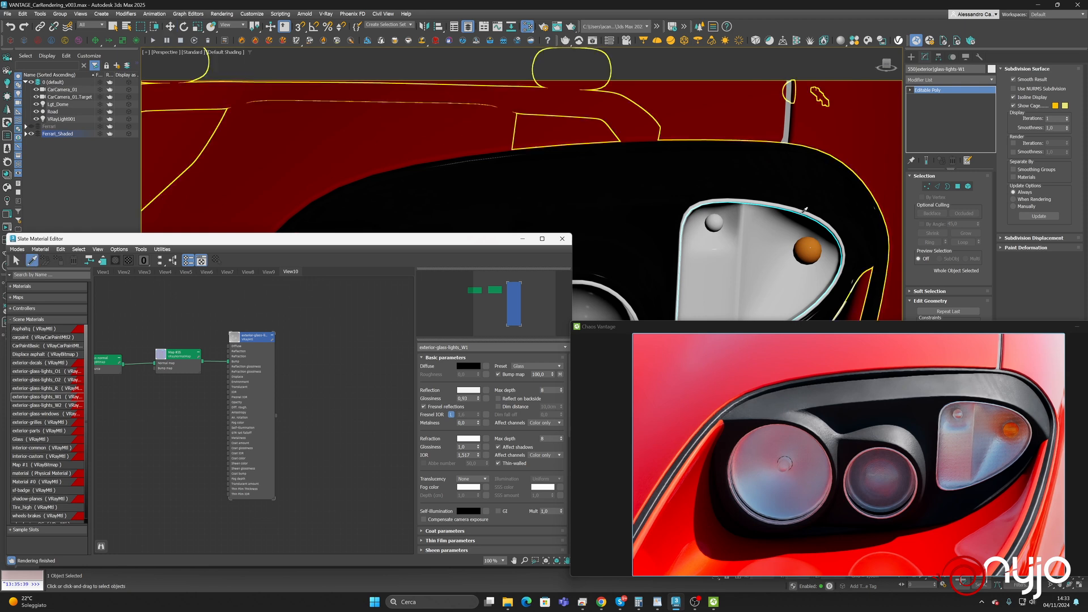
click(808, 209)
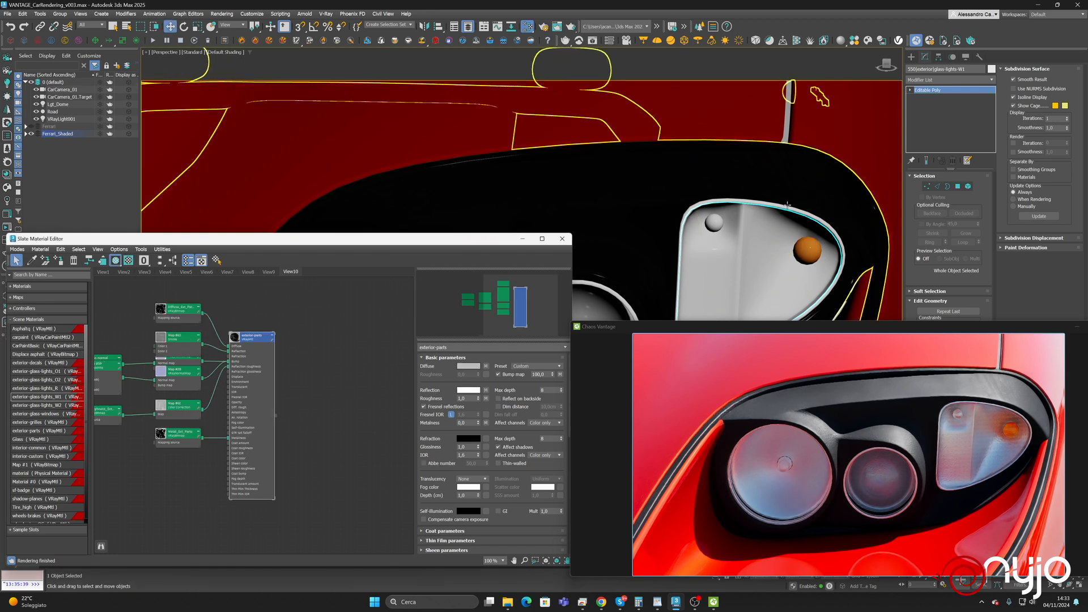
Select the exterior-glass-lights-W1 glass object over the headlight and add an XForm modifier to it
click(786, 207)
click(786, 207)
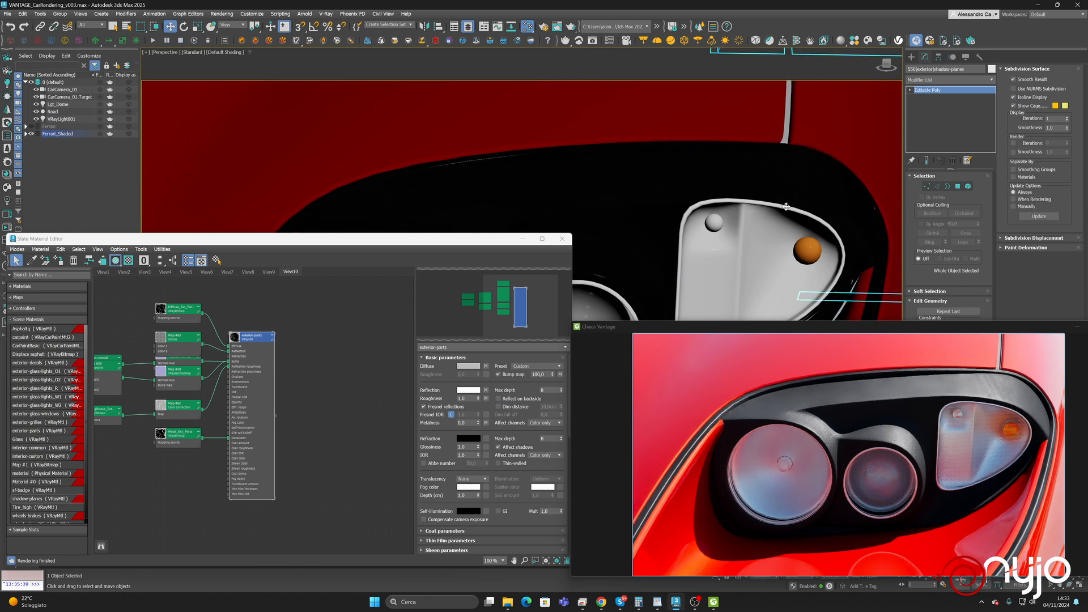
click(786, 206)
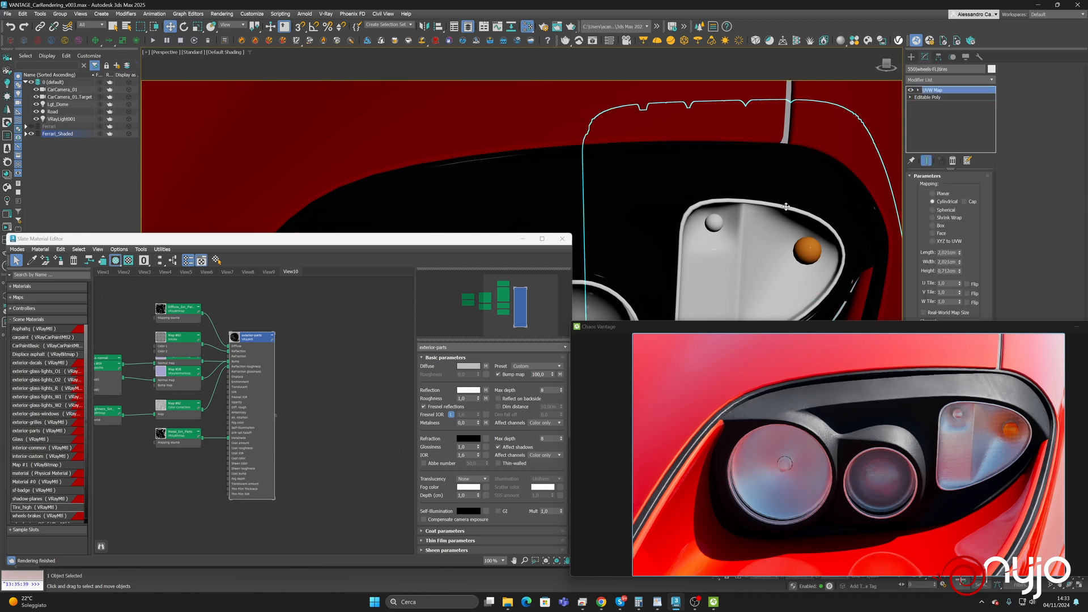
click(786, 206)
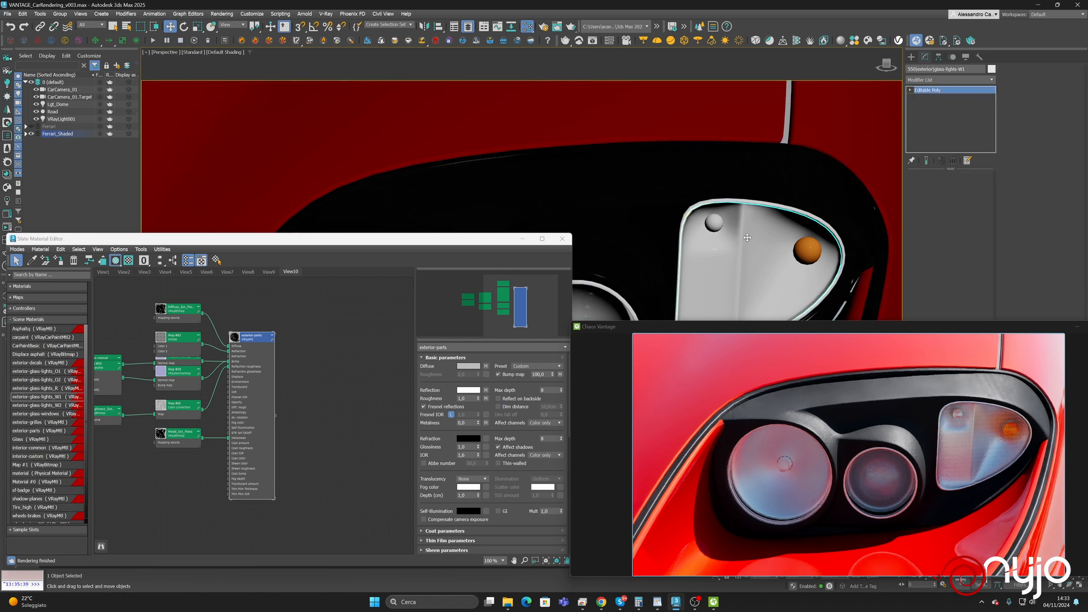
click(994, 81)
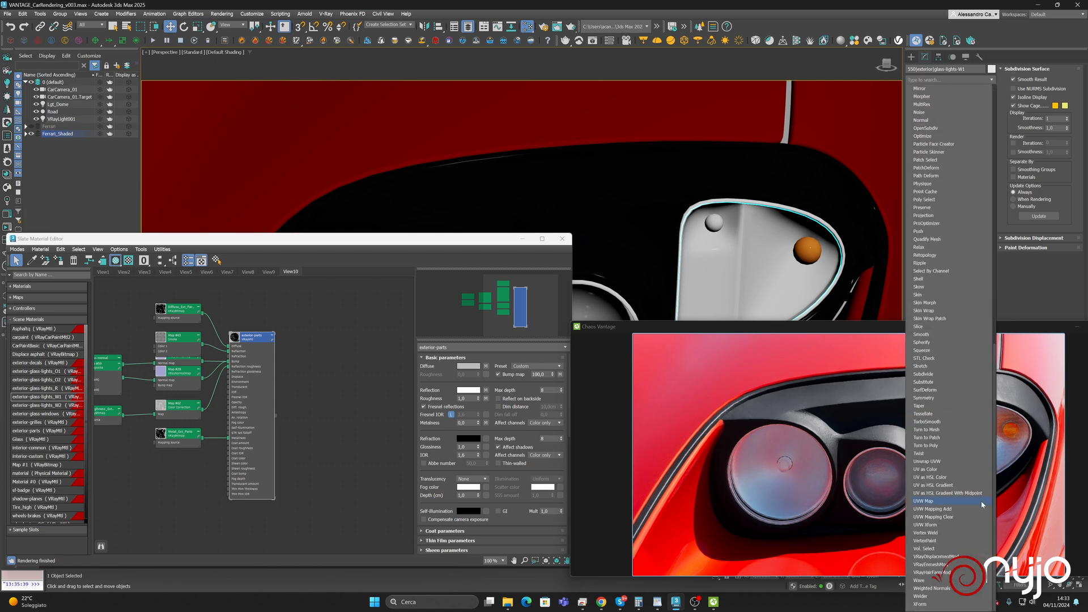
click(924, 605)
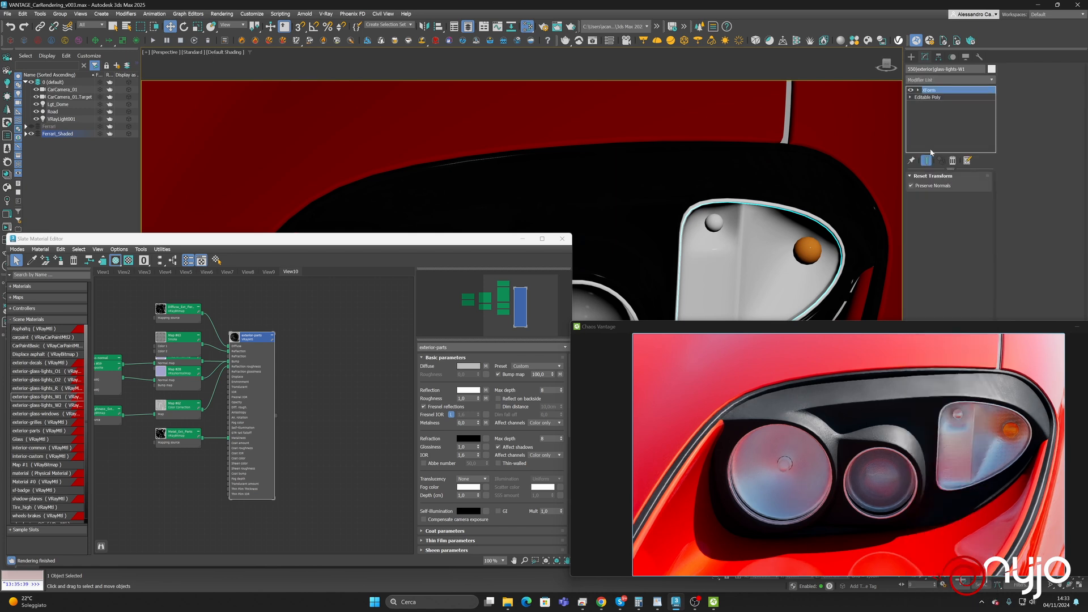
Move the glass's XForm gizmo up along world Z to about 9.3 cm, lifting the glass off the headlight
click(918, 90)
click(932, 97)
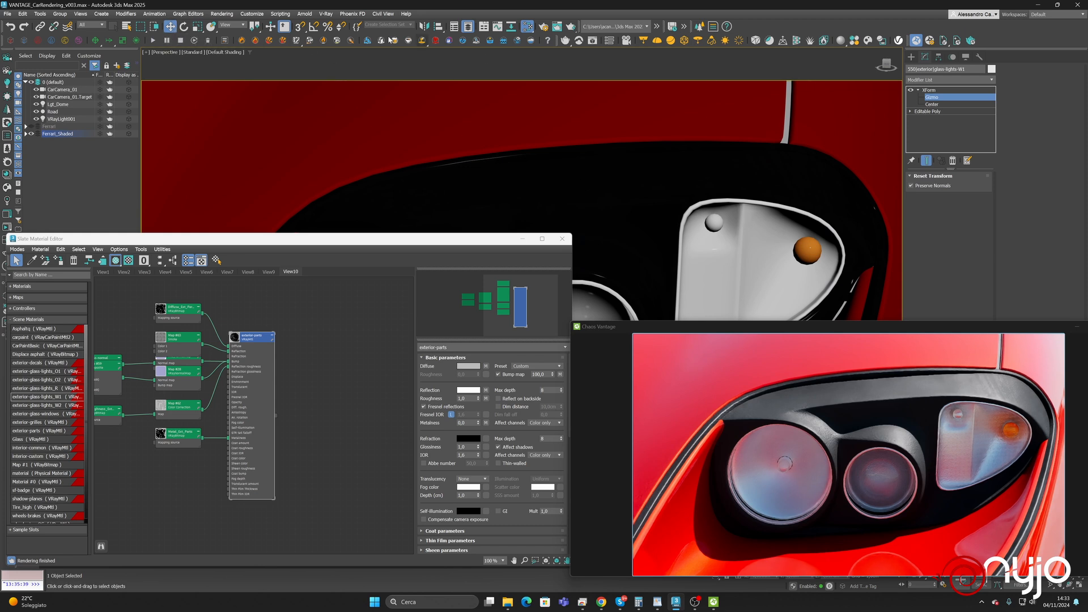
right_click(170, 27)
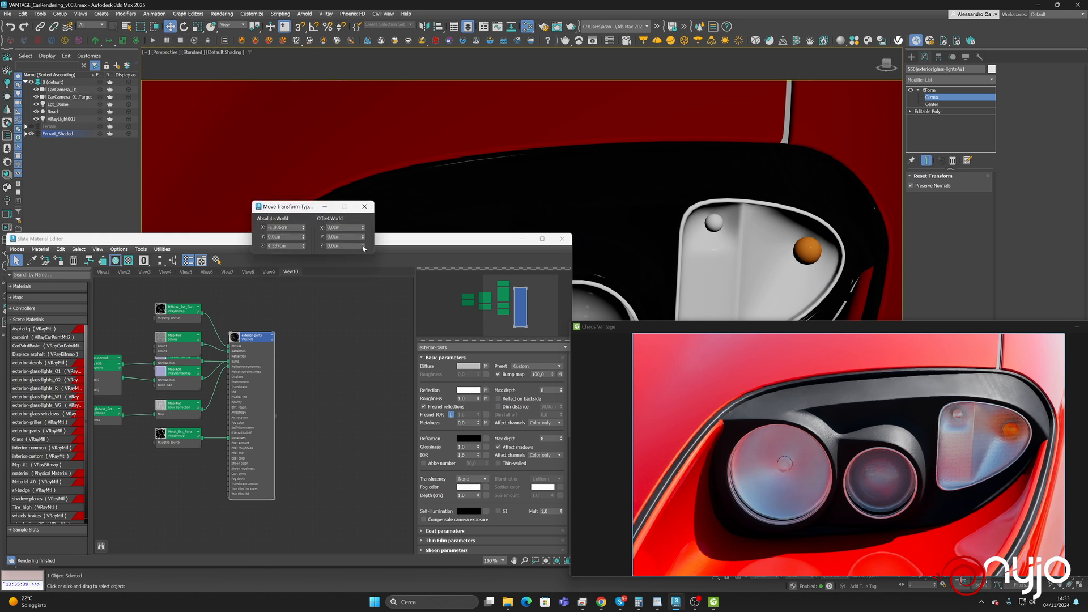
drag(299, 246, 301, 214)
click(929, 90)
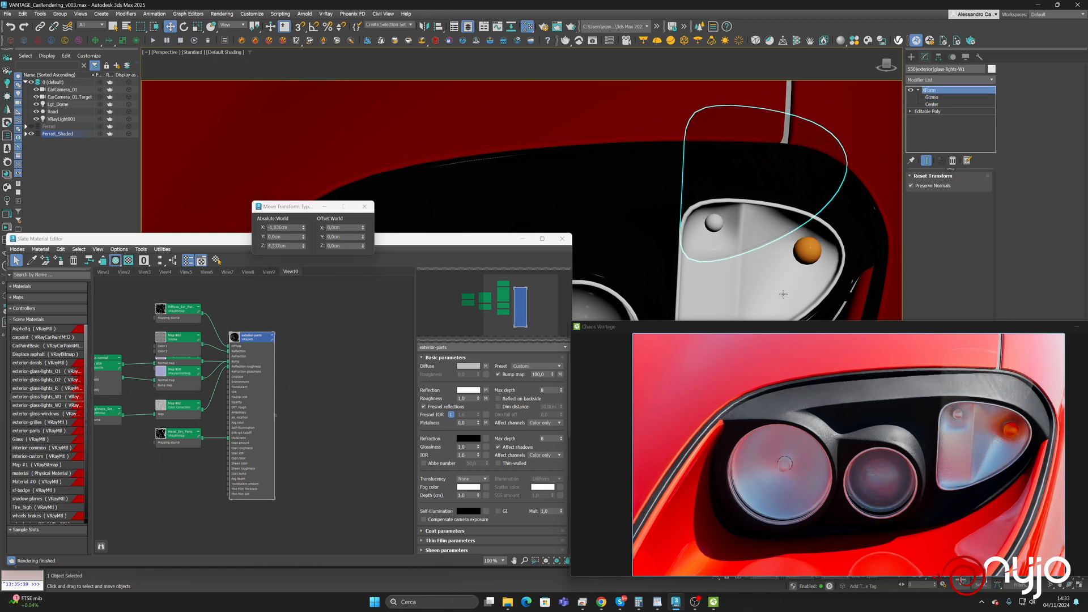
Sample the material of the headlight's inner reflector, behind the displaced glass, into View10
click(289, 341)
right_click(308, 320)
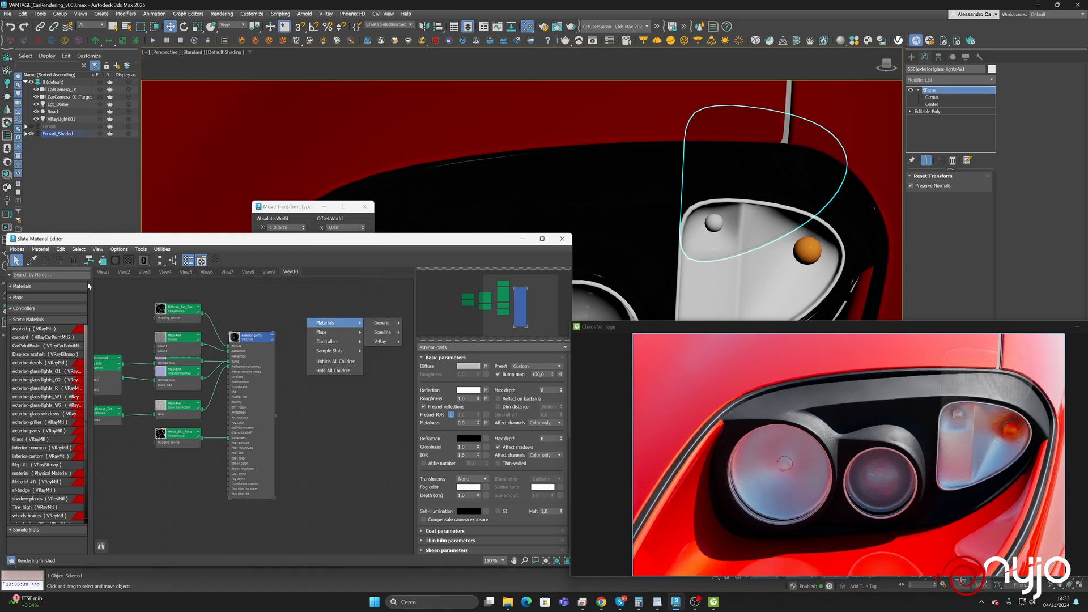
click(31, 260)
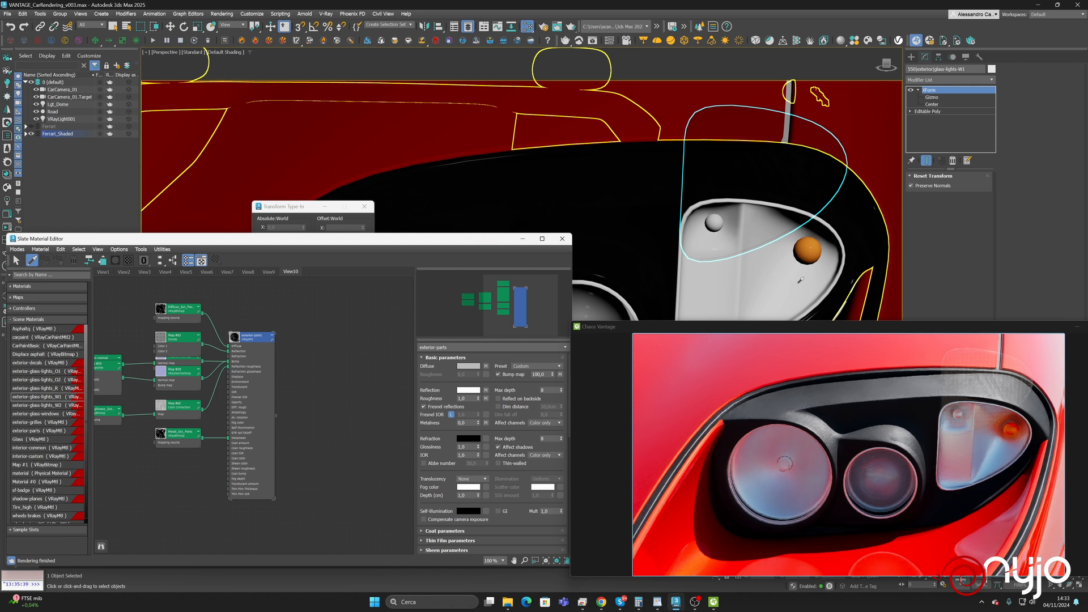
click(741, 282)
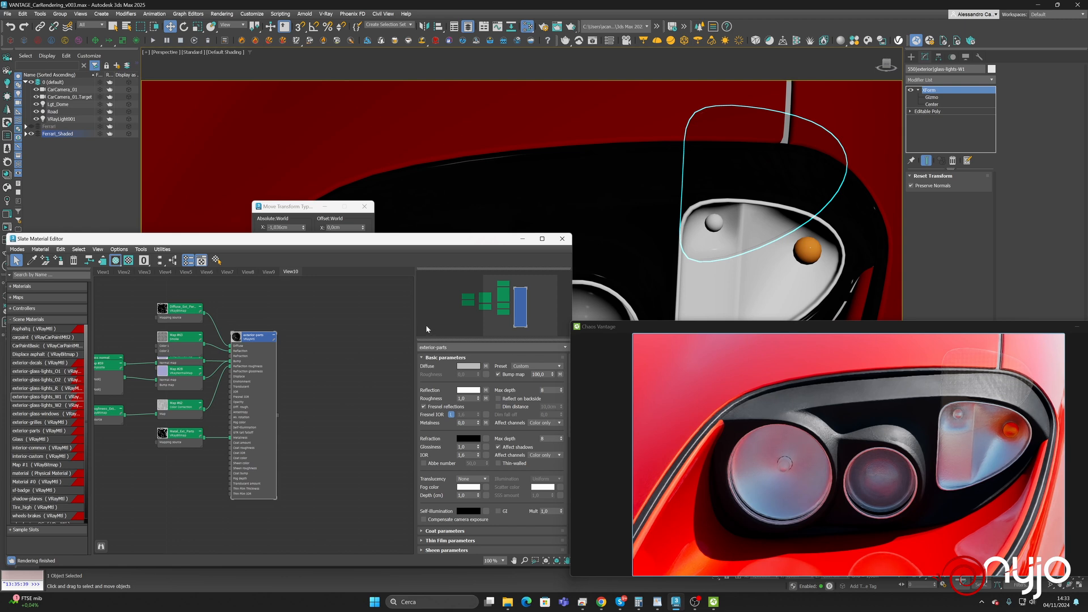
Separate the exterior parts and glass material nodes in View10, and review the Diffuse_Ext_Parts bitmap and the exterior parts material's parameters
drag(245, 339, 351, 316)
drag(180, 311, 185, 299)
double_click(194, 305)
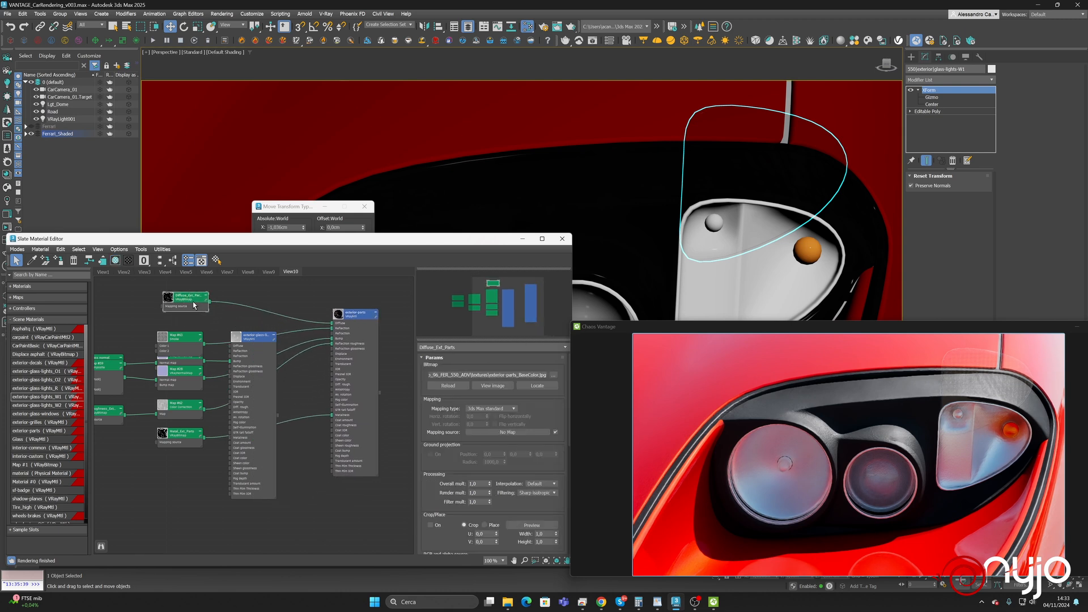
double_click(356, 315)
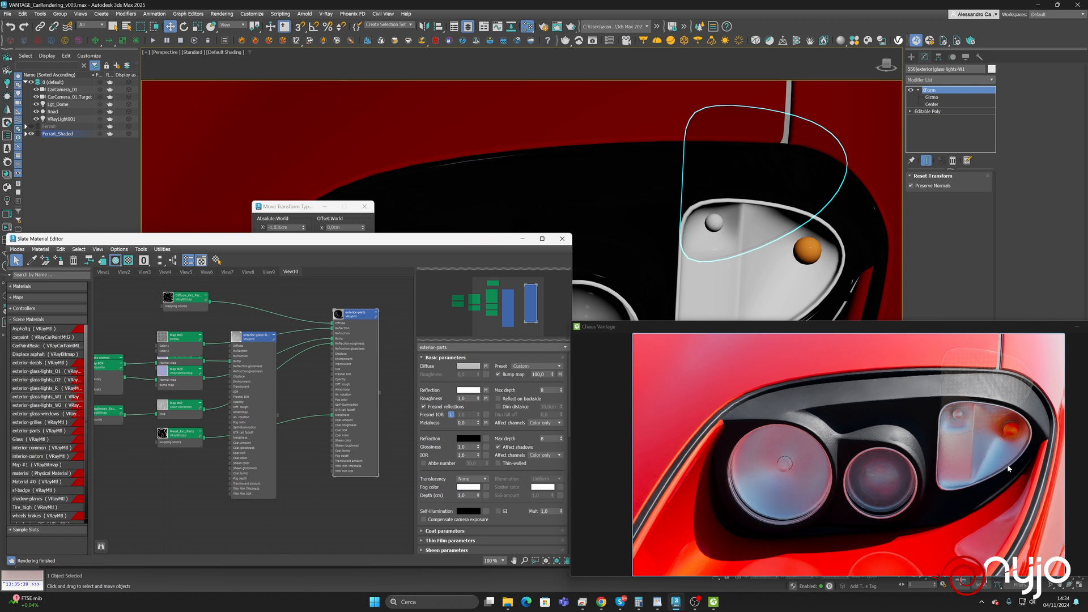
Select the inner reflector elements of all three headlight lamps, including the large lamp's centre piece, within the exterior parts mesh
click(762, 291)
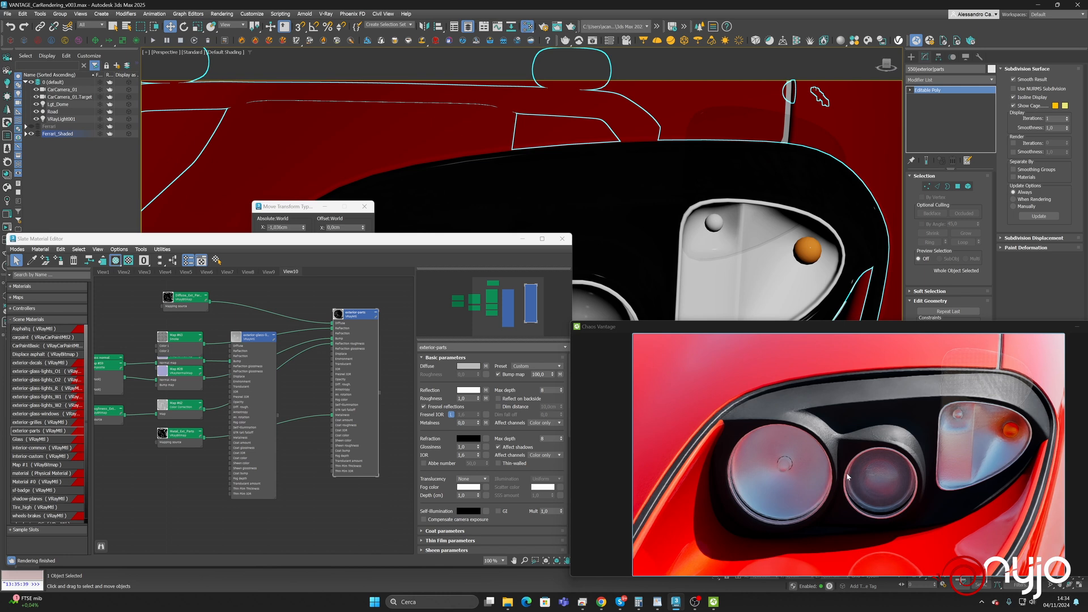
click(968, 186)
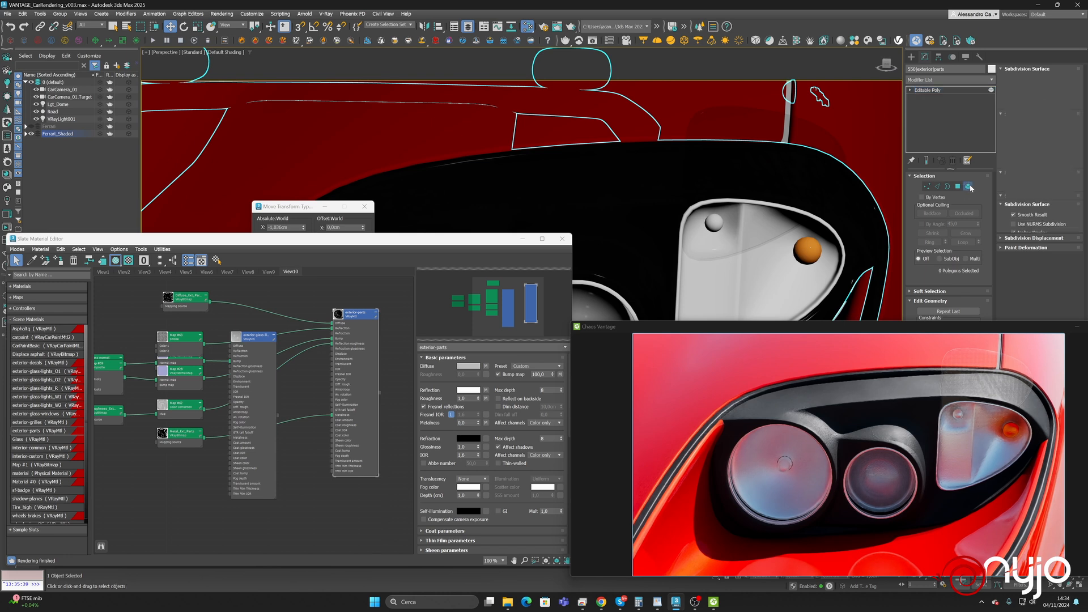
click(755, 262)
middle_drag(711, 233, 789, 158)
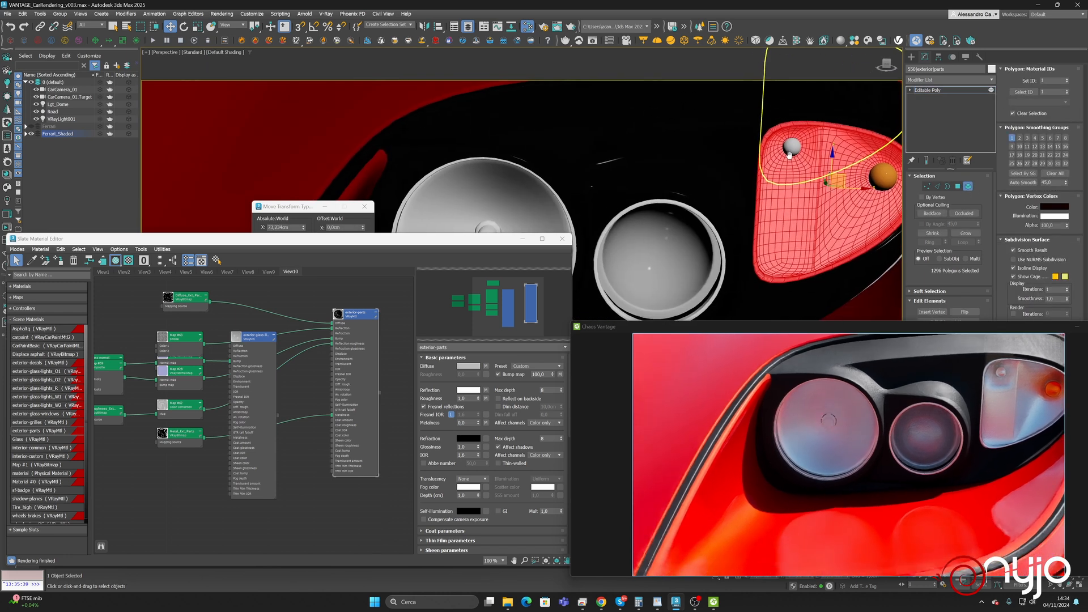
ctrl+click(708, 288)
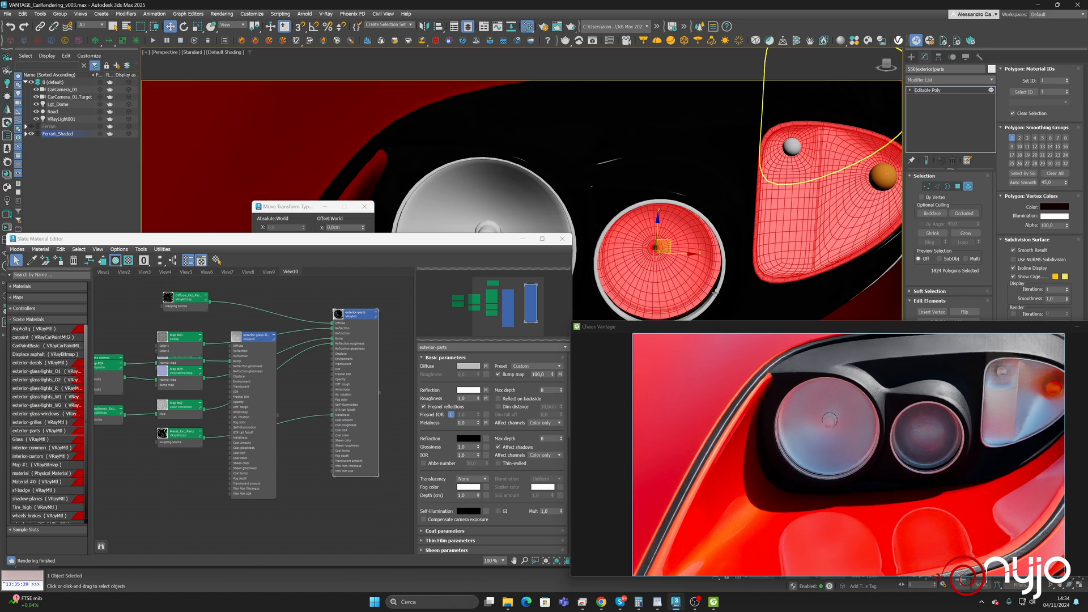
ctrl+click(526, 197)
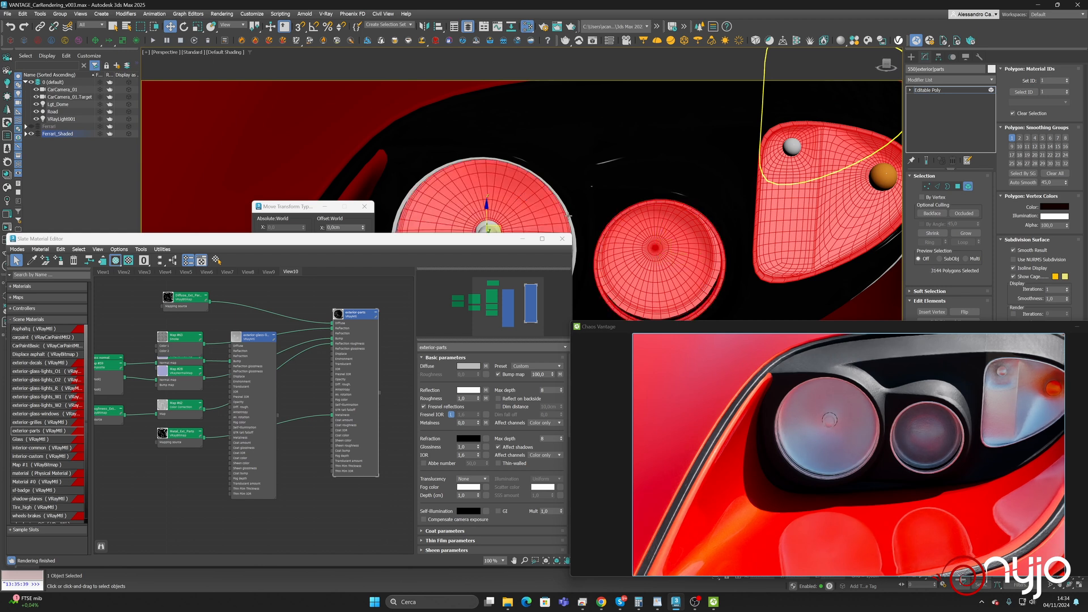
ctrl+click(569, 215)
middle_drag(643, 223, 675, 166)
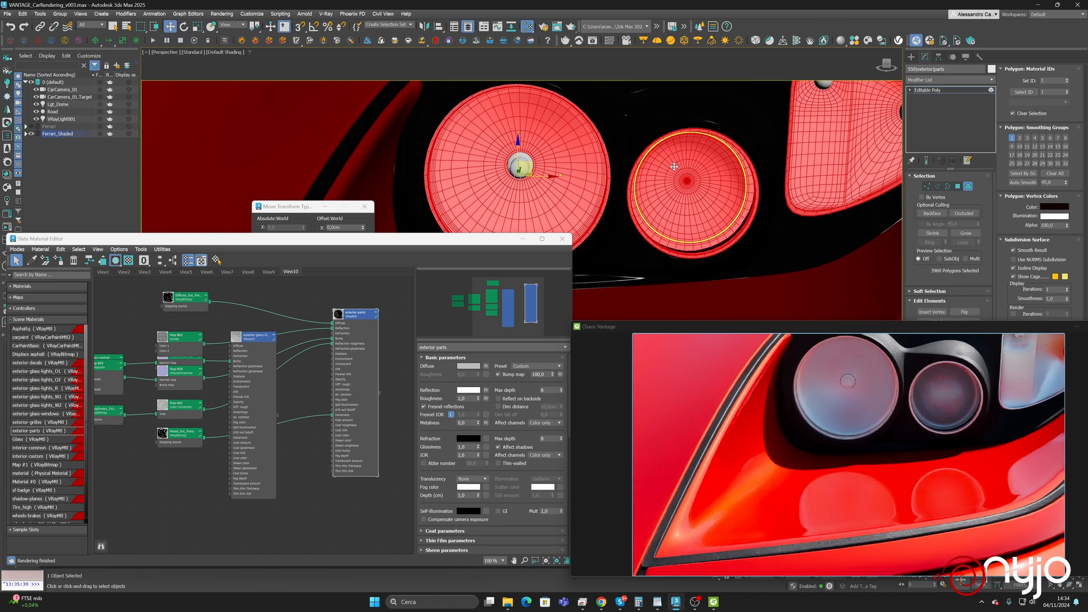
ctrl+click(693, 179)
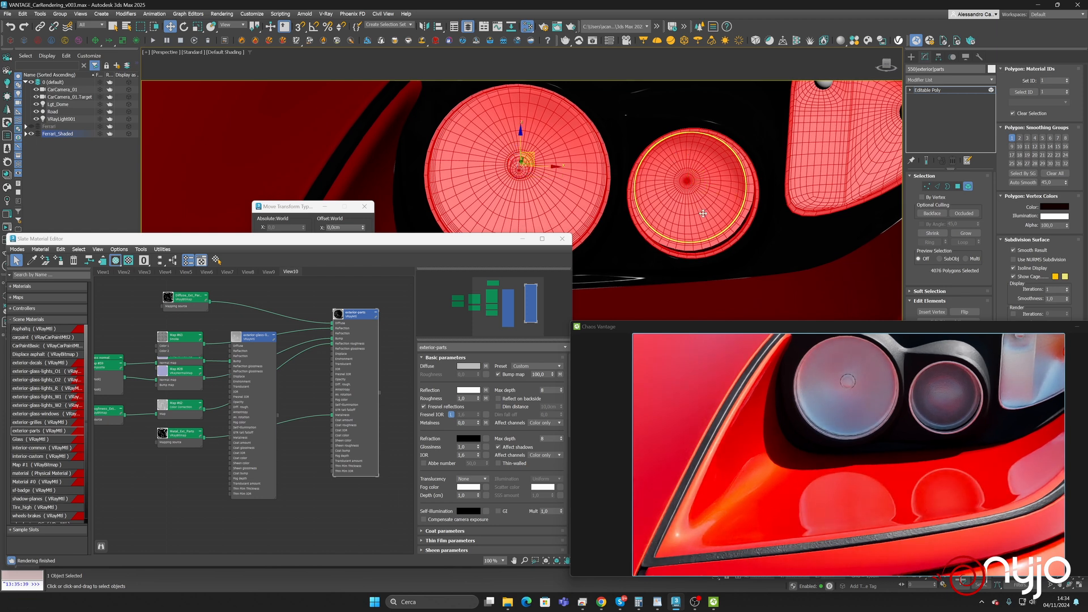
middle_drag(702, 213, 581, 227)
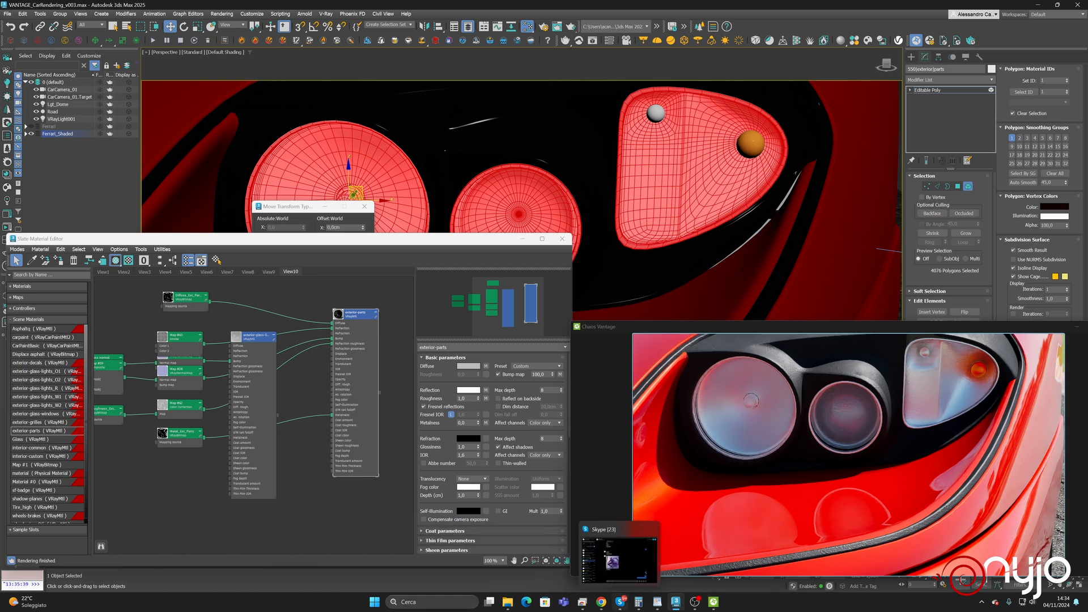
Switch to Chrome, search Google for "550 maranello front" in a new tab and preview the Forbes photo of the red car
click(601, 602)
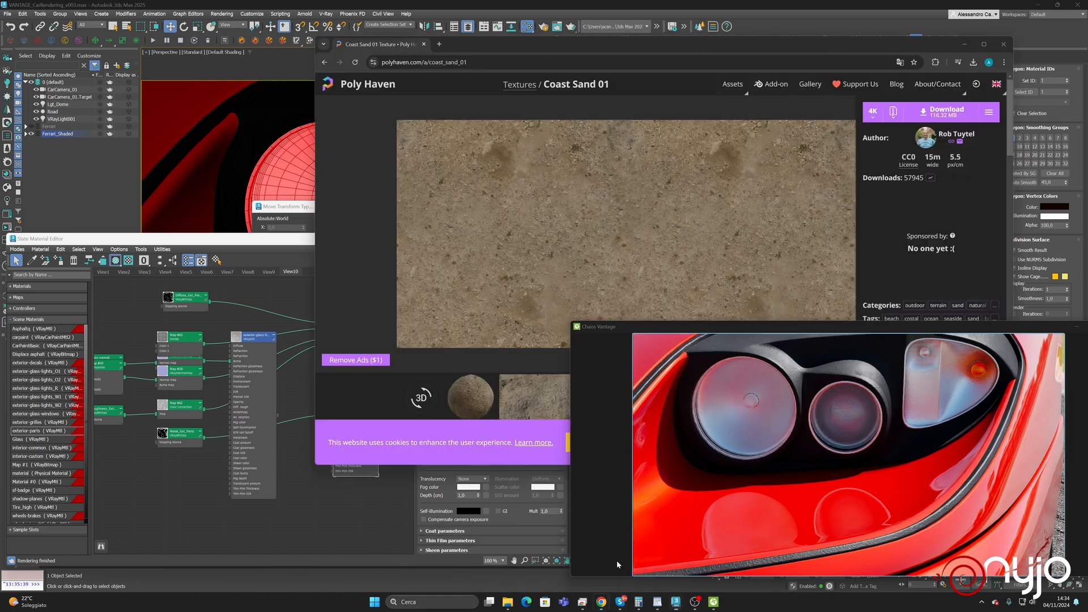
click(438, 43)
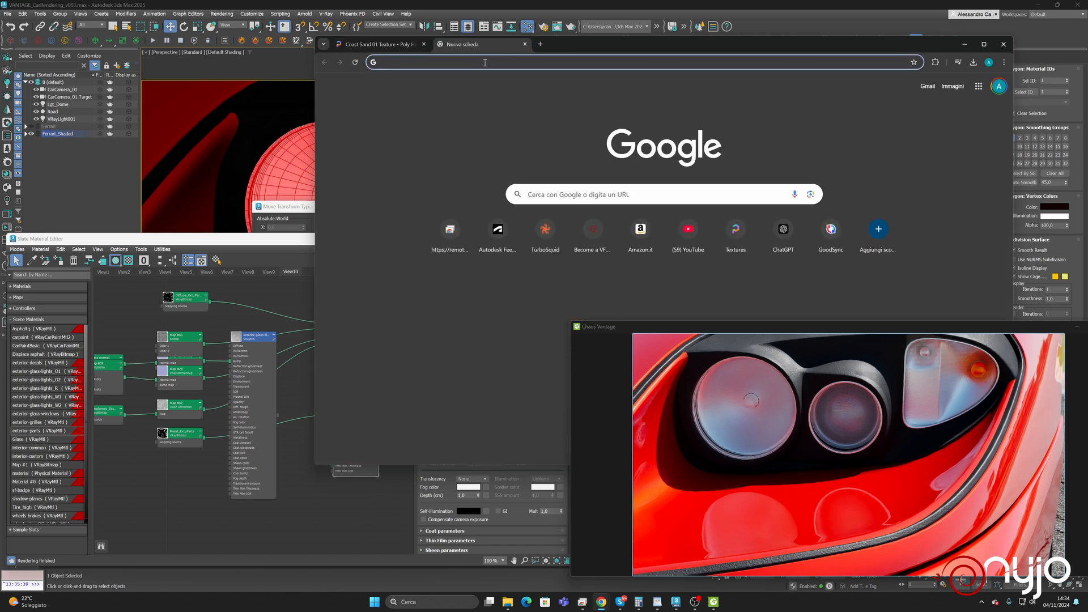
text(550)
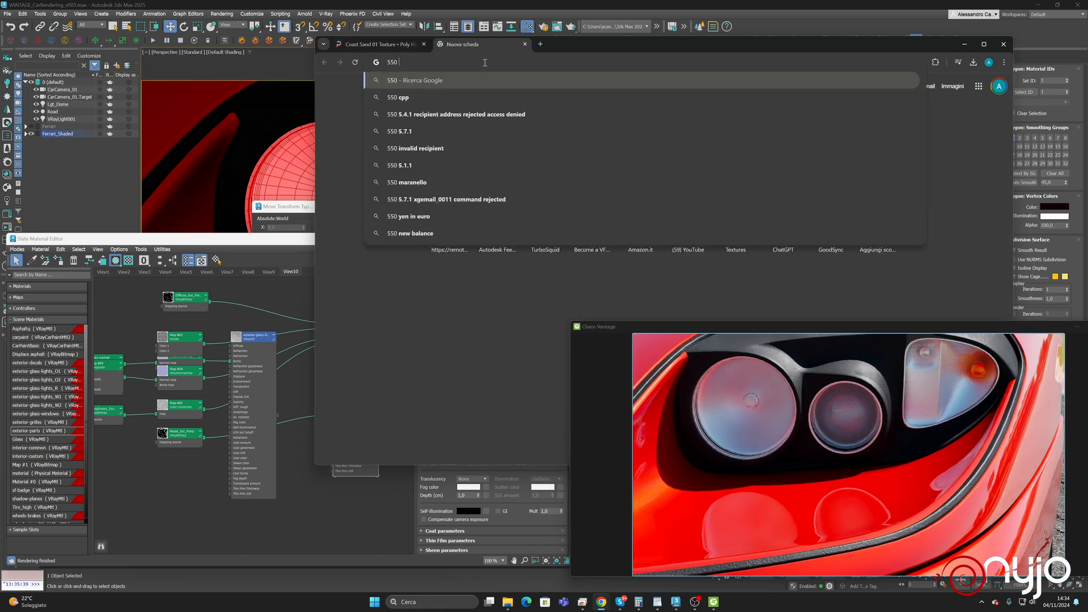
text( maranello )
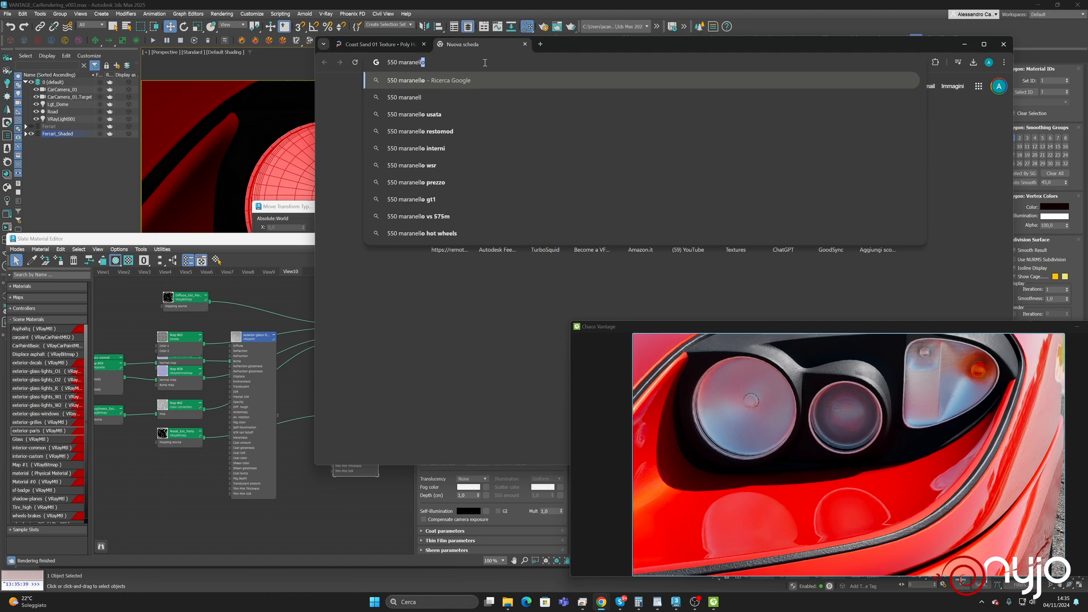
text(front)
key(Return)
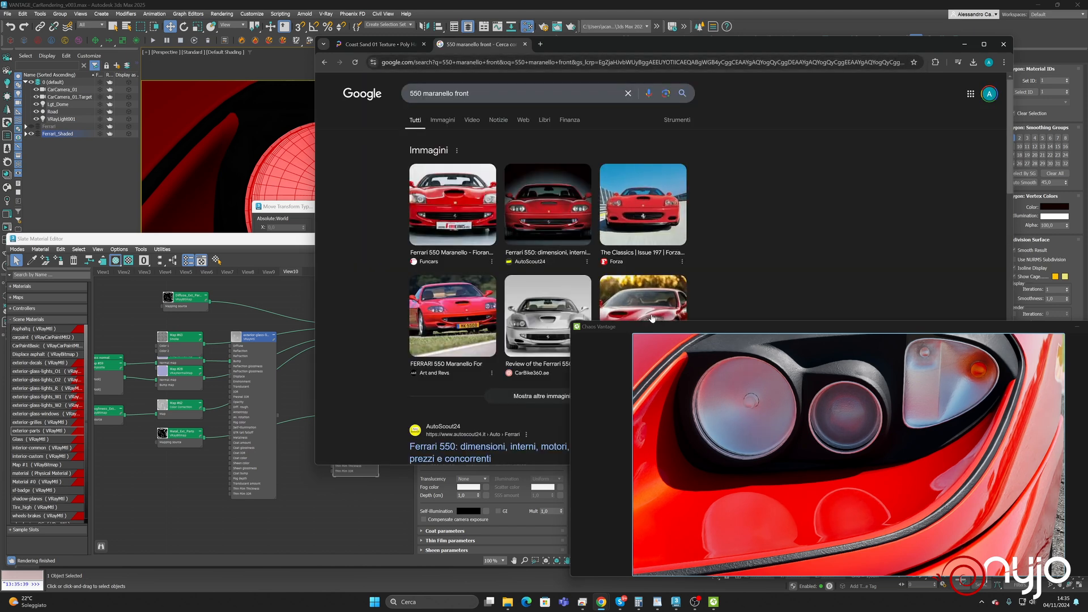
click(648, 312)
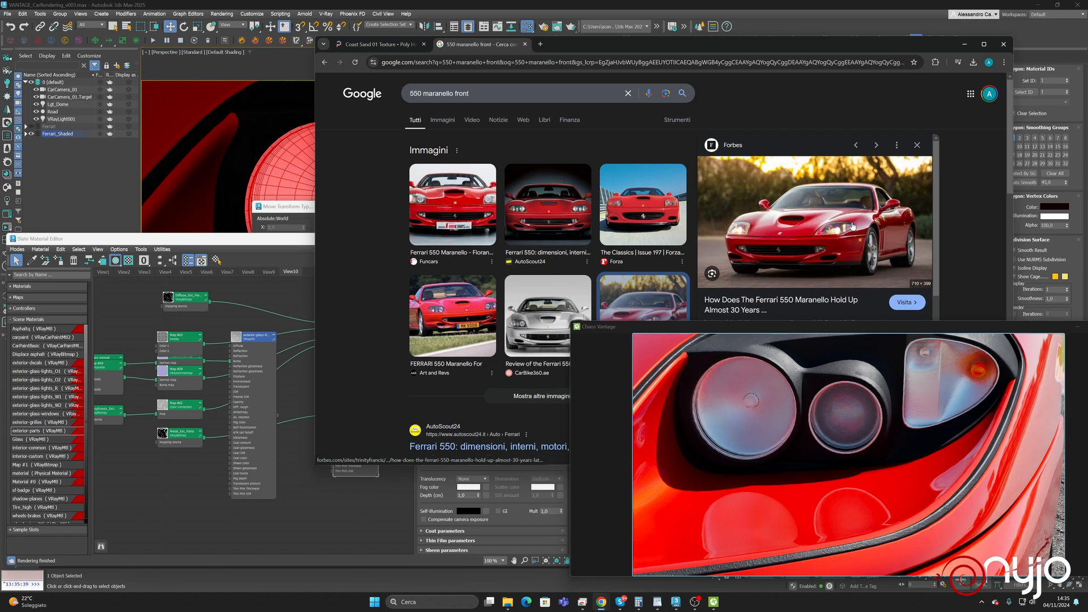
click(675, 120)
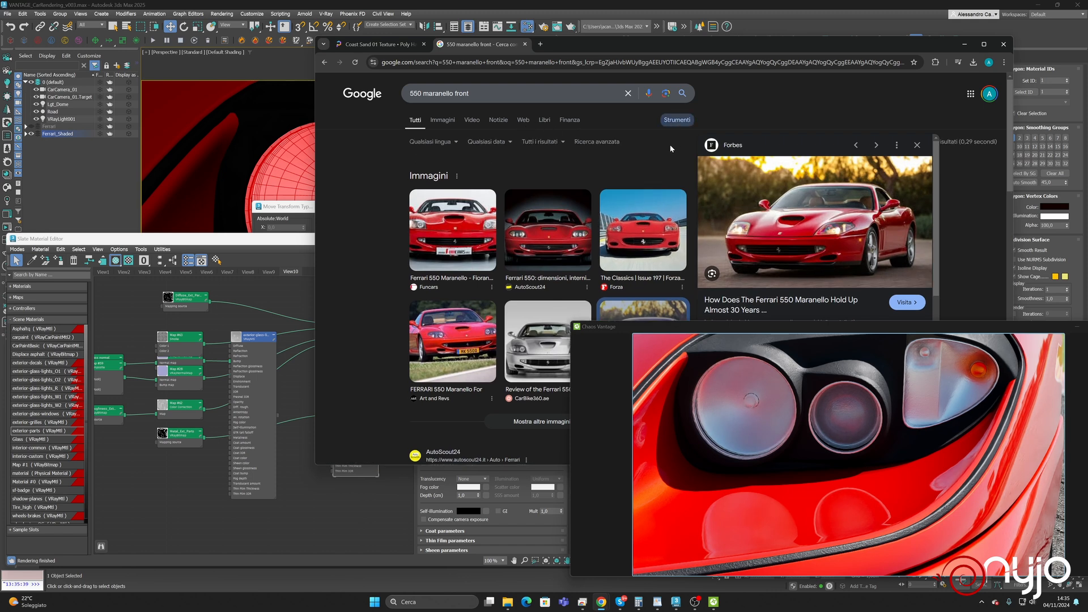
click(608, 145)
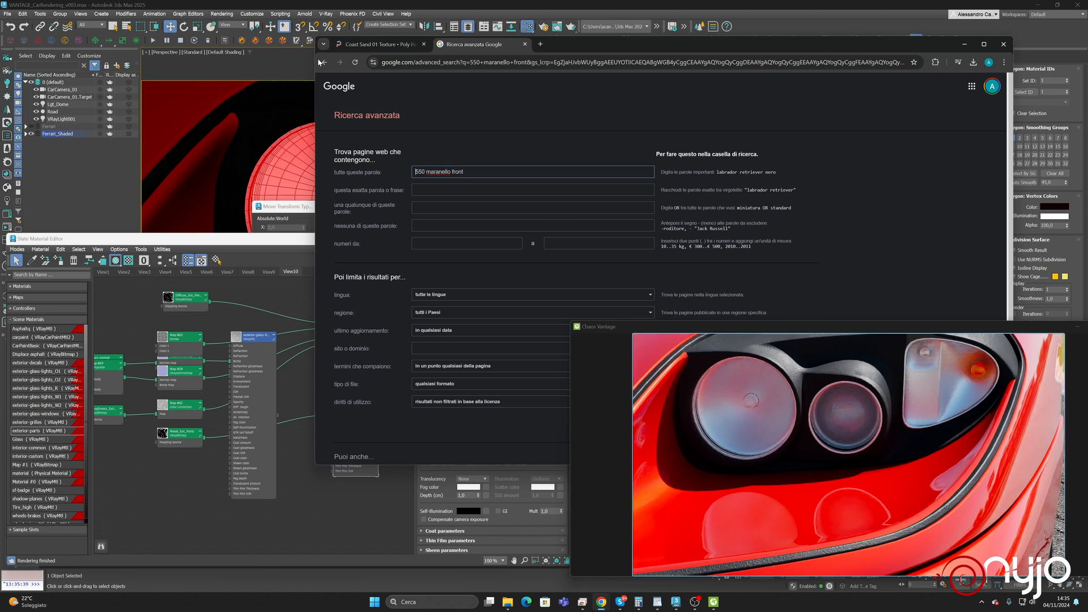
click(321, 62)
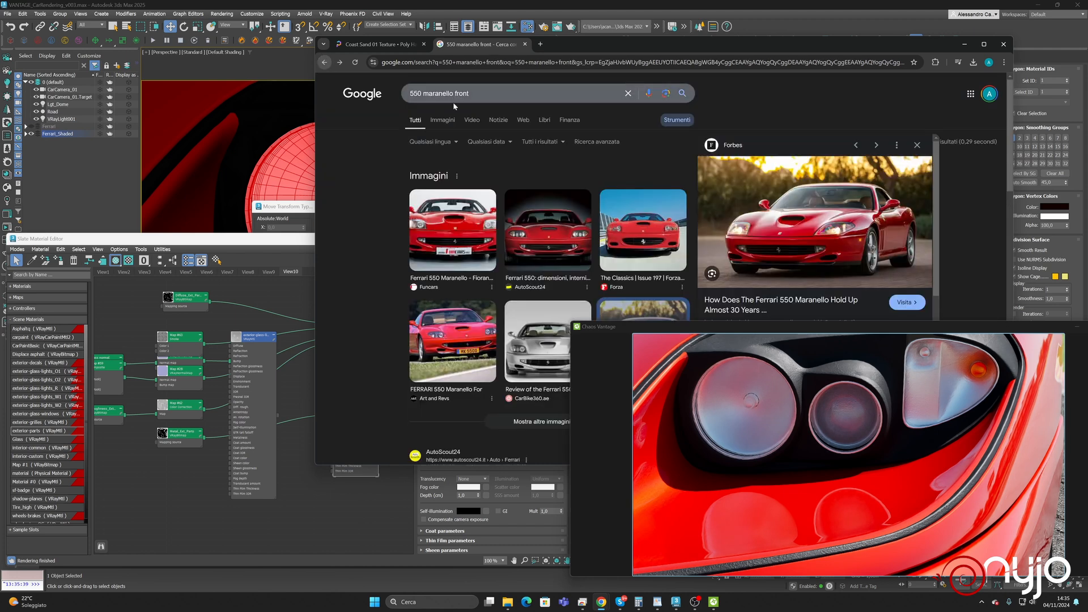
click(603, 144)
key(alt+Left)
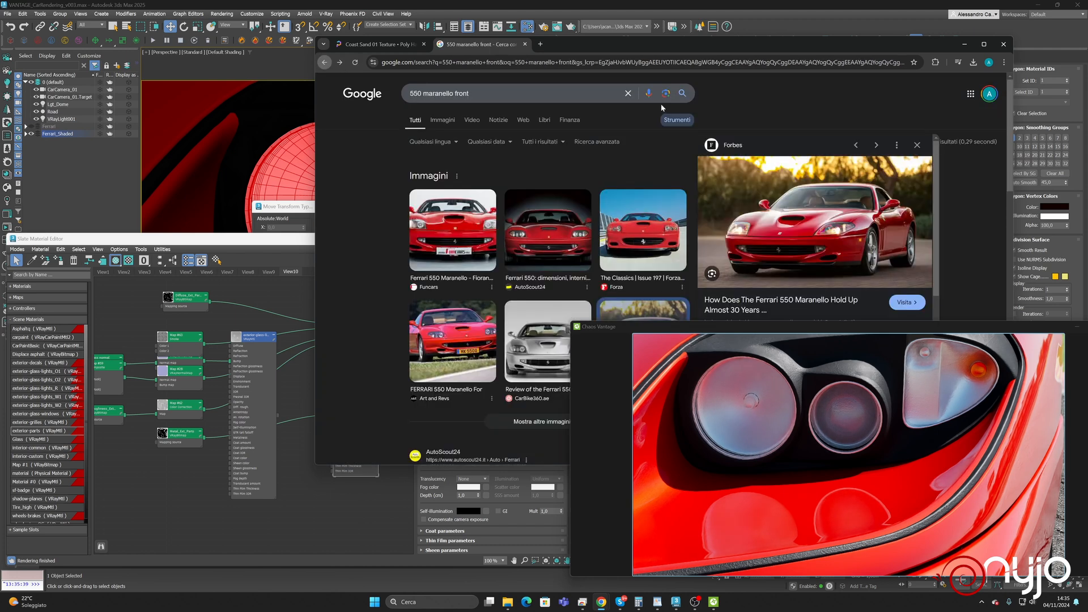
Show the image results for the "550 maranello front" search
click(688, 124)
click(667, 123)
click(446, 123)
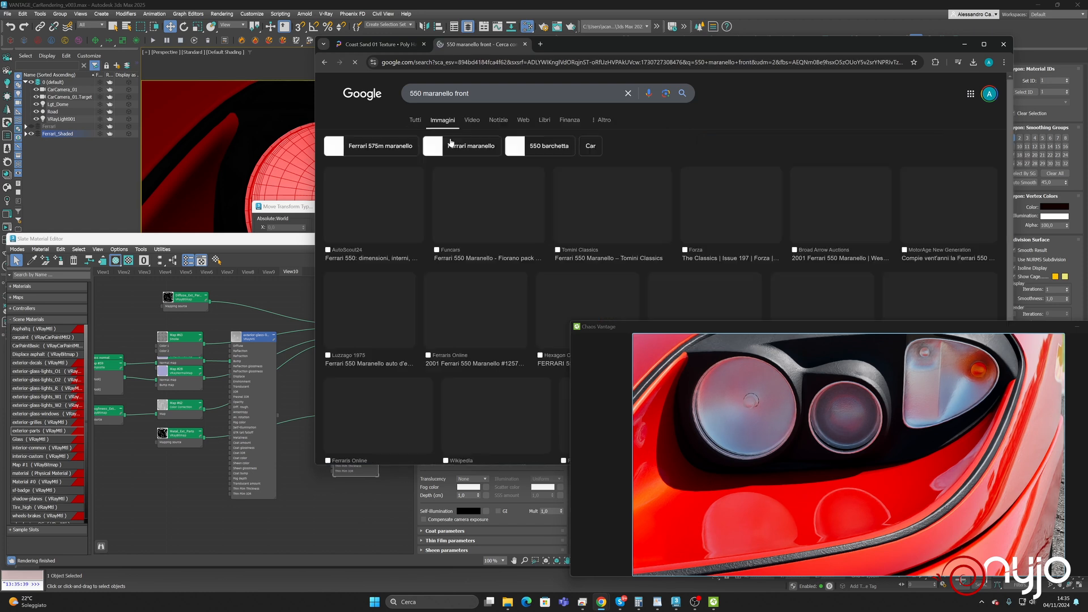
Filter the "550 maranello front" image results to large pictures and preview the Ferraris Online photo of the red car
click(666, 121)
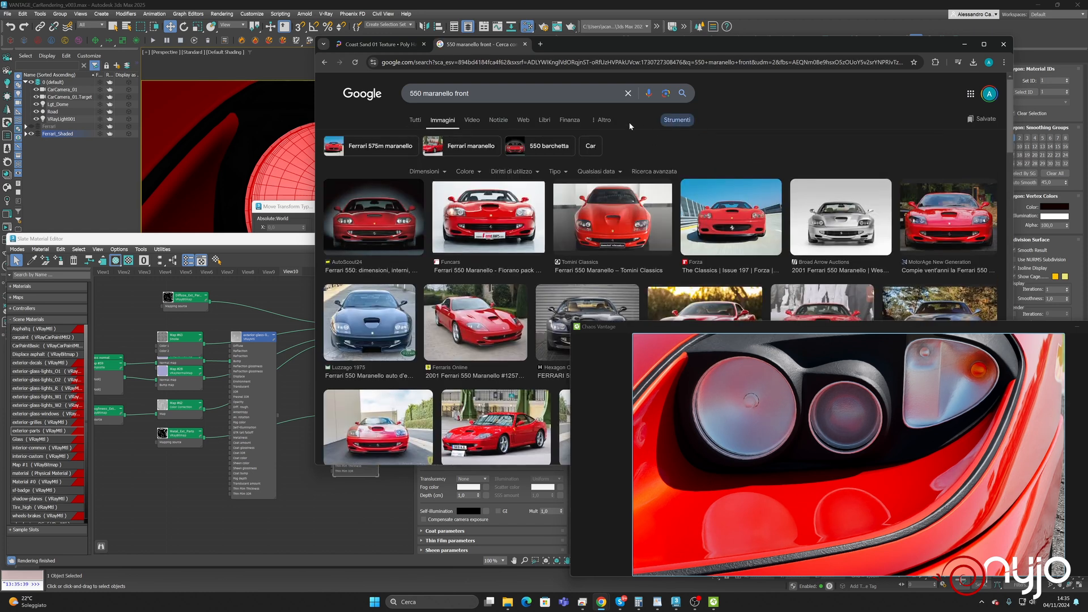
click(424, 171)
click(431, 198)
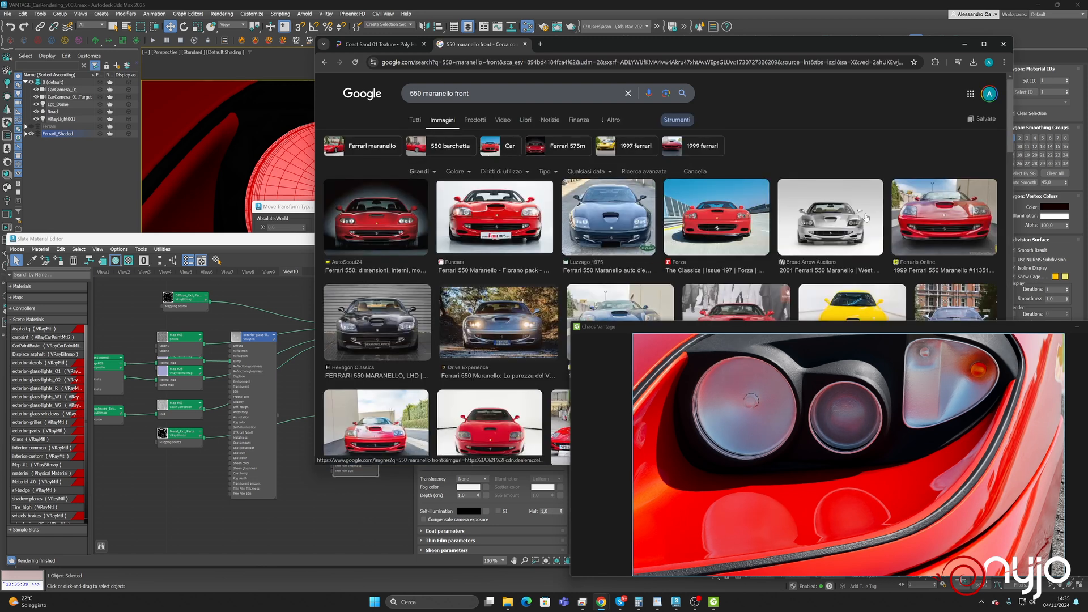
click(974, 211)
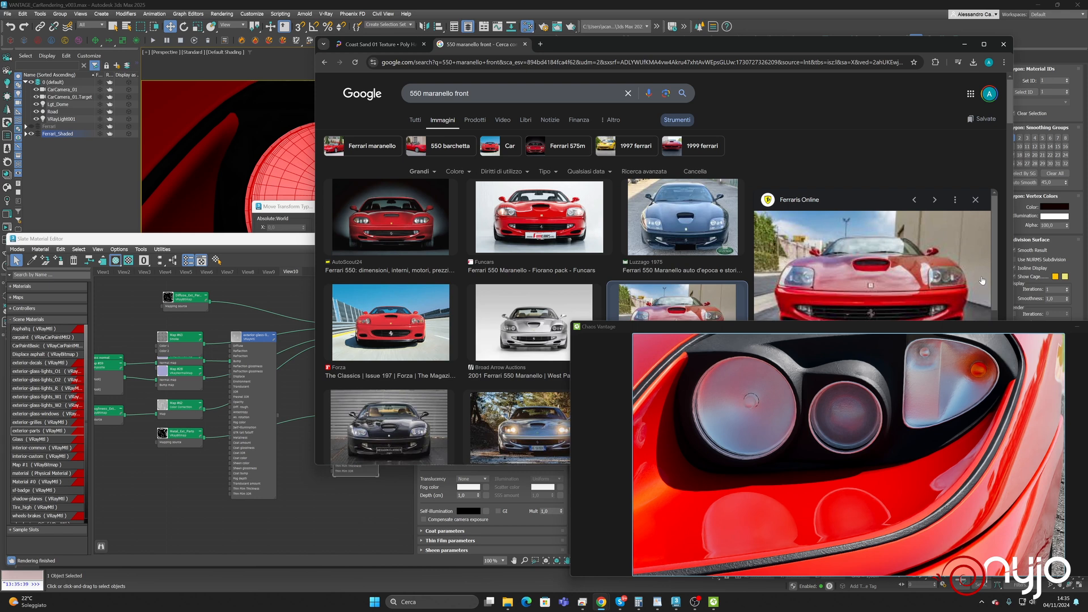
Preview the Luzzago photo of the dark 550 Maranello, arranging the Chrome and Chaos Vantage windows so both are visible
drag(840, 51, 463, 60)
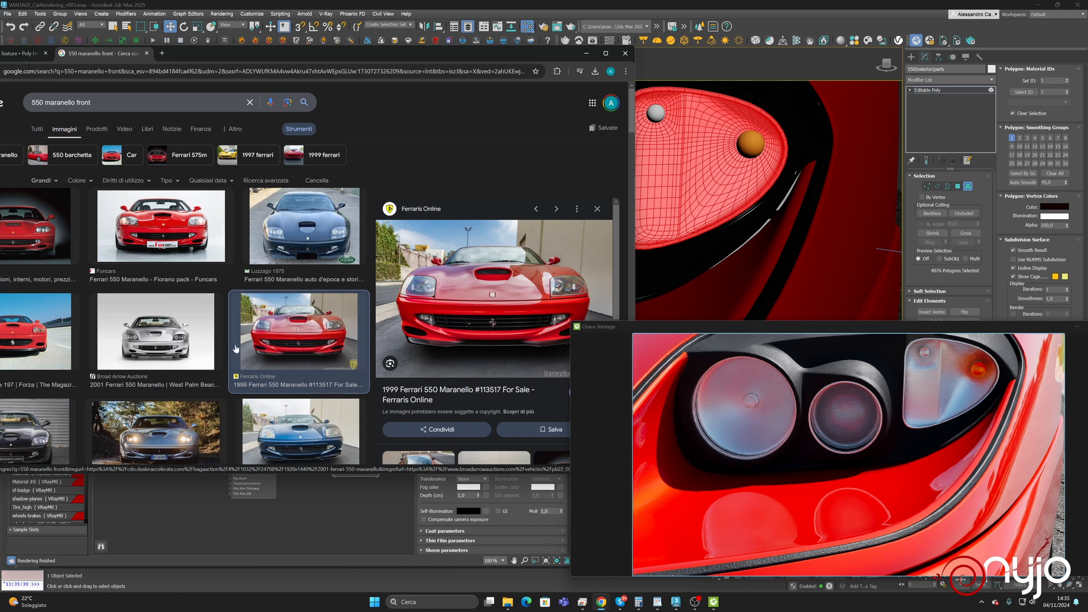
scroll(249, 355, down, 5)
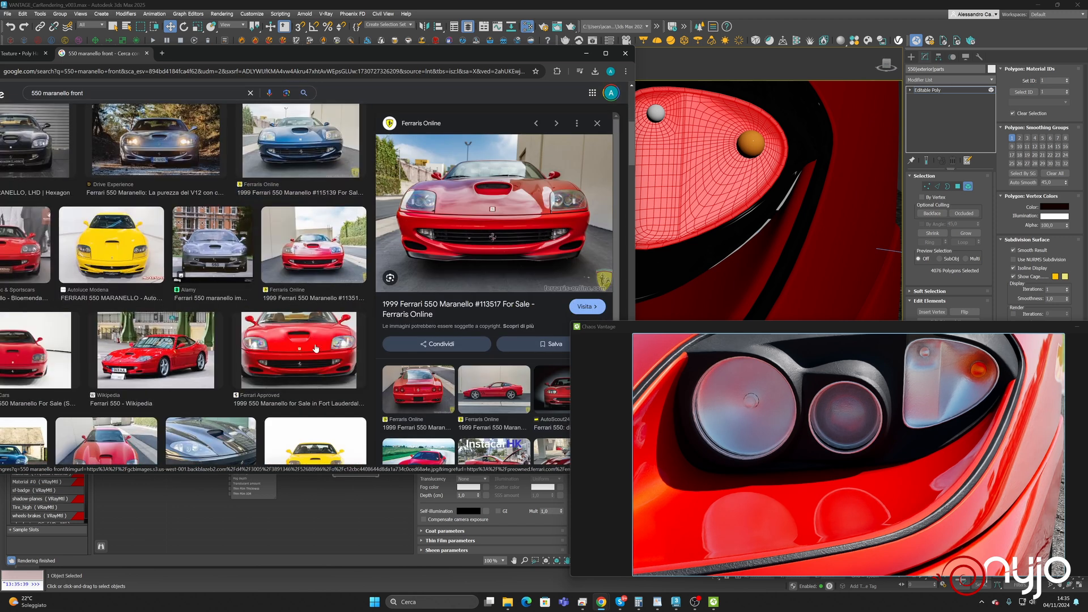
click(206, 452)
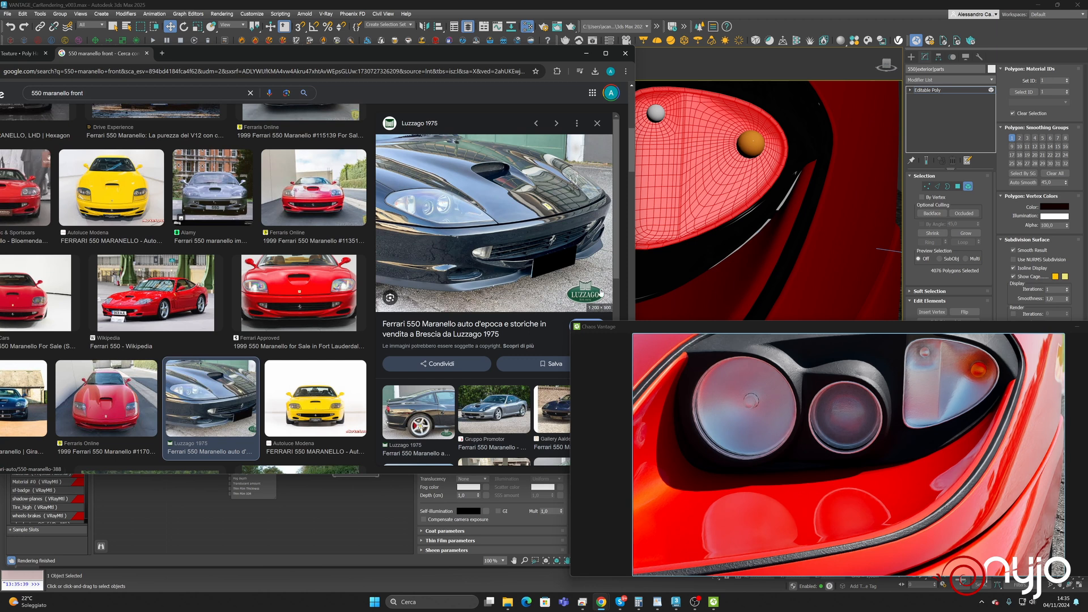
drag(623, 324, 678, 285)
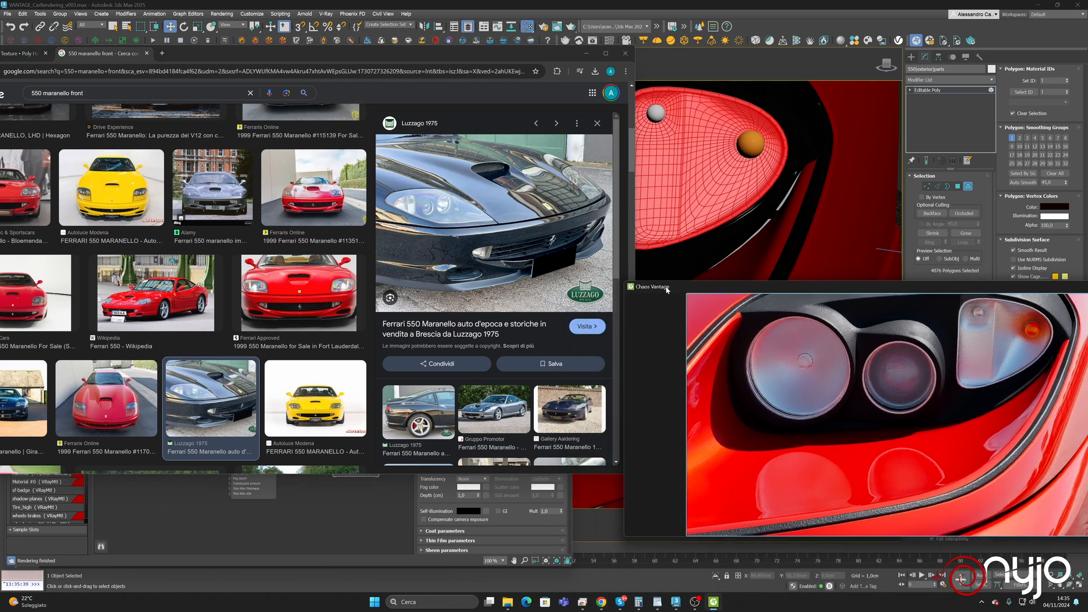
Visit the Luzzago listing page and show its three-quarter front photo of the car in a separate tab
click(553, 261)
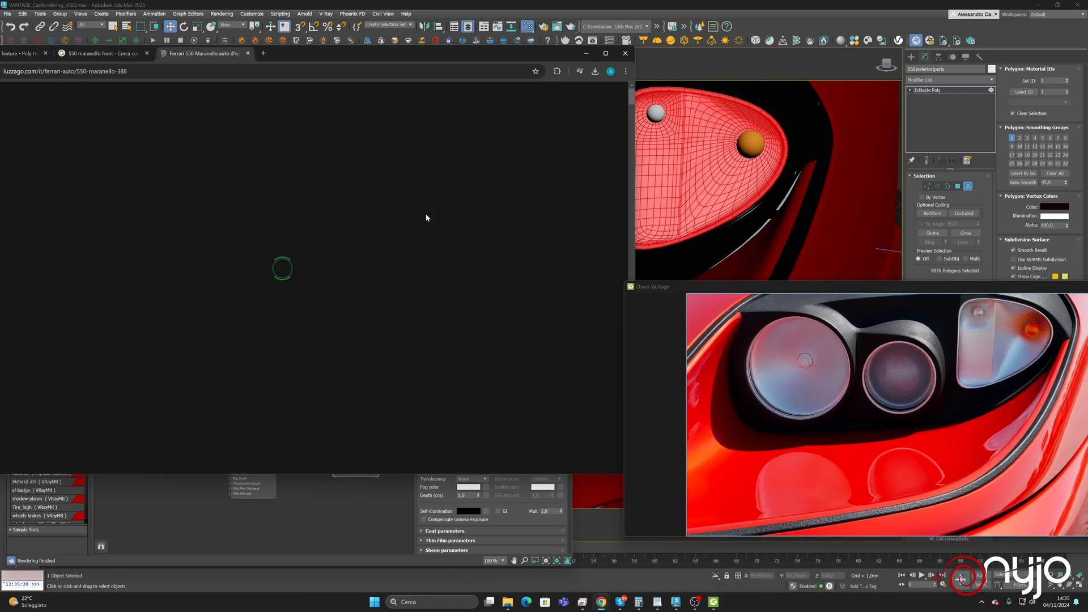
scroll(213, 389, down, 3)
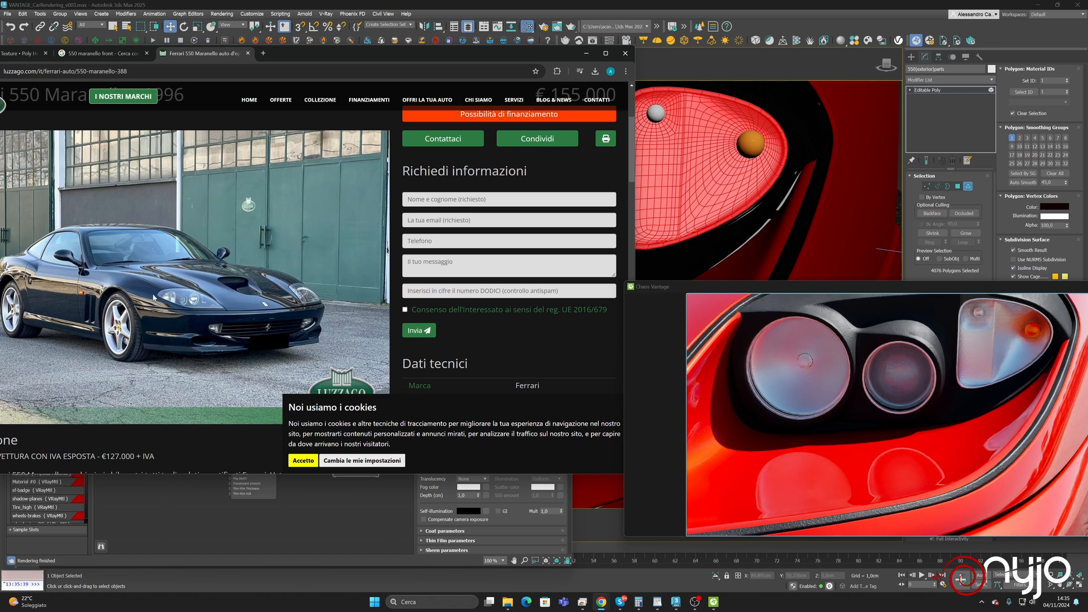
right_click(175, 299)
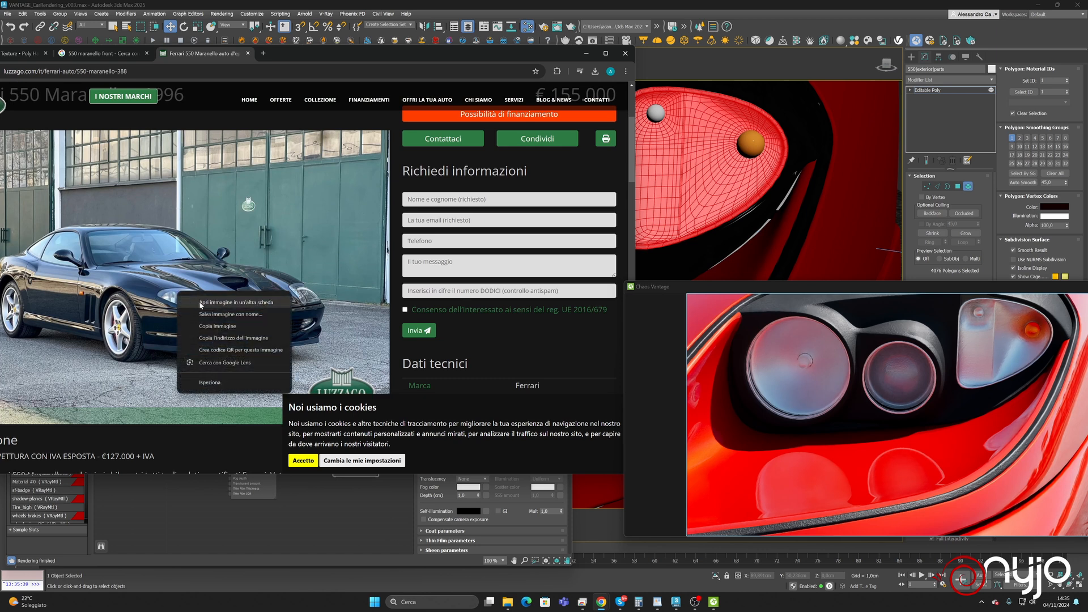
click(198, 304)
click(291, 55)
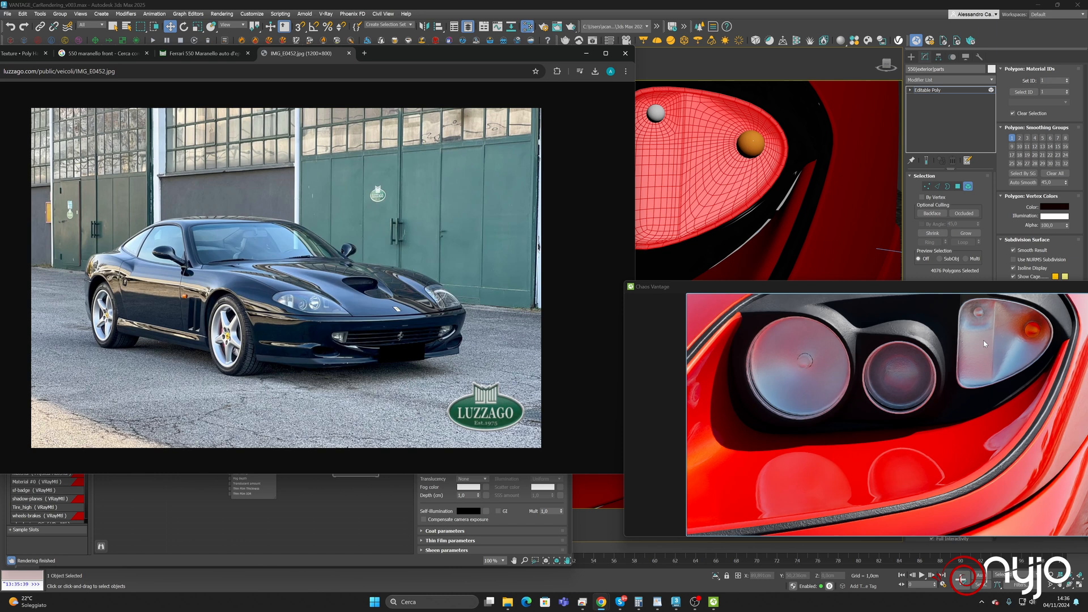
Return to 3ds Max, leave element editing and add a new VRayMtl node in View10 beside the exterior parts material
click(586, 52)
click(958, 186)
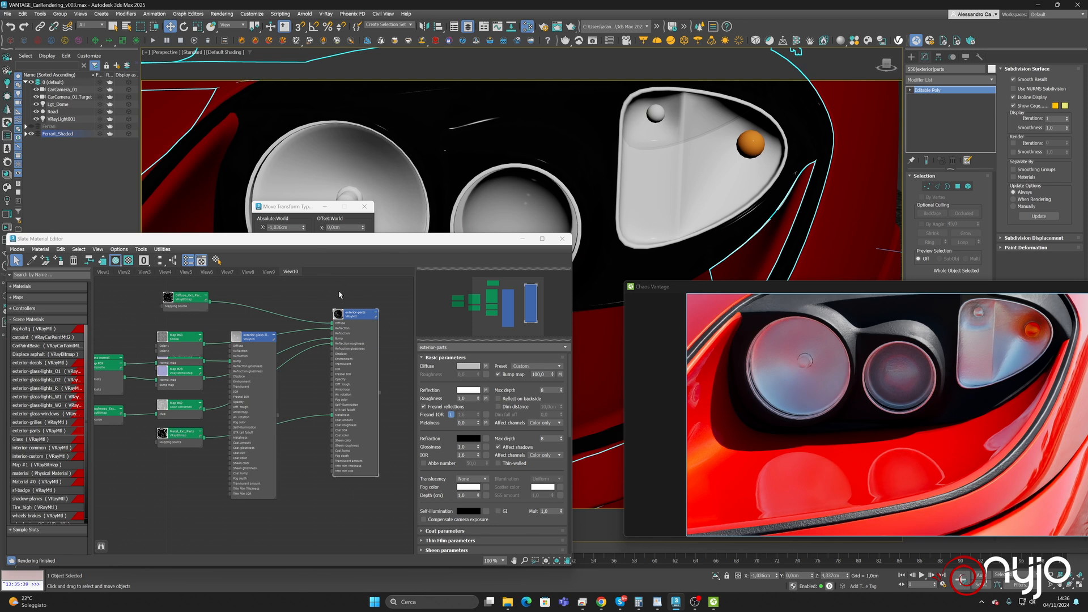
middle_drag(373, 283, 134, 329)
right_click(227, 339)
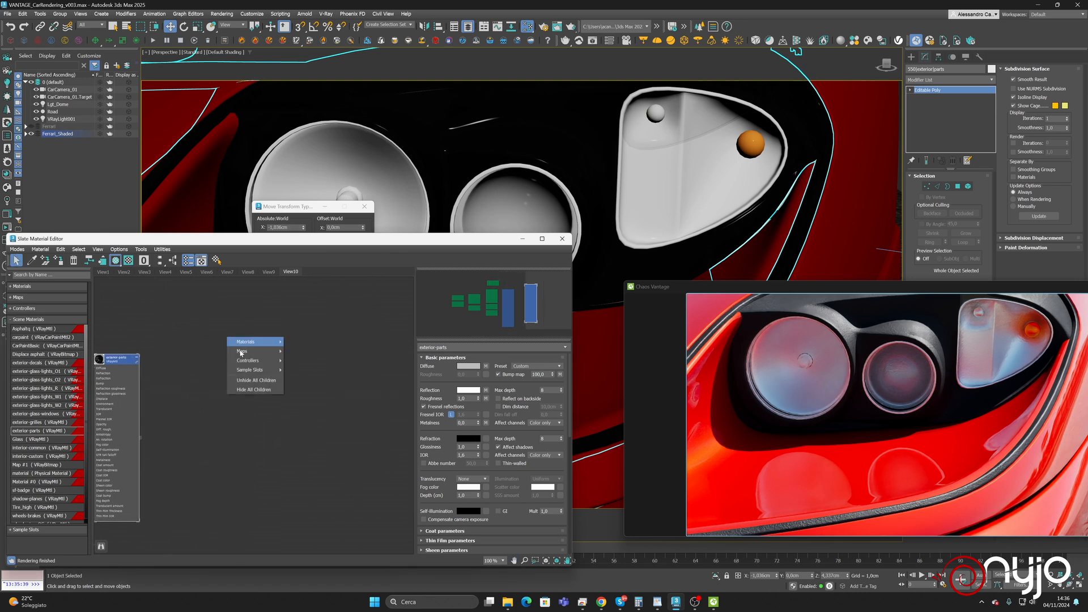
mouse_move(255, 352)
mouse_move(309, 407)
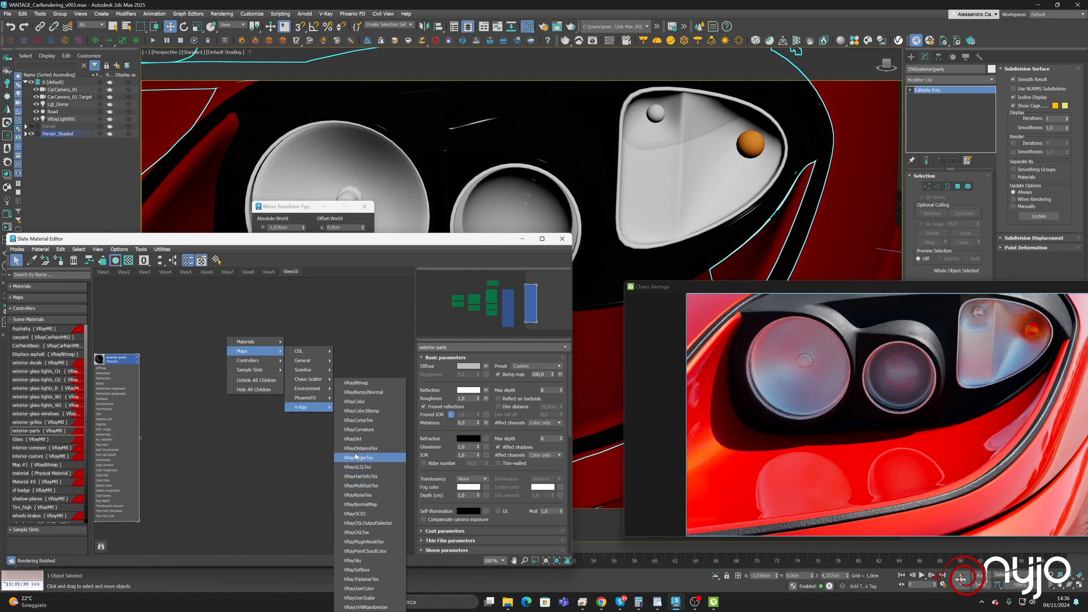
mouse_move(303, 361)
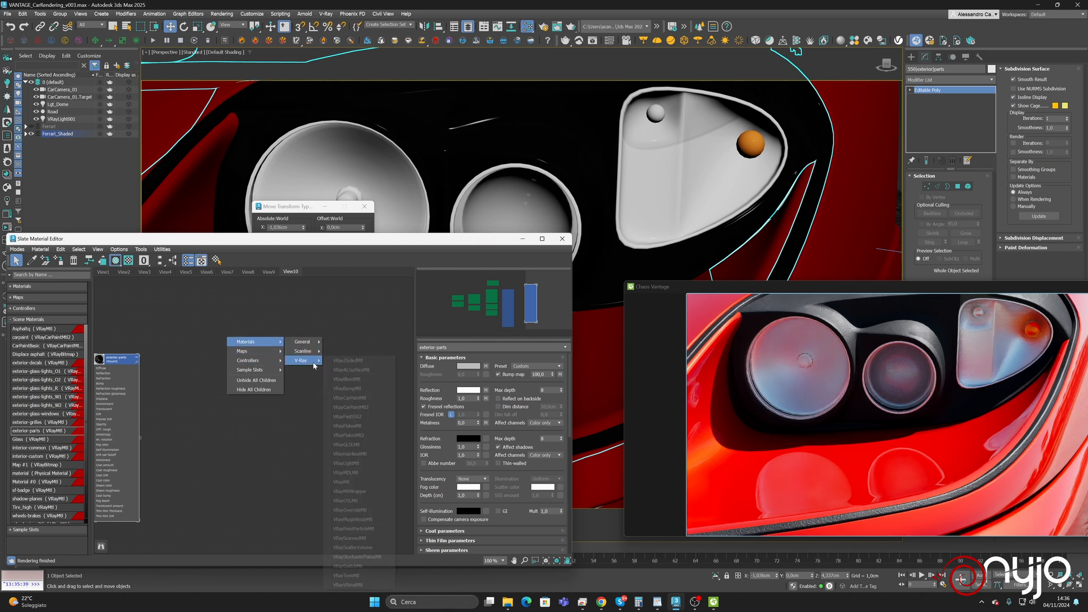
click(351, 481)
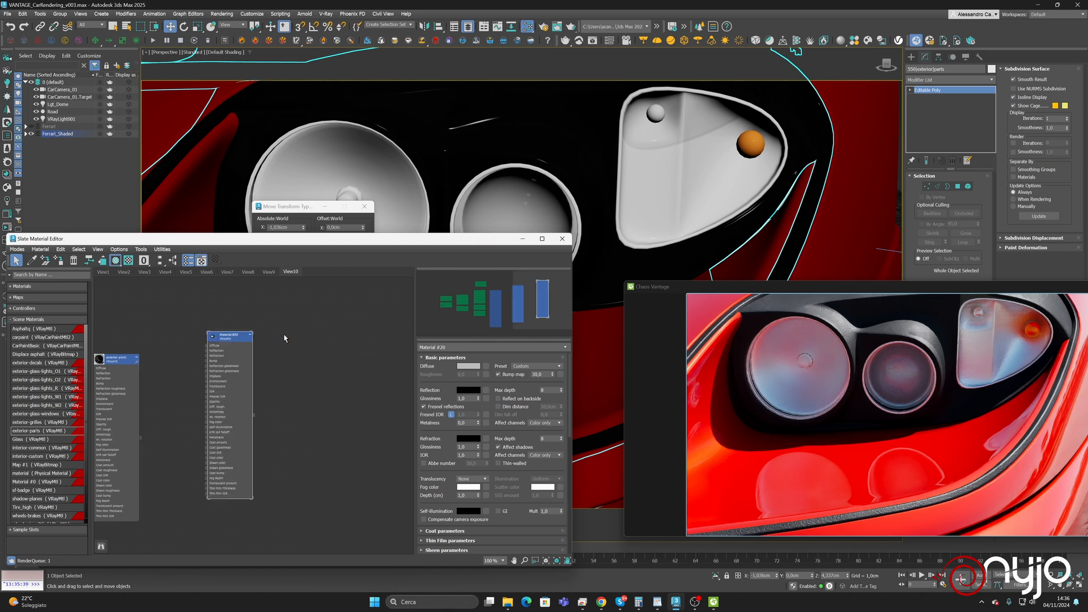
drag(219, 339, 338, 333)
Rename the new VRayMtl material as "Int optic"
right_click(339, 332)
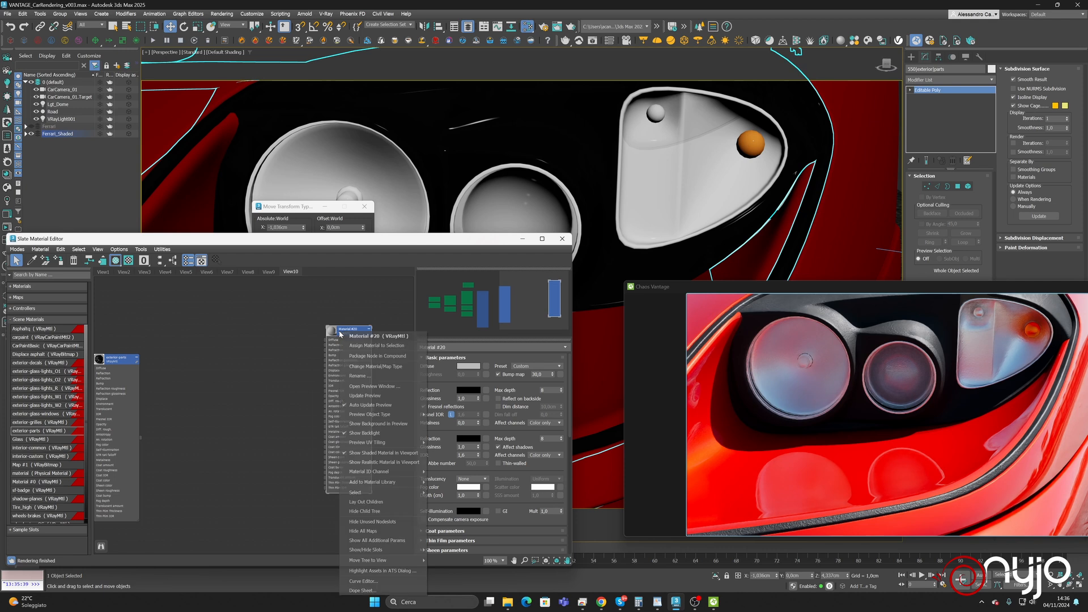
click(457, 349)
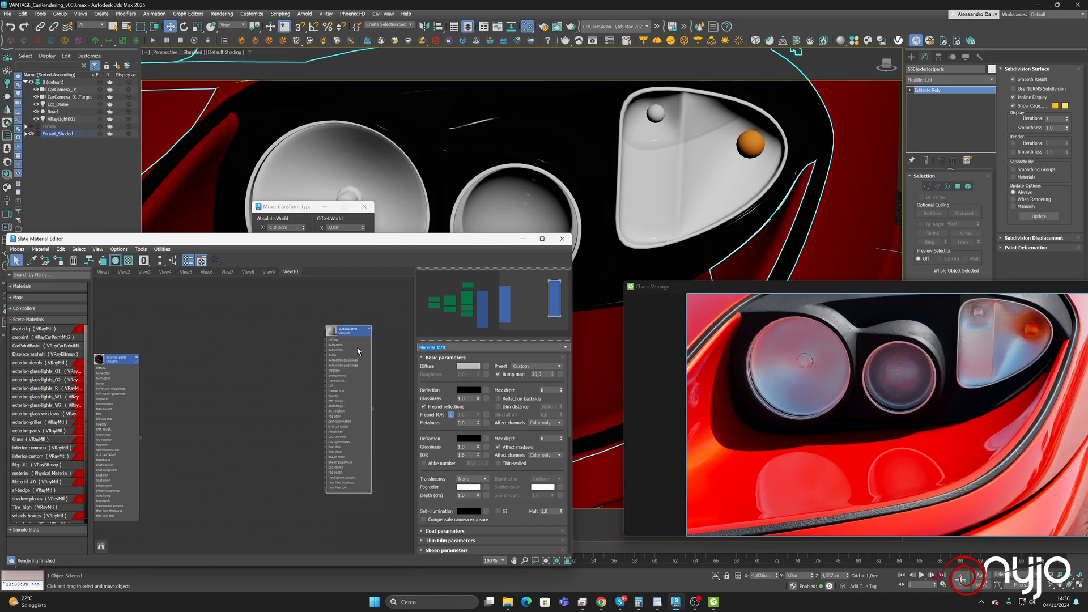
text(Int optic)
click(706, 173)
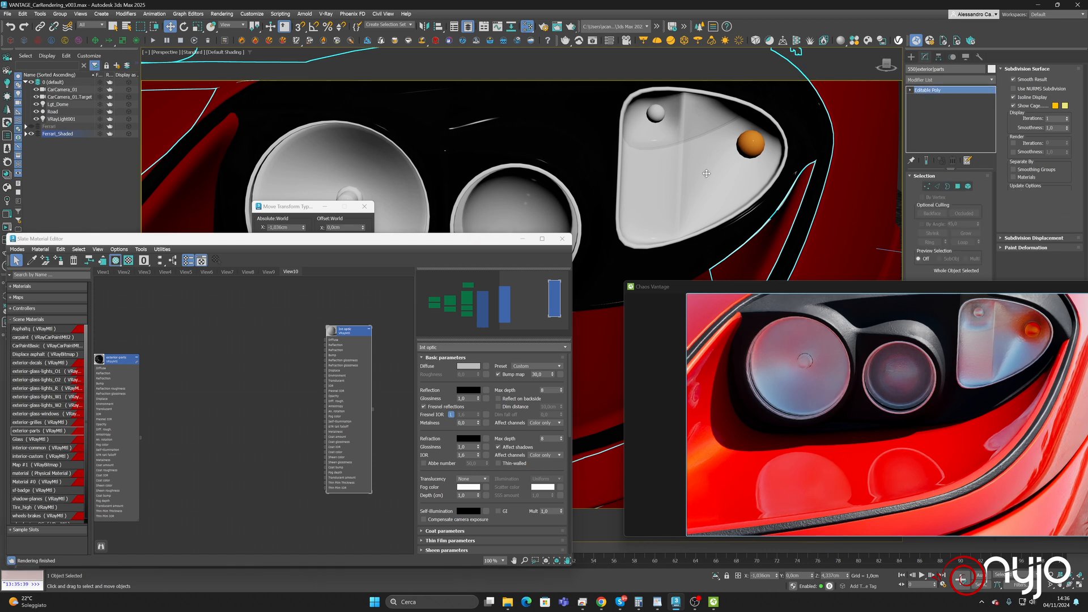
click(659, 195)
click(659, 195)
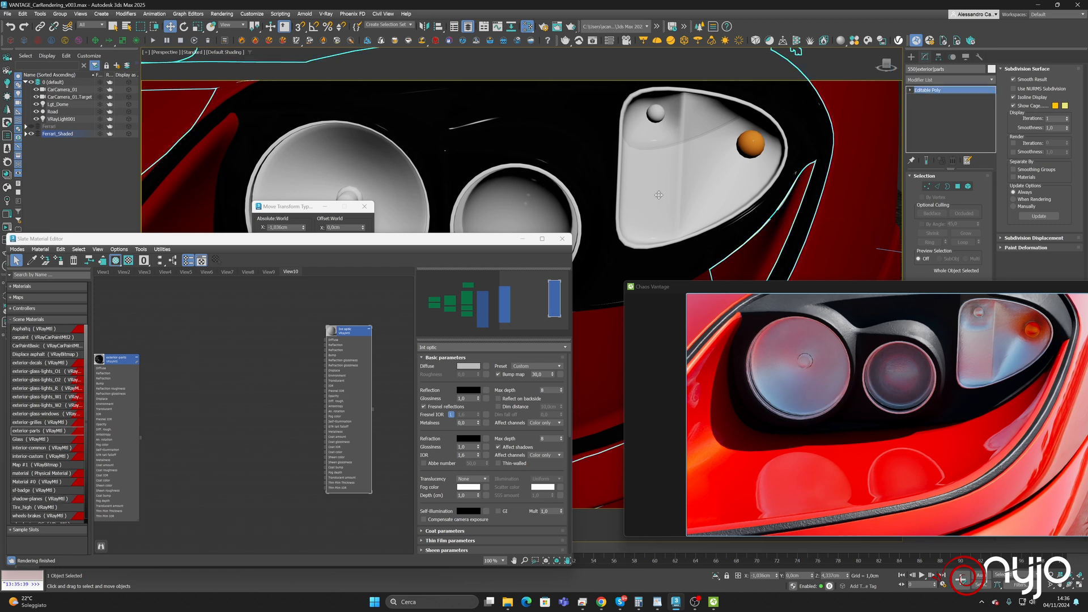
Detach the selected headlight reflector elements from the exterior parts mesh as a separate object named "Optic"
click(968, 187)
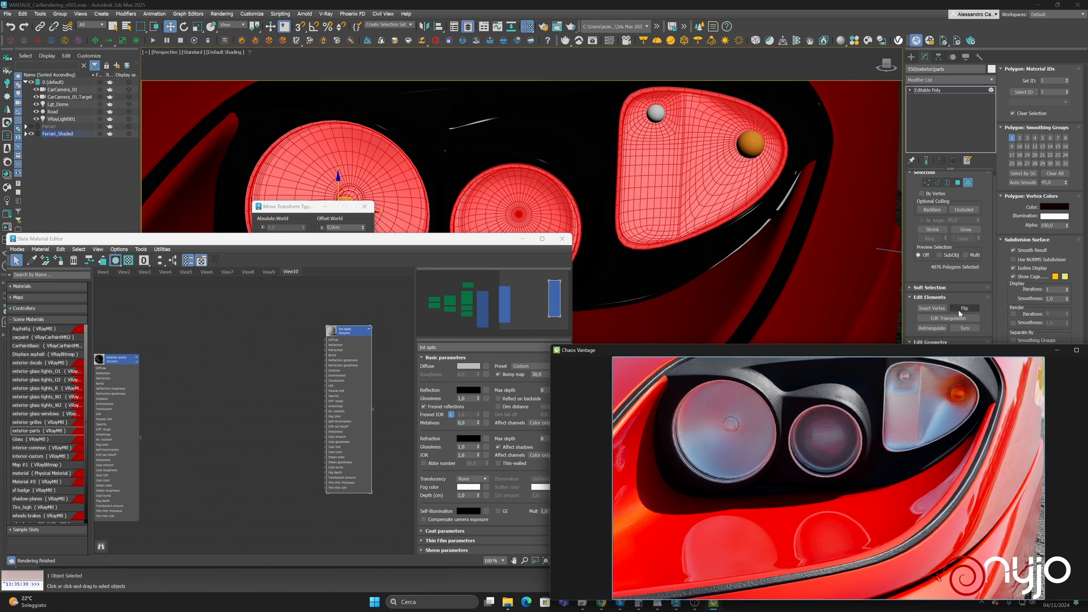
drag(959, 350, 951, 437)
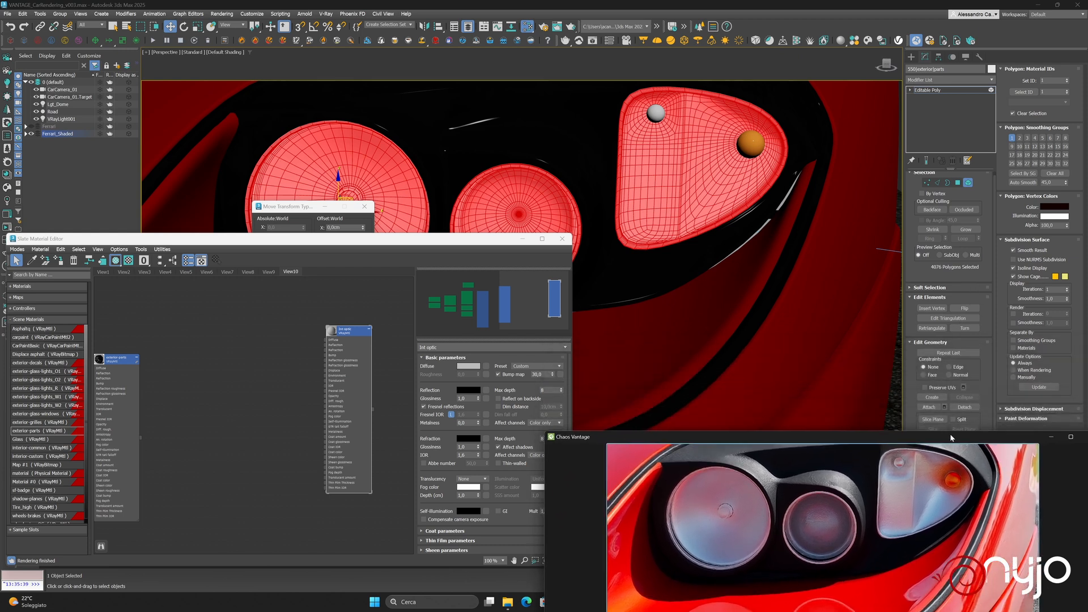
click(964, 407)
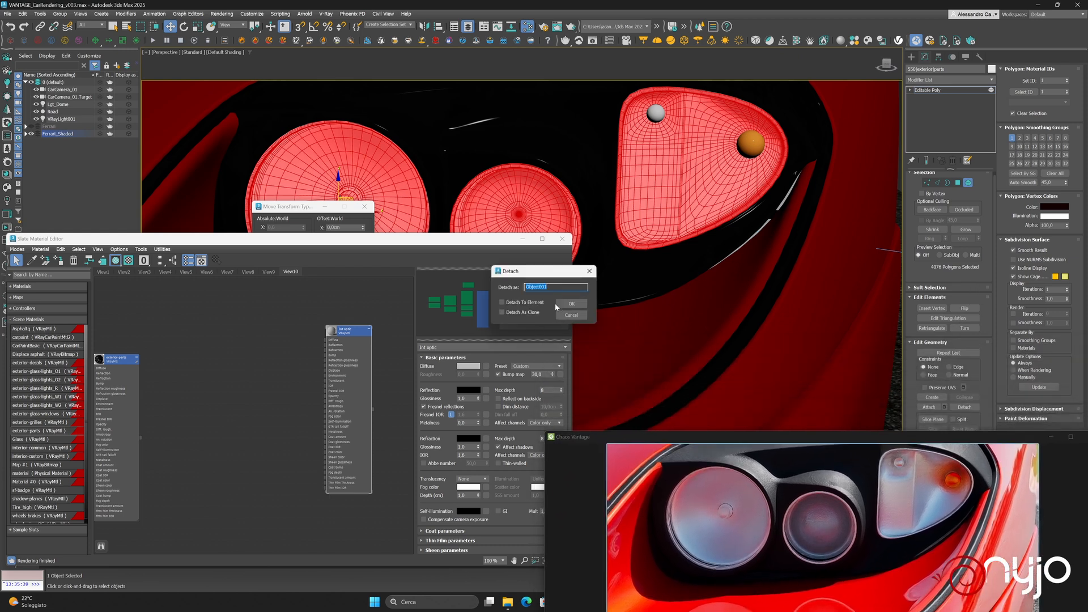
text(Opi)
click(558, 306)
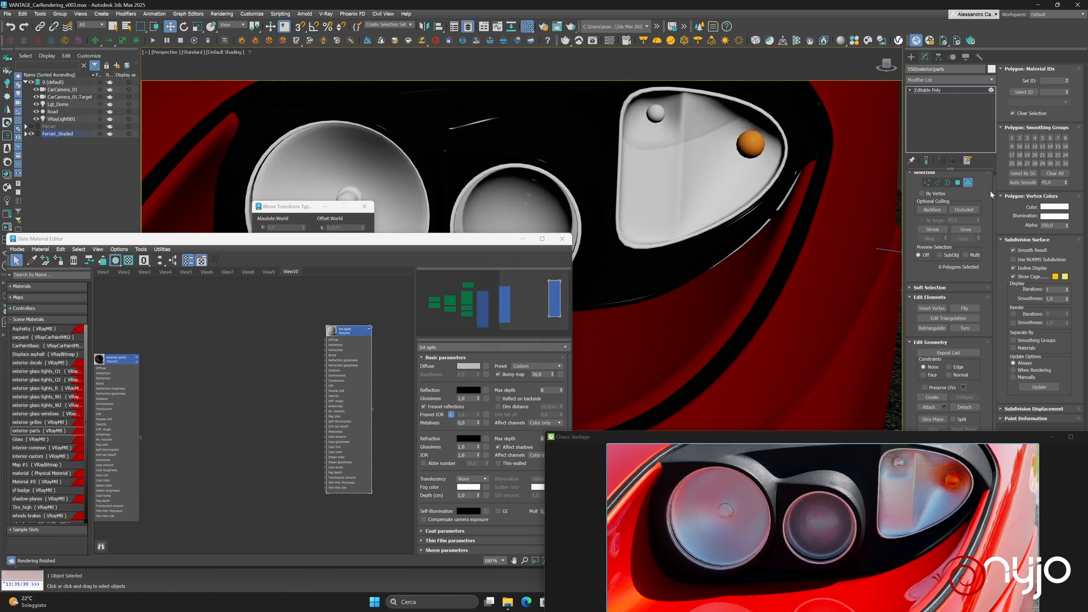
Leave element editing, select the detached Optic object and assign the Int optic material to it
click(968, 183)
click(670, 213)
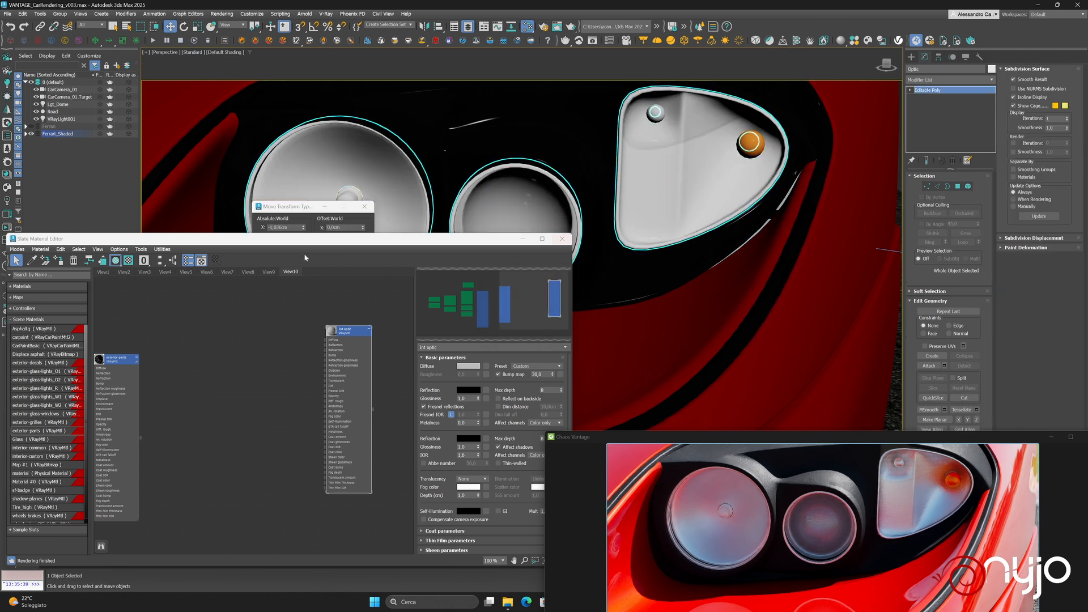
right_click(337, 344)
click(374, 346)
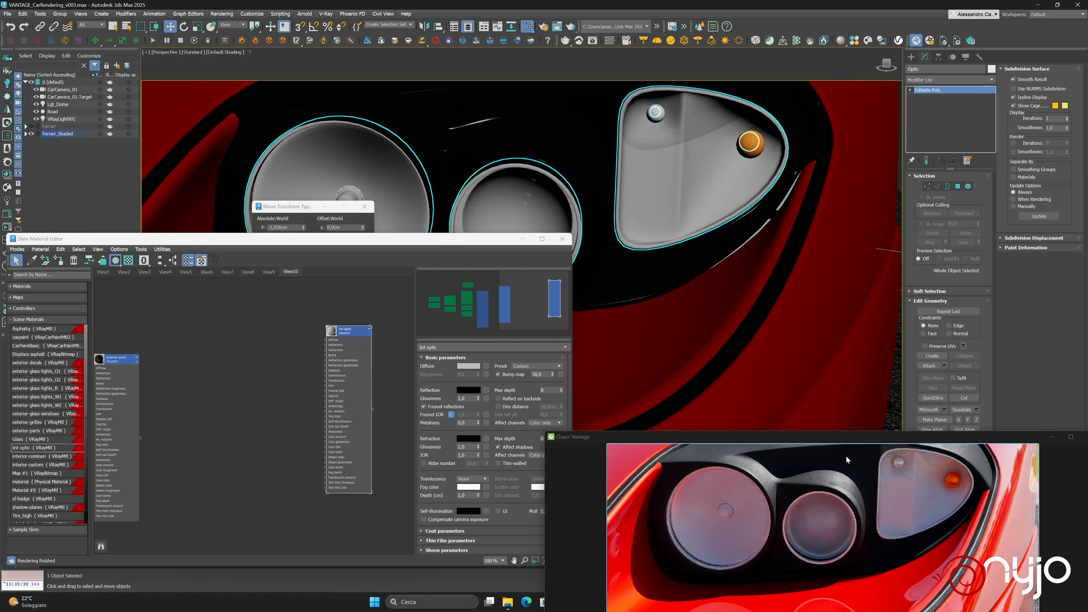
Apply the Aluminium preset to the Int optic material, keeping the Chaos Vantage render of the headlight in view
drag(830, 442, 813, 335)
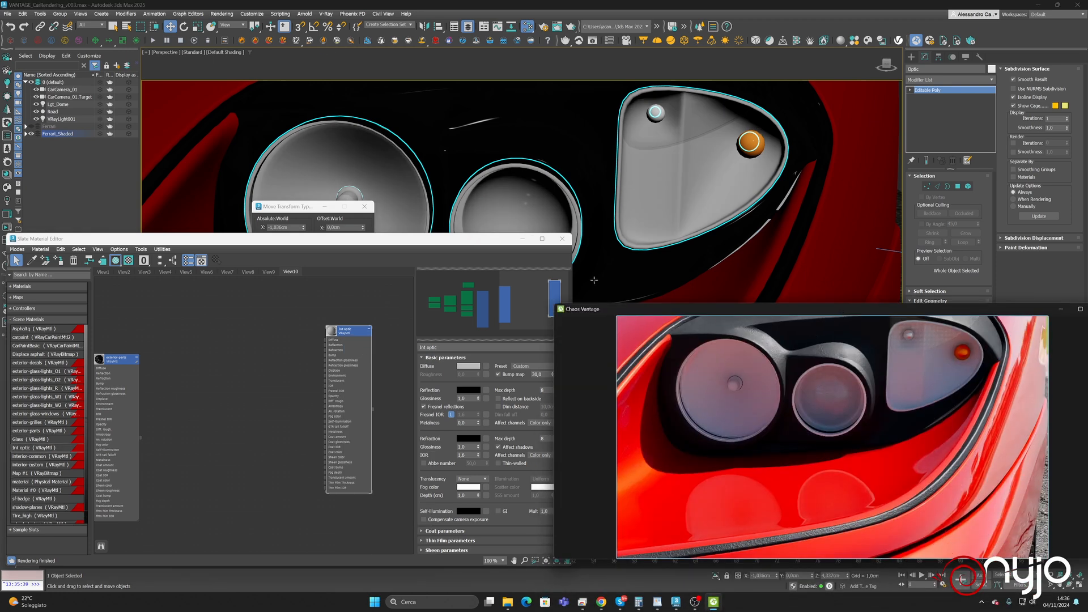
click(532, 367)
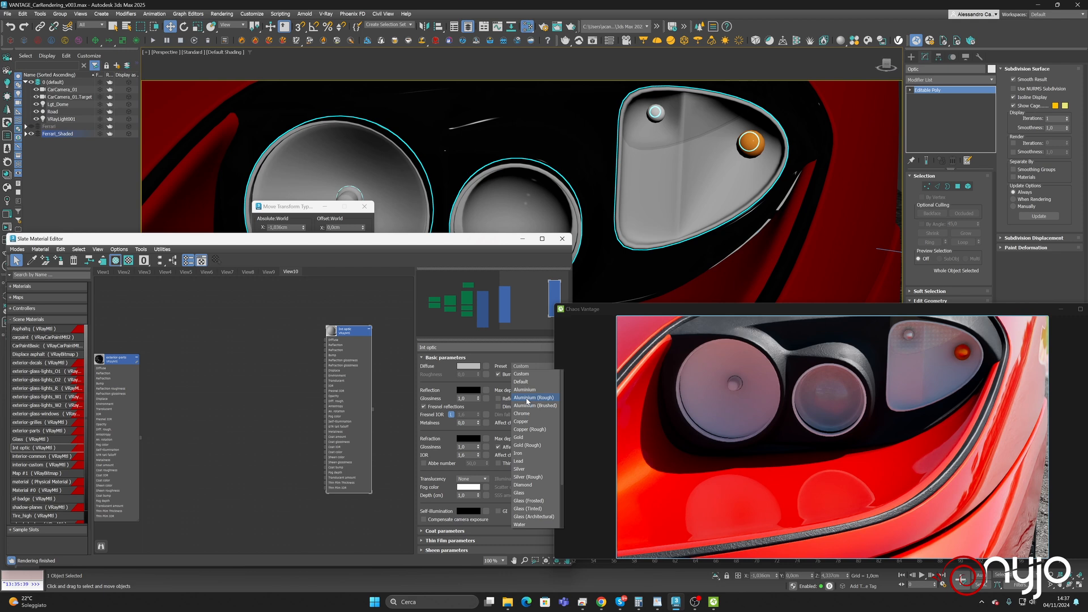
click(525, 390)
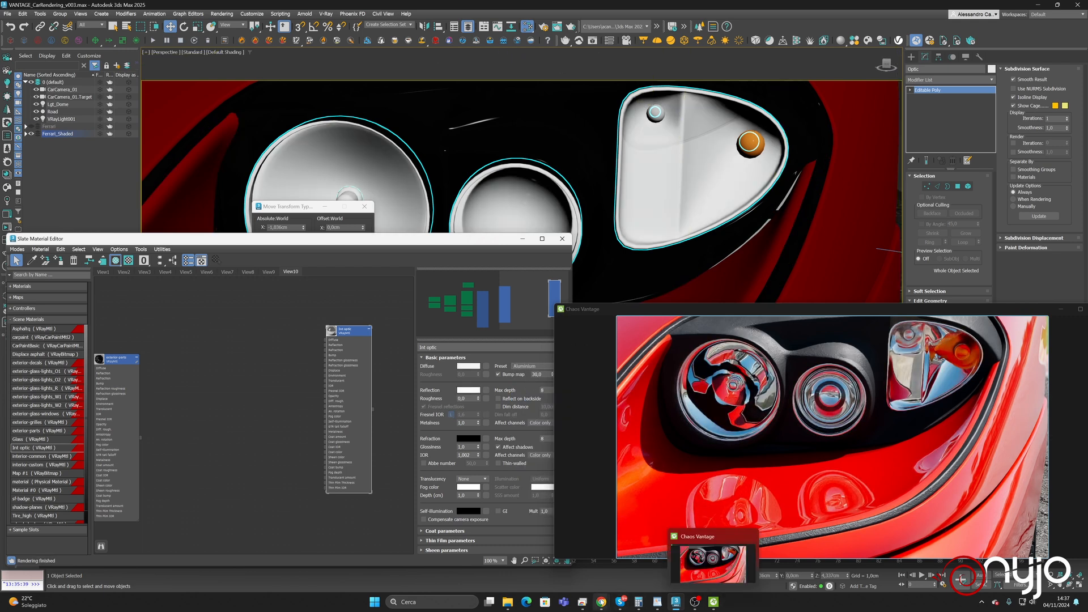
Switch to Chrome to compare the headlights in the Luzzago photo with the render, and return to 3ds Max
mouse_move(601, 602)
click(643, 558)
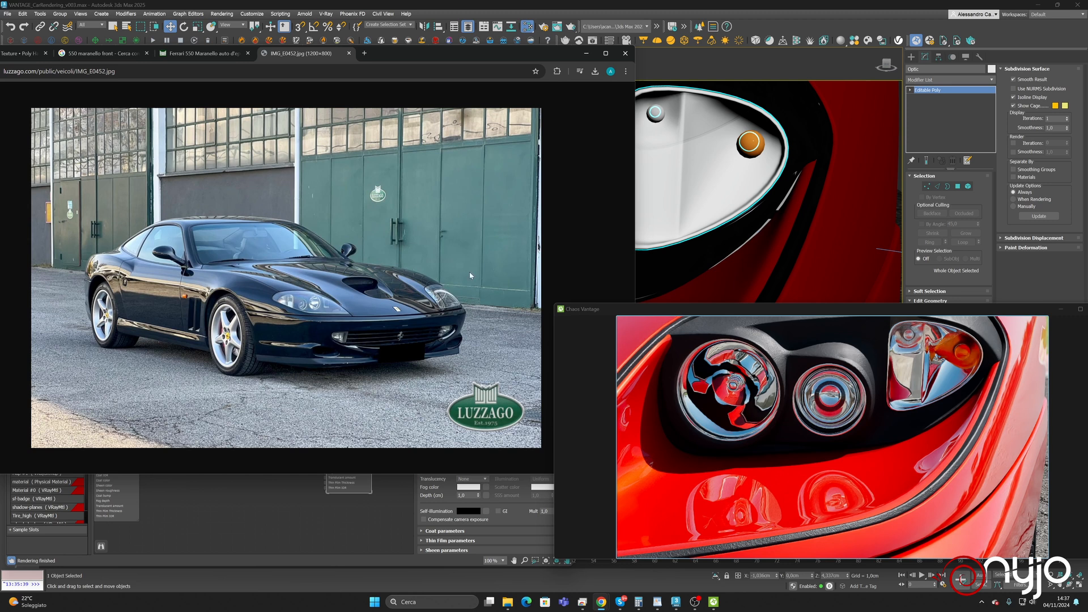
click(586, 53)
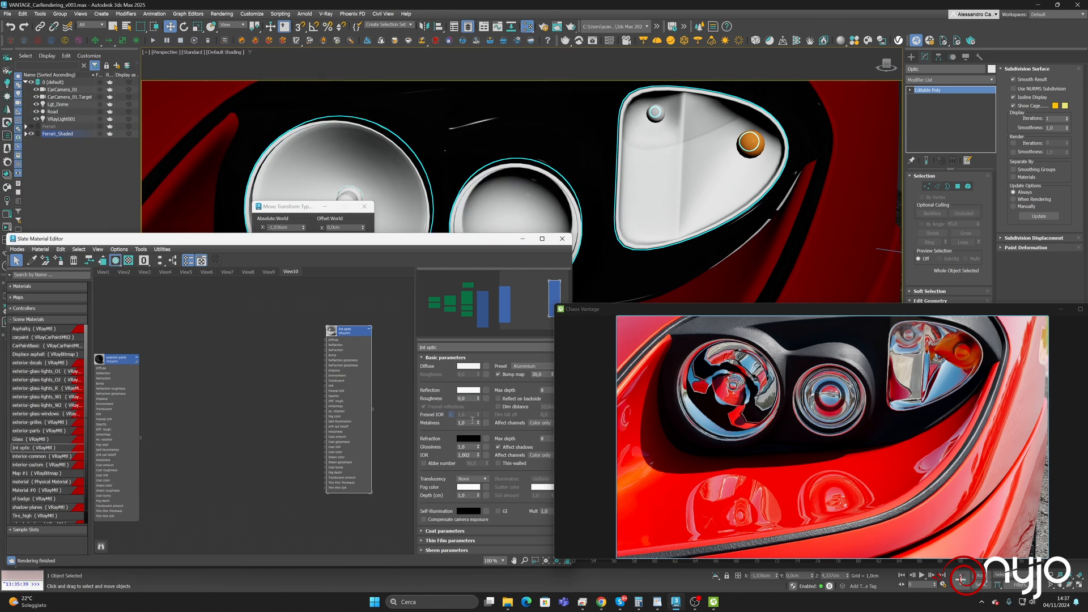
Try a roughness of 0.2 on the Int optic material, and settle on 0.1
click(470, 401)
text(0,2)
key(Return)
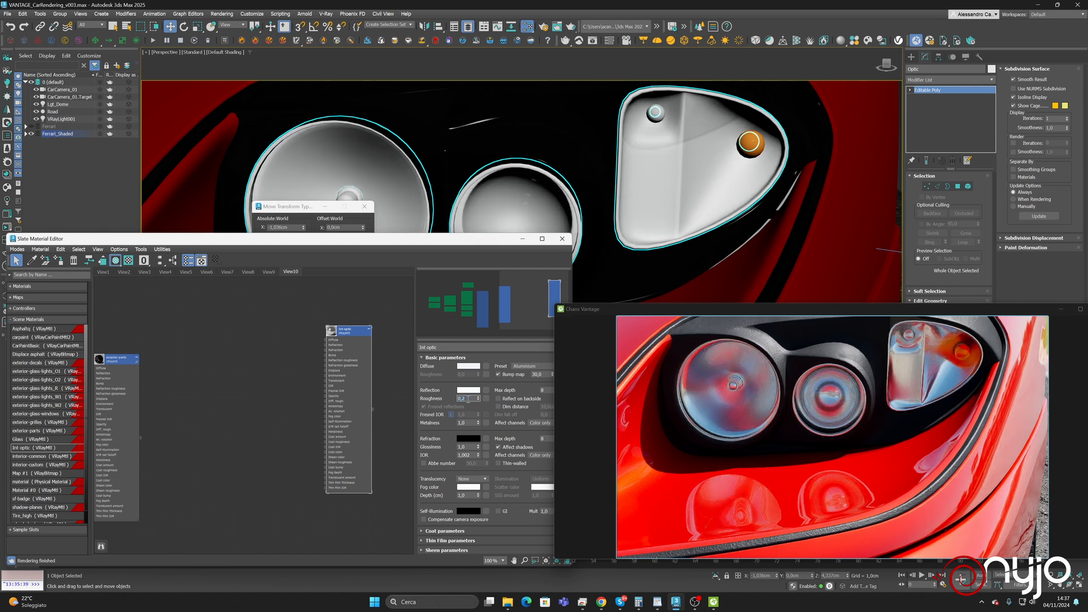
text(0,1)
key(Return)
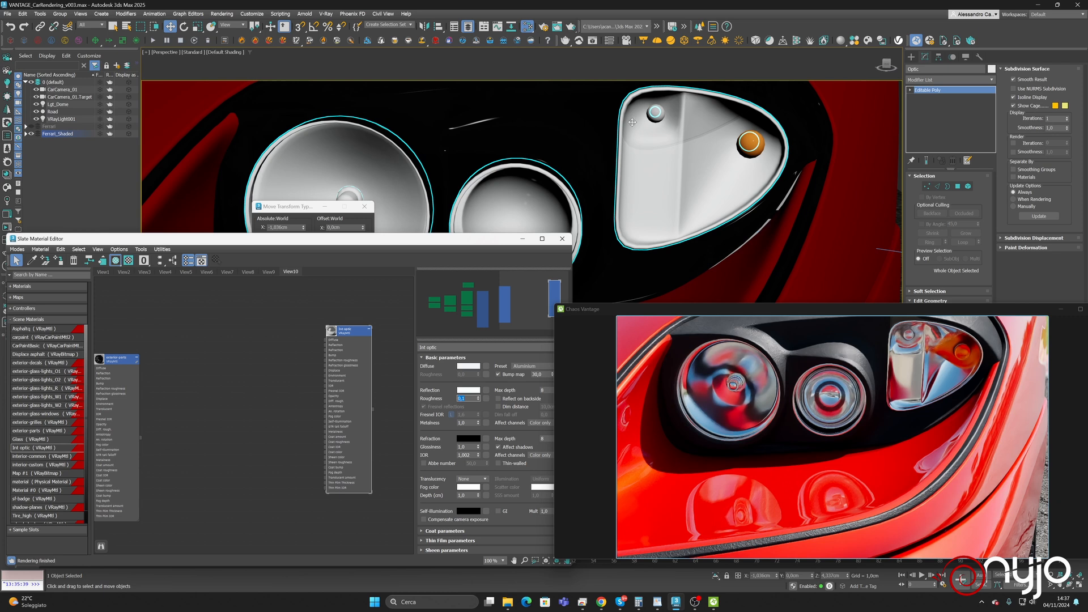
Select the glass cover over the triangular headlight lamp and disable its XForm modifier
click(711, 165)
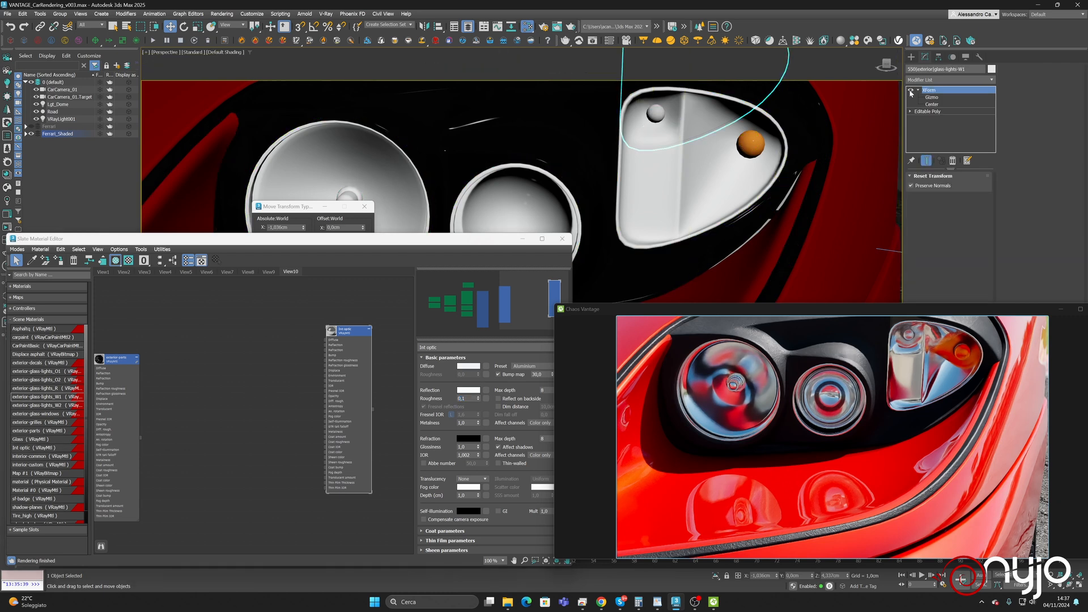
click(910, 90)
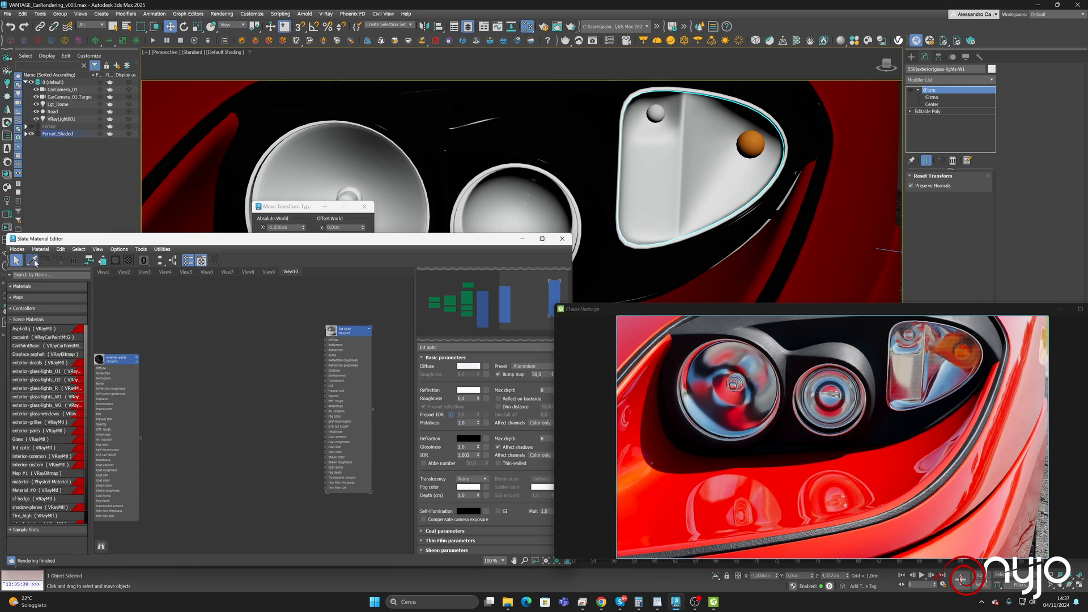
Sample the glass cover's exterior-glass-lights_W1 material into the Slate Material Editor, separate its overlapping nodes, and set its bump map amount to 250
click(32, 260)
click(681, 148)
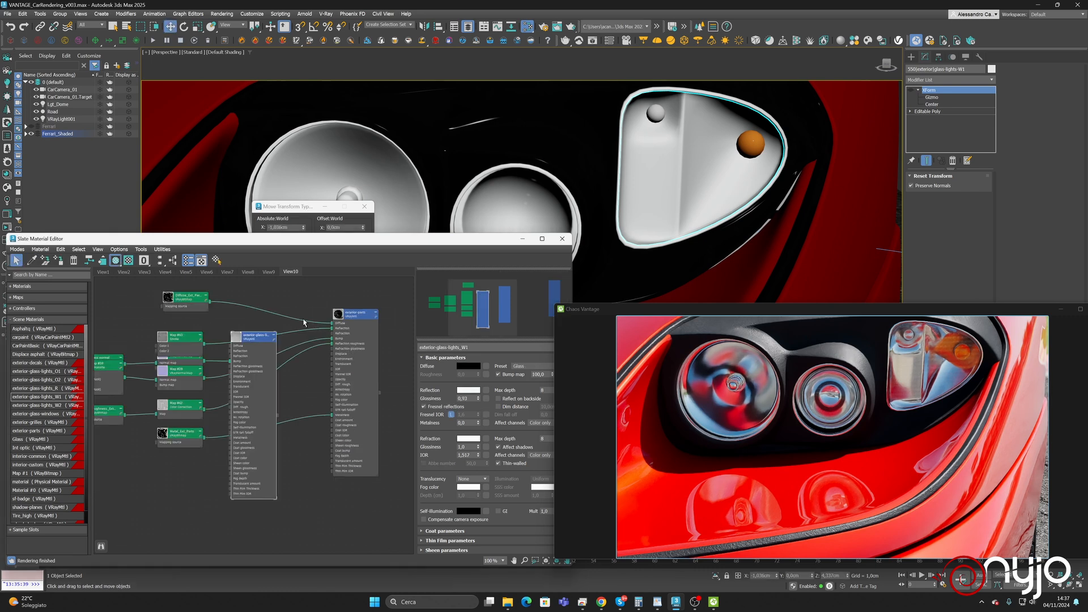
drag(251, 347, 291, 443)
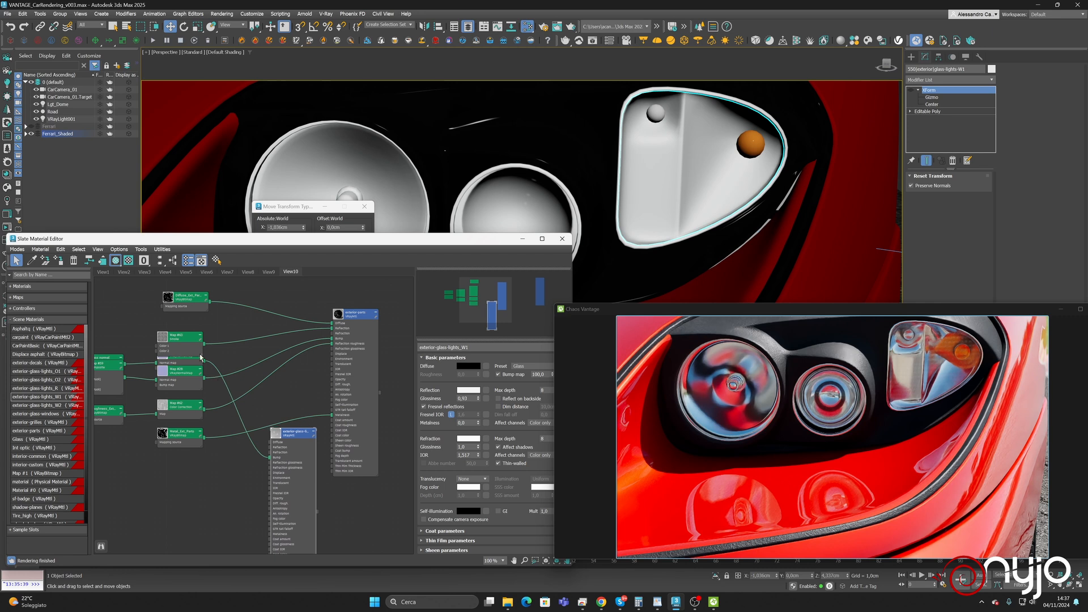
drag(202, 370, 224, 475)
click(304, 440)
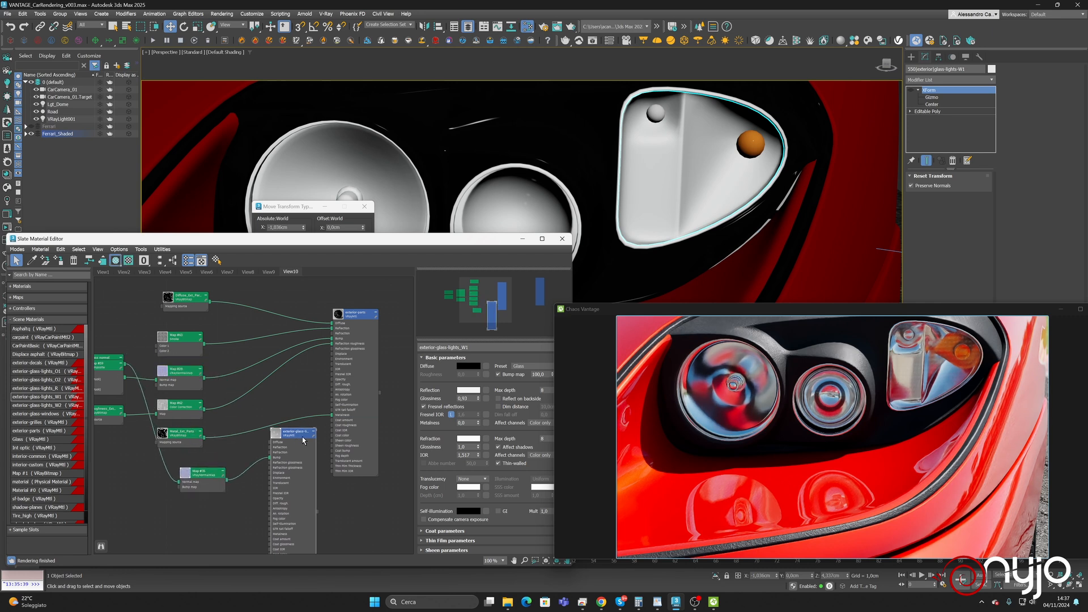
click(538, 375)
key(Return)
Select the exterior parts mesh around the opposite headlight and enter Element sub-object level
middle_drag(449, 140, 709, 141)
middle_drag(479, 162, 677, 167)
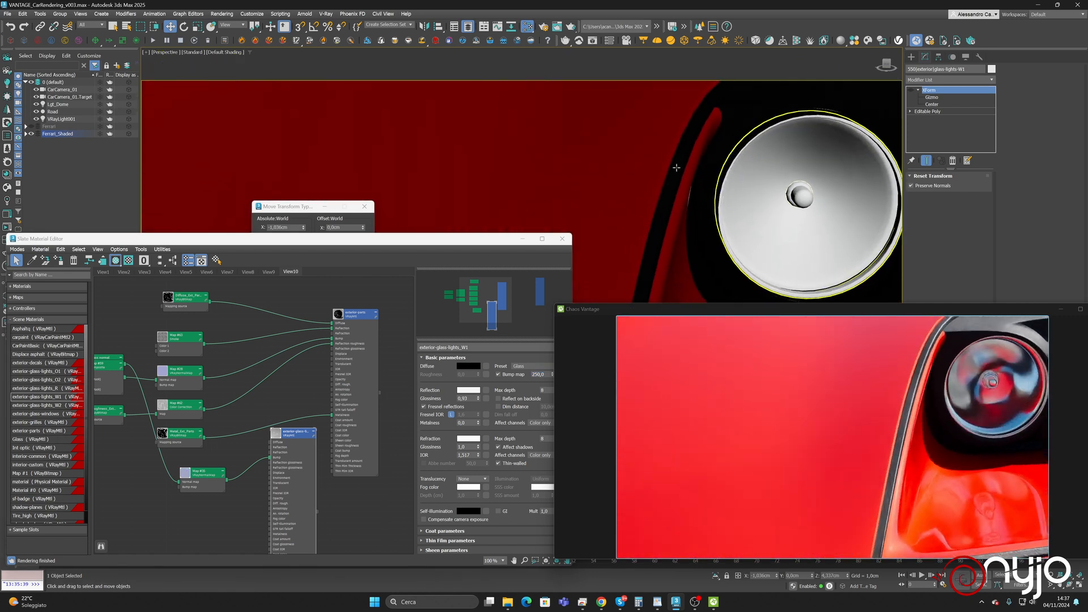
scroll(662, 166, down, 5)
scroll(662, 166, down, 3)
scroll(458, 142, up, 6)
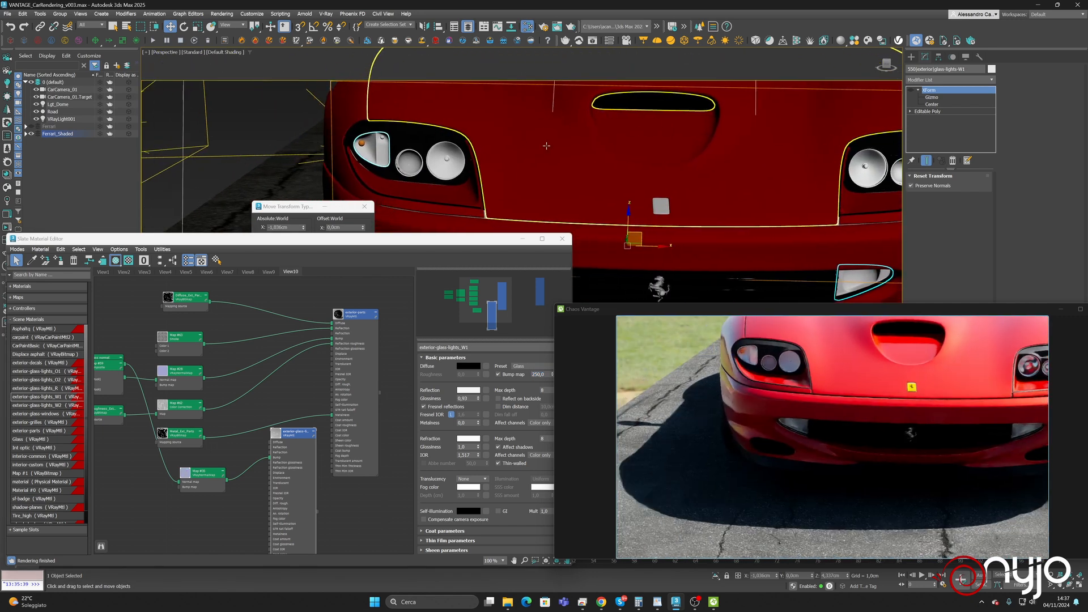
click(457, 145)
scroll(637, 175, up, 3)
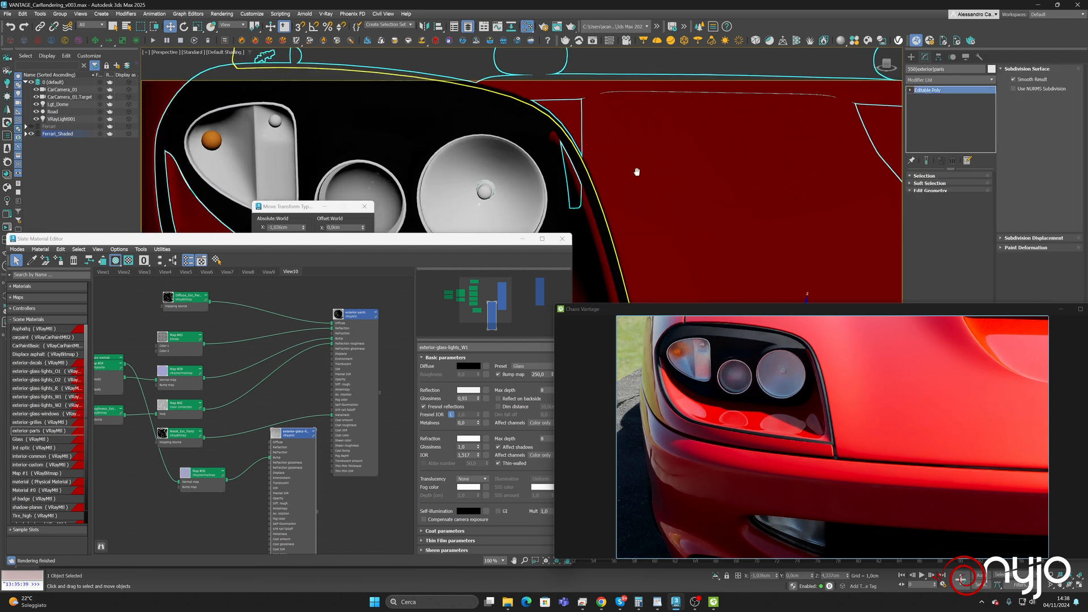
middle_drag(636, 175, 818, 176)
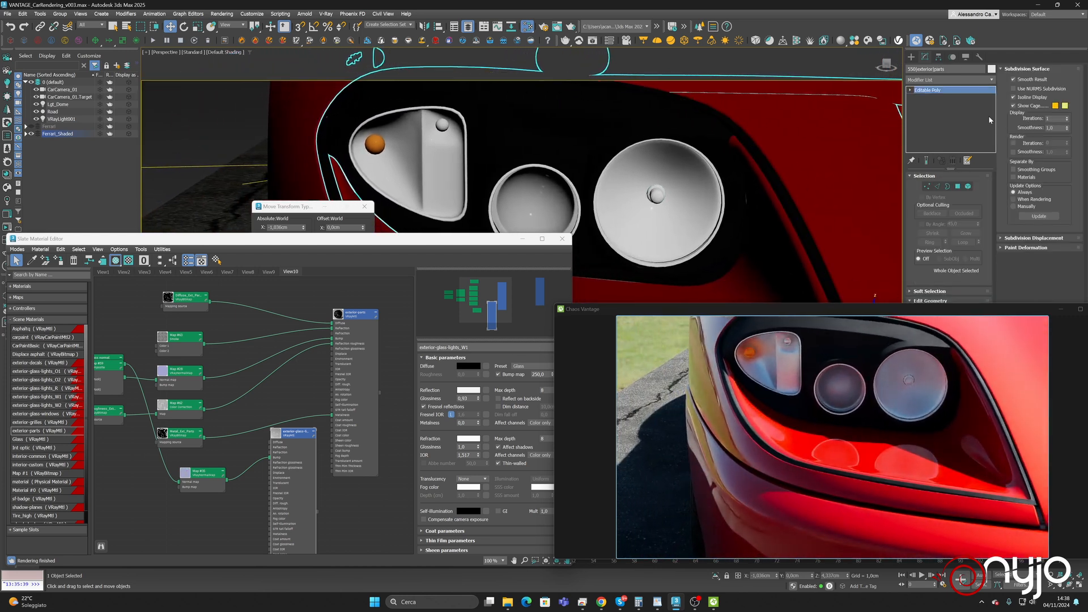
click(967, 187)
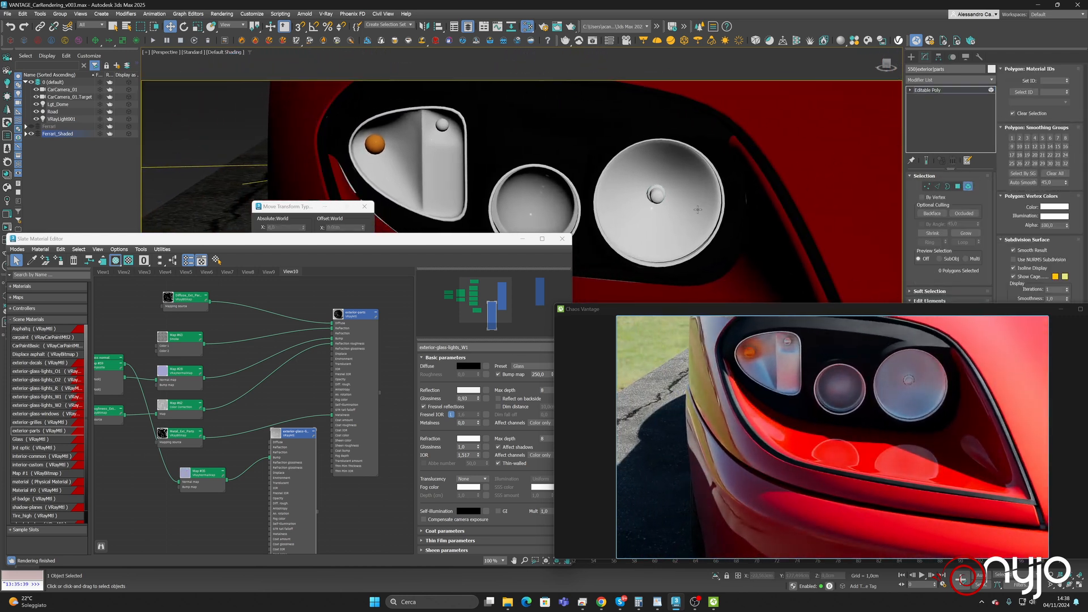
Detach the reflector elements of the two round lamps and the triangular lamp as a separate object named Optic_DX
click(699, 186)
ctrl+click(701, 176)
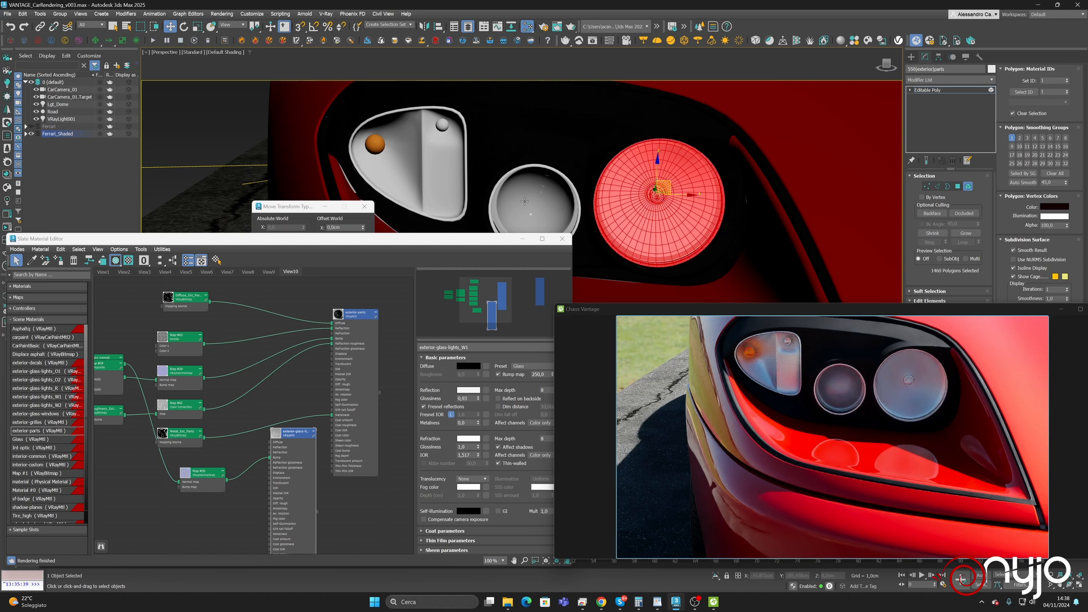
ctrl+click(567, 200)
ctrl+click(580, 197)
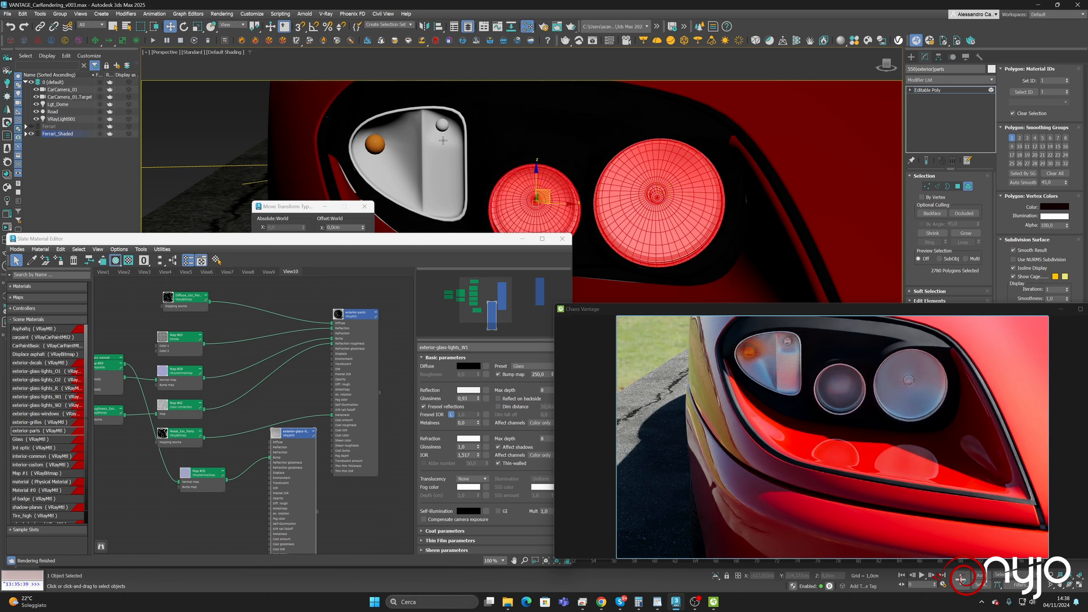
ctrl+click(433, 162)
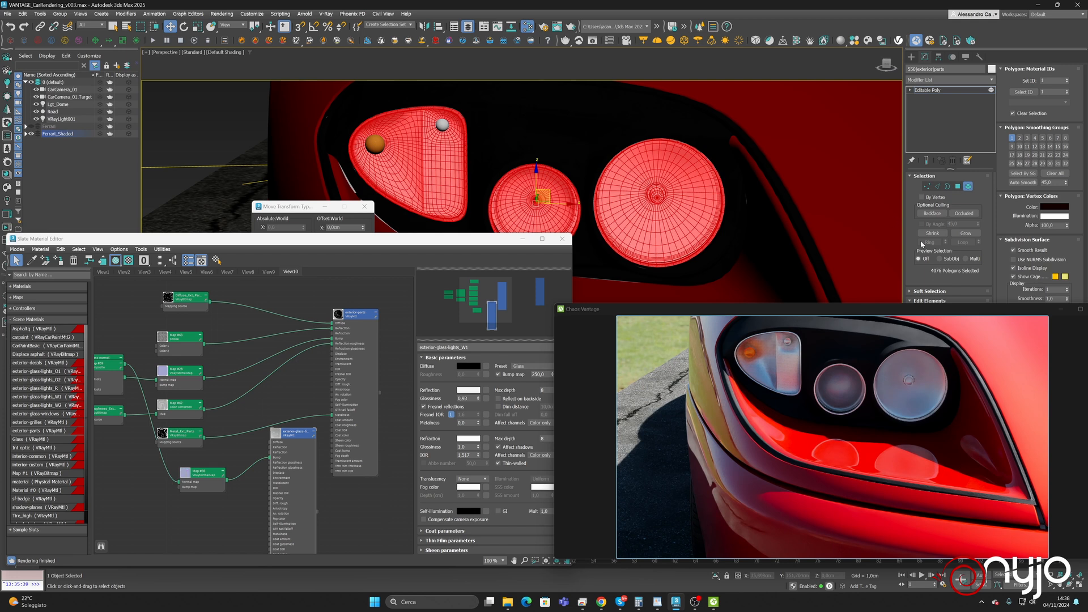
drag(976, 274, 976, 270)
drag(969, 310, 979, 433)
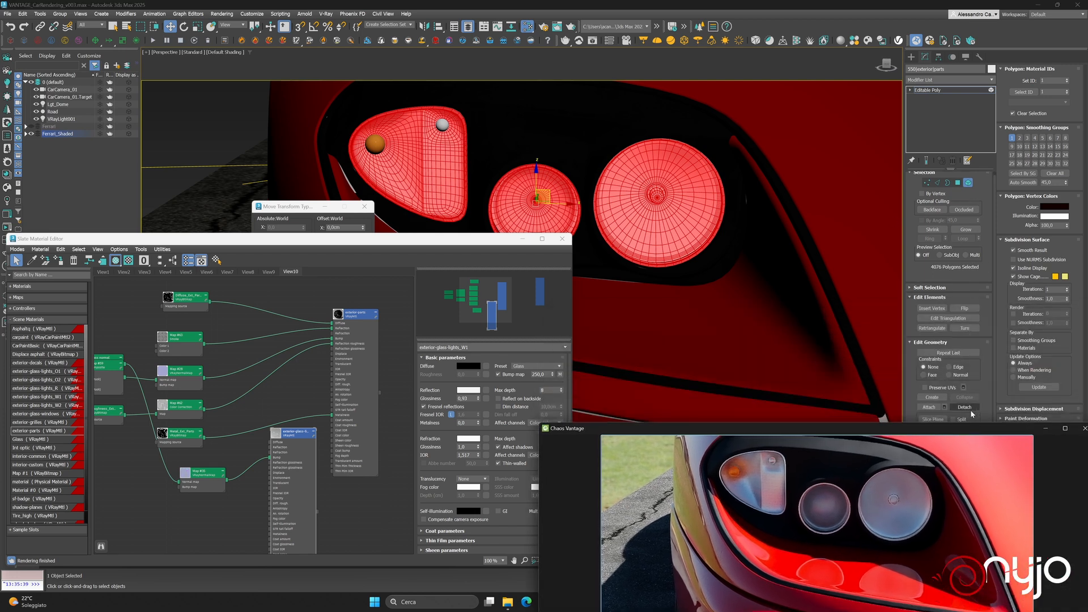
click(965, 407)
text(Optic_DX)
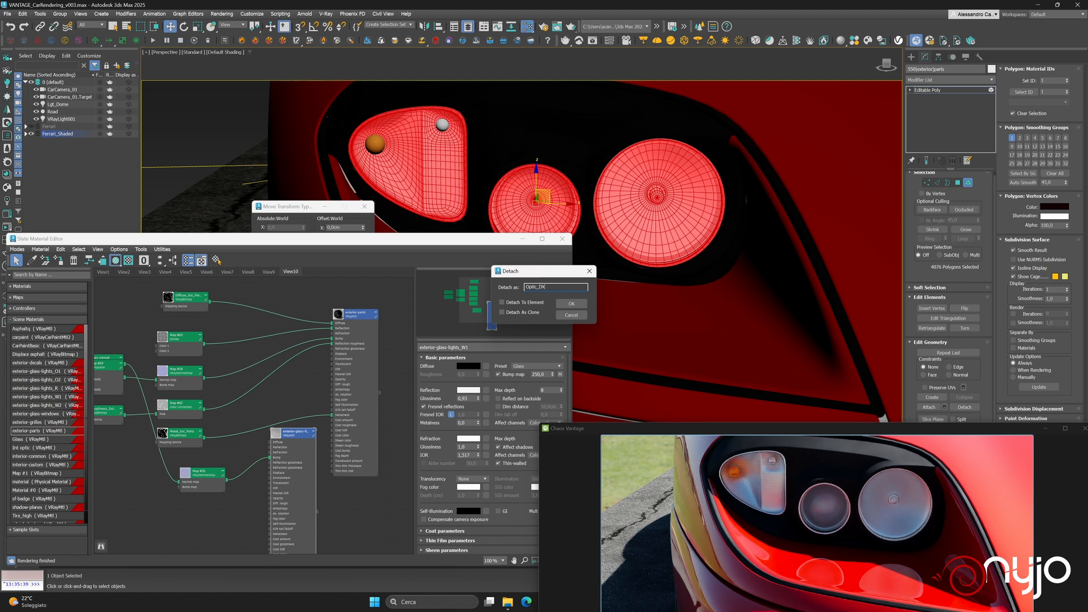
key(Return)
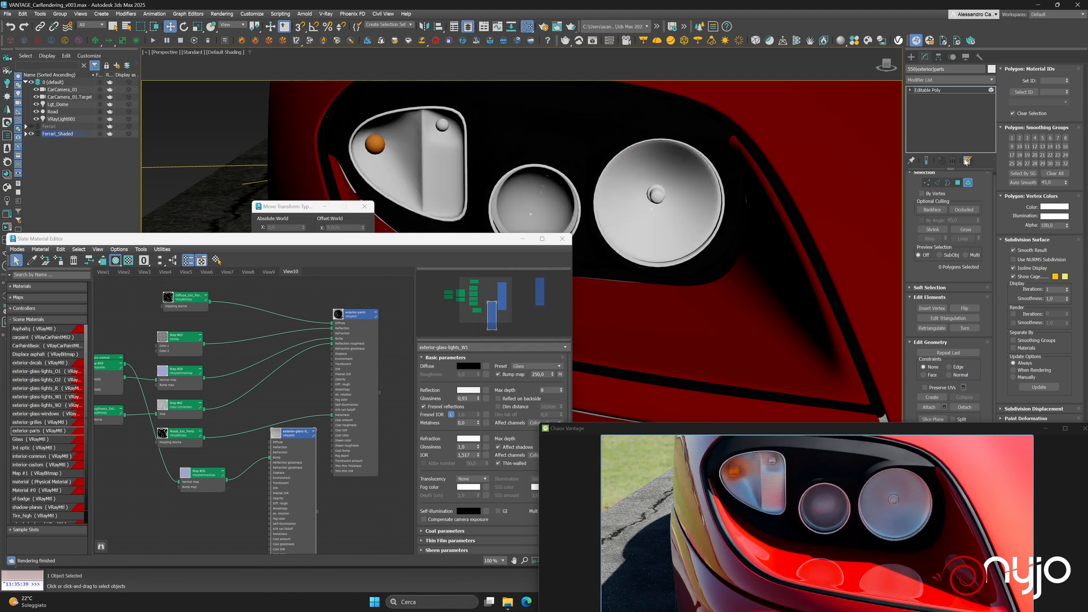
click(968, 183)
Assign the Int optic material to the Optic_DX object and close the Slate Material Editor
click(670, 246)
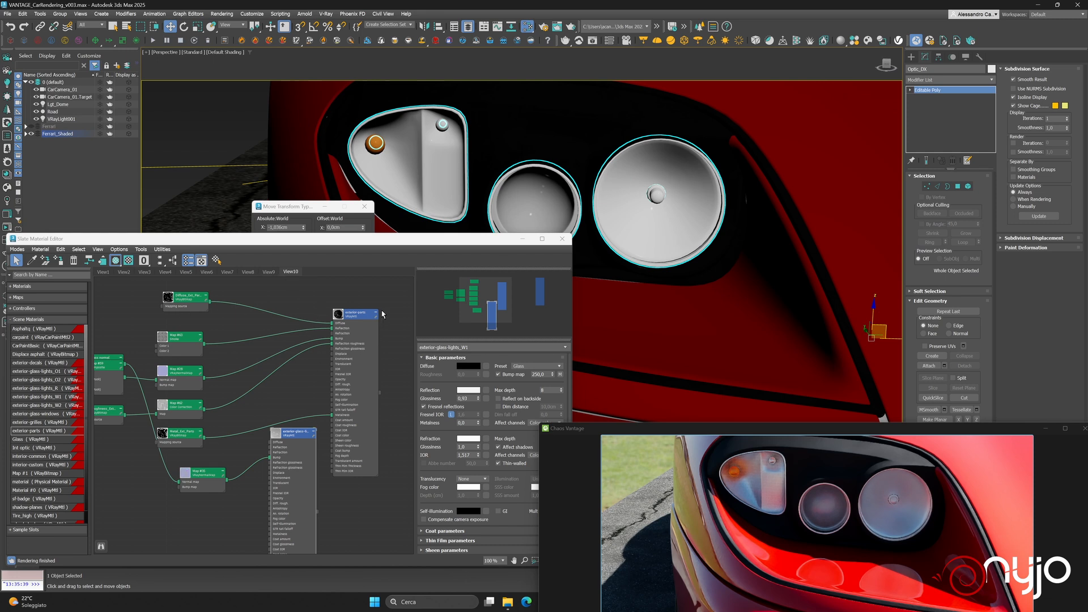
middle_drag(383, 314, 186, 355)
right_click(384, 328)
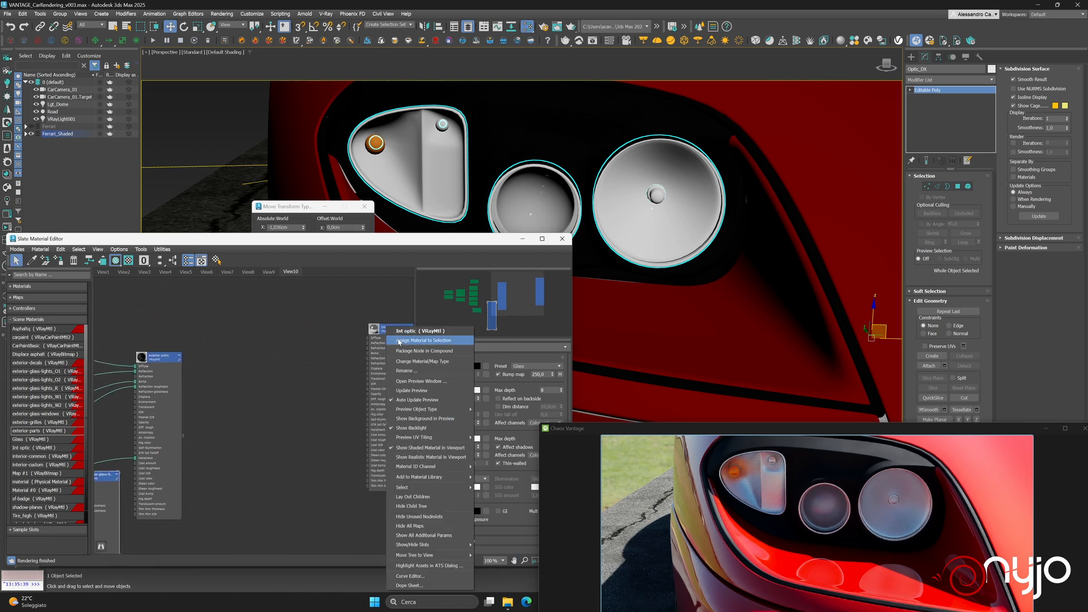
click(399, 341)
click(563, 238)
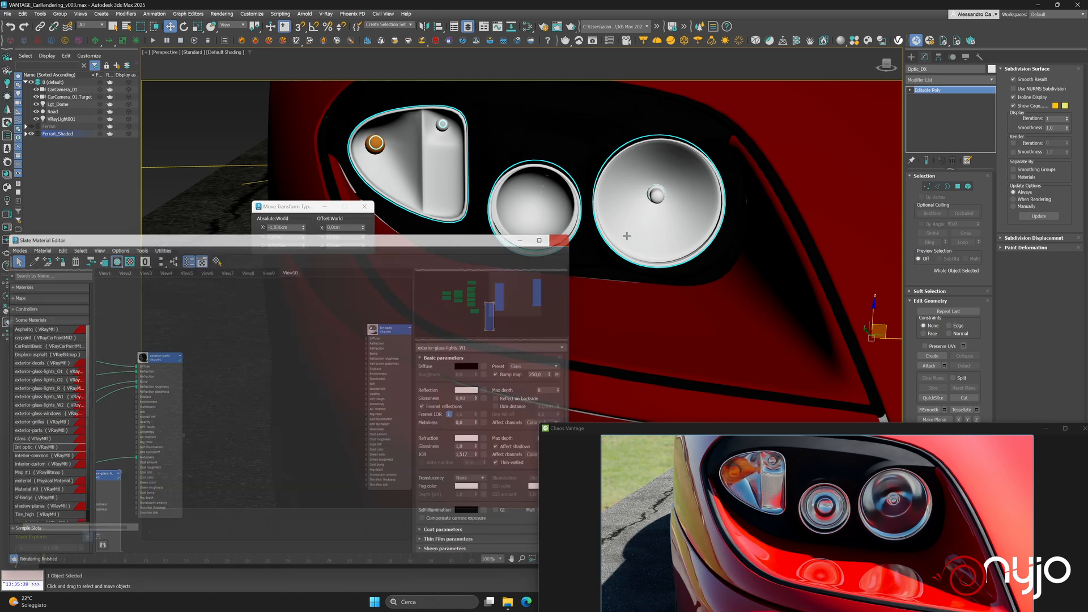
Examine the first headlight and the surrounding bodywork from several distances in the viewport and the Chaos Vantage render
middle_drag(765, 243, 421, 242)
middle_drag(595, 255, 340, 360)
click(769, 151)
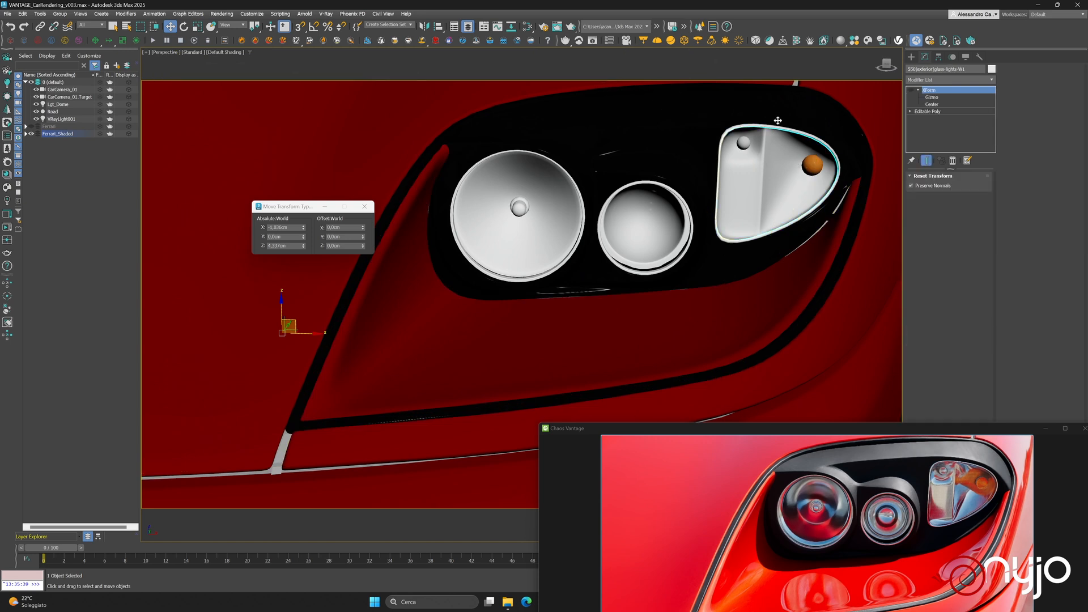
middle_drag(781, 181, 673, 265)
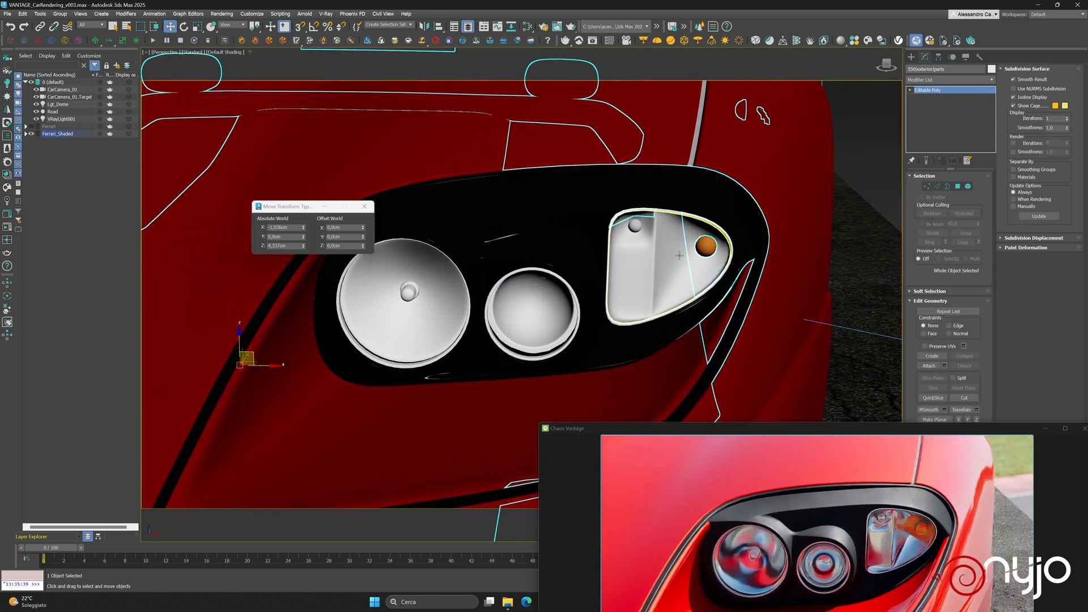
scroll(669, 214, down, 3)
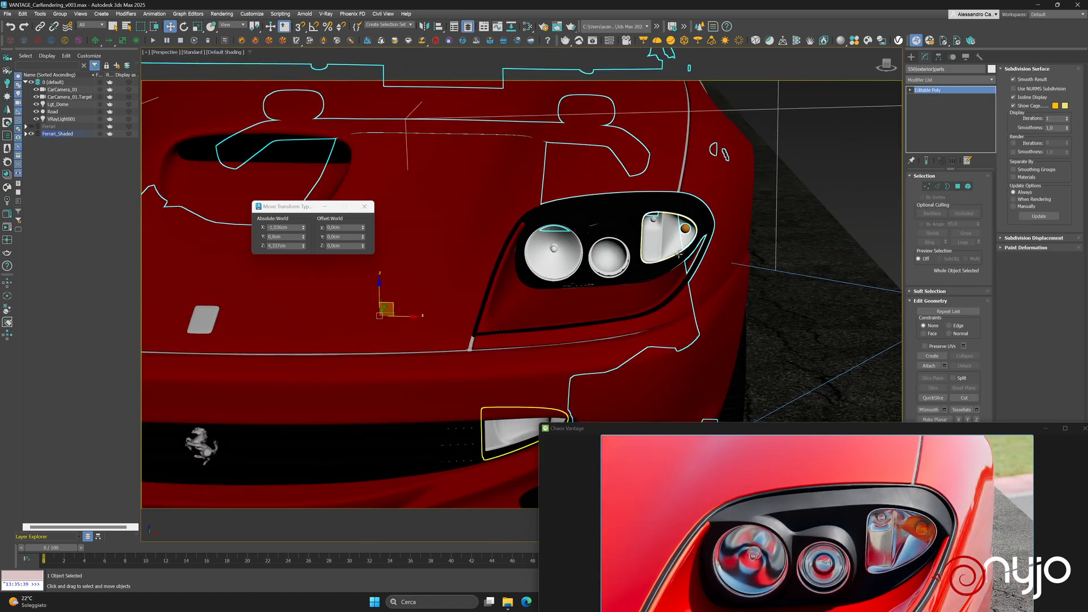
right_click(677, 255)
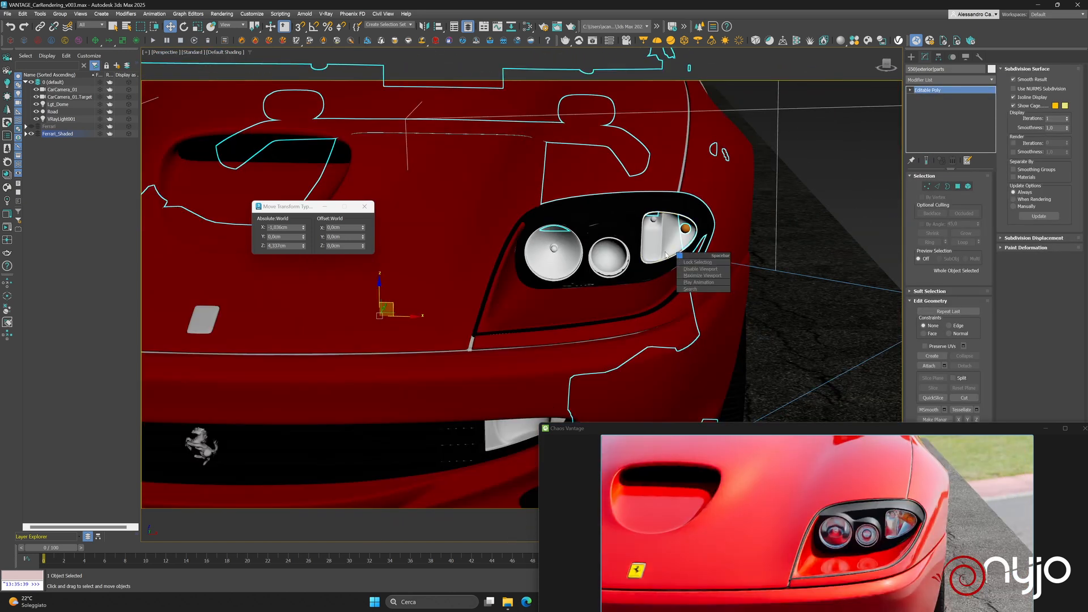
click(662, 4)
middle_drag(630, 243, 492, 264)
key(space)
click(495, 269)
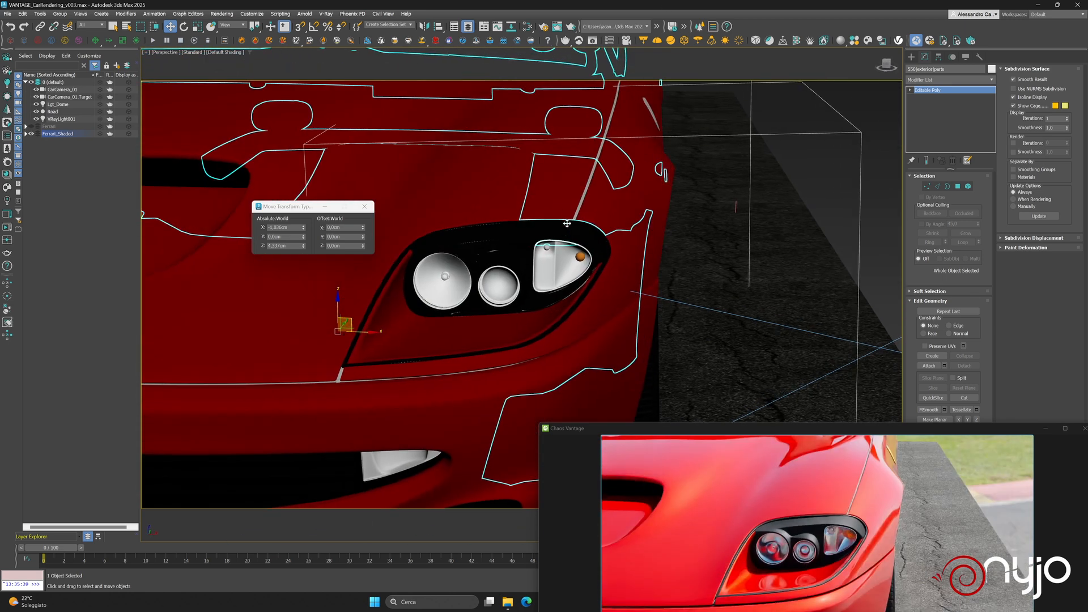
Select the glass cover of the triangular lamp and toggle its XForm modifier repeatedly to compare the results, leaving it disabled
click(546, 260)
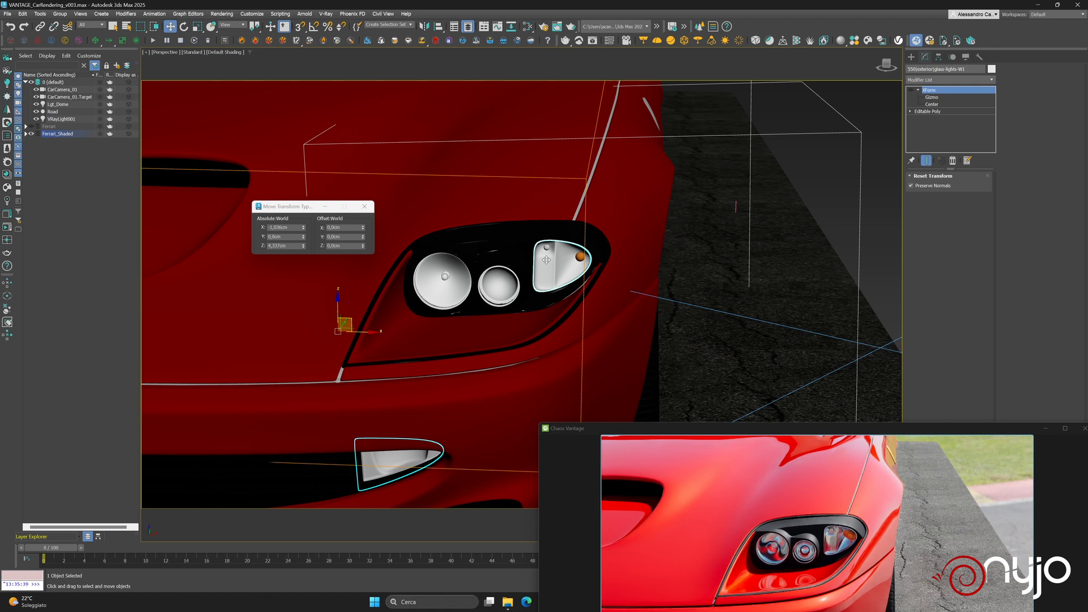
click(909, 90)
click(909, 90)
click(909, 90)
click(909, 90)
click(909, 90)
click(909, 90)
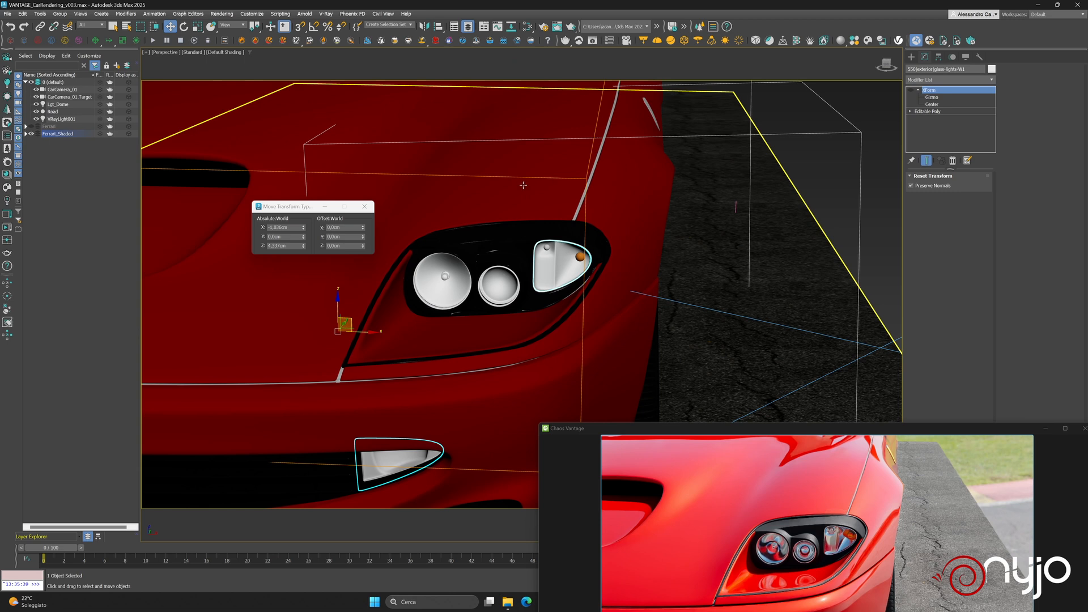
Select the car's window glass object and disable its XForm modifier
scroll(527, 220, down, 5)
scroll(459, 111, down, 5)
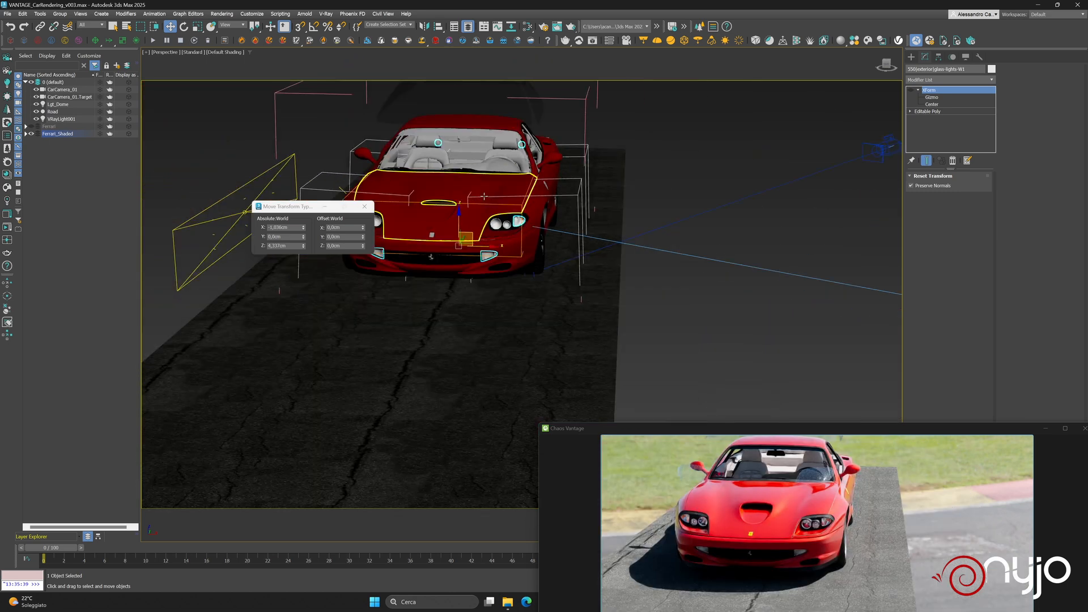
click(459, 121)
click(909, 91)
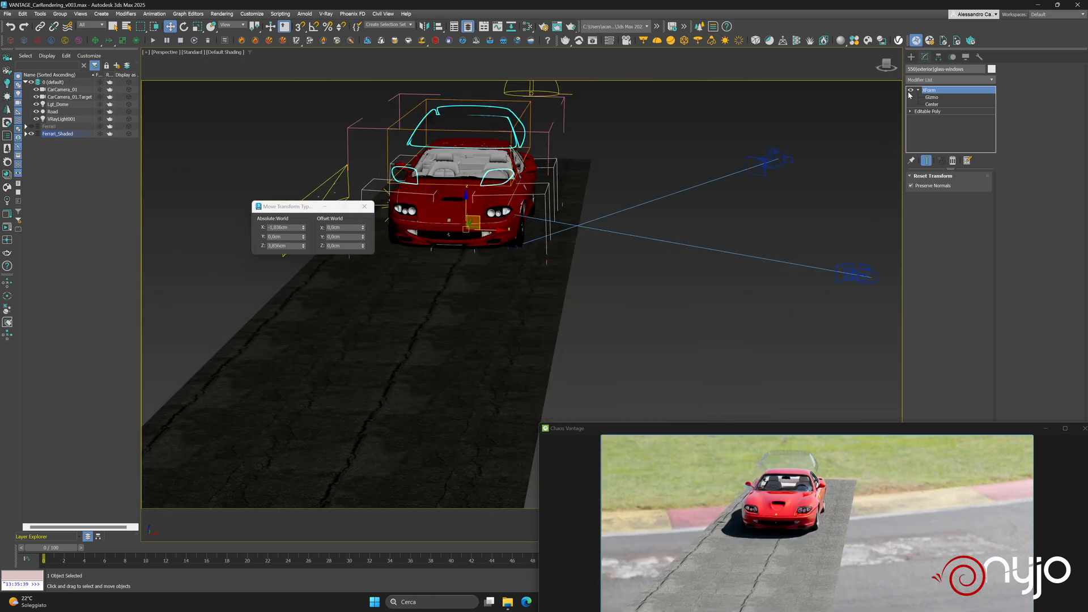
Sample the exterior-glass-windows material from the headlight's outer glass into the Slate Material Editor, keeping the Chaos Vantage render in view
scroll(498, 225, up, 3)
scroll(499, 225, up, 7)
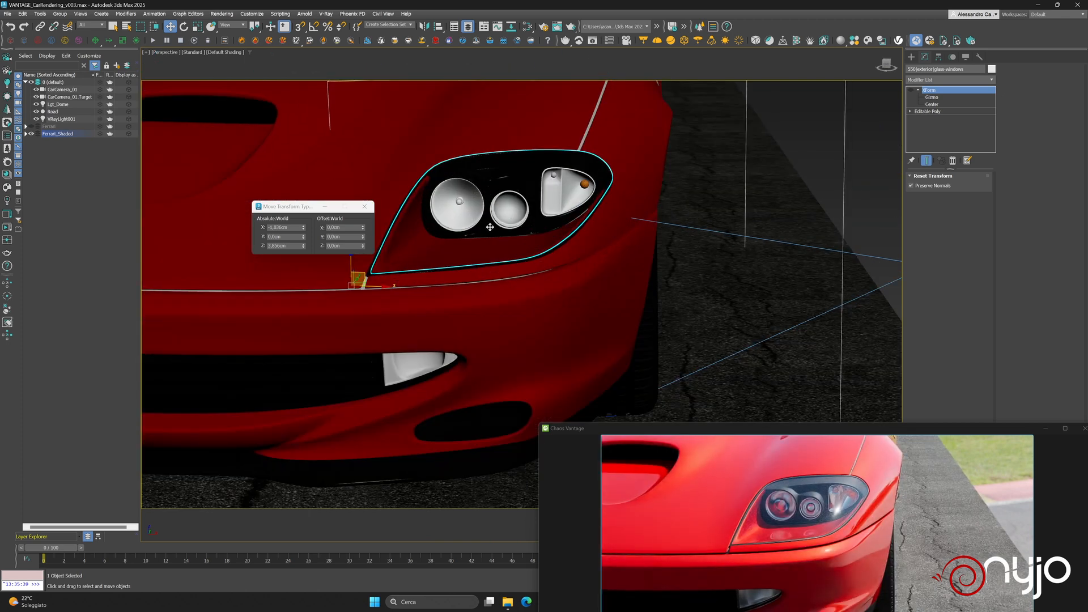
scroll(456, 200, up, 2)
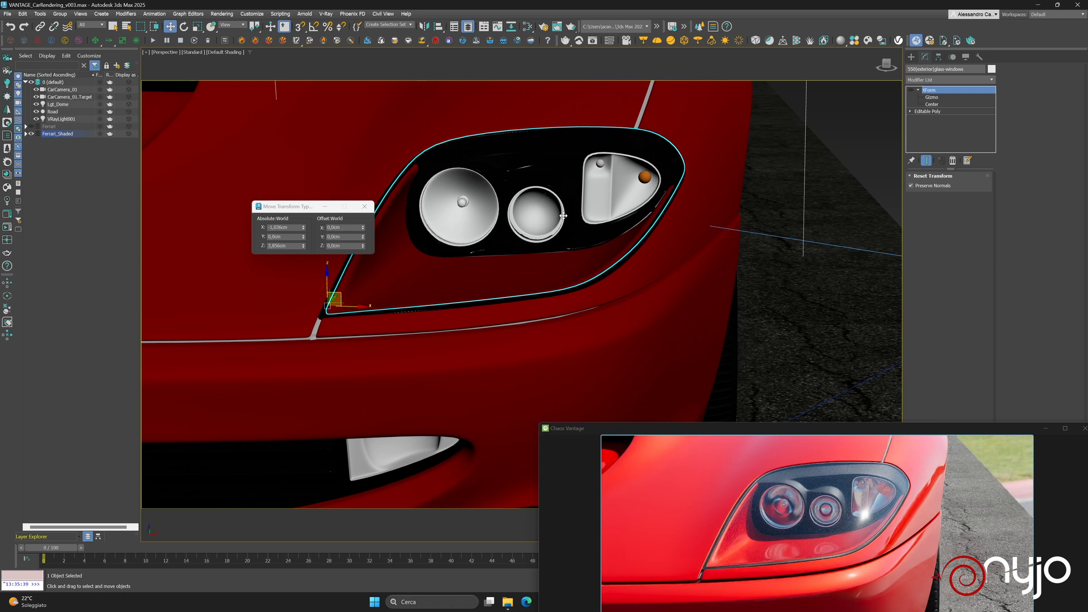
click(527, 27)
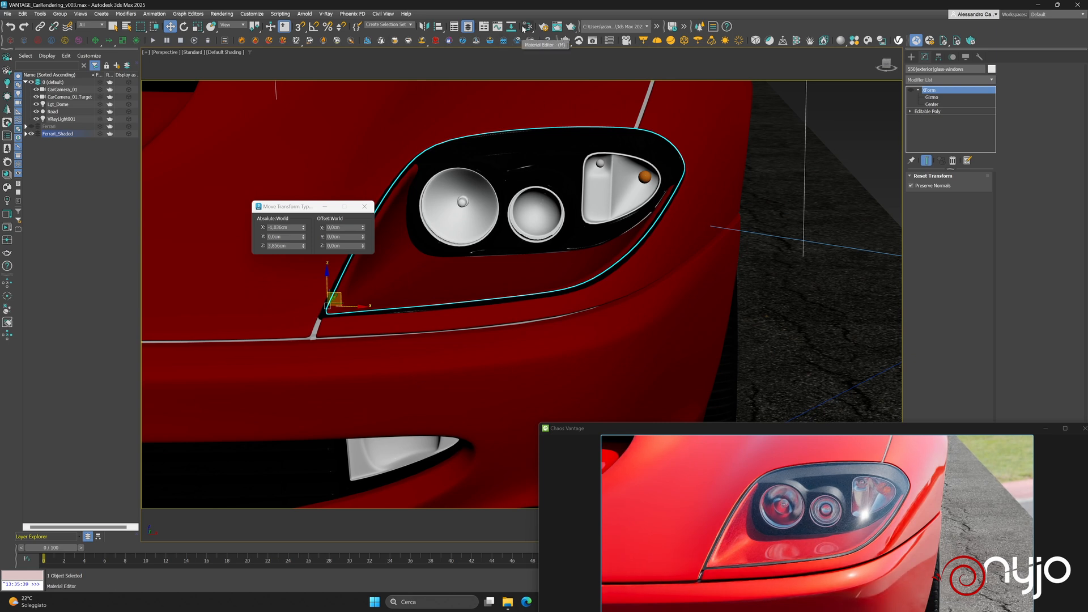
right_click(249, 303)
click(199, 284)
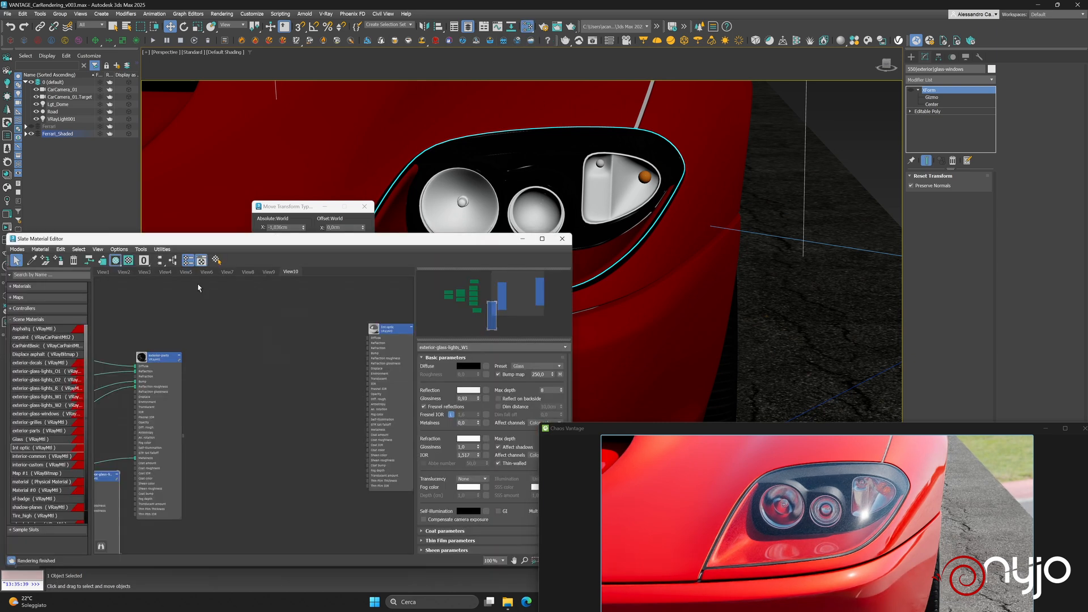
click(32, 260)
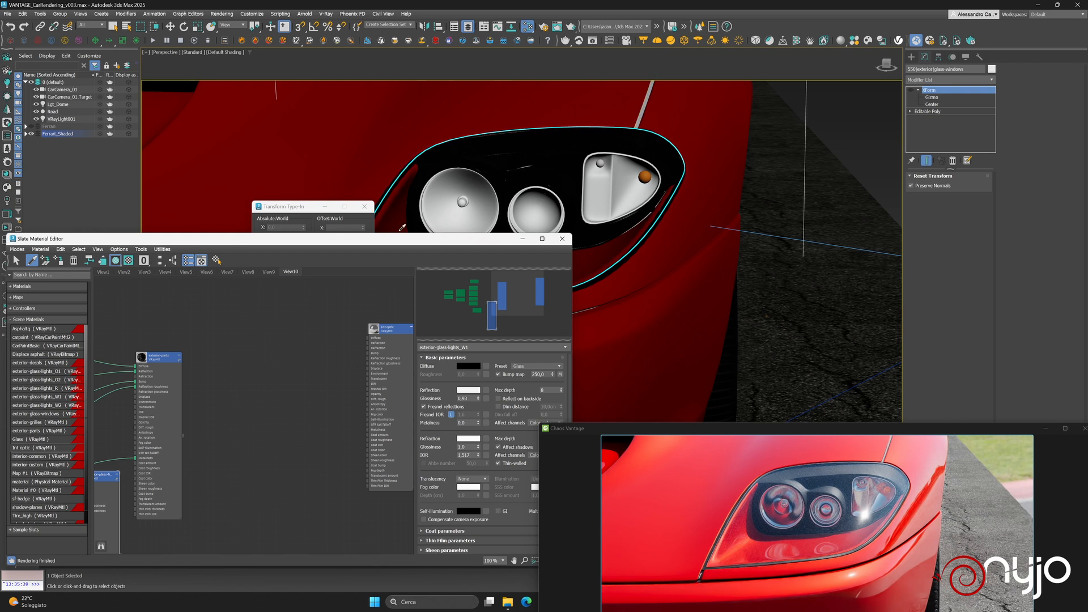
click(398, 216)
drag(249, 334, 297, 345)
drag(782, 431, 779, 334)
click(292, 344)
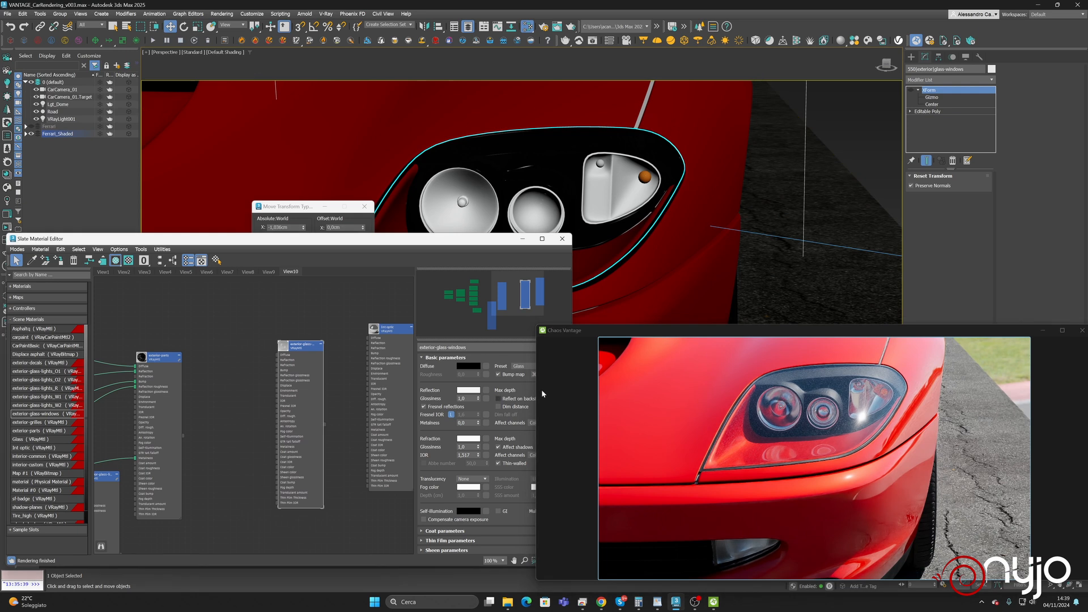
Set the refraction colour of the exterior-glass-windows material to a value of 240
drag(439, 243, 369, 234)
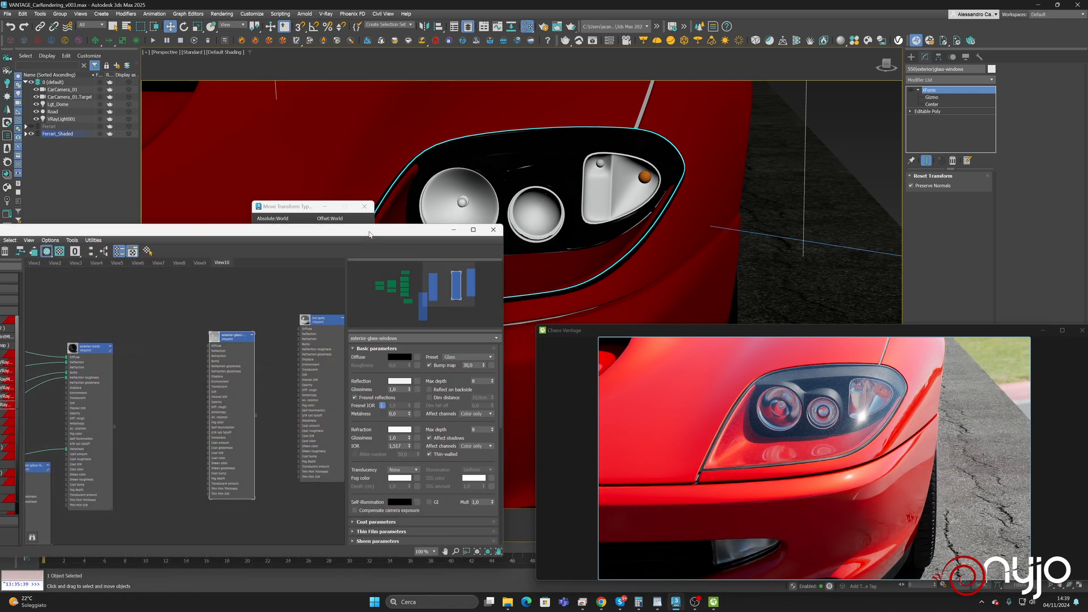
click(407, 429)
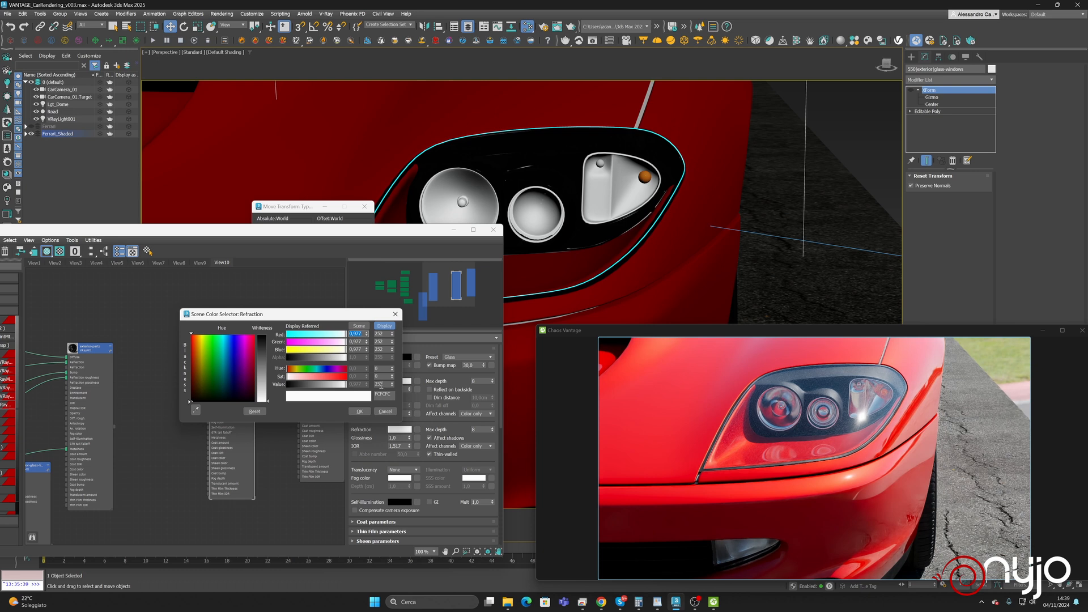
click(387, 384)
text(240)
key(Return)
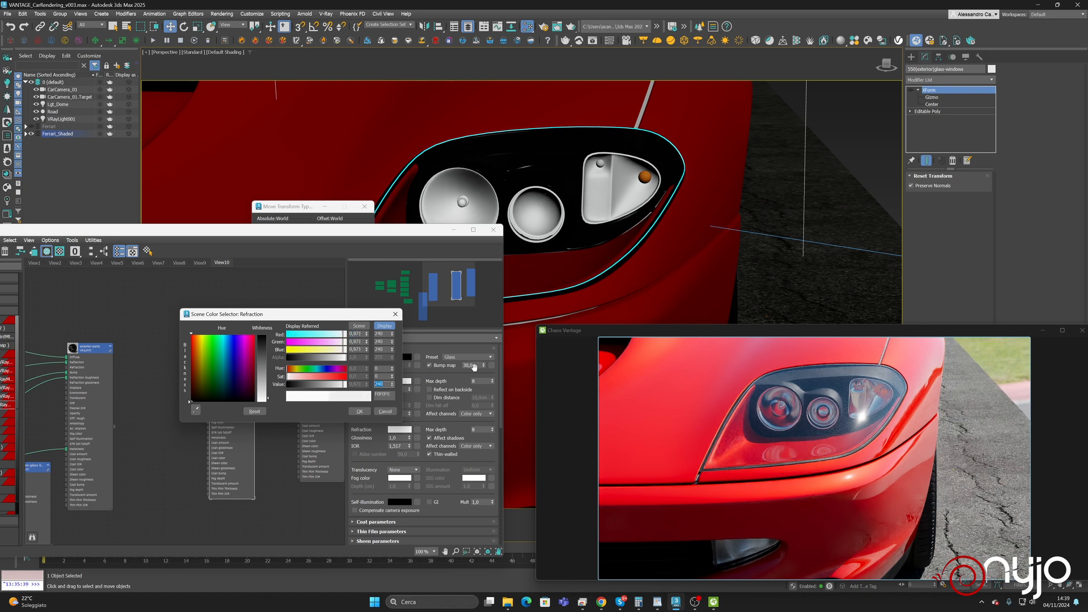
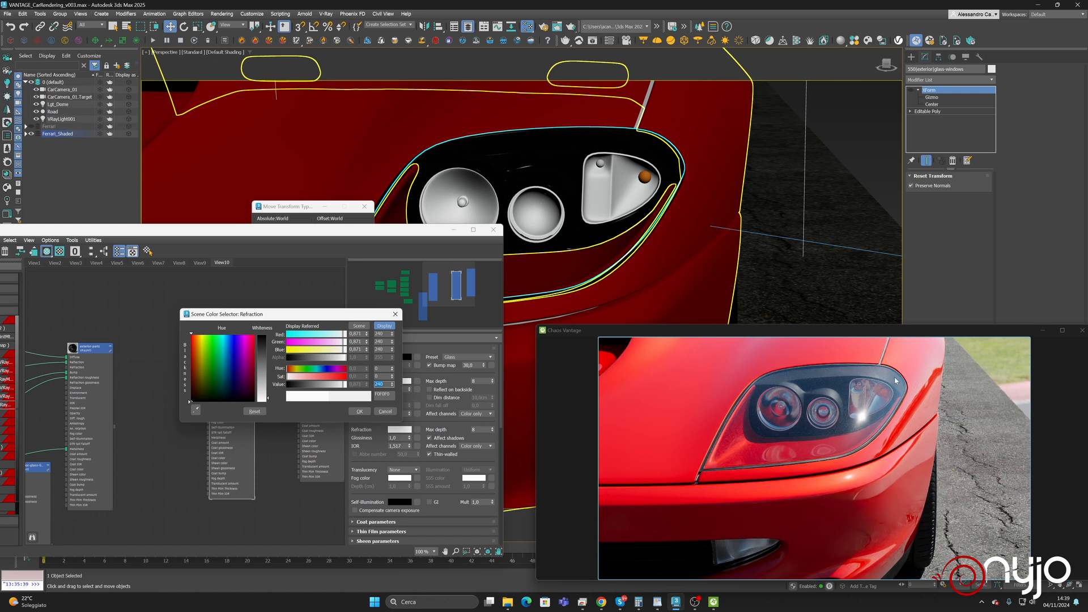
Confirm the refraction colour, set the exterior-glass-windows material's reflection glossiness to 0.95 and turn off its Thin-walled option
click(359, 412)
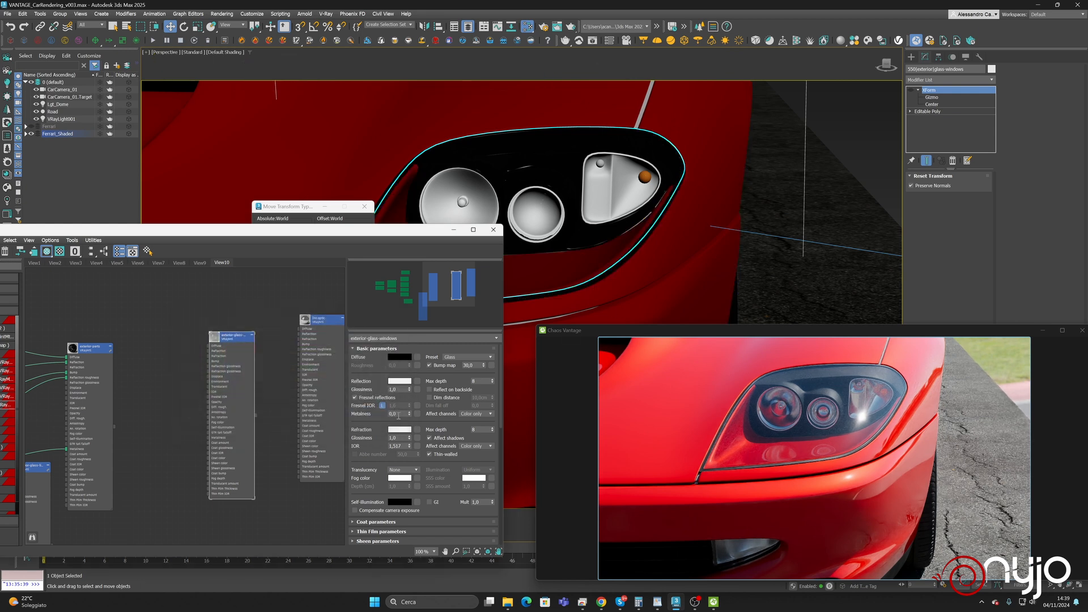
click(400, 389)
text(0,95)
key(Return)
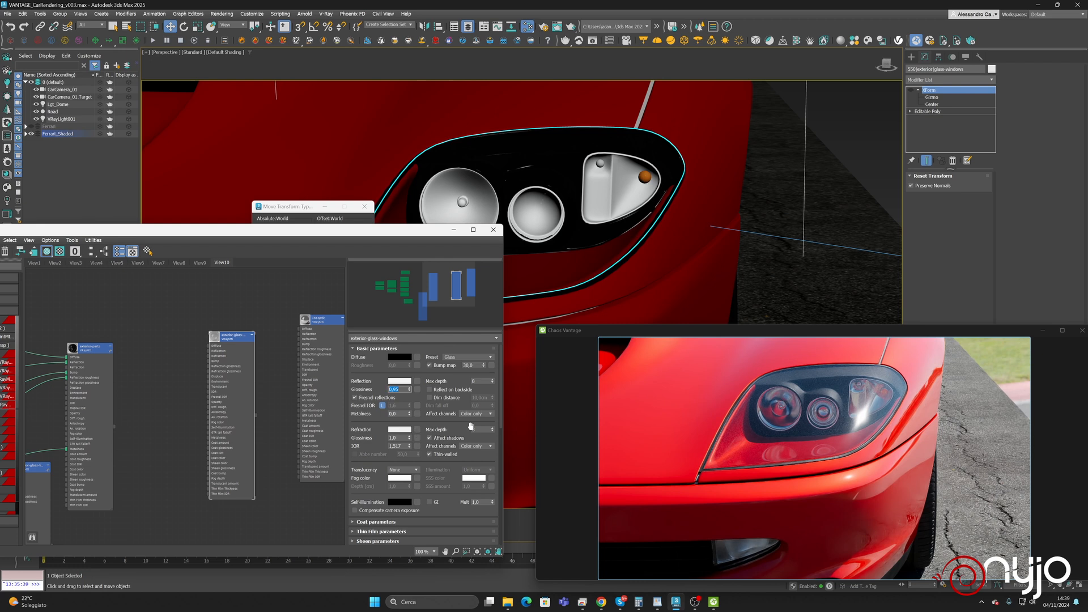
click(451, 455)
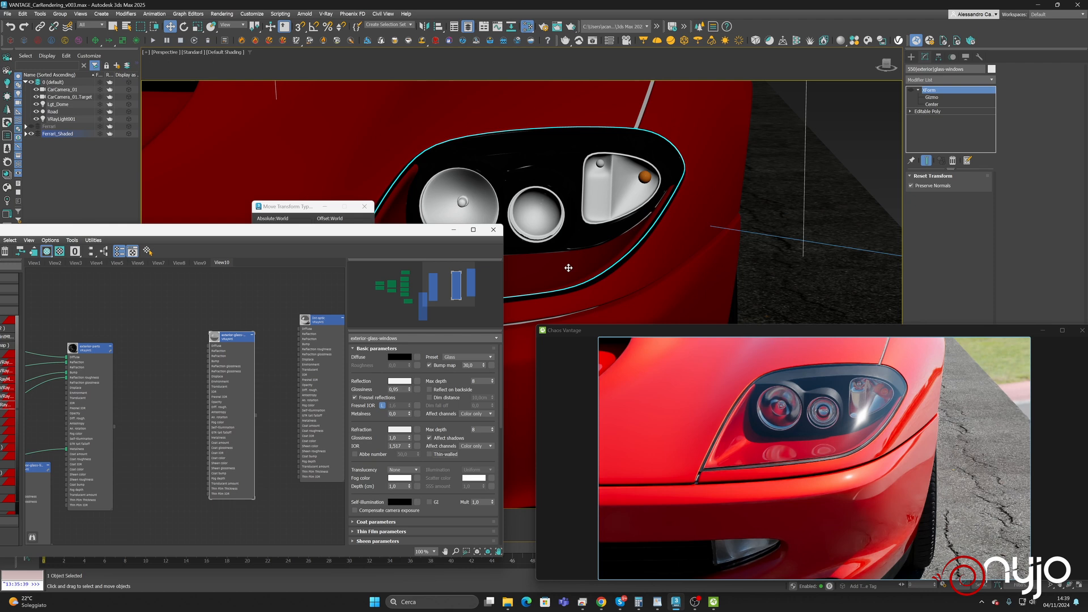
Add a Shell modifier to the window glass with an outer amount of 0 and an inner amount of 0.001 cm
click(993, 79)
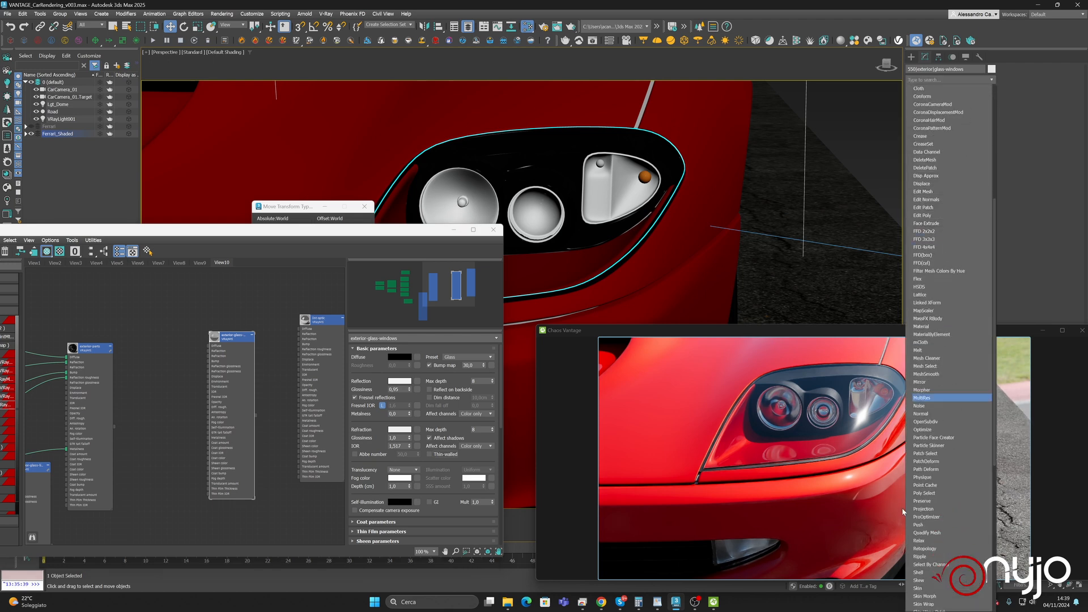
click(926, 573)
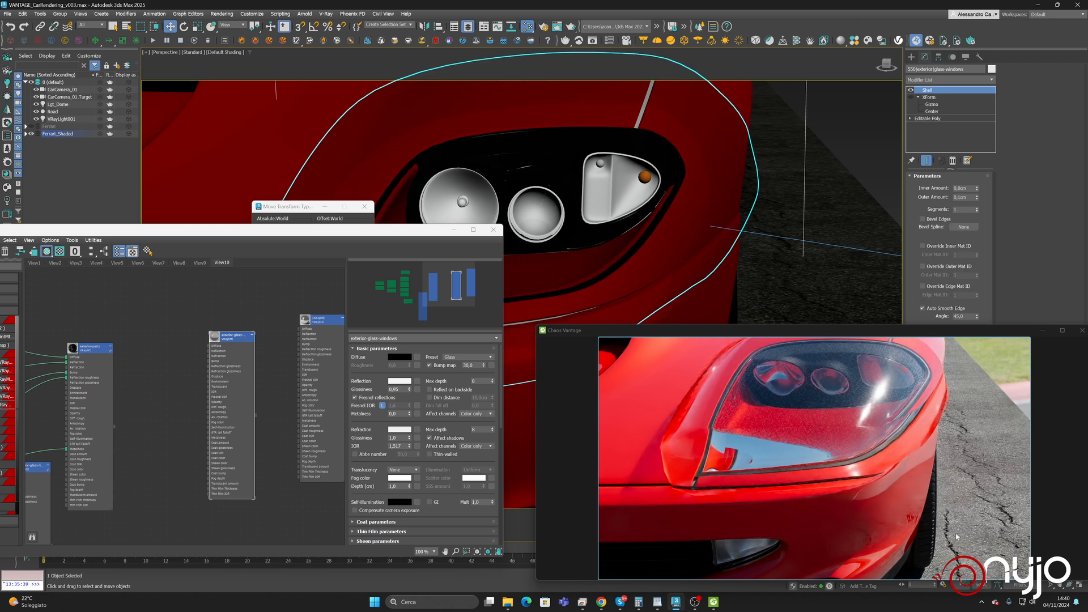
double_click(967, 197)
text(0)
key(Return)
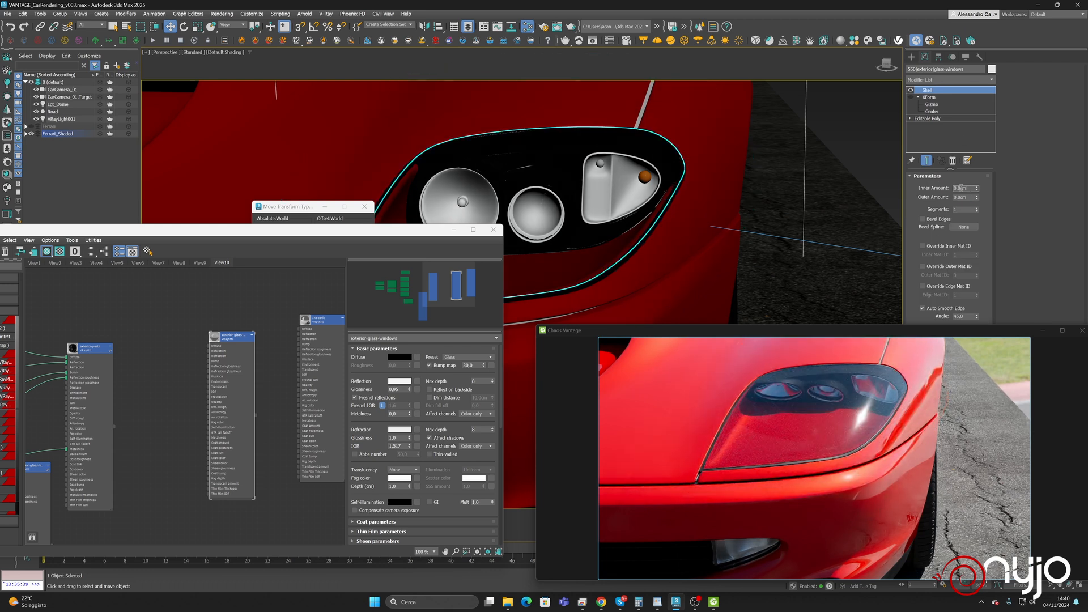
text(1)
key(Return)
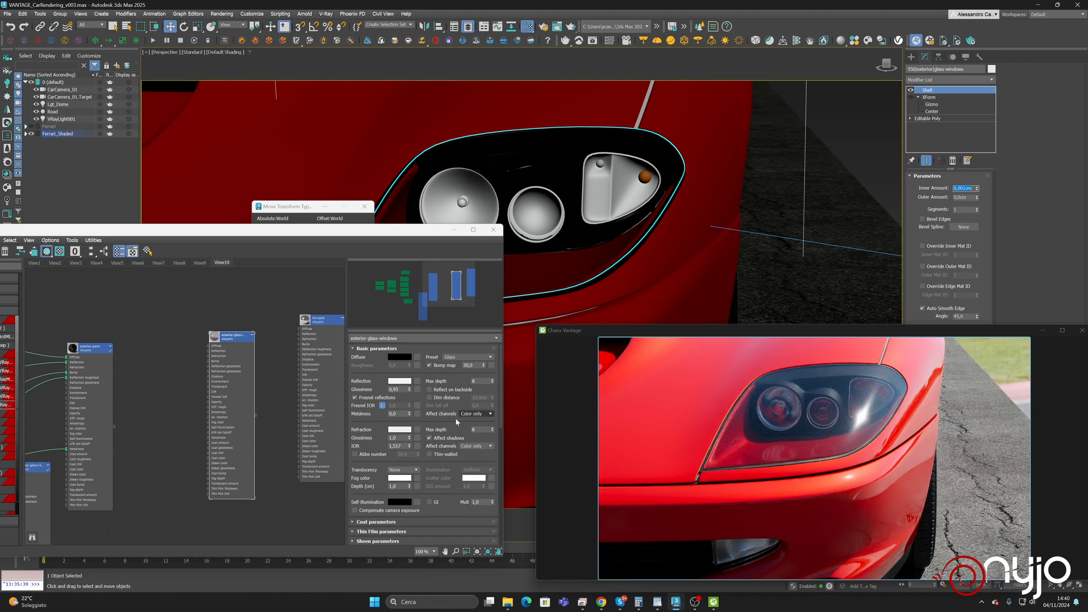
Enable the Abbe number on the exterior-glass-windows material and reduce the Shell modifier's inner amount
click(355, 455)
click(966, 189)
key(Return)
Increase the number of decimals used for spinner precision in the general preferences
click(251, 13)
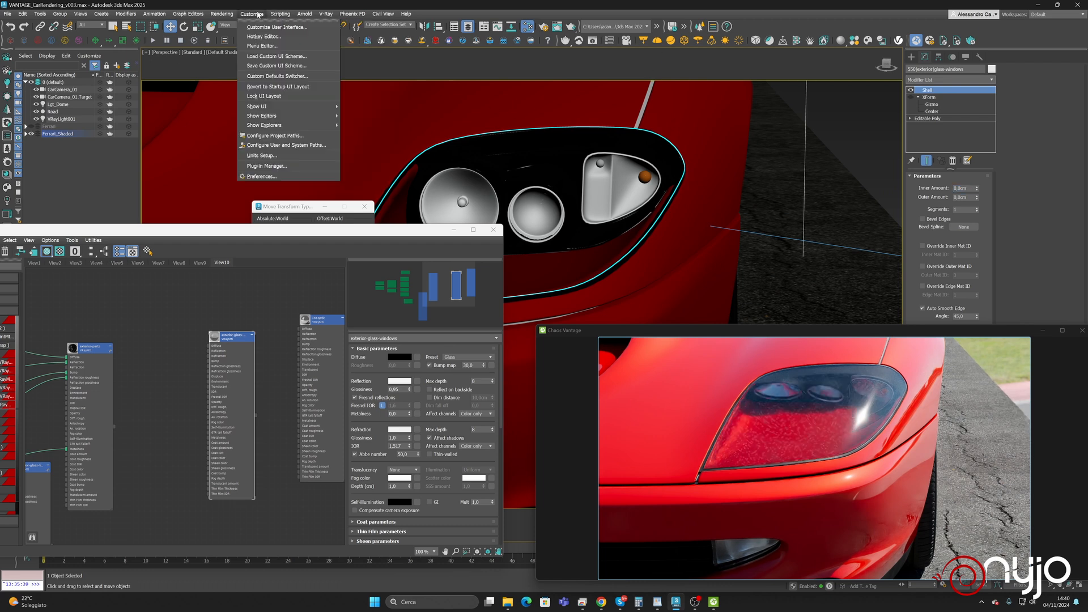
click(264, 176)
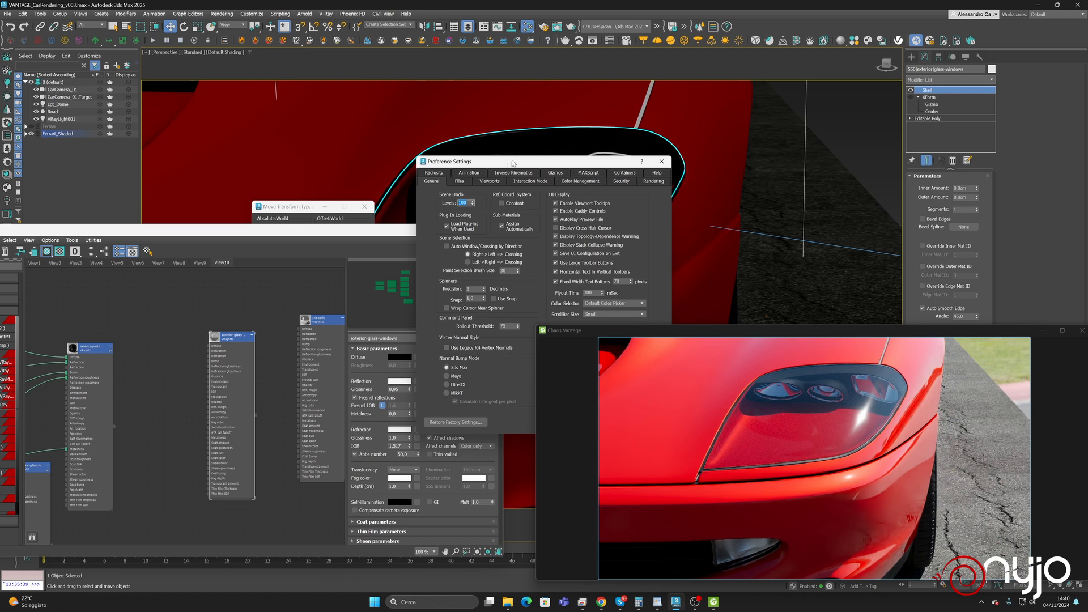
drag(505, 162, 394, 81)
double_click(362, 208)
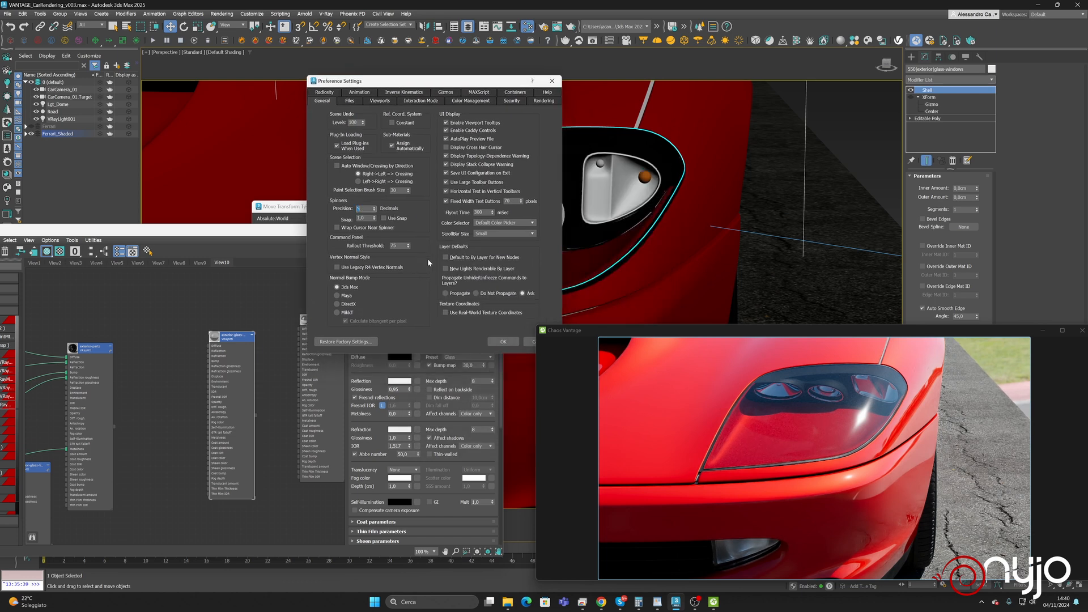
click(503, 342)
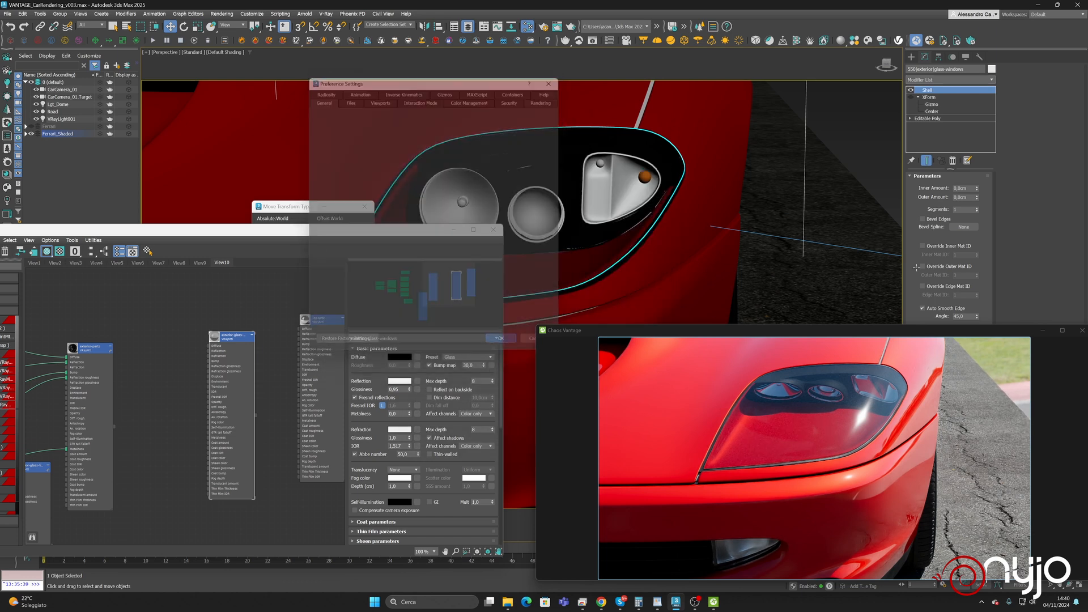
Set the Shell's inner amount to 0.0005 cm and toggle the modifier to compare the glass render, leaving it enabled
double_click(962, 197)
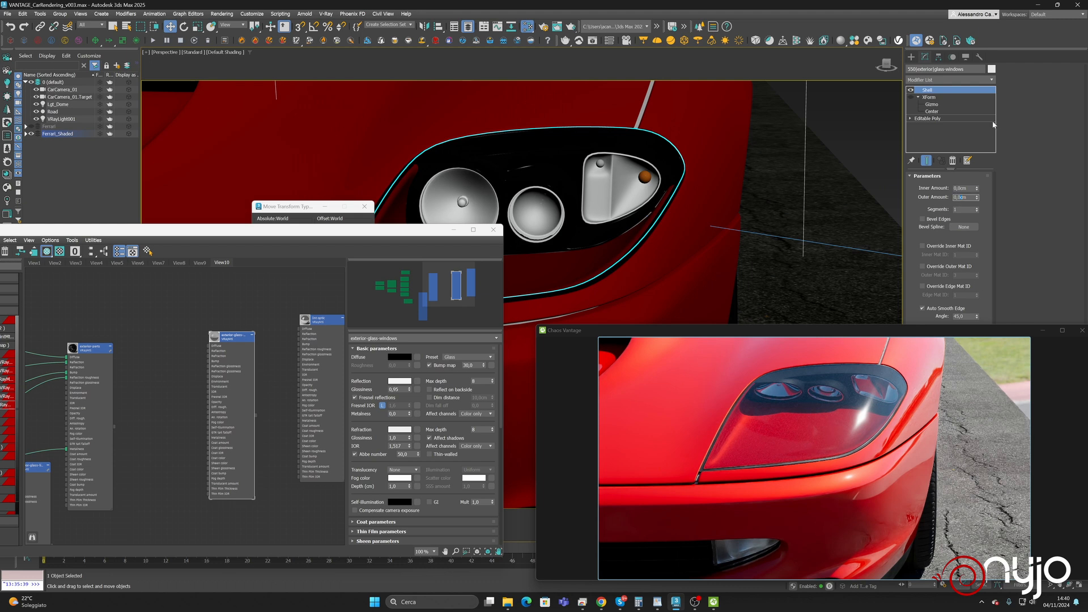
click(960, 187)
key(Return)
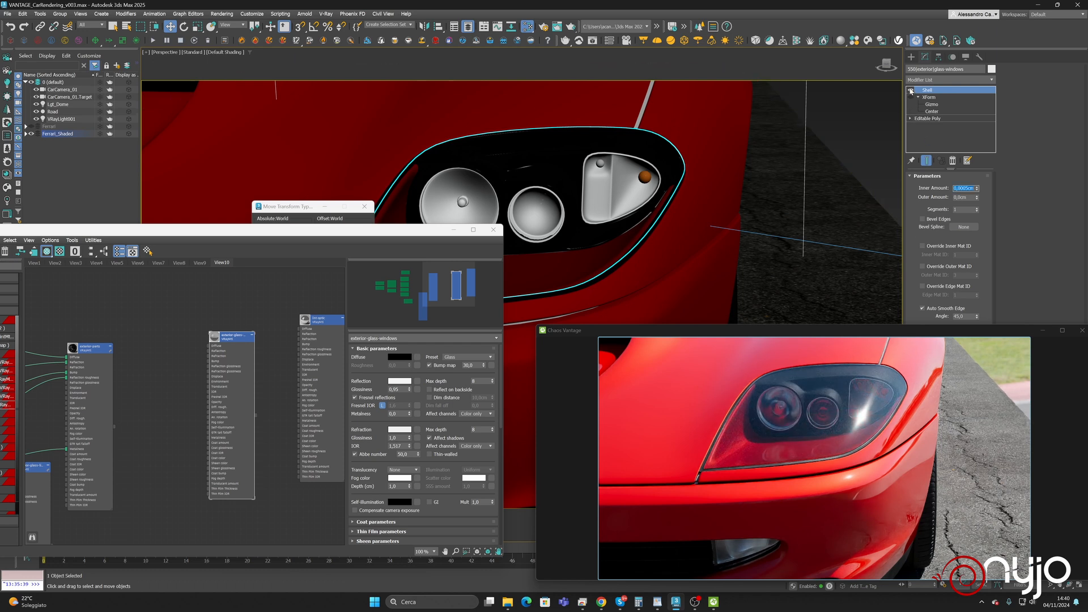
click(910, 90)
click(910, 90)
click(910, 91)
click(910, 91)
Set the refraction colour of the exterior-glass-windows material to a value of 250
click(398, 430)
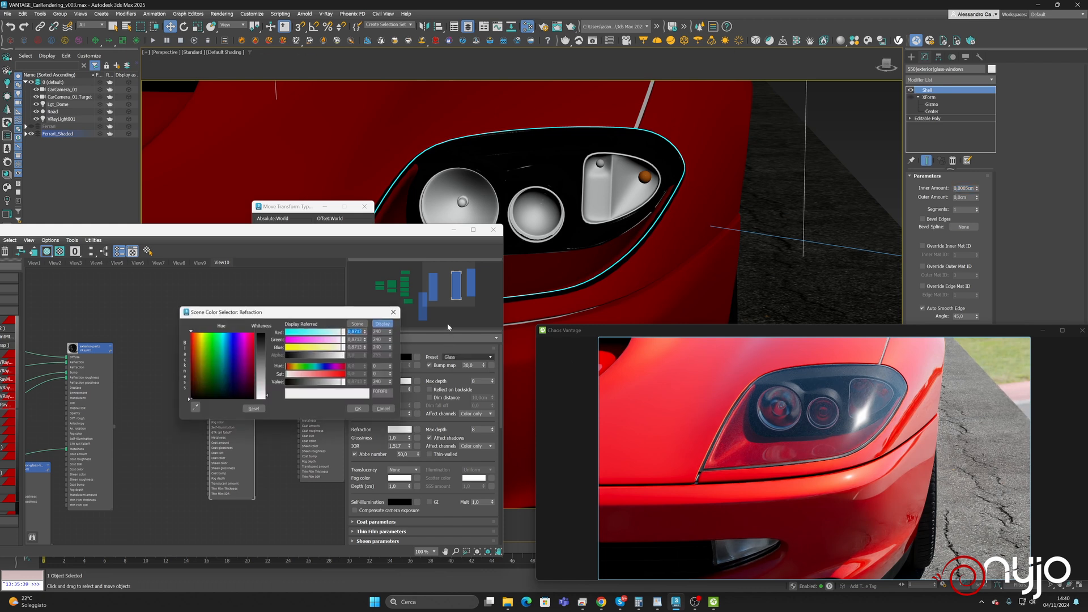
double_click(384, 383)
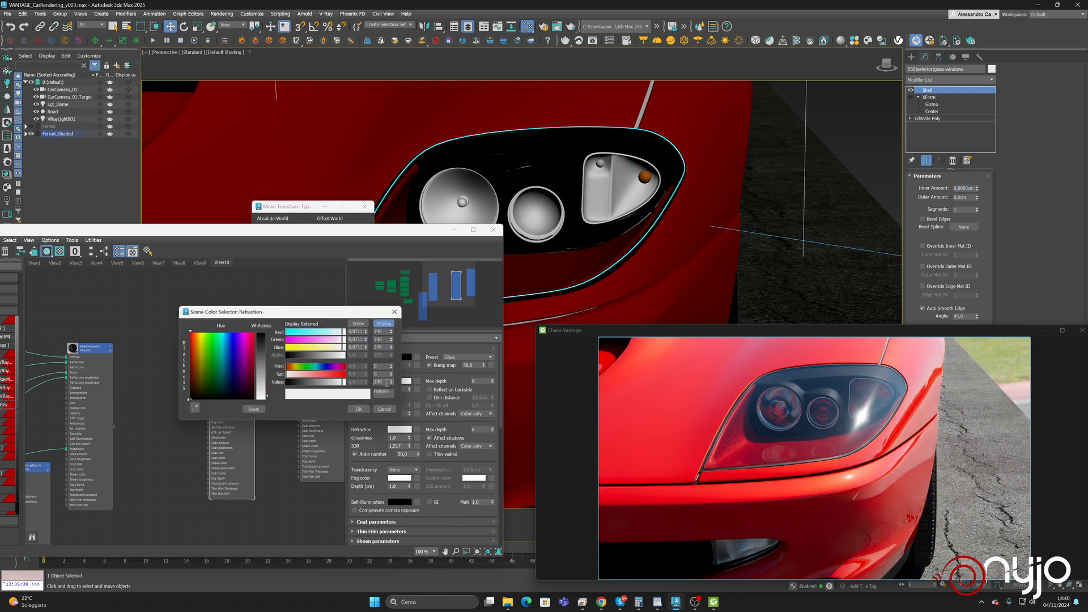
text(250)
key(Return)
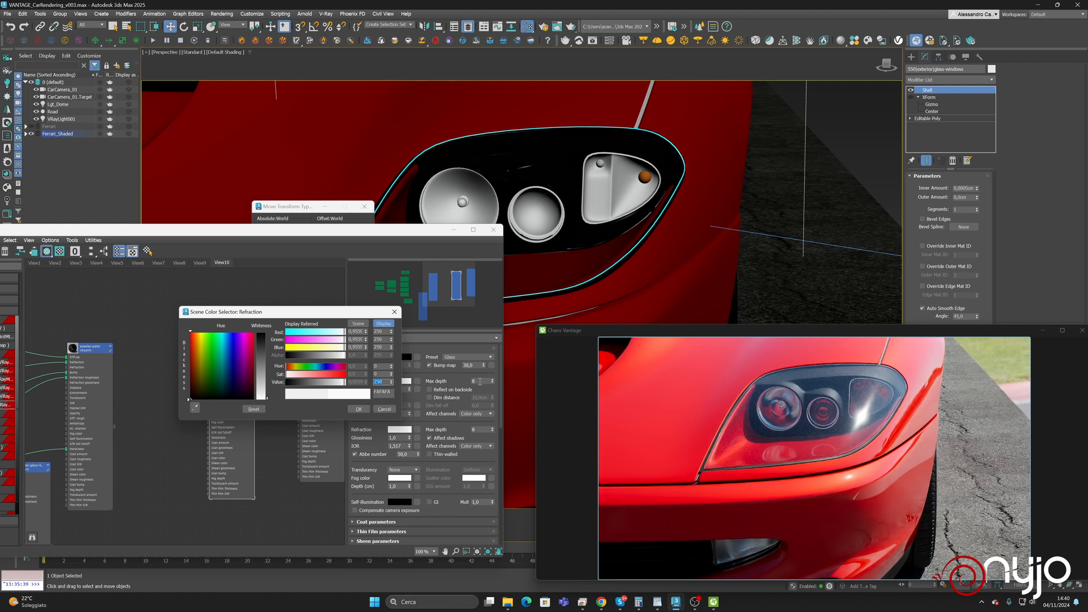
click(359, 409)
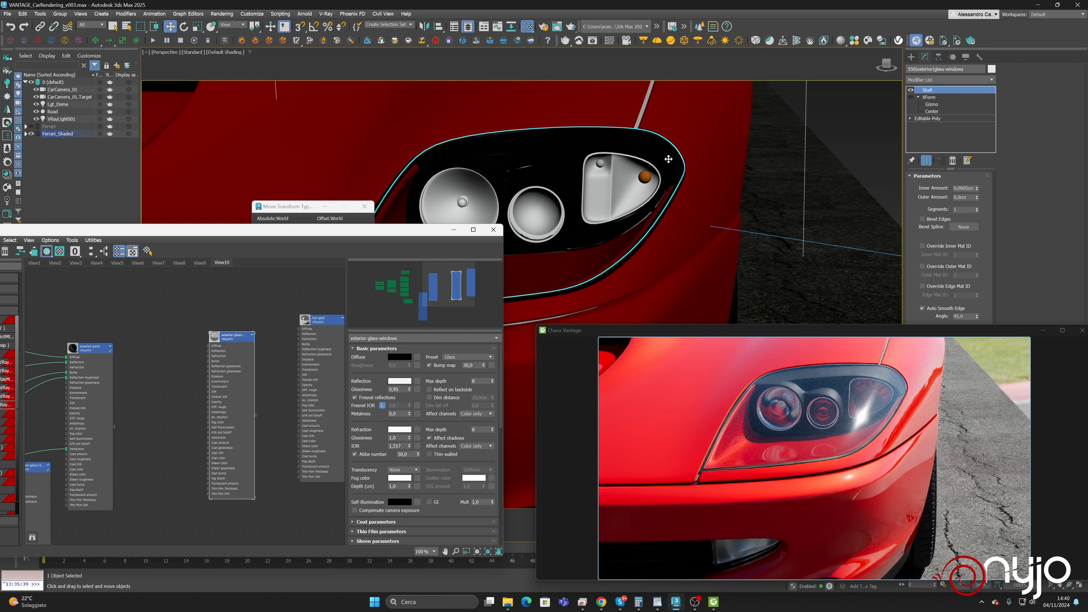
Compare the front bumper lamp with the Ferrari 550 reference photo in the browser and toggle the XForm modifier of its glass cover
scroll(652, 177, down, 3)
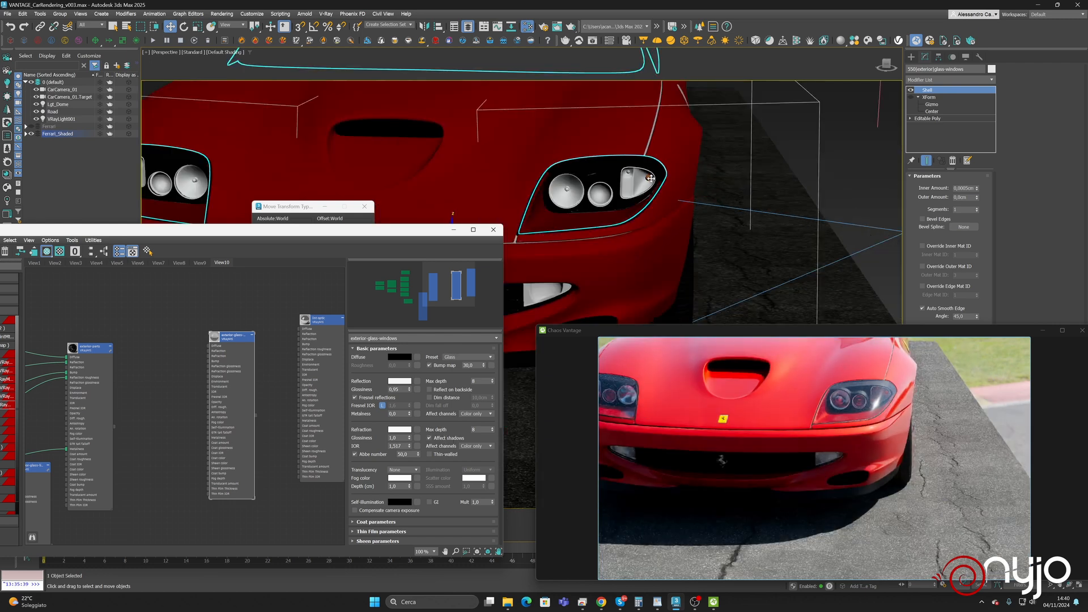
scroll(650, 178, down, 4)
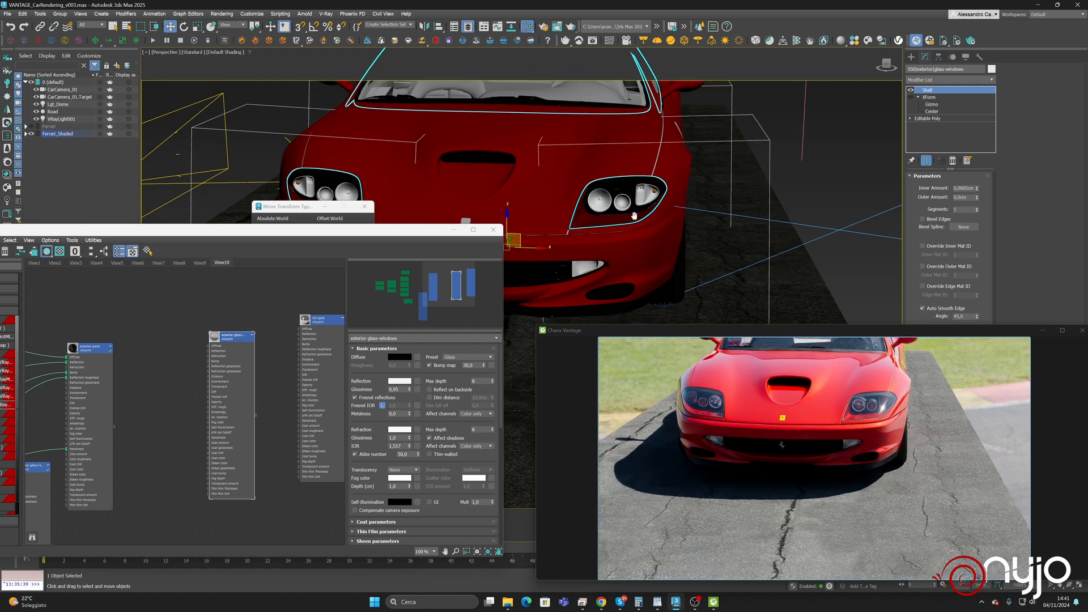
middle_drag(634, 224, 586, 193)
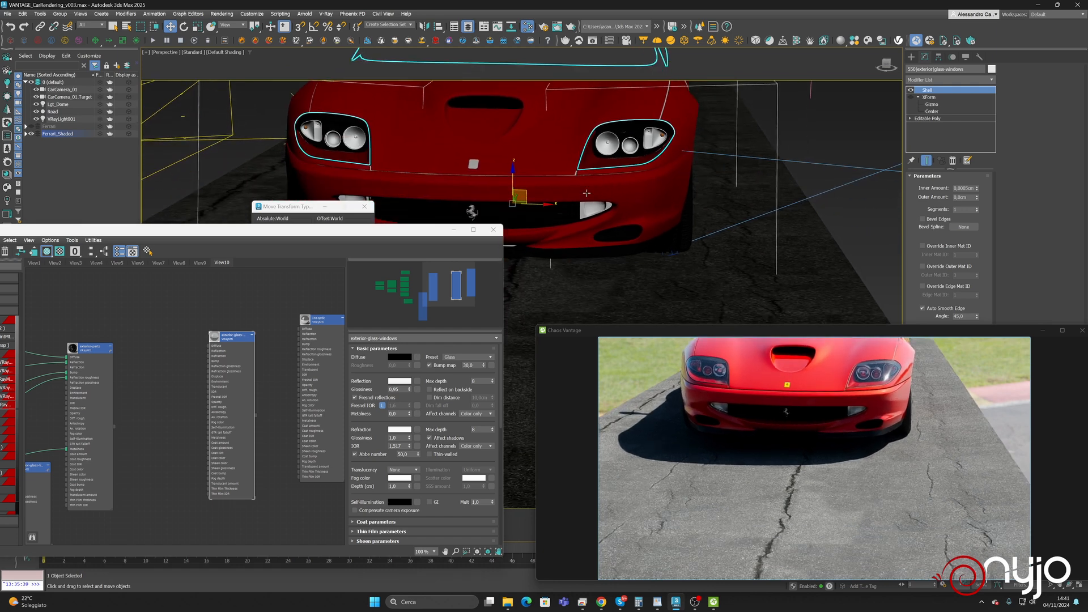
scroll(589, 198, up, 6)
click(605, 226)
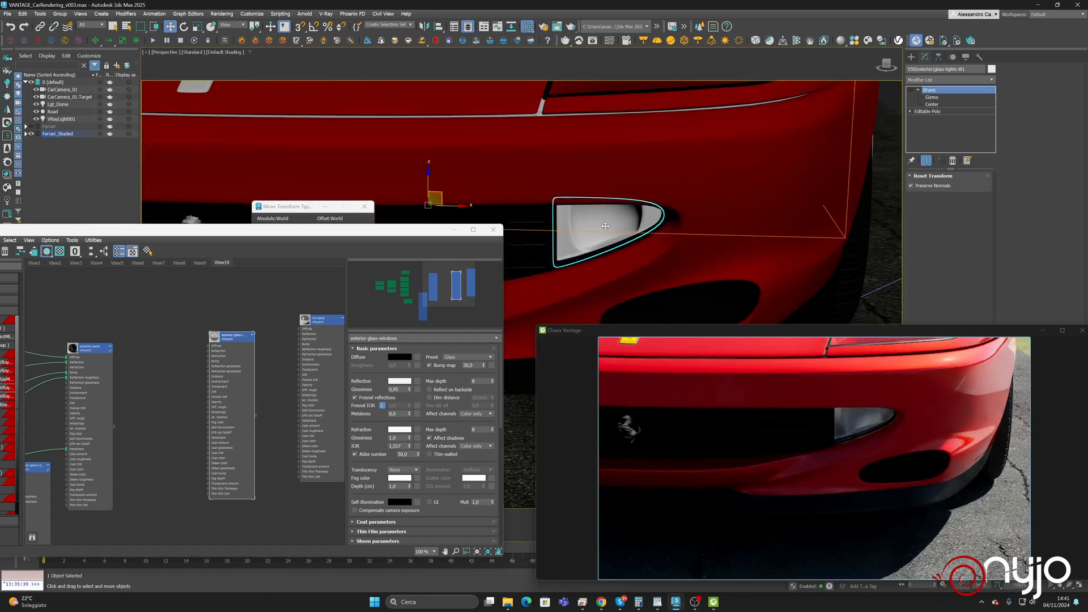
mouse_move(601, 602)
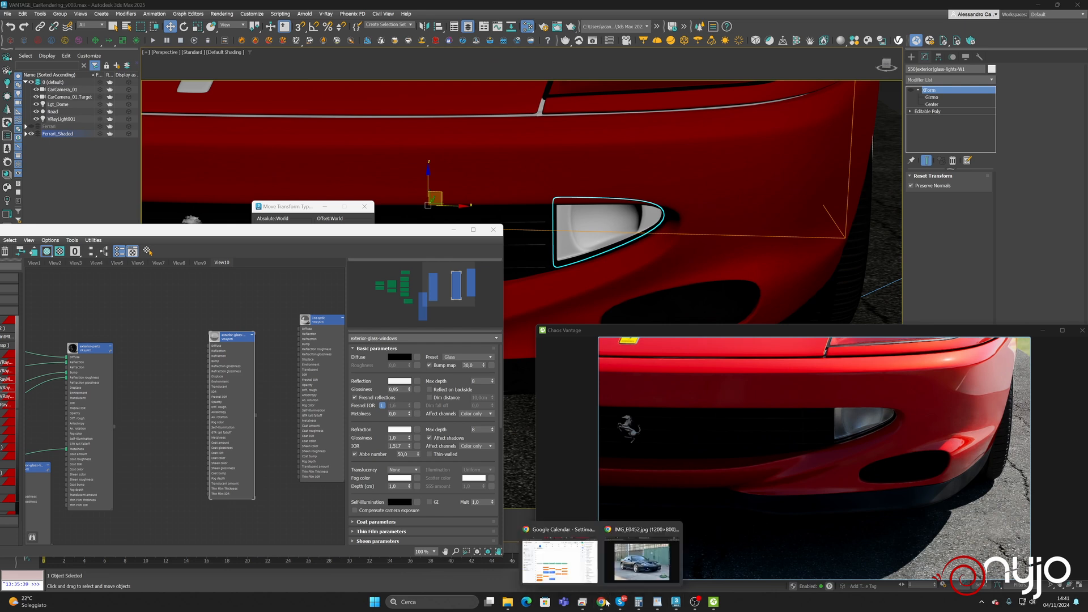
click(647, 547)
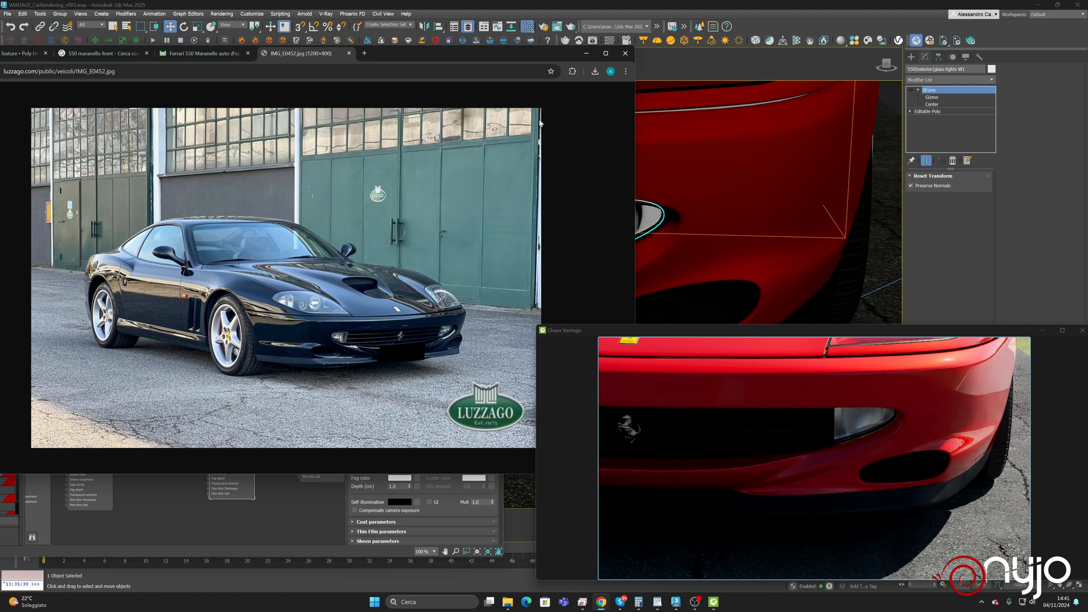
click(586, 52)
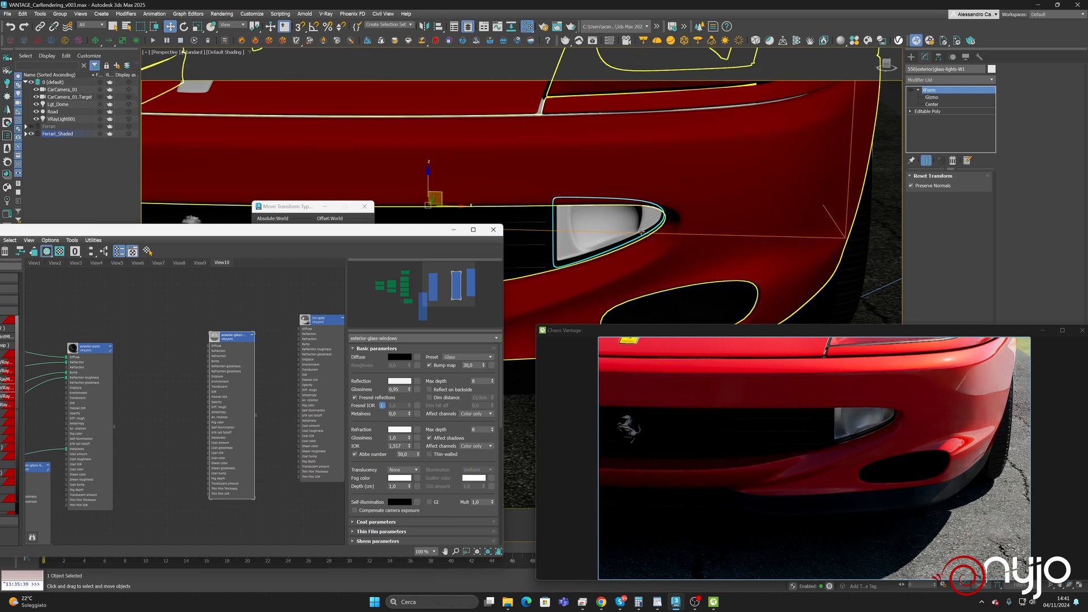
click(597, 219)
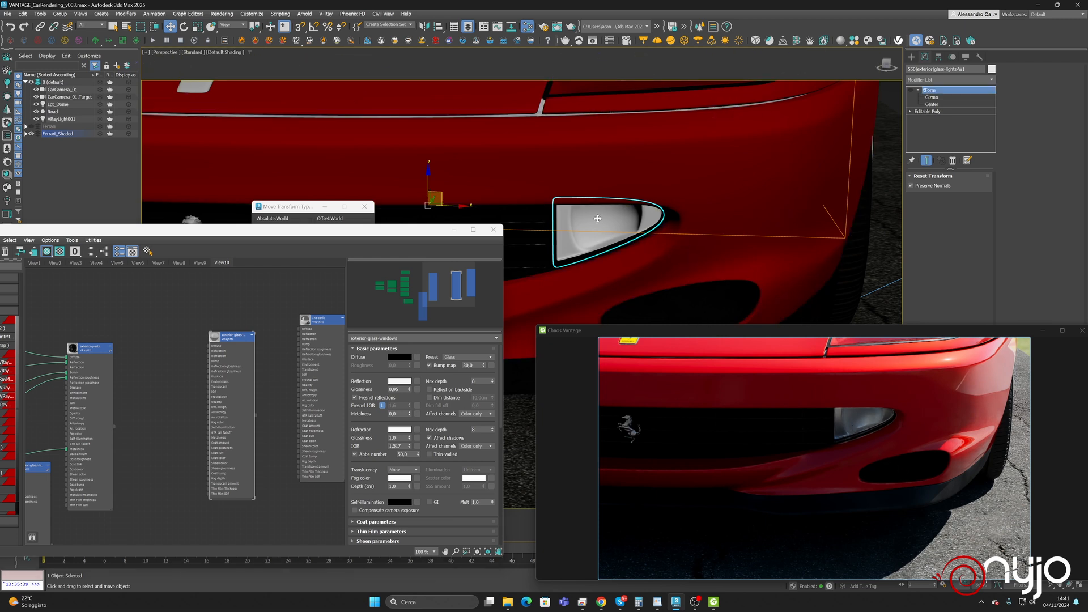
click(911, 90)
Detach the reflector elements of both front bumper lamps from the exterior parts object as frontOptic
click(637, 215)
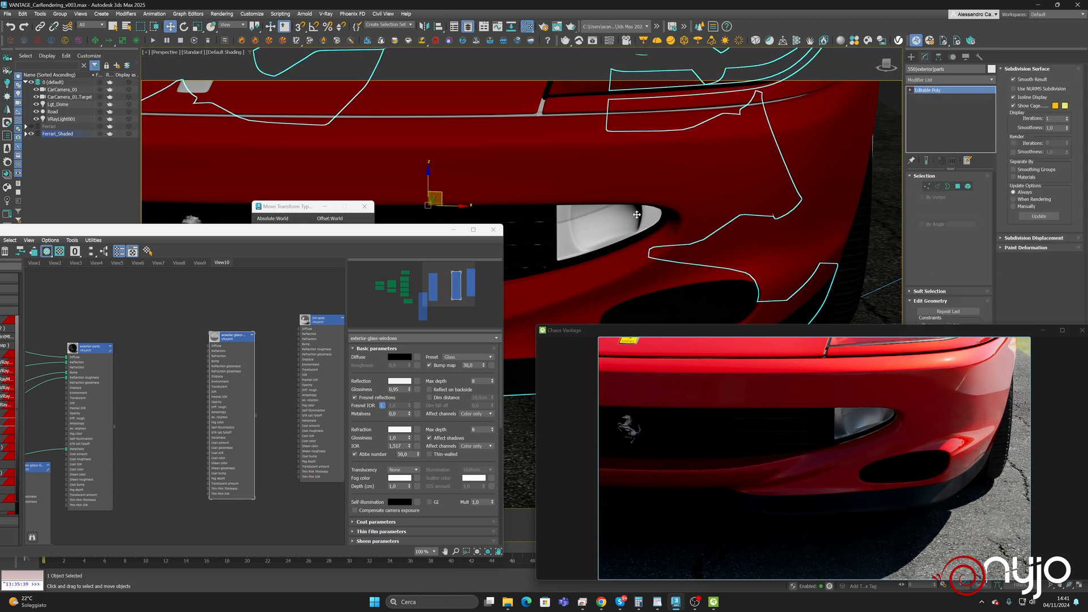
click(969, 186)
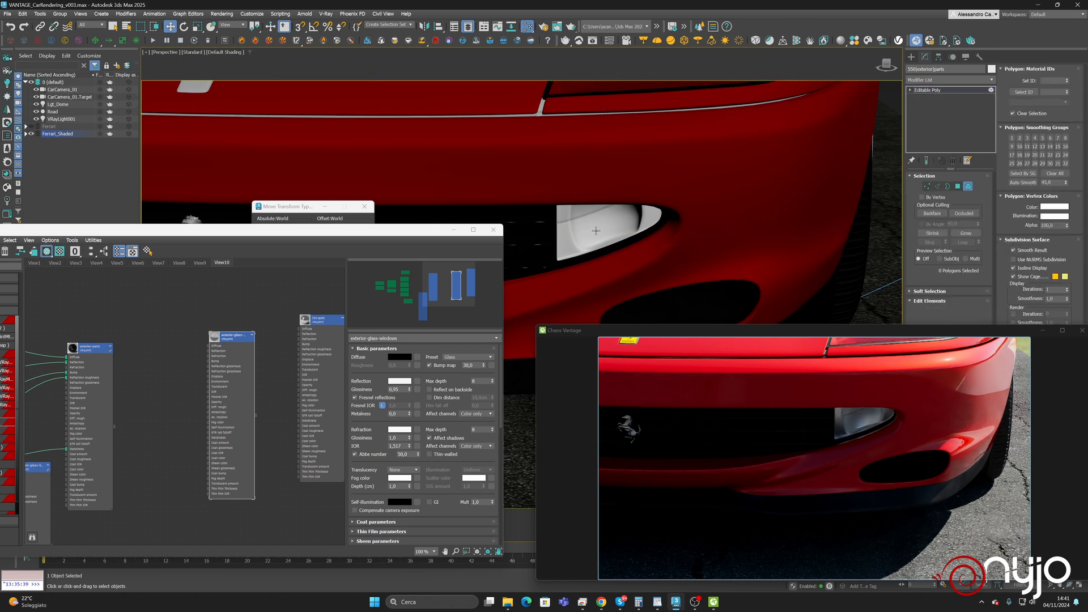
click(604, 223)
middle_drag(603, 222, 856, 142)
middle_drag(489, 158, 711, 186)
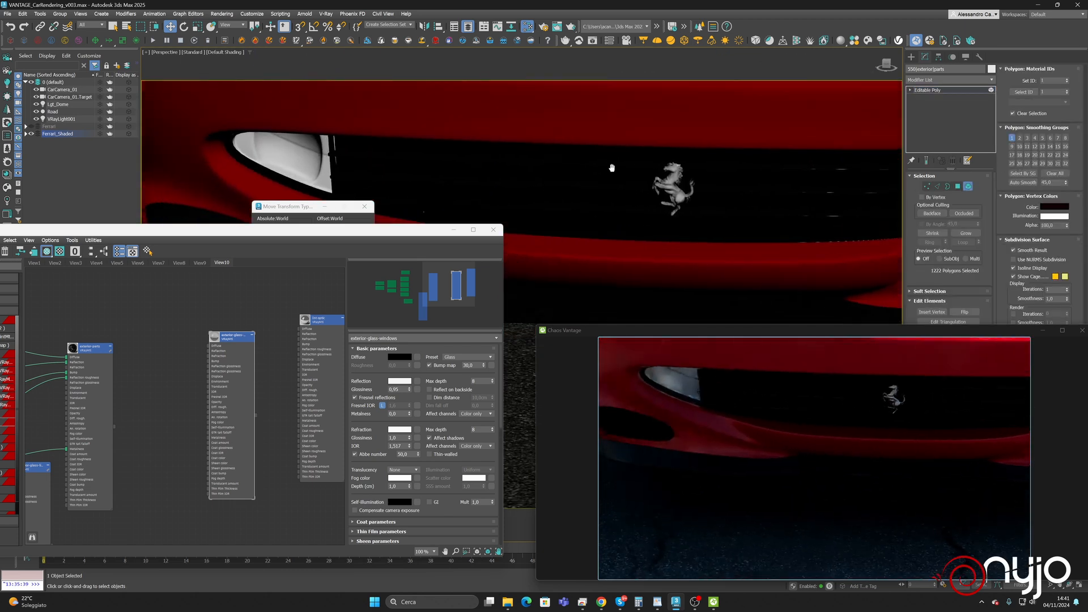
ctrl+click(306, 170)
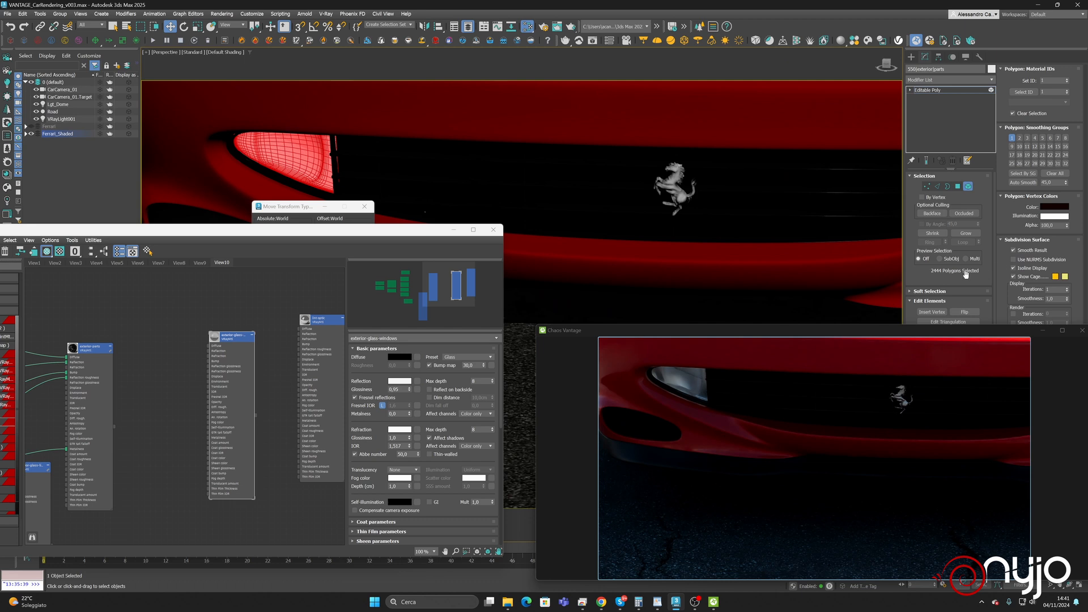
scroll(966, 275, down, 1)
drag(954, 333, 927, 433)
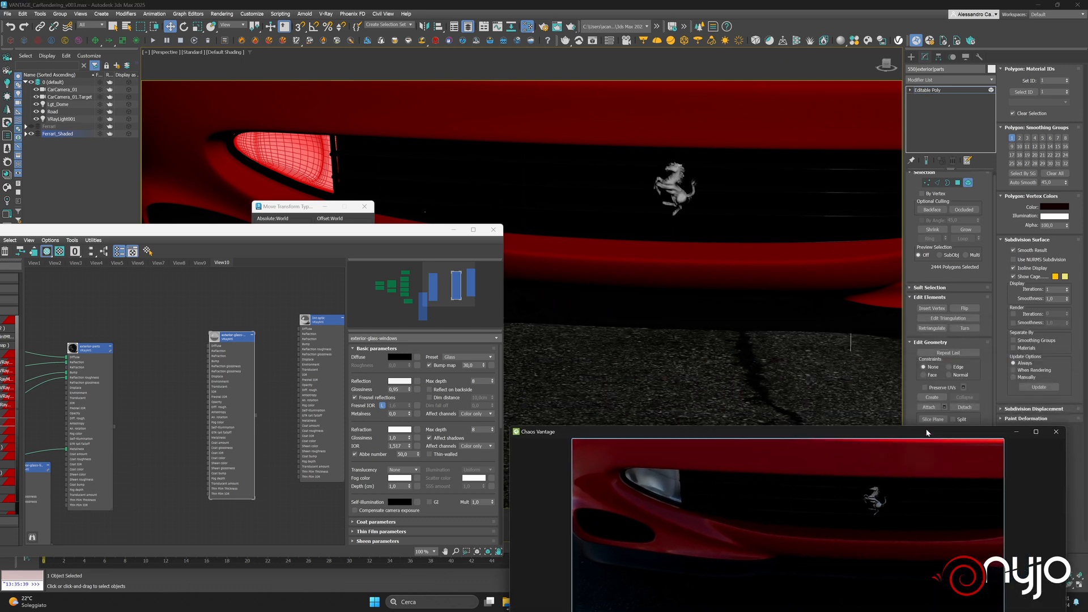
click(970, 408)
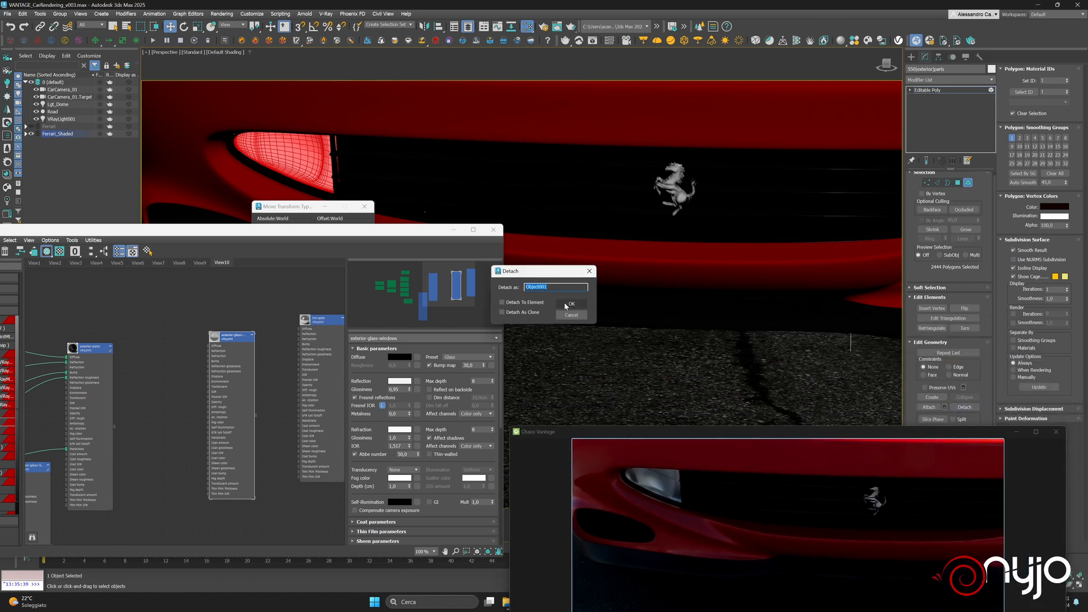
text(frontOpti)
click(571, 304)
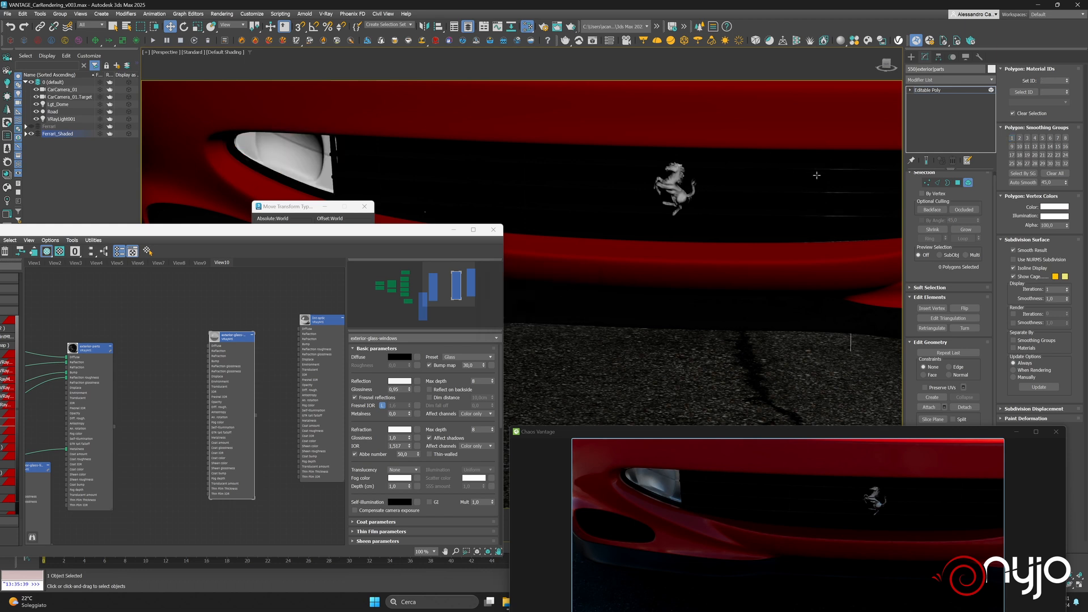
Assign the int-optic aluminium material to the detached frontOptic reflectors of the bumper lamps
click(968, 183)
click(322, 172)
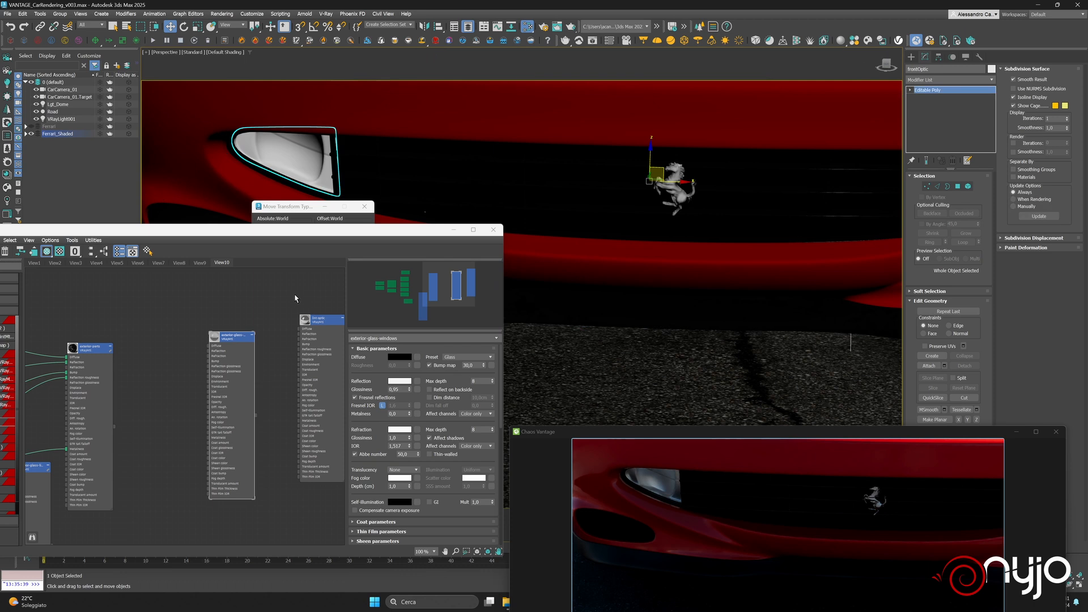
double_click(322, 325)
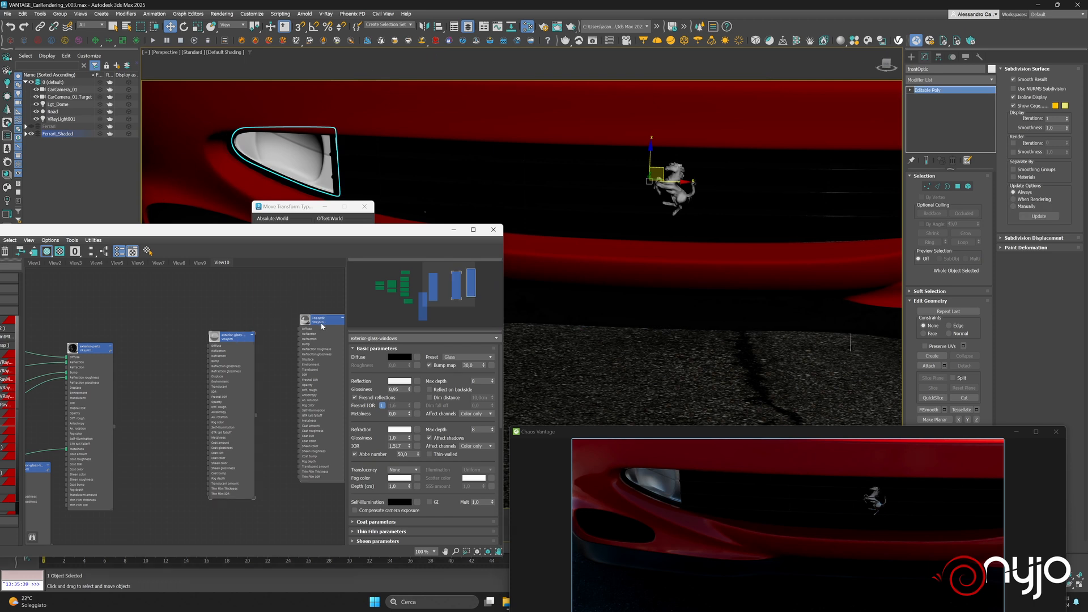
right_click(321, 322)
click(338, 337)
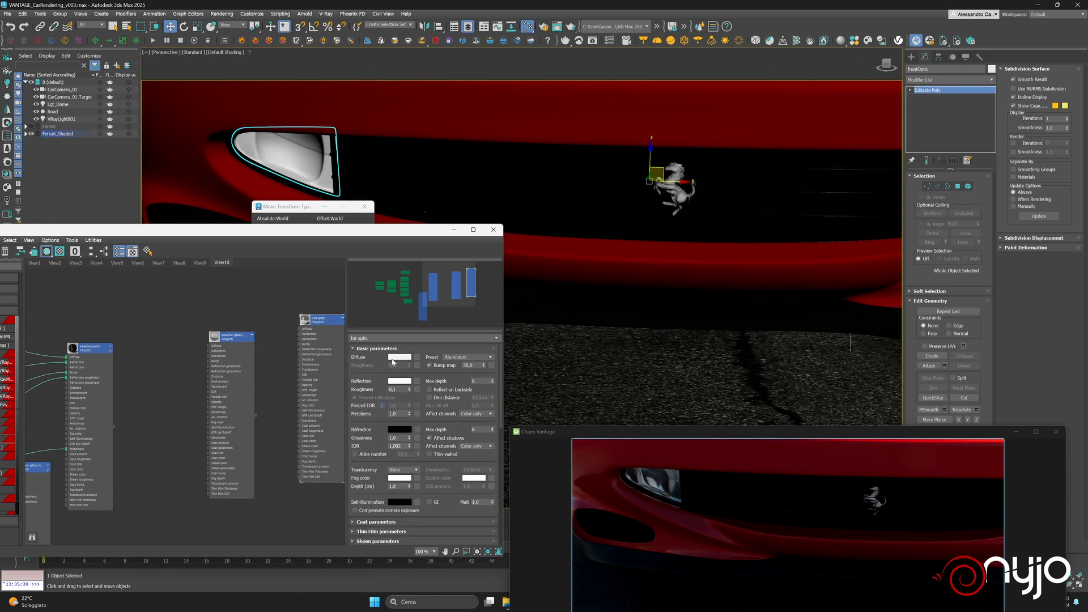
Turn off the XForm modifier of the bumper lamp's glass cover and check the lamp in the Chaos Vantage render
click(314, 171)
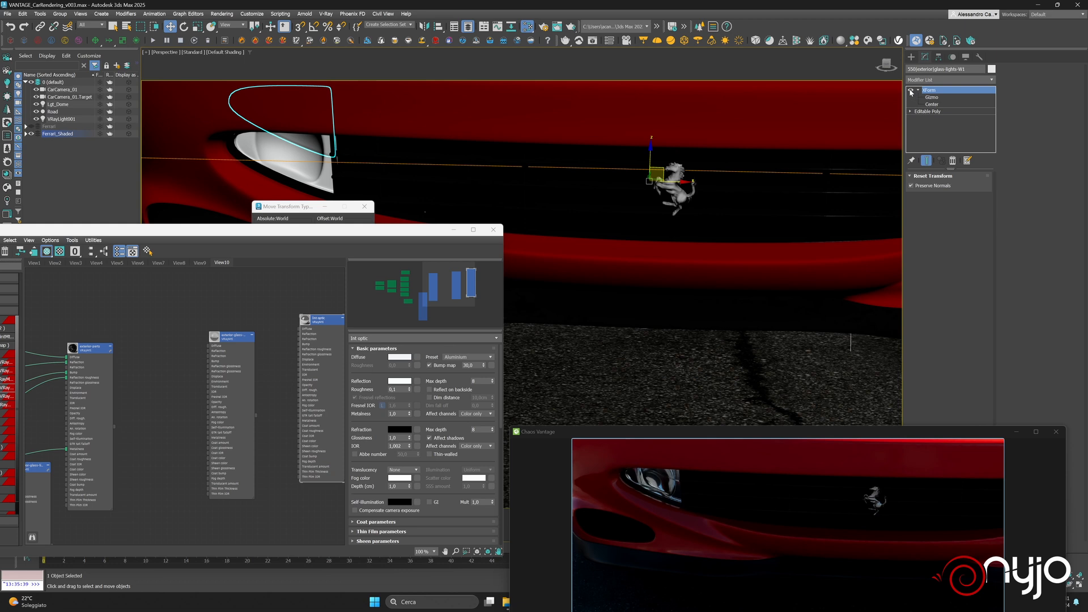
click(911, 90)
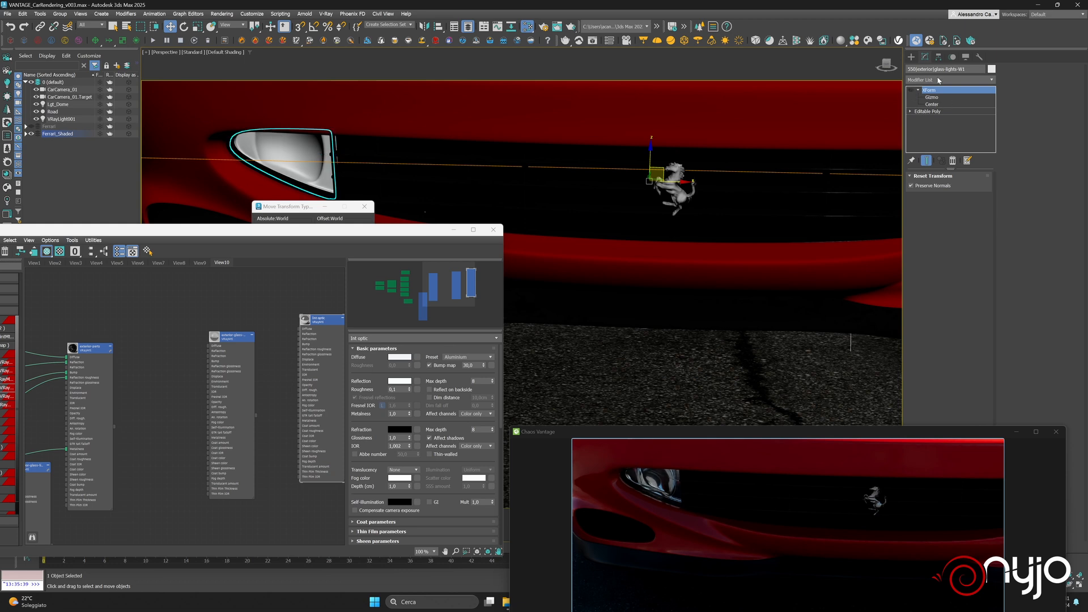
click(682, 195)
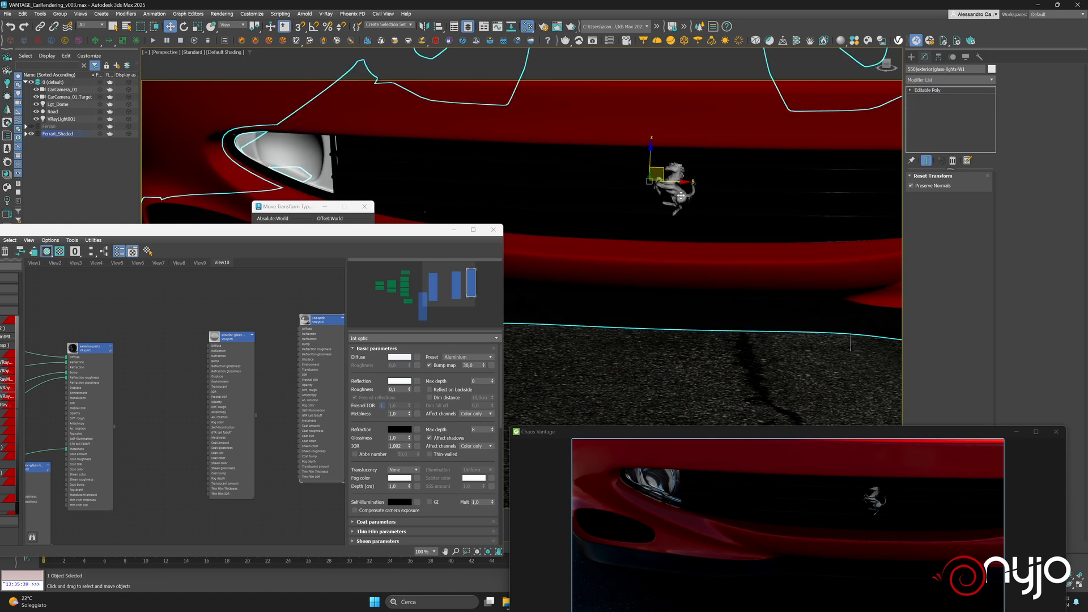
drag(652, 432, 217, 331)
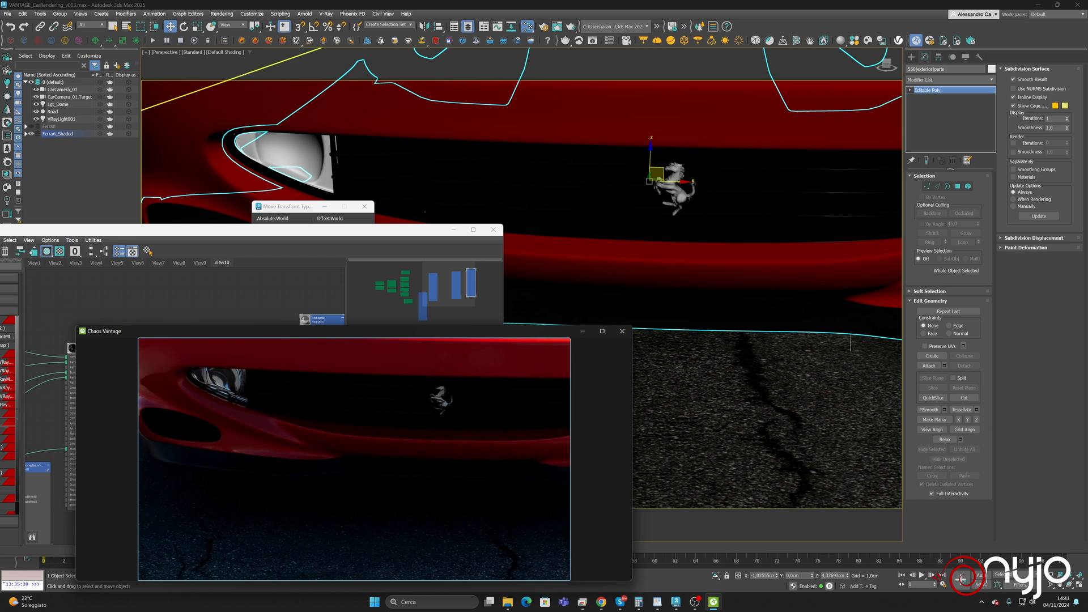
click(1070, 576)
middle_drag(740, 400, 879, 220)
scroll(671, 235, up, 8)
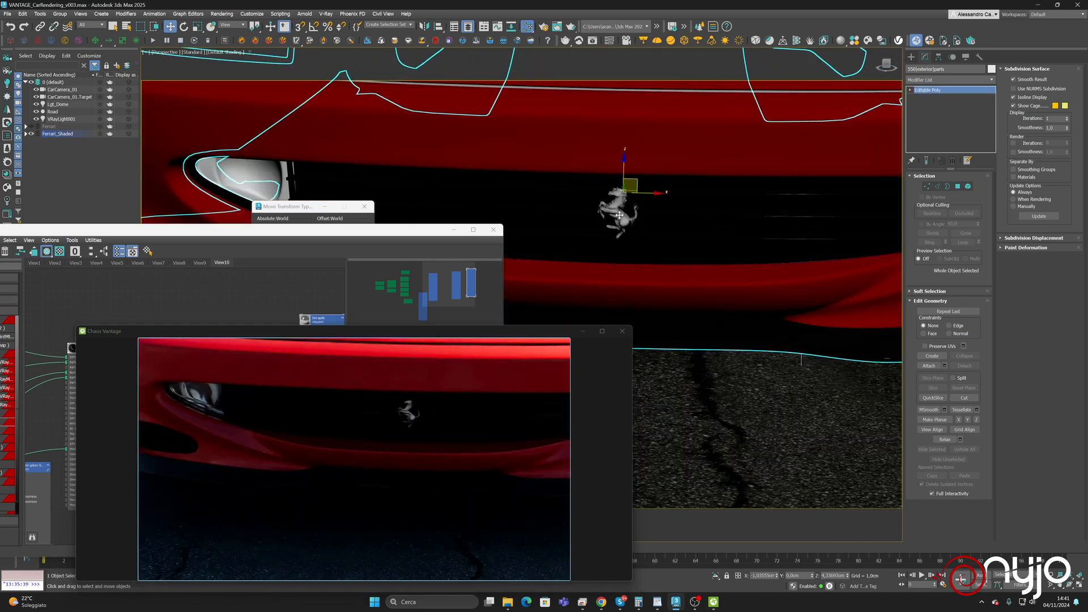
Detach the prancing horse element in the front grille from the exterior parts object as FerrariLogoFront
click(623, 218)
key(q)
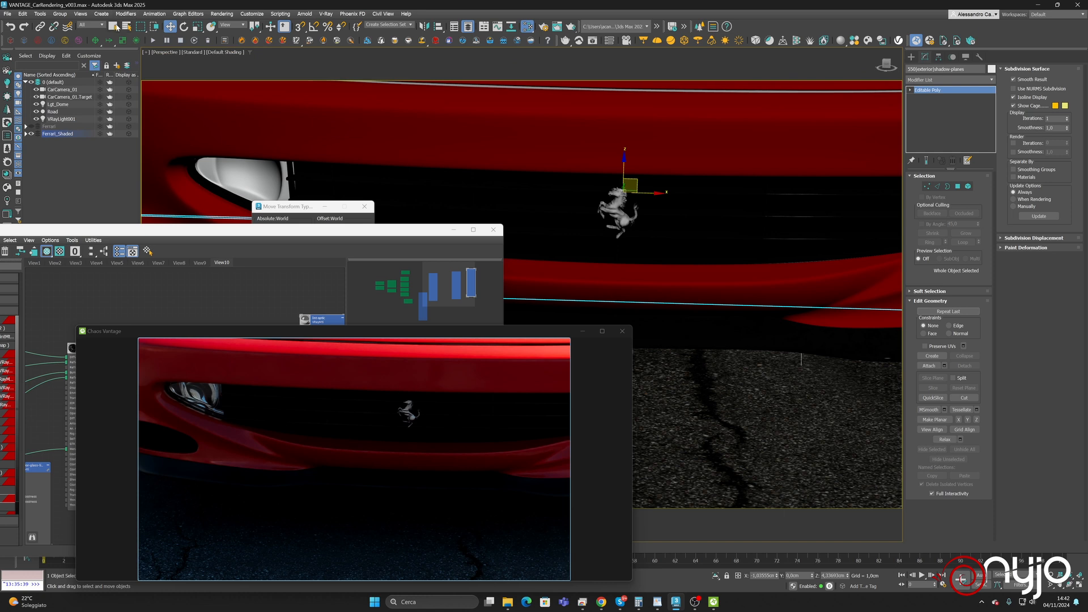
click(624, 218)
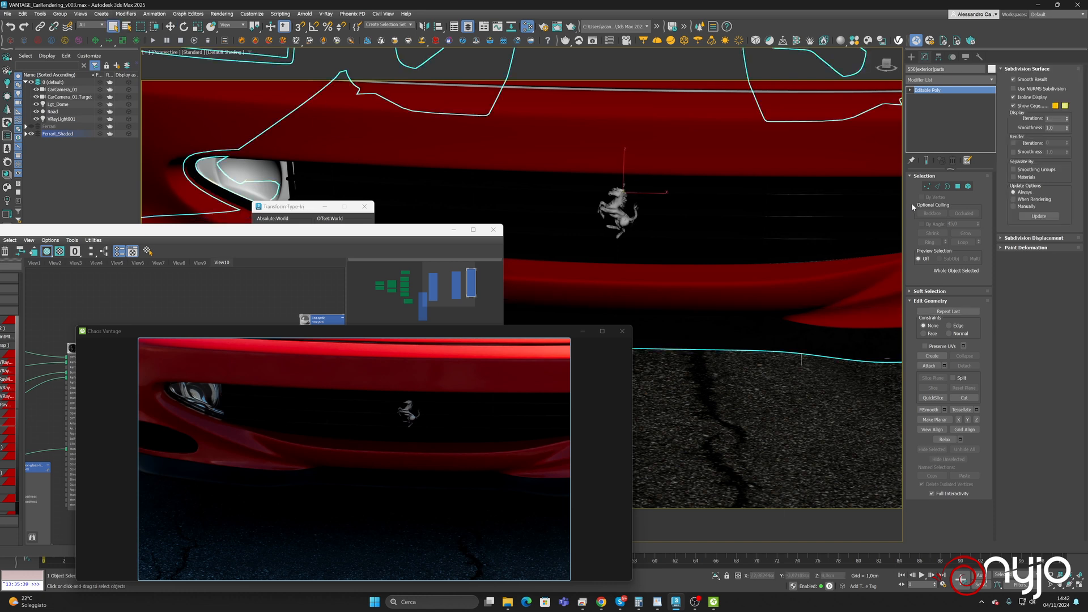
click(968, 186)
click(617, 218)
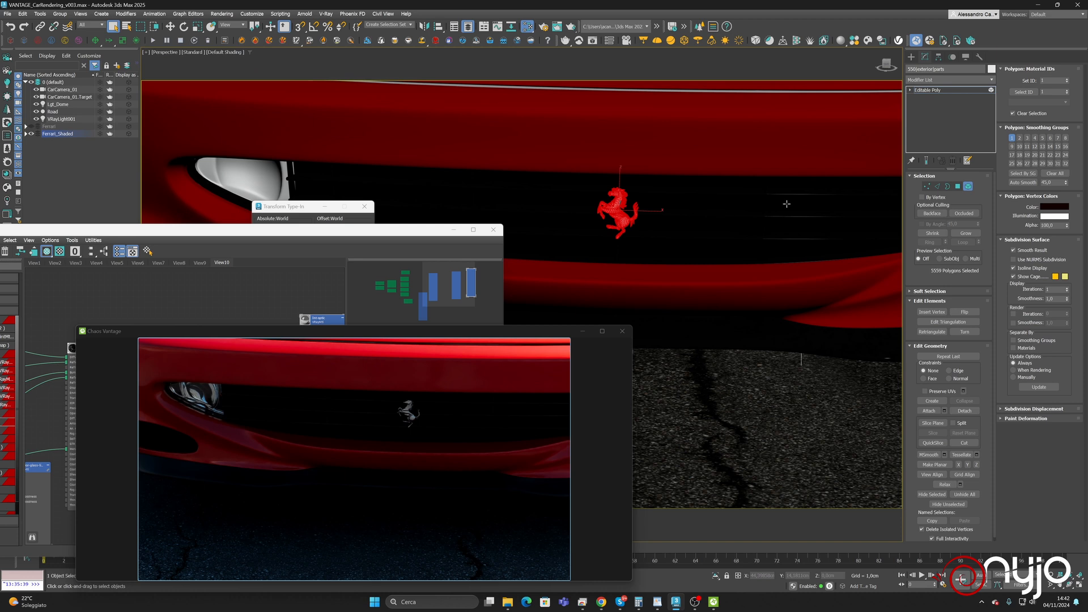
click(974, 411)
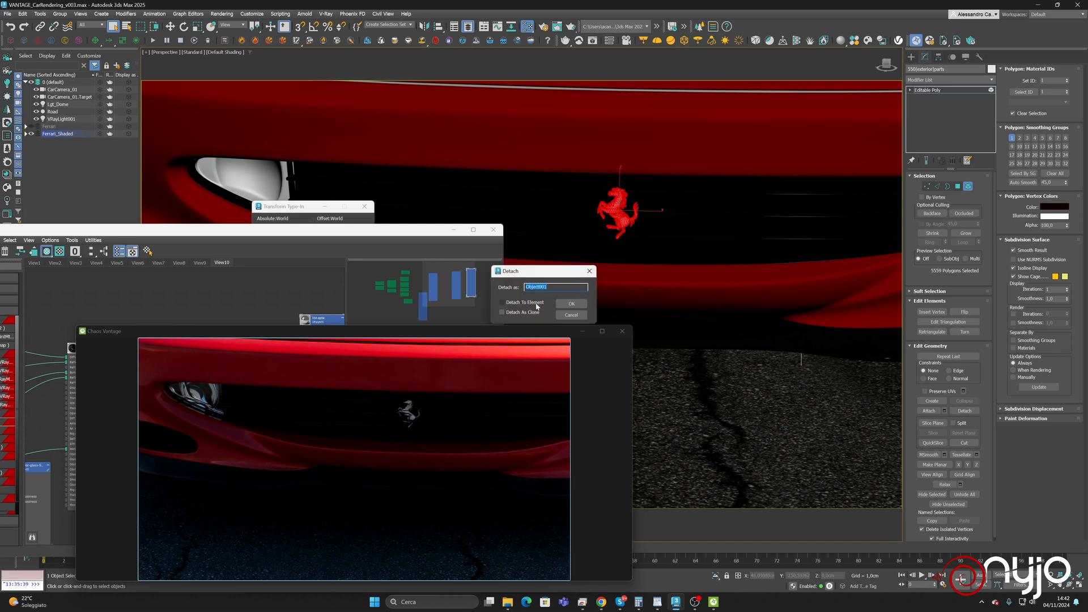
text(FerrariLogoFront)
key(Return)
click(973, 188)
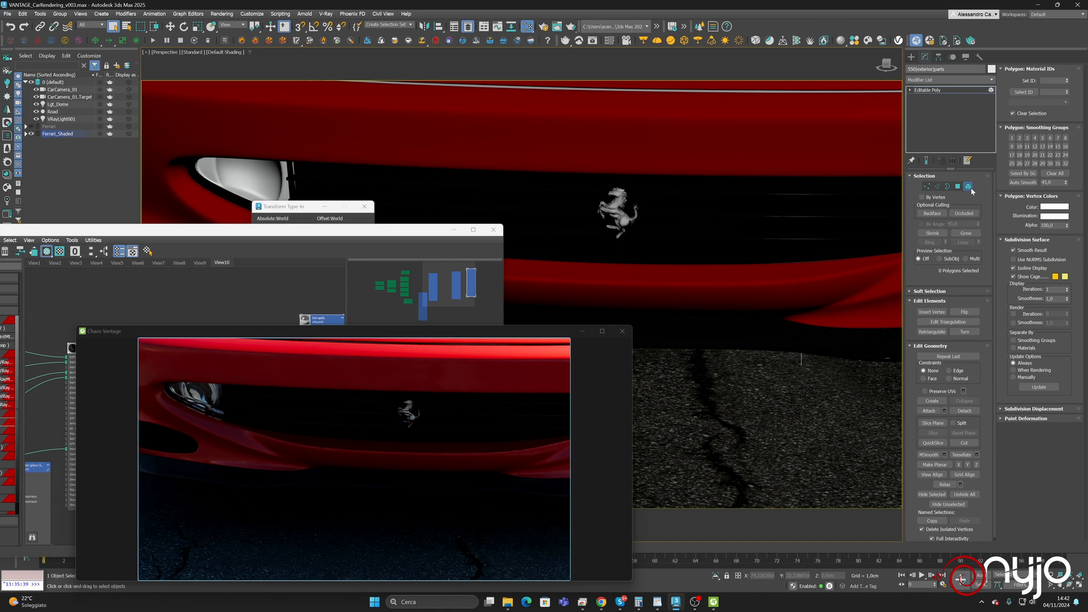
Switch from the Slate Material Editor to the Compact Material Editor, keeping the Vantage render in sight
drag(377, 337, 864, 324)
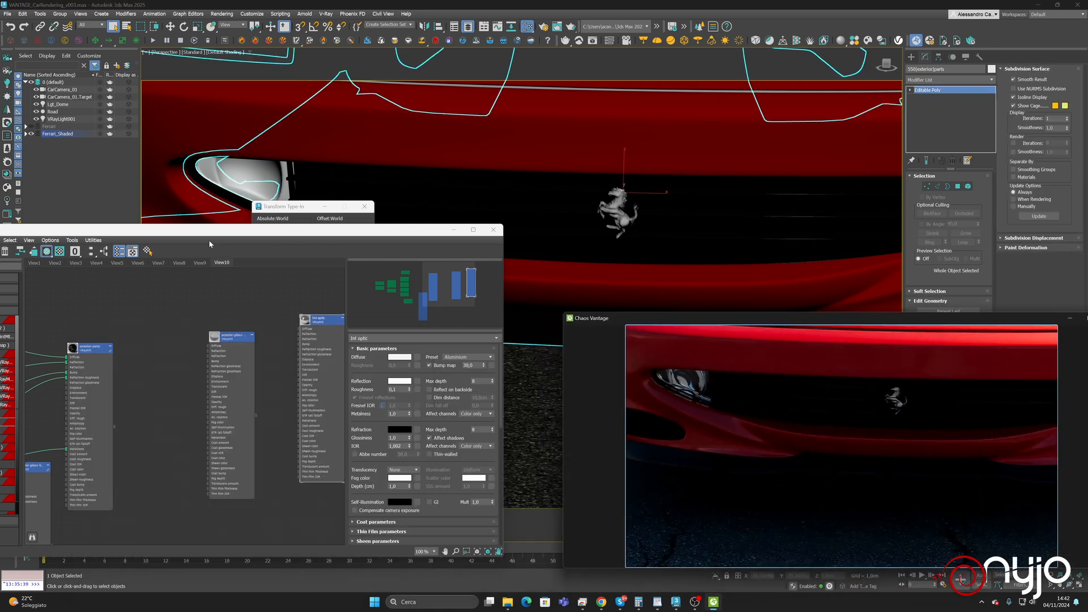
right_click(241, 262)
click(255, 268)
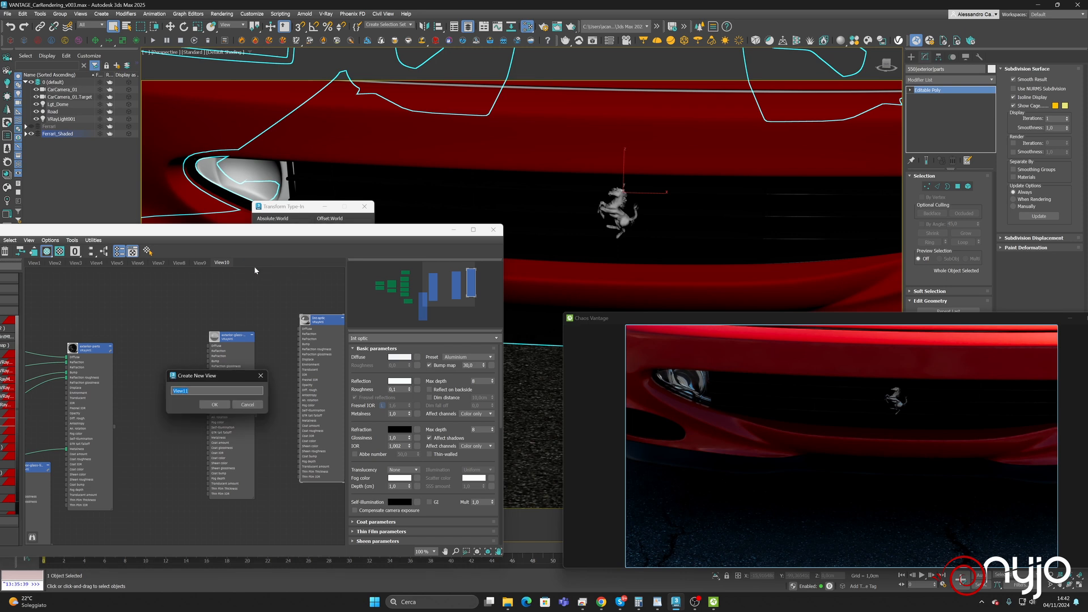
click(221, 405)
drag(283, 233, 685, 216)
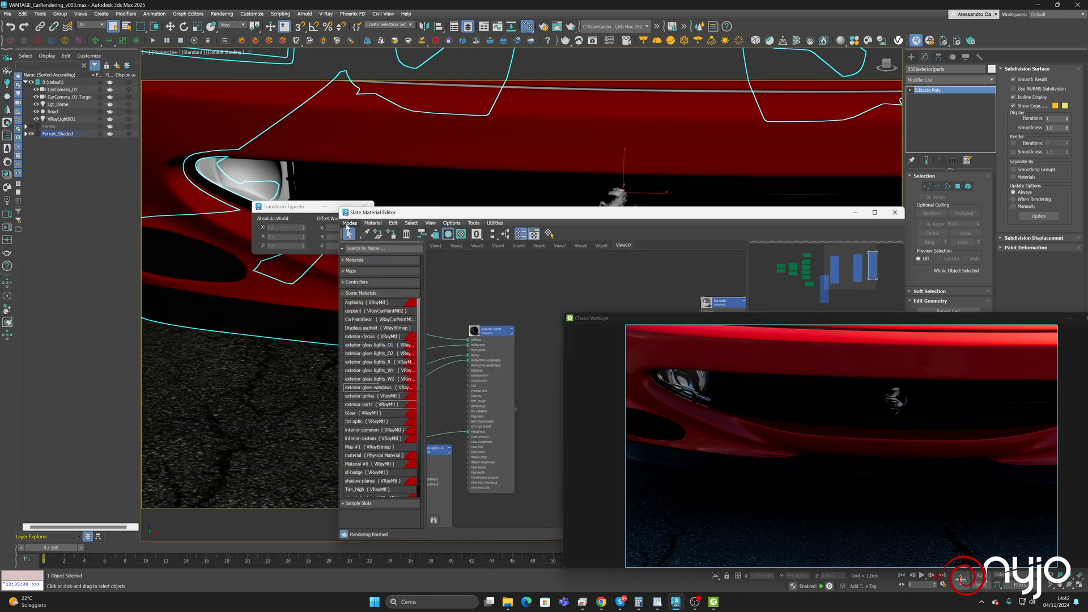
click(349, 223)
click(376, 232)
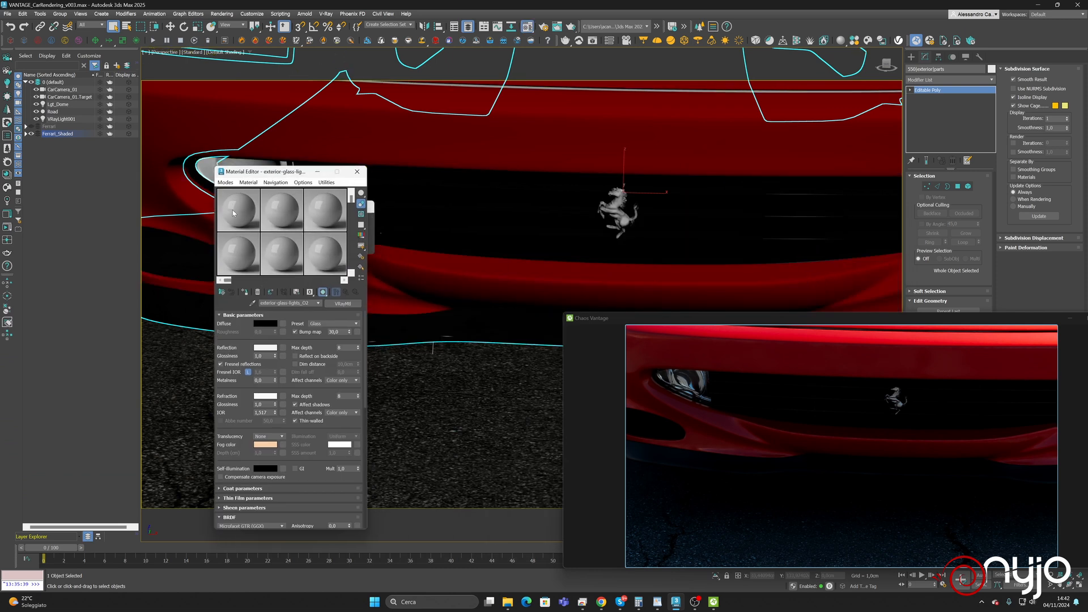
Sample the exterior-parts material from the car, copy it as exterior-parts_Logo and assign the copy to the FerrariLogoFront horse
click(238, 210)
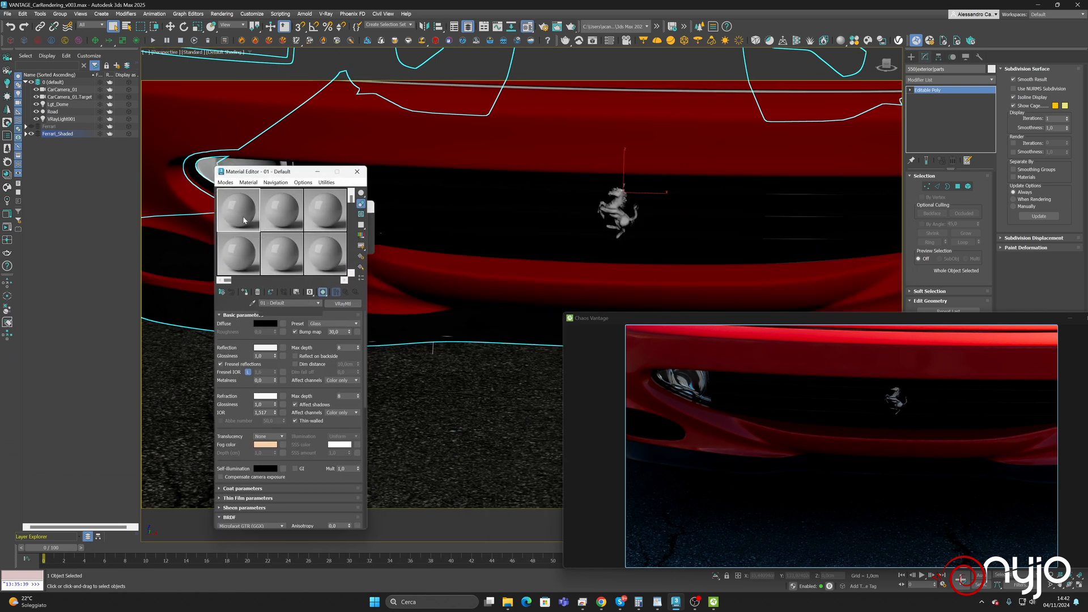
click(253, 303)
click(618, 213)
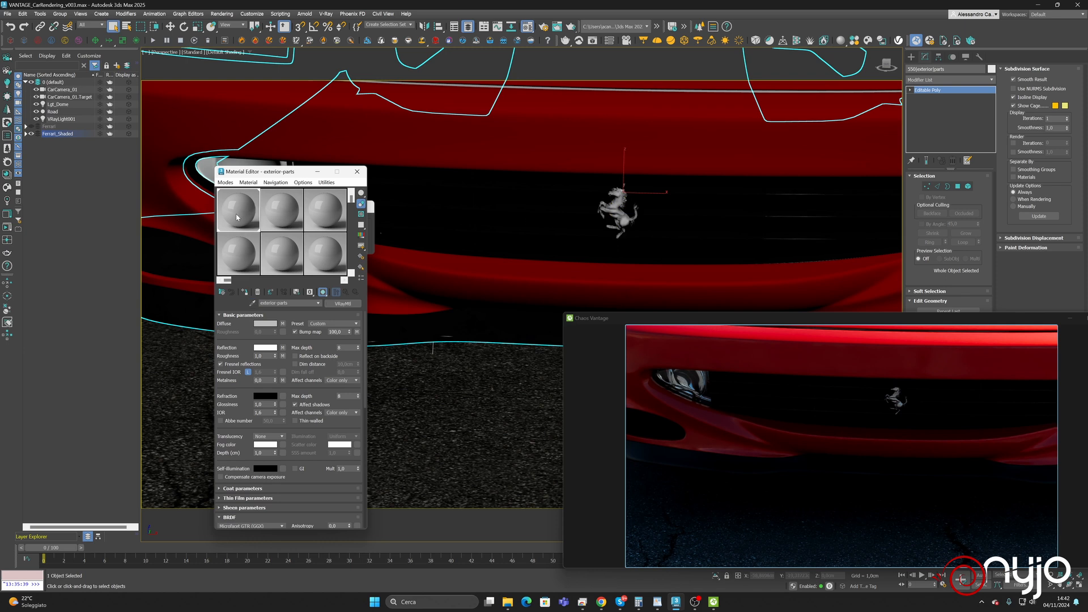
click(286, 220)
text(Logo)
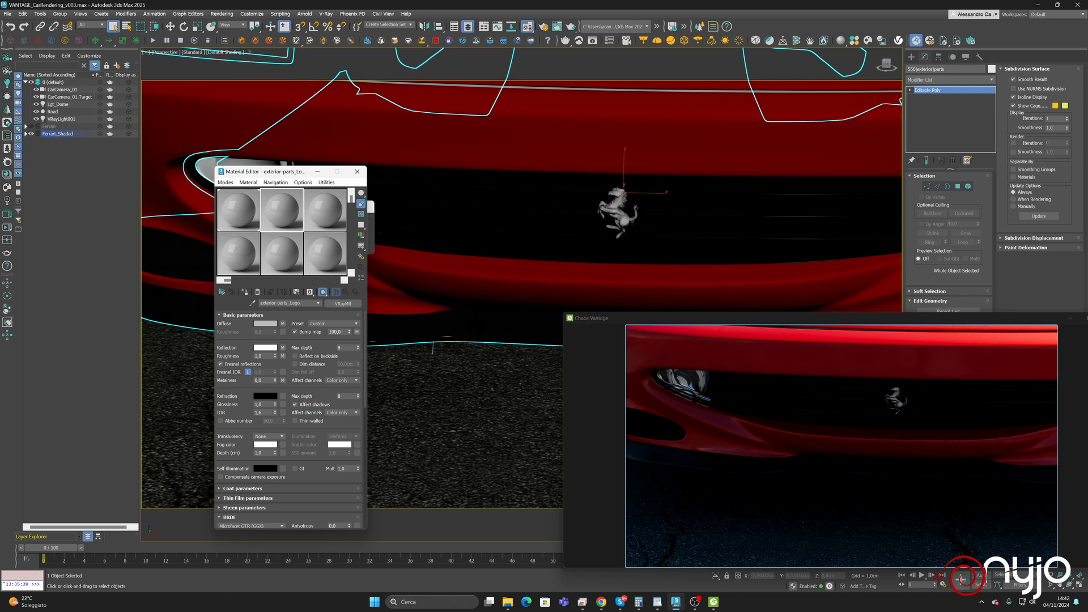
click(610, 210)
click(245, 293)
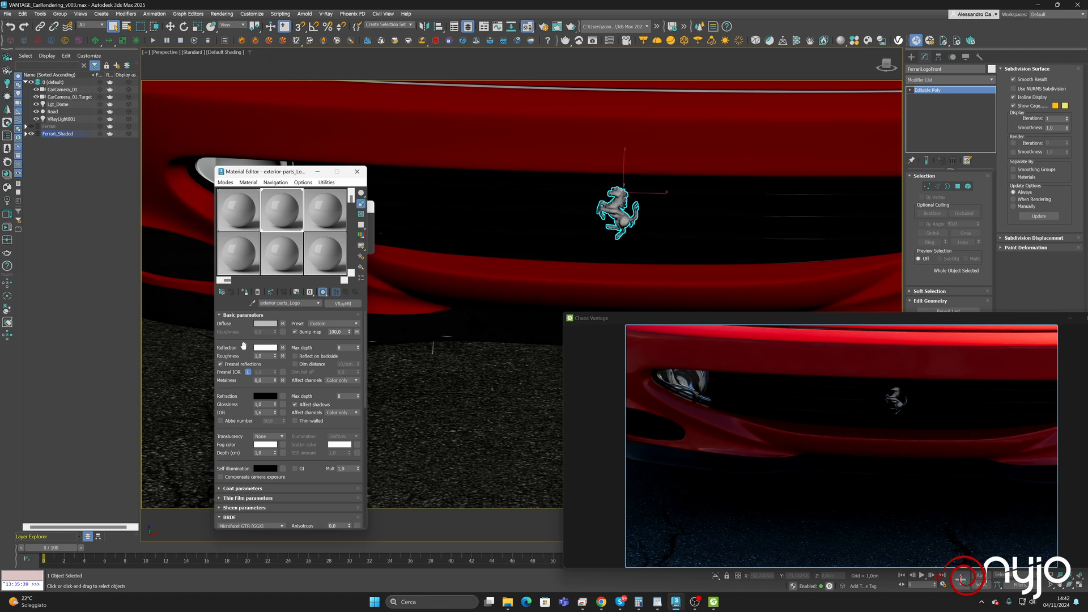
Add an OpenSubdiv modifier to the FerrariLogoFront horse and raise its iterations to 2
scroll(656, 205, up, 3)
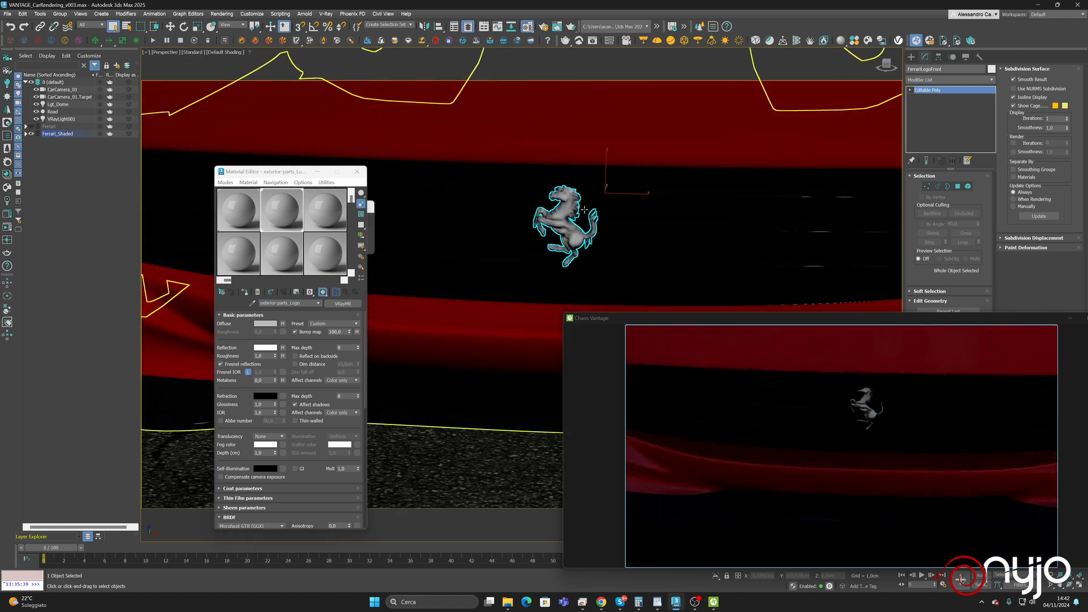
scroll(584, 210, up, 5)
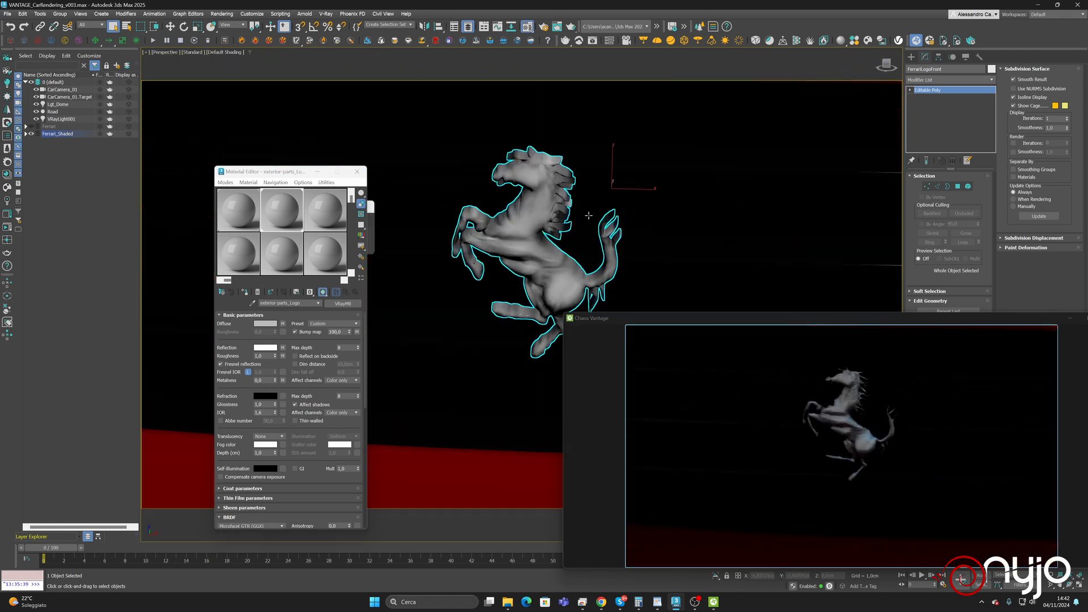
click(992, 79)
scroll(994, 130, down, 15)
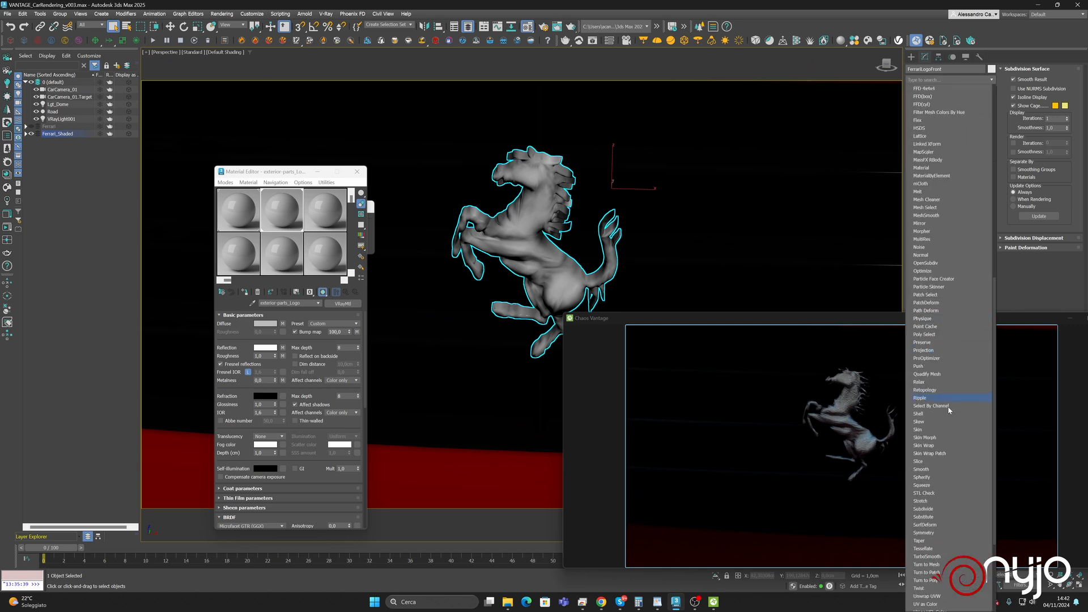
click(934, 263)
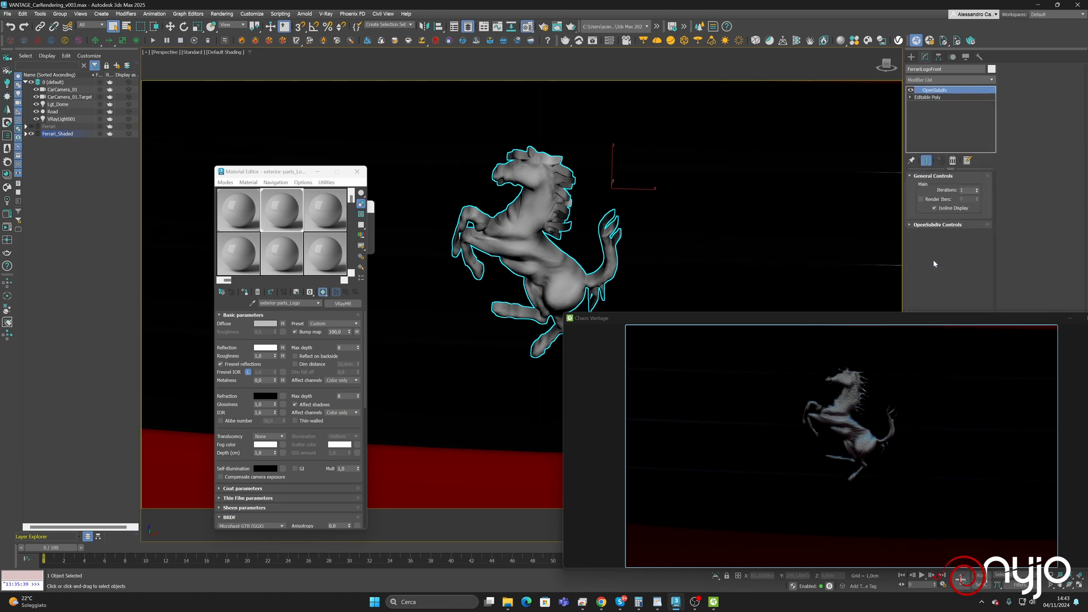
click(976, 188)
Disable the bump map and Fresnel reflections of exterior-parts_Logo and clear its diffuse and roughness maps
click(295, 332)
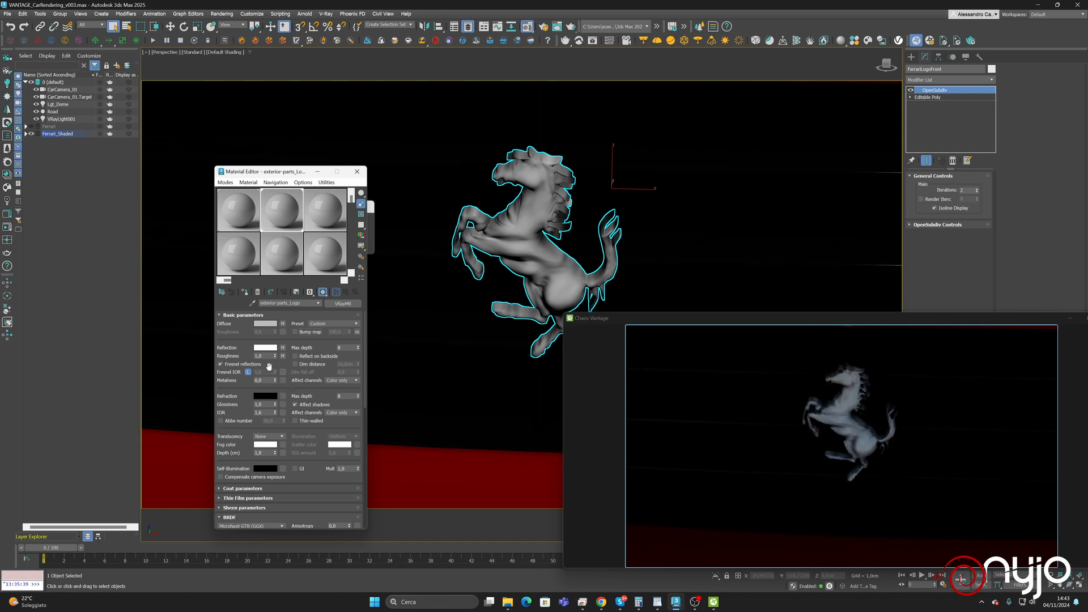
click(242, 365)
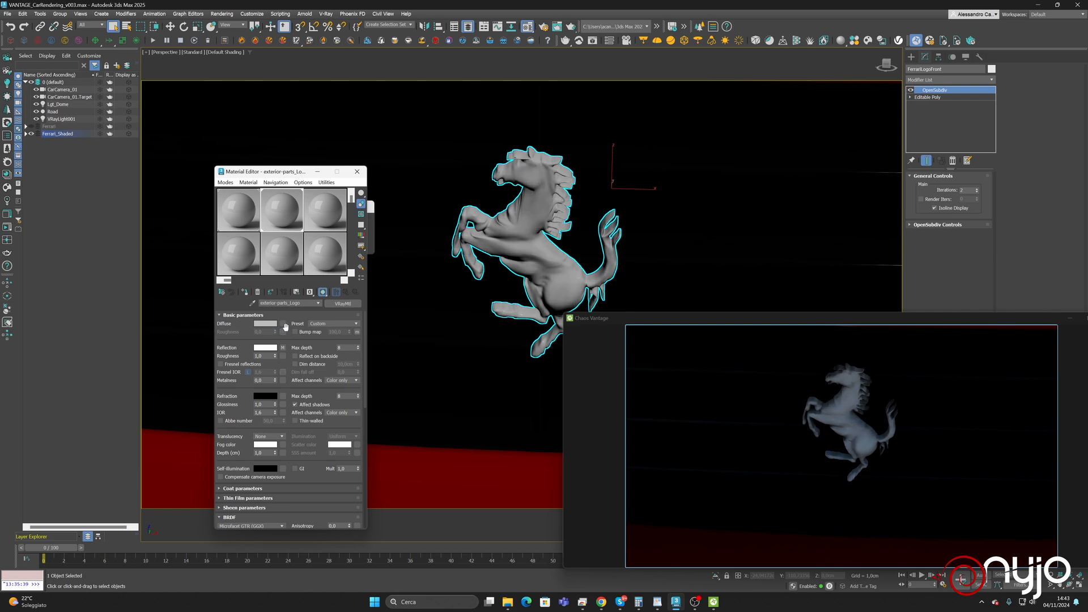
Set the exterior-parts_Logo material's diffuse colour to black and its roughness to 0.25
click(271, 323)
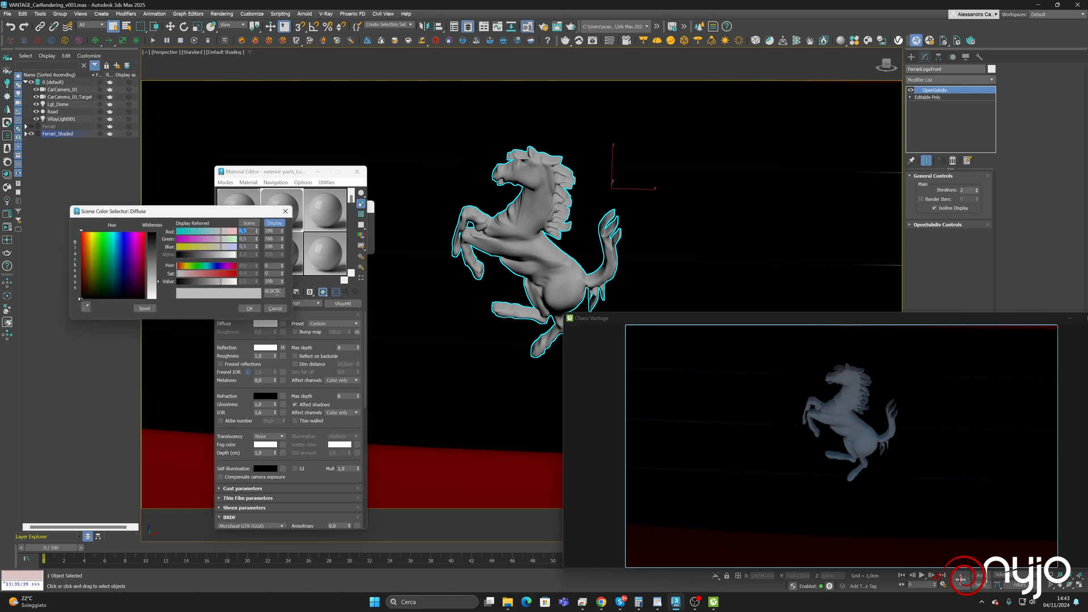
drag(221, 281, 148, 290)
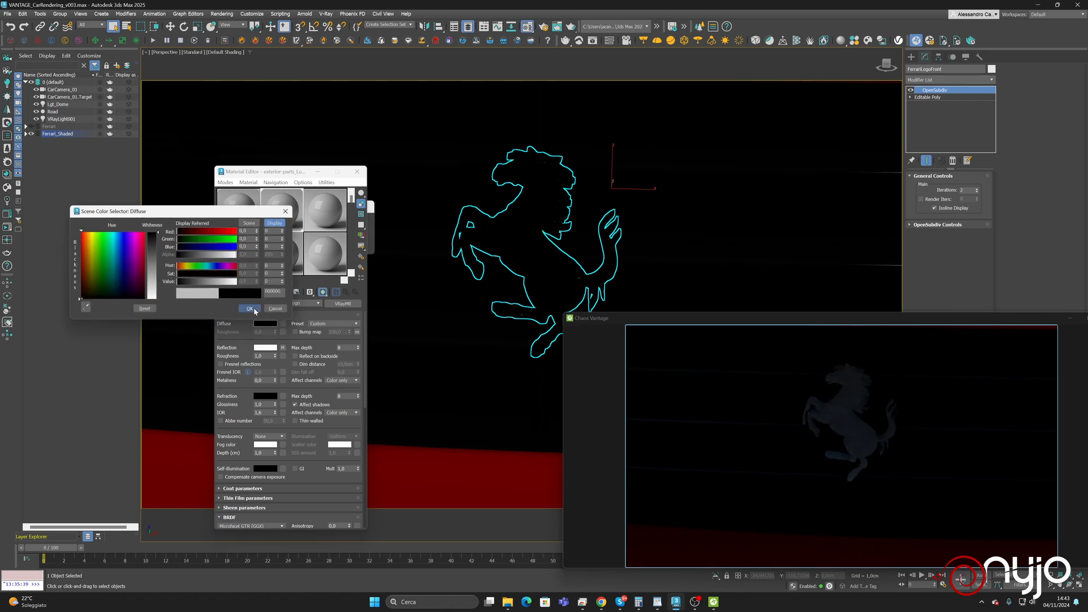
click(249, 309)
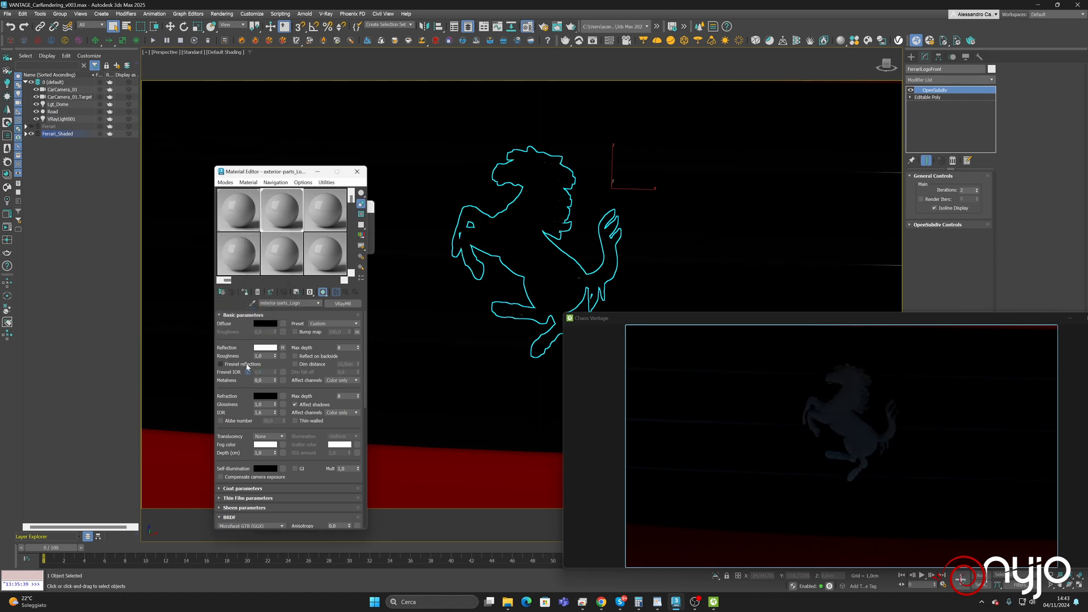
right_click(275, 357)
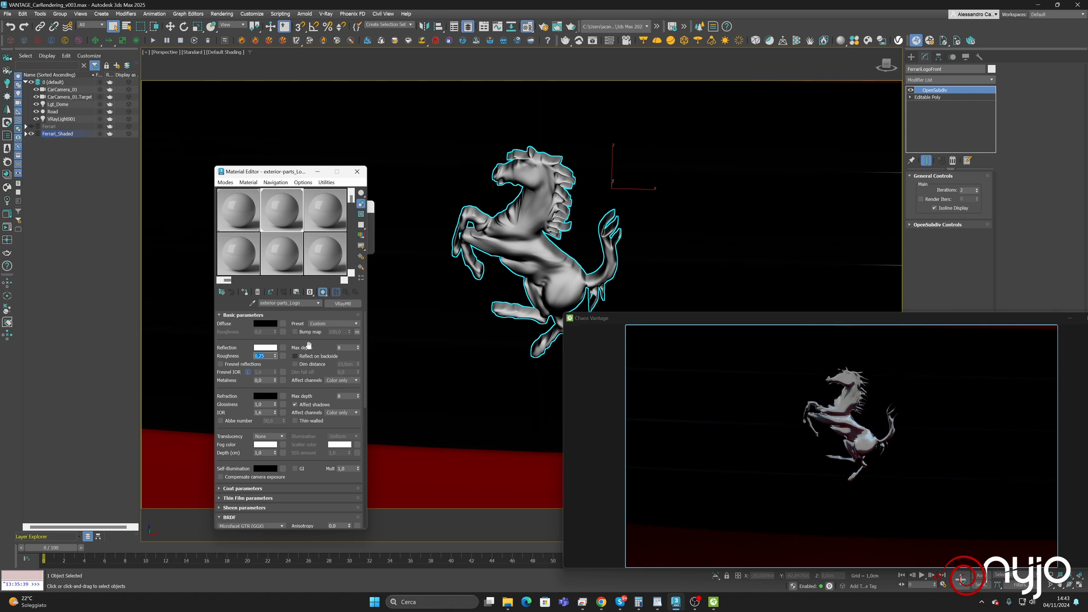
key(Return)
Sample the Tire_high material from the front tyre into the third material slot
mouse_move(544, 269)
alt+middle_down()
mouse_move(542, 242)
mouse_move(551, 256)
mouse_move(532, 274)
alt+middle_up()
scroll(552, 259, down, 3)
scroll(532, 274, down, 4)
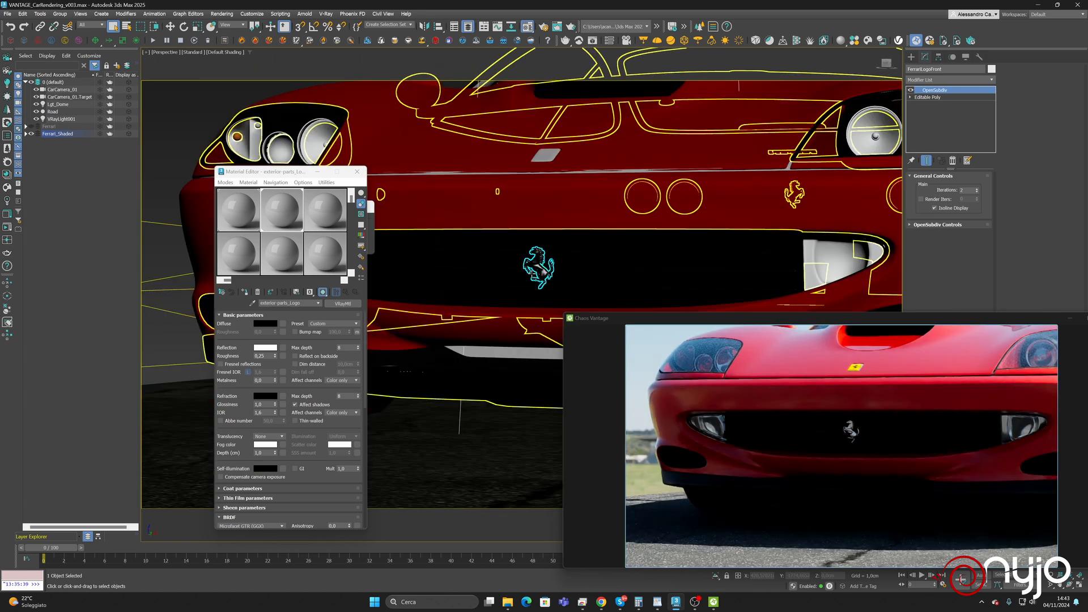
alt+middle_drag(541, 264, 623, 190)
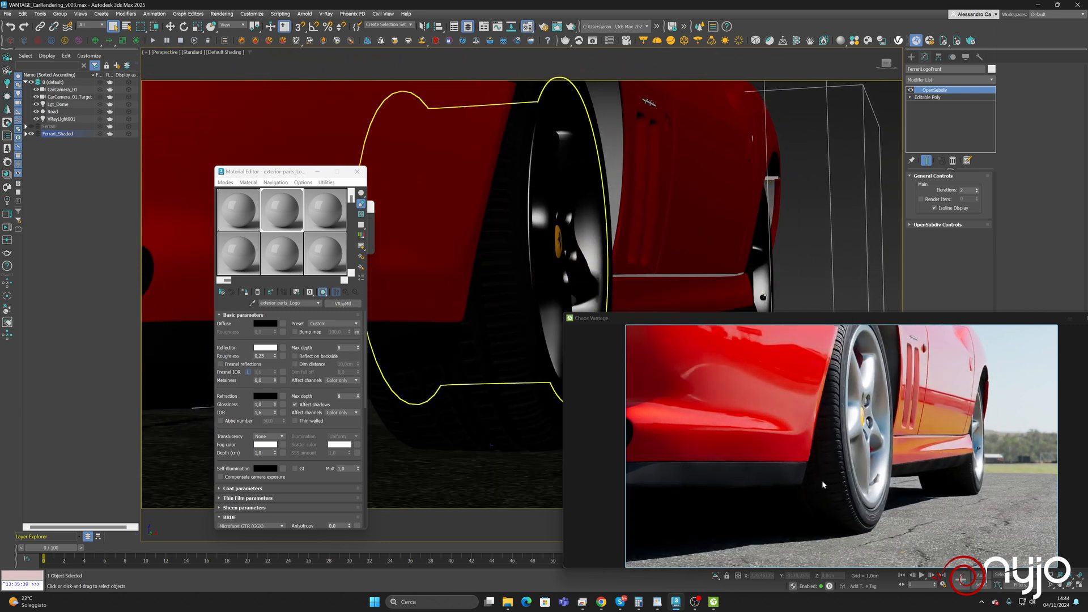
click(325, 210)
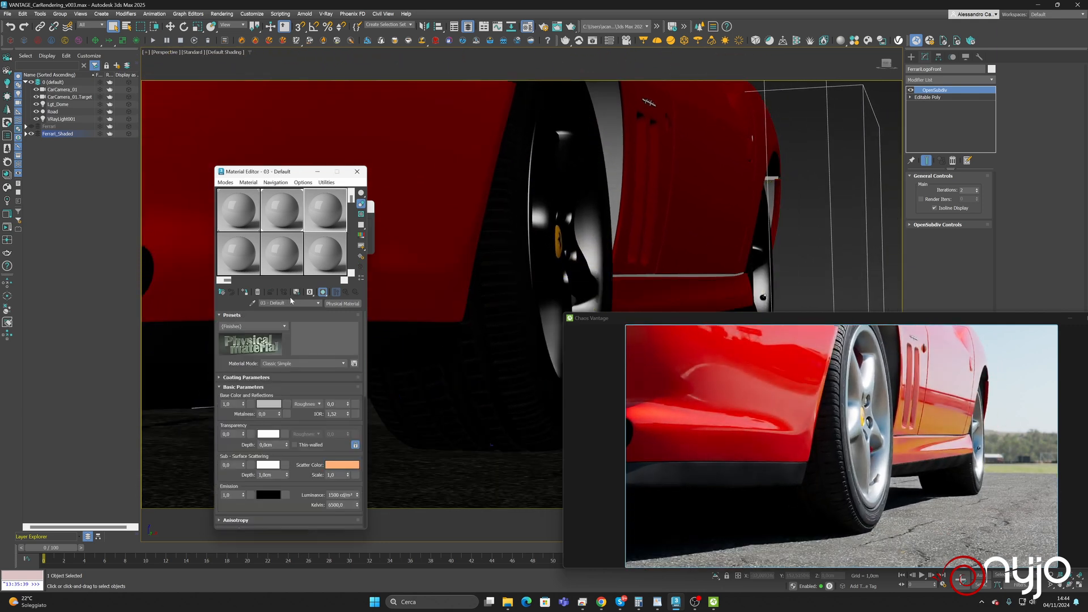
click(254, 303)
click(416, 359)
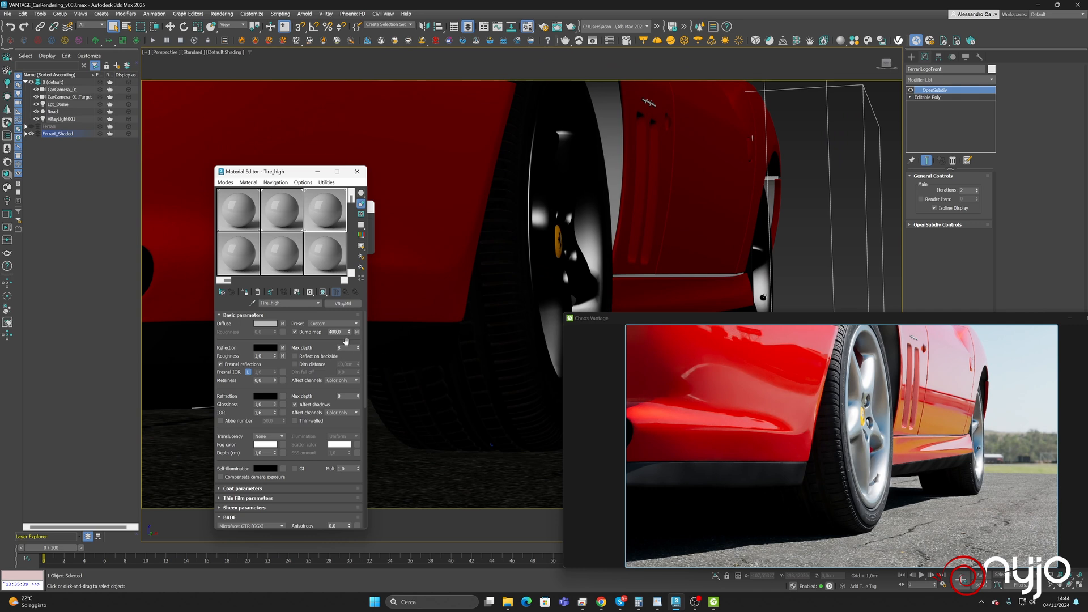
In Tire_high's diffuse Composite map, set the brightness of layer 1's Color Correction to about -16
click(283, 324)
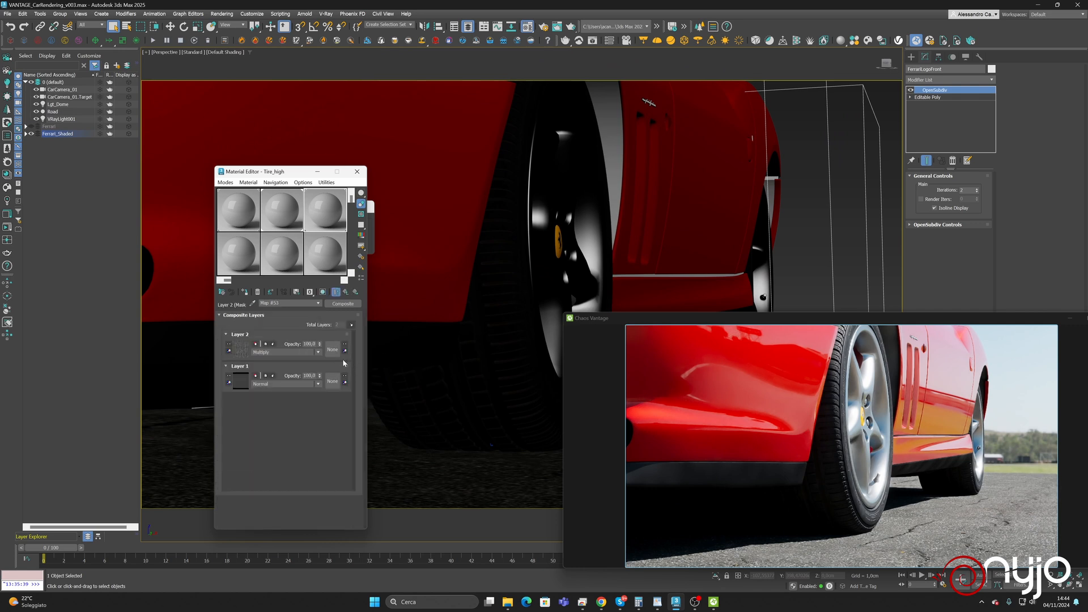
click(242, 385)
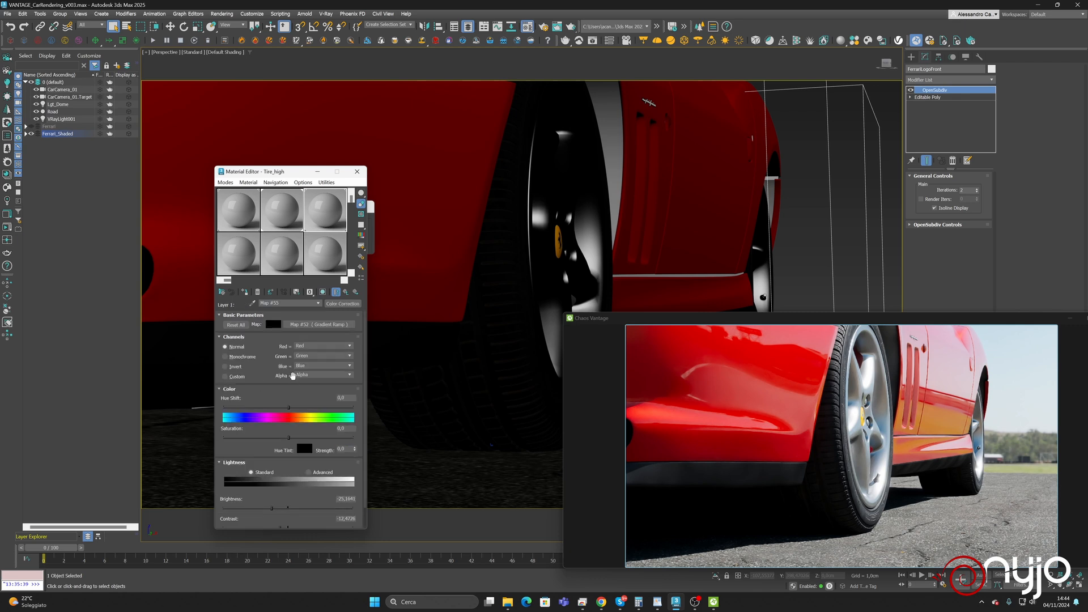
drag(281, 510, 277, 511)
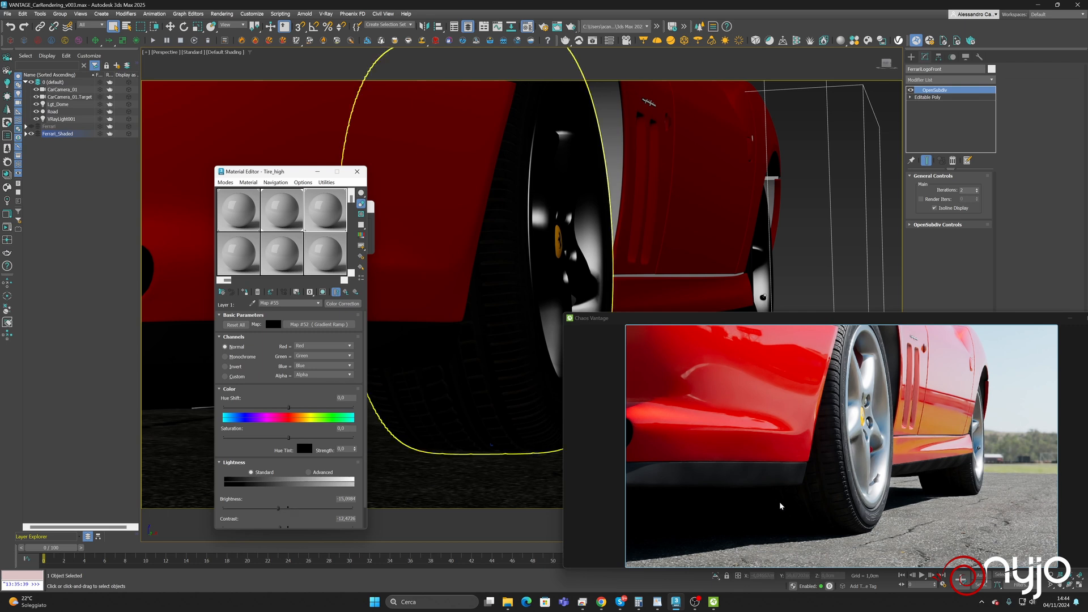
Check the front tyre from the side and raise its Color Correction brightness to about -7.2
scroll(507, 196, up, 5)
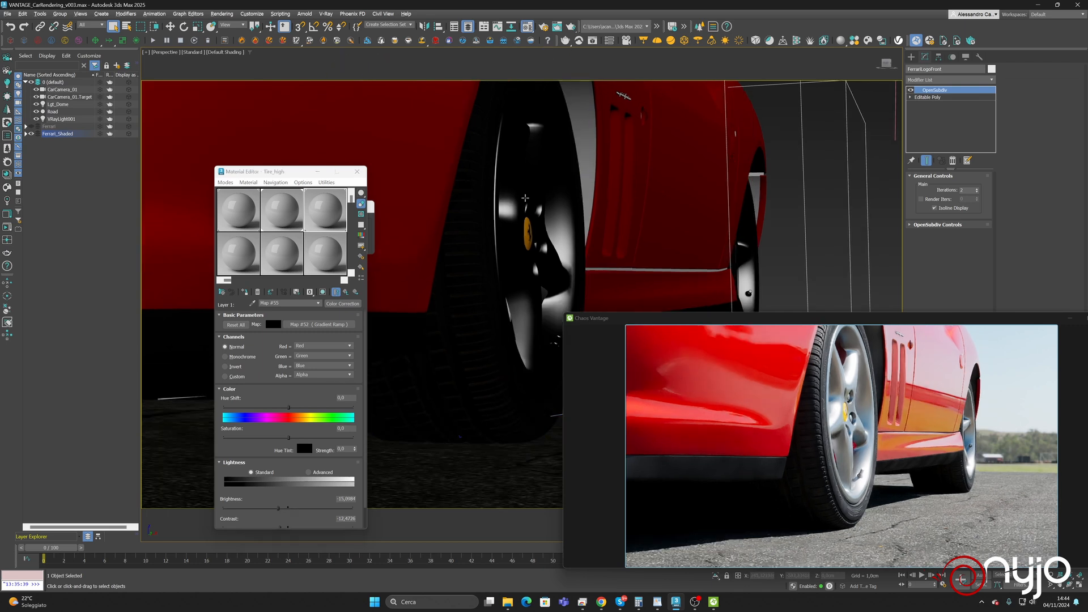
alt+middle_drag(537, 193, 500, 274)
scroll(521, 174, up, 2)
scroll(487, 166, down, 2)
scroll(485, 169, down, 3)
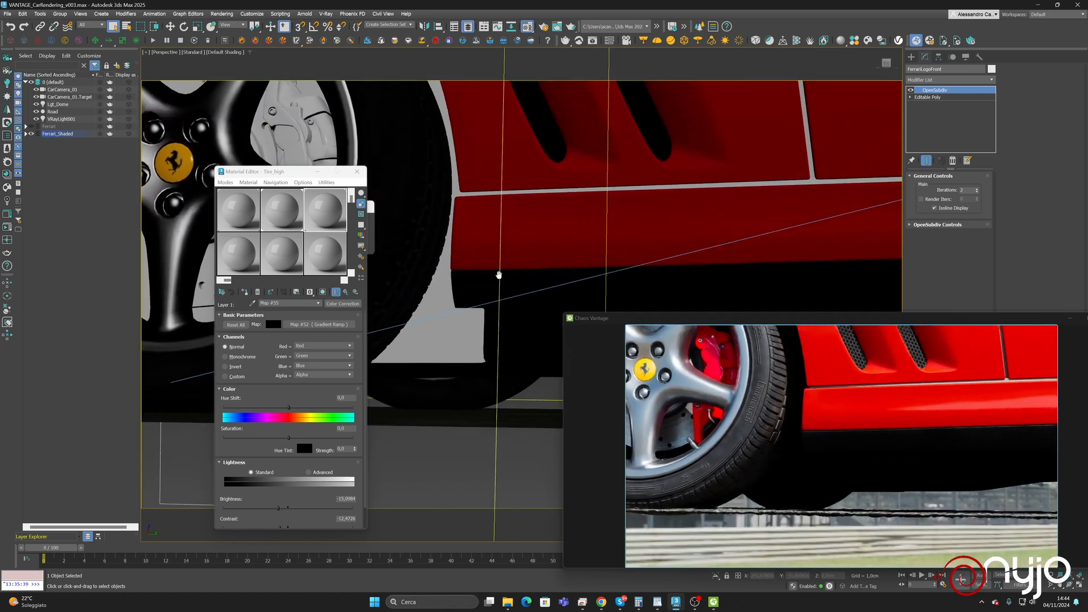
alt+middle_drag(534, 236, 525, 235)
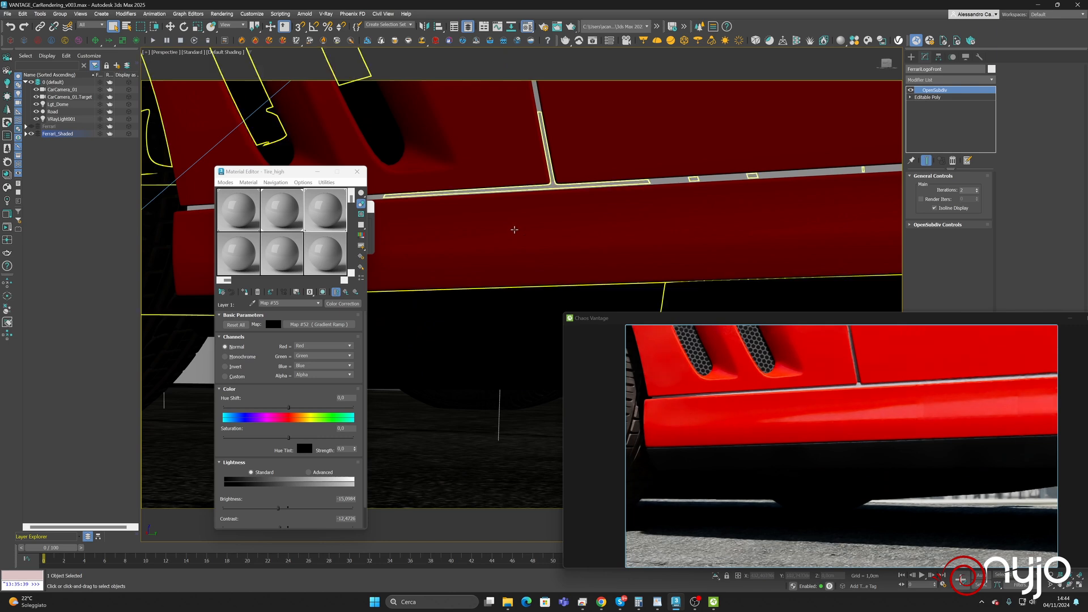
scroll(513, 228, down, 3)
scroll(514, 227, up, 5)
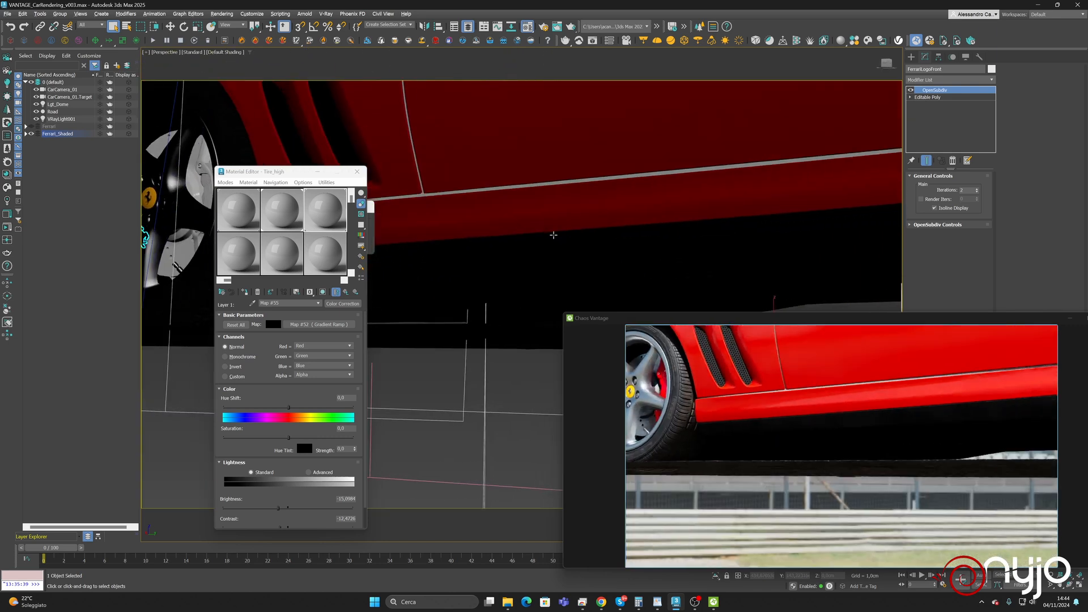
scroll(542, 227, down, 3)
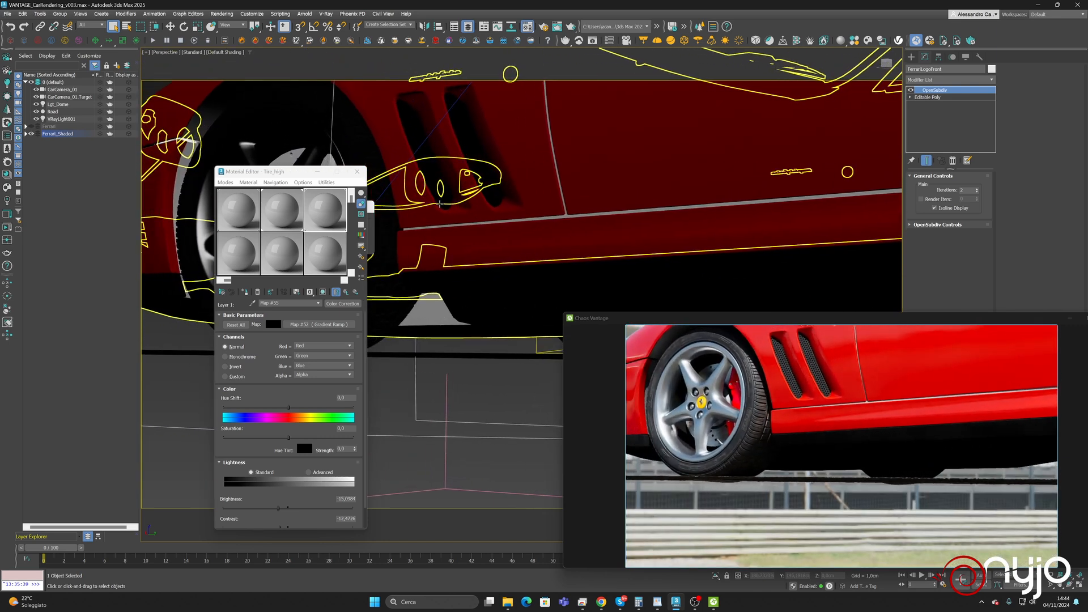
middle_drag(497, 217, 623, 253)
scroll(622, 252, up, 3)
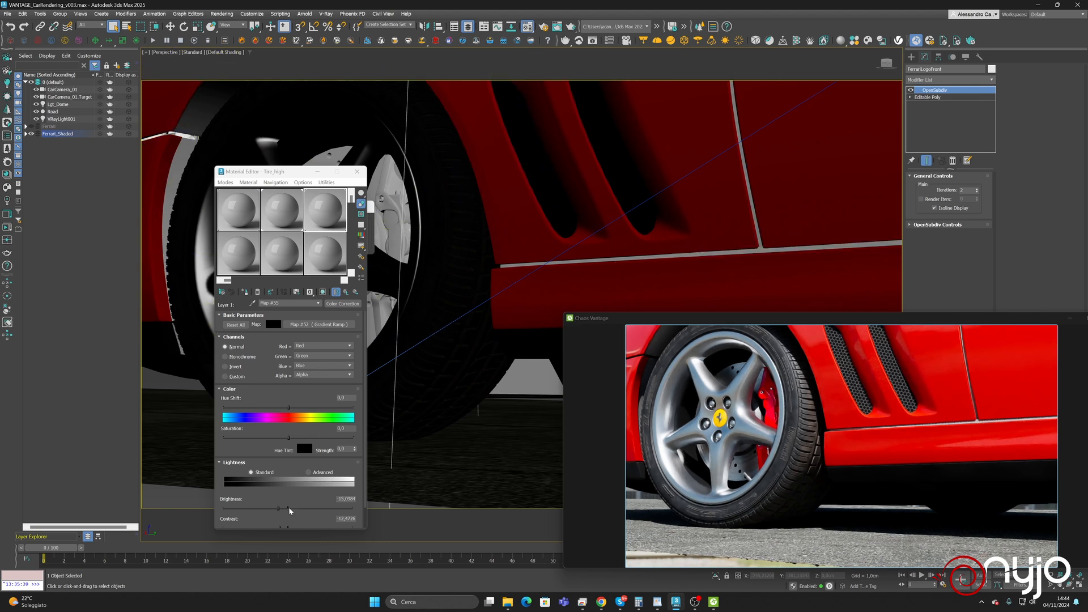
drag(278, 508, 256, 394)
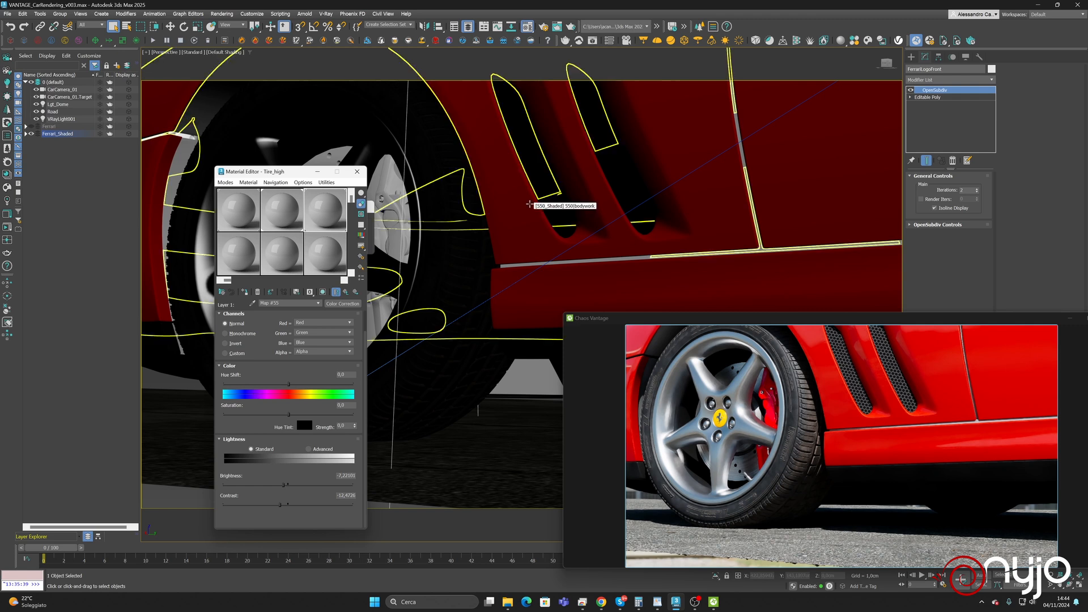
Frame the shield badge on the front fender and save the scene
scroll(530, 204, down, 4)
middle_drag(562, 170, 573, 279)
scroll(582, 248, up, 8)
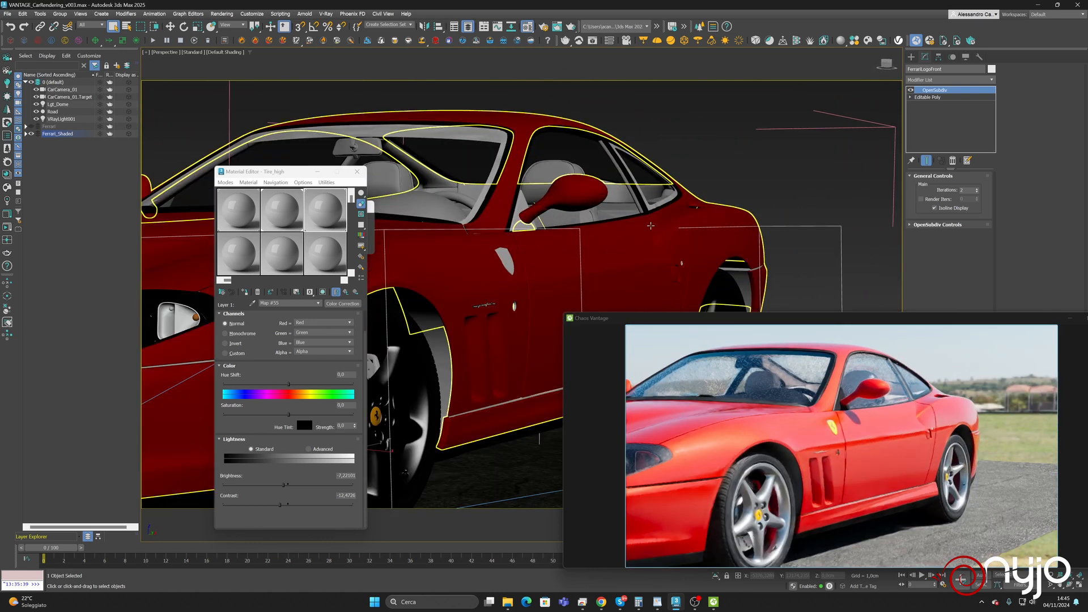
scroll(650, 264, up, 1)
middle_drag(646, 269, 760, 250)
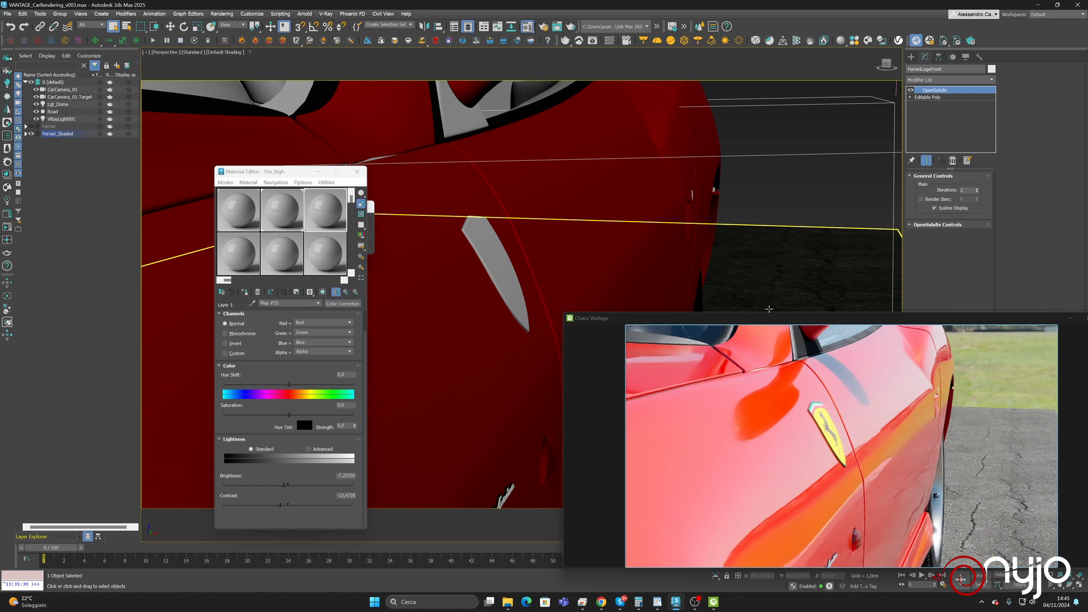
click(8, 14)
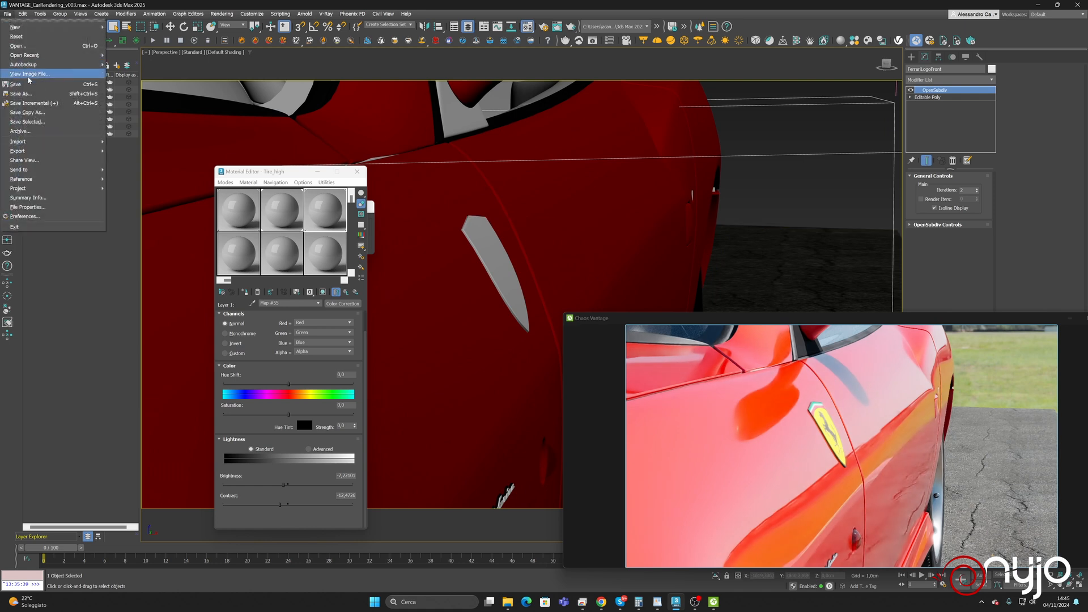
click(22, 77)
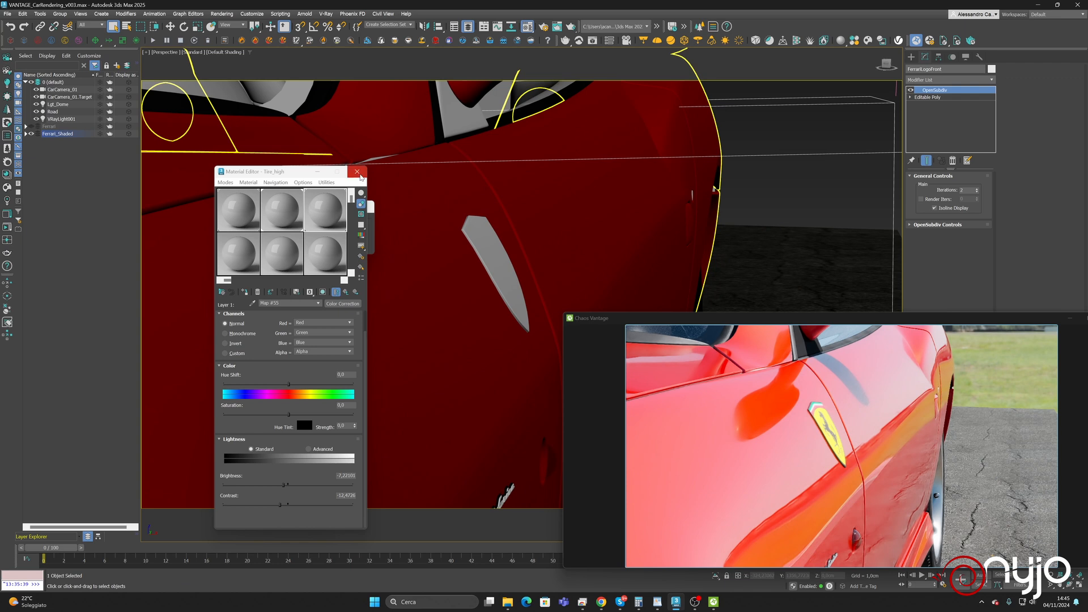
Switch to the Slate Material Editor and create a new empty view, View11
click(225, 182)
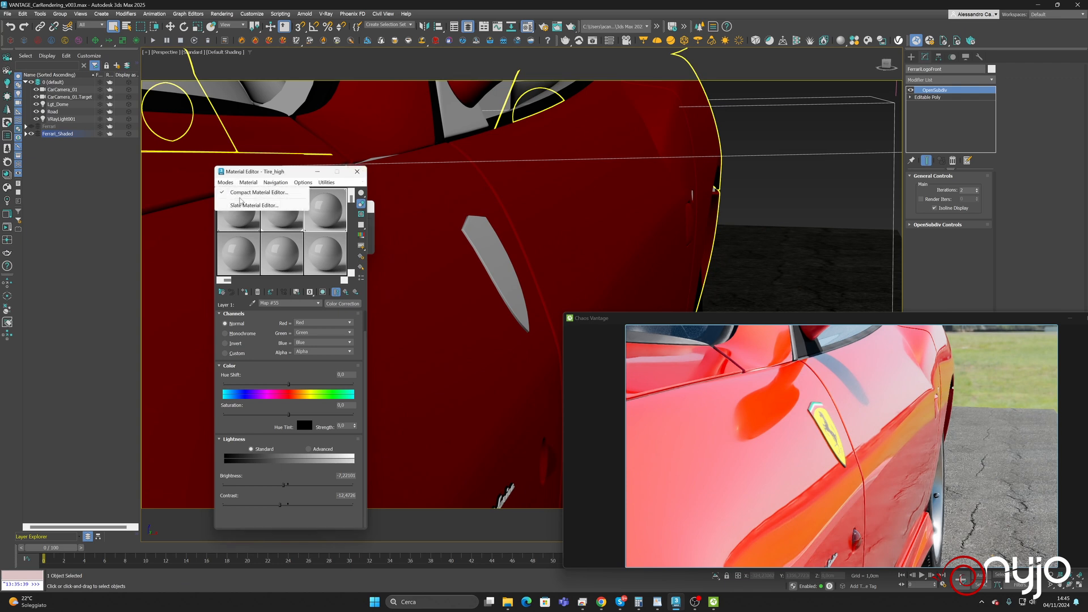
click(244, 206)
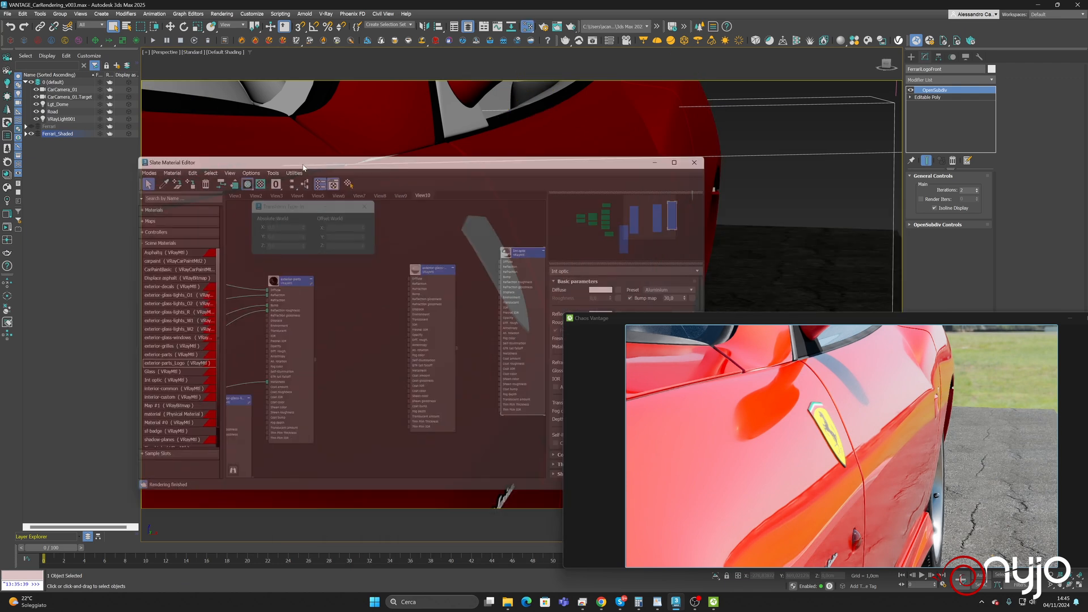
right_click(397, 186)
click(407, 191)
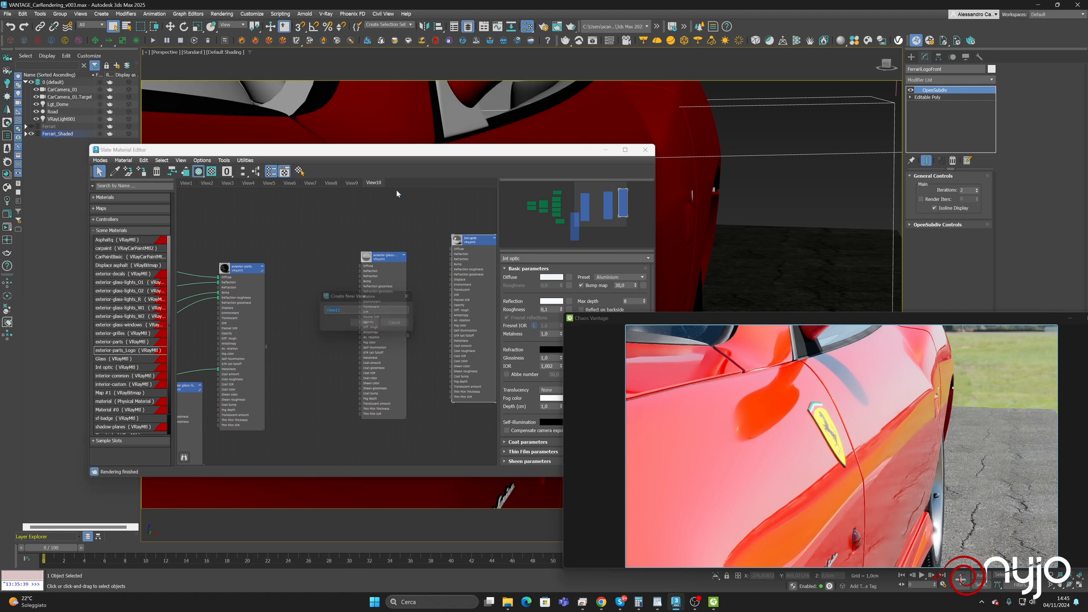
click(359, 323)
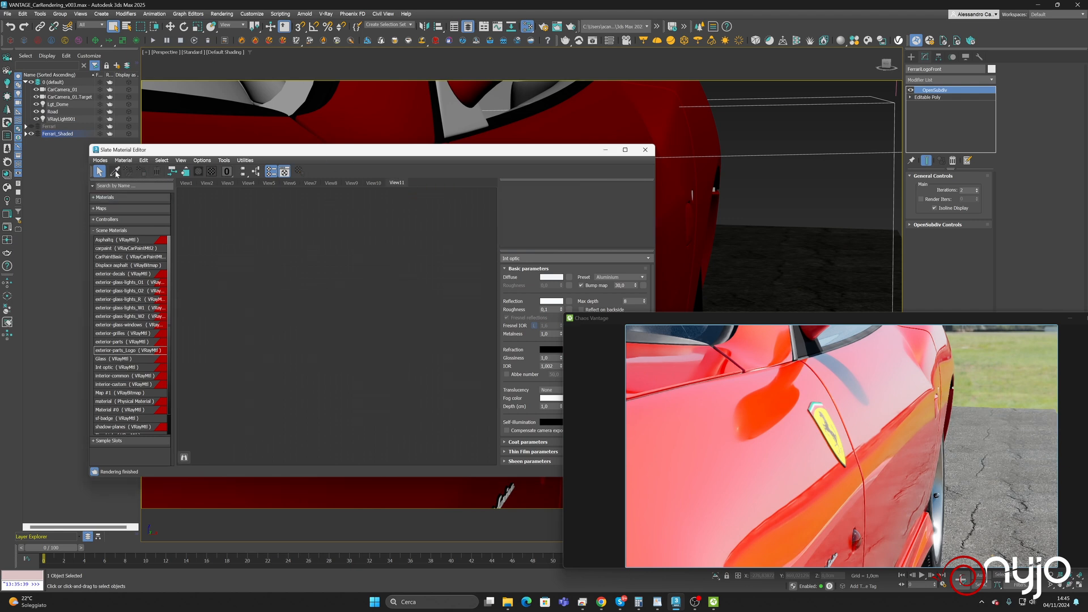
Sample the carpaint material from the car body into the new view
click(114, 171)
click(669, 224)
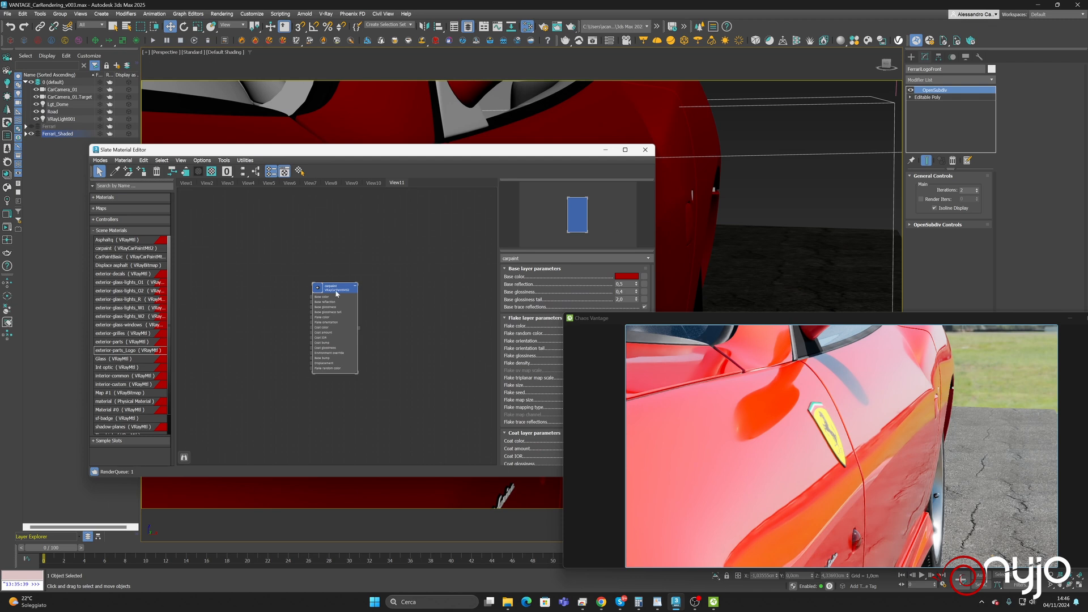
scroll(355, 285, up, 4)
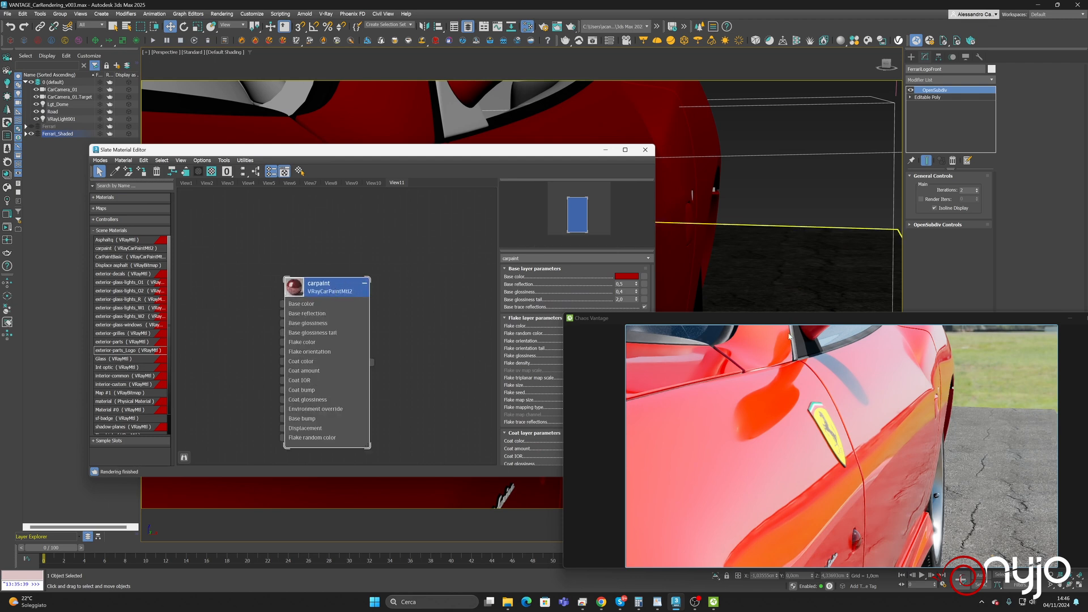
Switch to Chaos Vantage, bring back its full interface and set the DLSS quality to DLAA (1X)
drag(842, 391, 883, 330)
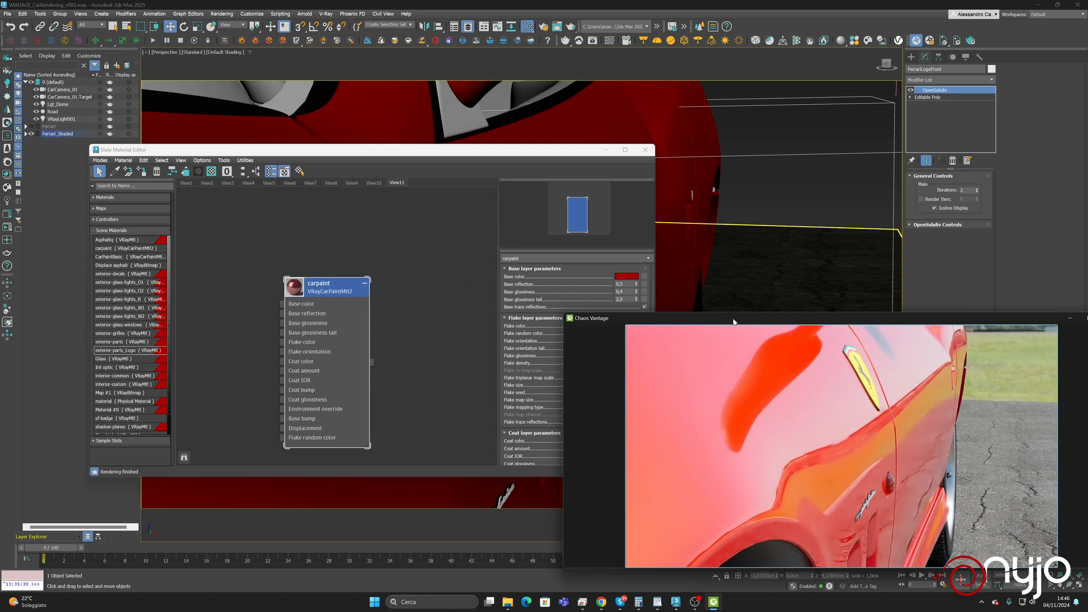
key(Escape)
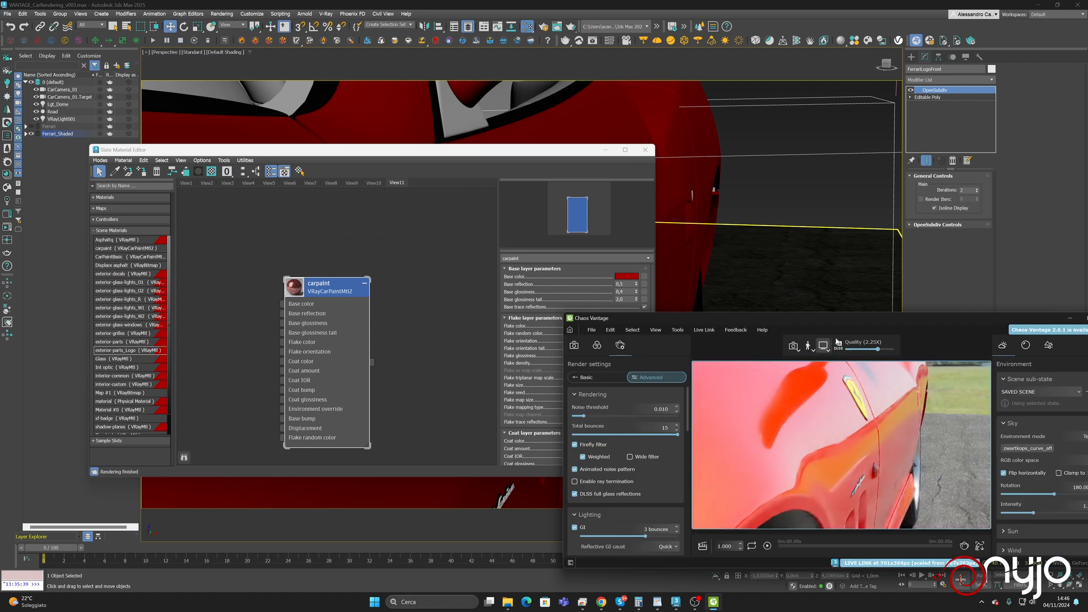
drag(881, 348, 905, 355)
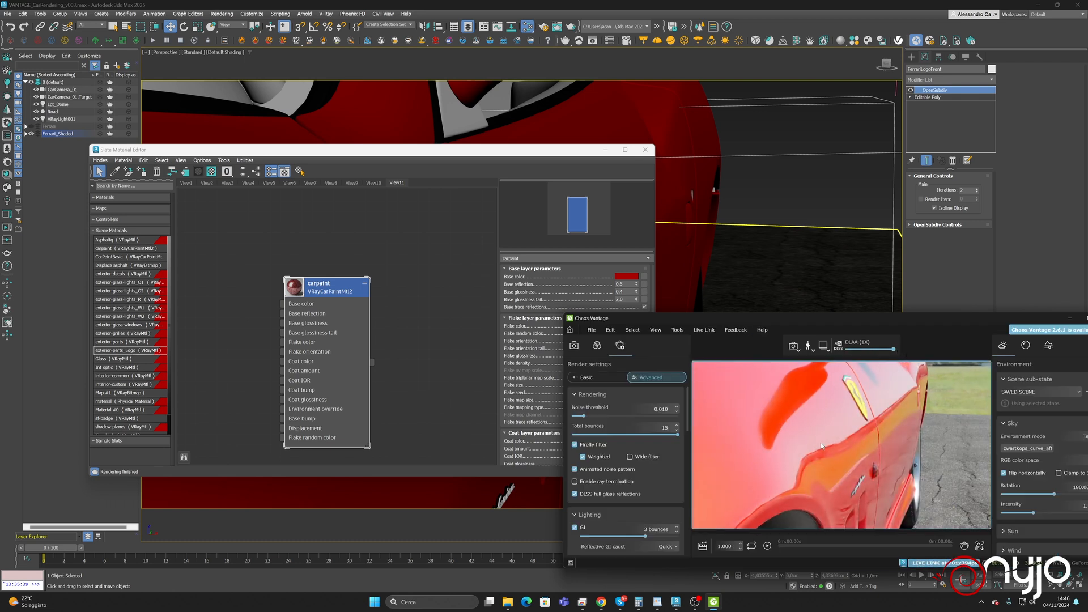
key(ctrl+z)
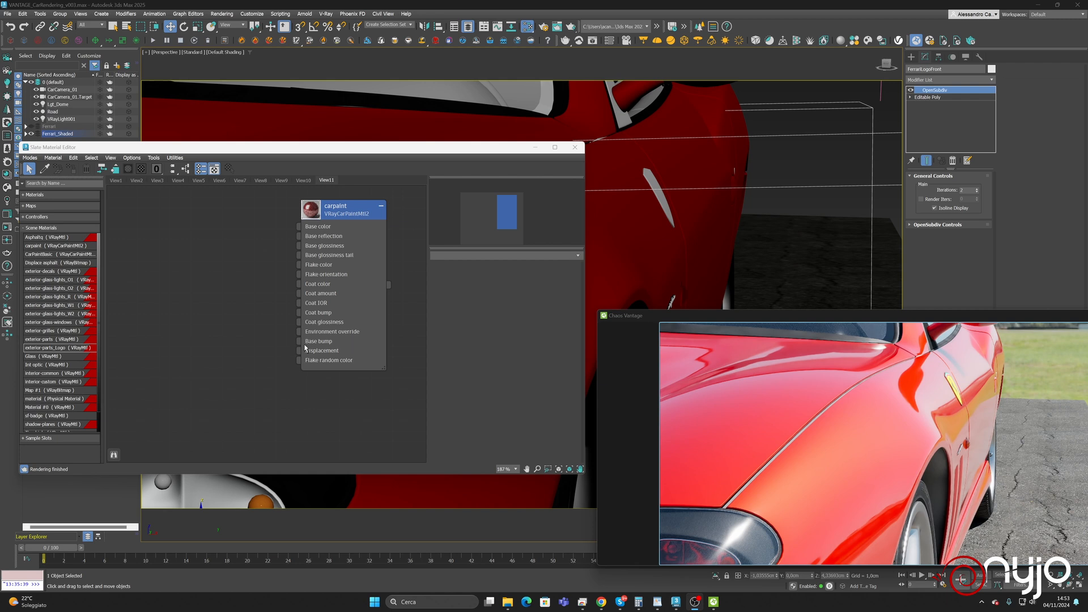
right_click(160, 309)
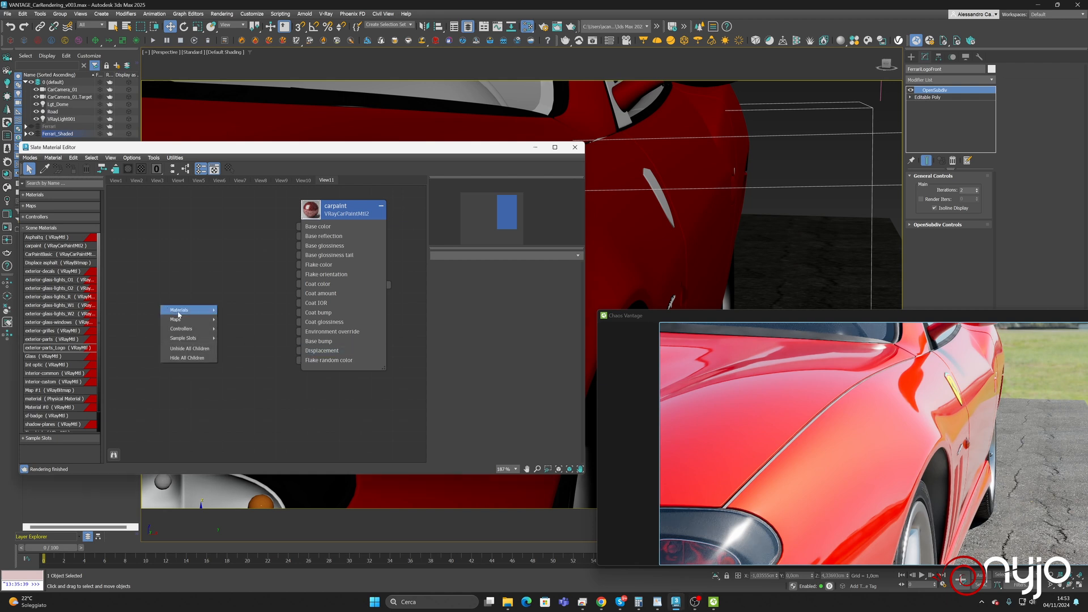
mouse_move(187, 319)
mouse_move(239, 329)
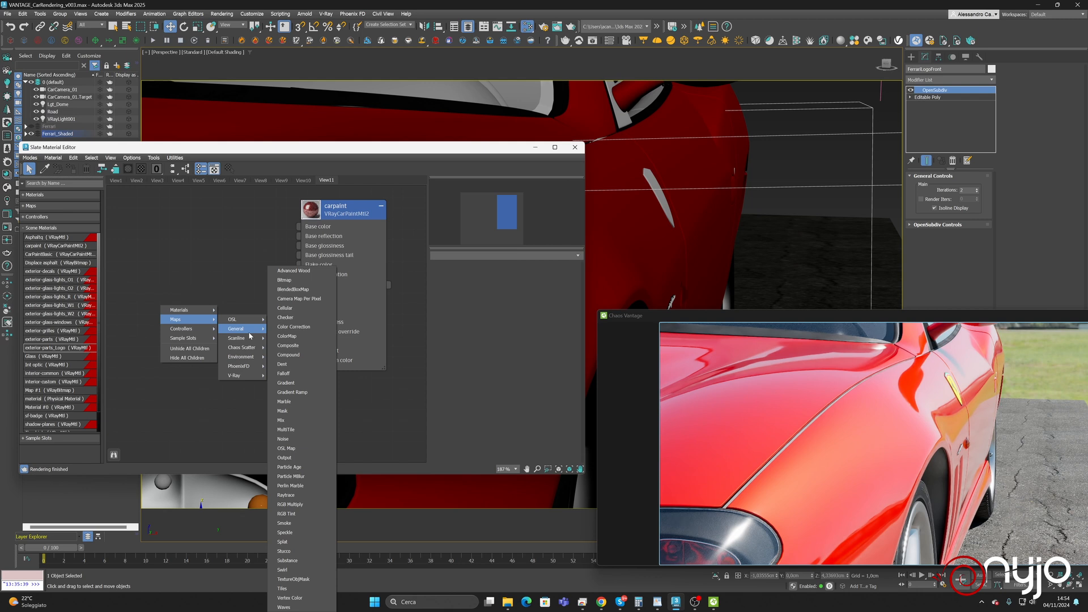
click(495, 298)
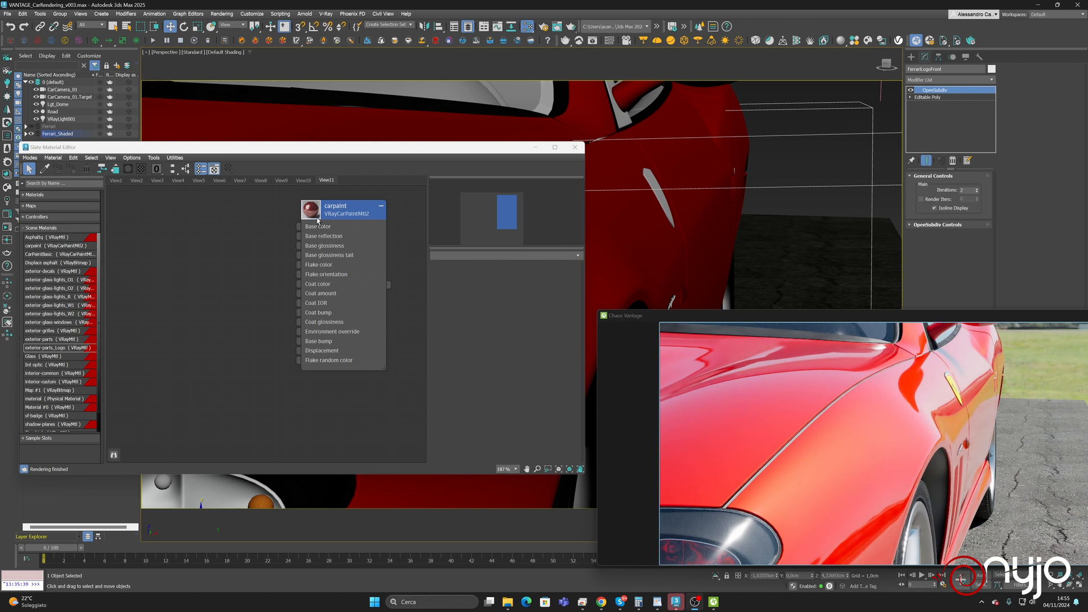
Add a Noise map to the view and connect it to the carpaint material's Coat bump input
right_click(177, 285)
mouse_move(193, 299)
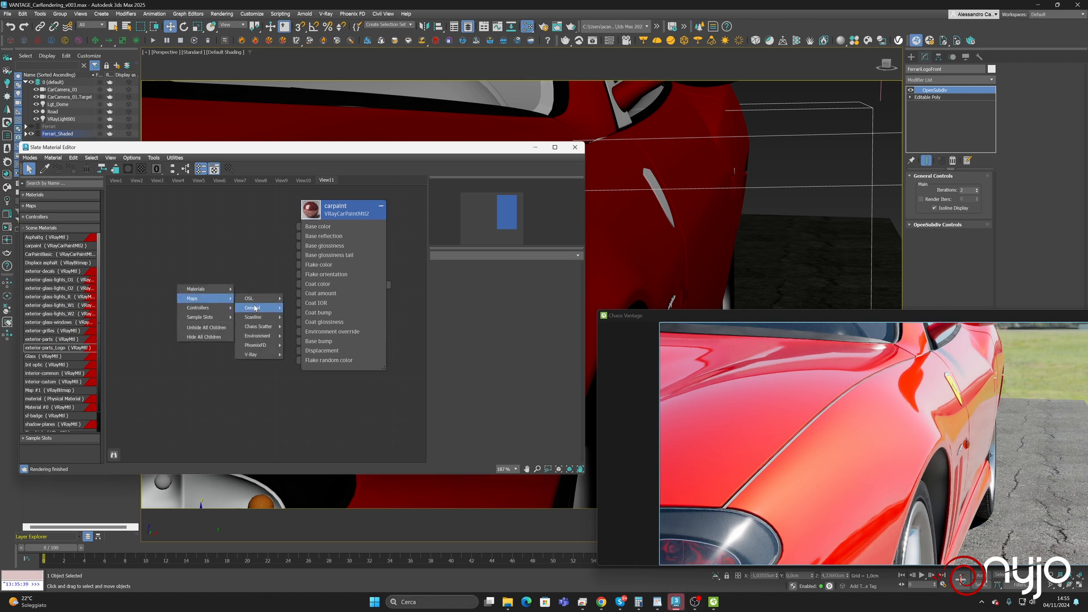
mouse_move(257, 310)
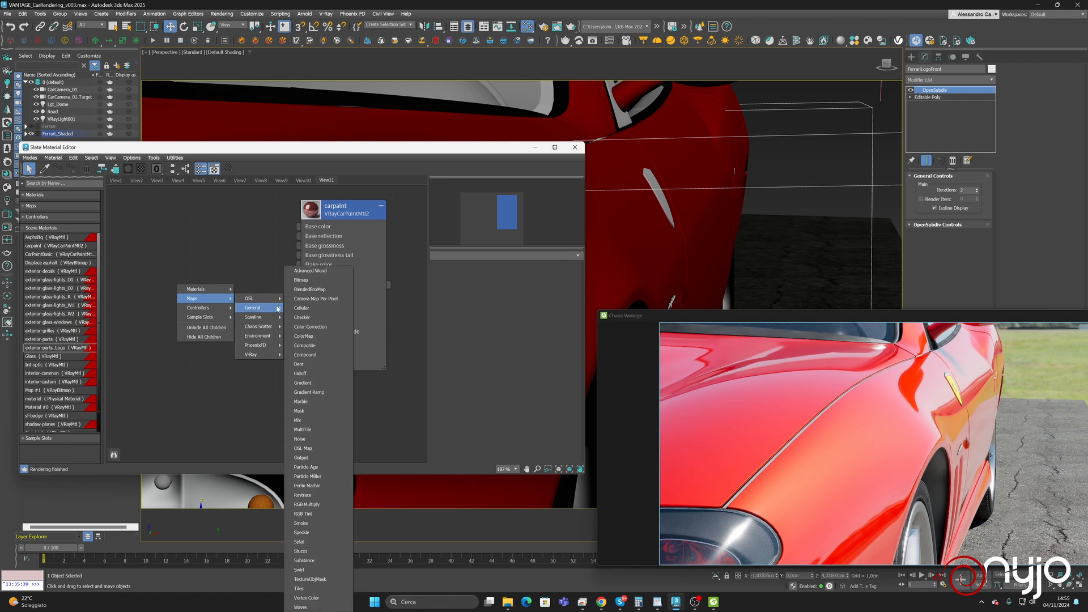
click(303, 439)
drag(229, 296, 298, 313)
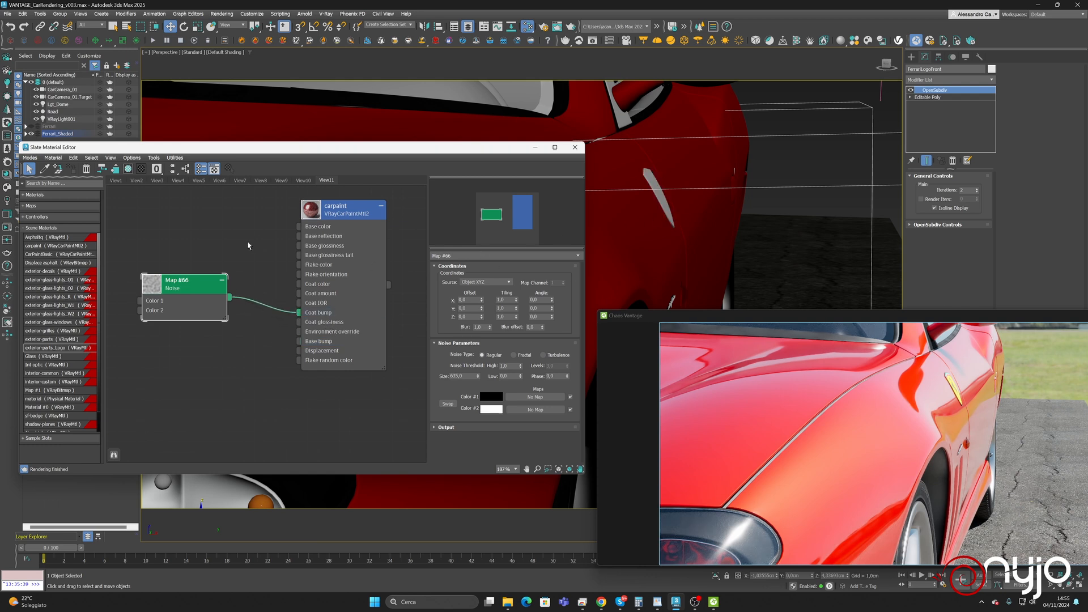
Set the Noise map's size to 6 and its noise type to Fractal
double_click(463, 375)
text(6)
key(Return)
click(513, 355)
Remove the Noise map's link to Coat bump and connect it to the carpaint's Displacement input instead
drag(291, 313, 294, 313)
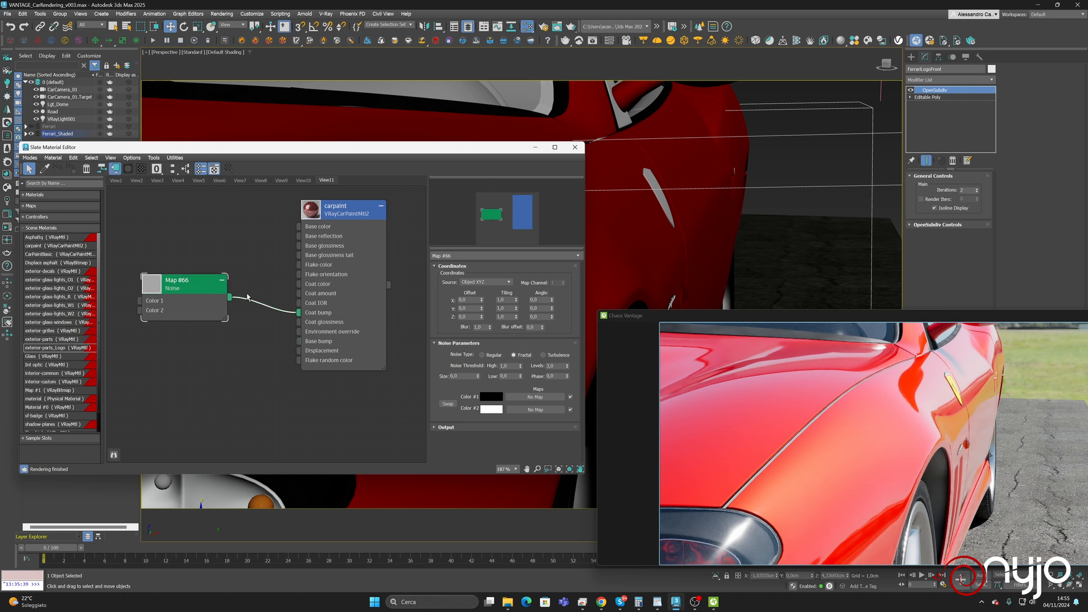
key(Delete)
drag(230, 297, 299, 351)
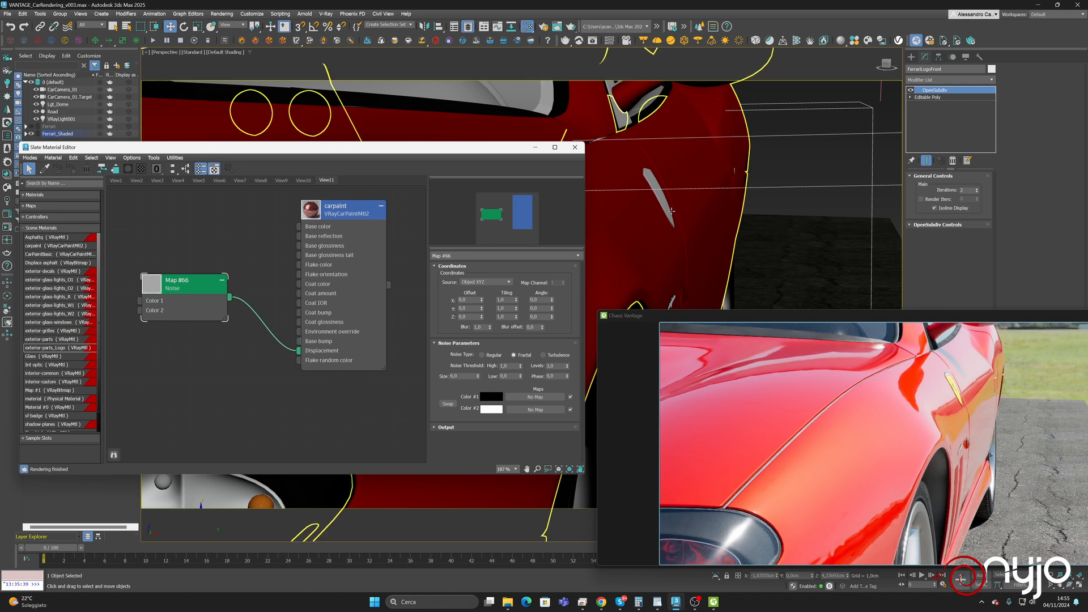
Insert a Composite map between the Noise map and the carpaint's Displacement input, with the Noise map feeding Layer 1
scroll(672, 214, up, 3)
mouse_move(673, 215)
alt+middle_down()
mouse_move(689, 219)
mouse_move(661, 218)
mouse_move(673, 213)
alt+middle_up()
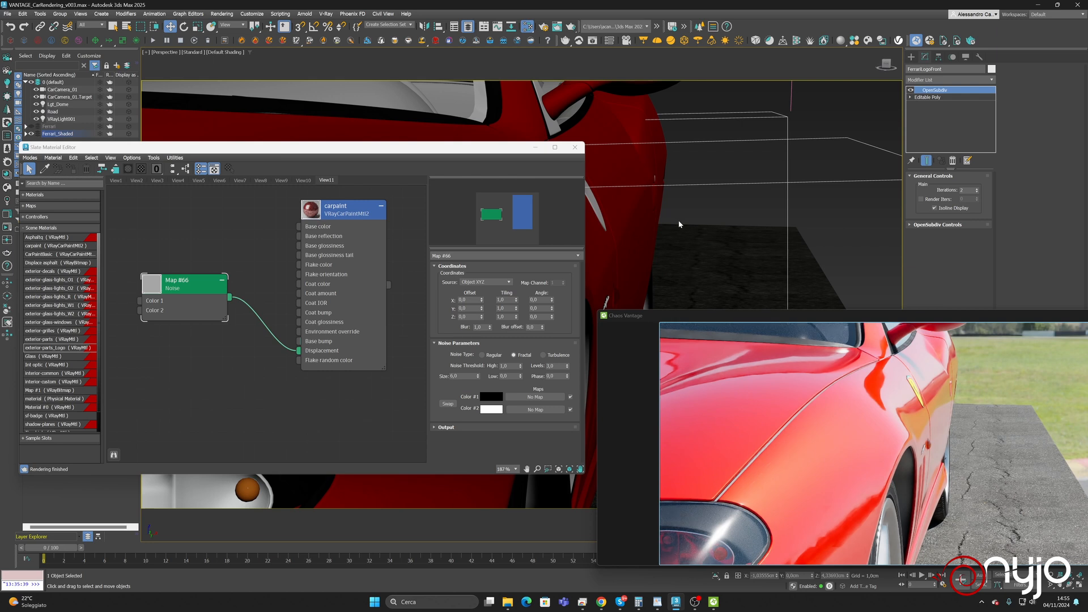
scroll(679, 224, up, 1)
scroll(683, 228, down, 1)
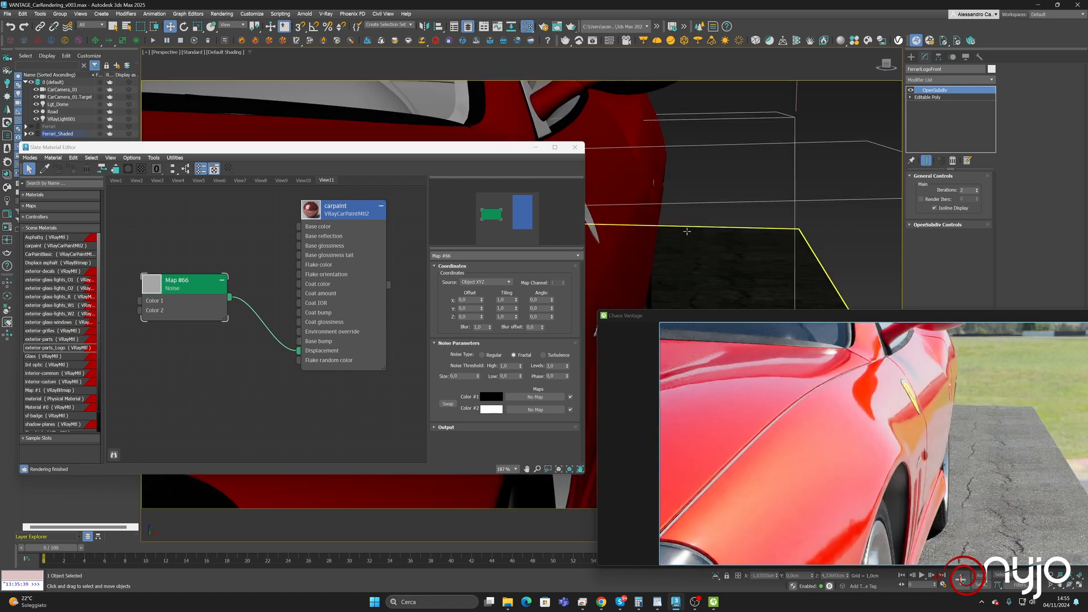
click(1069, 586)
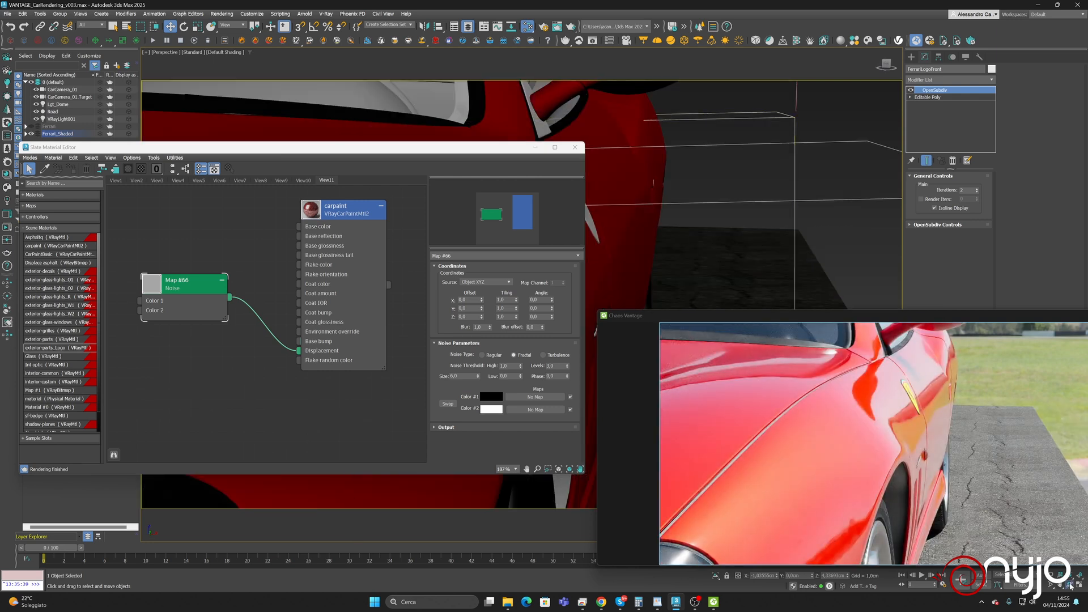
drag(628, 221, 490, 256)
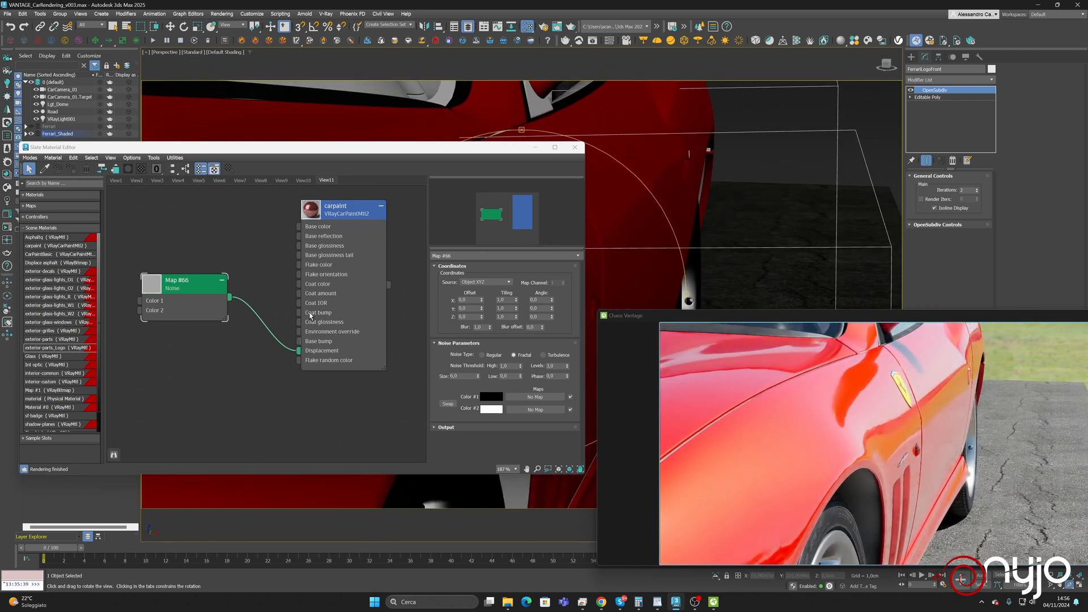
right_click(225, 355)
mouse_move(250, 368)
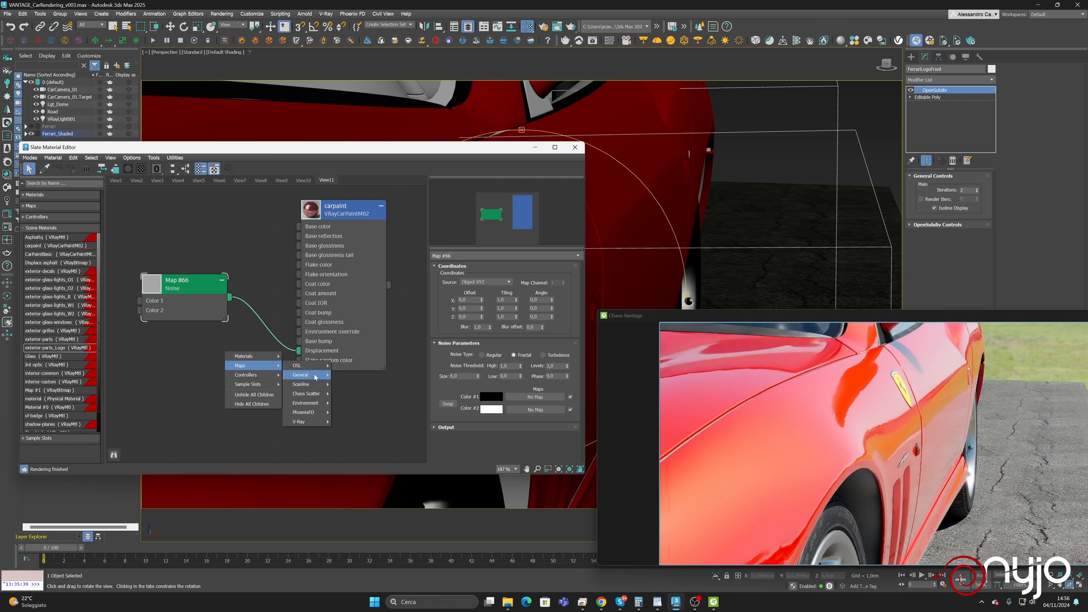
mouse_move(318, 377)
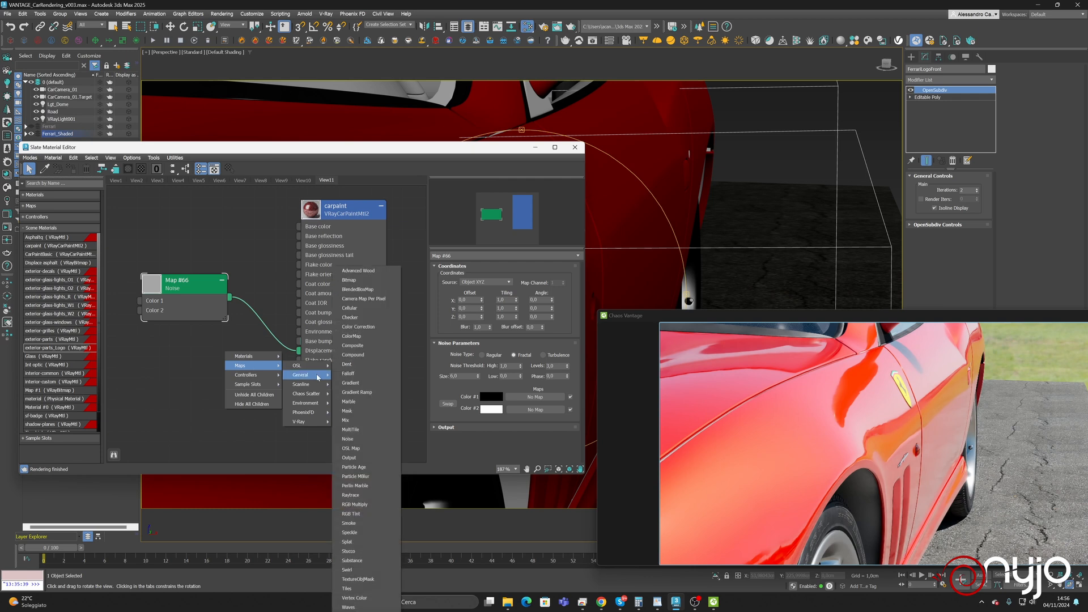
click(352, 346)
drag(206, 286, 181, 364)
drag(272, 360, 263, 300)
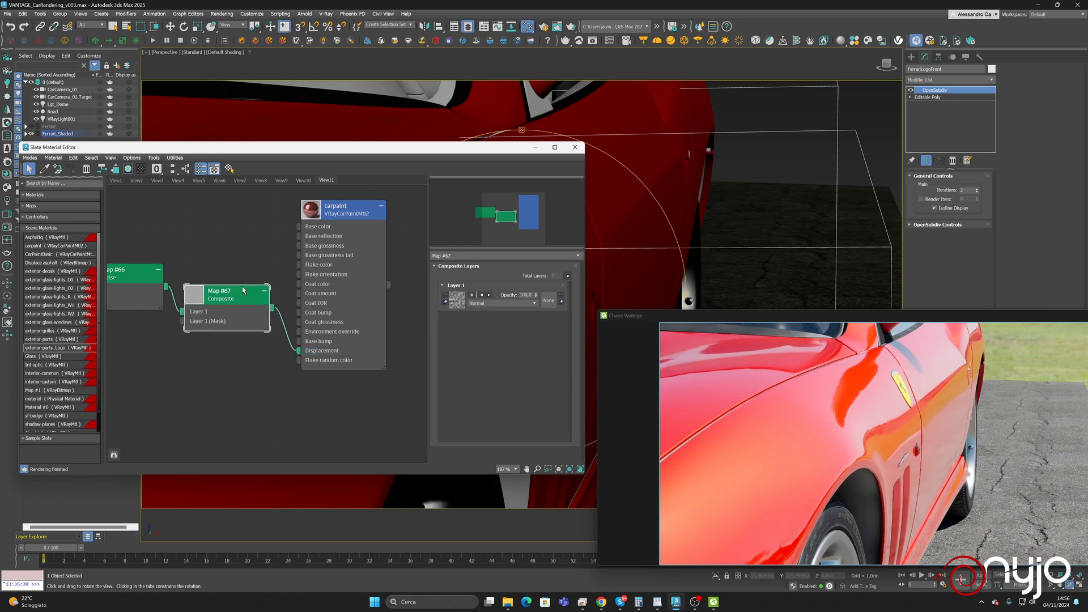
Open the Noise map from the Composite's Layer 1 and set its size to 20
click(457, 300)
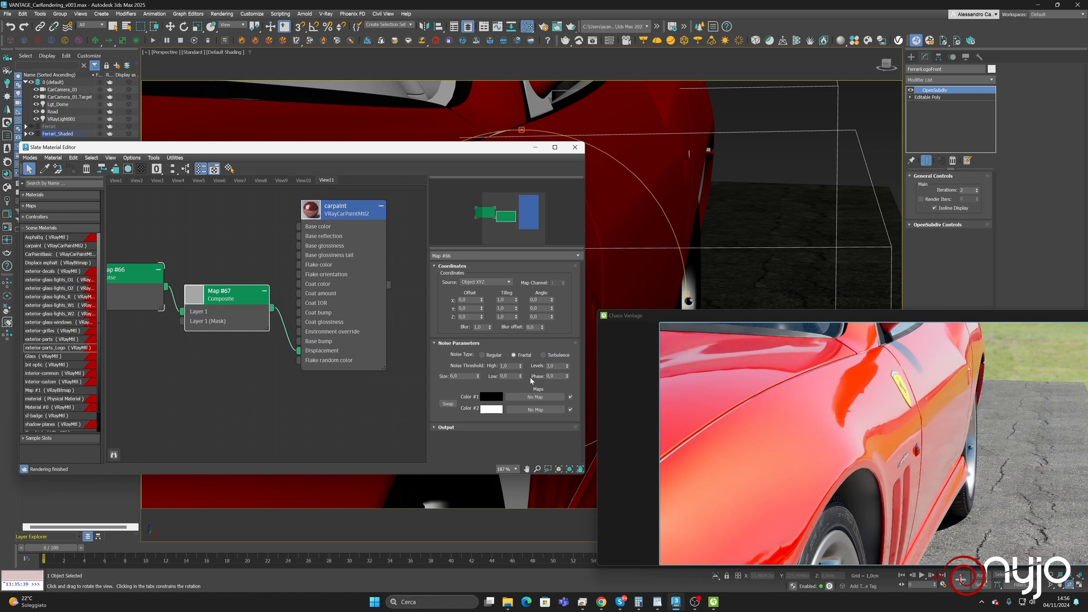
drag(454, 376, 464, 377)
text(20)
key(Return)
drag(635, 250, 633, 256)
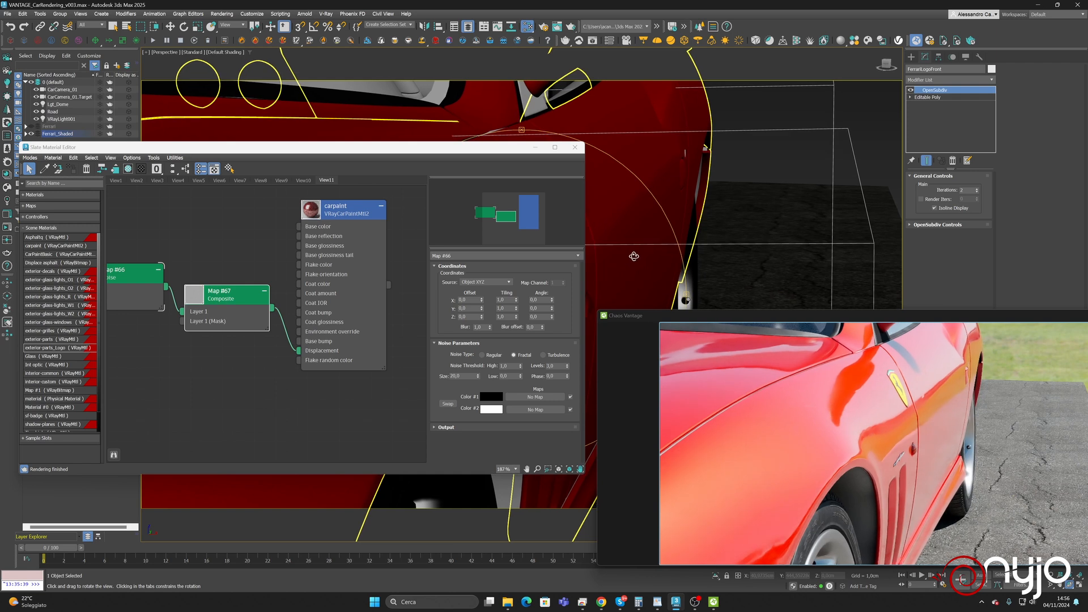
Switch the Noise map's type to Regular and set its size to 200
click(467, 376)
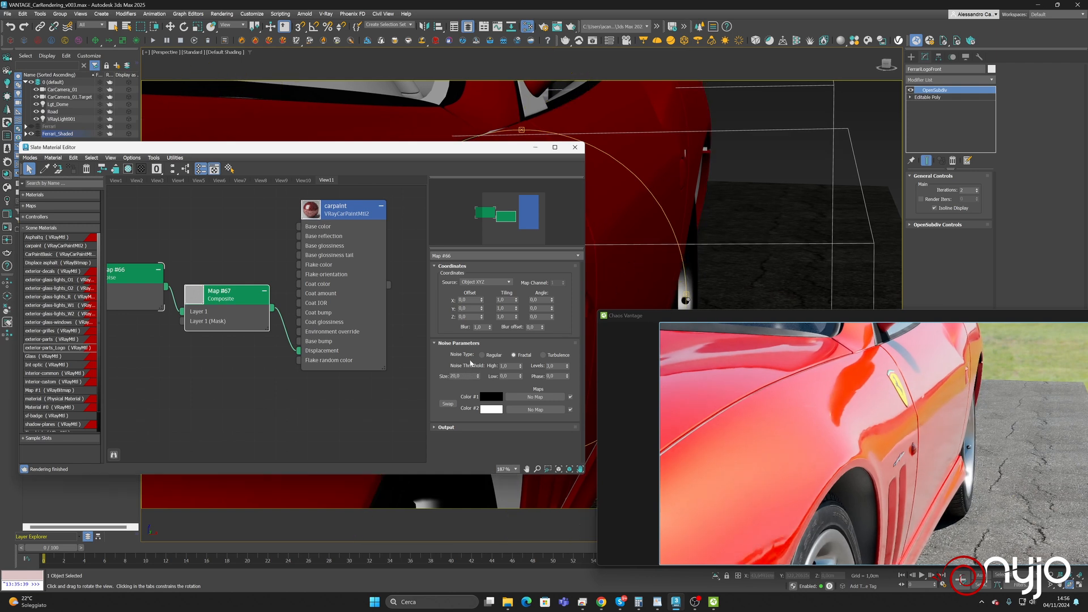
click(482, 356)
click(466, 377)
text(200)
key(Return)
Switch to Chaos Vantage, return the render settings to Basic and regenerate the displacement from the camera settings
click(753, 318)
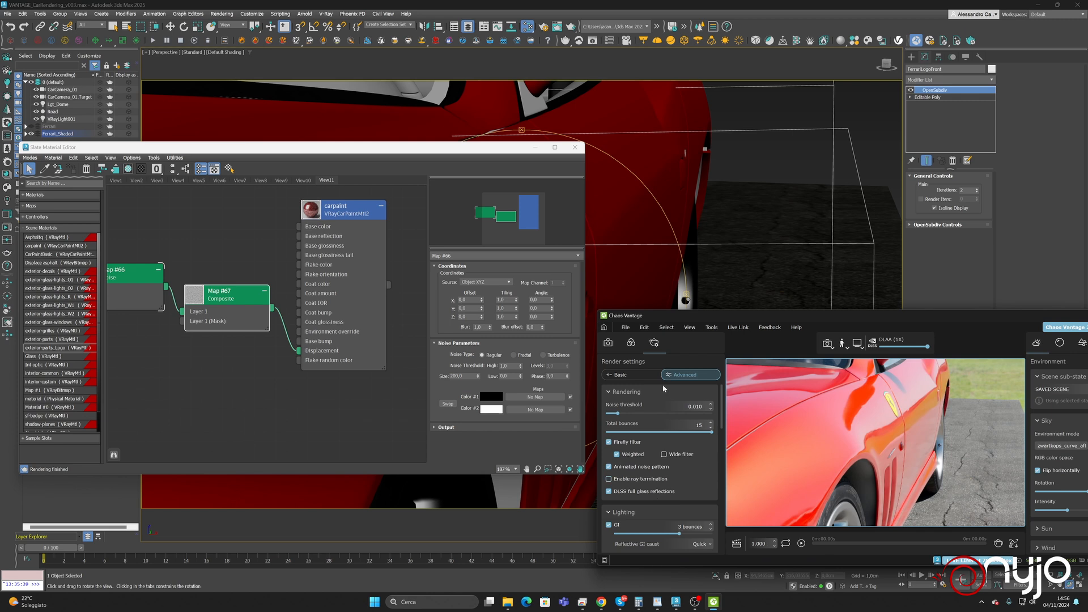
click(620, 376)
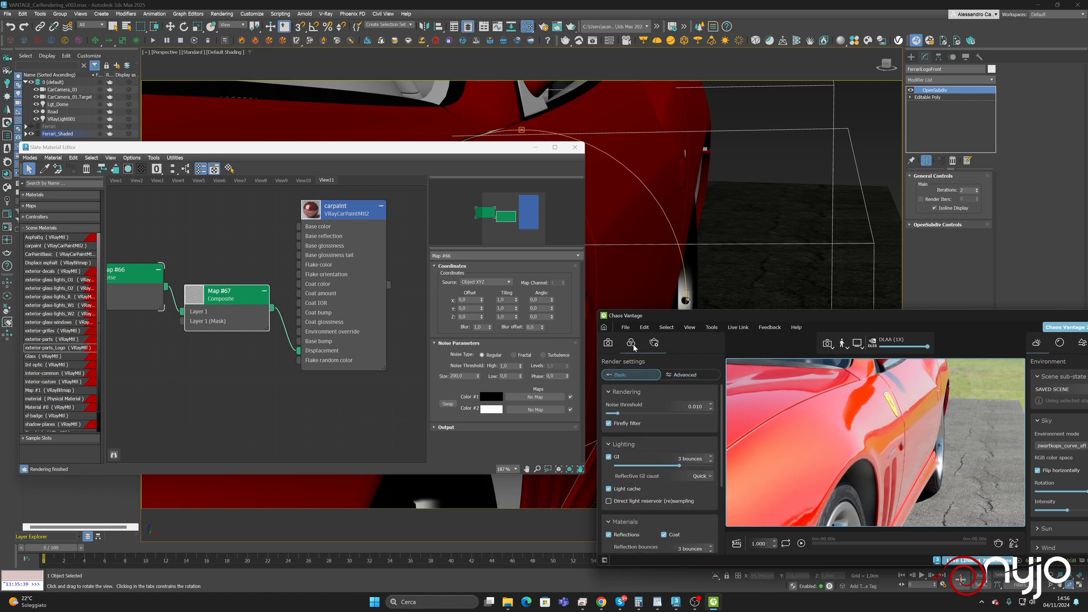
click(610, 344)
click(612, 346)
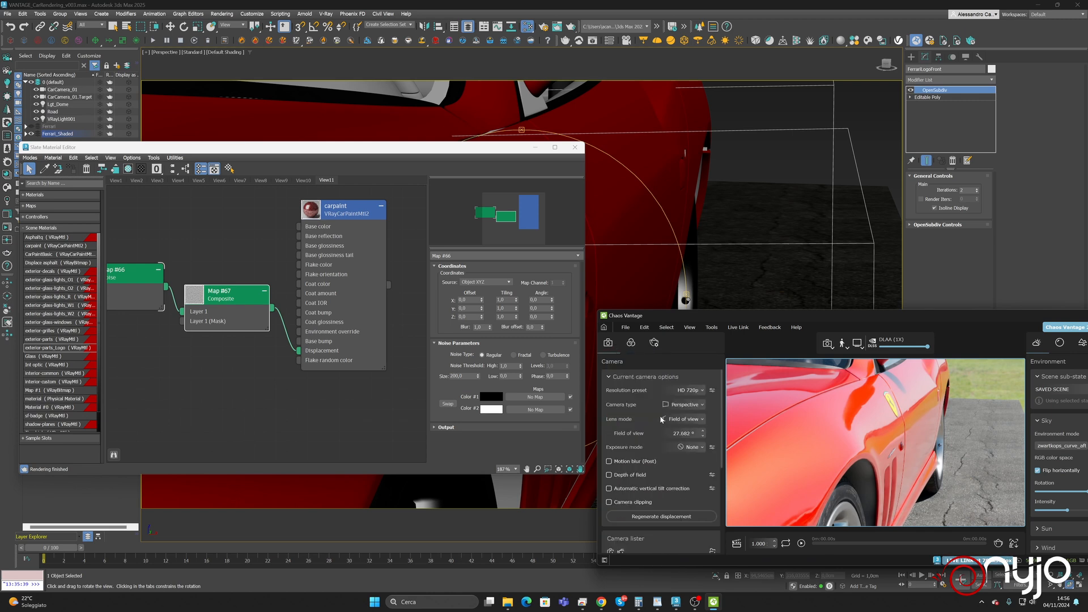
click(665, 514)
Set the Noise map's size to 20 in 3ds Max, regenerate the displacement in Chaos Vantage and hide its interface
double_click(464, 377)
text(20)
key(Return)
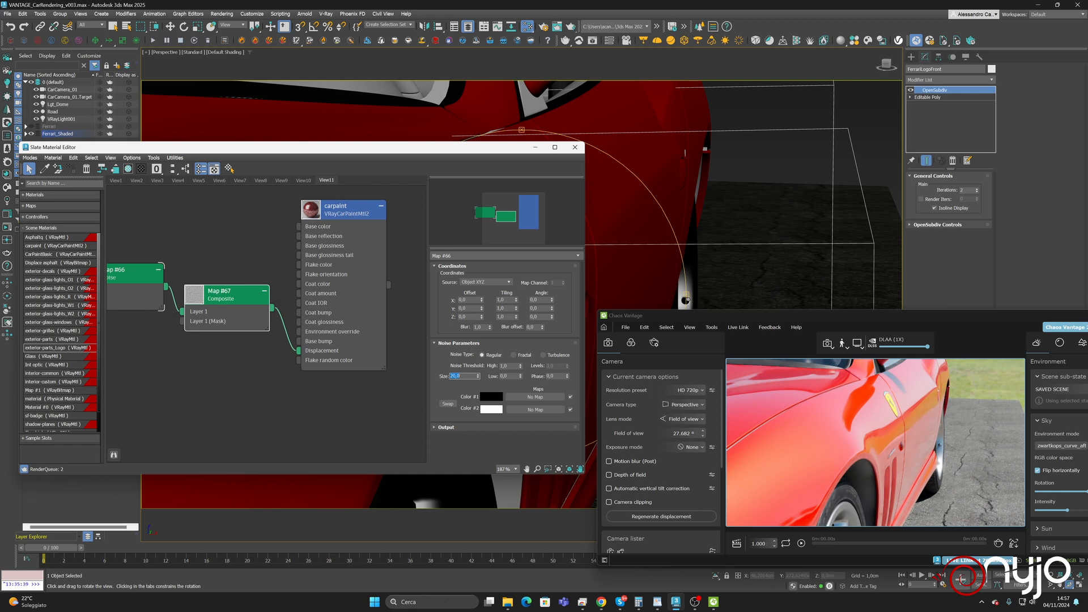
click(646, 517)
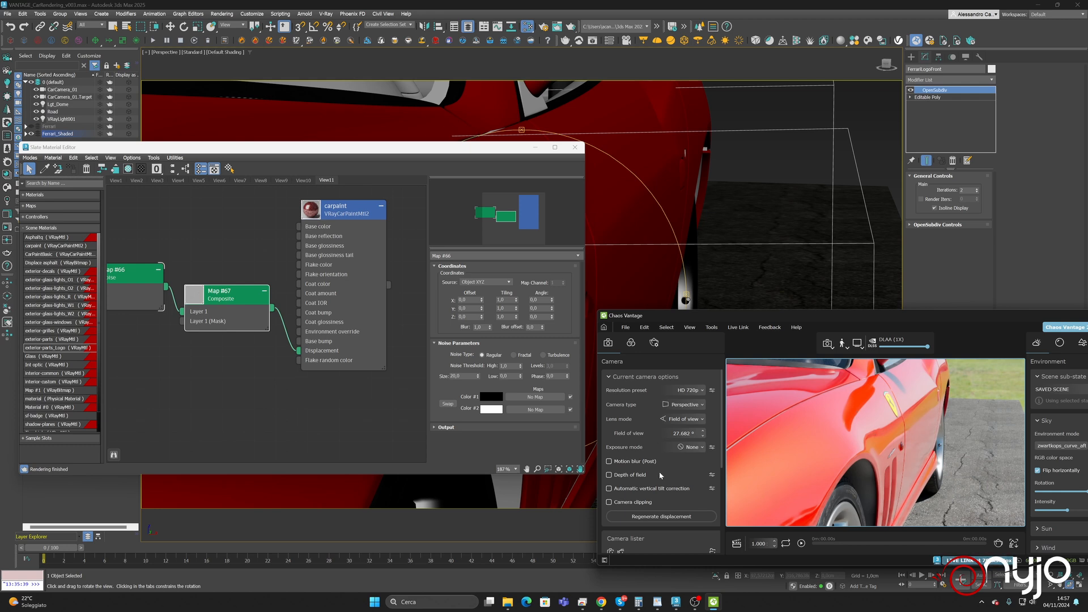
key(Escape)
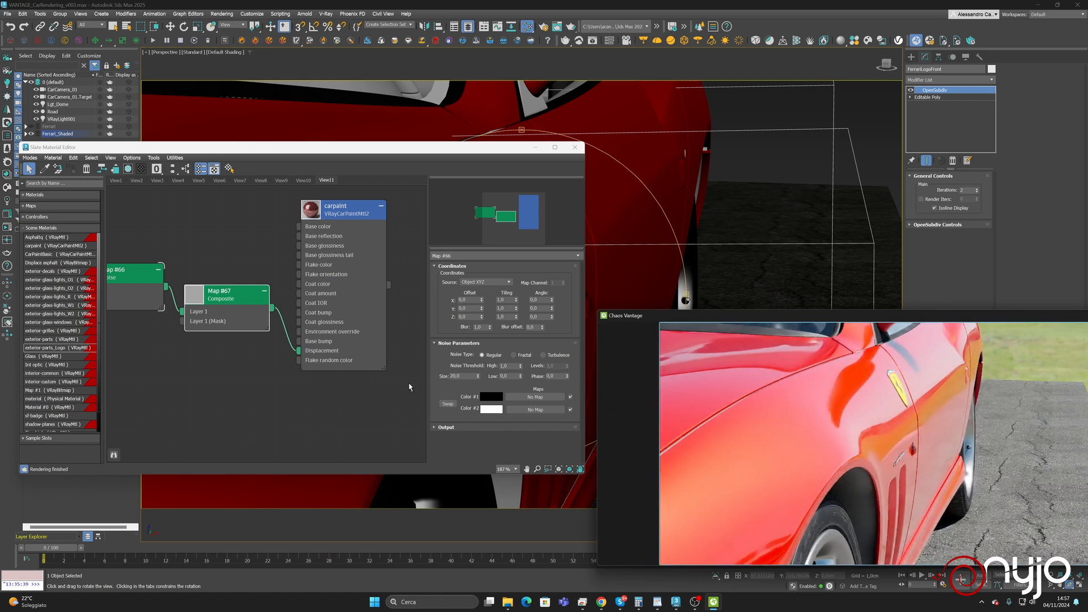
Add a second layer to the Composite map and copy Layer 1's Noise map into it using the Copy method
click(231, 294)
double_click(231, 294)
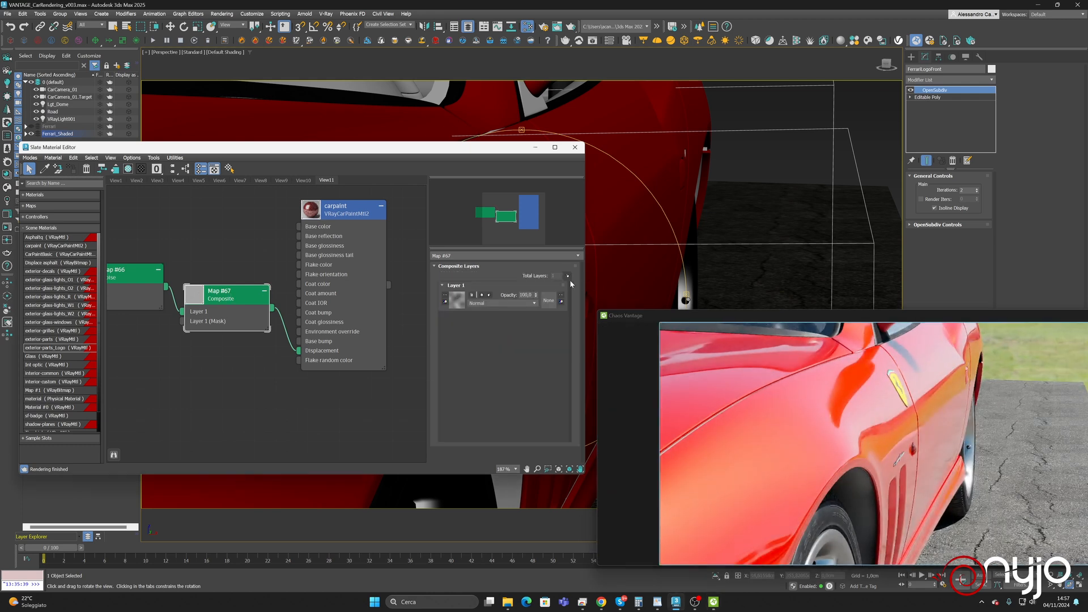
click(567, 276)
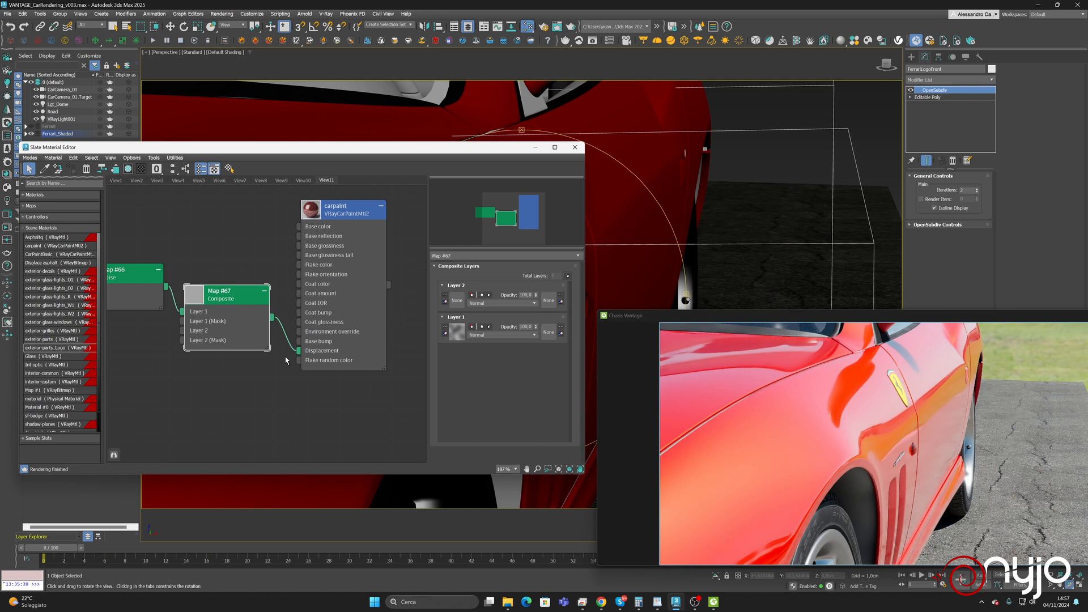
drag(456, 332, 463, 300)
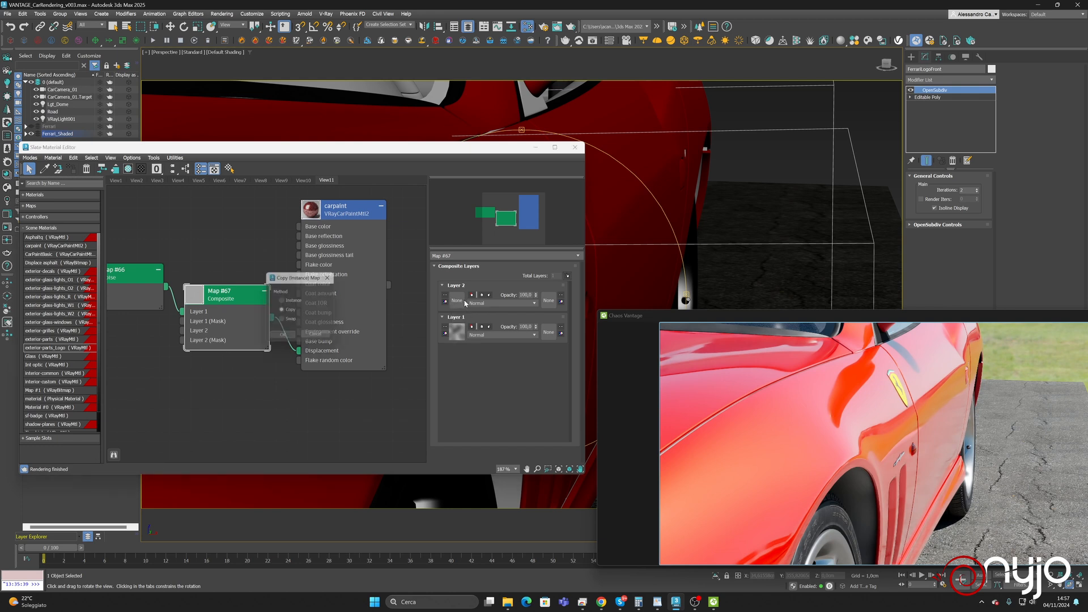
click(284, 338)
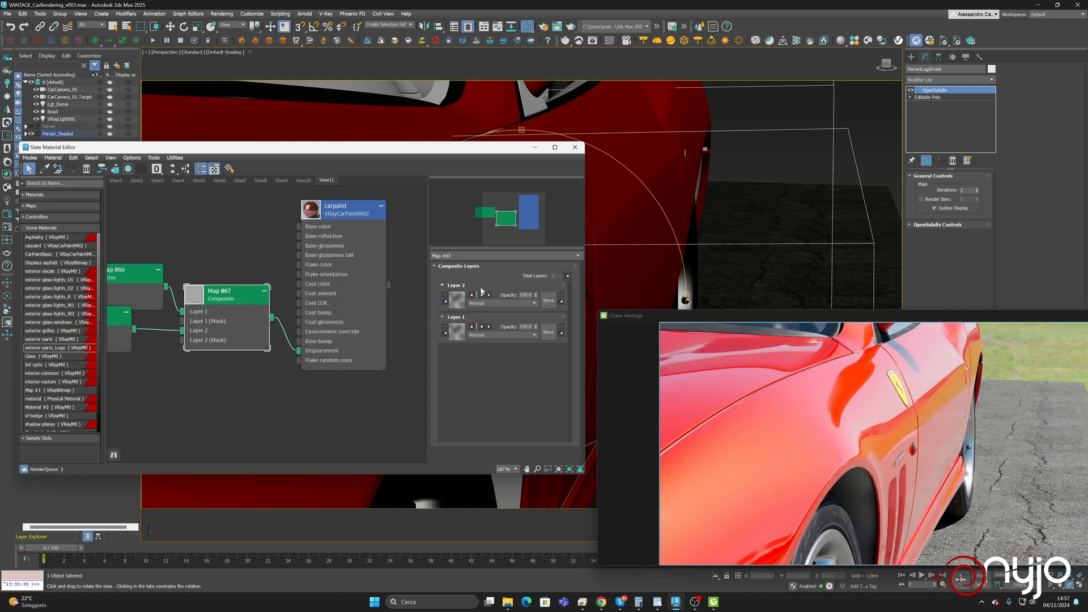
Set the Layer 2 Noise map's size to 5 and its type to Fractal, and place its node below the first Noise map
click(456, 301)
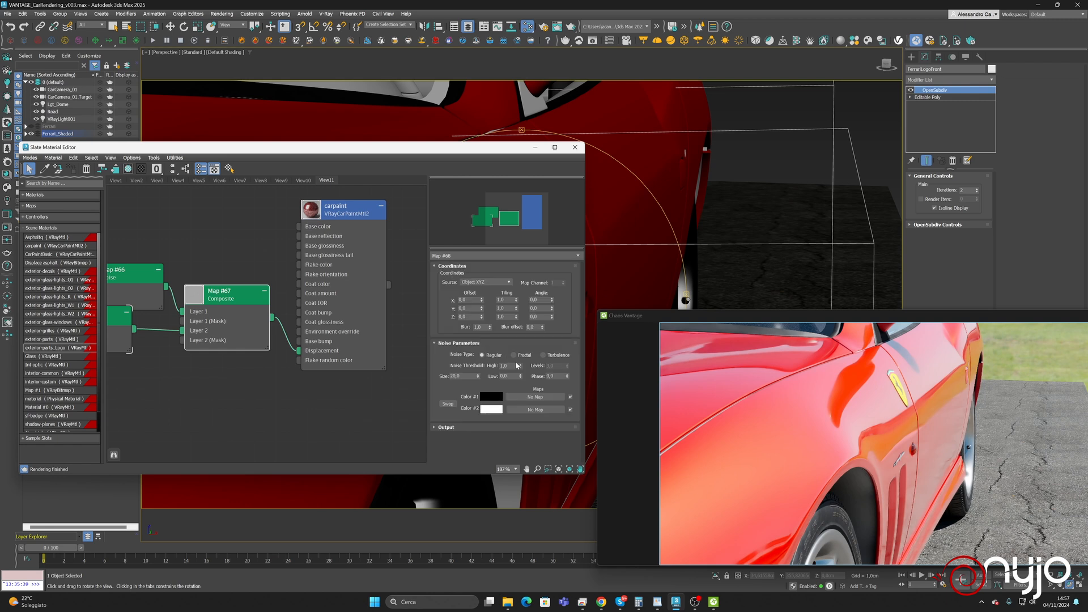
double_click(469, 376)
text(5)
click(524, 356)
drag(119, 323, 130, 344)
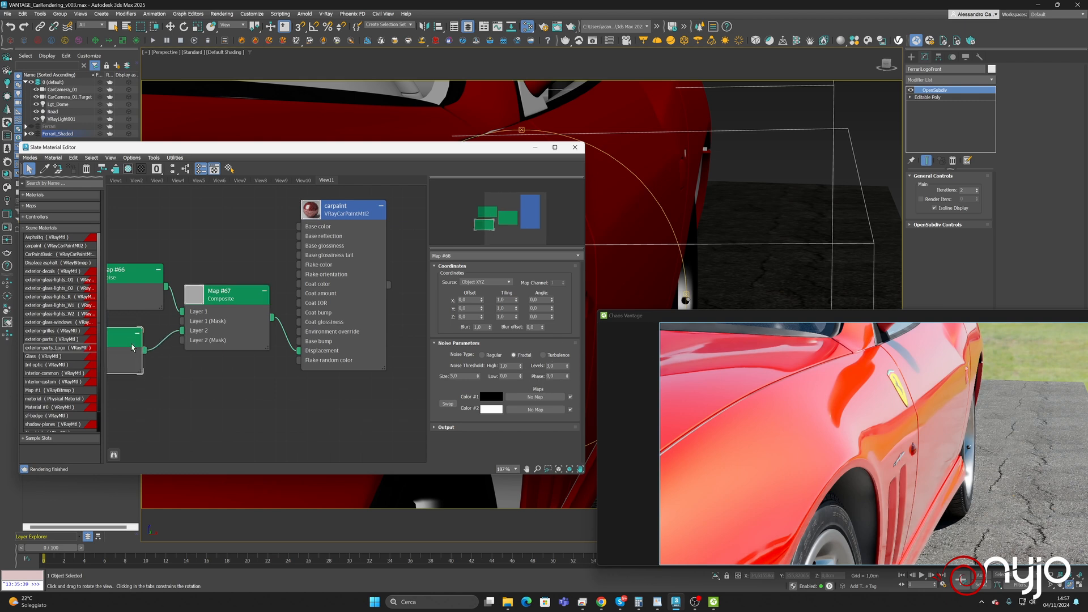
click(649, 320)
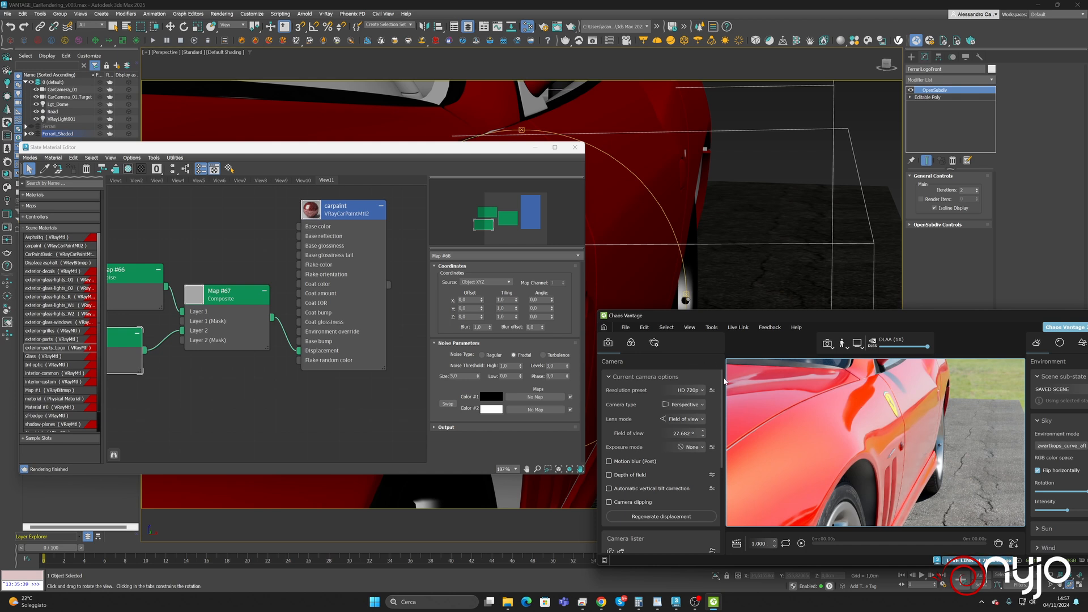
key(h)
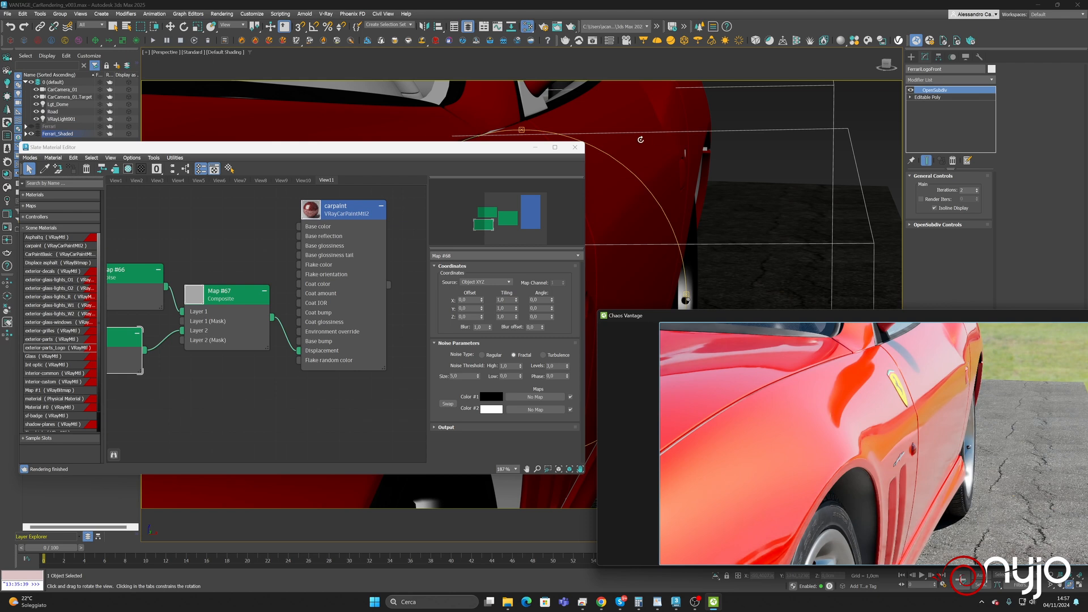
Select the car's bodywork and add a VRayDisplacementMod modifier set to 2D mapping (landscape)
click(114, 27)
click(635, 131)
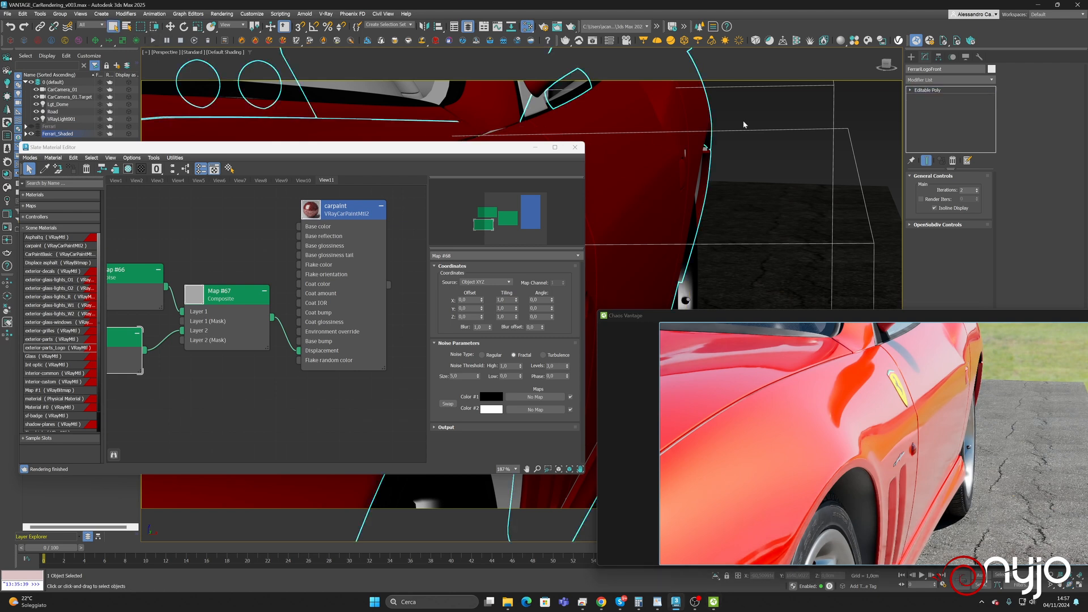
click(990, 81)
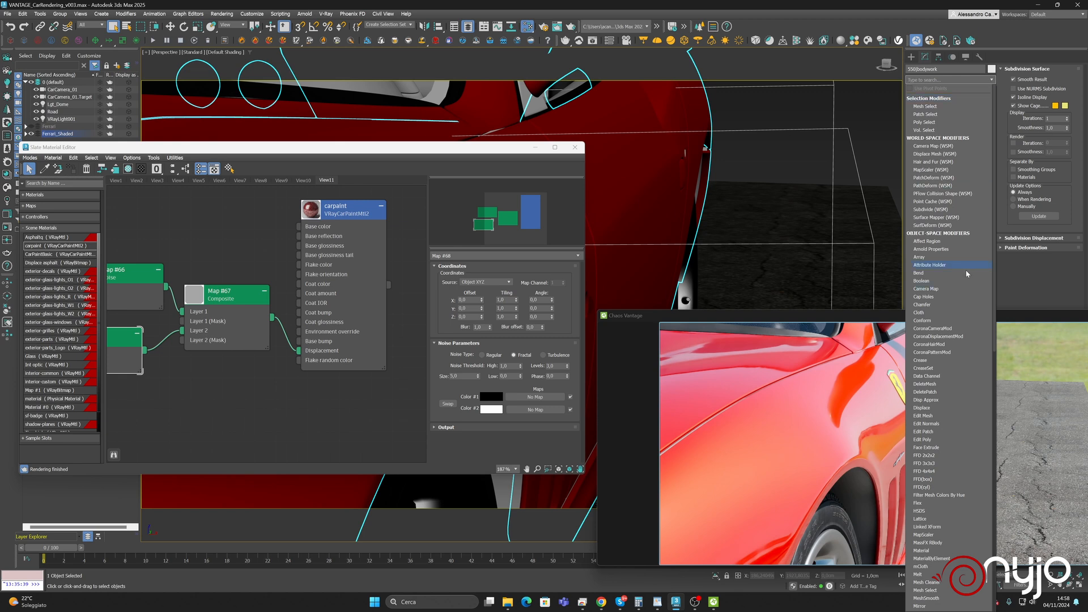
scroll(963, 559, down, 20)
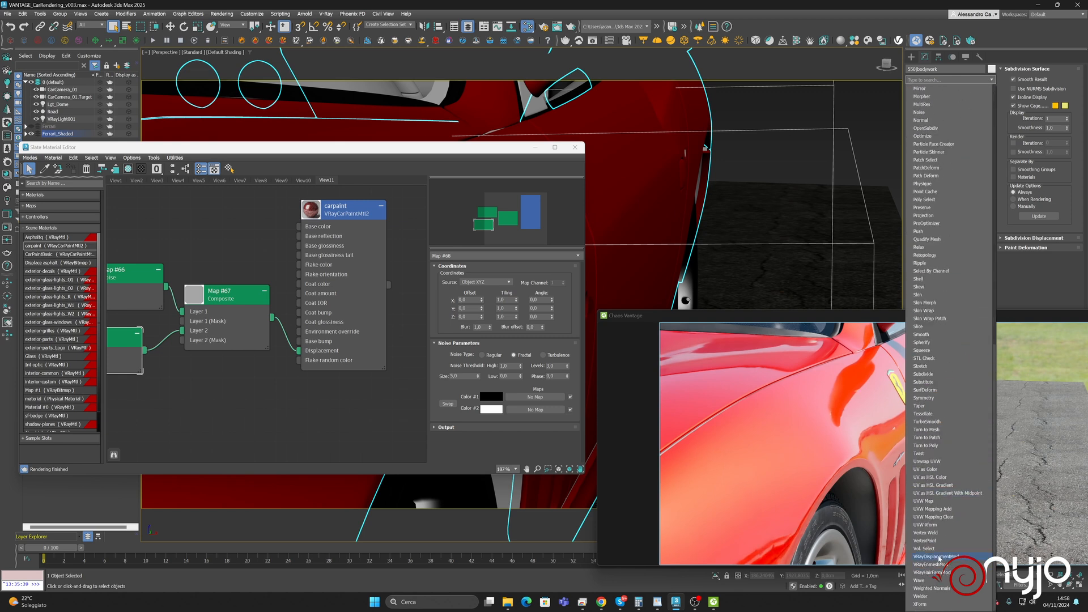
click(939, 557)
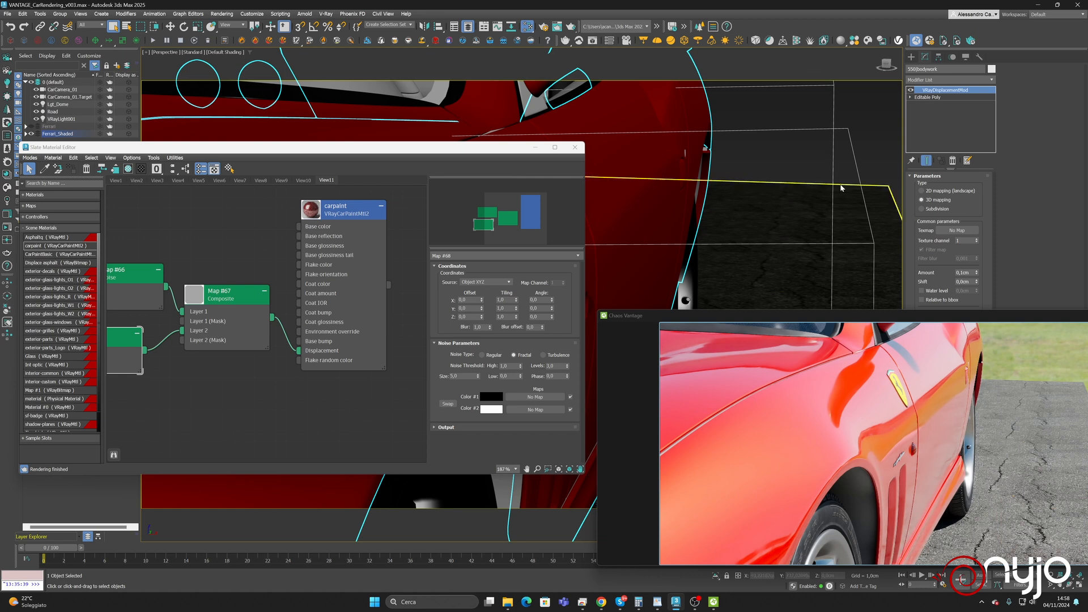
click(936, 191)
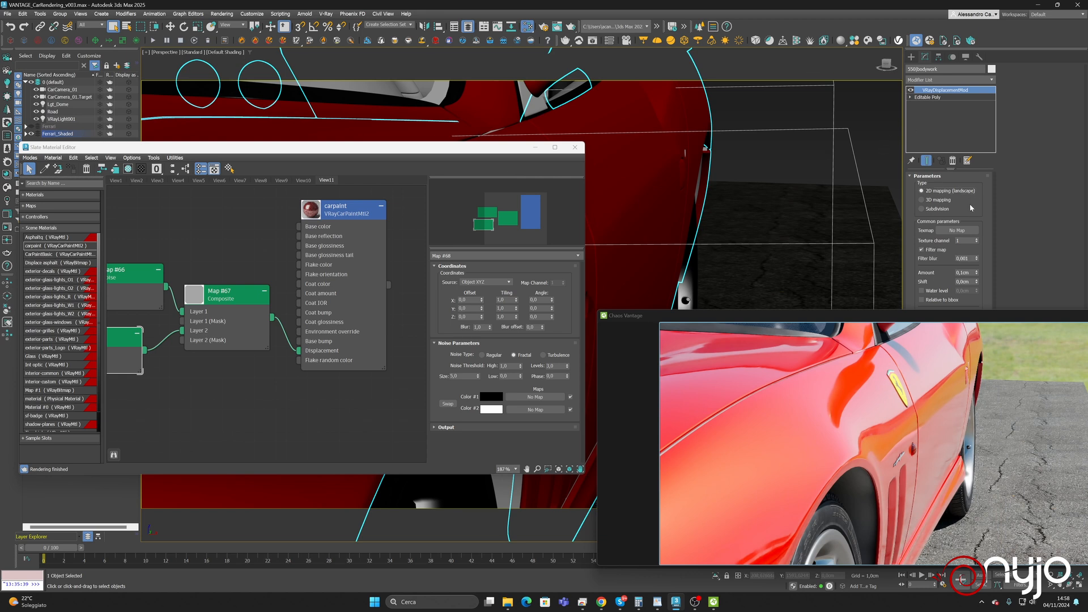
Turn off the carpaint material's Displacement map and assign its Composite map to the VRayDisplacementMod's Texmap as an instance
drag(949, 319, 829, 343)
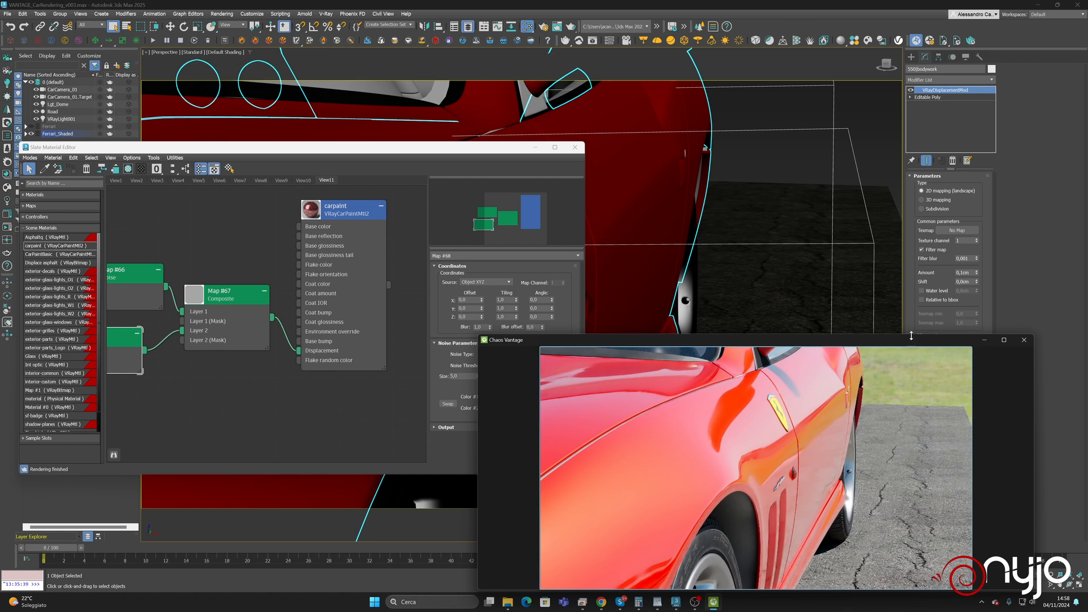
drag(893, 340, 754, 315)
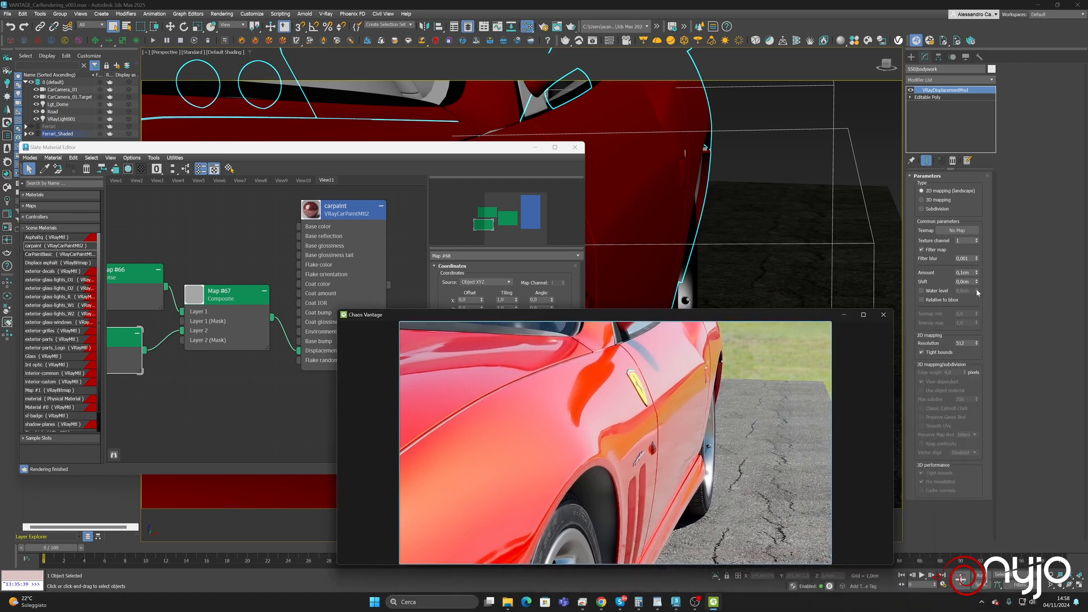
click(337, 208)
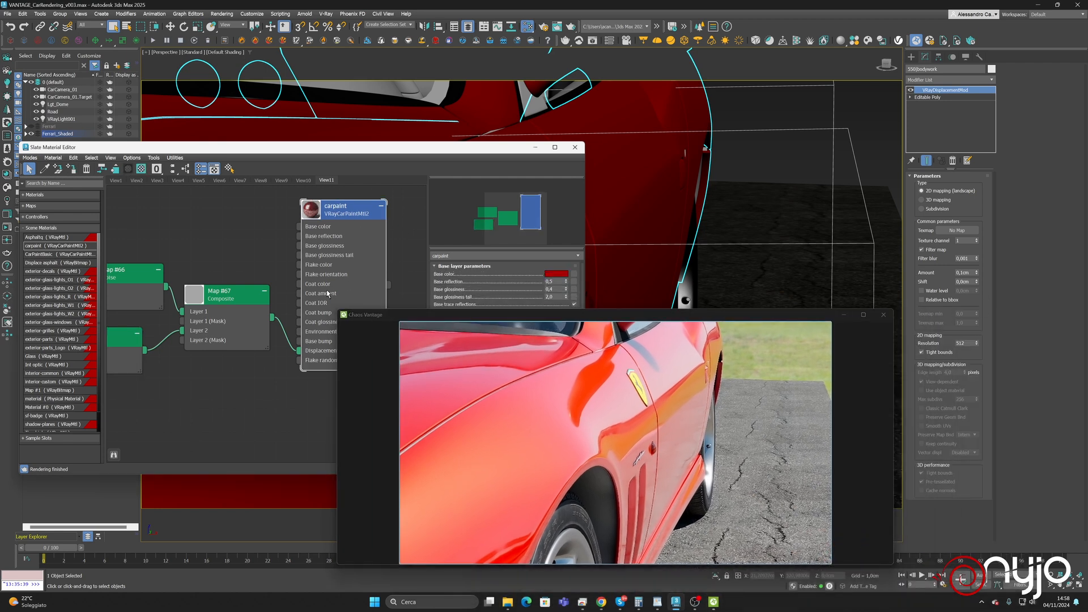
drag(469, 318, 479, 500)
scroll(508, 394, down, 5)
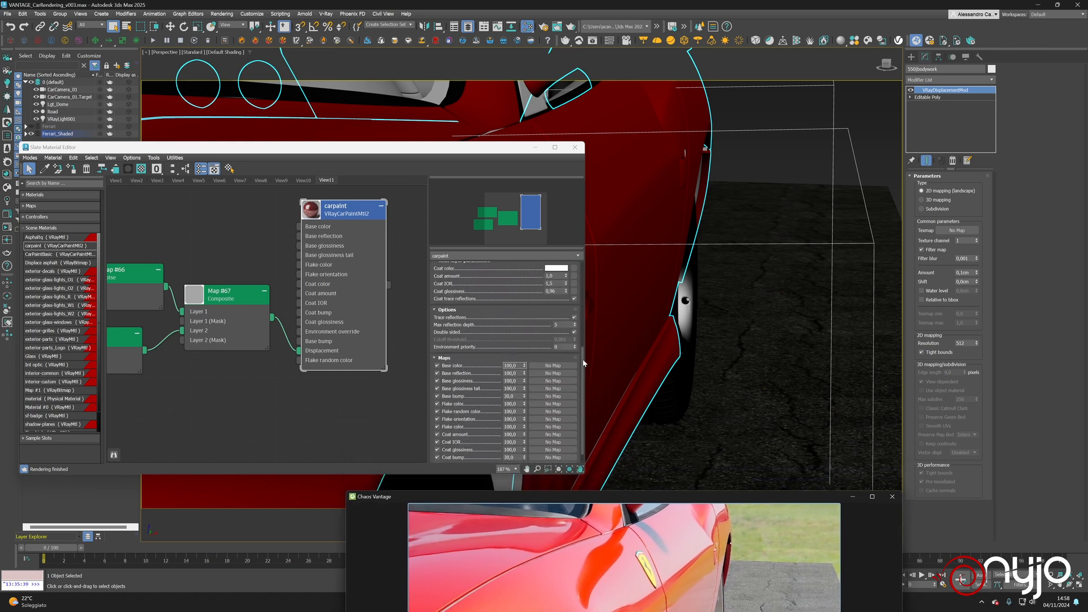
scroll(570, 422, down, 1)
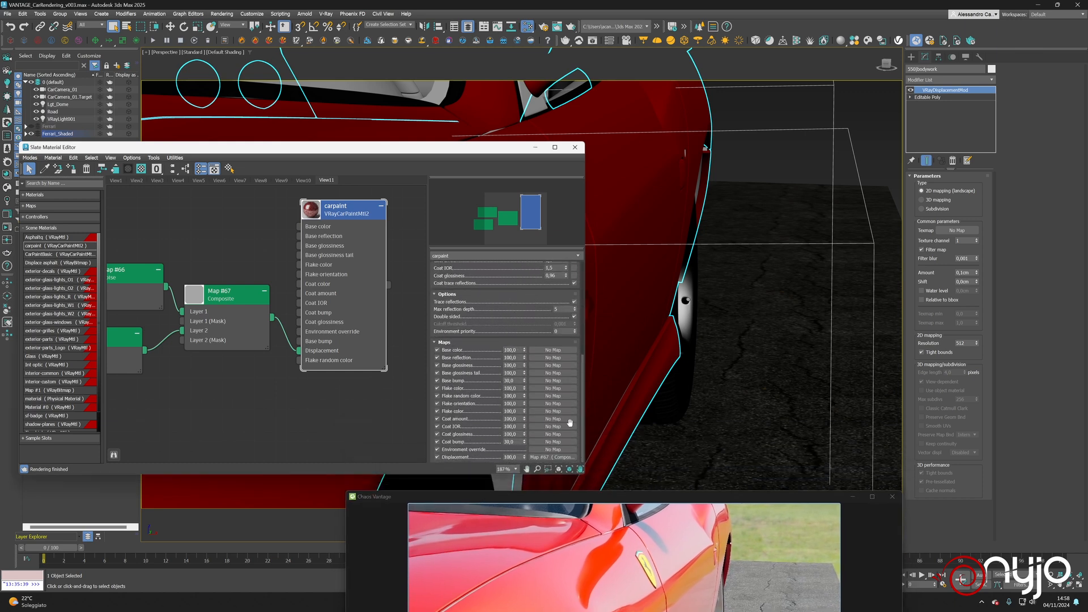
click(437, 458)
drag(952, 237, 954, 232)
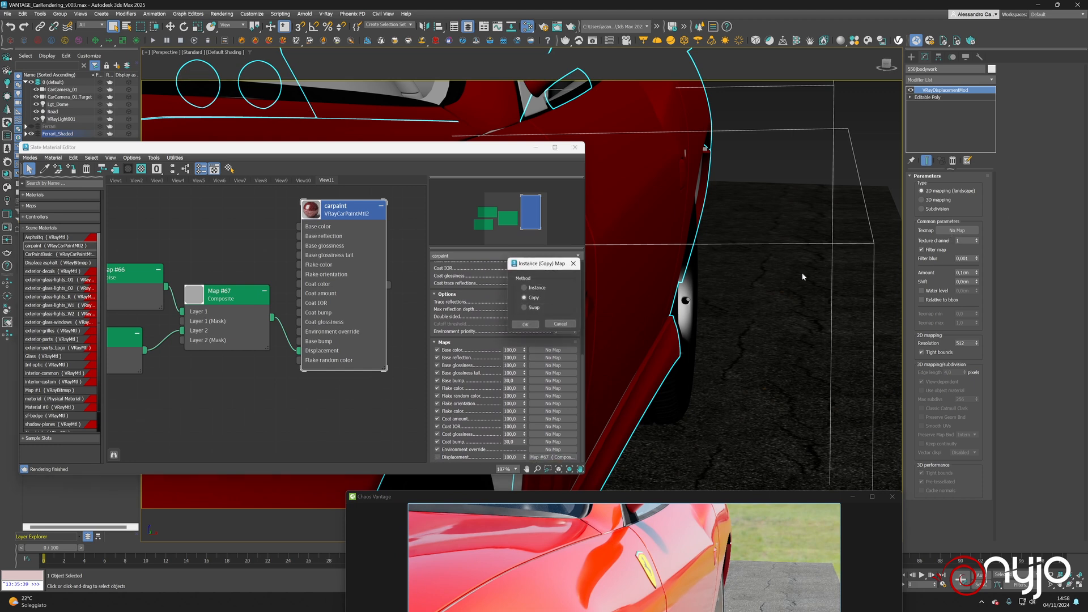
click(526, 325)
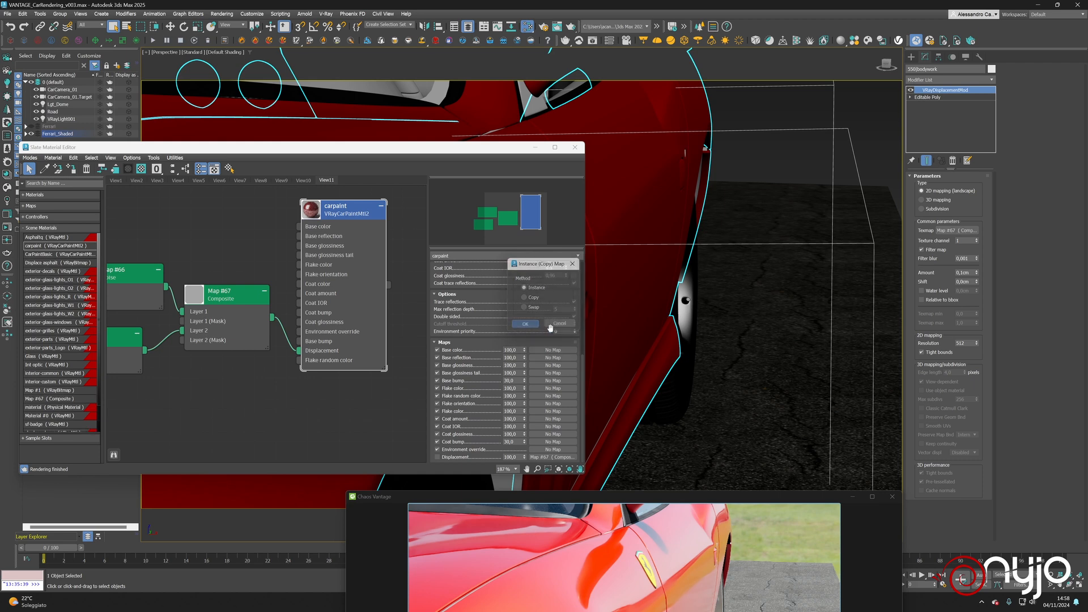
Switch to Chaos Vantage with its full interface shown and place its window beside the node graph
drag(633, 498, 626, 375)
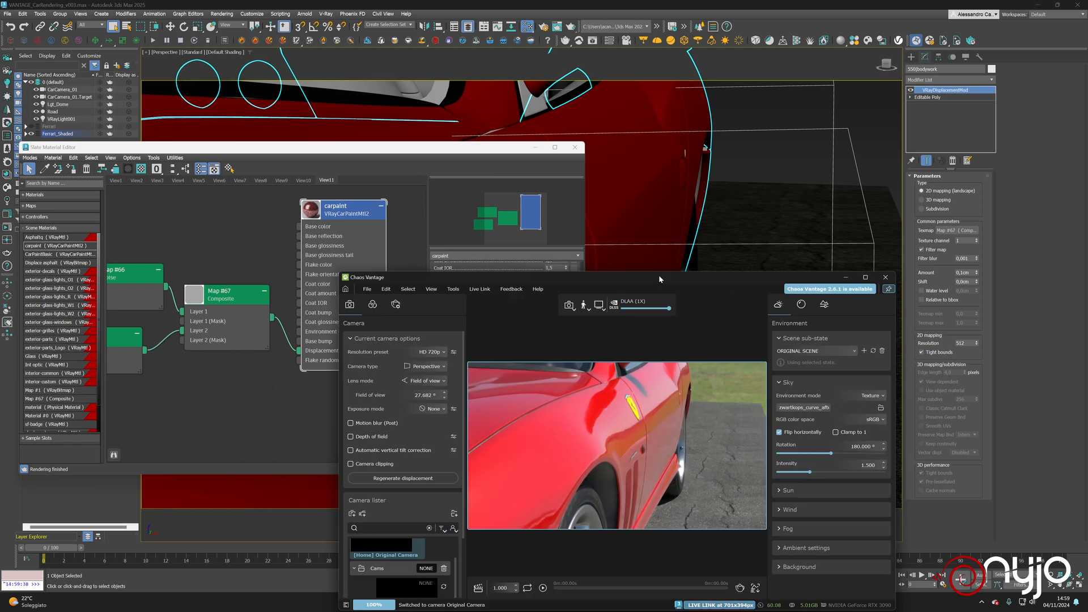
drag(658, 276, 770, 195)
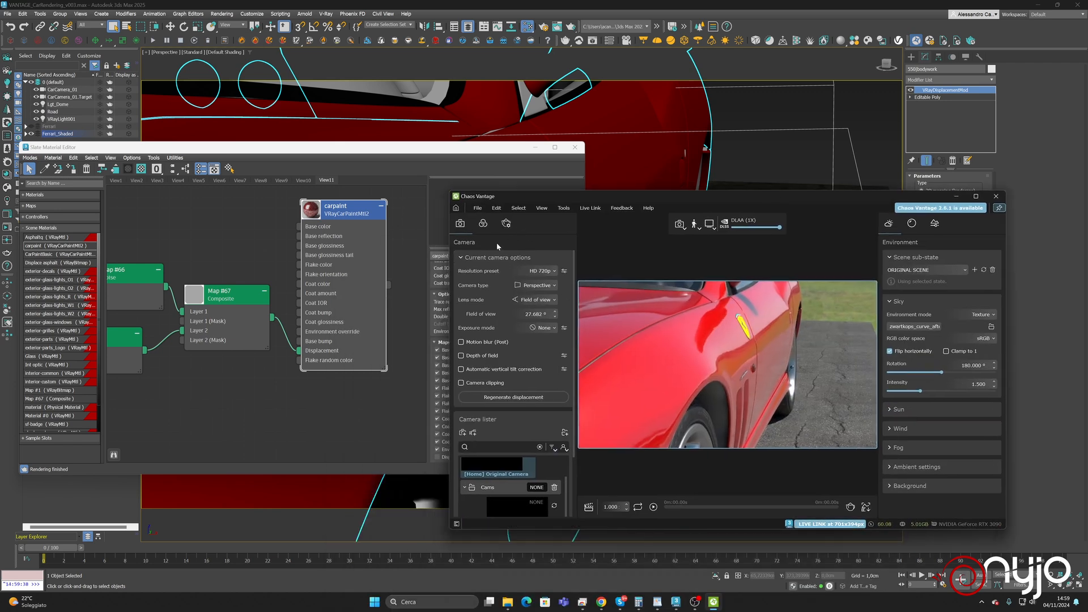
Set the global illumination to 3 bounces in the render settings of Chaos Vantage
click(506, 224)
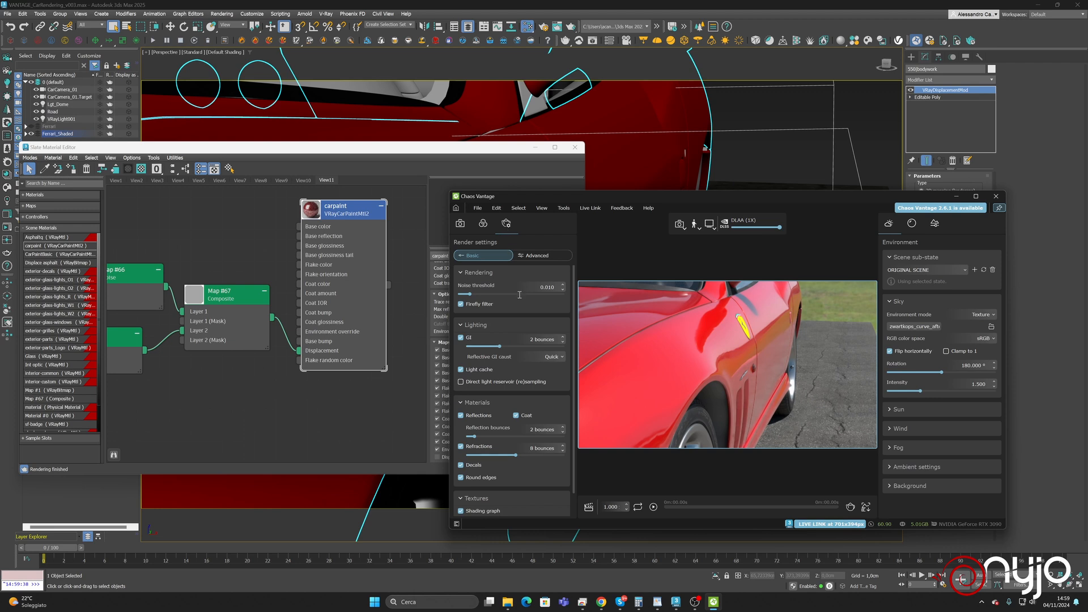
click(561, 338)
click(562, 338)
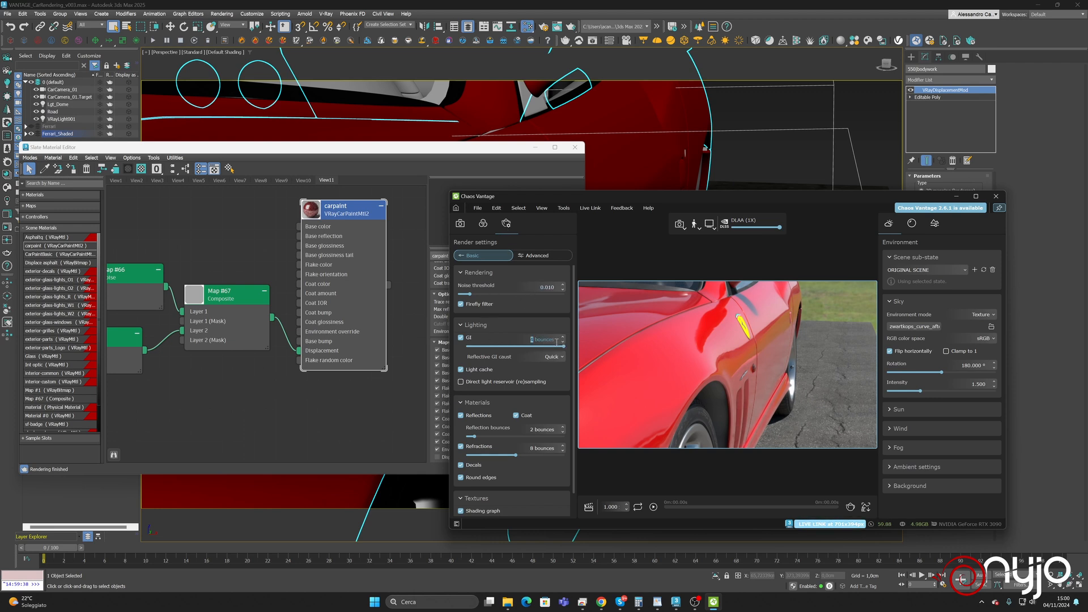
click(562, 342)
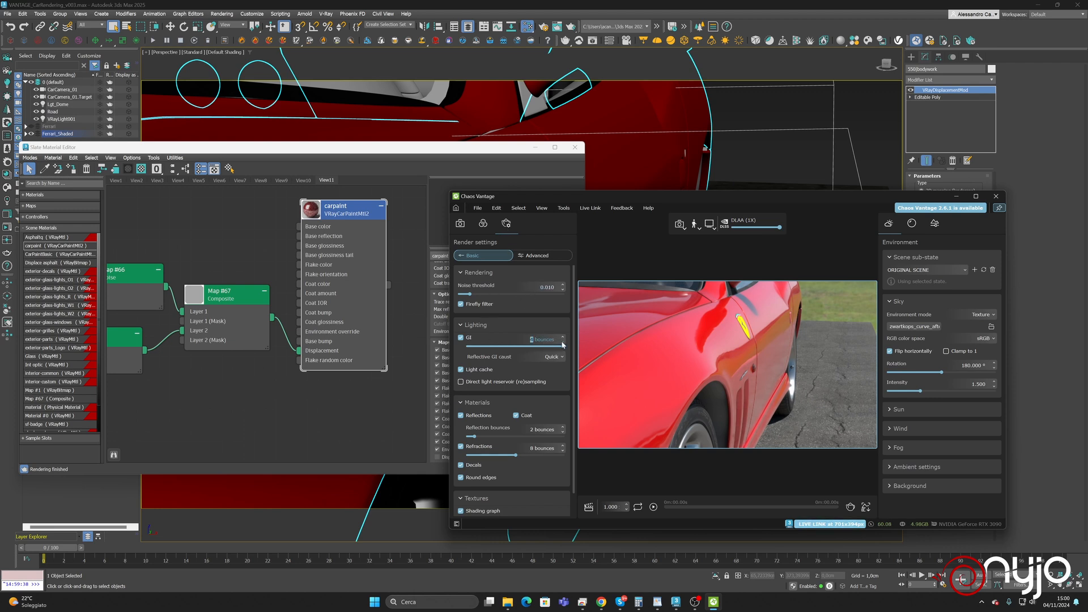
In the advanced render settings, enable Opacity maps (clip mode) and Shading graph for glossy/GI, and raise the reflection bounces
click(522, 255)
scroll(537, 454, down, 6)
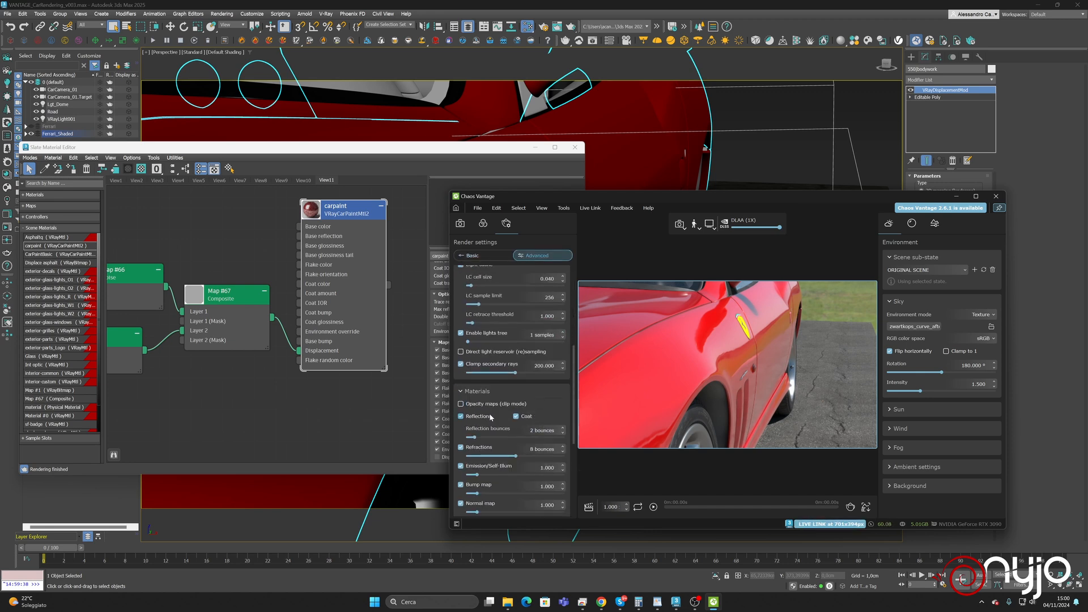
click(461, 404)
scroll(543, 406, down, 3)
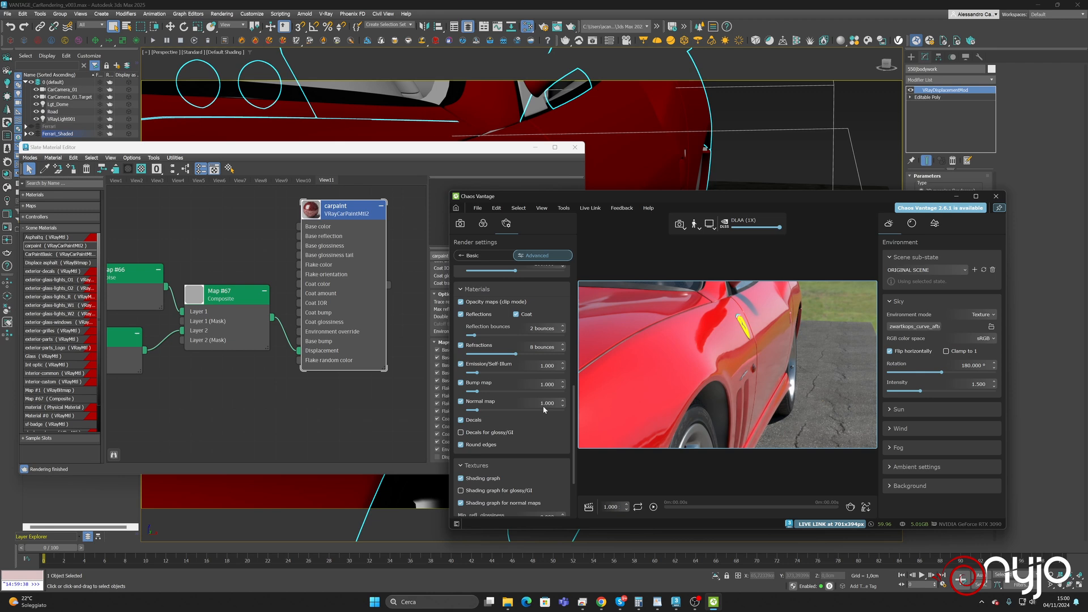
click(564, 328)
scroll(497, 391, down, 3)
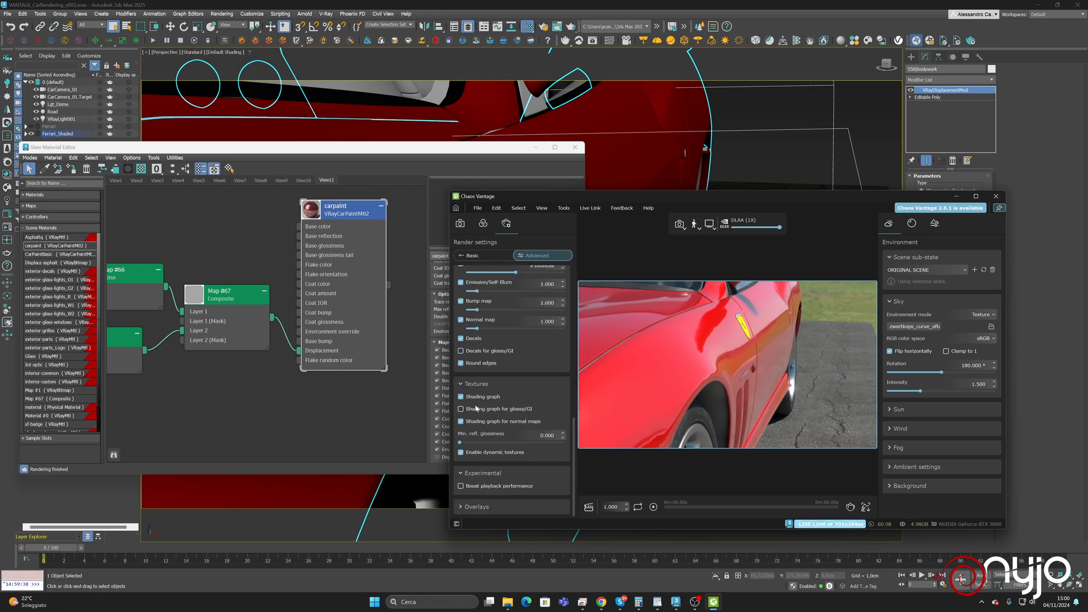
click(476, 408)
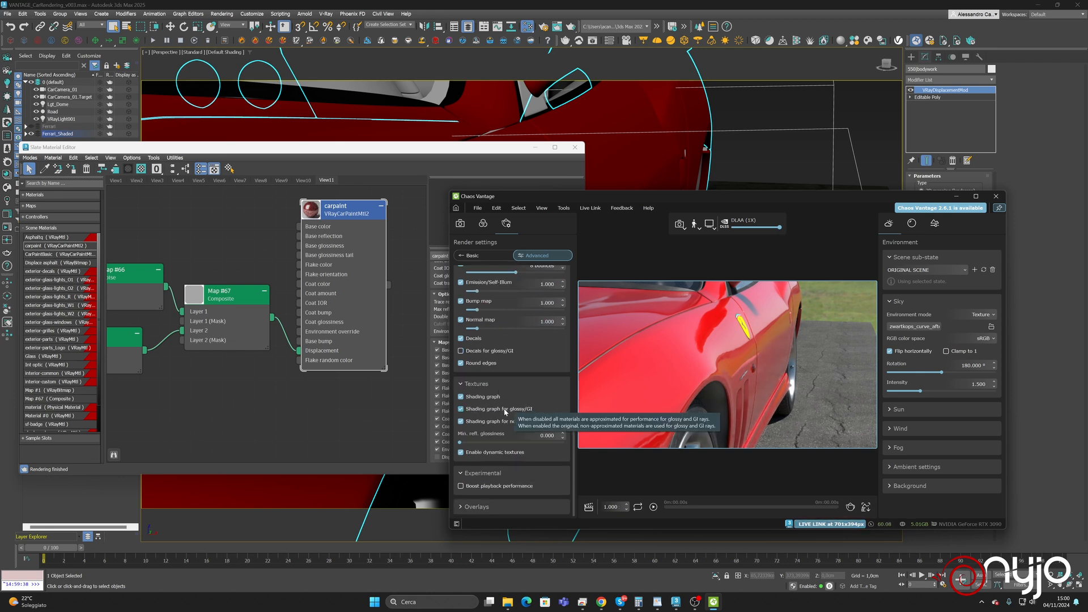
scroll(502, 356, up, 10)
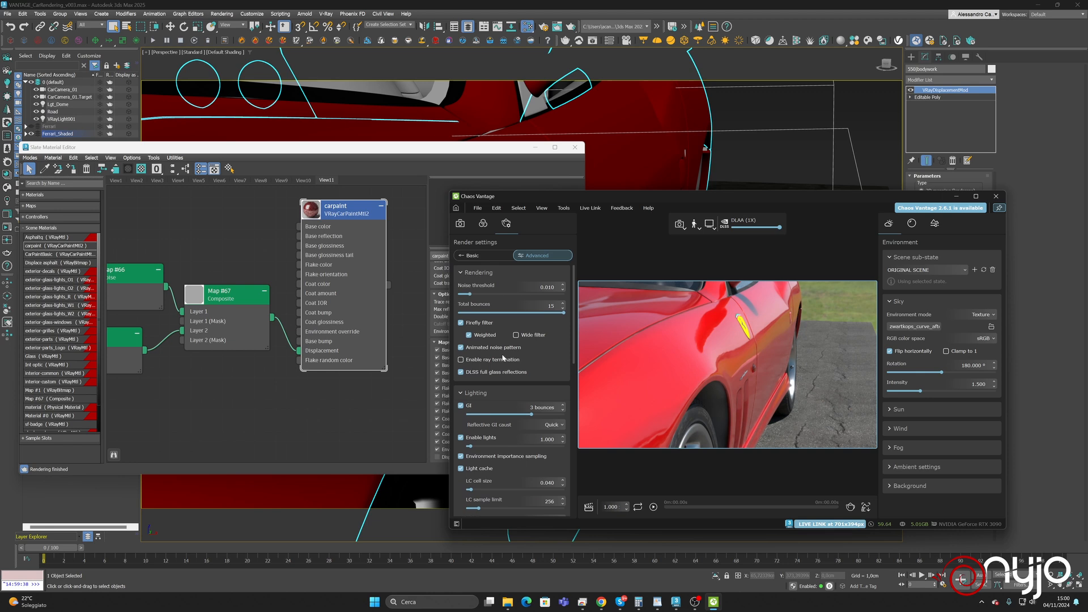
Set the exposure bias to 0.510 and enable the Hable filmic tonemap, with the whole car in view
click(483, 224)
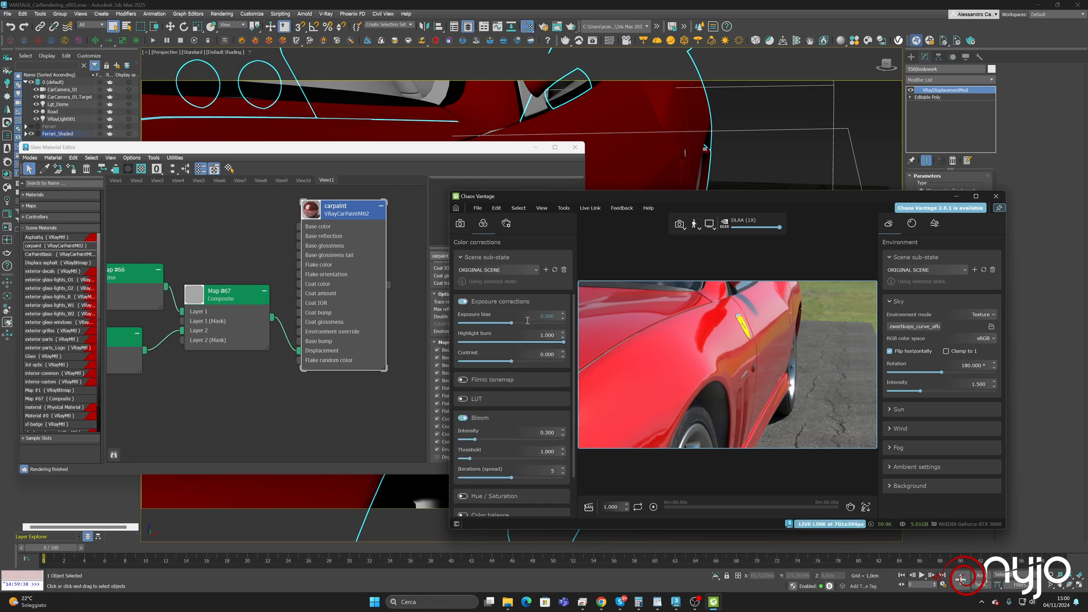
drag(514, 325, 517, 326)
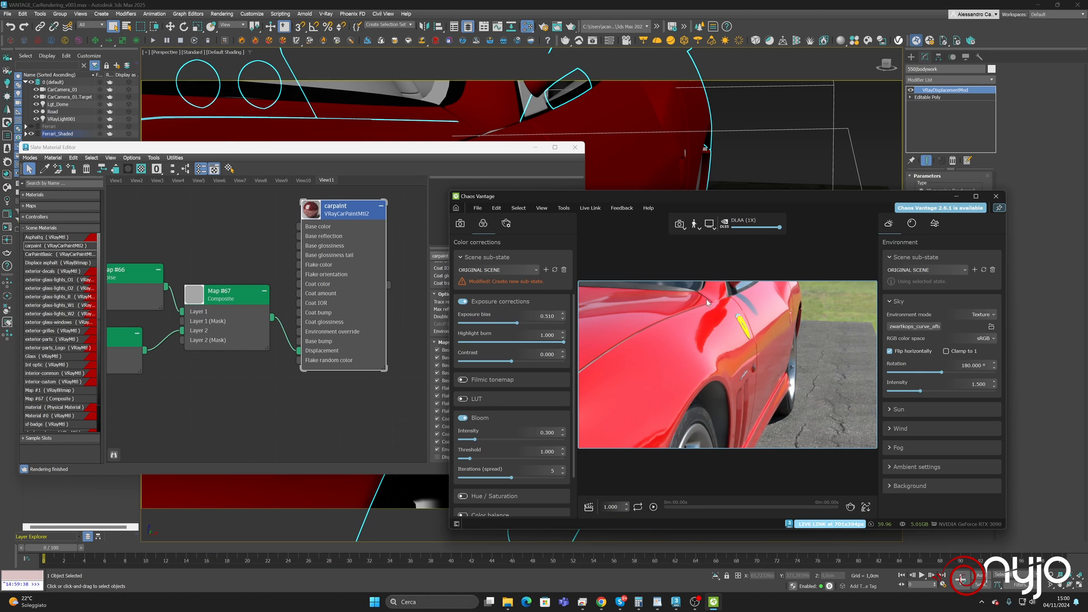
scroll(744, 351, down, 6)
mouse_move(705, 352)
right_down()
mouse_move(735, 374)
mouse_move(694, 378)
mouse_move(753, 362)
mouse_move(728, 378)
mouse_move(660, 365)
mouse_move(680, 385)
mouse_move(731, 380)
mouse_move(715, 374)
right_up()
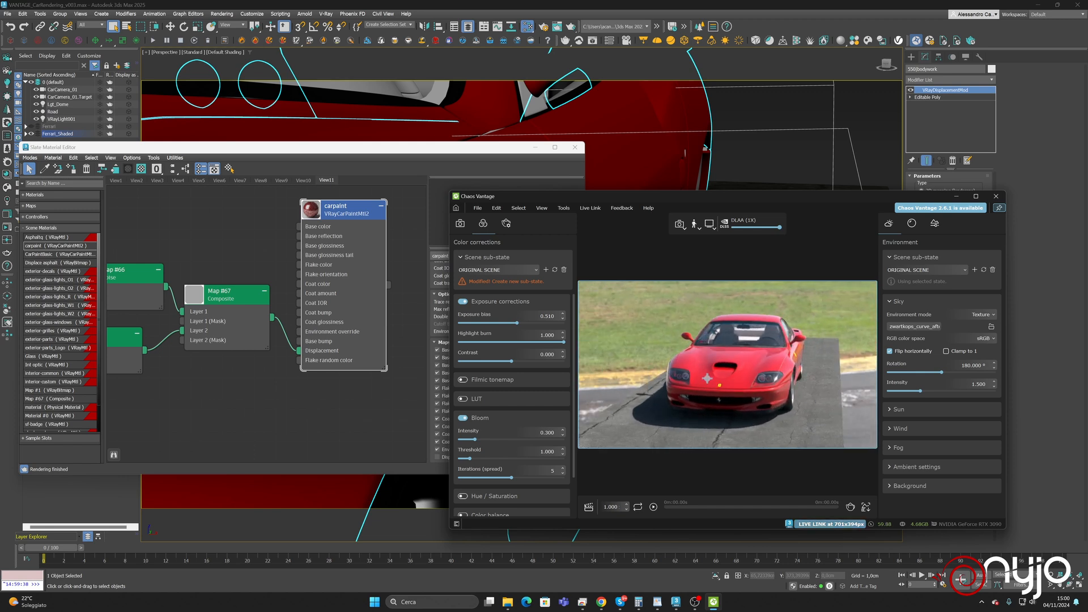
click(463, 379)
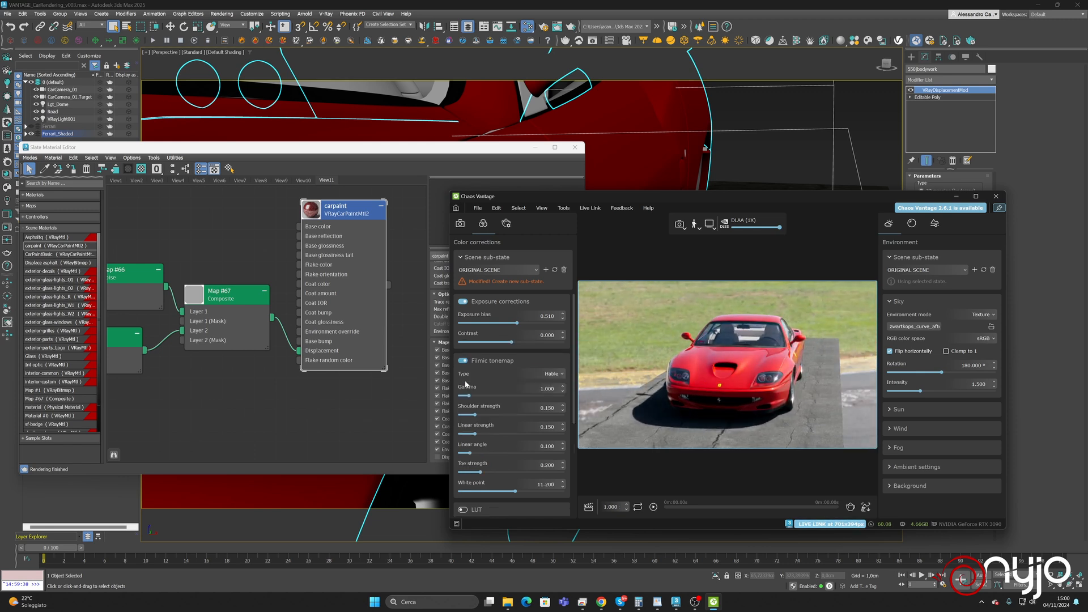
Open the saved Vantage file VANTAGE_CarRendering_VantageSetup_v001 to load its scene settings
click(477, 208)
click(493, 241)
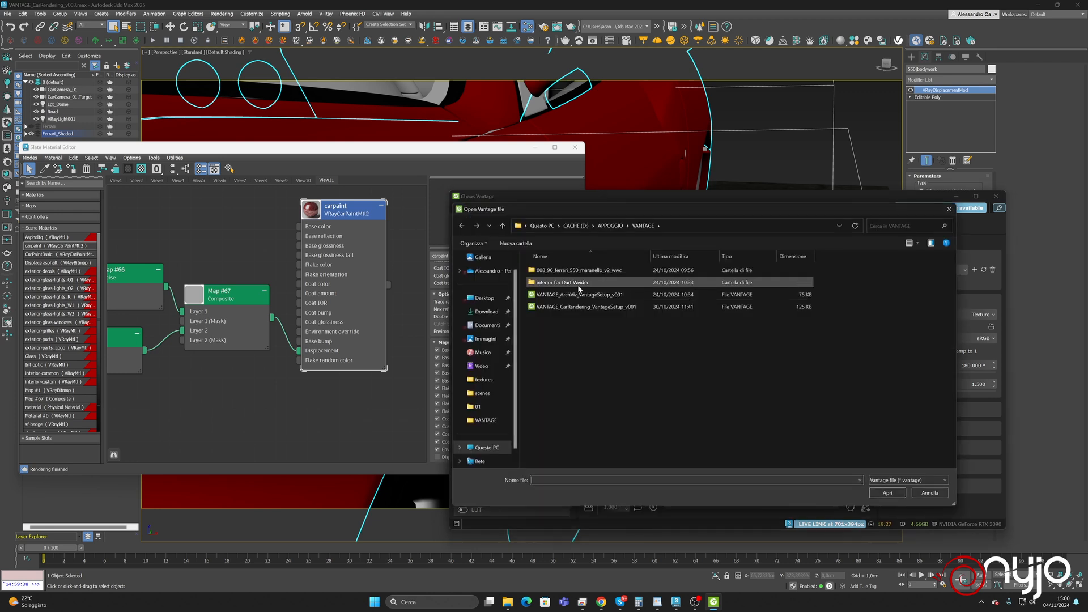
double_click(586, 307)
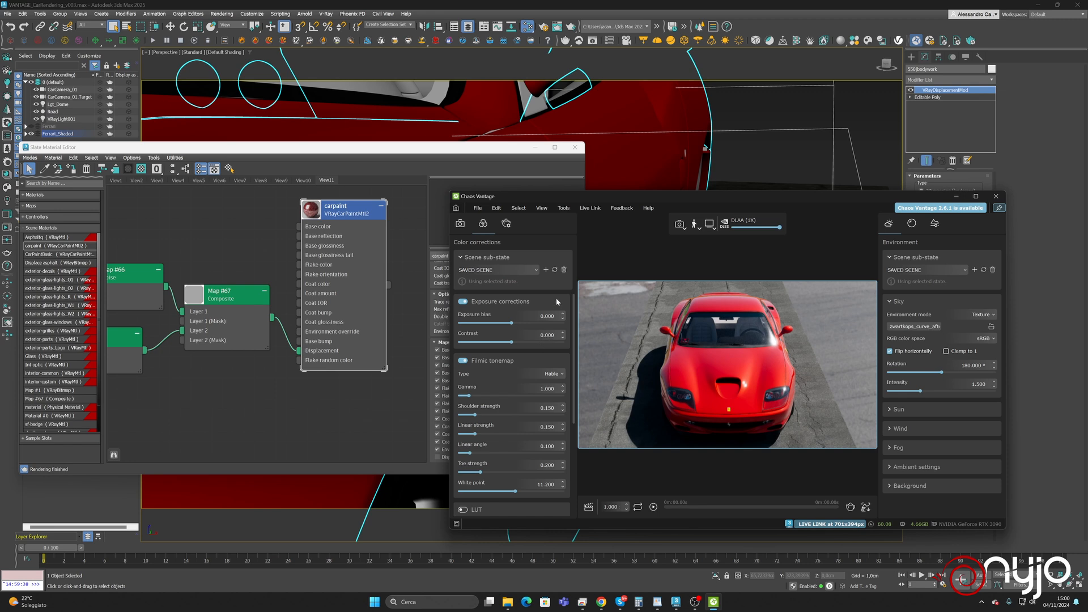
Configure the advanced render settings with 3 GI bounces, Opacity maps (clip mode) enabled and 4 reflection bounces
click(508, 228)
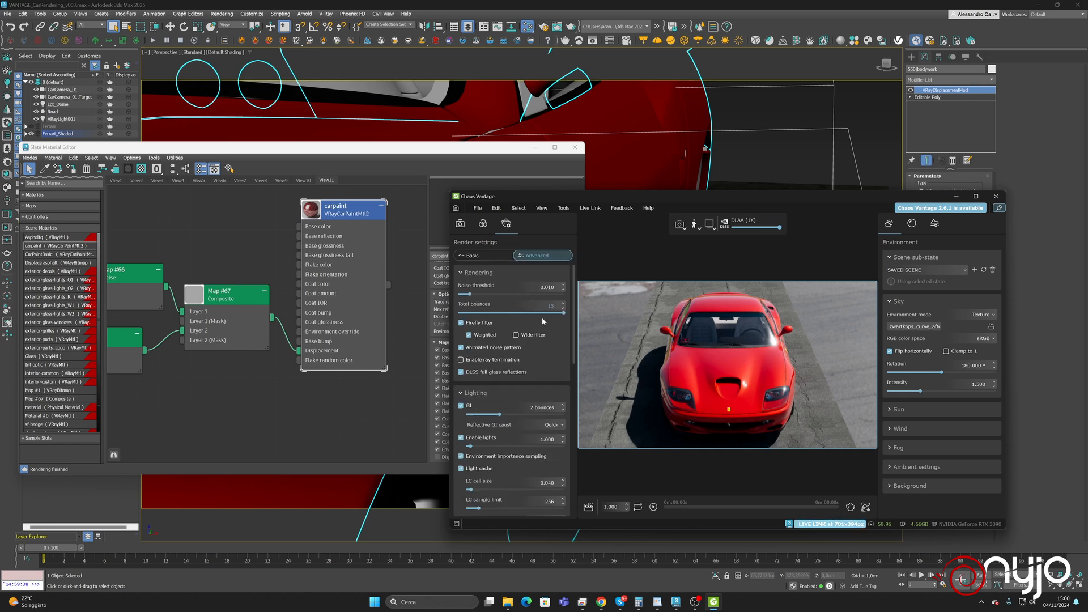
click(564, 405)
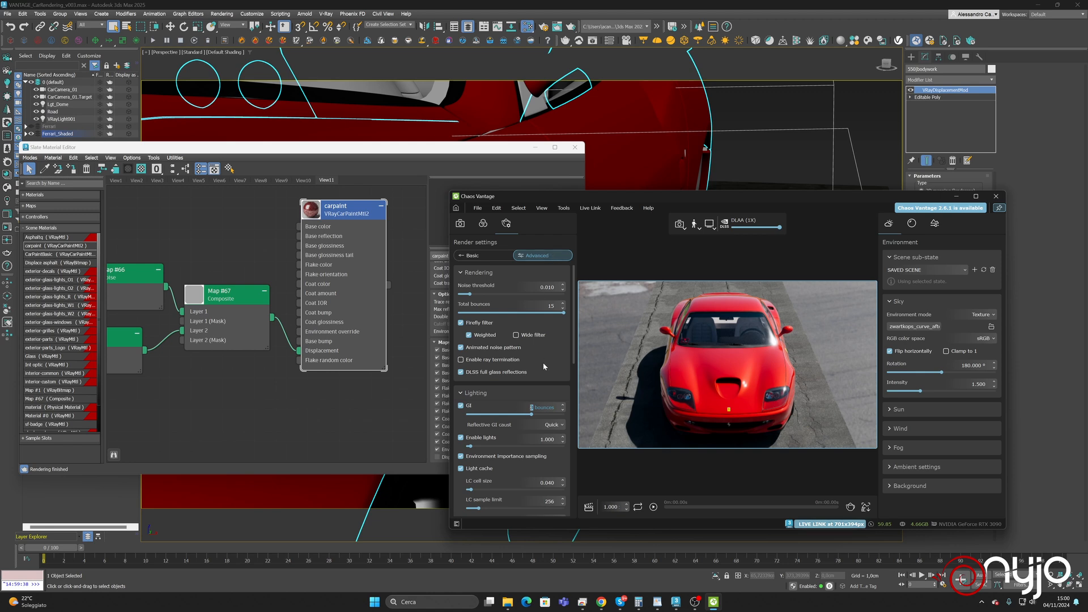
scroll(539, 436, down, 3)
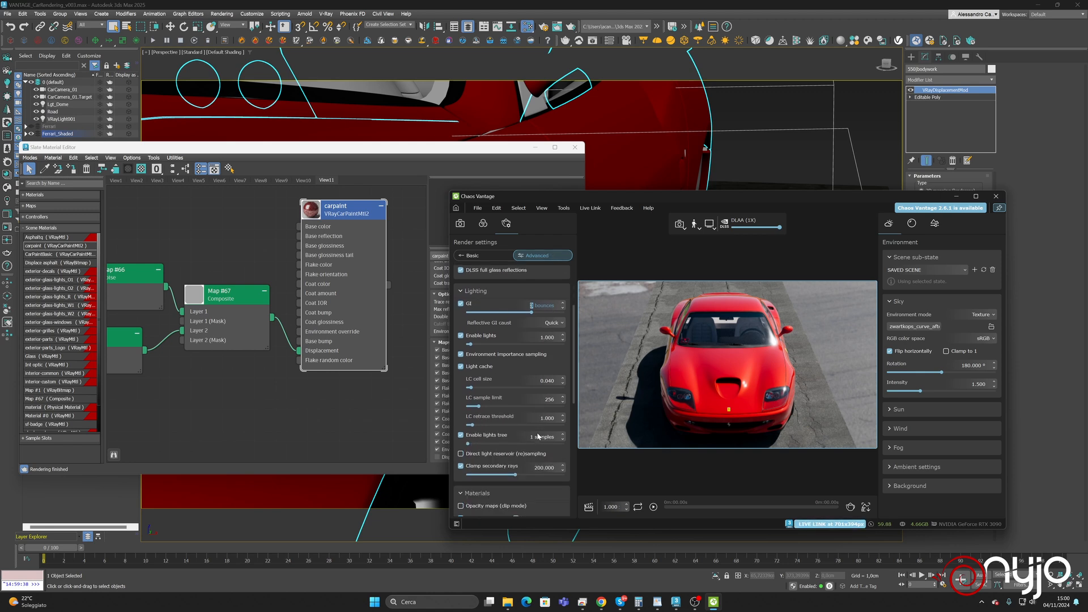
scroll(537, 436, down, 3)
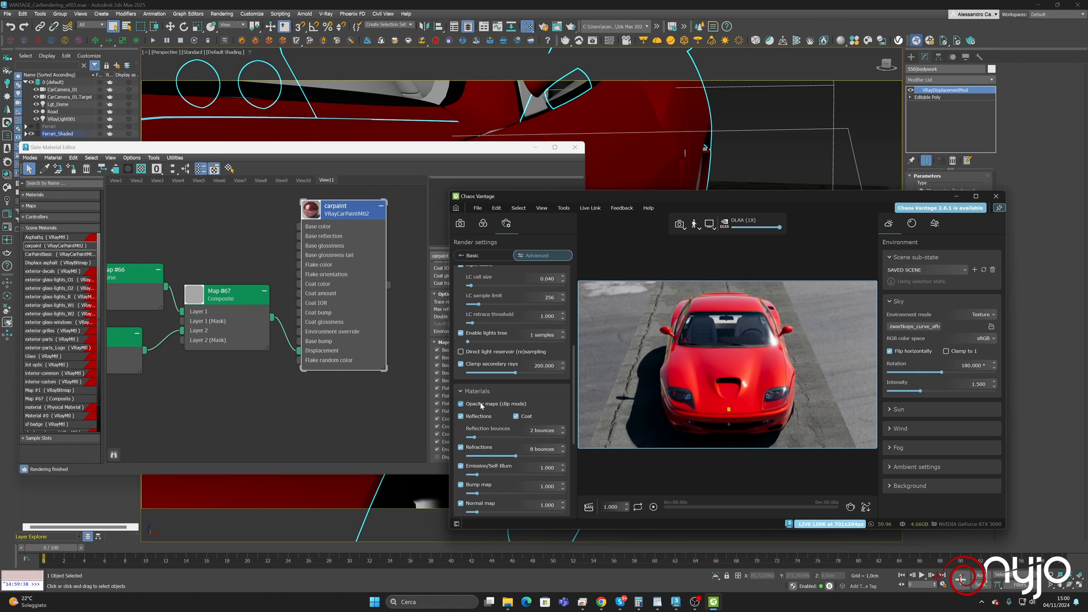
click(481, 404)
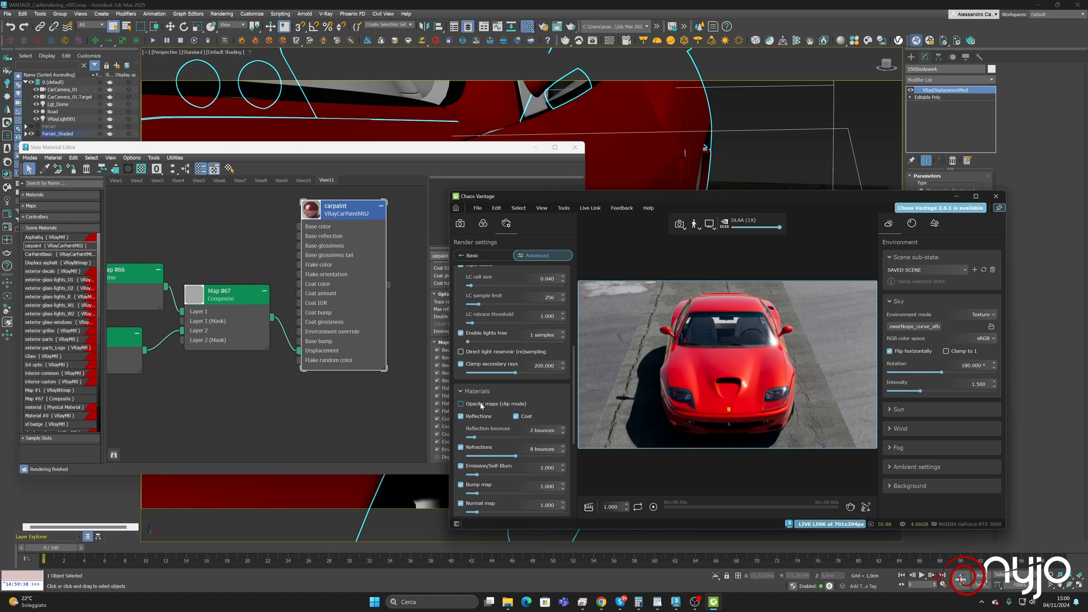
click(563, 429)
click(563, 429)
scroll(507, 431, down, 5)
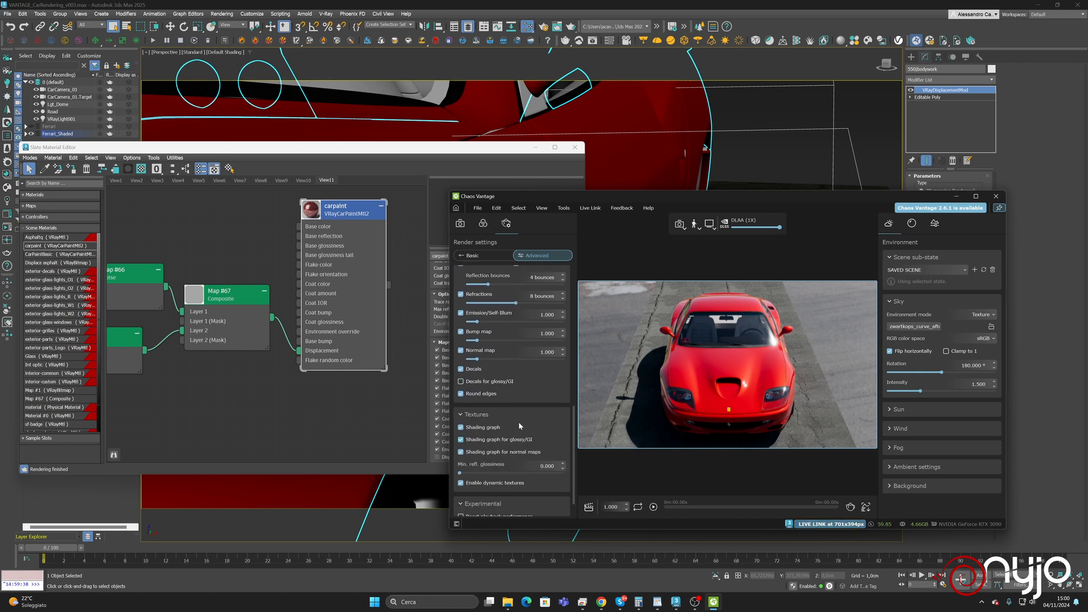
scroll(520, 426, down, 1)
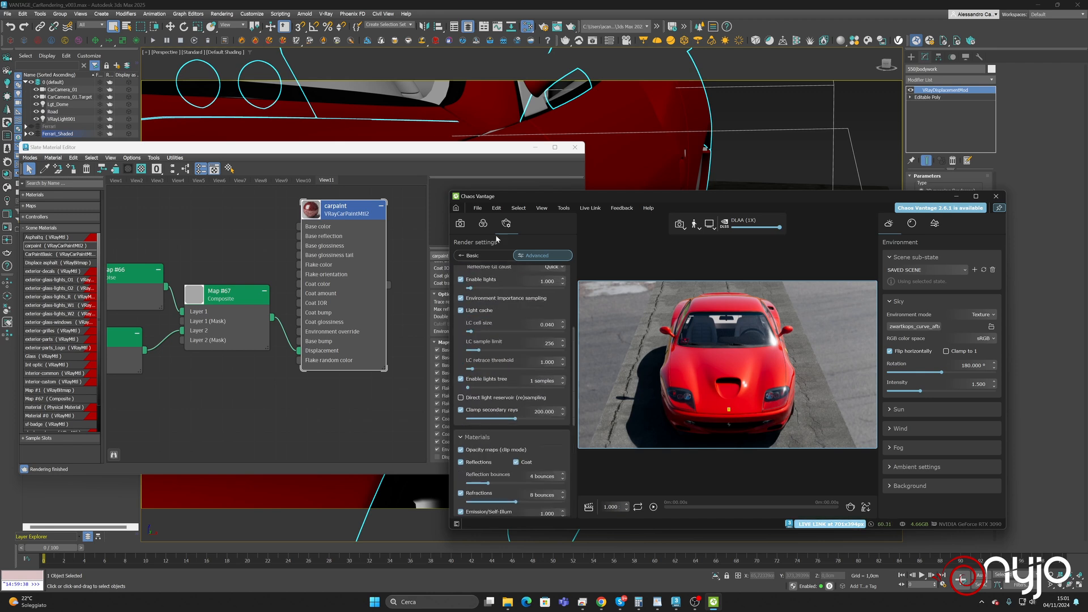
Raise the exposure bias to about 0.59 and turn off Bloom in the color corrections
click(483, 224)
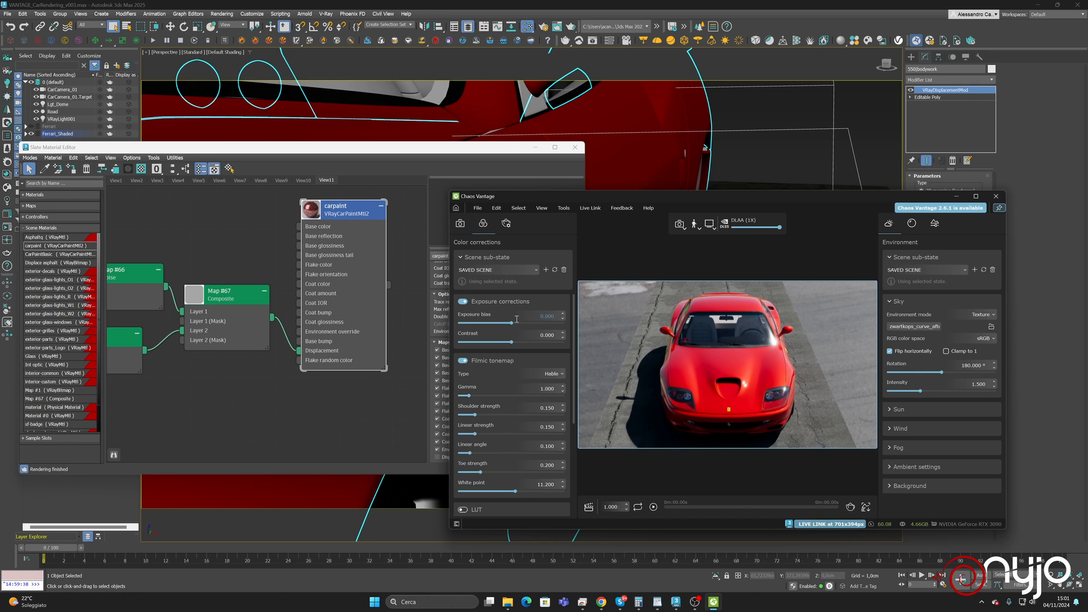
drag(514, 324, 518, 325)
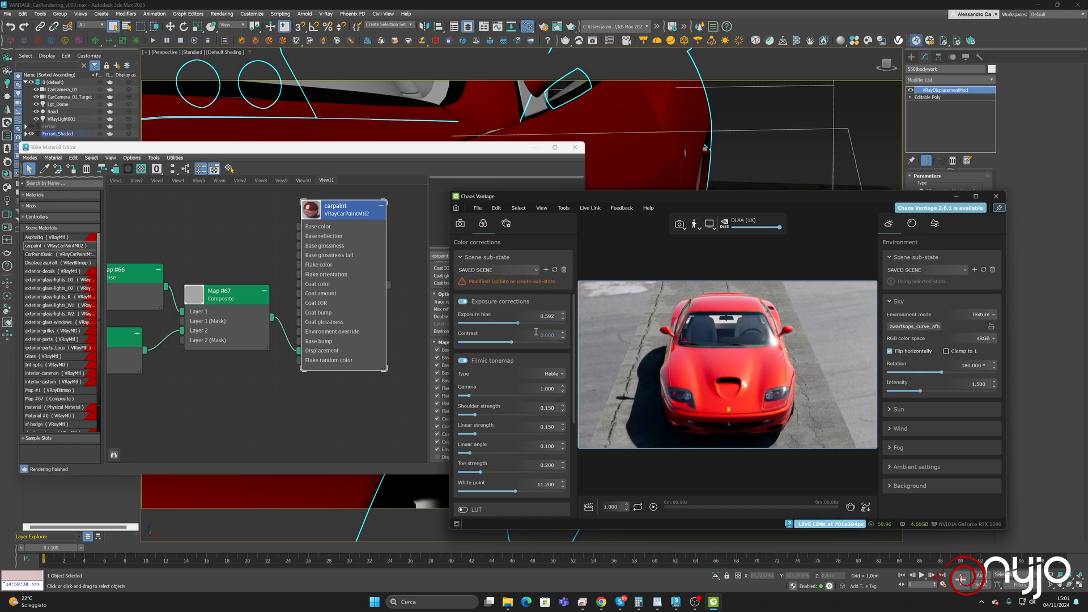
scroll(503, 340, down, 3)
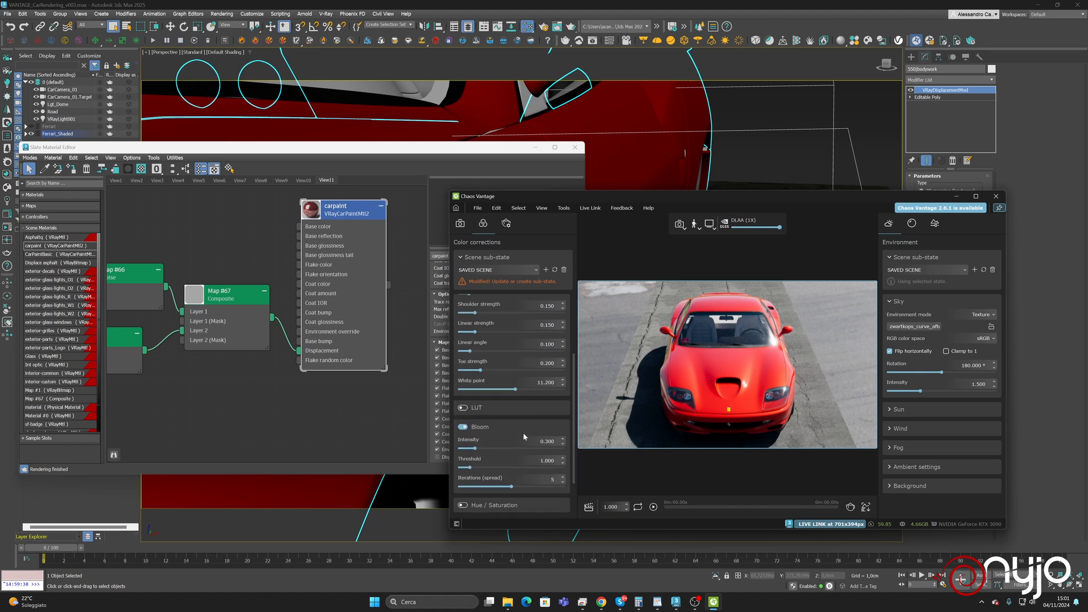
click(462, 372)
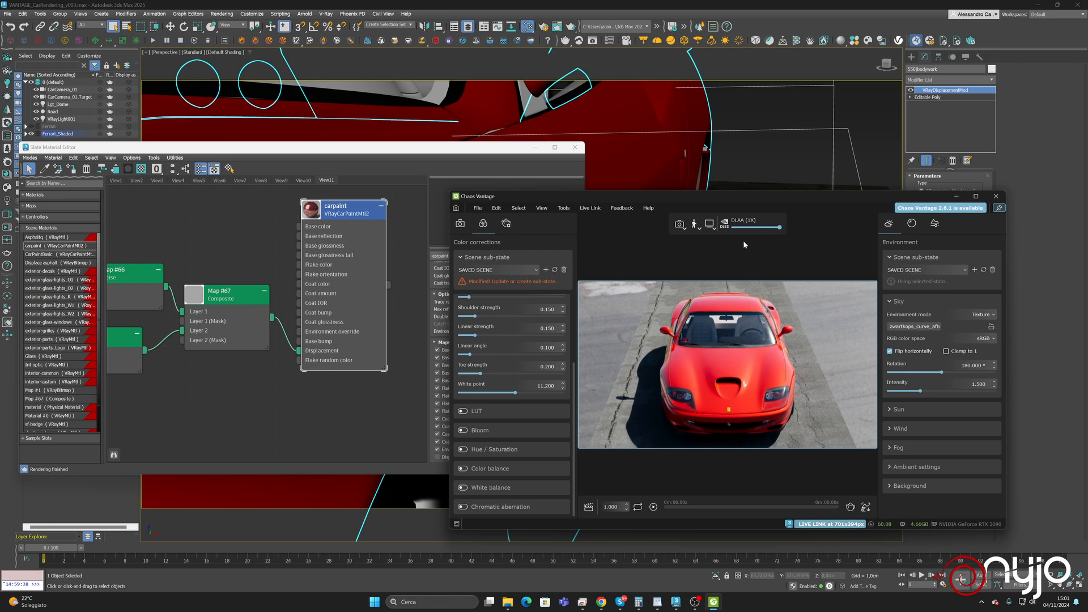
Show the layer parameters of the Composite map Map #67 that feeds the carpaint displacement, keeping them clear of the Vantage window
middle_drag(633, 147, 643, 122)
scroll(650, 139, up, 3)
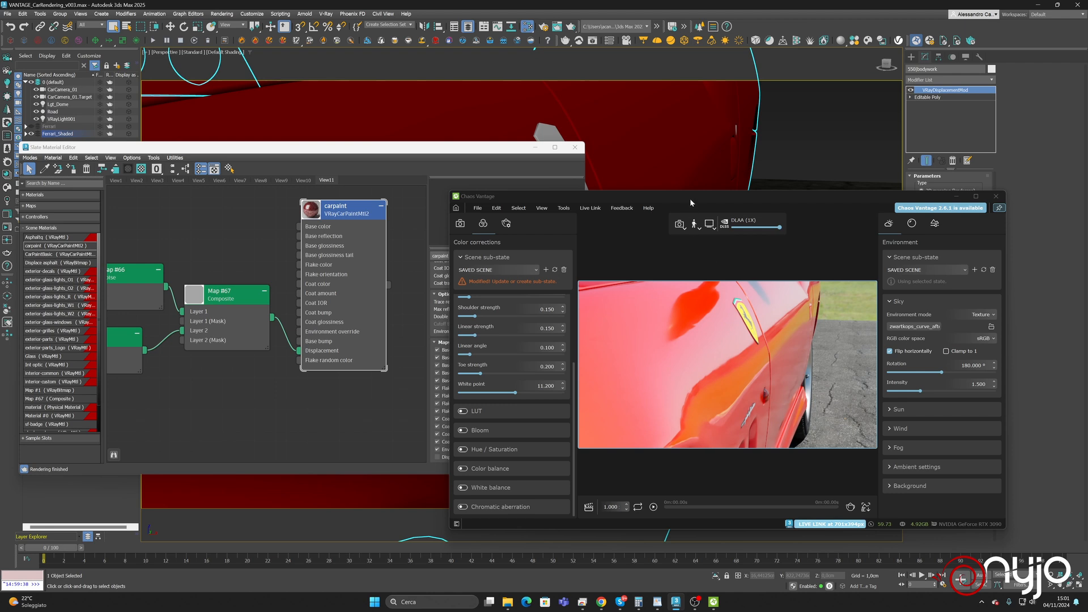
drag(689, 199, 635, 247)
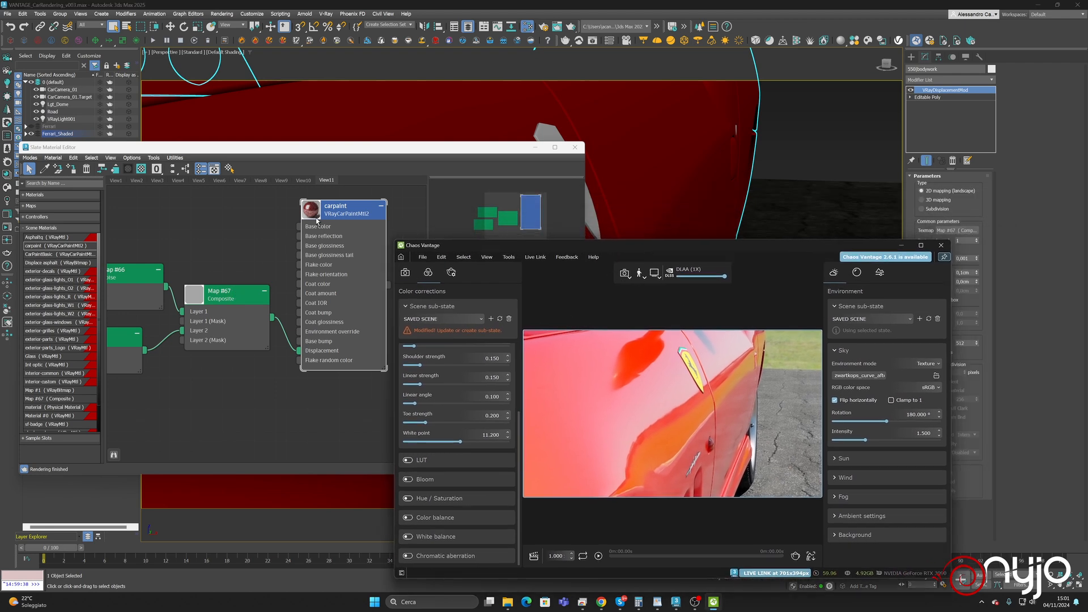
click(345, 205)
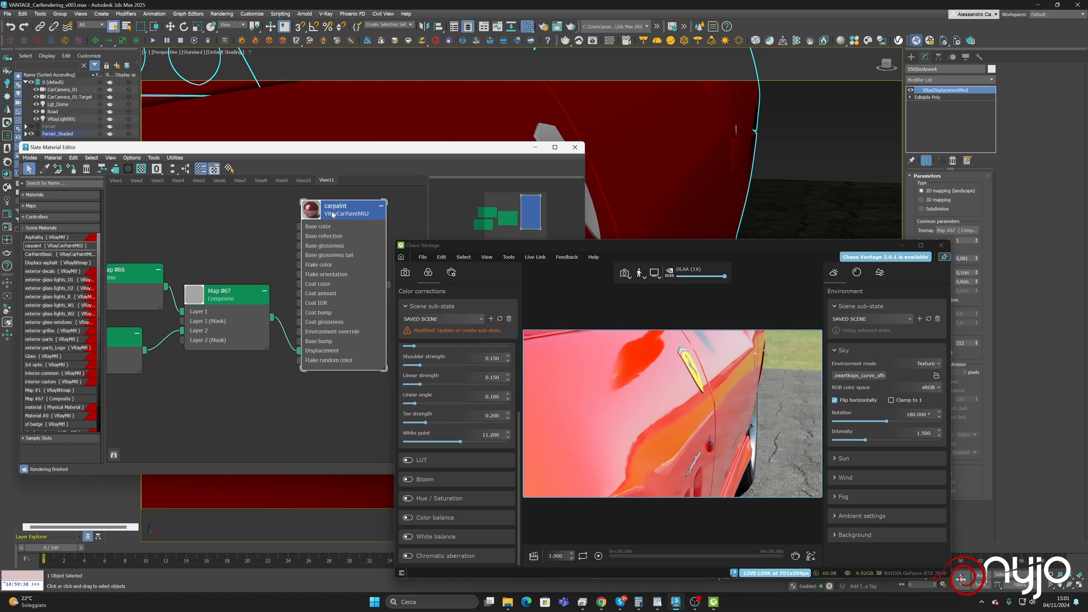
click(211, 292)
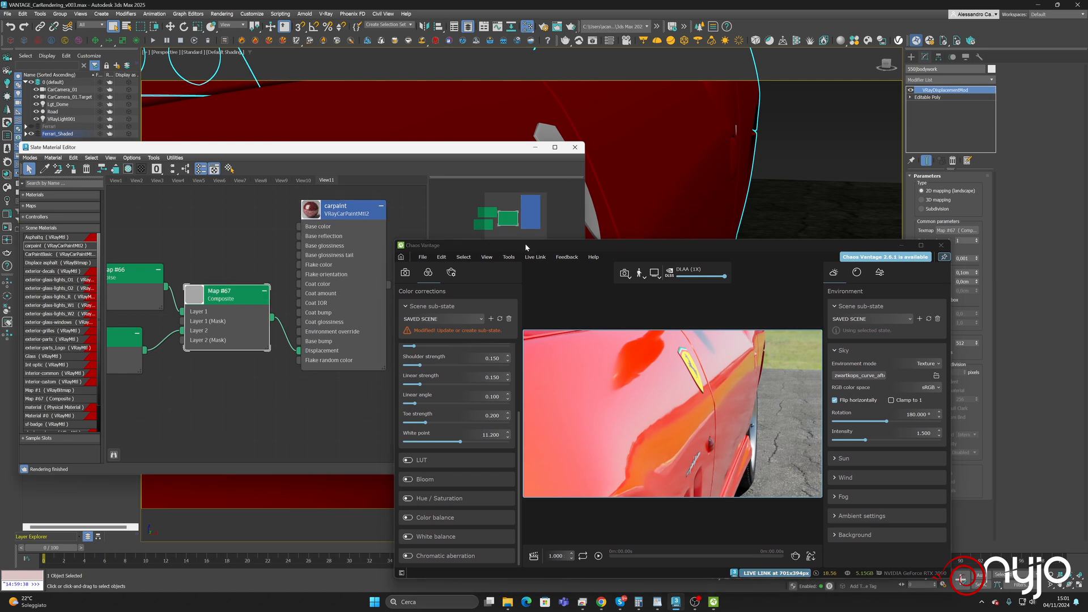
drag(531, 242, 660, 253)
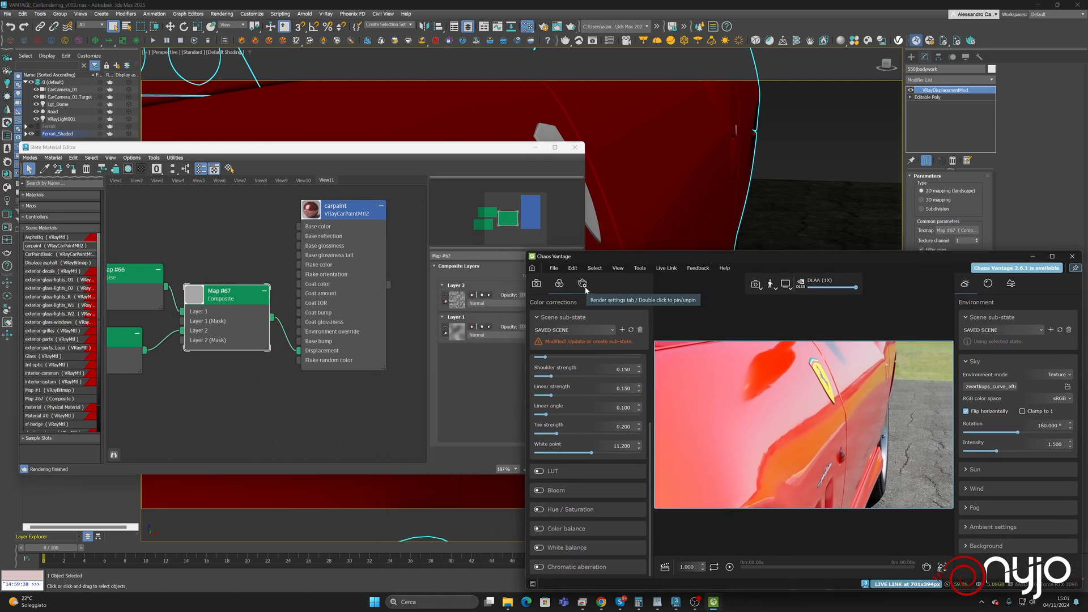
Save the Vantage scene as a new version named VANTAGE_CarRendering_VantageSetup_v002
key(Escape)
key(Escape)
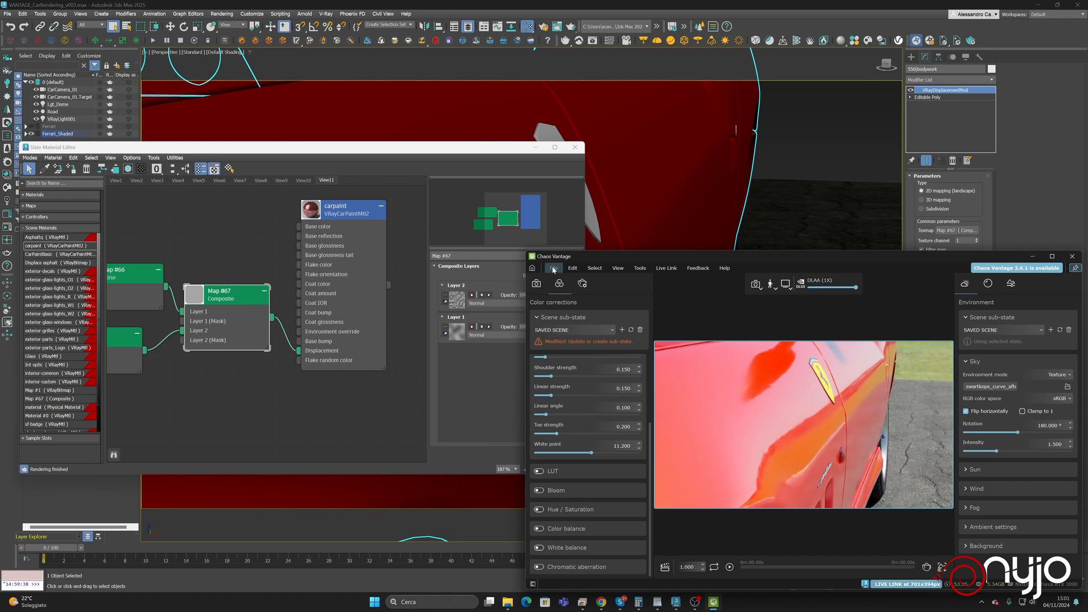
click(553, 268)
click(570, 360)
click(662, 366)
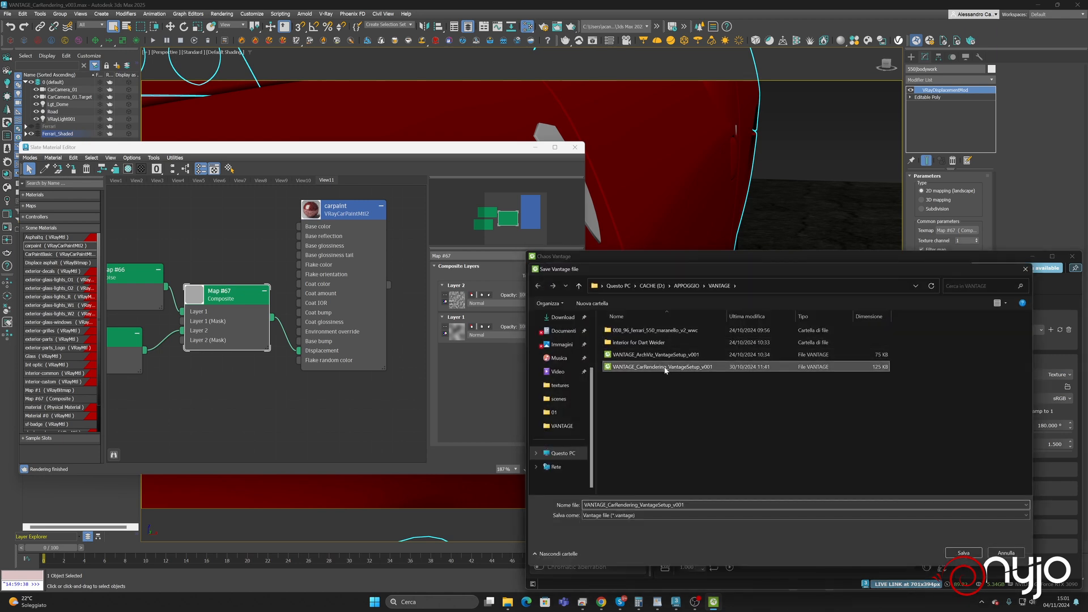
click(713, 503)
click(712, 504)
key(BackSpace)
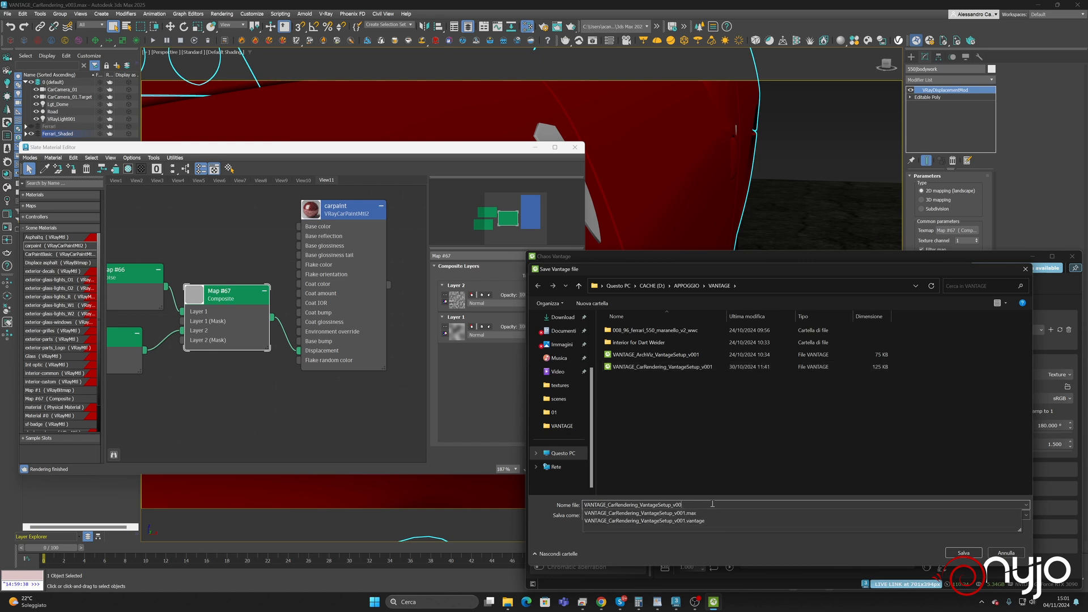
text(2)
key(Return)
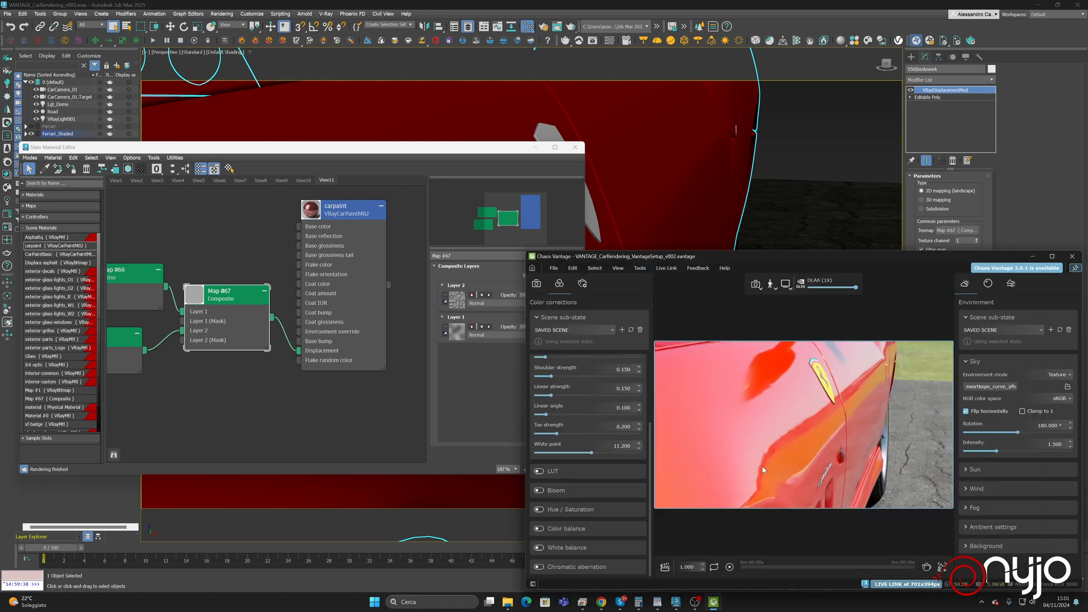
Hide the Vantage interface, shrink its window and set the Composite map's Layer 2 opacity to 0
key(h)
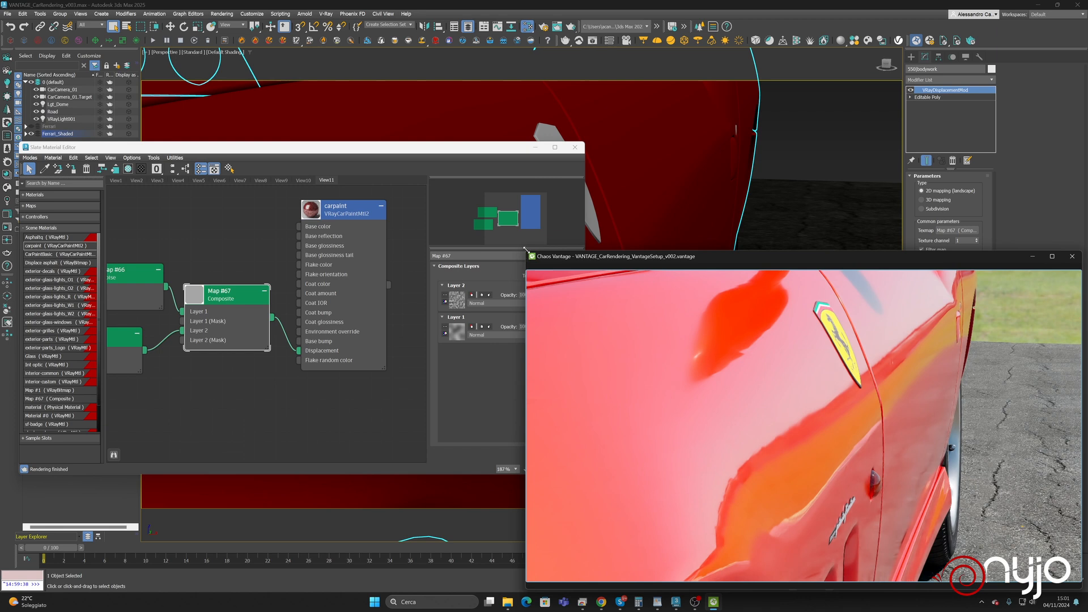
drag(528, 256, 620, 306)
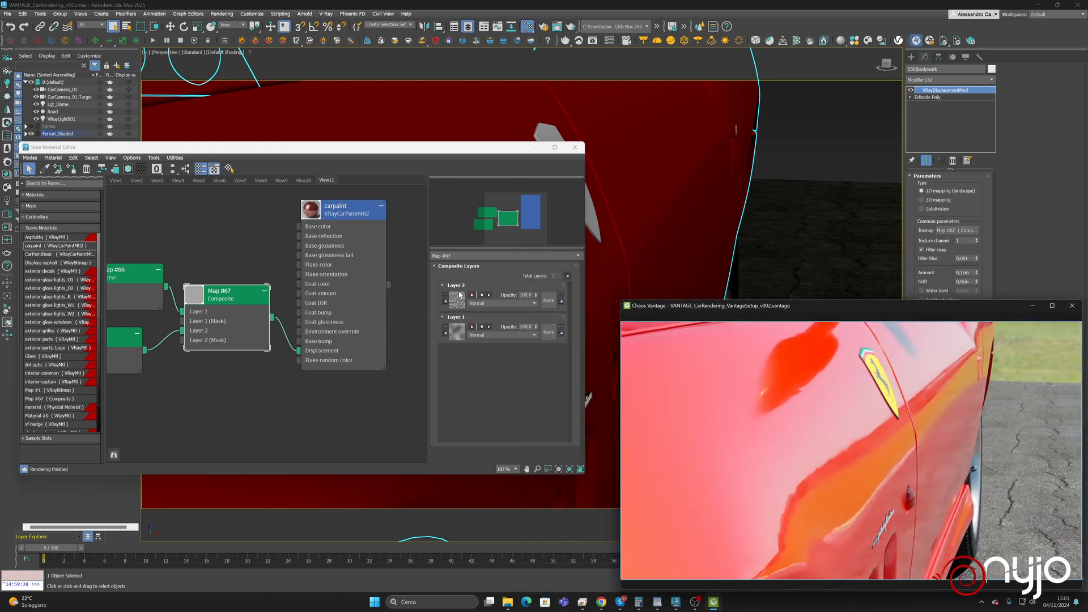
click(521, 294)
double_click(525, 295)
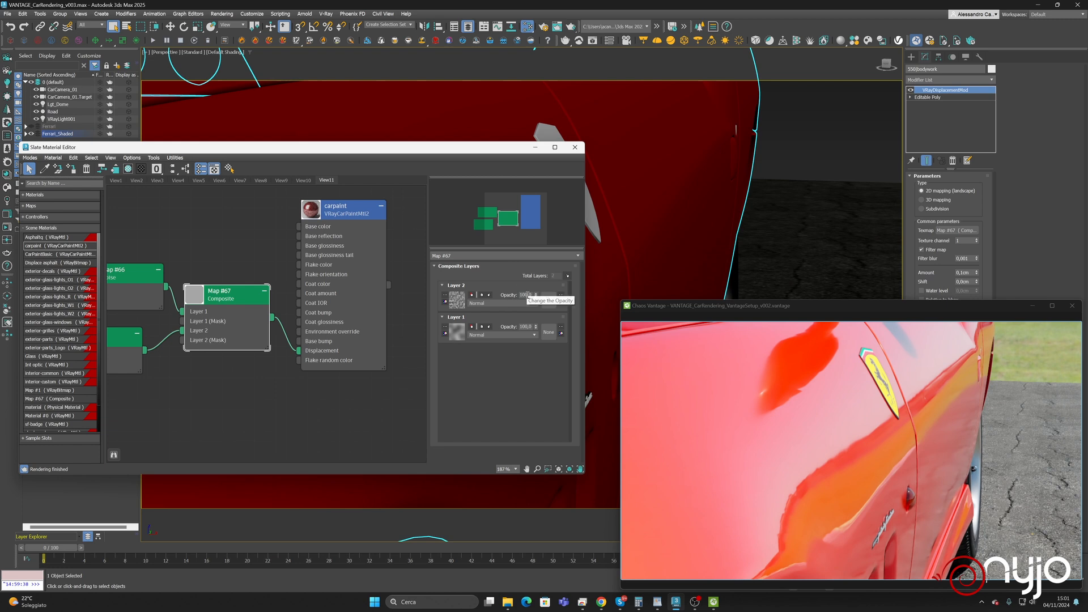
text(0)
key(Return)
Set the Composite map's Layer 2 opacity to 20 and regenerate the displacement in Vantage
click(693, 310)
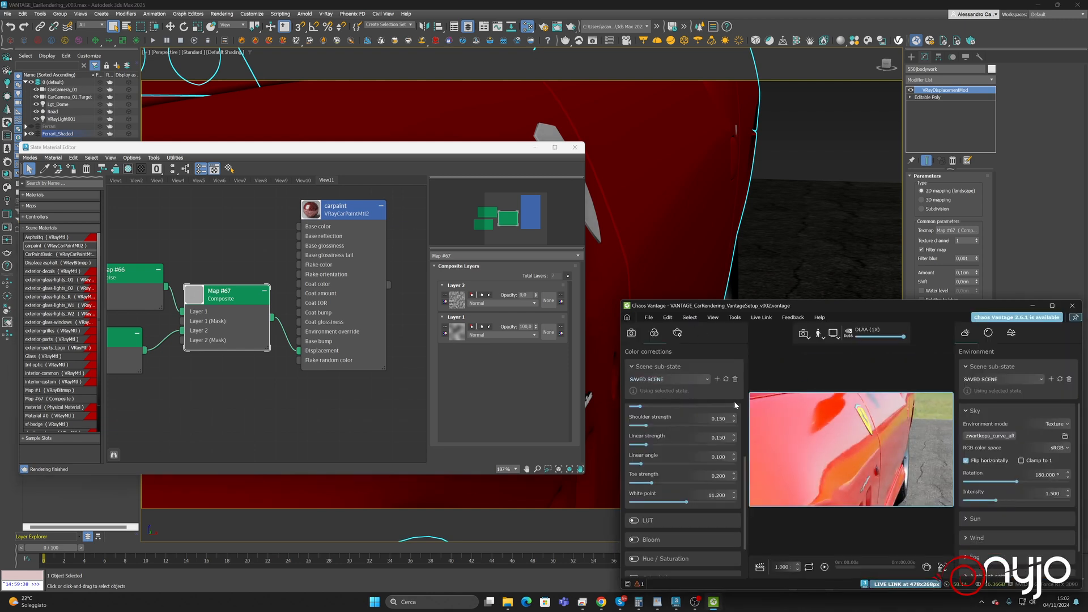
click(632, 334)
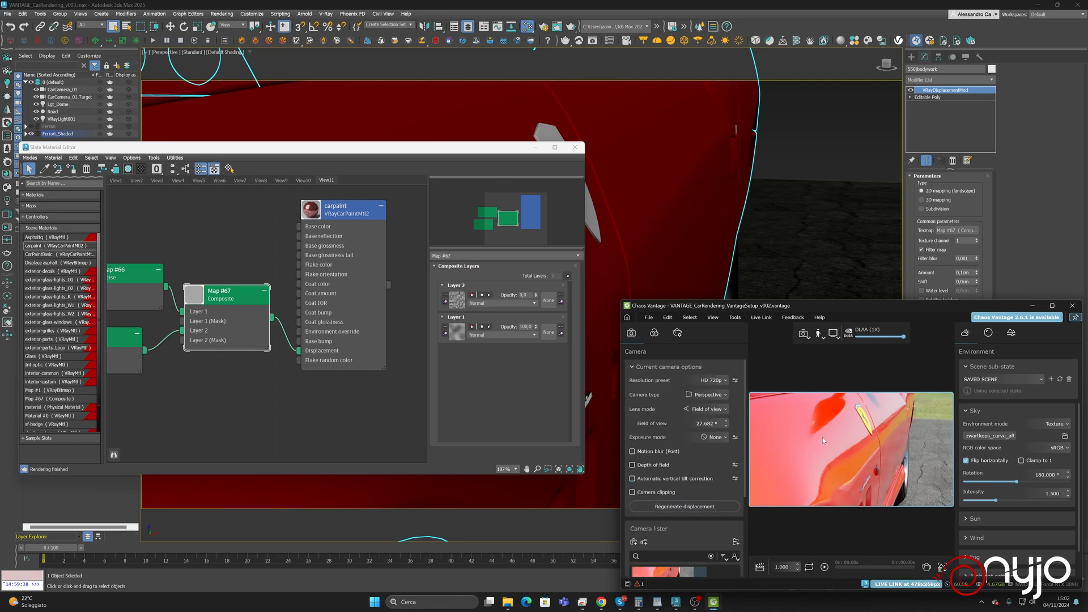
click(526, 295)
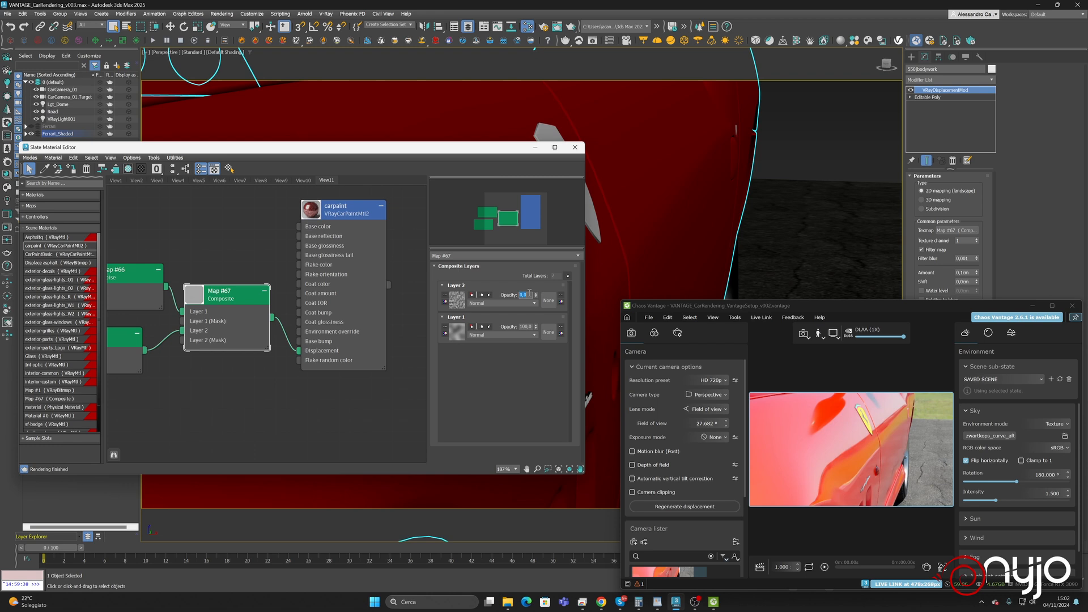
text(20)
key(Return)
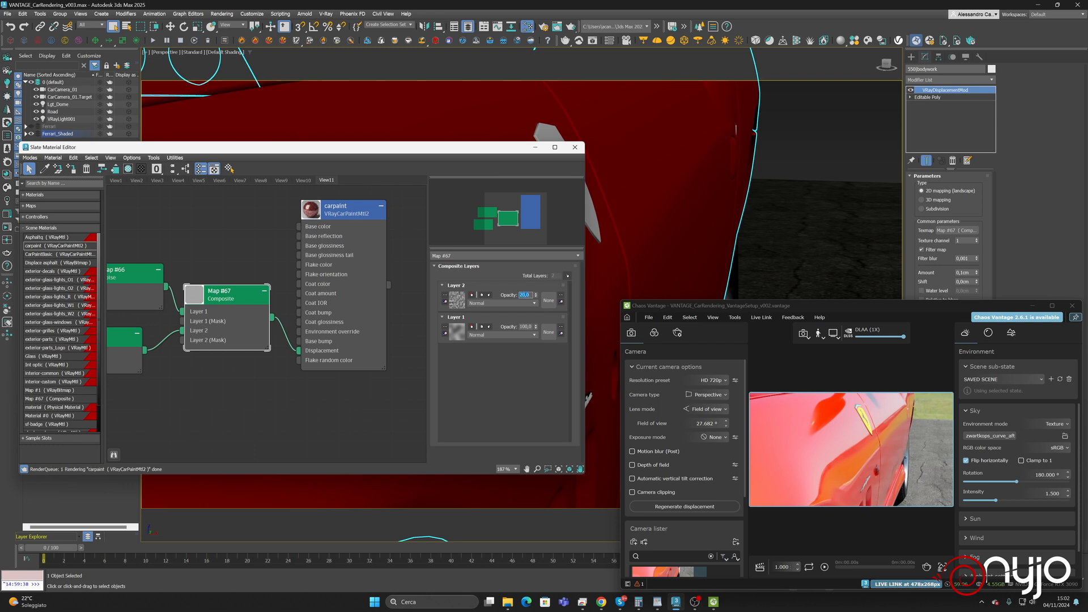
click(691, 507)
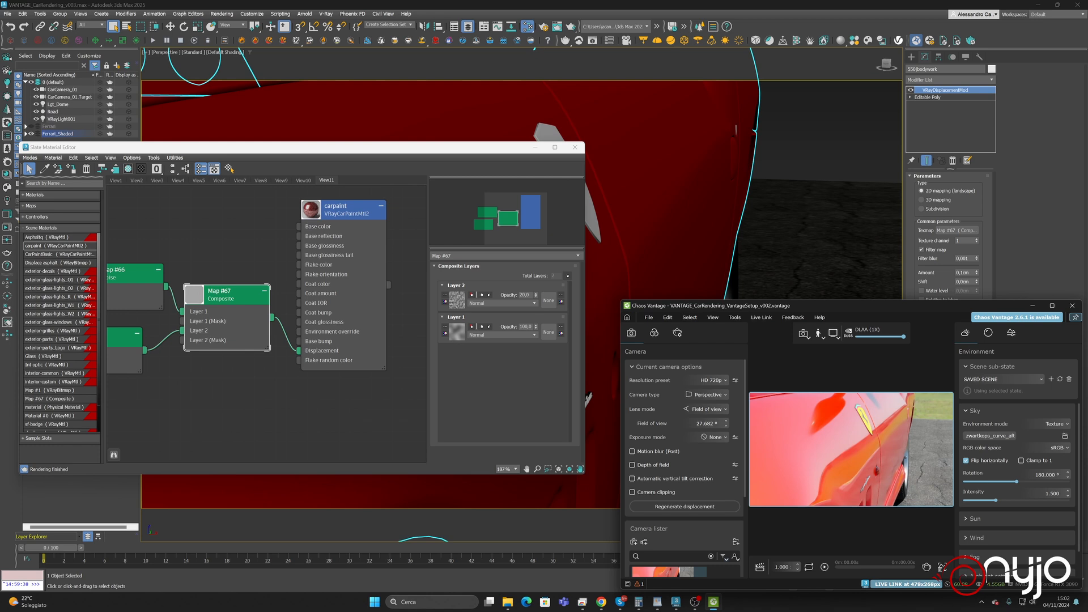
Change the Composite map's Layer 2 blending mode to Addition and regenerate the displacement in Vantage
click(522, 295)
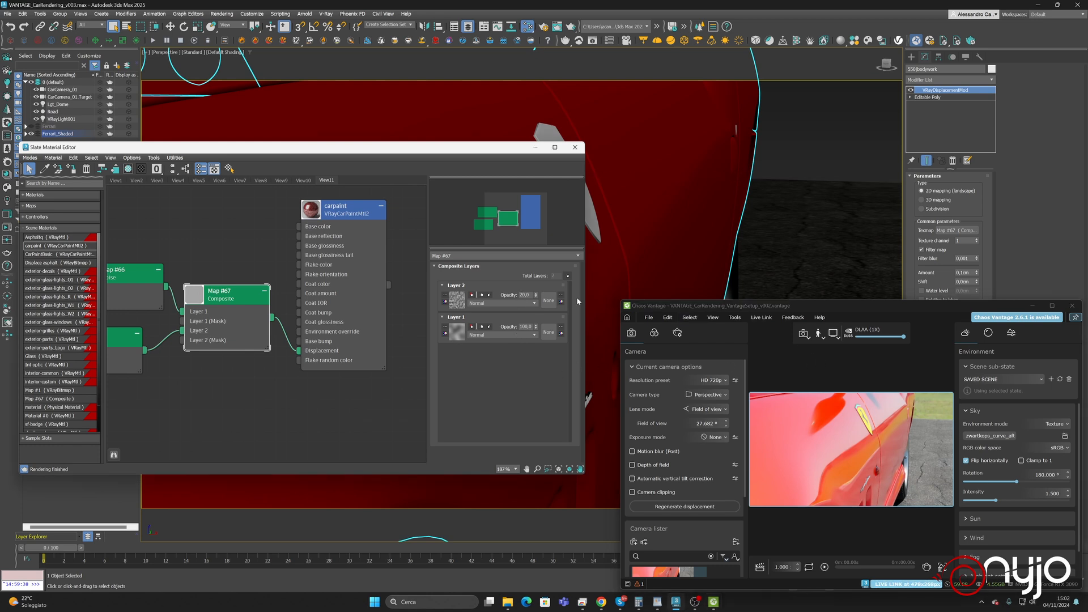
double_click(531, 295)
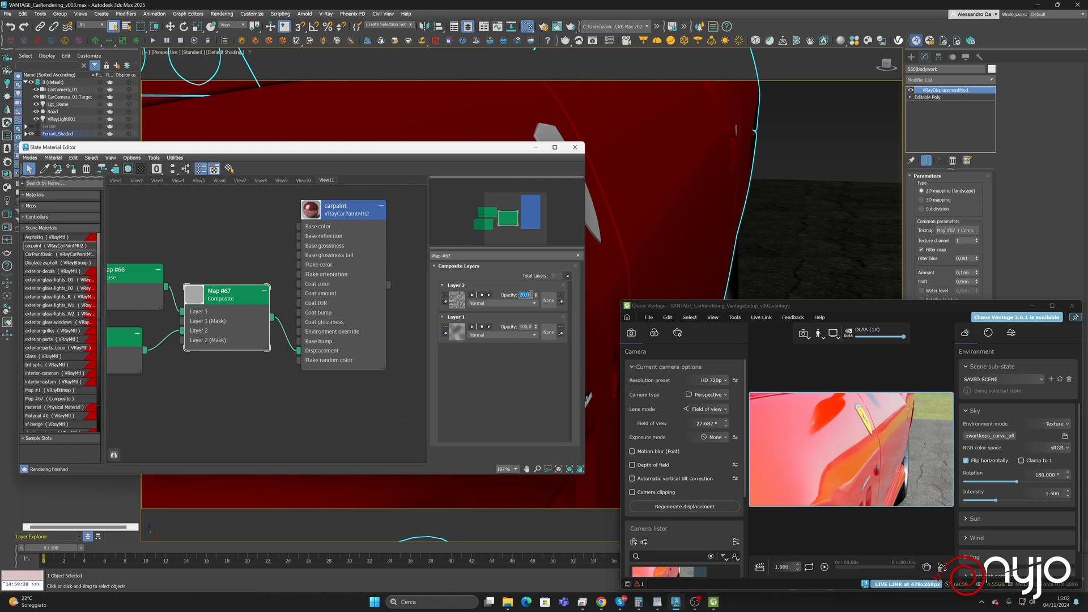
click(498, 303)
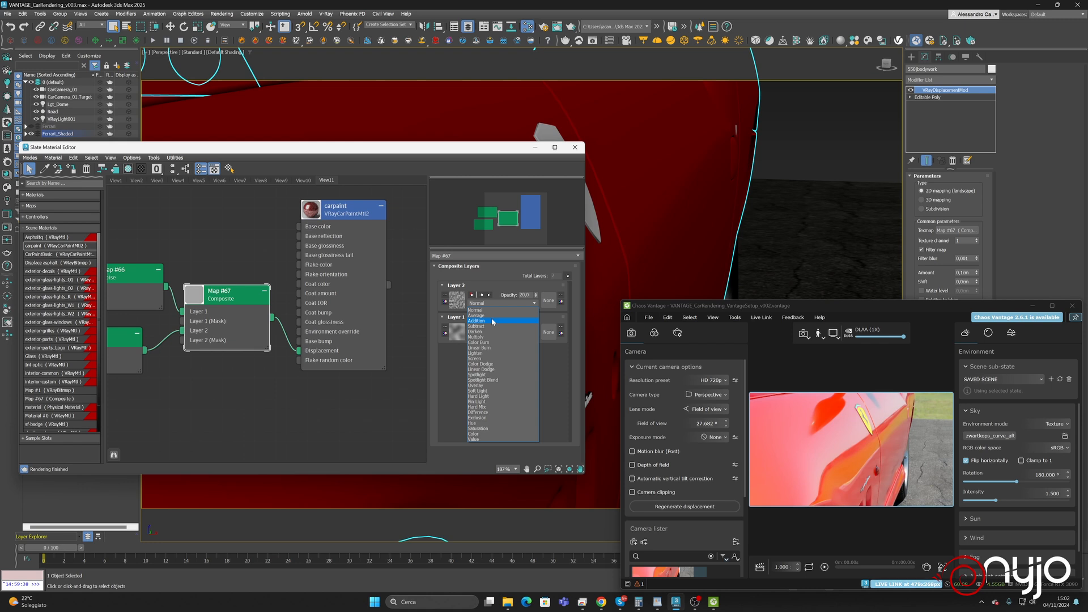
click(493, 321)
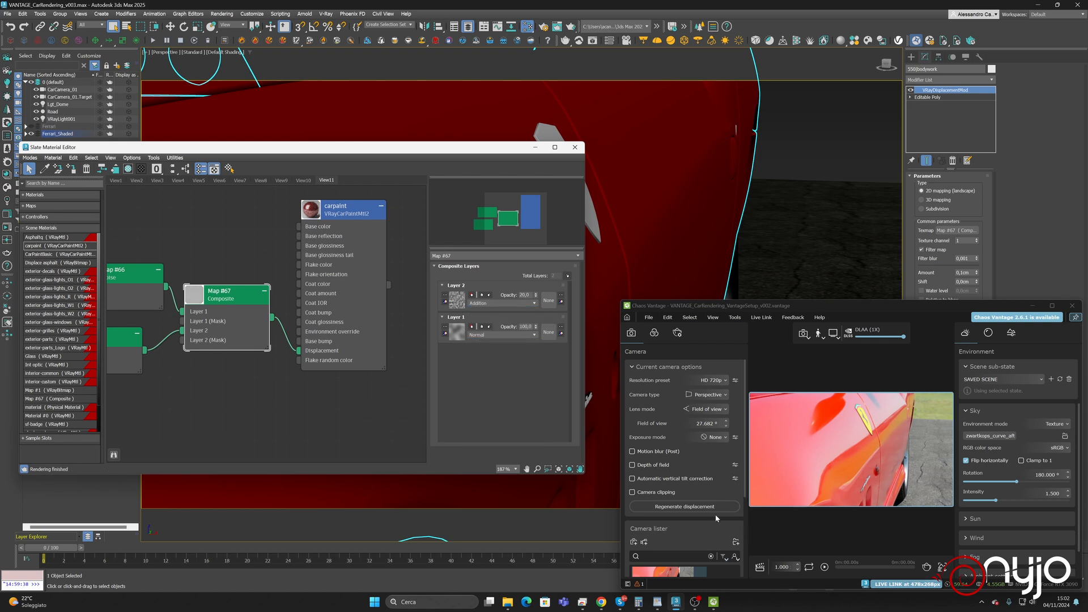
click(692, 506)
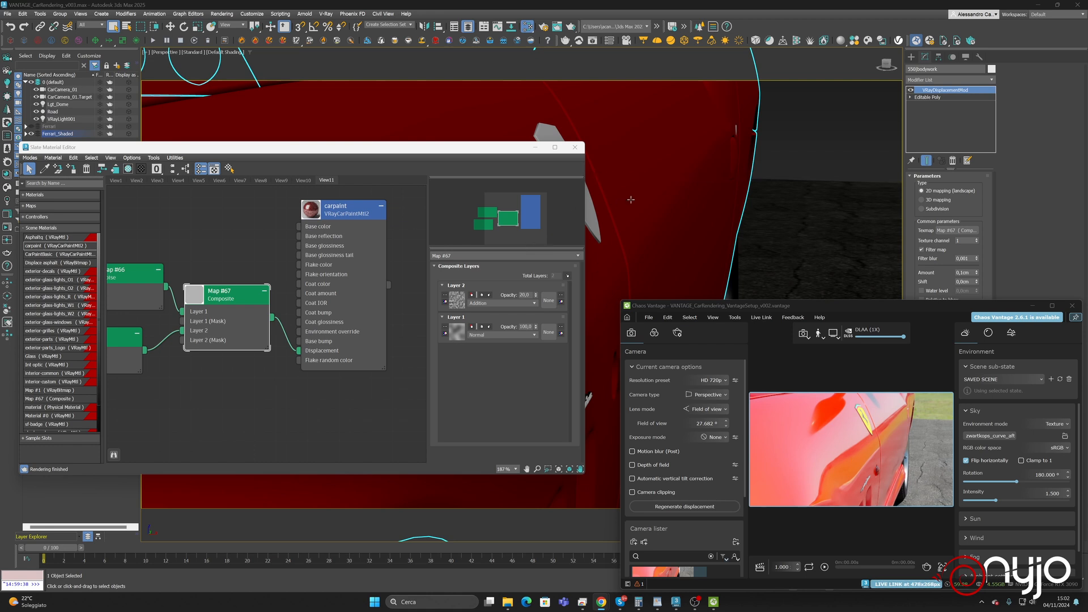
Set the VRayDisplacementMod amount to 0.5 cm and regenerate the displacement in Vantage
scroll(633, 199, up, 2)
scroll(642, 204, down, 2)
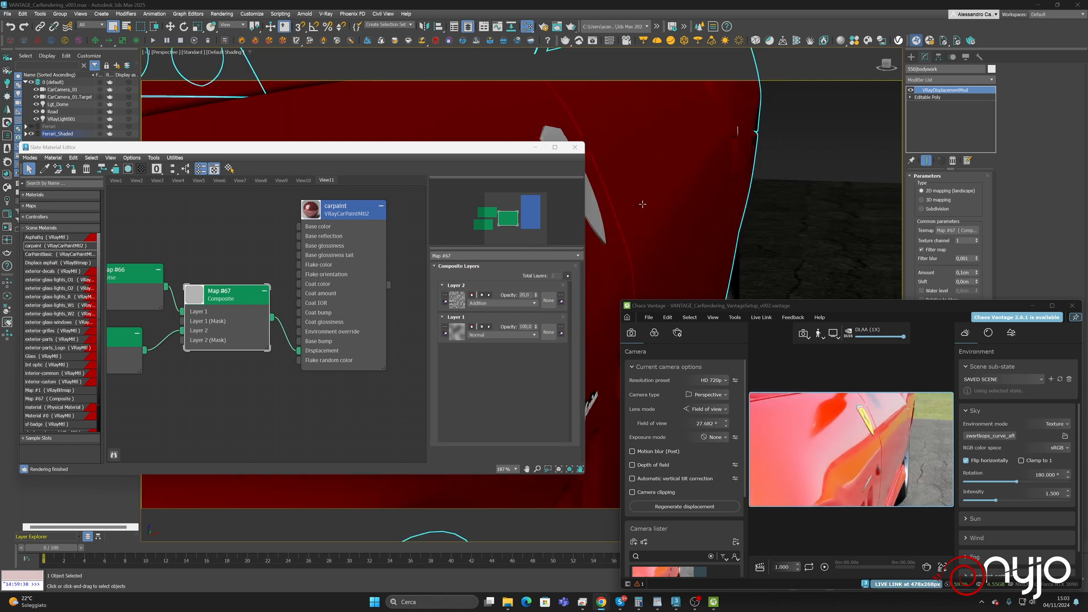
scroll(642, 204, down, 2)
click(971, 273)
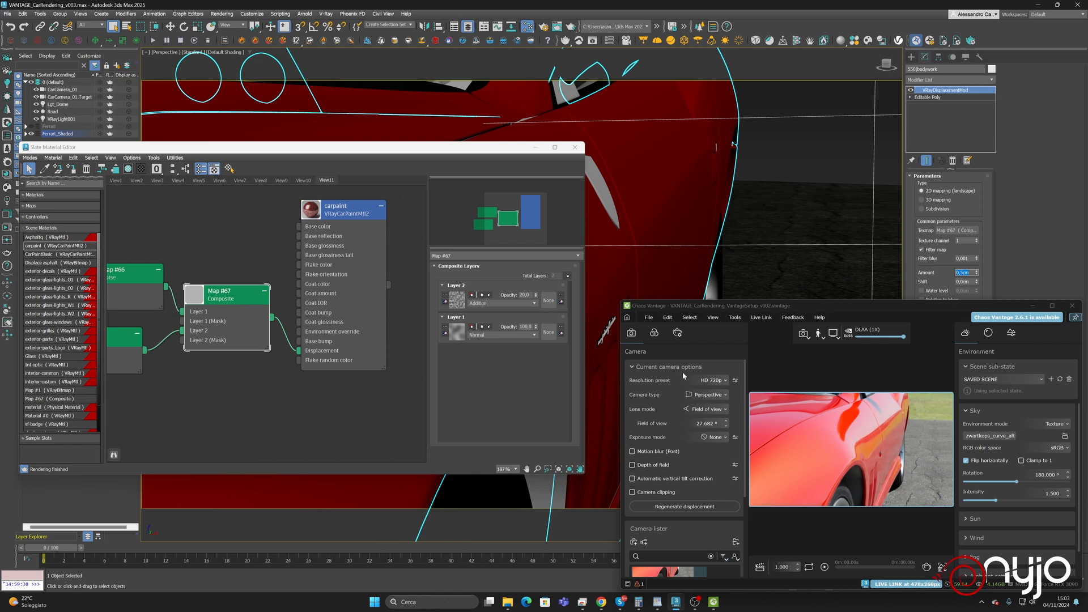
click(672, 507)
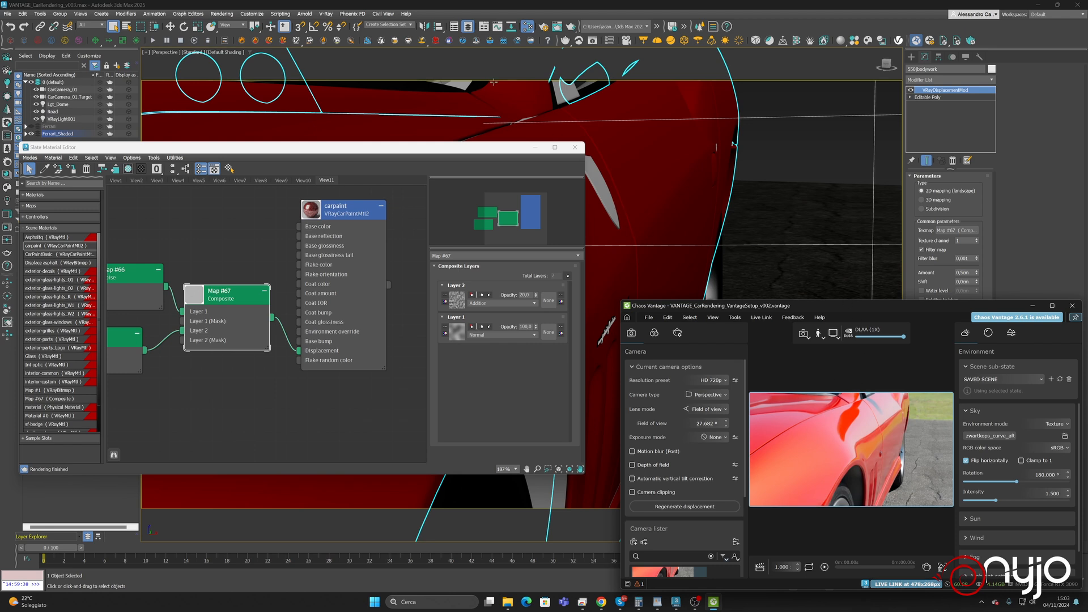
Enlarge the Vantage window and examine the displaced paint's reflections around the front wheel arch, side vents, flank and rear bodywork
alt+middle_drag(660, 214, 791, 189)
scroll(633, 224, down, 4)
scroll(818, 172, up, 2)
scroll(818, 172, down, 2)
scroll(791, 189, up, 4)
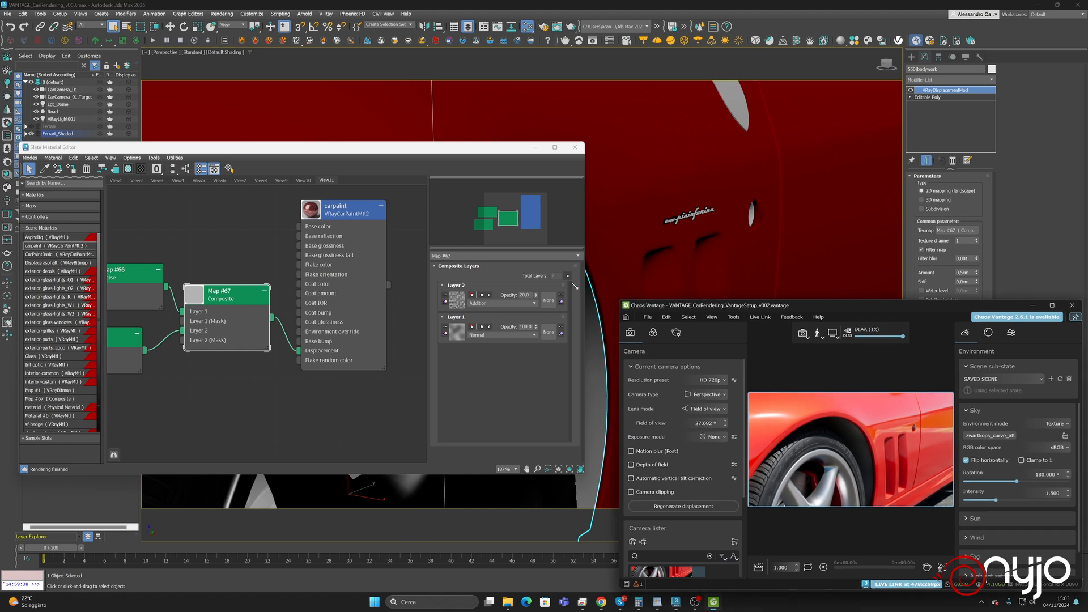
drag(622, 300, 219, 89)
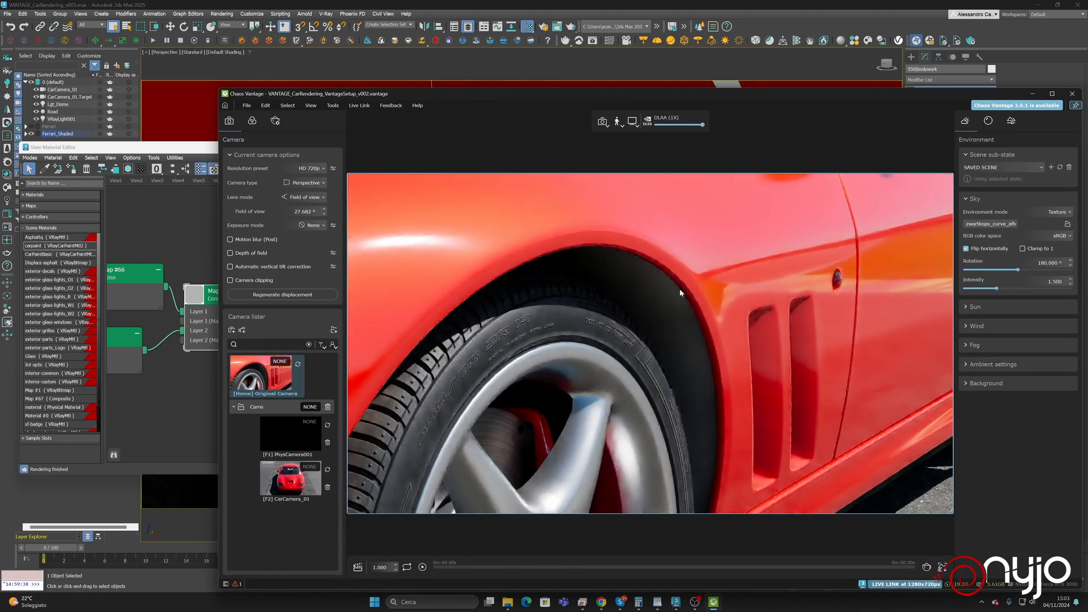
middle_drag(642, 327, 601, 342)
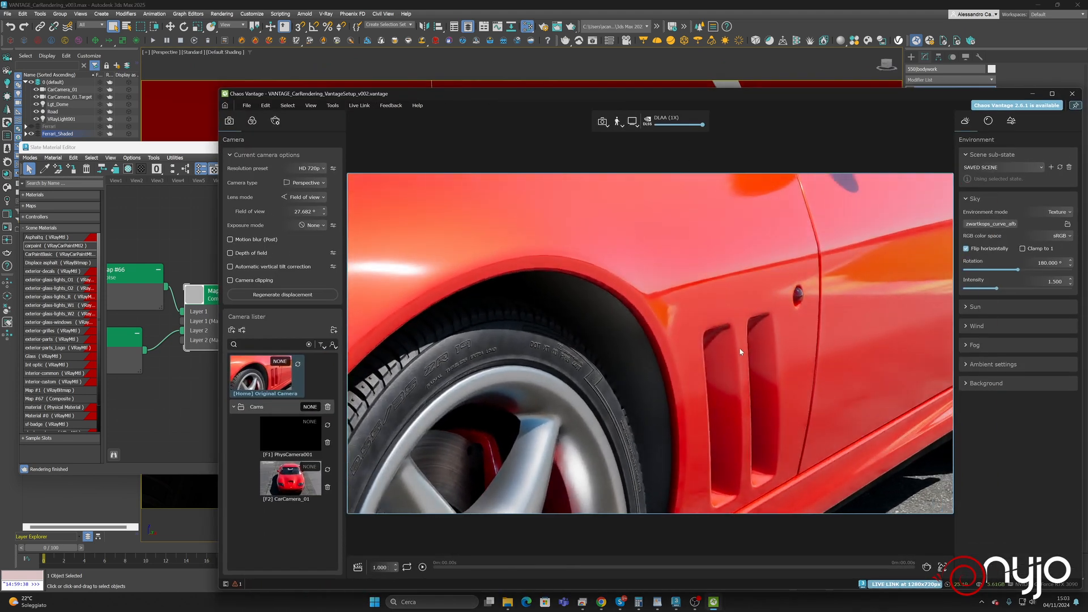
scroll(739, 348, down, 5)
middle_drag(738, 358, 744, 371)
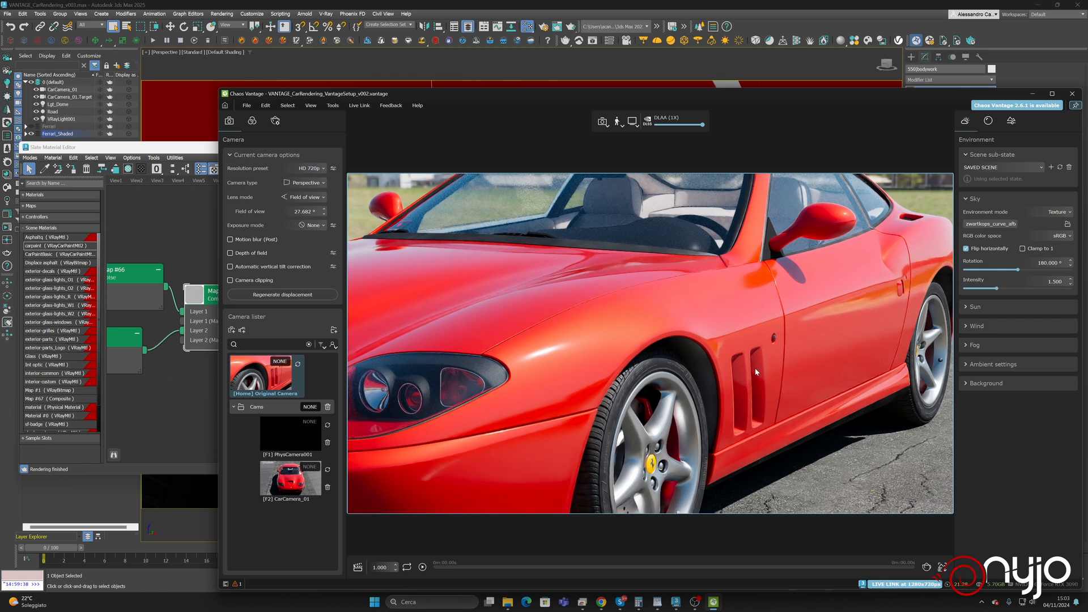
mouse_move(755, 372)
right_down()
mouse_move(768, 370)
mouse_move(717, 361)
right_up()
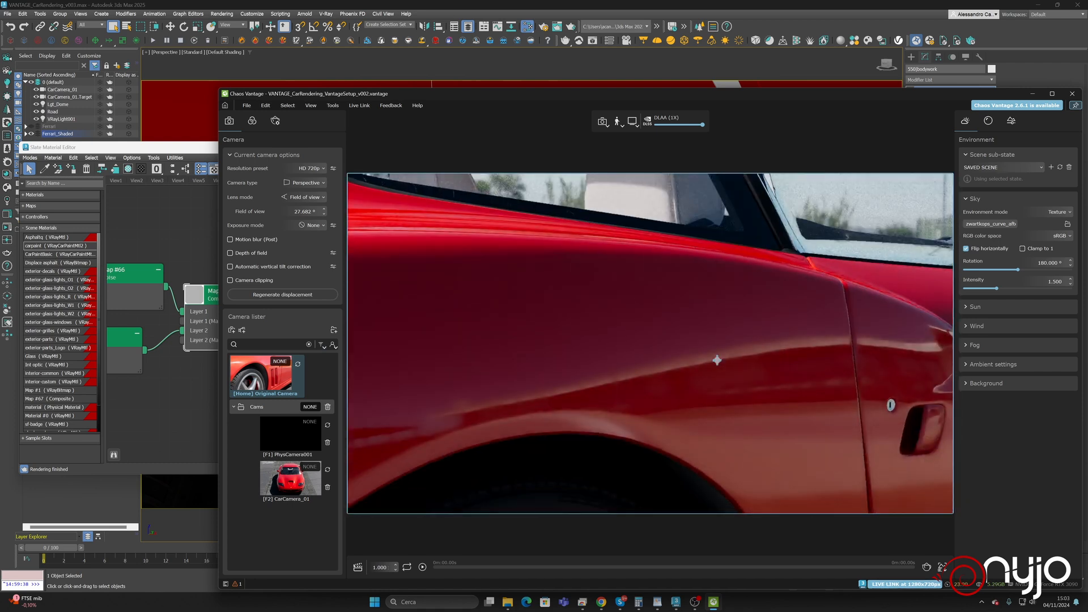
scroll(715, 369, down, 8)
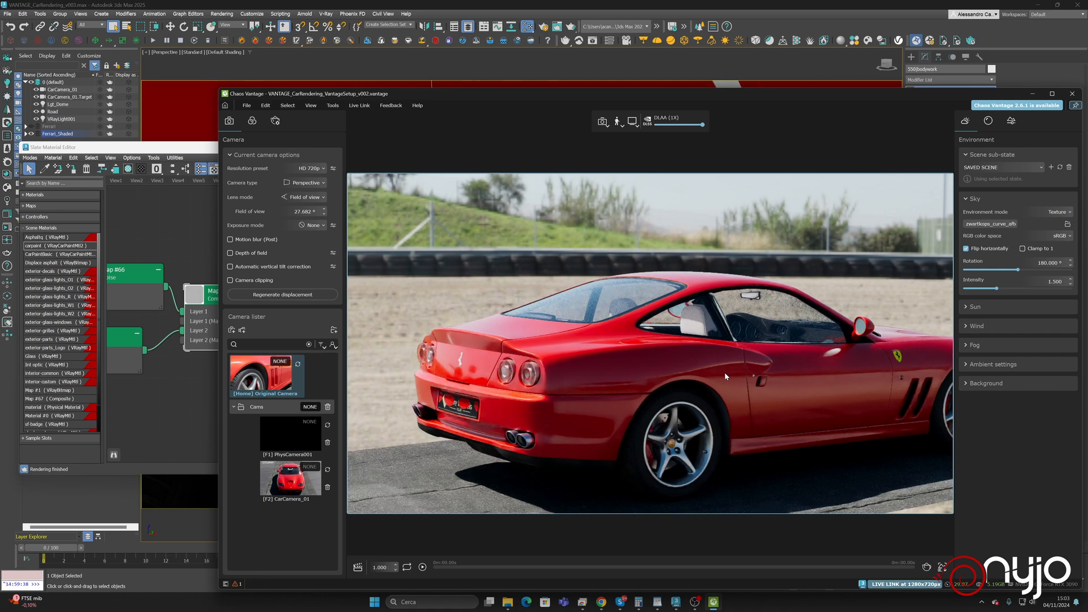
mouse_move(728, 377)
middle_down()
mouse_move(590, 369)
mouse_move(728, 369)
middle_up()
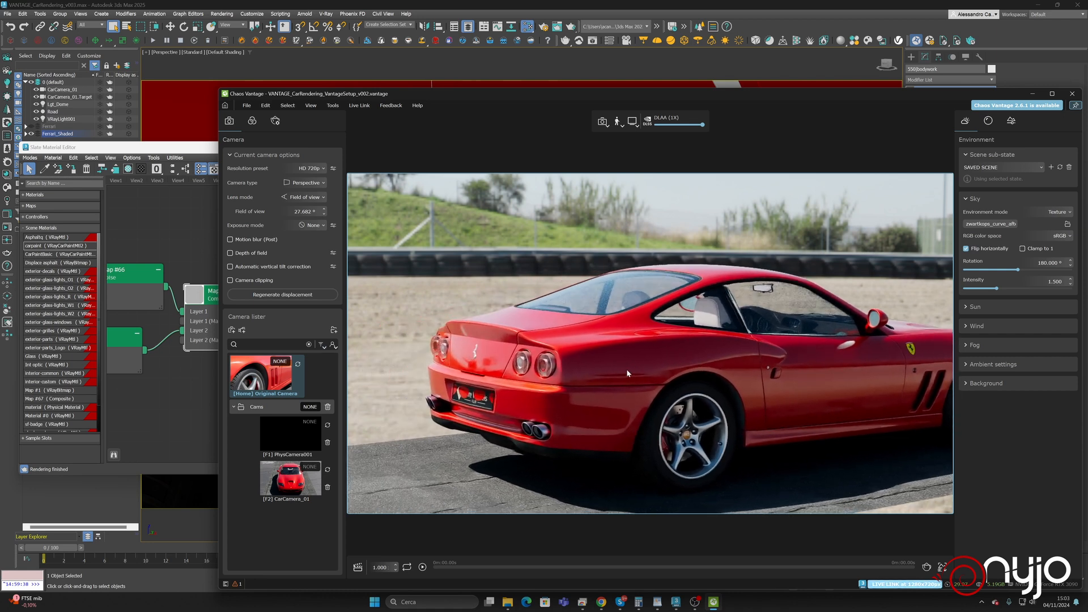
right_drag(628, 369, 628, 369)
scroll(479, 361, up, 6)
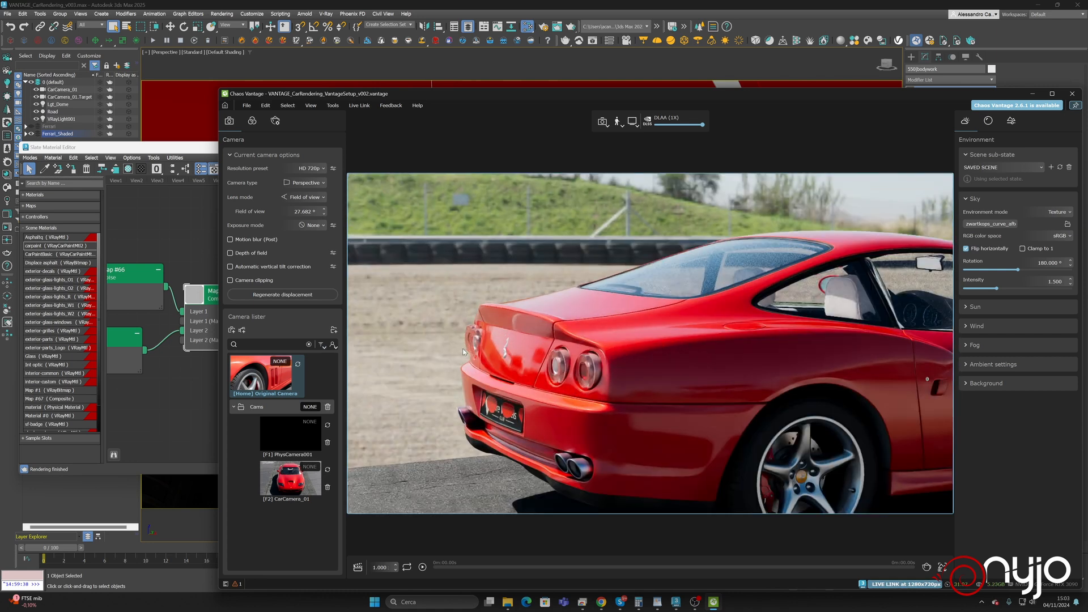
scroll(487, 362, up, 2)
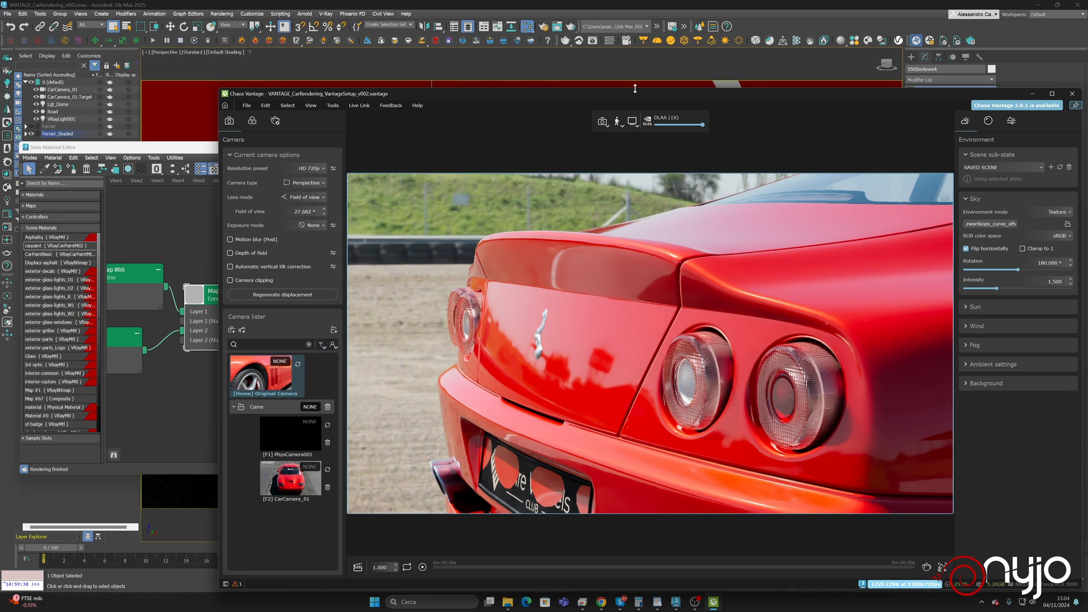
Move the Vantage window clear of the modifier parameters and open the VRayDisplacementMod amount for editing
drag(637, 93, 464, 114)
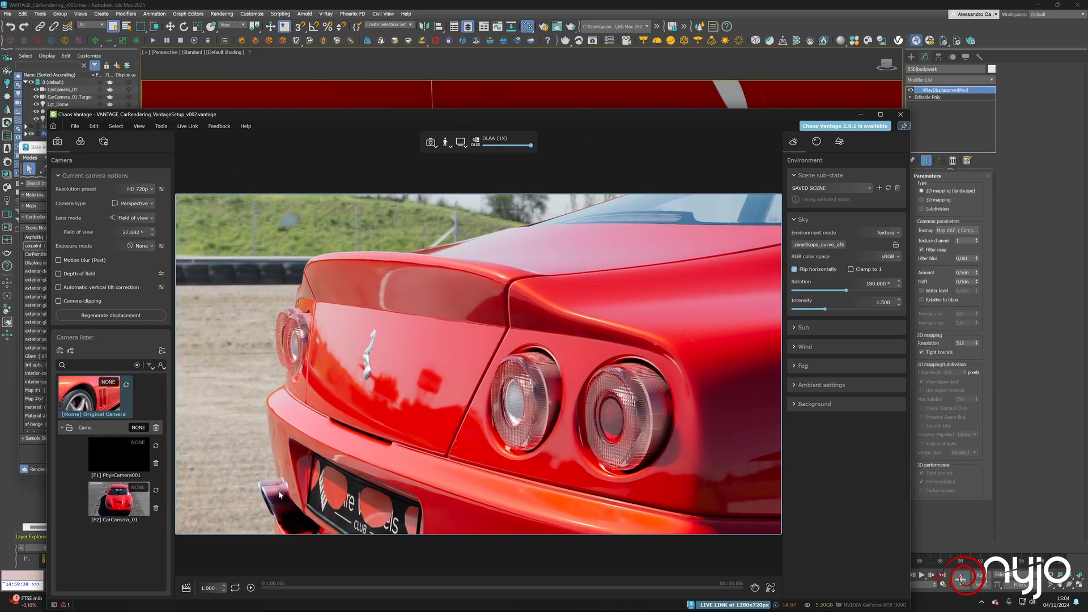
click(964, 272)
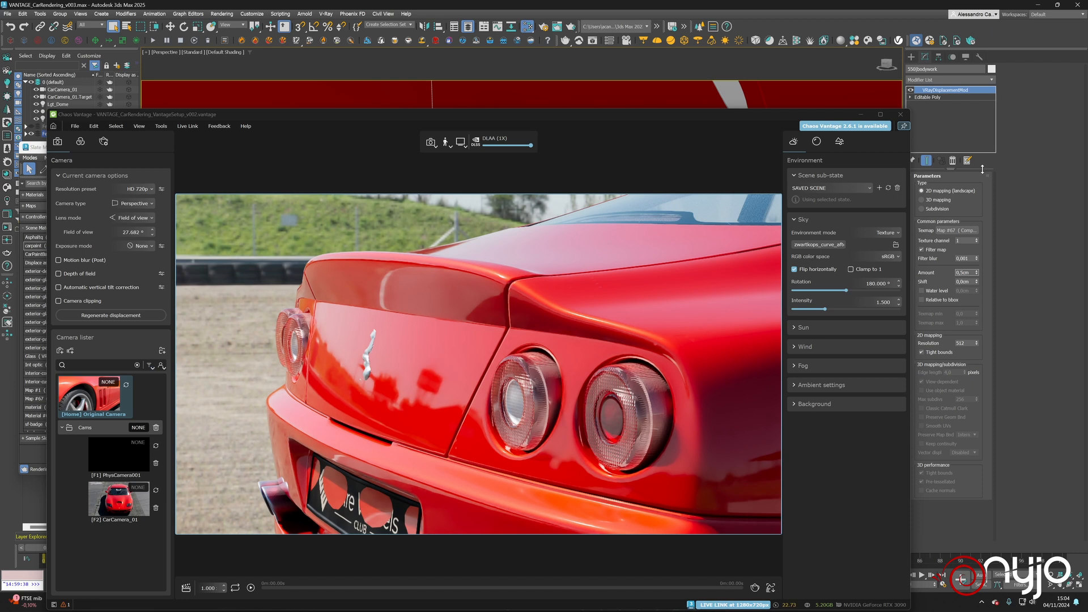
Set the bodywork's V-Ray displacement amount to 0,1 cm and regenerate the displacement in Chaos Vantage
key(BackSpace)
text(1)
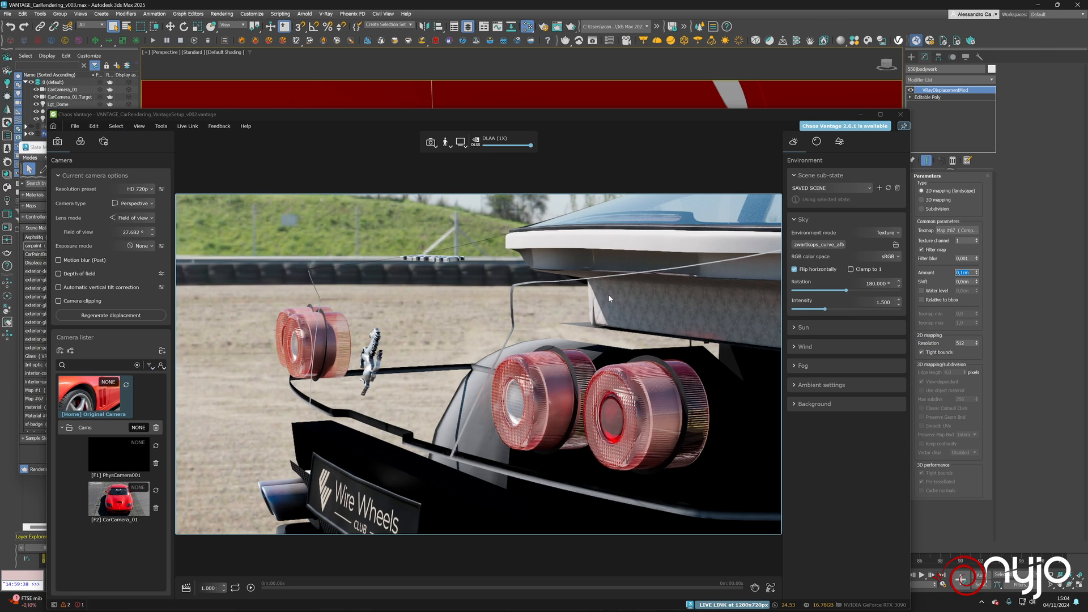
mouse_move(595, 95)
middle_down()
mouse_move(610, 96)
mouse_move(591, 93)
middle_up()
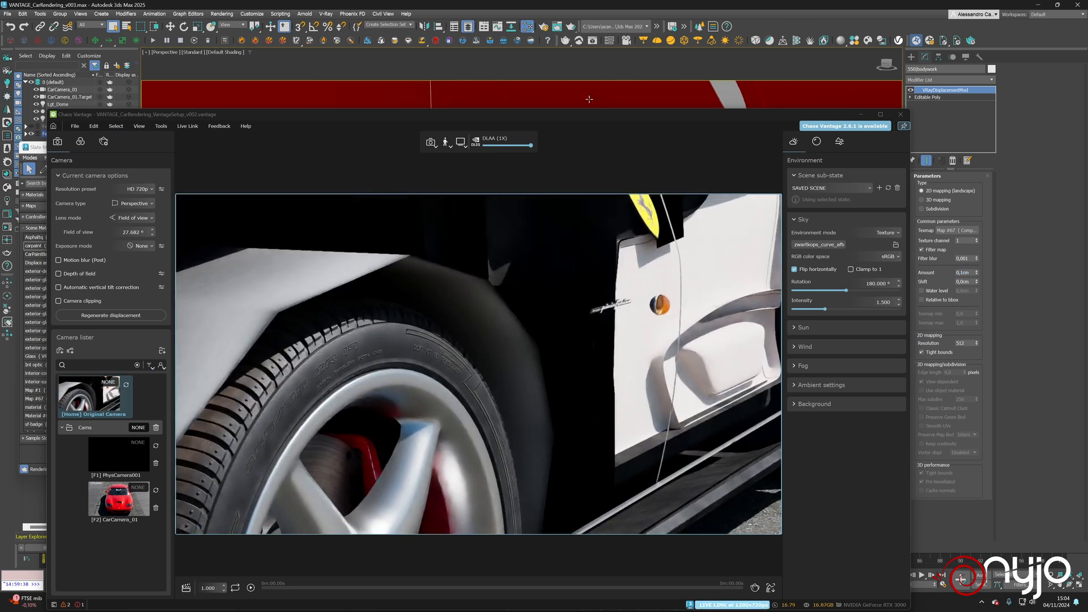
scroll(593, 102, down, 3)
scroll(593, 102, down, 3)
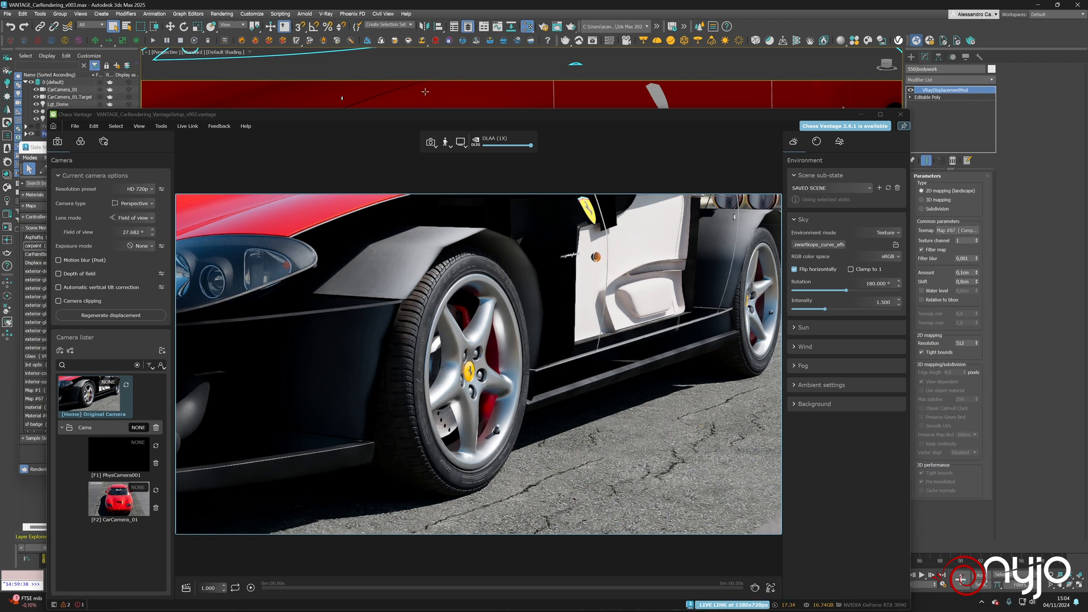
middle_drag(426, 84, 528, 107)
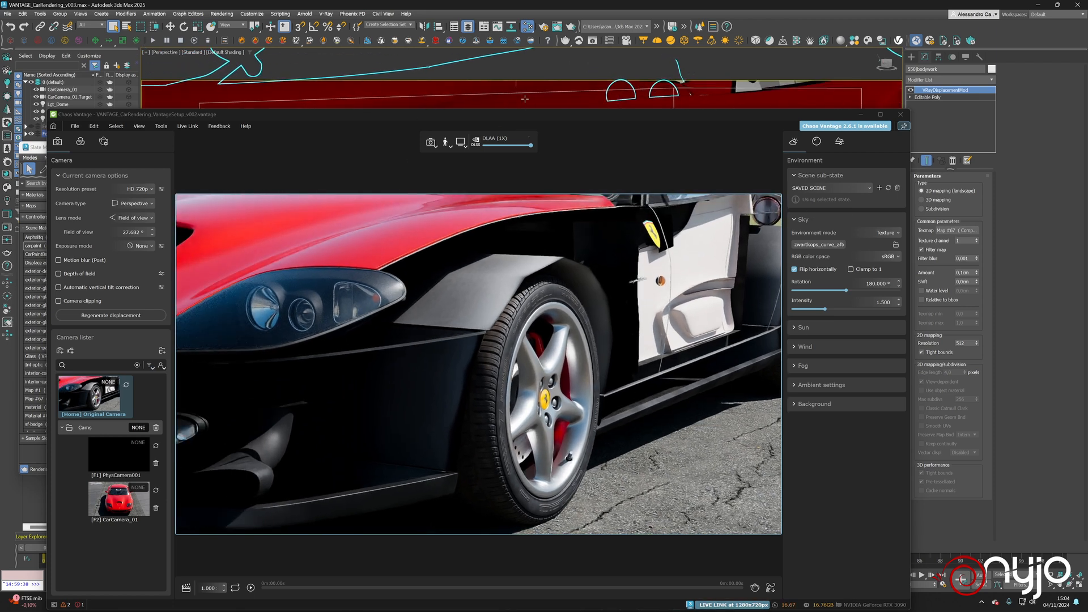
scroll(527, 105, down, 4)
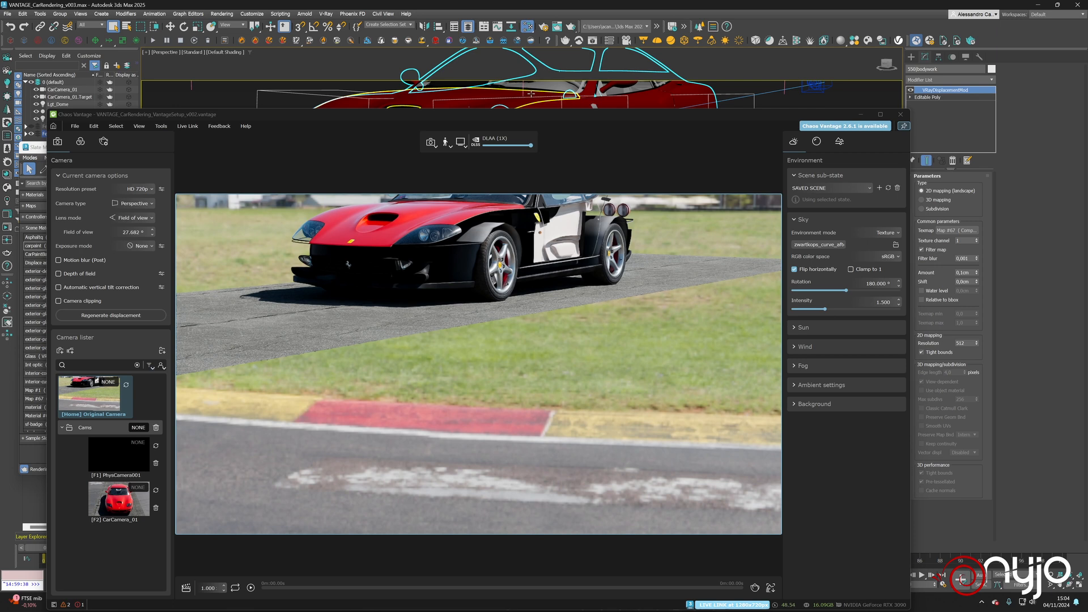
click(143, 316)
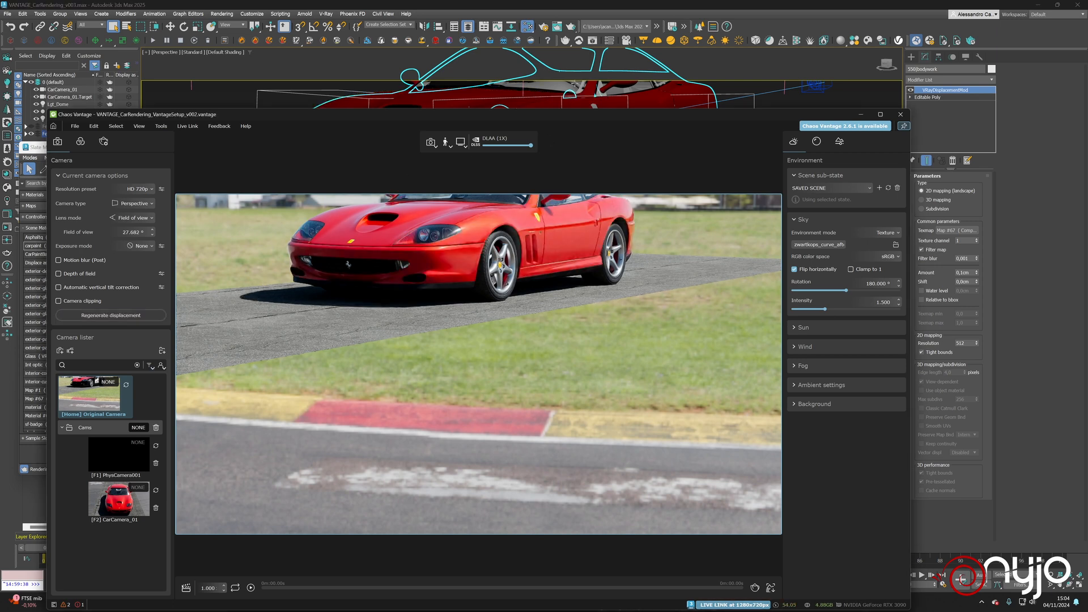
Frame the car's rear, reduce Vantage to a small interface-free window beside the viewport, and minimize the Slate Material Editor
middle_drag(569, 80, 579, 106)
scroll(578, 106, up, 5)
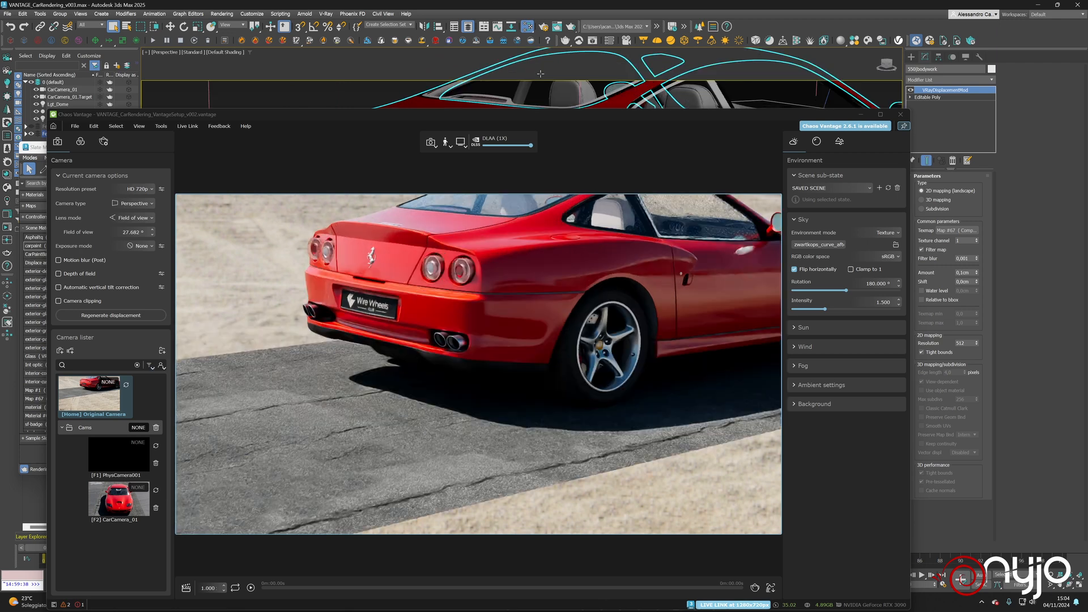
scroll(321, 294, up, 3)
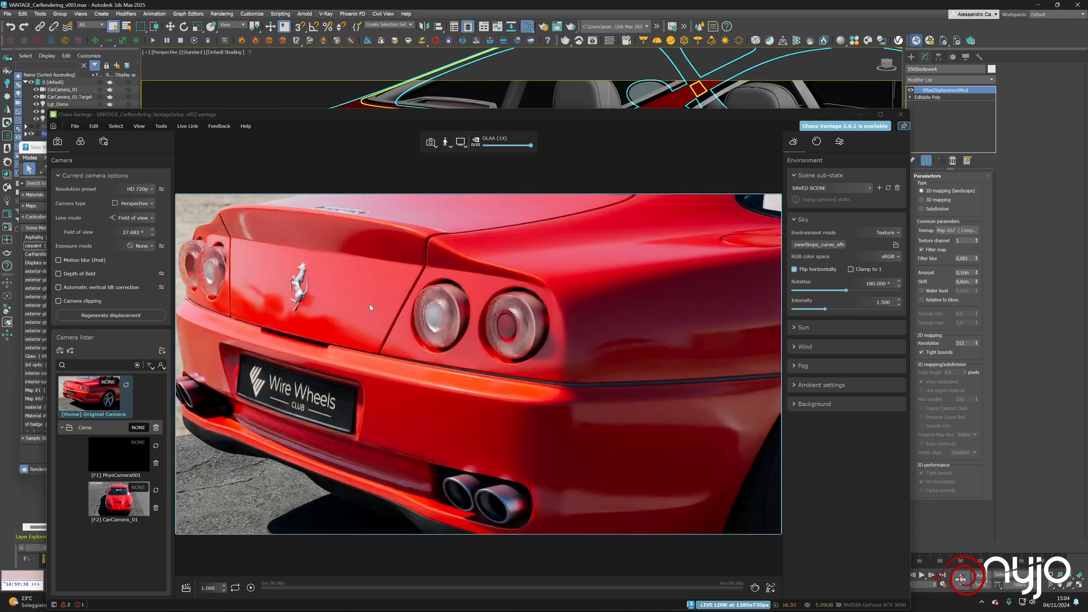
middle_drag(369, 304, 476, 287)
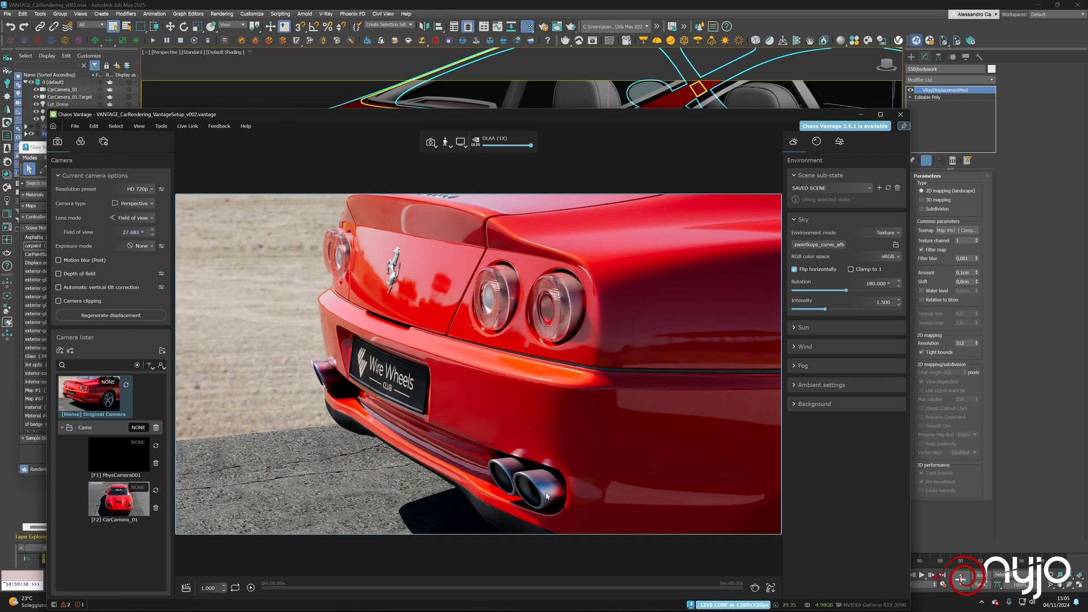
key(h)
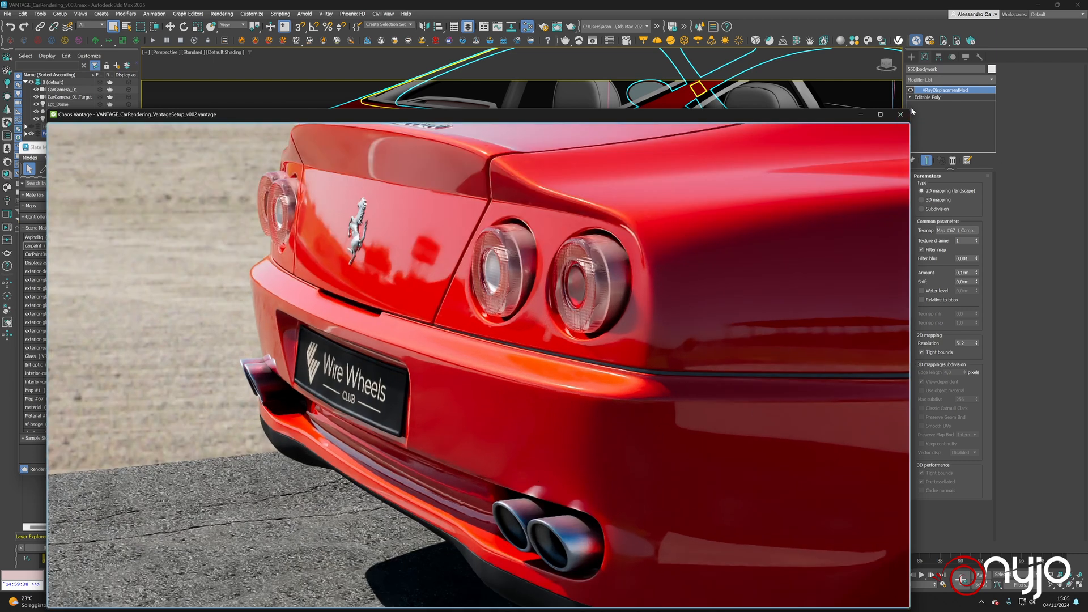
drag(907, 608, 359, 141)
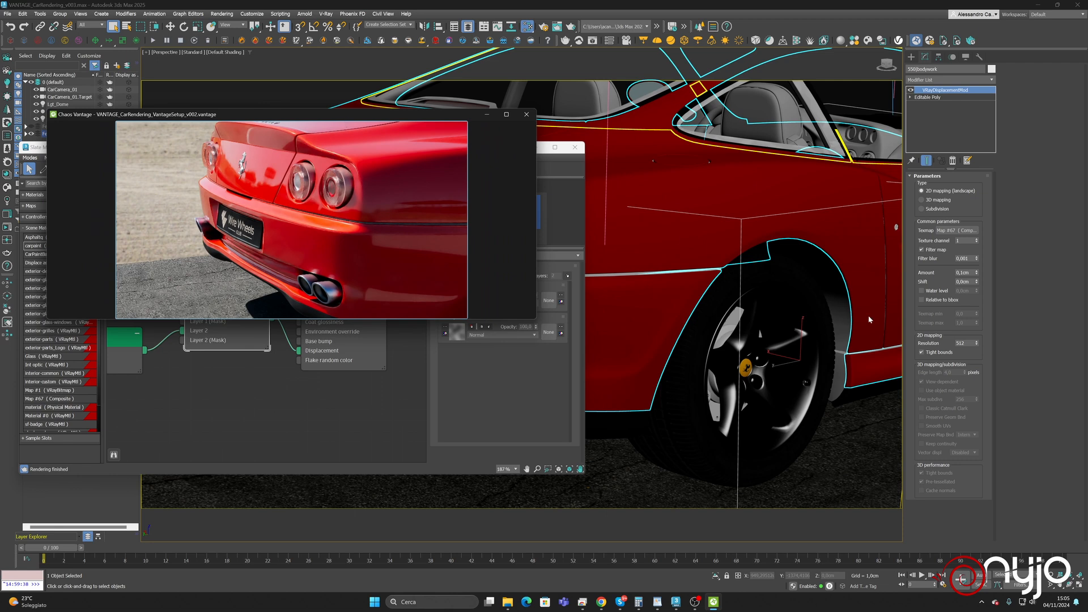
drag(412, 114, 967, 352)
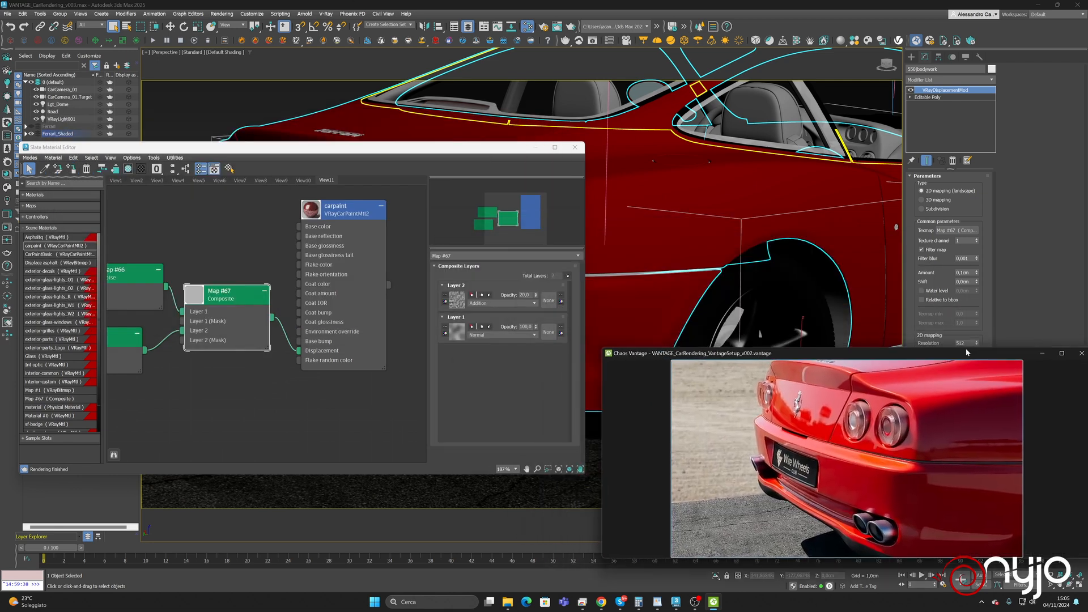
click(535, 147)
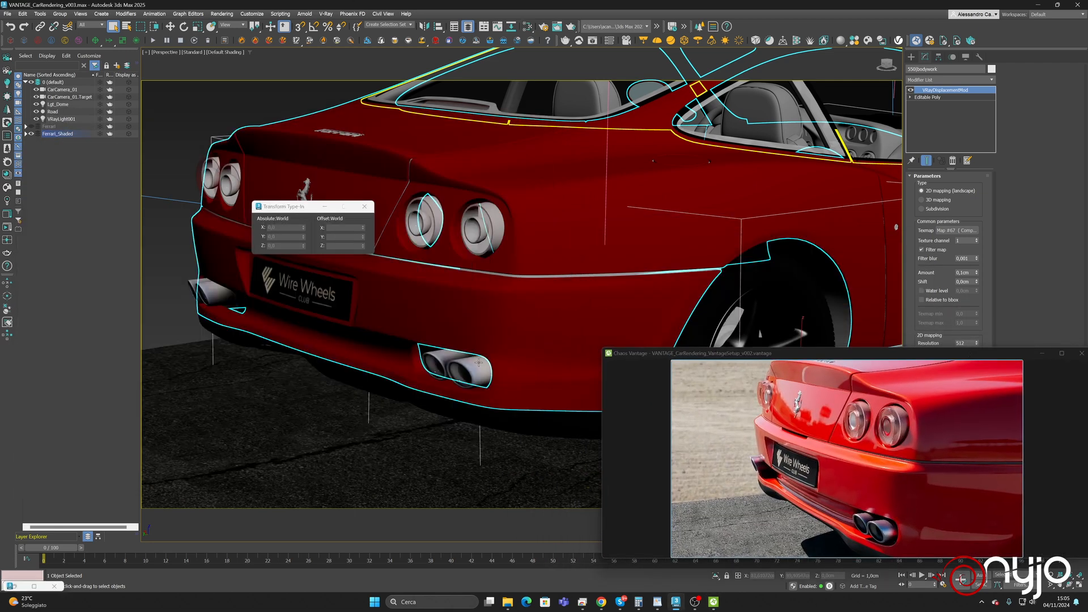
Select both pairs of exhaust tips as elements of the exterior parts mesh
click(478, 363)
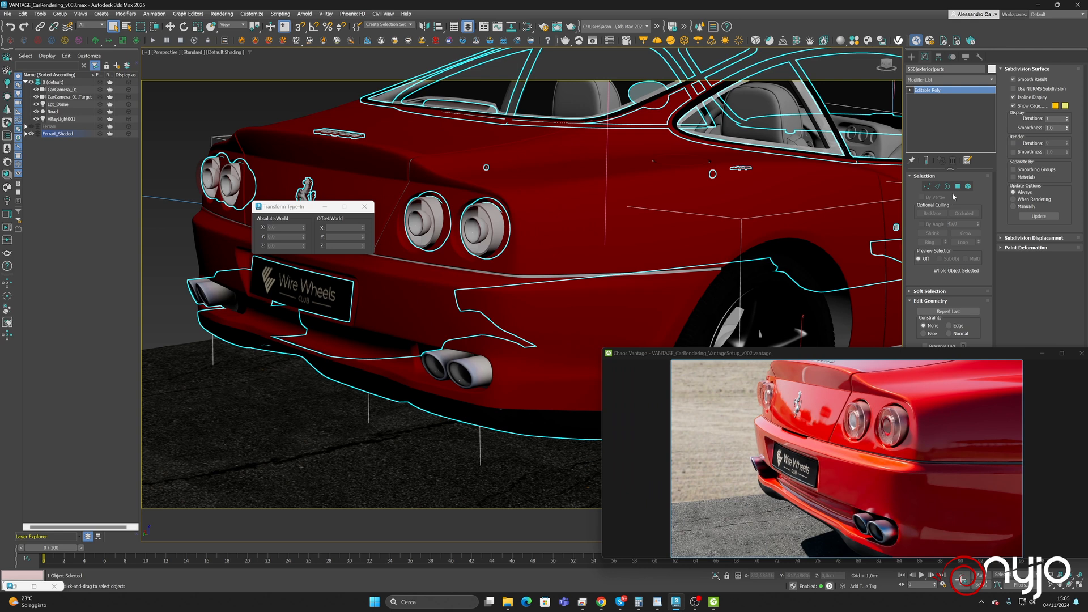
click(968, 185)
double_click(485, 365)
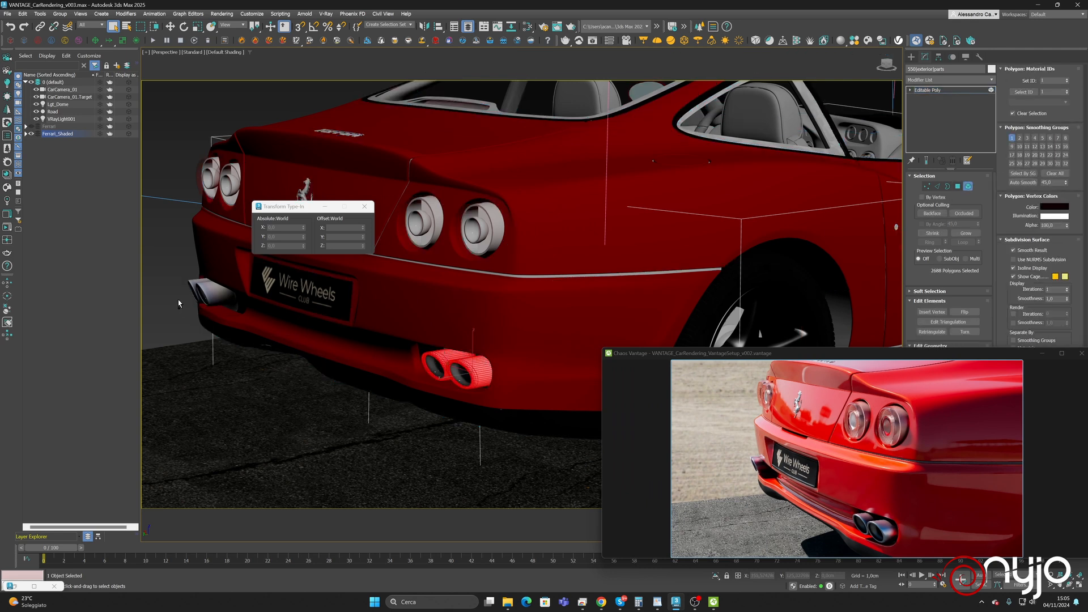
ctrl+double_click(196, 290)
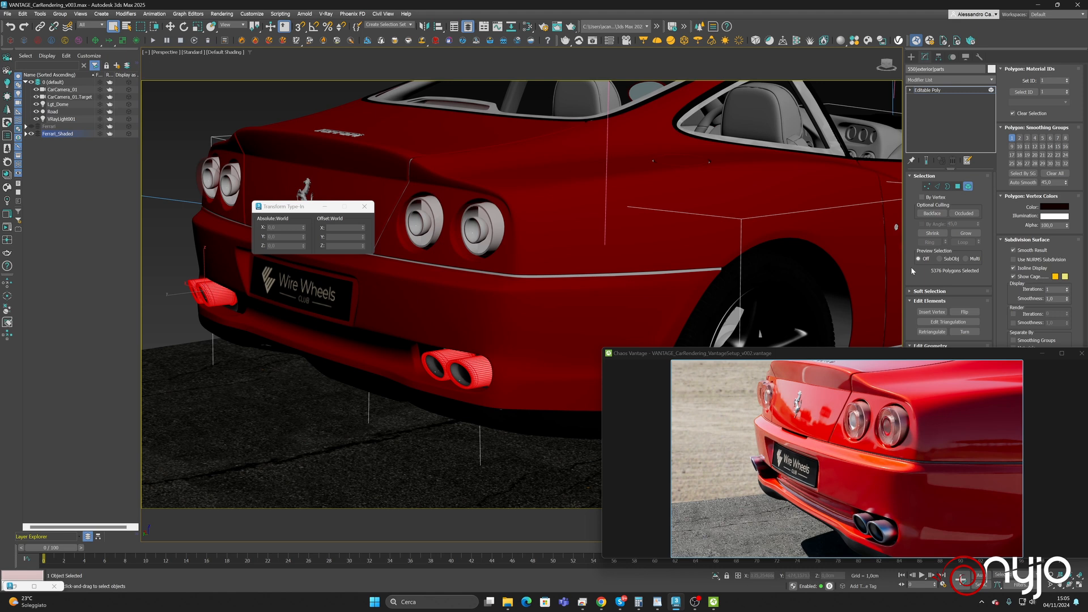
Detach the selected exhaust tips as a separate object named Exh and leave element editing
scroll(921, 278, down, 1)
drag(991, 355, 984, 403)
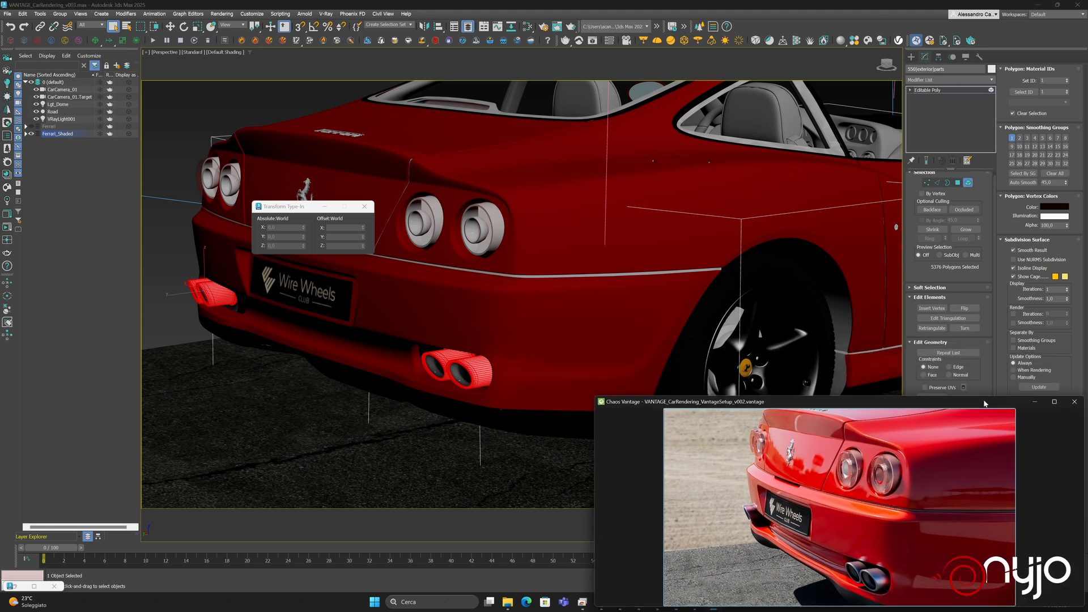
drag(969, 408, 974, 443)
click(965, 407)
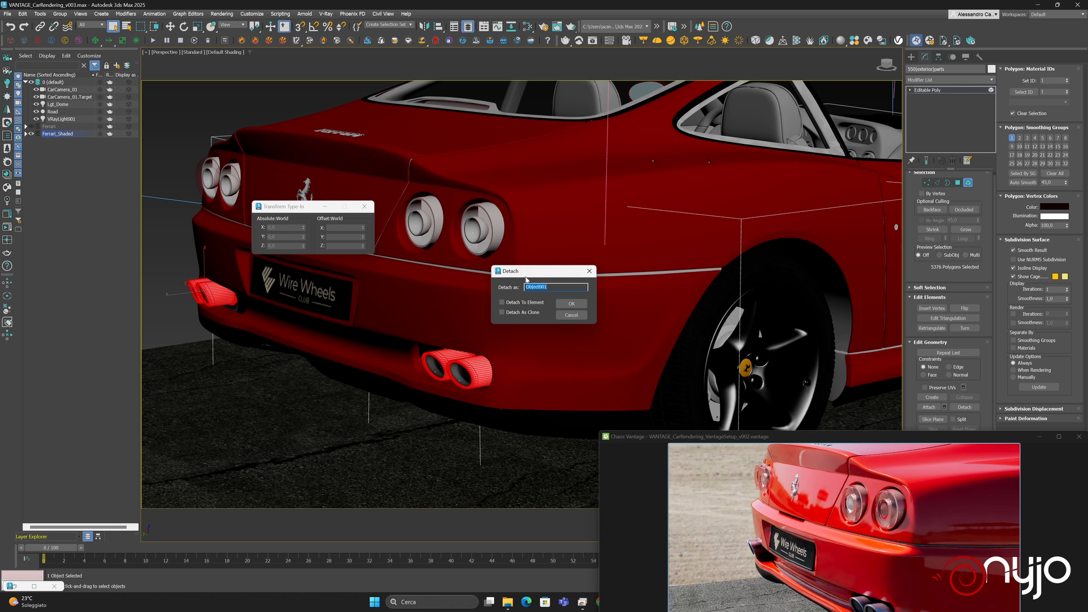
text(Exh)
click(571, 303)
click(968, 182)
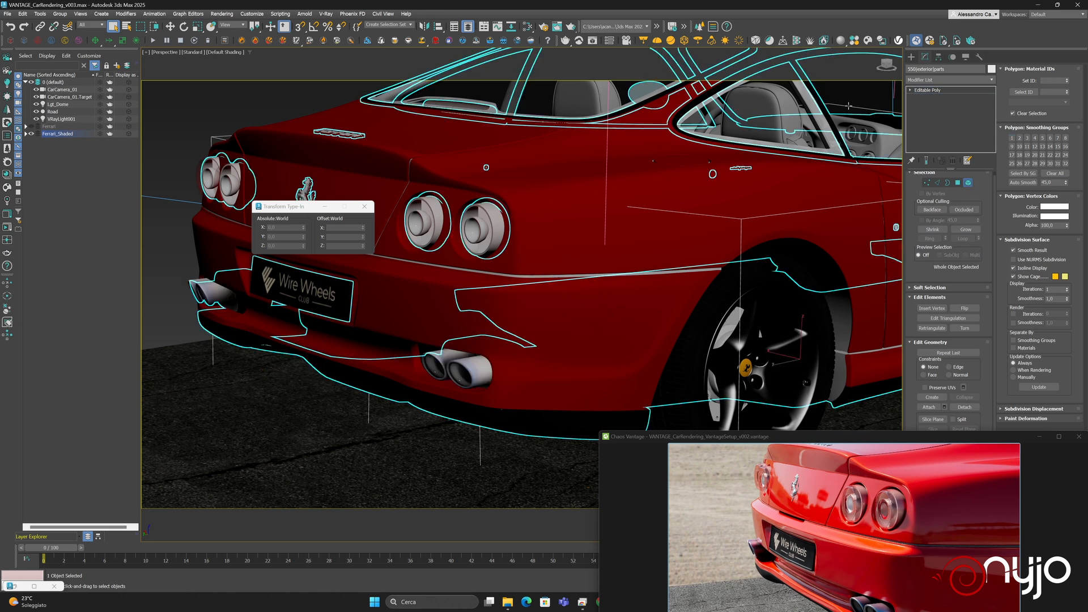
Switch to the Compact Material Editor and sample the exhaust tips' exterior-parts material into a free slot
click(528, 26)
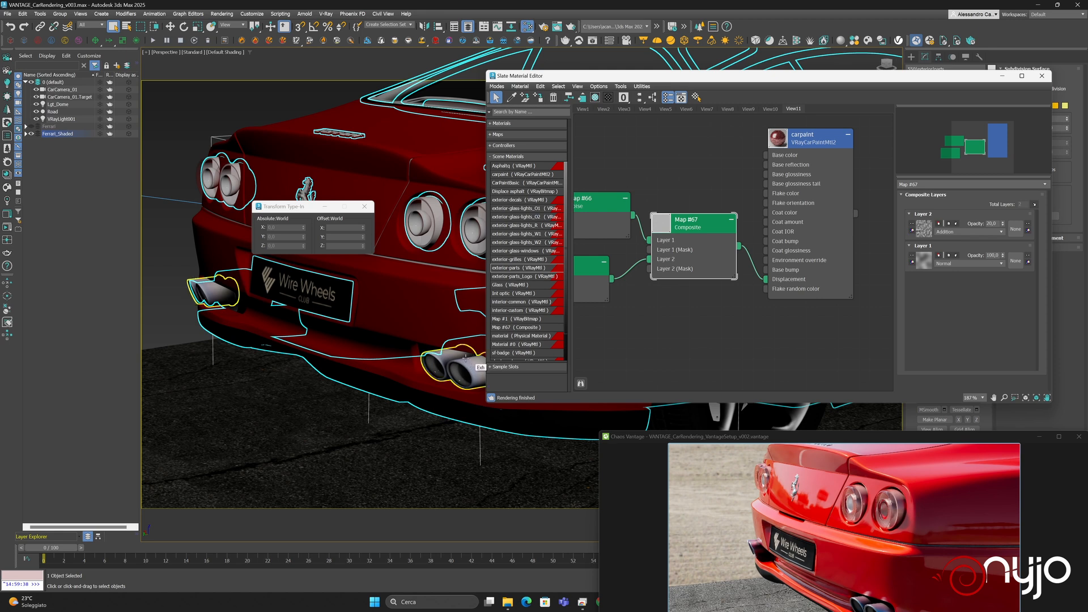
click(497, 86)
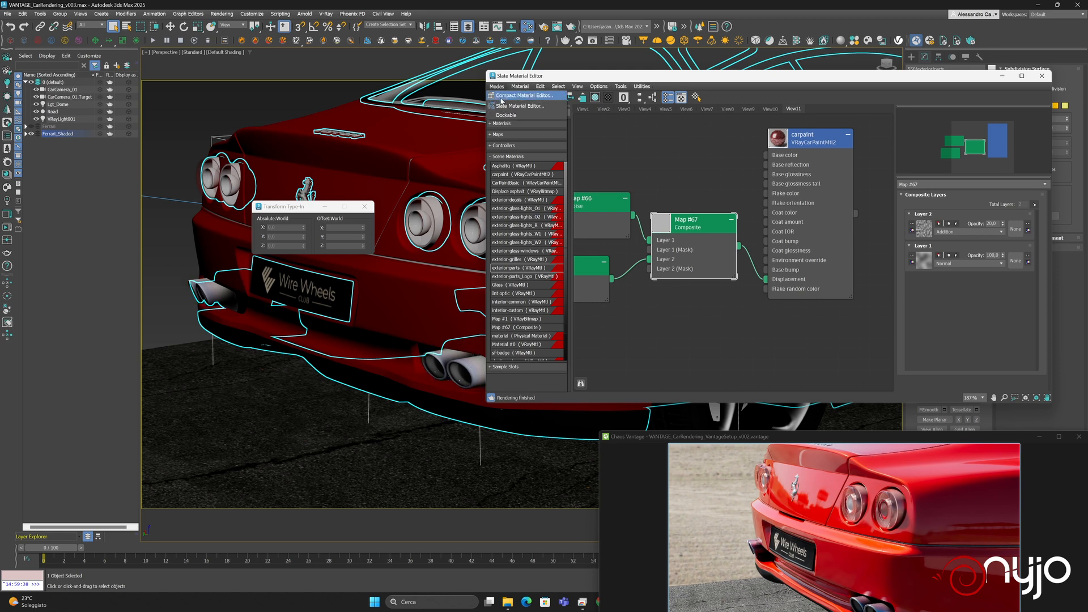
click(501, 97)
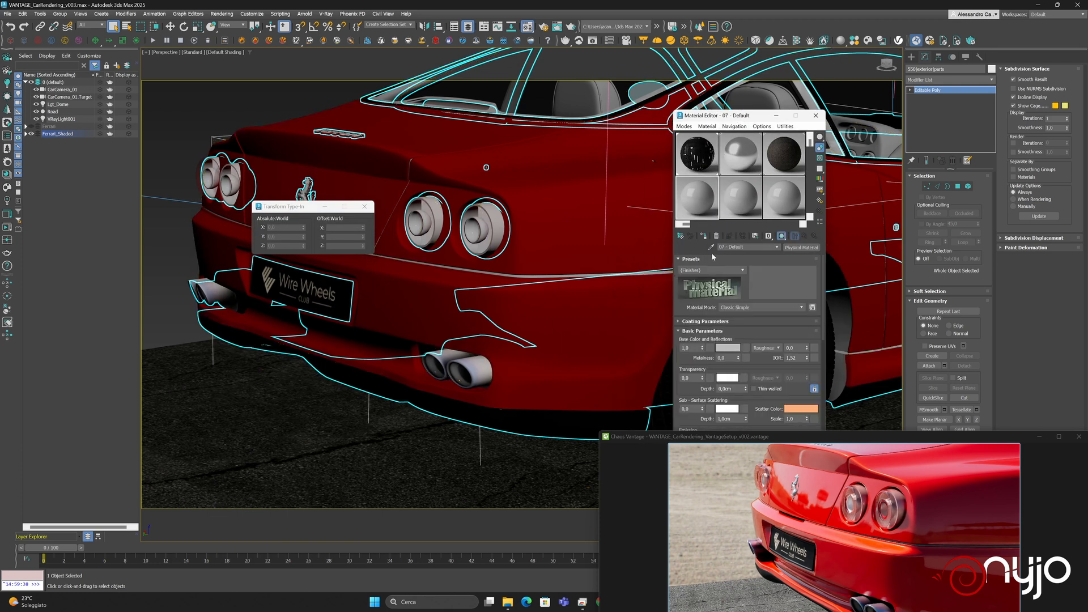
click(711, 247)
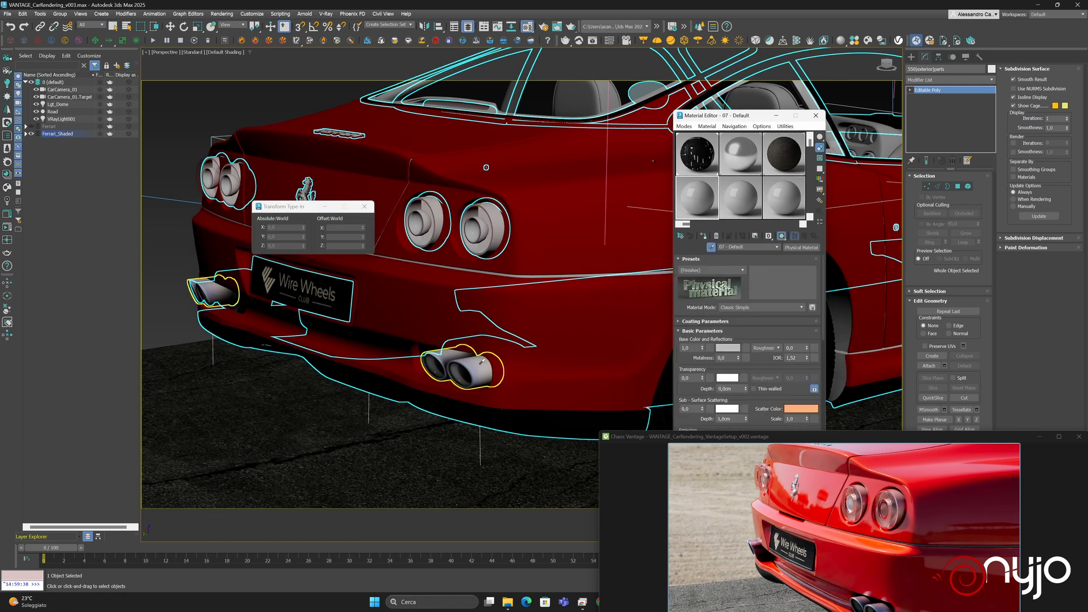
click(482, 361)
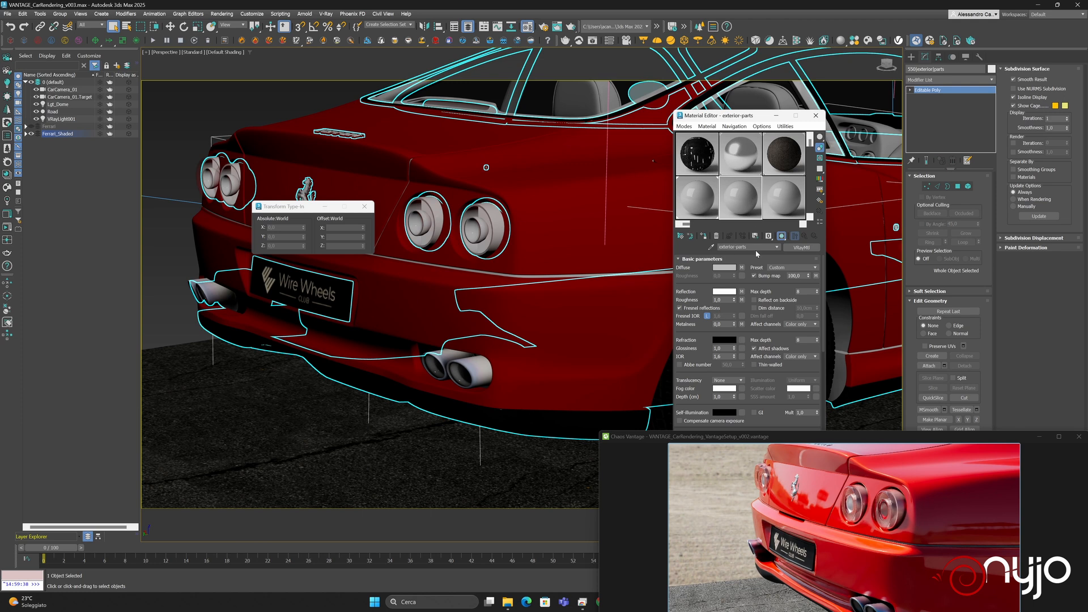
Rename the sampled material exh and assign it to the detached exhaust tips
key(BackSpace)
click(477, 364)
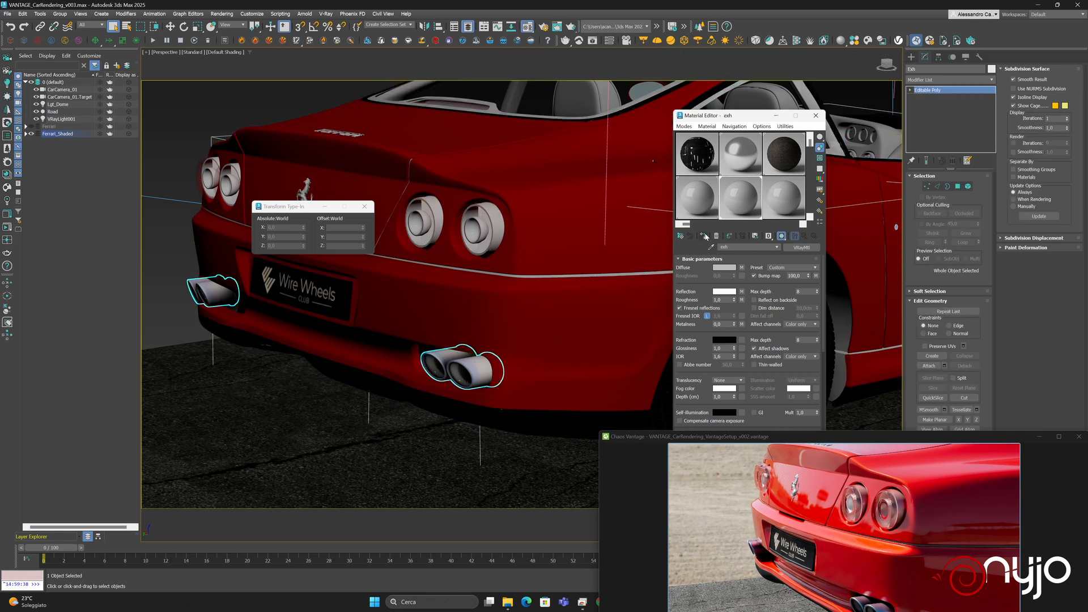
drag(815, 437, 805, 355)
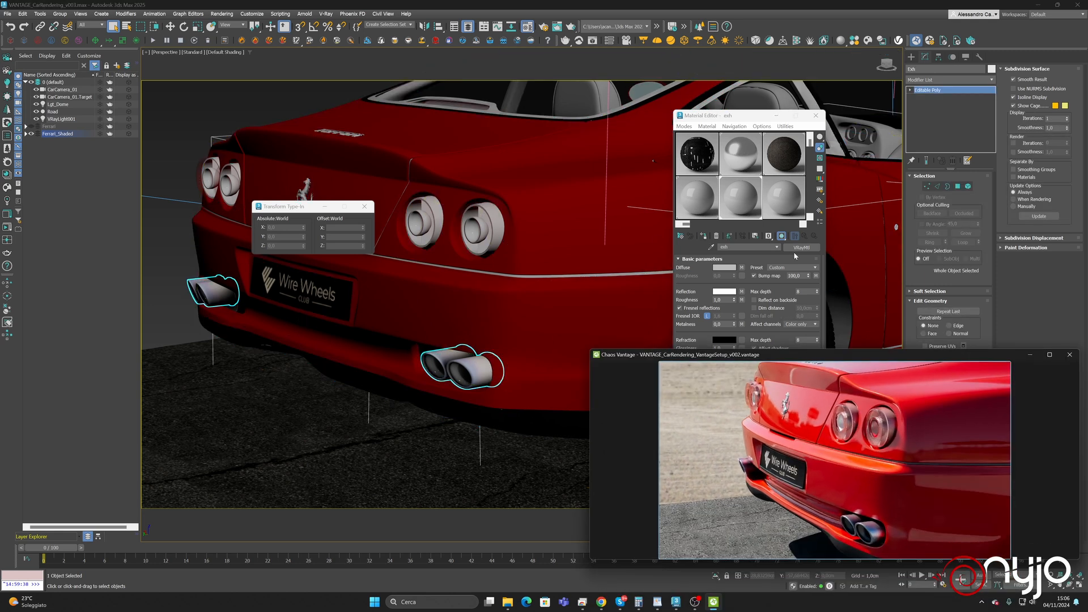
click(702, 236)
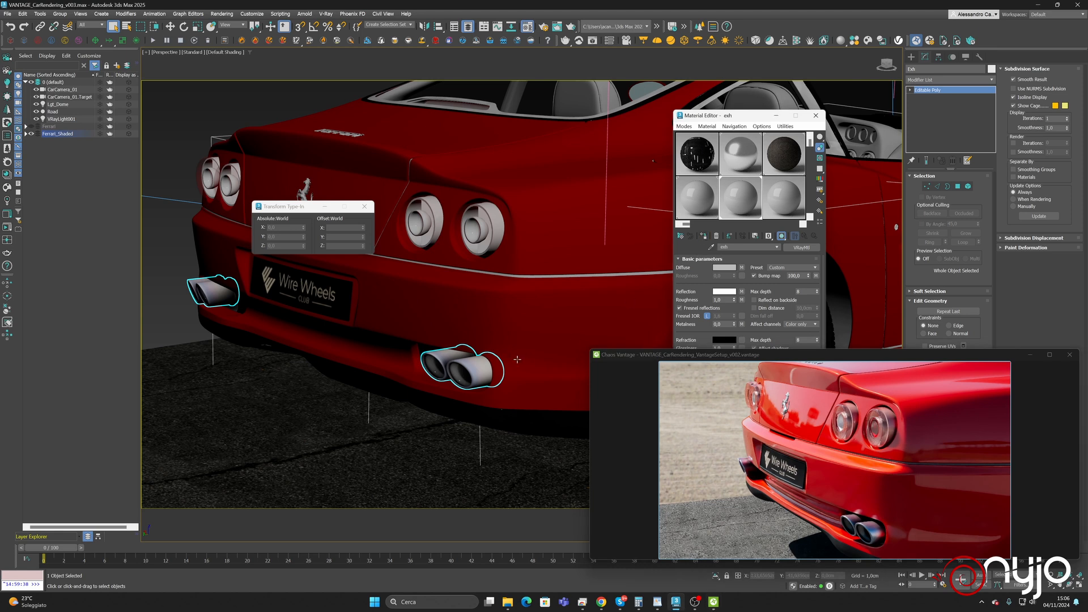
Zoom in on the exhaust tips and disable the roughness map of the exh material
middle_drag(487, 344, 481, 292)
scroll(481, 299, up, 4)
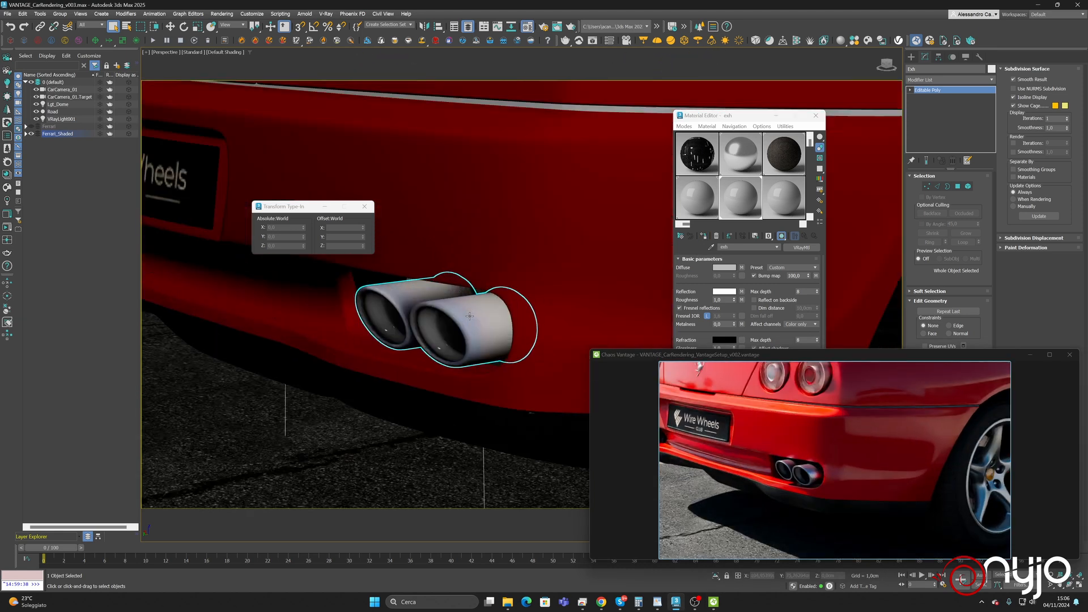
drag(683, 284, 722, 244)
drag(740, 115, 877, 6)
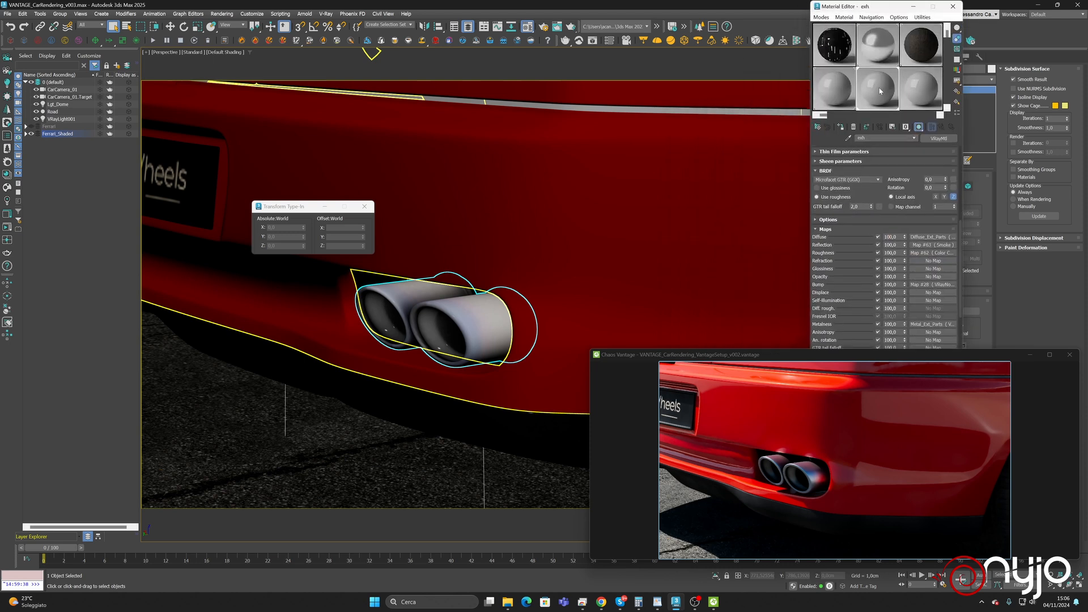
click(878, 253)
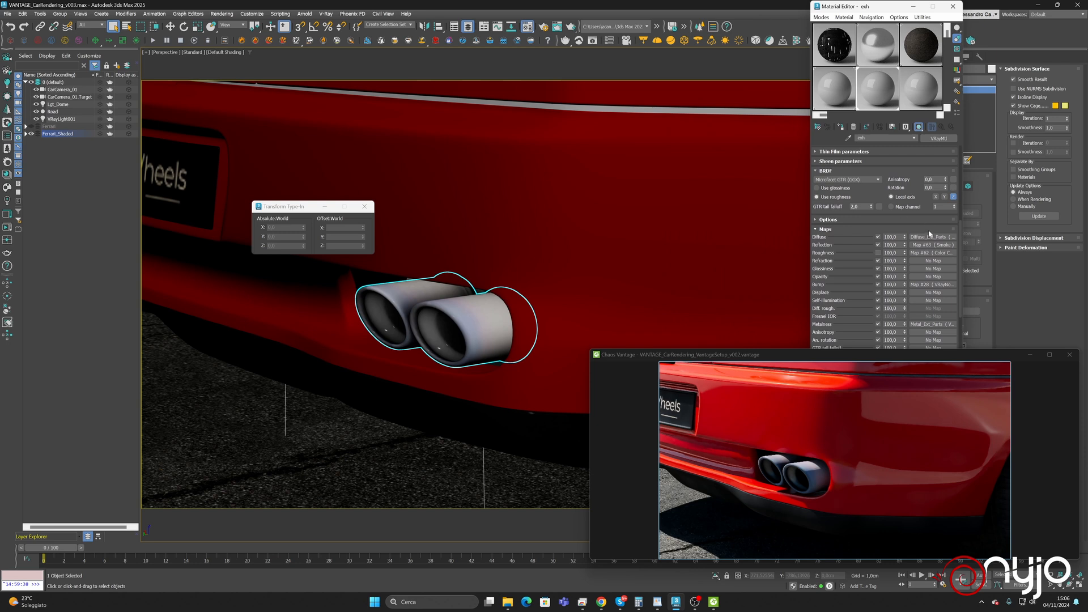
Insert an OSL-list Color Correction map over the exh material's diffuse bitmap, keeping the old bitmap as its sub-map
scroll(930, 234, up, 3)
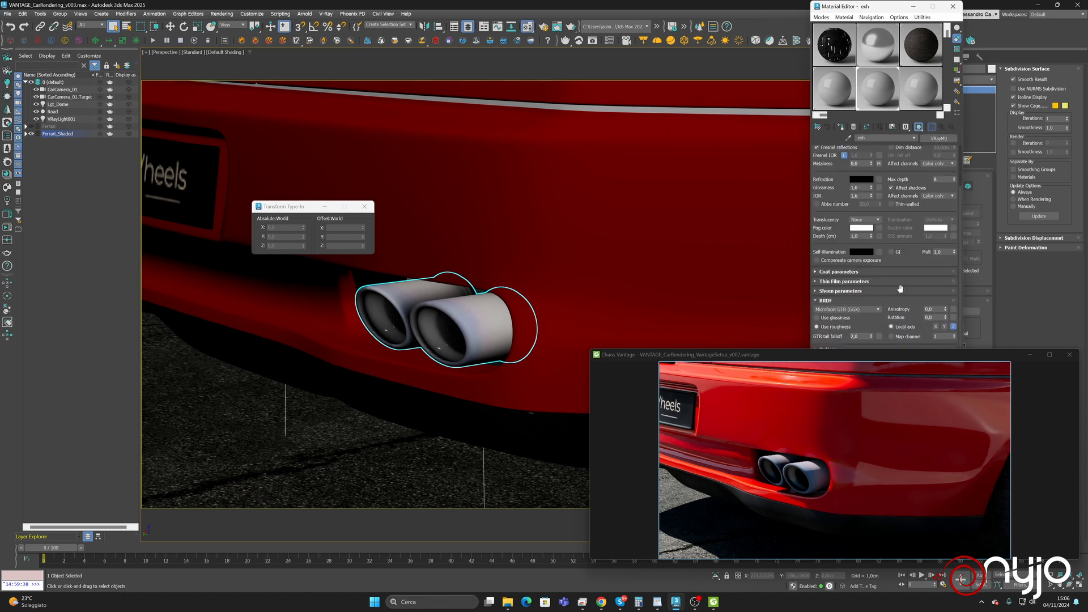
scroll(913, 176, up, 1)
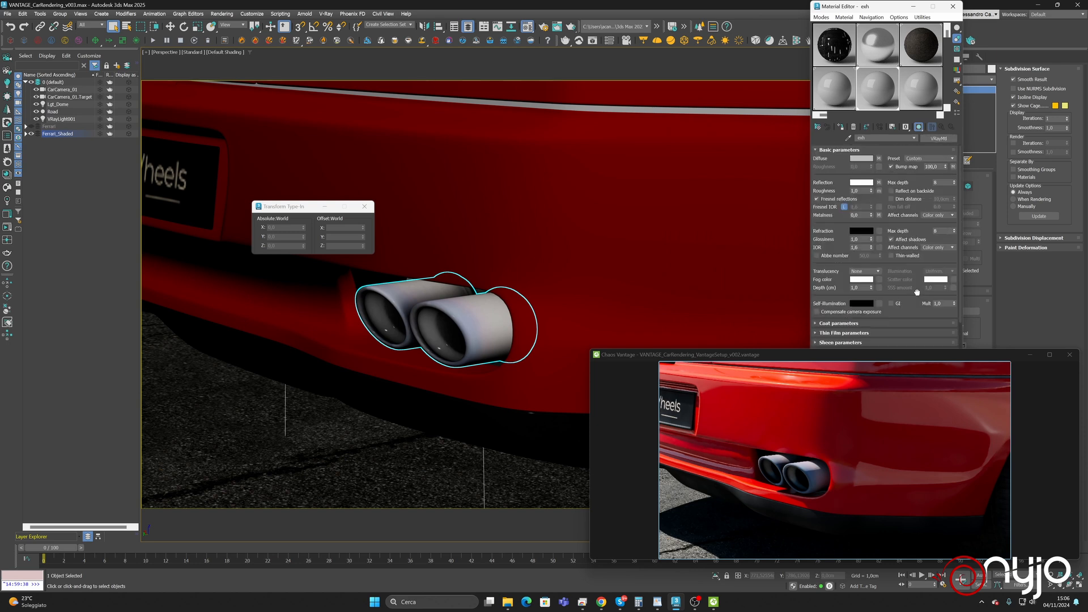
click(879, 158)
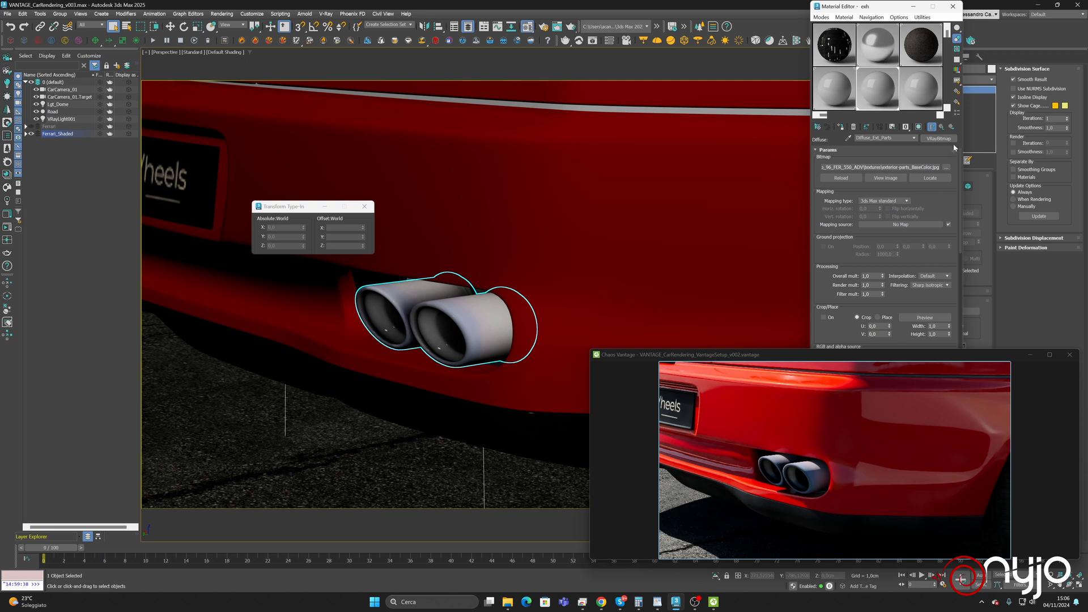
click(939, 139)
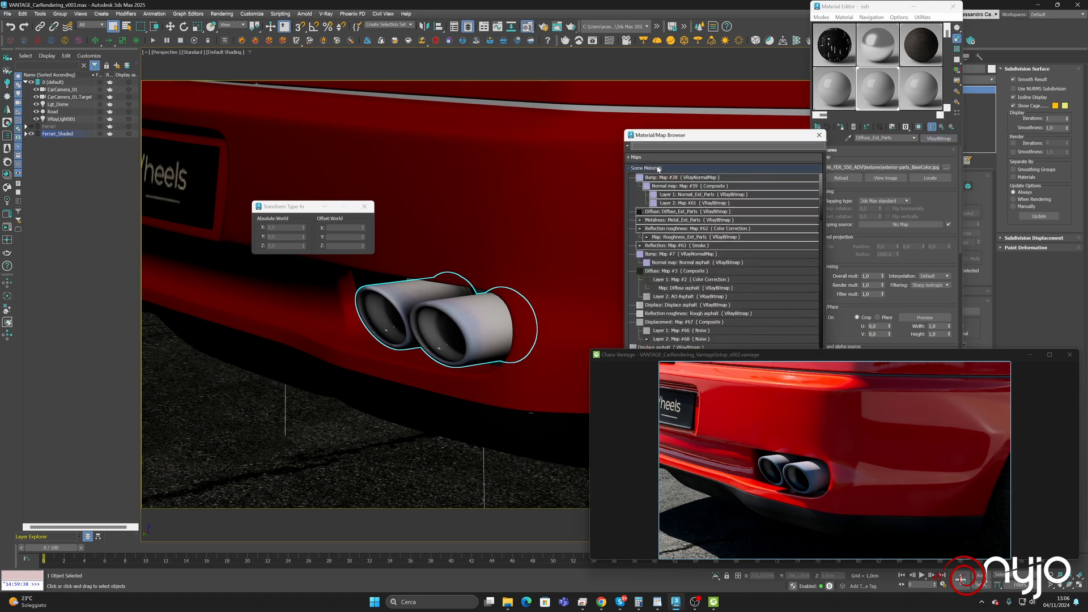
click(659, 168)
click(637, 157)
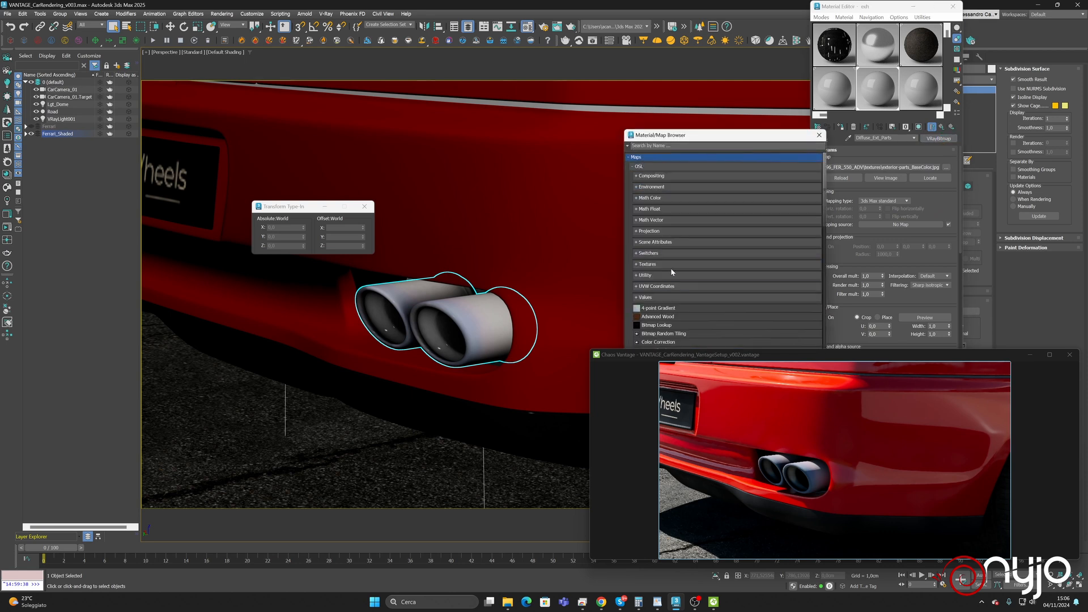
click(639, 166)
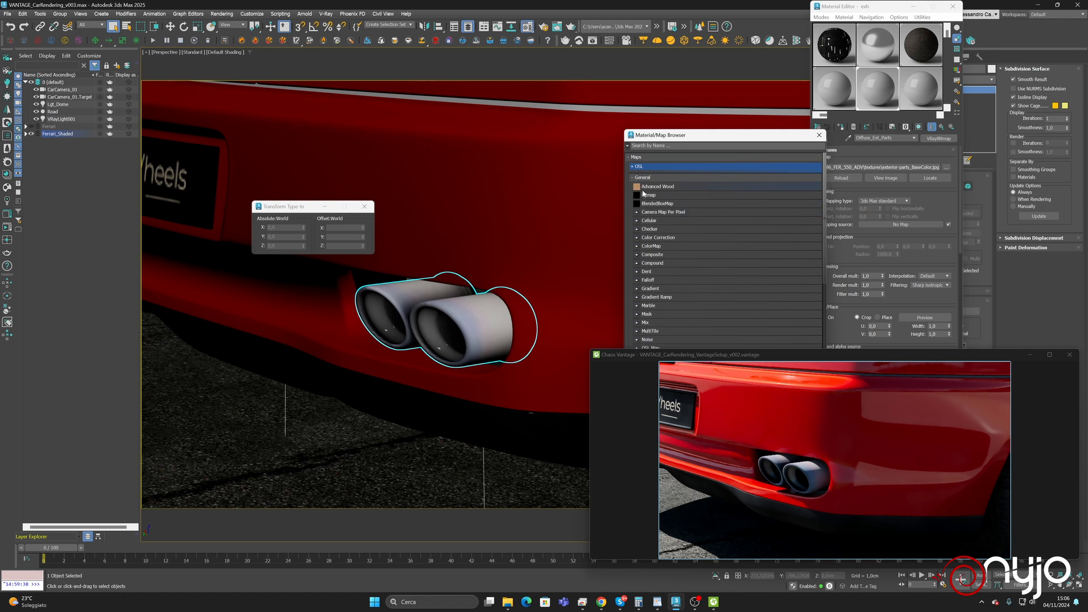
double_click(651, 238)
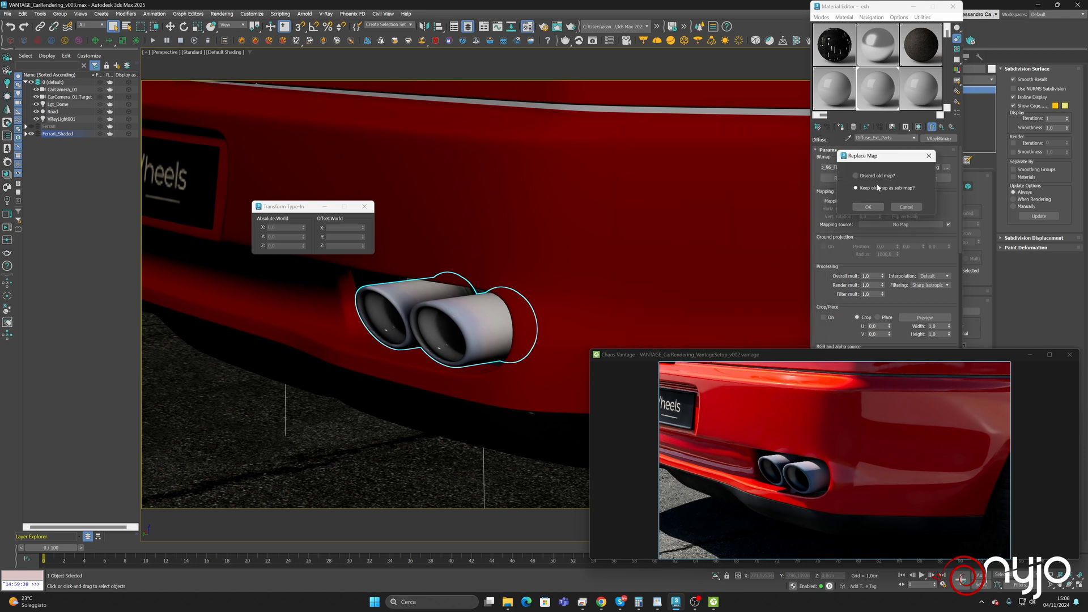
click(868, 207)
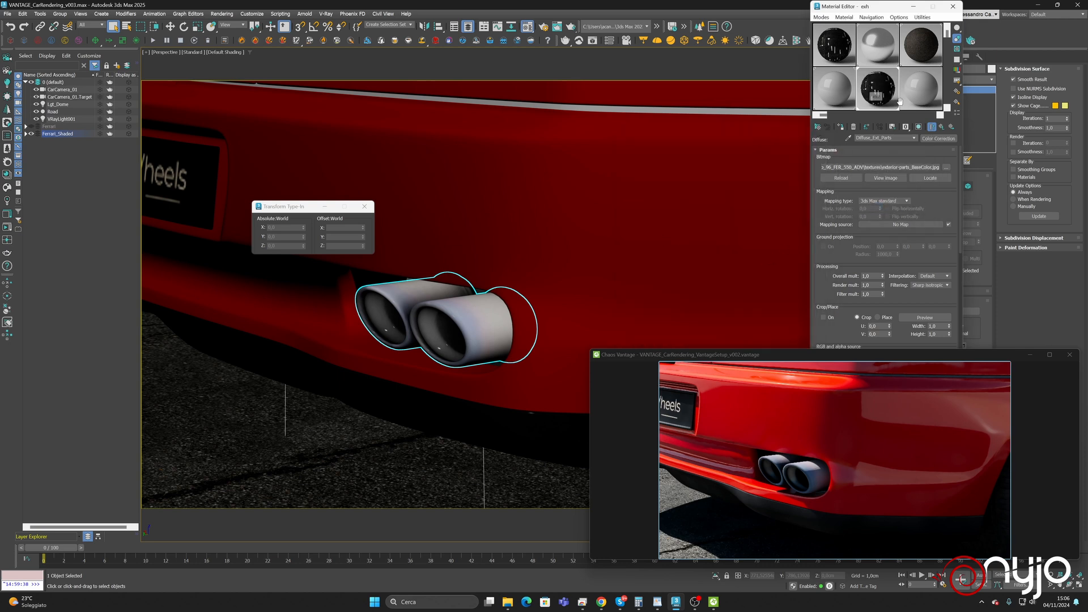
Set the diffuse Color Correction's advanced gamma/contrast to 0,5, lower its saturation to about -64, and return to the exh material
scroll(896, 272, down, 5)
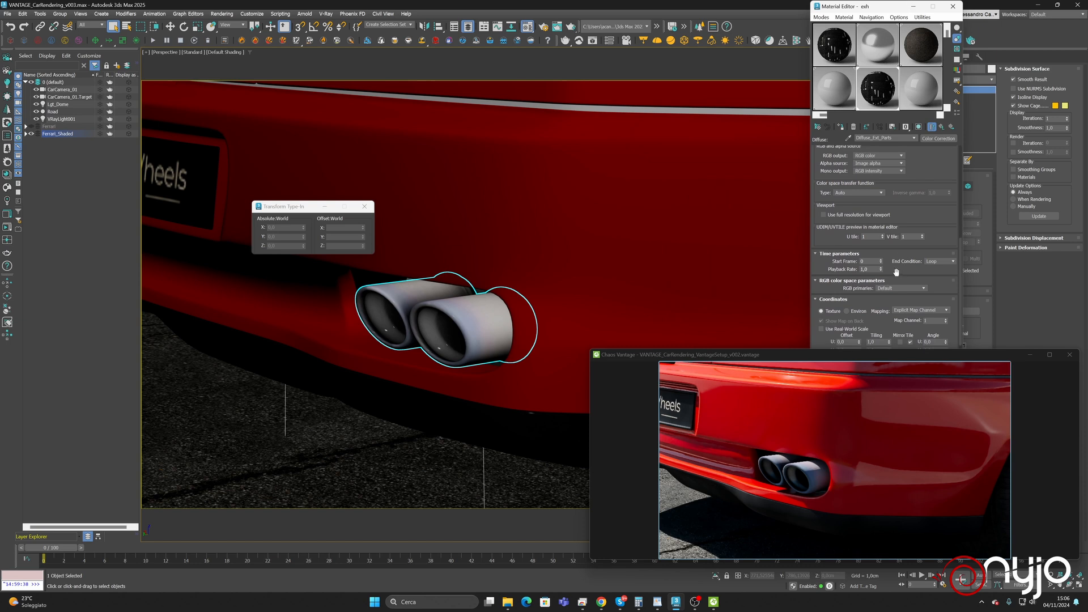
scroll(899, 167, down, 2)
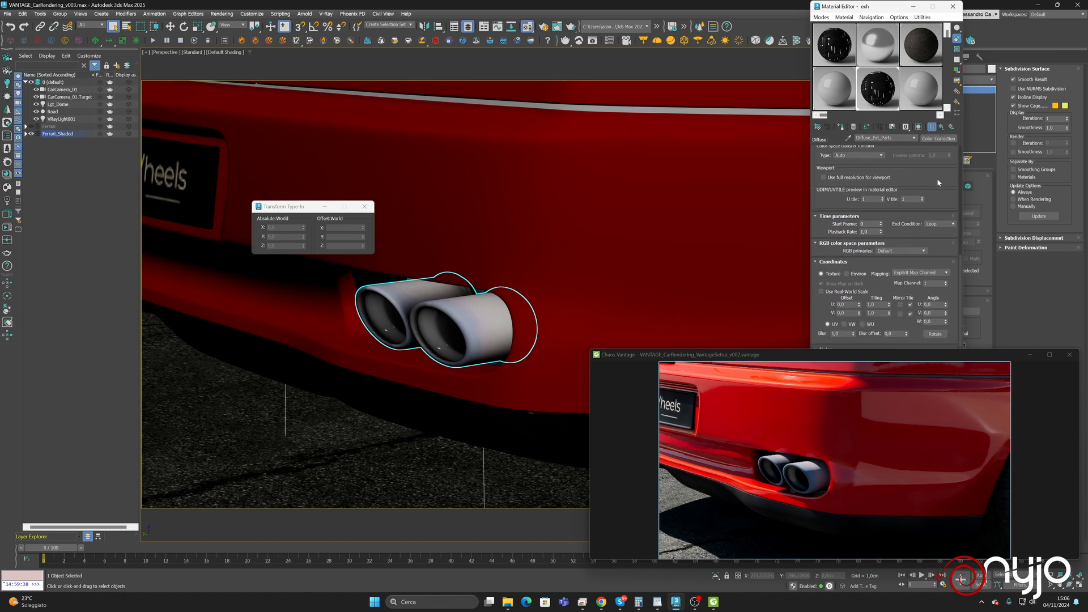
scroll(951, 169, up, 5)
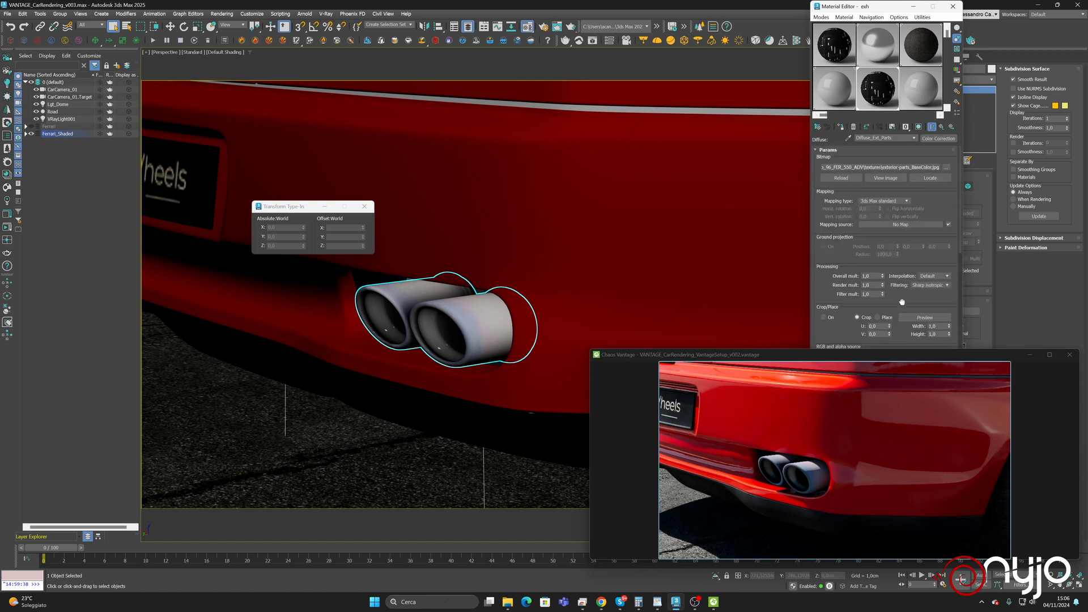
click(941, 127)
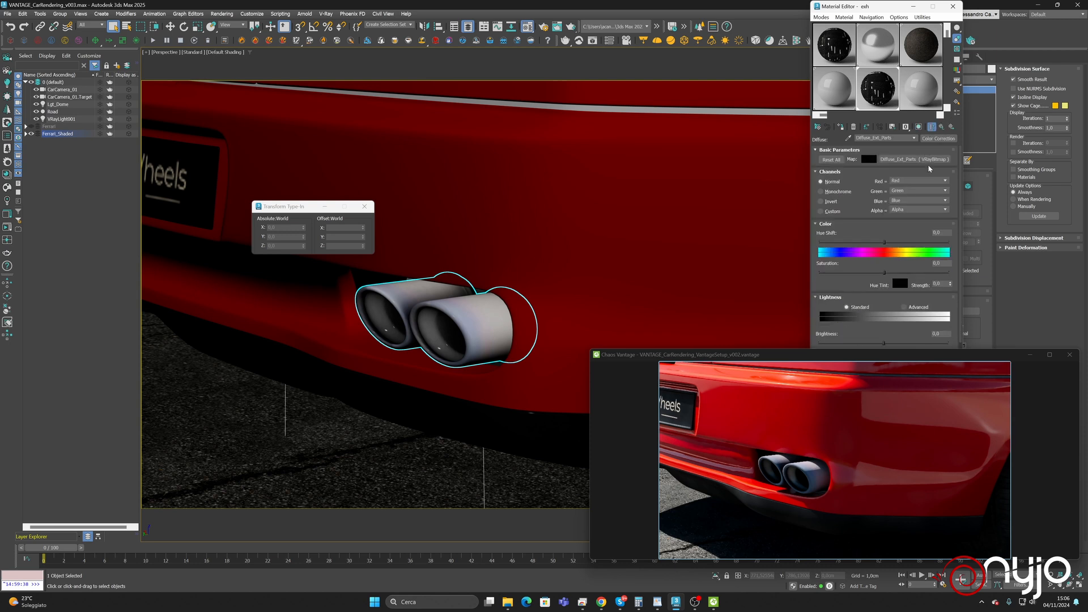
click(905, 307)
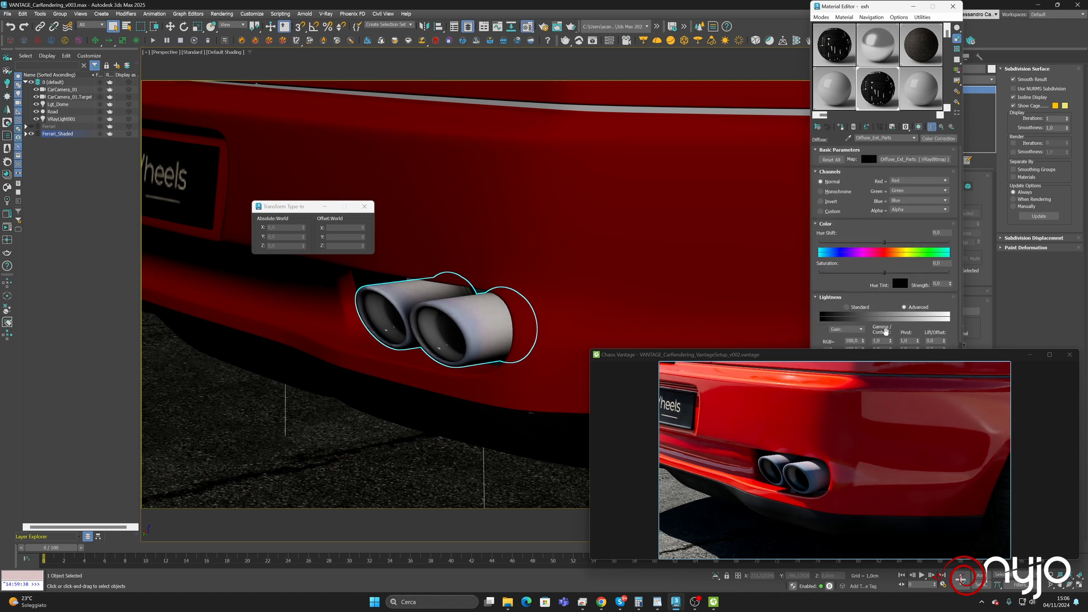
click(883, 340)
text(0,5)
key(Return)
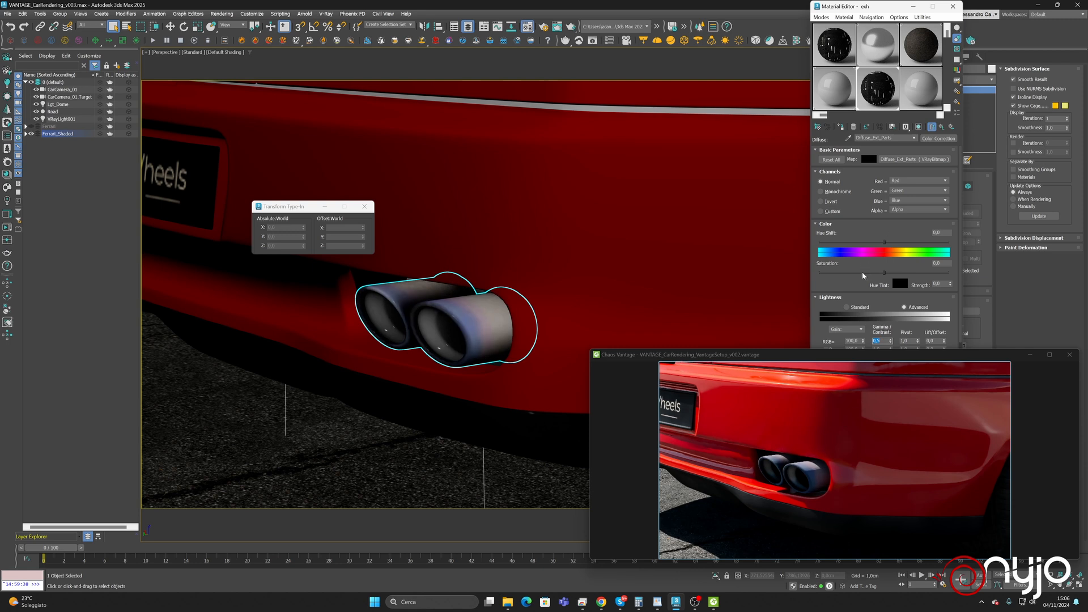
drag(862, 272, 847, 274)
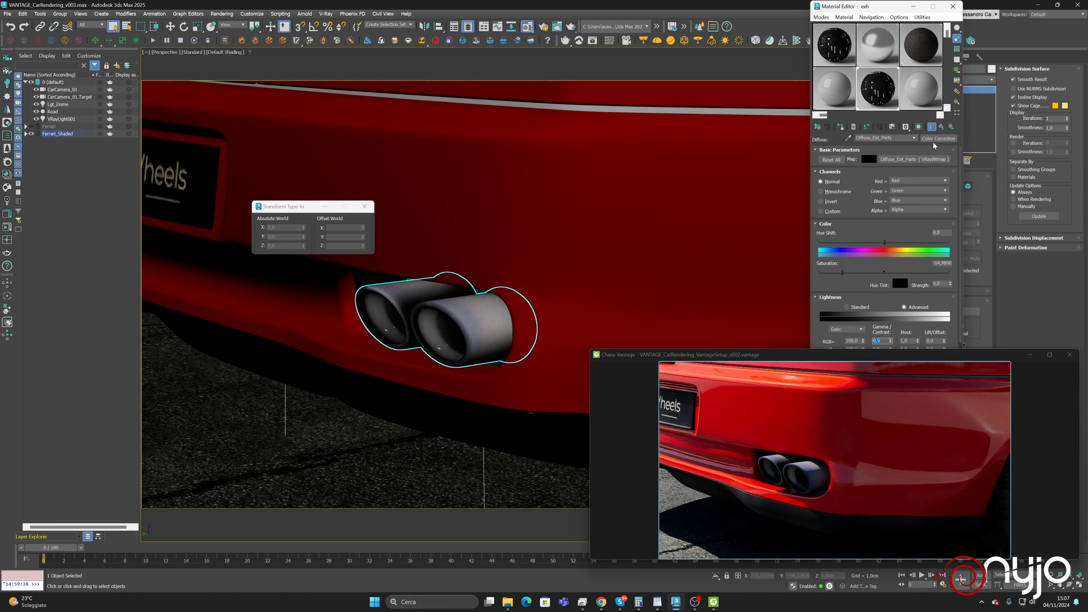
click(942, 126)
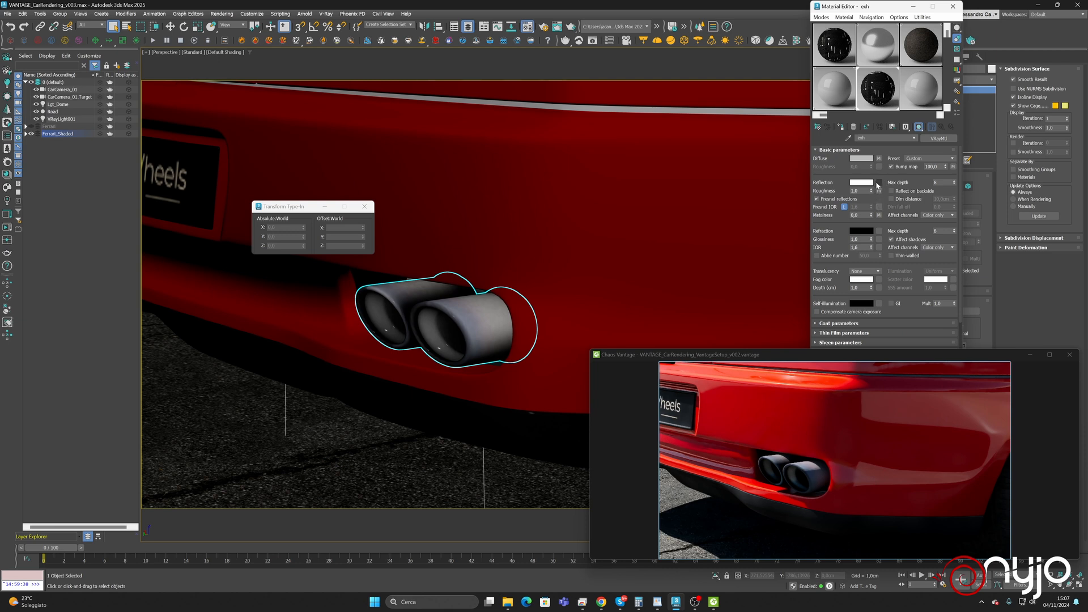
Clear the exh material's reflection map and confirm pure white as its reflection color
click(871, 184)
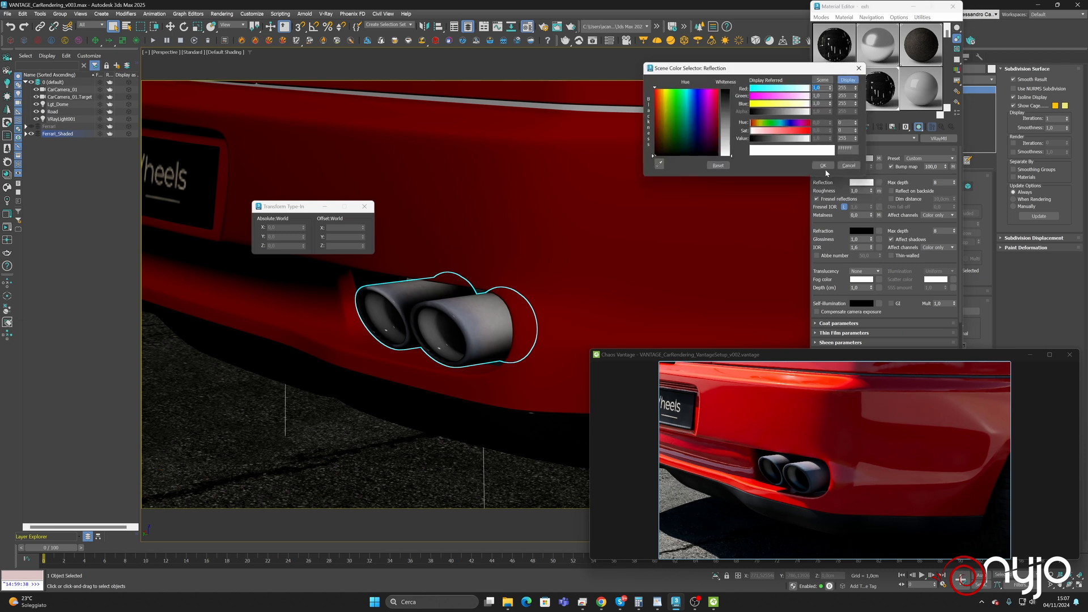
click(718, 146)
drag(718, 147, 816, 149)
click(824, 164)
Turn off the exh material's bump map and Fresnel reflections, and clear its metalness map
middle_drag(518, 249, 614, 245)
scroll(613, 247, up, 3)
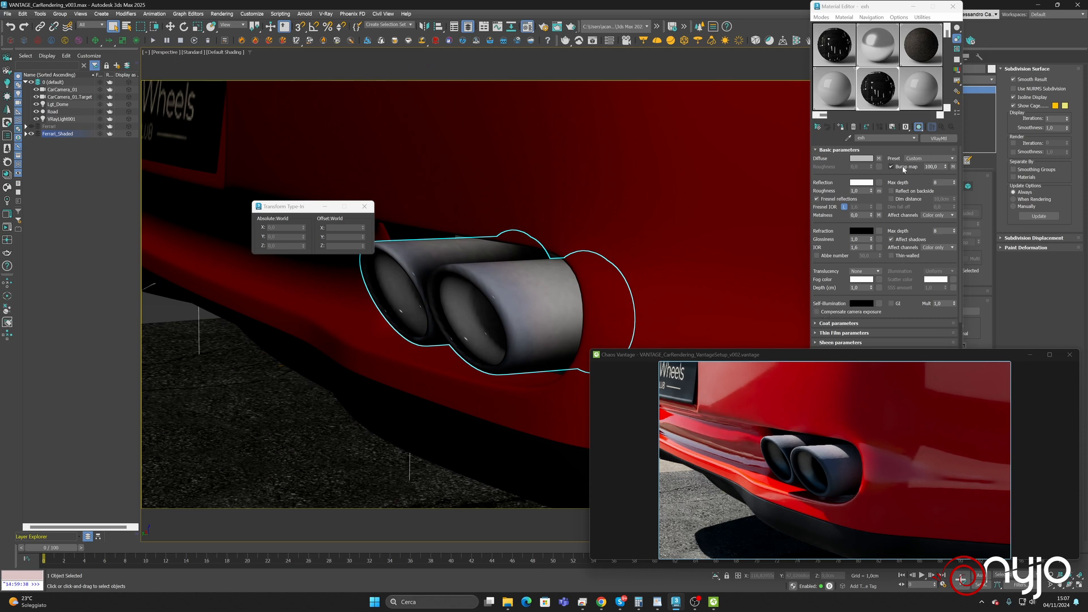
click(897, 167)
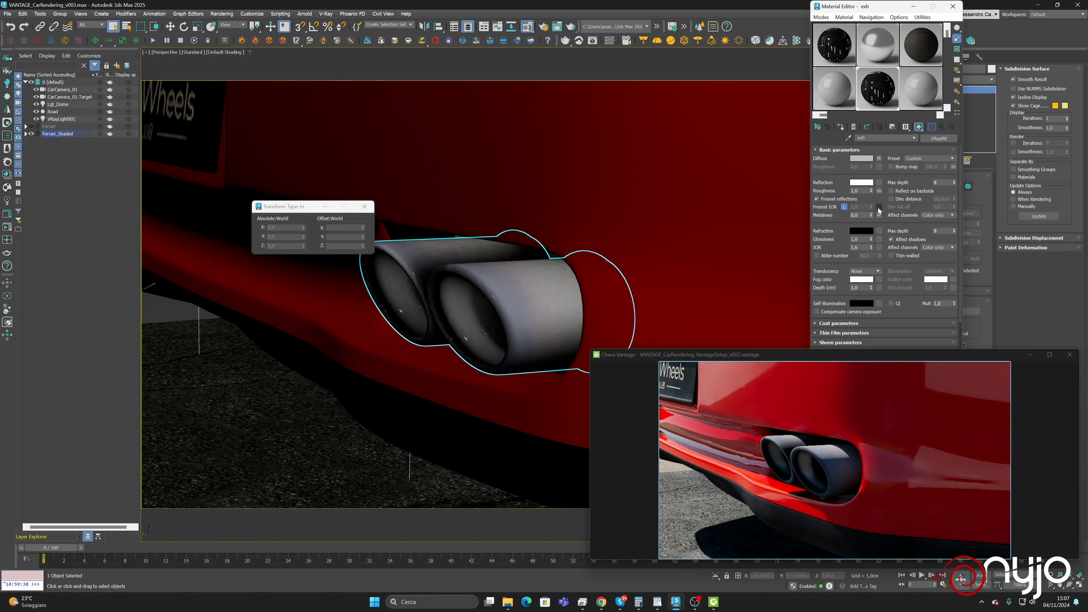
click(845, 200)
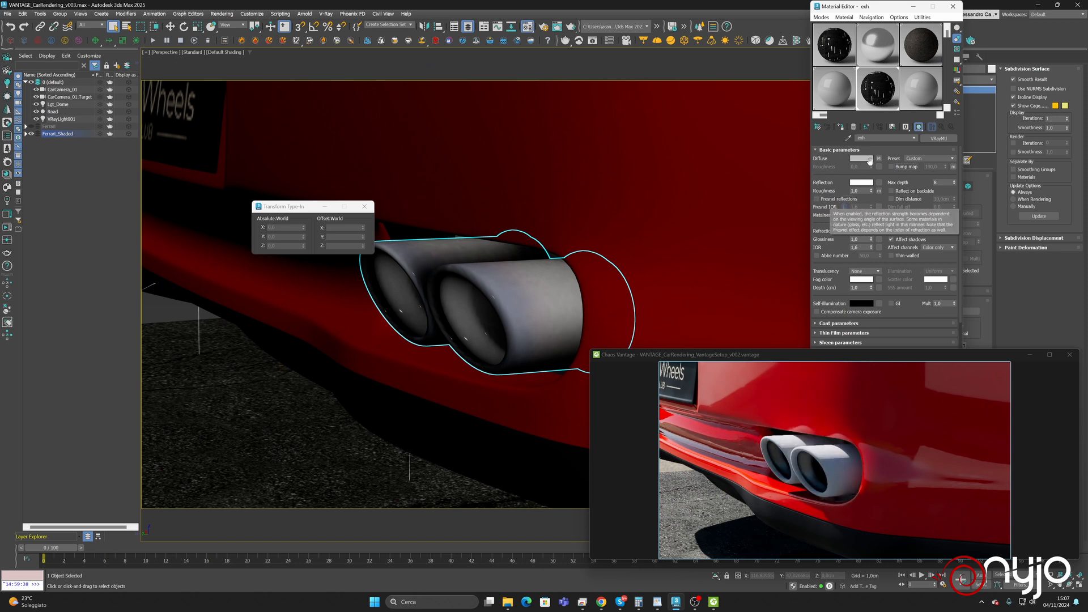
Shorten the Vantage preview window to expose more material settings, and disable exh's diffuse and reflection map slots
scroll(830, 159, down, 3)
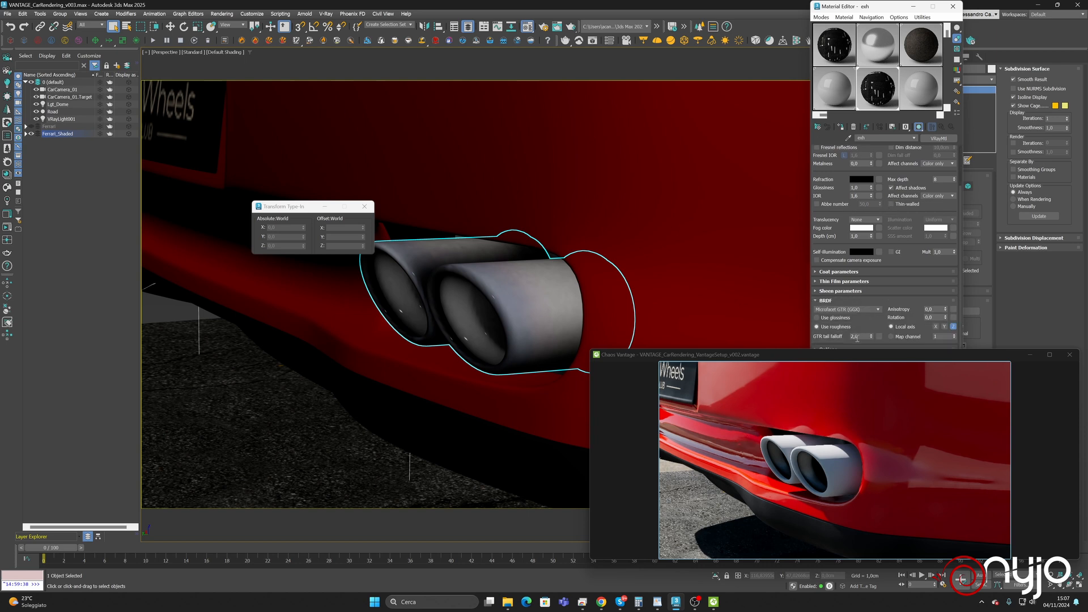
drag(855, 349, 854, 364)
scroll(909, 188, down, 10)
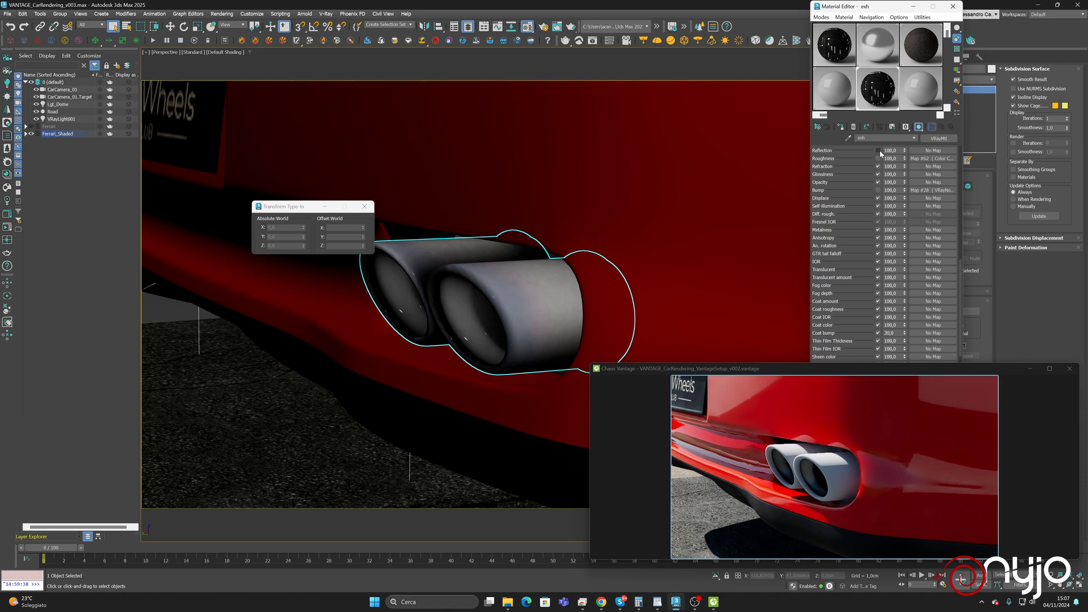
scroll(851, 162, up, 5)
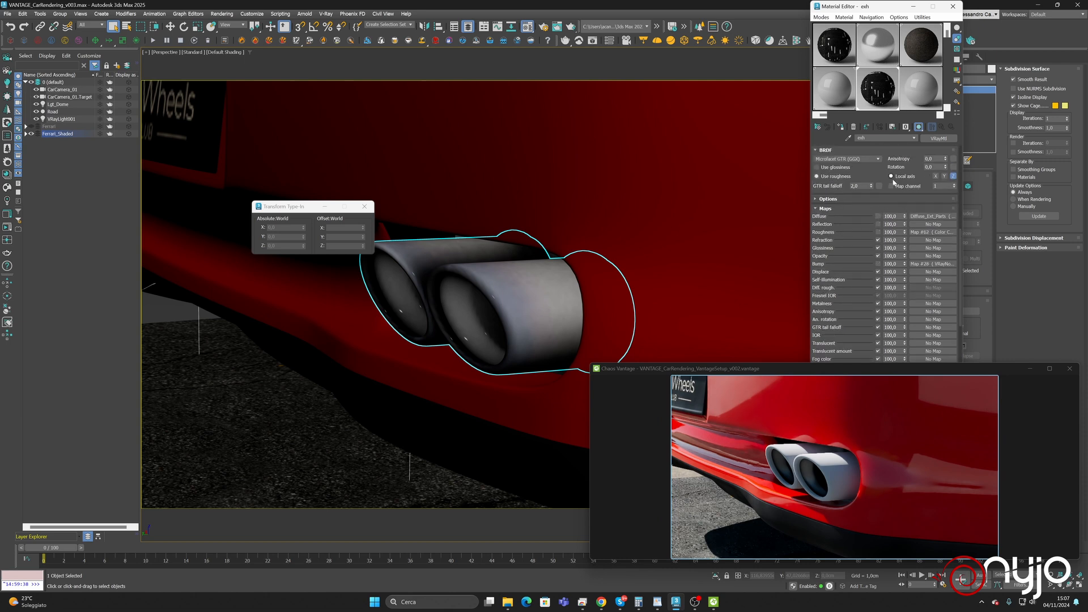
scroll(878, 172, up, 5)
Set the exh material's diffuse color to pure black
click(854, 158)
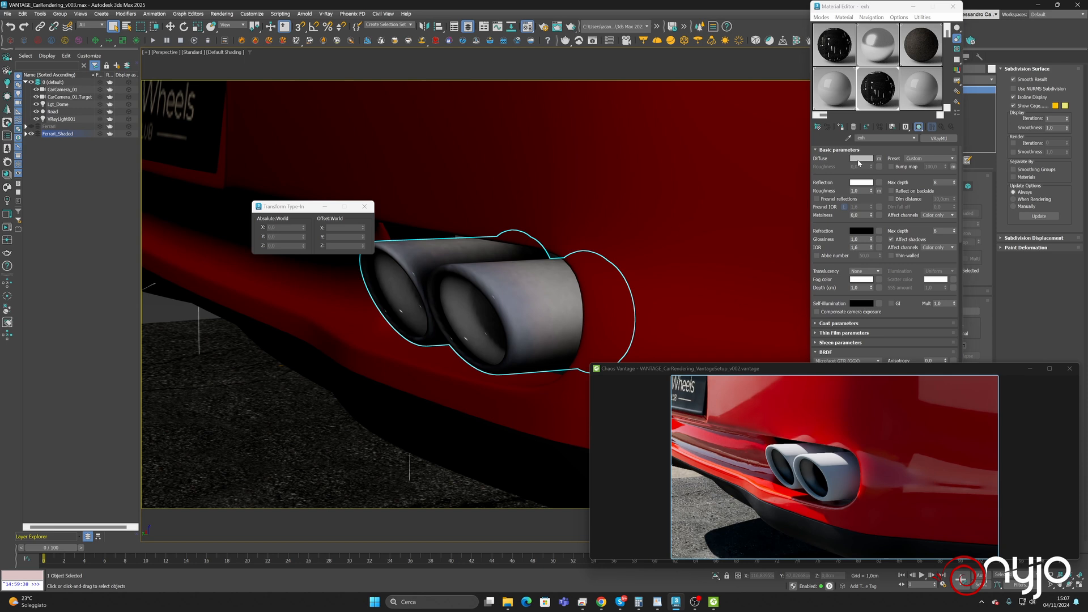
drag(768, 119, 739, 117)
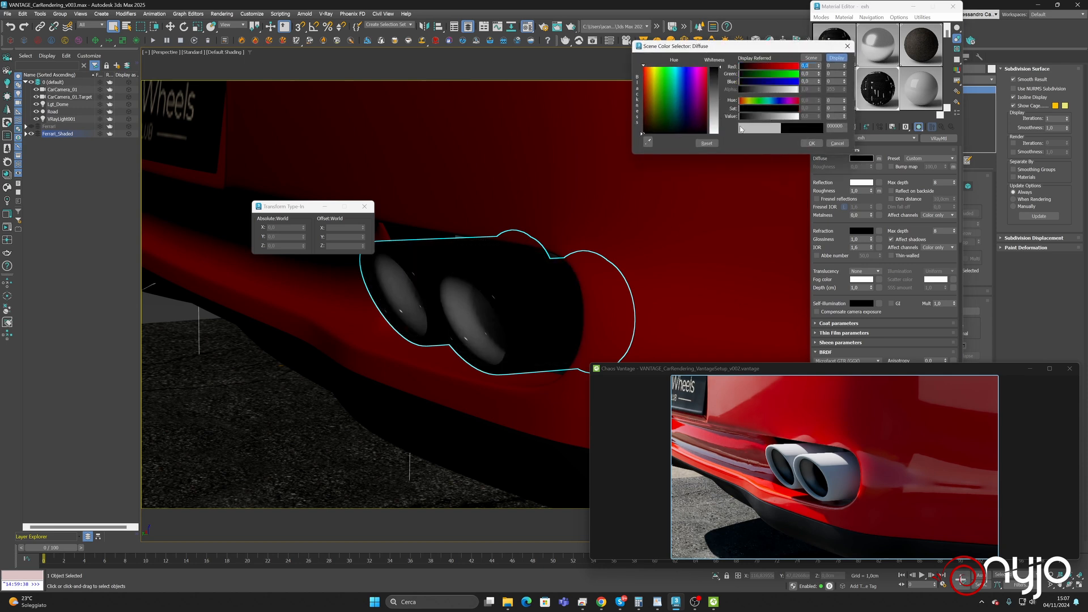
click(811, 144)
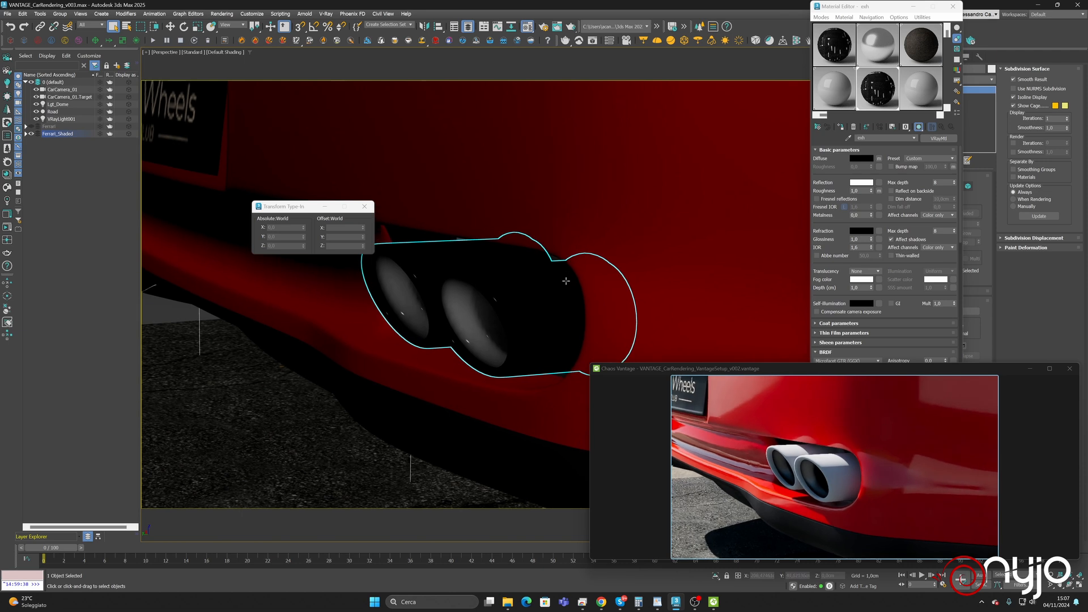
Compare the exhaust tips with Fresnel reflections on and off, leave them off, and reset the exh material's roughness to 0,0
scroll(566, 281, down, 5)
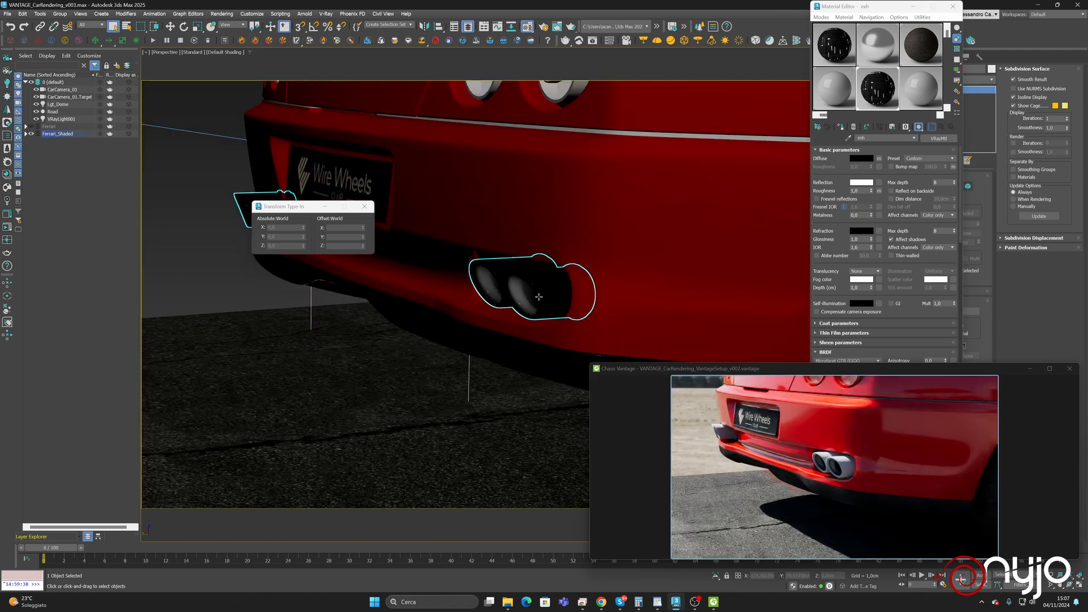
scroll(538, 296, up, 5)
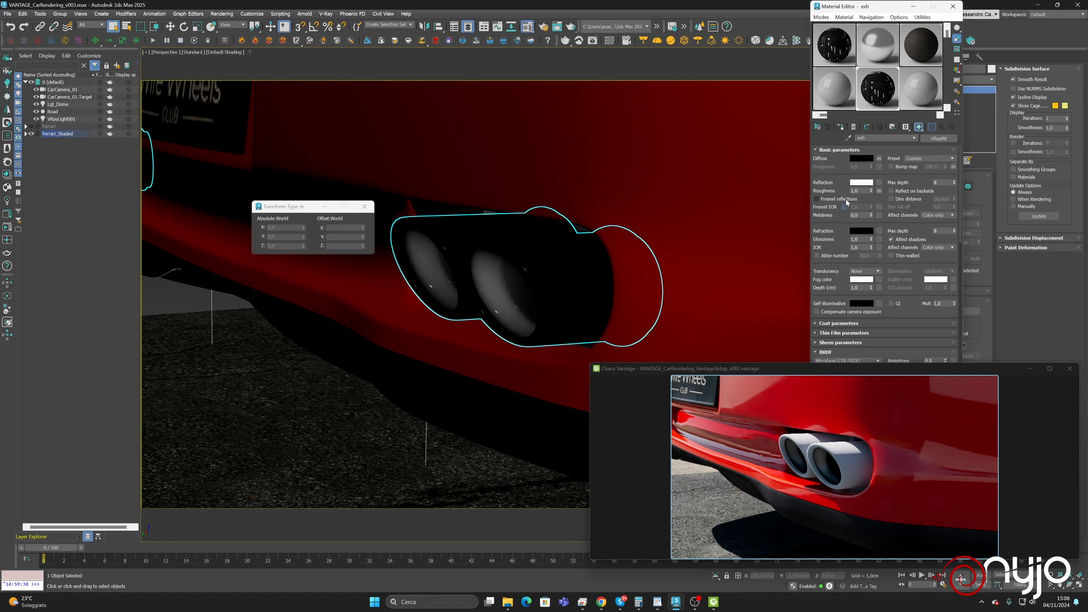
click(847, 202)
click(847, 202)
click(847, 202)
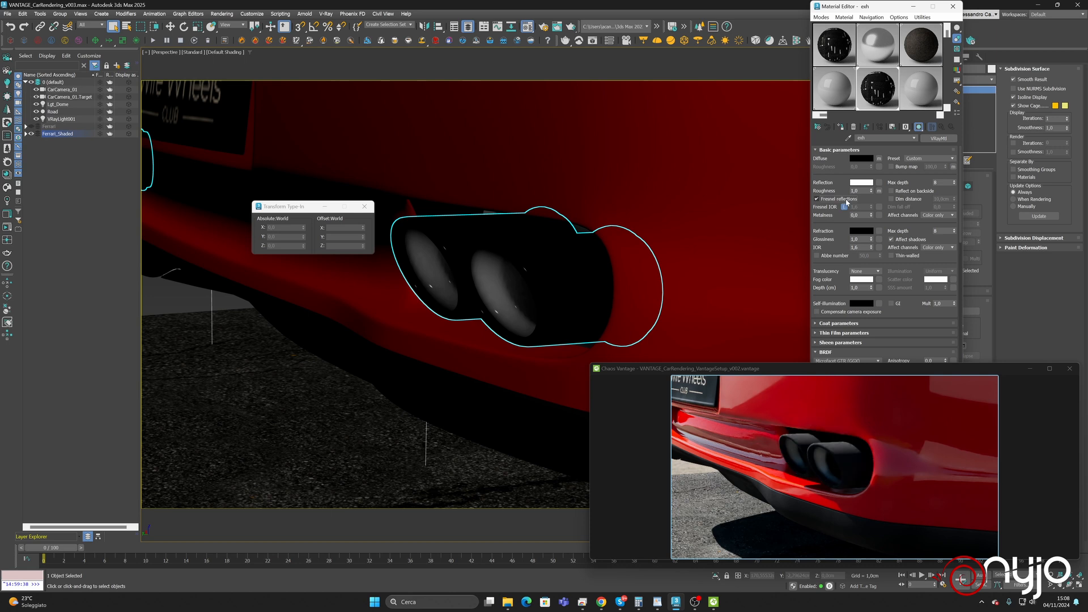
click(847, 203)
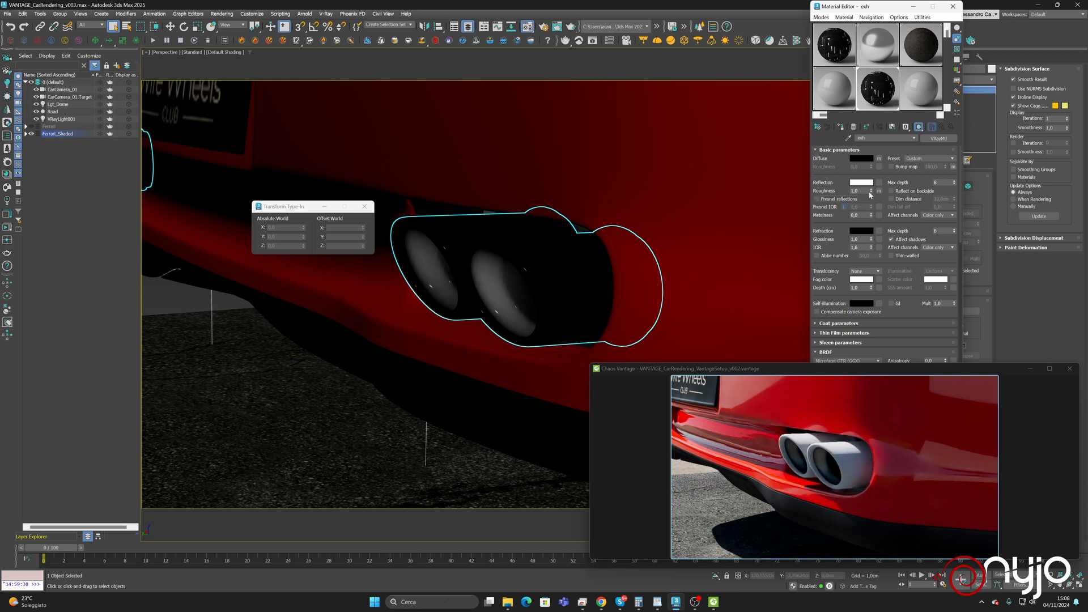
right_click(871, 192)
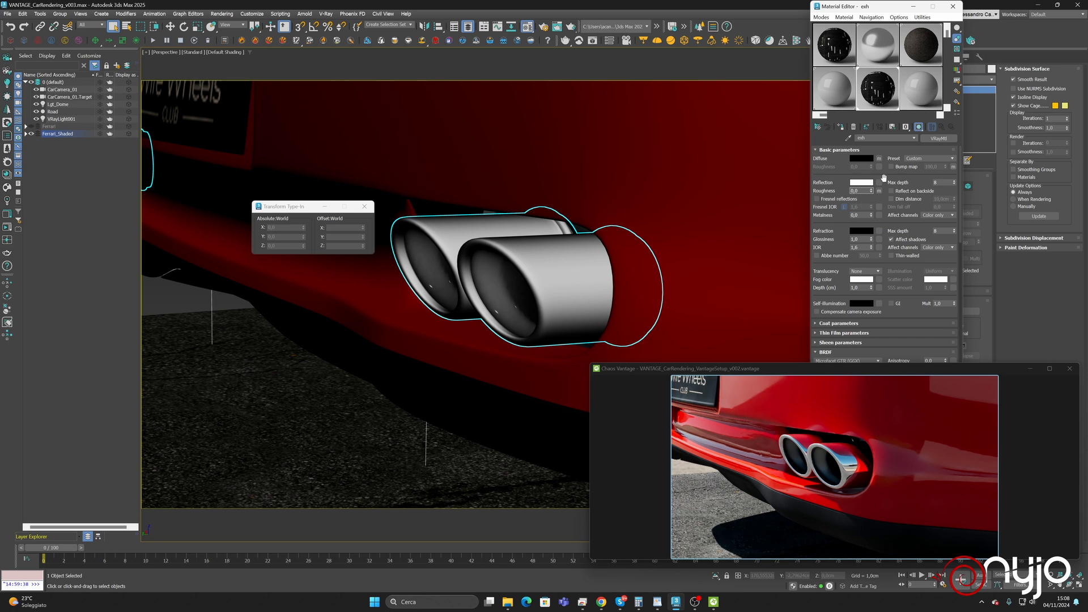
Re-enable the exh material's diffuse map and try its roughness map on the tips, leaving the roughness map off
scroll(863, 170, down, 5)
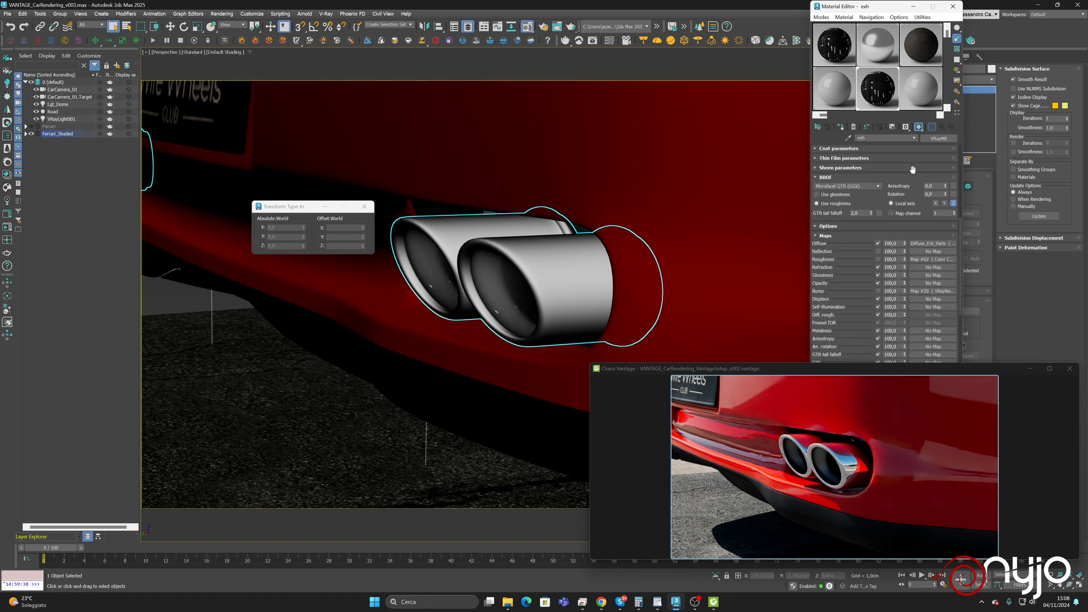
click(878, 259)
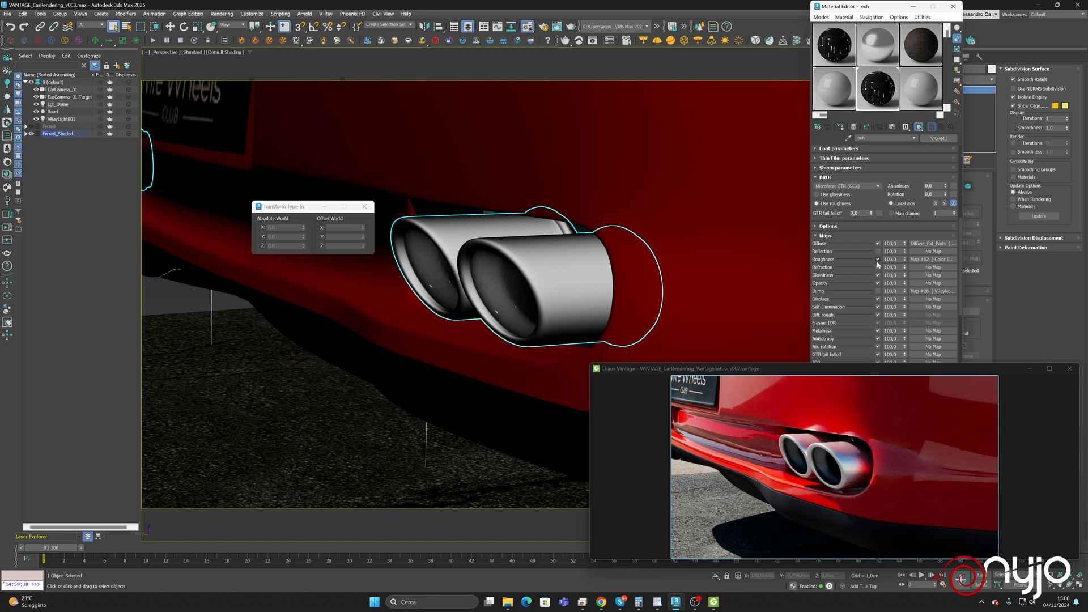
click(878, 260)
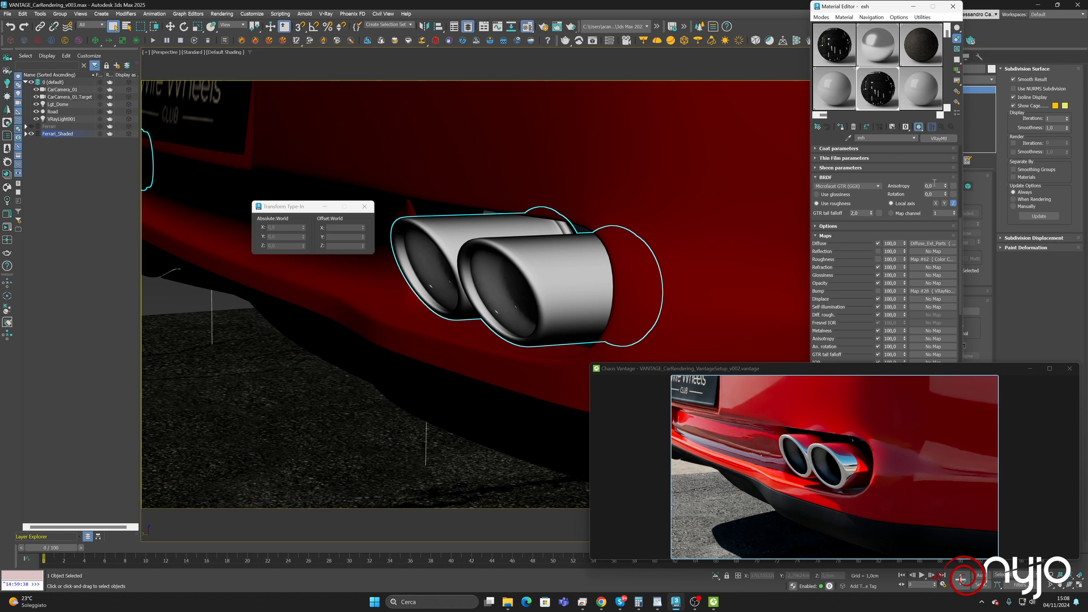
drag(962, 240, 947, 145)
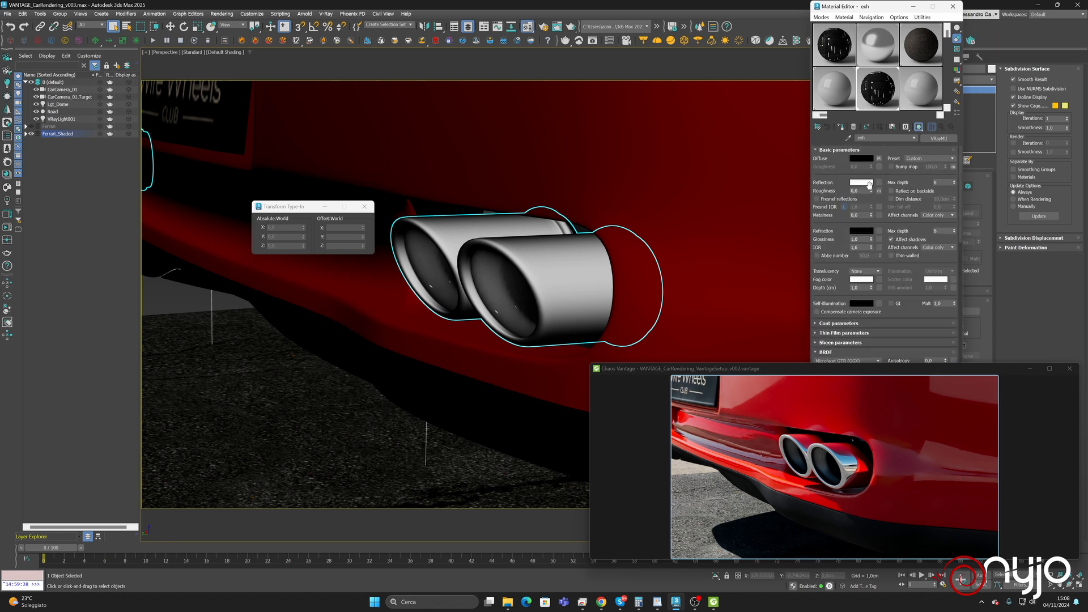
Re-enable Fresnel reflections on the exh material, unlock its Fresnel IOR and set the IOR to 4,0
click(852, 200)
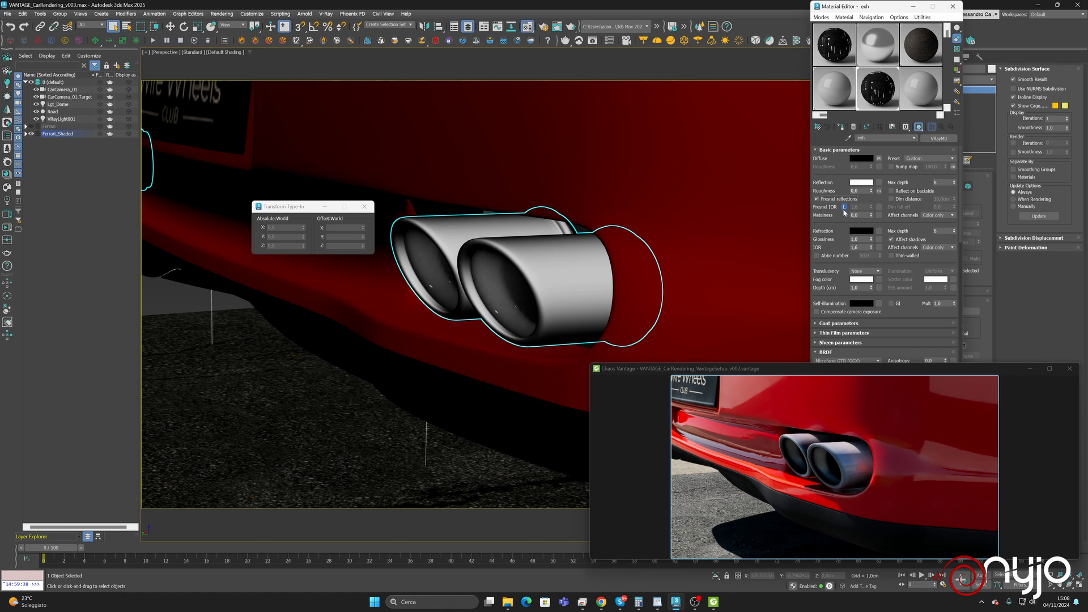
click(844, 207)
double_click(864, 206)
text(4)
key(Return)
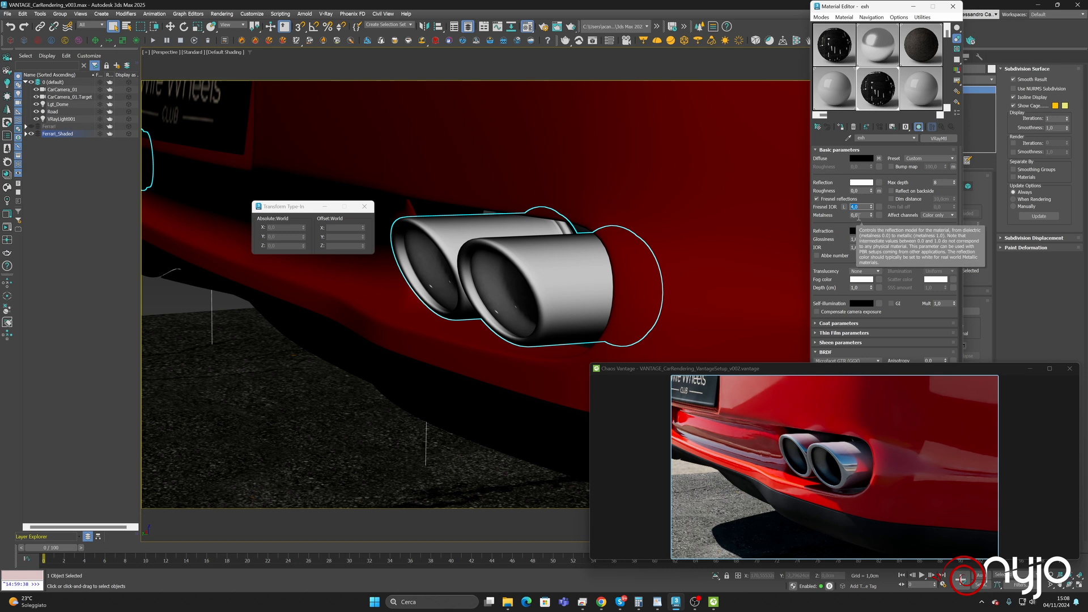
Enable exh's roughness map and reduce its Color Correction brightness to about -0,2
drag(846, 196, 845, 2)
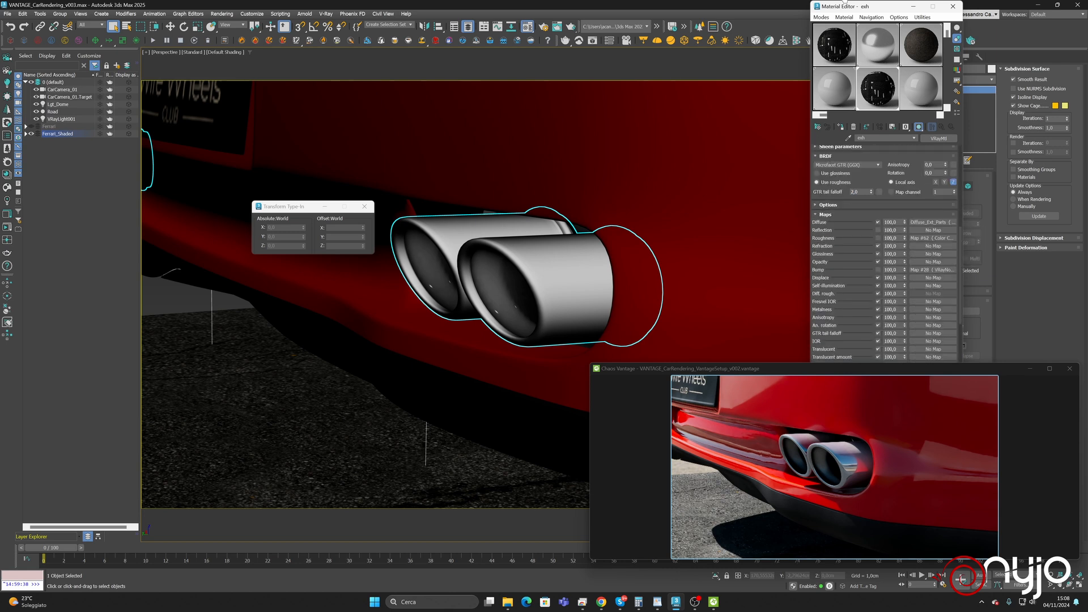
click(877, 238)
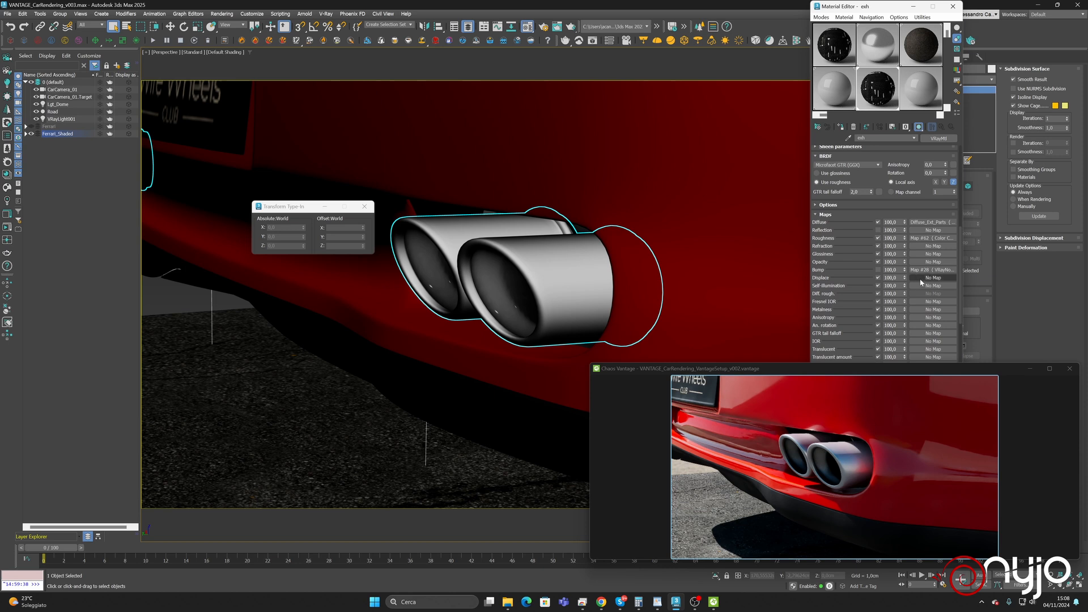
click(923, 238)
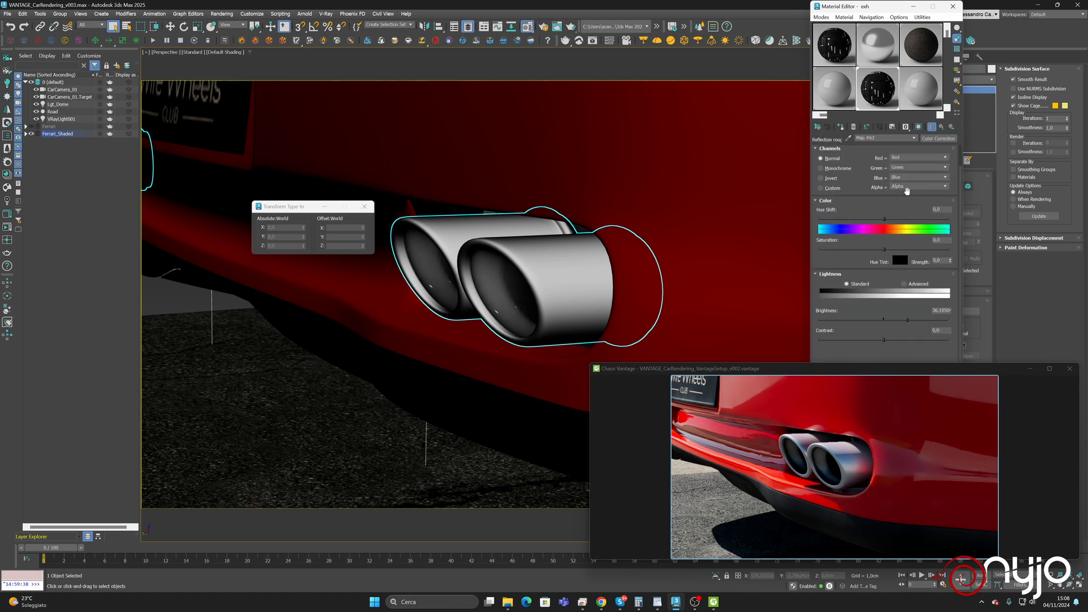
click(887, 319)
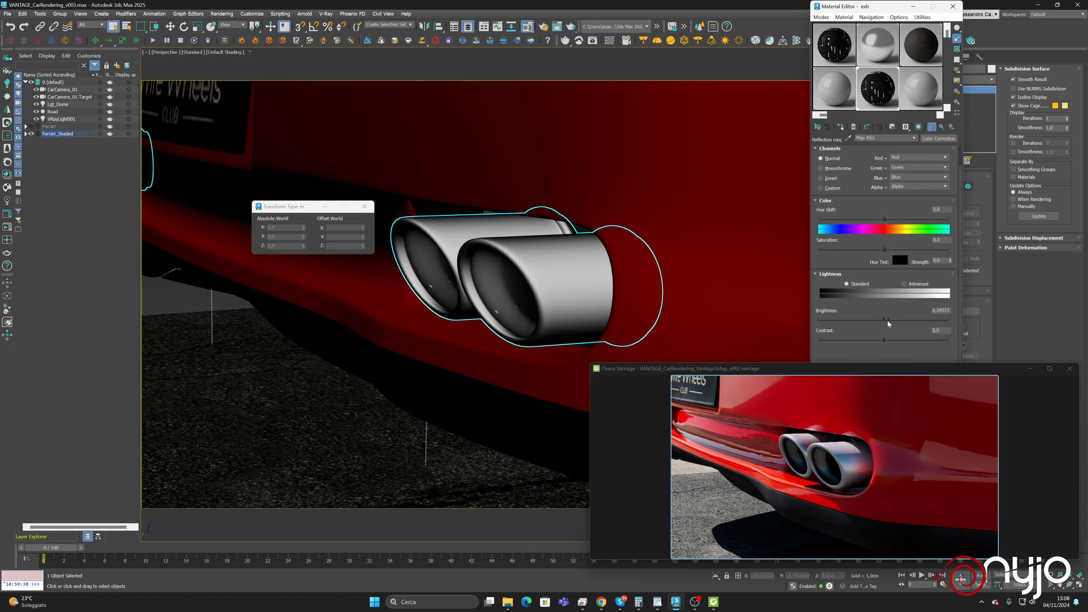
drag(886, 319, 883, 321)
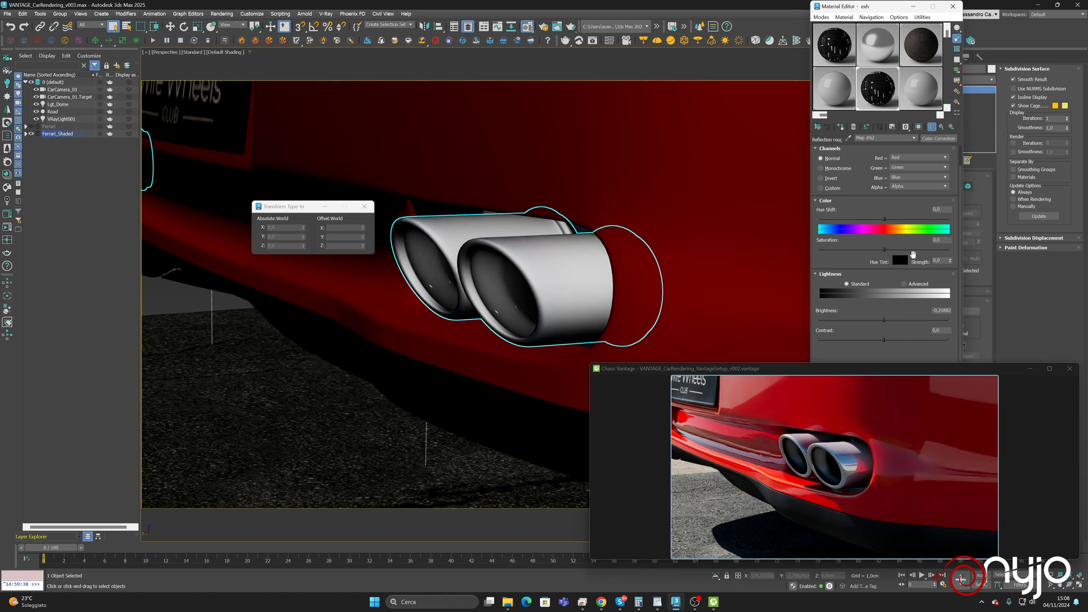
click(942, 127)
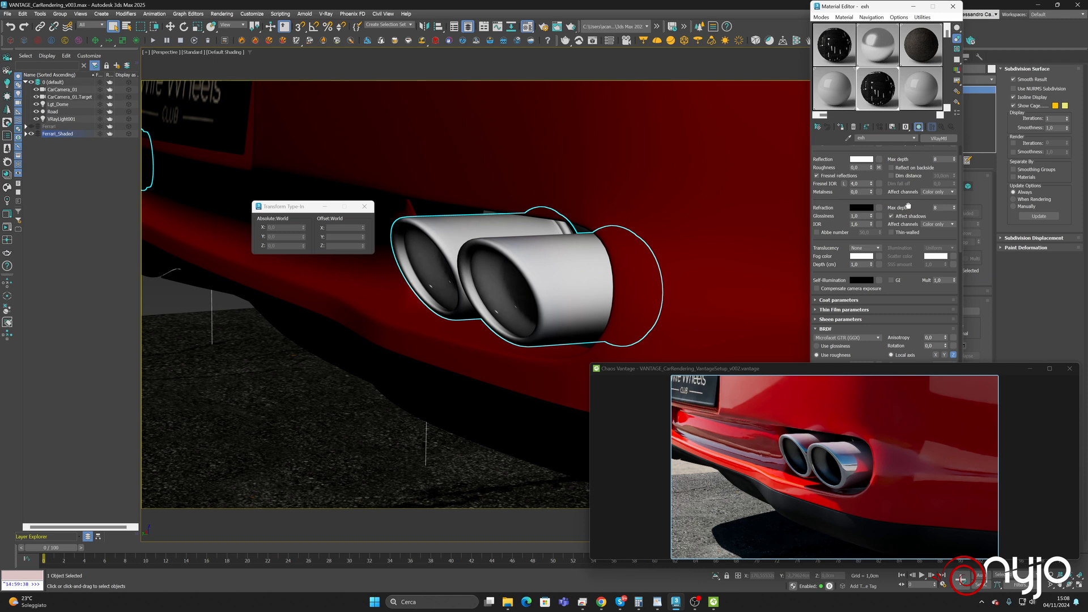
scroll(920, 154, up, 1)
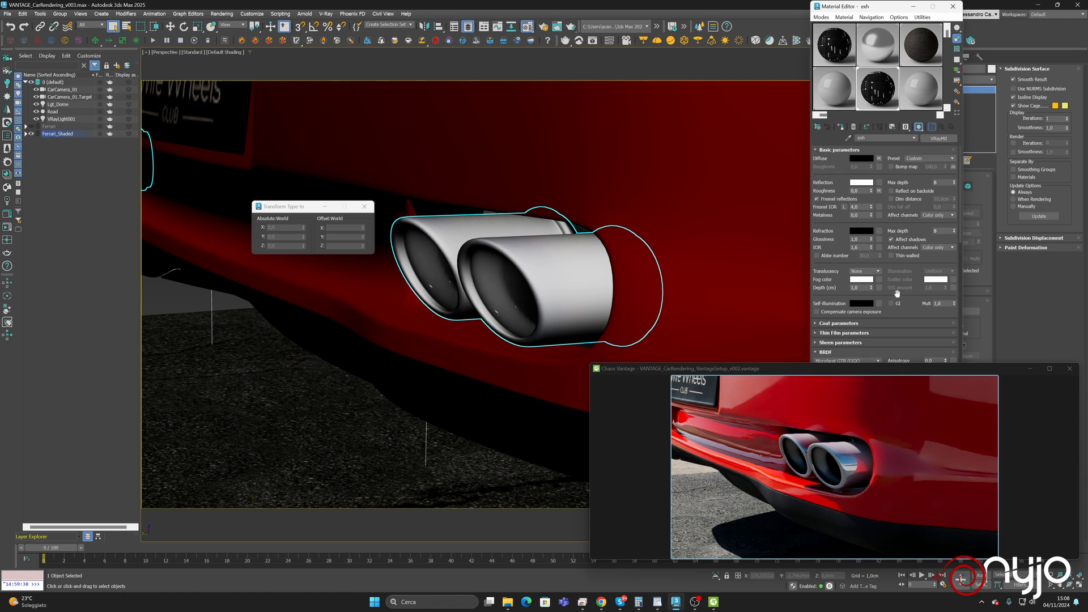
Enable exh's bump map and delete the upper Average-blended layer from the Composite feeding its normal map
click(953, 168)
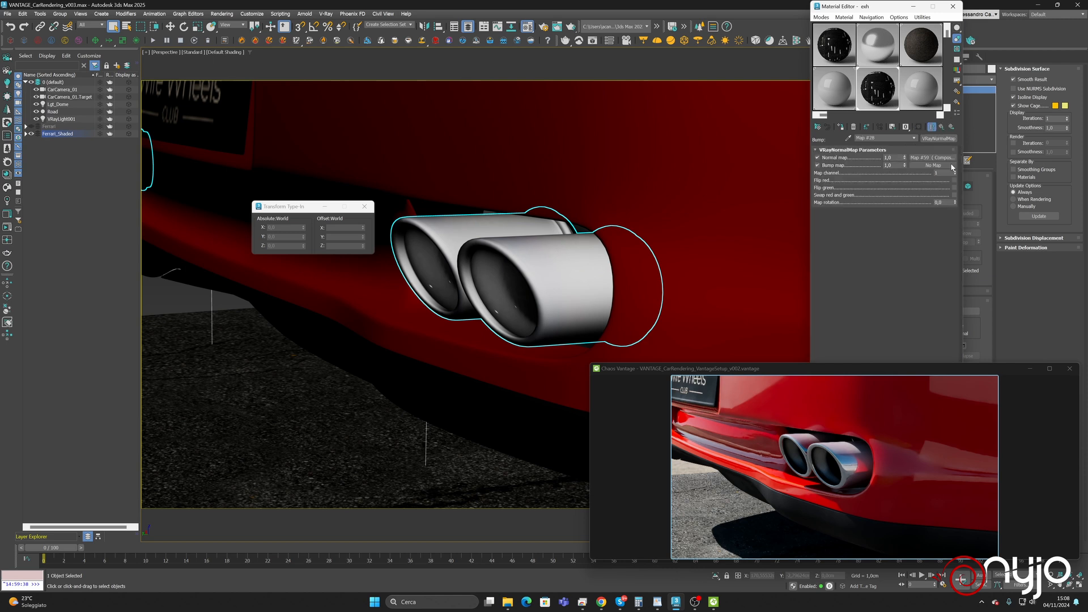
click(911, 159)
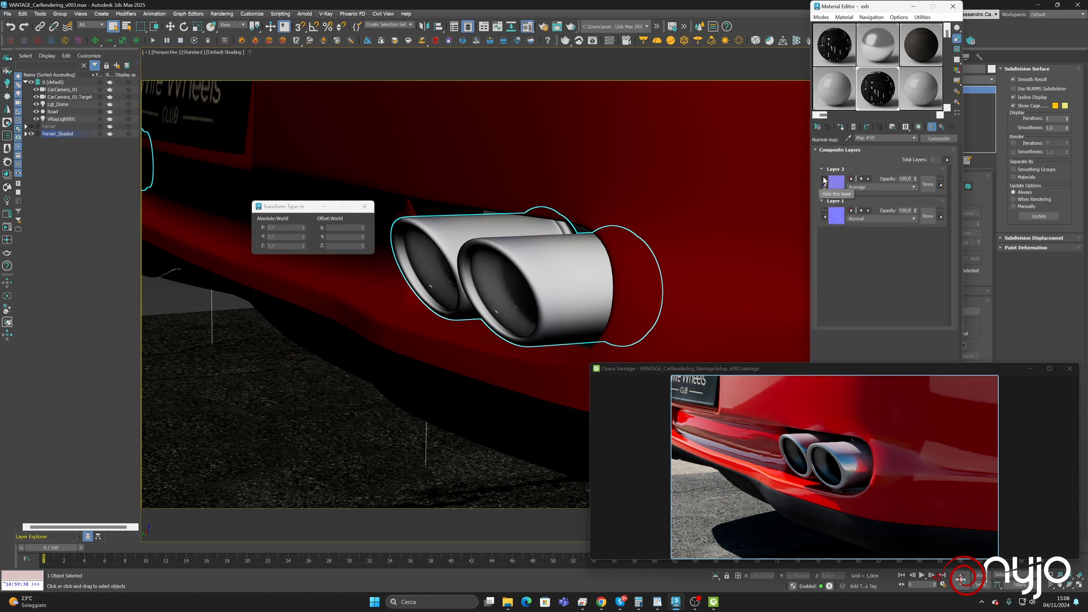
click(852, 179)
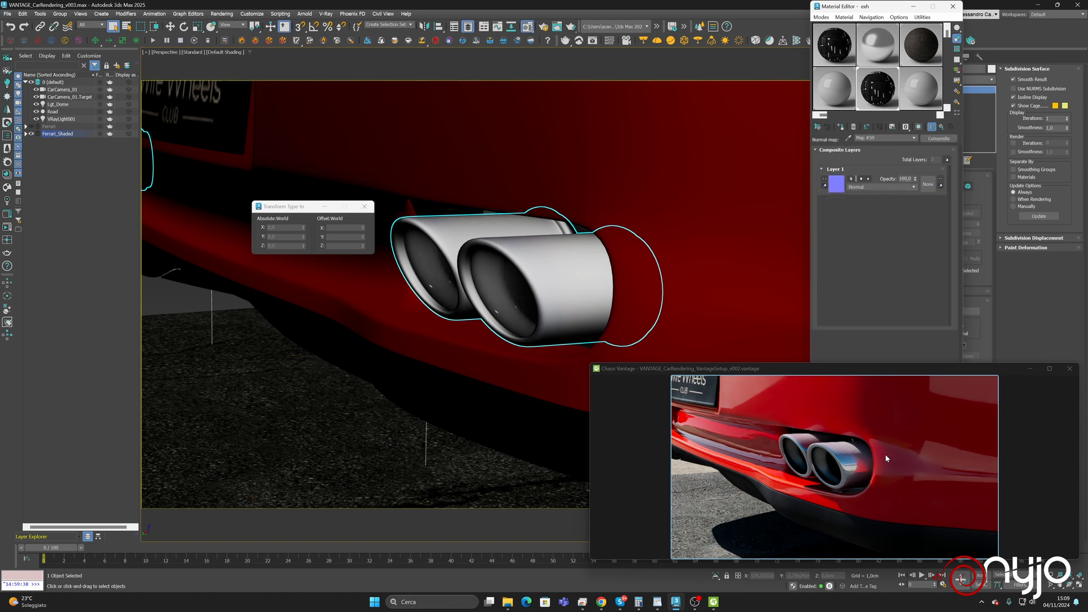
click(941, 127)
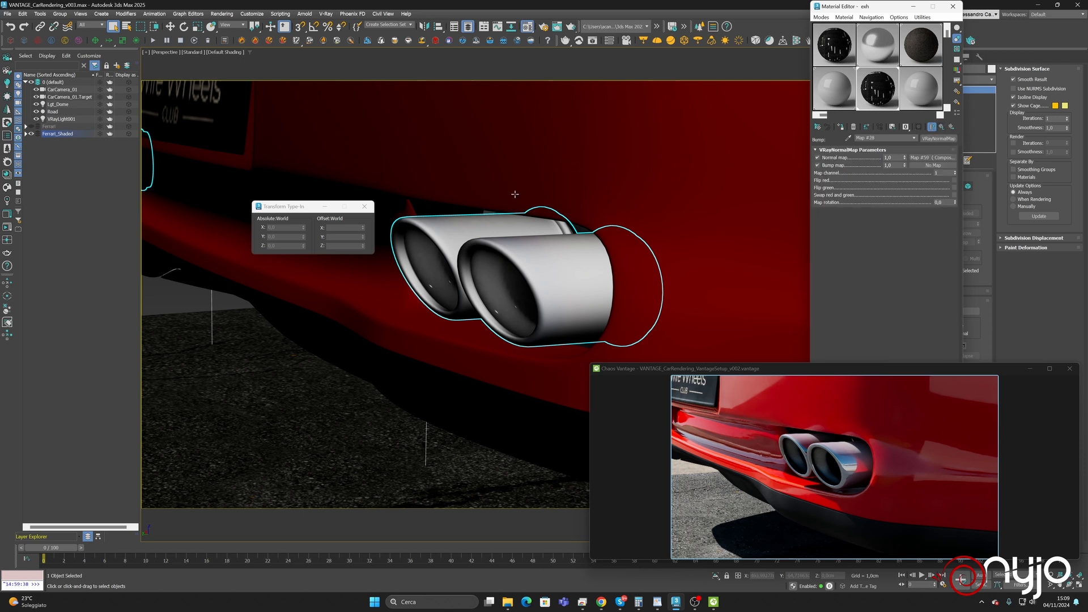
Examine the exhaust tips in the live preview from several angles and distances around the rear bumper
scroll(516, 244, down, 2)
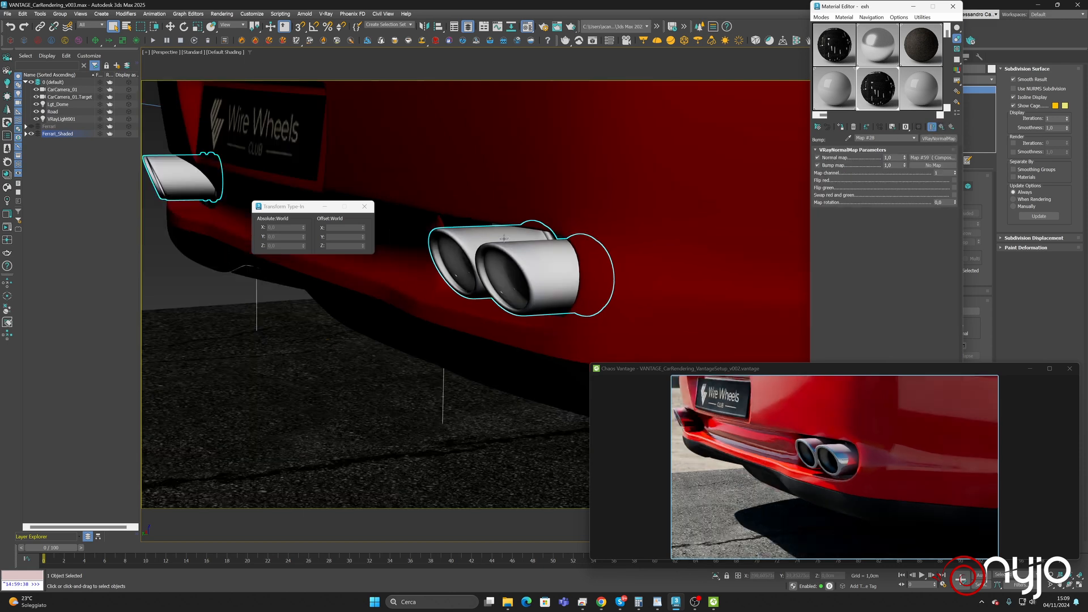
scroll(504, 239, down, 2)
scroll(517, 274, down, 2)
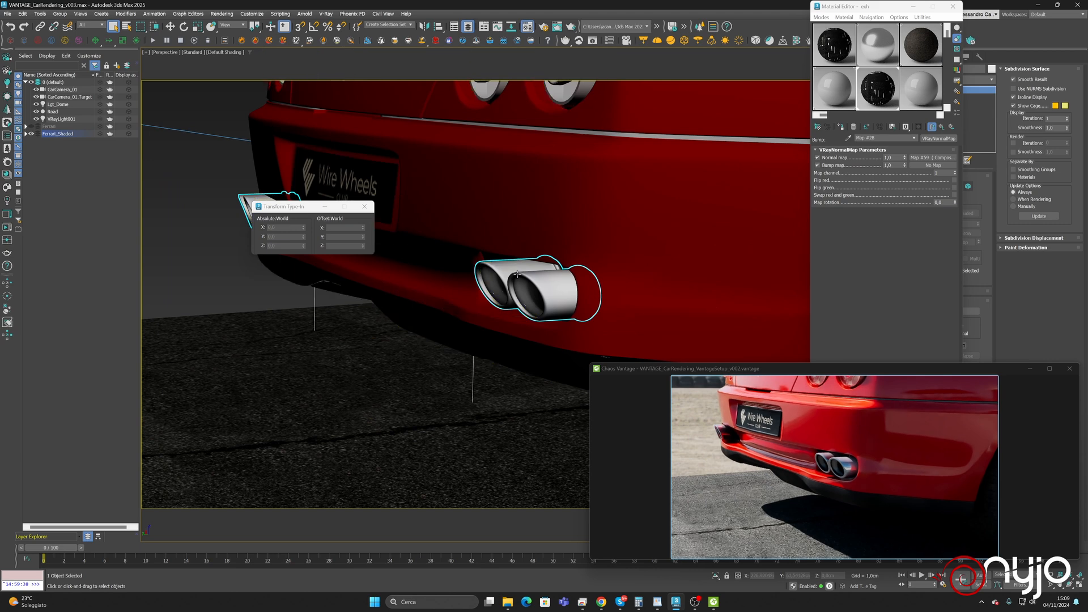
alt+middle_drag(517, 274, 612, 280)
scroll(327, 341, up, 3)
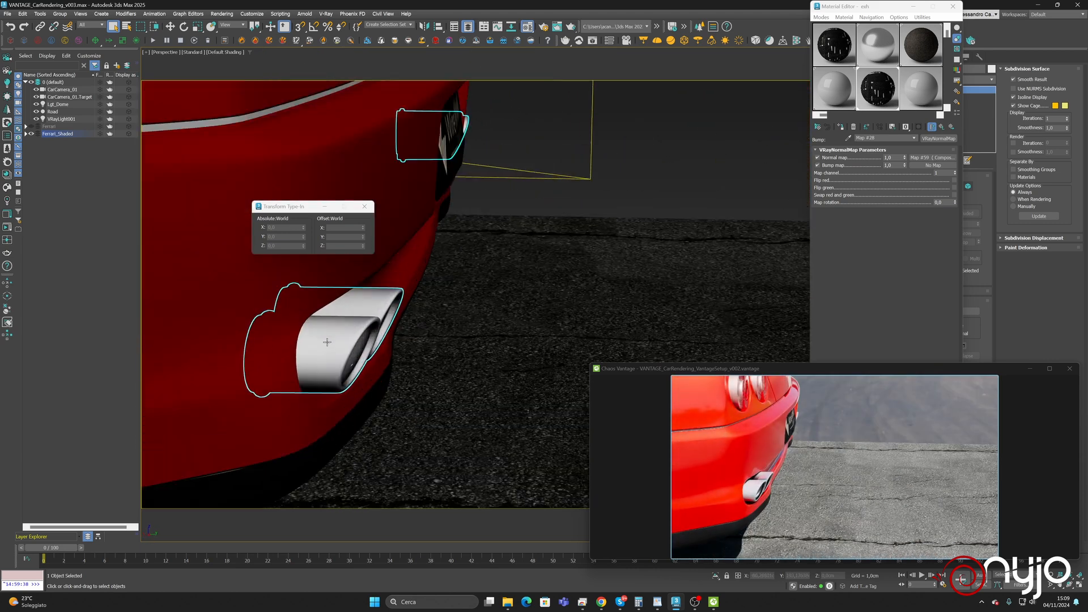
middle_drag(352, 361, 387, 319)
scroll(452, 310, up, 2)
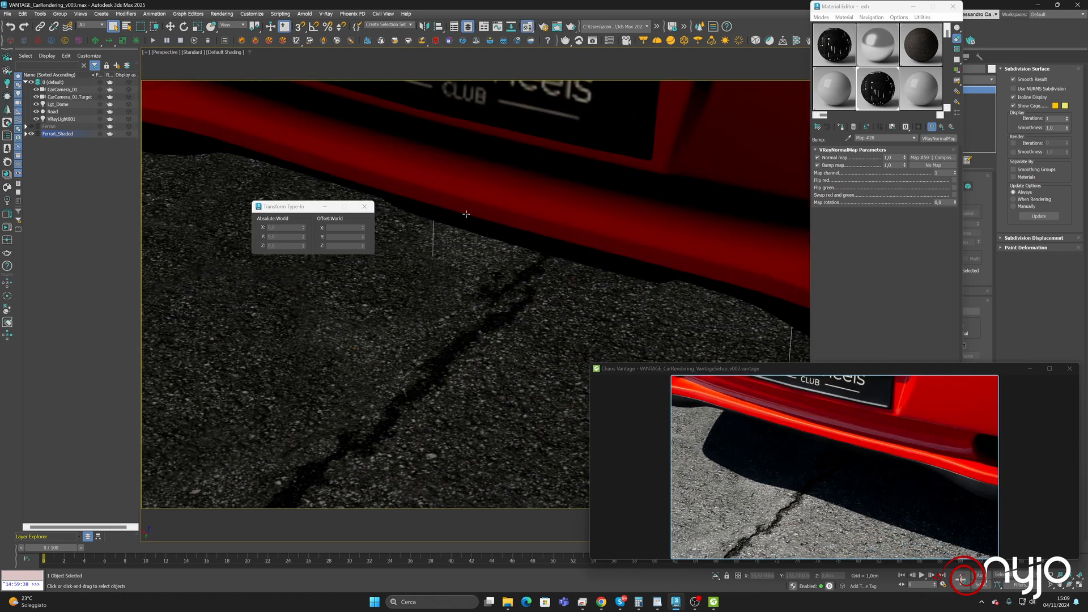
scroll(476, 231, down, 8)
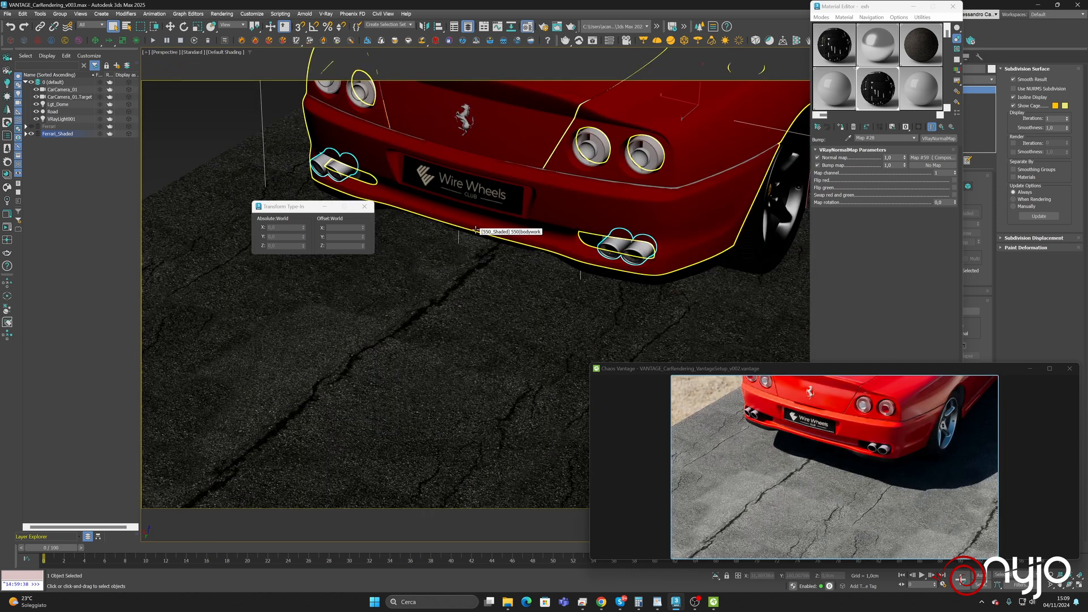
scroll(476, 231, up, 4)
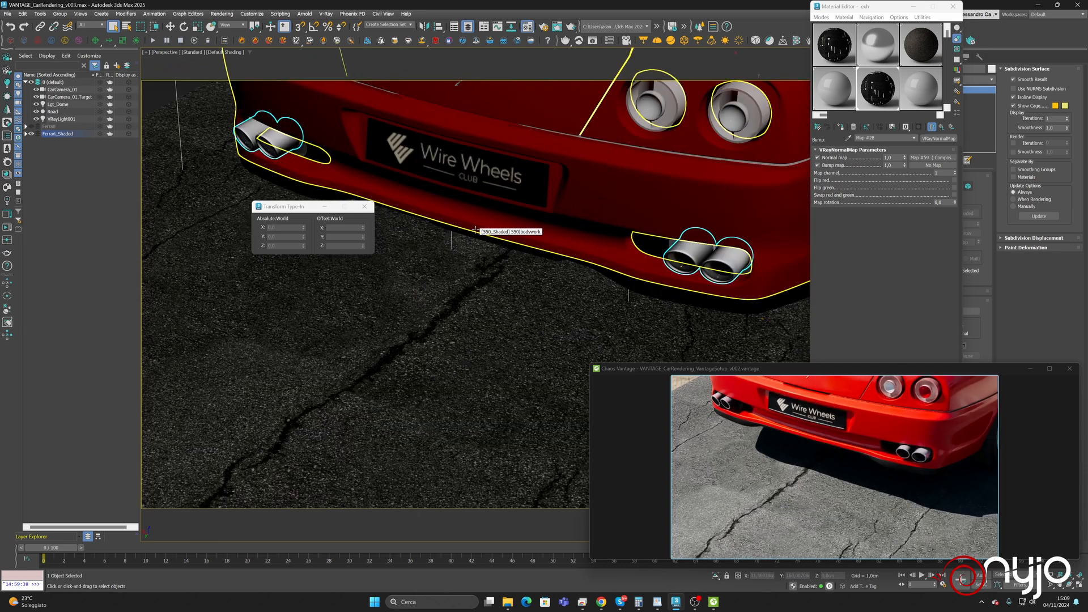
Compare the exhaust tips with exh's diffuse map switched off and on
click(942, 127)
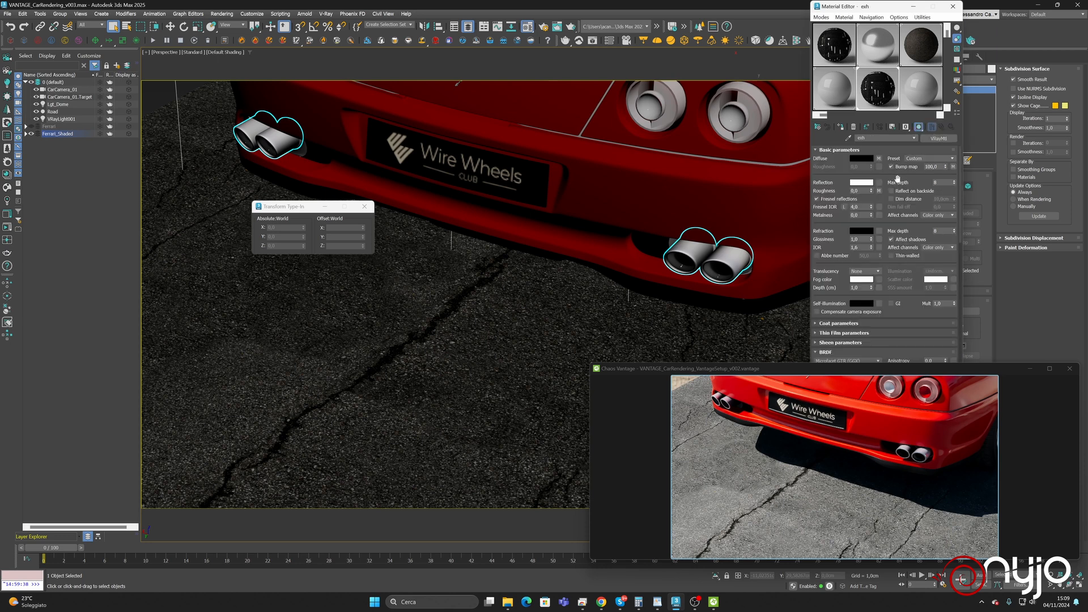
scroll(898, 179, down, 5)
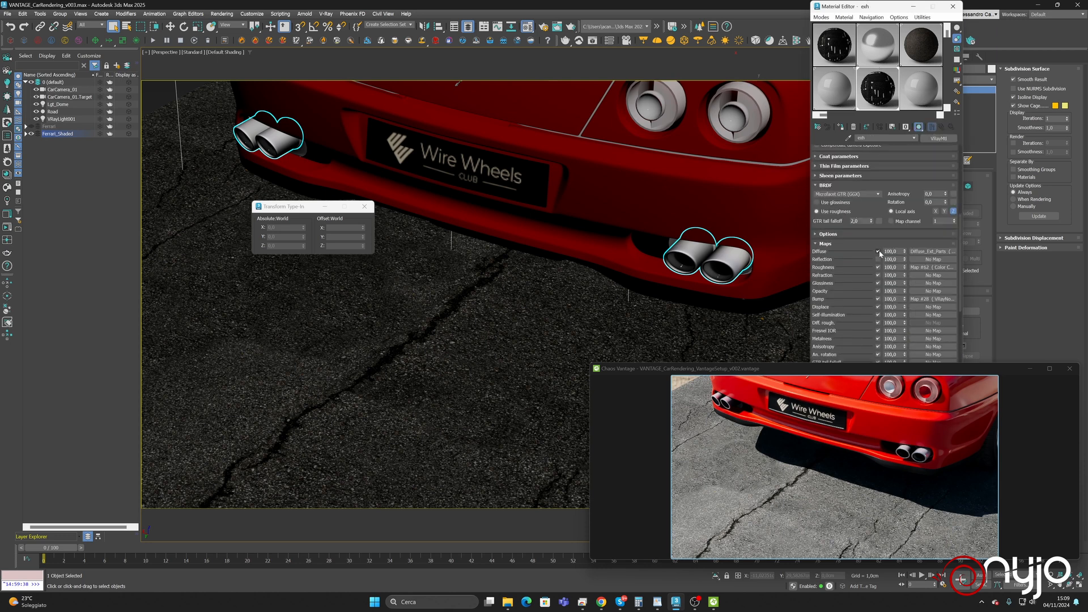
click(878, 251)
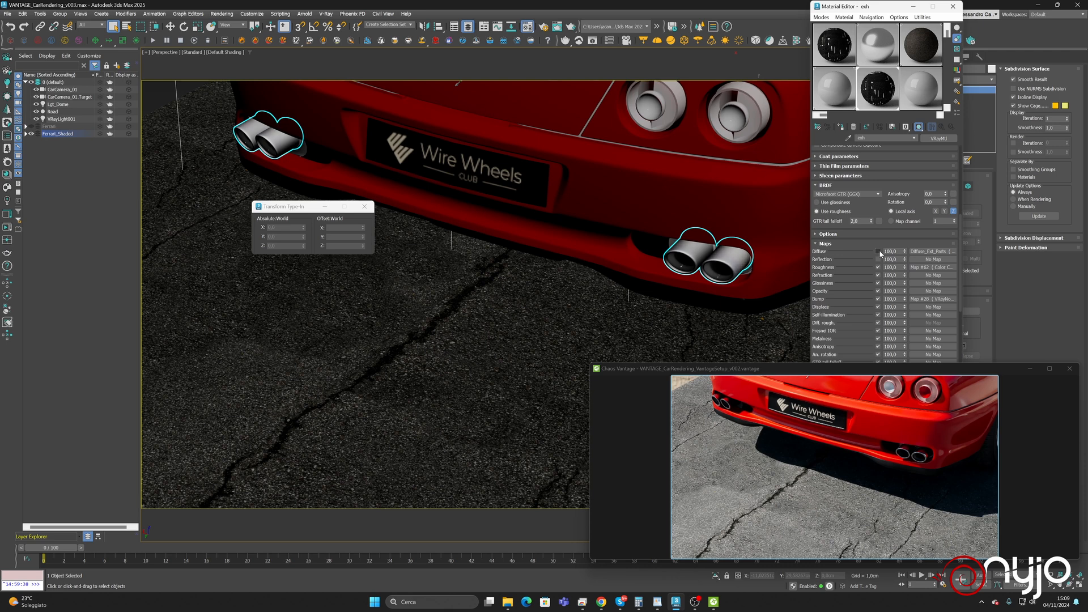
Darken exh's diffuse map by setting the RGB Gamma/Contrast of its Color Correction to 0,17
click(914, 251)
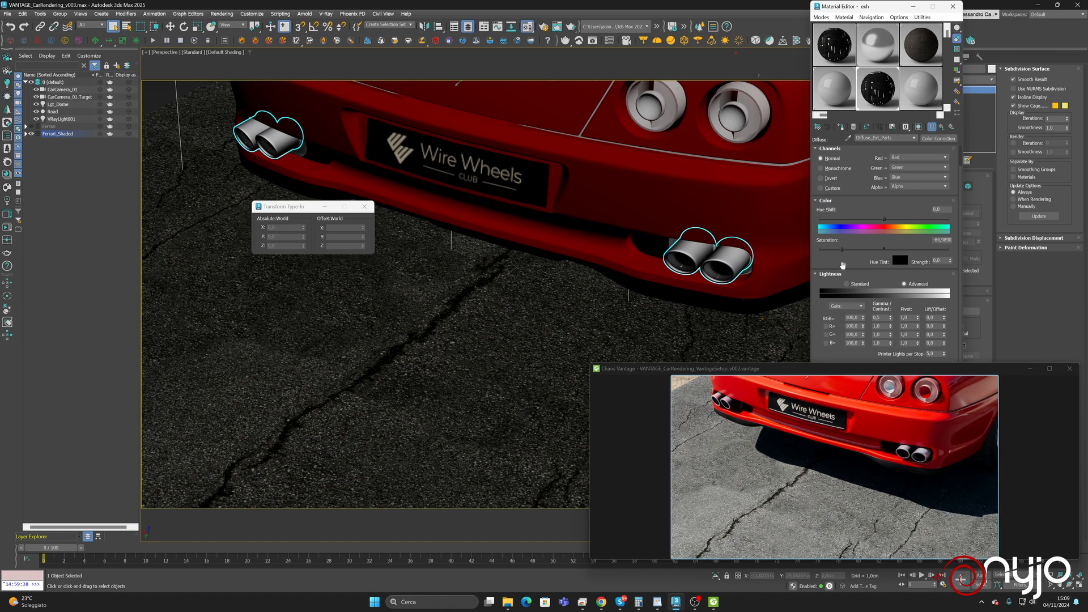
click(890, 320)
drag(887, 318, 892, 334)
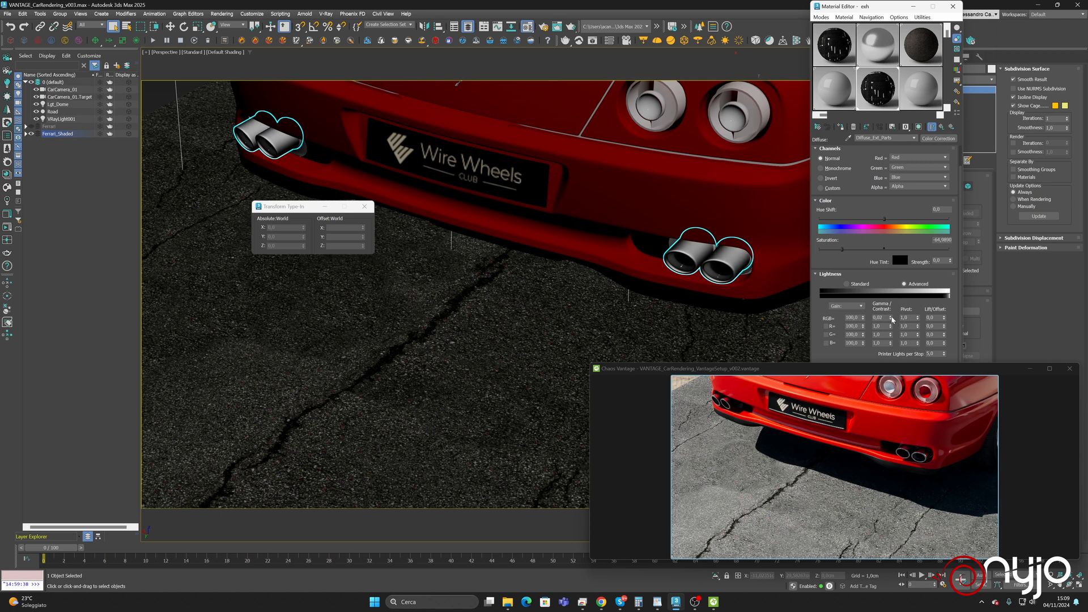
click(891, 316)
click(891, 316)
click(892, 317)
click(891, 316)
click(891, 317)
Inspect the darkened exhaust tips up close and from farther back in the live preview
scroll(705, 286, up, 6)
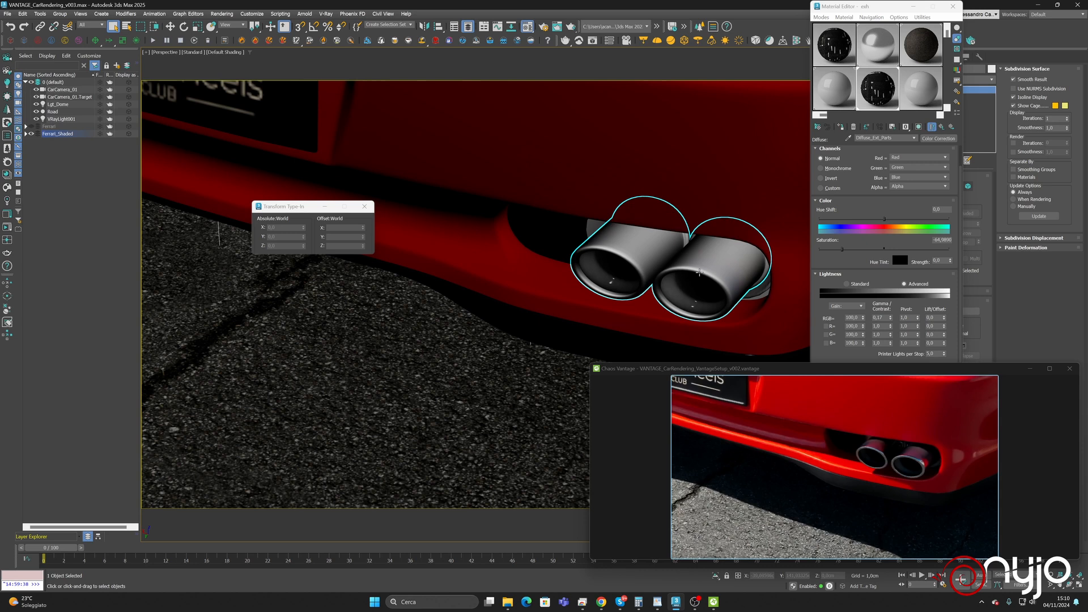
scroll(699, 272, up, 4)
scroll(664, 266, up, 2)
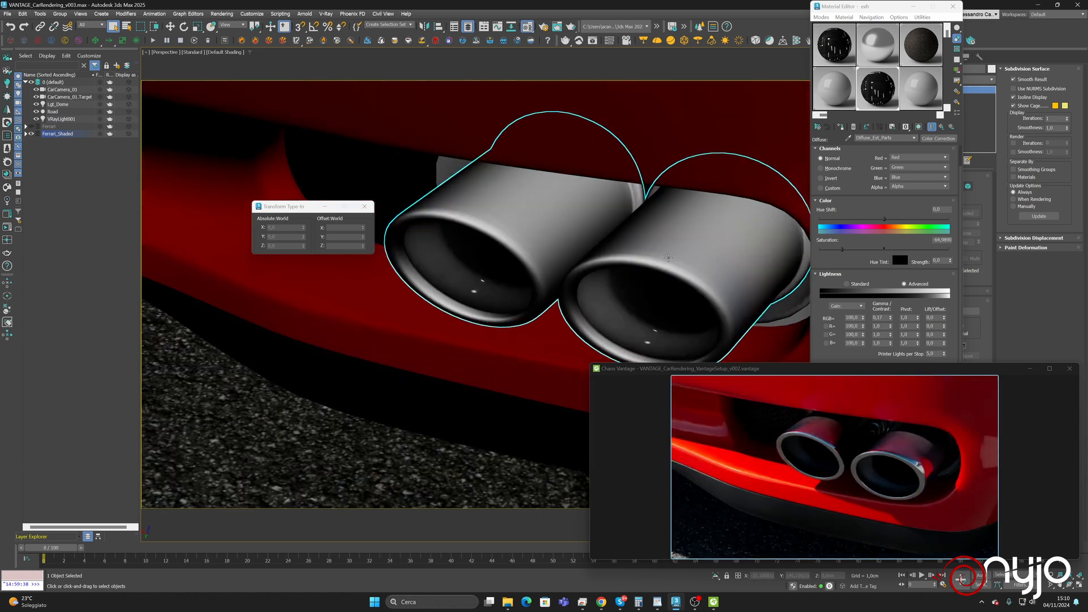
scroll(669, 258, down, 5)
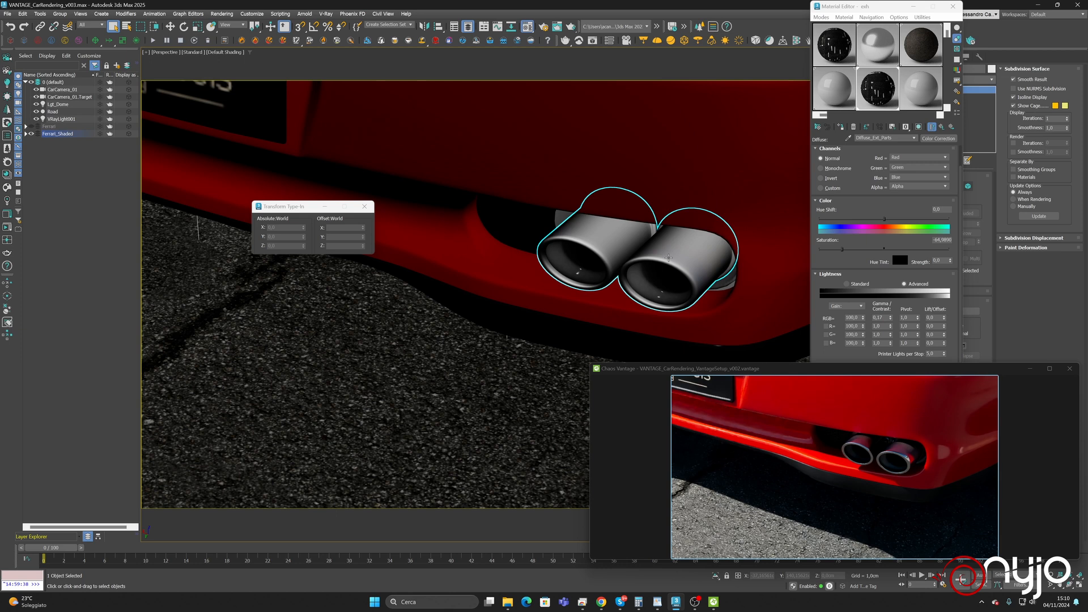
scroll(669, 258, up, 8)
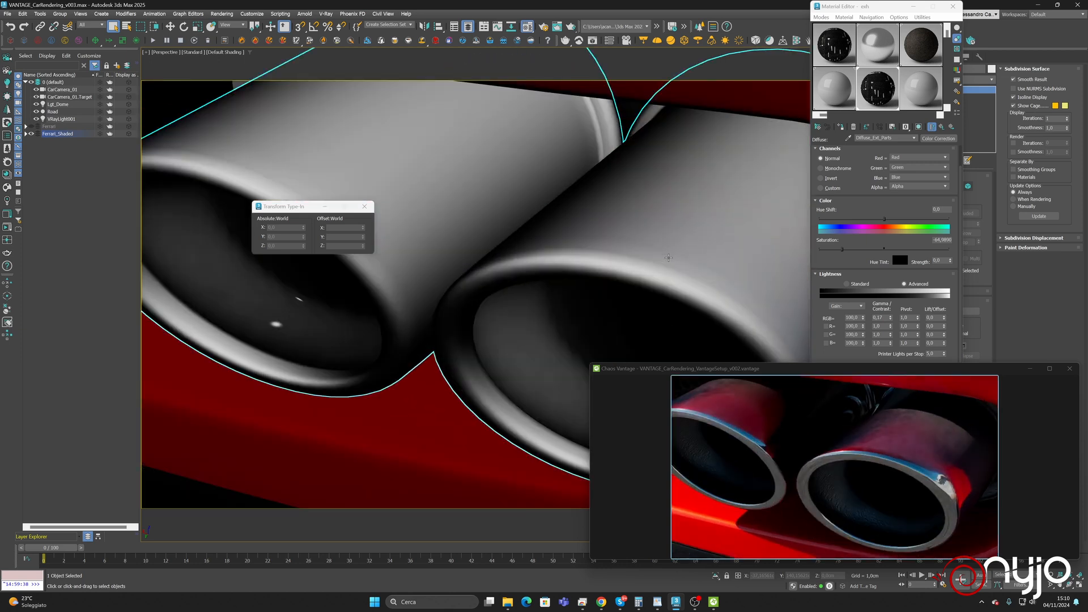
scroll(669, 258, down, 10)
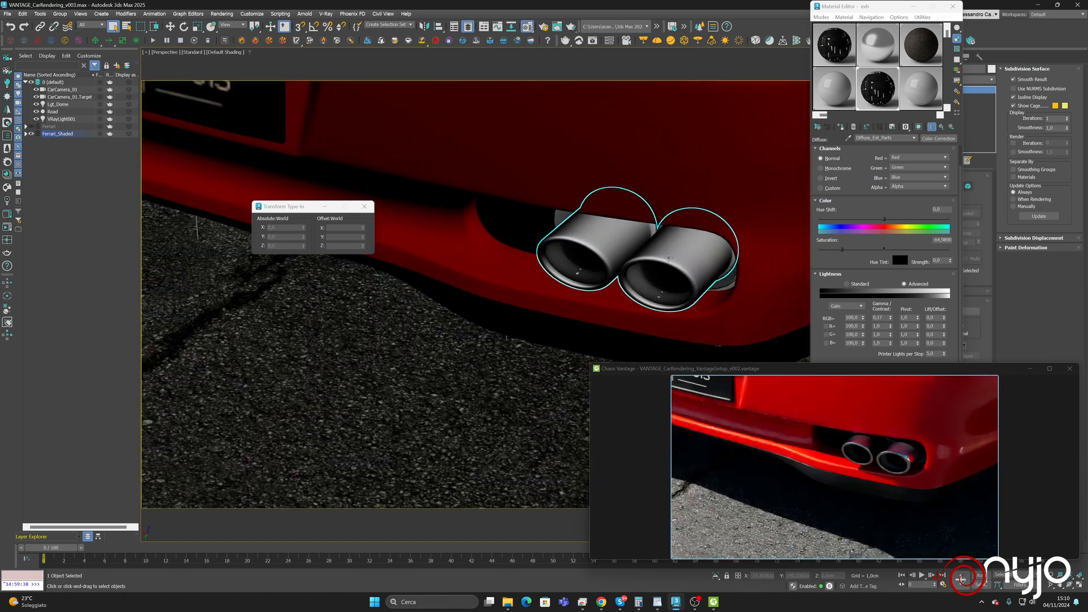
Frame the whole car from a low front three-quarter angle and enlarge the Vantage preview window
middle_drag(667, 246, 638, 202)
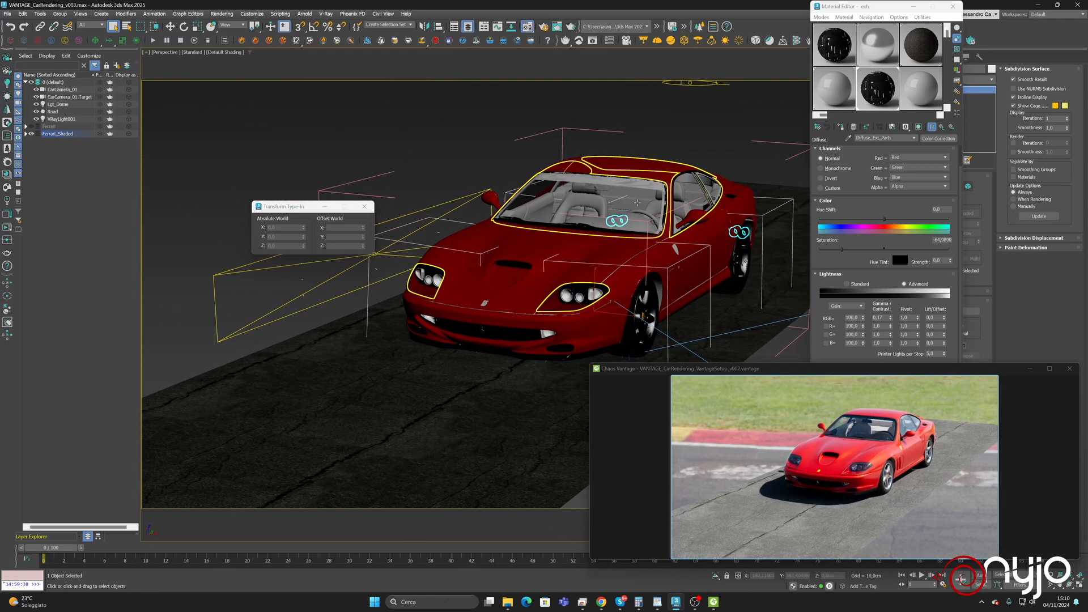
scroll(613, 286, up, 3)
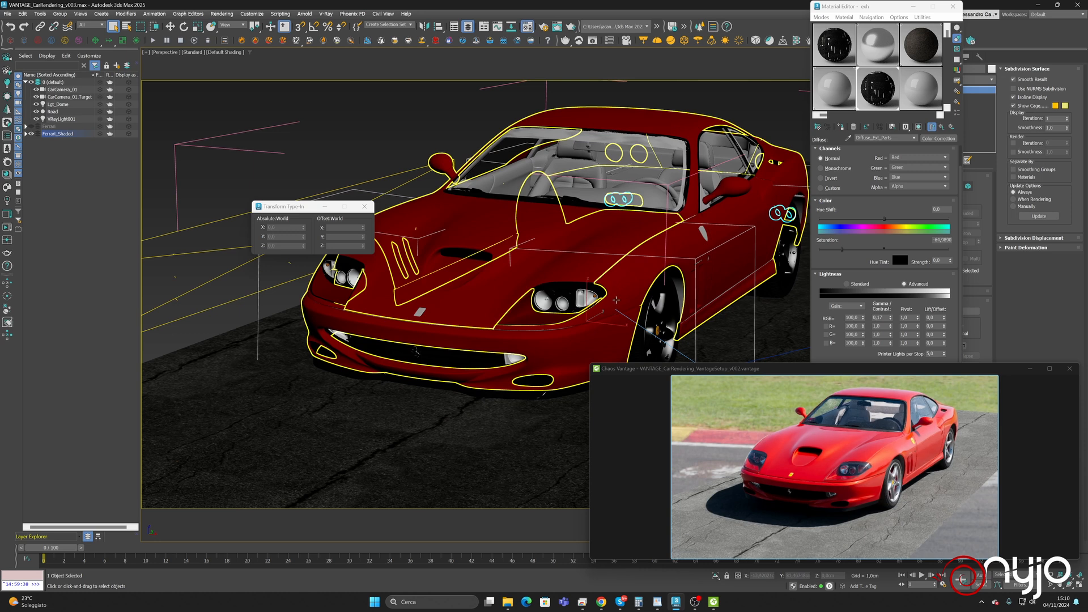
scroll(616, 299, up, 2)
alt+middle_drag(615, 299, 629, 323)
alt+middle_drag(629, 323, 636, 468)
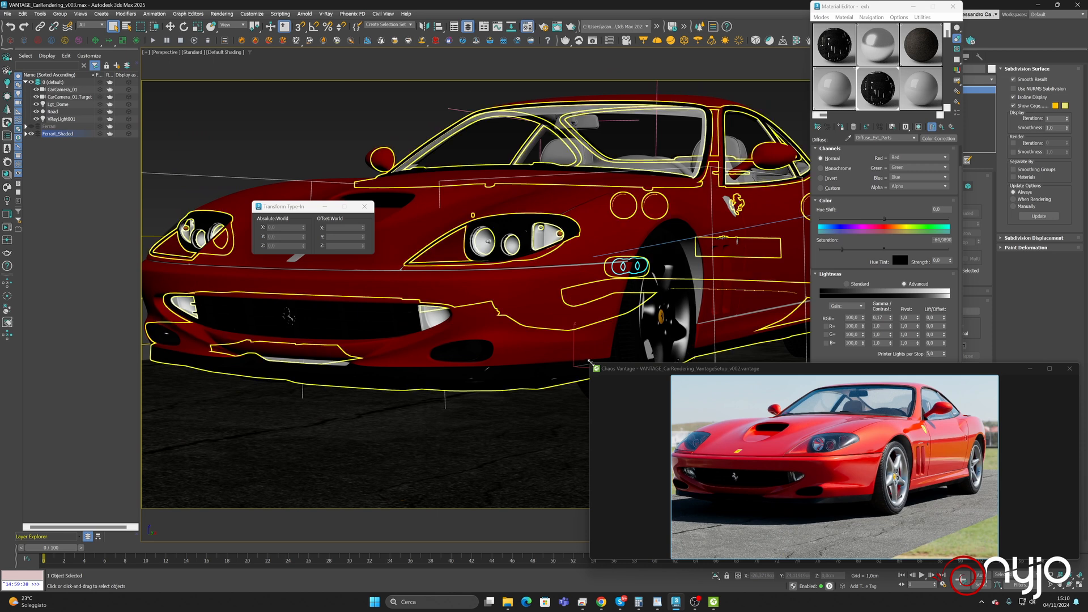
drag(590, 362, 465, 256)
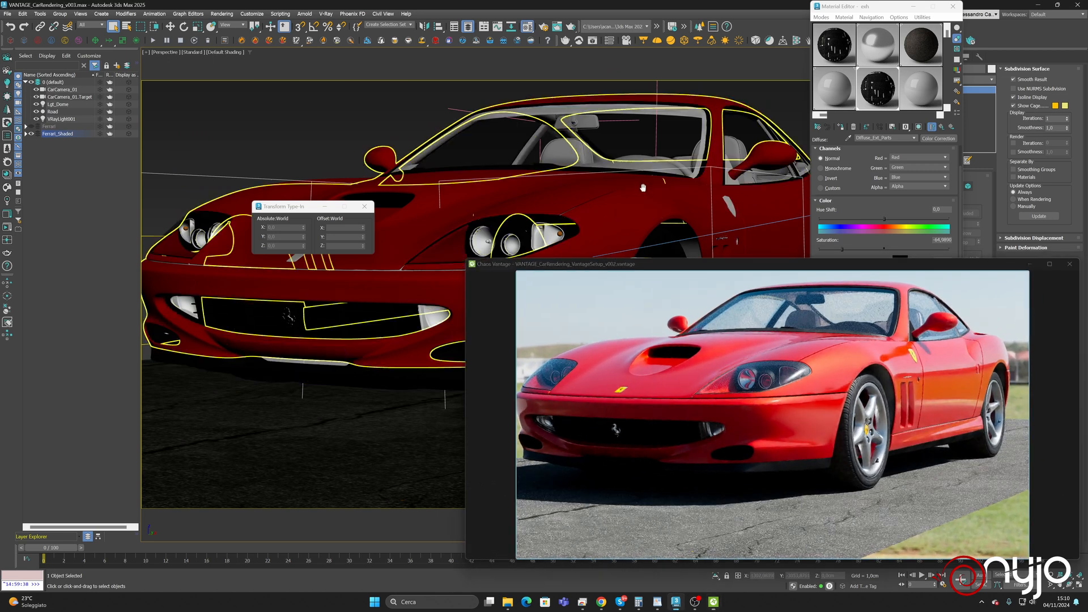
Examine the front wheel, tire and wheel arch up close in the enlarged preview
alt+middle_drag(642, 187, 480, 179)
scroll(512, 224, up, 6)
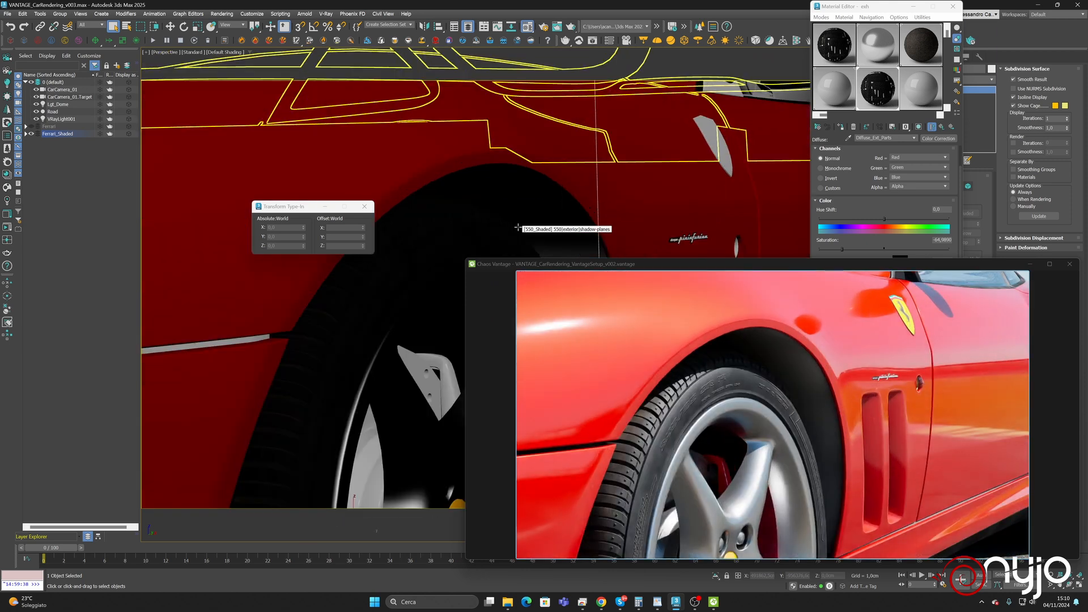
scroll(517, 227, up, 2)
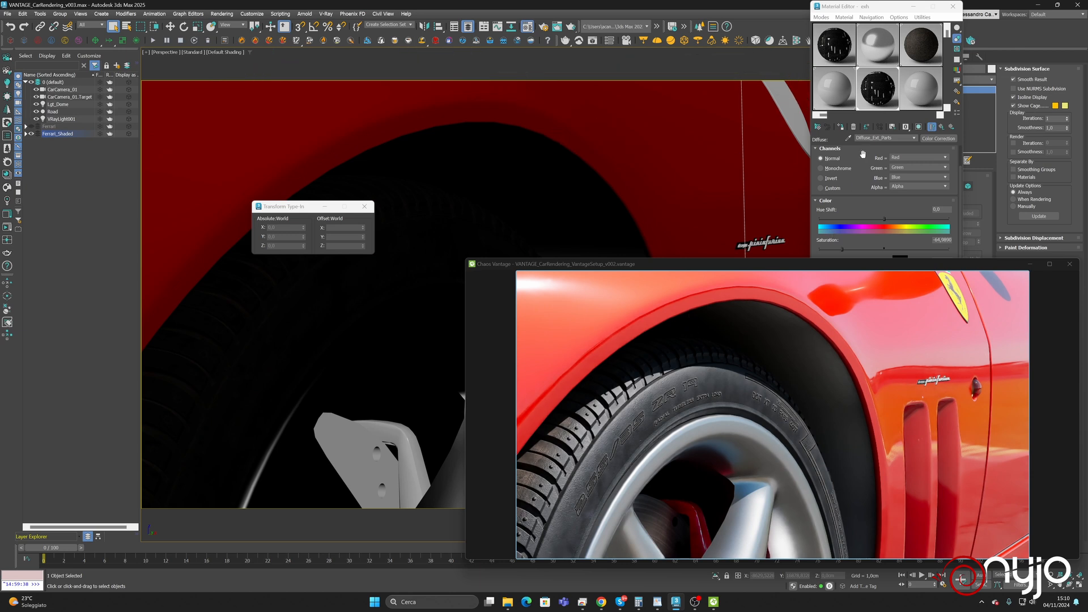
Pick the front tire's Tire_high material into the Material Editor to examine its settings
click(908, 79)
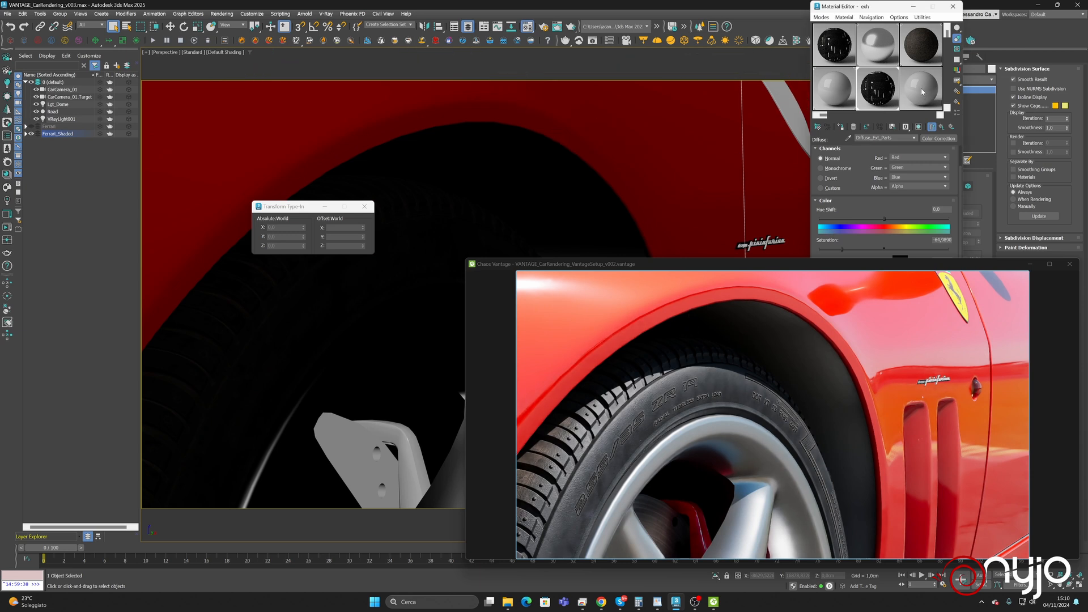
click(848, 138)
click(301, 361)
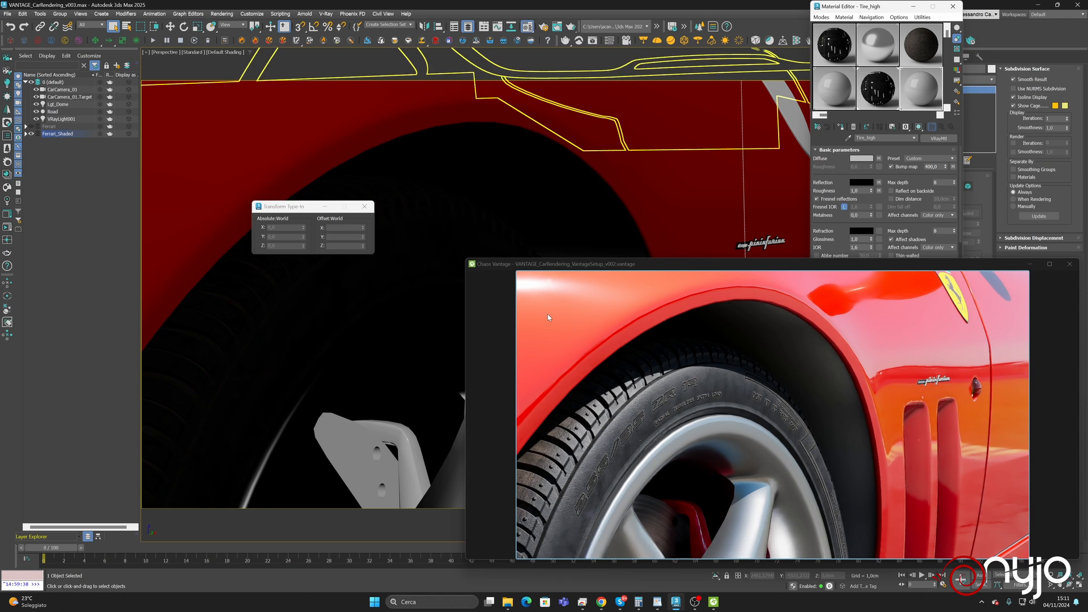
Bring back Vantage's settings interface around the preview and enable Depth of field in the current camera options
click(654, 264)
key(Tab)
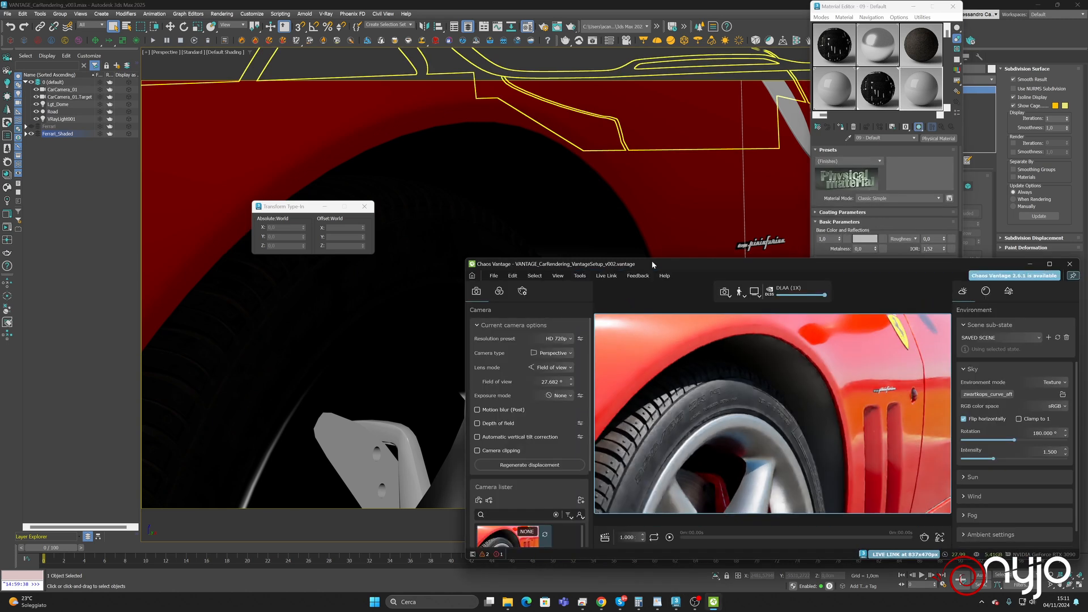
click(497, 423)
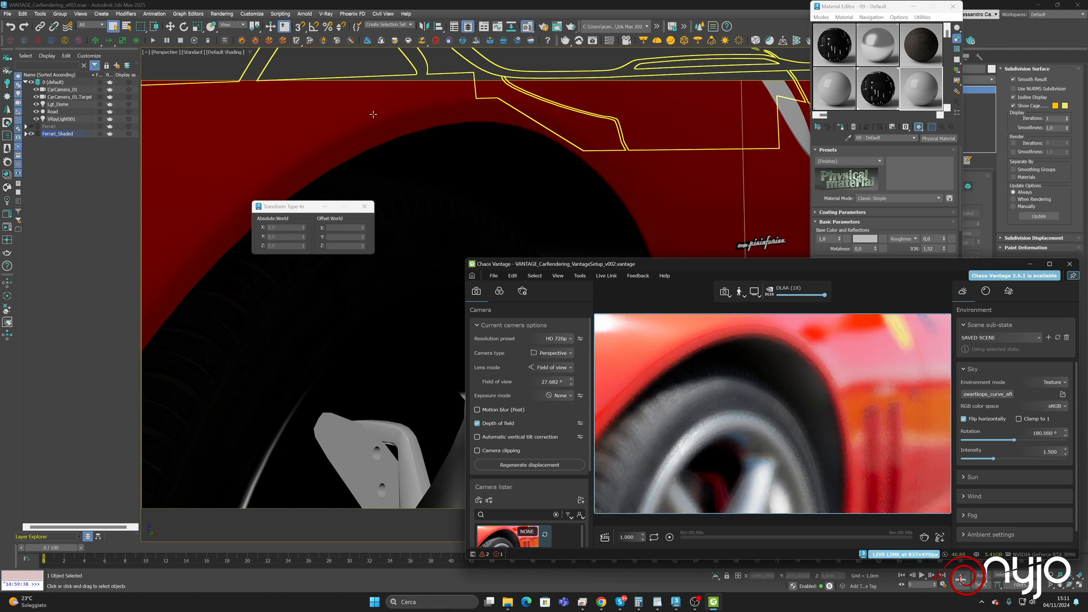
Switch the 3ds Max viewport to PhysCamera001 and dolly it in to a close view of the front wheel
click(164, 52)
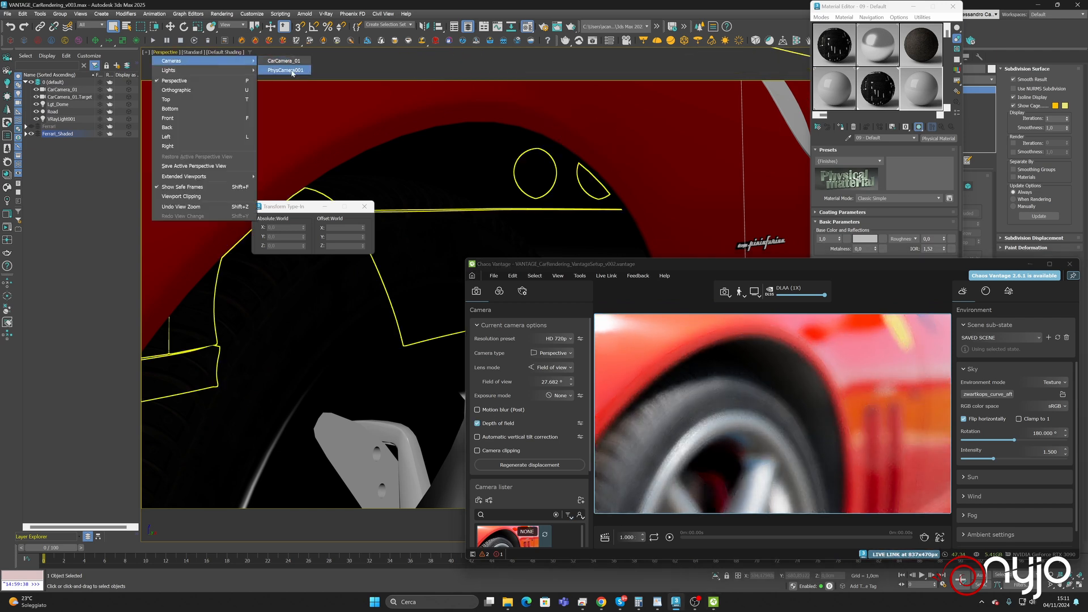
click(283, 71)
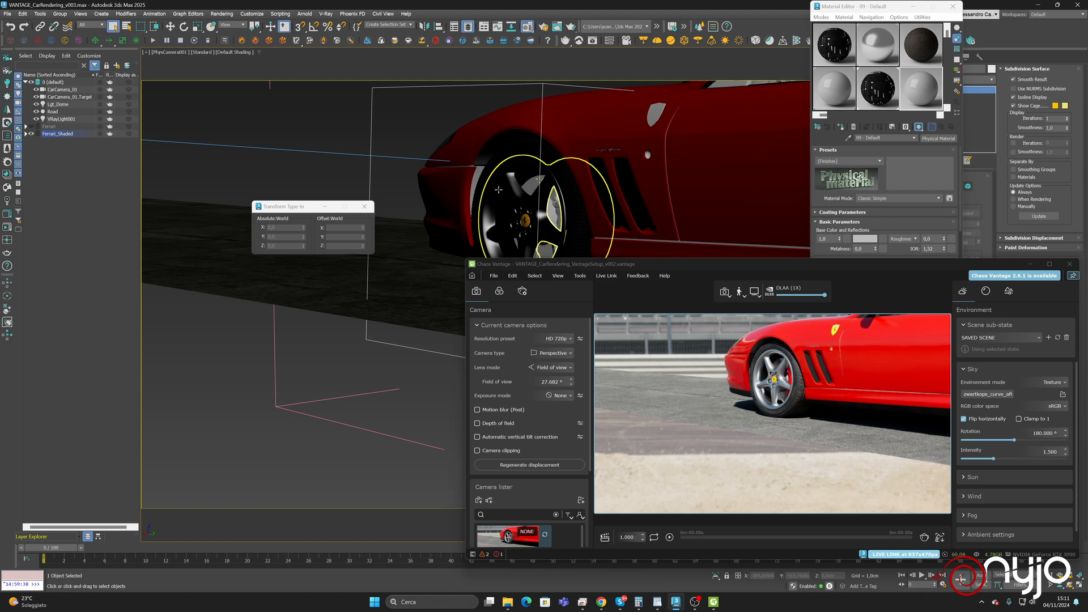
middle_drag(501, 188, 281, 234)
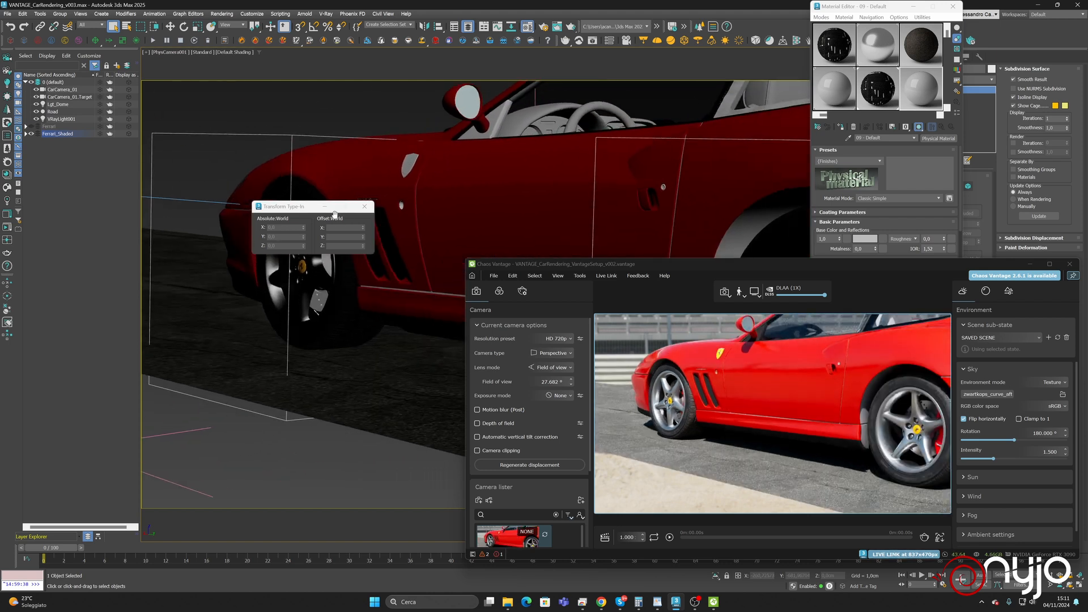
middle_drag(419, 194, 635, 222)
click(636, 223)
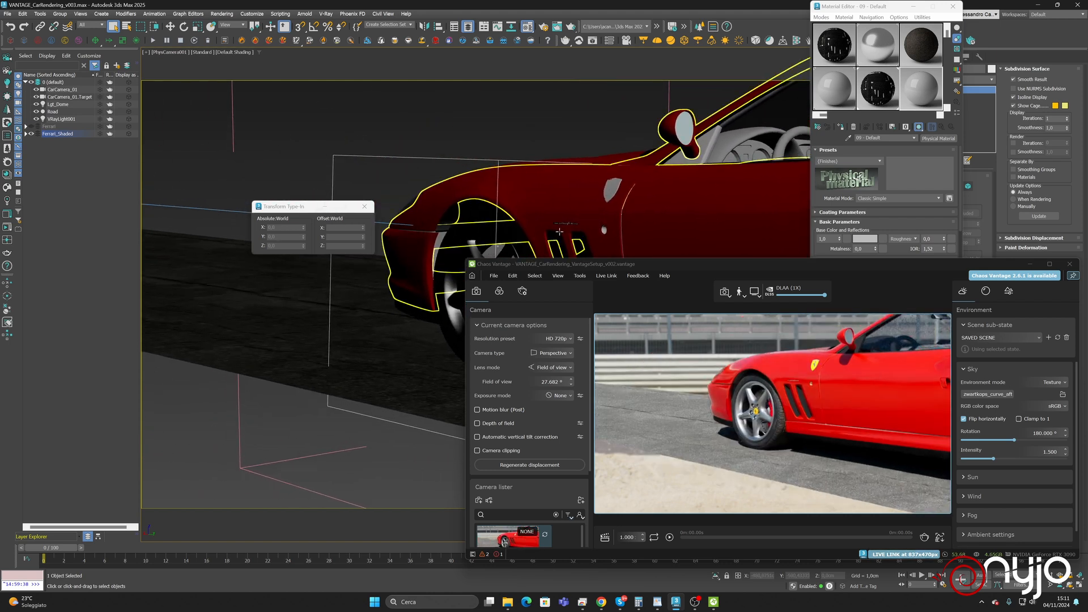
click(1052, 574)
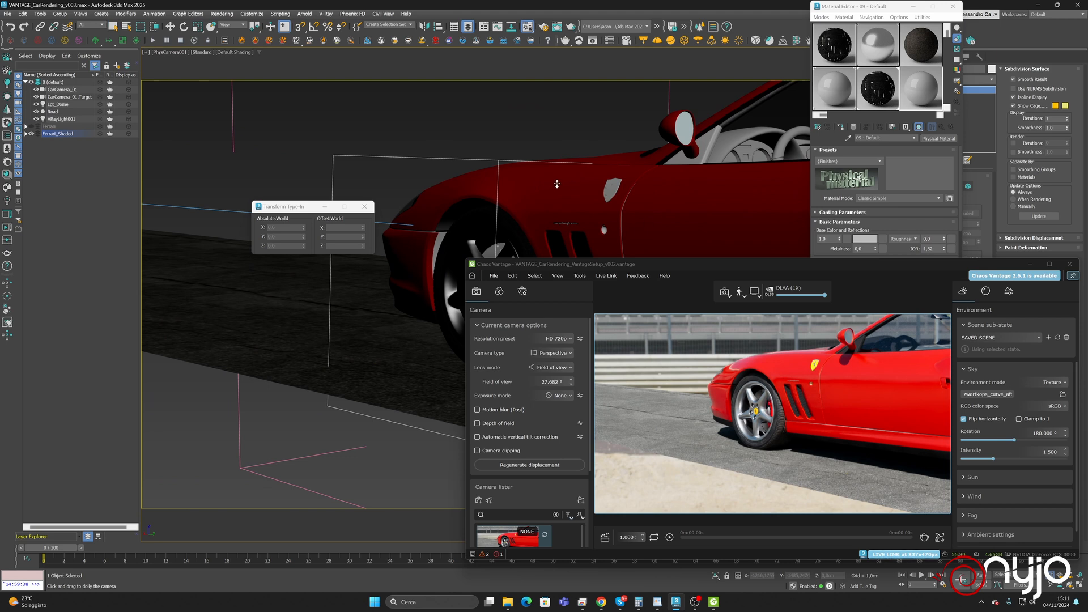
drag(552, 203, 548, 180)
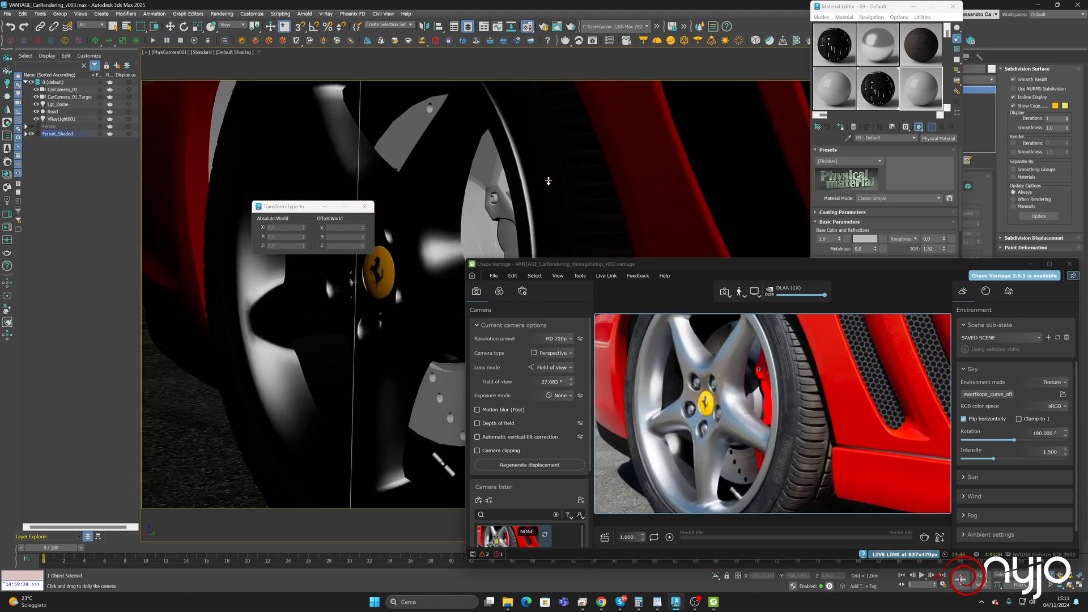
Compare the front wheel, wheel arch and fender with Depth of field off and on from several close angles
click(490, 425)
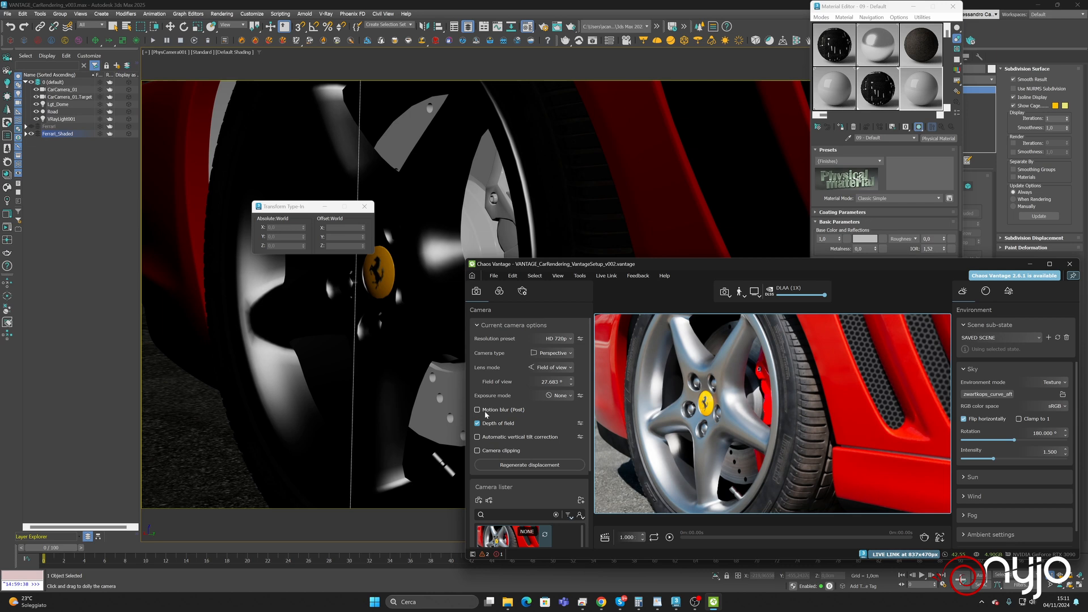
drag(527, 170, 677, 305)
drag(611, 188, 643, 254)
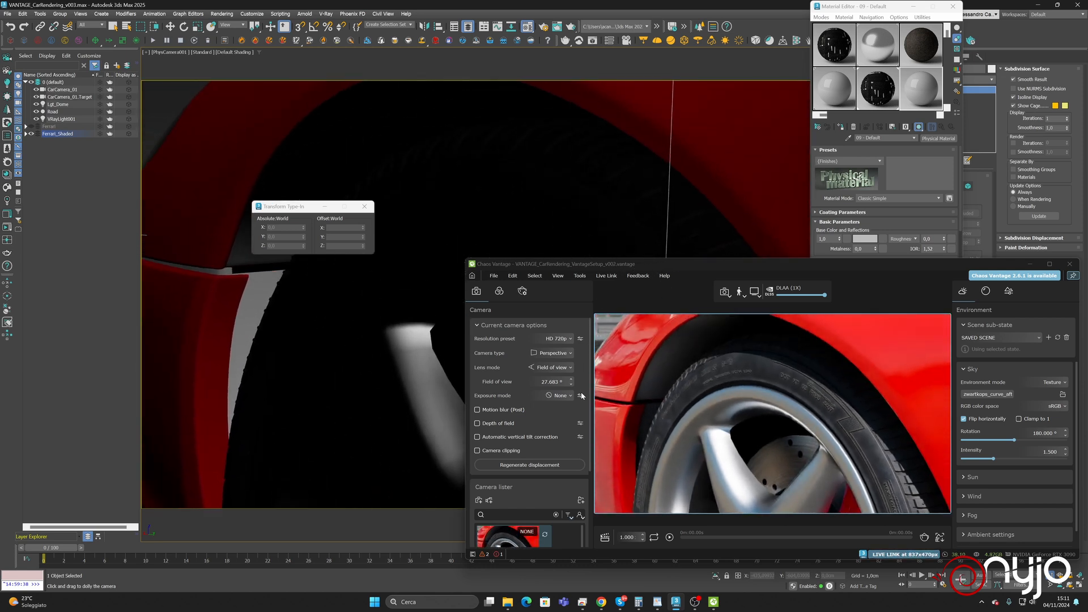
click(477, 424)
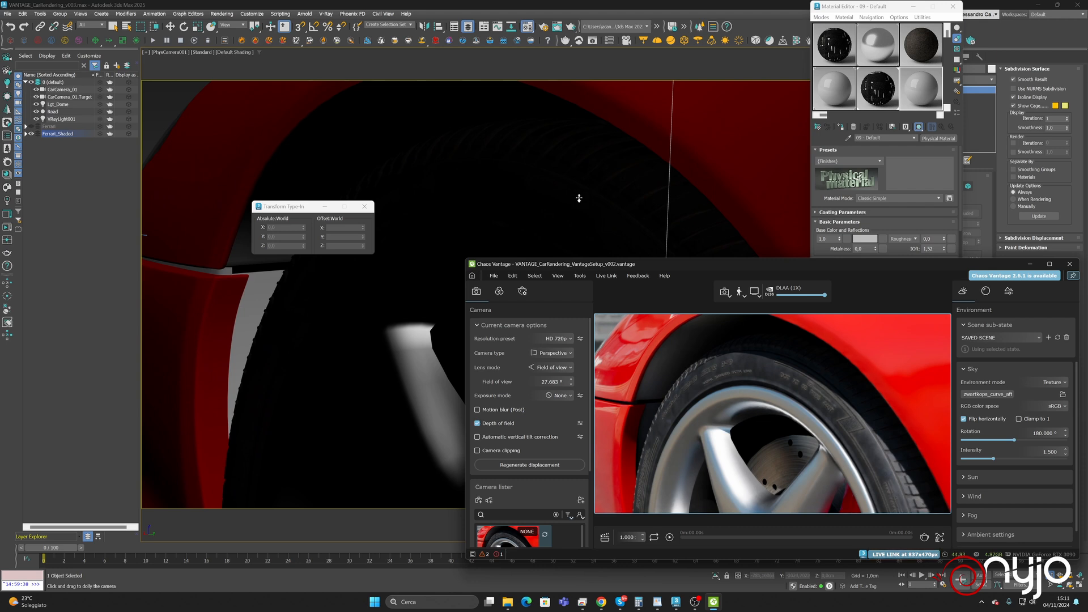
drag(573, 194, 647, 197)
click(1069, 585)
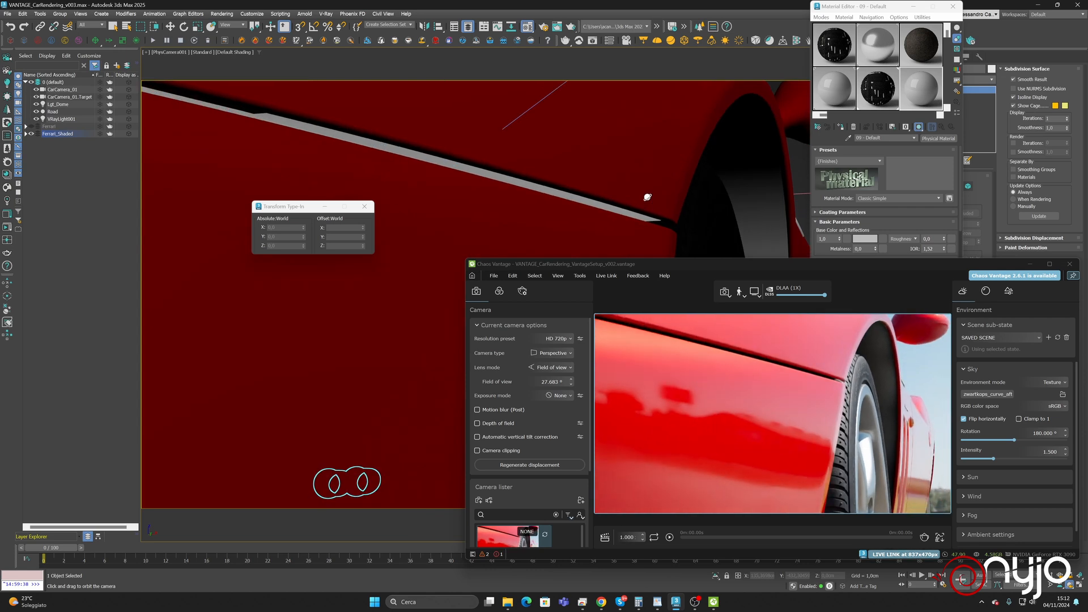
click(492, 424)
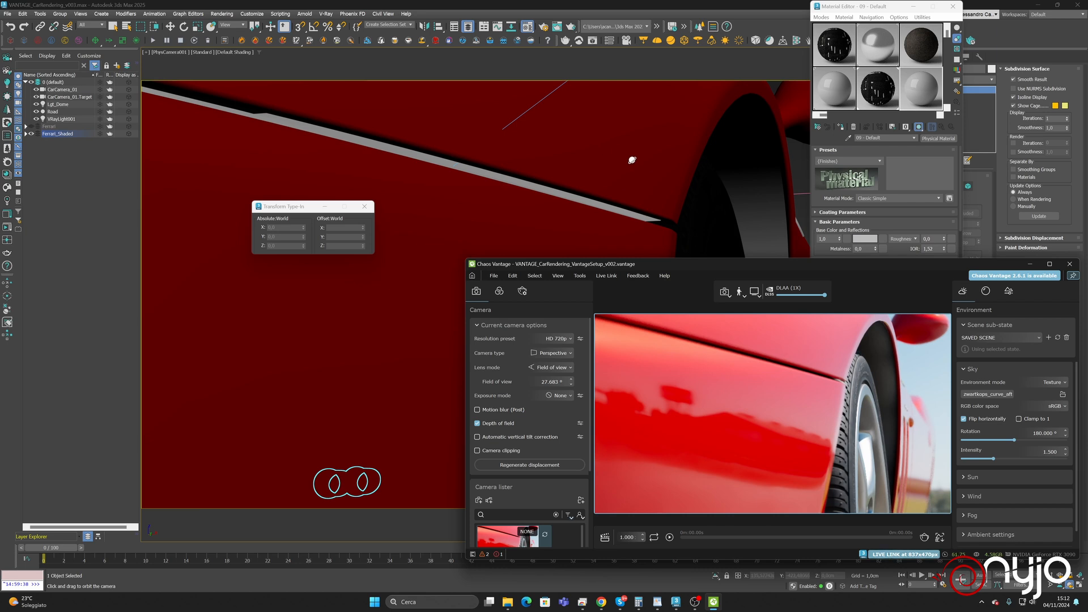
drag(633, 159, 593, 199)
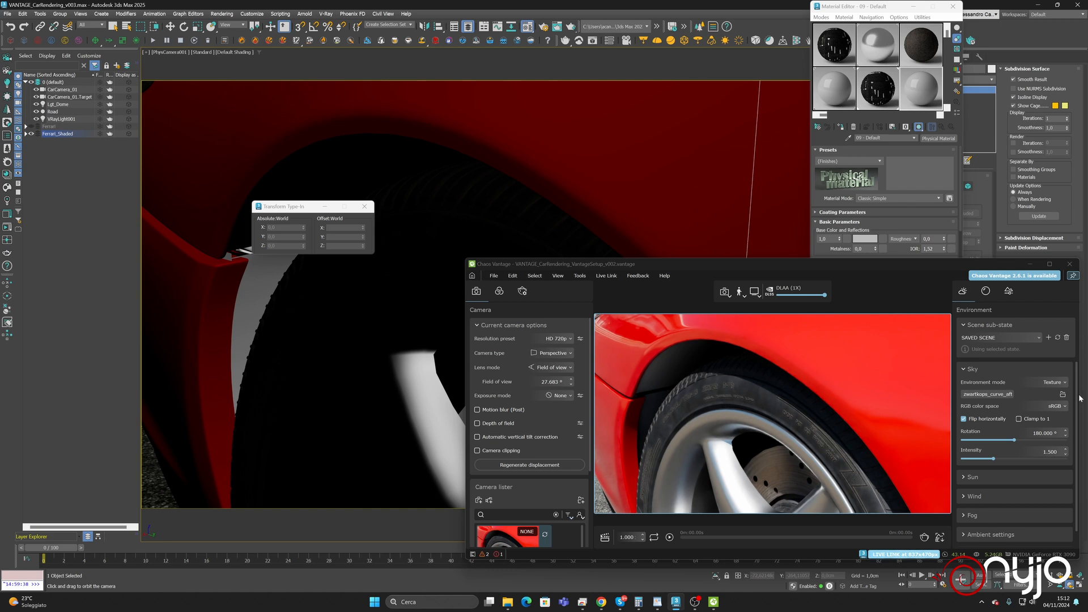
Inspect the nose, grille and headlight with and without Depth of field, ending on a frontal view of the whole car
click(1068, 584)
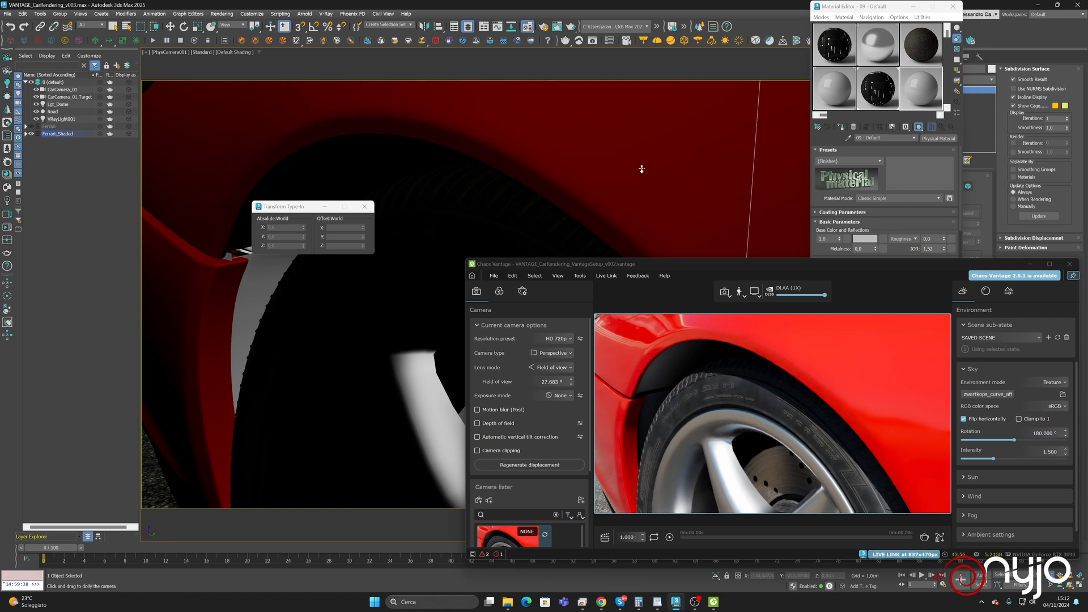
drag(641, 170, 663, 215)
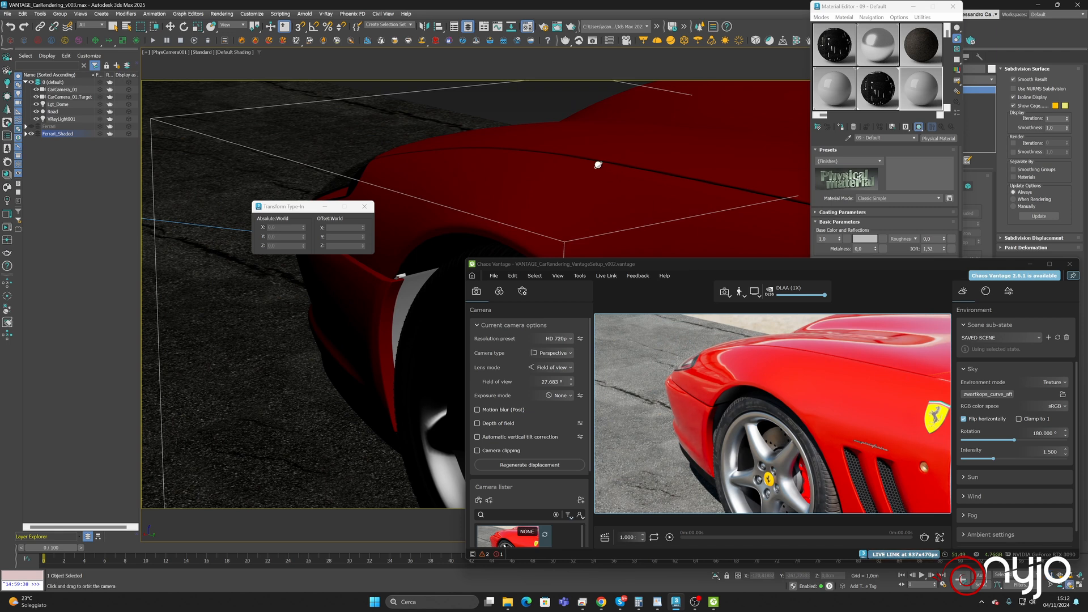
drag(595, 165, 701, 160)
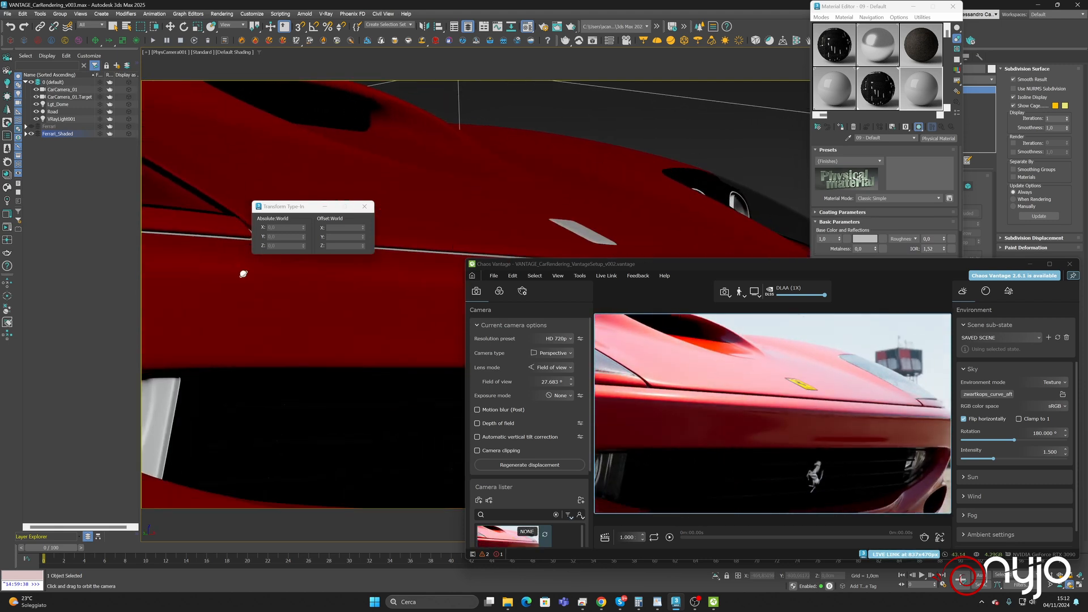
click(495, 424)
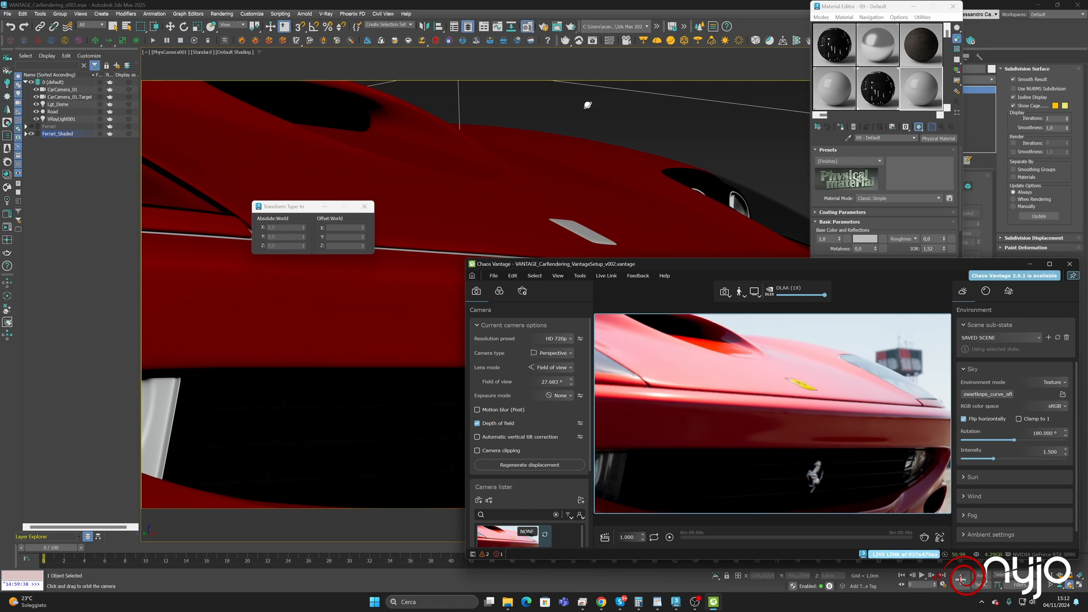
drag(536, 175, 505, 185)
middle_drag(506, 199, 712, 191)
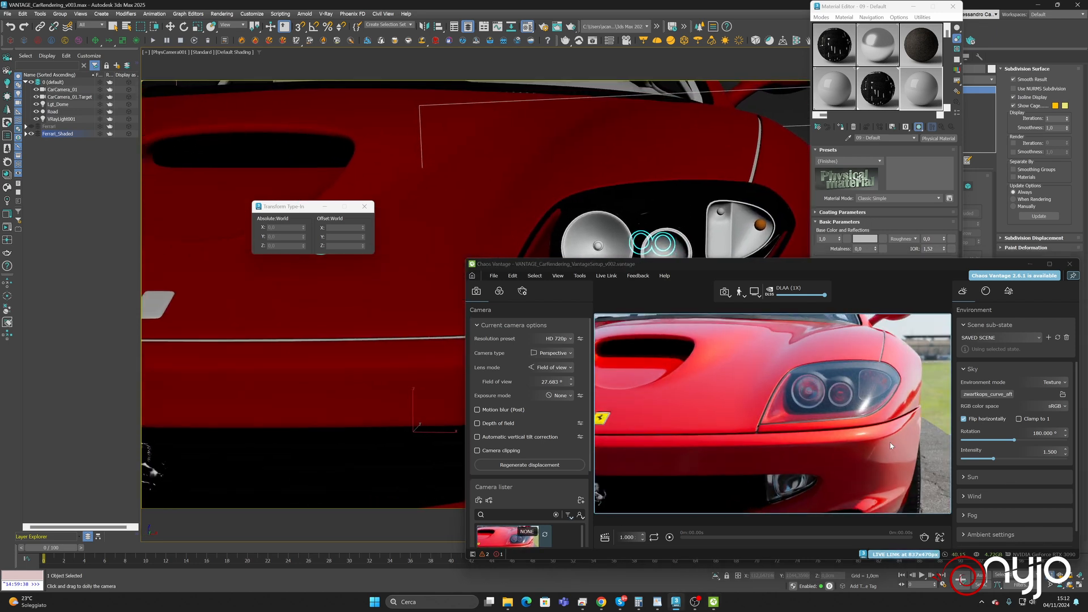
drag(486, 183, 600, 206)
drag(535, 198, 589, 208)
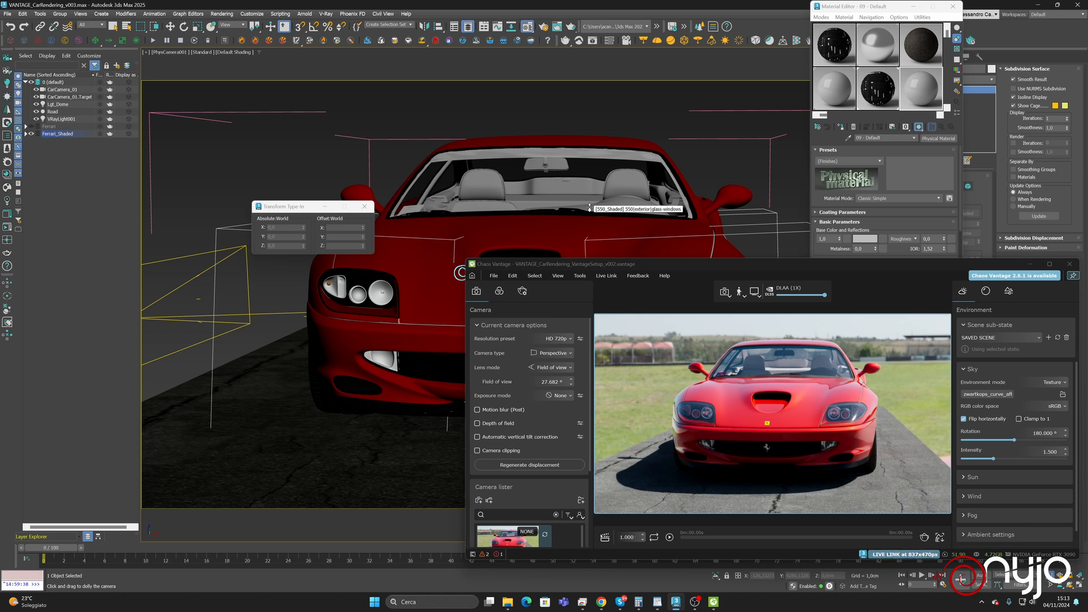
Close the Material Editor and activate the Move tool, keeping the whole car framed from the front
click(952, 6)
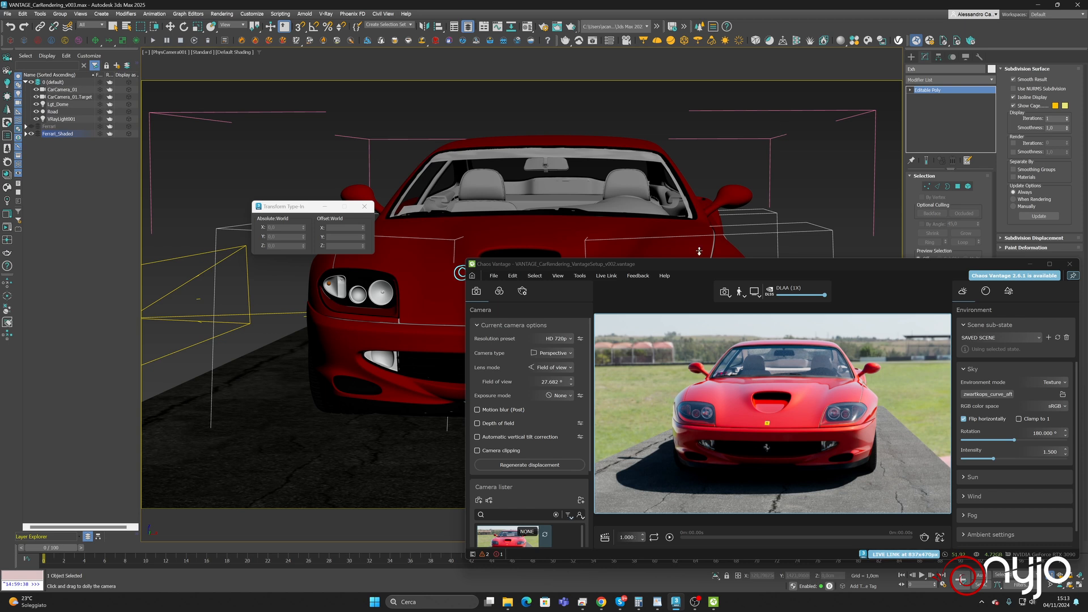
click(170, 26)
mouse_move(576, 191)
middle_down()
mouse_move(518, 135)
mouse_move(598, 194)
middle_up()
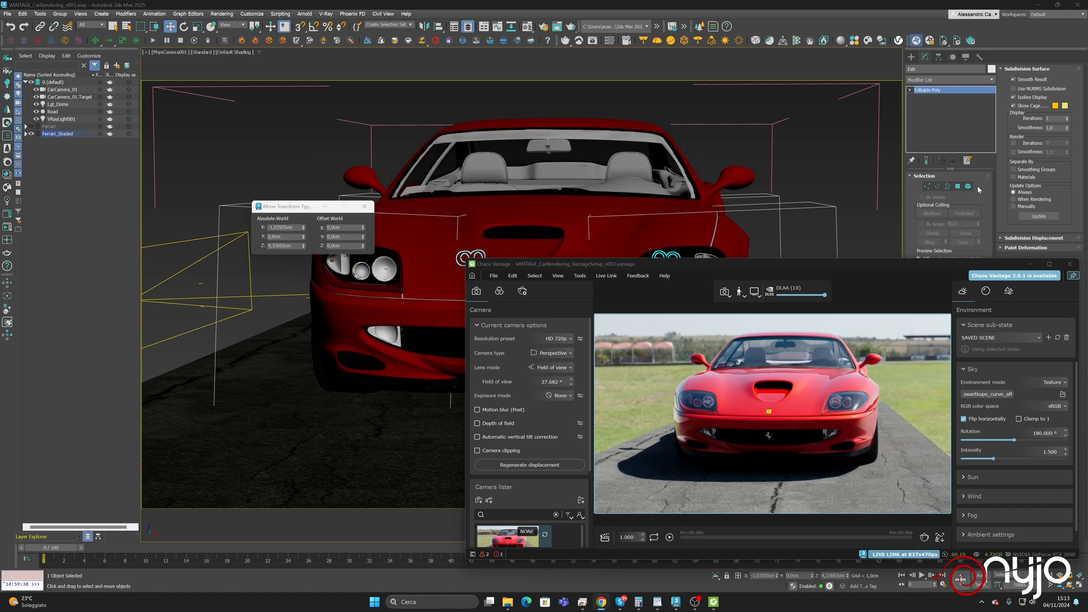
Maximize the Vantage window and frame the whole car in a low front three-quarter view against the racetrack
click(1049, 264)
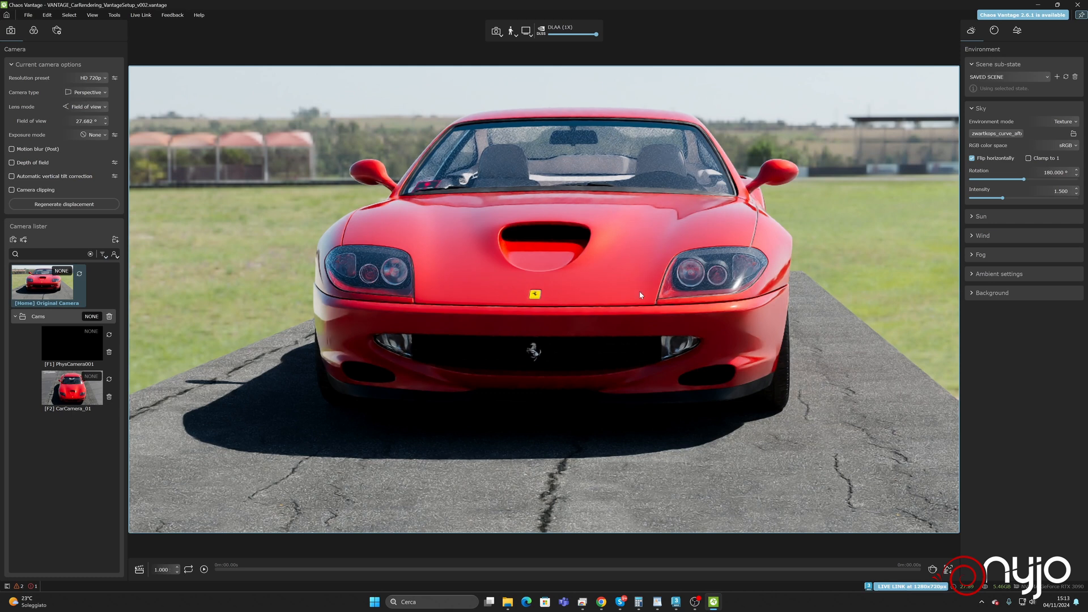
right_drag(641, 308, 640, 309)
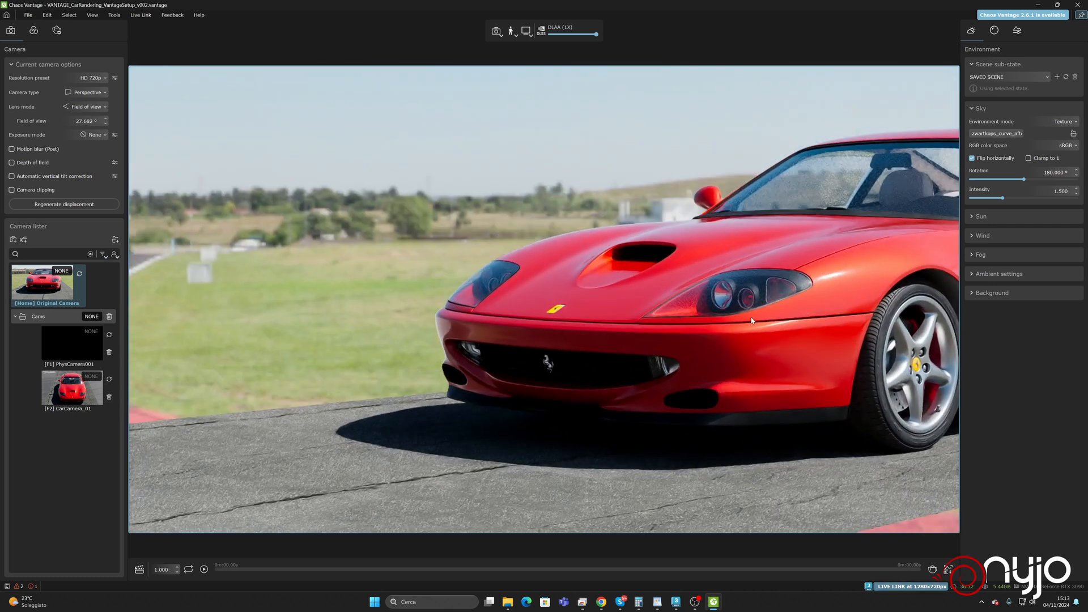
middle_drag(641, 309, 421, 295)
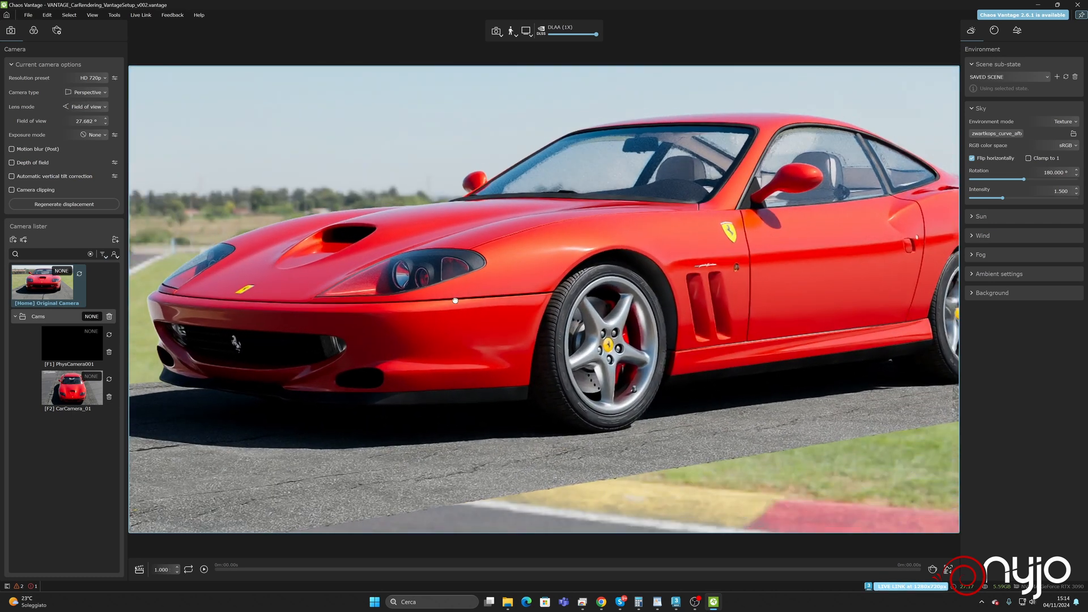
scroll(463, 309, down, 3)
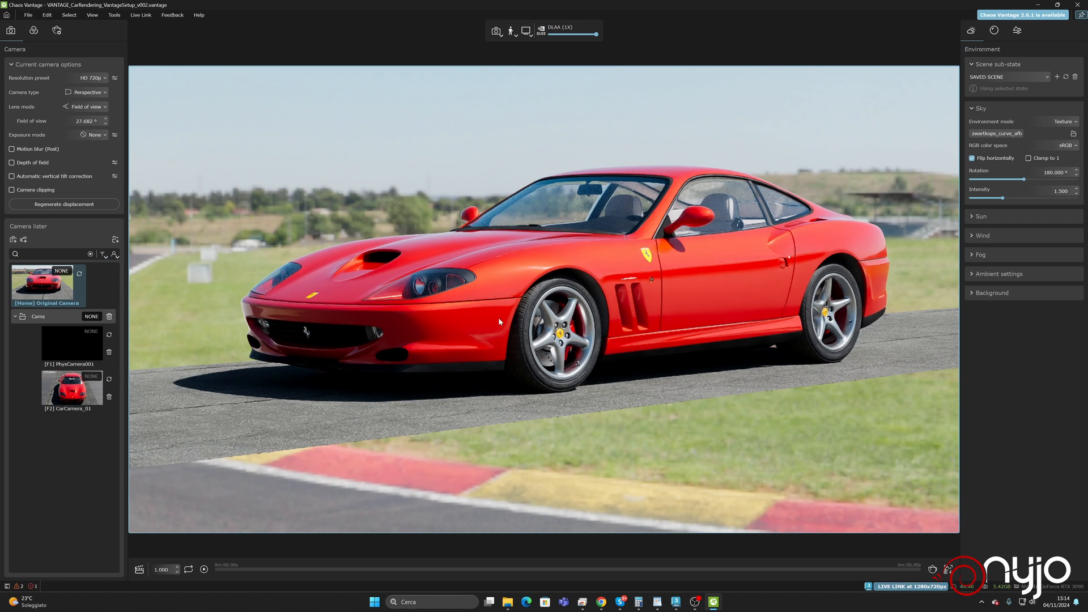
middle_drag(499, 322, 463, 318)
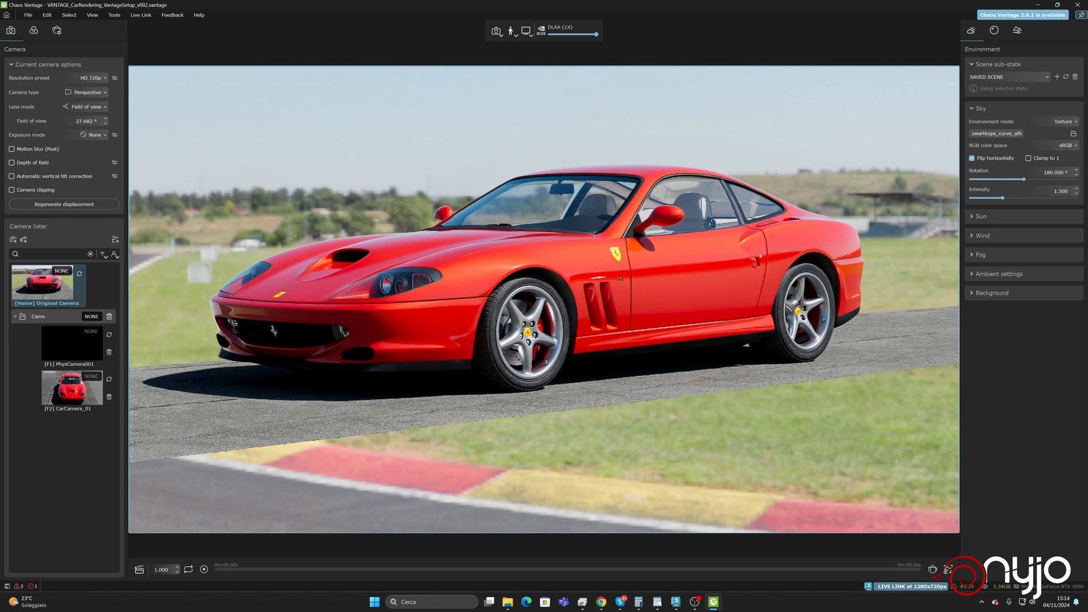
Restore Vantage to its smaller window and switch to the browser's Google image results for the 550 Maranello
click(602, 603)
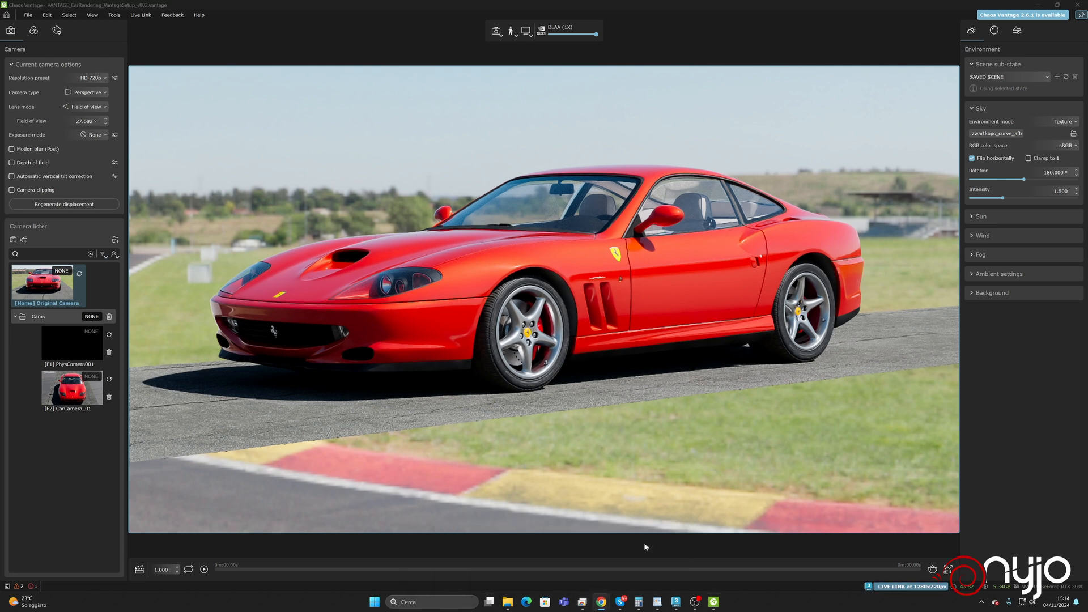
click(1064, 7)
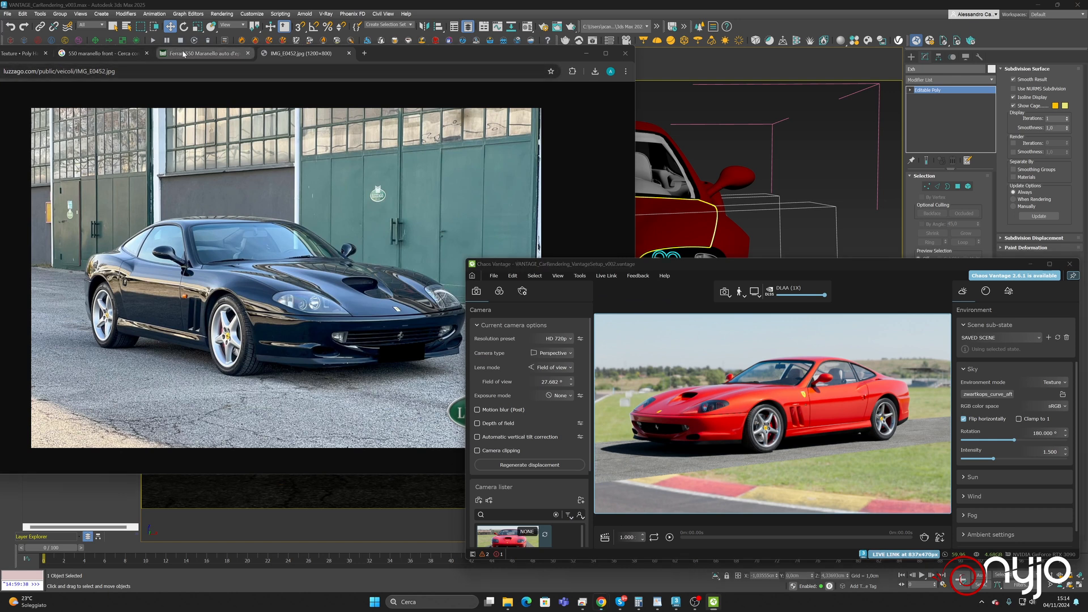
click(203, 53)
drag(383, 56, 455, 44)
click(143, 46)
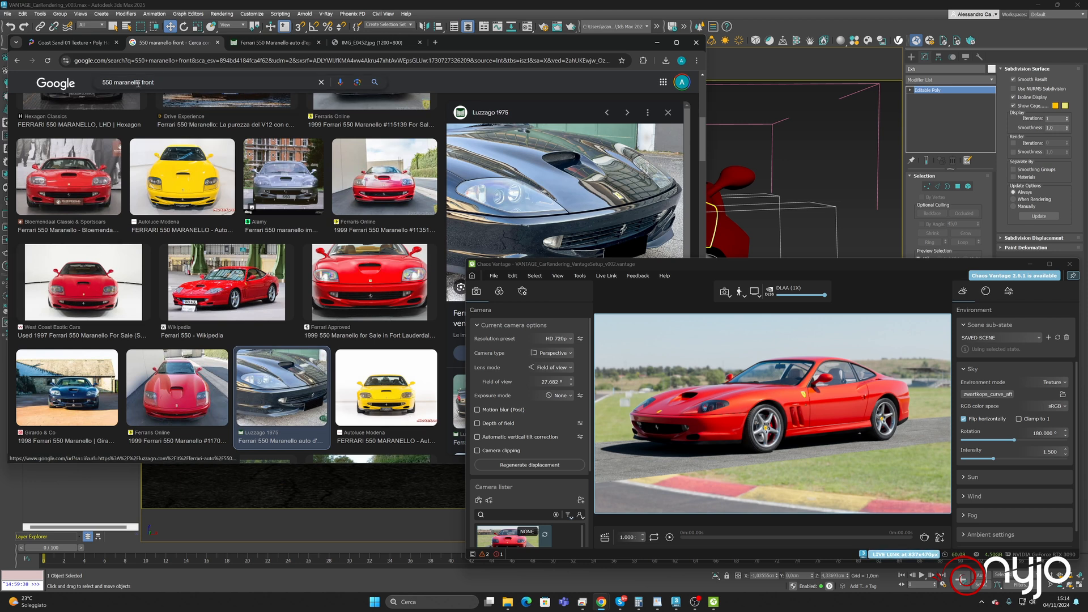
Search Google Images for "550 maranello side" and open the AutoScout24 side photo of a red car
double_click(186, 83)
text(side)
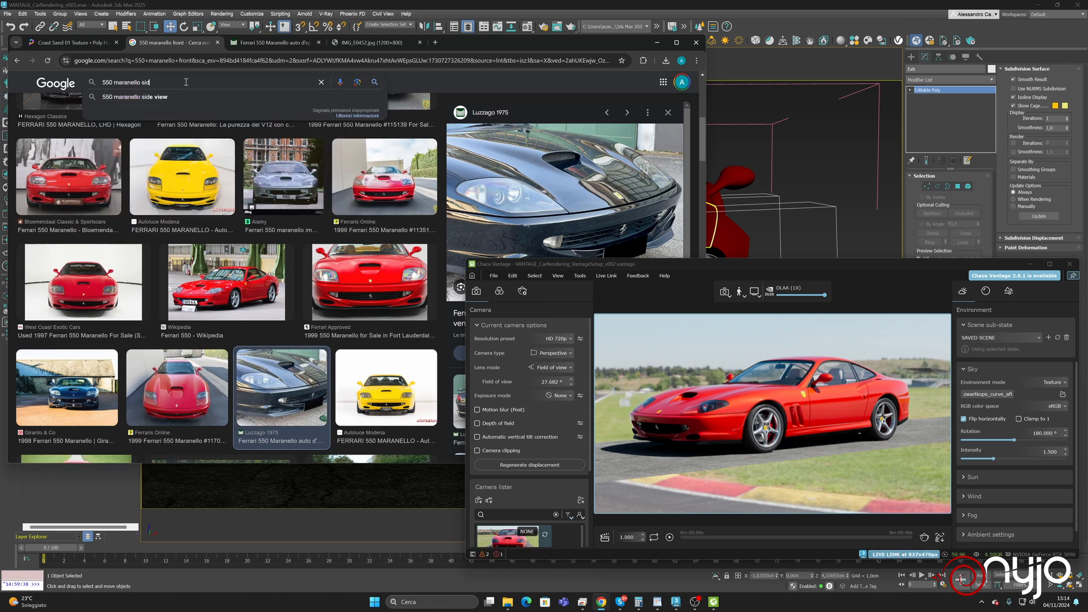
key(Return)
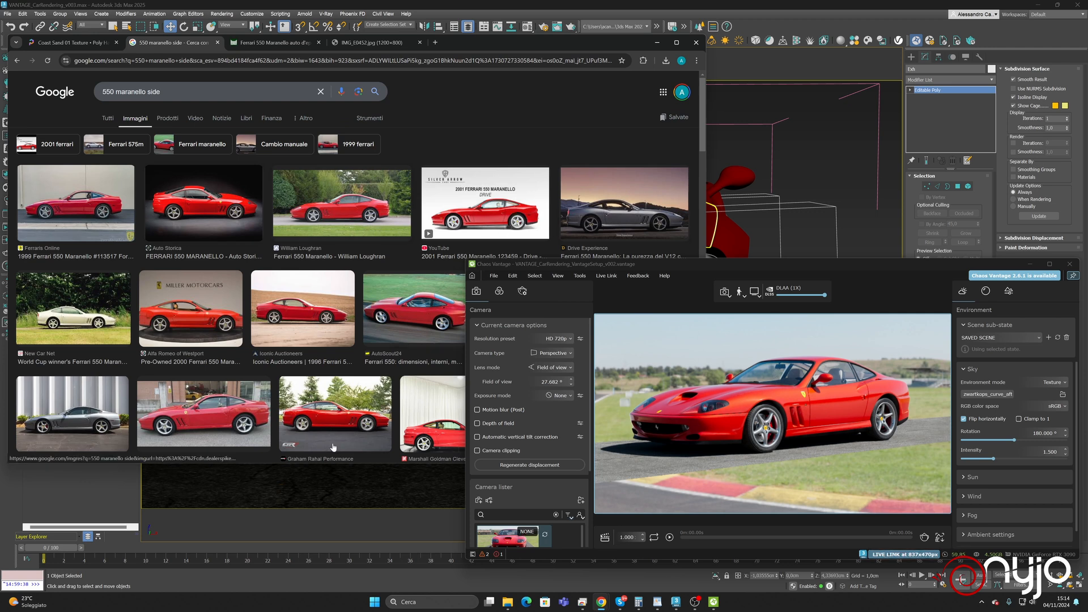
click(227, 416)
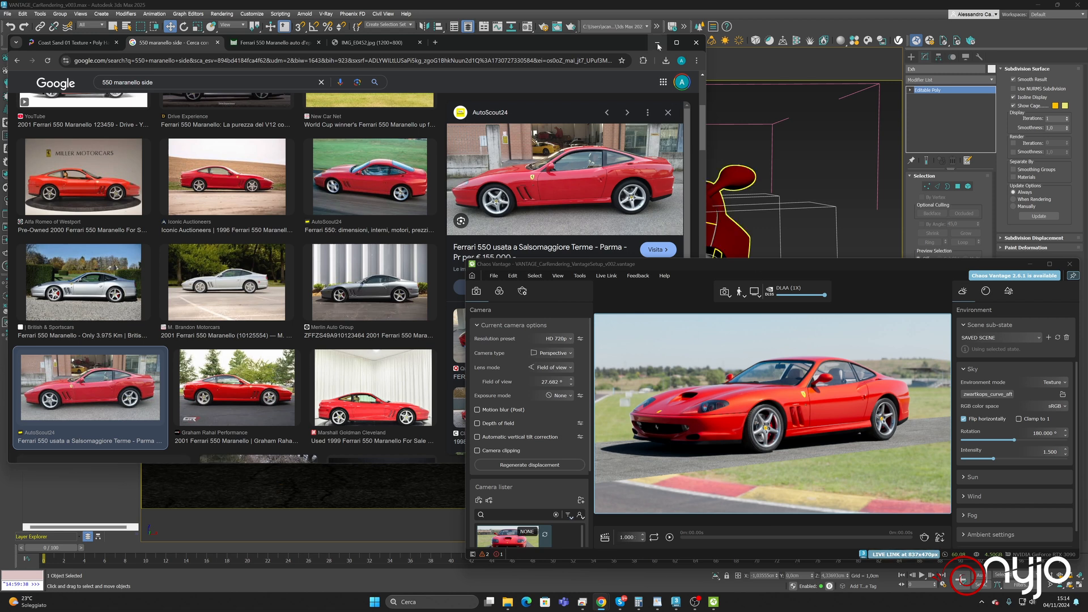
Open the AutoScout24 listing of the red car, return to the image results and search for "550 maranello rims"
click(497, 201)
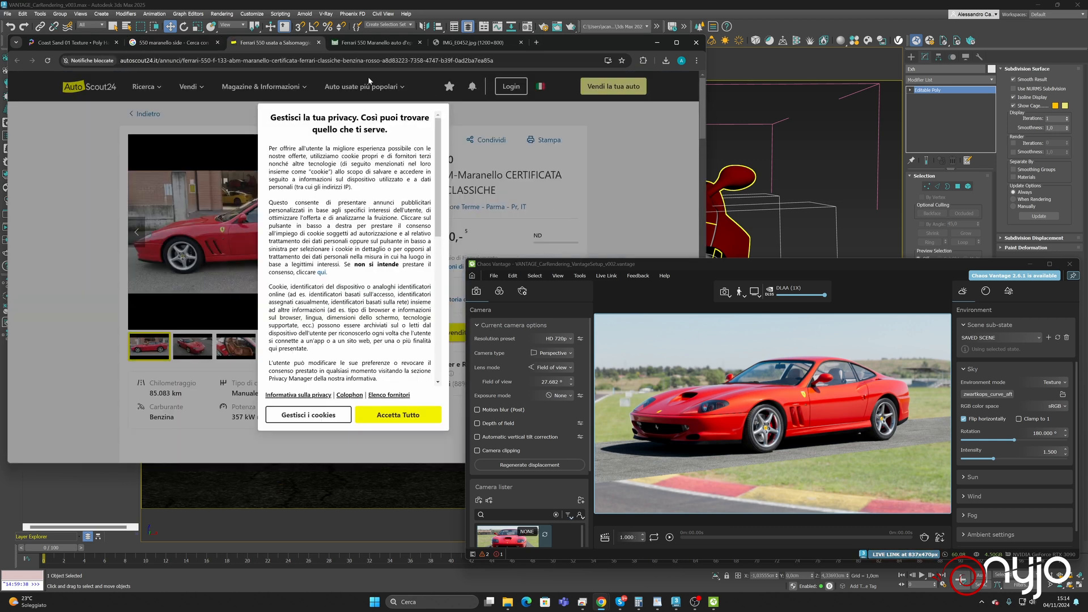
click(170, 42)
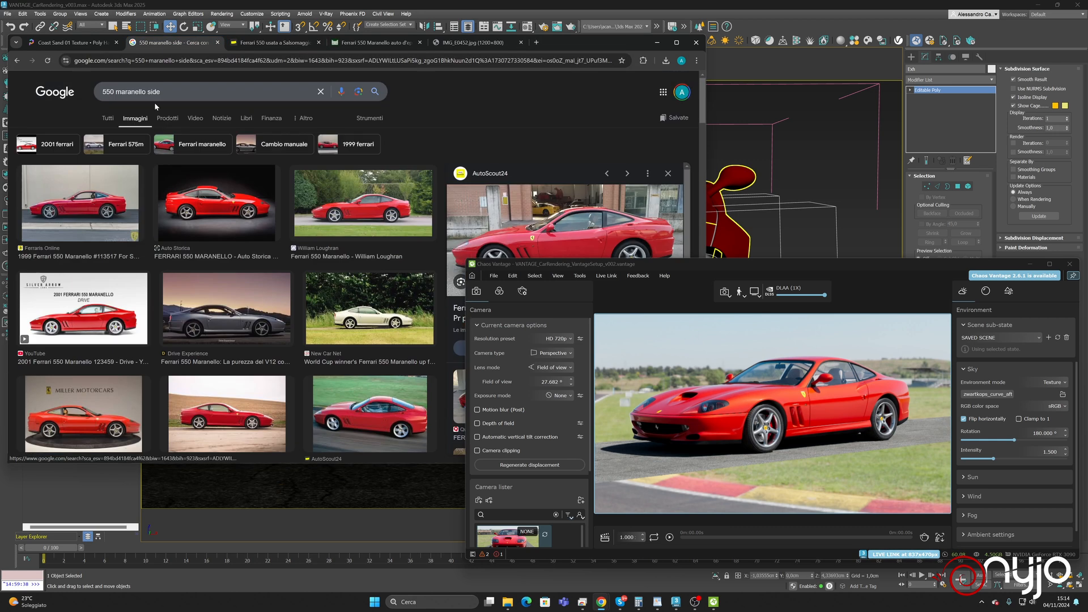
double_click(153, 92)
text(r)
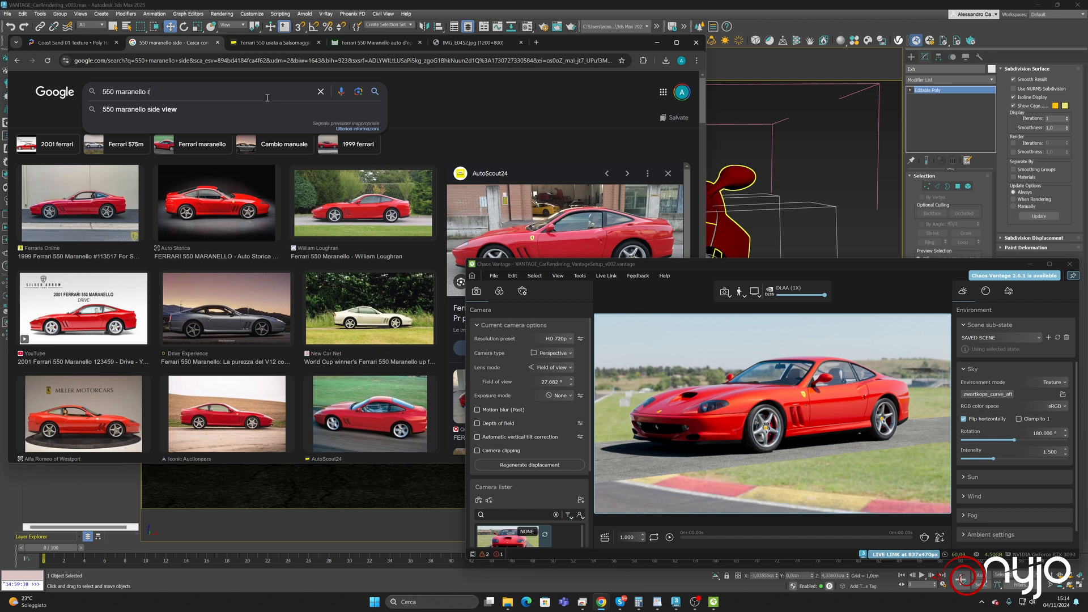
text(ims)
key(Return)
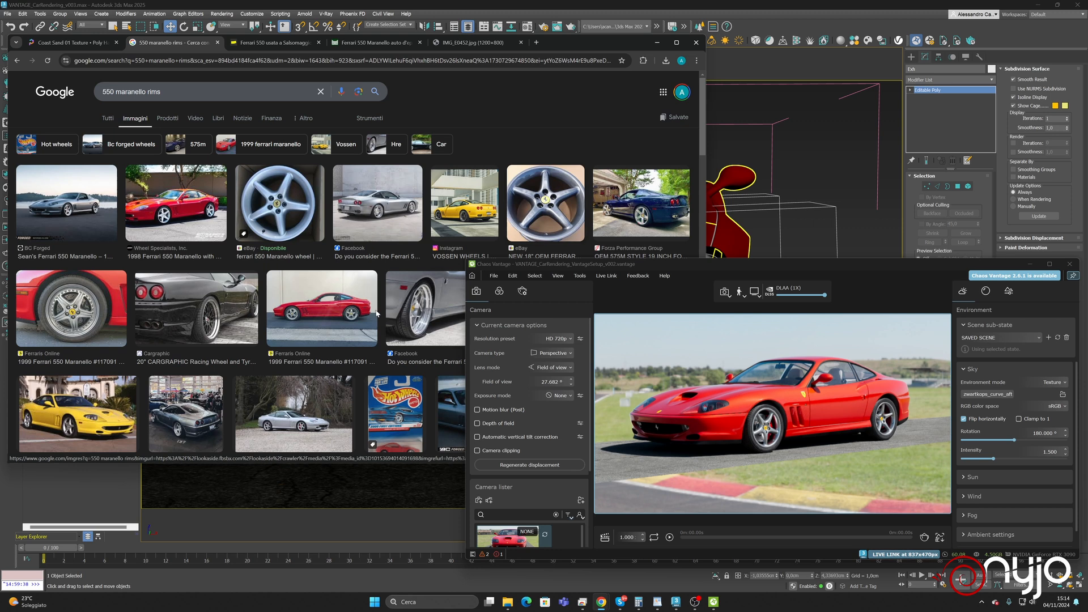
Open the eBay listing of the silver five-spoke Ferrari 550 wheel and inspect its photo up close, with Vantage moved aside
click(290, 225)
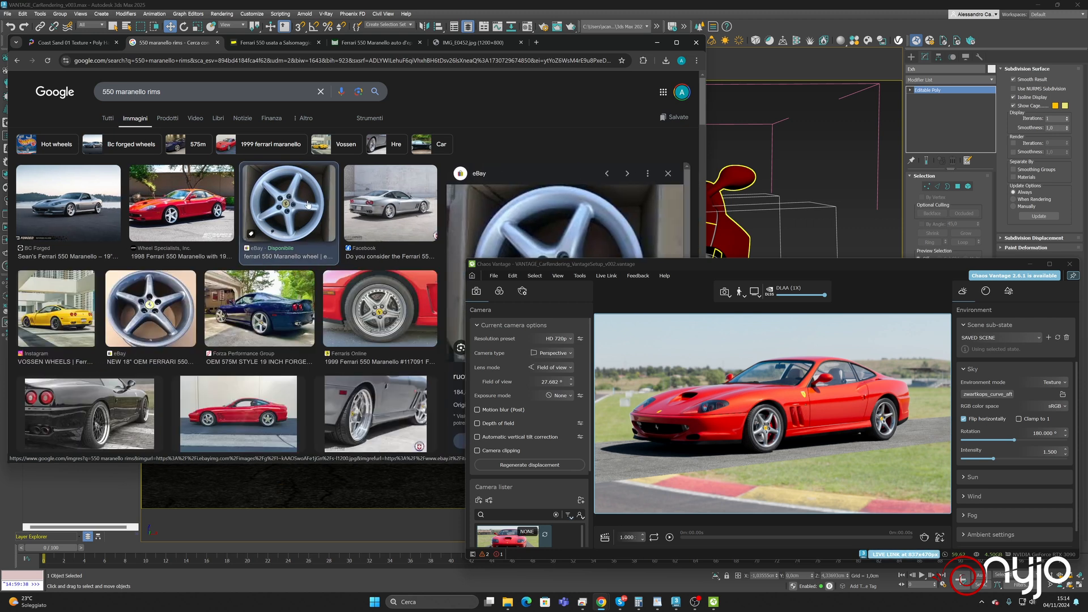
drag(671, 265, 844, 271)
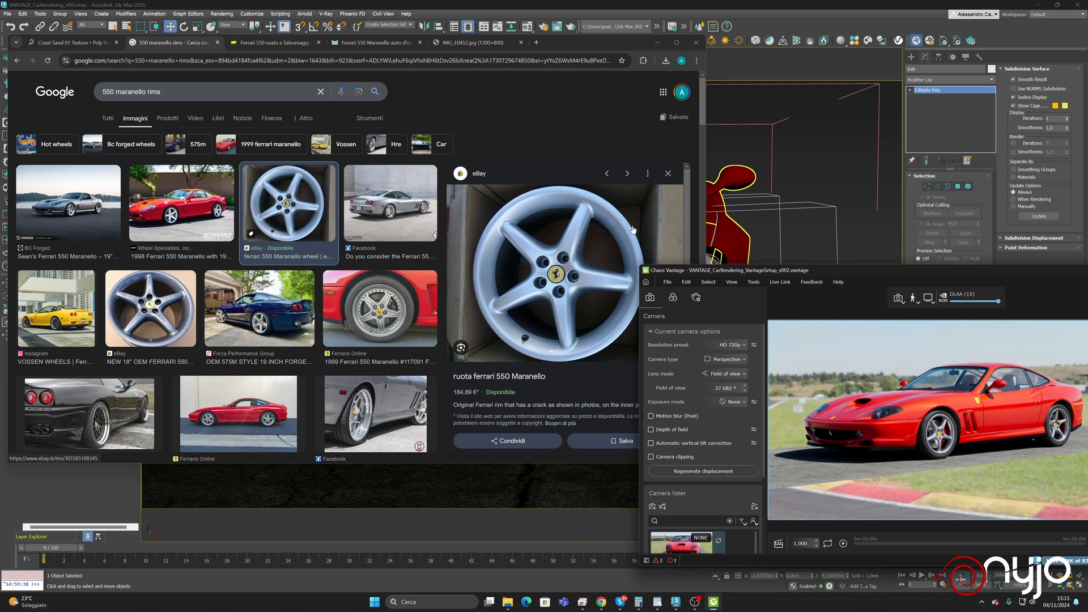
click(557, 284)
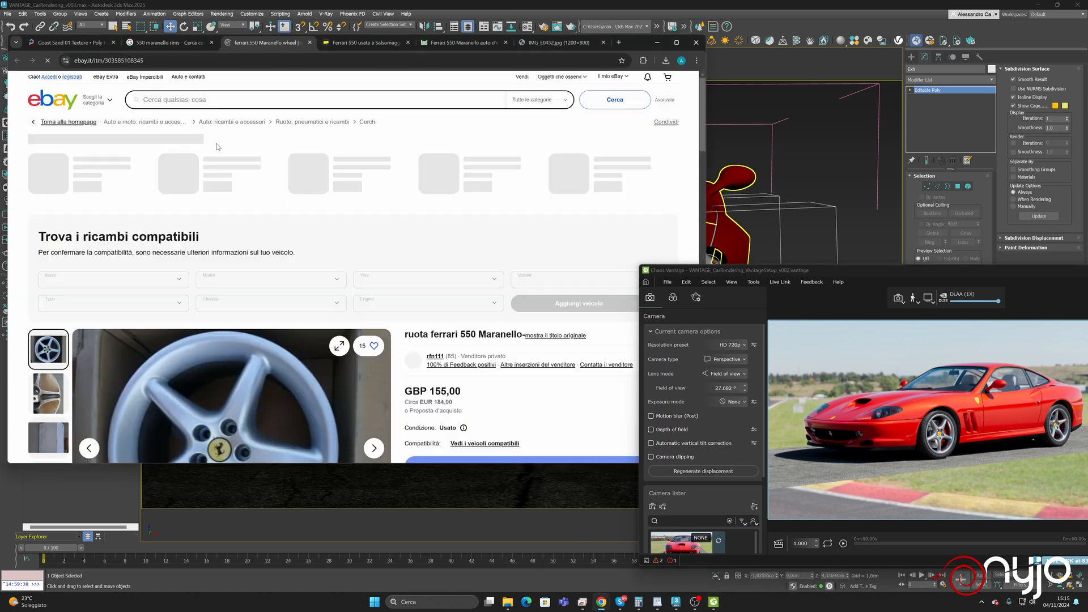
scroll(284, 459, down, 3)
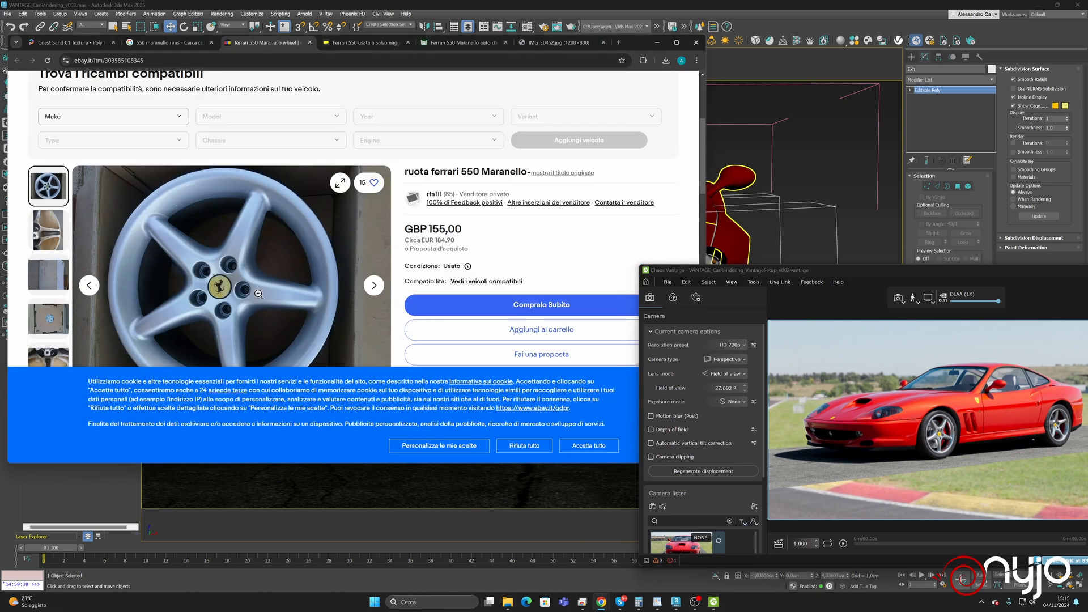
click(188, 310)
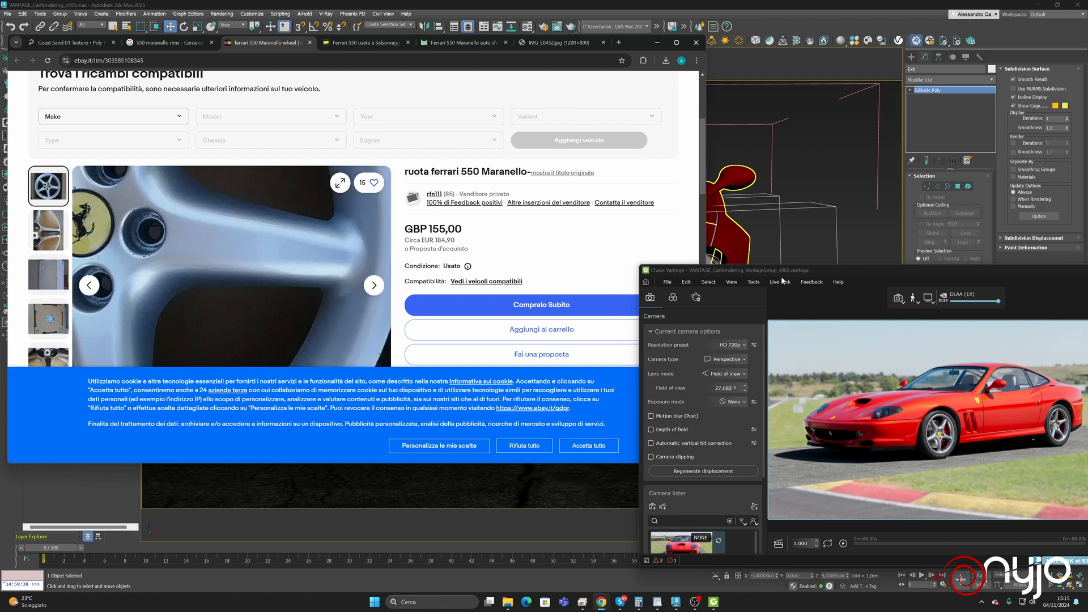
Place the Vantage window beside the eBay wheel photo and examine the rendered rim up close for comparison
double_click(849, 271)
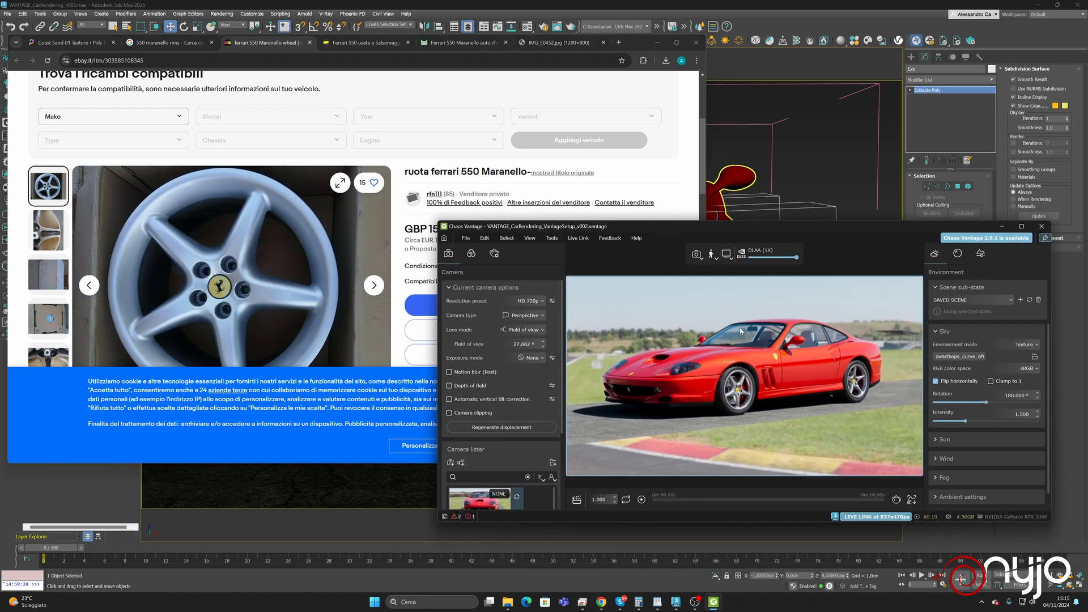
scroll(737, 390, up, 6)
scroll(728, 403, up, 5)
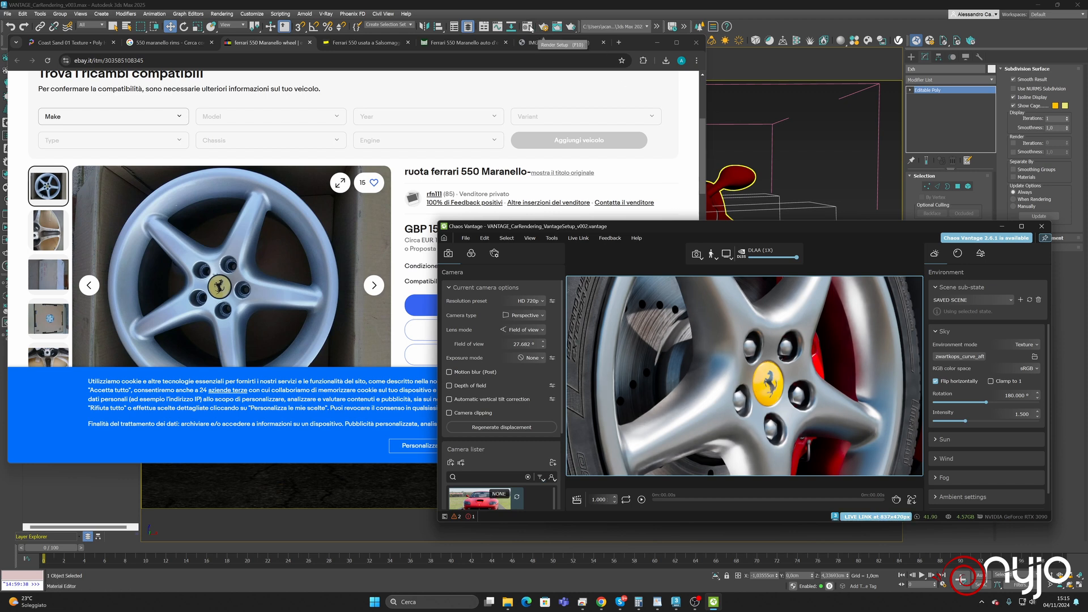
Open the Material Editor and frame the car's front wheel in a close side view in the 3ds Max camera viewport
click(586, 22)
drag(889, 7, 221, 142)
middle_drag(405, 300, 426, 252)
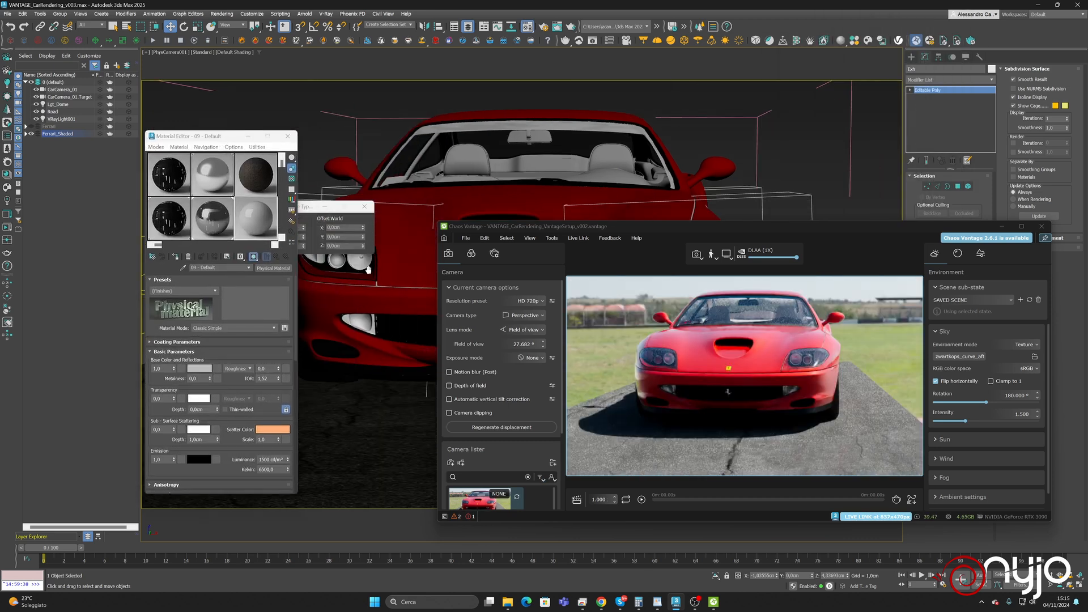
click(1070, 583)
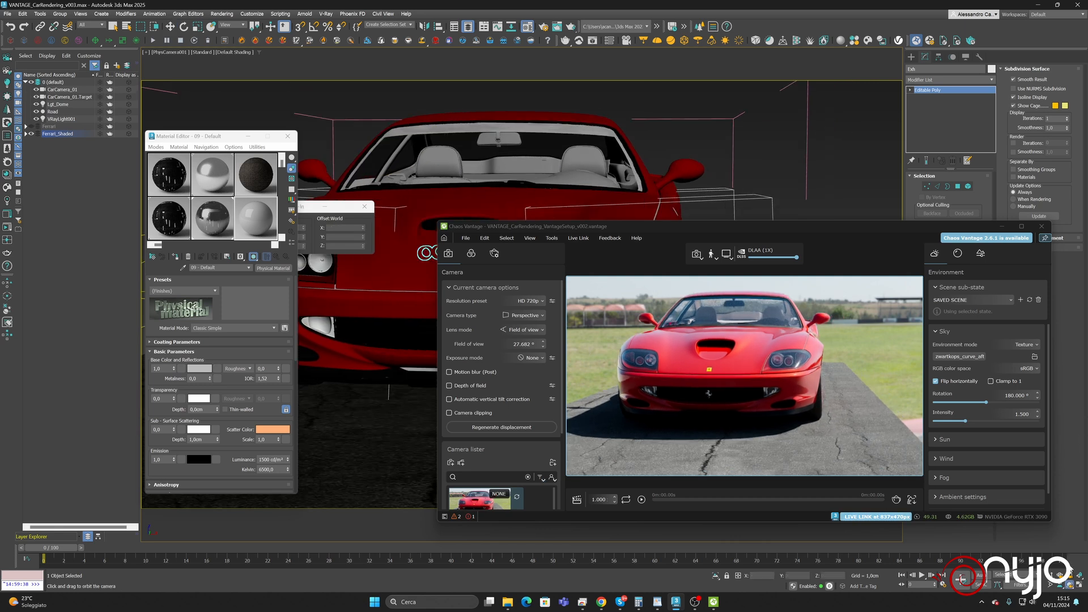
drag(693, 226, 1011, 167)
drag(699, 255, 691, 377)
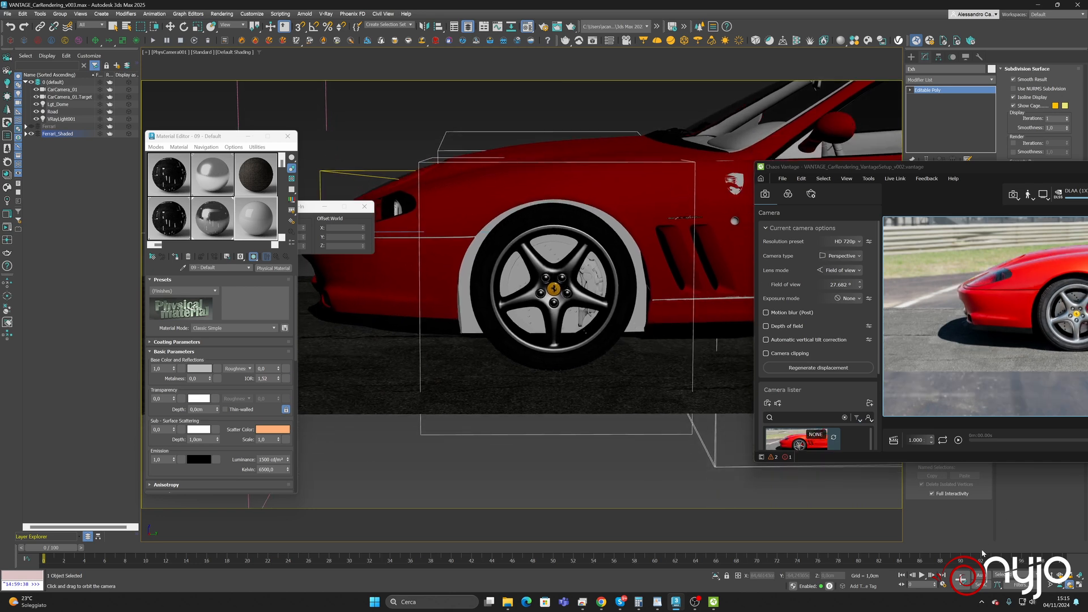
click(1050, 575)
drag(551, 274, 551, 257)
middle_drag(556, 285, 455, 291)
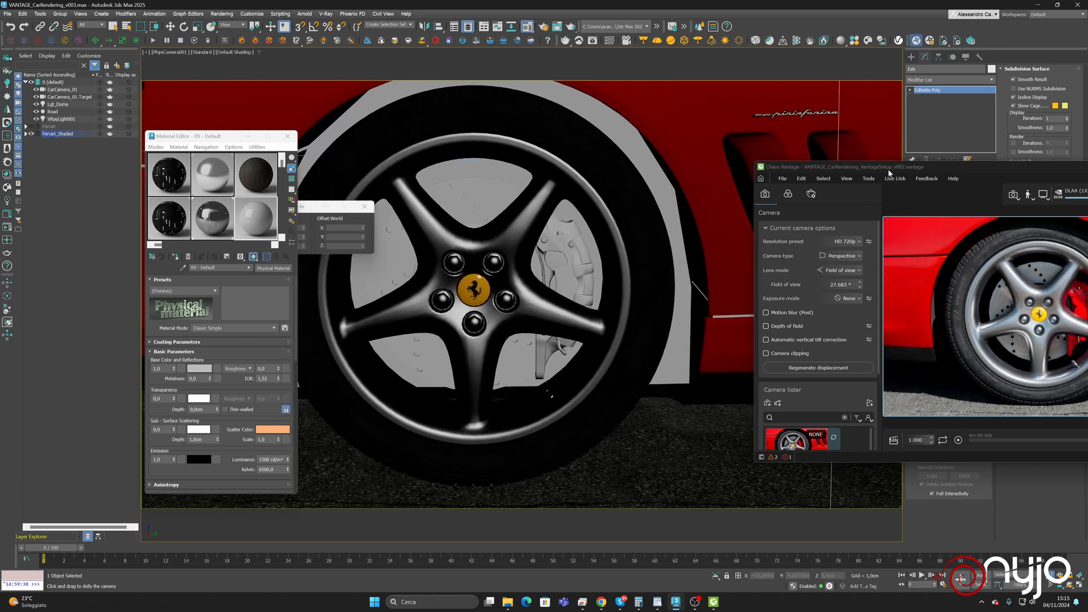
Hide the Vantage interface so only the render shows, and arrange its window and the Material Editor clear of the wheel
drag(889, 171, 633, 190)
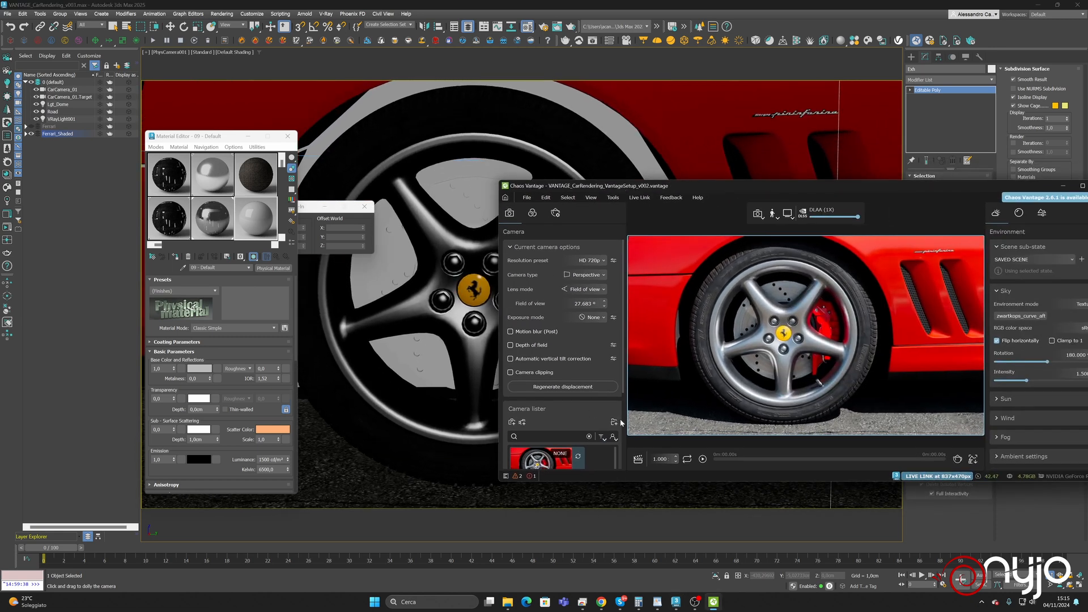
key(Tab)
drag(774, 187, 775, 266)
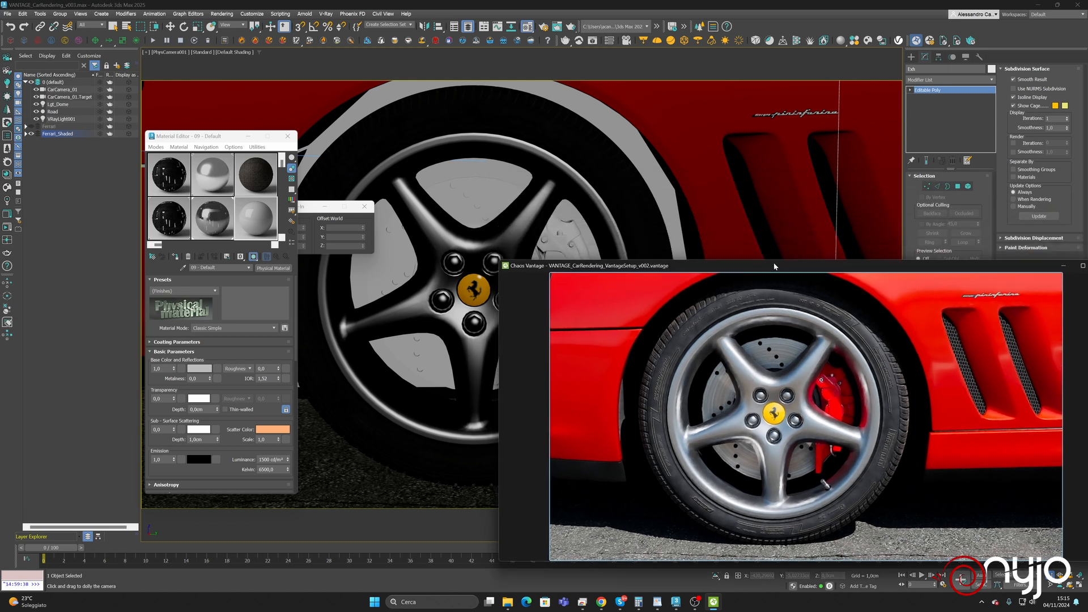
drag(197, 141, 780, 20)
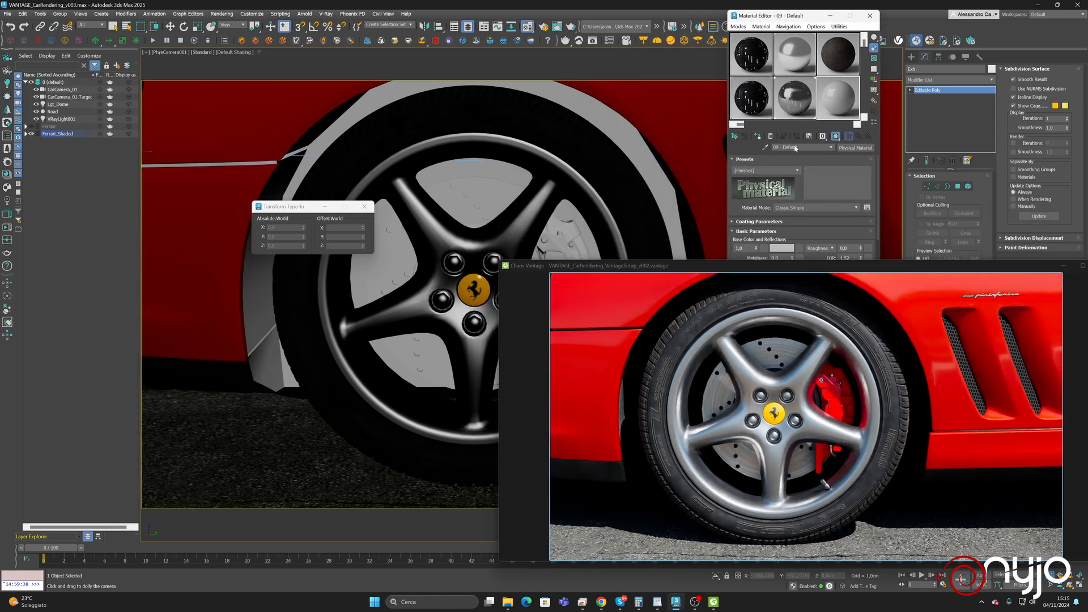
Pick the wheels-rims-OG material from the rim and, after checking the eBay wheel photo, set its reflection roughness to 0.4
click(766, 149)
click(539, 184)
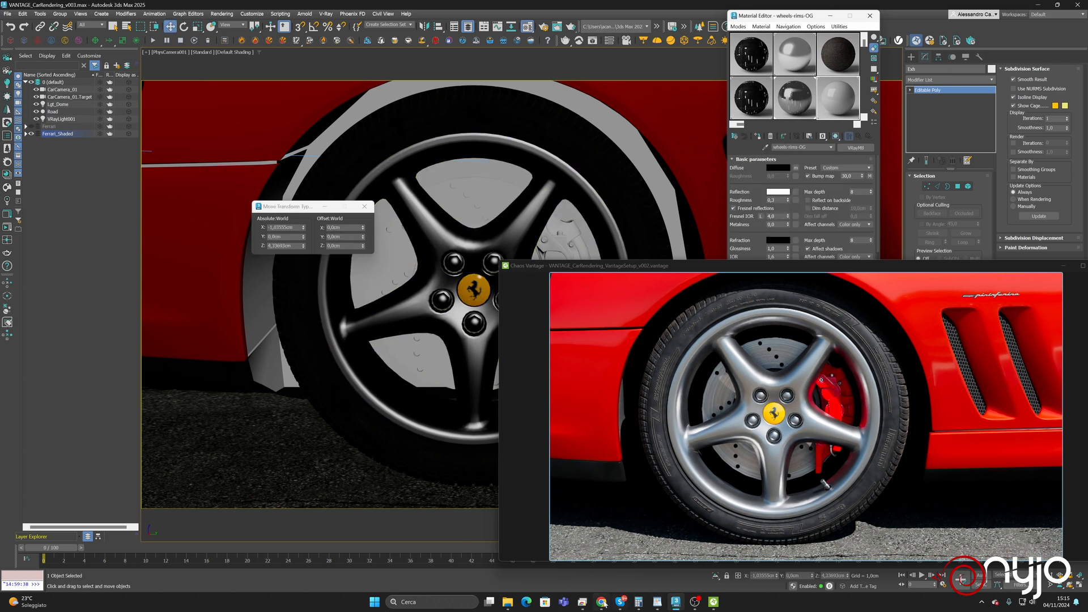
mouse_move(604, 605)
click(646, 553)
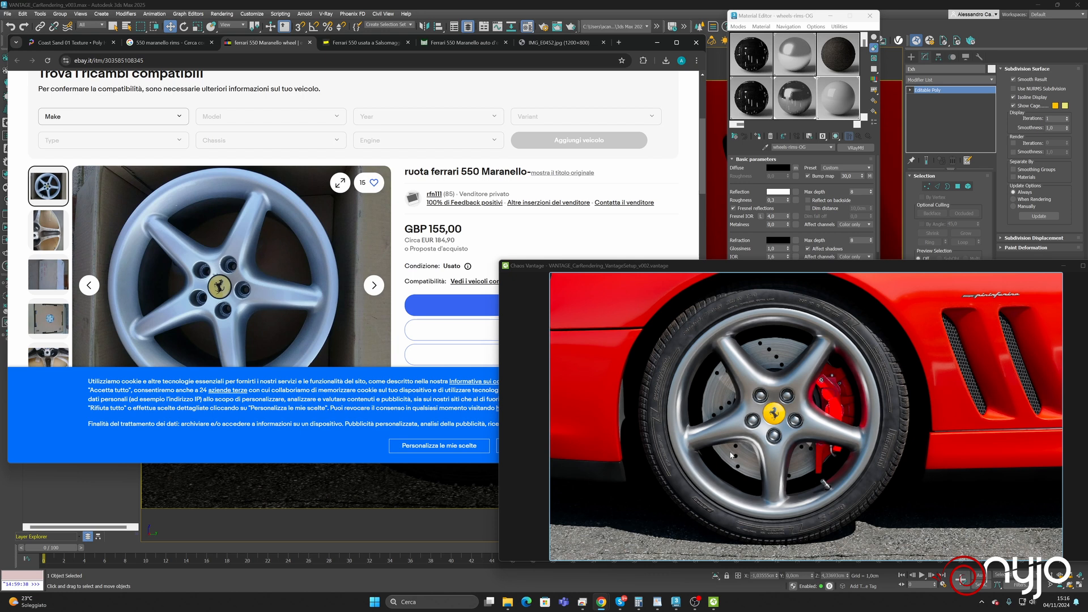
click(778, 199)
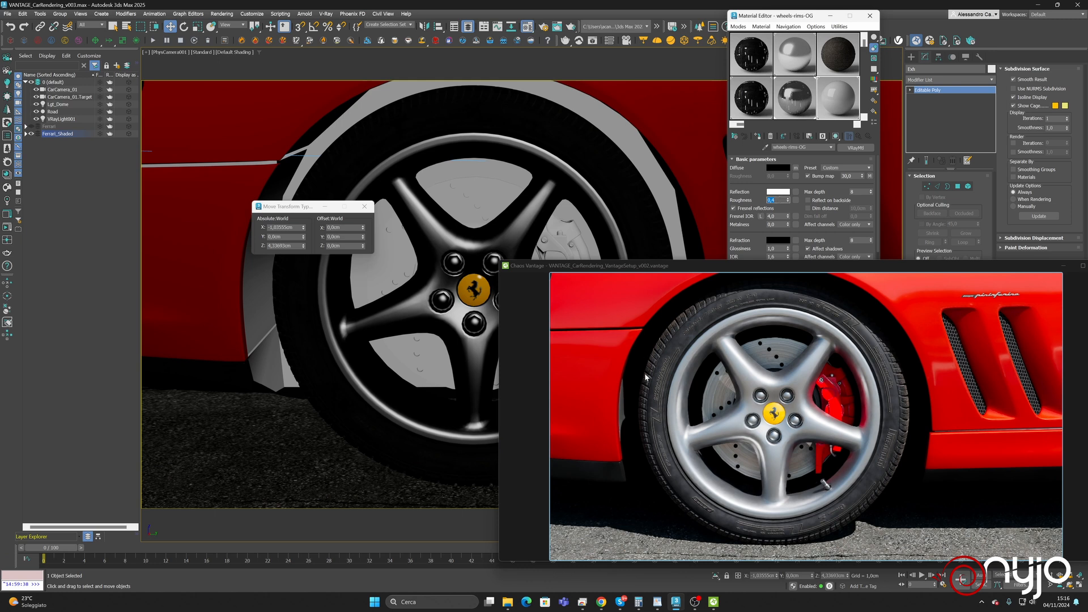
Check the rim against the eBay wheel photo and set the rim material's diffuse colour to a dark grey
mouse_move(601, 602)
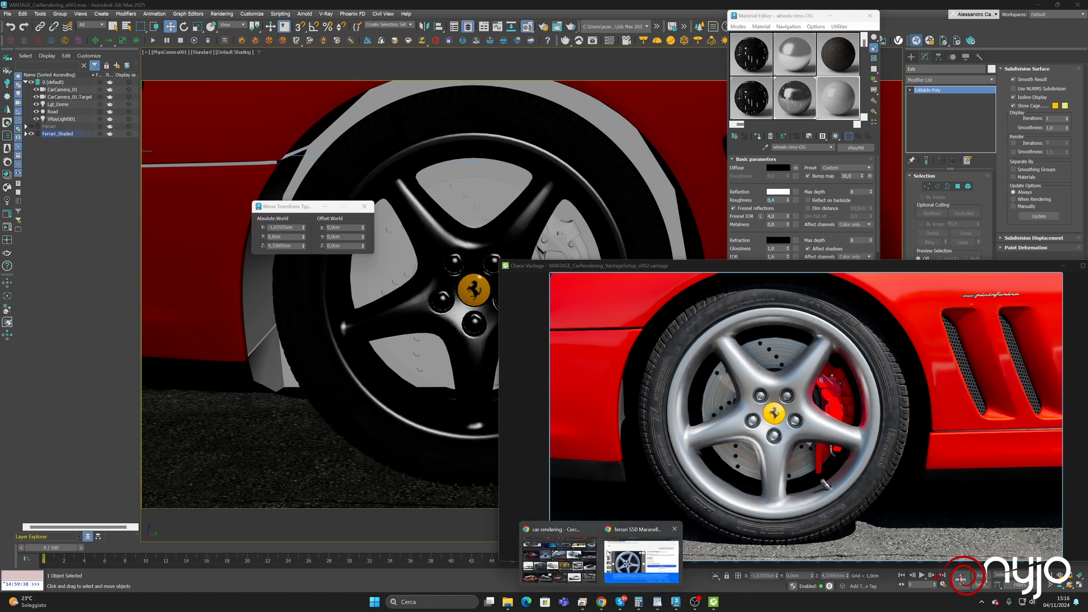
click(641, 545)
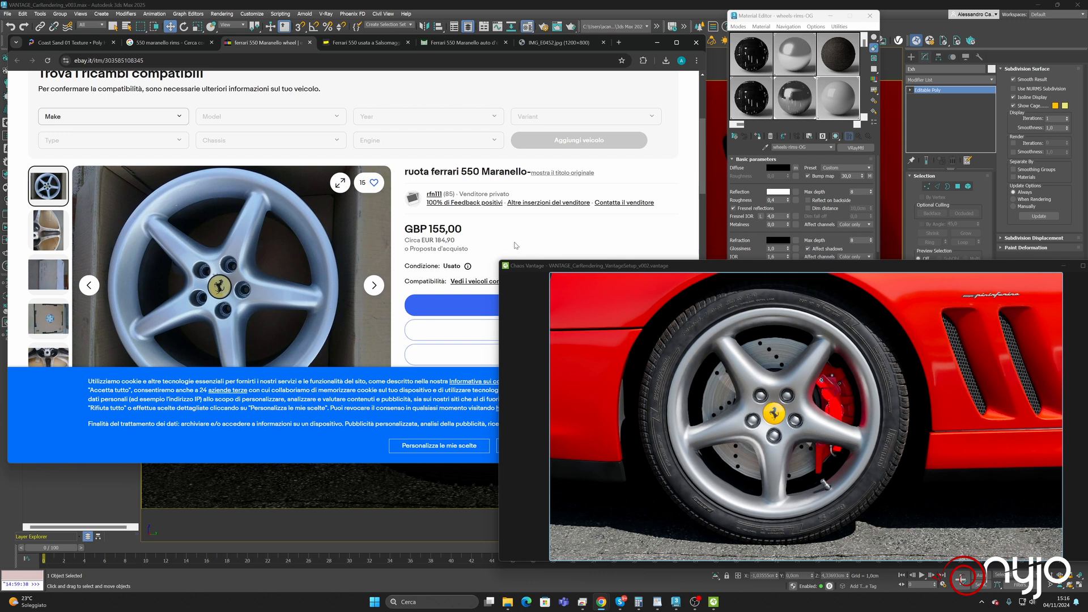
click(779, 168)
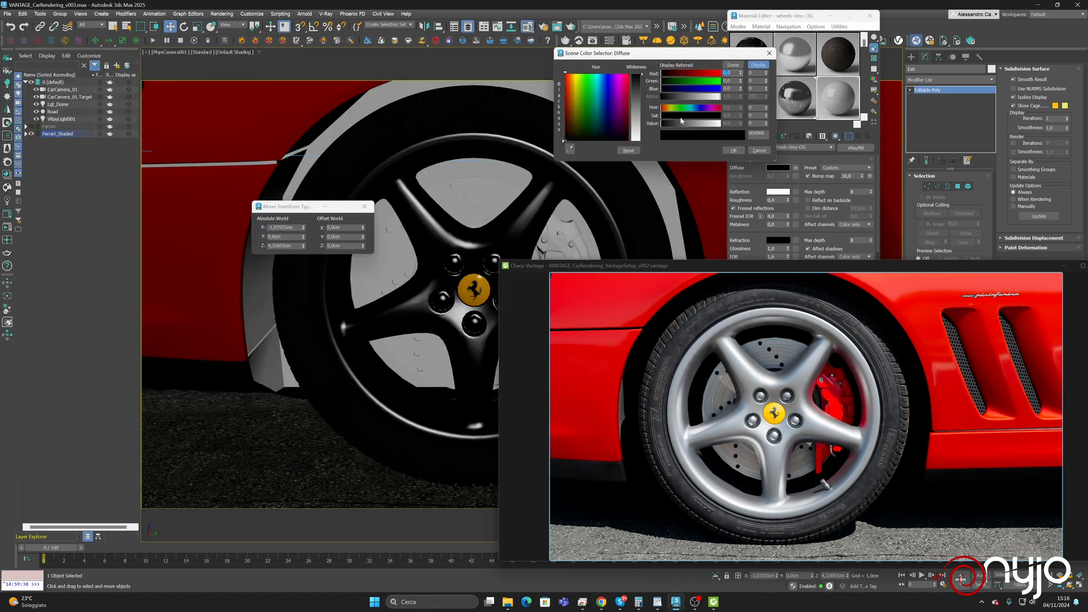
drag(666, 122, 673, 127)
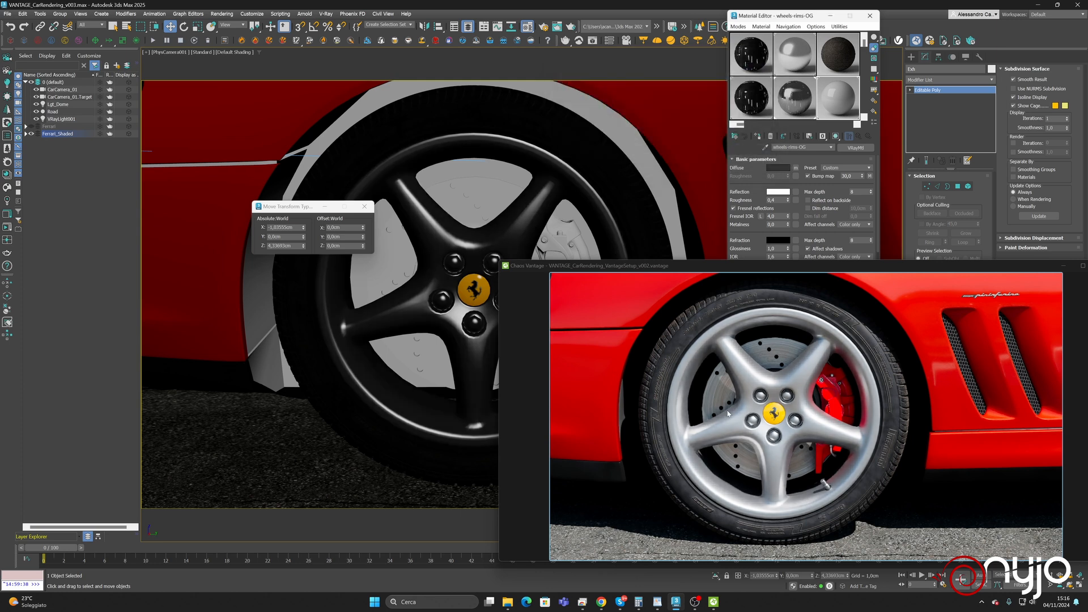
Compare the render with the reference wheel again and set the rim material's reflection roughness to 0.45
mouse_move(601, 602)
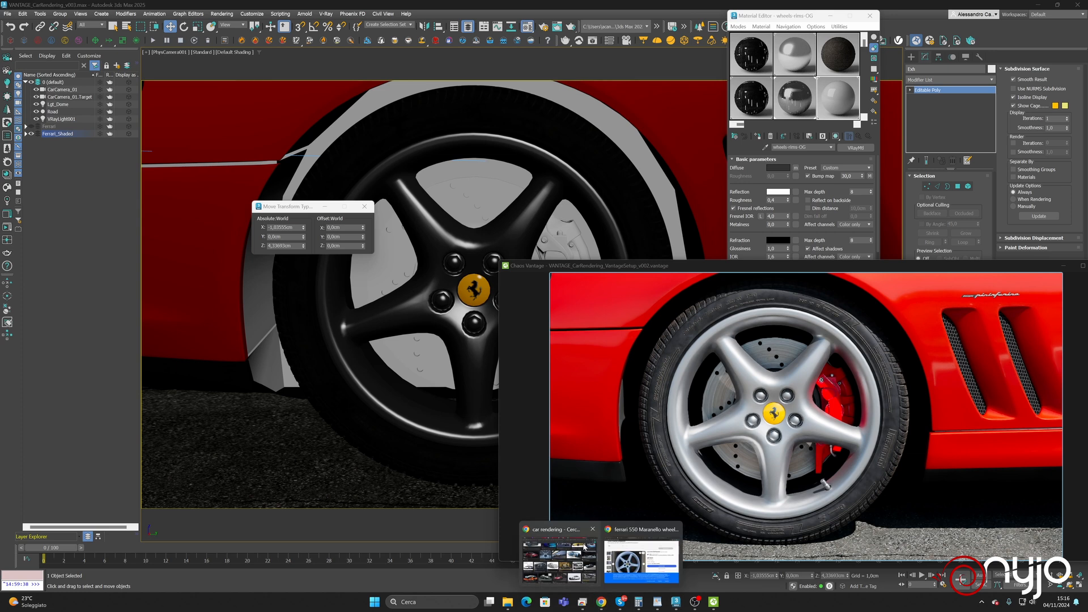
click(640, 559)
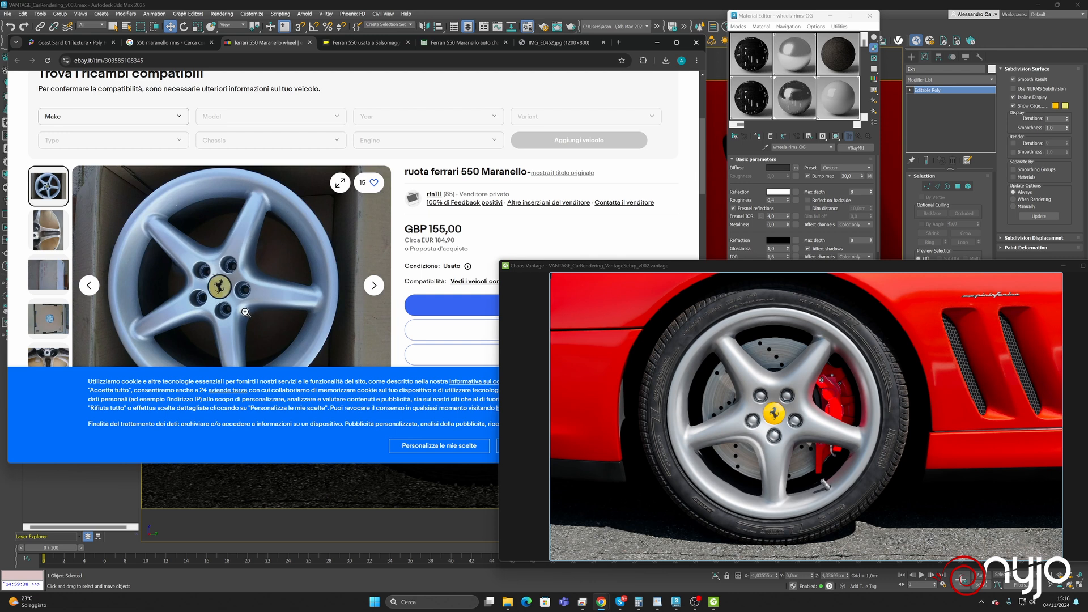
click(774, 200)
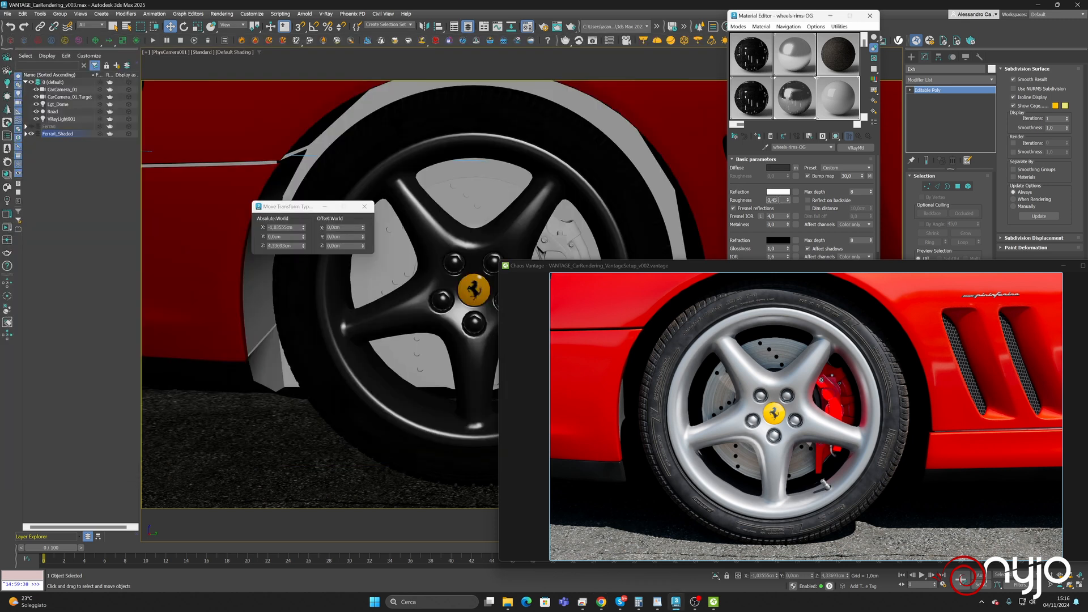
double_click(780, 200)
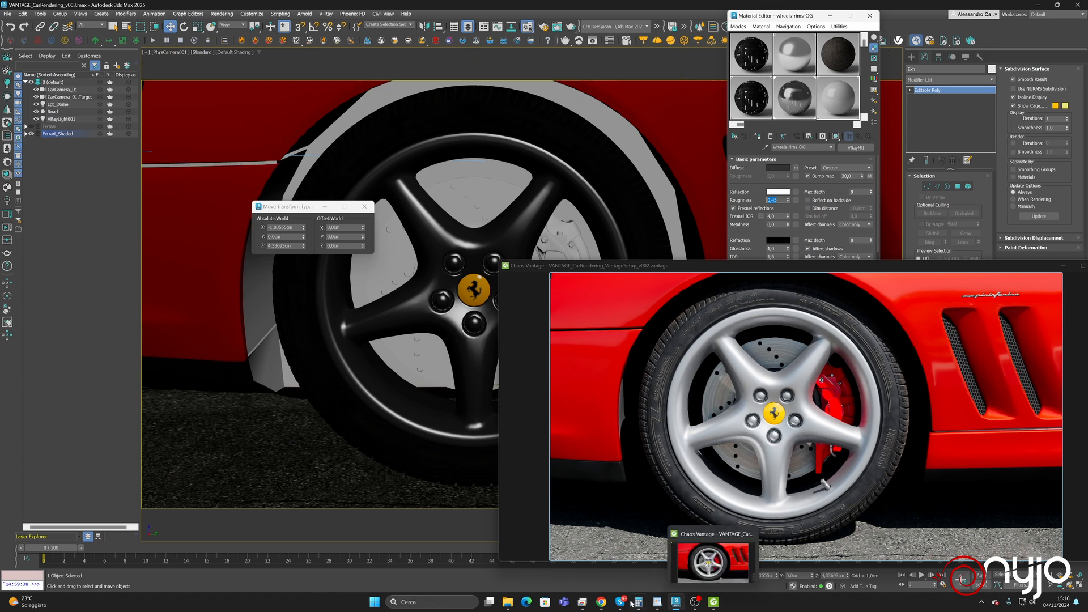
Examine the hub and bolts of the eBay wheel photo up close against the render, and minimize the browser
mouse_move(602, 602)
click(626, 529)
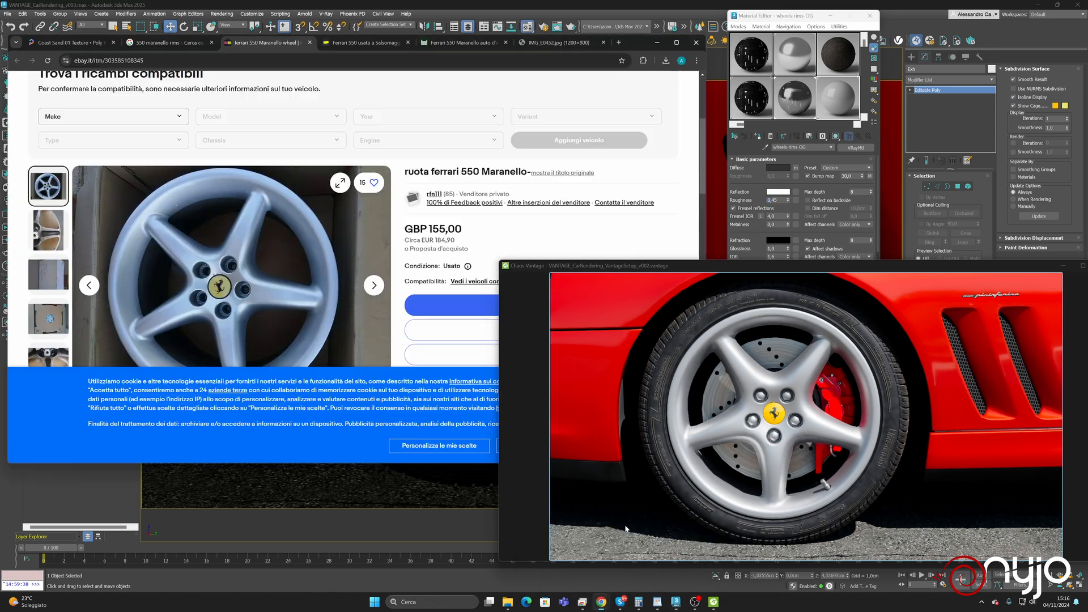
click(274, 242)
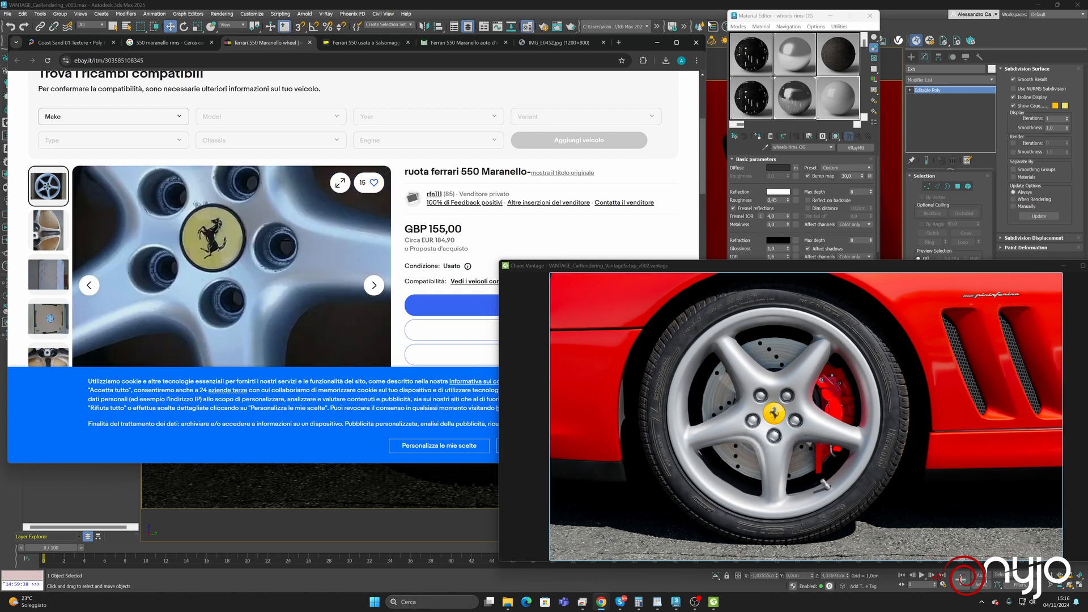
click(657, 42)
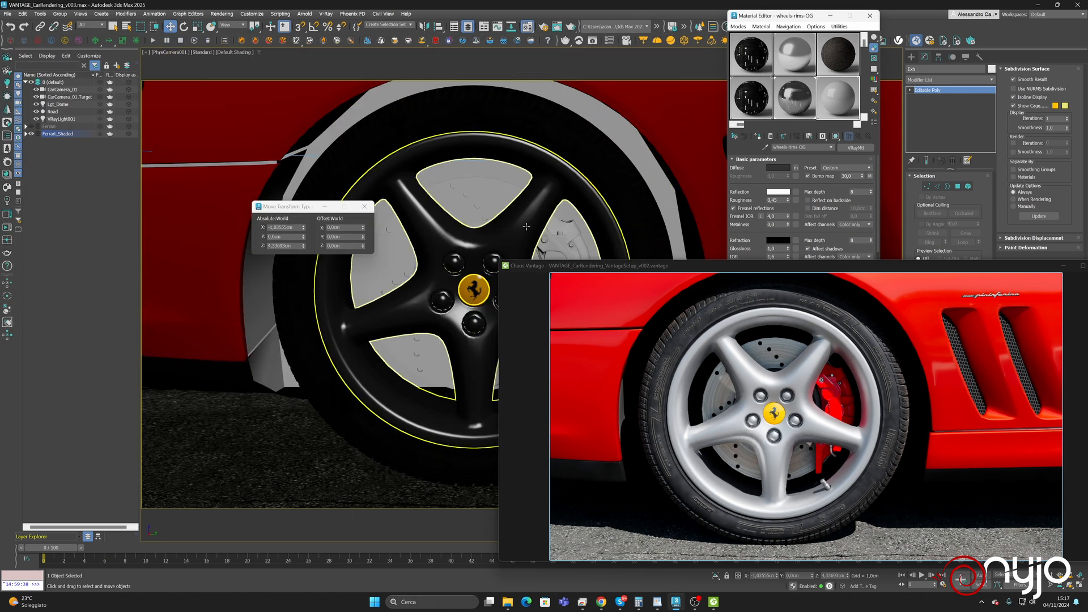
Zoom in on the wheel hub and assign a Smoke map to the bump slot of the rim material's VRayNormalMap
click(1051, 575)
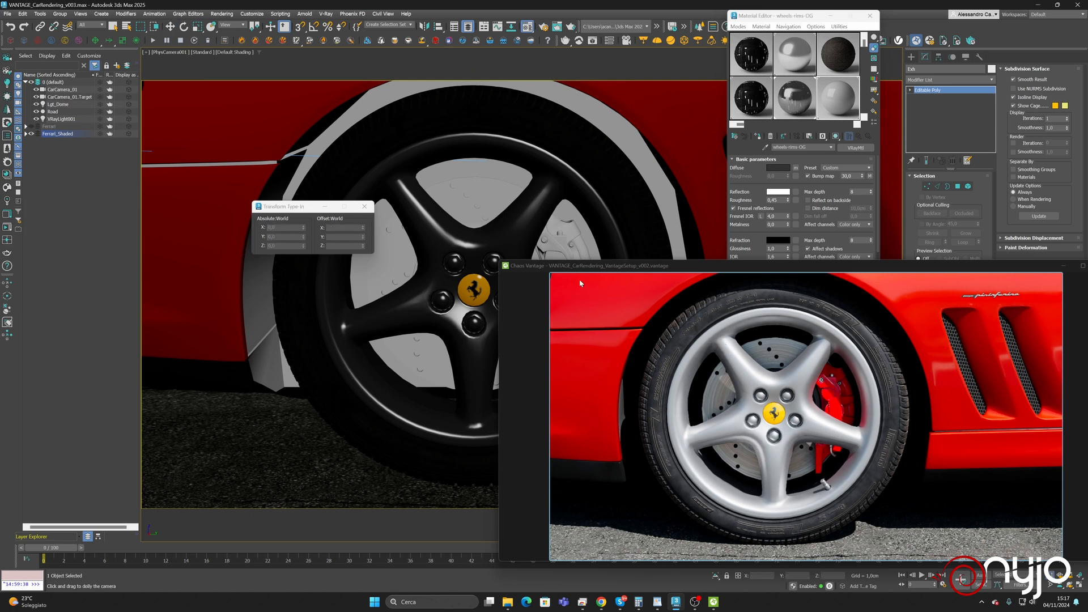
drag(435, 241, 435, 224)
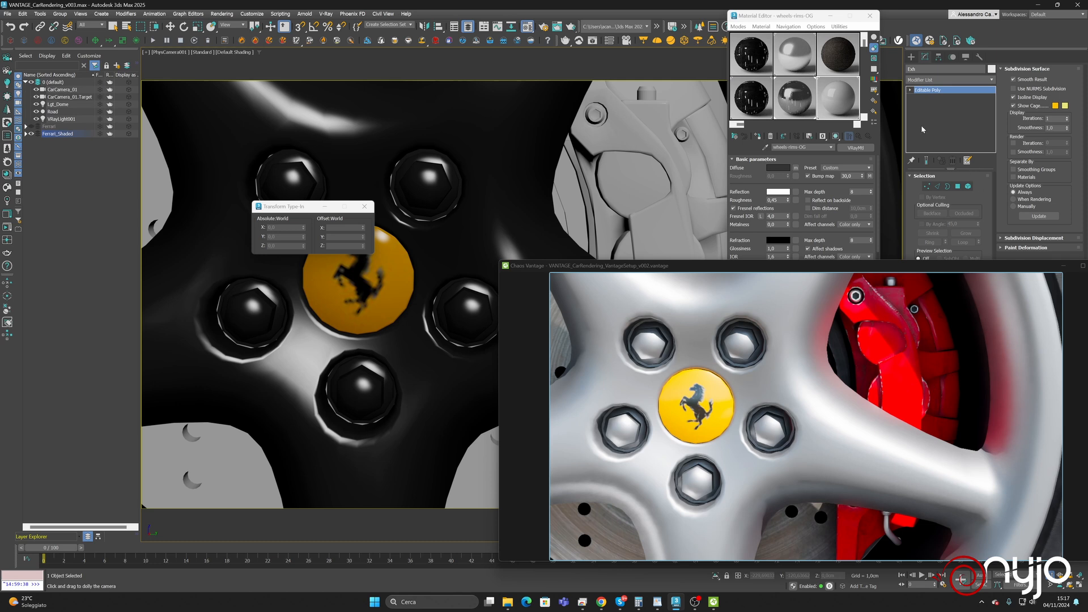
click(870, 176)
click(852, 176)
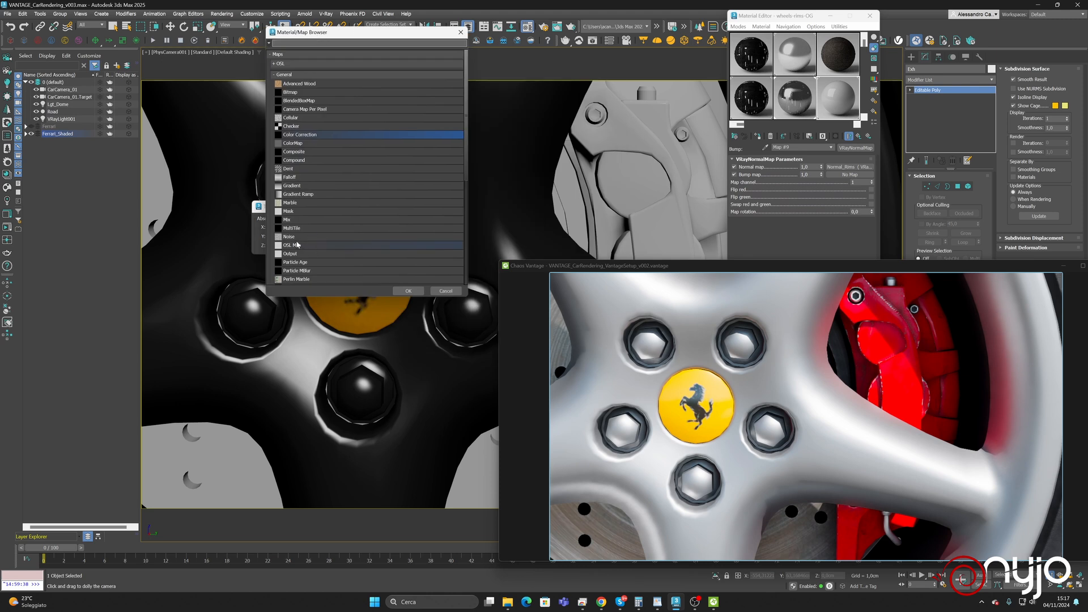
scroll(297, 245, down, 3)
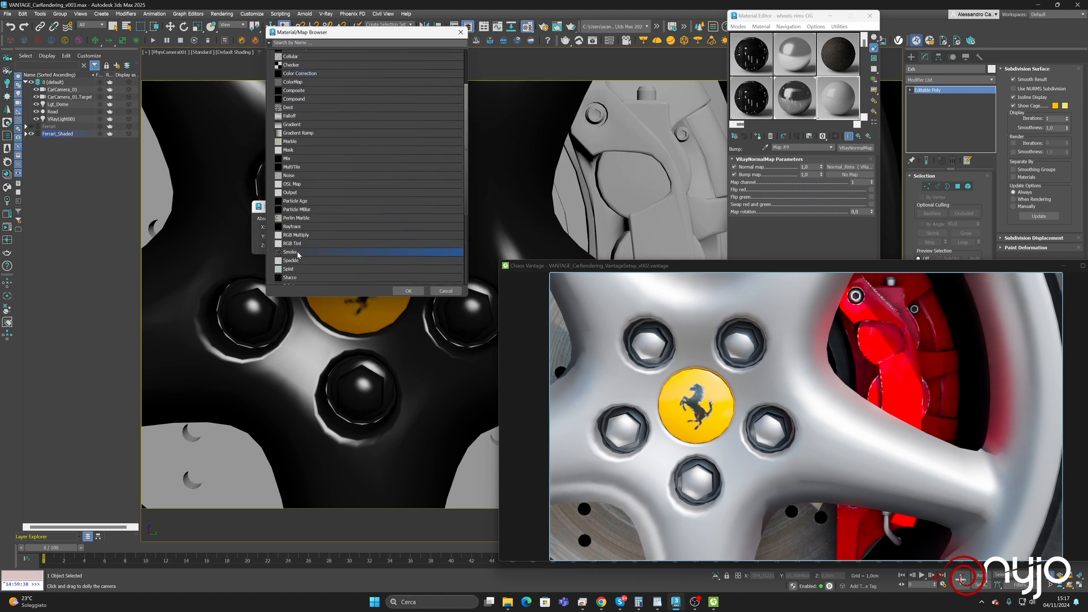
double_click(298, 252)
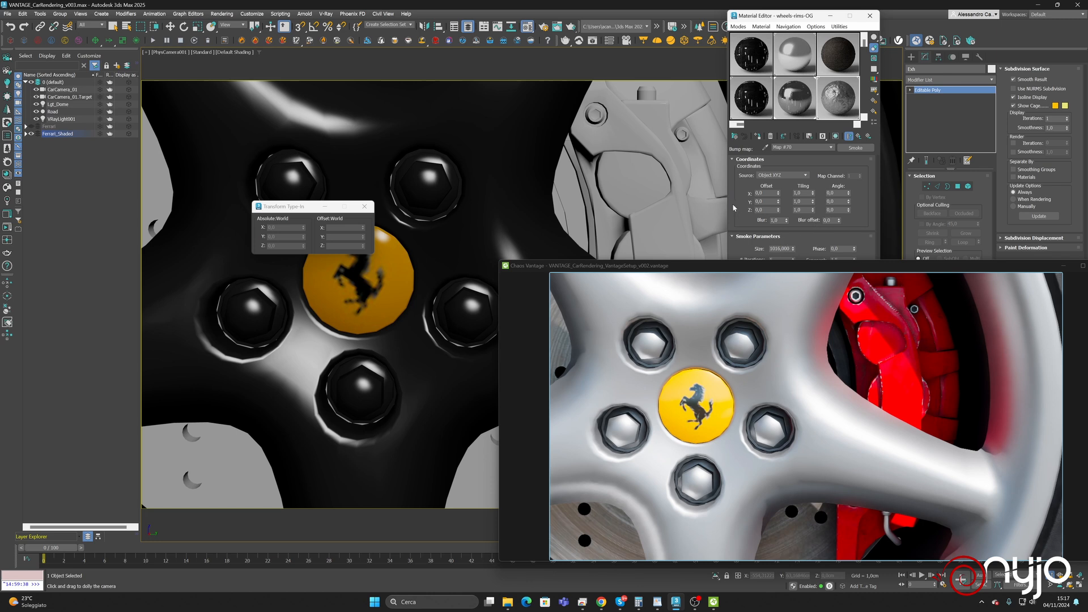
Move the Material Editor clear of the render and set the Smoke map's size to 0.5
click(750, 159)
drag(784, 16, 190, 89)
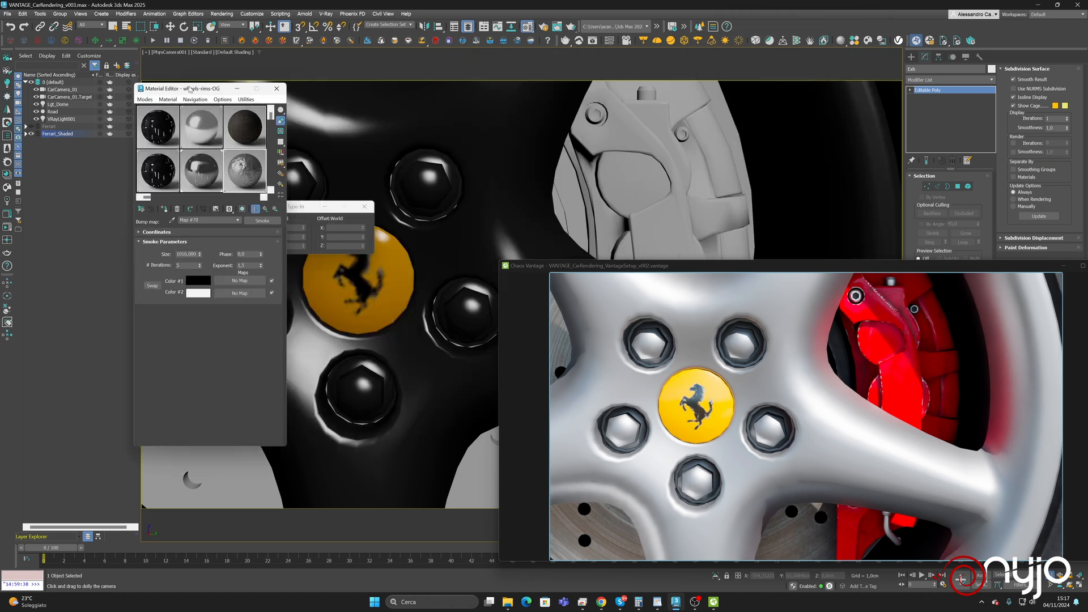
click(156, 233)
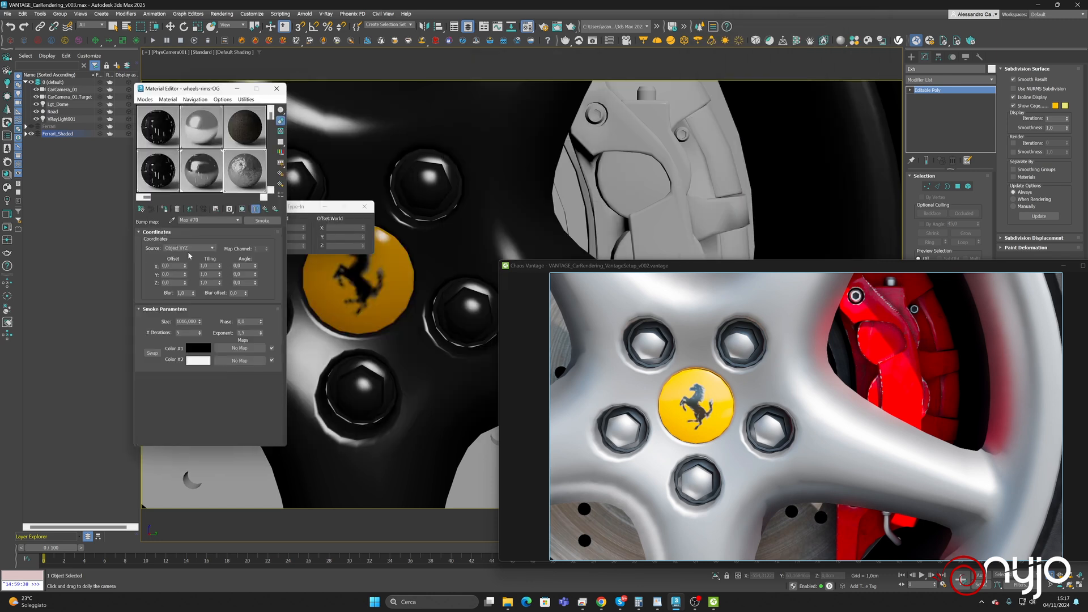
double_click(187, 321)
text(1)
key(Return)
drag(522, 171, 525, 180)
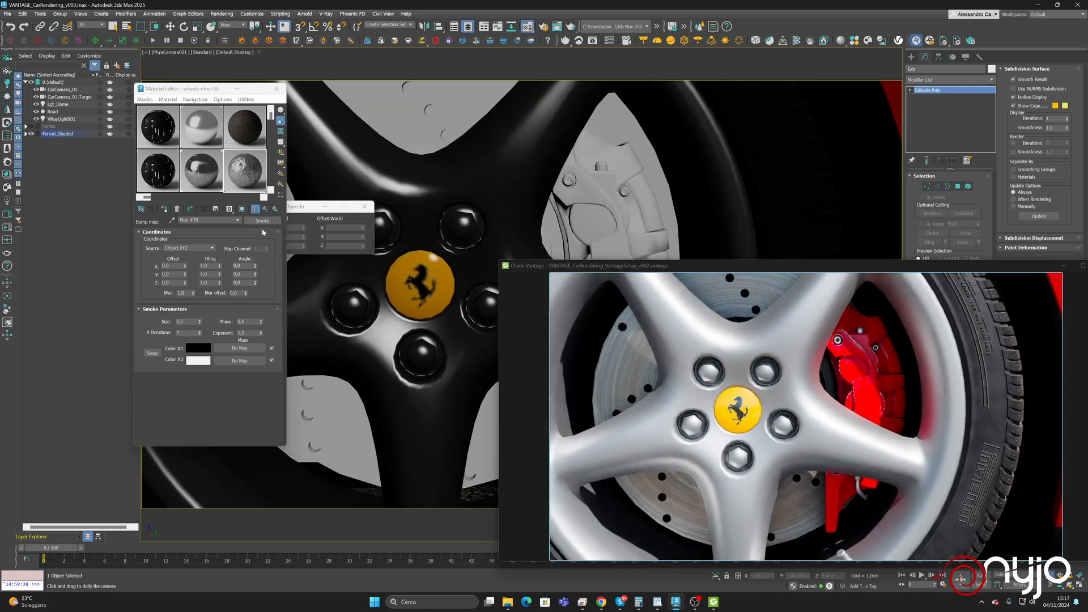
Raise the rim's bump map multiplier to 20, set the Smoke size to 2.0, and check the rim surface from other angles
click(265, 209)
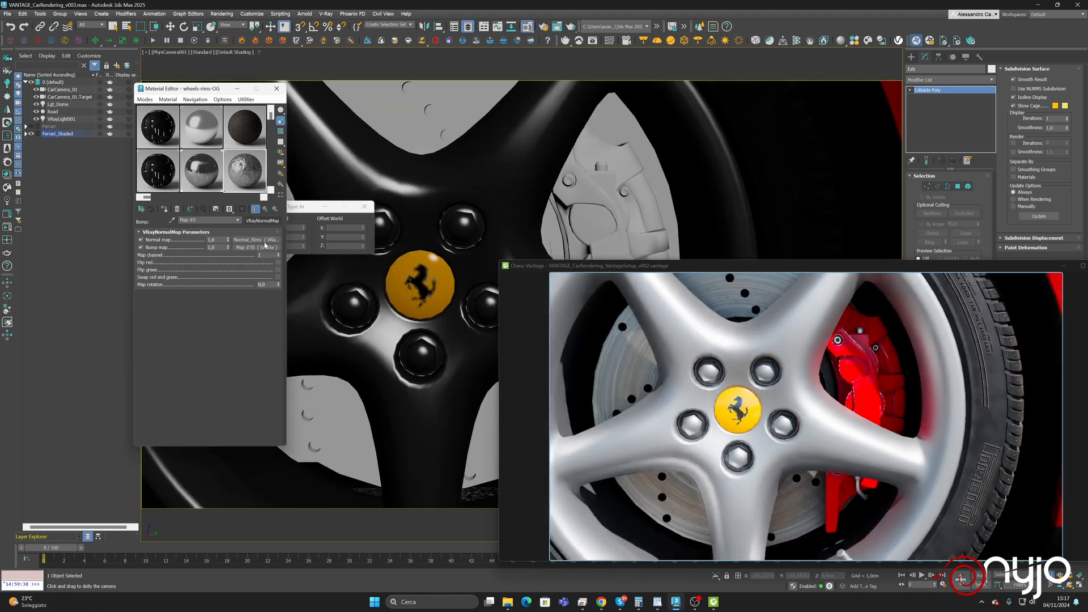
click(212, 247)
click(256, 247)
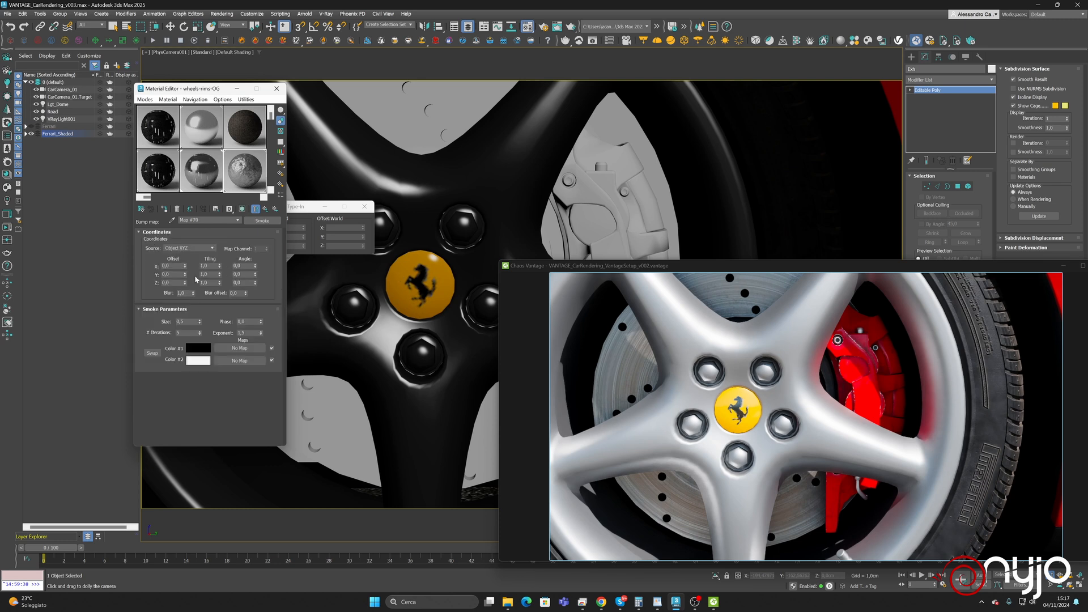
click(187, 322)
drag(368, 268, 403, 310)
middle_drag(403, 311, 423, 308)
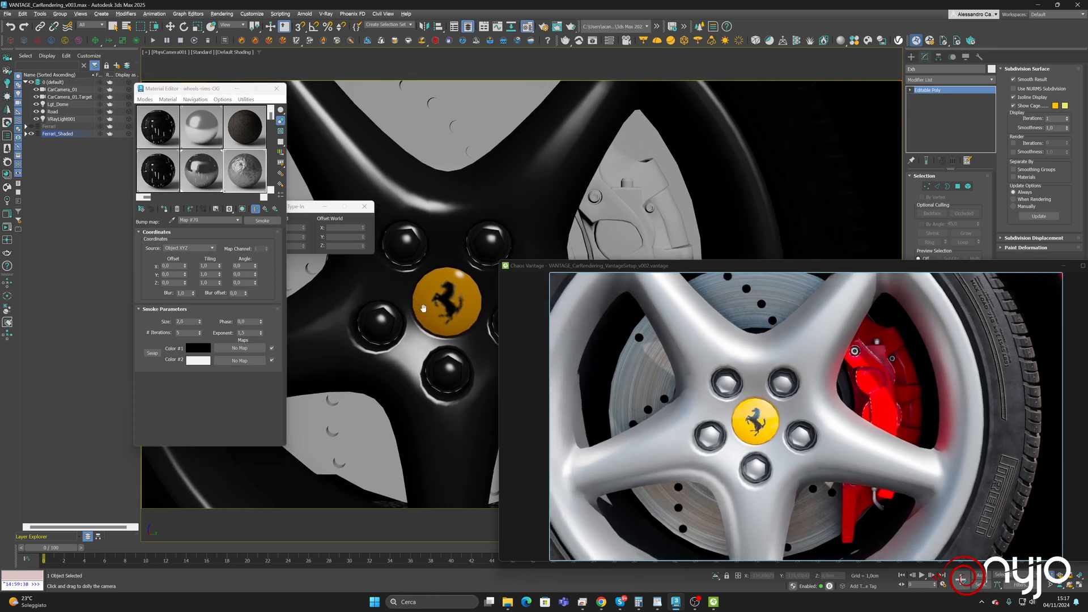
click(1072, 588)
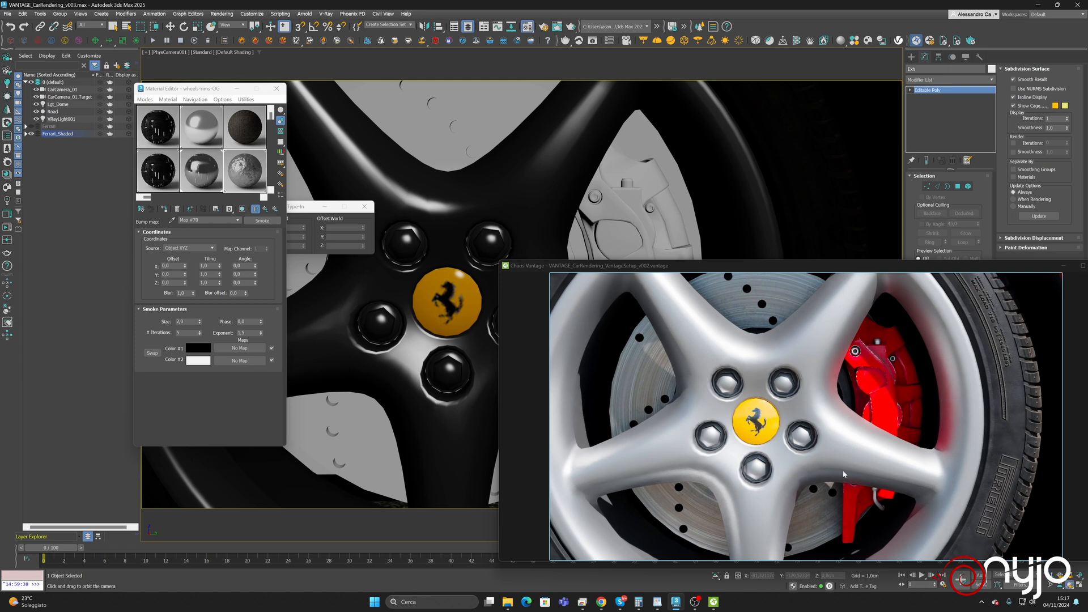
drag(437, 331, 440, 324)
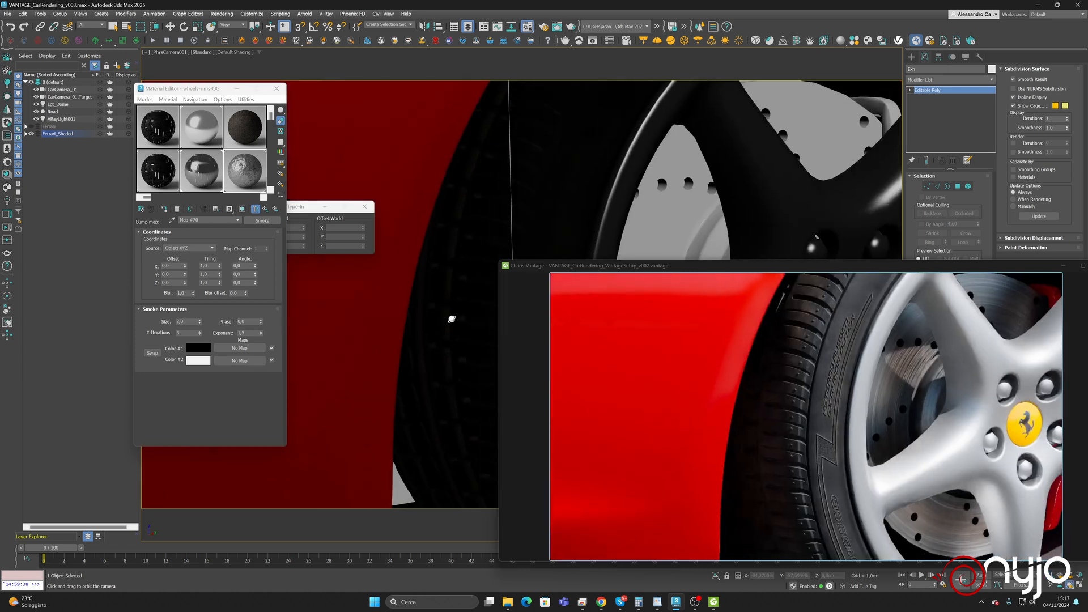
drag(718, 167, 415, 235)
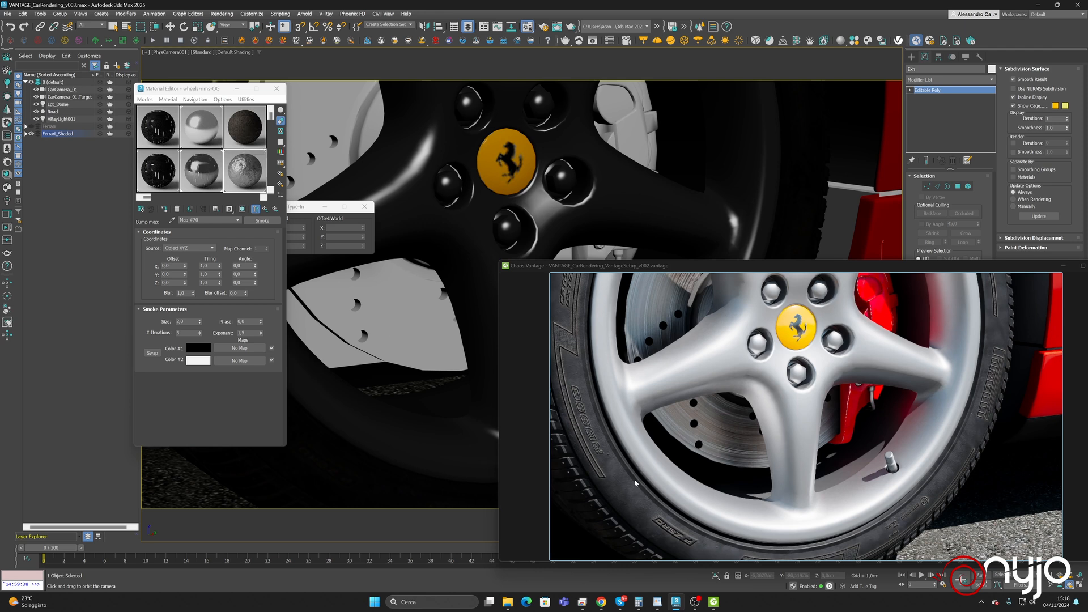
Load the tire's Tire_high material from the scene into an unused material slot
click(181, 168)
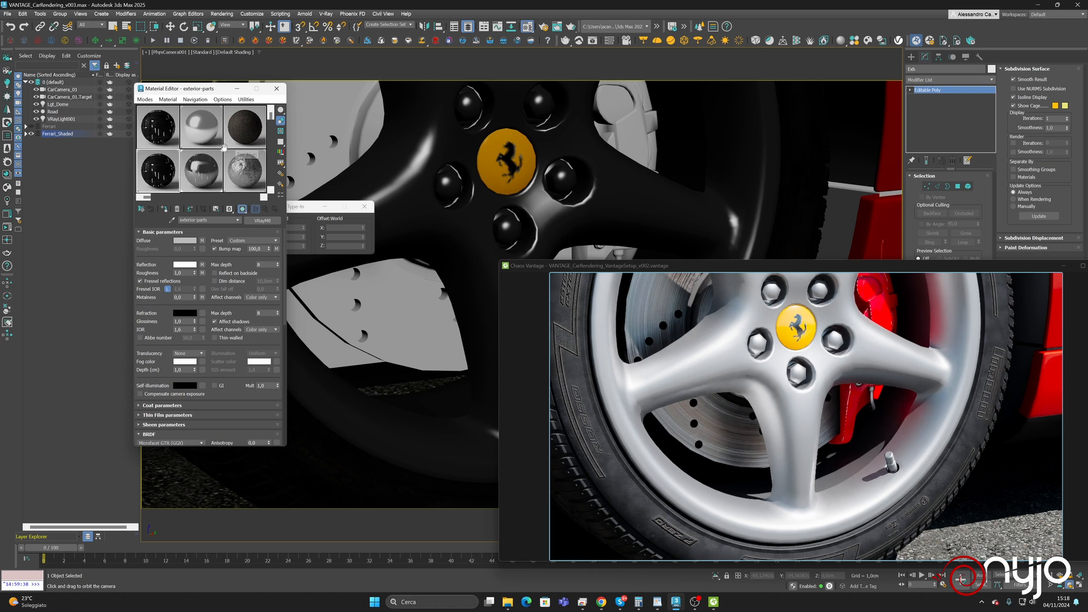
drag(223, 148, 140, 149)
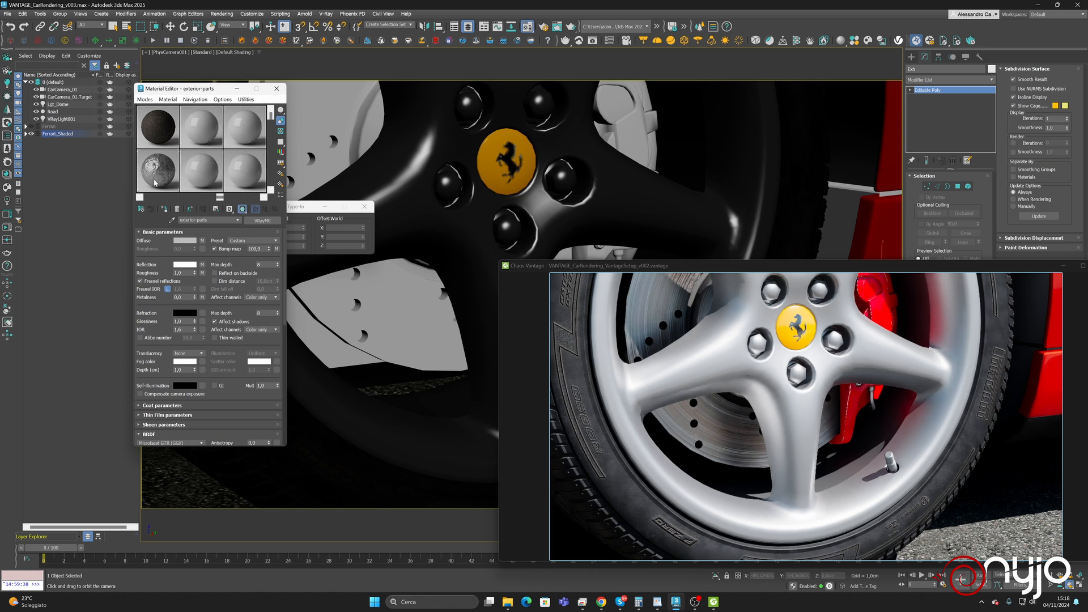
click(188, 187)
click(173, 220)
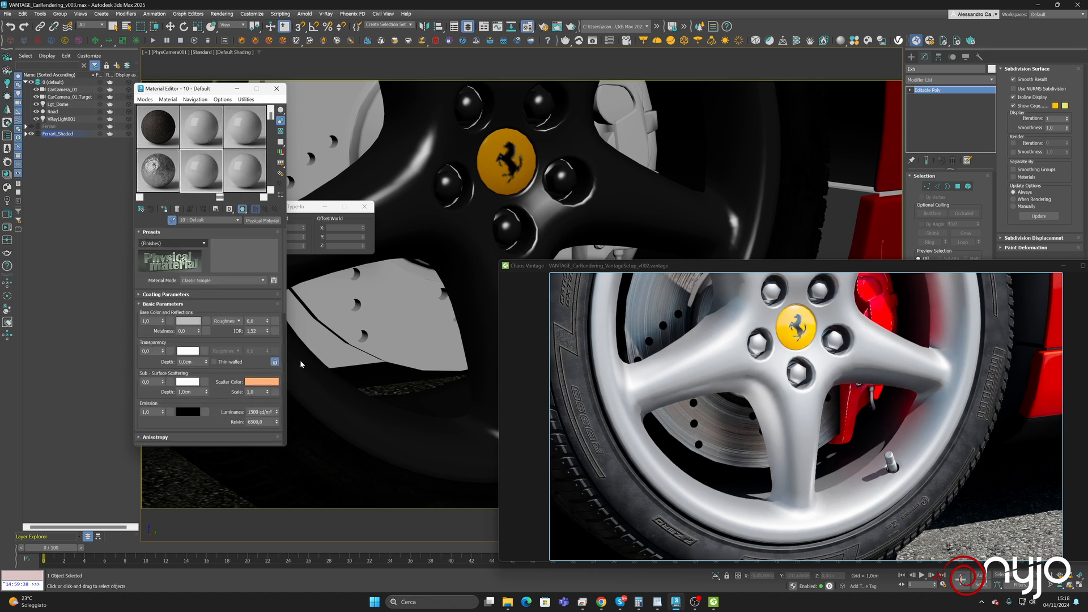
click(296, 471)
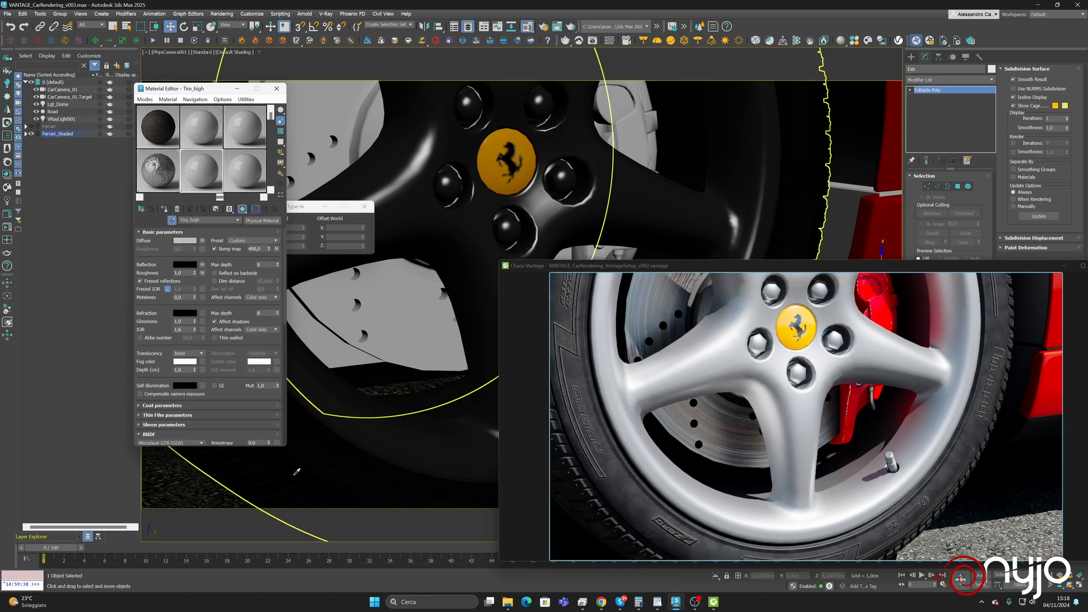
Open the Composite in Tire_high's normal map and copy the granular concrete bitmap from Layer 2
click(277, 249)
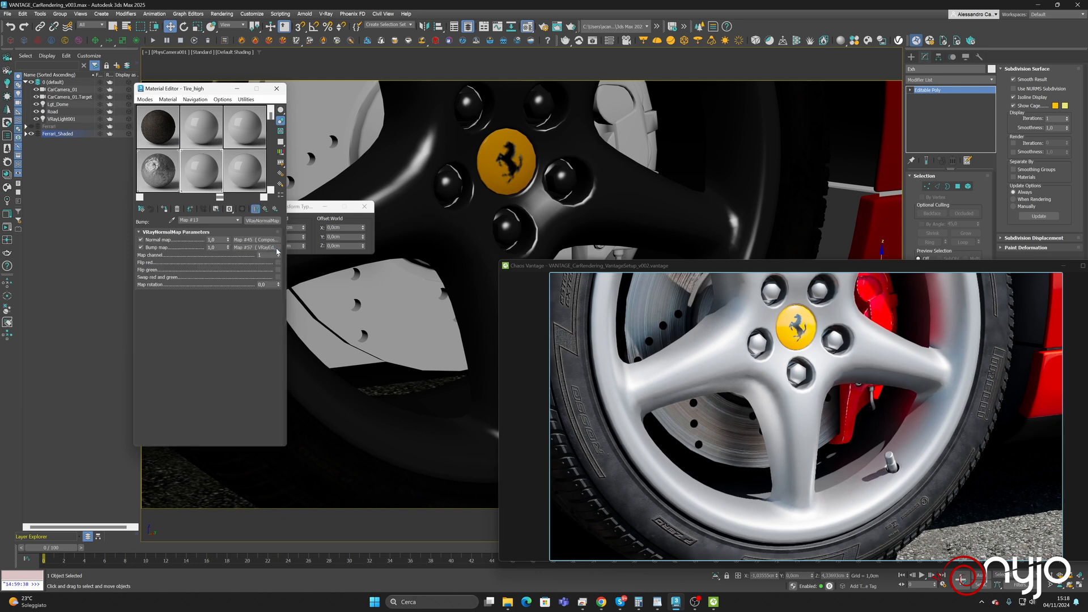
click(238, 240)
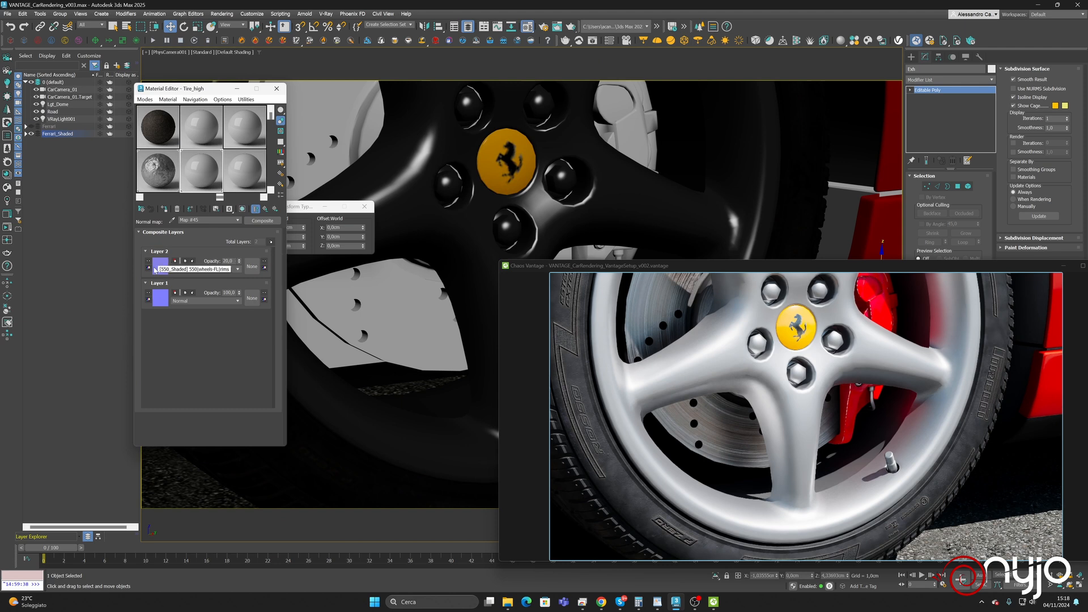
right_click(164, 266)
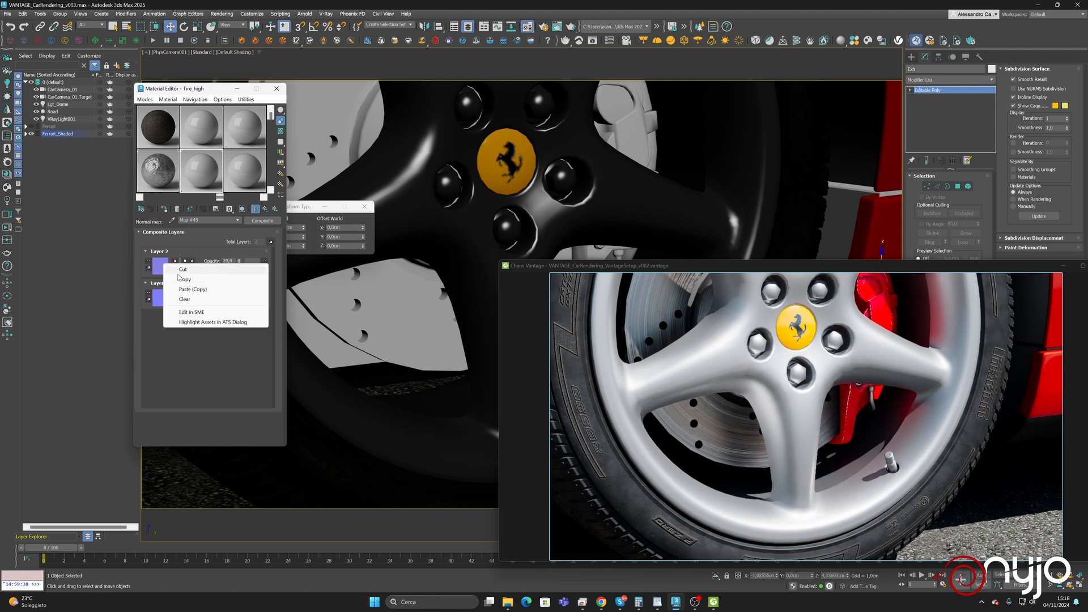
click(160, 266)
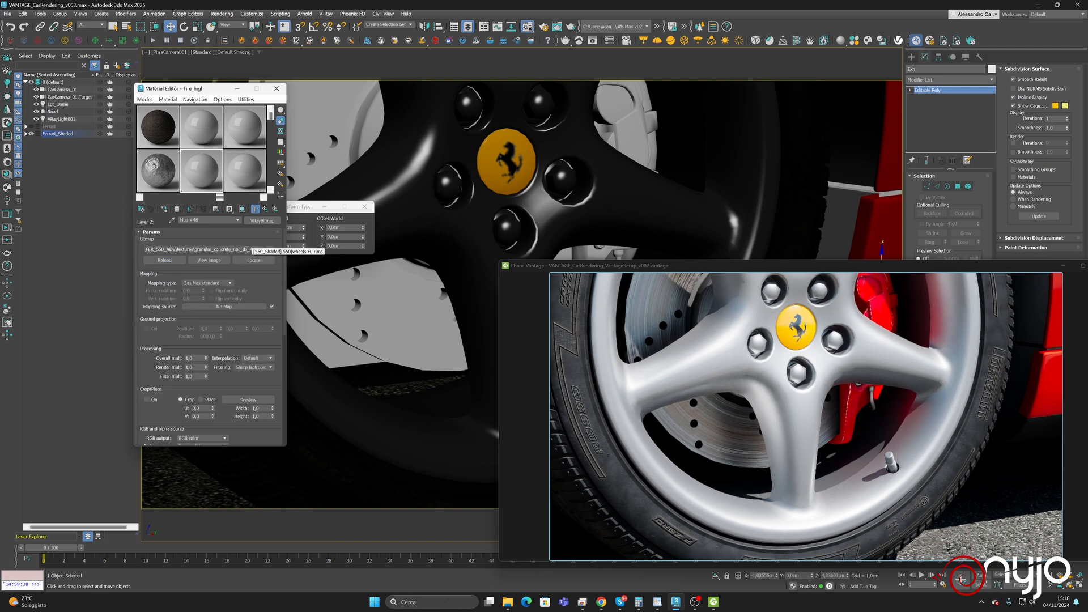
right_click(276, 220)
click(295, 237)
Return to the wheels-rims-OG material, clear the Smoke map from its bump slot, and reset the bump multiplier to 1.0
click(157, 177)
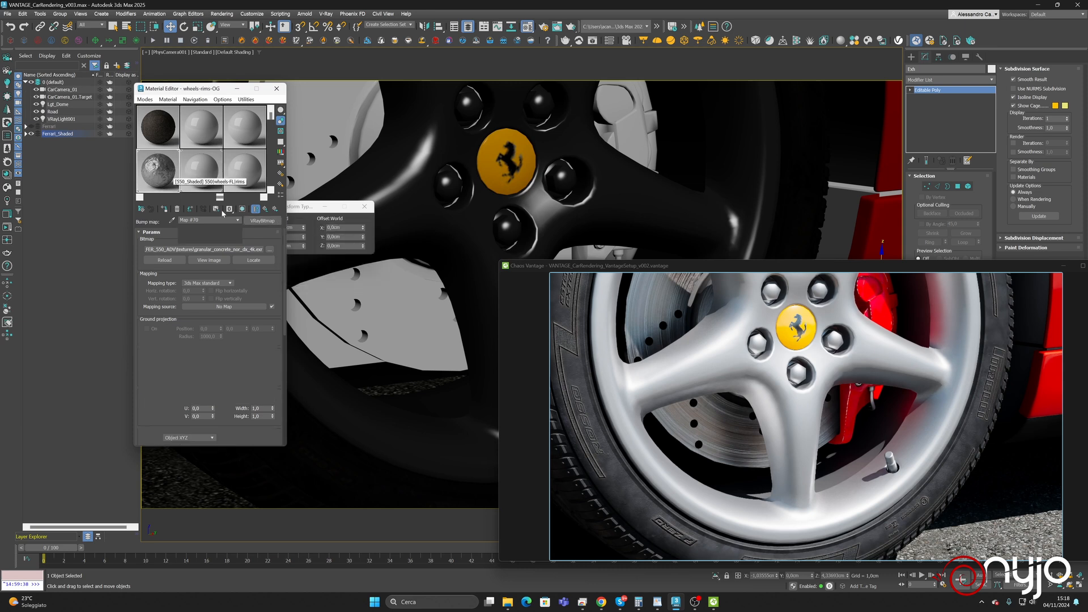
click(265, 209)
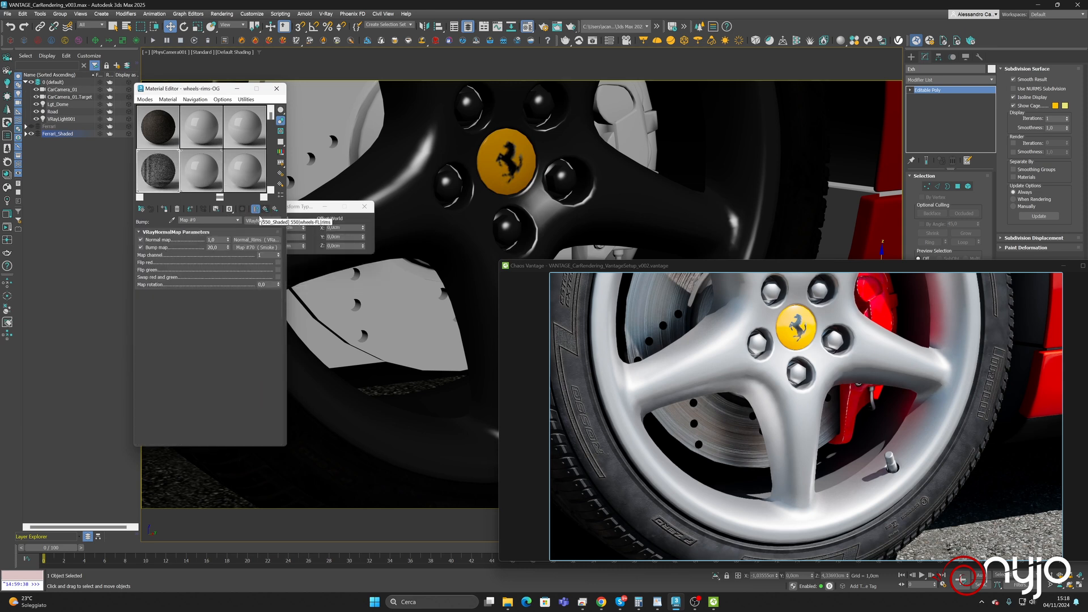
right_click(245, 249)
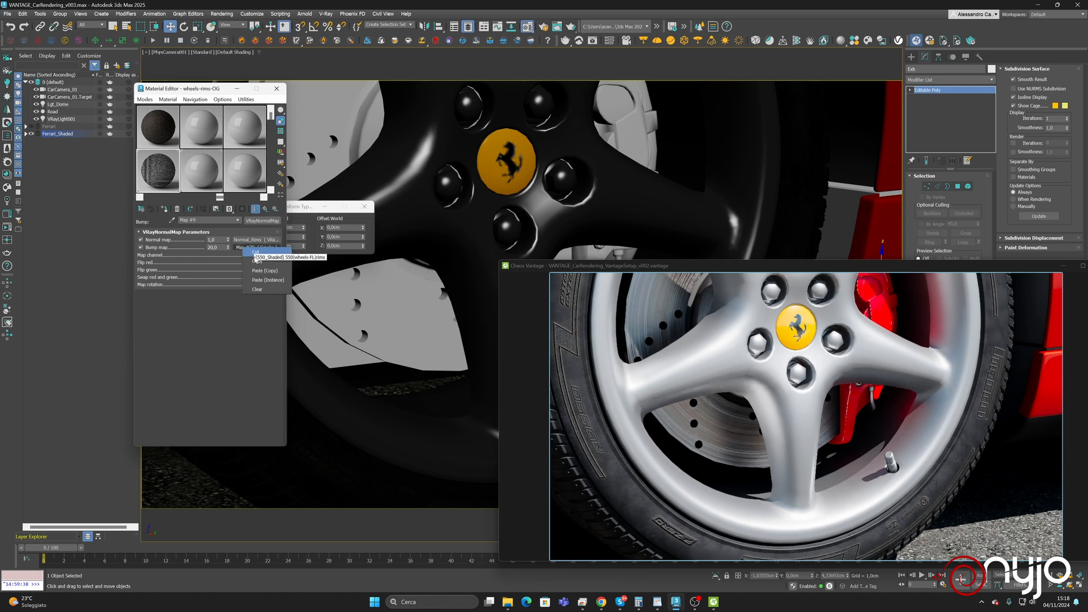
click(258, 289)
double_click(214, 248)
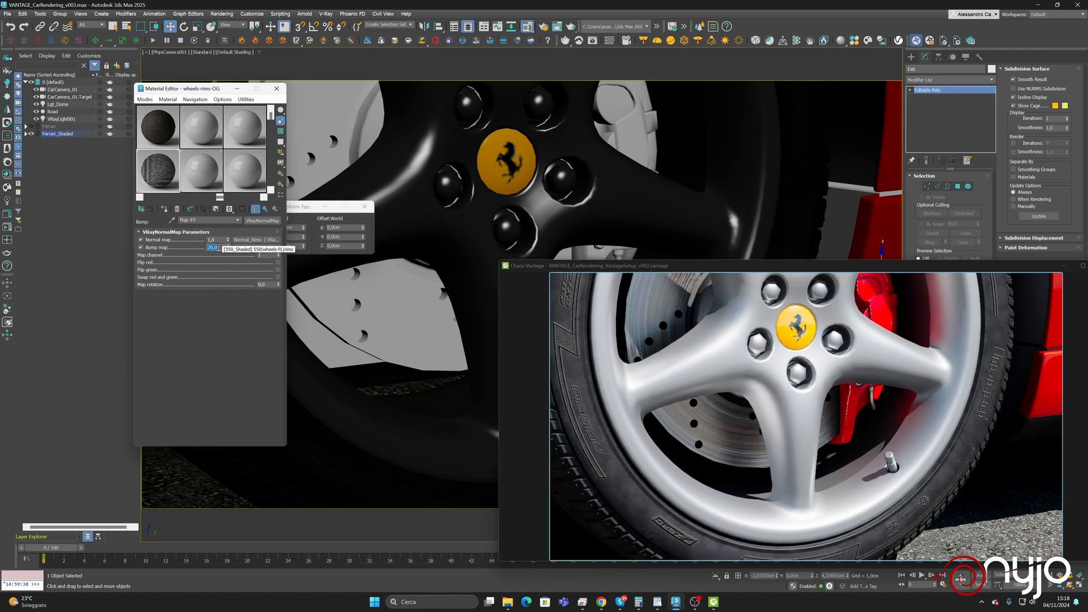
Wrap the rim's Normal_Rims bitmap in a Composite map, keeping the existing map as a sub-map
click(244, 240)
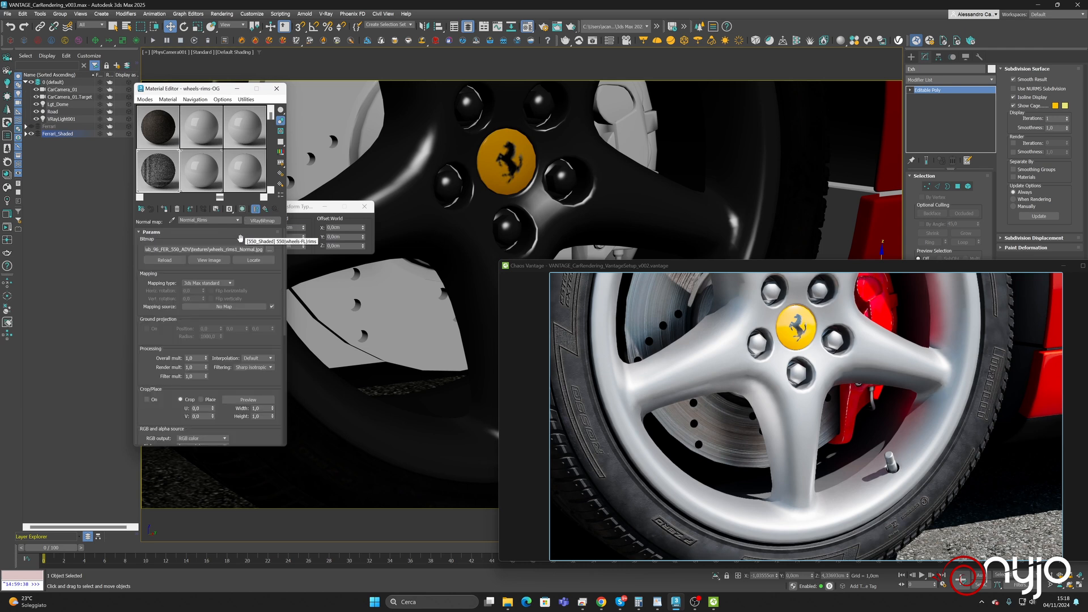
click(276, 221)
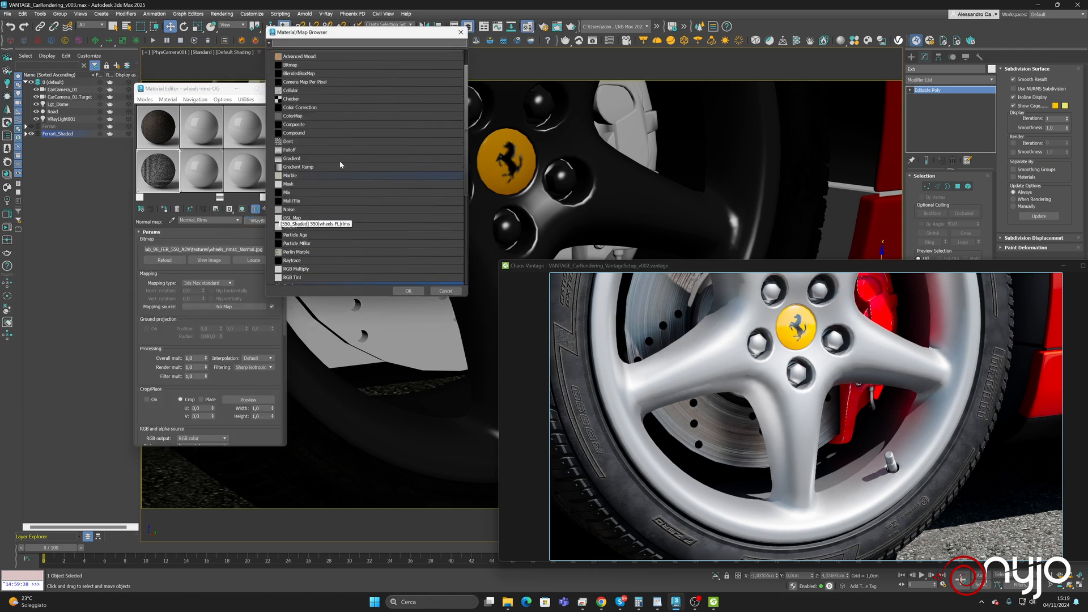
double_click(307, 123)
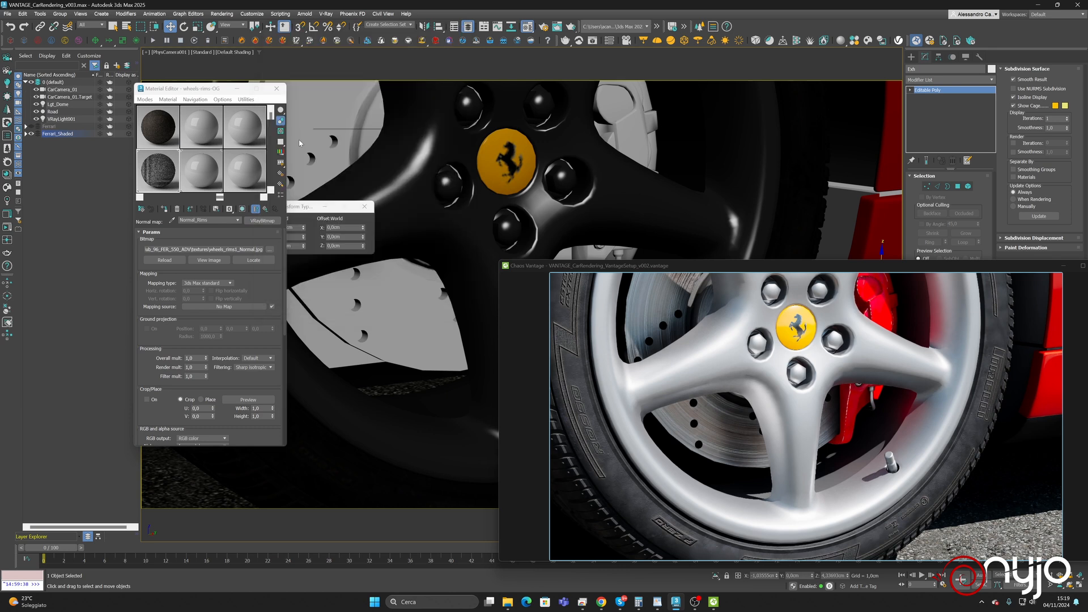
click(191, 289)
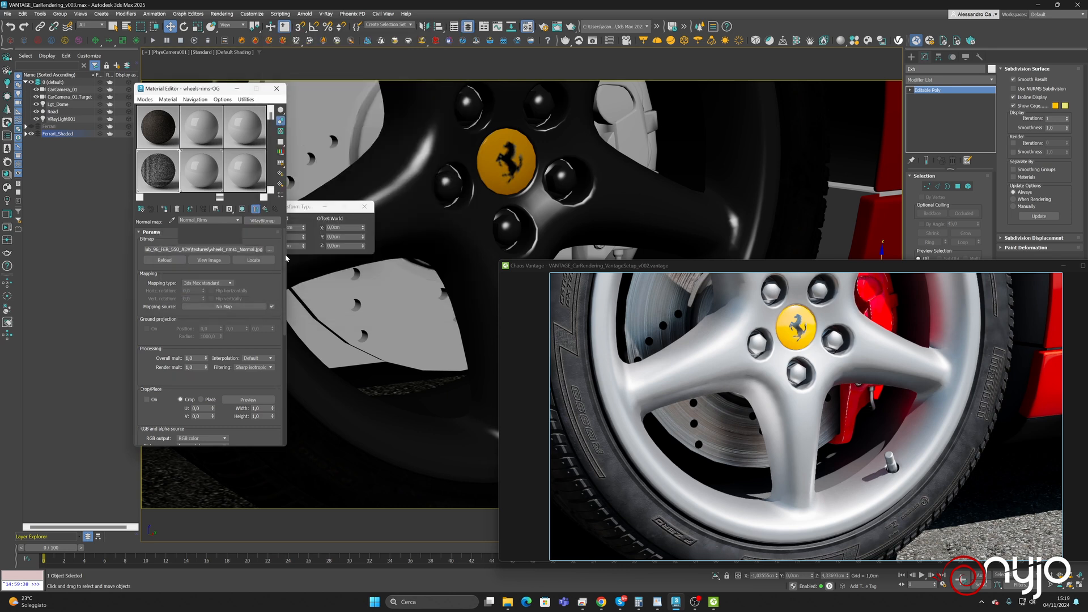
Add a second layer to the rim's Composite normal map and paste the copied granular concrete bitmap into it
click(271, 242)
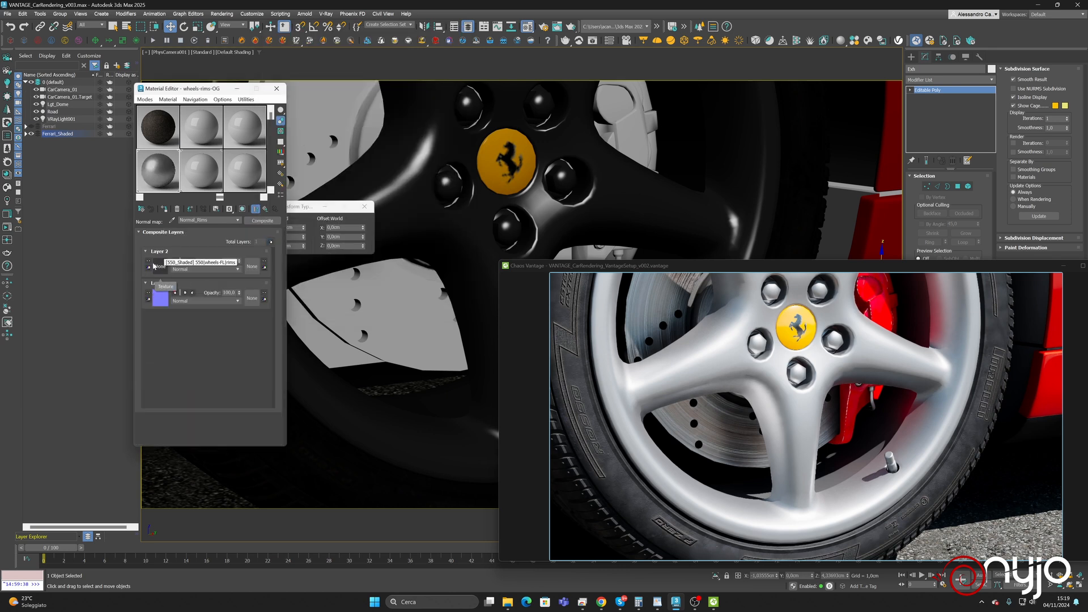
right_click(162, 269)
click(187, 271)
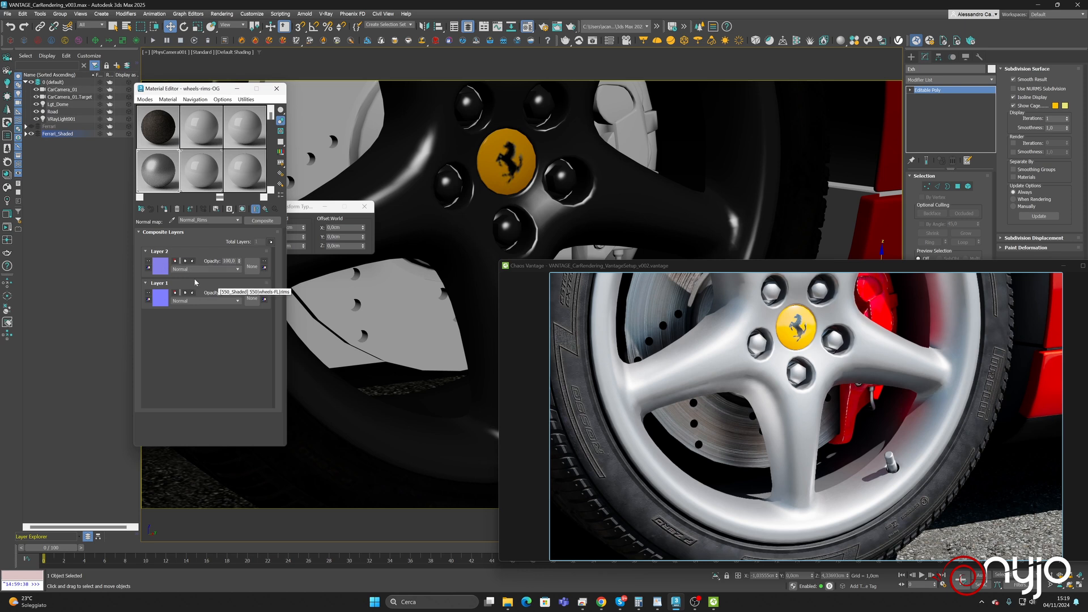
Set the normal map multiplier of the rim's VRayNormalMap to 10
click(265, 209)
click(211, 239)
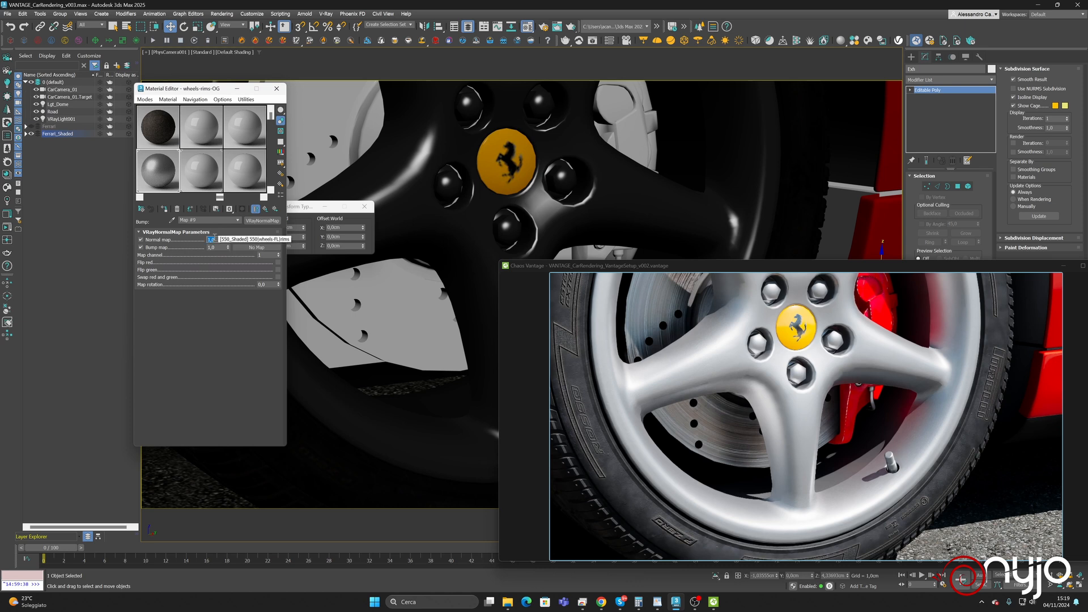
click(215, 238)
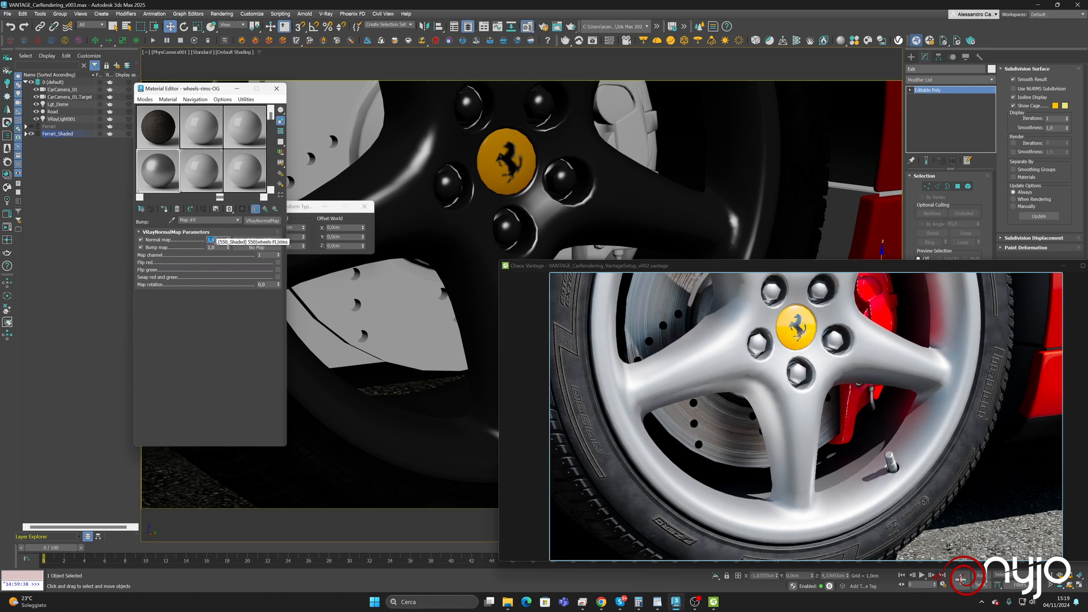
drag(215, 240, 183, 241)
text(10)
key(Return)
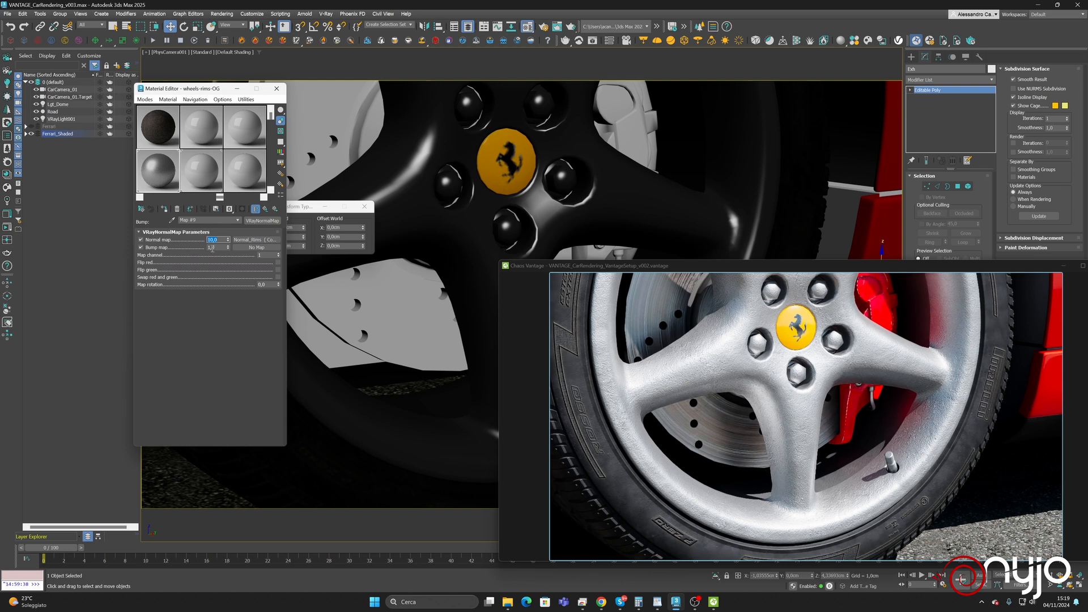
Try a tiling of 4 on the granular concrete bitmap in the Composite's second layer, then set U and V tiling to 2
click(255, 240)
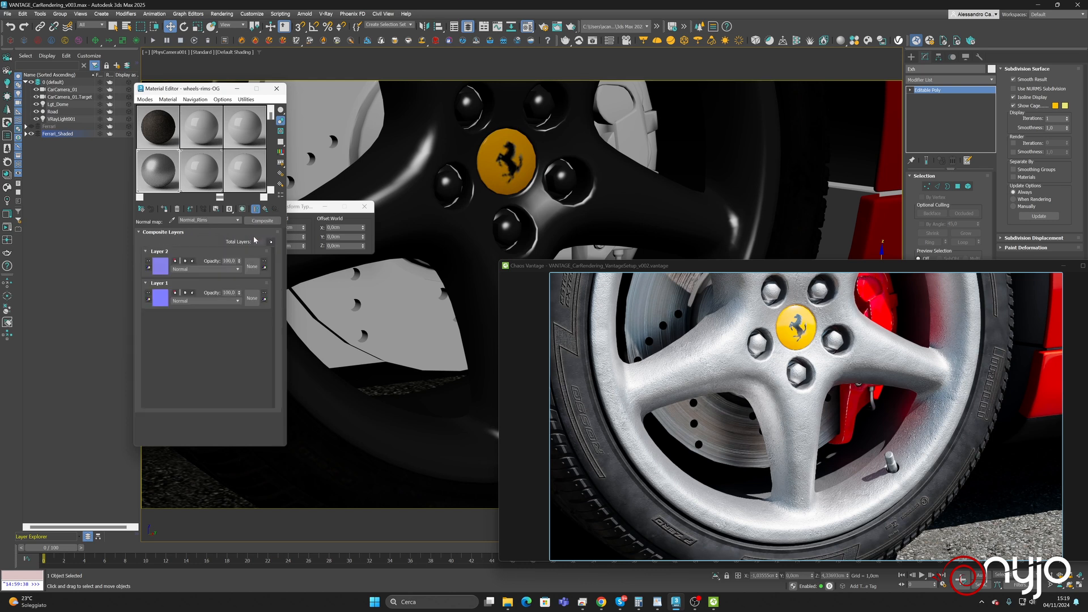
click(161, 270)
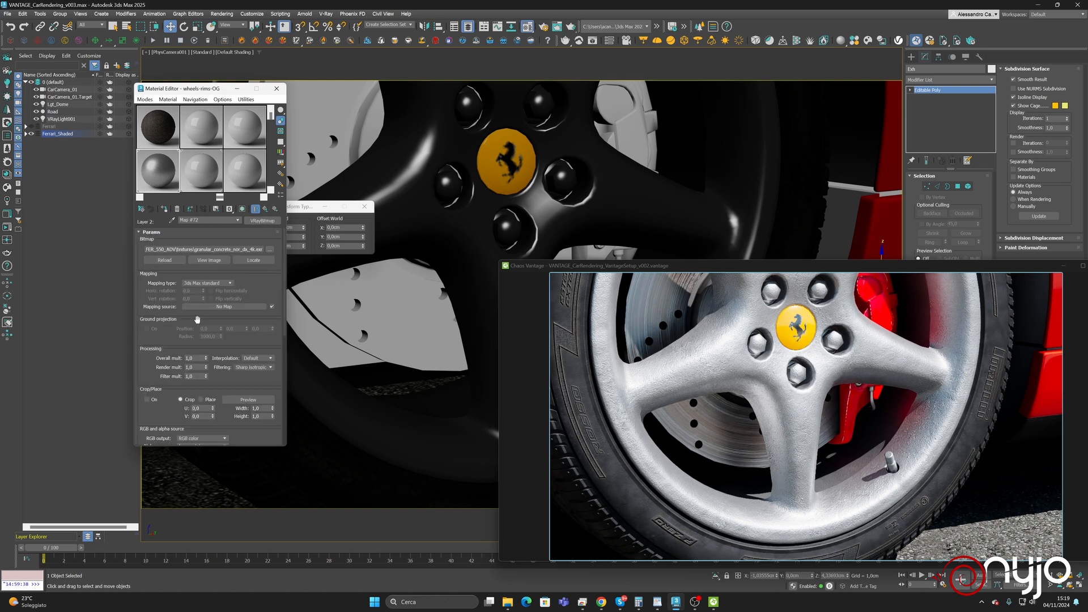
scroll(231, 304, down, 5)
scroll(250, 319, down, 3)
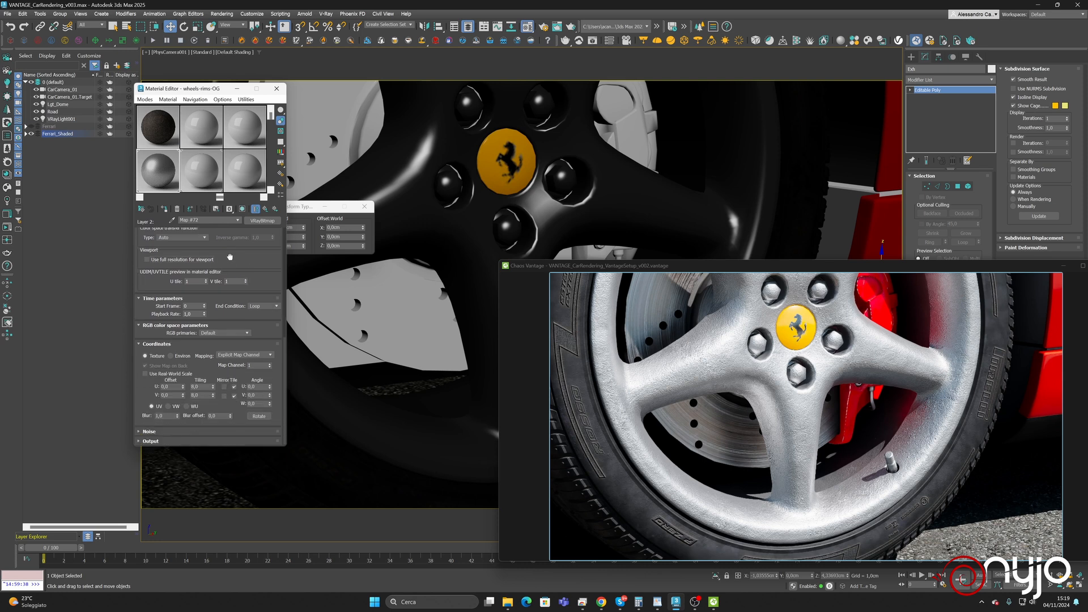
double_click(206, 385)
text(4)
key(Tab)
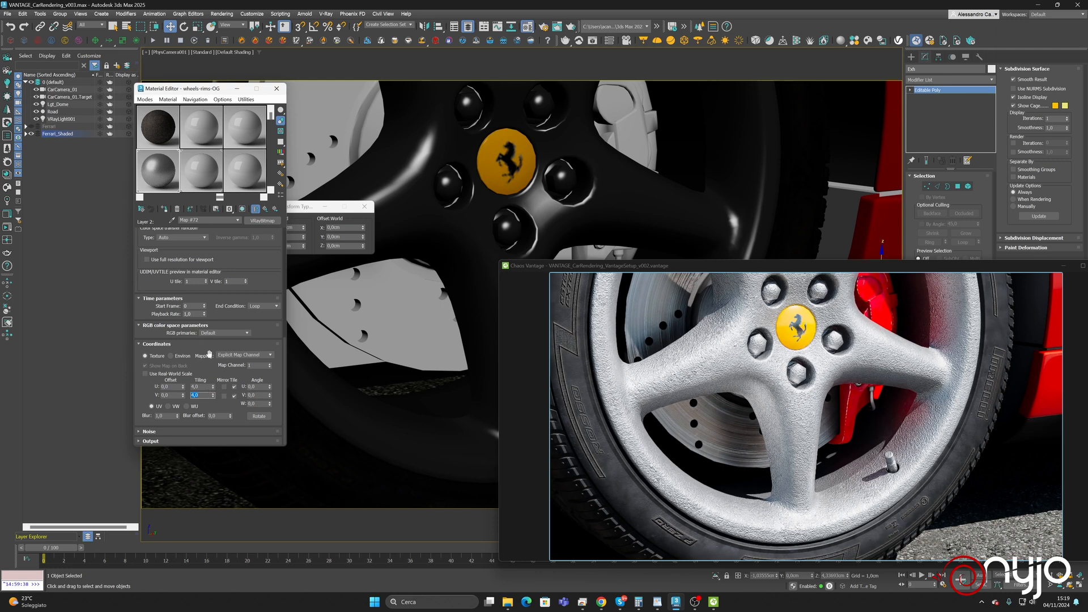
double_click(198, 387)
text(2)
key(Return)
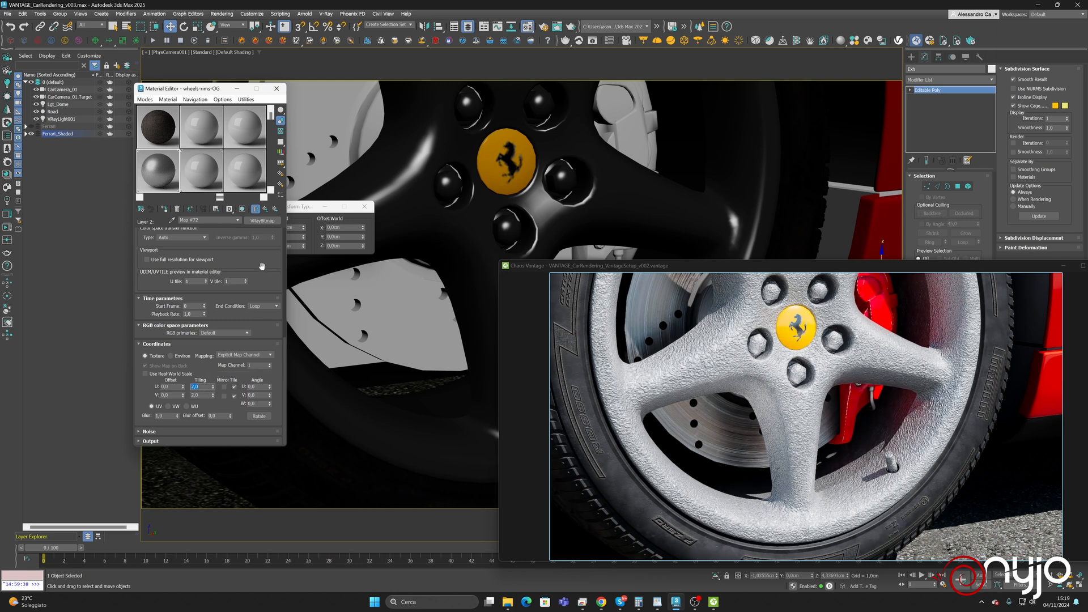
Set the rim's normal map multiplier to 1 and the opacity of the Composite's second layer to 15
click(265, 209)
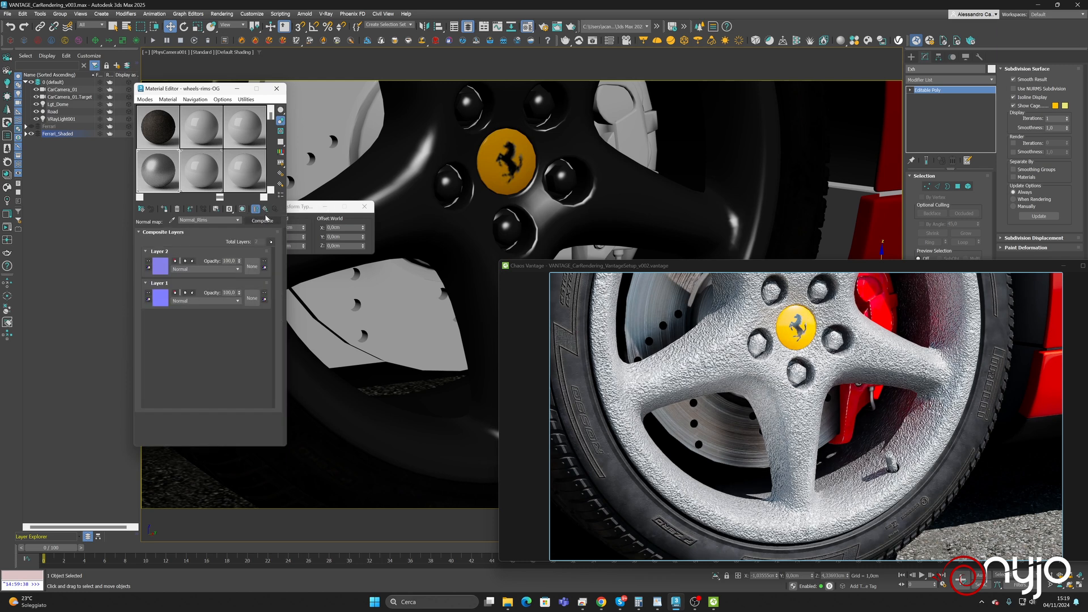
click(267, 212)
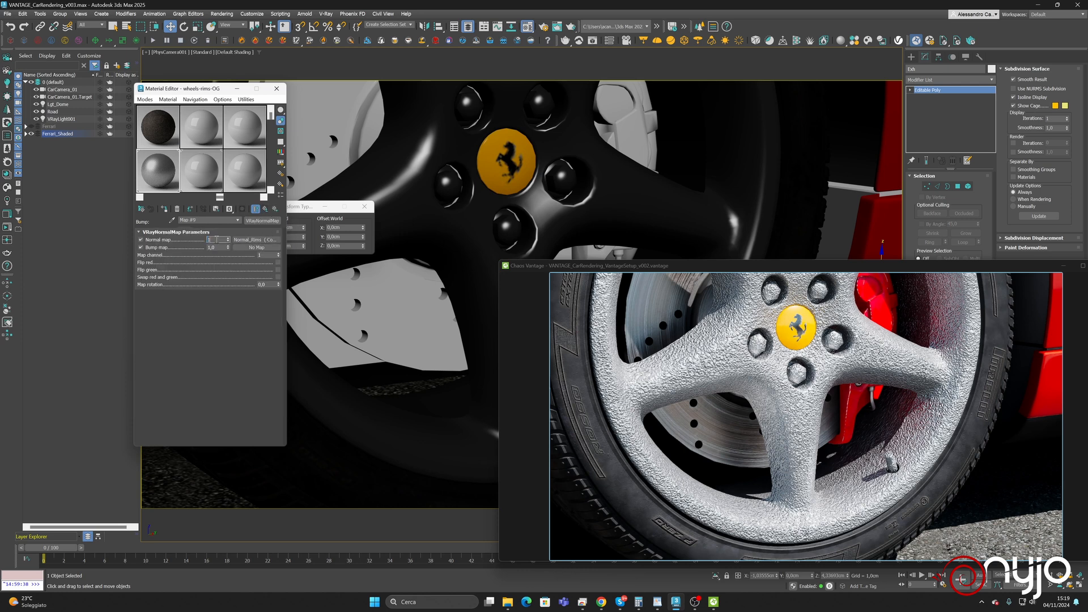
key(Return)
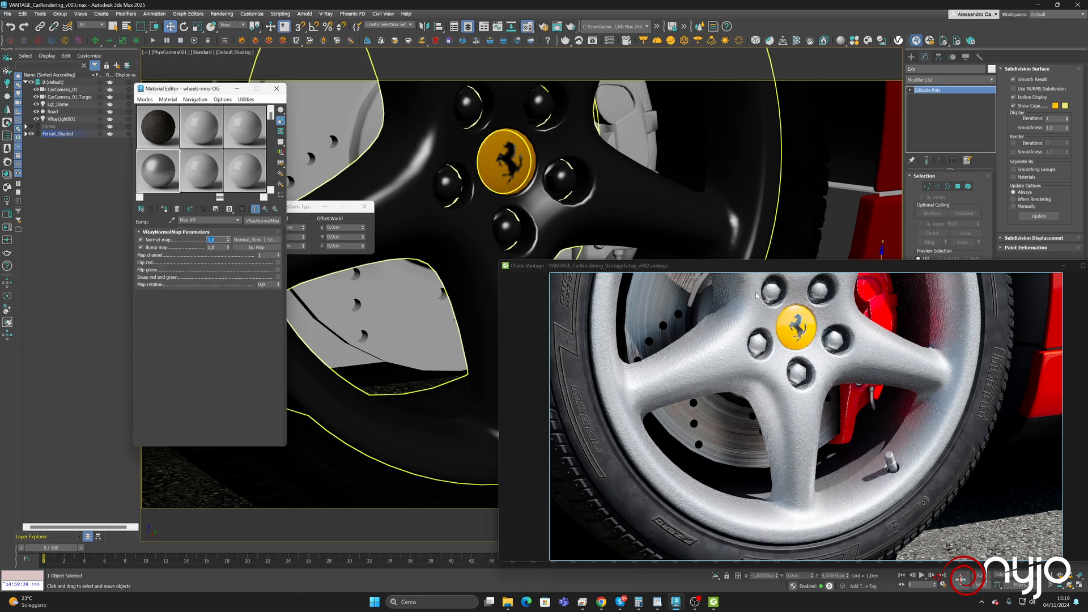
click(246, 241)
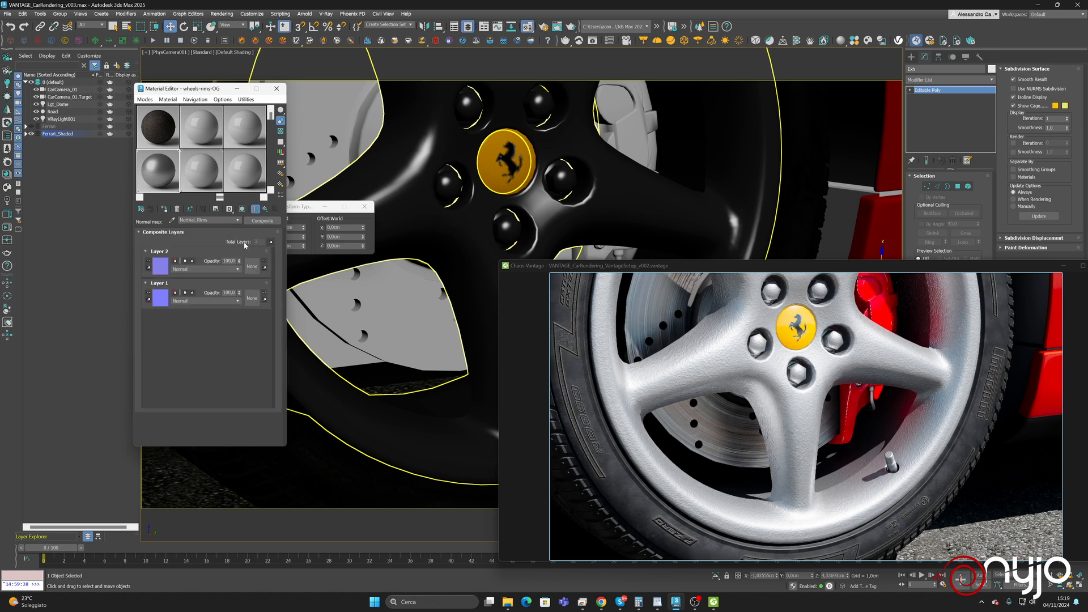
double_click(230, 262)
text(15)
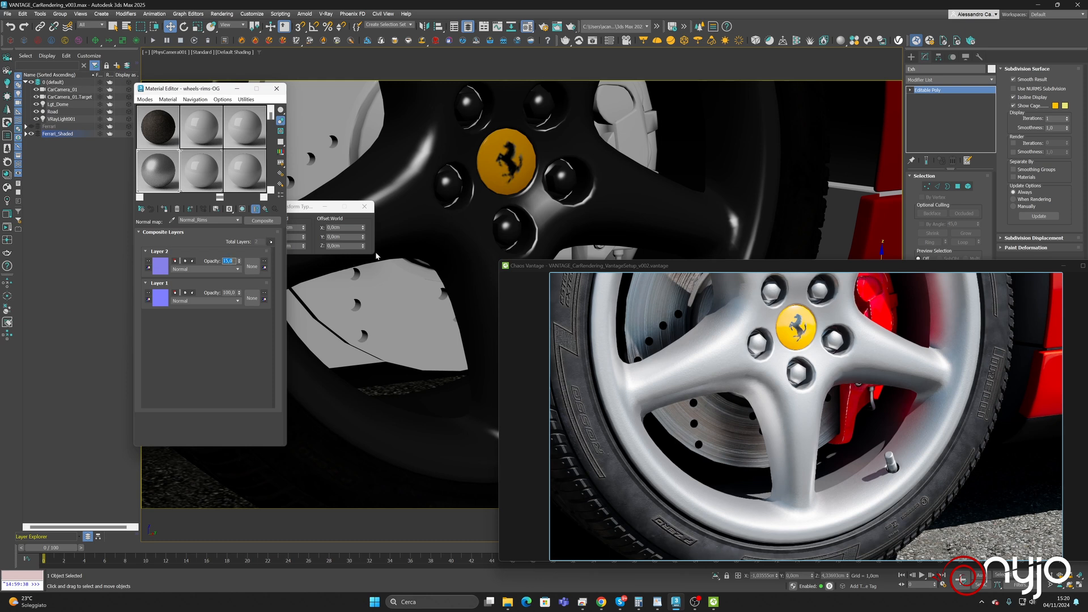
Reframe the camera on the lower part of the wheel and check the rim's surface in the Vantage preview
middle_drag(437, 245, 397, 127)
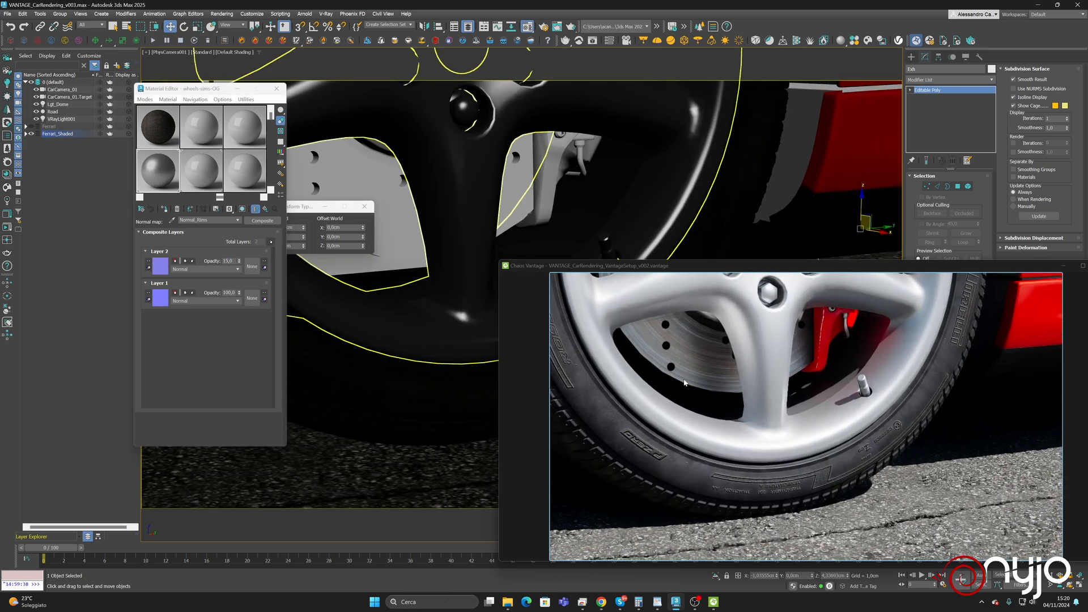
click(1050, 575)
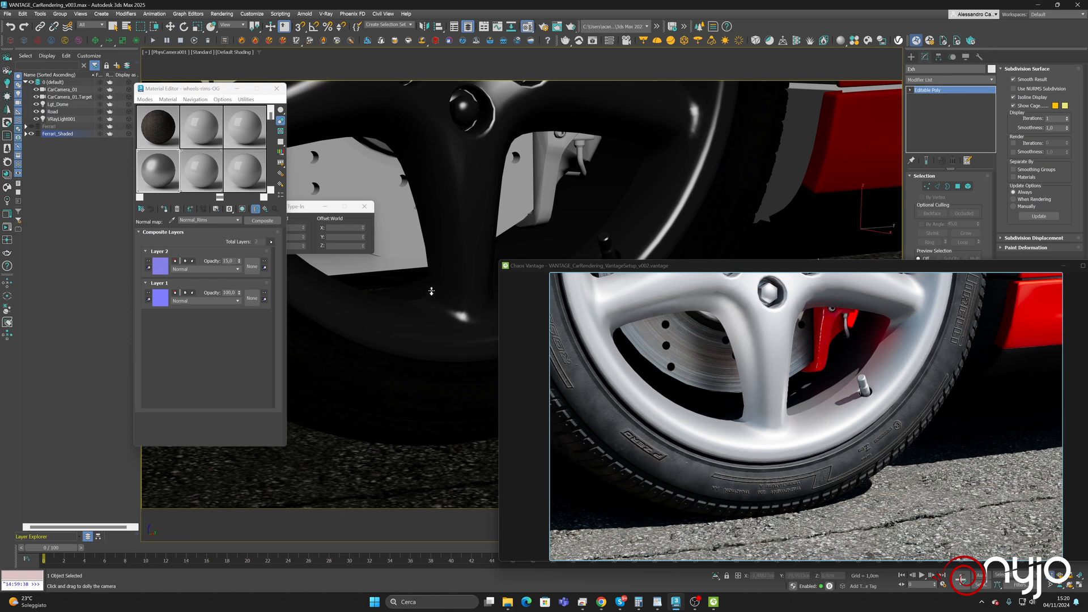
mouse_move(442, 301)
mouse_down()
mouse_move(441, 289)
mouse_move(445, 302)
mouse_up()
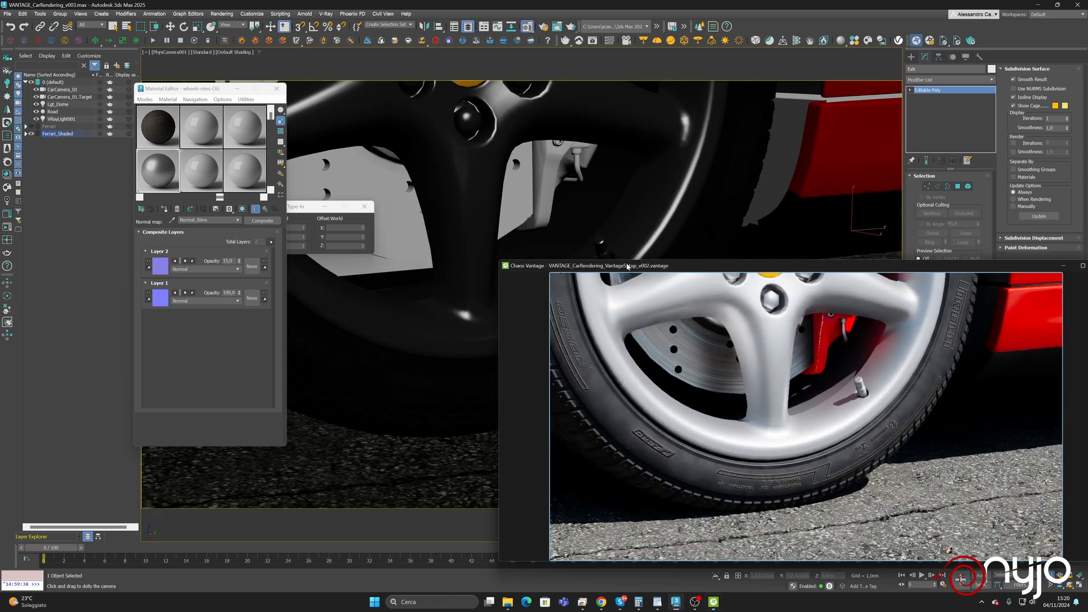
drag(627, 275, 620, 366)
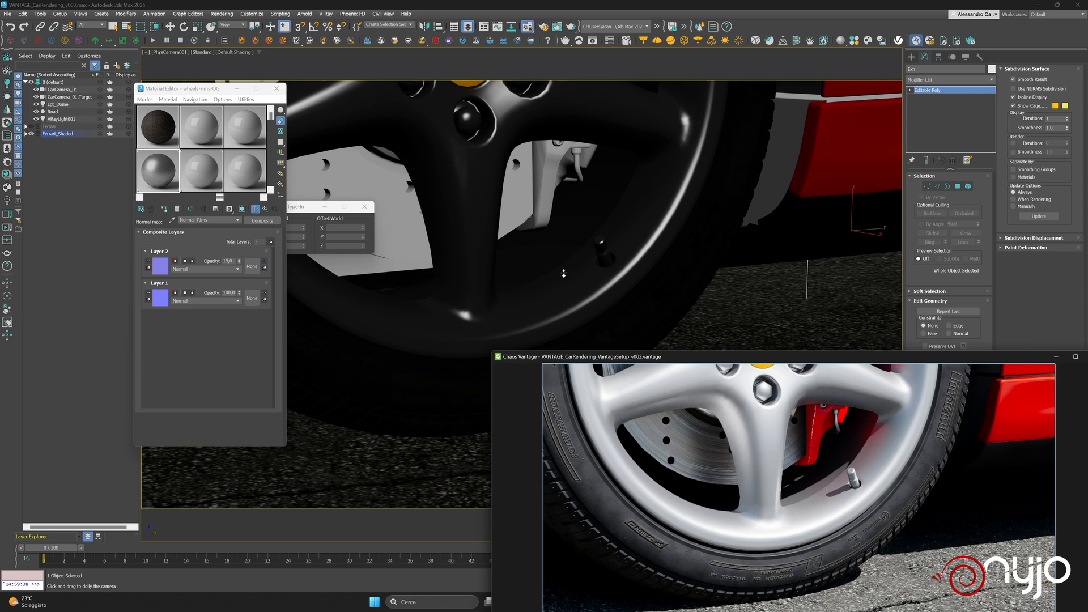
click(114, 26)
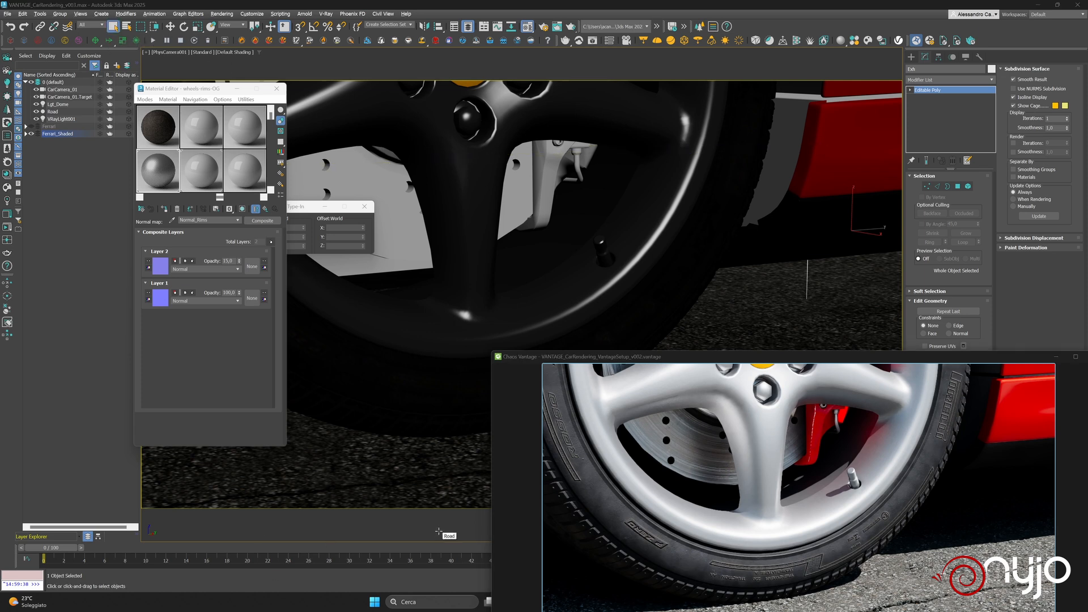
Switch to Chrome and examine the eBay photo of the Ferrari 550 Maranello wheel up close, around the spokes and valve
key(alt+Tab)
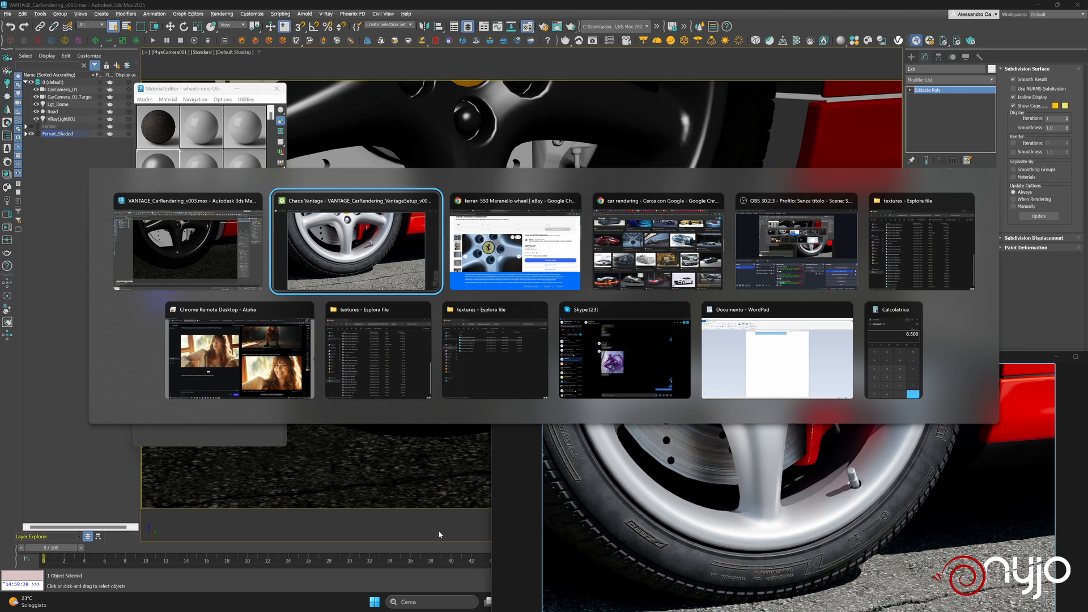
key(alt+Tab)
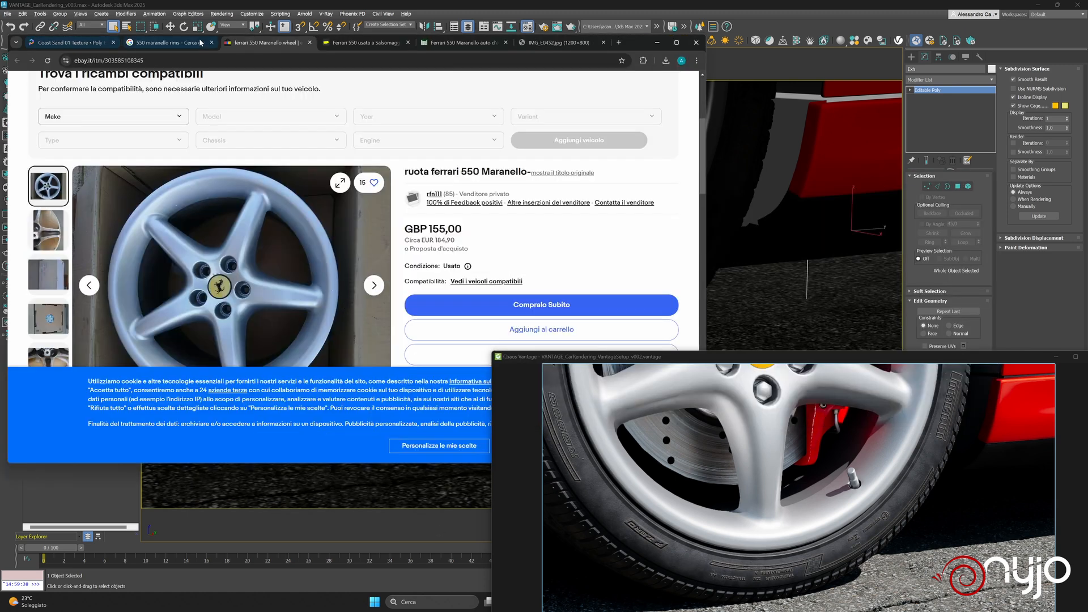
click(200, 43)
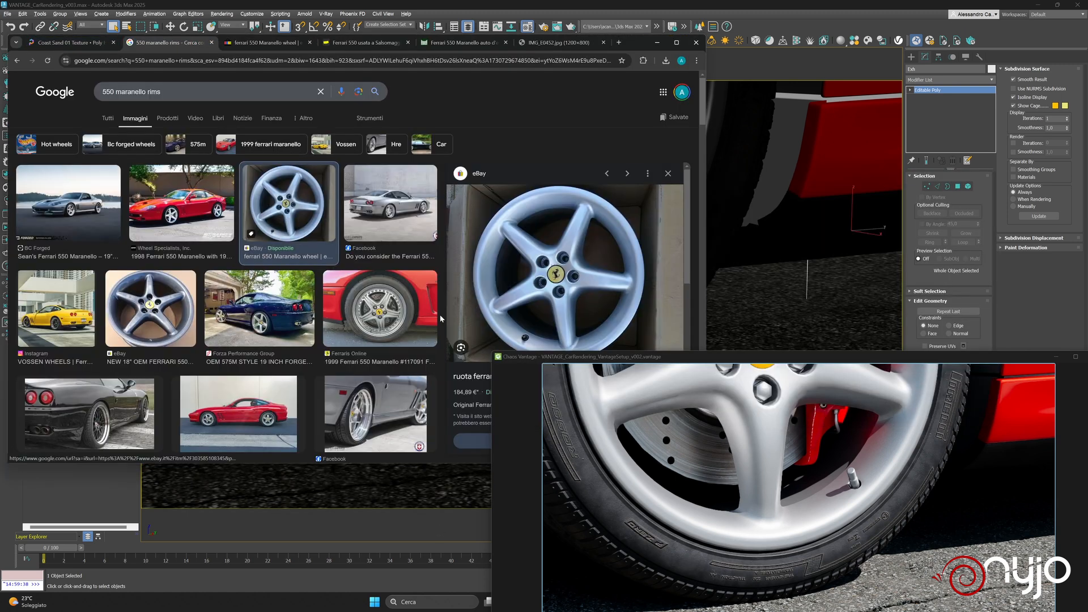
click(264, 42)
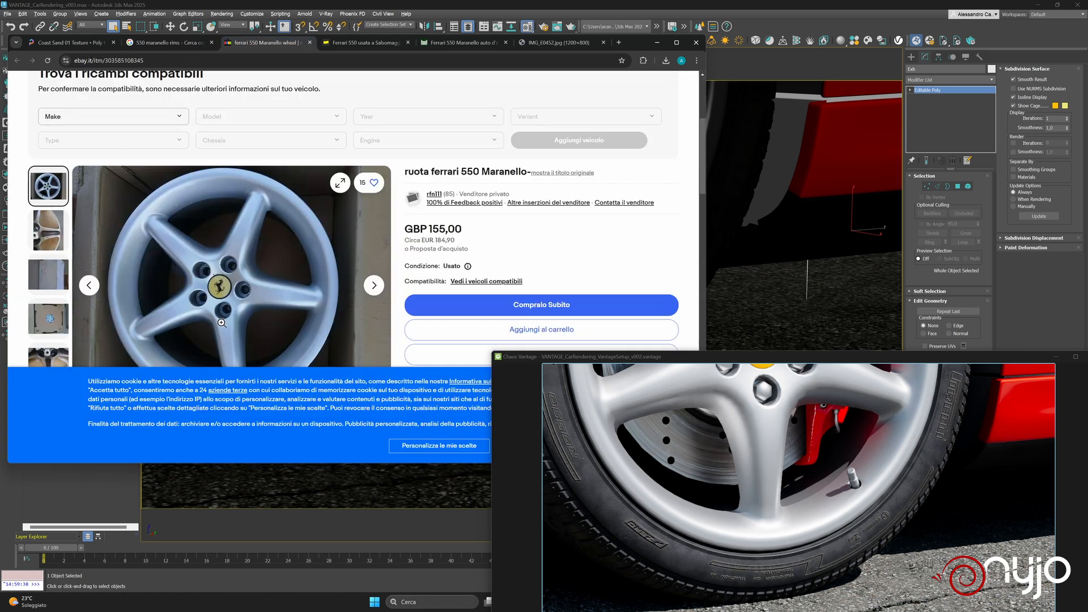
click(196, 348)
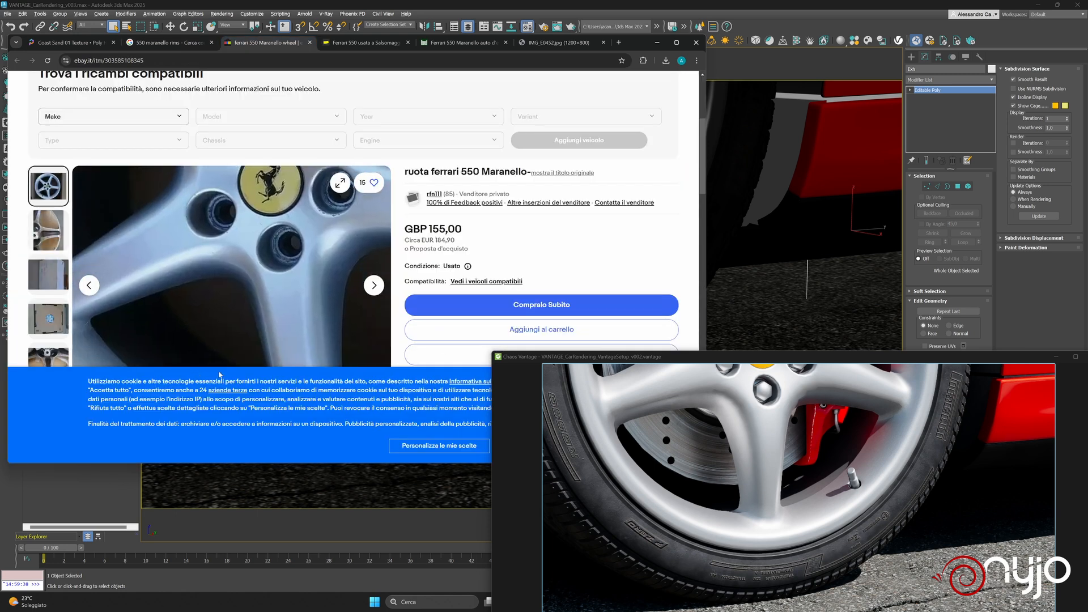
drag(602, 357, 746, 344)
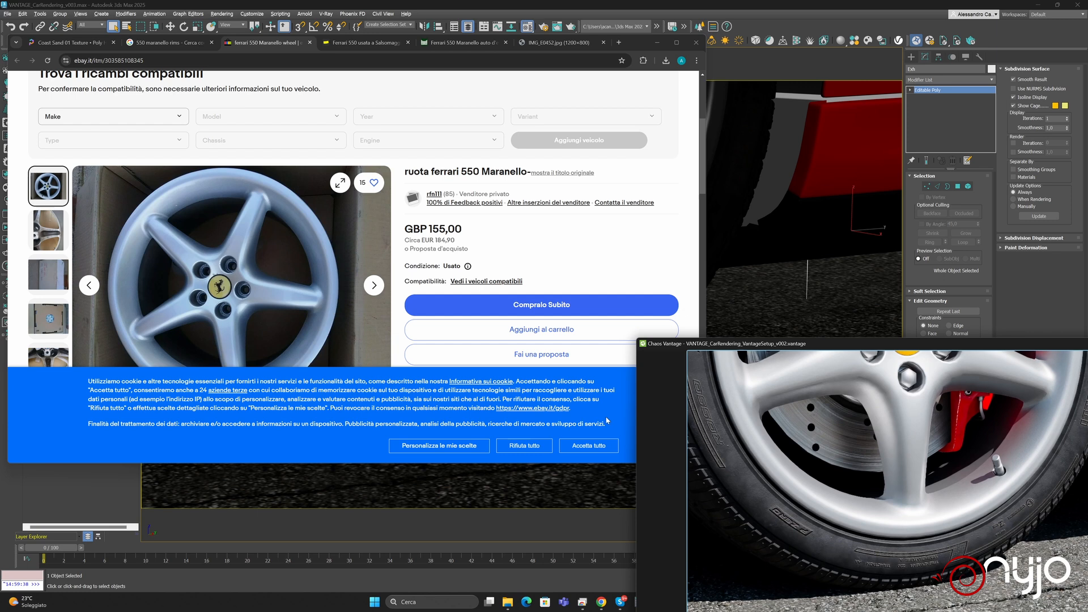
click(587, 446)
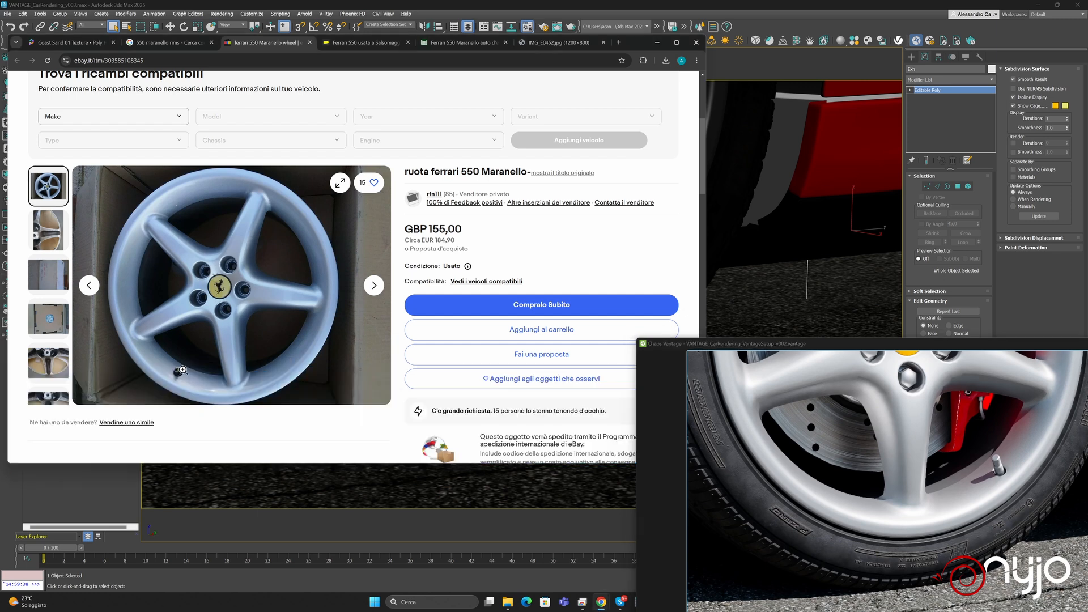
click(181, 371)
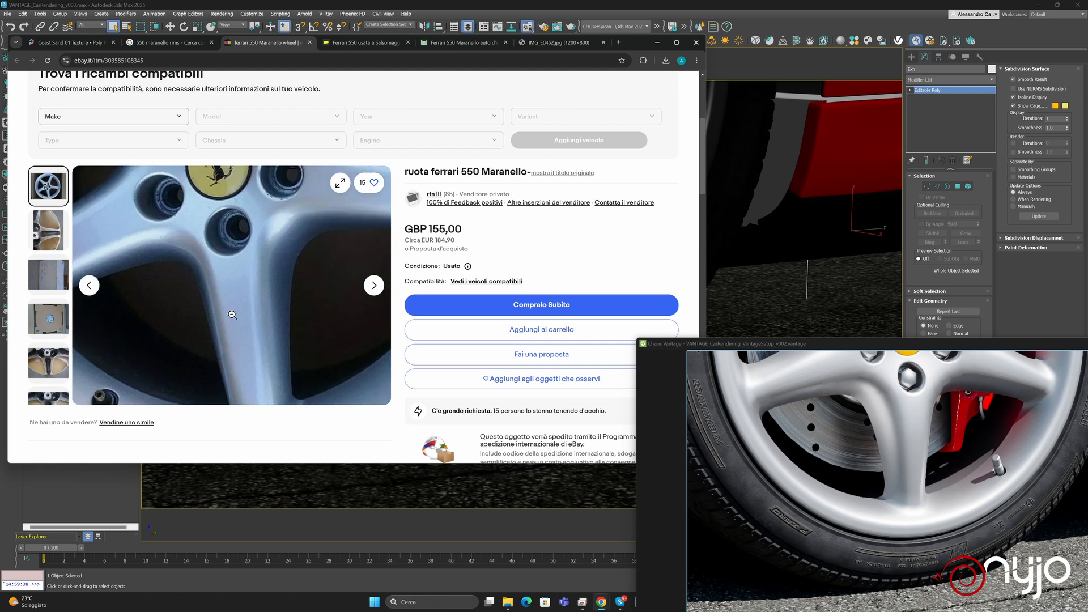
Browse the "550 maranello rims" image results and examine the Forza Performance Group photo of the 18-inch forged wheels
click(170, 42)
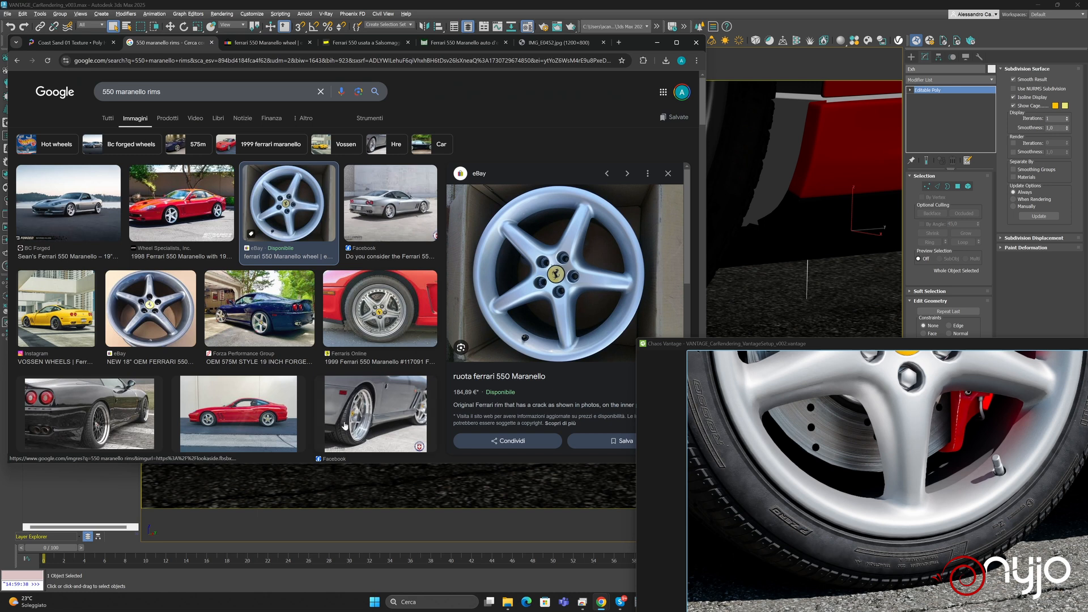
click(166, 219)
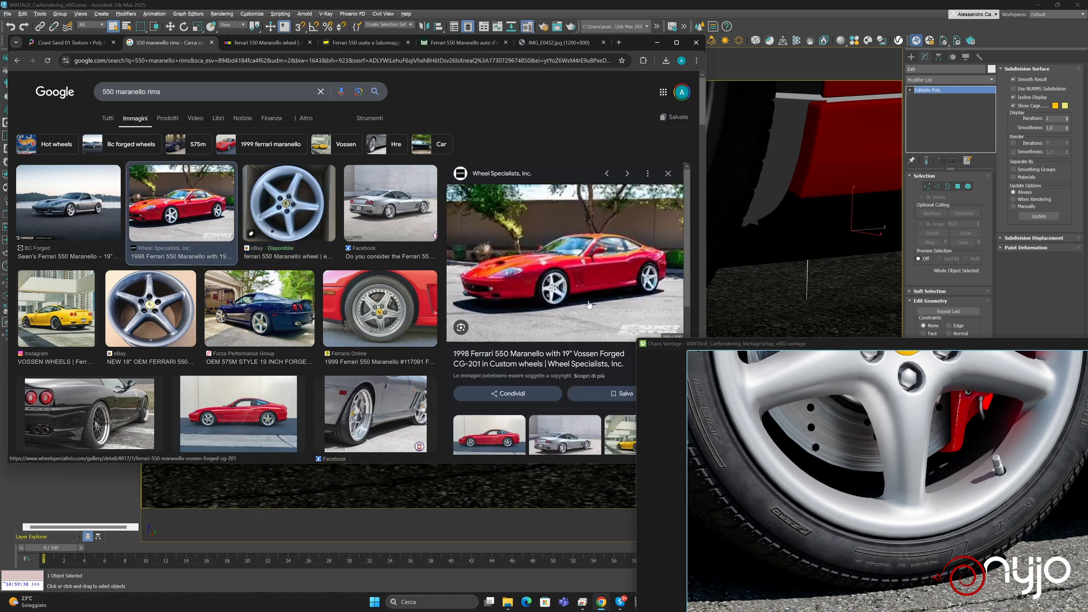
click(148, 92)
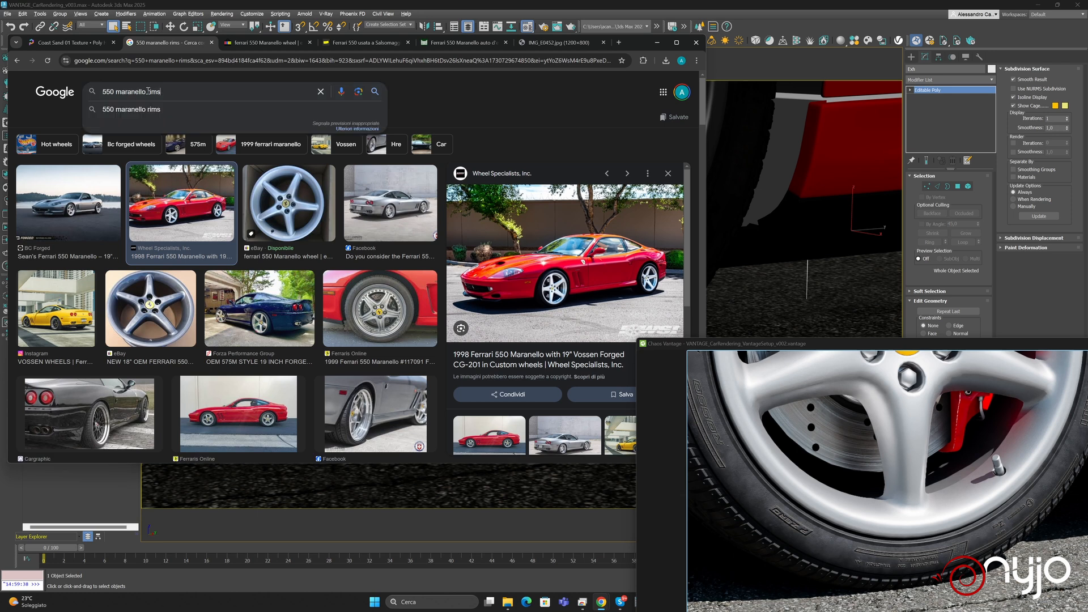
scroll(482, 144, down, 2)
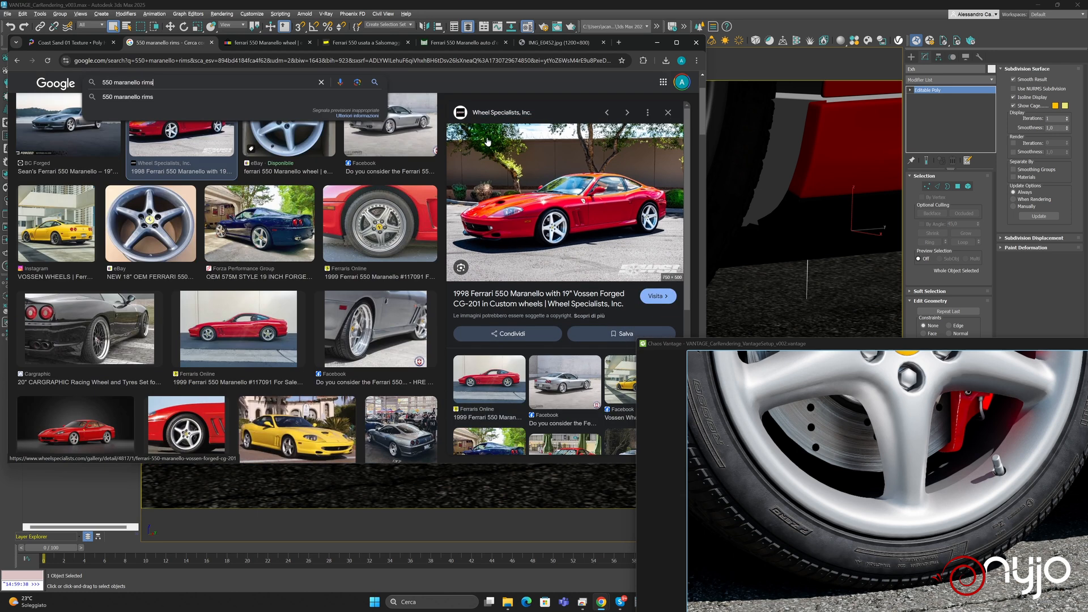
scroll(487, 152, down, 3)
click(199, 429)
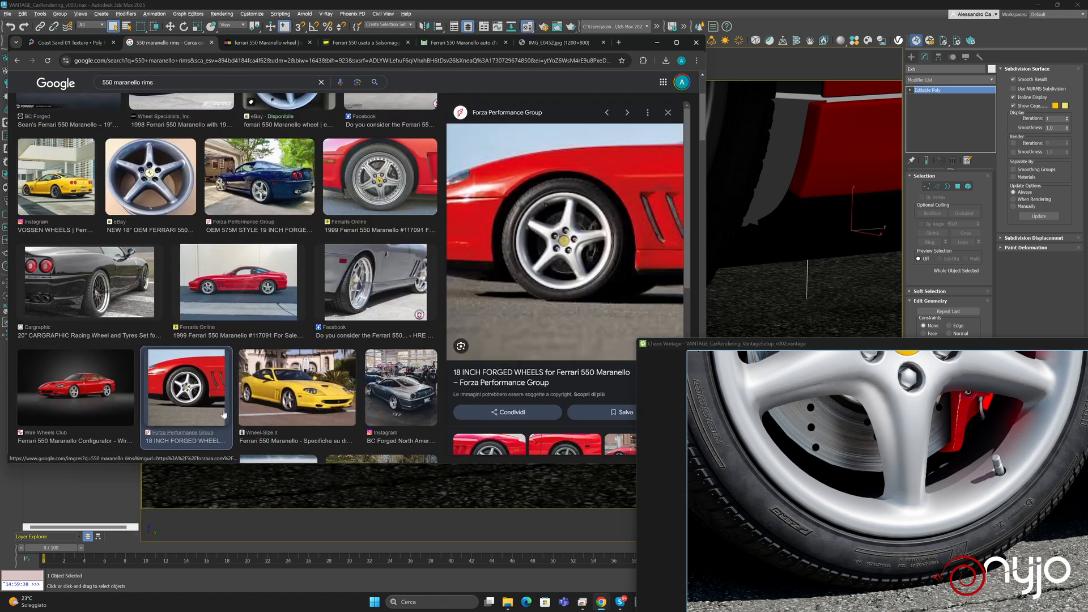
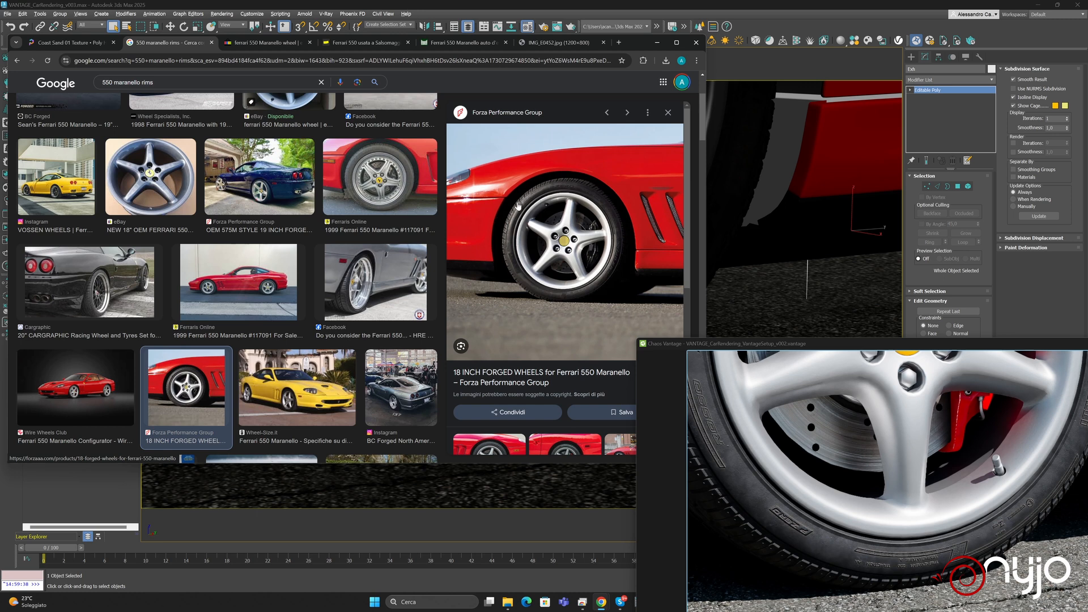
click(657, 43)
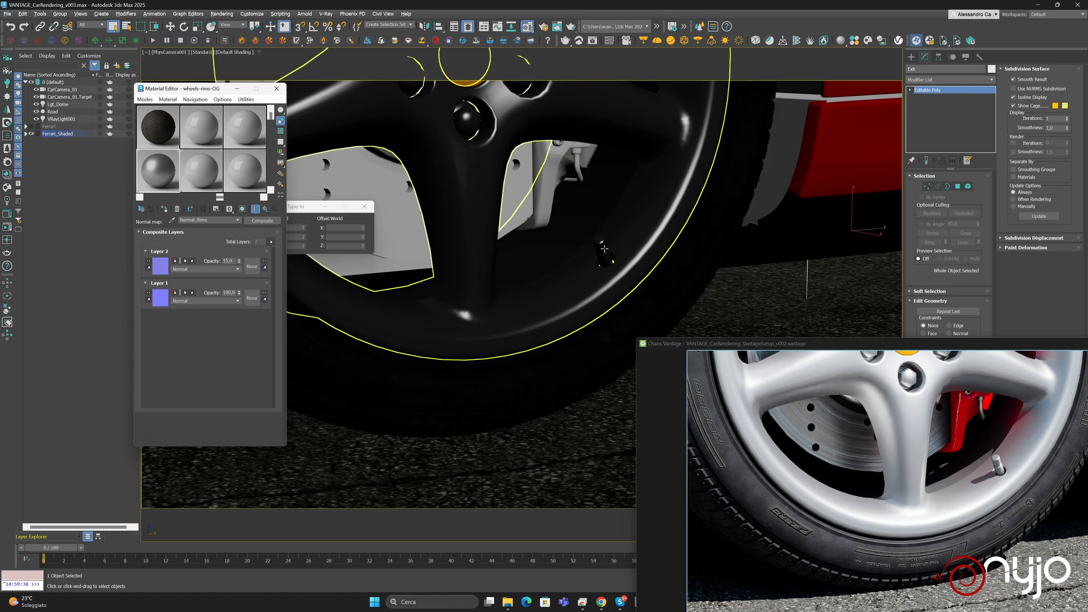
Detach the tyre valve element from the rim mesh as a separate object named Valve
click(604, 248)
key(4)
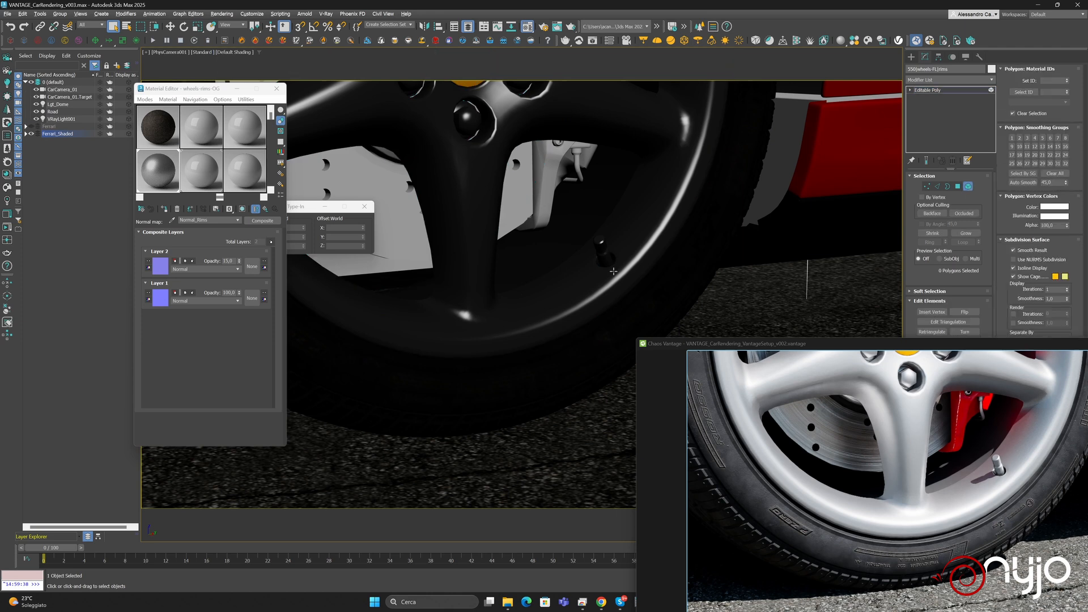
click(605, 258)
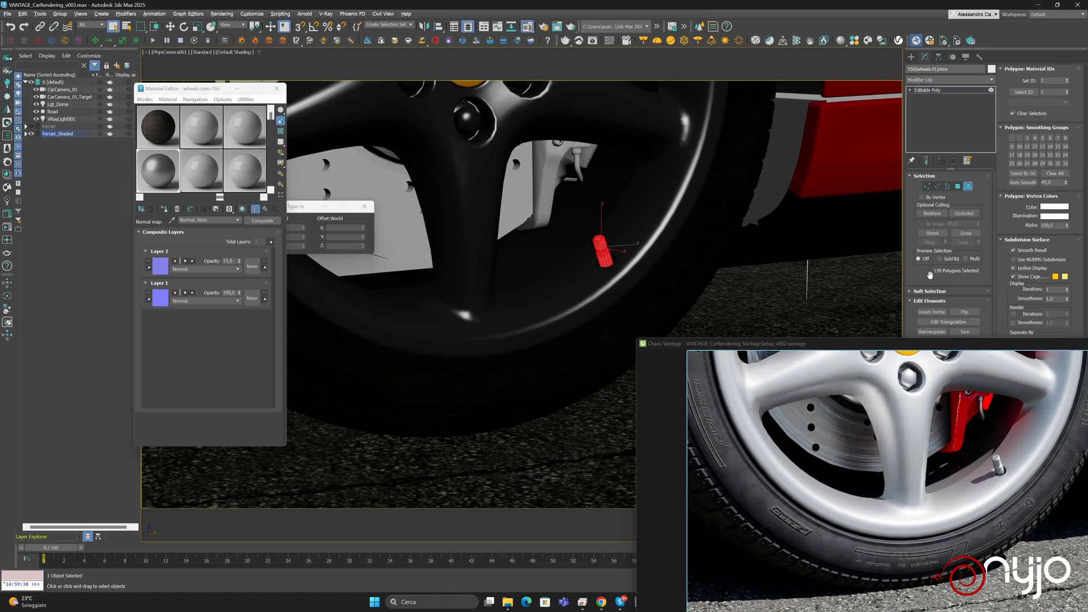
drag(930, 276, 903, 131)
drag(1009, 344, 756, 373)
drag(909, 376, 682, 331)
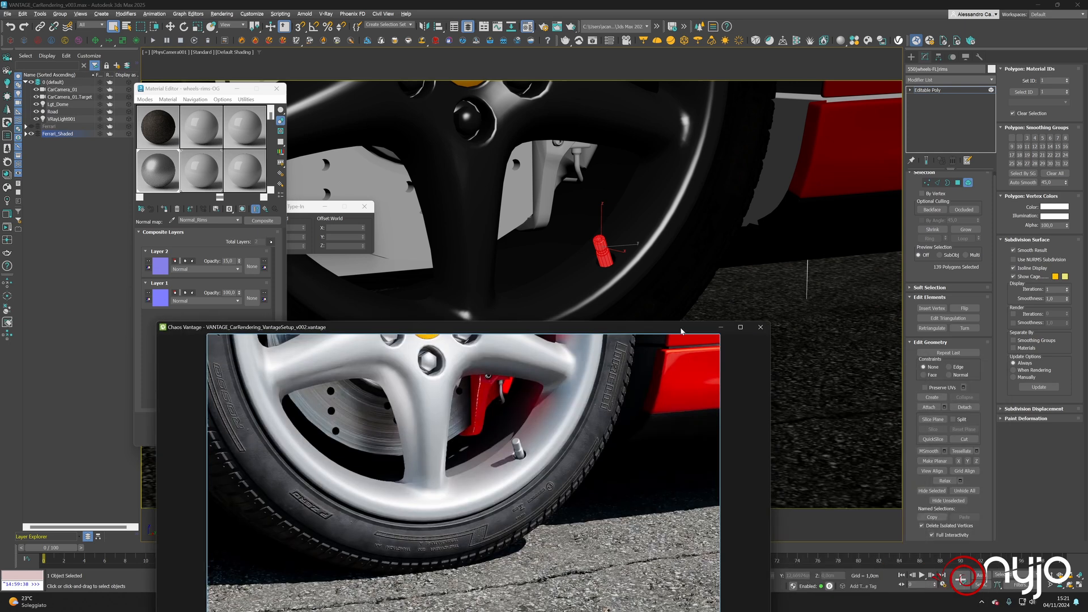
click(964, 407)
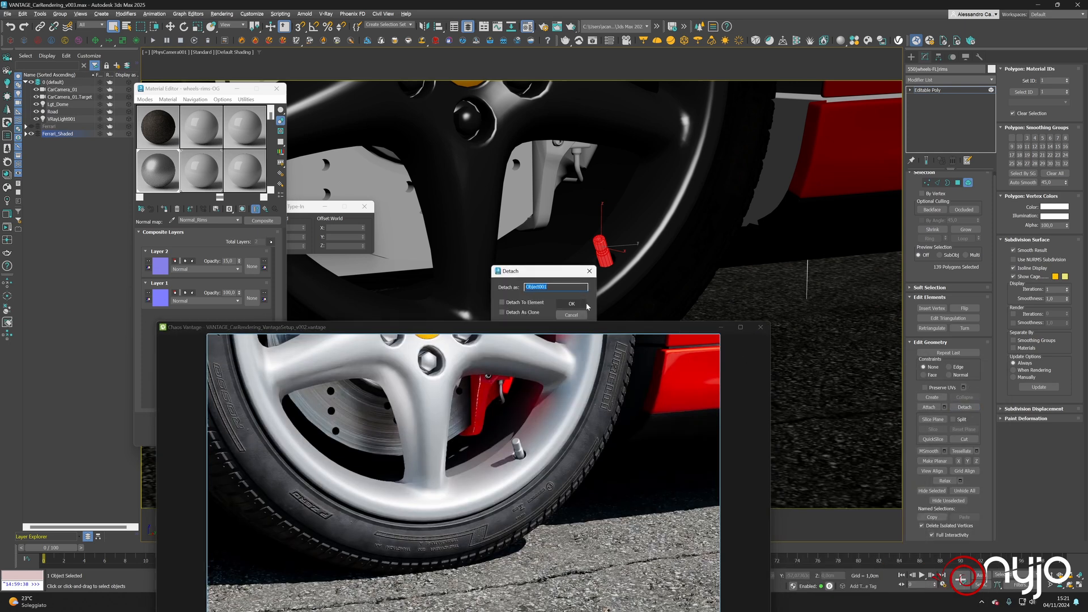
text(Valve)
click(584, 304)
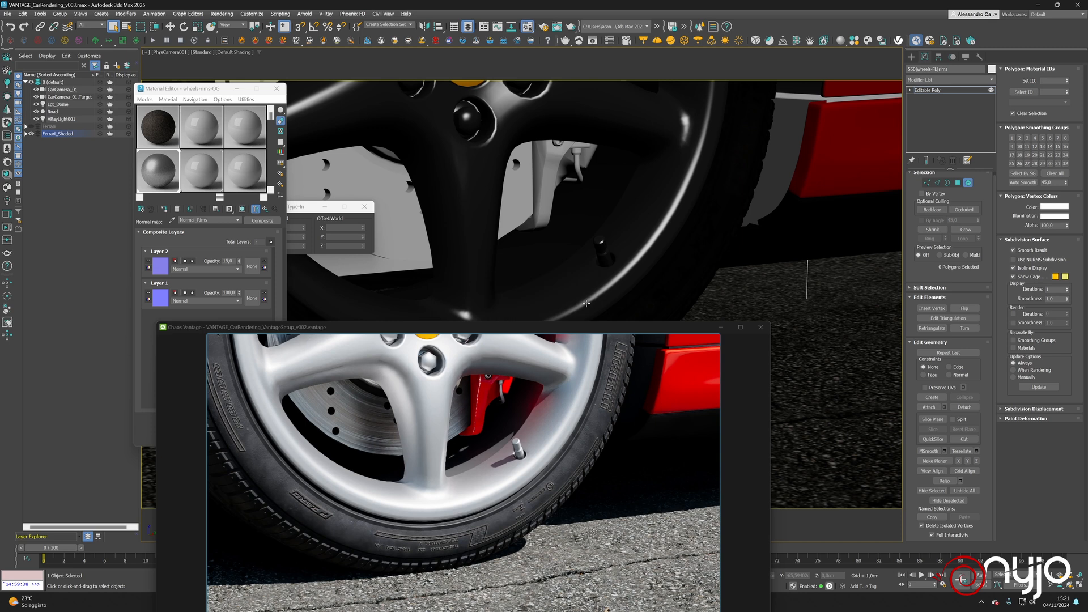
Name an empty material slot Valve and assign that material to the detached tyre valve
click(968, 182)
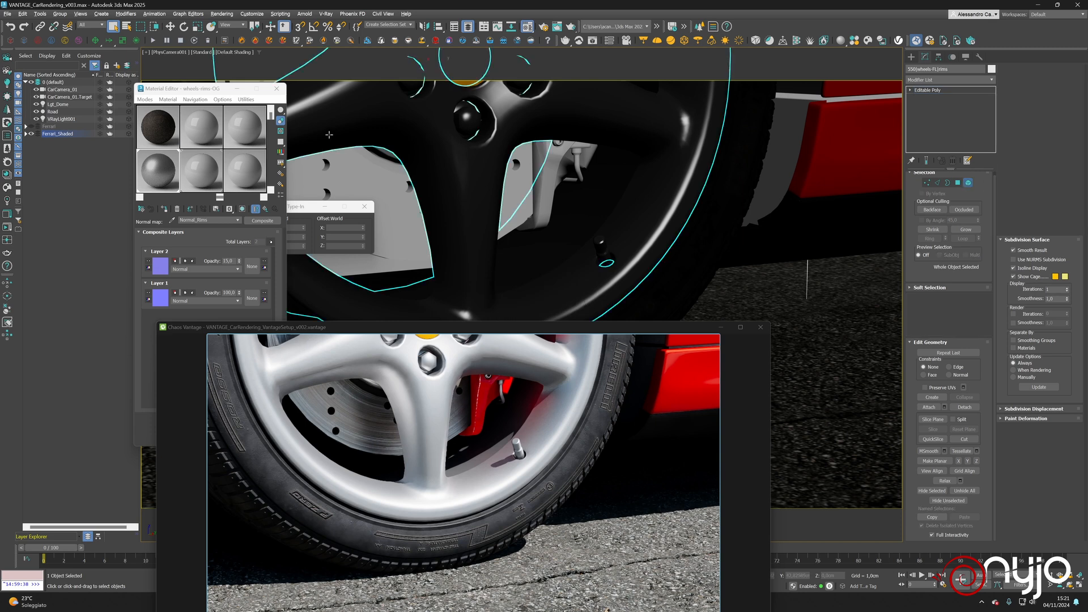
click(199, 143)
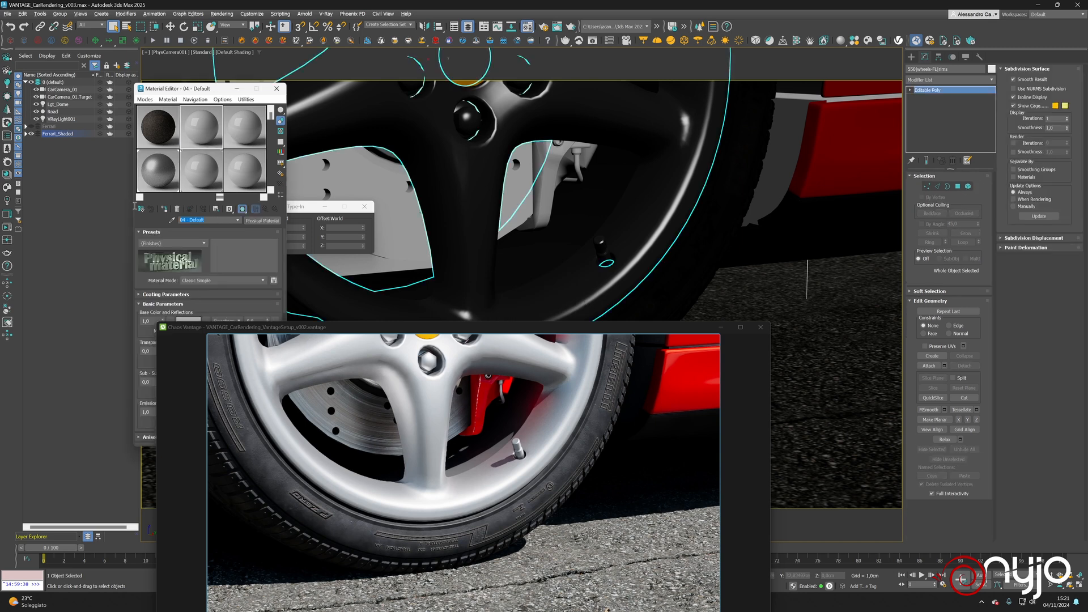
text(Val)
key(Return)
click(602, 252)
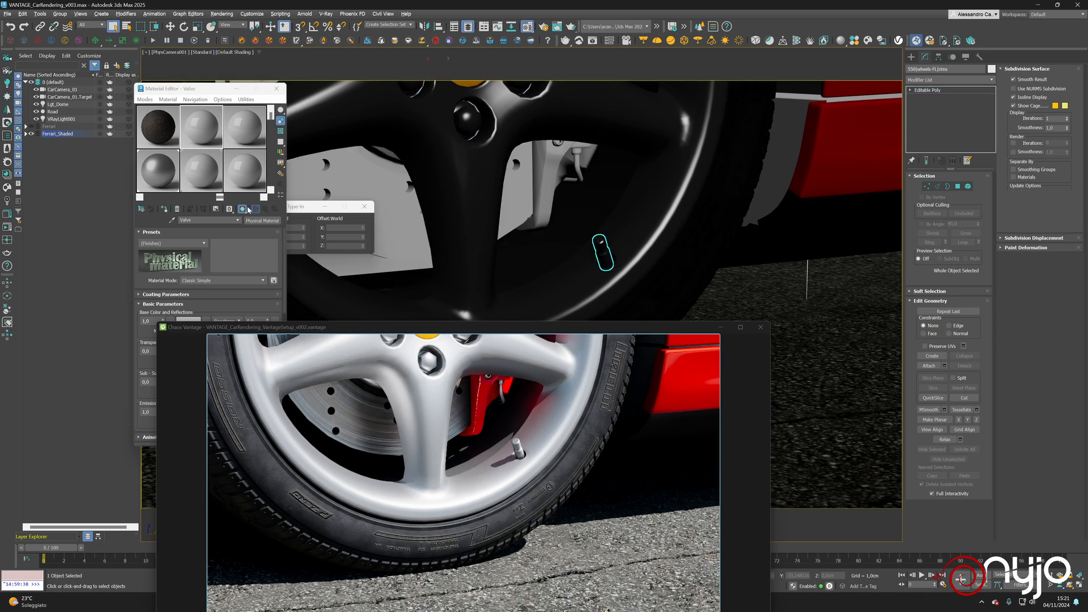
click(164, 210)
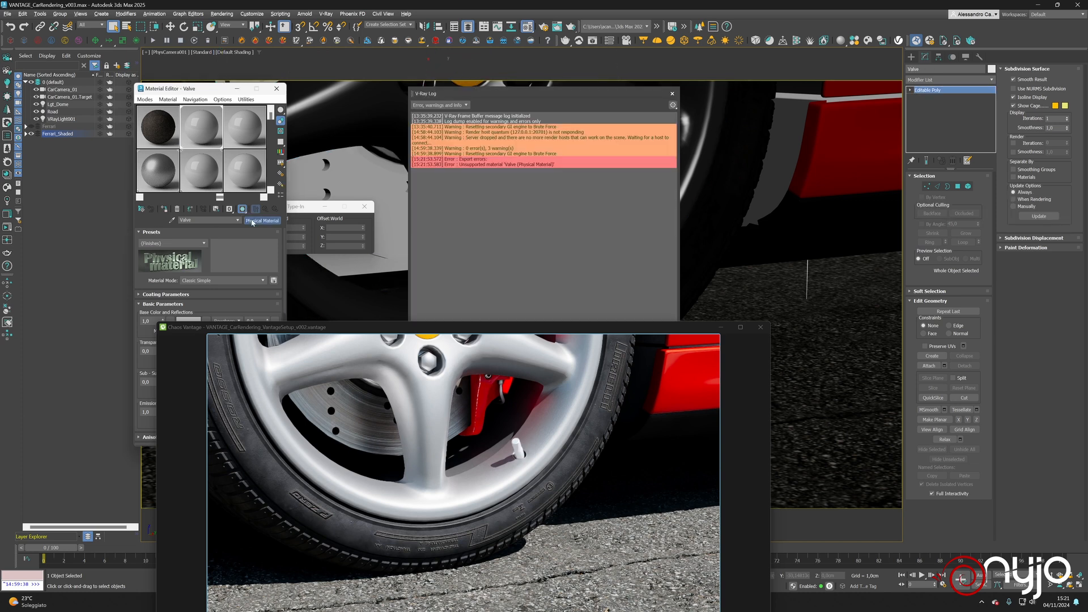
Change the Valve material's type from Physical Material to VRayMtl
click(262, 221)
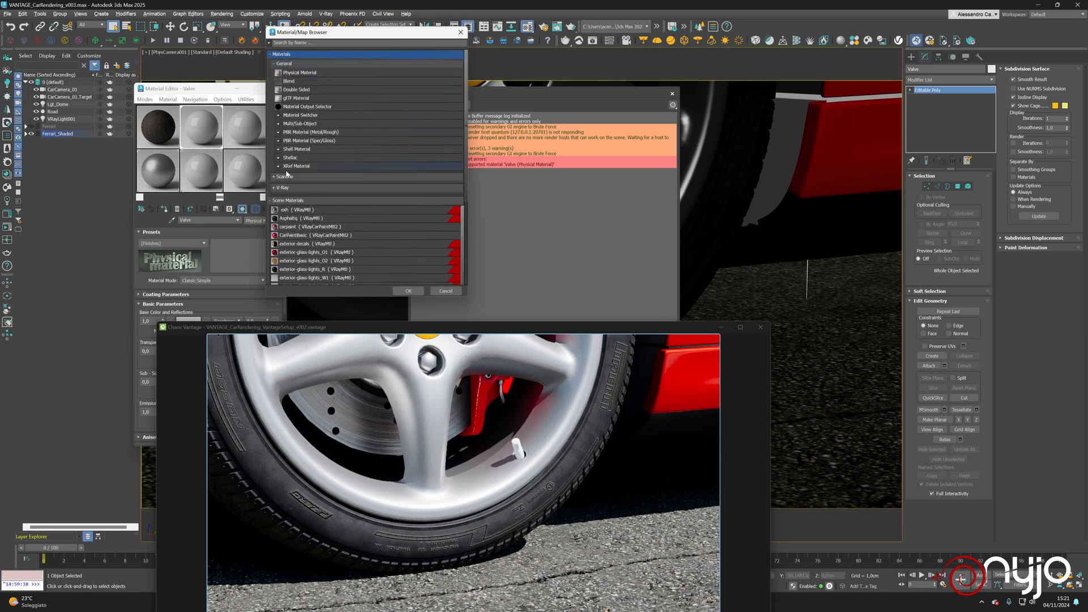
click(282, 188)
scroll(329, 263, down, 3)
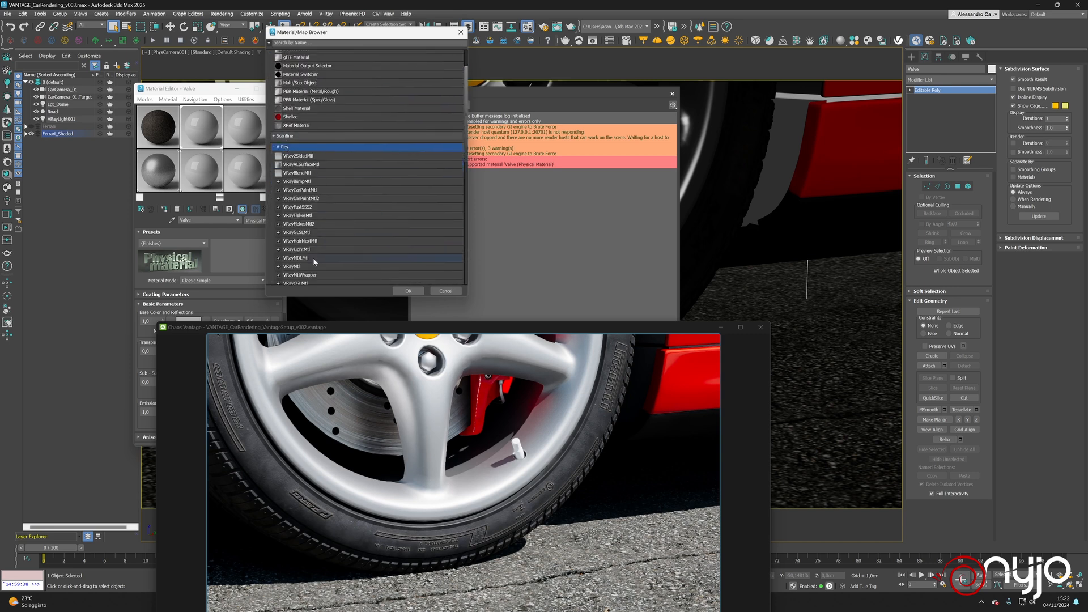
click(297, 266)
double_click(297, 266)
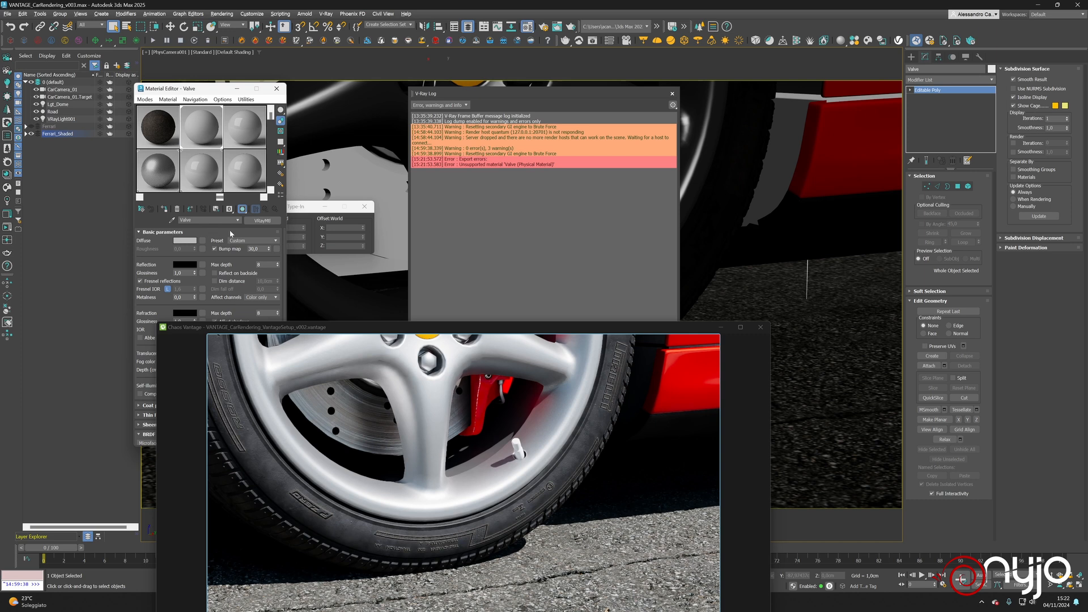
Set the Valve material's diffuse color to pure black and close the V-Ray log
click(185, 240)
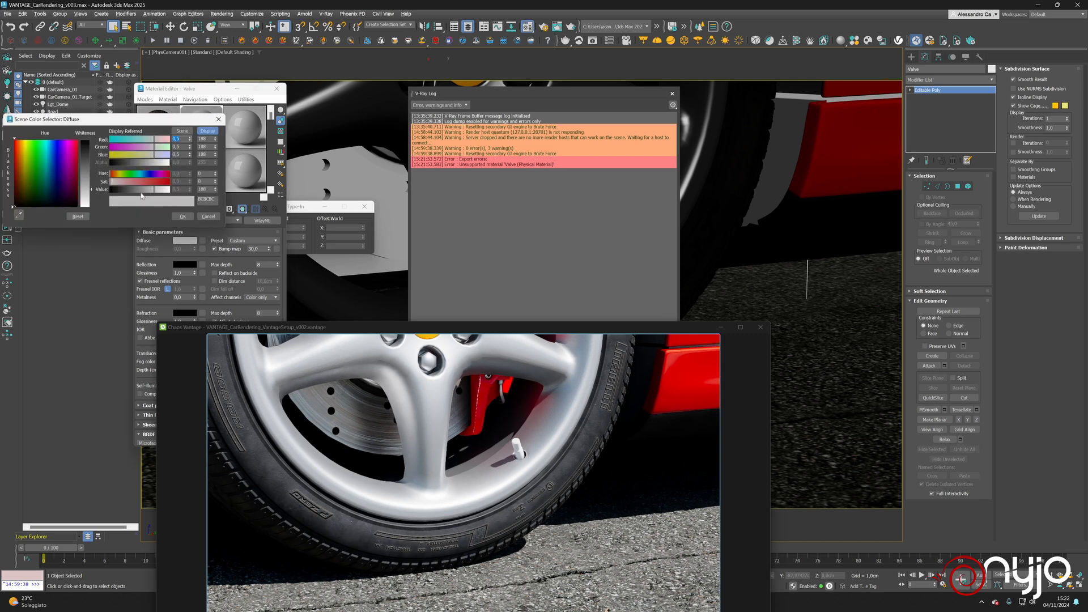
drag(141, 191, 110, 190)
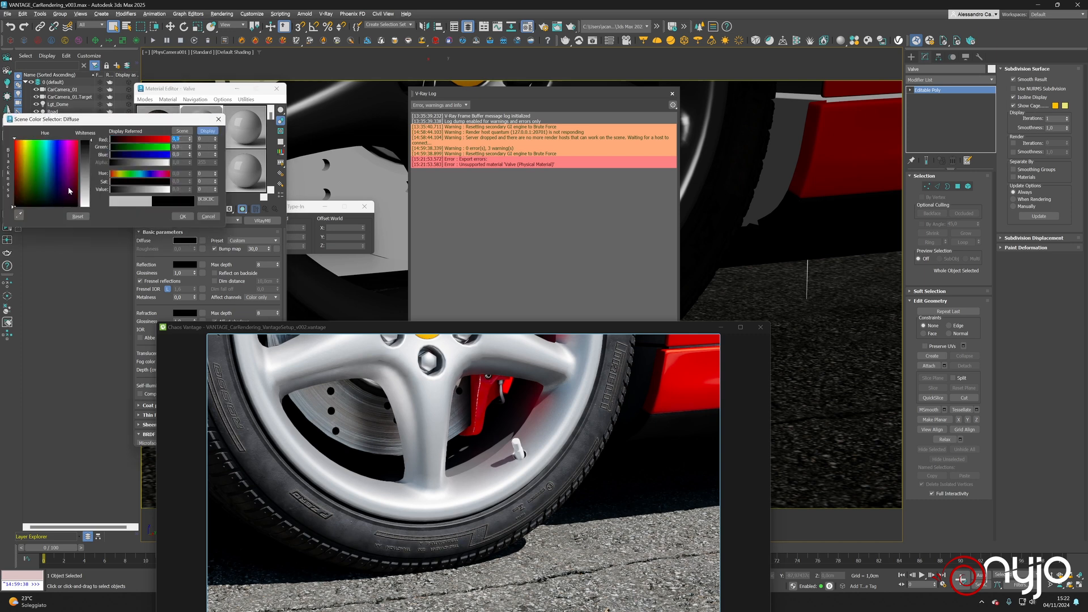
click(182, 216)
click(672, 94)
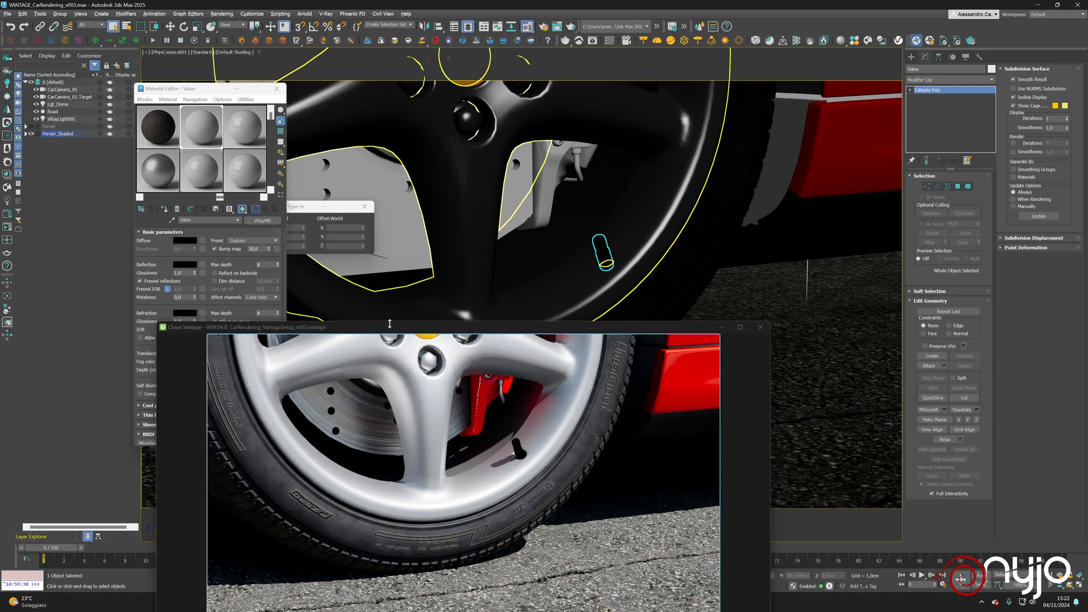
Move the Vantage preview clear of the material parameters, then give the Valve material a light grey reflection and 0.7 glossiness
drag(389, 330, 559, 311)
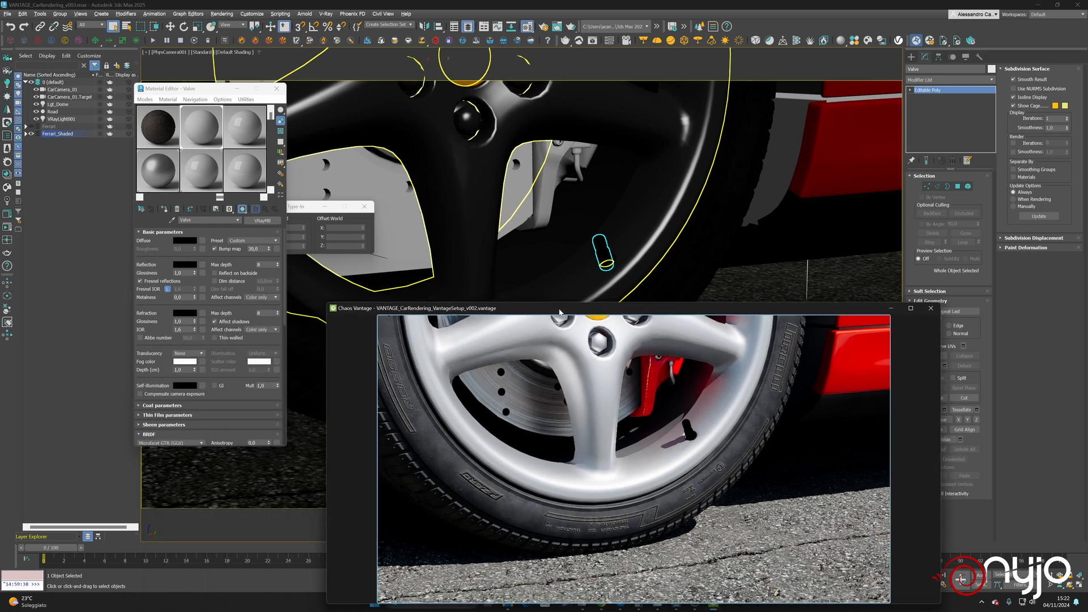
click(194, 266)
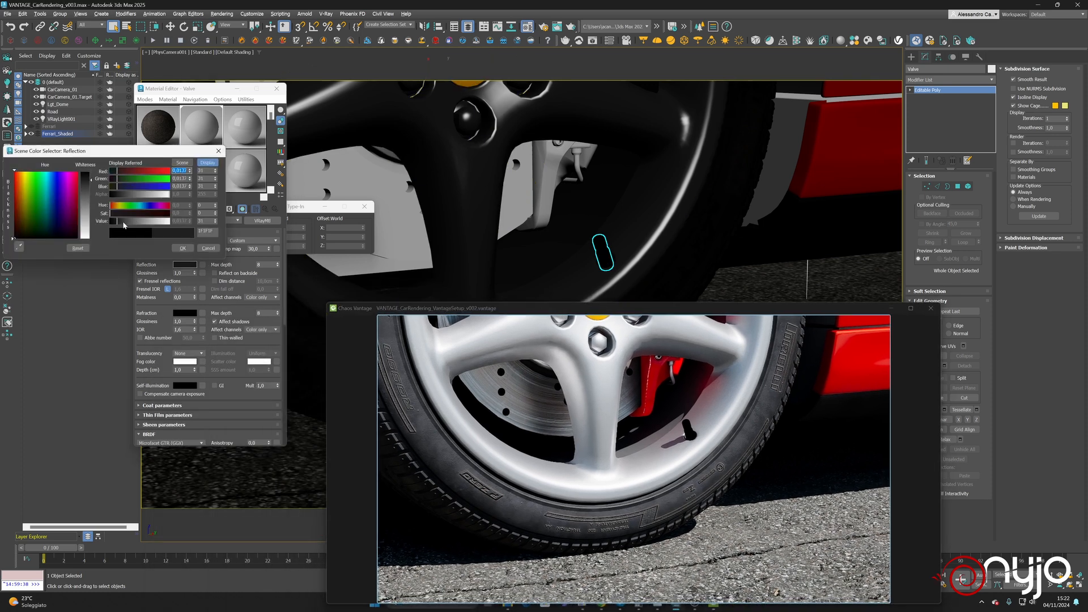
drag(124, 225, 154, 227)
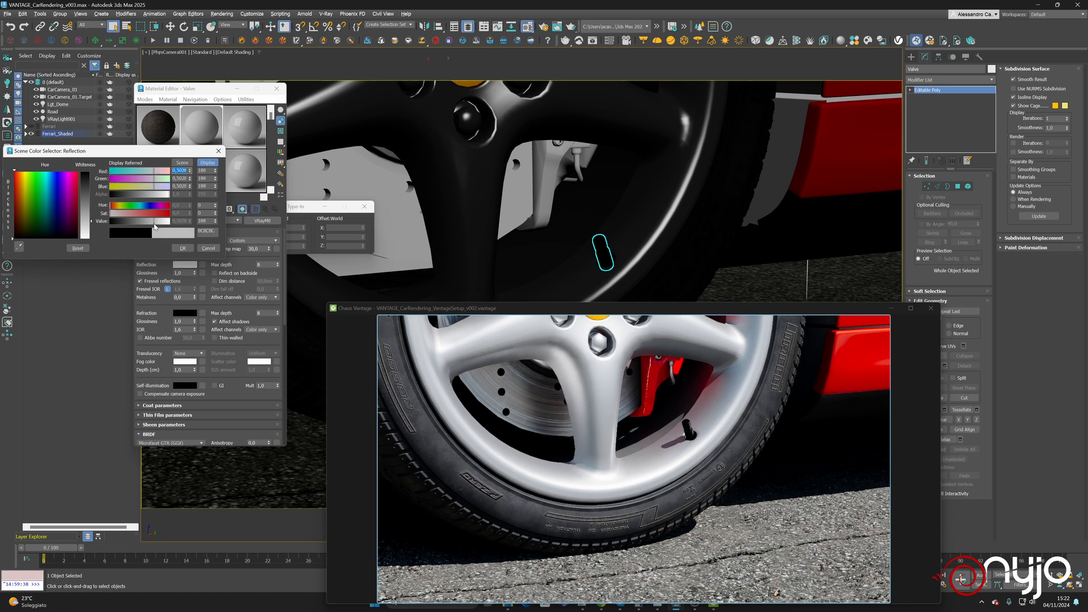
click(186, 249)
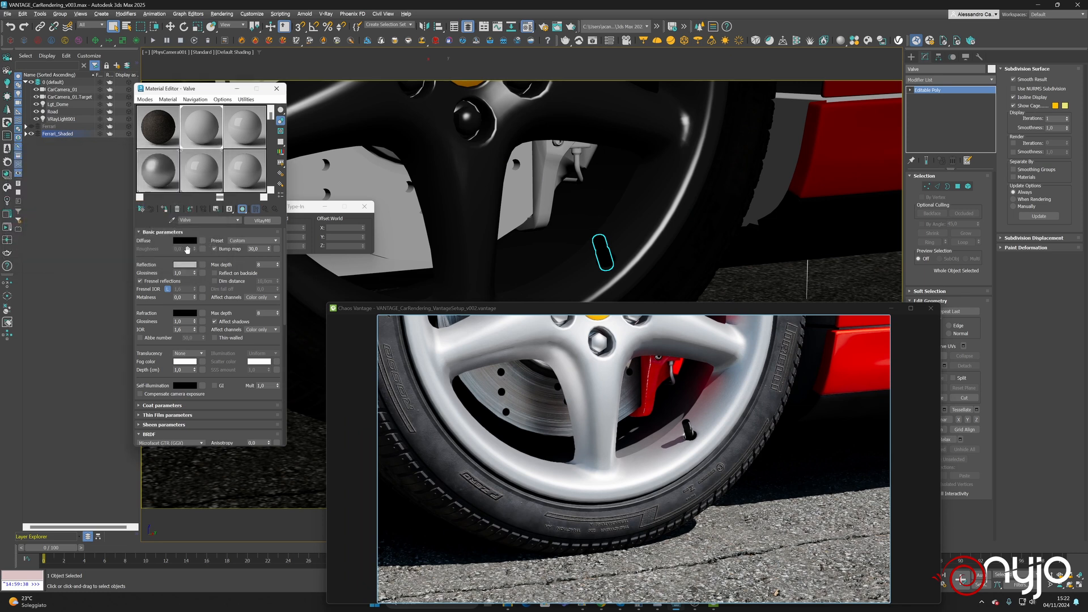
click(189, 274)
Lighten the Valve material's diffuse color to a very dark grey with a value of 31
click(187, 240)
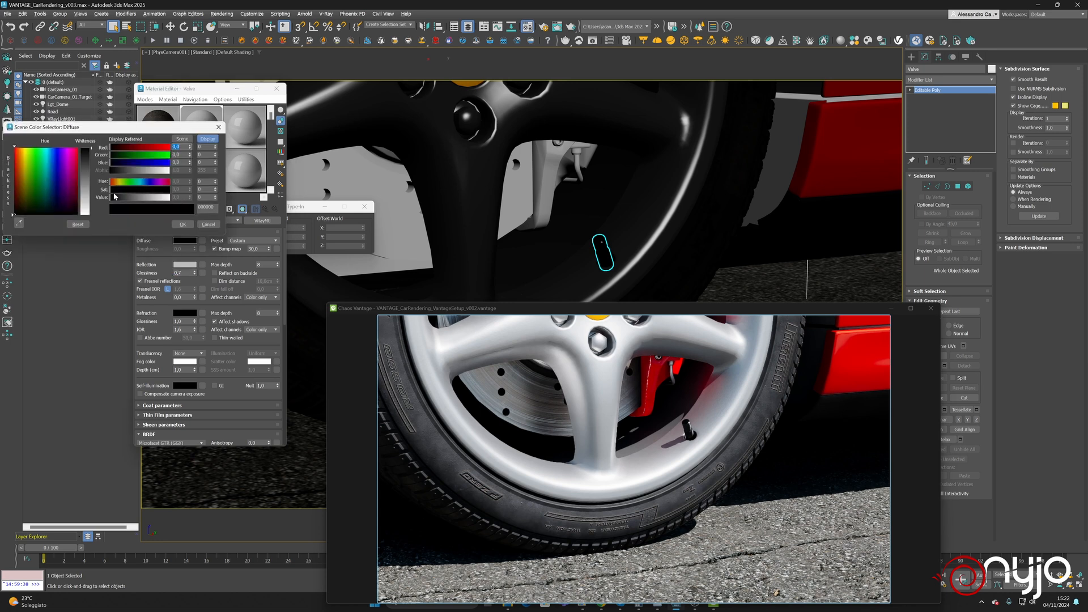
click(113, 199)
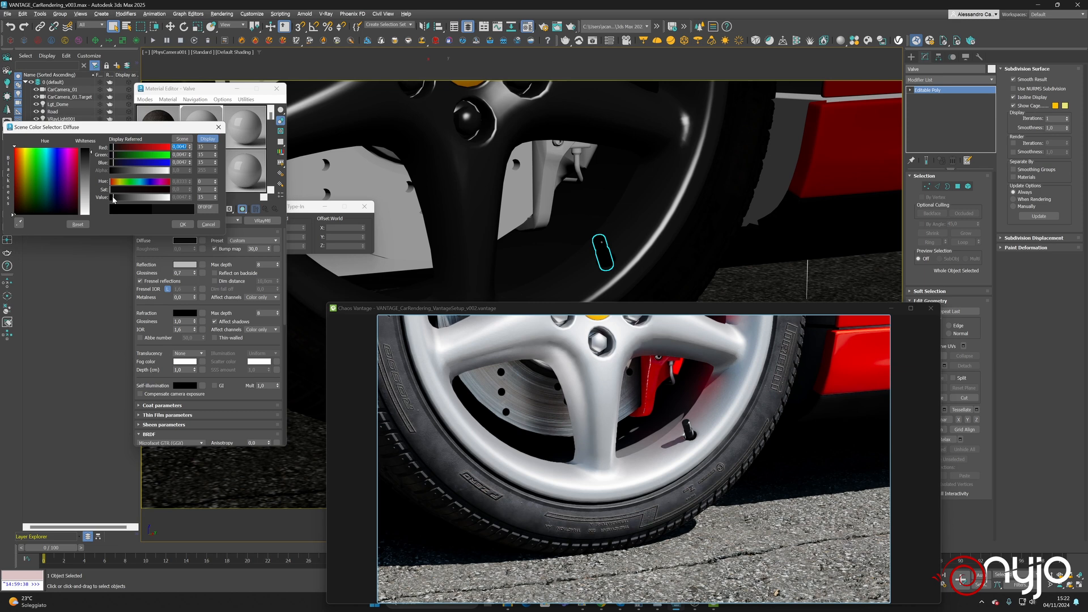
drag(114, 199, 117, 203)
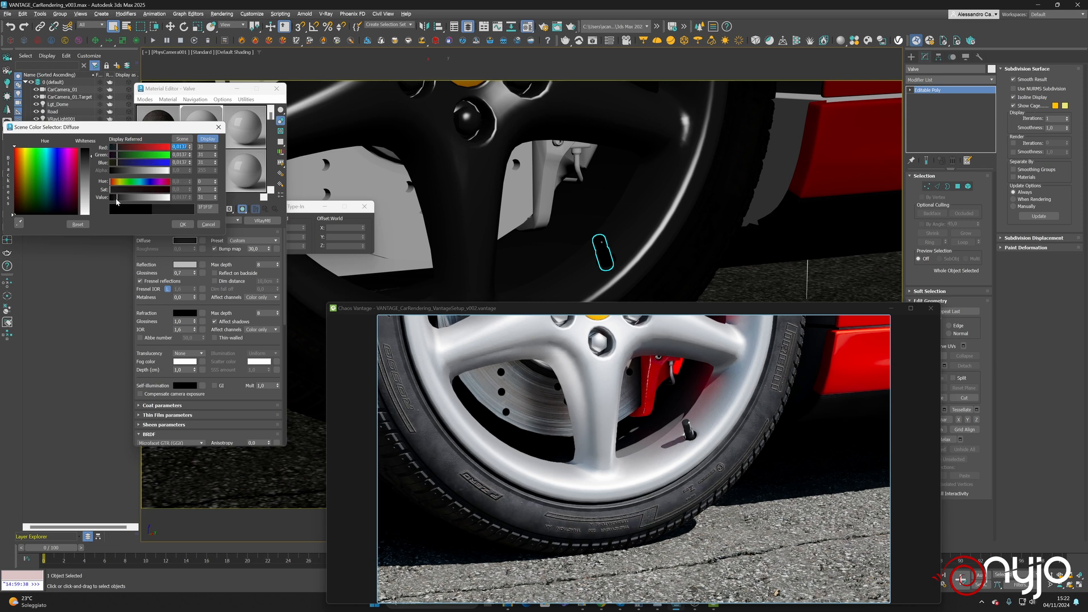
click(183, 225)
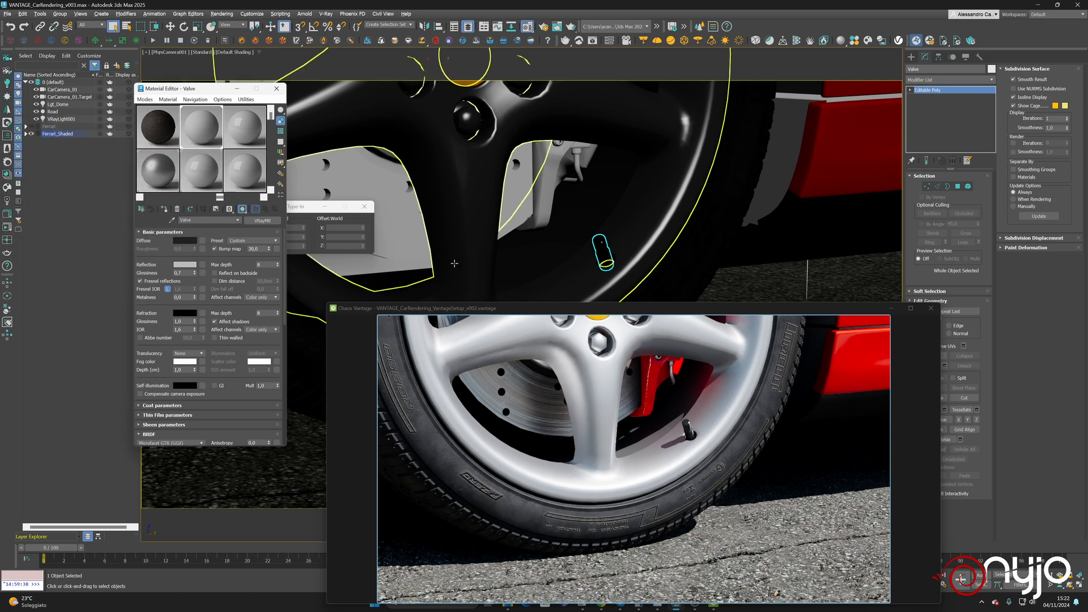
Load the front tyre's Tire_high material into an unused slot and open its reflection roughness composite map
middle_drag(578, 213, 683, 250)
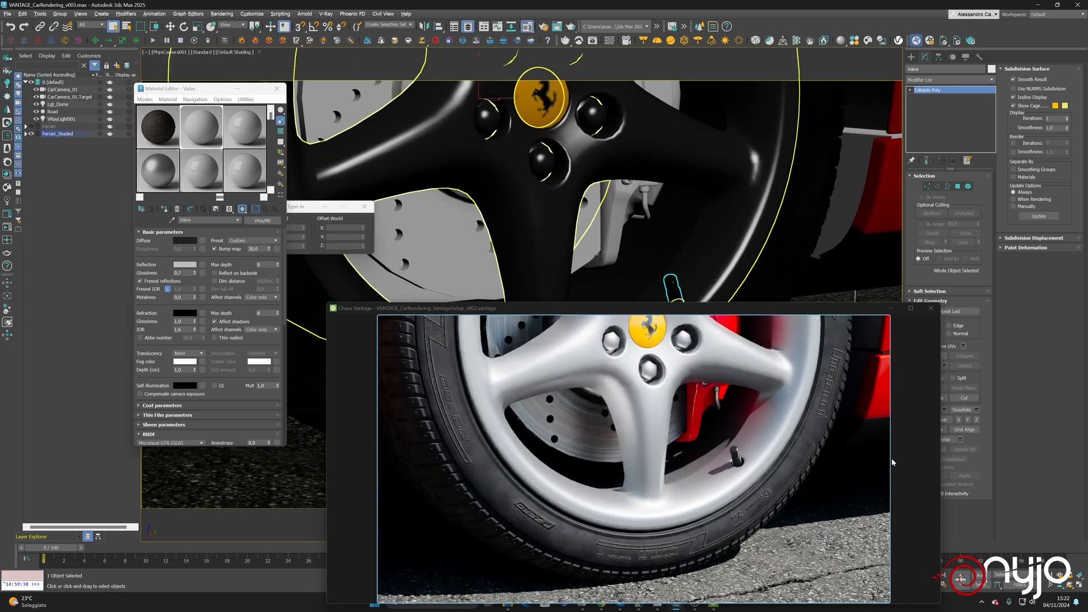
click(1052, 575)
drag(681, 207, 686, 240)
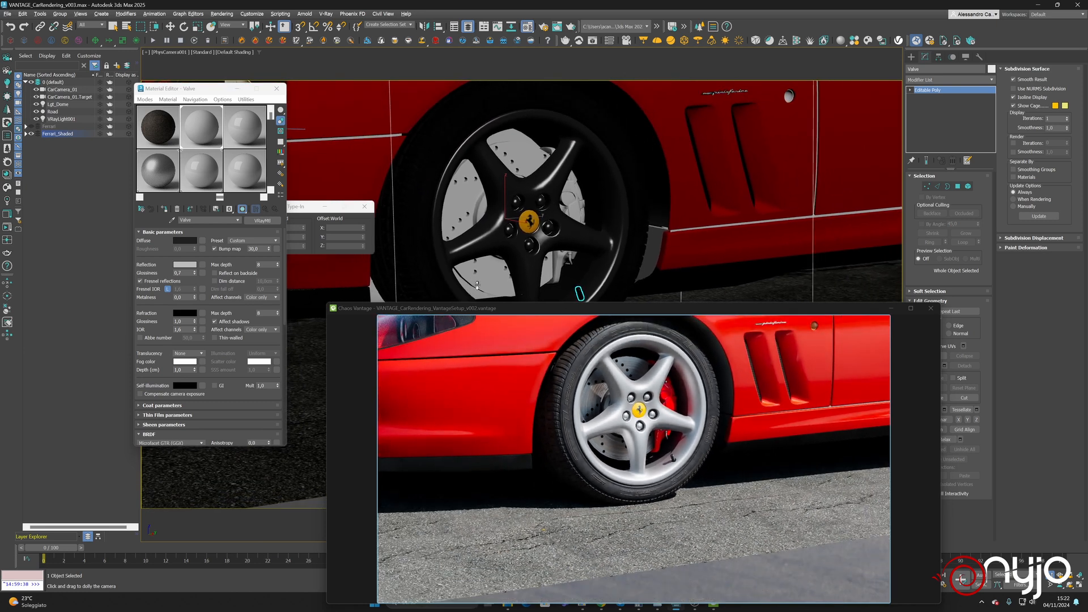
click(232, 139)
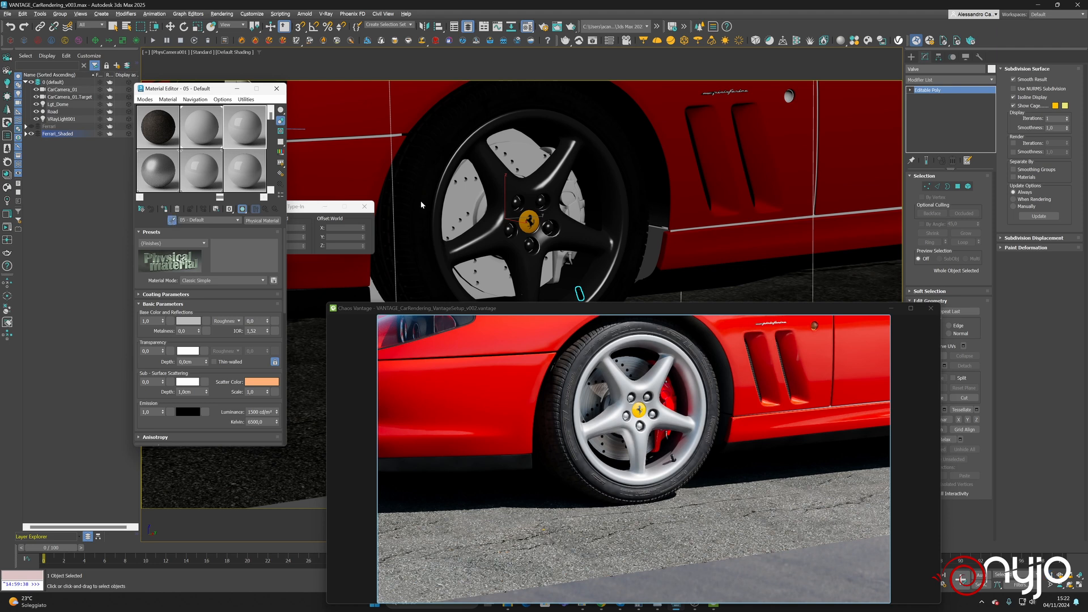
click(418, 154)
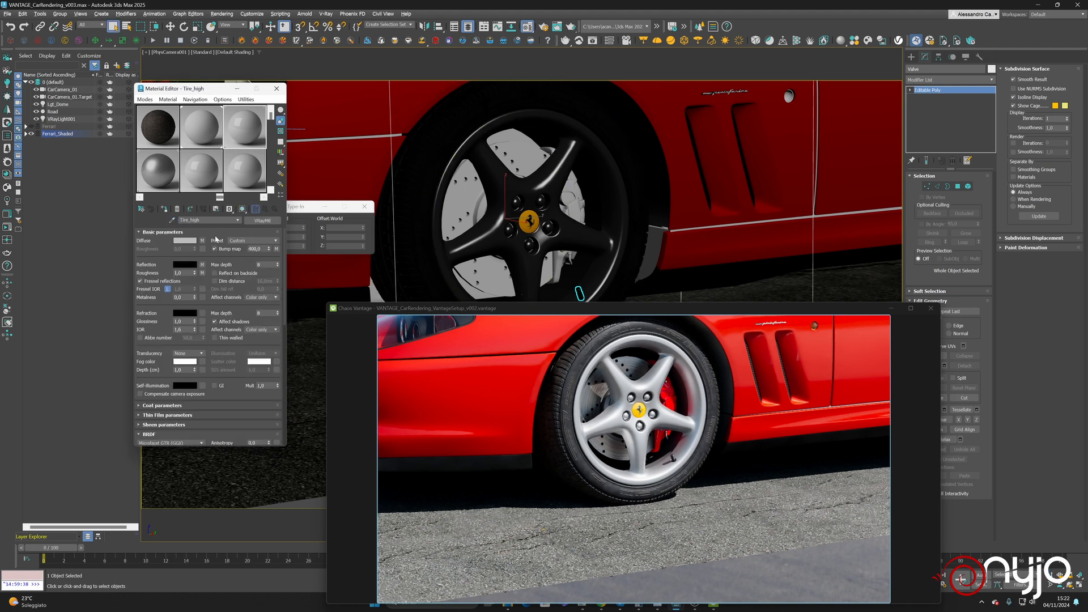
double_click(265, 250)
click(202, 273)
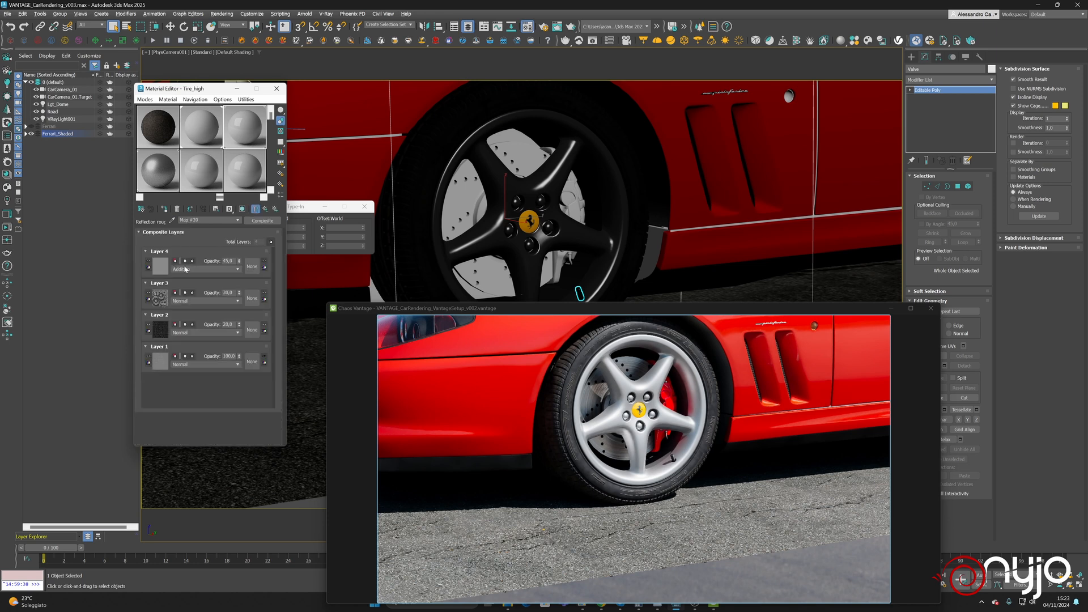
Try opacities such as 30 and 80 on Layer 4 of the tyre's roughness composite and settle on 25
double_click(233, 261)
text(25)
key(Return)
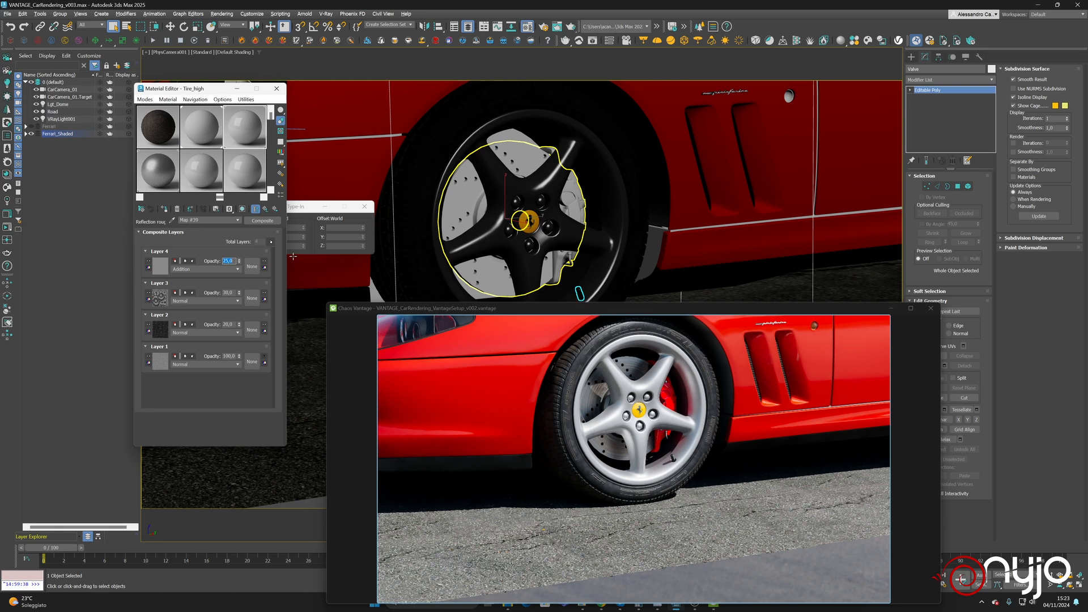
text(30)
key(Return)
text(80)
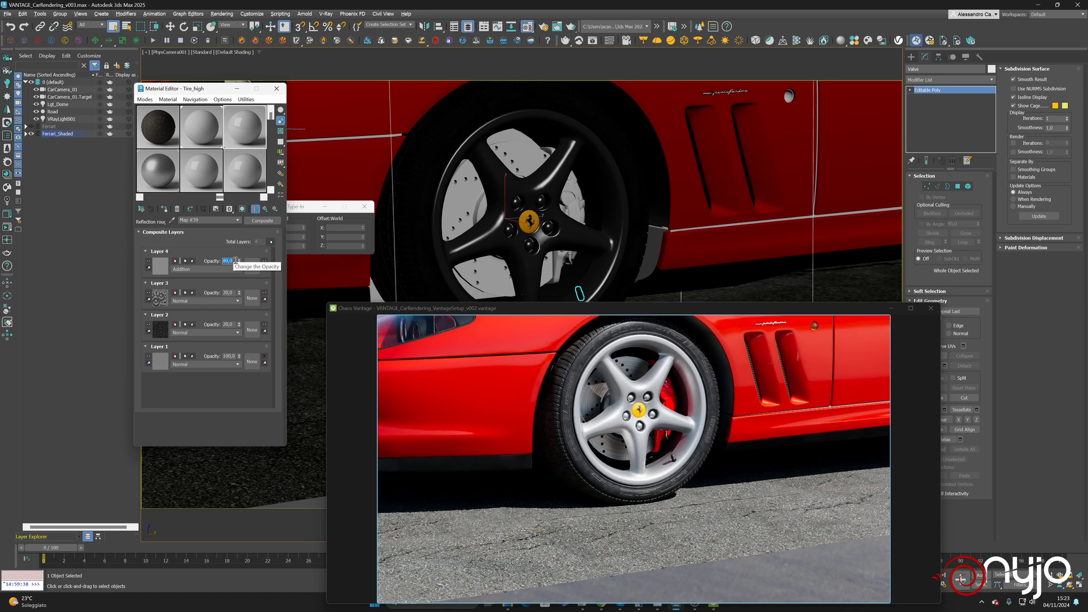
key(Return)
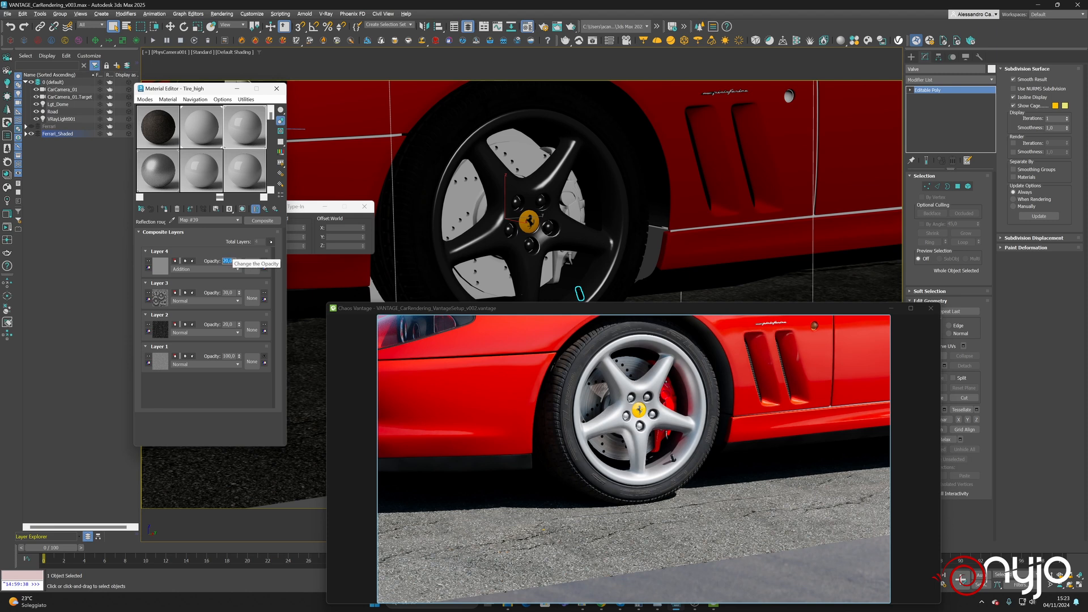
text(25)
key(Return)
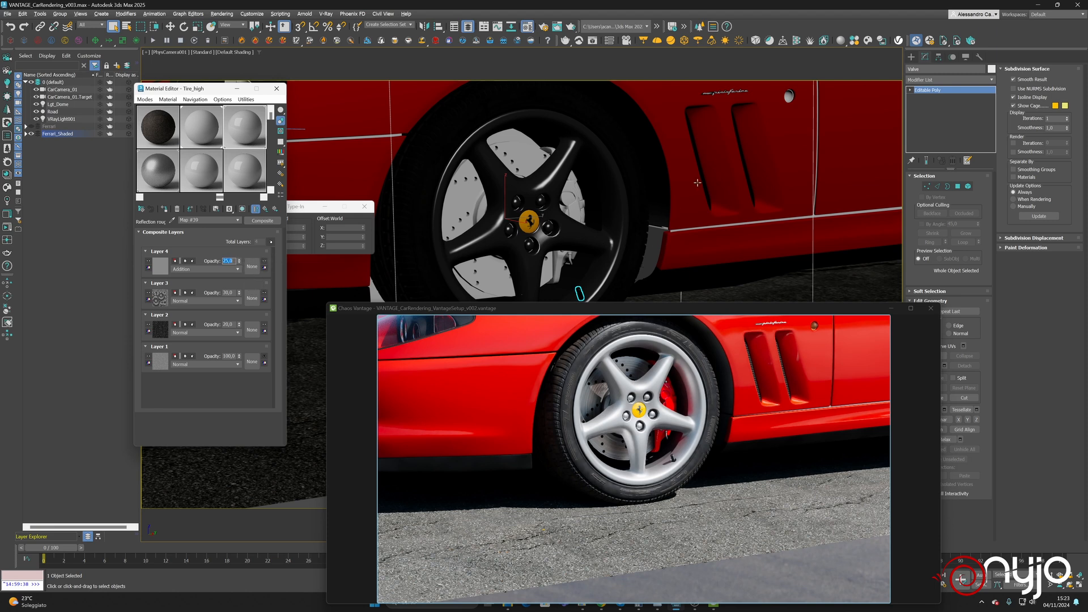
Detach the tyre valve element from the rear wheel's rim mesh as a separate object named Valve02
middle_drag(697, 183, 563, 205)
middle_drag(857, 191, 342, 202)
click(774, 253)
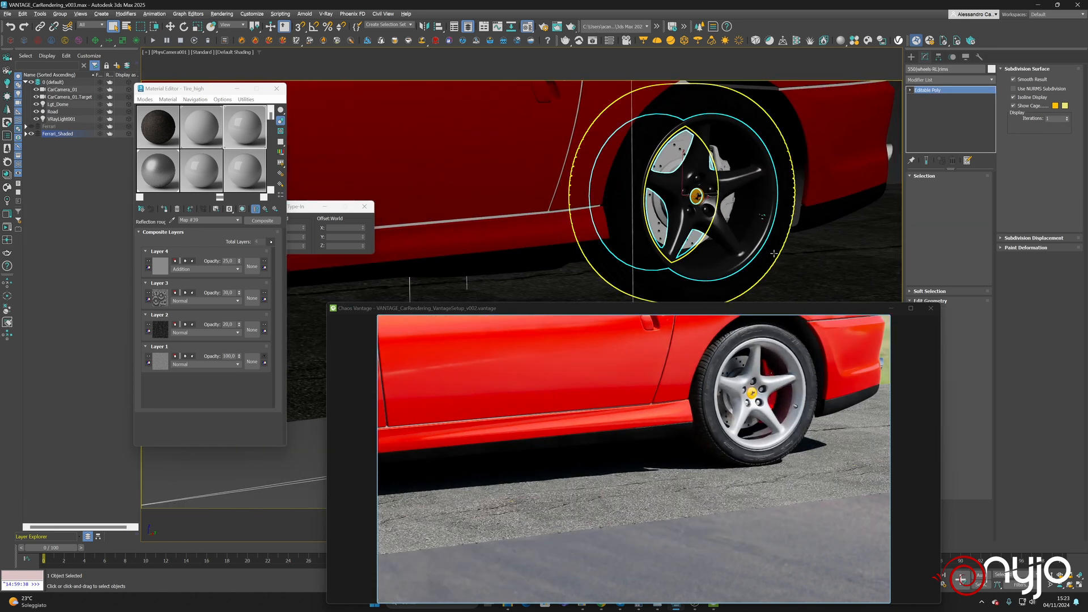
click(968, 186)
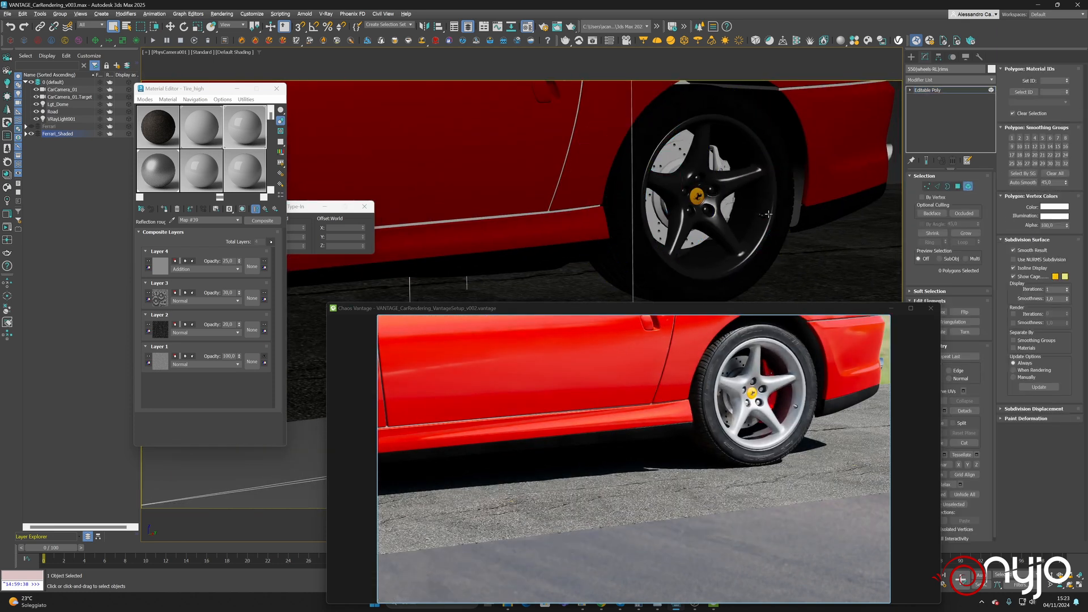
click(762, 216)
click(965, 411)
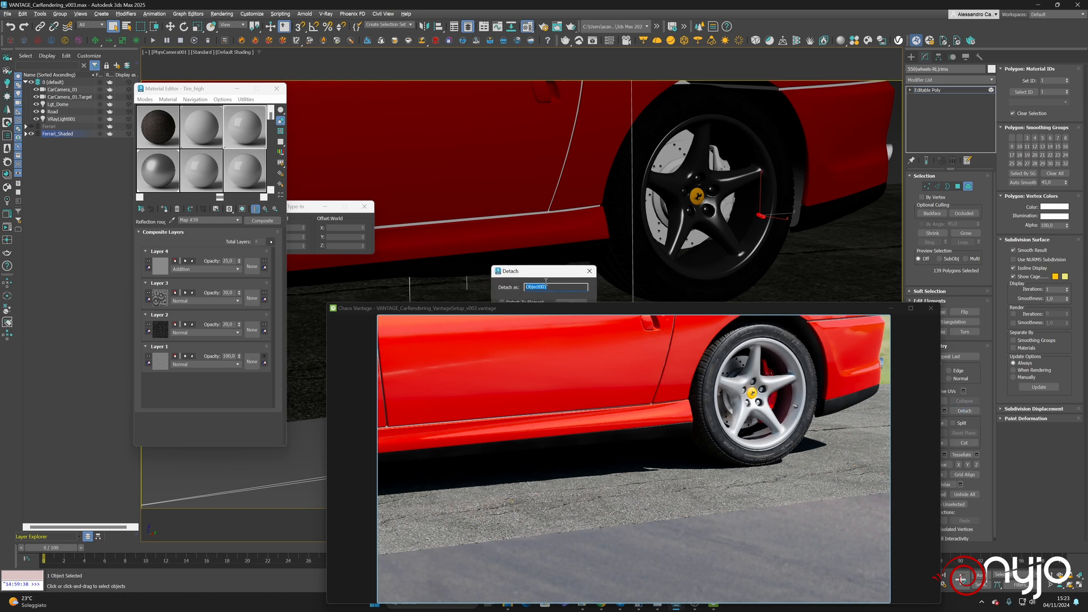
text(Valve)
key(Return)
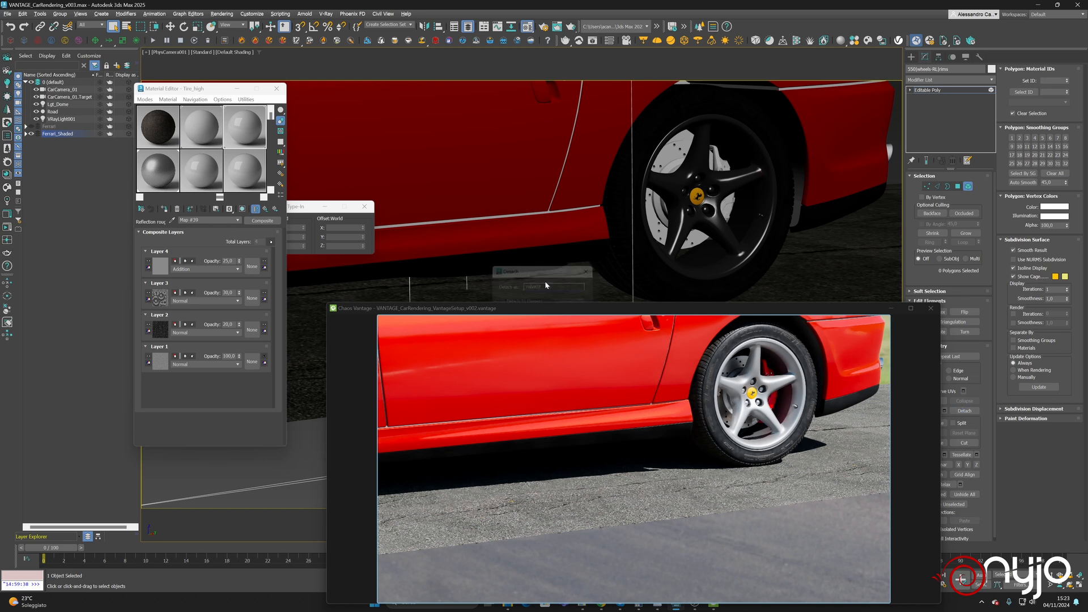
click(969, 187)
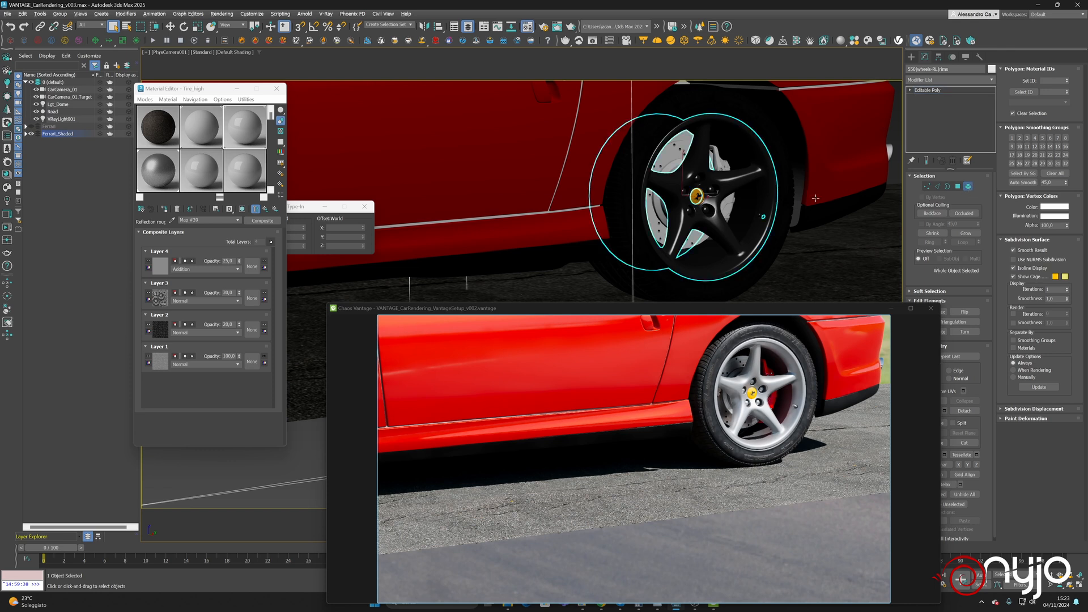
Assign the existing Valve material to the detached Valve02 object on the rear-left wheel
click(760, 216)
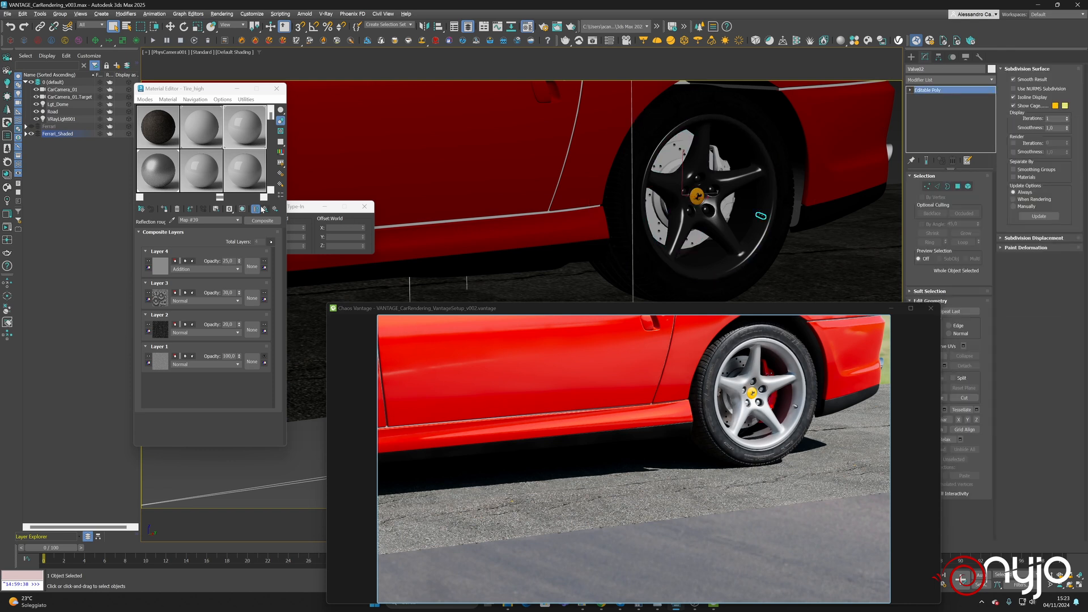
click(196, 166)
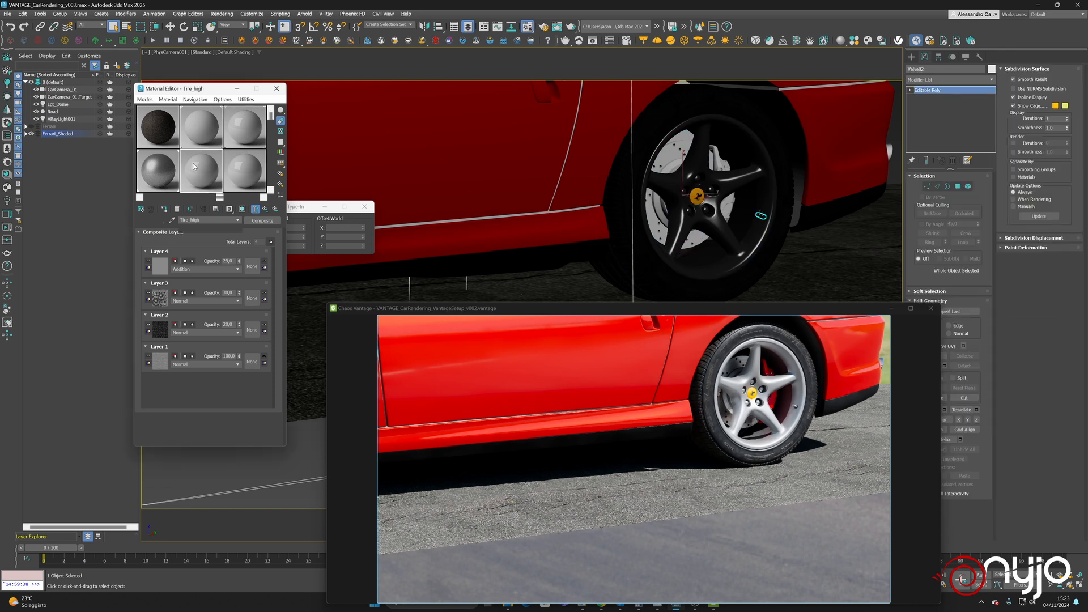
click(159, 157)
click(203, 169)
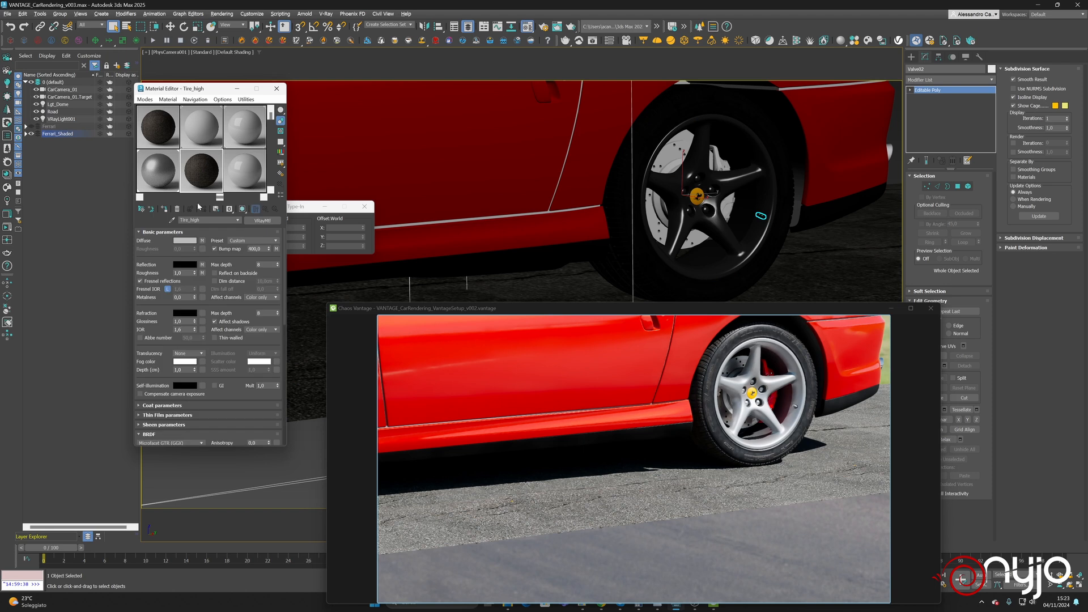
click(237, 140)
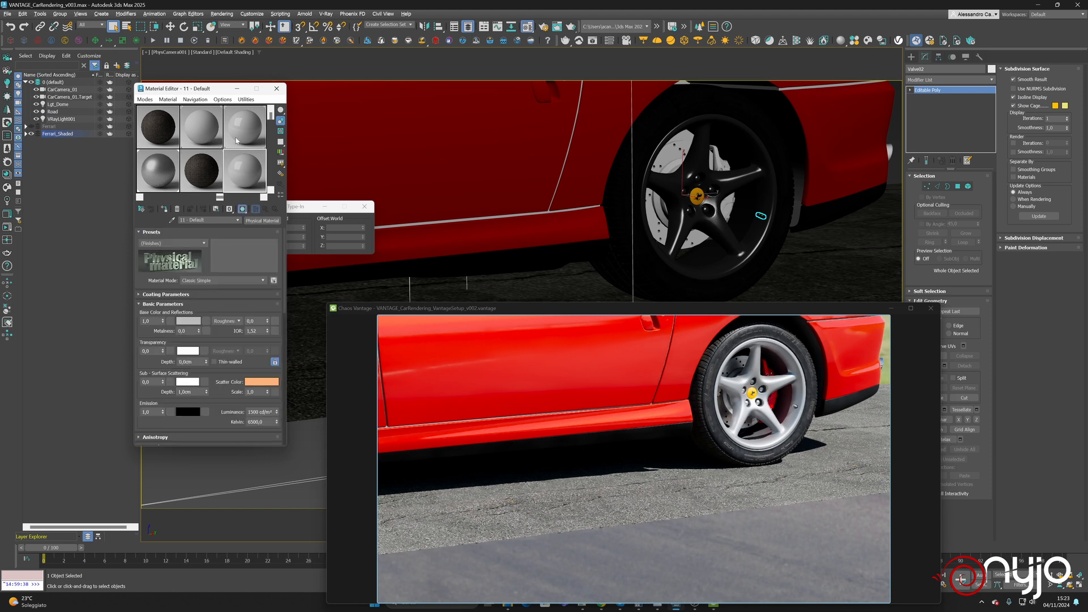
click(203, 136)
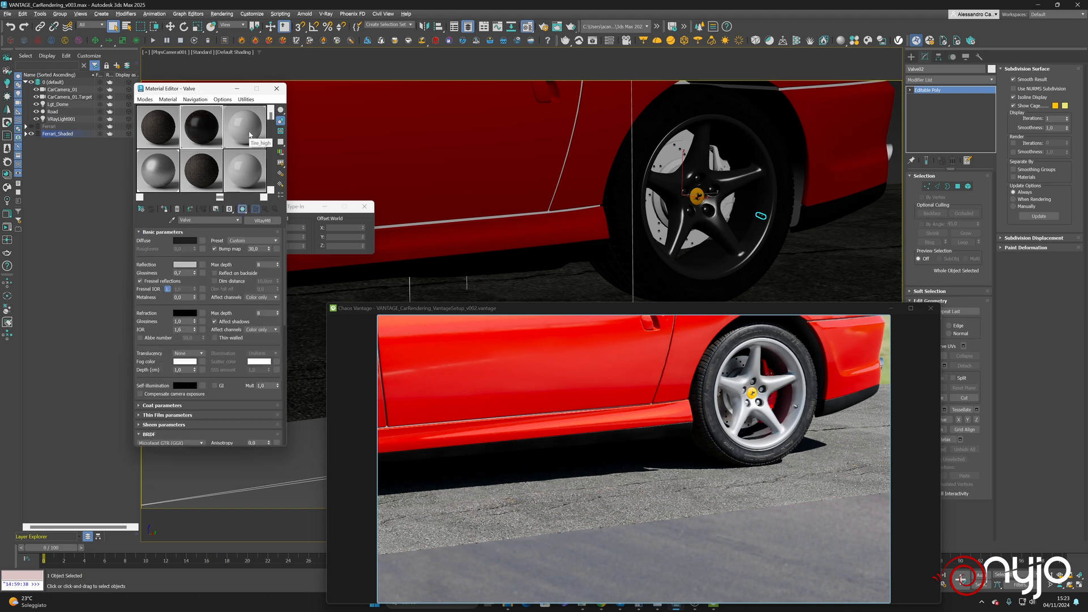
click(164, 210)
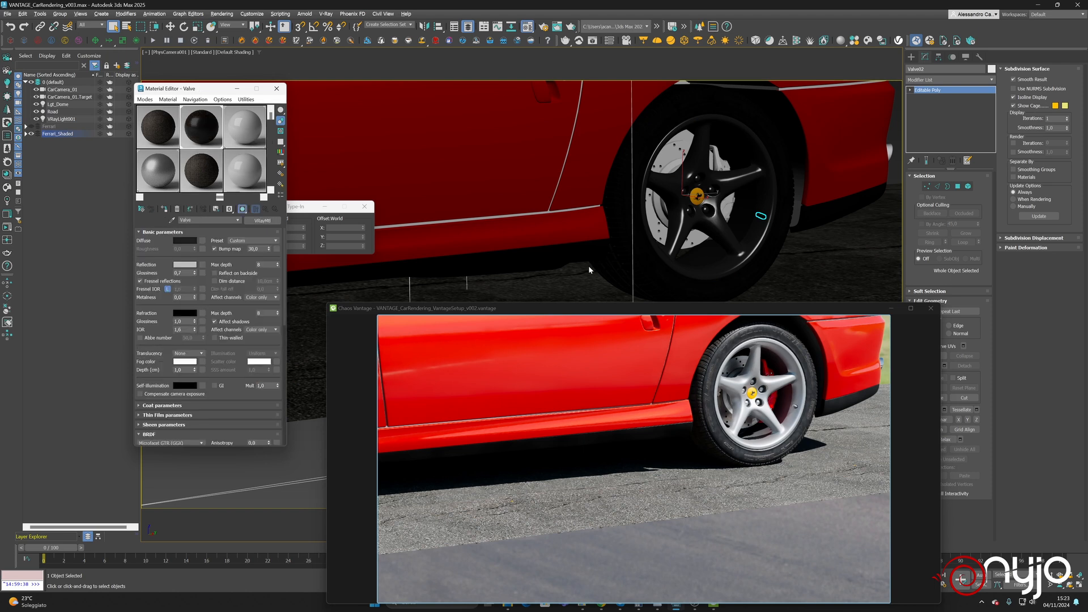
In a perspective view, detach the tyre valve element from the front-right wheel's rim mesh as a separate object named Valve03
click(180, 56)
click(198, 80)
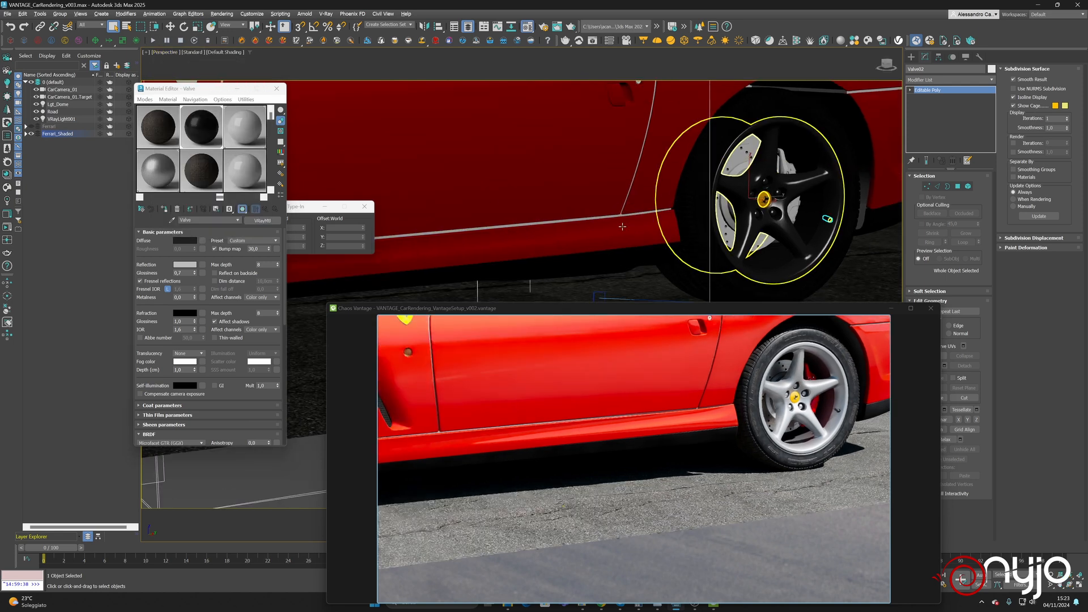
alt+middle_drag(623, 227, 649, 140)
scroll(706, 227, down, 4)
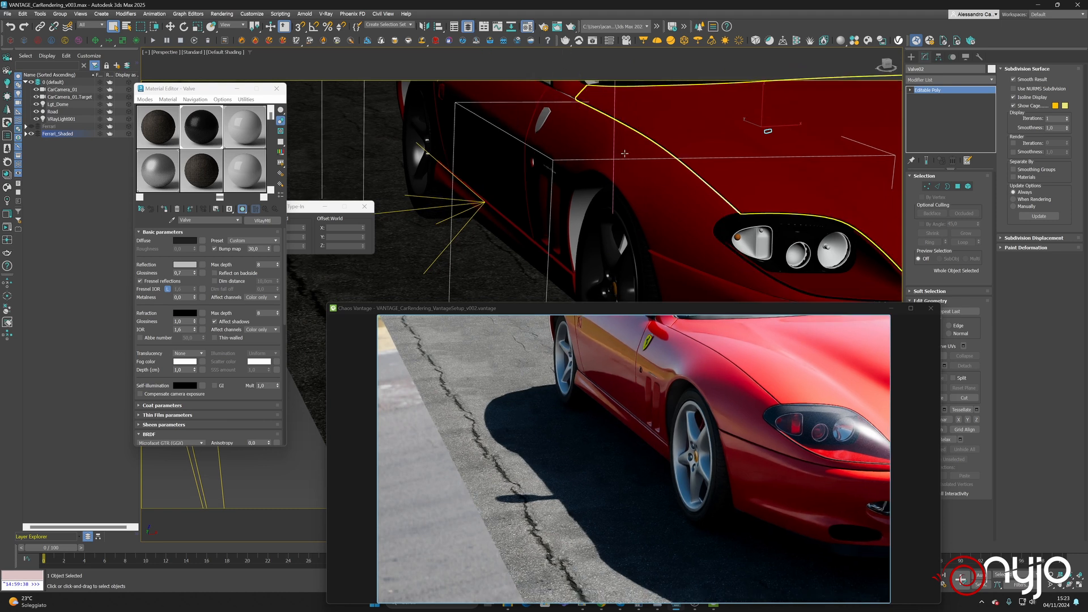
click(602, 240)
alt+middle_drag(676, 245, 699, 144)
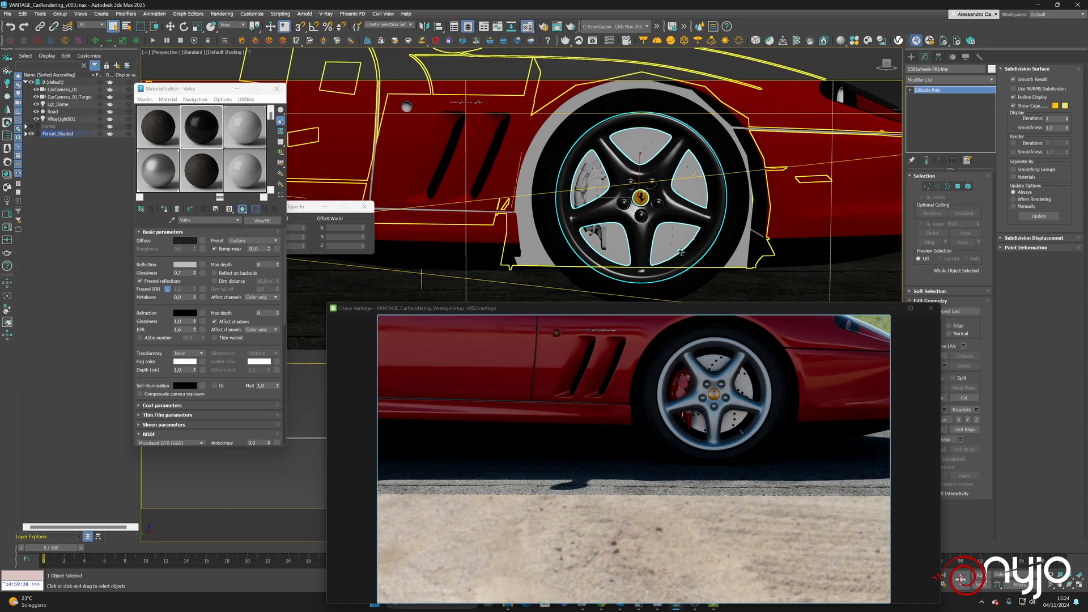
click(964, 187)
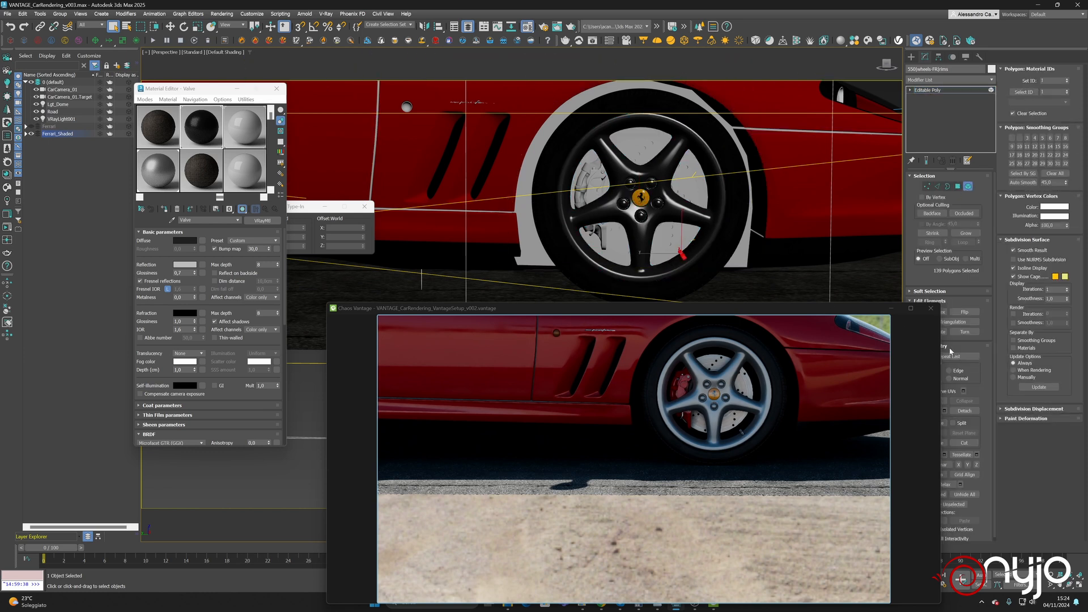
click(964, 410)
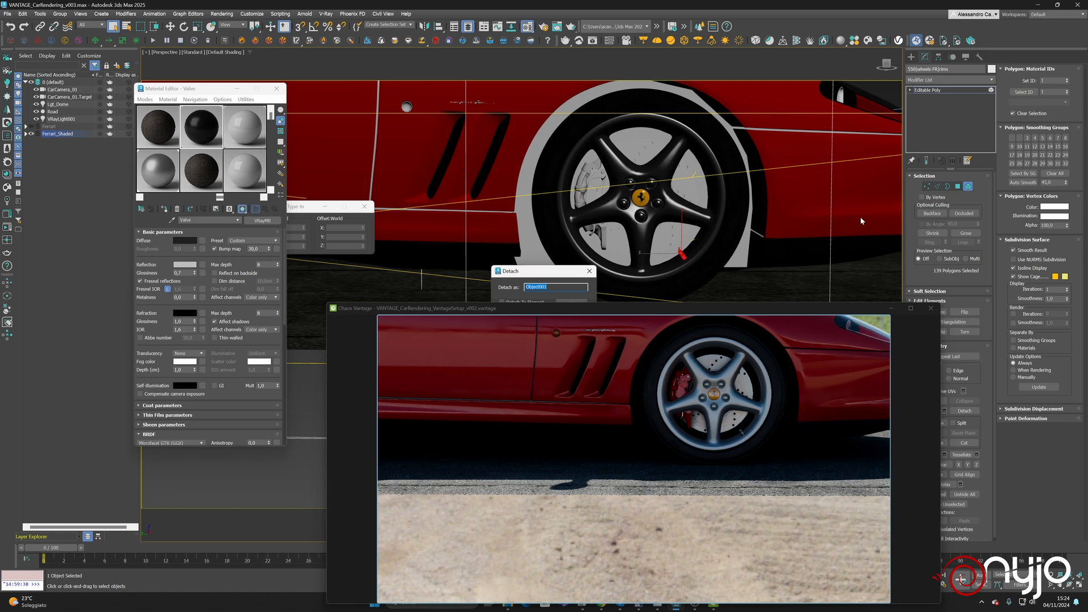
text(Valve03)
key(Return)
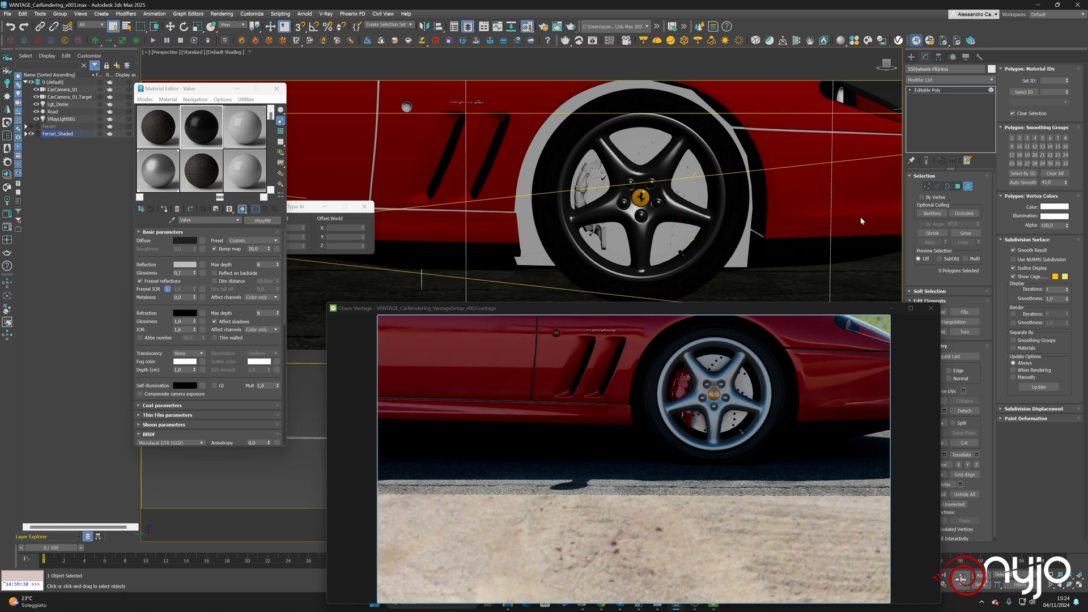
Leave element editing on the front-right rim and assign the Valve material to Valve03
click(968, 186)
click(681, 255)
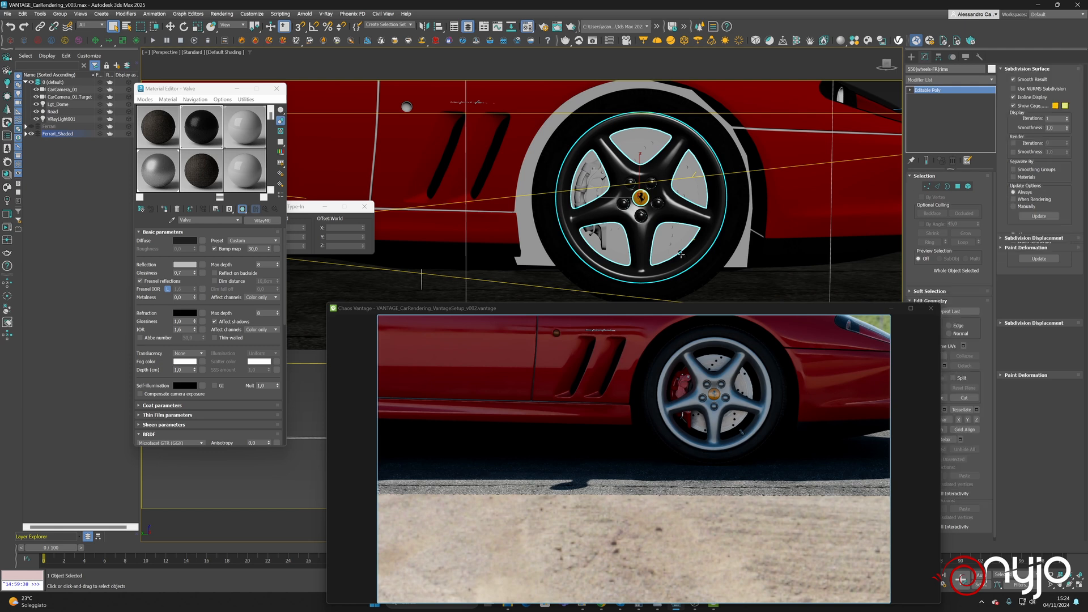
click(164, 210)
Detach the tyre valve element from the rear-right wheel's rim mesh as a separate object named Valve04
mouse_move(538, 174)
middle_down()
mouse_move(689, 155)
mouse_move(836, 204)
mouse_move(680, 174)
middle_up()
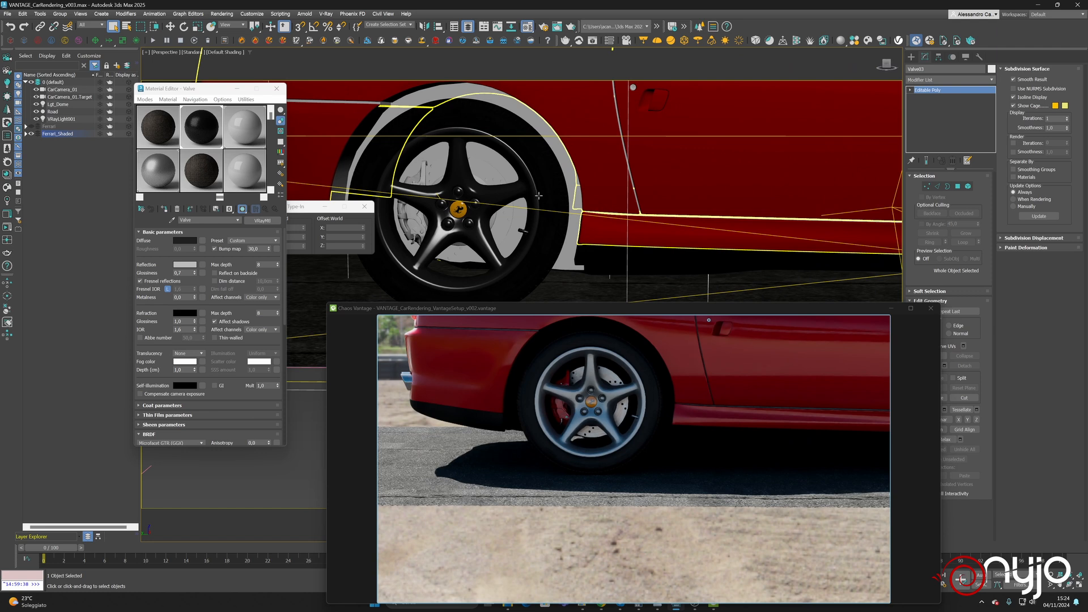
click(520, 231)
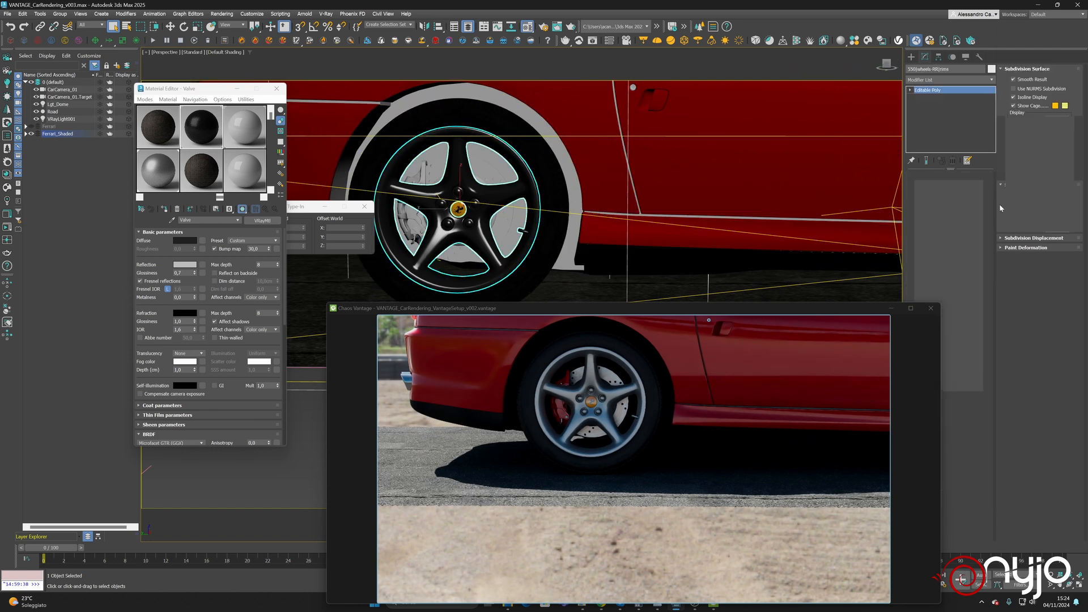
key(4)
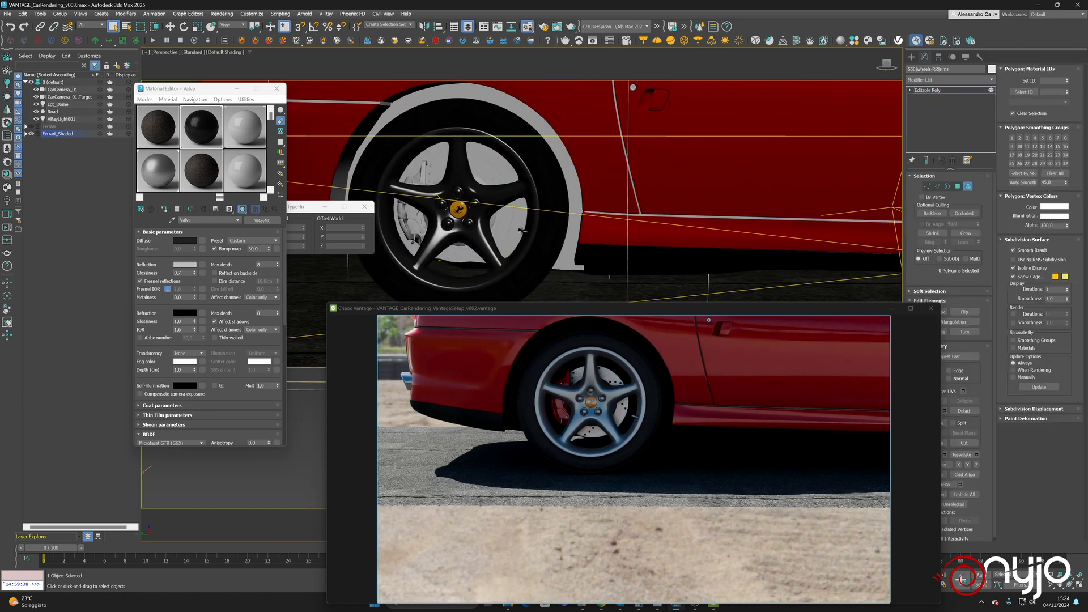
click(522, 231)
click(964, 411)
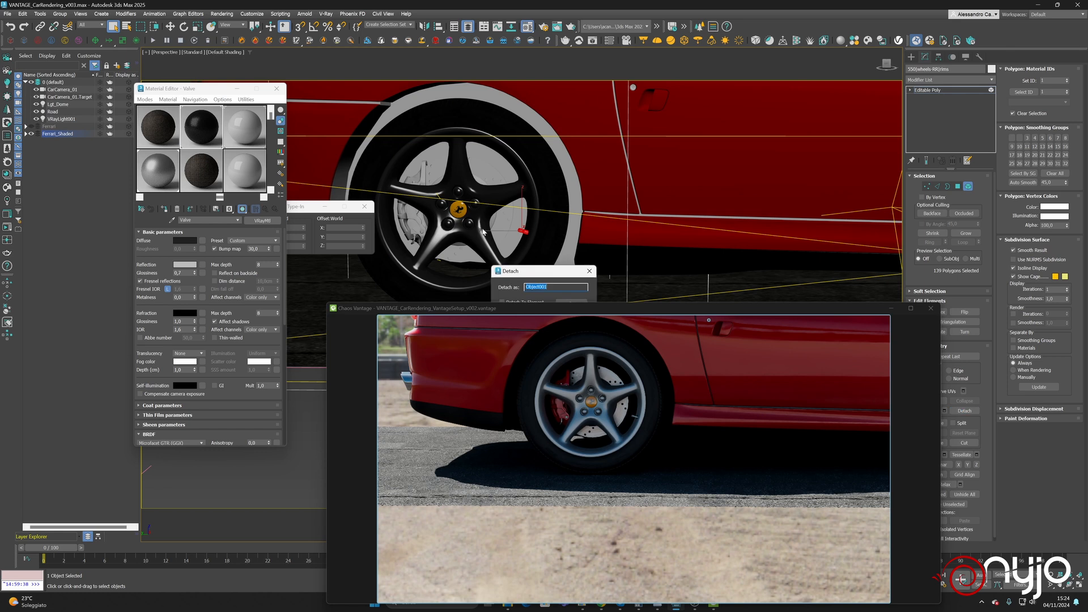
text(Valve0)
key(Return)
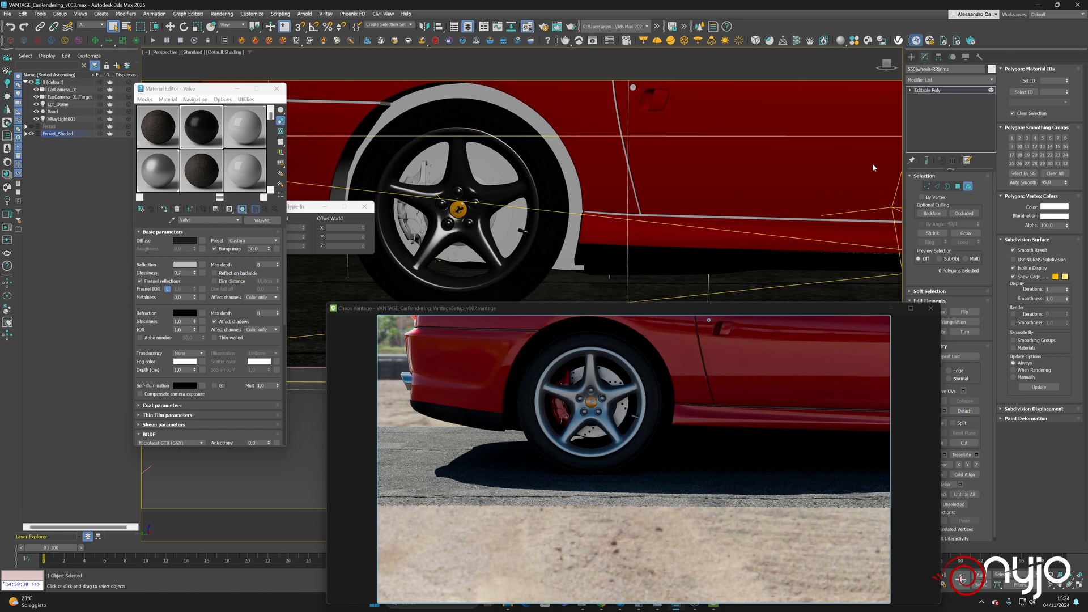
Leave element editing on the rear-right rim and assign the Valve material to Valve04
click(974, 188)
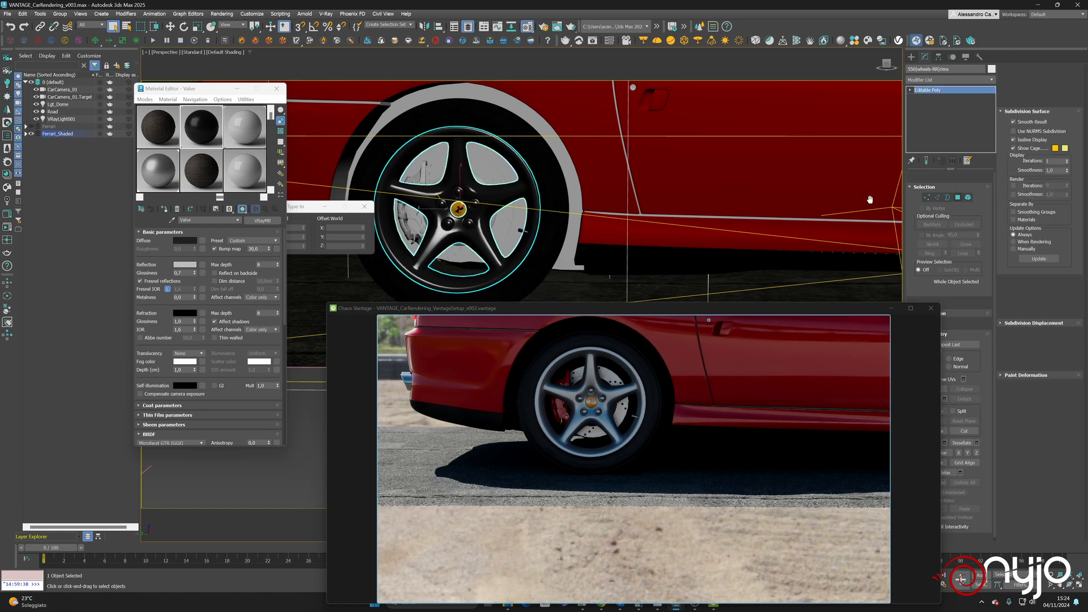
click(522, 230)
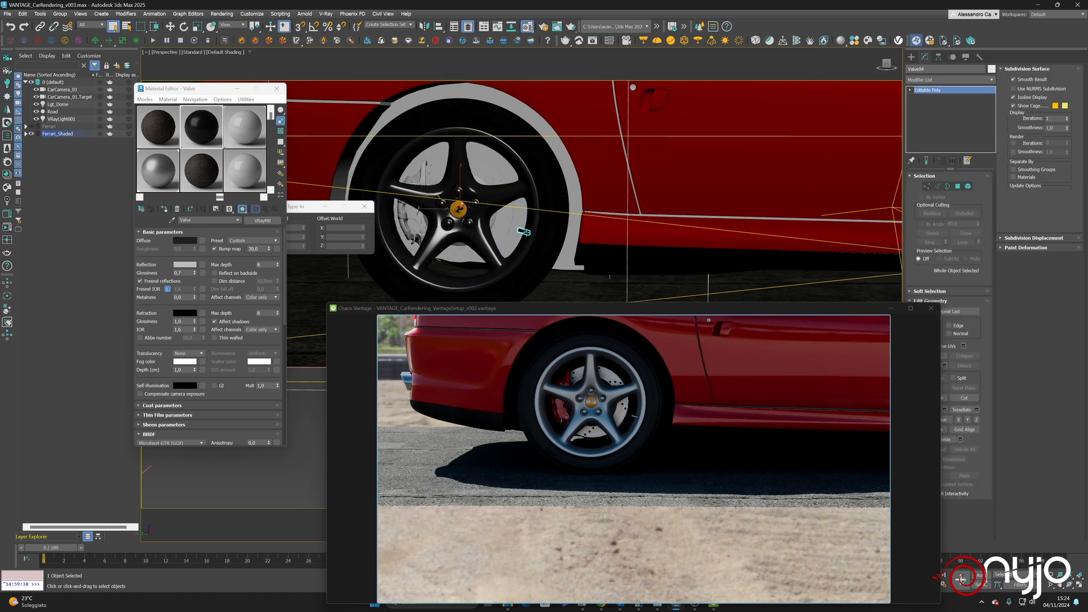
click(165, 210)
Switch to Chaos Vantage, leave its full-screen preview and enable depth of field for the current camera
middle_drag(684, 191, 706, 216)
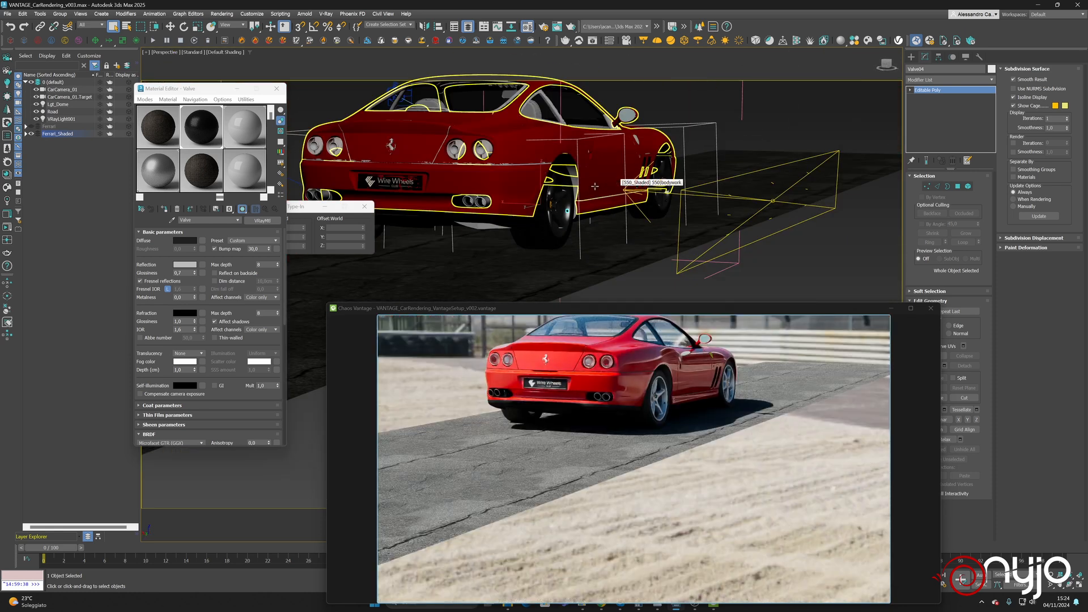
alt+middle_drag(652, 250, 586, 202)
scroll(482, 229, up, 3)
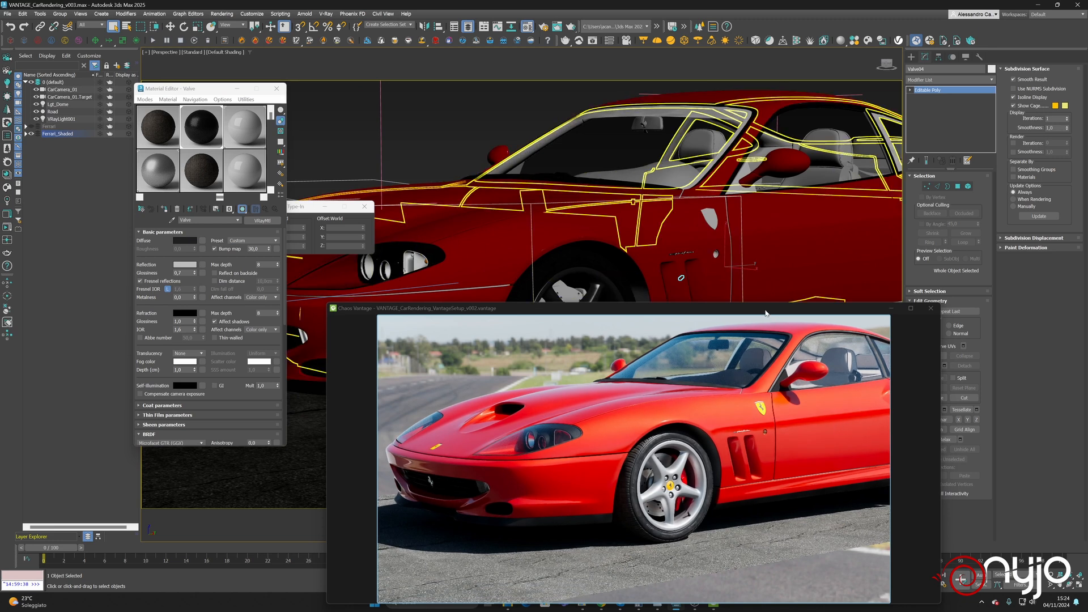
drag(769, 310, 855, 288)
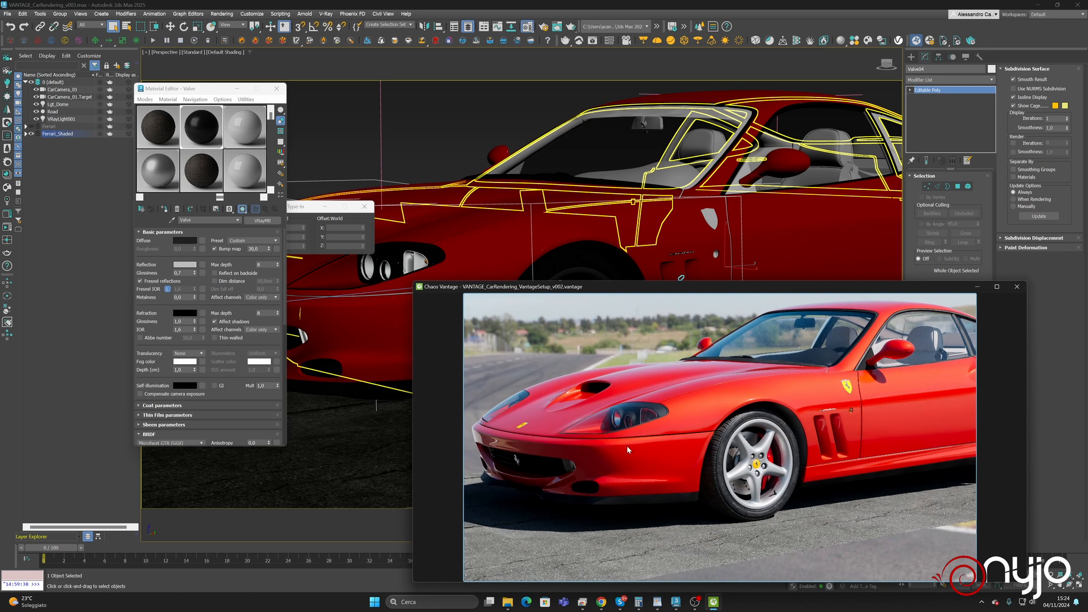
key(Escape)
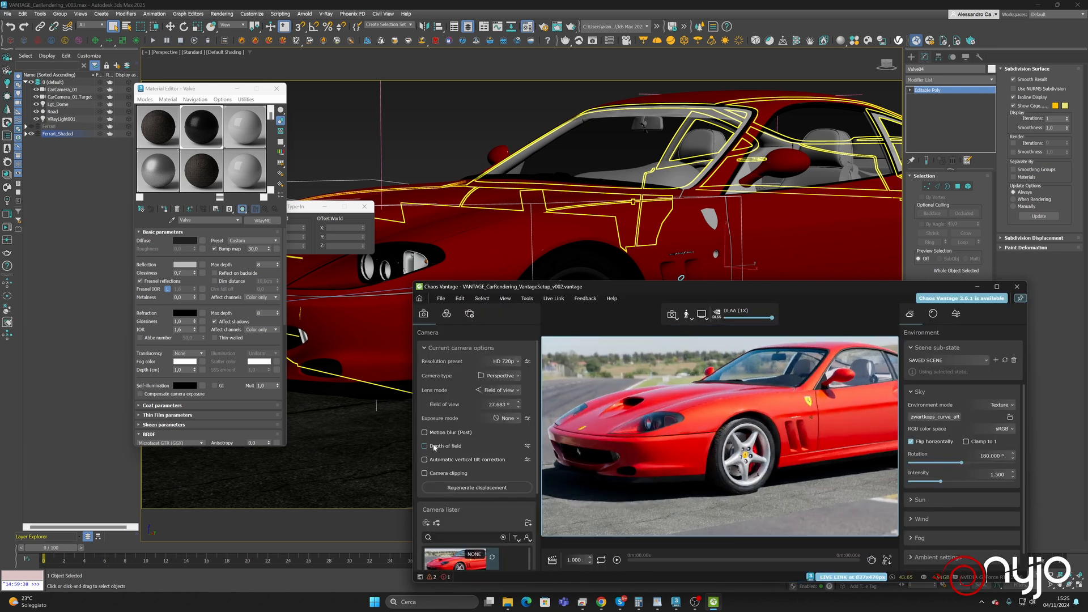
click(424, 446)
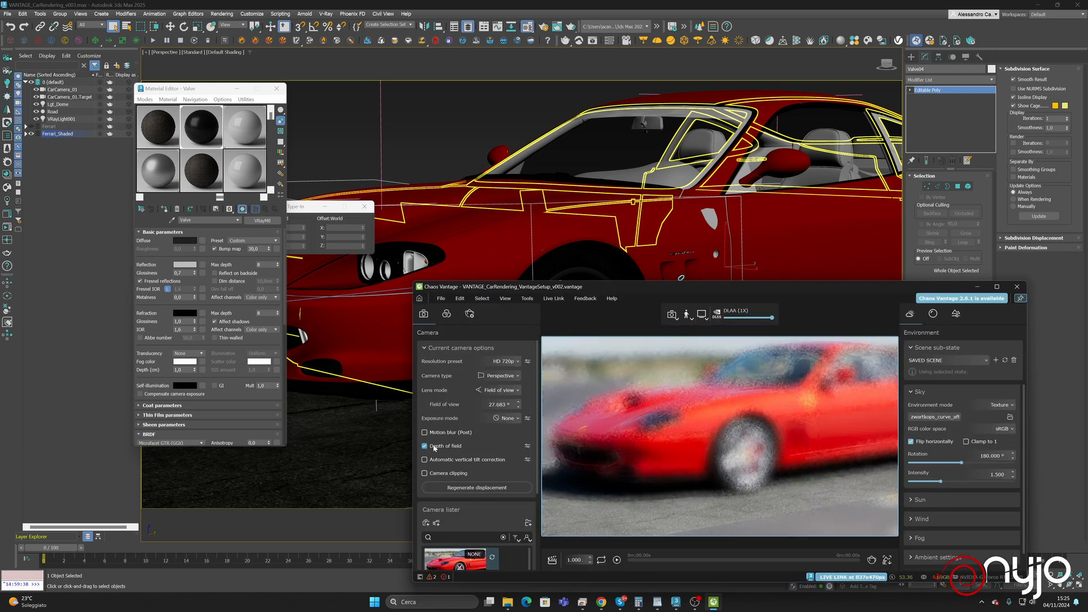
Look through PhysCamera001 in the 3ds Max viewport and reframe it on the car's front-left corner with the headlight and front wheel
click(164, 52)
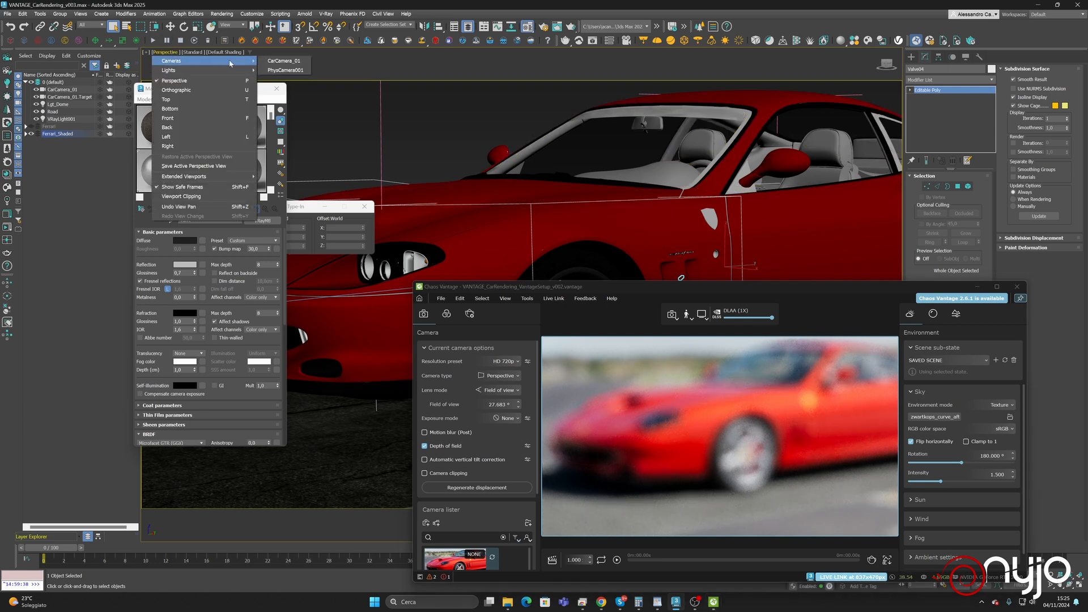
click(280, 70)
middle_drag(537, 150, 730, 230)
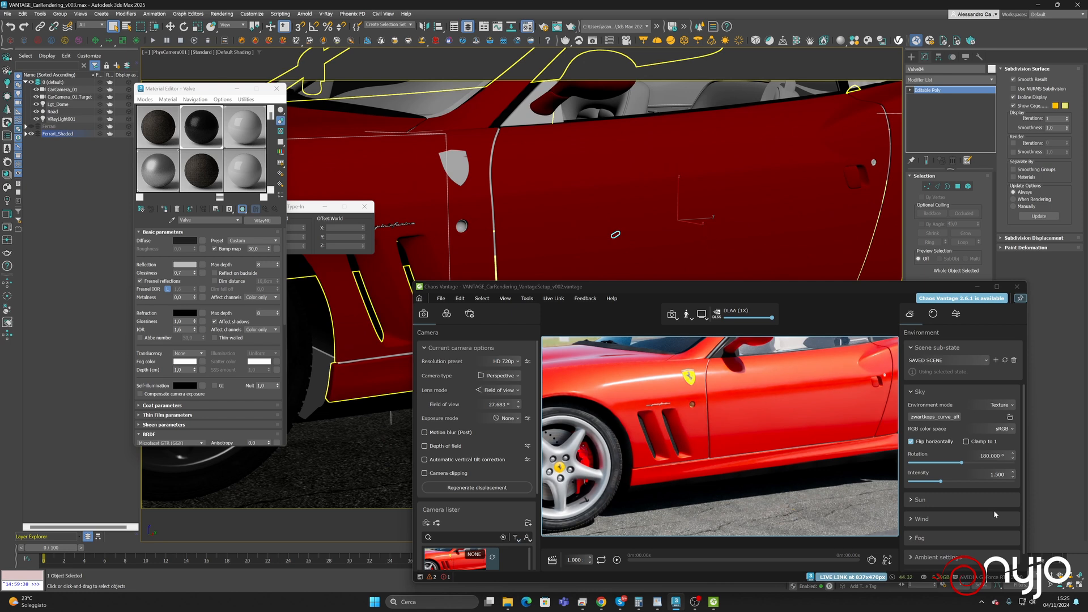
scroll(612, 234, down, 5)
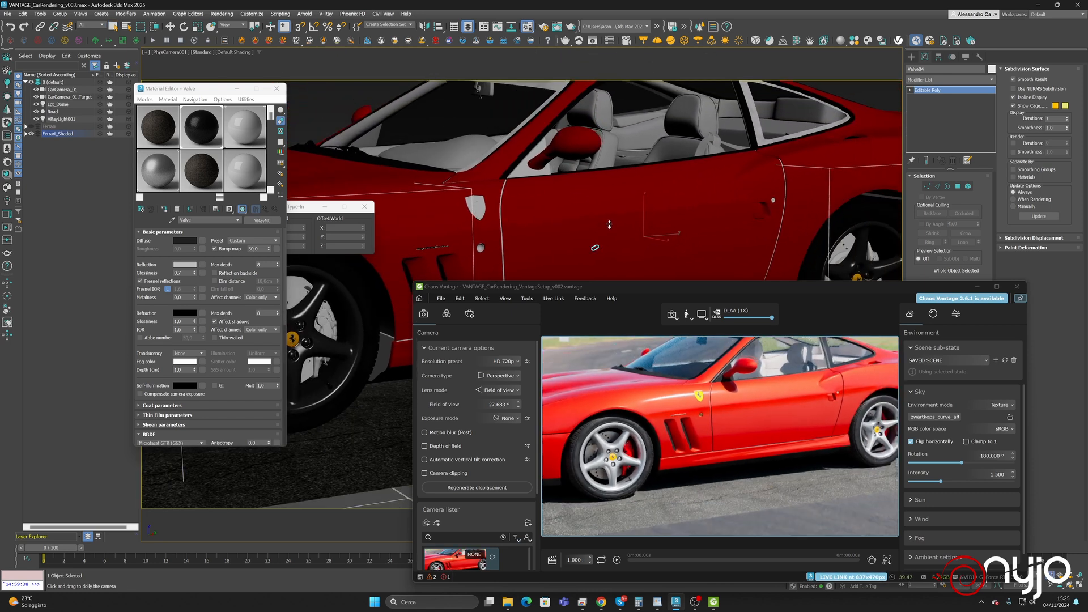
scroll(610, 224, down, 5)
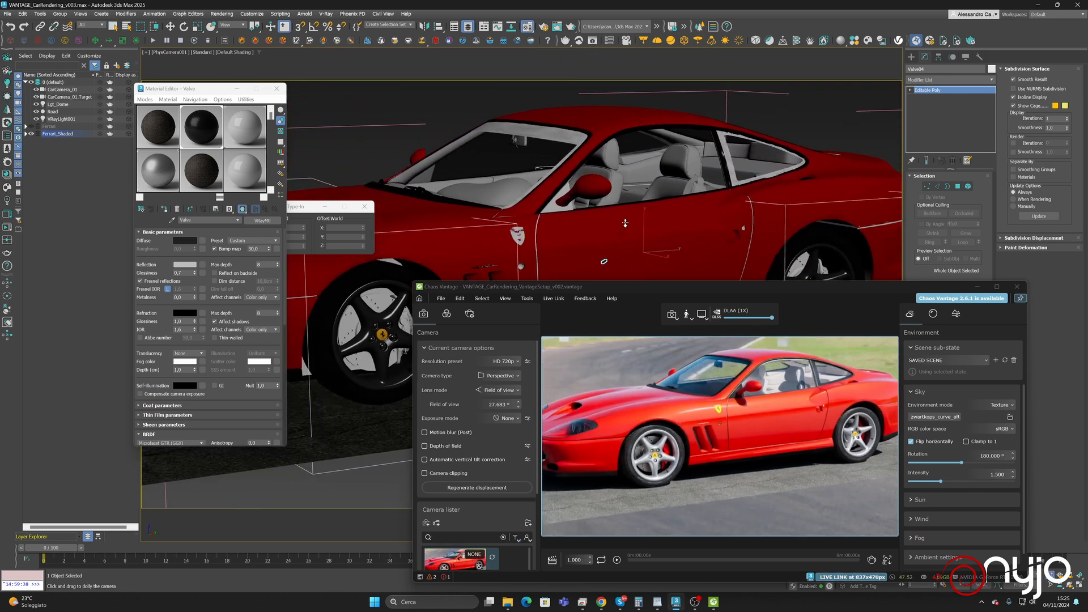
middle_drag(625, 223, 655, 231)
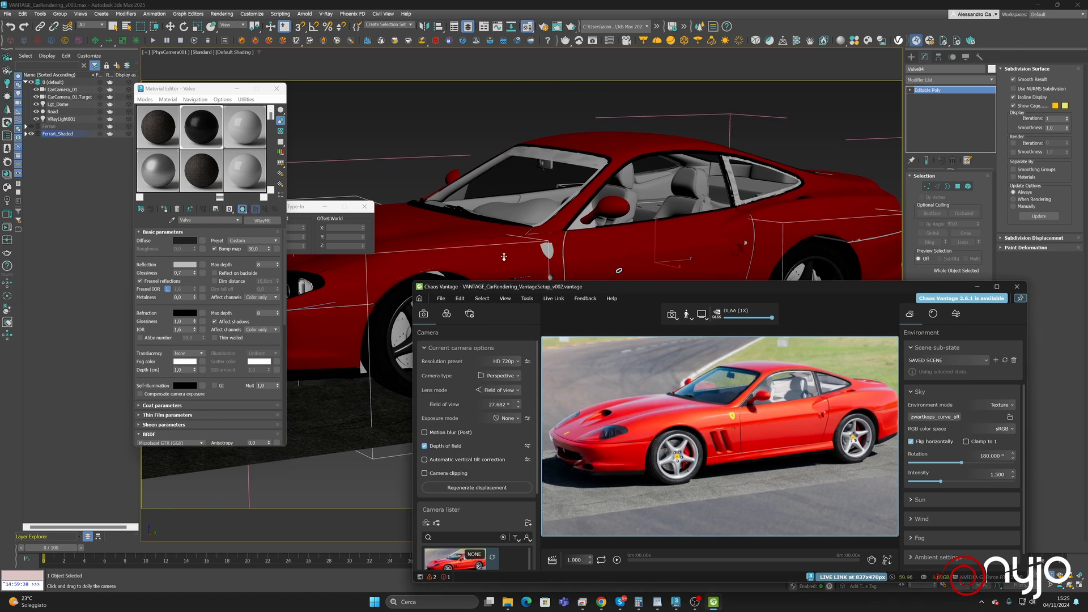
middle_drag(507, 255, 667, 249)
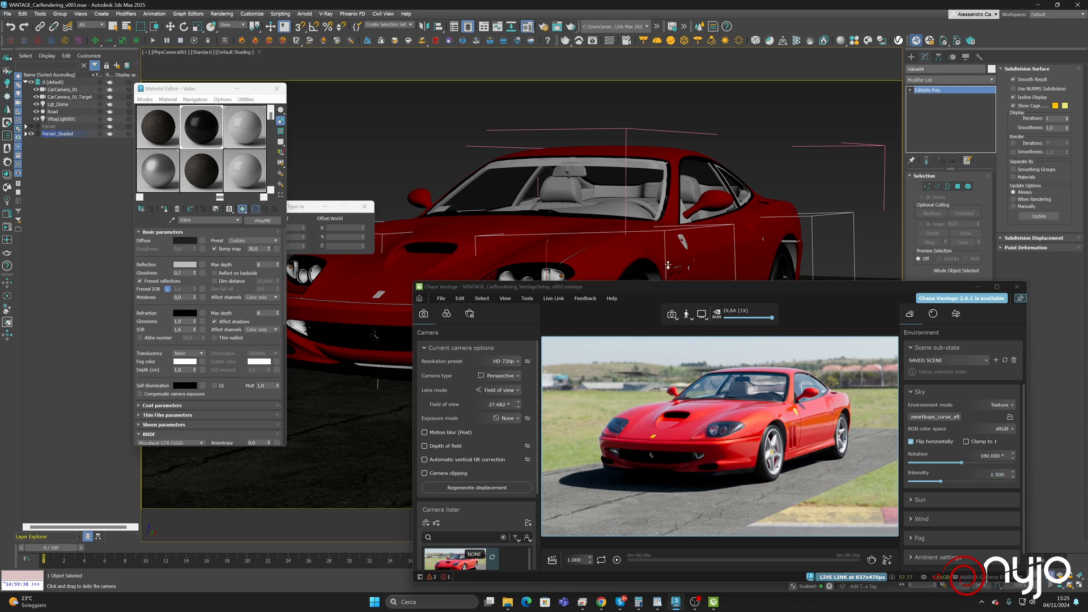
scroll(611, 230, up, 5)
scroll(611, 227, up, 3)
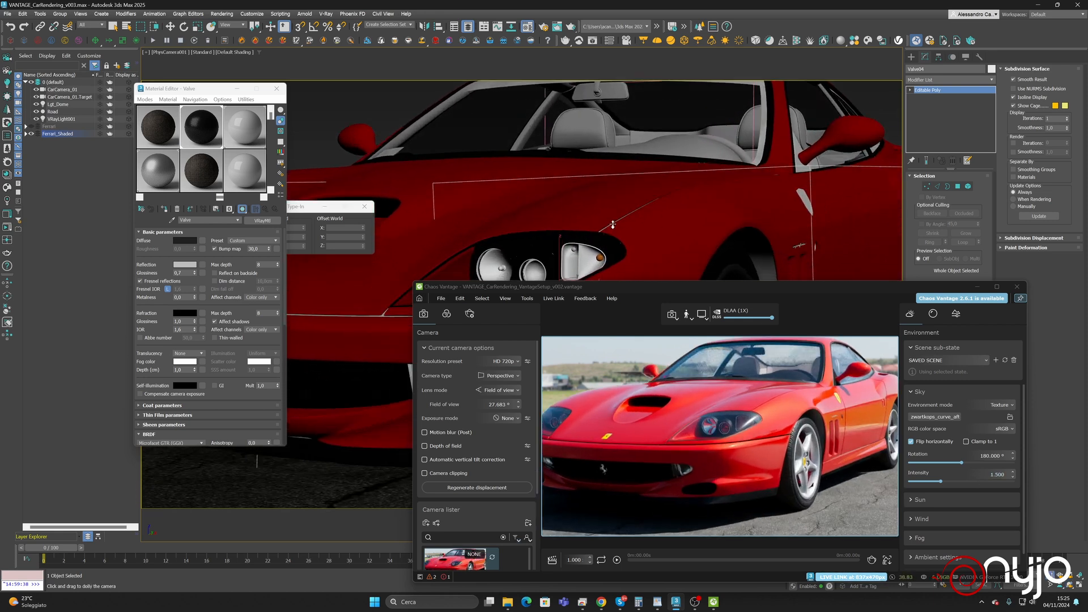
middle_drag(613, 223, 474, 211)
Close the Material Editor and select the front-left tyre object
click(275, 89)
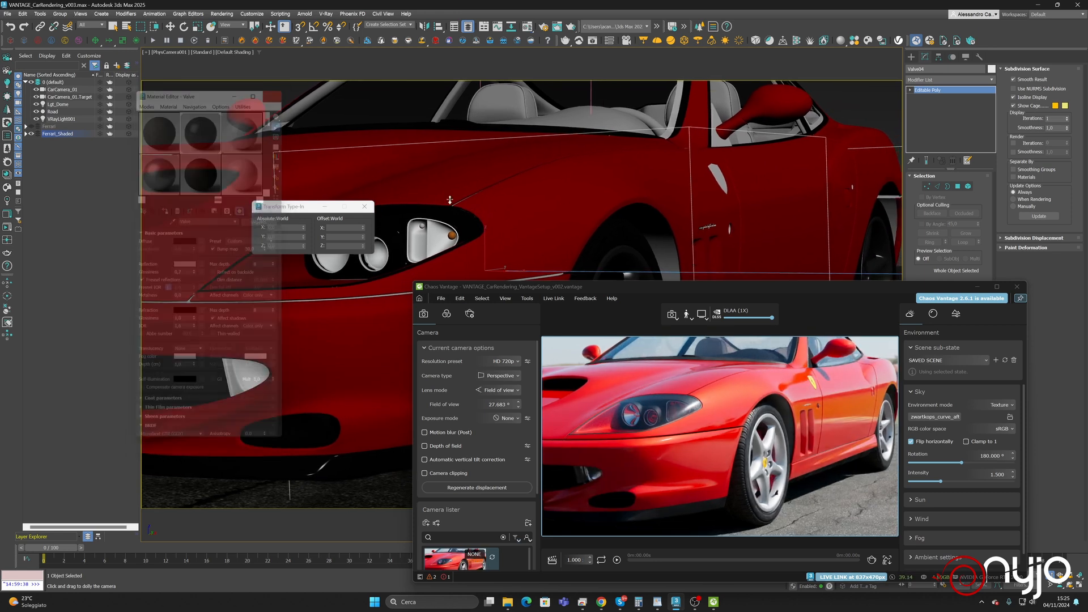
click(113, 26)
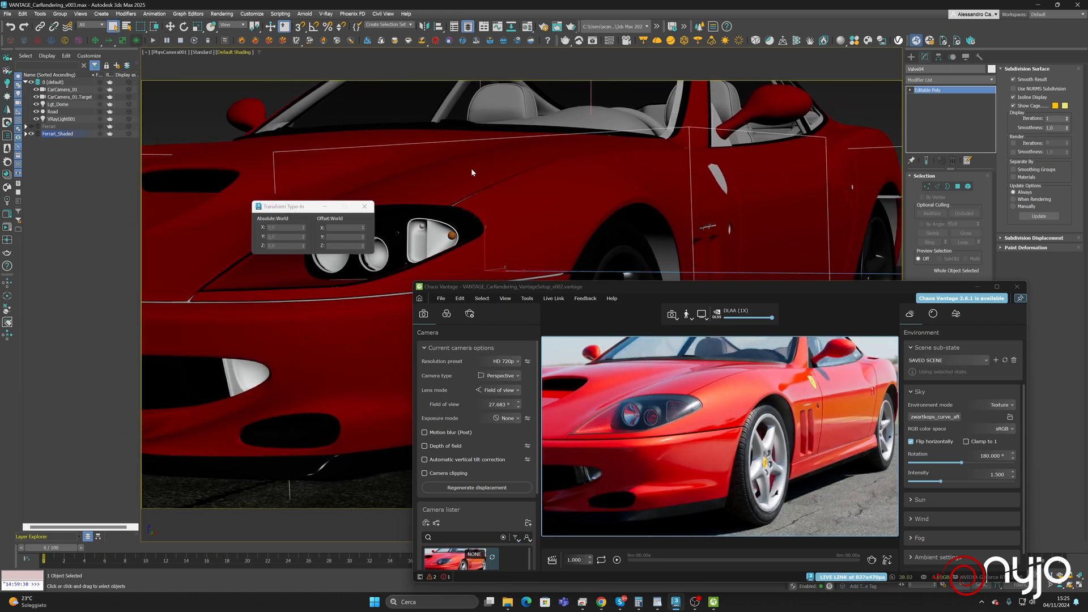
click(625, 238)
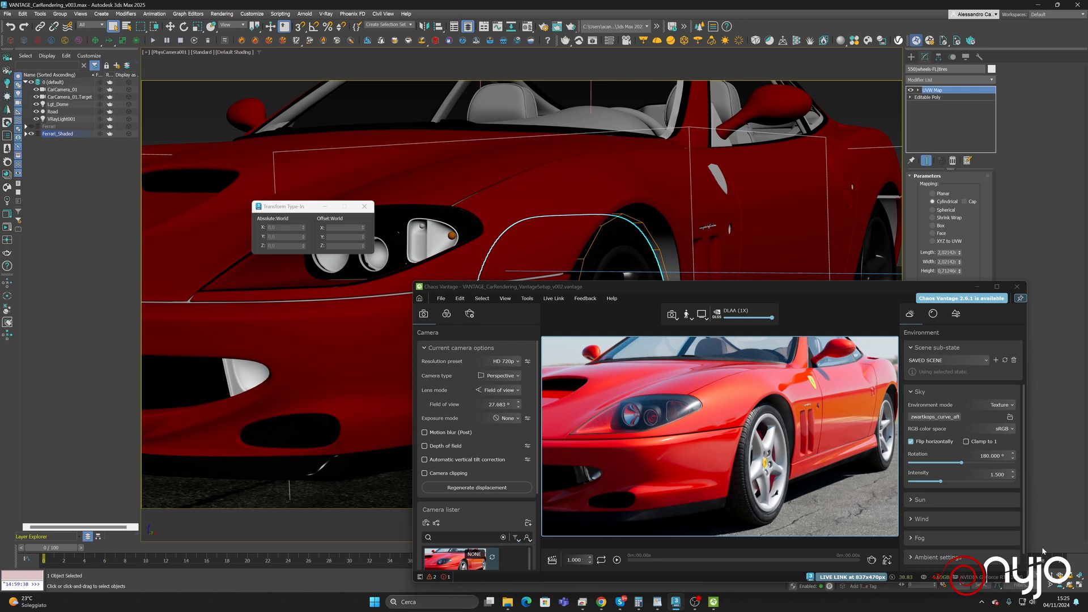
Orbit PhysCamera001 around the car's left side to frame the rear wheel from a low three-quarter angle
click(1072, 586)
drag(630, 247, 594, 246)
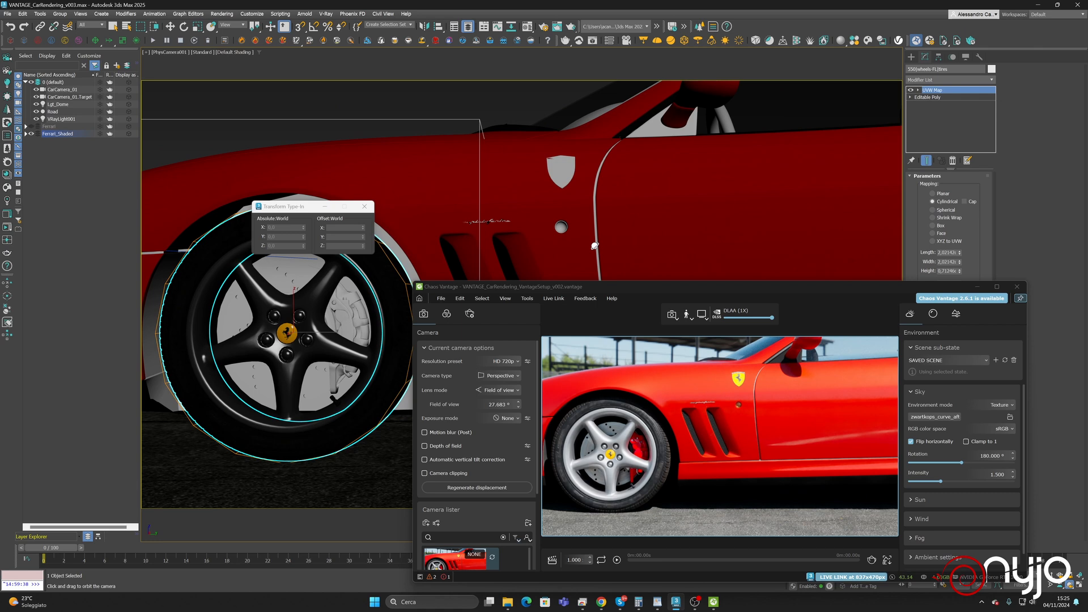
drag(594, 246, 559, 242)
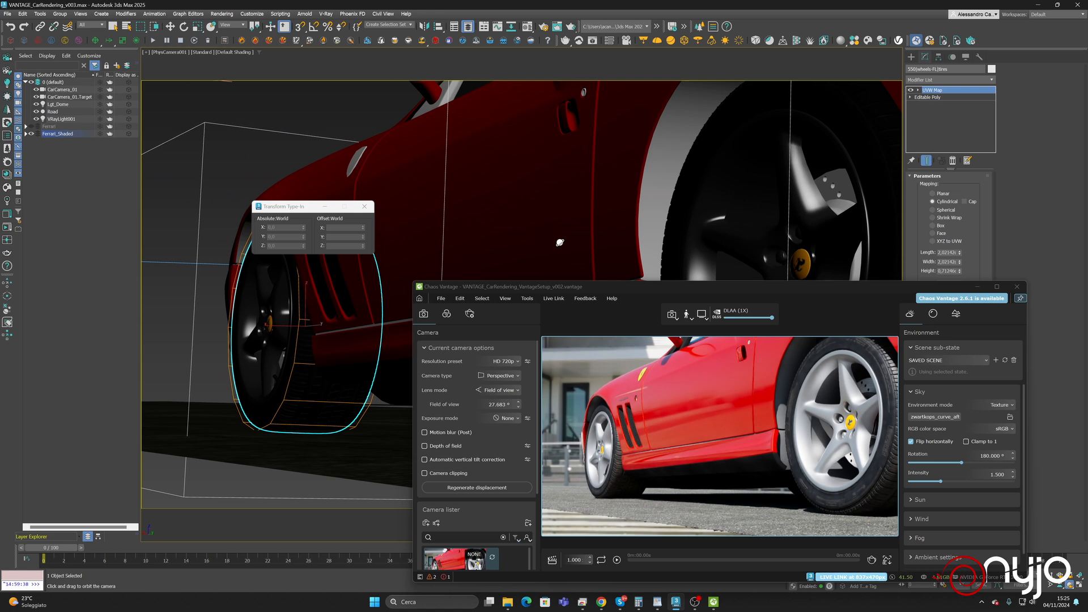
drag(565, 216, 498, 228)
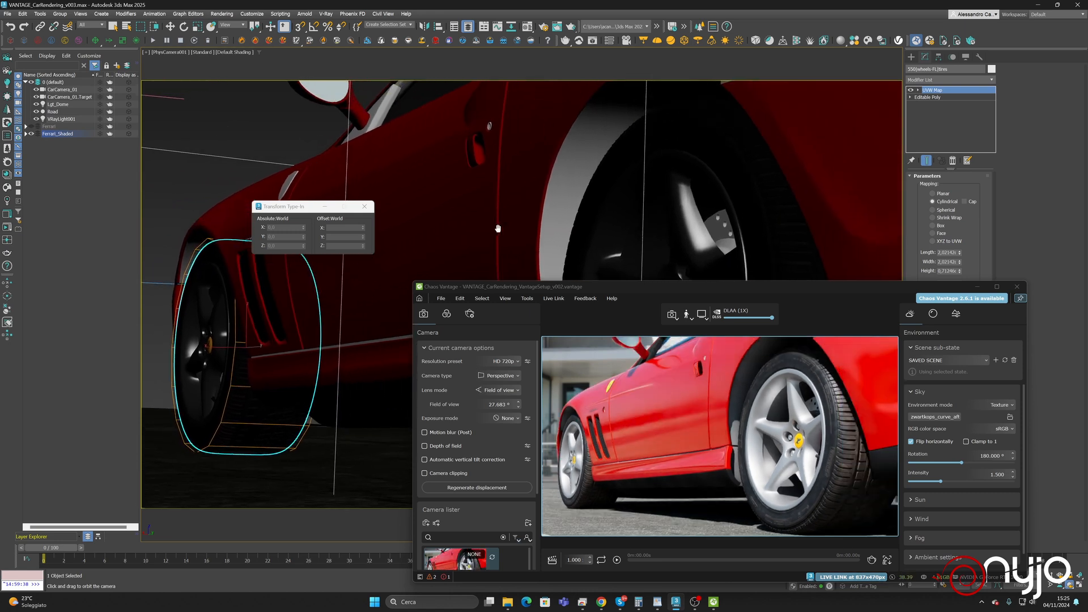
Enable depth of field in Vantage for two different framings of the rear-left wheel to compare the preview
click(443, 447)
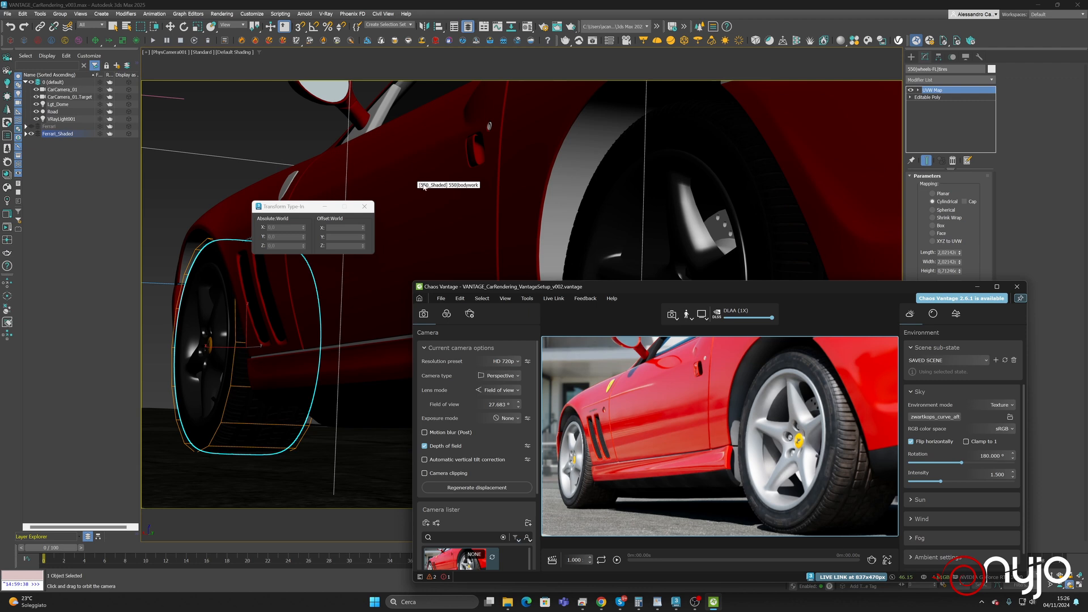
middle_drag(424, 186, 312, 179)
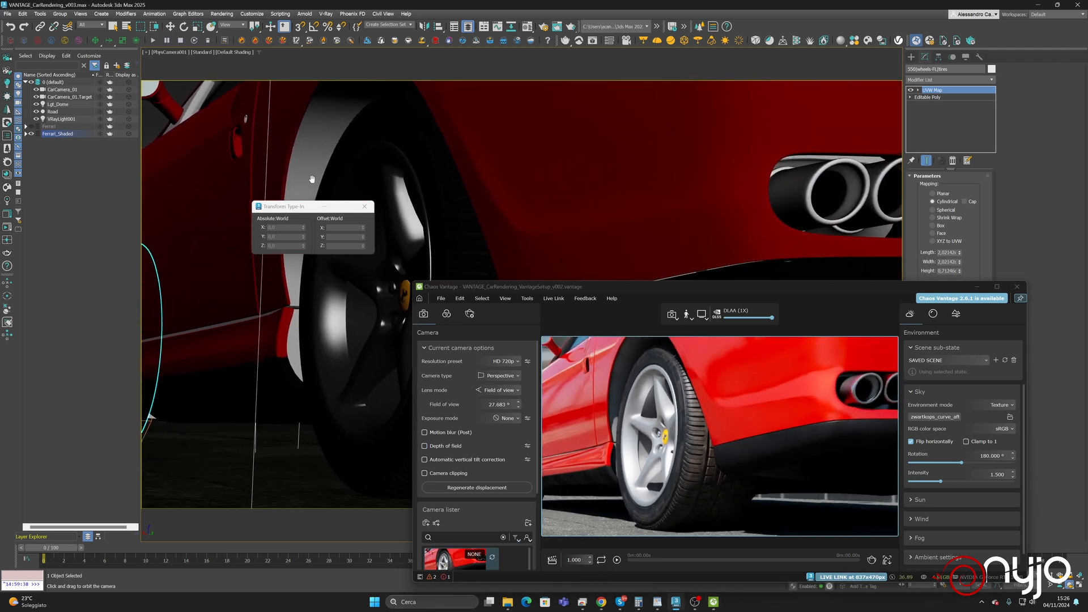
click(433, 447)
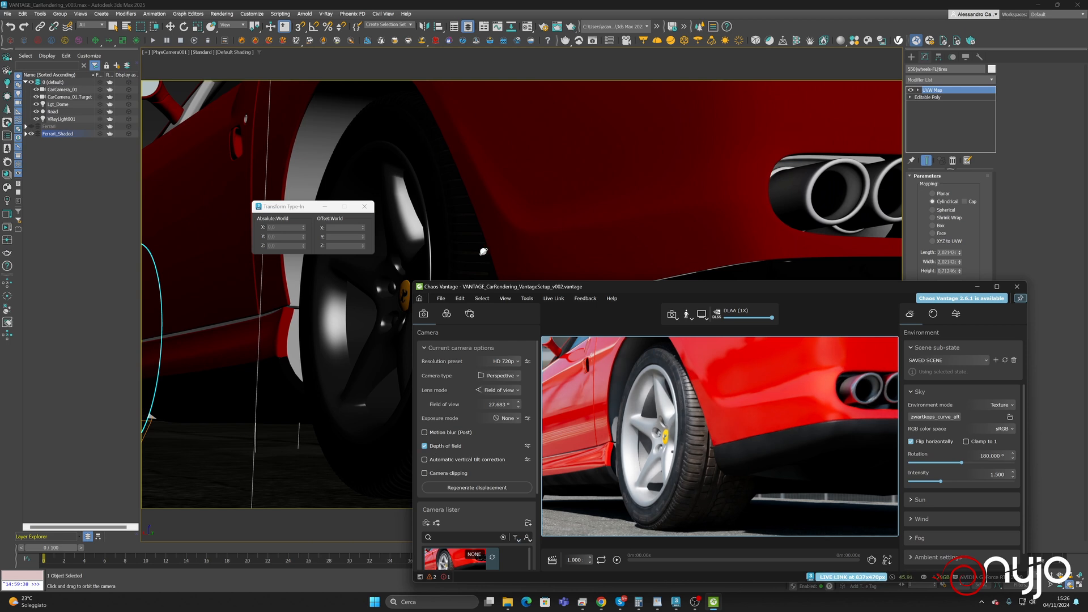
middle_drag(410, 200, 508, 200)
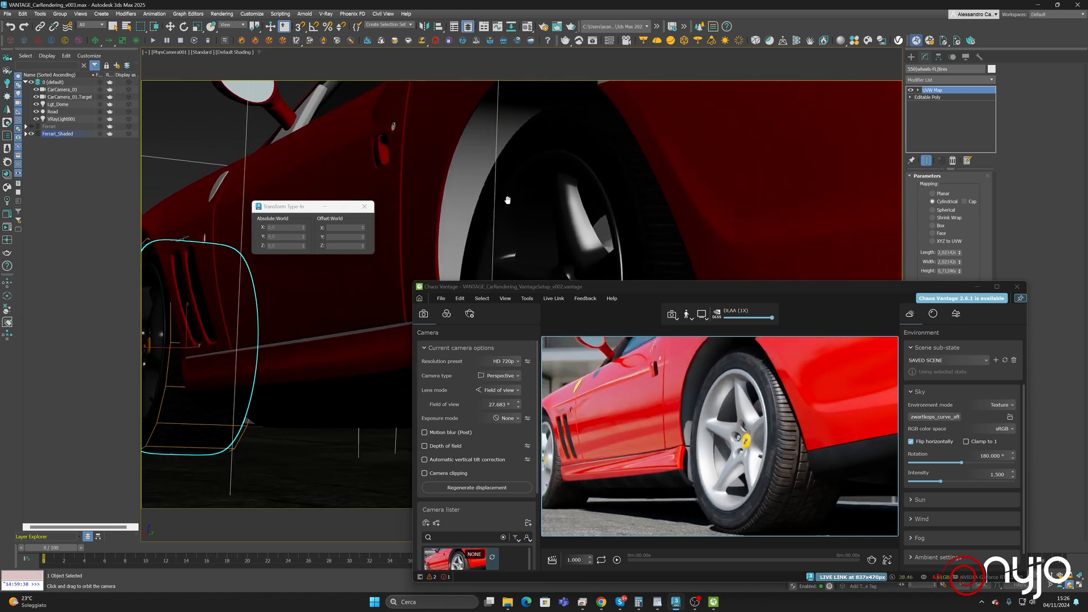
Select the shadow-planes object at the rear wheel arch and check its arch piece at Element level
click(114, 27)
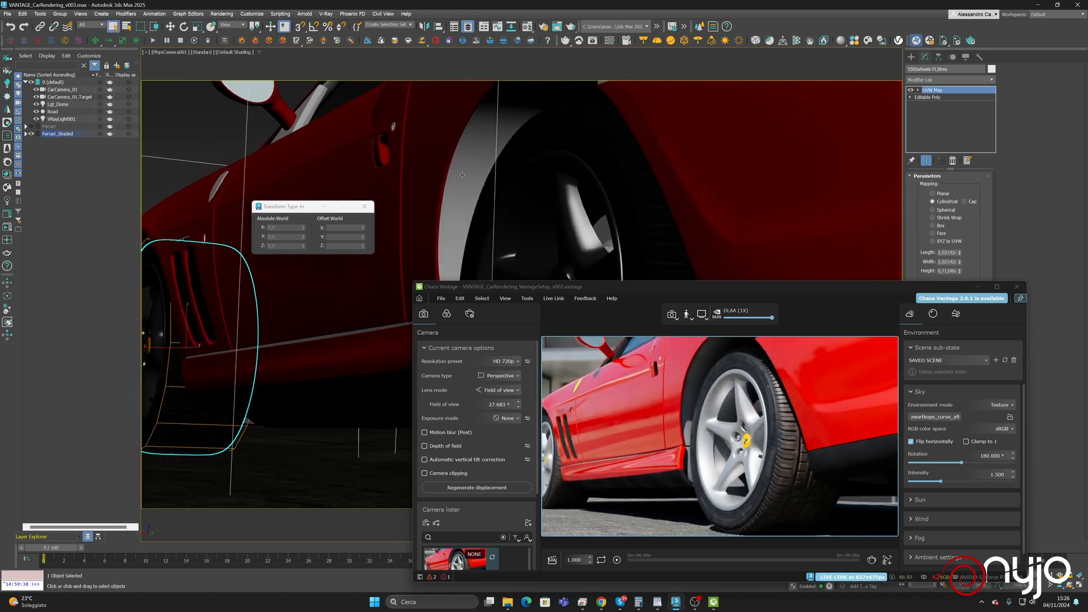
click(462, 174)
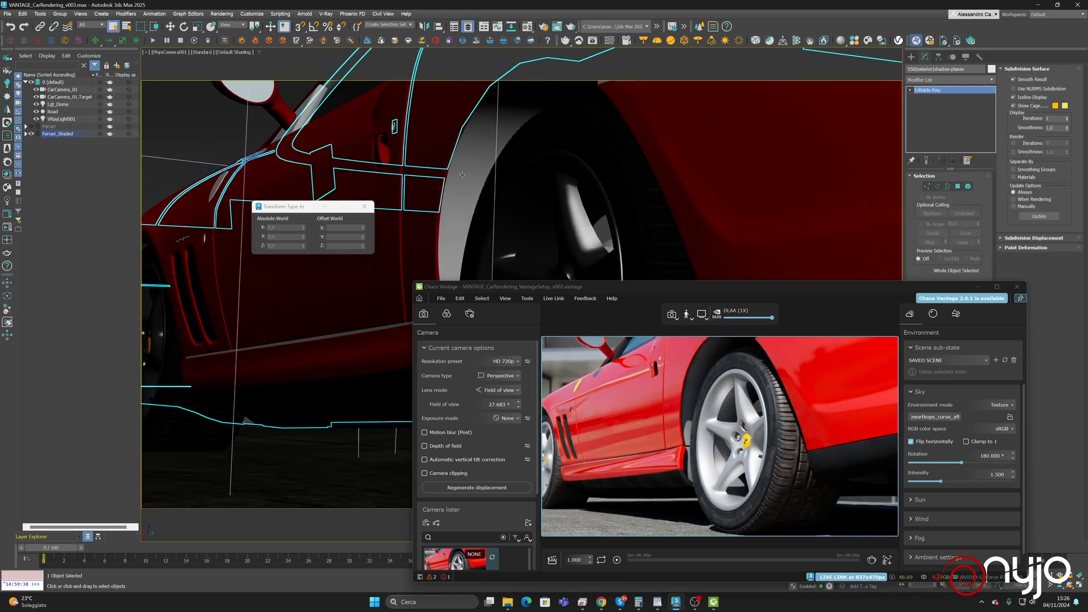
click(965, 186)
click(467, 175)
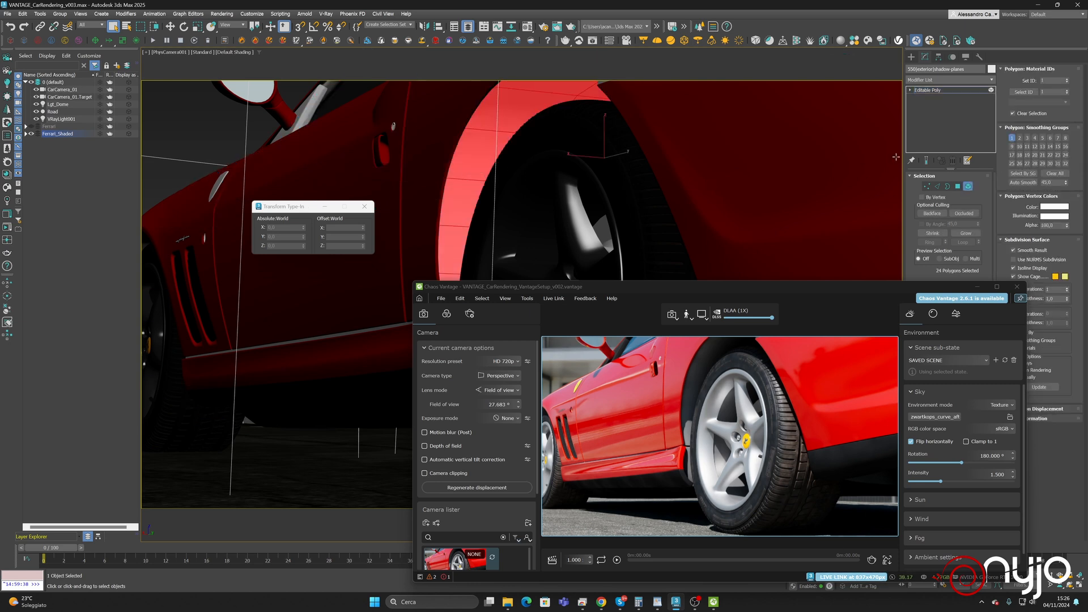
click(968, 187)
Open the Material Editor and sample the shadow-planes material from the rear wheel arch into the 11 - Default slot
click(511, 26)
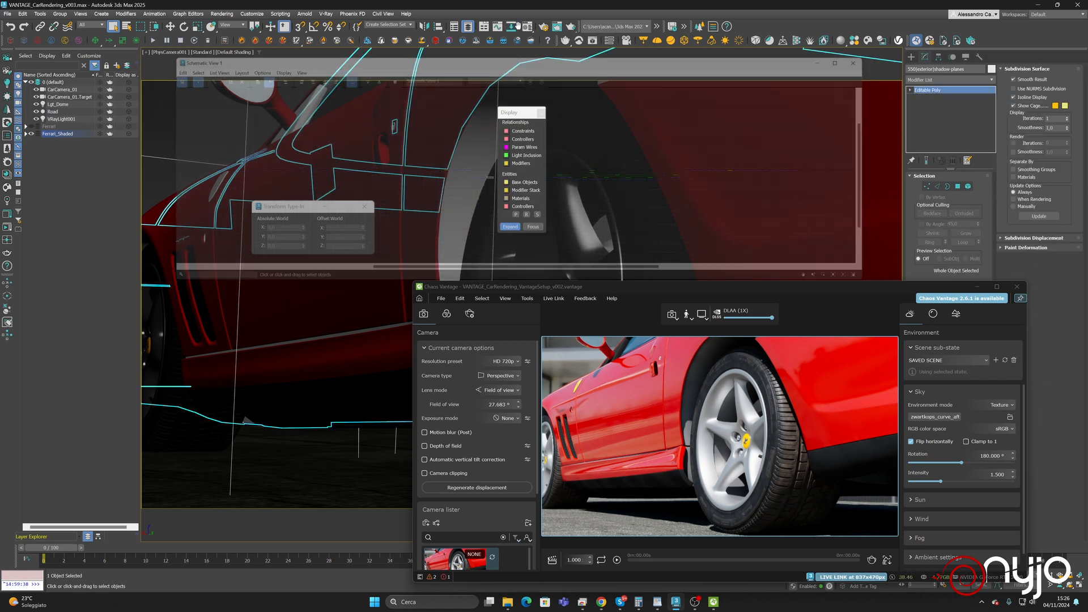
click(527, 26)
click(888, 54)
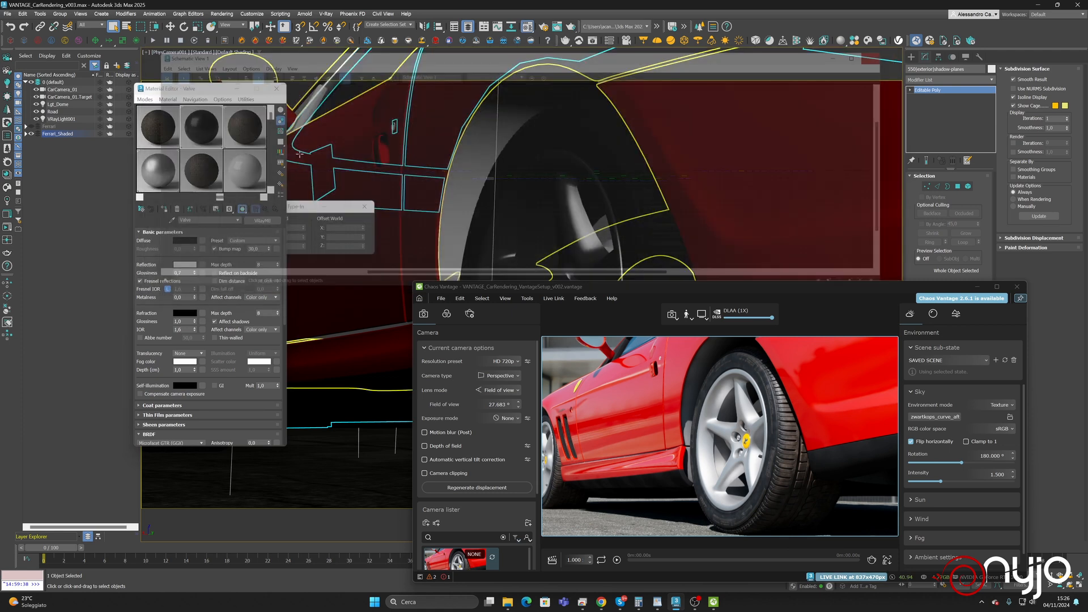
click(245, 170)
click(172, 220)
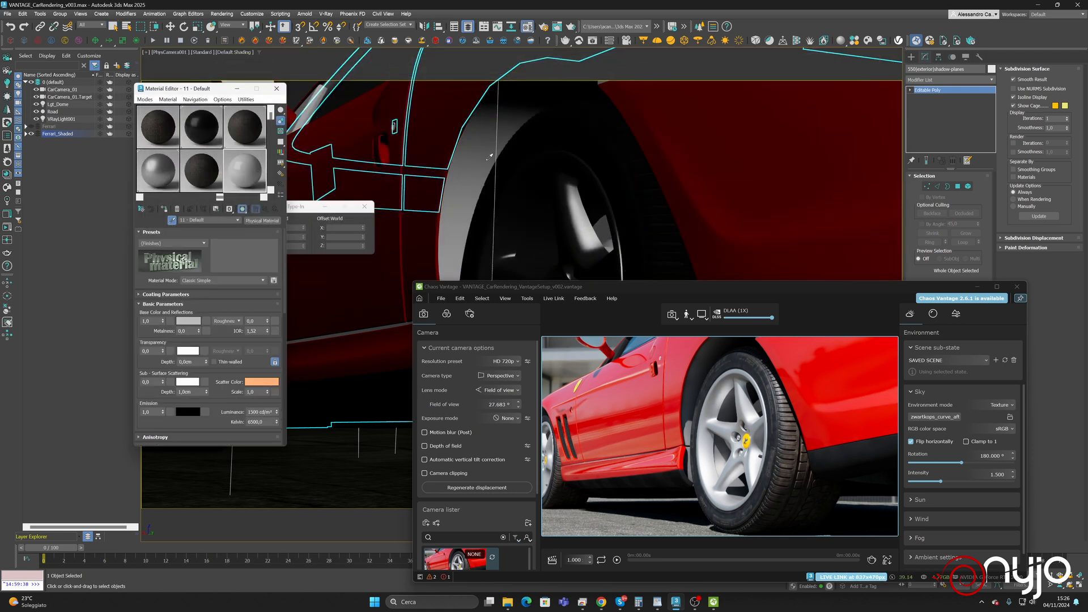
click(477, 153)
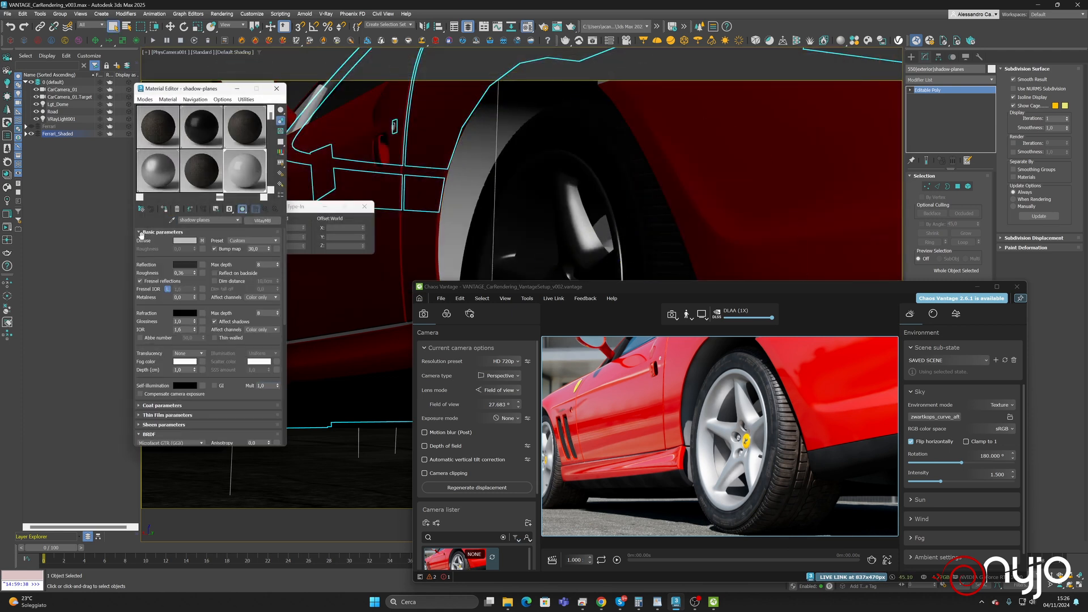
Disable the shadow-planes material's diffuse map and set its diffuse colour to dark grey, RGB 41, 41, 41
drag(238, 255, 212, 110)
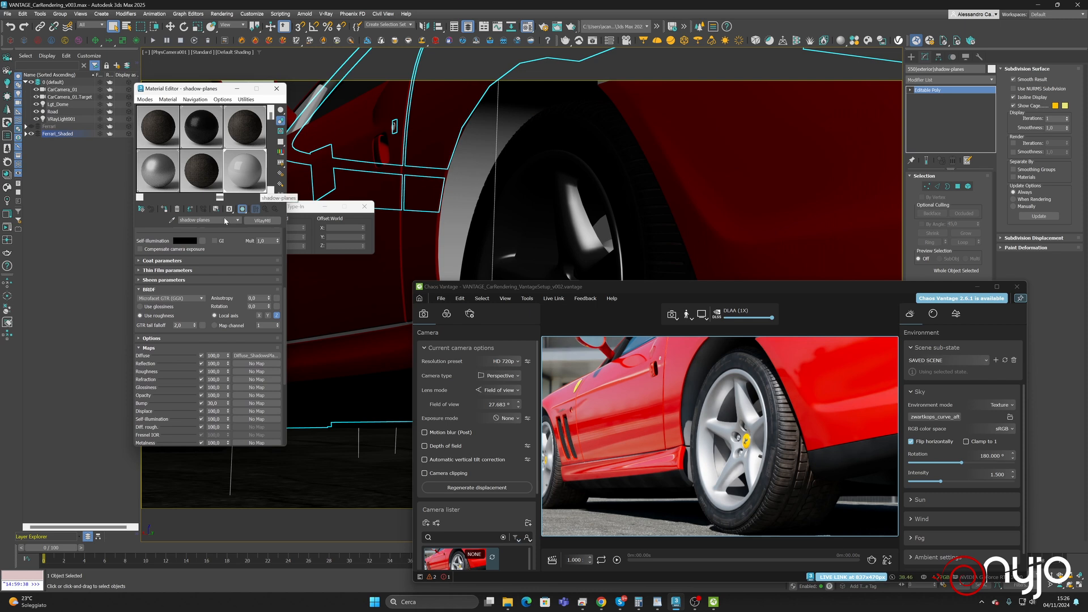
drag(225, 233, 245, 266)
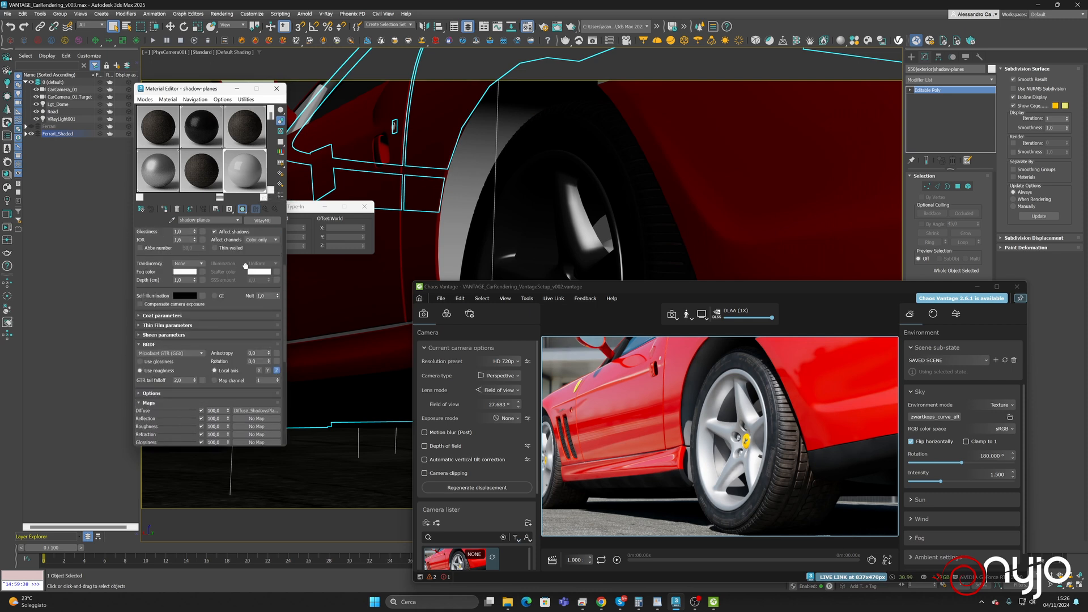
click(202, 411)
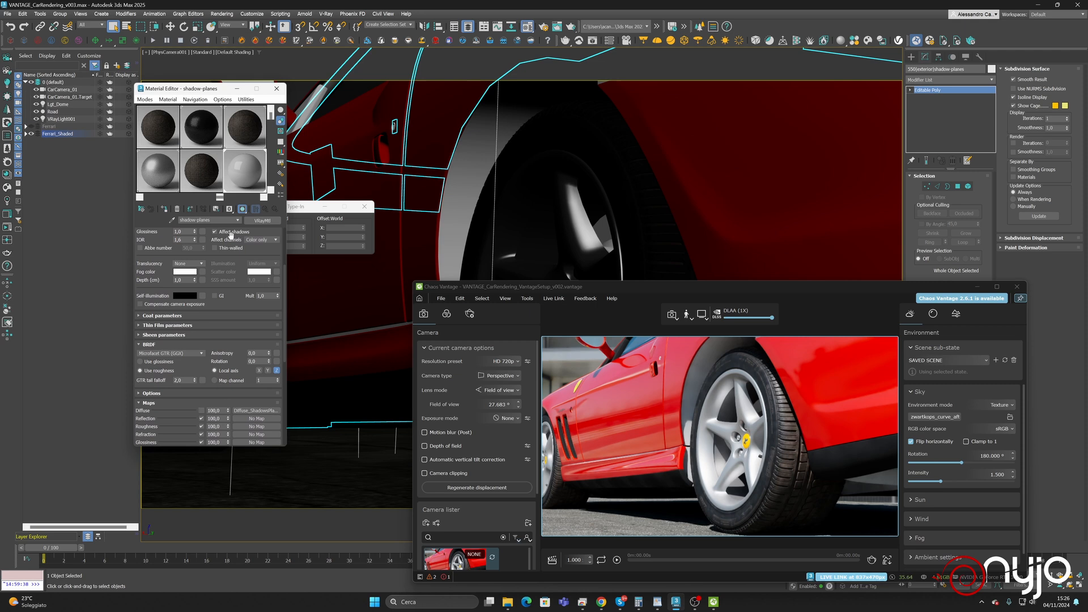
scroll(229, 271, up, 3)
click(194, 240)
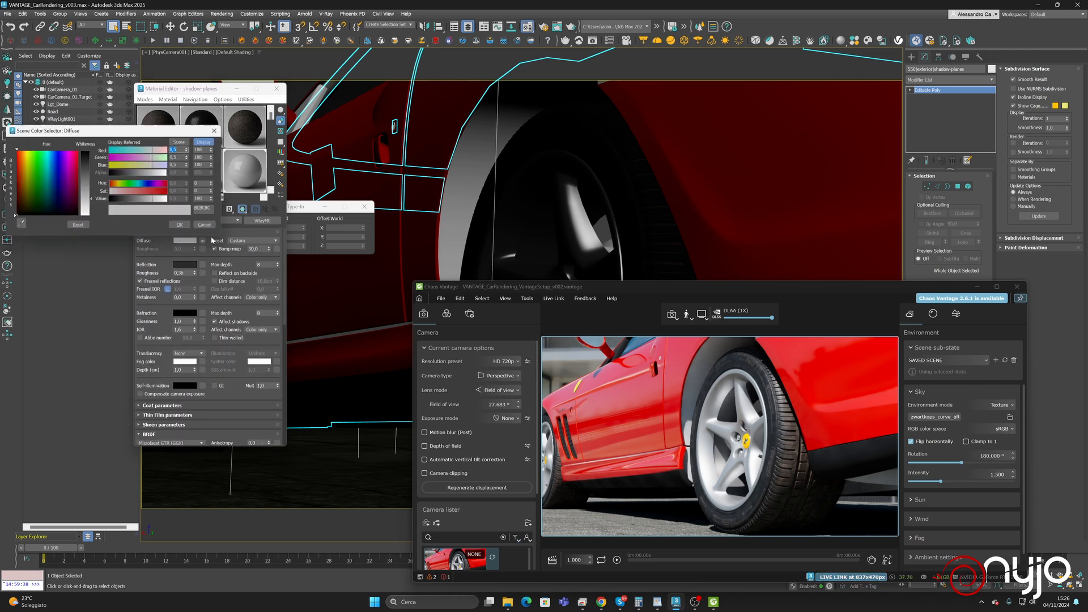
click(124, 199)
click(120, 203)
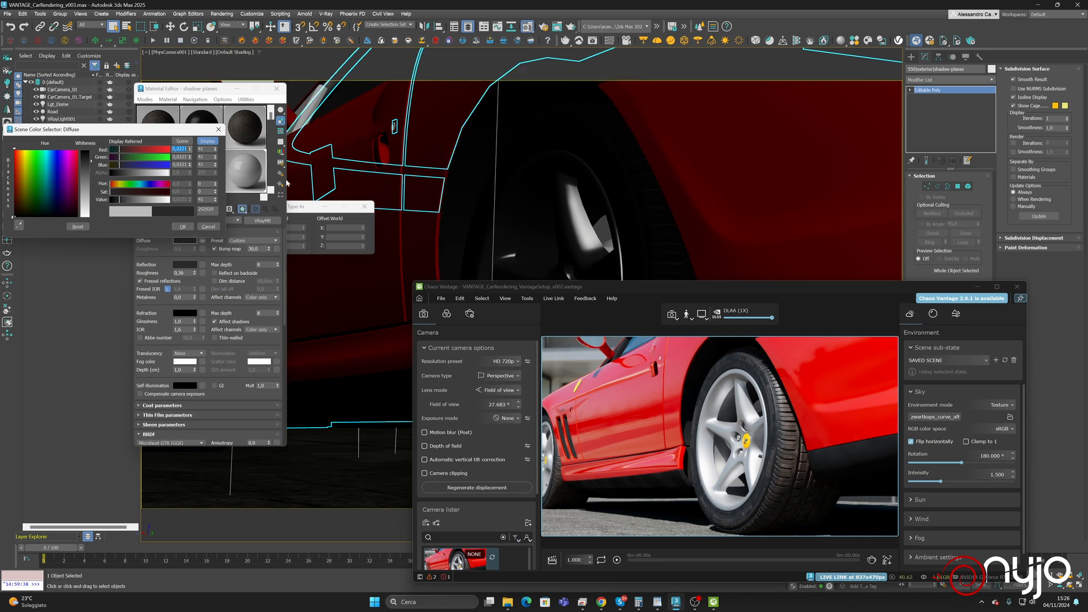
click(183, 227)
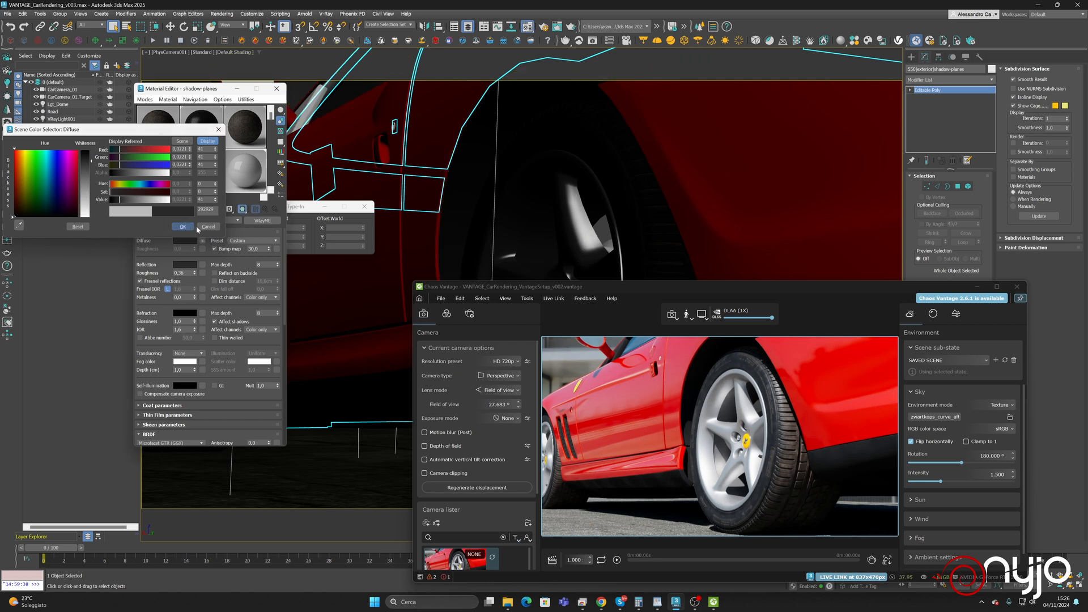
Select the bodywork and orbit PhysCamera001 from the rear wheel to beneath the Road plane to inspect its underside
middle_drag(508, 168, 600, 167)
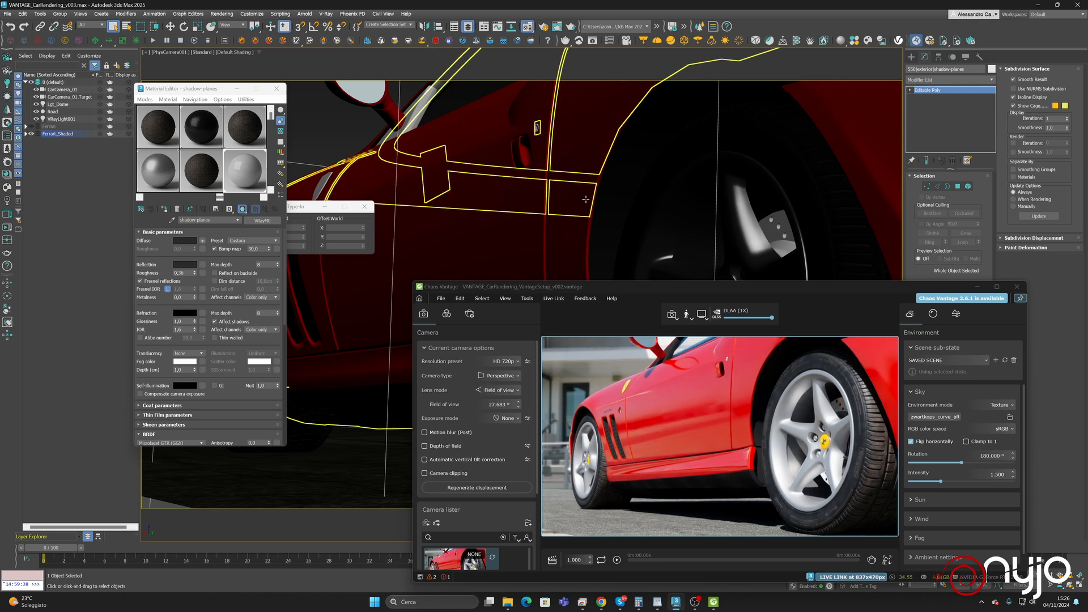
click(459, 243)
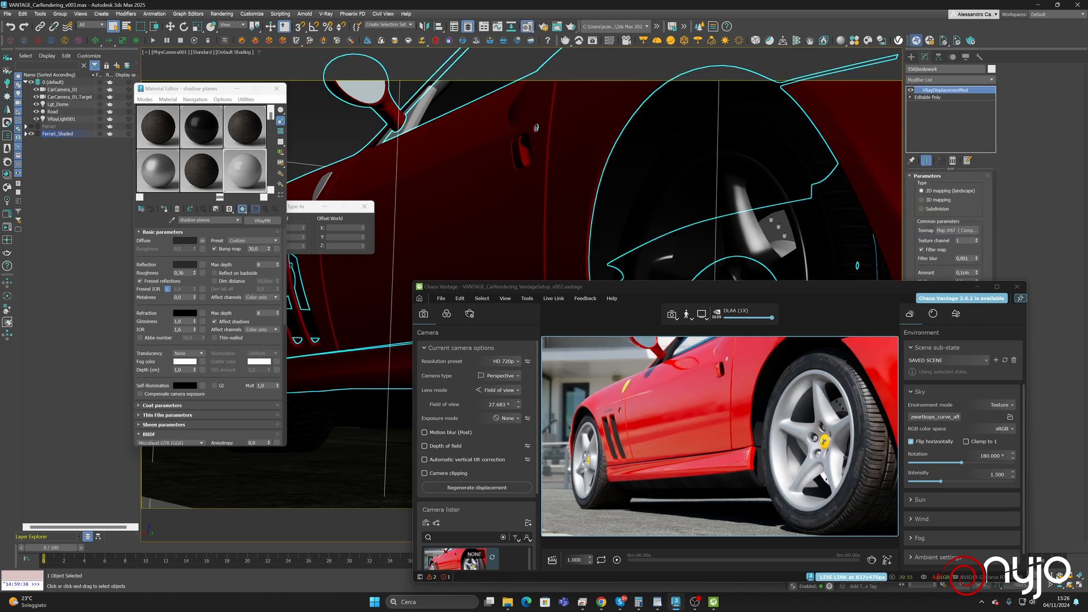
alt+middle_drag(461, 241, 527, 208)
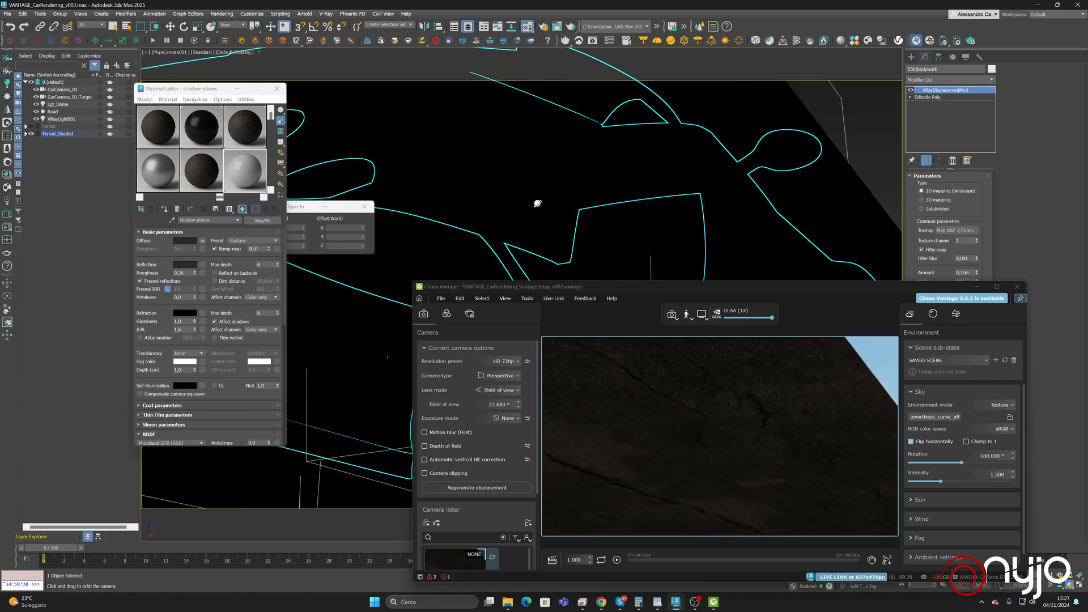
Select the Road plane and lower its absolute world Z position to about 1.4 cm, checking it against the tyres
click(170, 26)
click(849, 193)
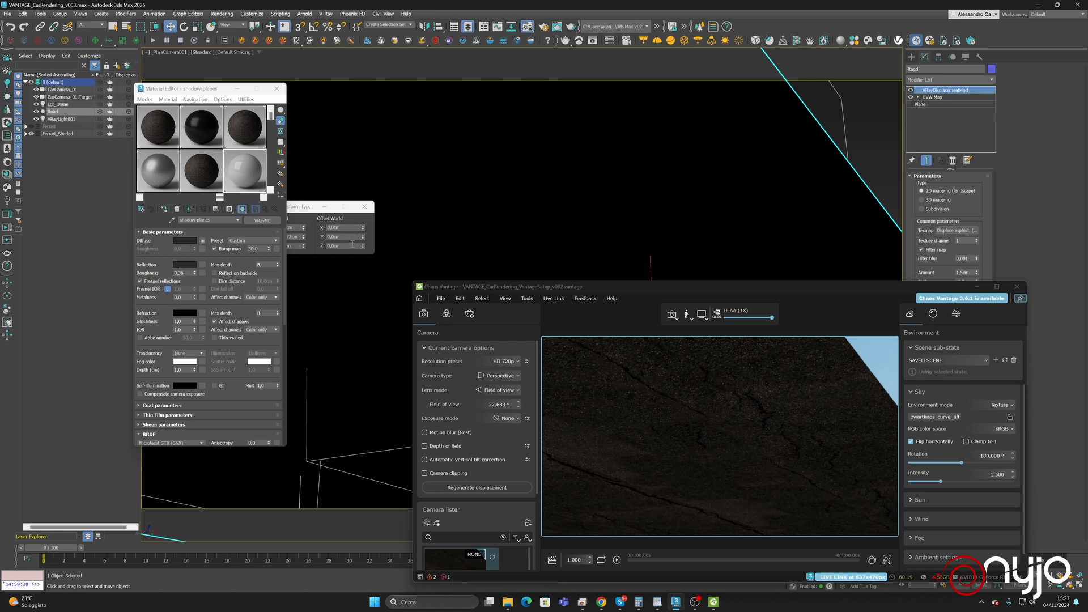
click(303, 251)
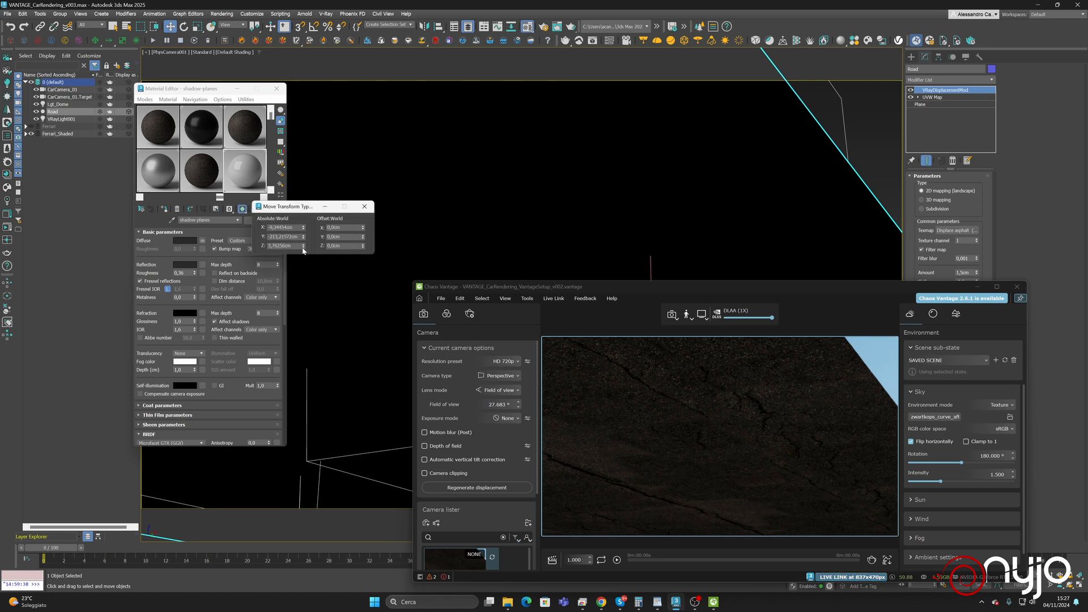
drag(303, 251, 304, 251)
middle_drag(552, 196, 551, 209)
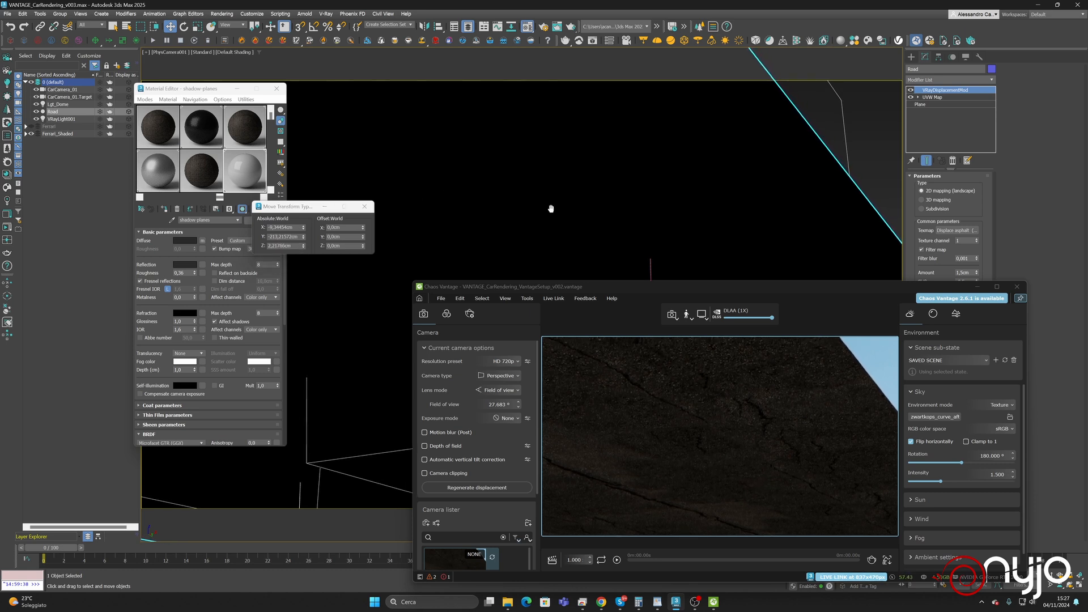
click(1069, 585)
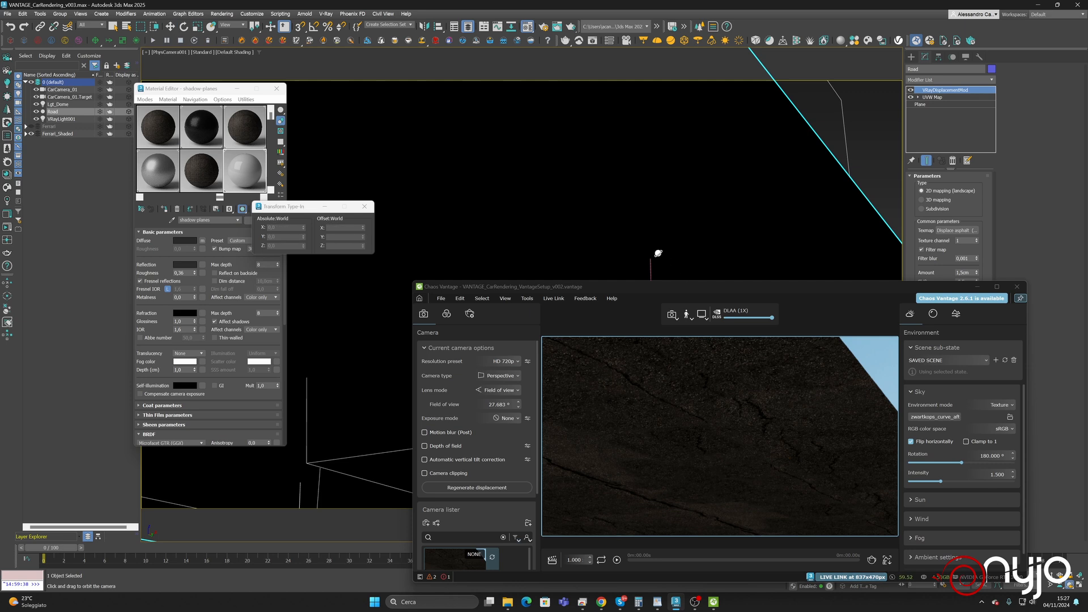
drag(658, 253, 668, 258)
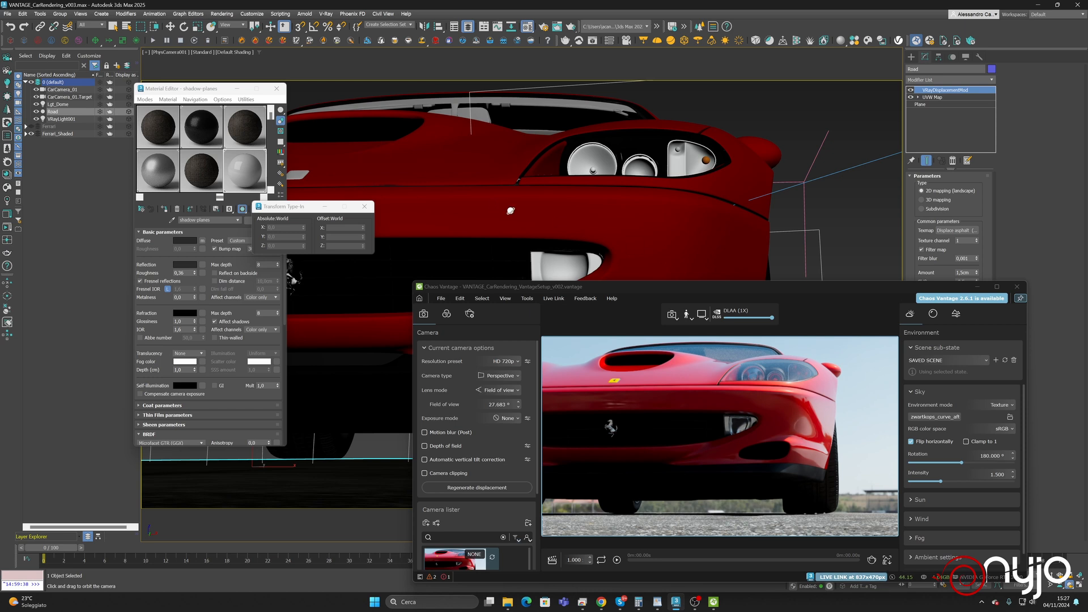
key(w)
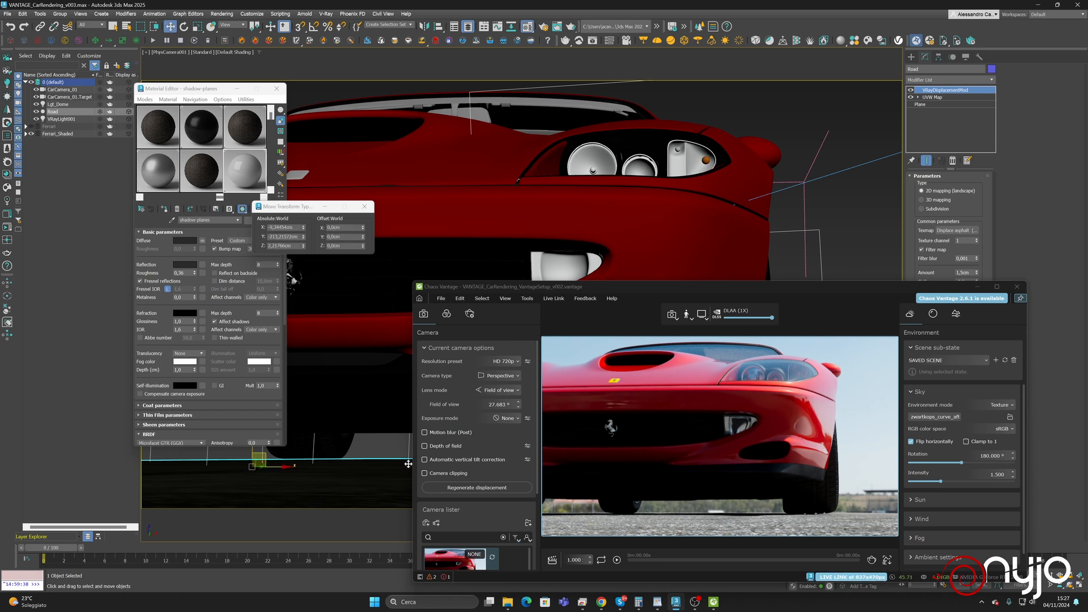
click(303, 245)
click(304, 245)
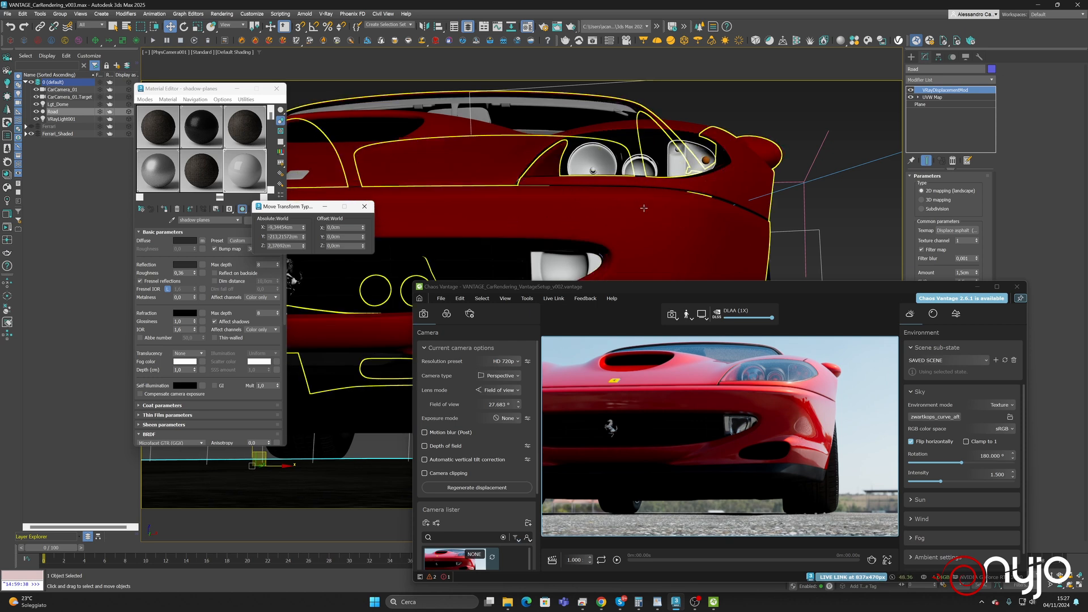
Close the Material Editor and reframe PhysCamera001 on a low, centred front view of the whole car
middle_click(609, 198)
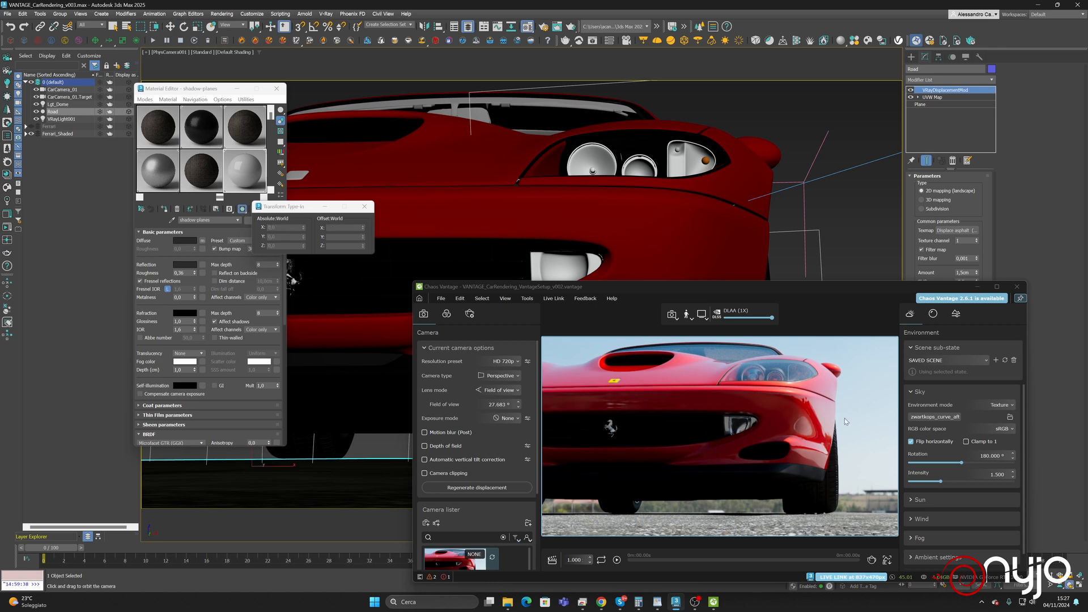
alt+middle_drag(590, 238, 677, 231)
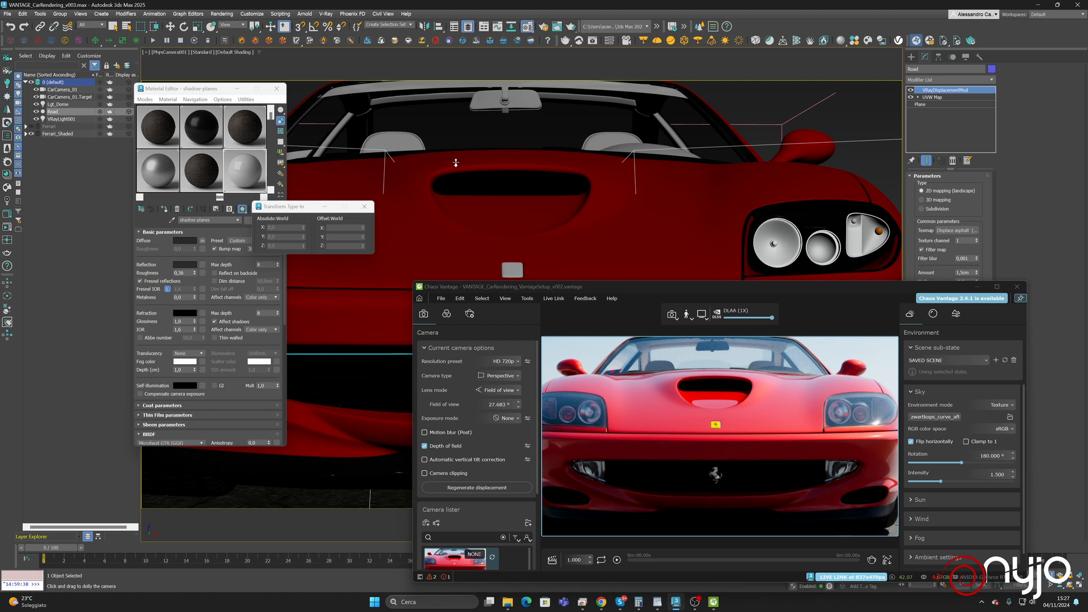
scroll(446, 159, up, 3)
middle_drag(457, 169, 480, 173)
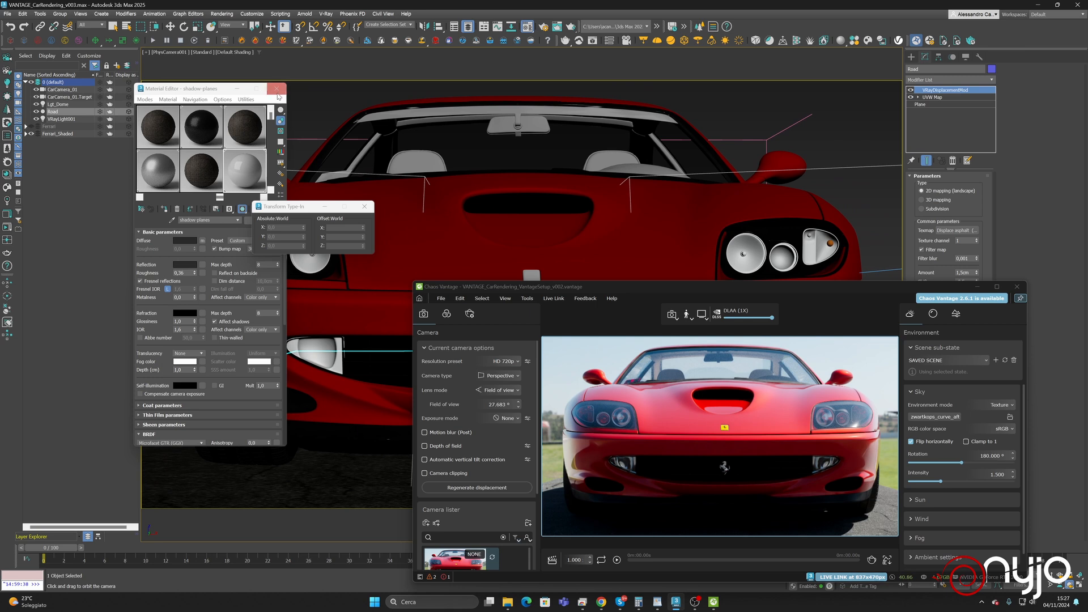
click(276, 88)
drag(511, 219, 527, 205)
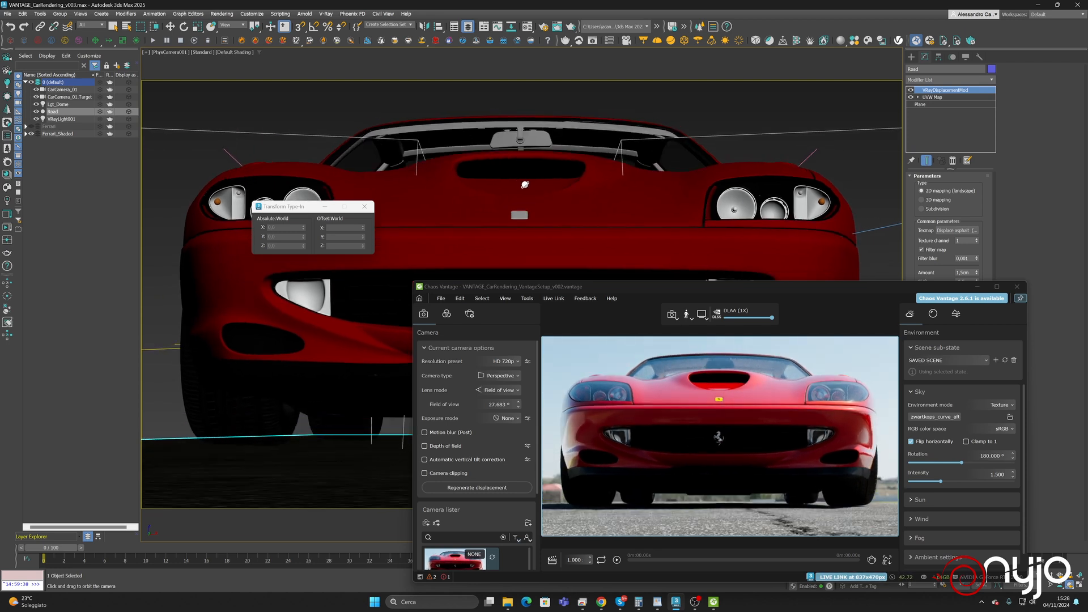
middle_drag(523, 182, 531, 186)
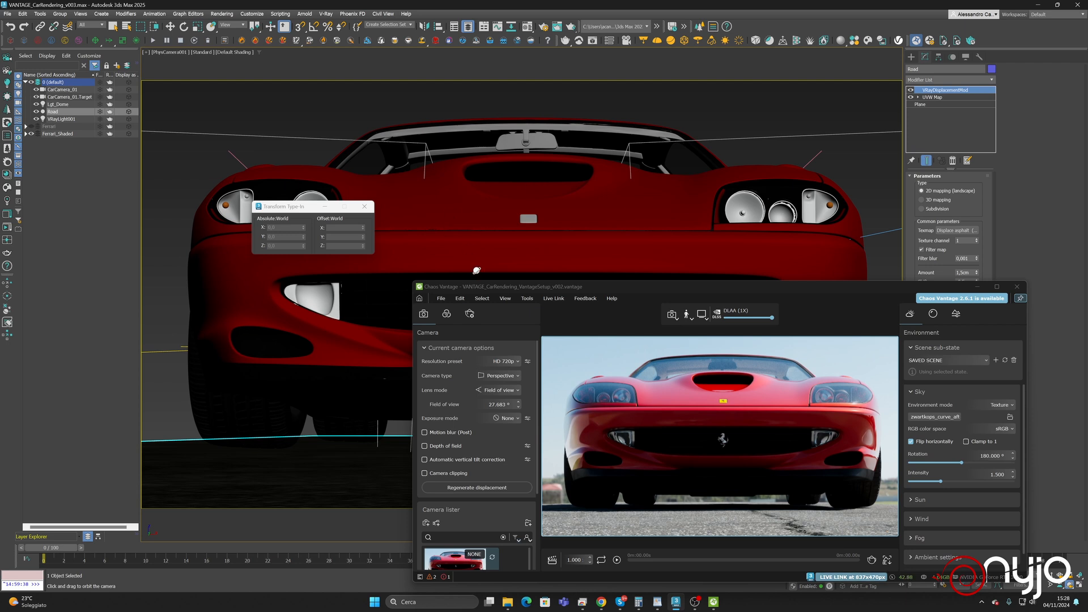
Enable depth of field for the current camera in Chaos Vantage and save the Vantage scene
click(437, 446)
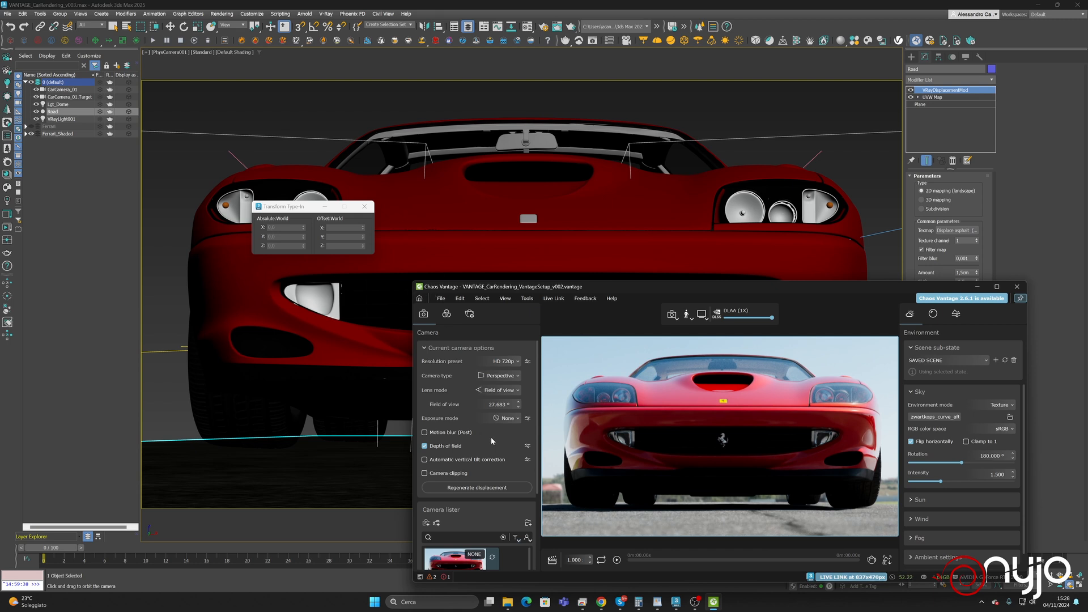
click(440, 298)
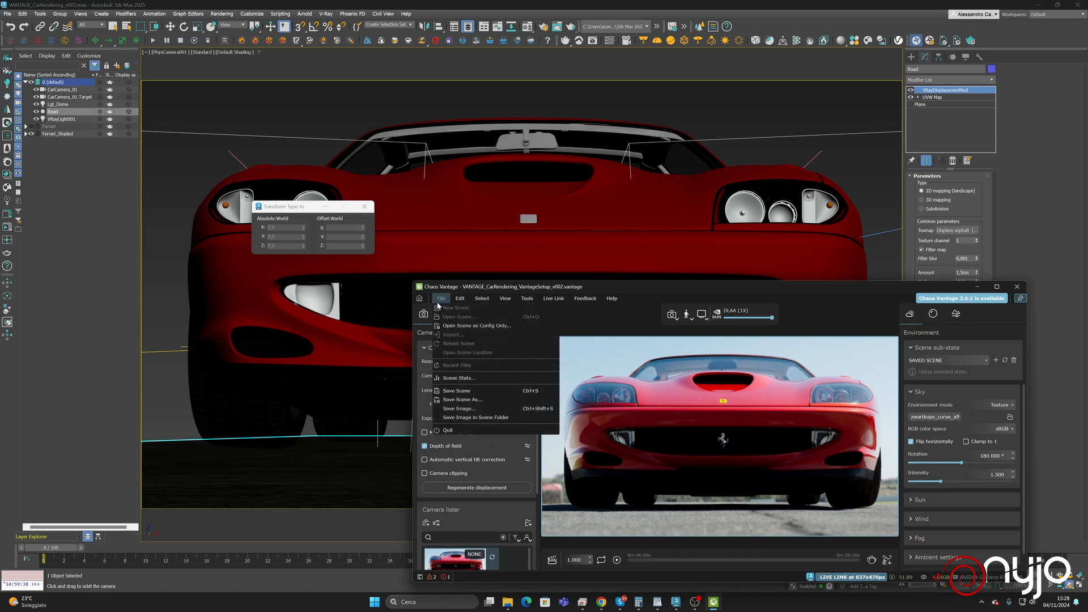
click(460, 391)
Hide the Vantage interface and enlarge its window for a bigger live view of the car's front
key(Tab)
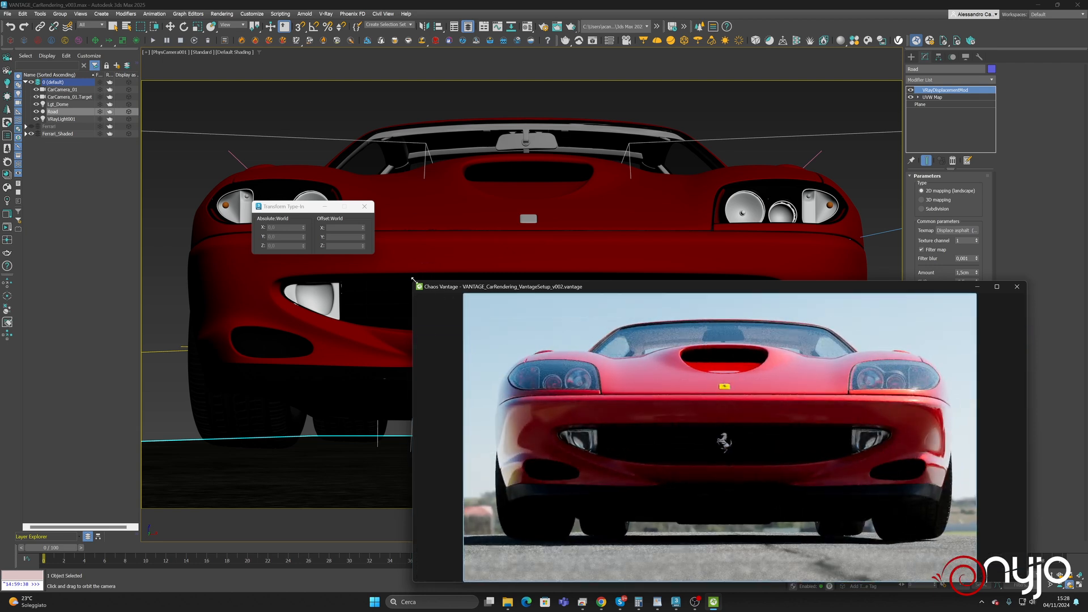
drag(413, 280, 328, 211)
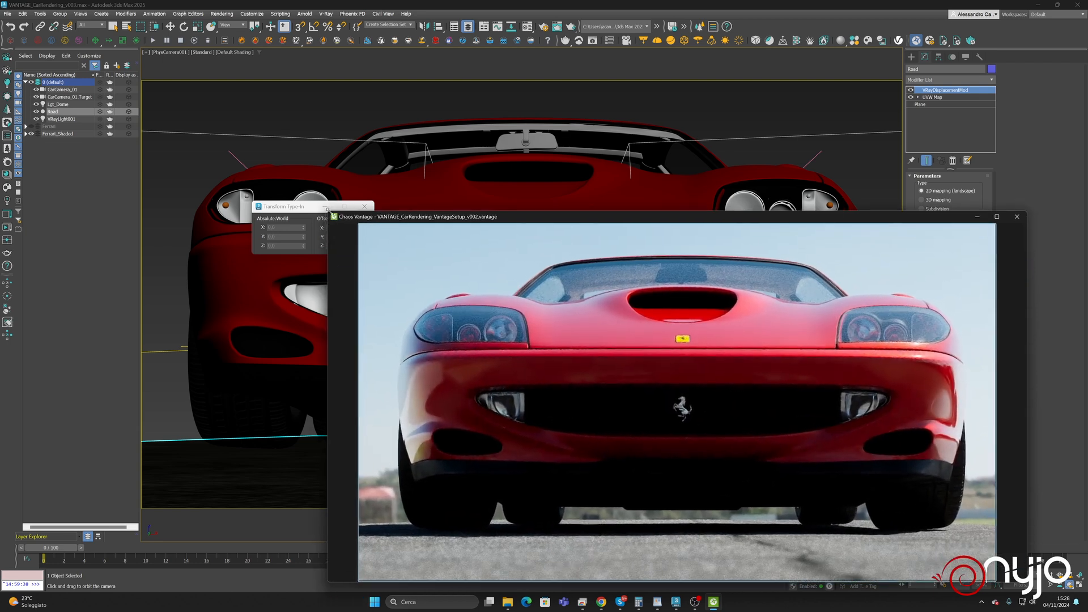
Switch to 3ds Max, close the Transform Type-In dialog and save the scene
click(284, 210)
click(365, 206)
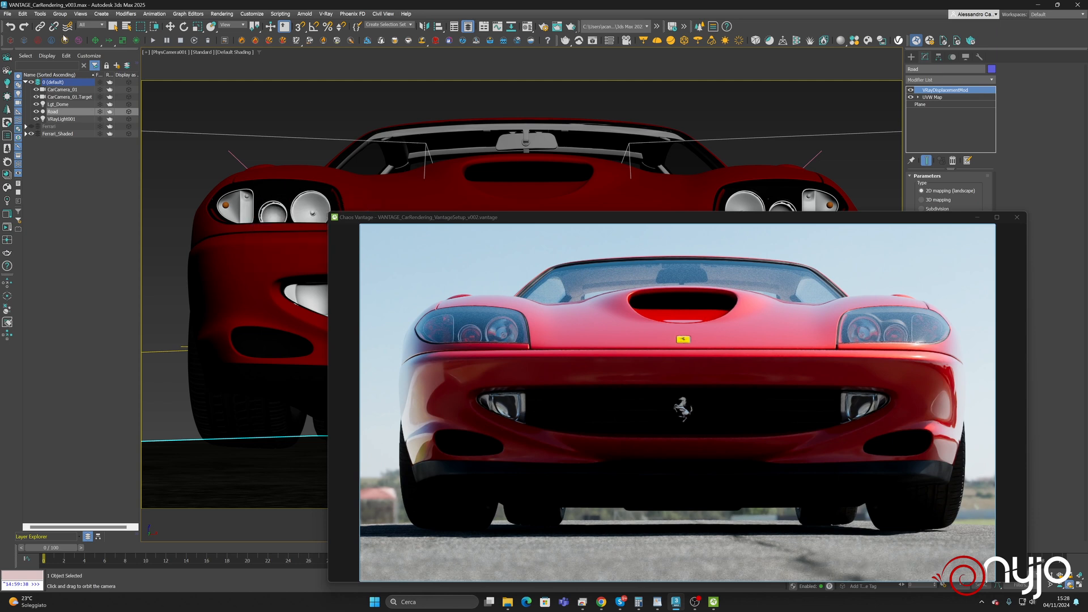
click(8, 13)
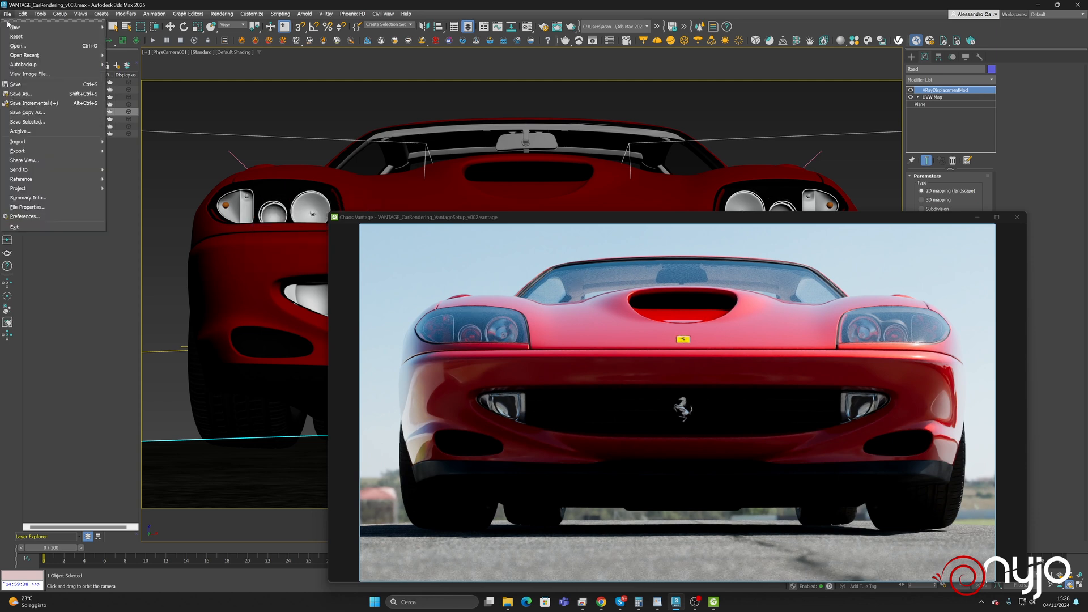
click(15, 84)
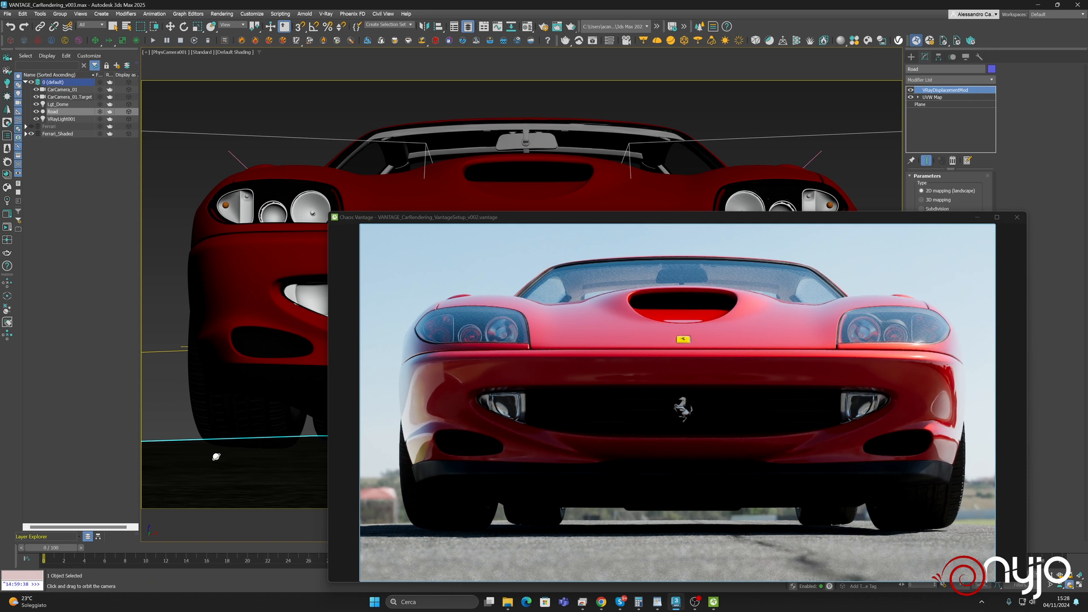
Raise the Road plane's absolute world Z position in small increments to about 1.8 cm
click(170, 26)
right_click(170, 26)
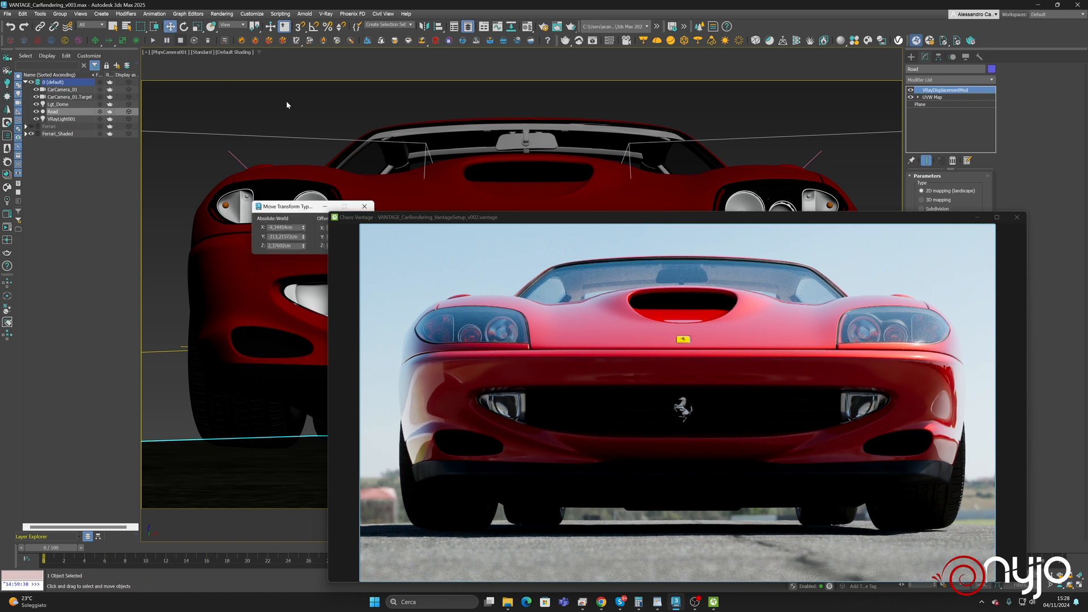
click(304, 245)
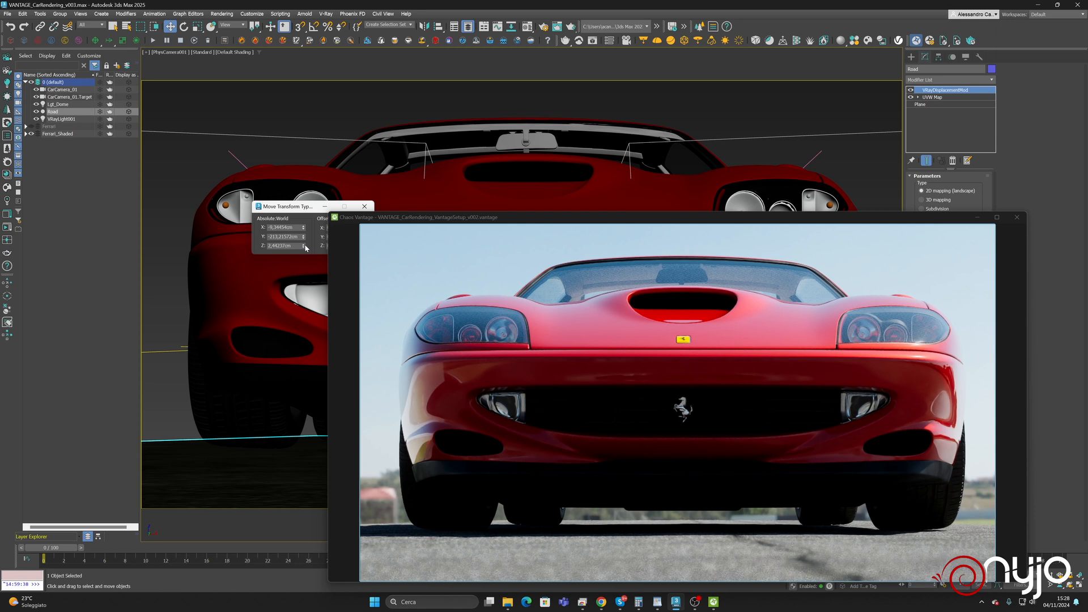
click(305, 245)
click(304, 245)
click(304, 245)
click(304, 245)
click(304, 245)
click(304, 245)
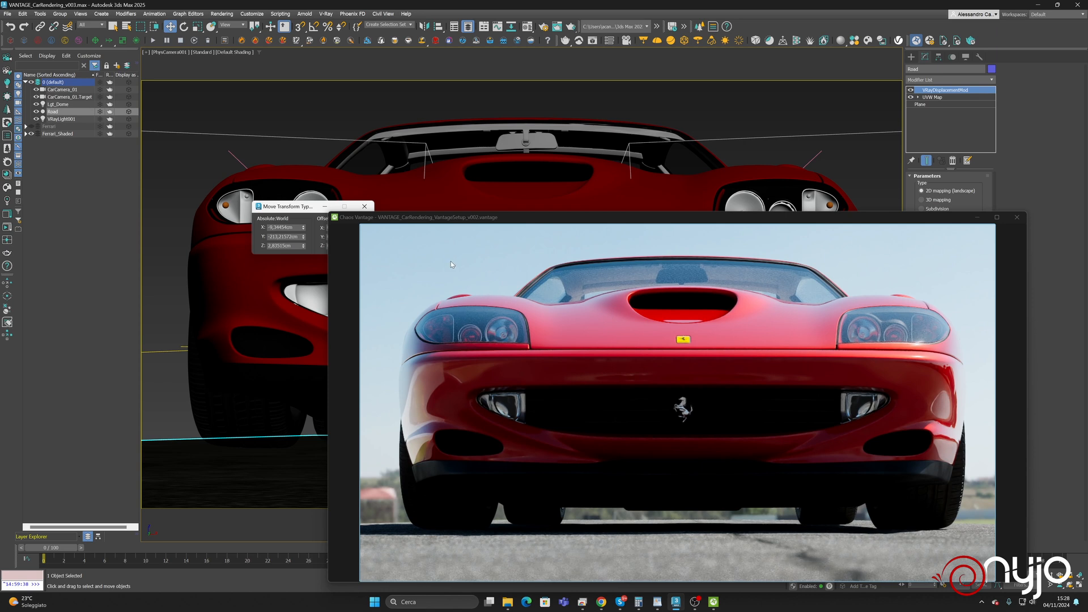
click(365, 206)
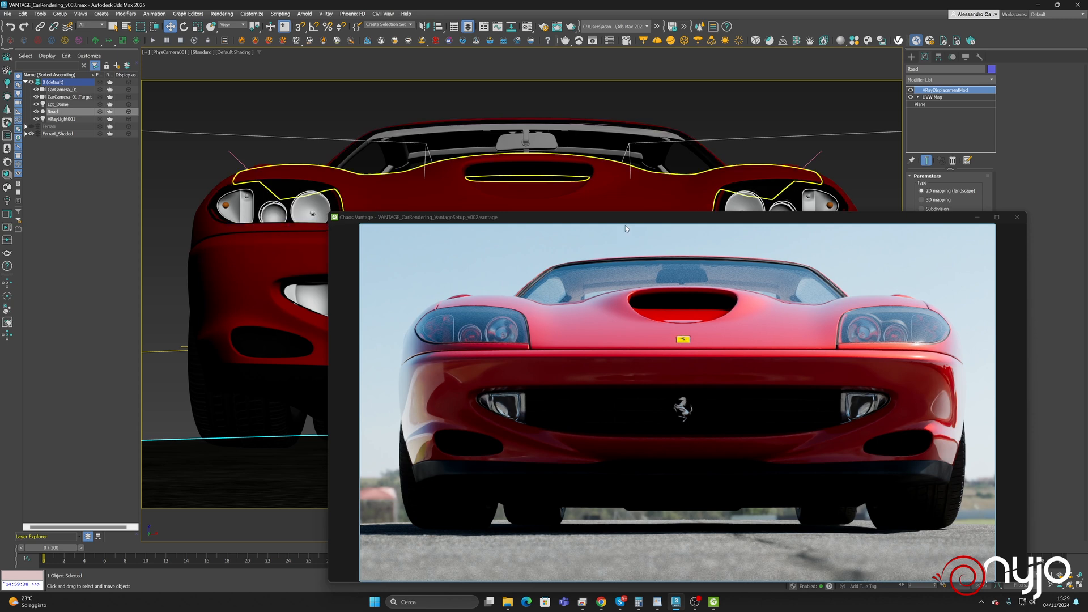
Move the Chaos Vantage window higher, restore its interface and open the exposure and filmic tonemap colour corrections
drag(626, 222, 654, 127)
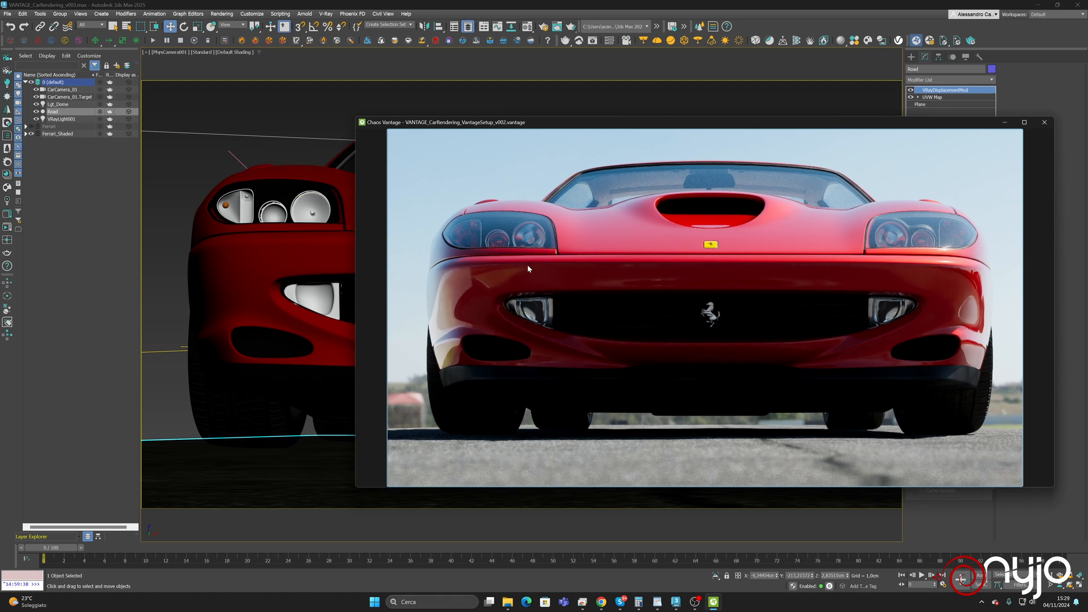
key(Escape)
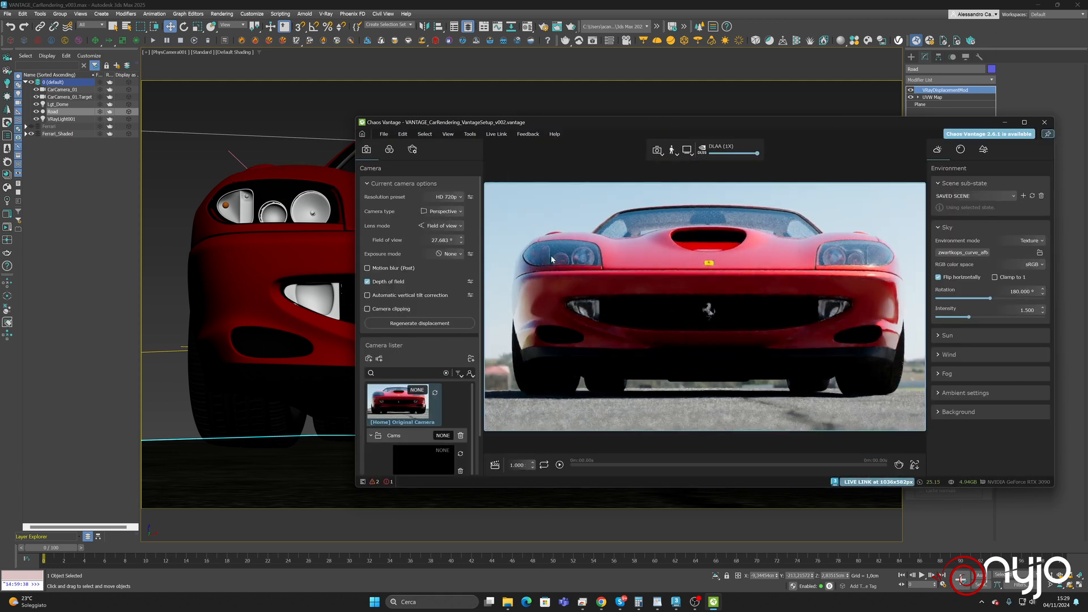
click(395, 149)
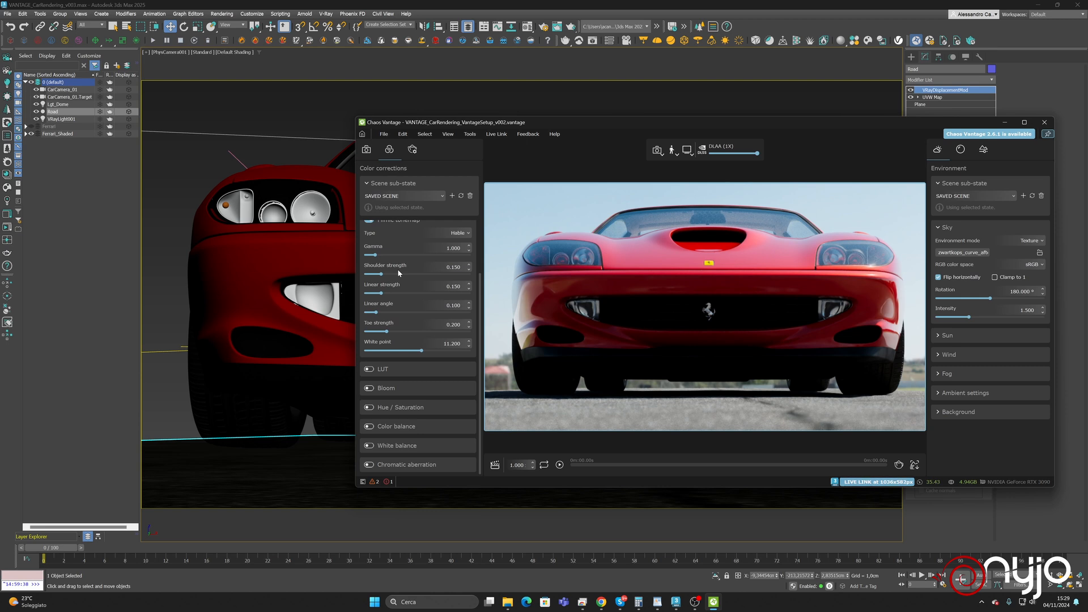
scroll(391, 250, up, 2)
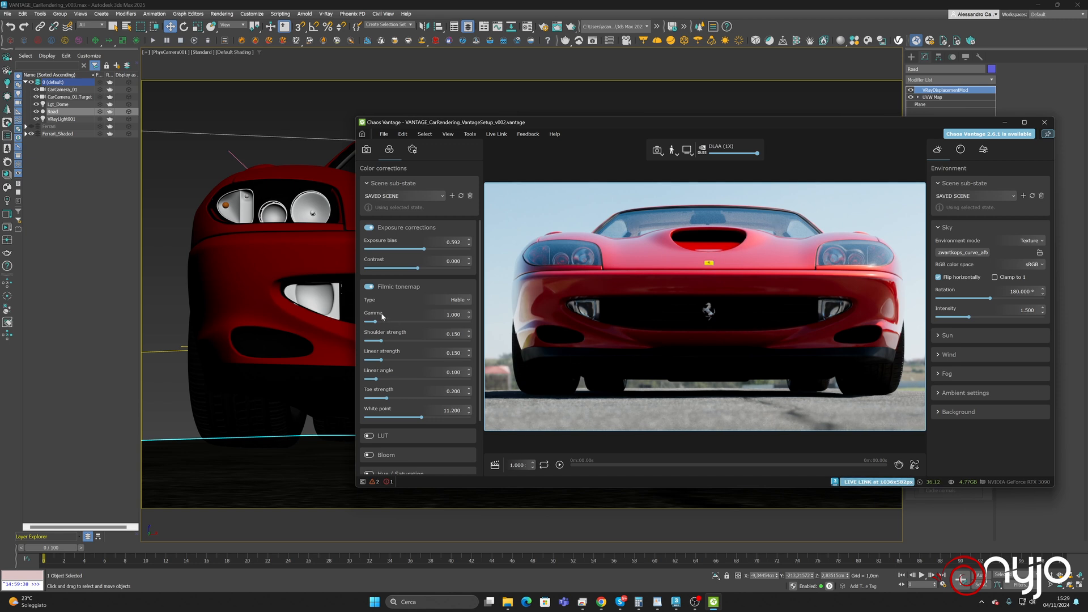
Try lower filmic tonemap gamma values down to 0.1 and reset the gamma to 1
drag(378, 322, 373, 325)
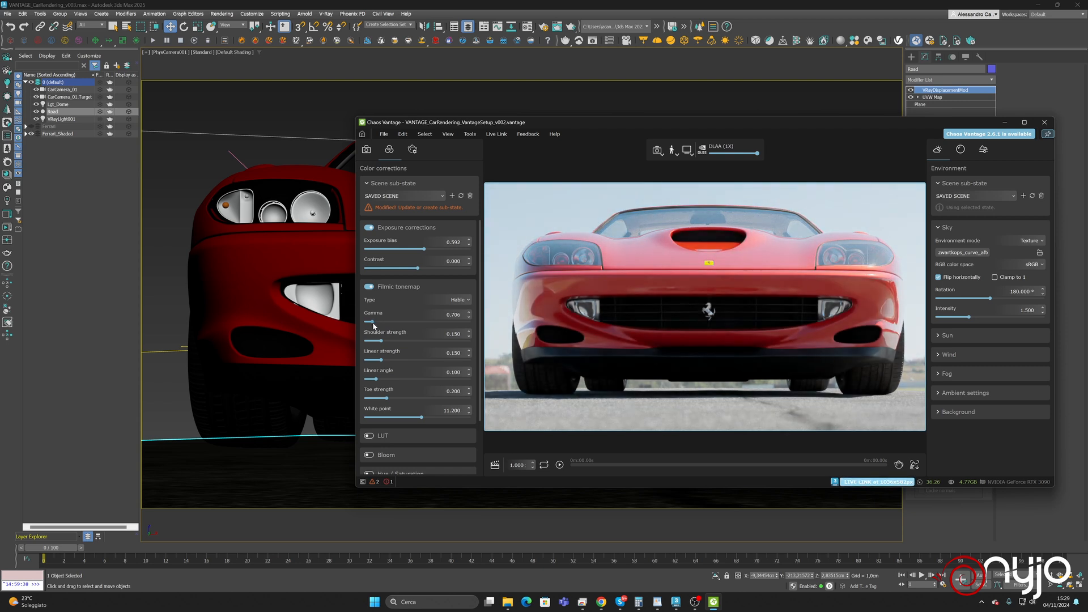
drag(373, 325, 374, 326)
double_click(455, 315)
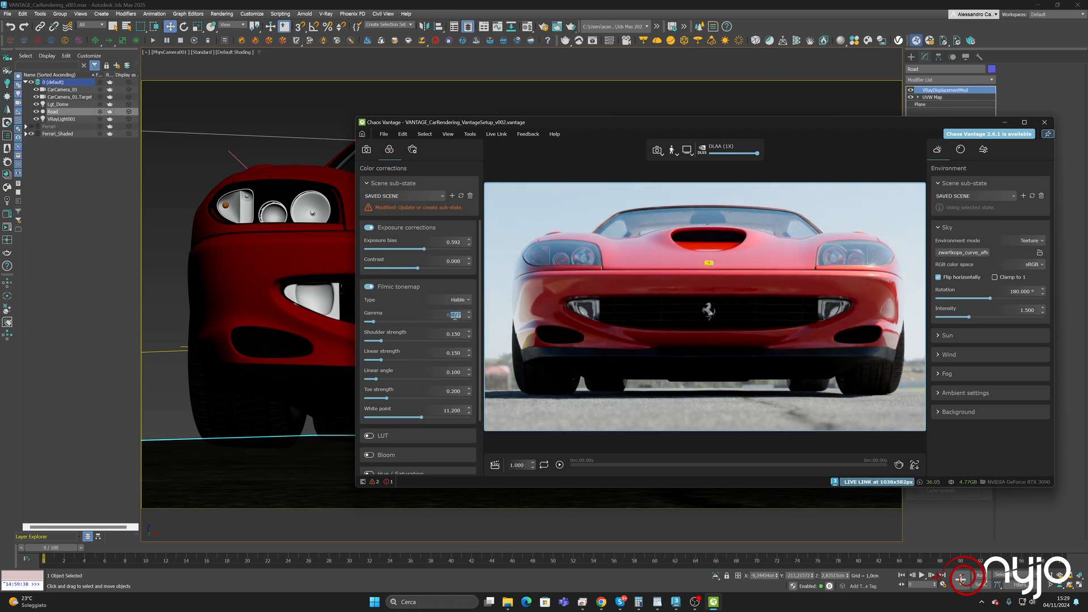
text(0.1)
key(Return)
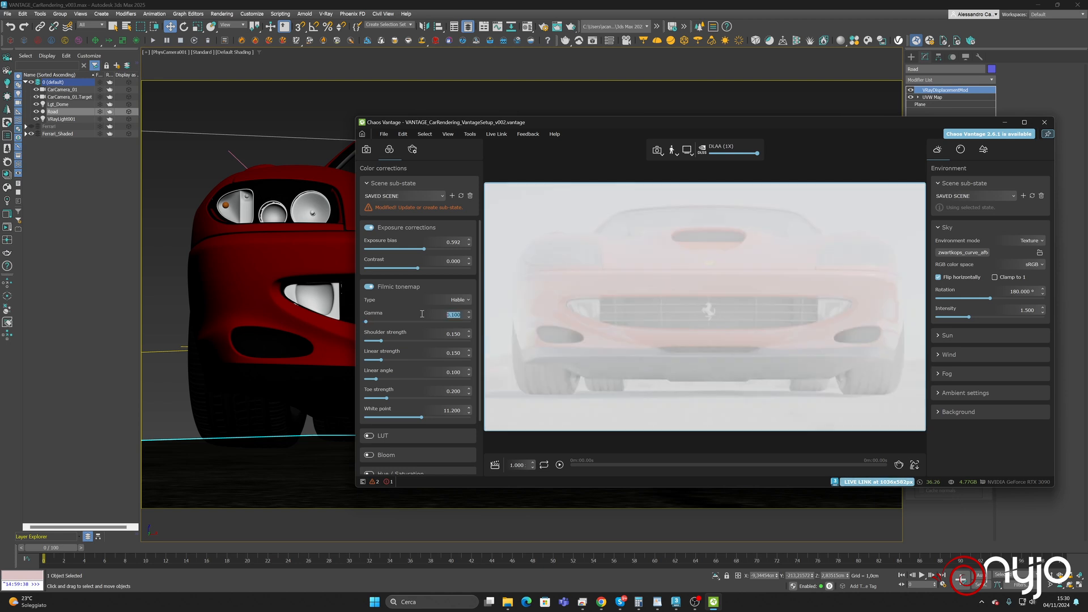
text(1)
key(Return)
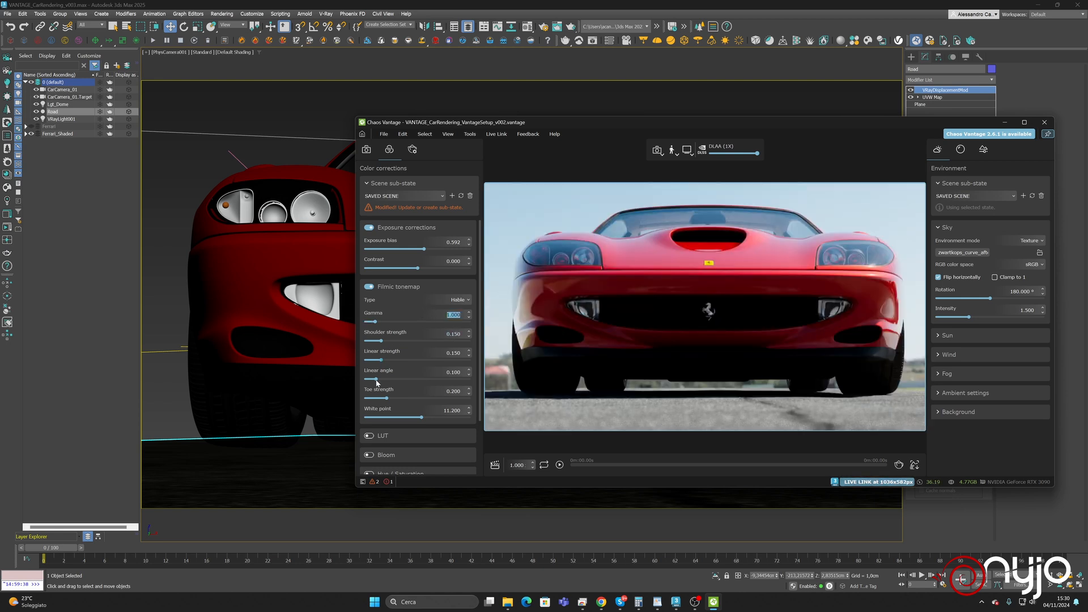
Lower the filmic tonemap's toe strength to 0.037, save the Vantage scene and hide the interface
drag(387, 398, 370, 401)
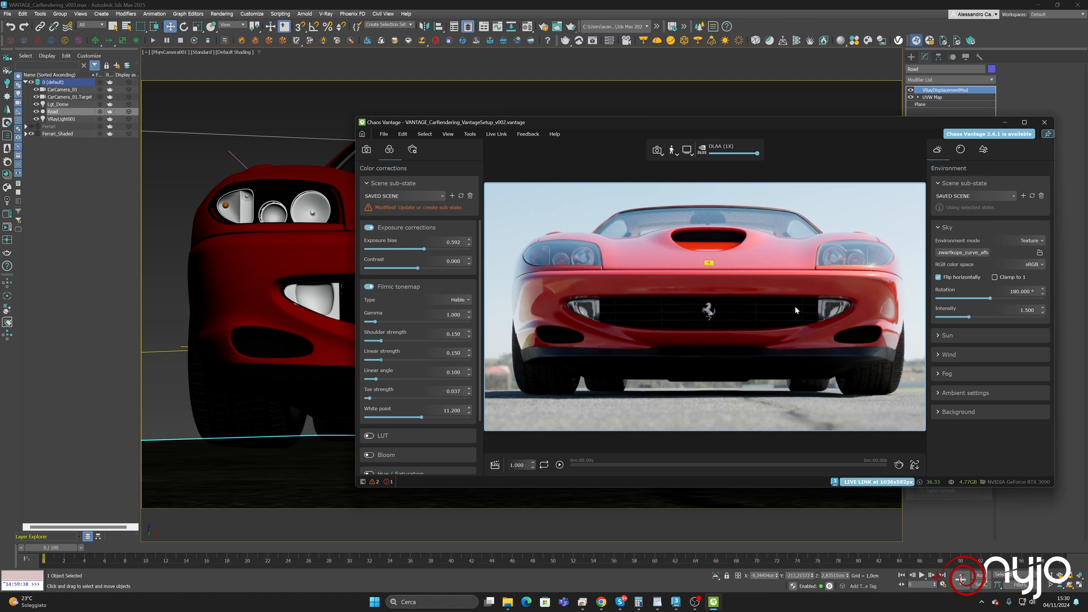
click(384, 134)
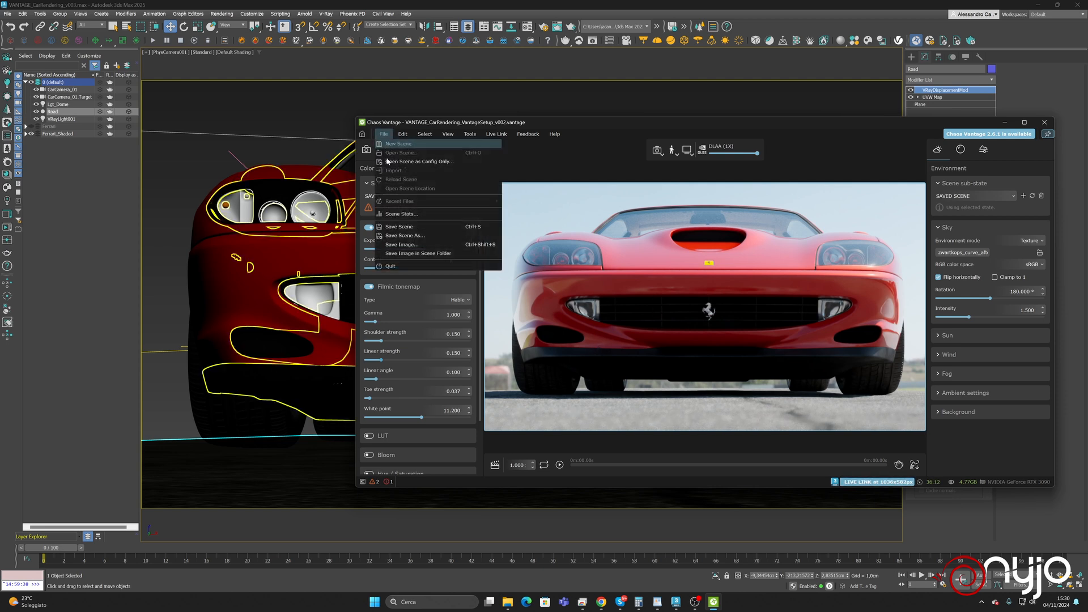
click(412, 226)
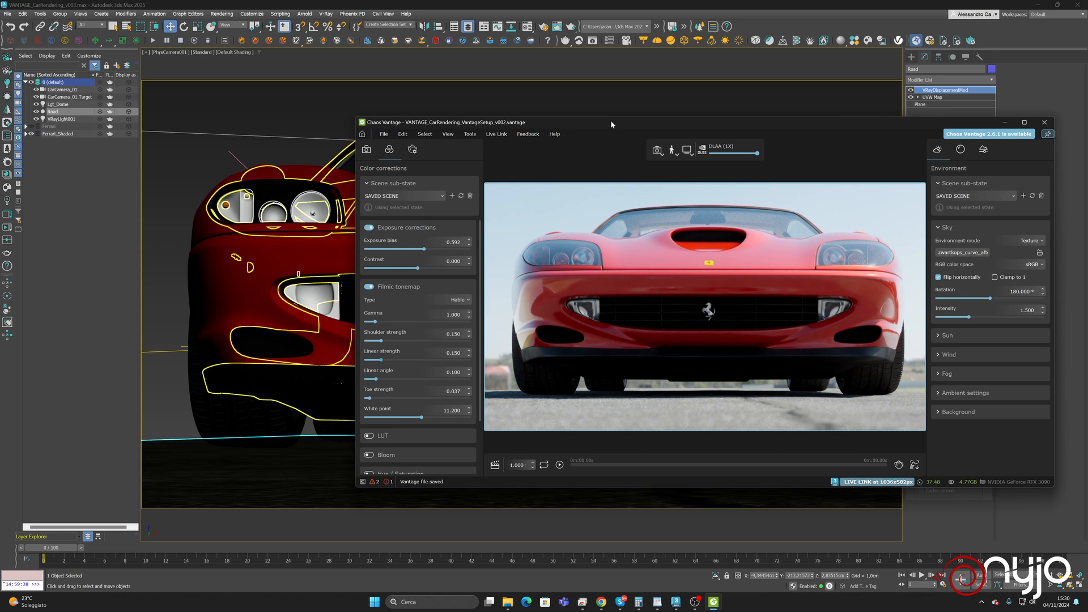
key(h)
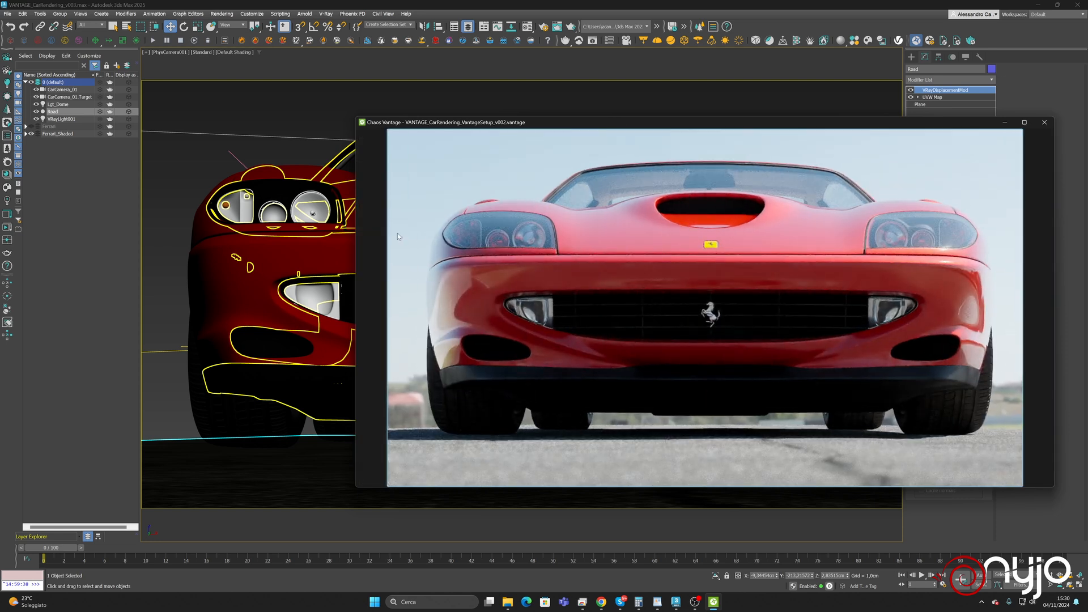
Try orbiting PhysCamera001 in 3ds Max to a front three-quarter view and undo the camera move
click(1069, 584)
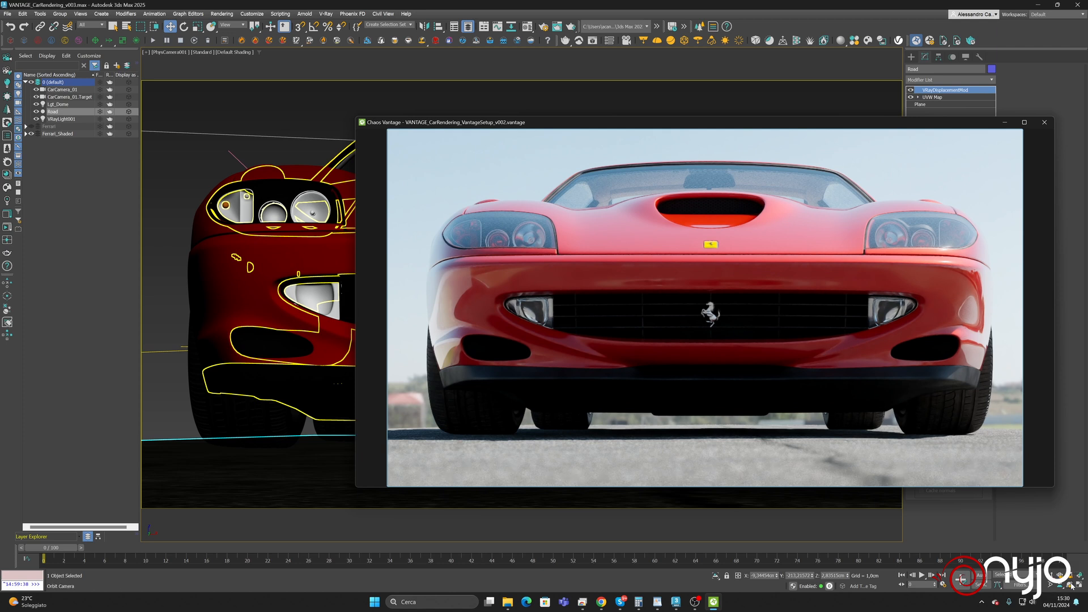
drag(303, 256, 284, 257)
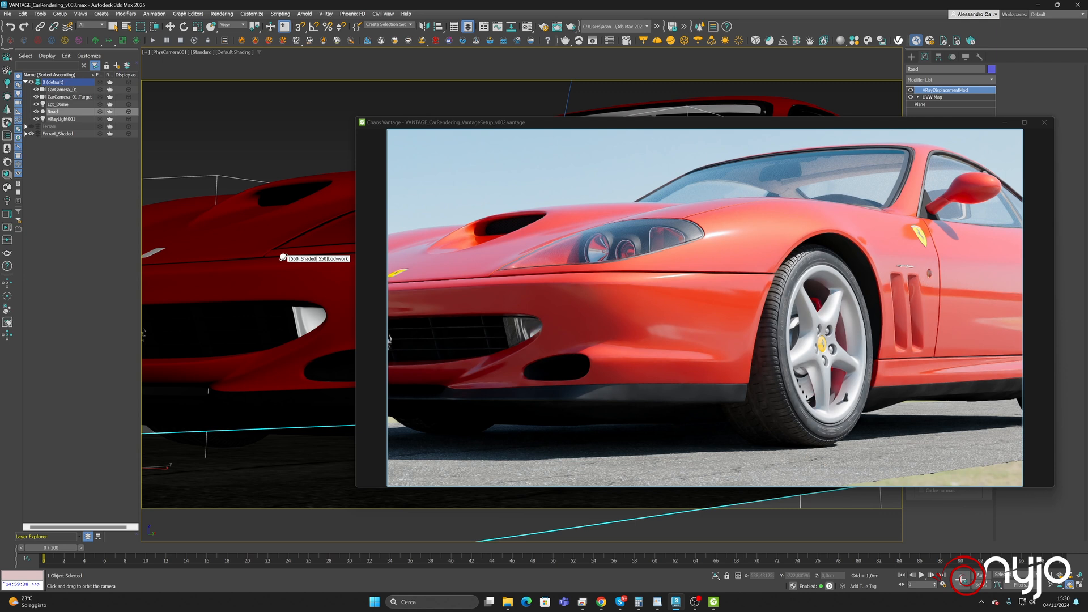
key(ctrl+z)
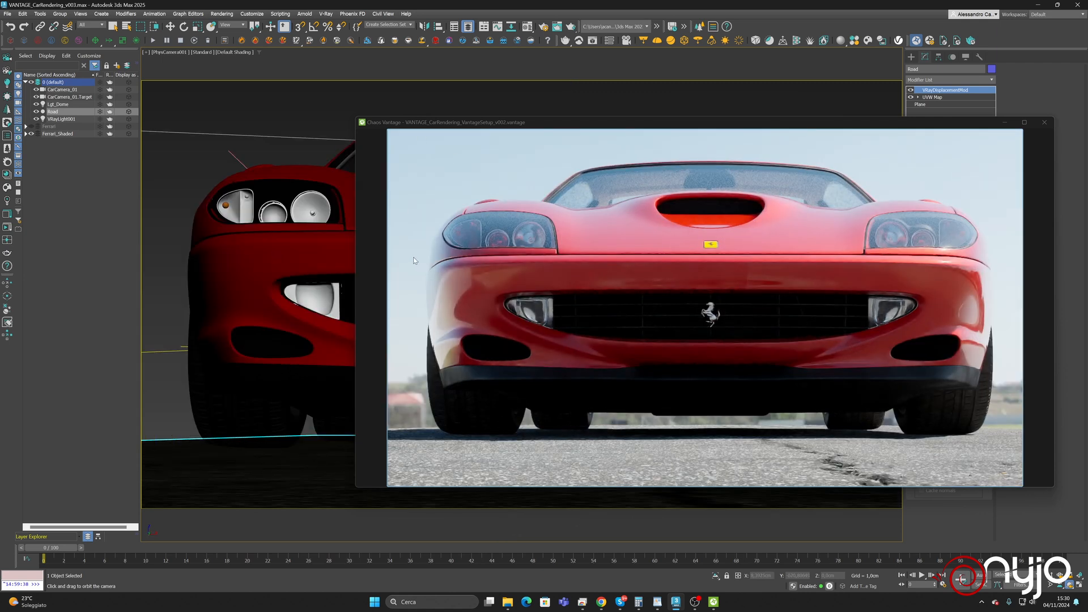
Restore the Chaos Vantage interface, set the filmic tonemap's toe strength to 0.069 and save the scene
click(533, 125)
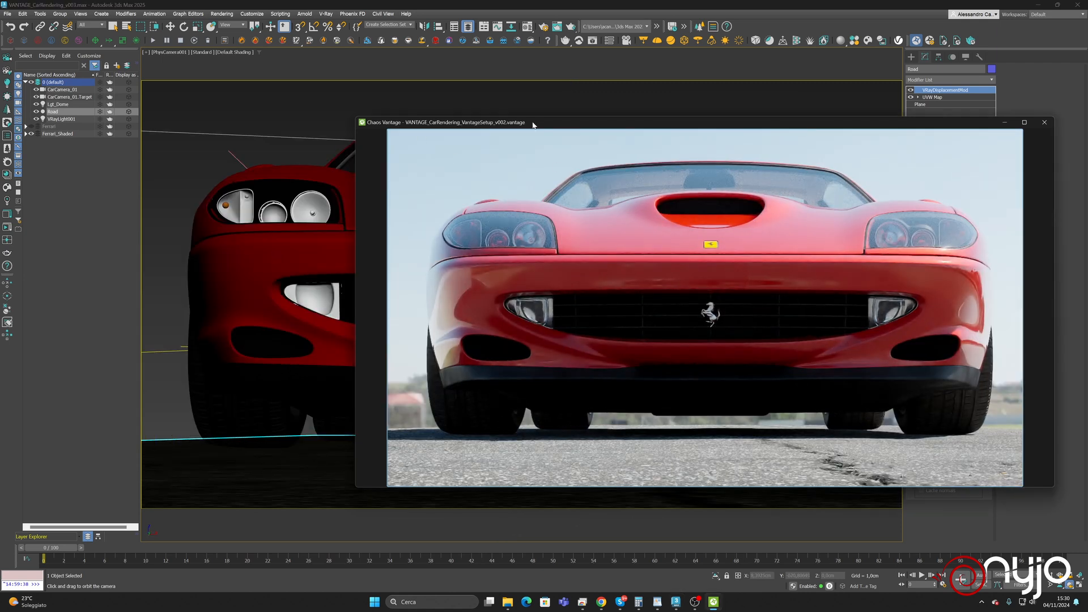
key(Tab)
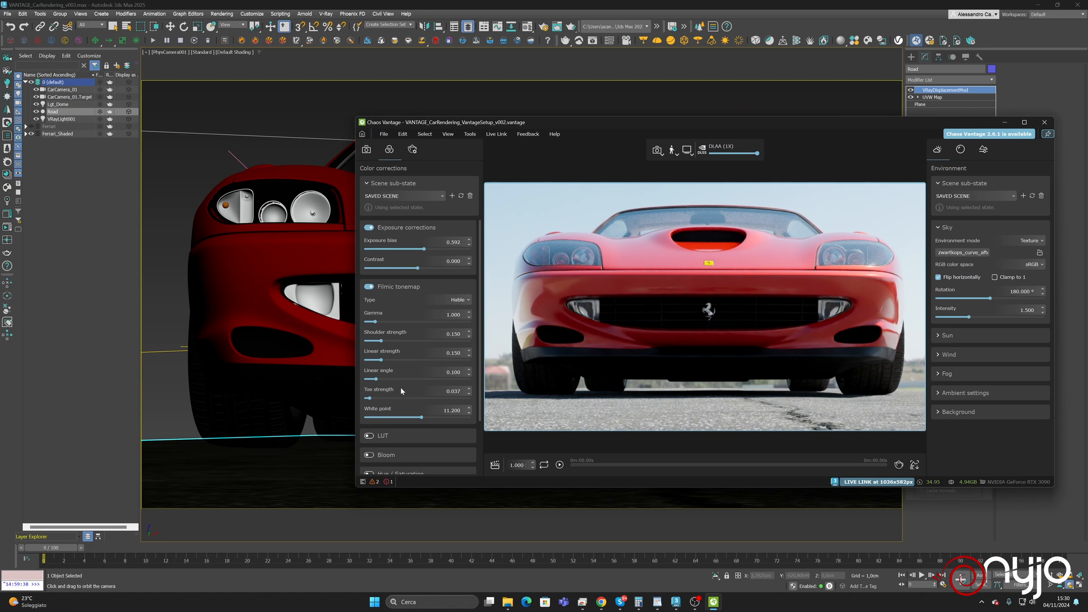
drag(371, 398, 374, 401)
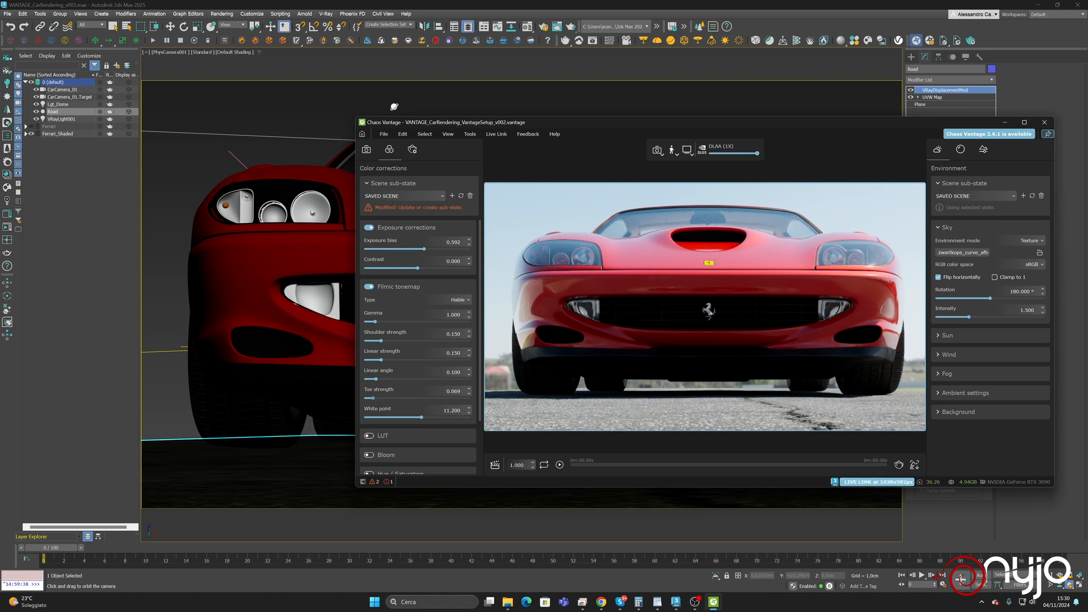
click(386, 135)
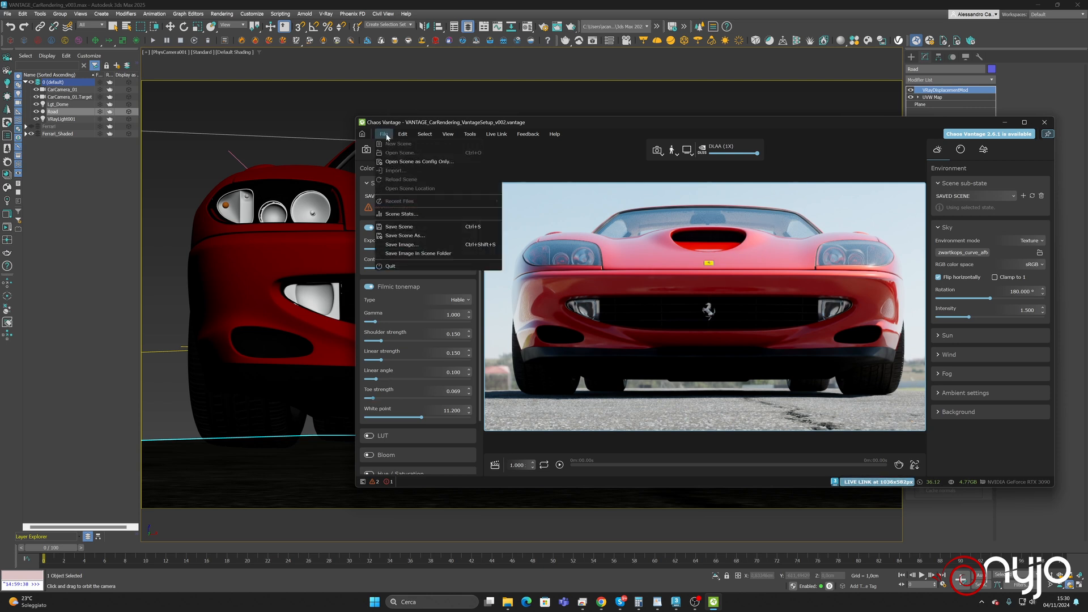
click(399, 226)
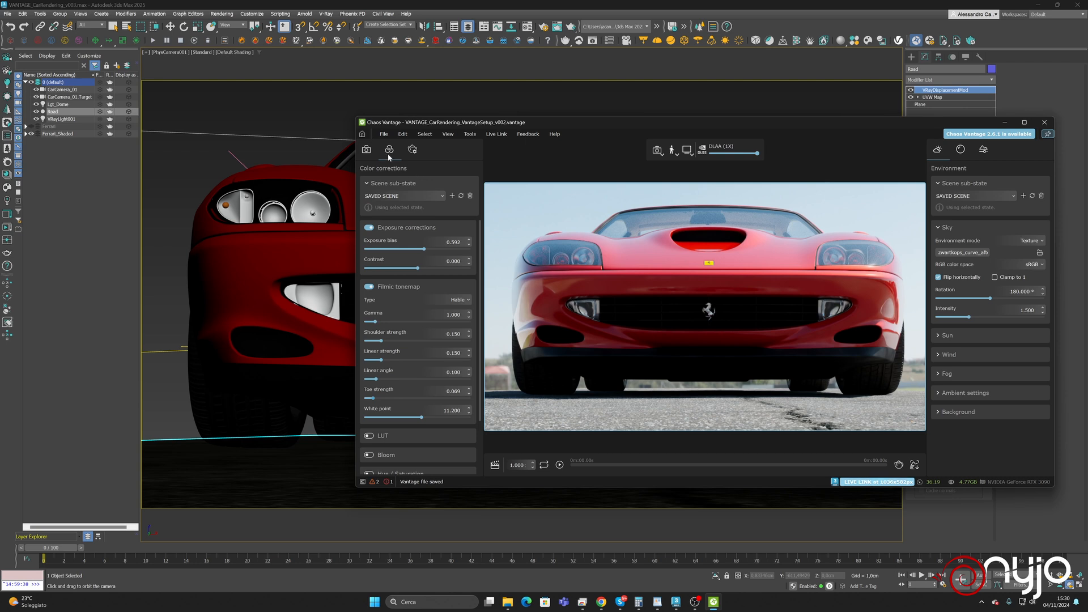
Re-enable depth of field in the current camera options
click(370, 151)
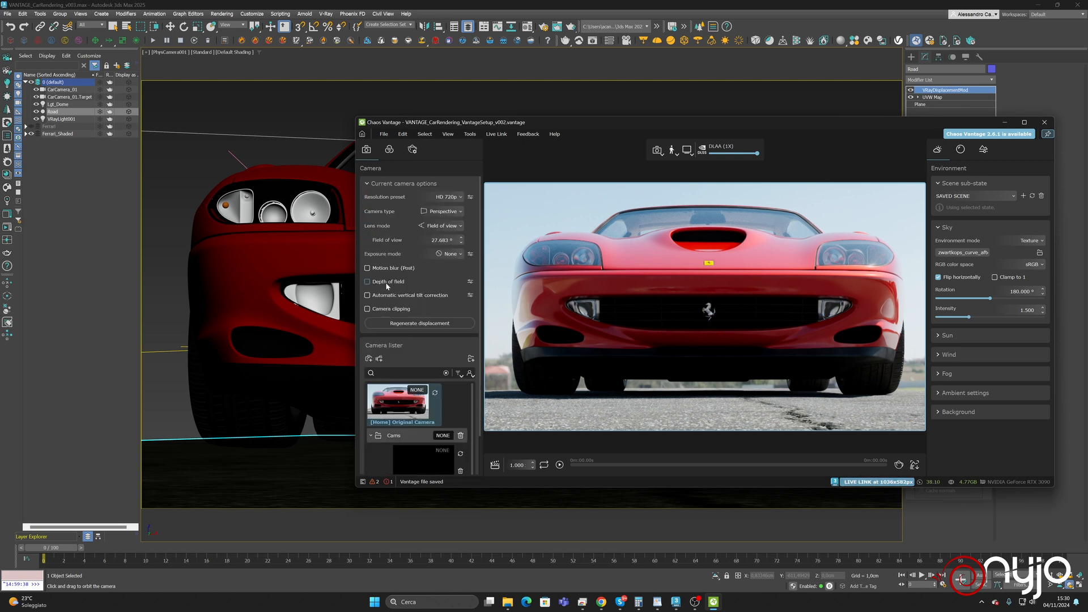
click(387, 283)
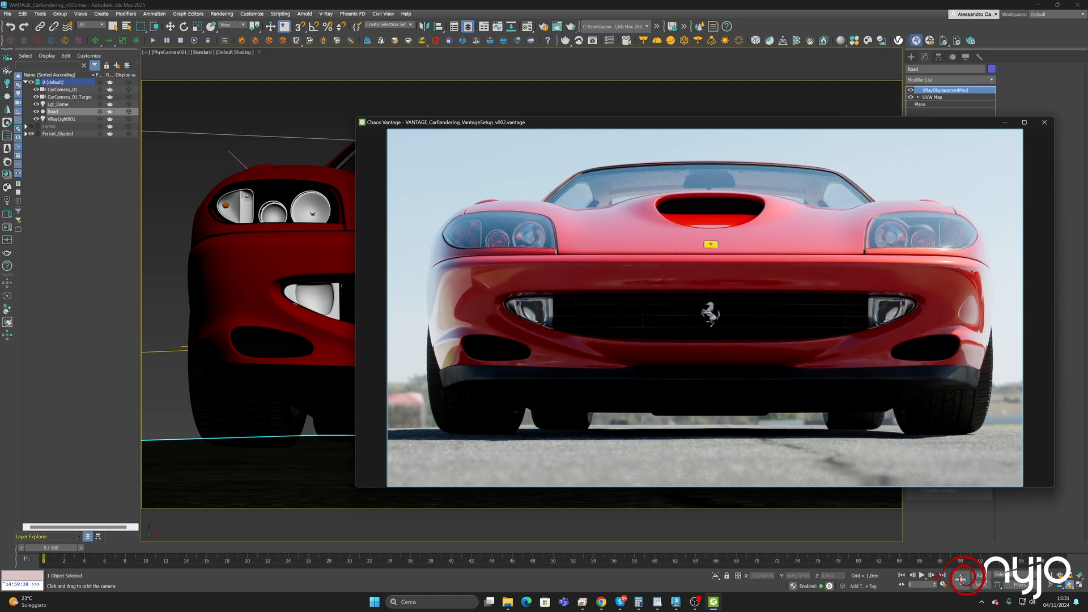
click(961, 578)
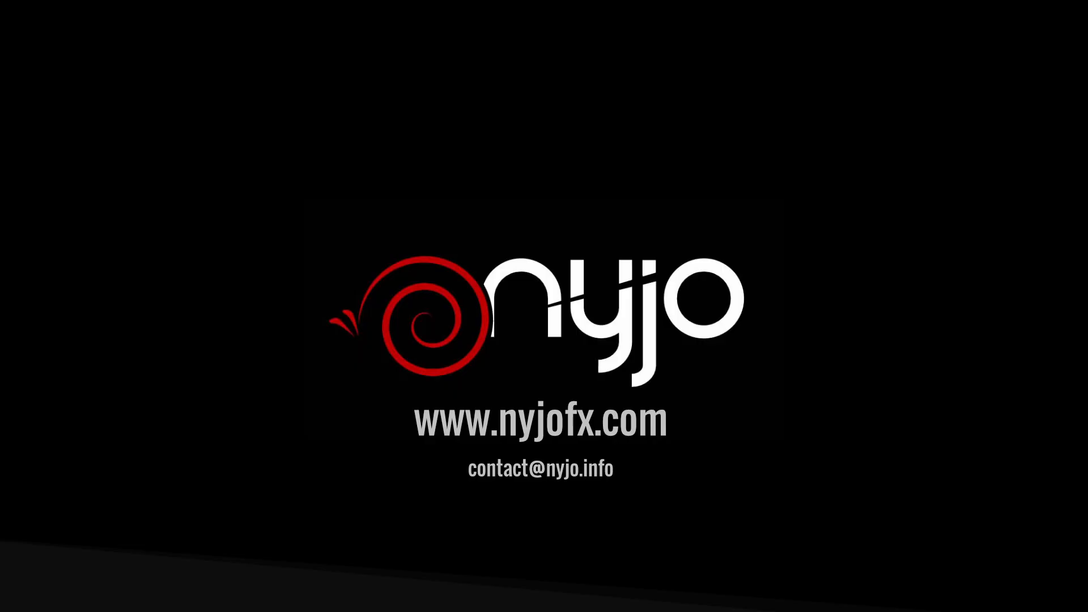